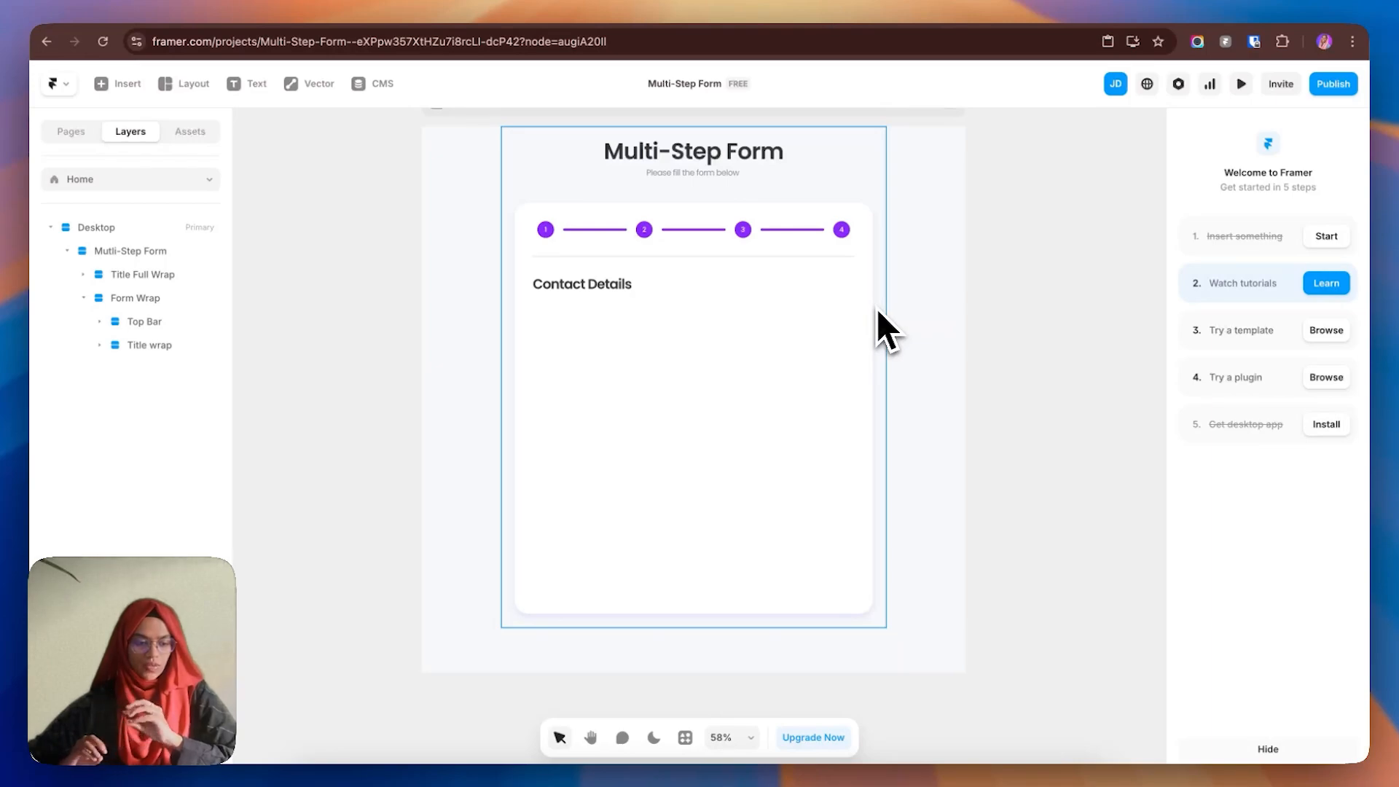
- Browse the Multi-Step Form layers, expanding Title Full Wrap and Title wrap down to the heading text
click(115, 259)
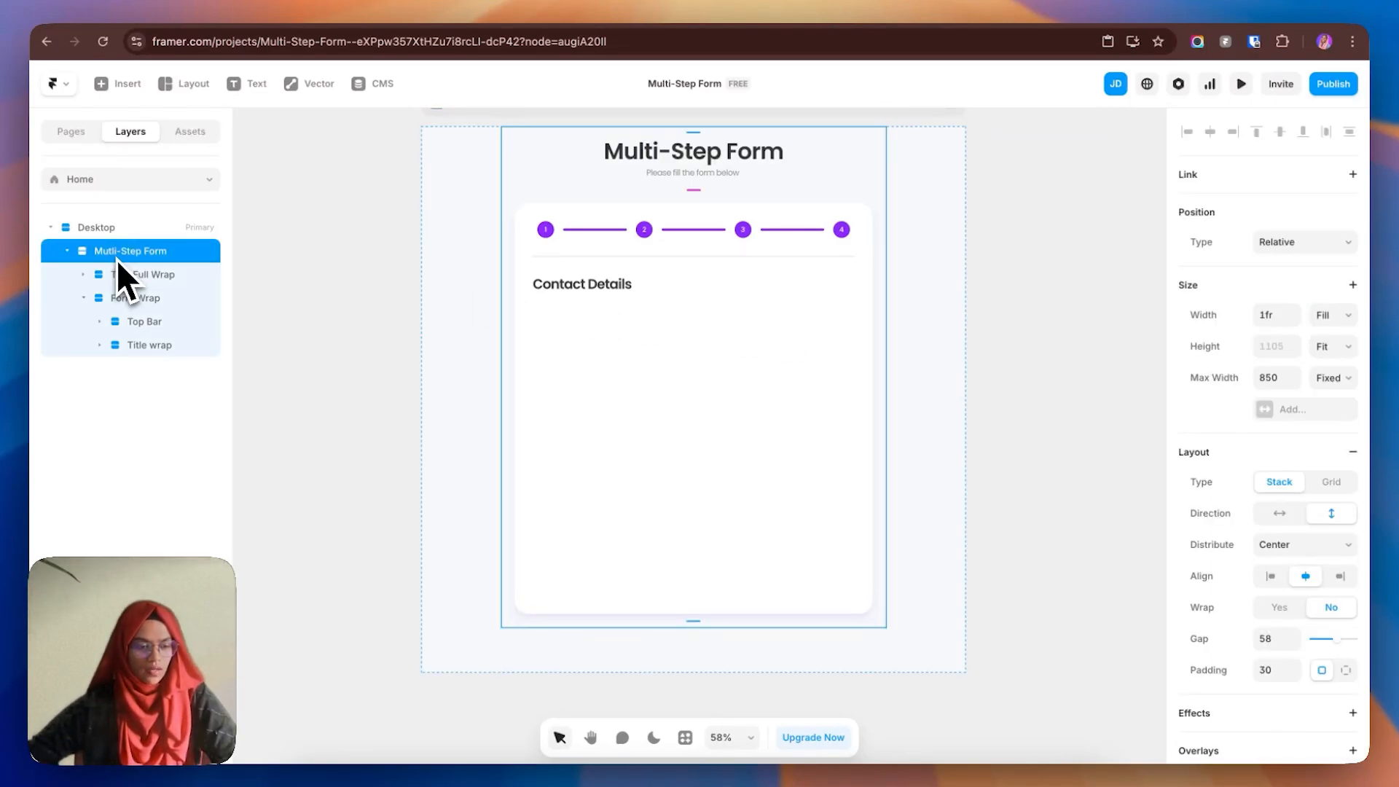
click(154, 280)
click(92, 298)
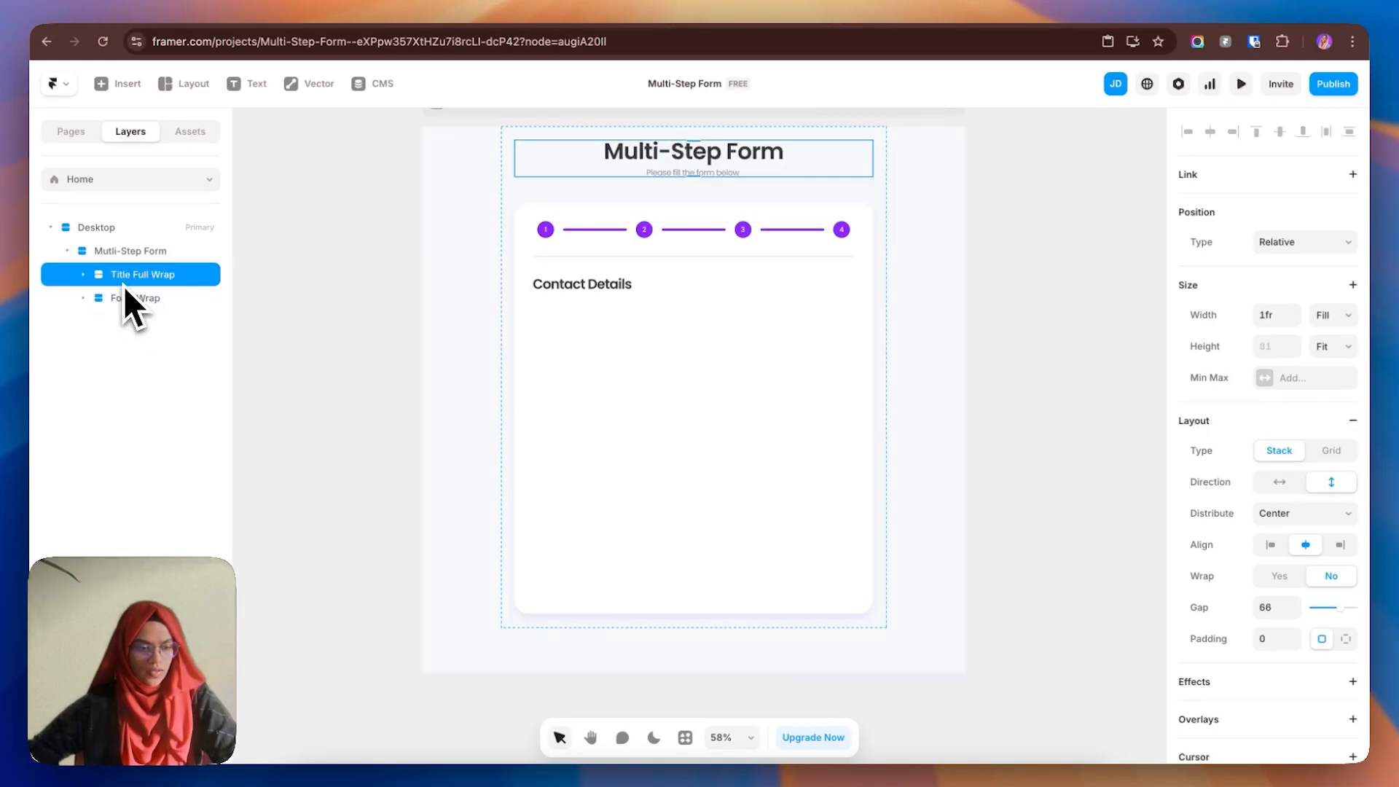
click(144, 299)
click(83, 274)
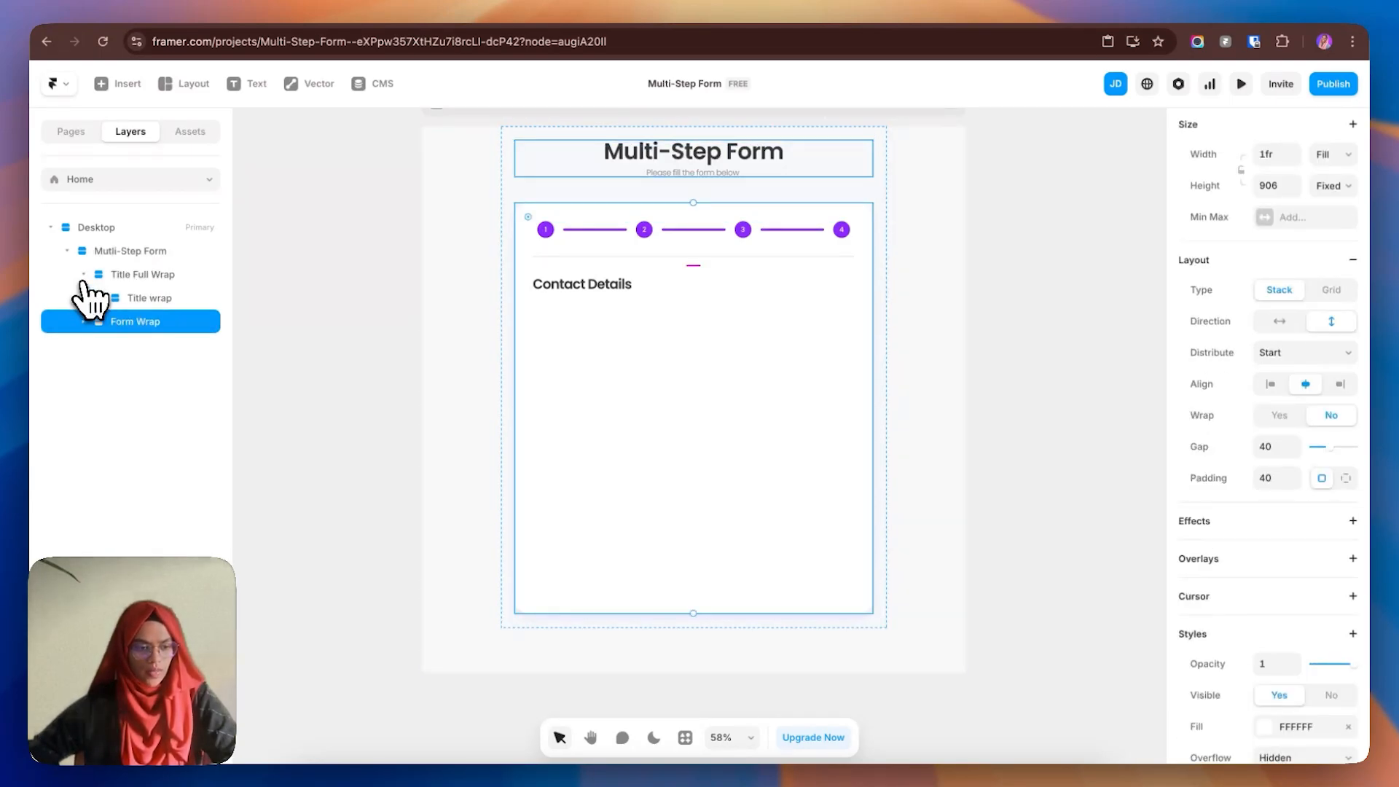
click(124, 298)
click(100, 298)
click(156, 321)
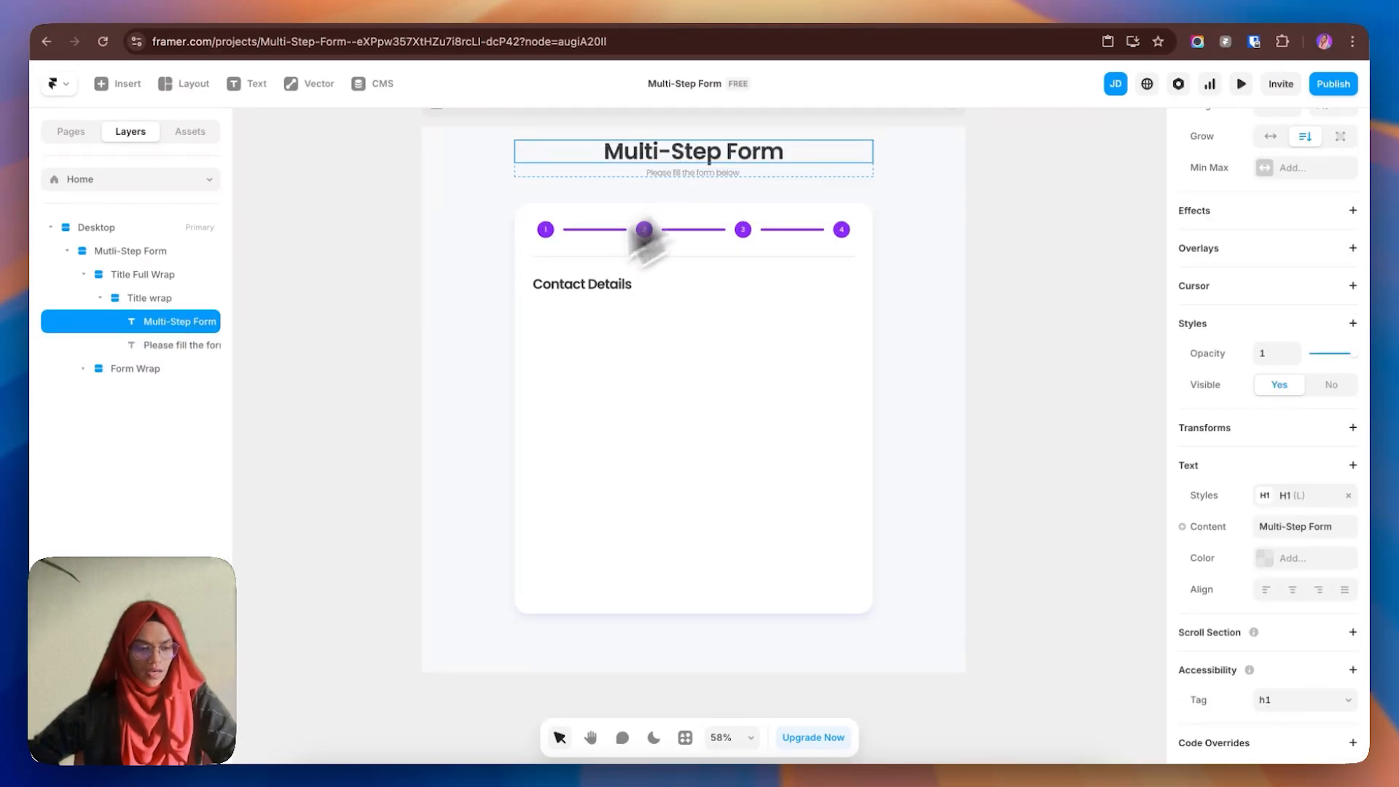
click(100, 298)
click(142, 322)
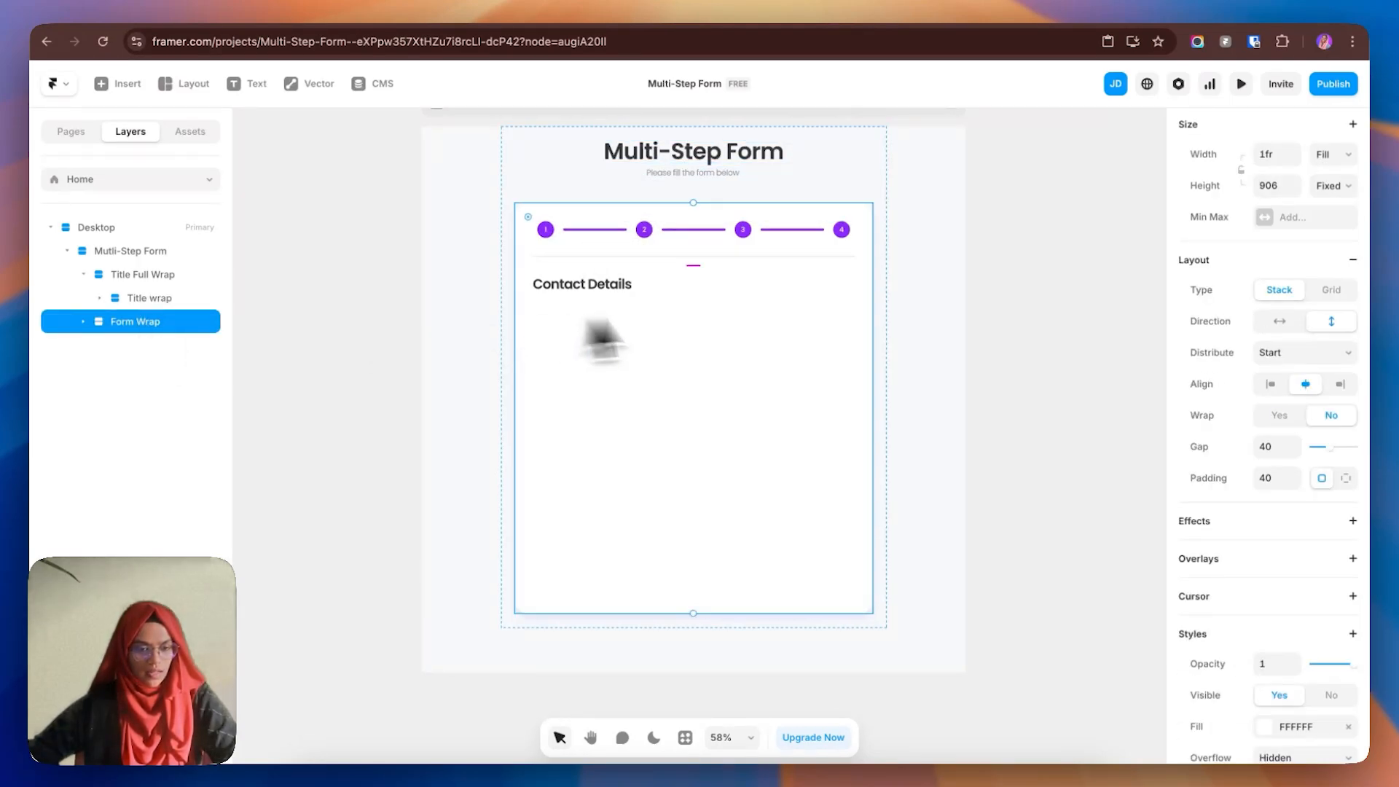
- Expand Form Wrap and Top Bar, then select the Progress bar and bring up its context menu
click(83, 322)
click(156, 348)
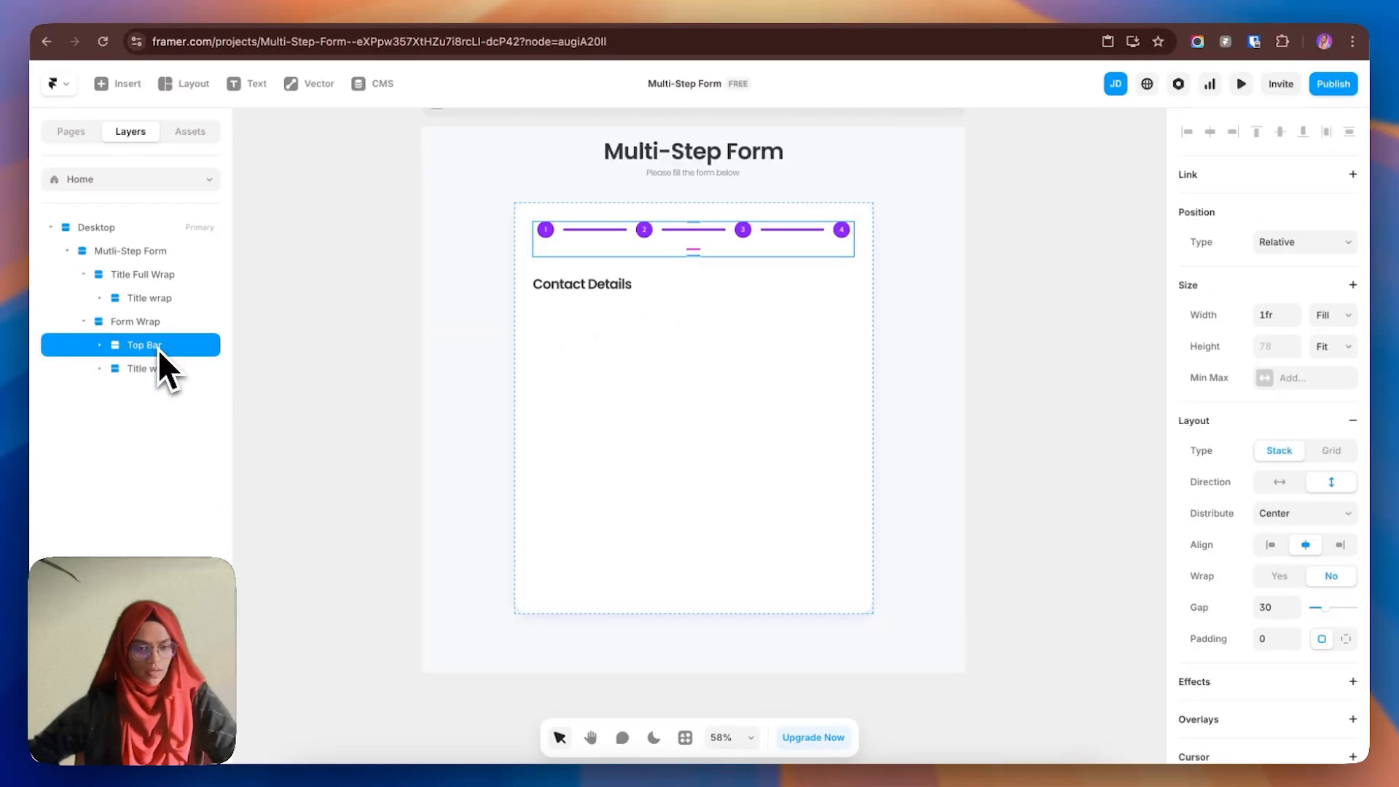
click(102, 347)
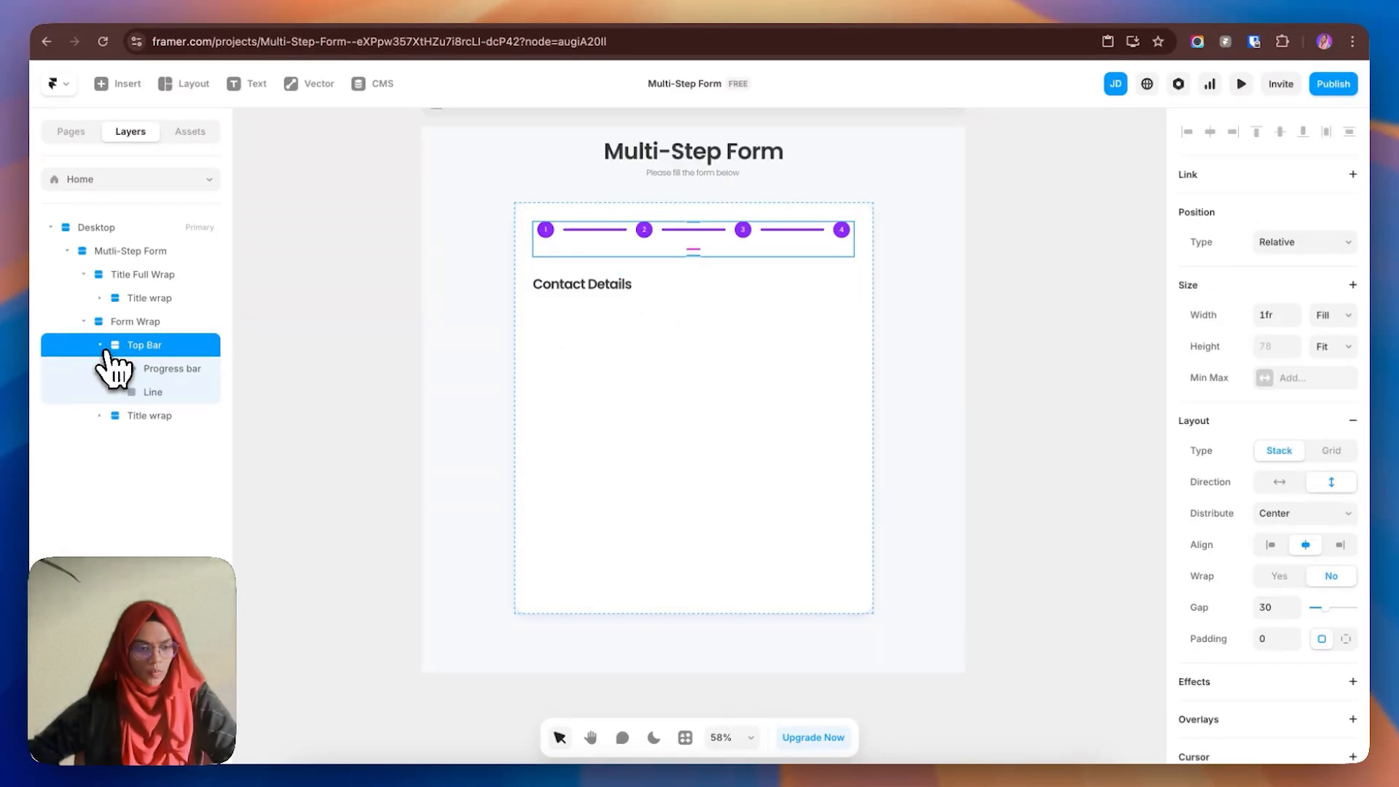
click(164, 369)
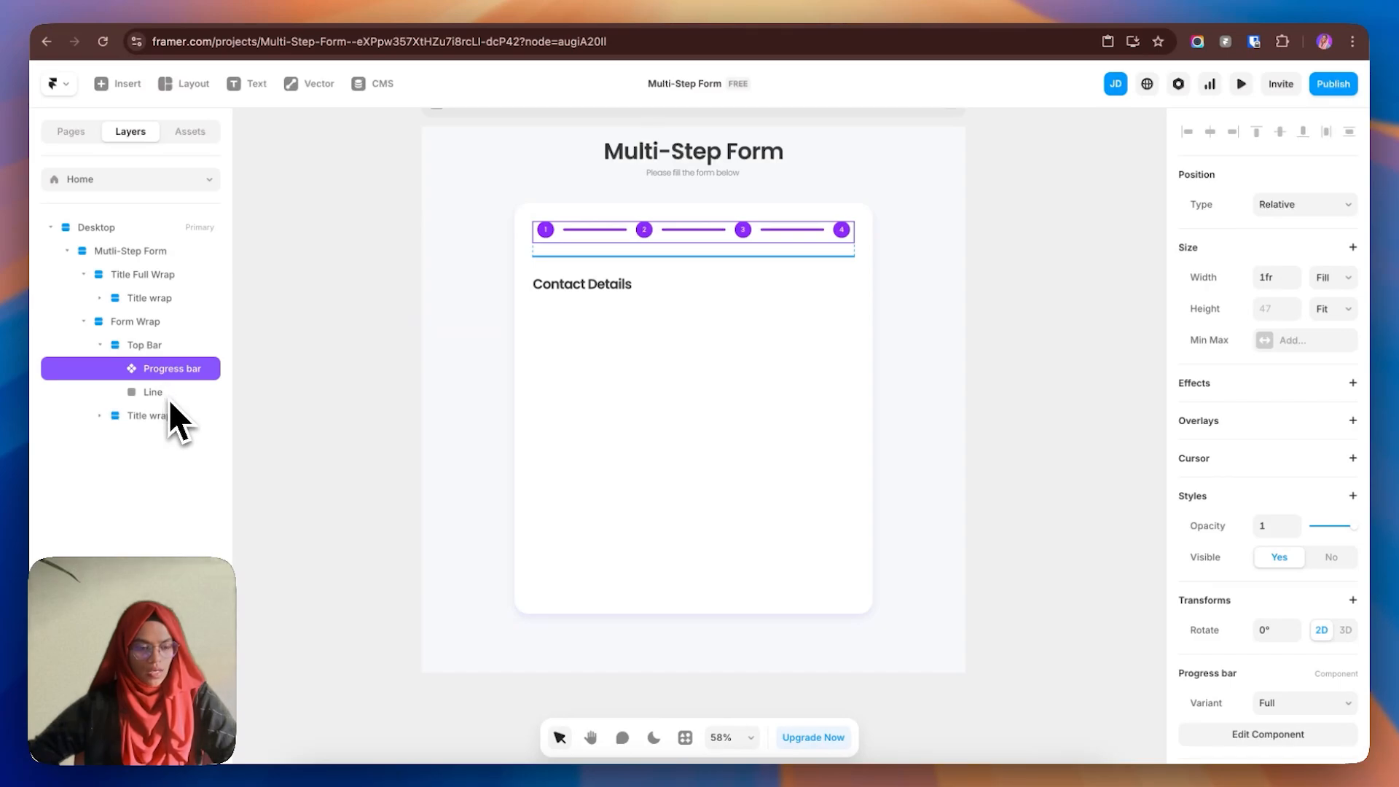
click(169, 397)
click(152, 418)
click(106, 421)
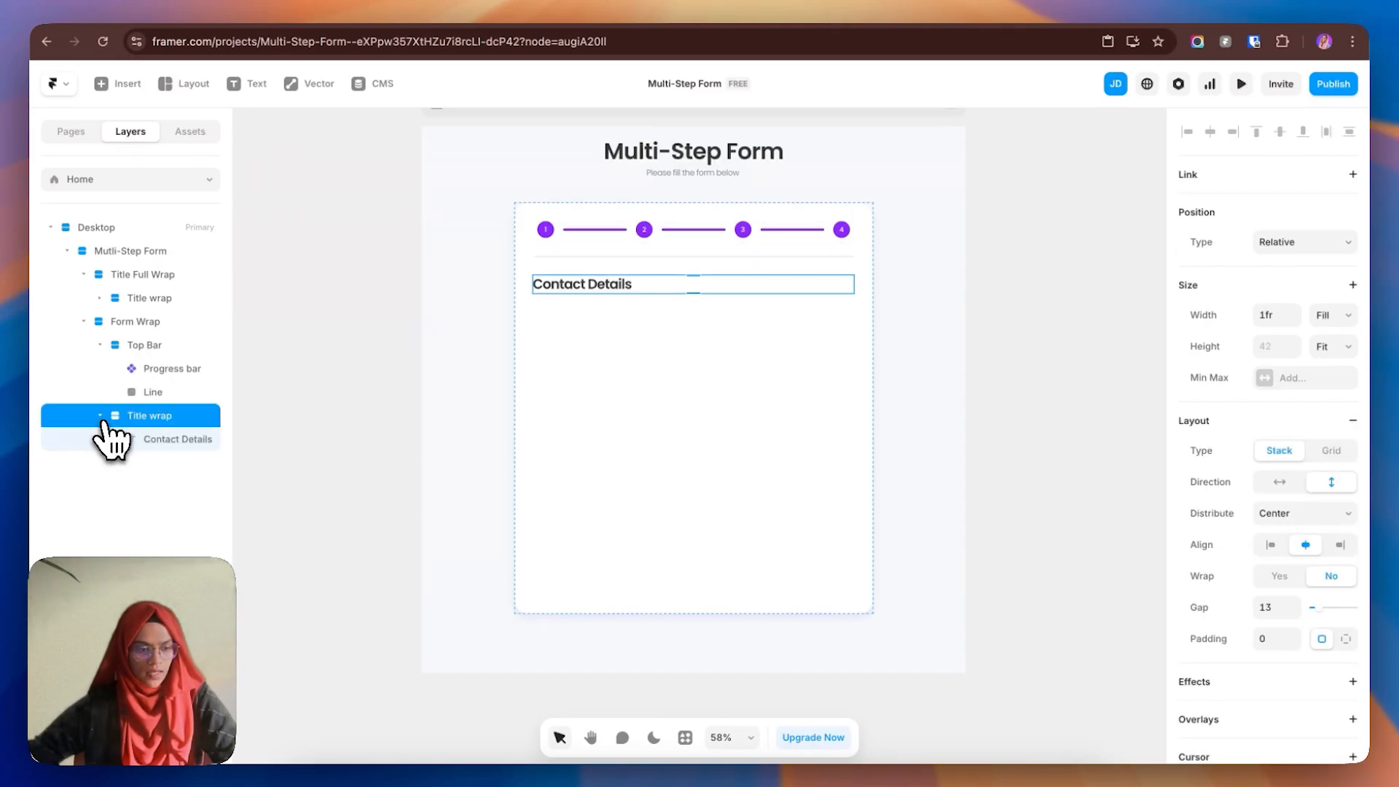
click(174, 440)
click(166, 414)
click(100, 416)
click(151, 372)
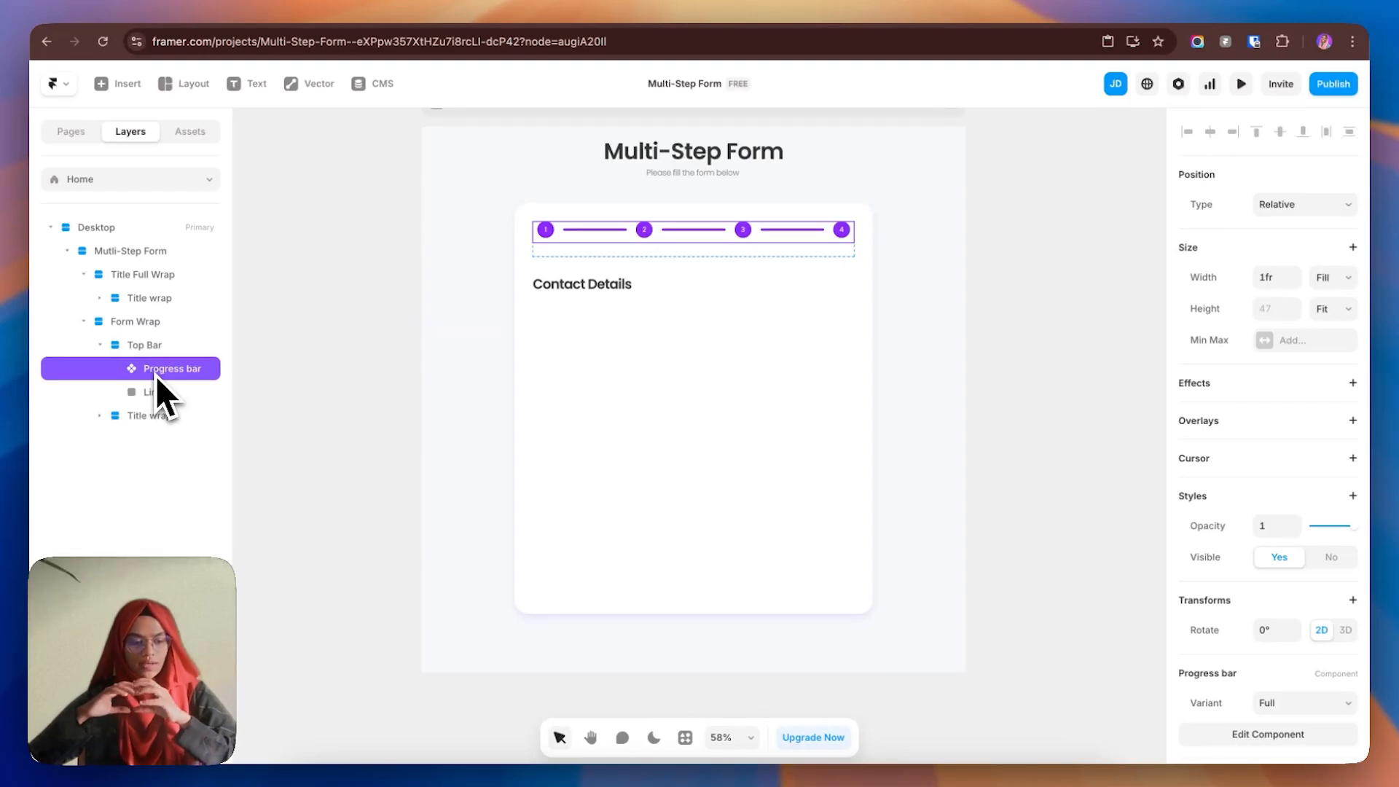
right_click(156, 376)
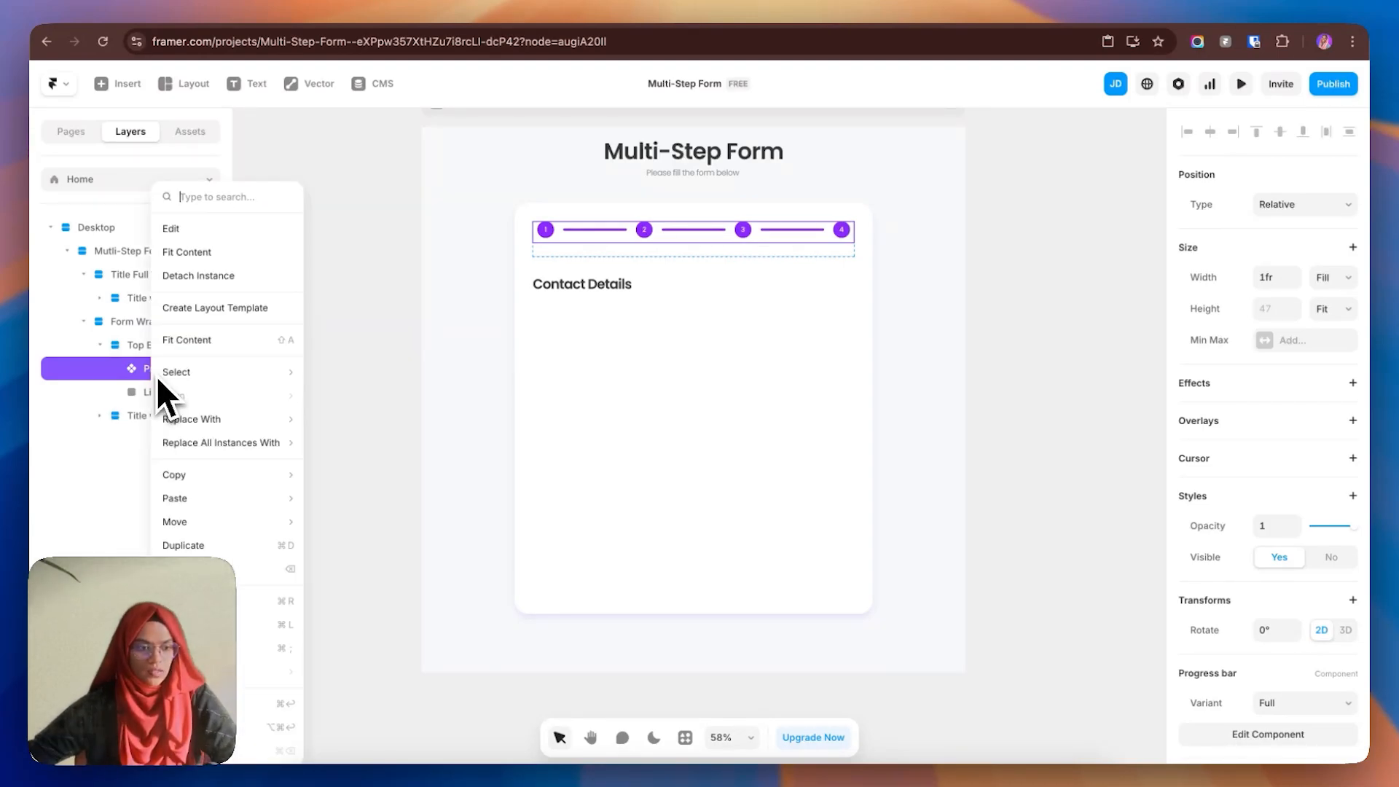
- Edit the Progress bar component and select the first numbered circle and line in its Full variant
click(217, 253)
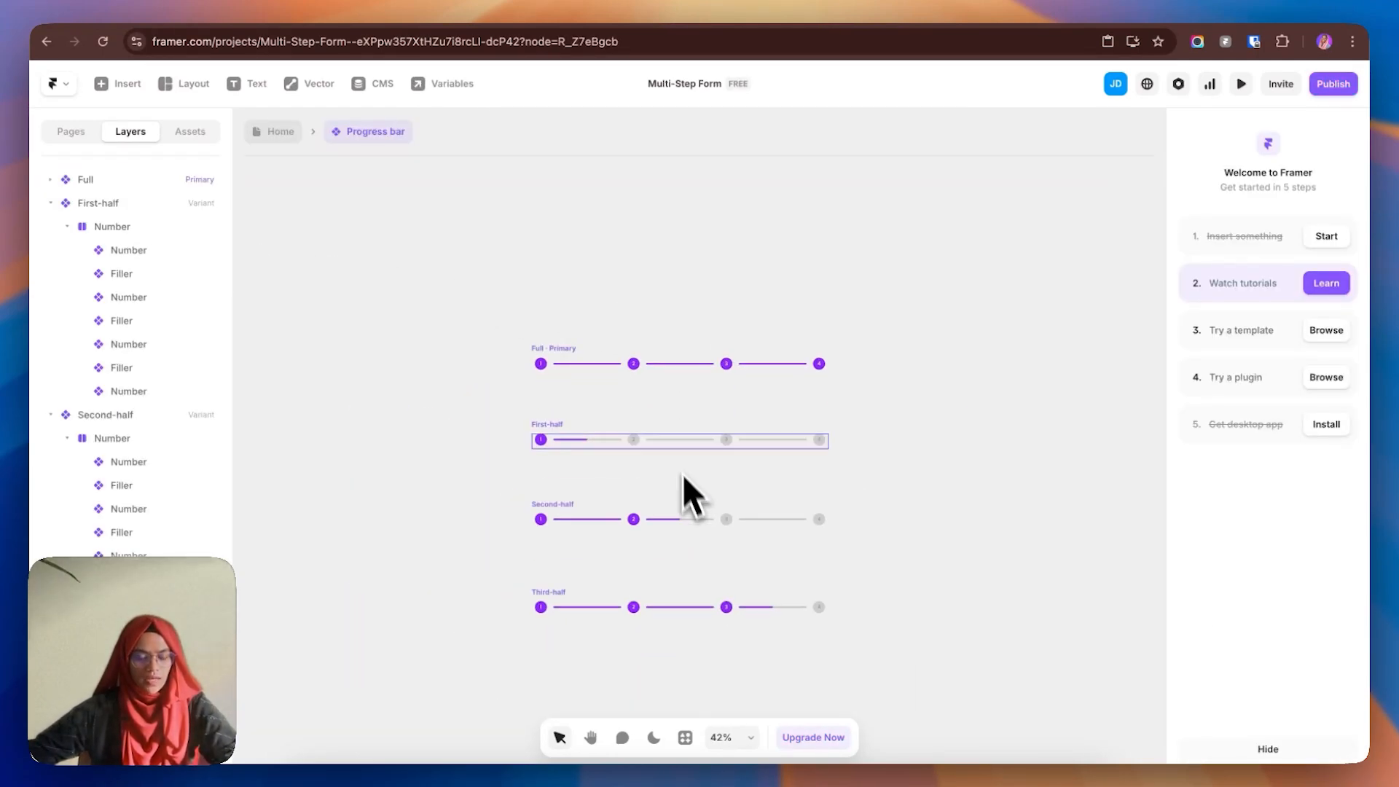
click(557, 363)
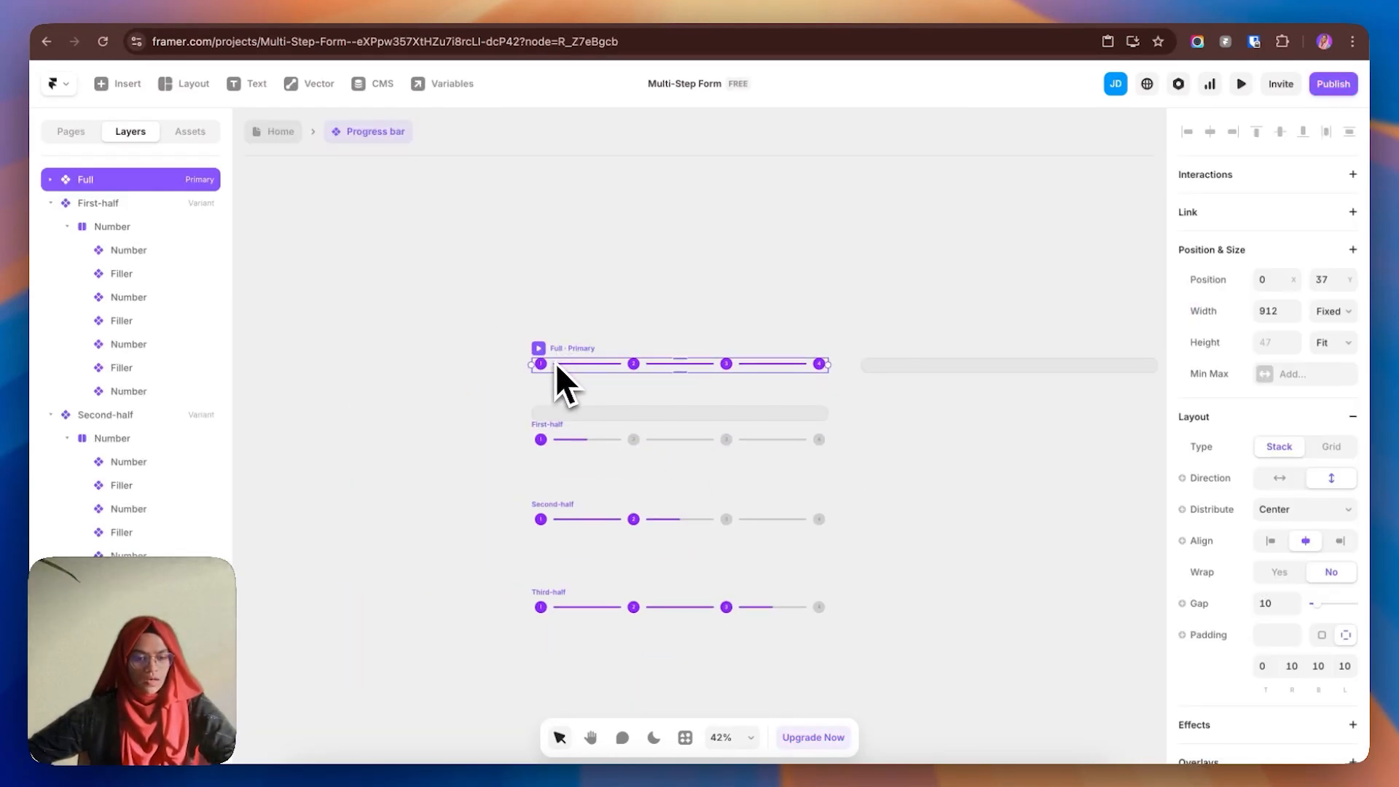
scroll(552, 369, up, 3)
double_click(540, 368)
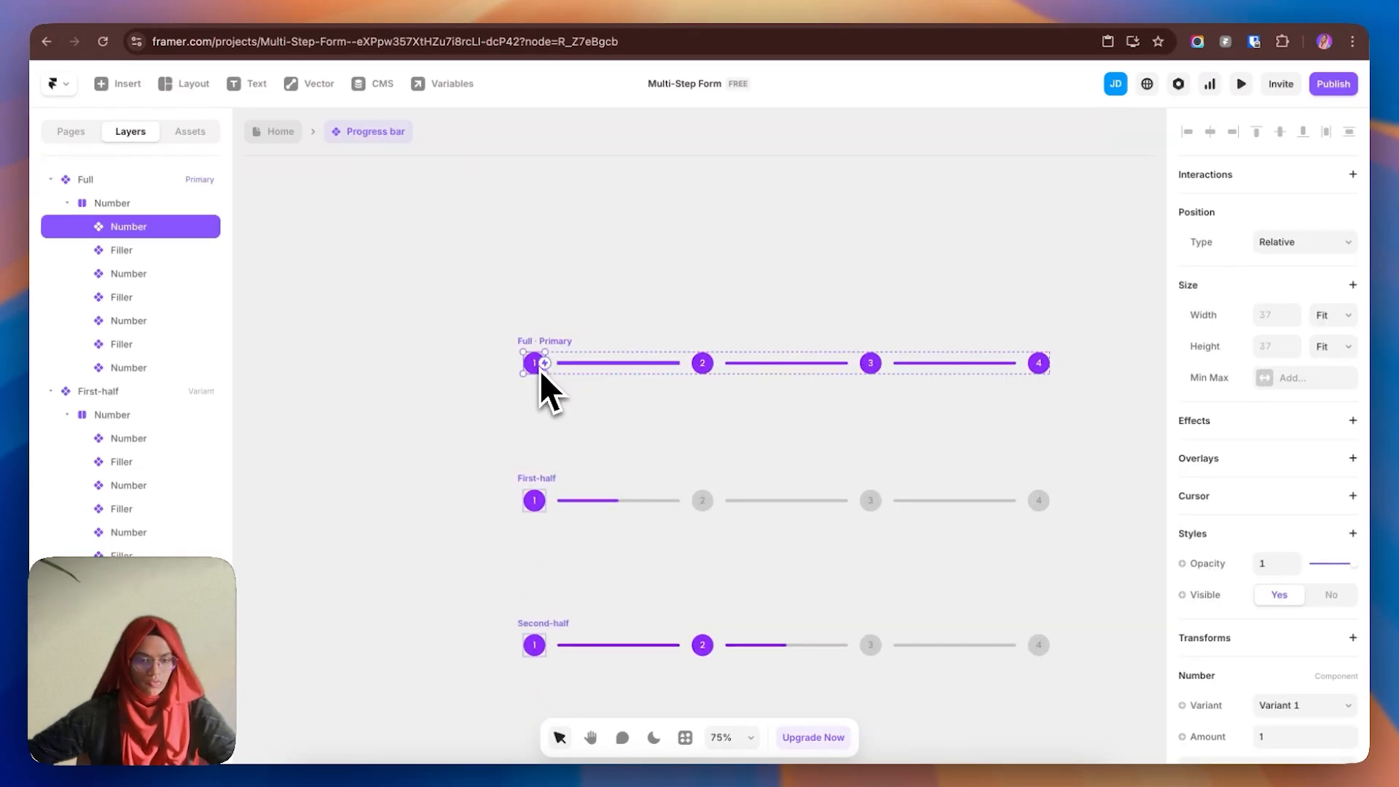
click(614, 367)
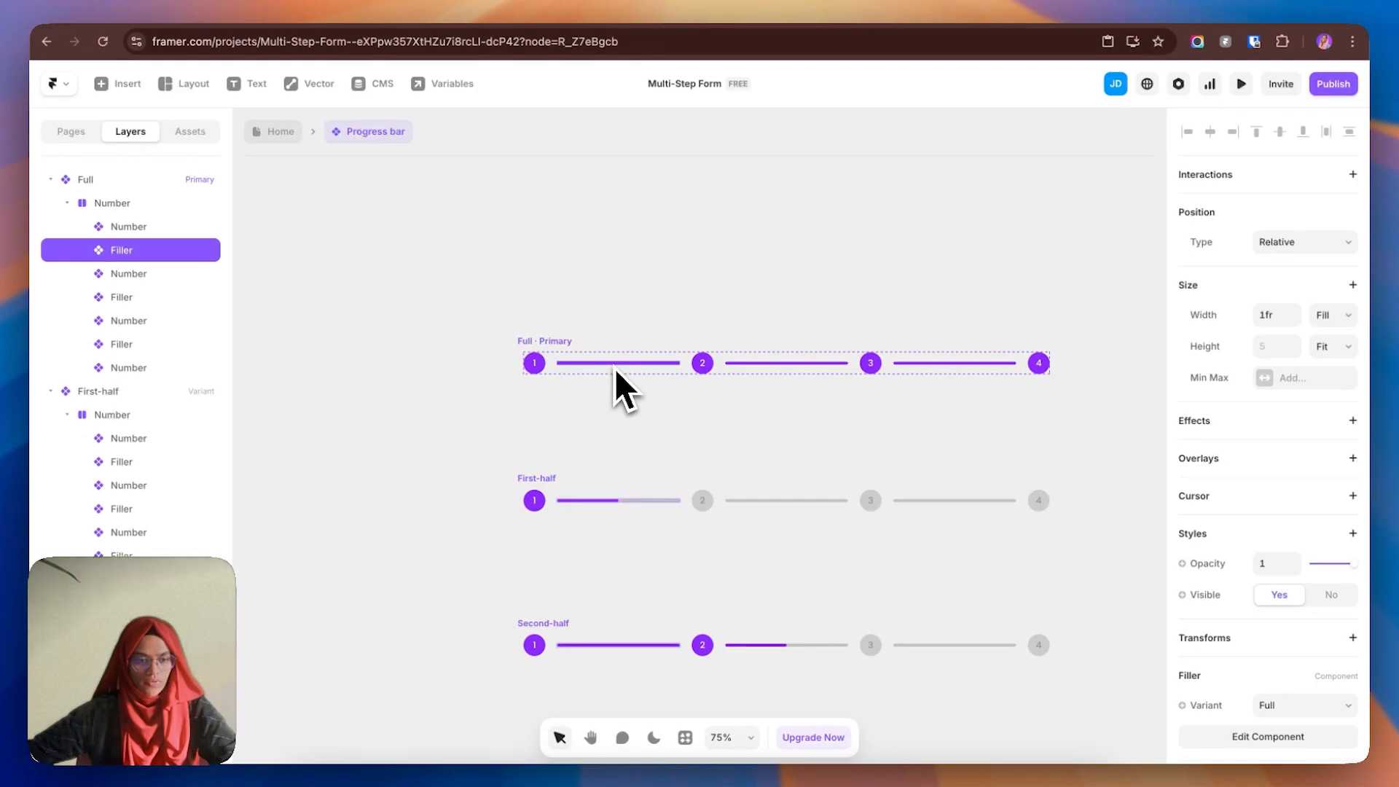
click(534, 371)
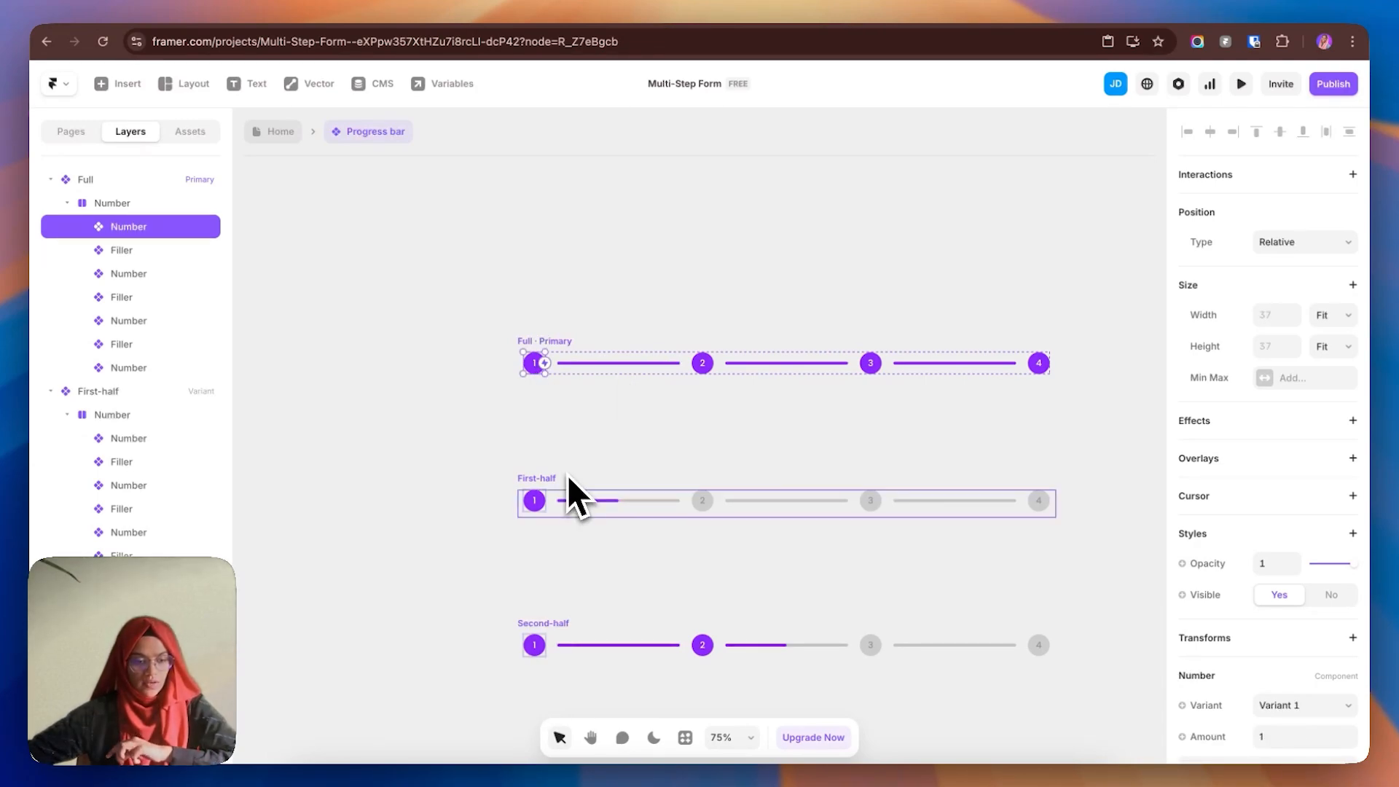
click(535, 259)
click(541, 365)
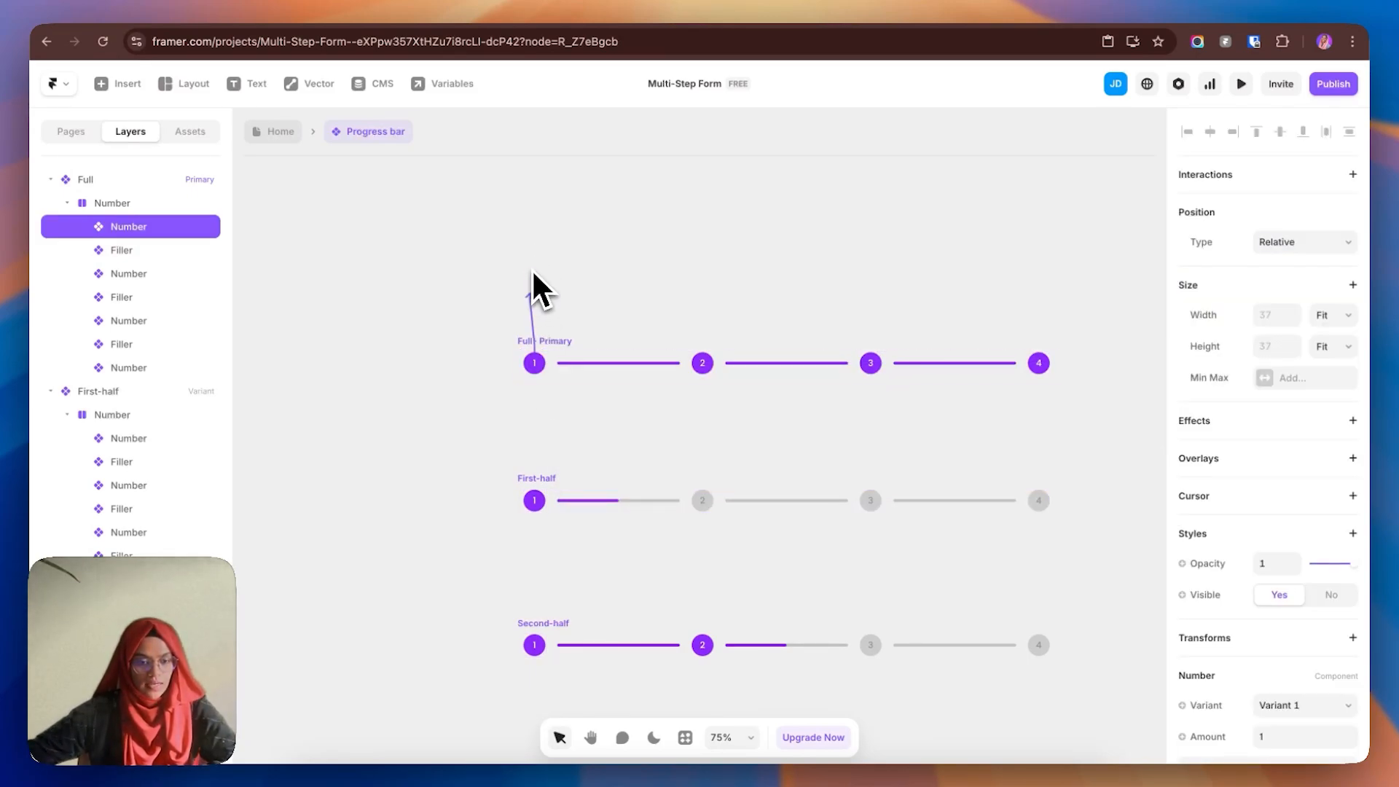
- Open the Number component to compare its purple Variant 1 and grey Variant 2 circles
double_click(536, 350)
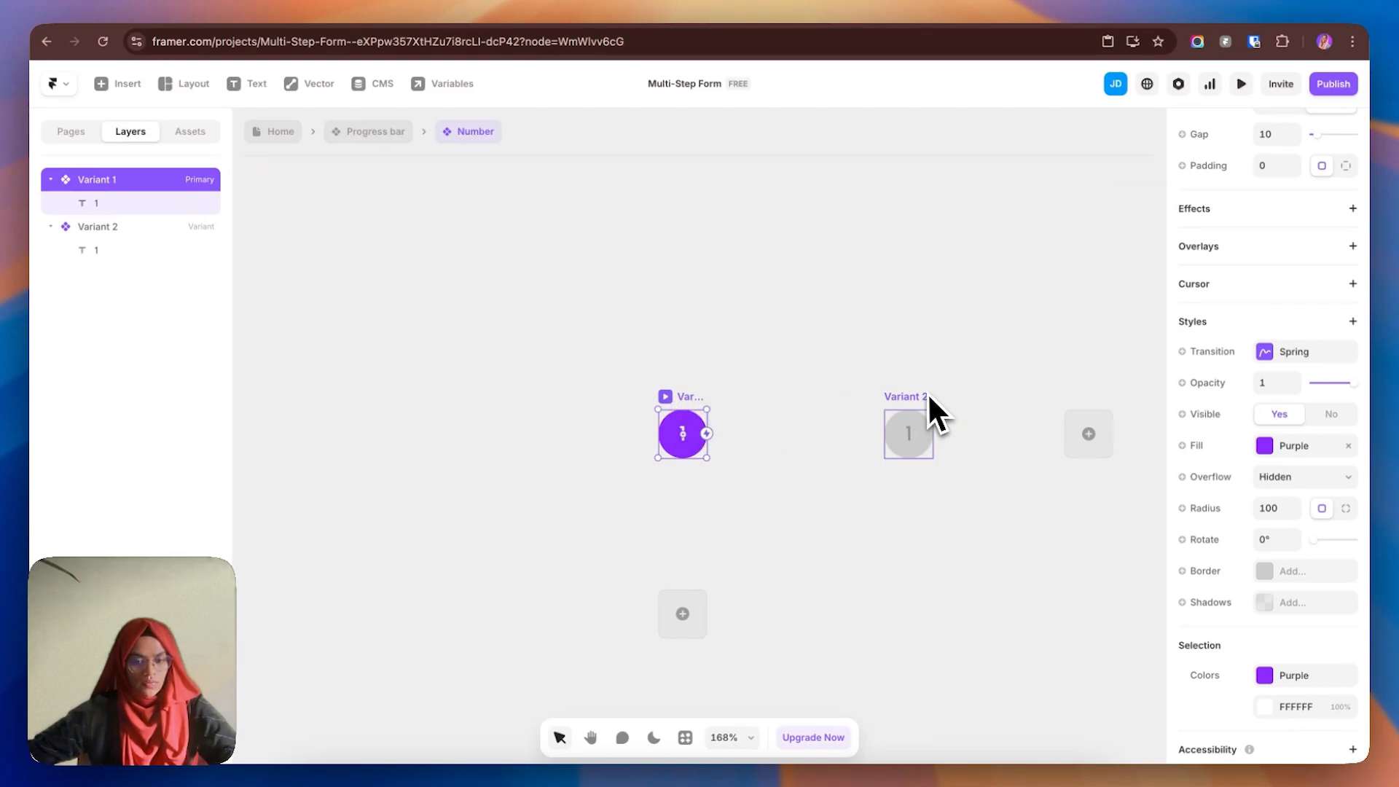
click(924, 399)
click(681, 415)
click(901, 423)
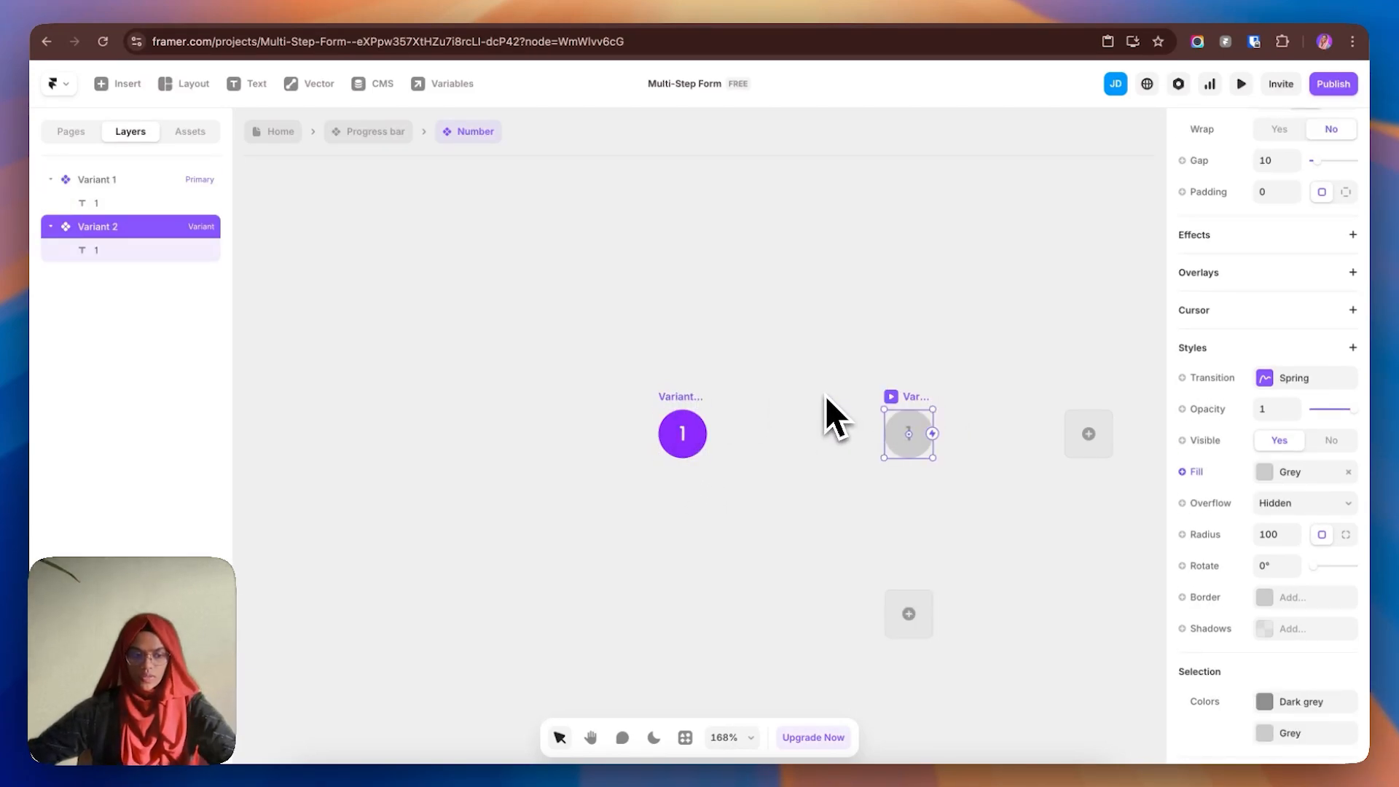
- Return to the Progress bar and inspect the Full variant's first circle and line segment
click(361, 138)
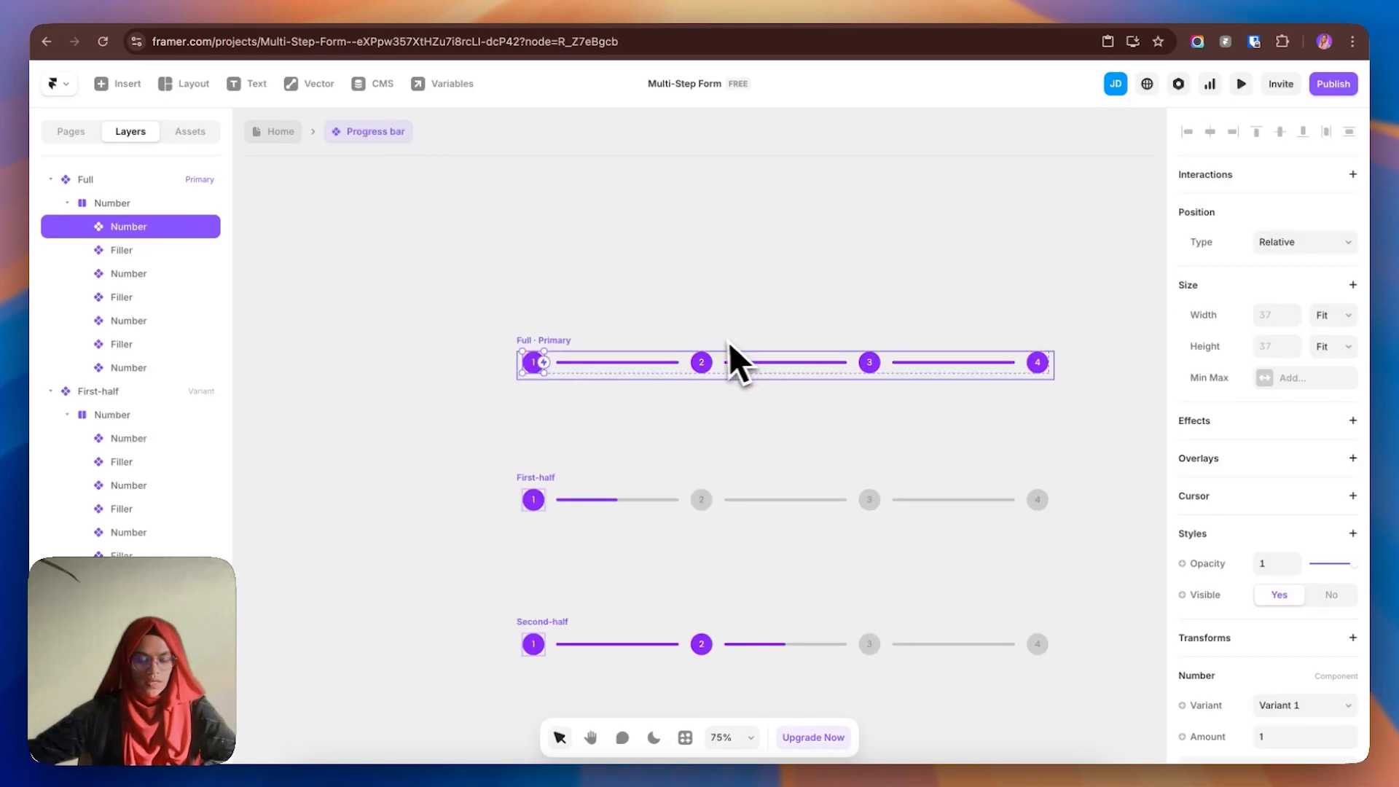
click(101, 183)
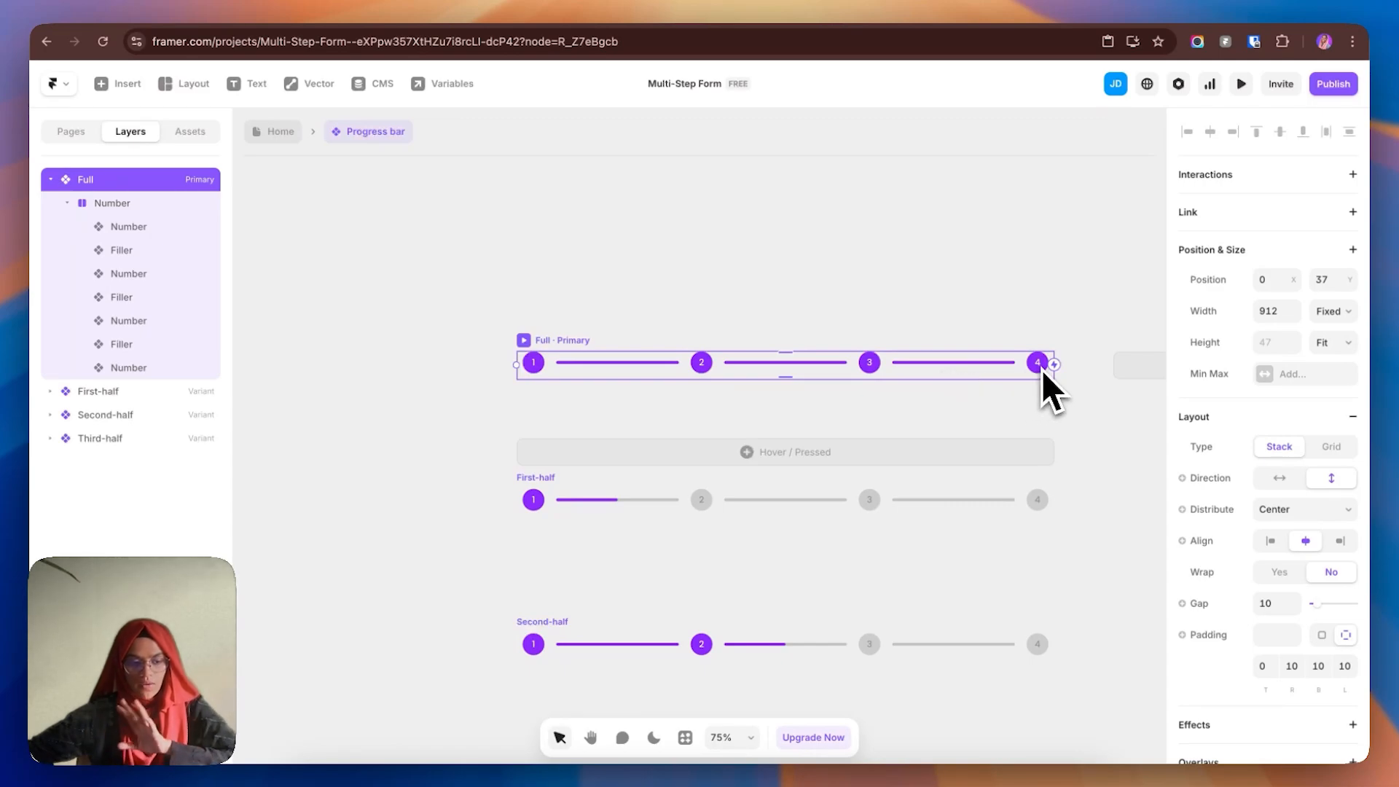
click(743, 317)
click(533, 370)
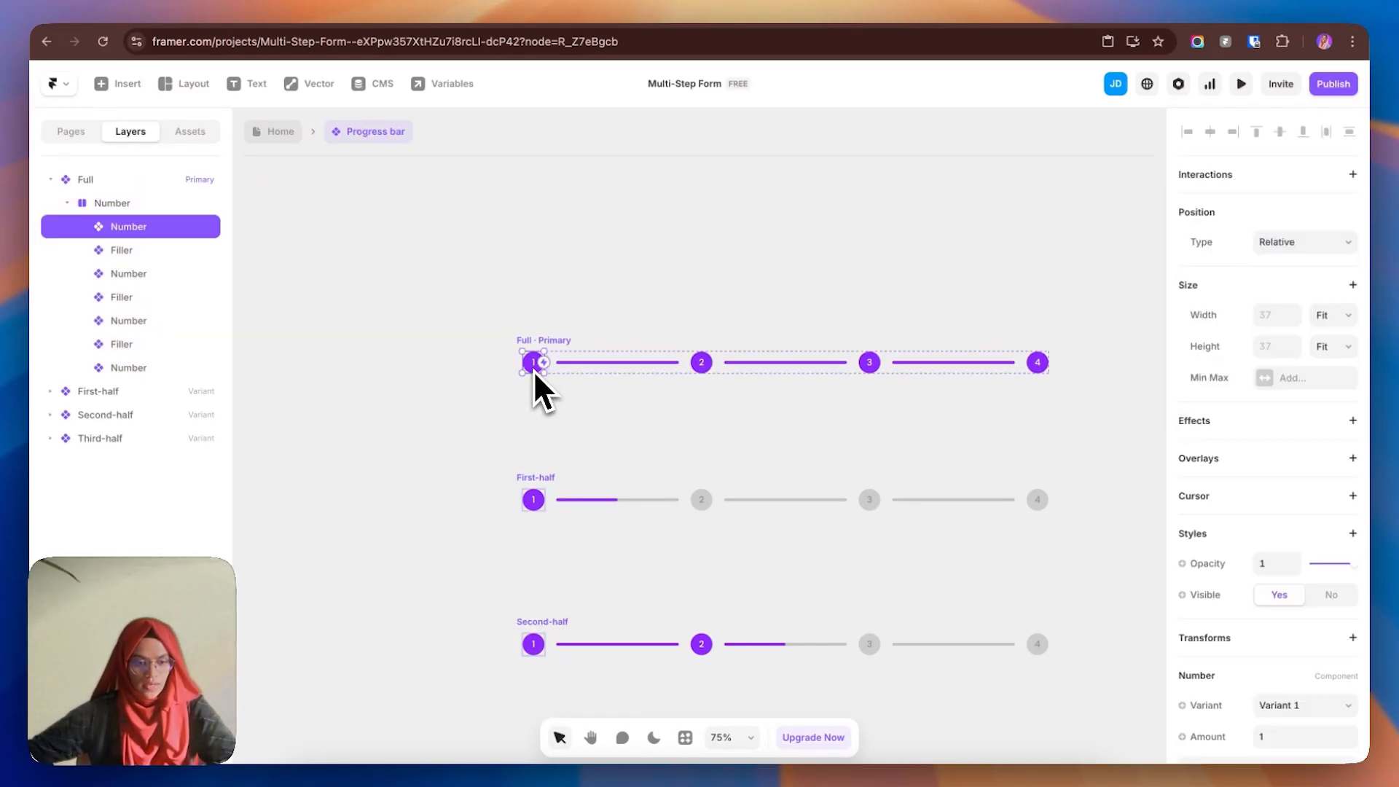
click(595, 366)
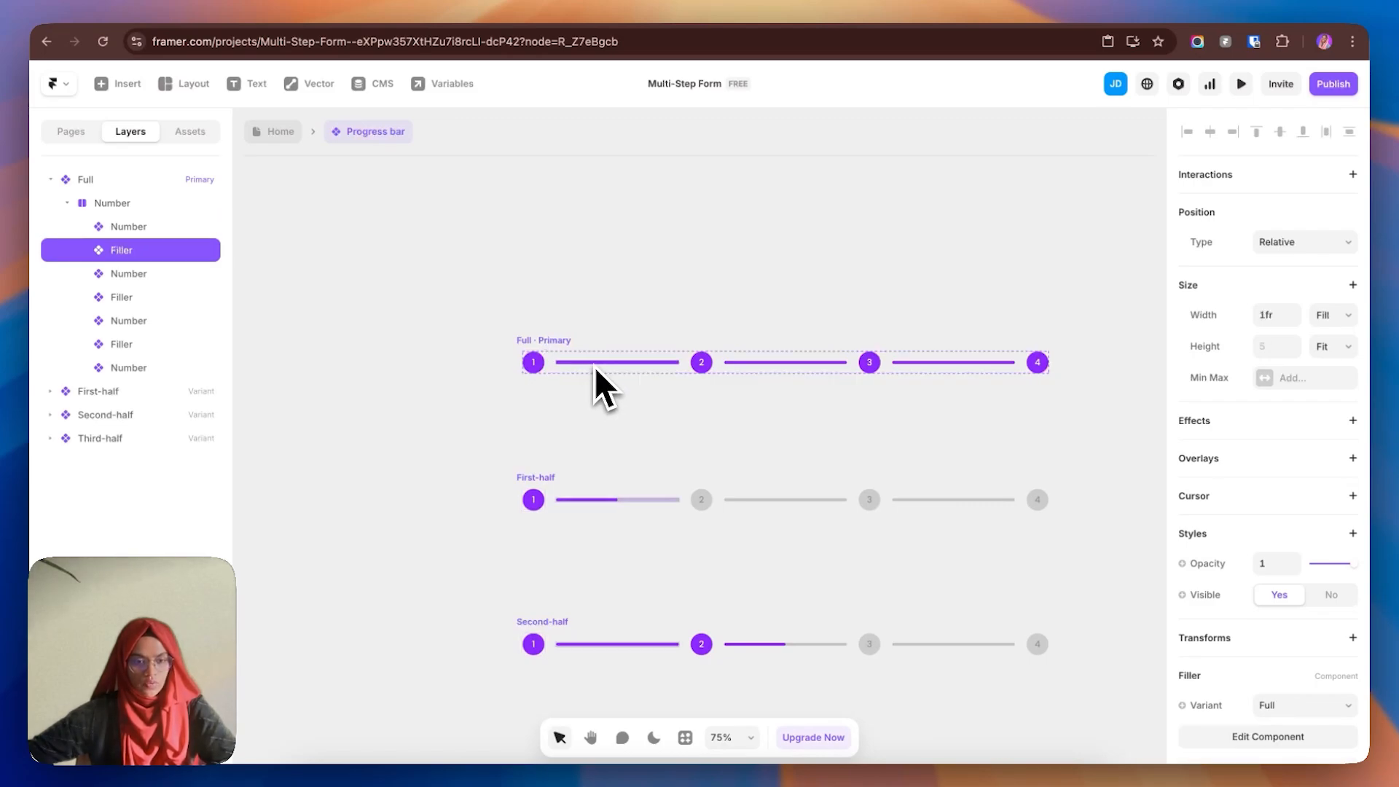
click(1268, 736)
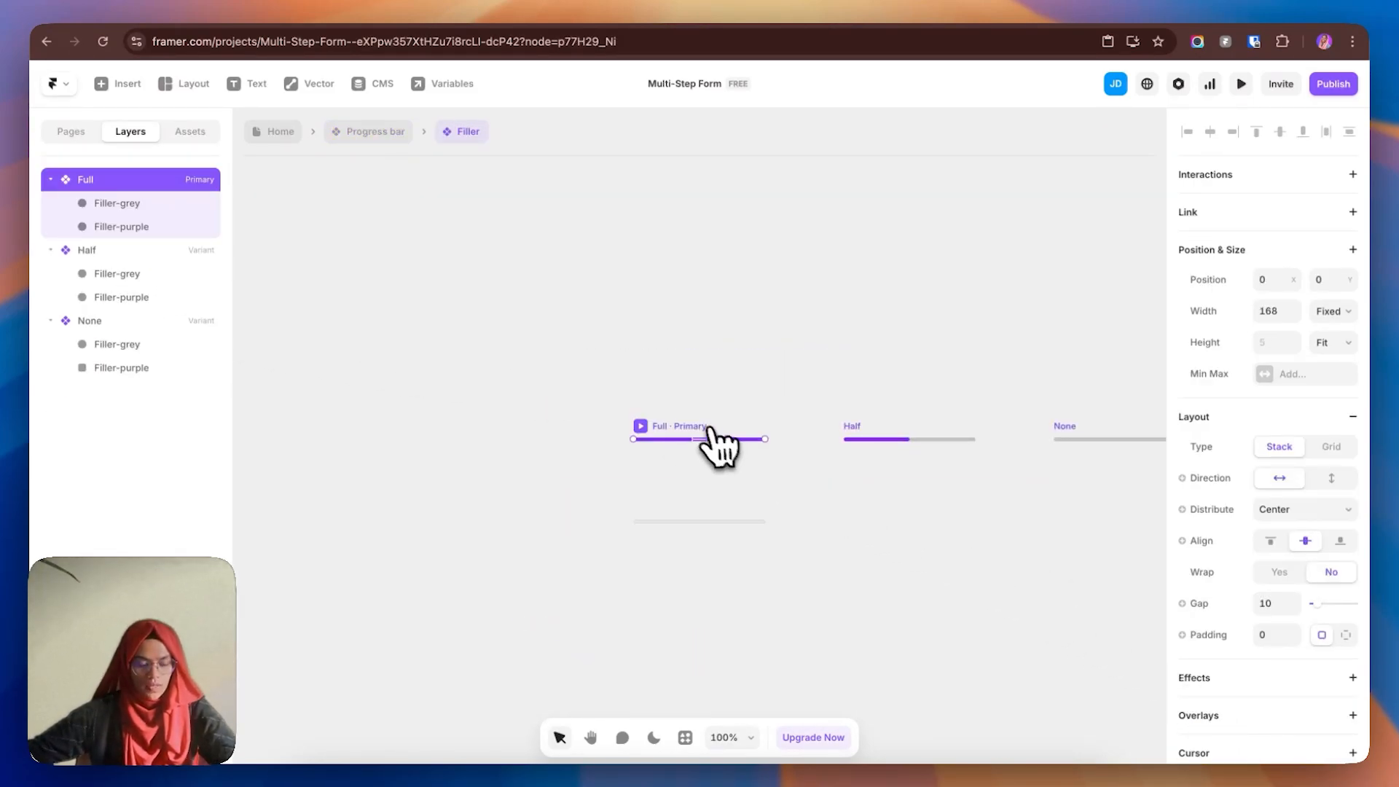
scroll(685, 419, up, 2)
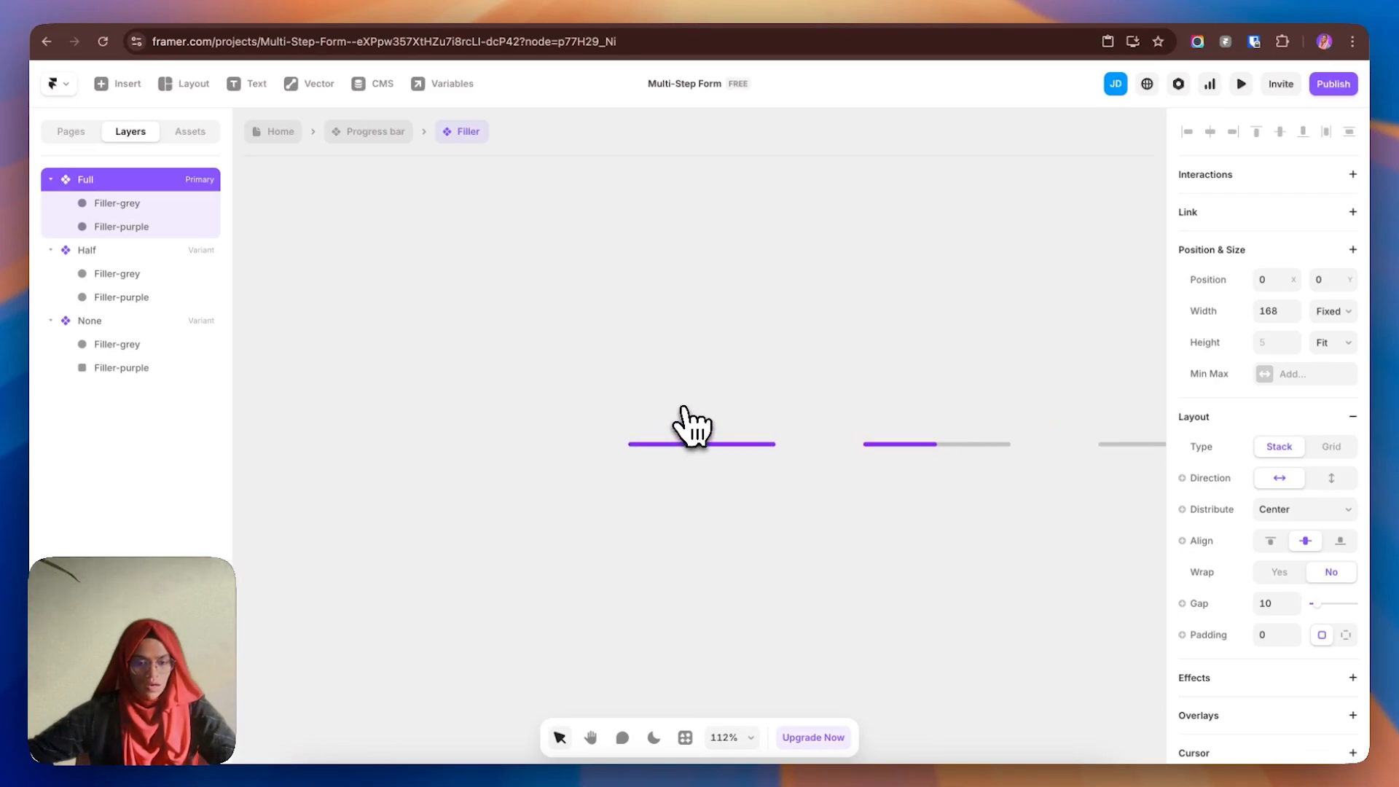
click(50, 179)
click(51, 203)
click(51, 226)
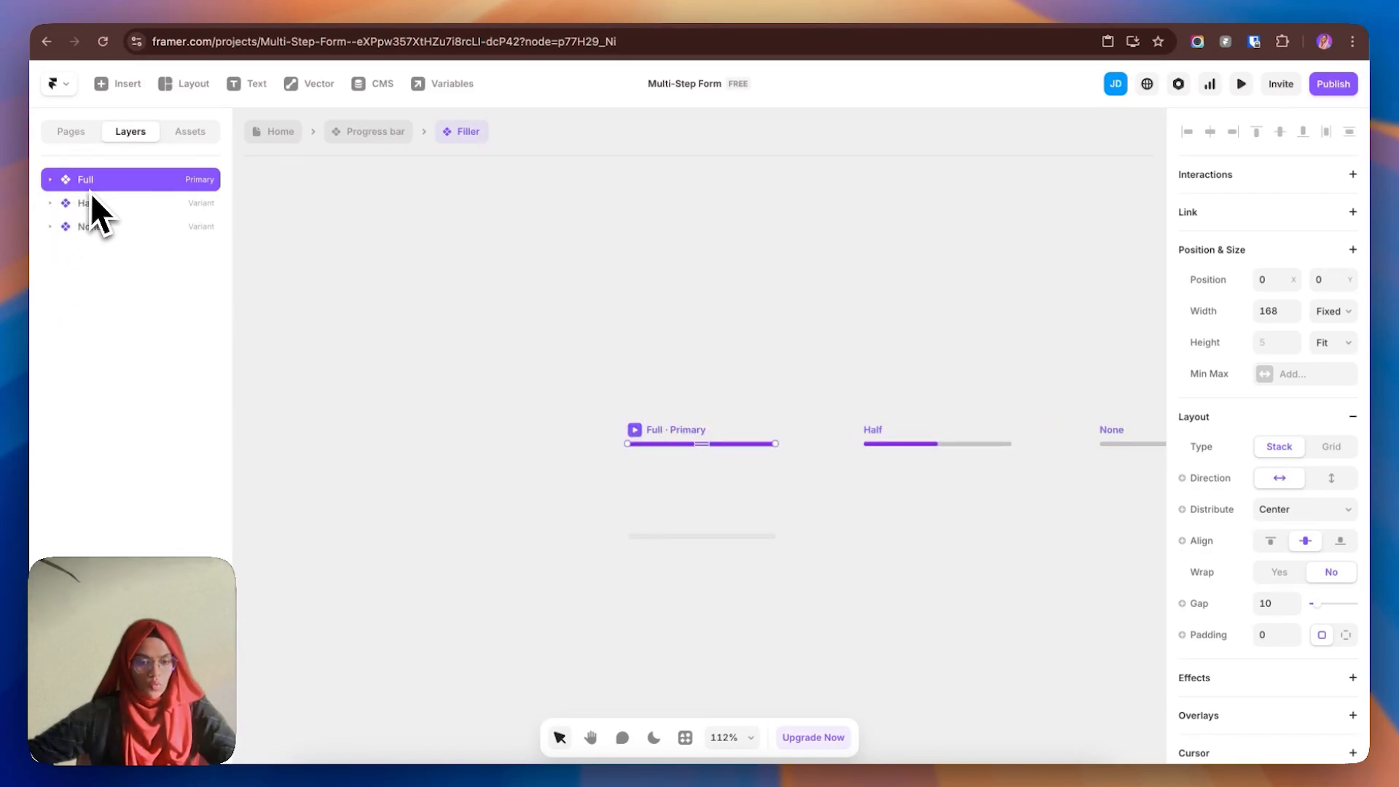
click(113, 211)
click(115, 230)
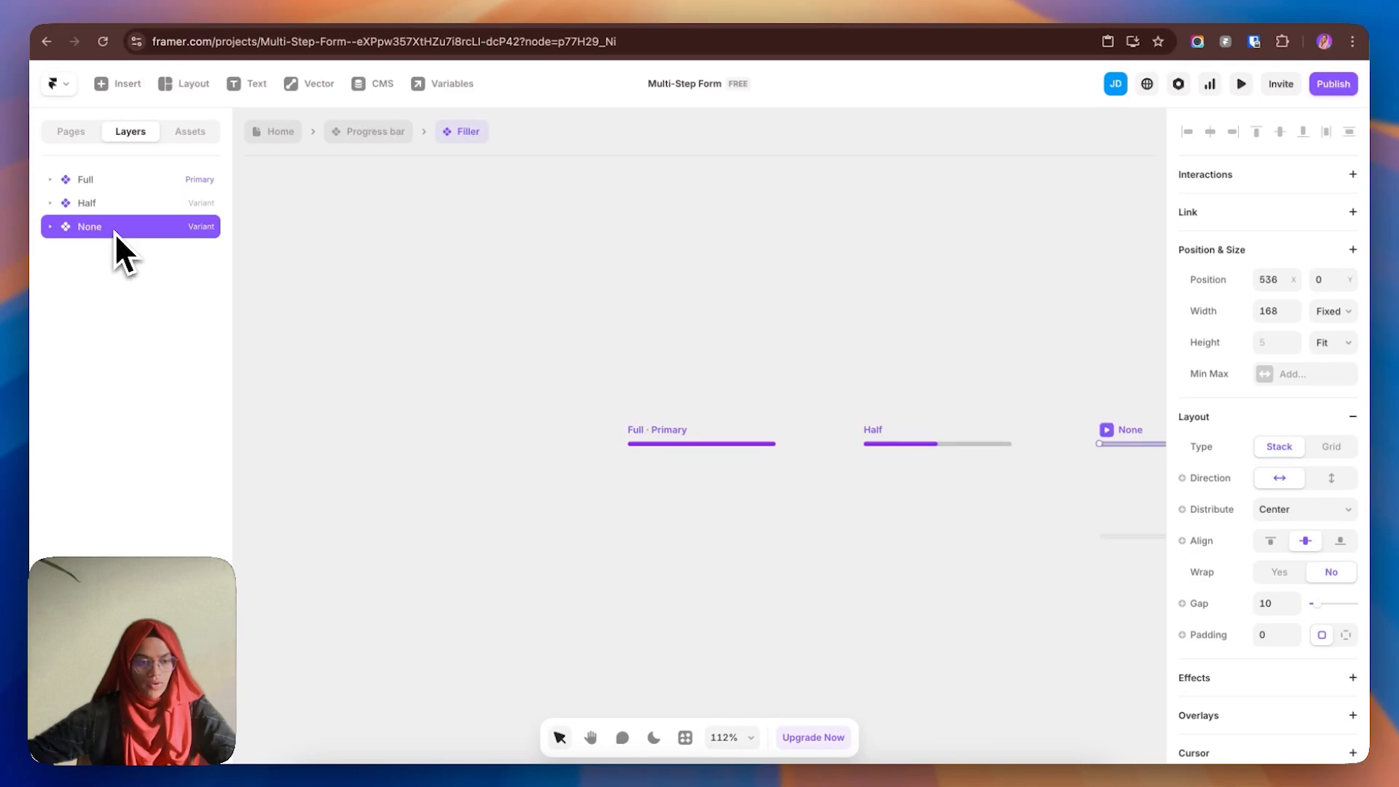
click(50, 180)
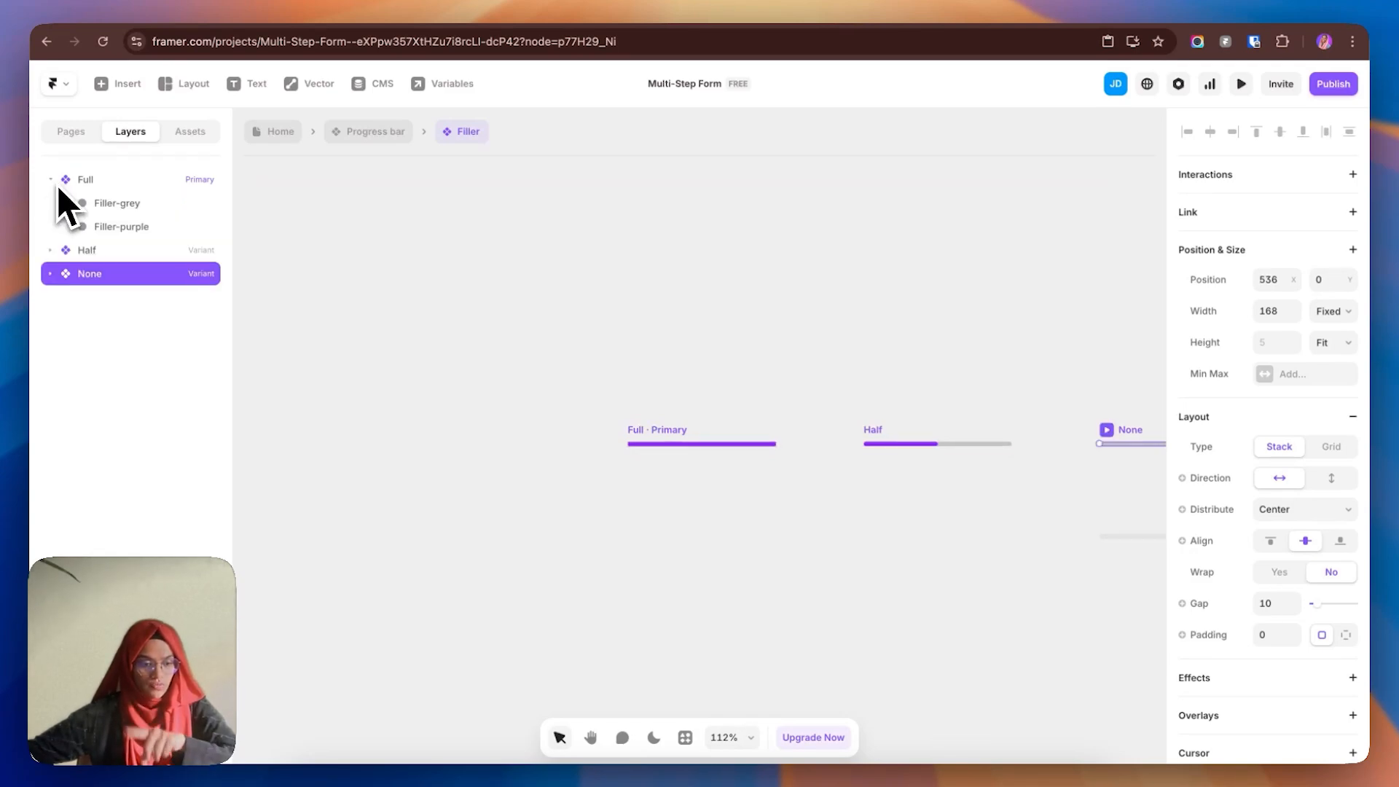
click(146, 210)
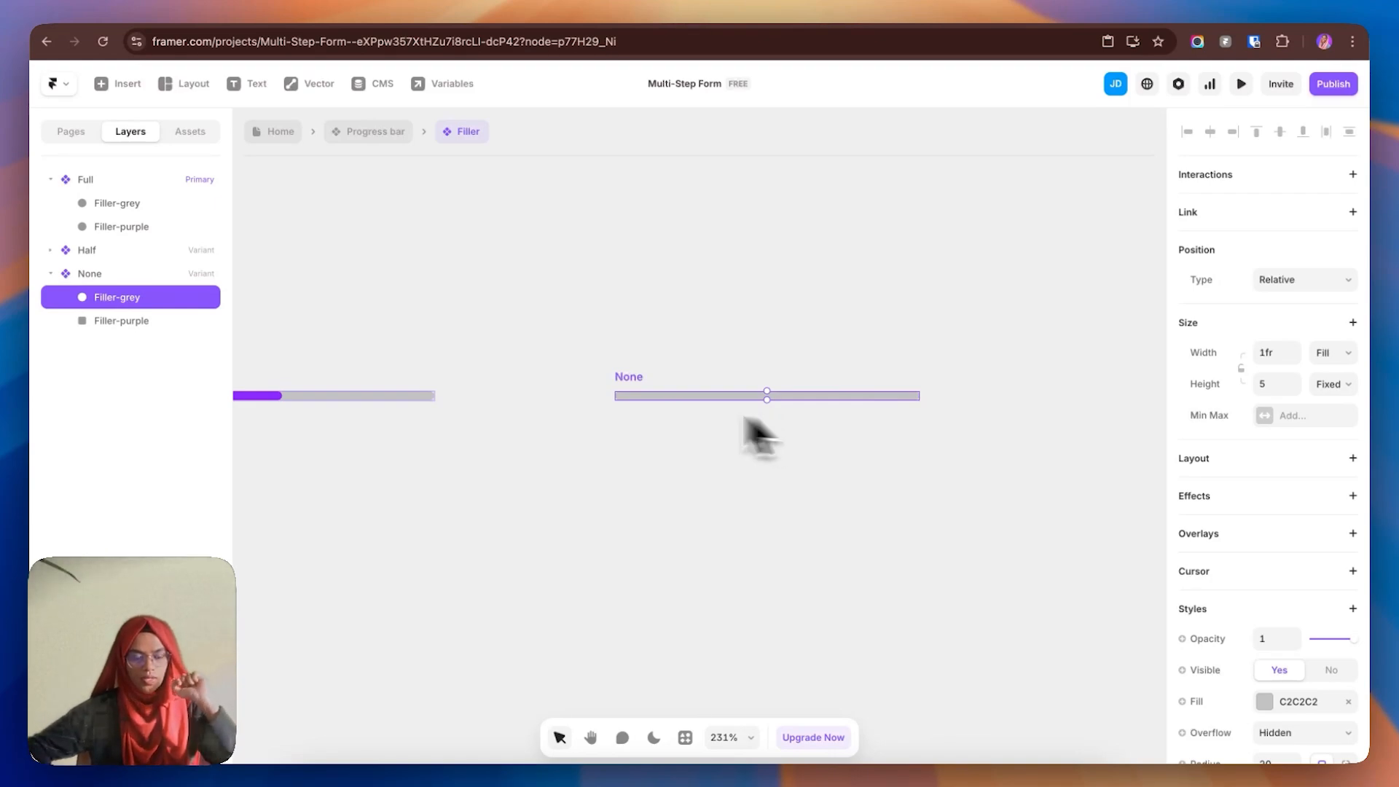
click(414, 328)
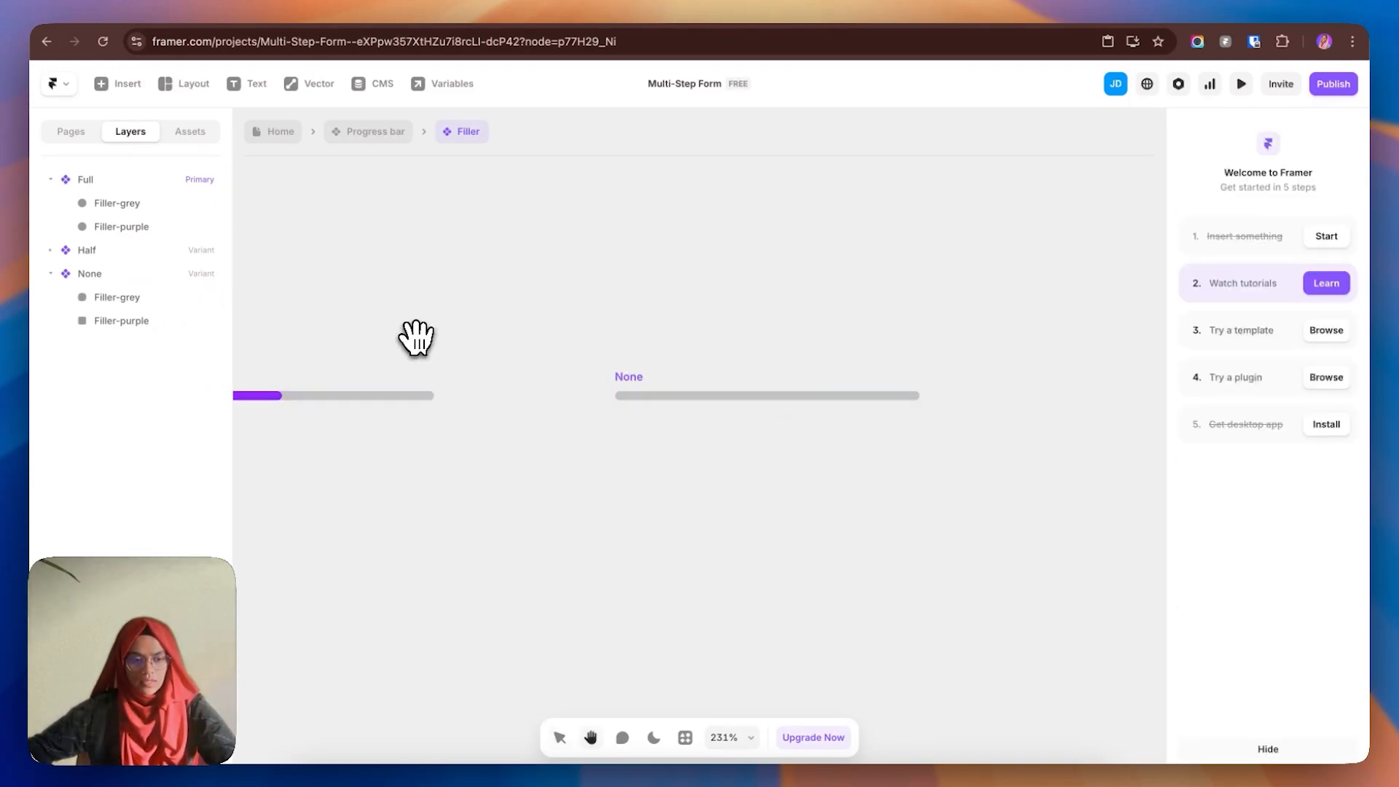
scroll(410, 350, left, 3)
click(146, 322)
click(392, 334)
scroll(430, 336, left, 3)
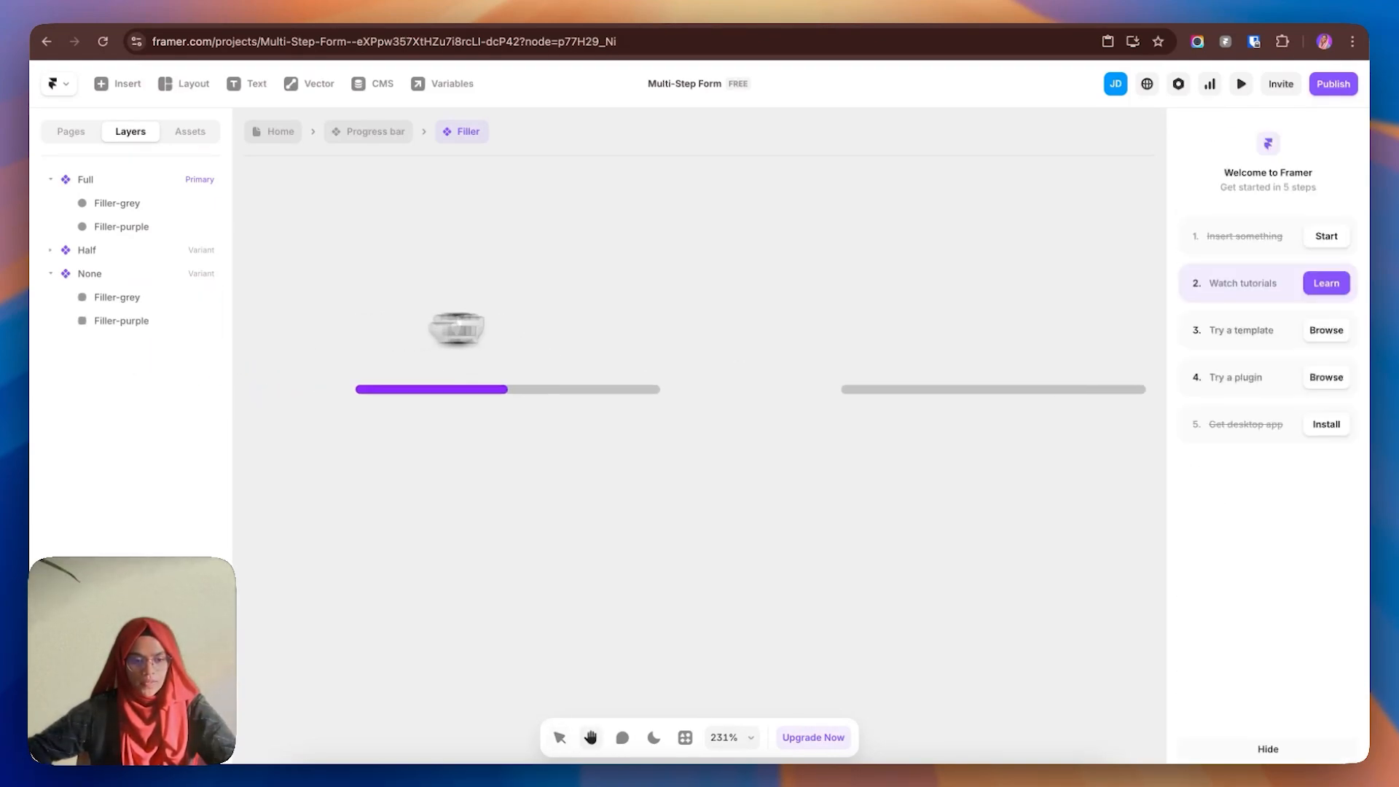
click(144, 321)
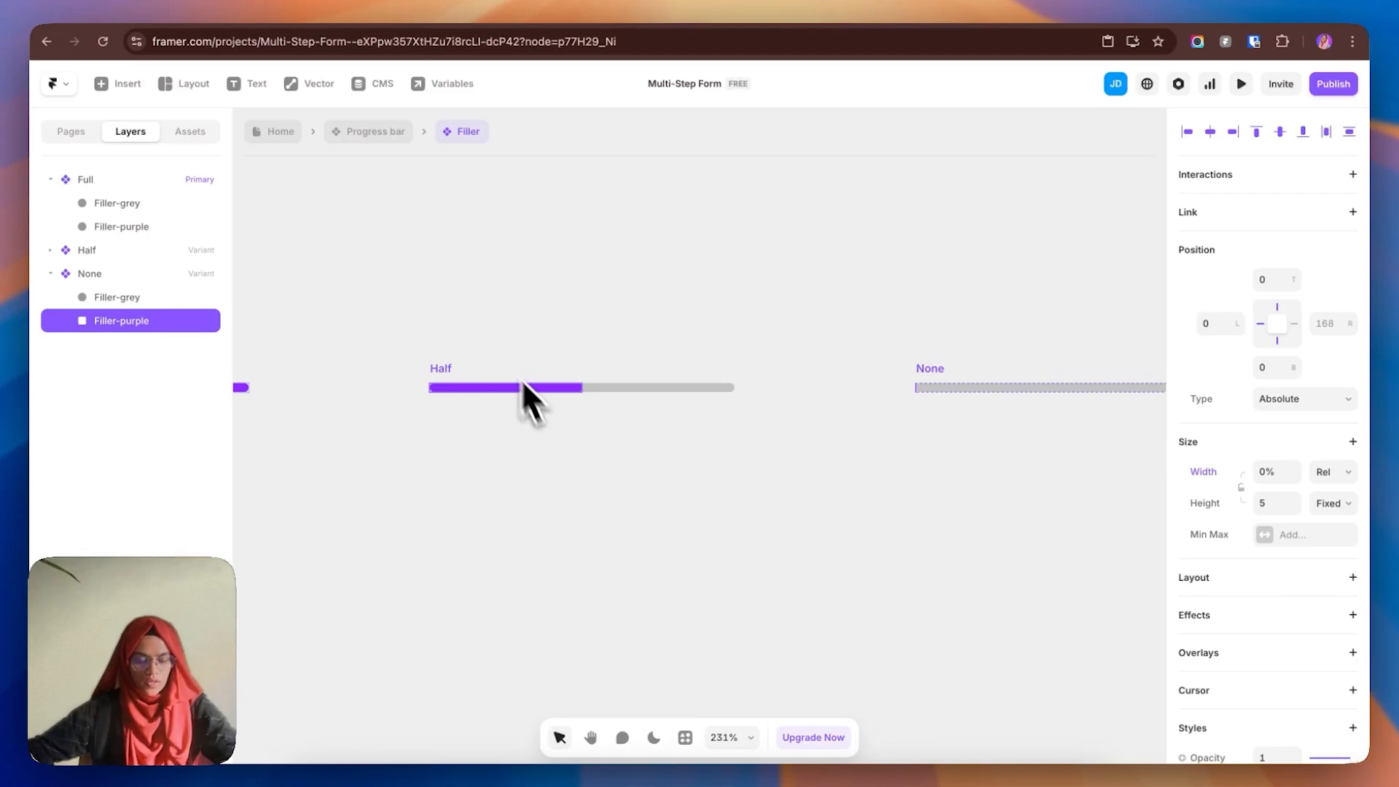
click(545, 344)
scroll(548, 340, left, 5)
click(108, 188)
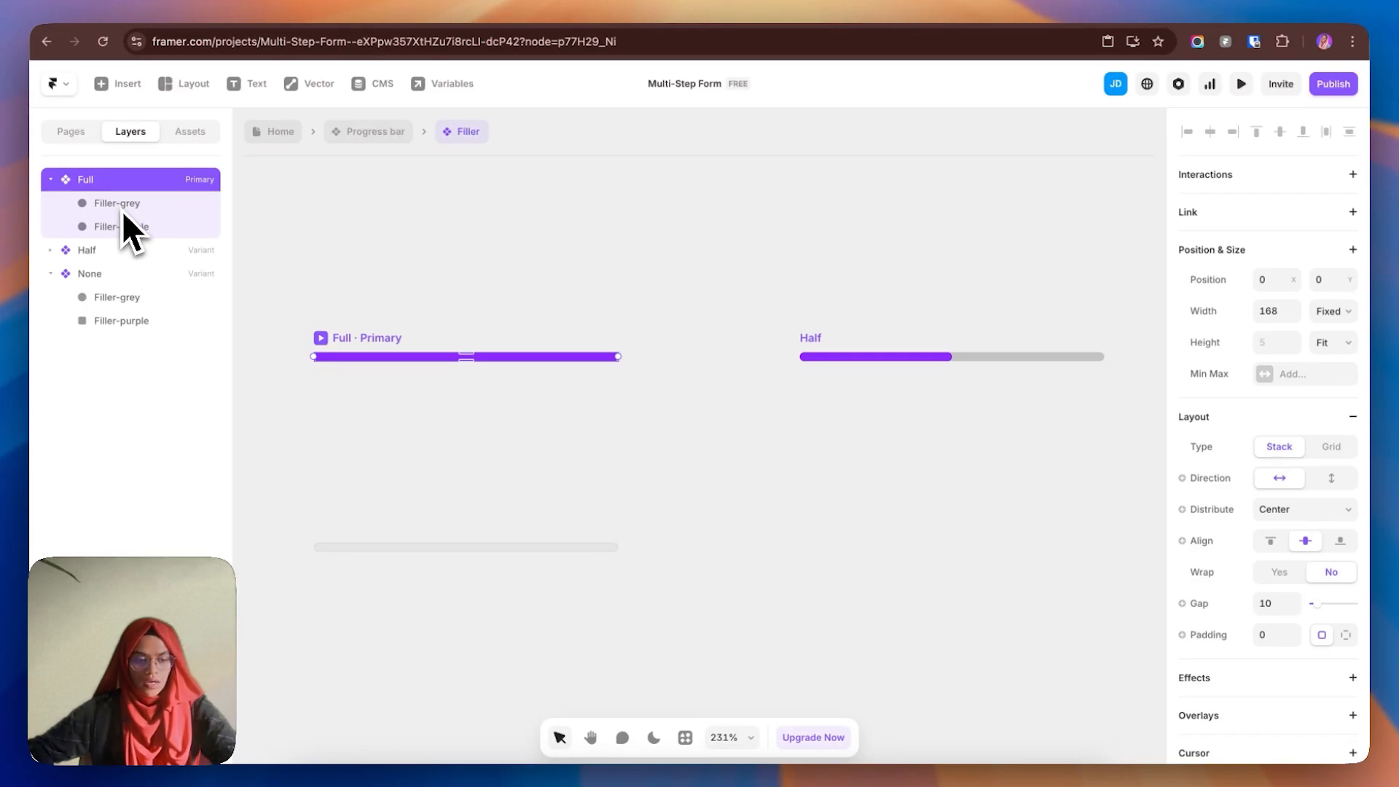
- Check the Filler's purple fill width in the Full (100%) and Half (50%) variants
click(120, 207)
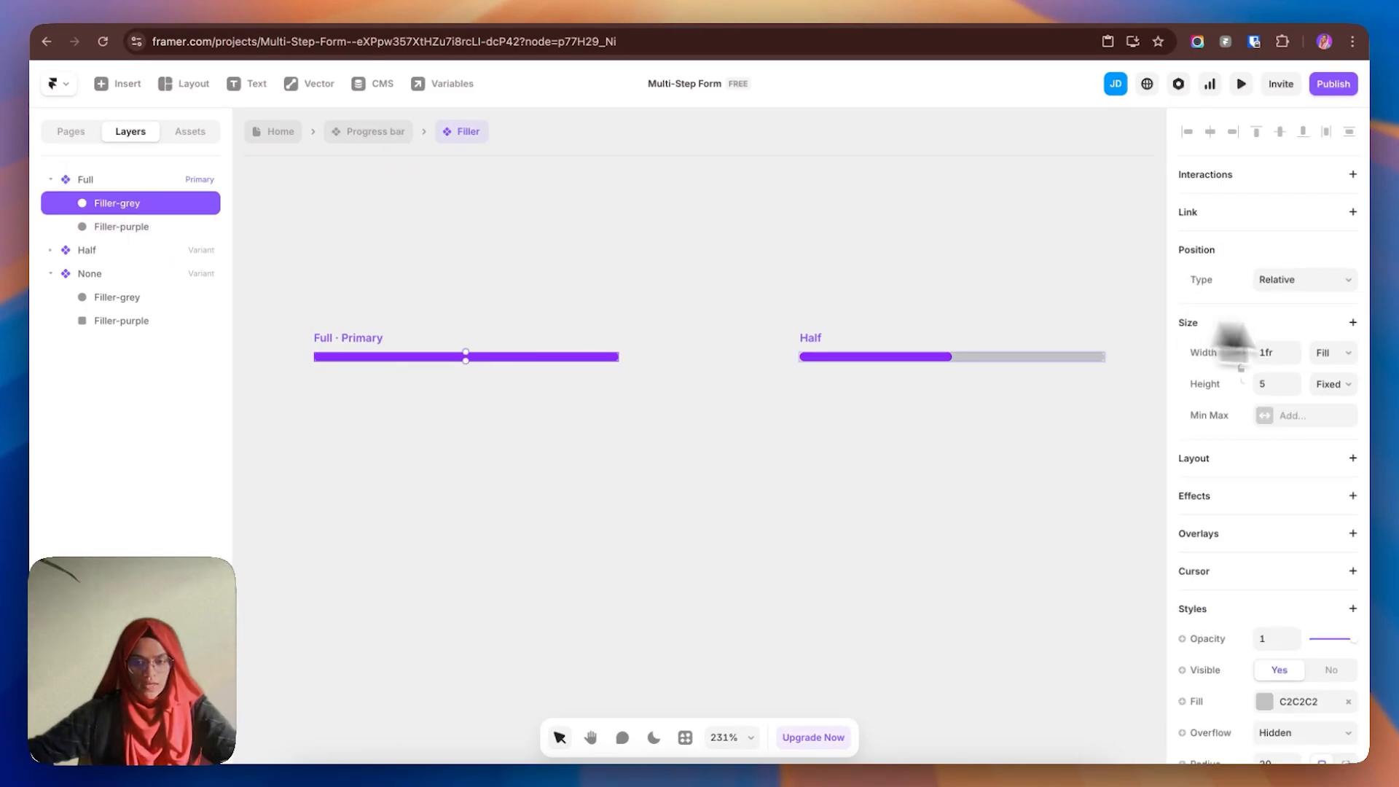
click(152, 229)
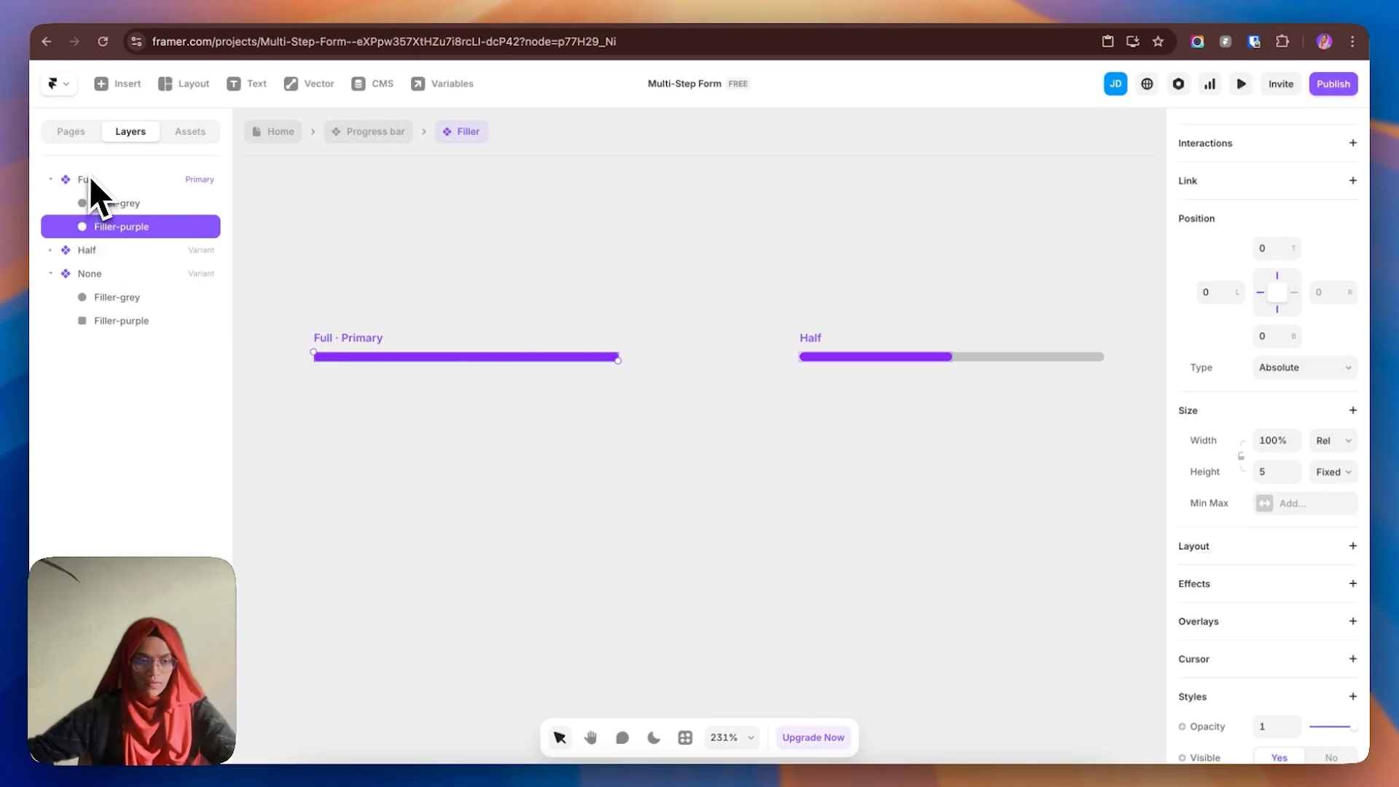
click(758, 419)
drag(758, 418, 553, 400)
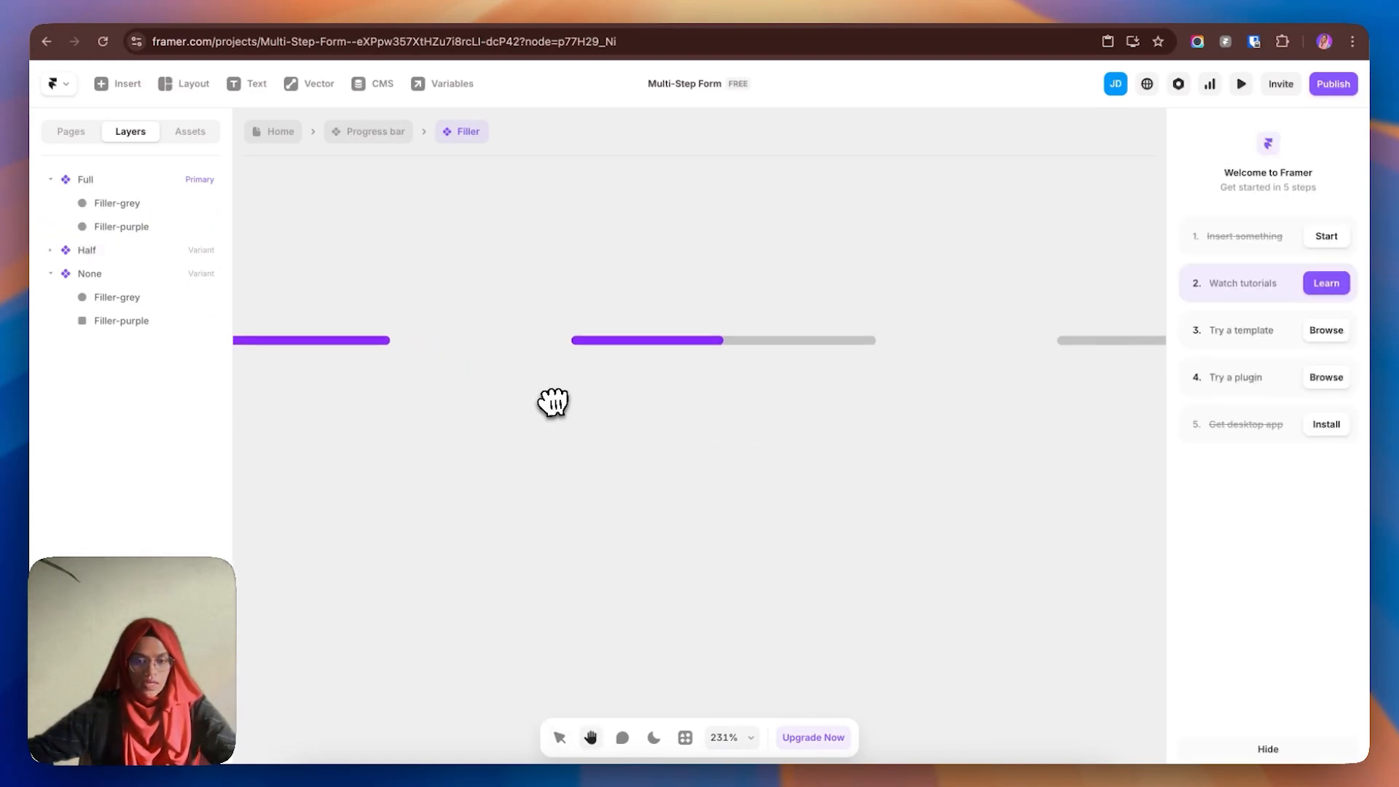
click(591, 325)
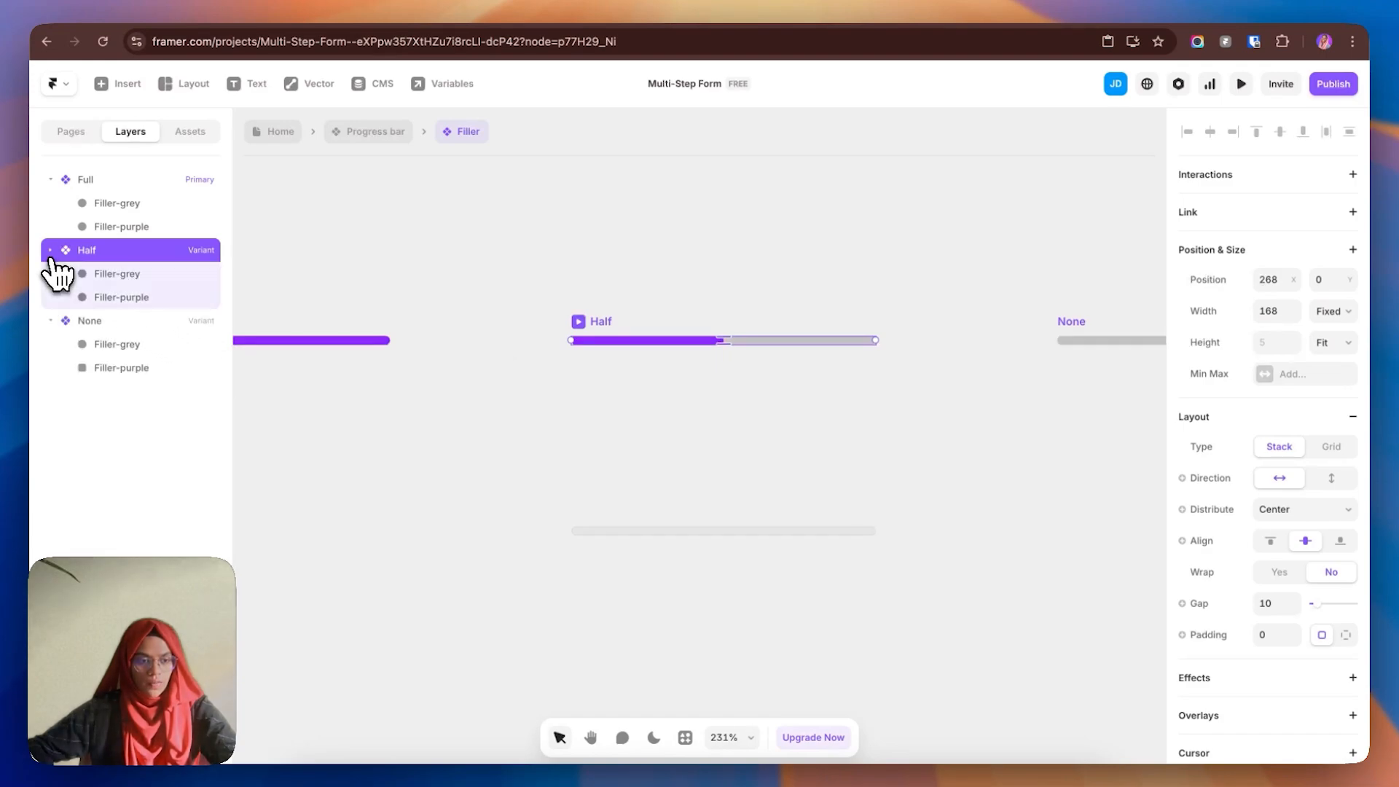
click(124, 297)
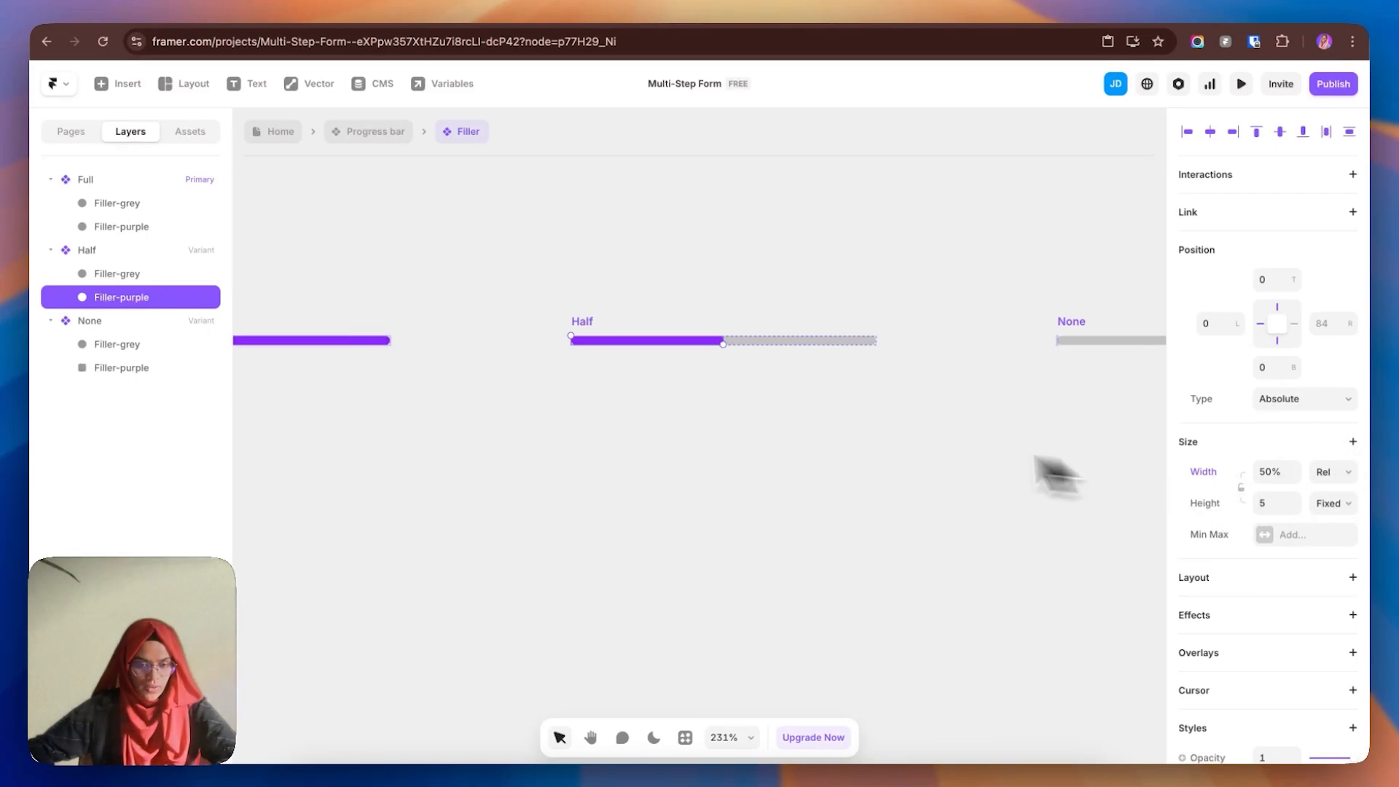
- Confirm the None variant's purple fill is 0%, then pan back to the Full bar
click(765, 469)
scroll(612, 425, right, 5)
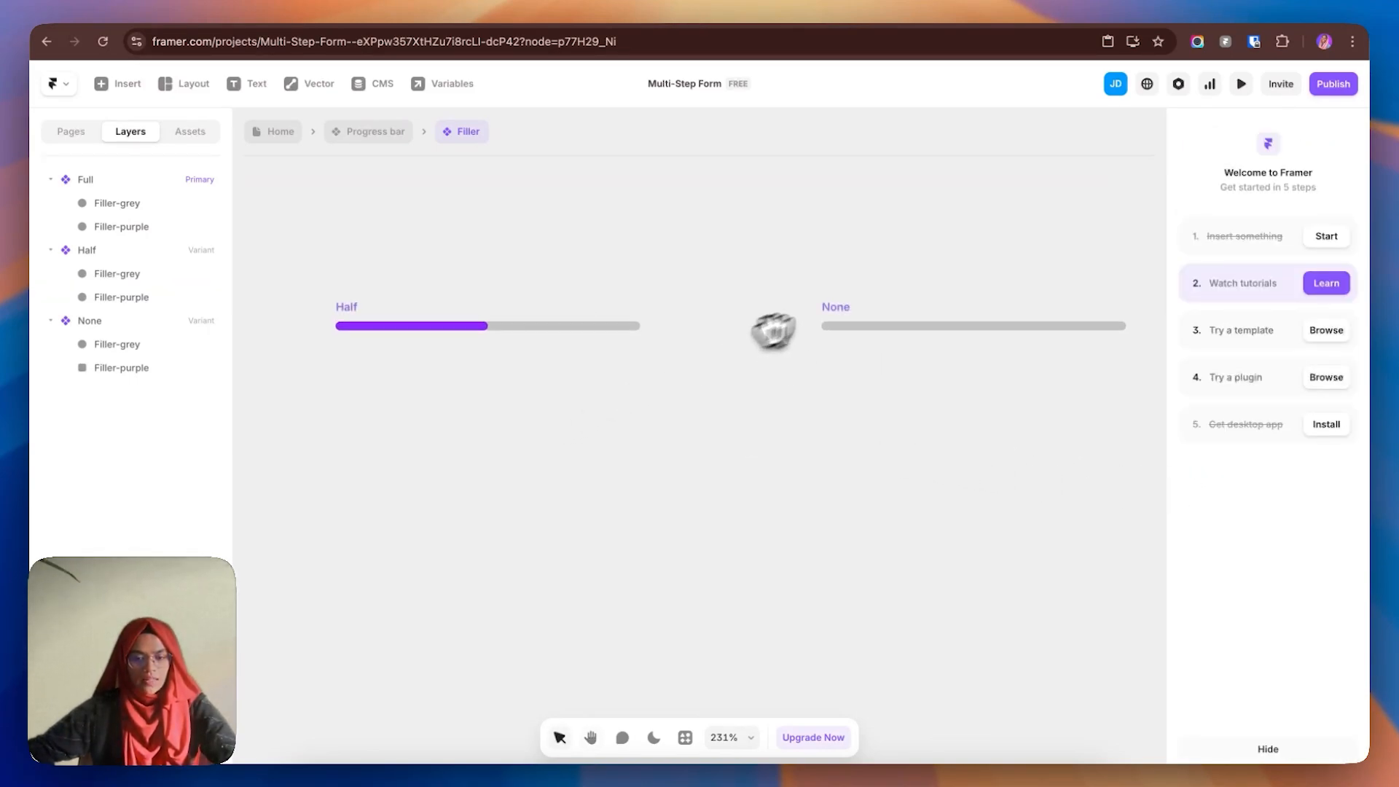
click(834, 315)
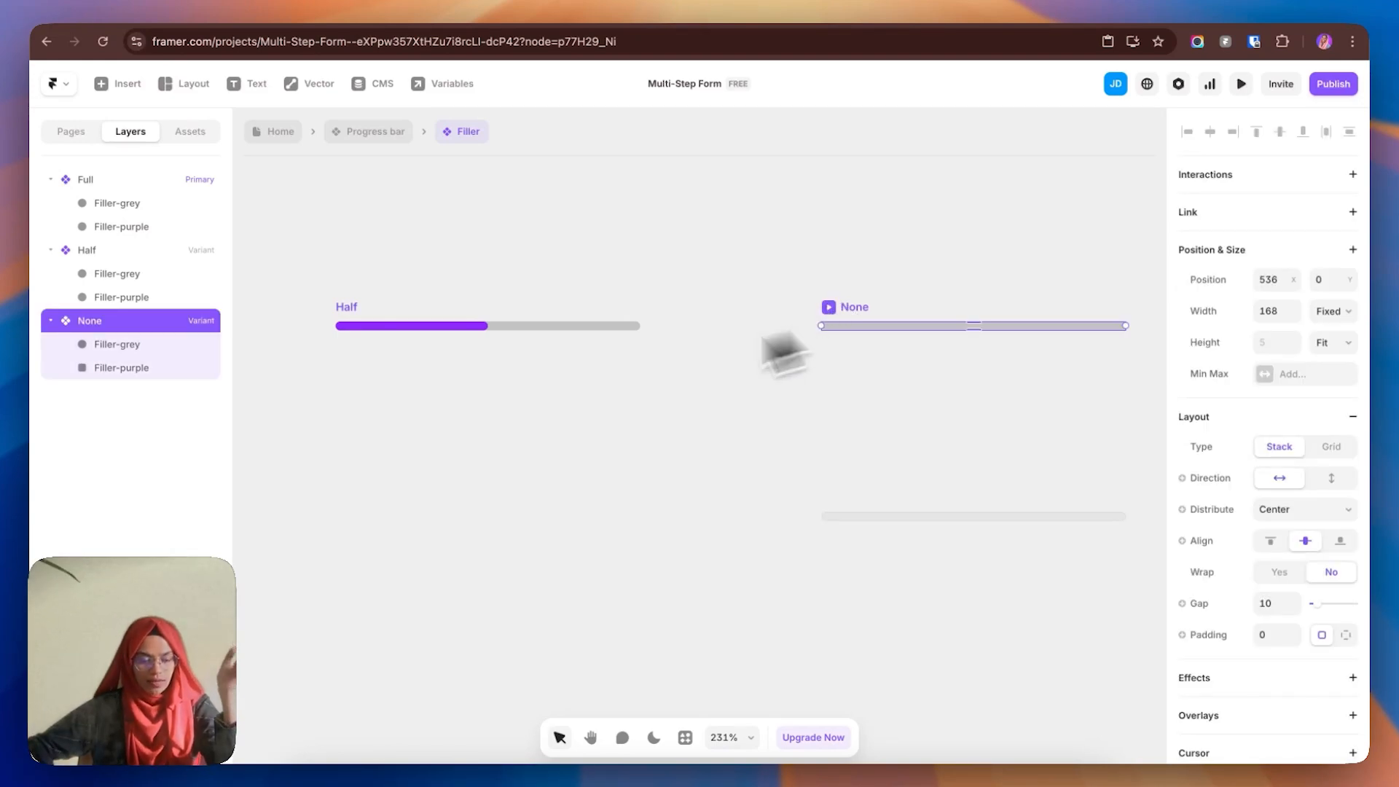
click(157, 376)
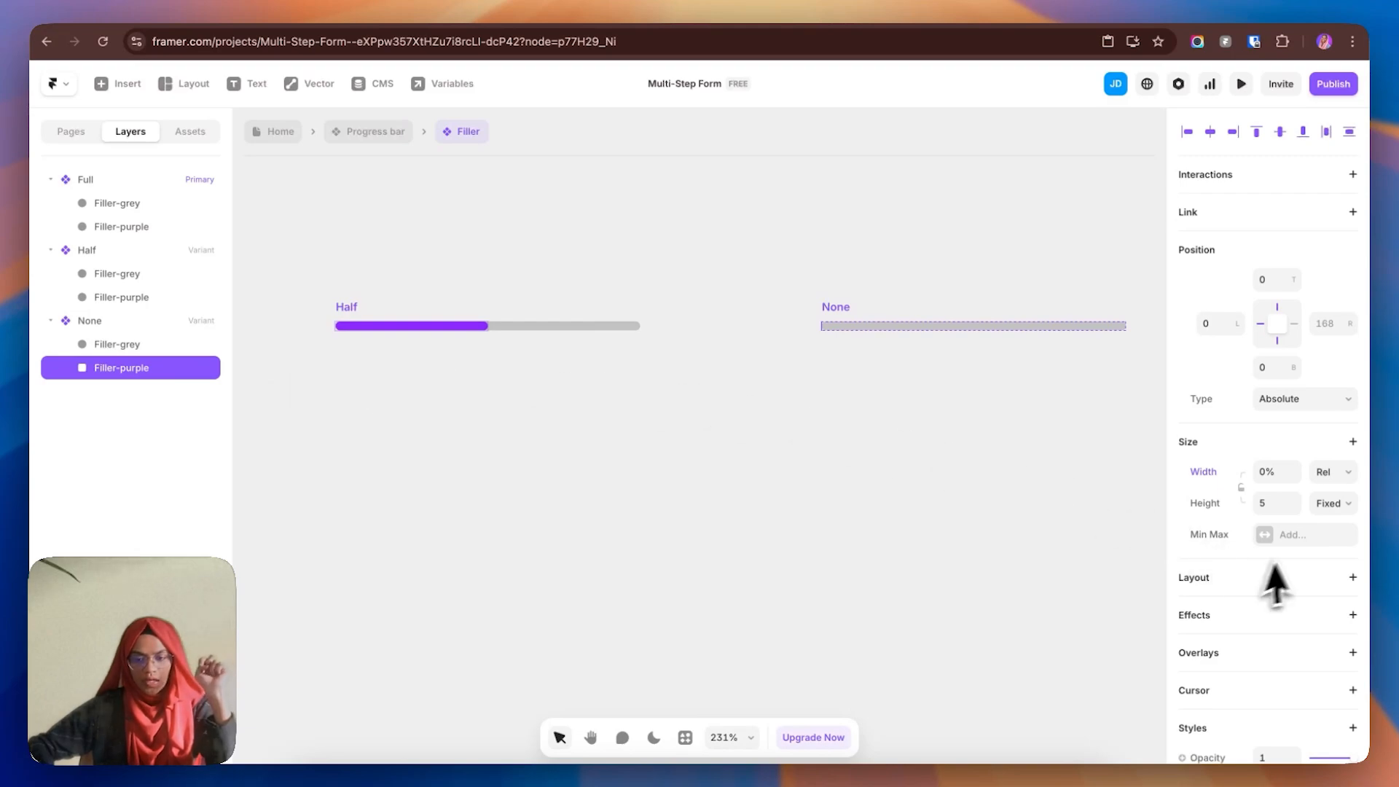
click(785, 452)
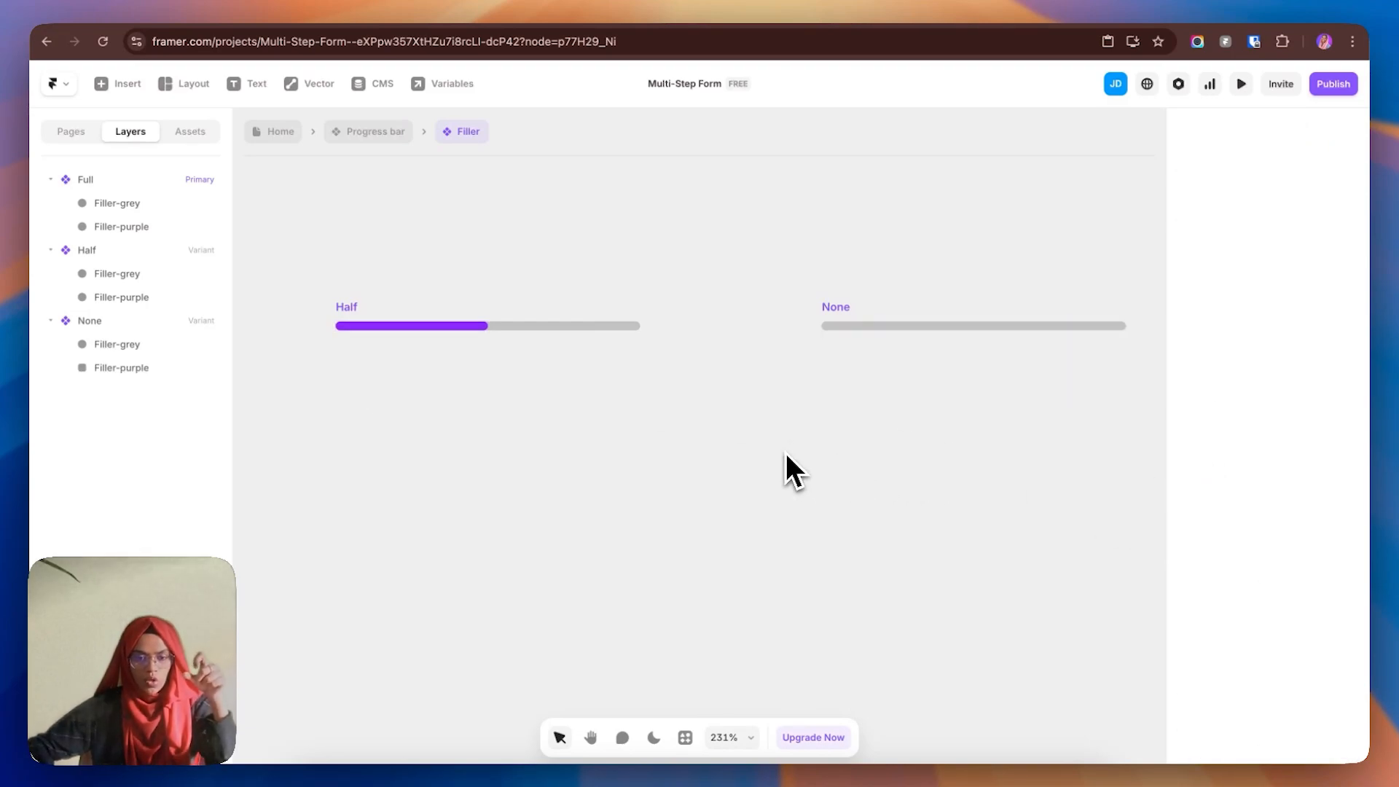
click(841, 307)
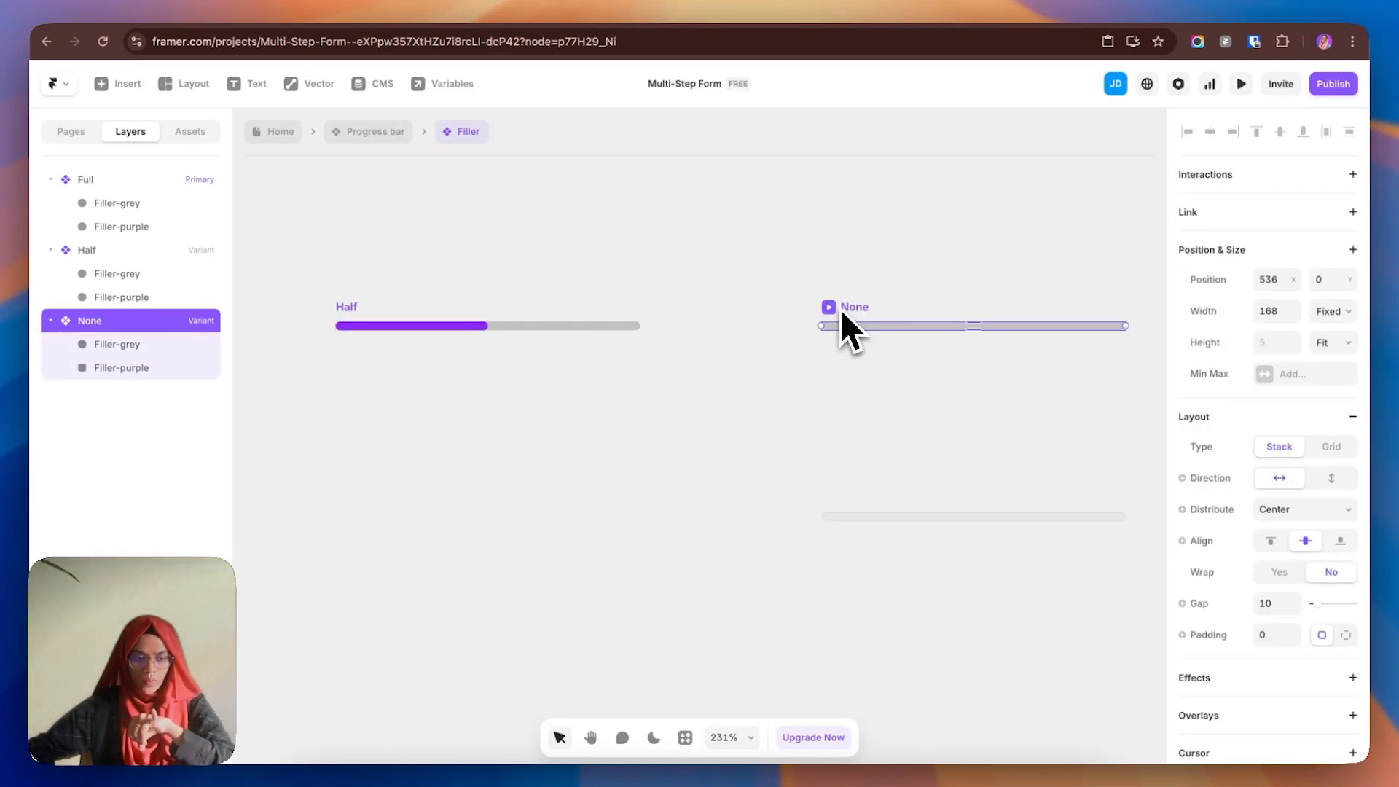
click(347, 309)
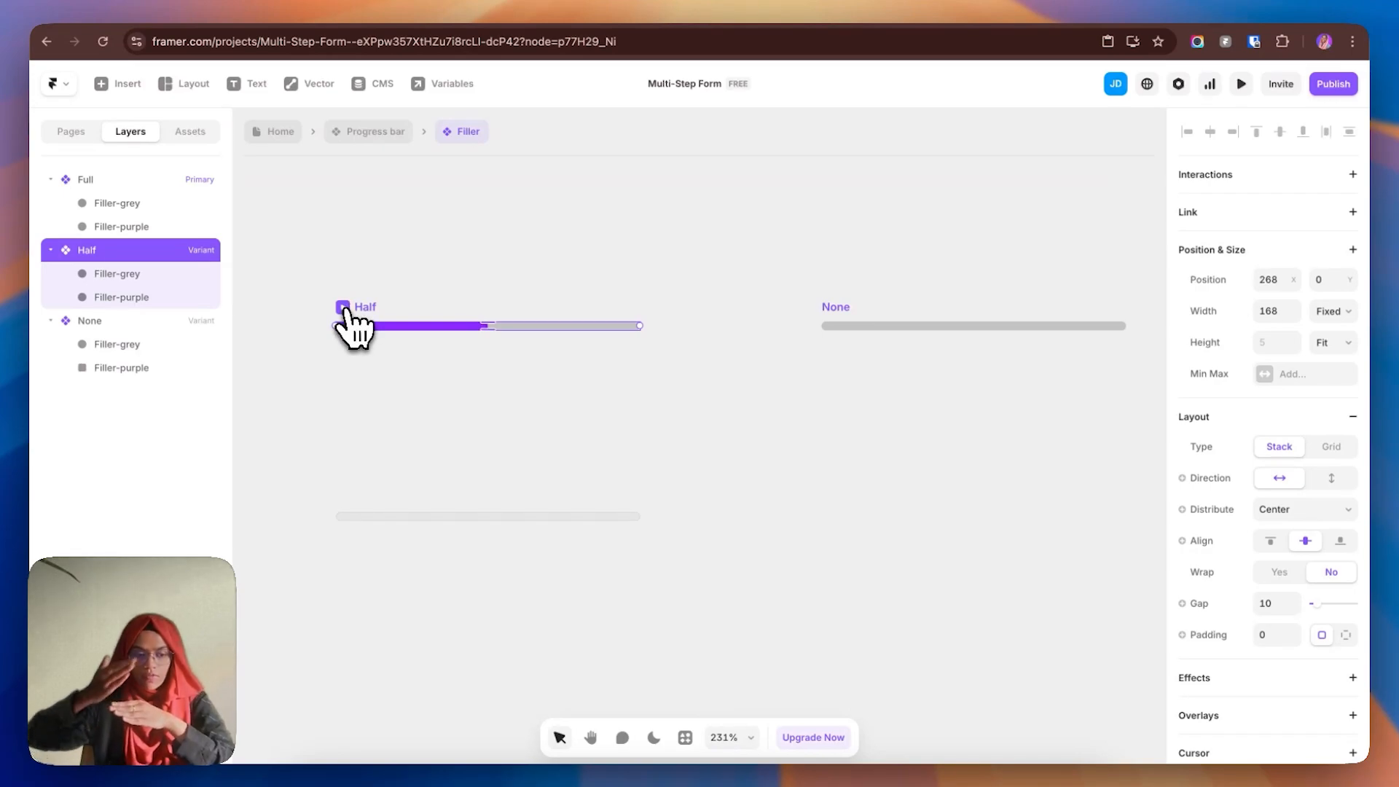
click(92, 182)
click(496, 251)
key(space)
drag(497, 252, 594, 275)
key(space)
drag(366, 295, 621, 288)
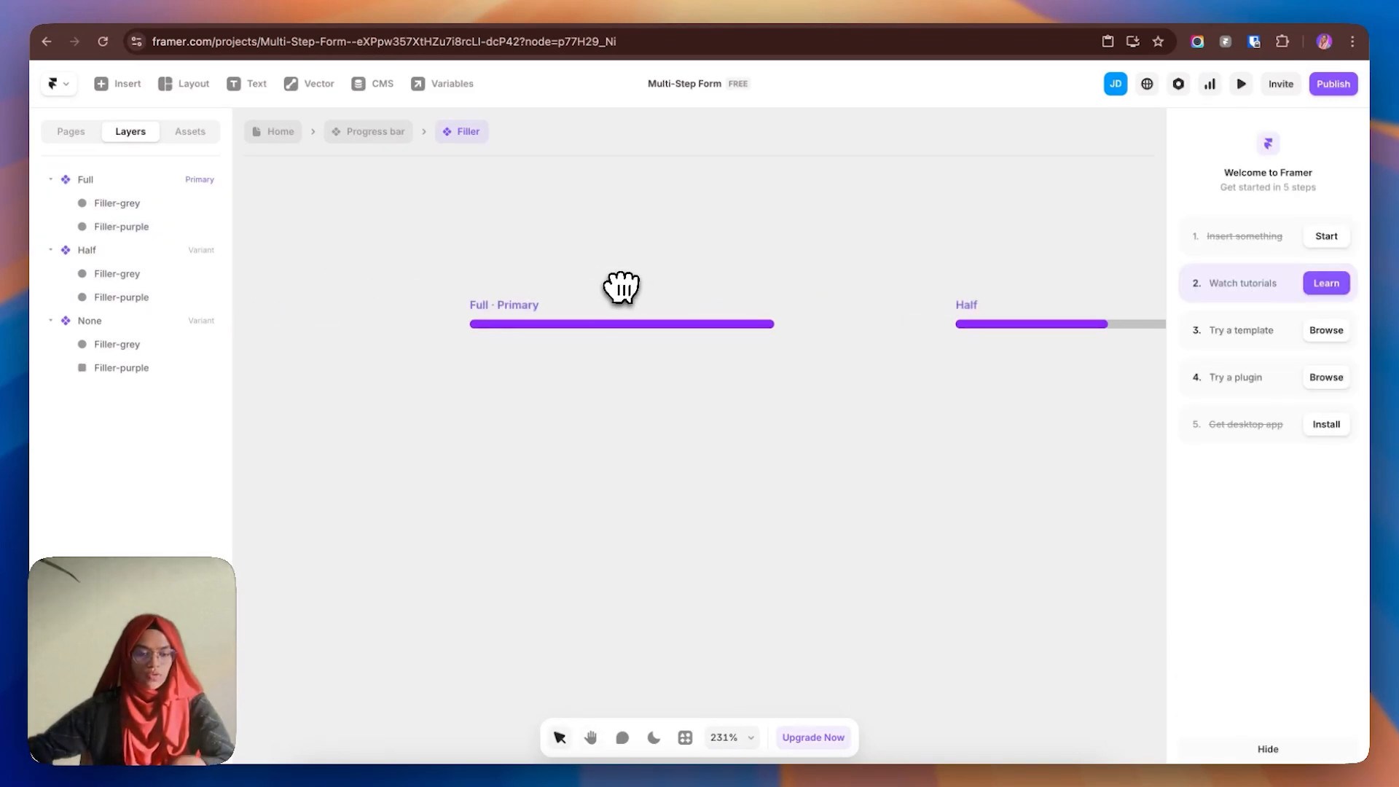
- Return to the Progress bar component and select its First-half variant
click(392, 139)
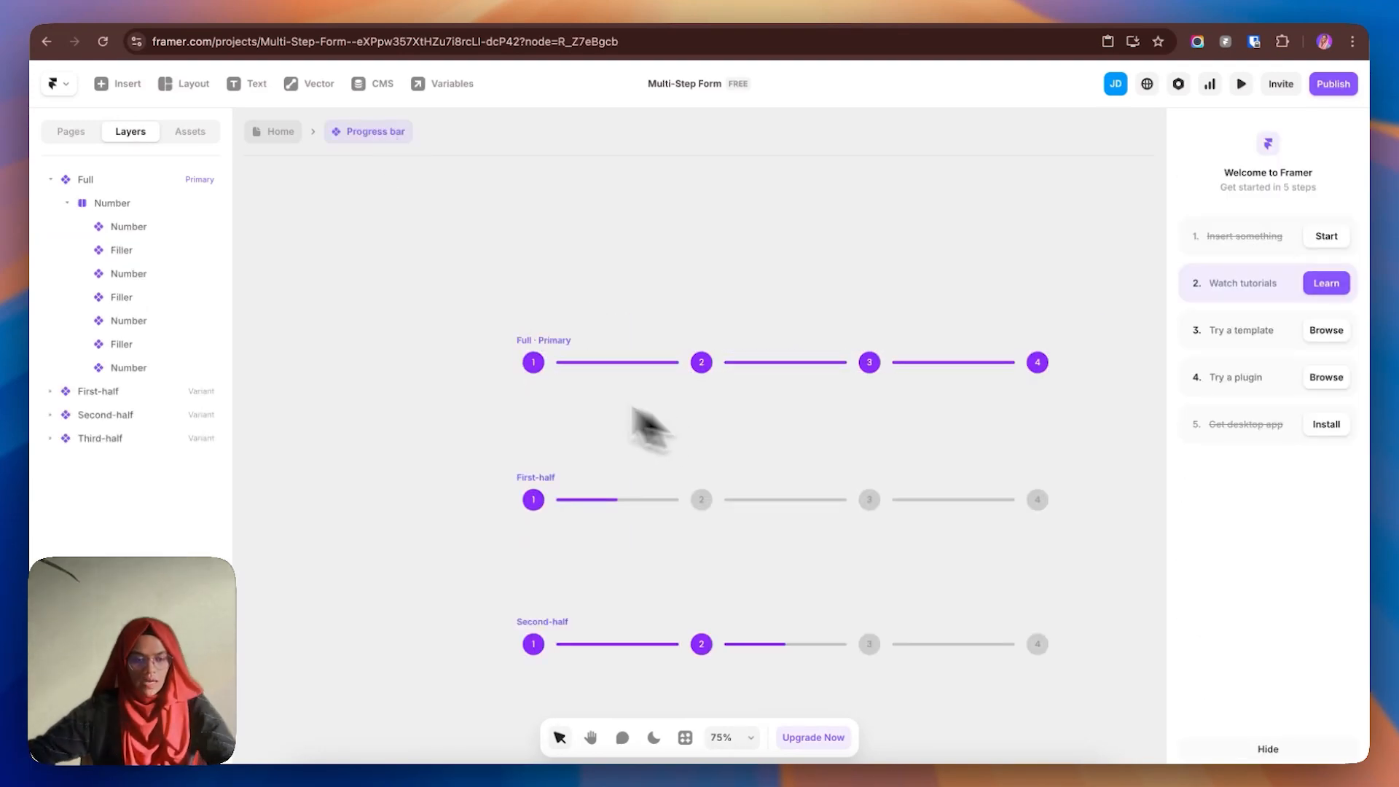
click(56, 182)
click(663, 308)
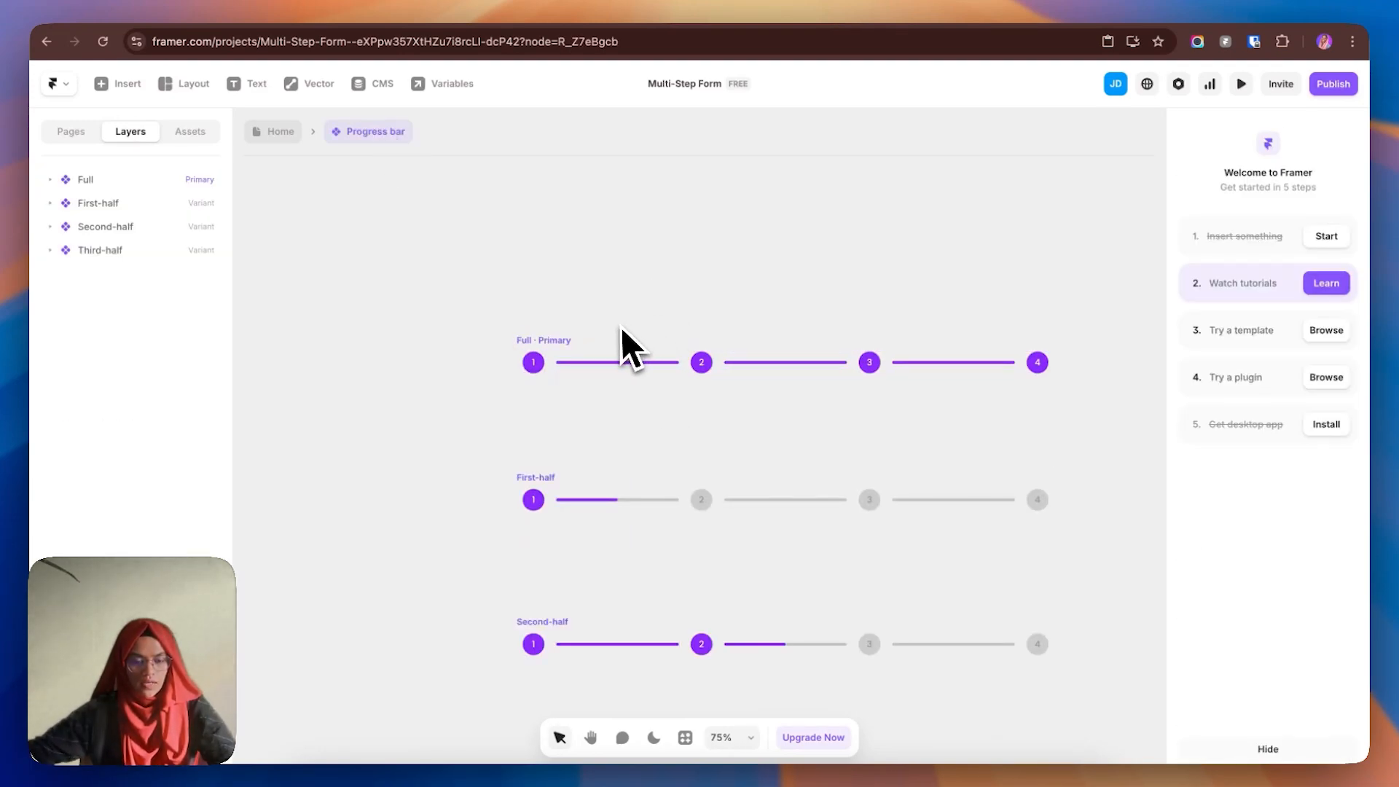
scroll(621, 328, up, 2)
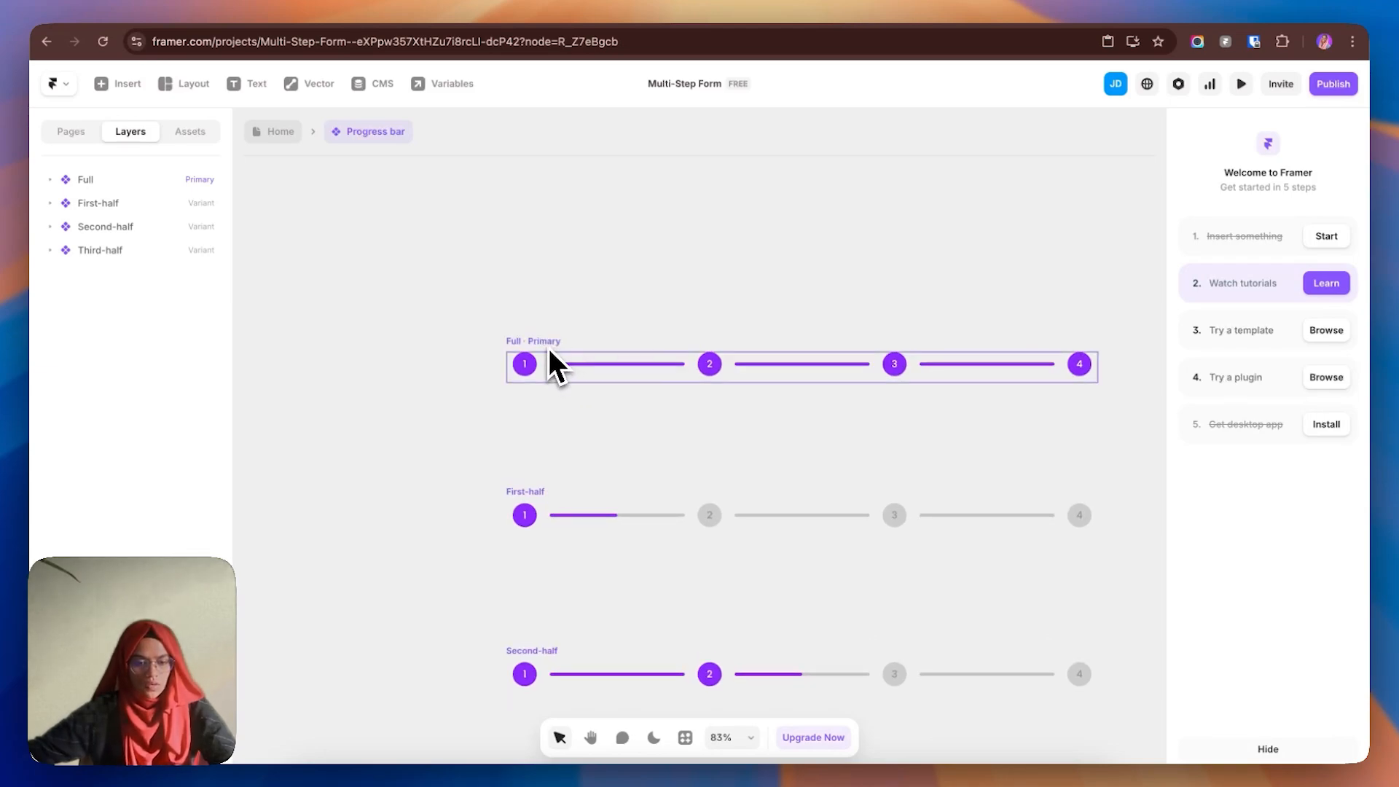
click(552, 355)
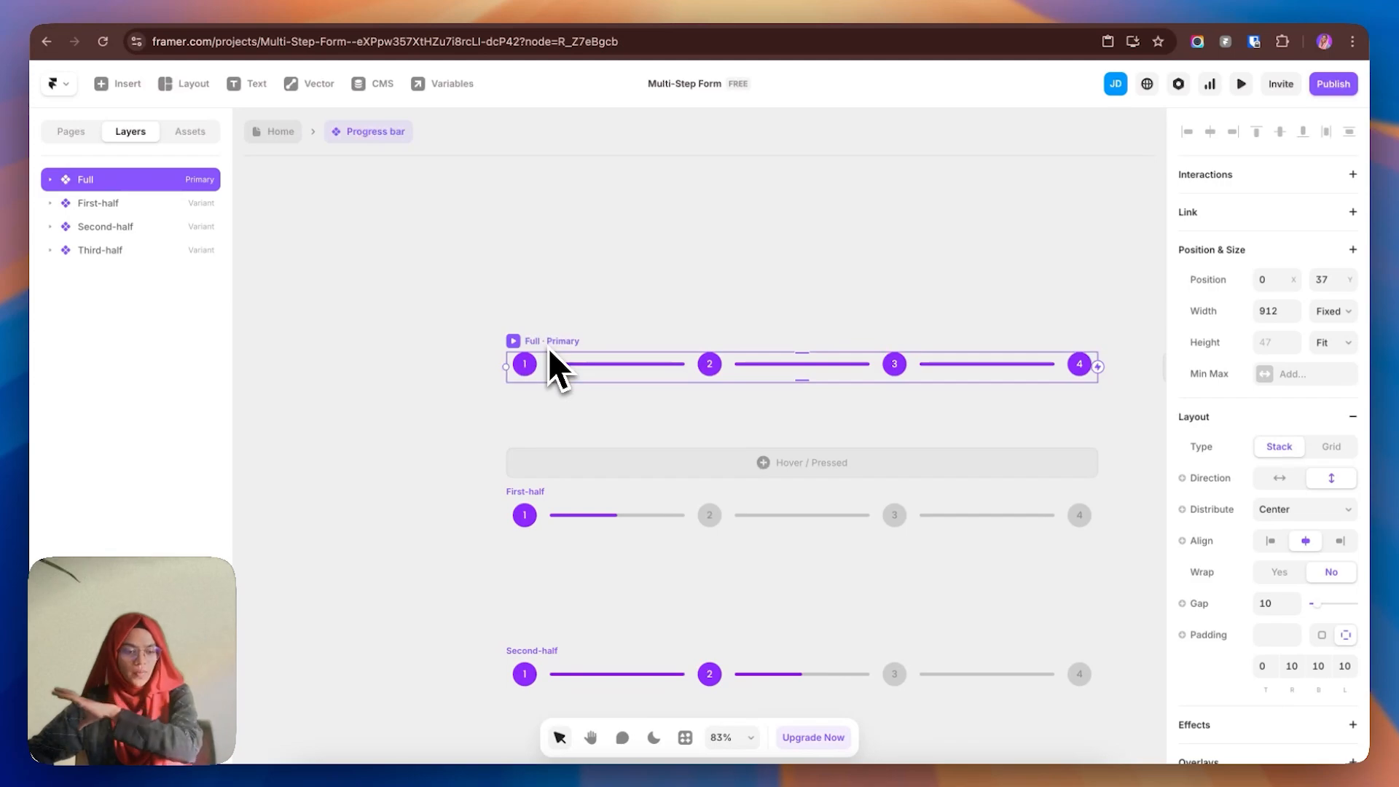
click(532, 495)
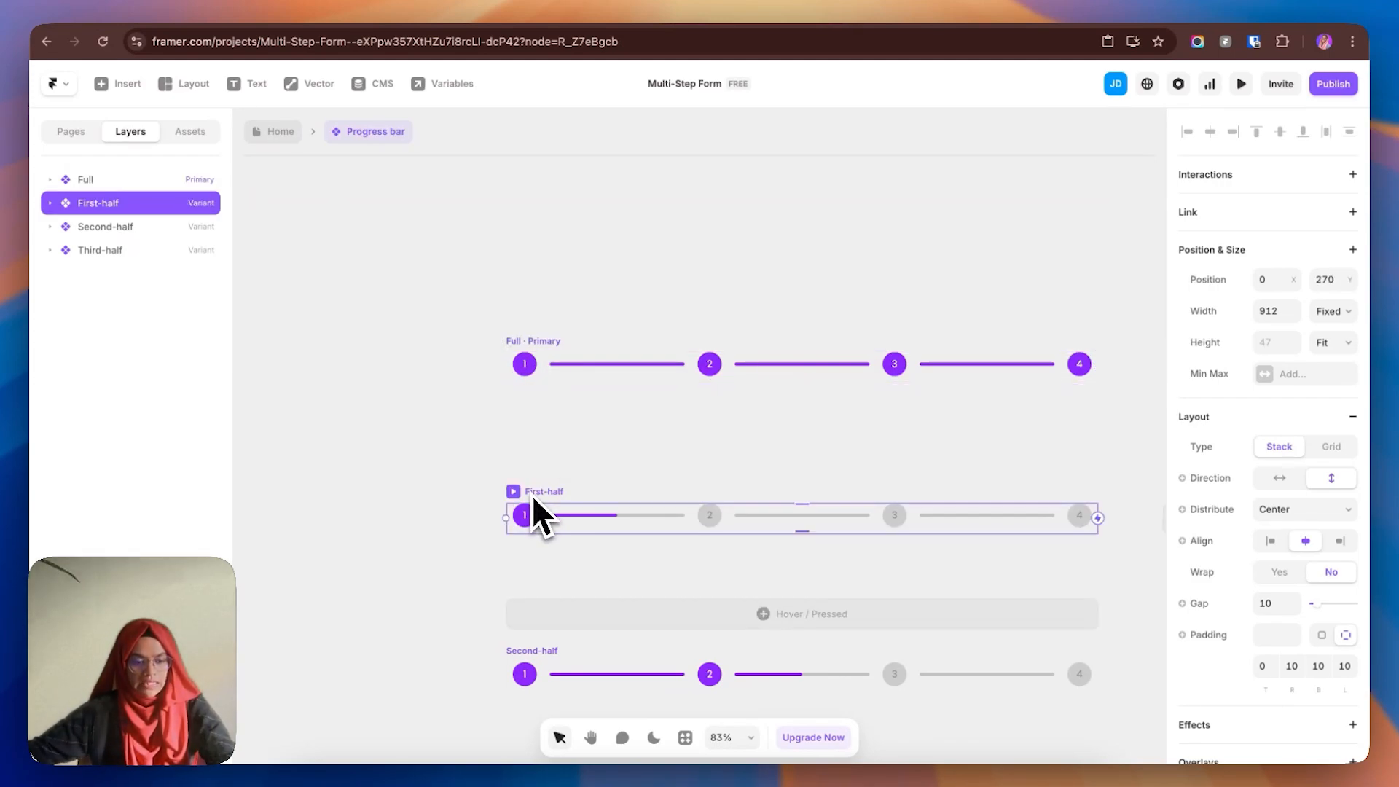
scroll(551, 506, up, 2)
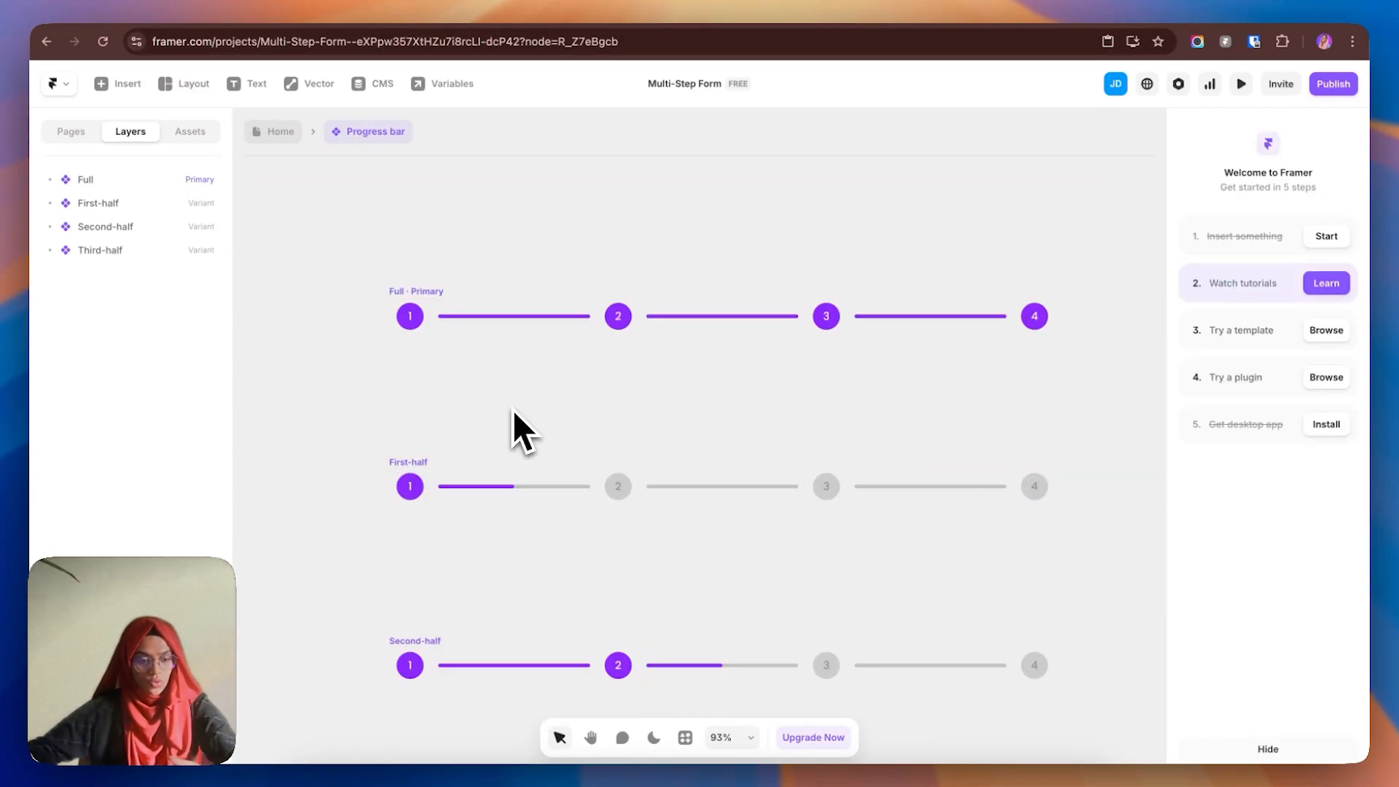
click(437, 474)
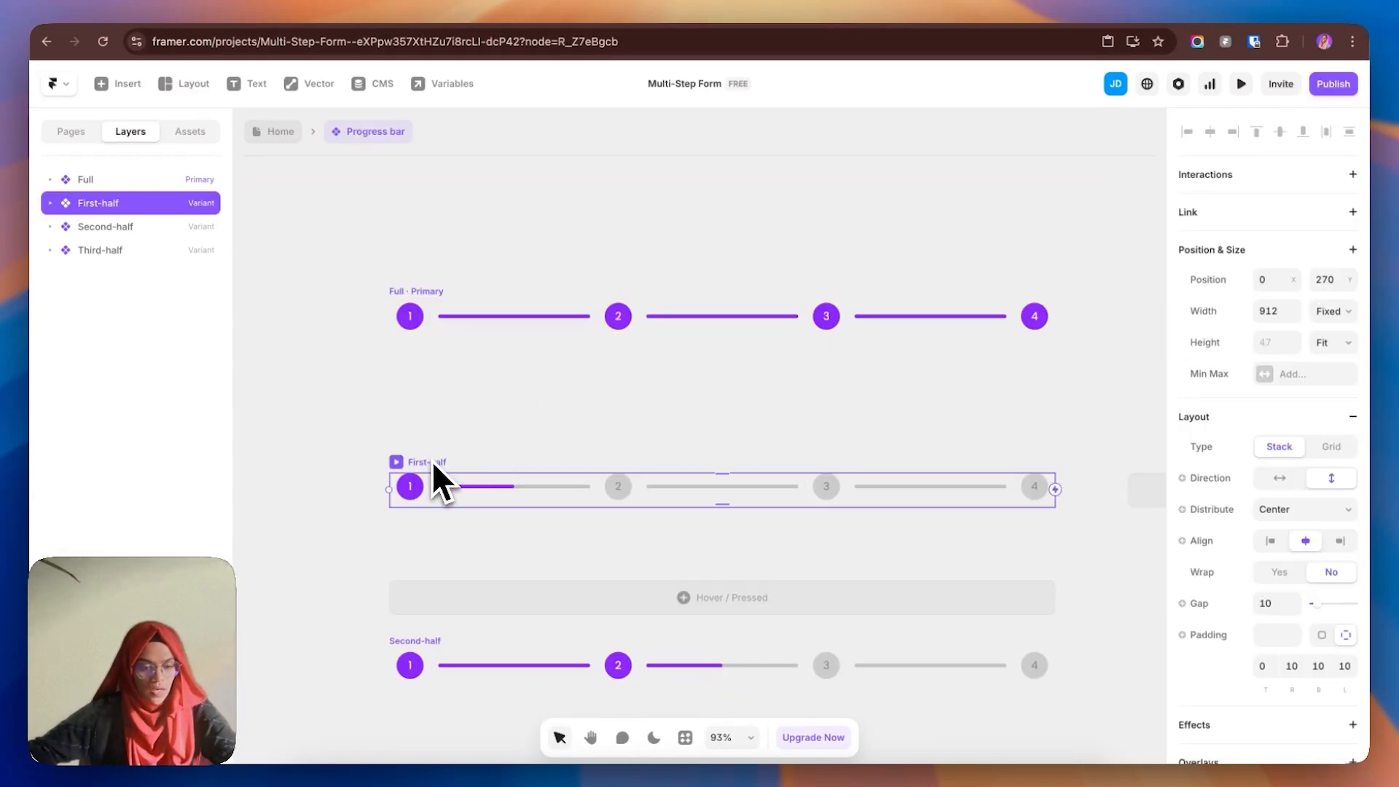
- Keep the First-half step 1 circle on Variant 1 and inspect its first Filler segment
click(50, 203)
click(122, 250)
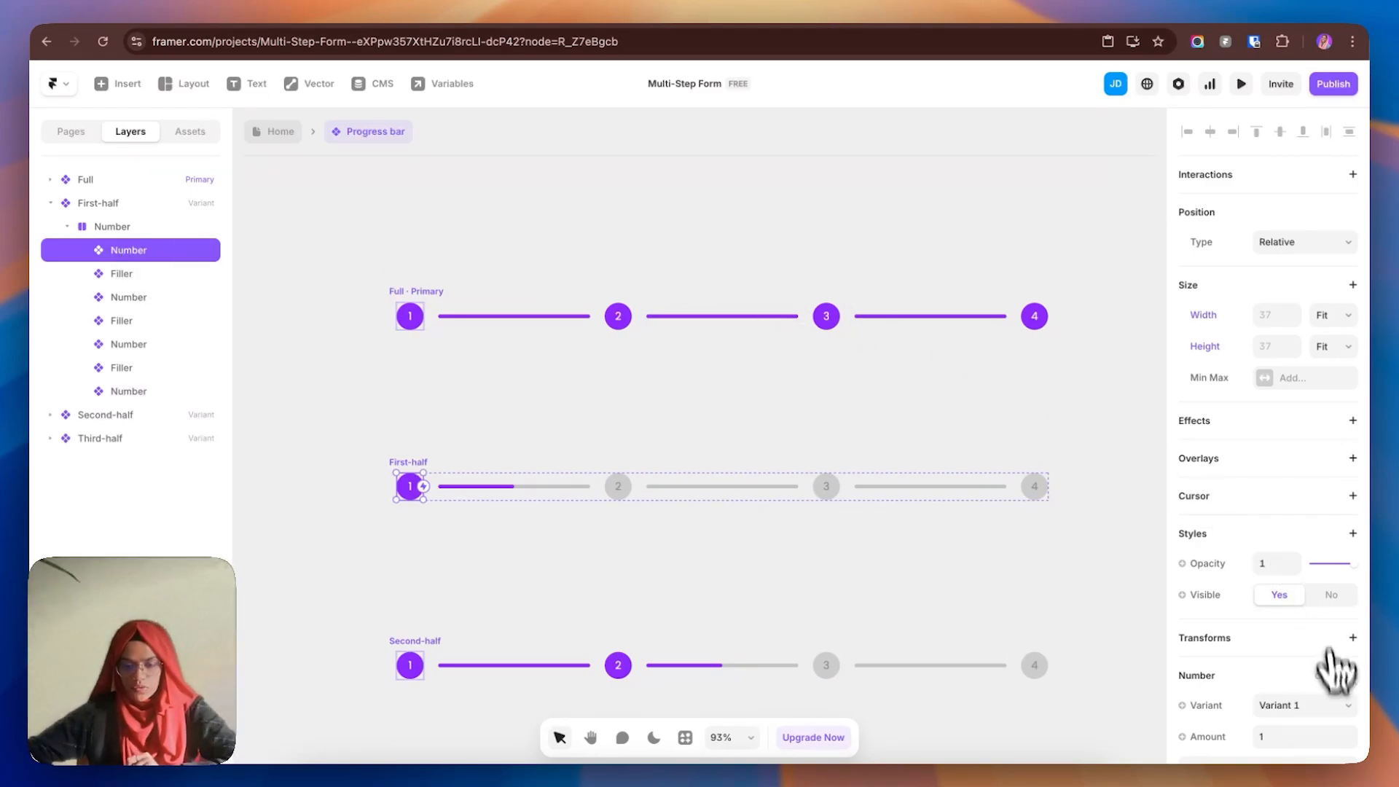
click(1304, 705)
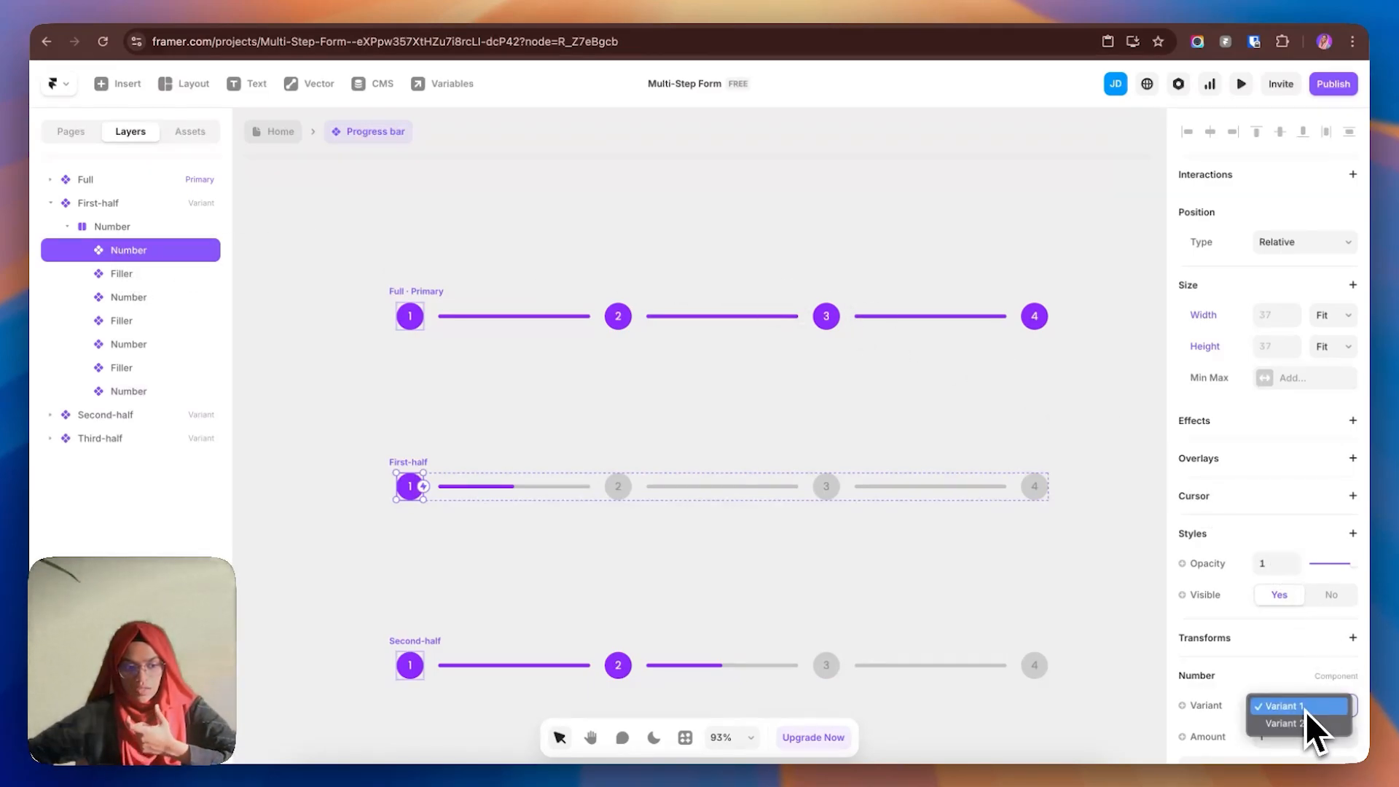
click(1305, 711)
click(105, 280)
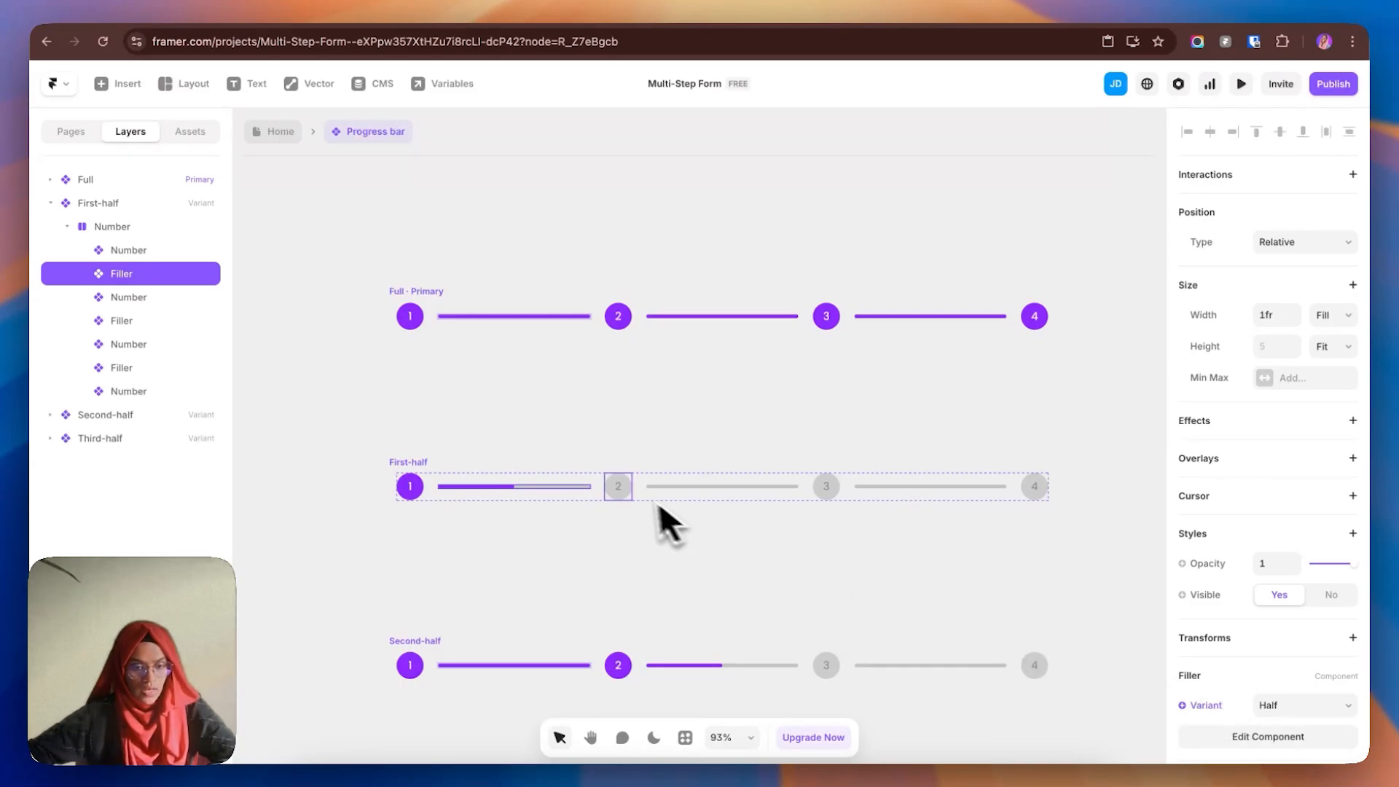
- Set the First-half step 4 circle to Variant 2 and check the remaining line segments
click(627, 490)
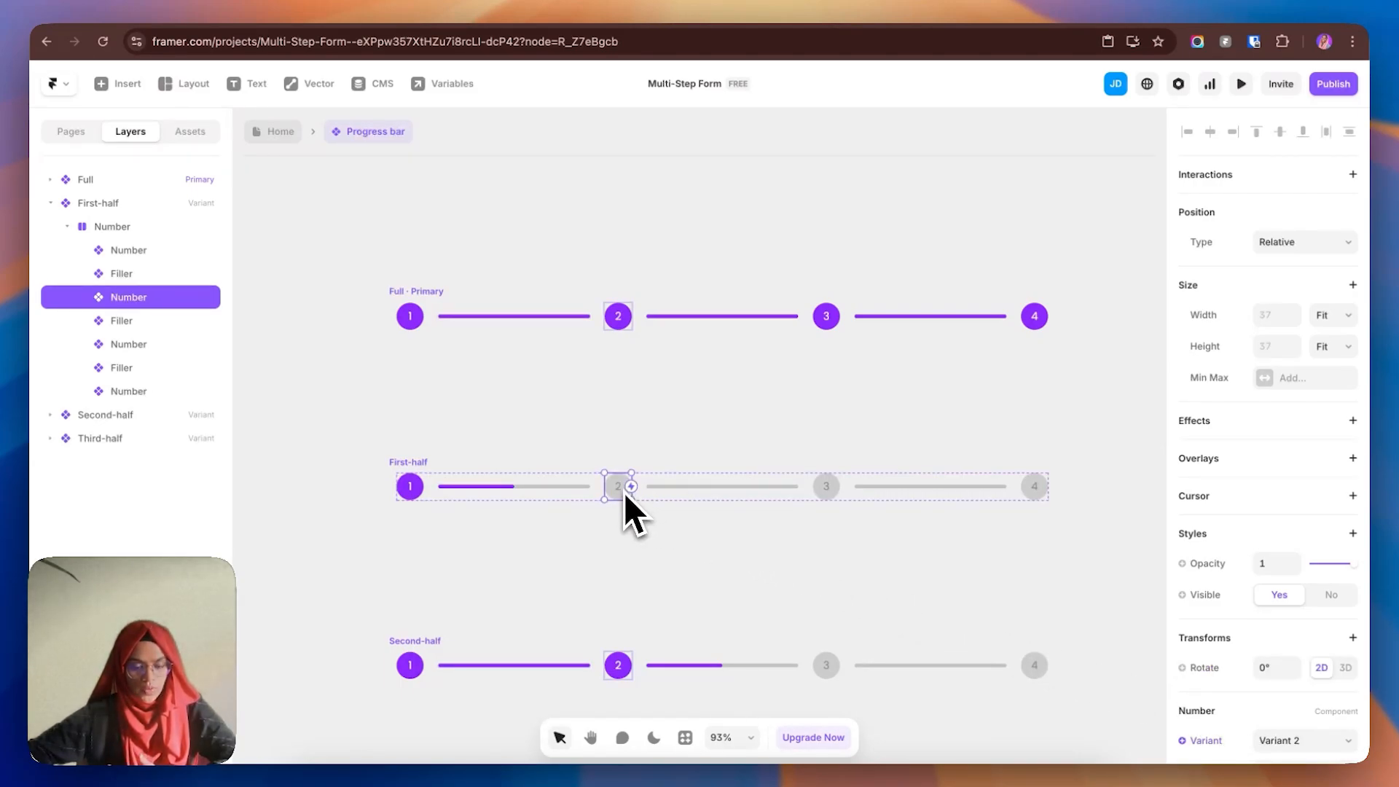
click(820, 490)
click(1039, 488)
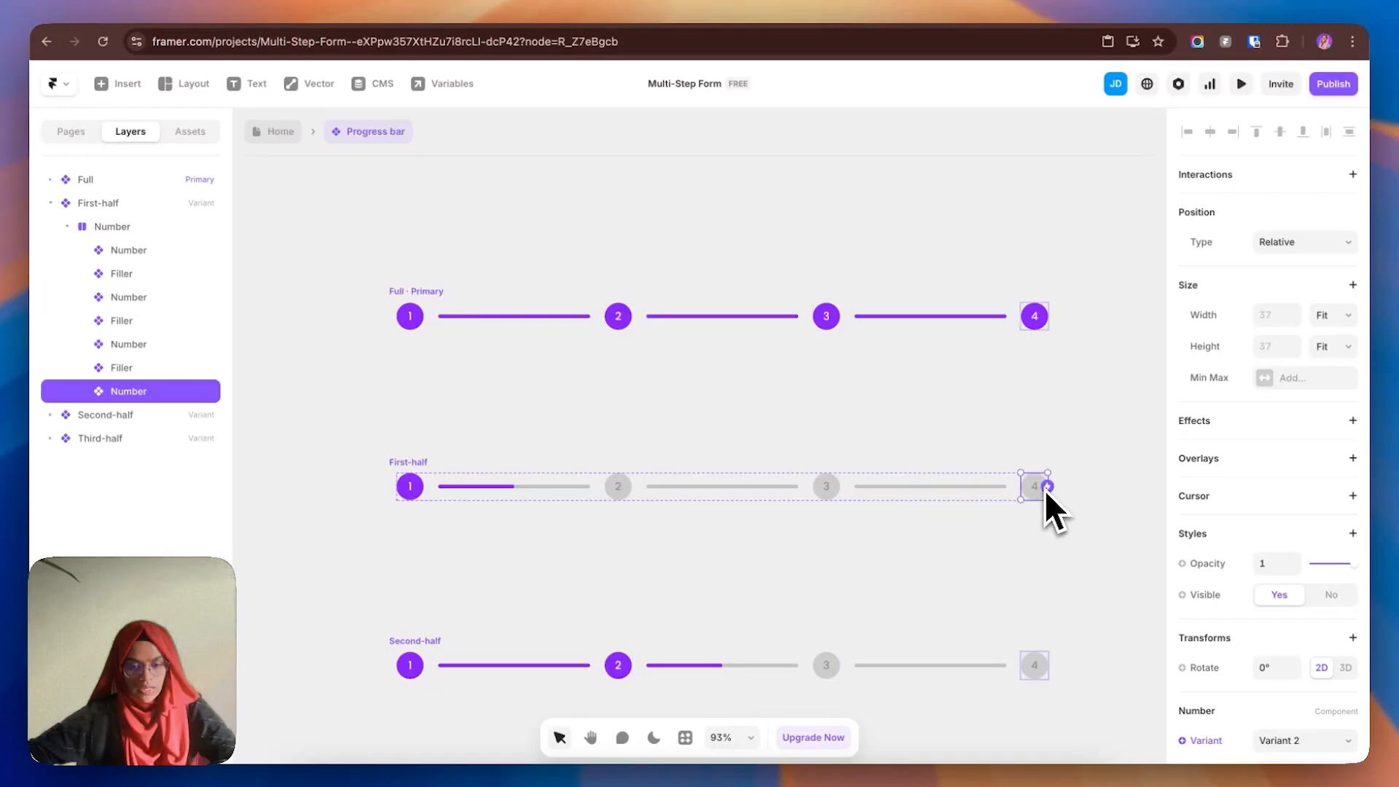
click(1294, 728)
click(1284, 744)
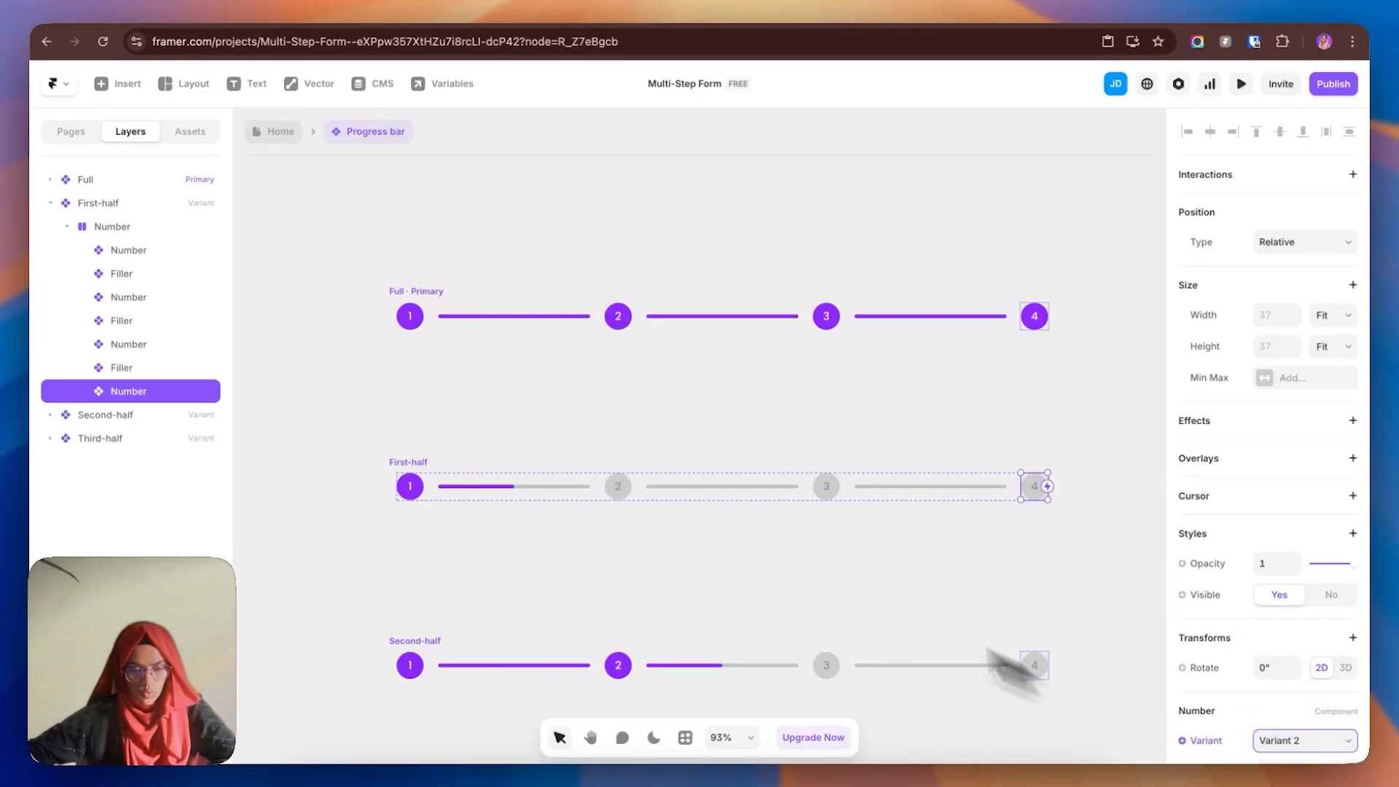
click(728, 488)
click(894, 492)
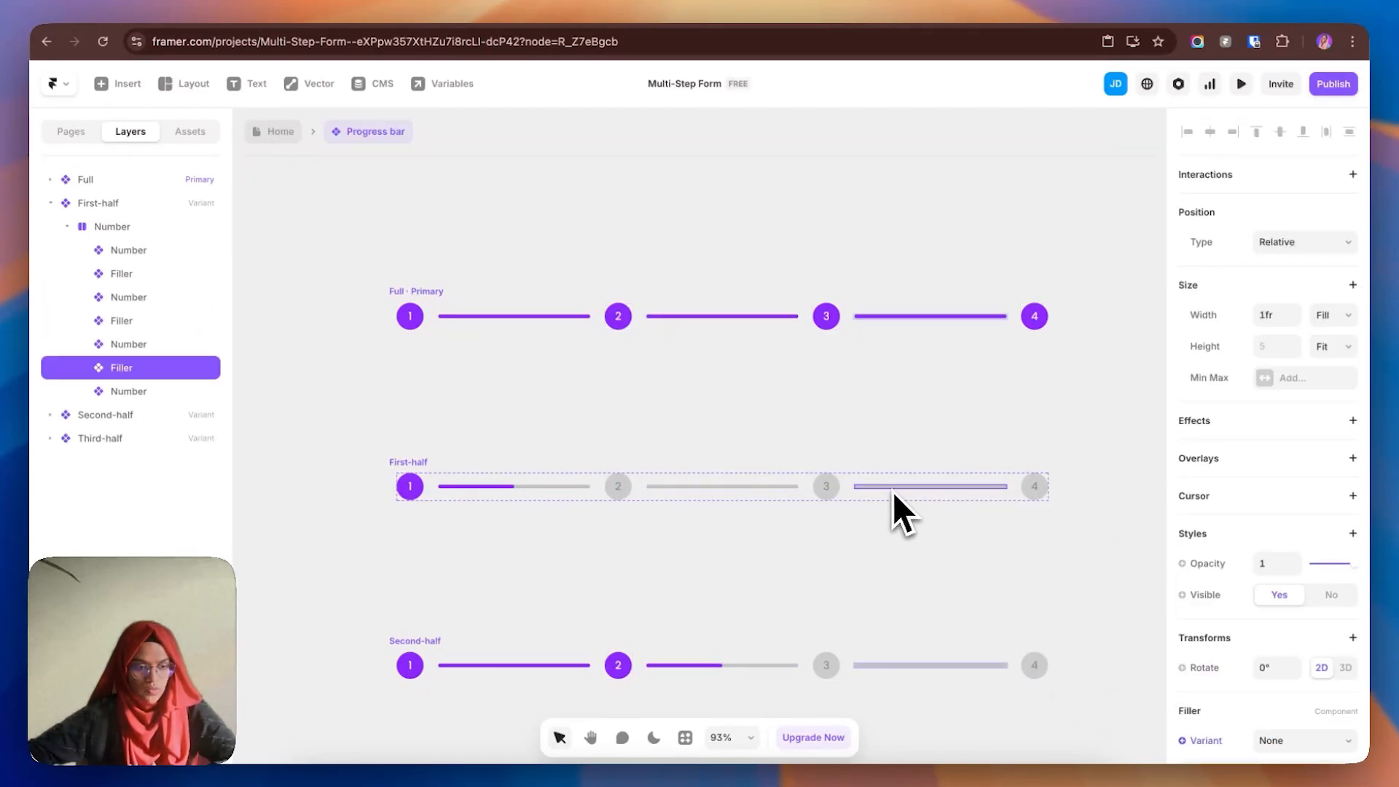
scroll(729, 554, down, 3)
click(435, 459)
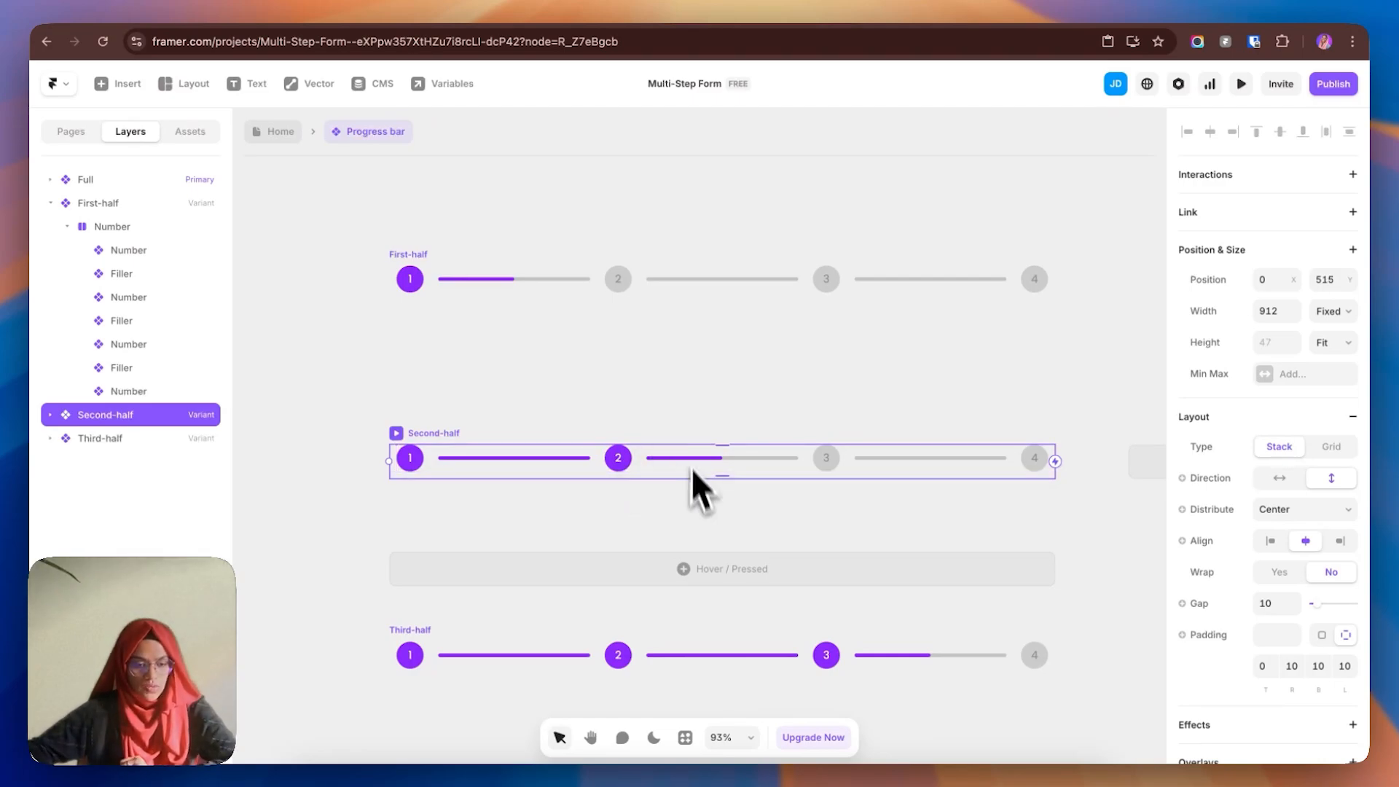
- Check the half-filled lines in Second-half and Third-half, then go back to the Home page
click(629, 465)
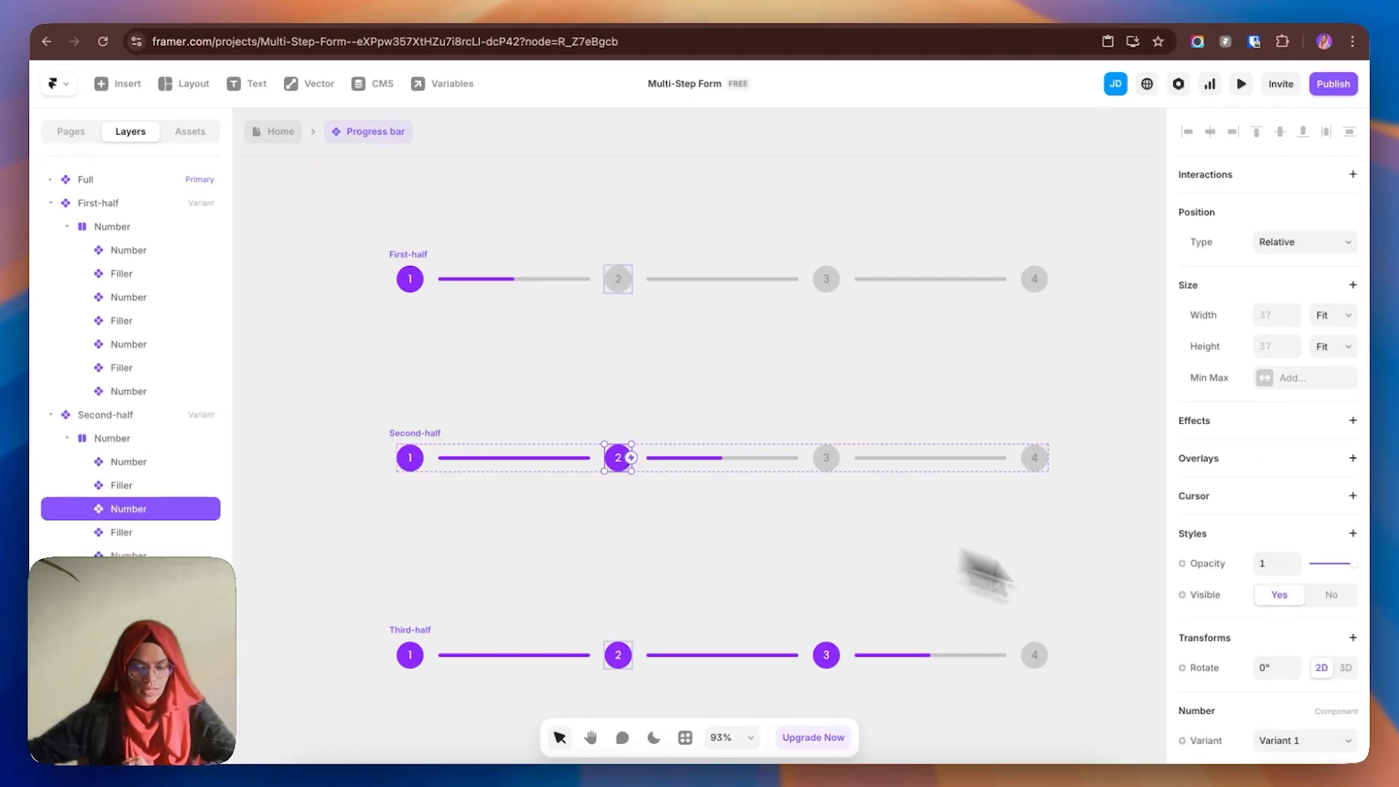
click(701, 460)
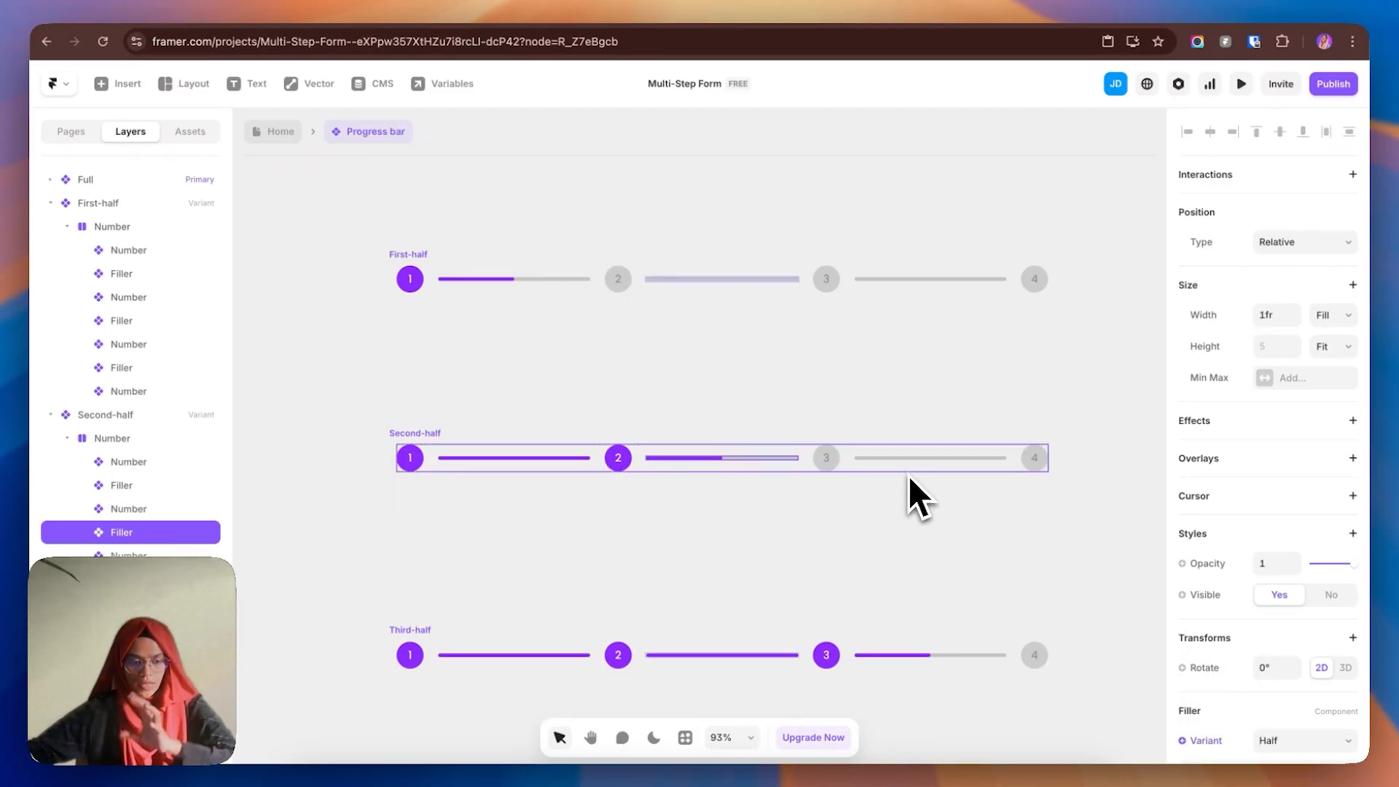
scroll(634, 580, down, 2)
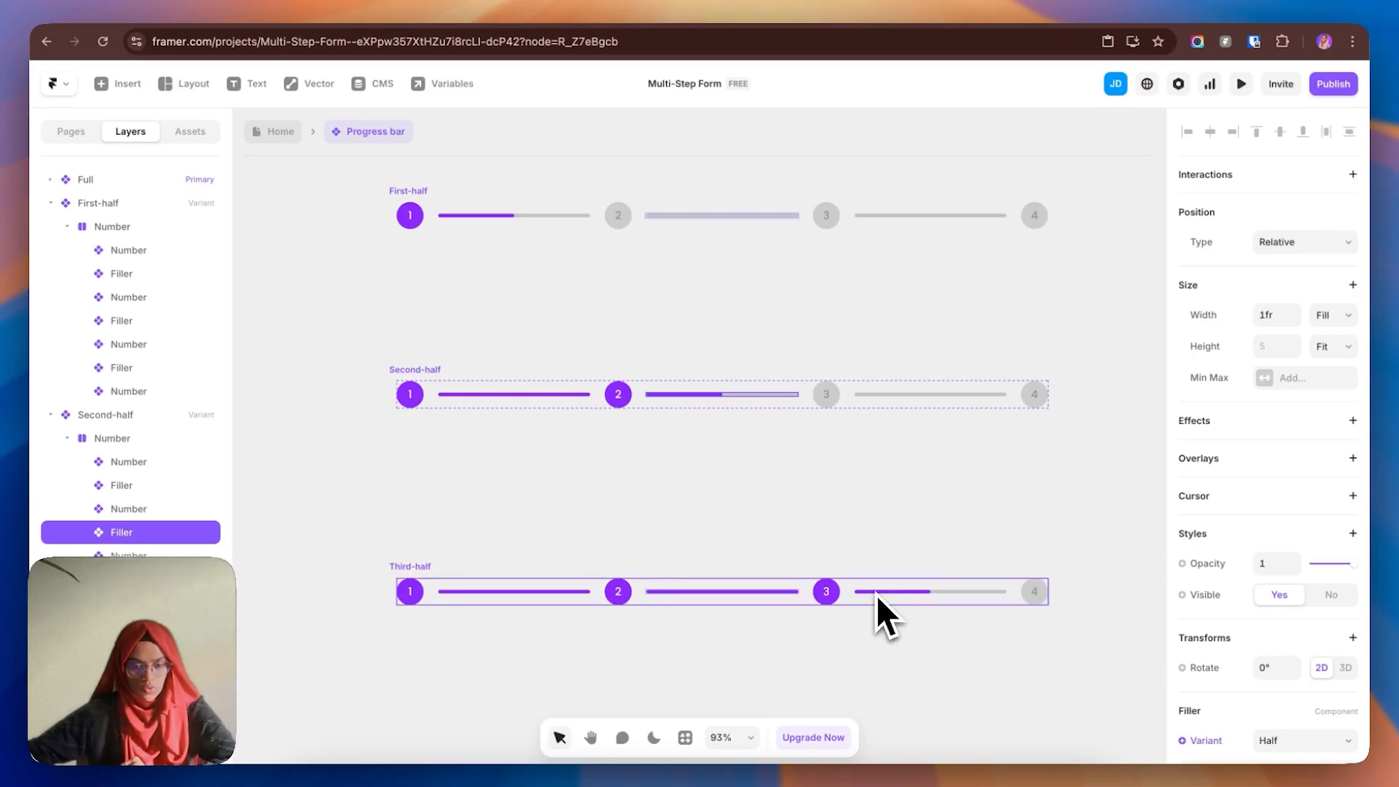
click(825, 597)
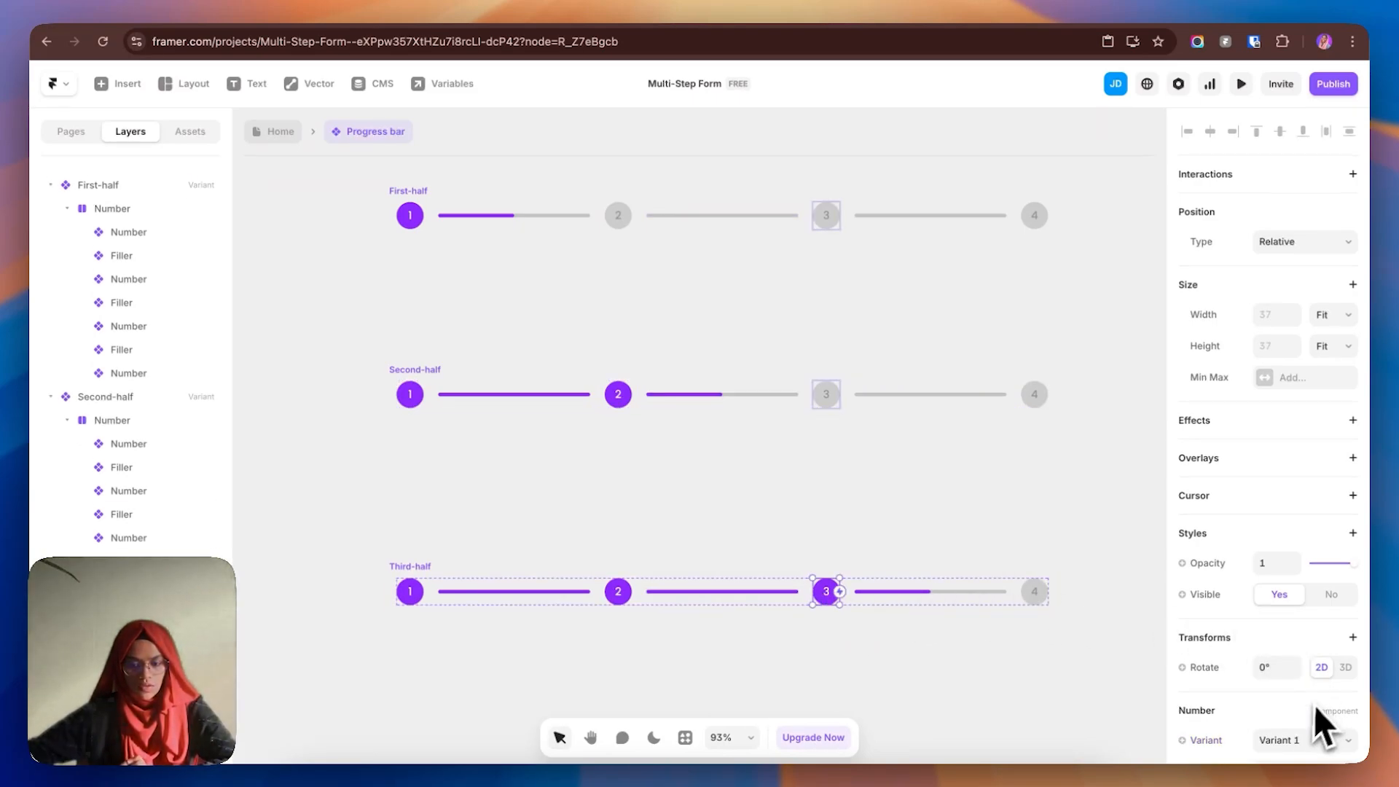
scroll(1305, 710, down, 2)
click(927, 592)
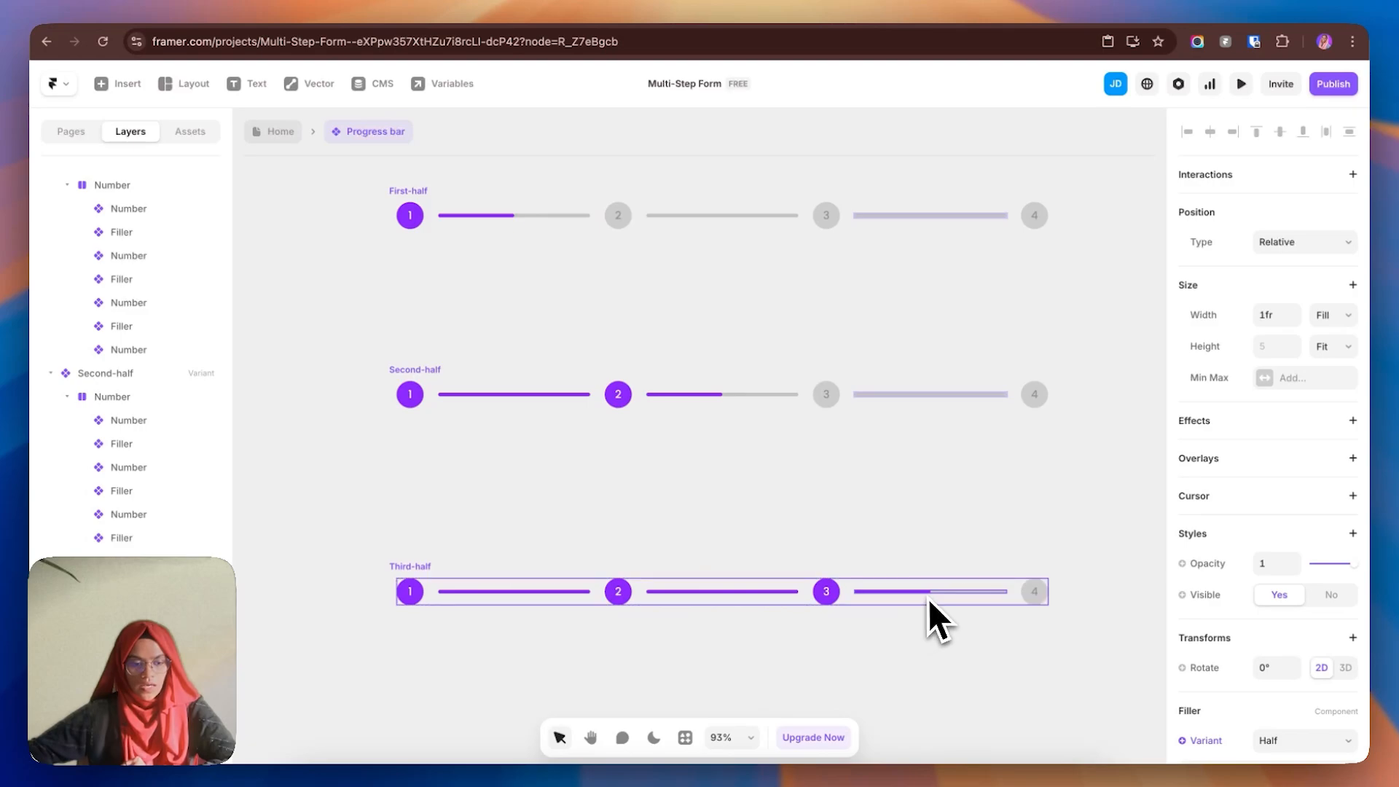
scroll(1268, 678, down, 1)
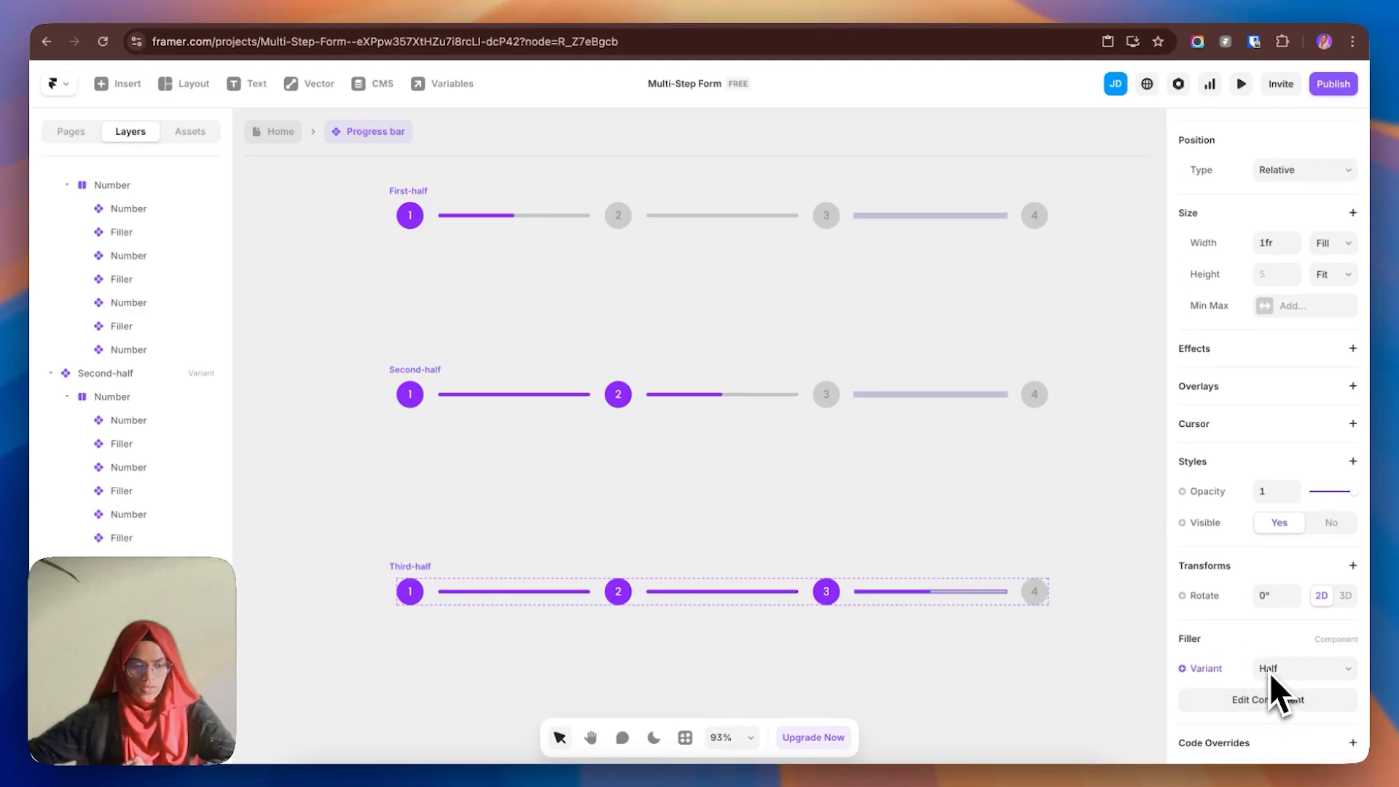
scroll(878, 460, up, 8)
scroll(876, 459, down, 3)
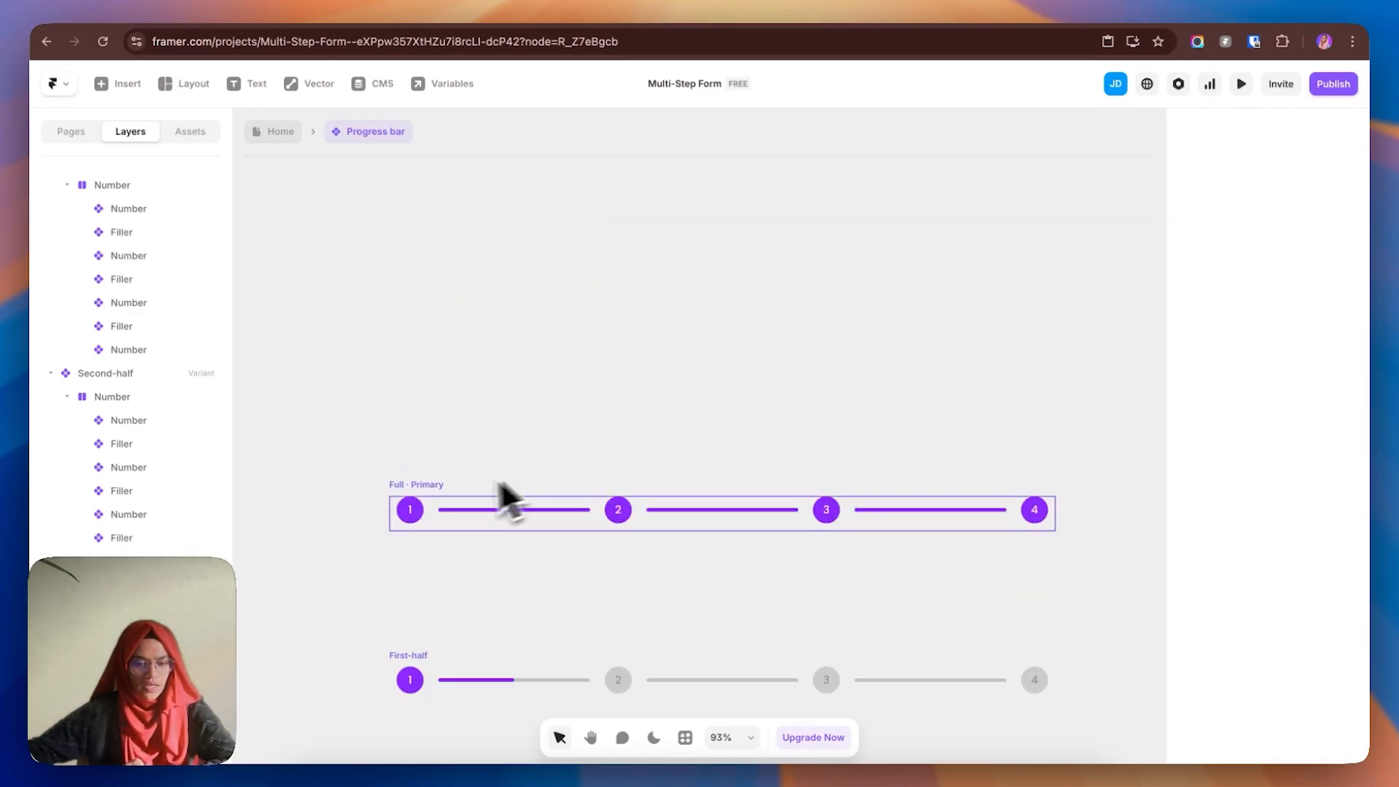
click(437, 507)
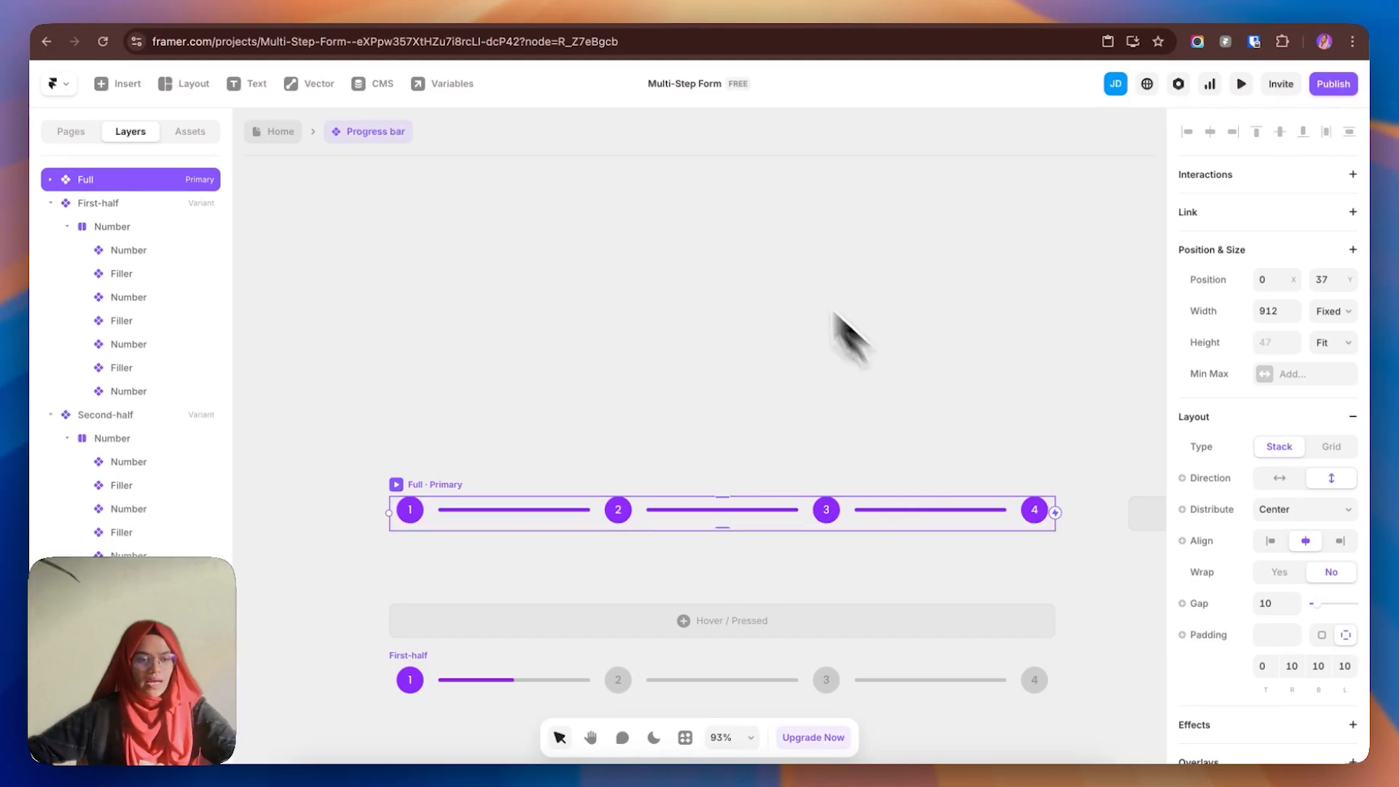
click(276, 134)
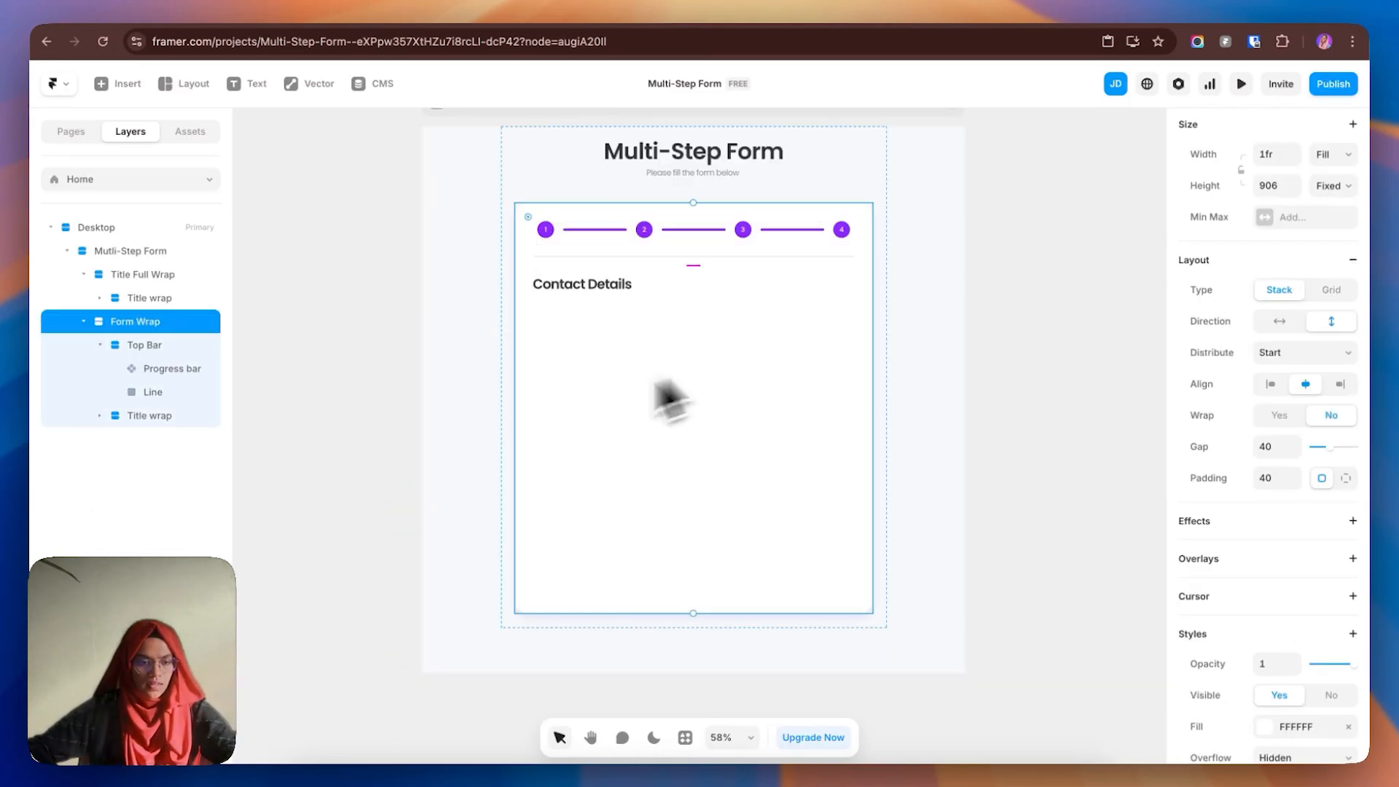
- Select Form Wrap, zoom to it with Shift+2, and bring up the Insert panel
click(146, 348)
click(101, 346)
click(164, 369)
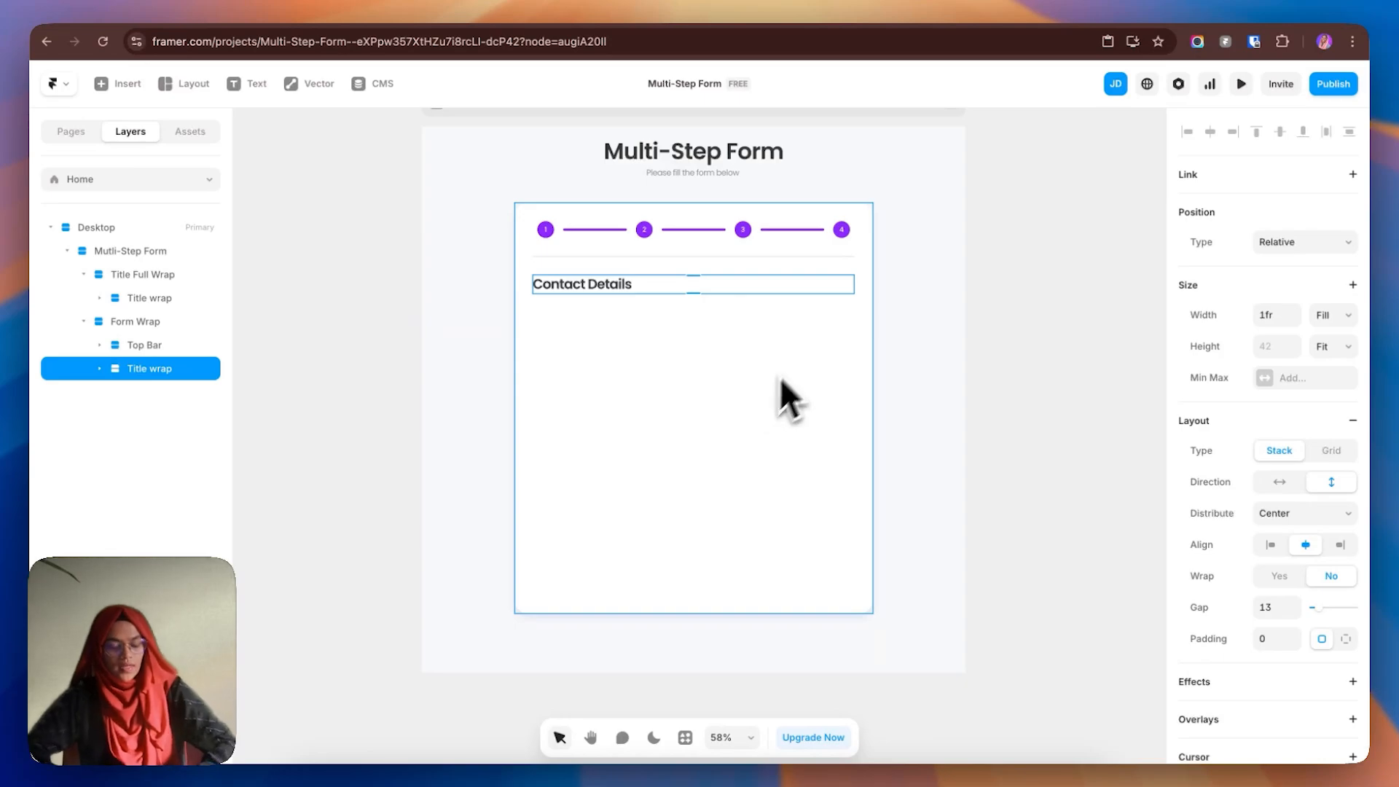
click(134, 321)
key(shift+2)
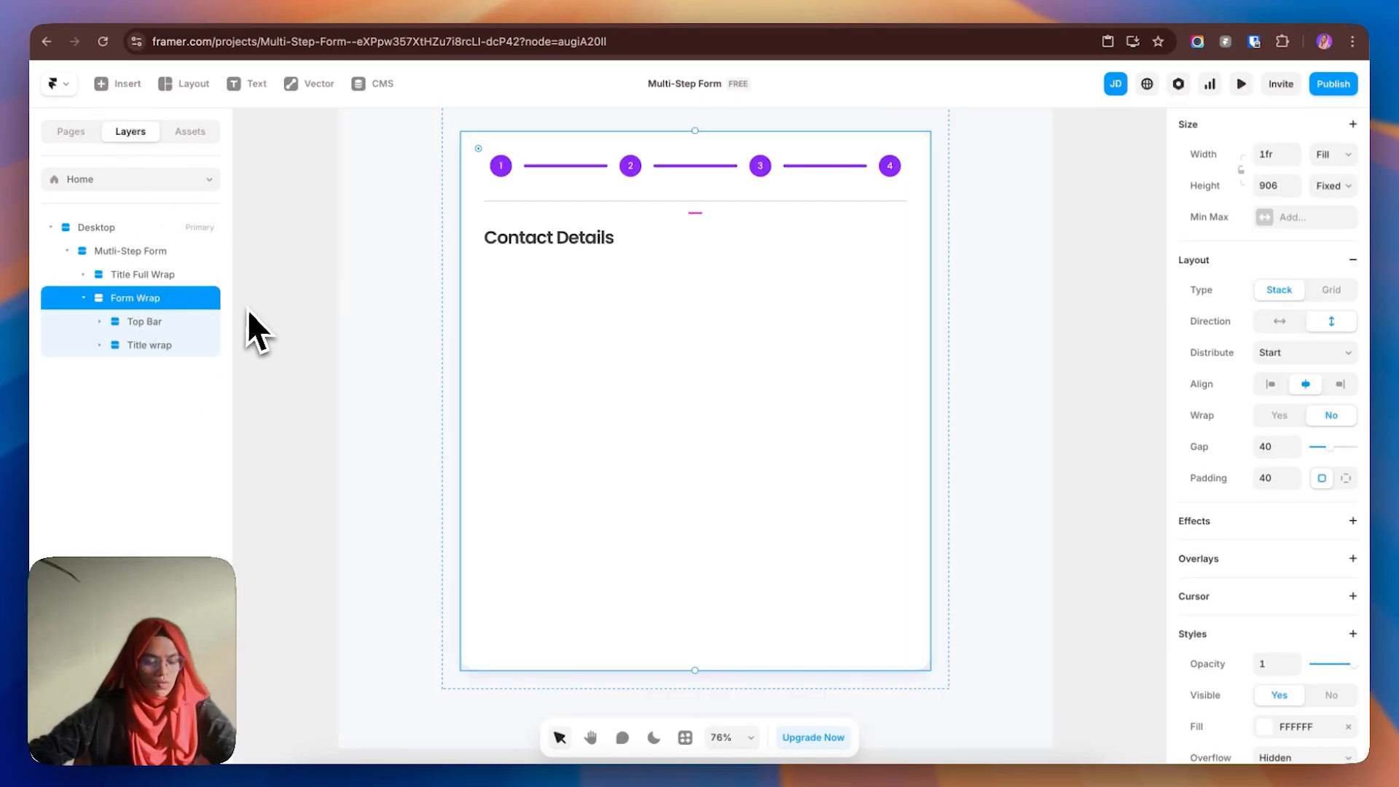
click(124, 86)
- Drag the Form Builder into Form Wrap just below the Contact Details heading
drag(131, 219, 615, 413)
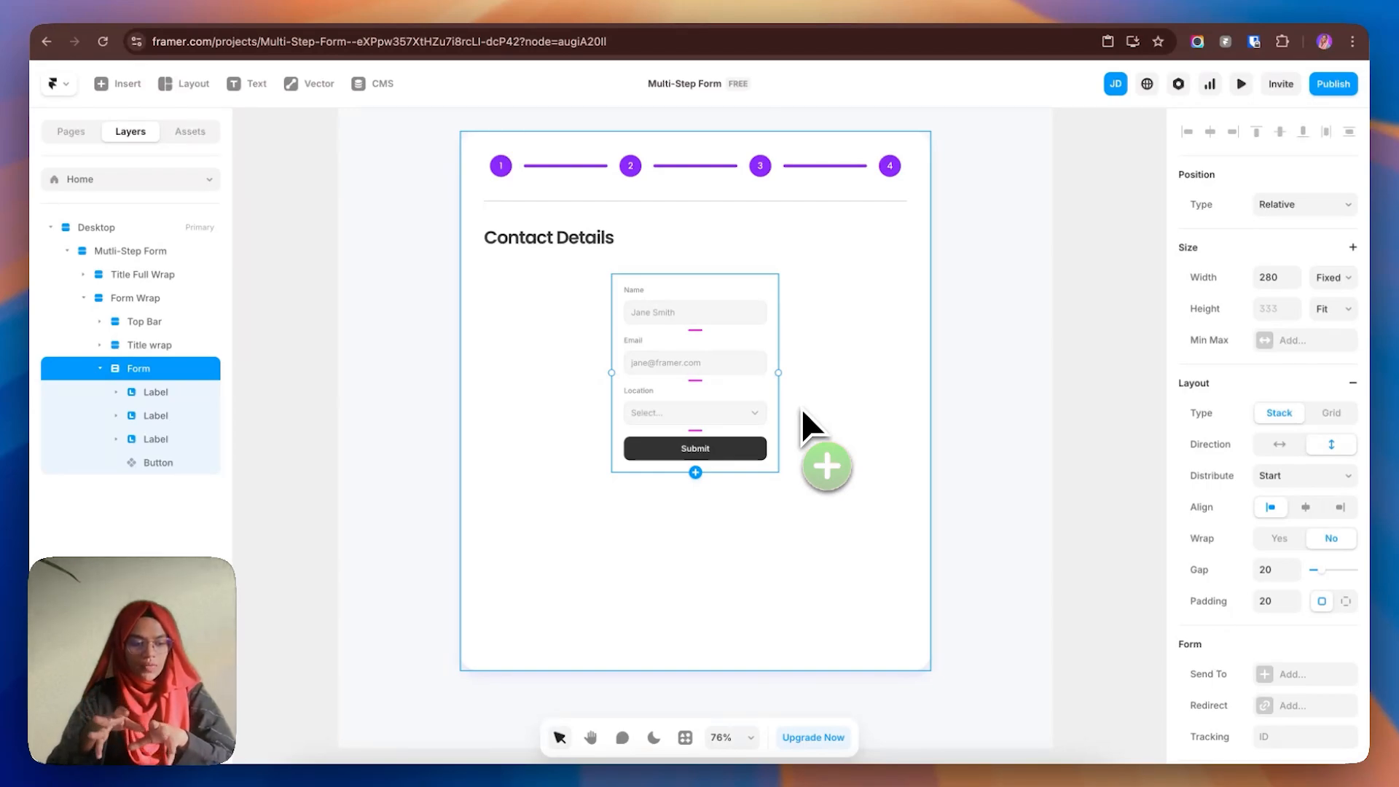
drag(802, 410, 694, 405)
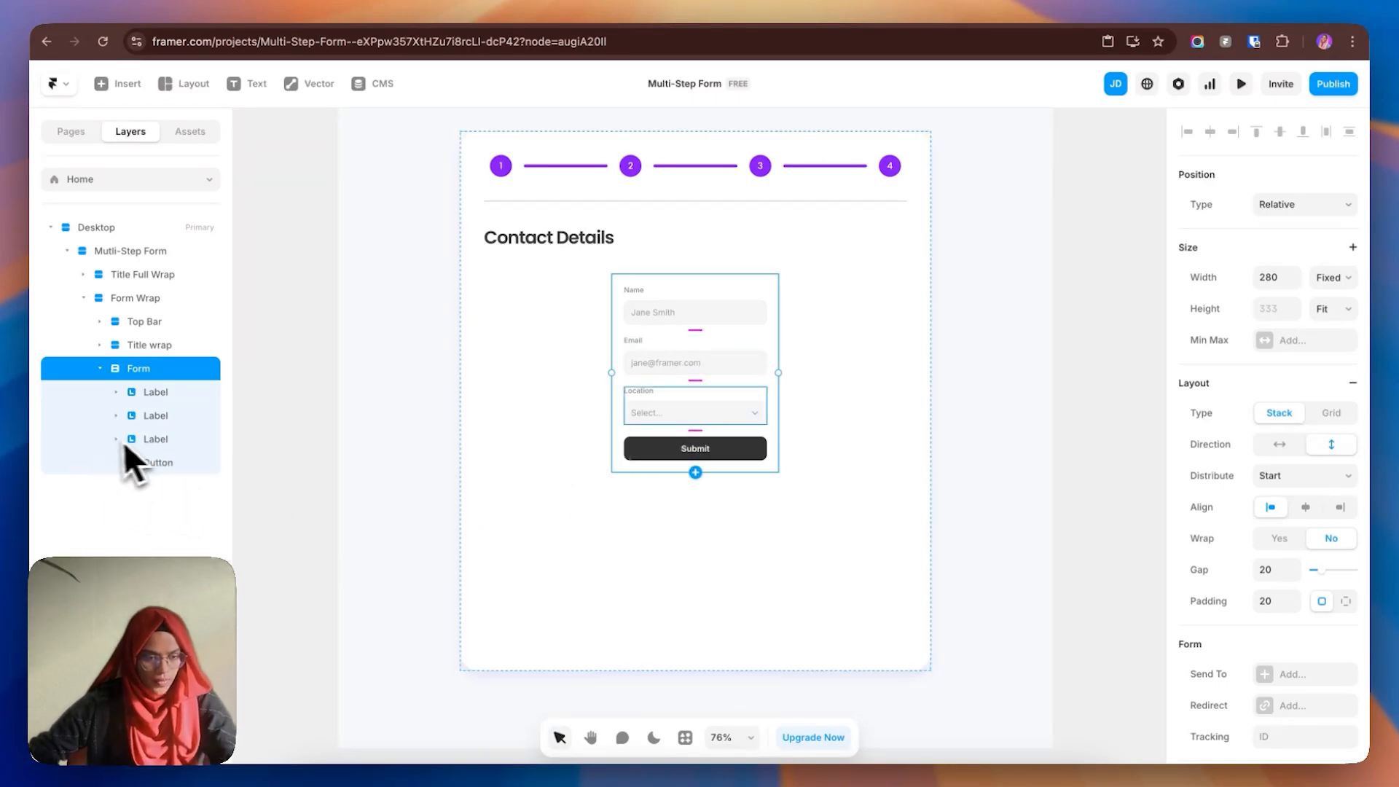
- Delete the Location and Email field groups, leaving the Name group selected
click(144, 440)
key(BackSpace)
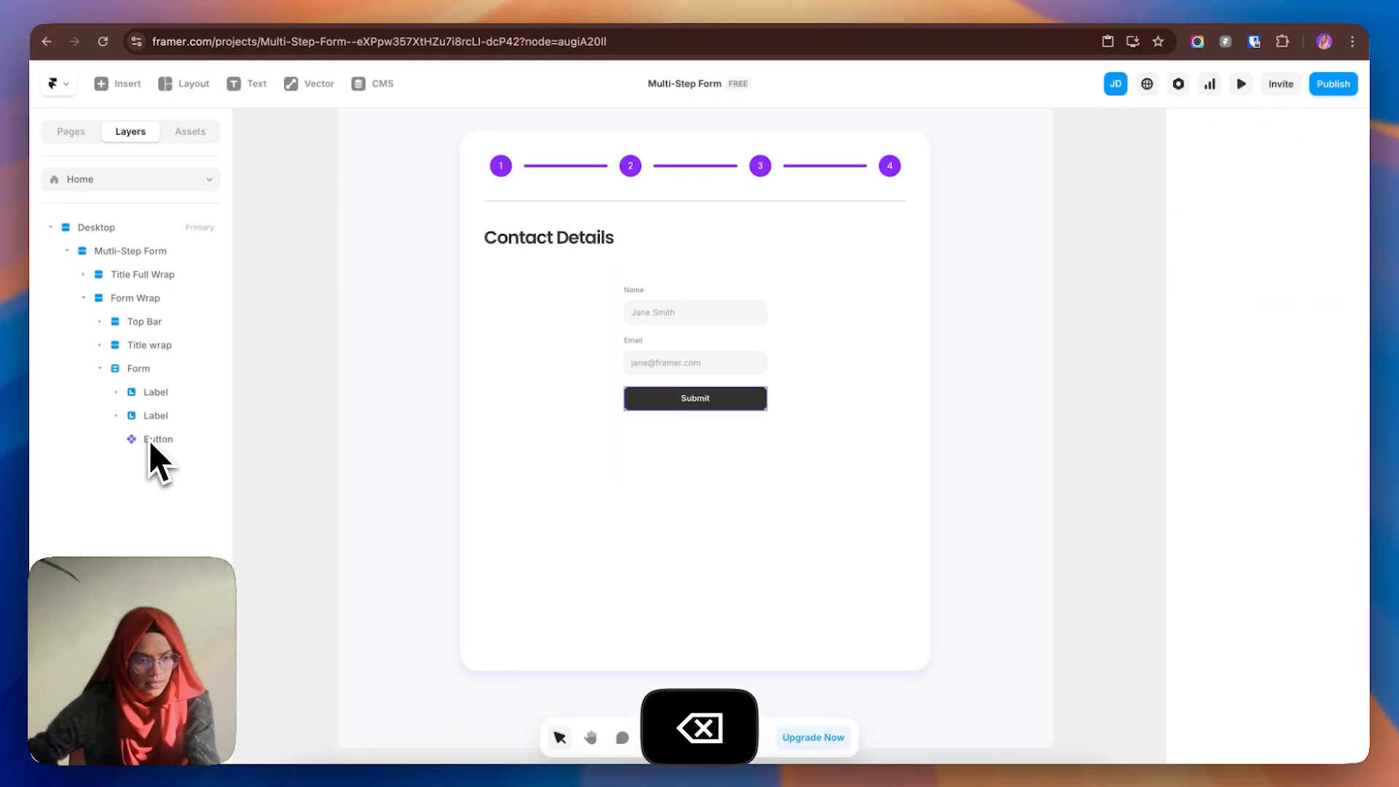
click(145, 413)
key(BackSpace)
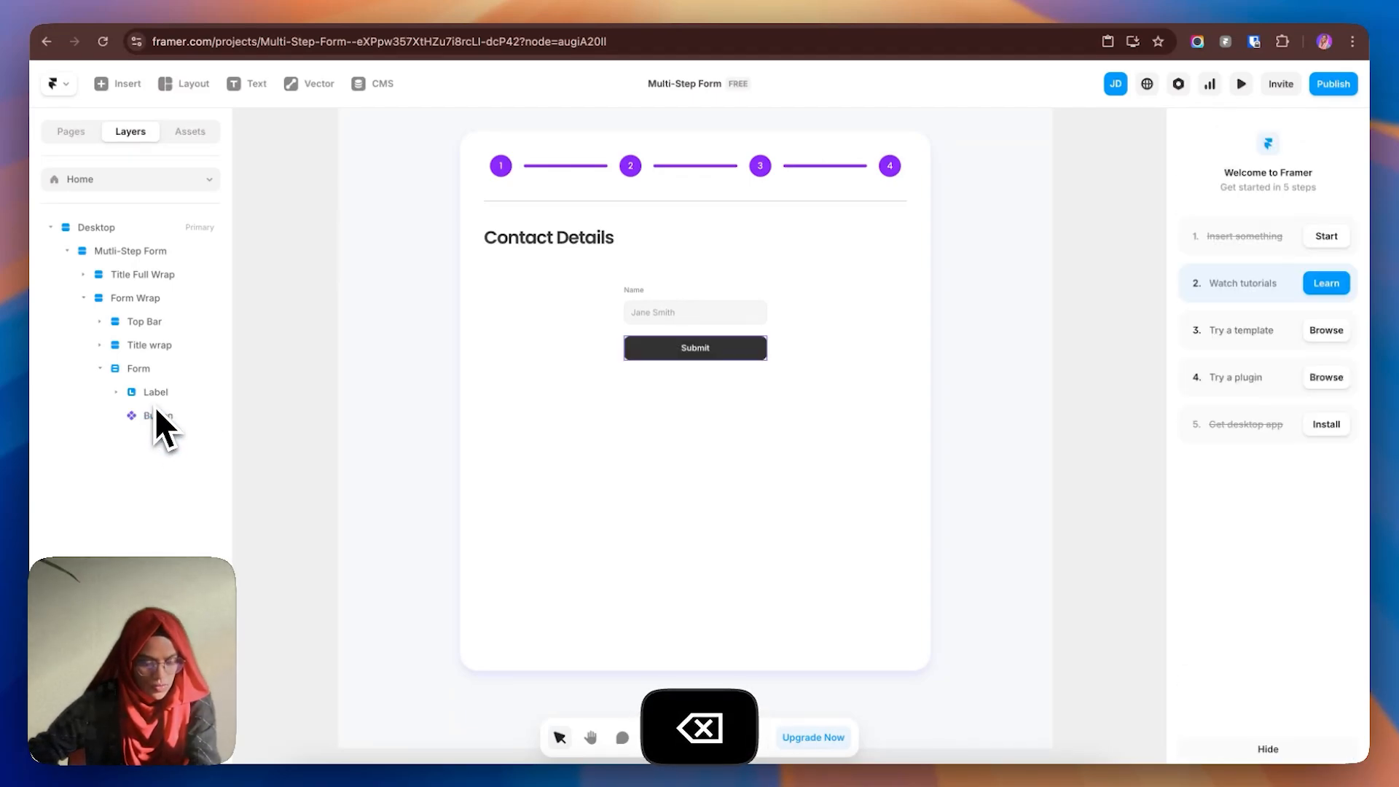
click(153, 395)
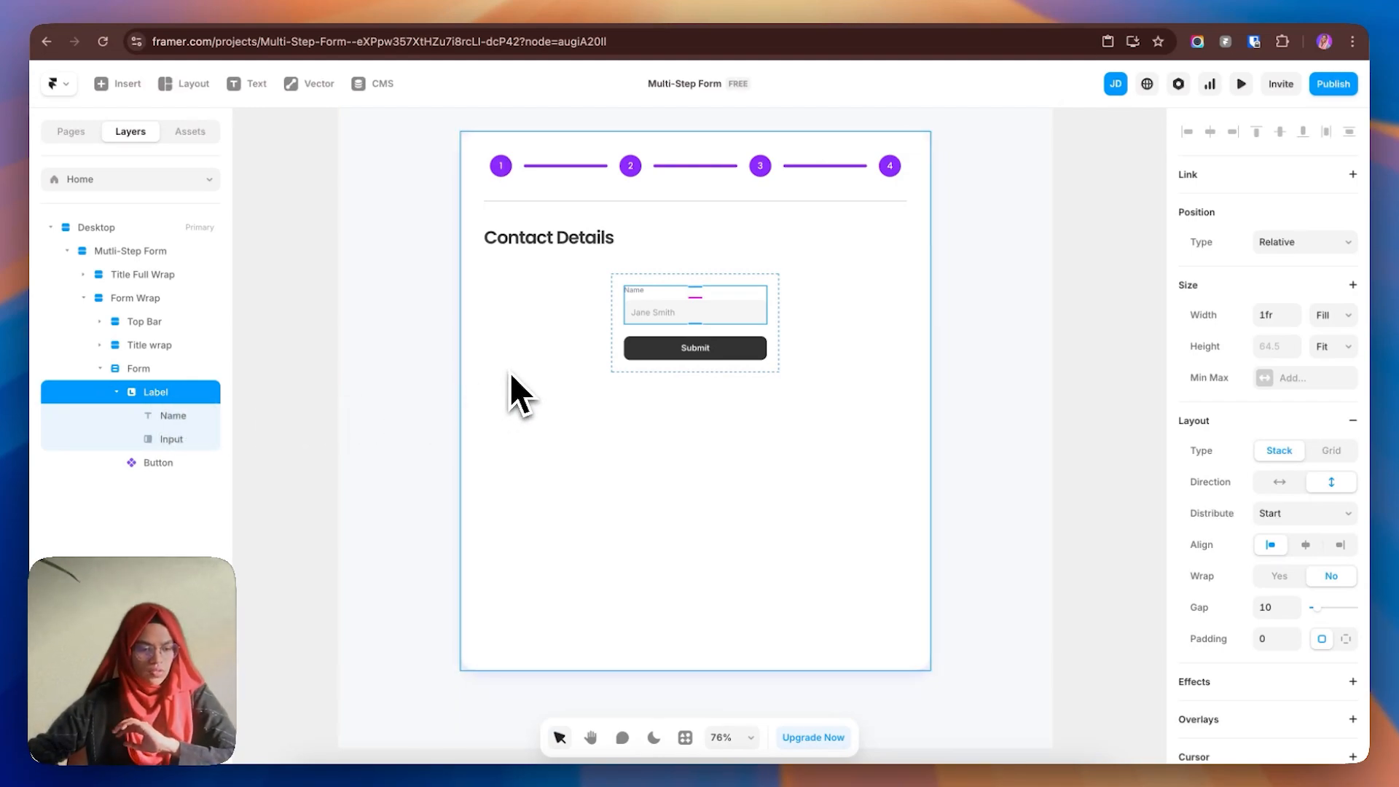
scroll(652, 300, up, 5)
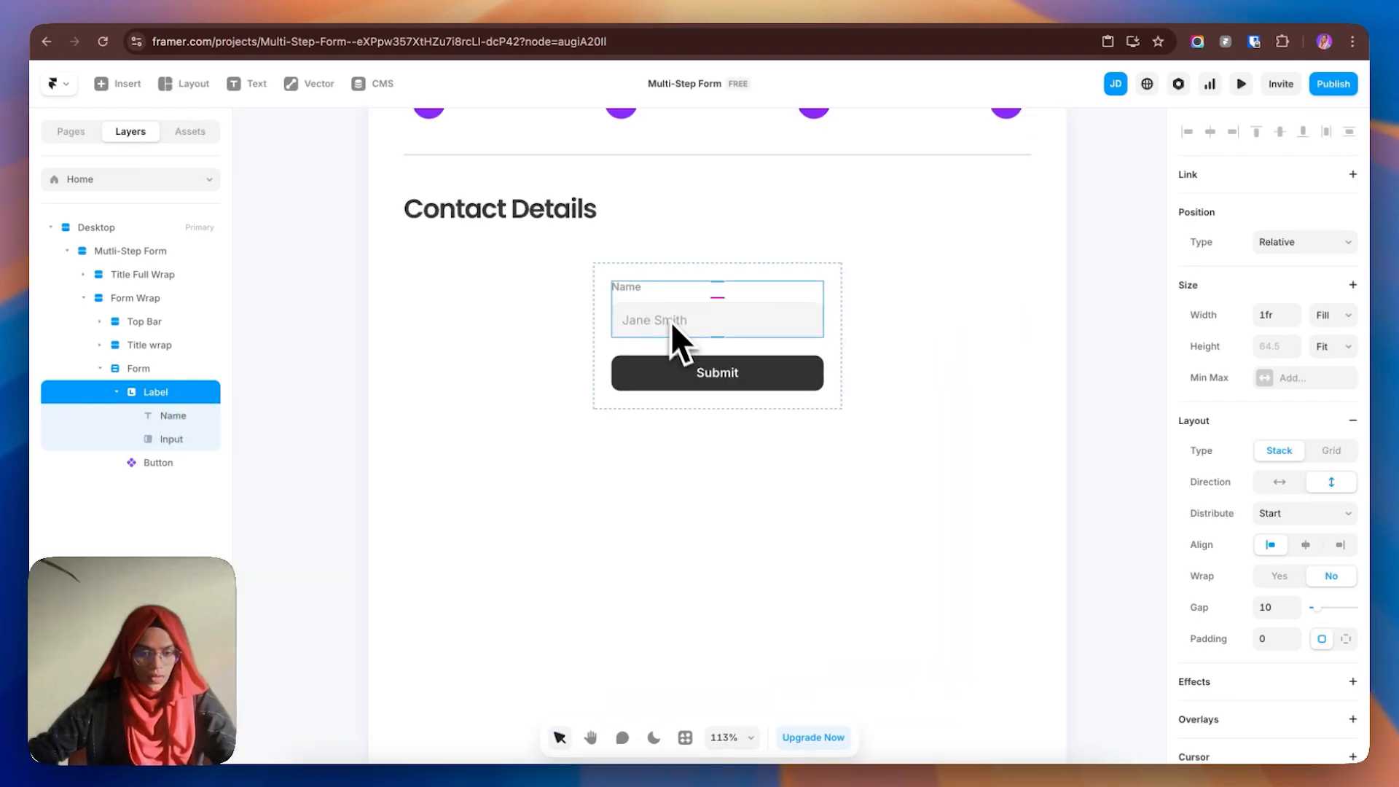
scroll(103, 400, right, 2)
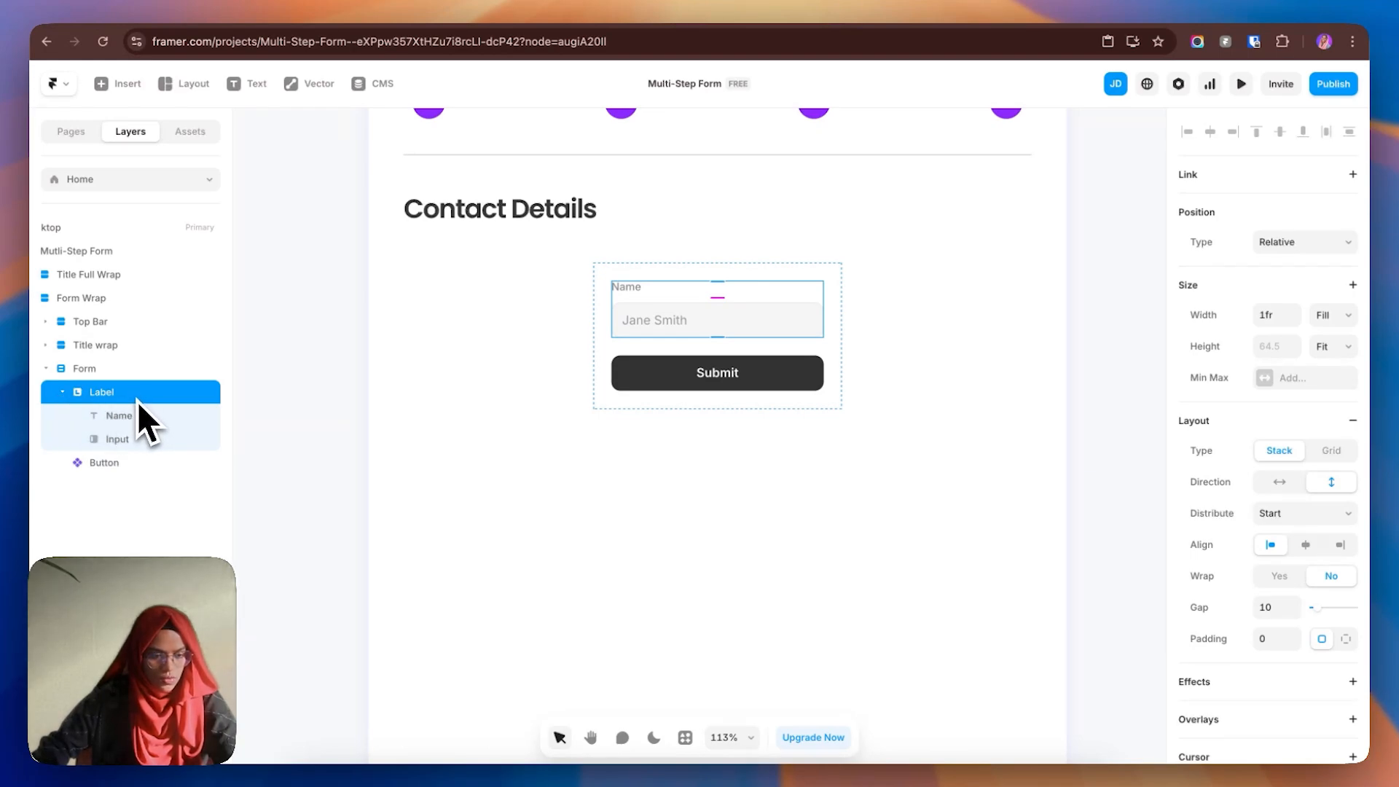
- Give the Name group a fixed height of 100 and make its input box fill that height
click(1332, 348)
click(1322, 302)
click(1283, 348)
text(100)
key(Return)
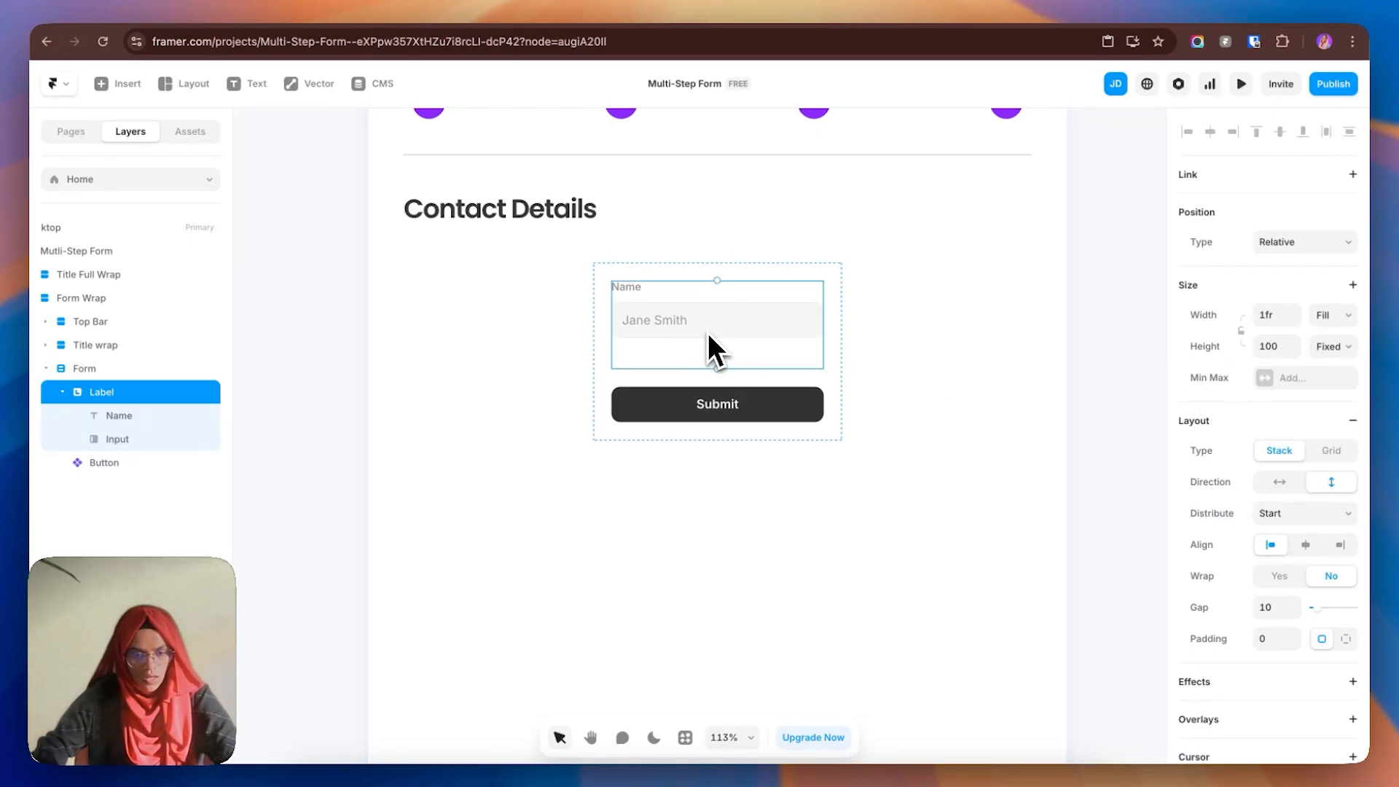
click(803, 330)
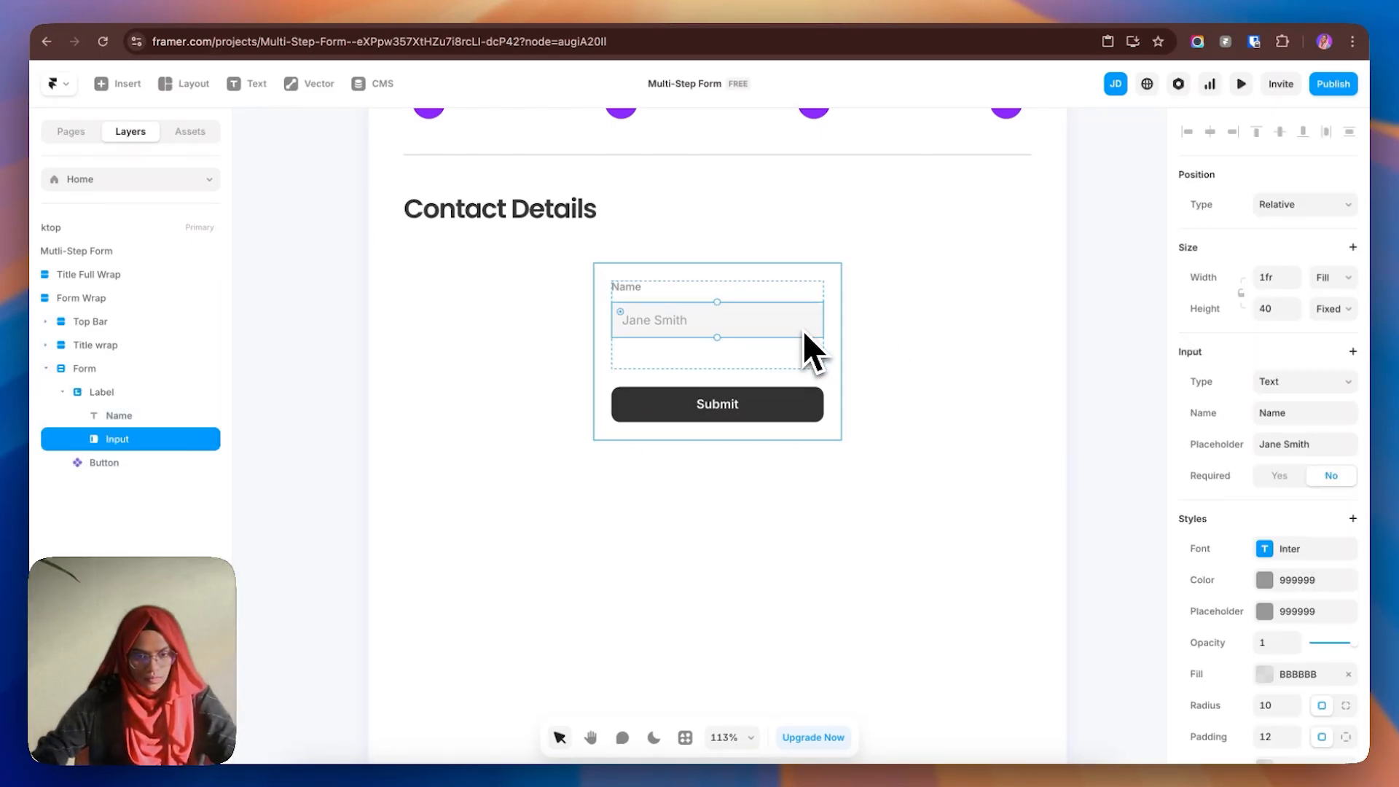
click(1333, 309)
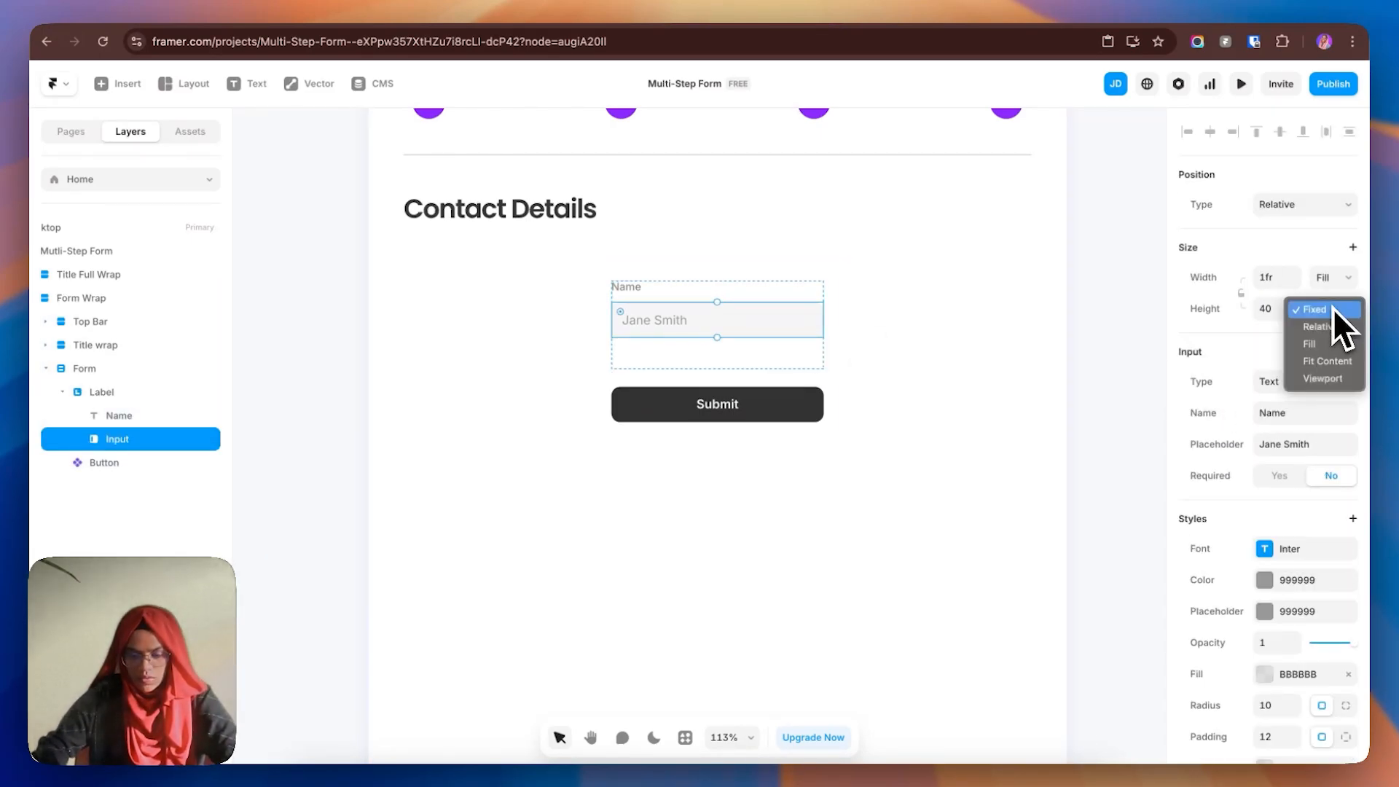
click(1319, 342)
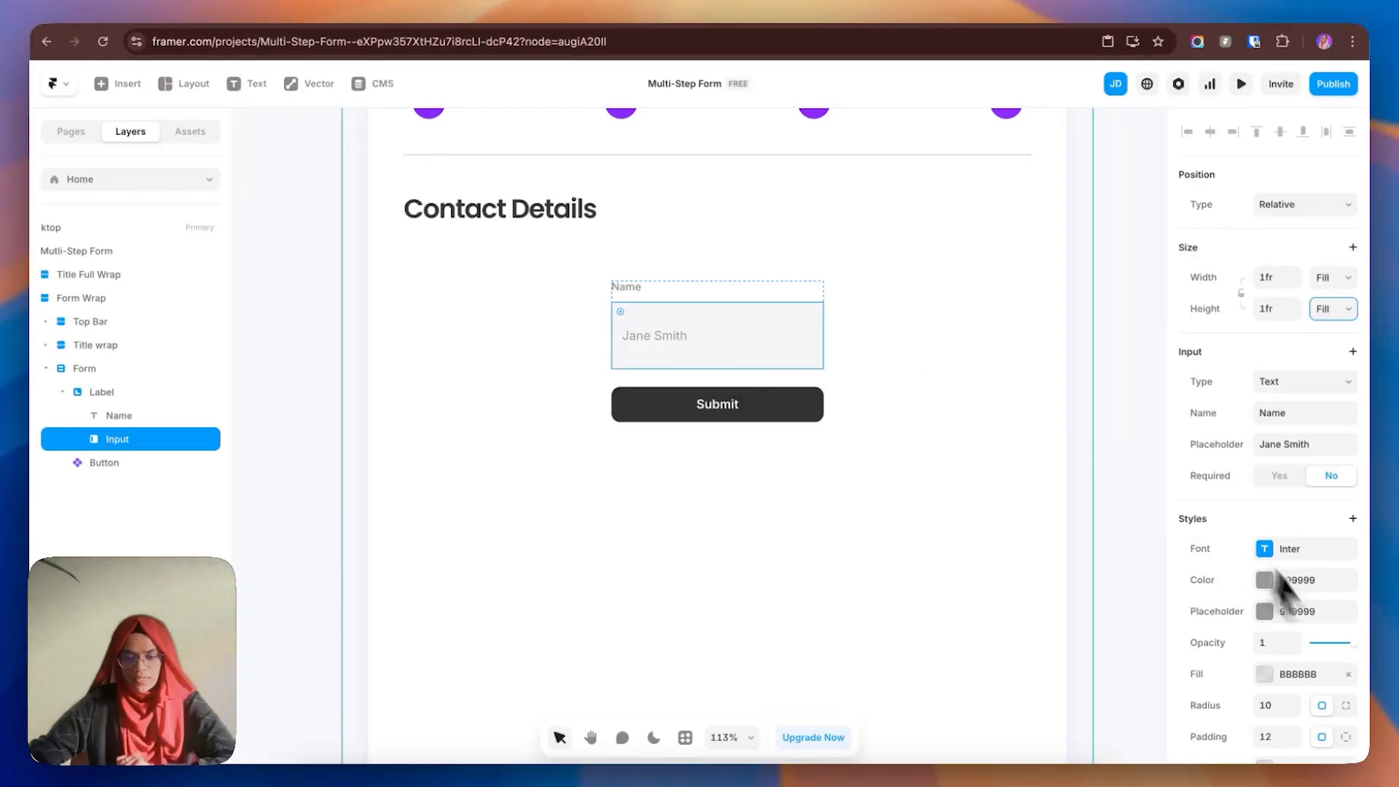
- Change the input's fill colour and set its placeholder and text colours to Dark grey
scroll(1294, 605, down, 1)
scroll(1288, 612, down, 4)
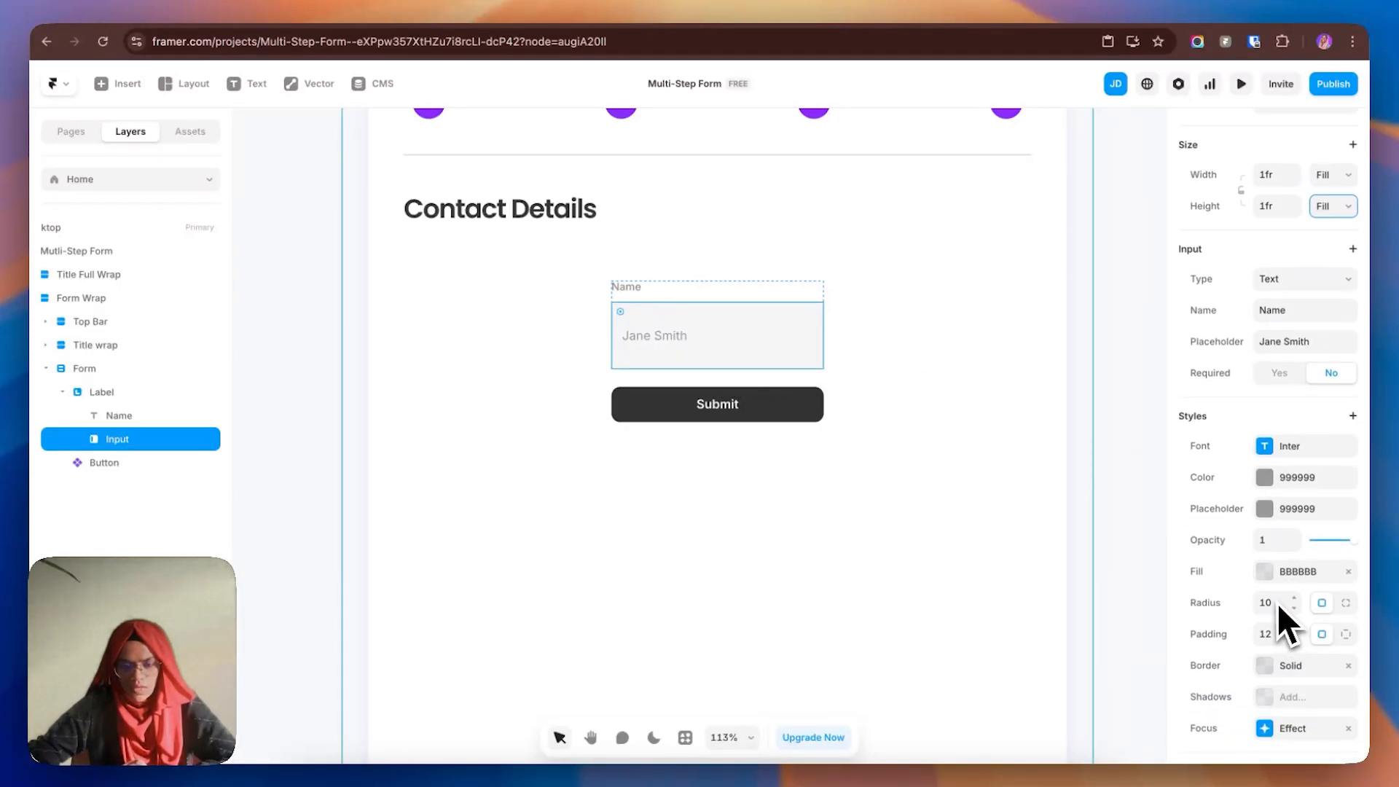
right_click(1271, 669)
click(1283, 715)
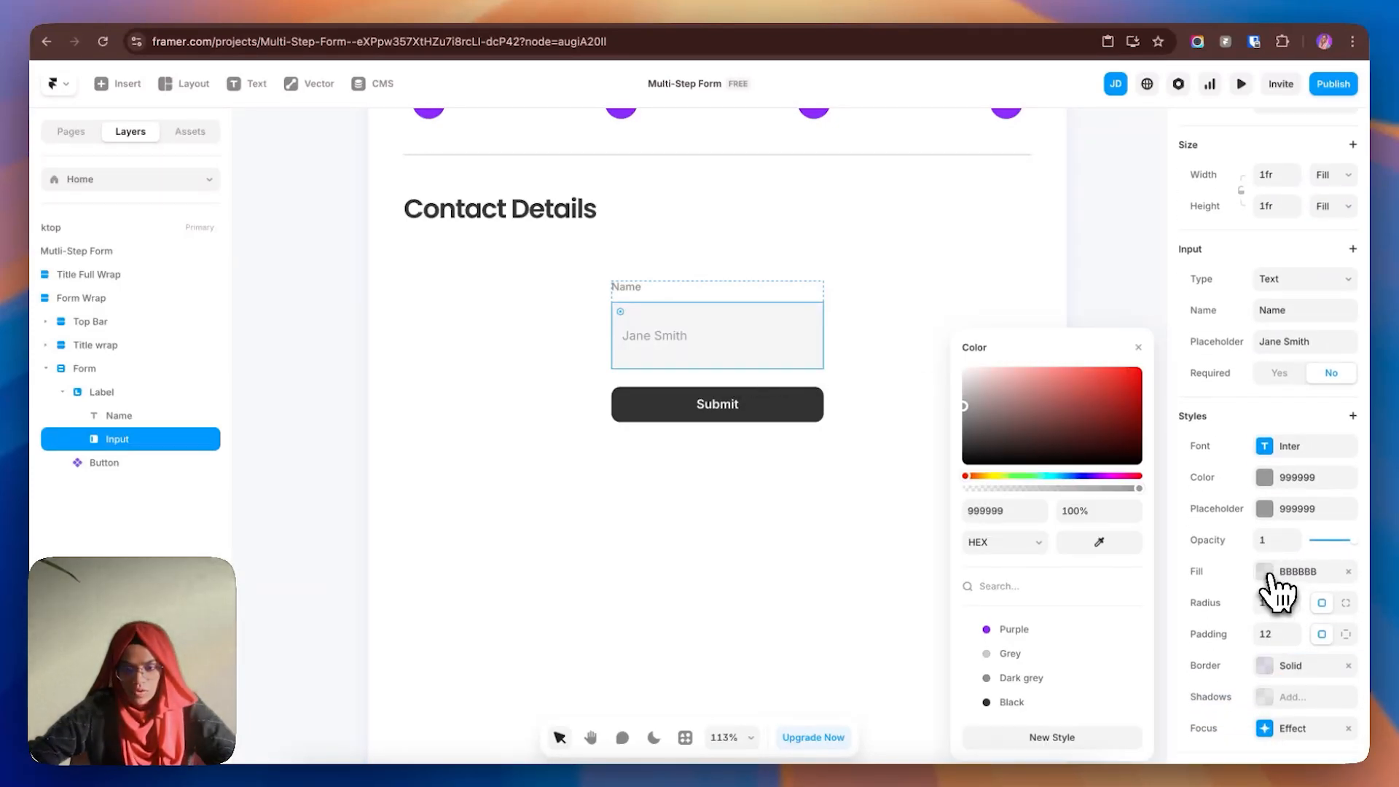
click(1266, 573)
click(989, 388)
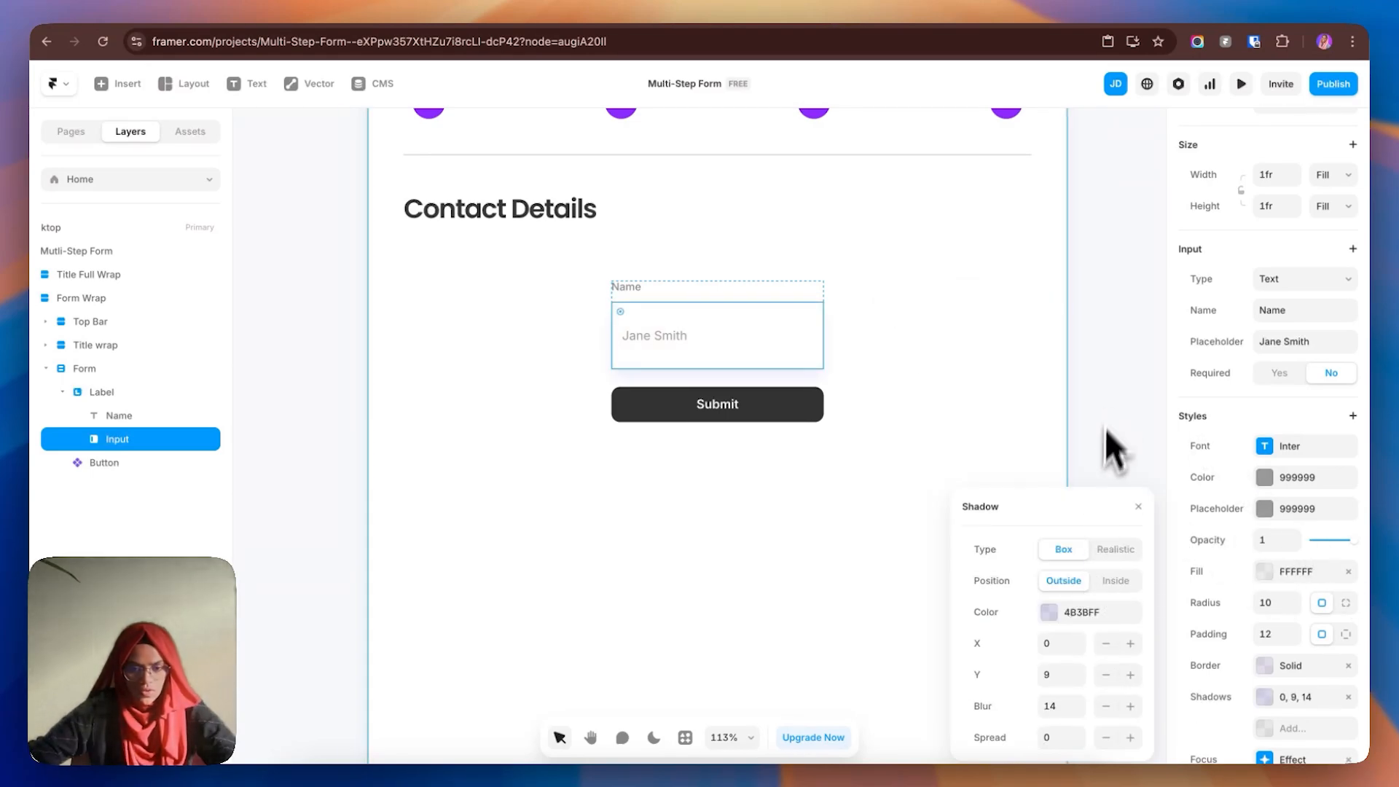
click(1109, 391)
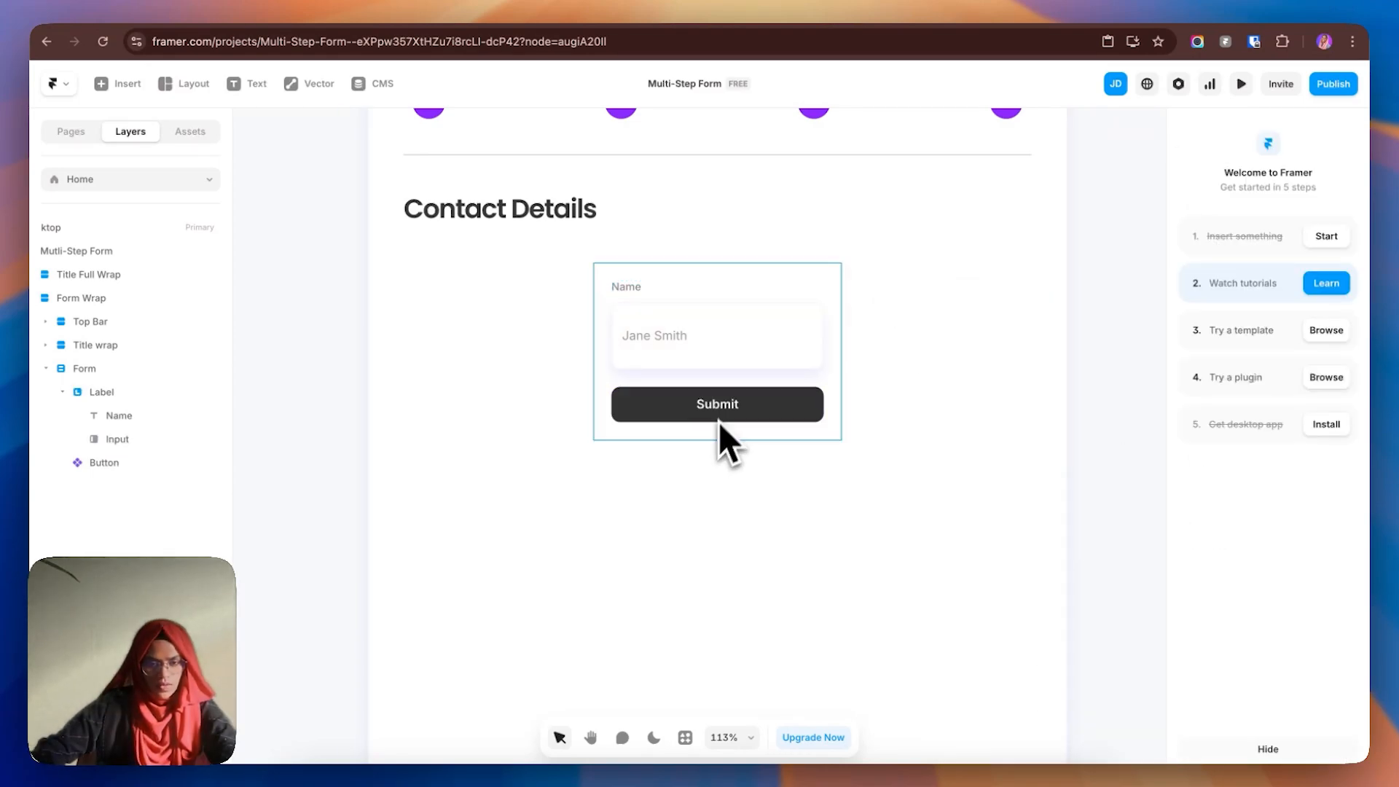
click(721, 343)
click(1265, 509)
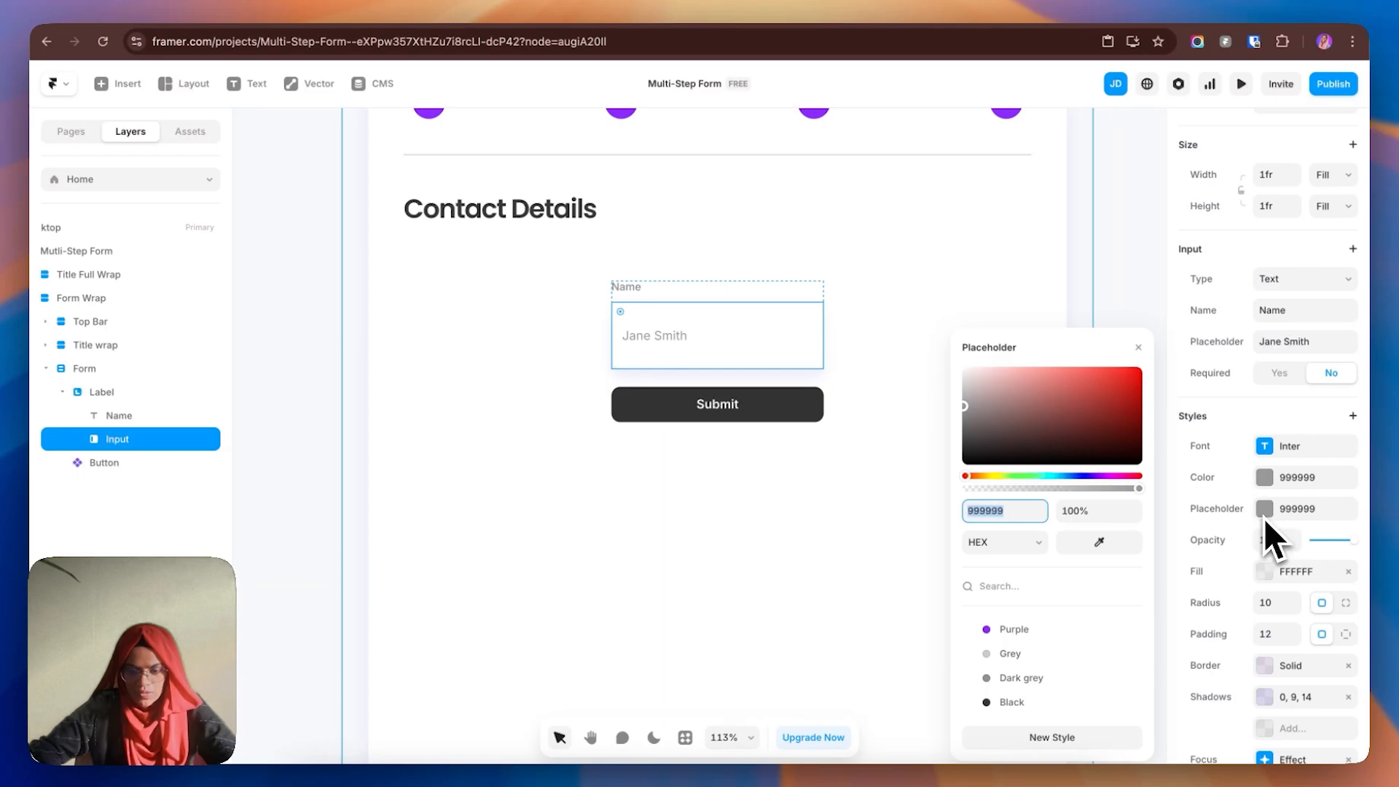
click(1016, 679)
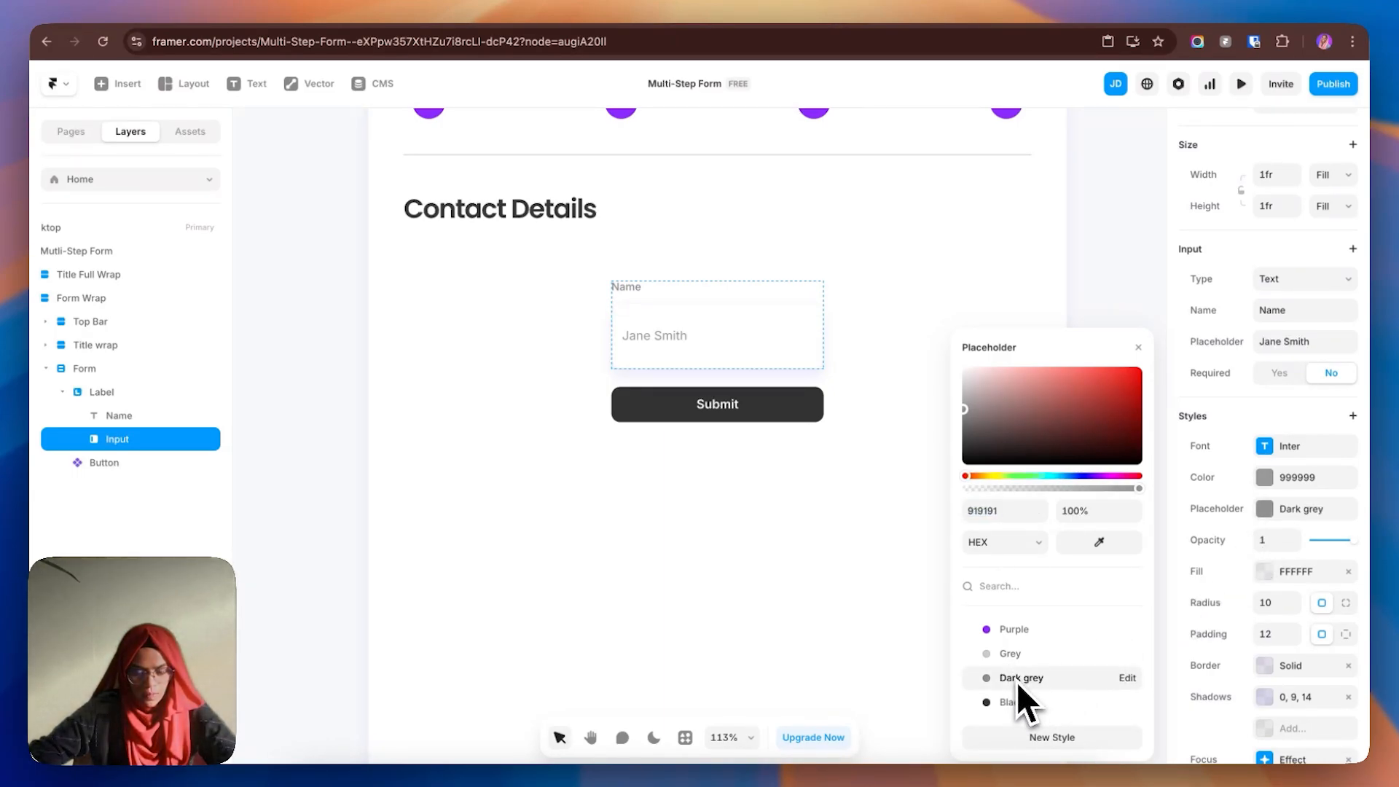
click(1266, 478)
click(1039, 680)
click(1115, 288)
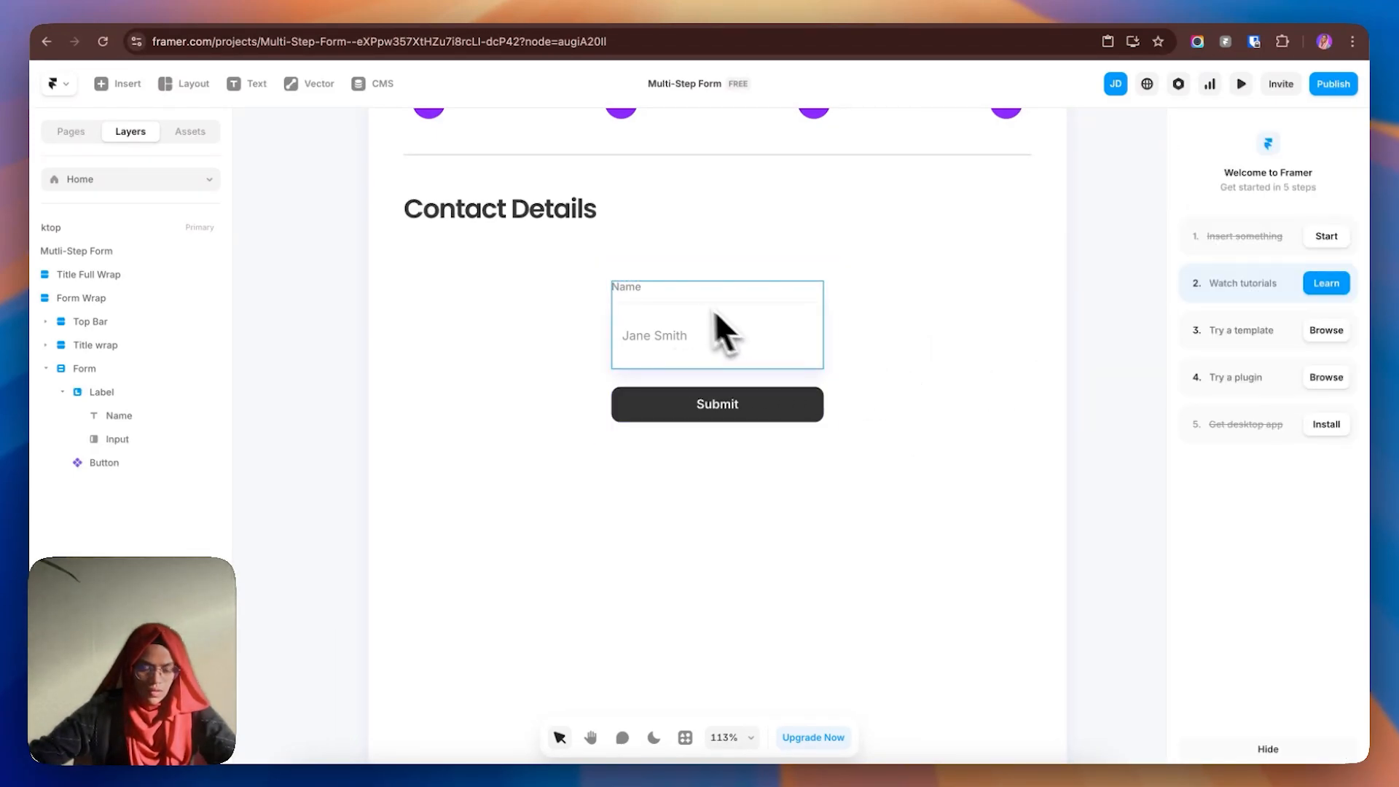
- Switch the Name field's font from Inter to Poppins
click(632, 290)
scroll(1284, 630, down, 4)
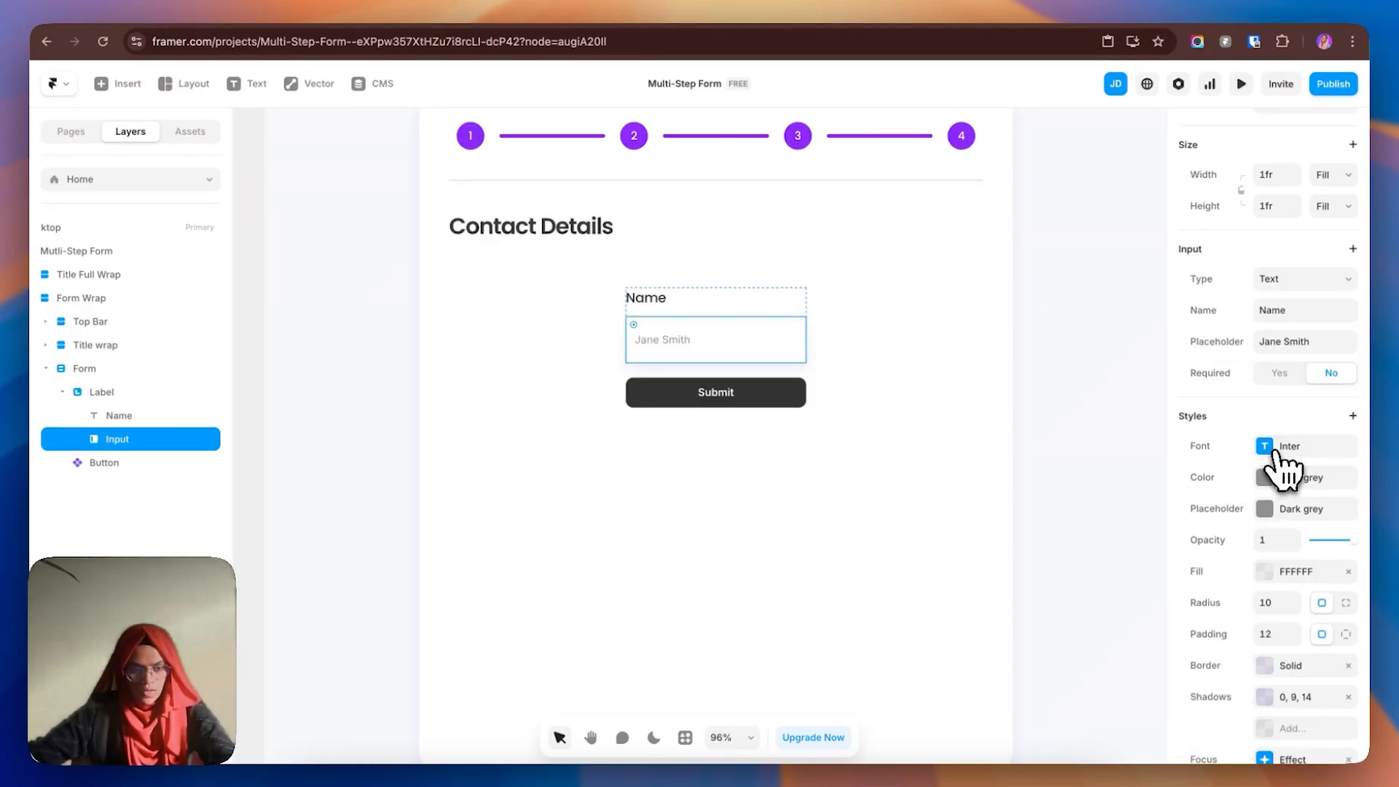
click(1281, 450)
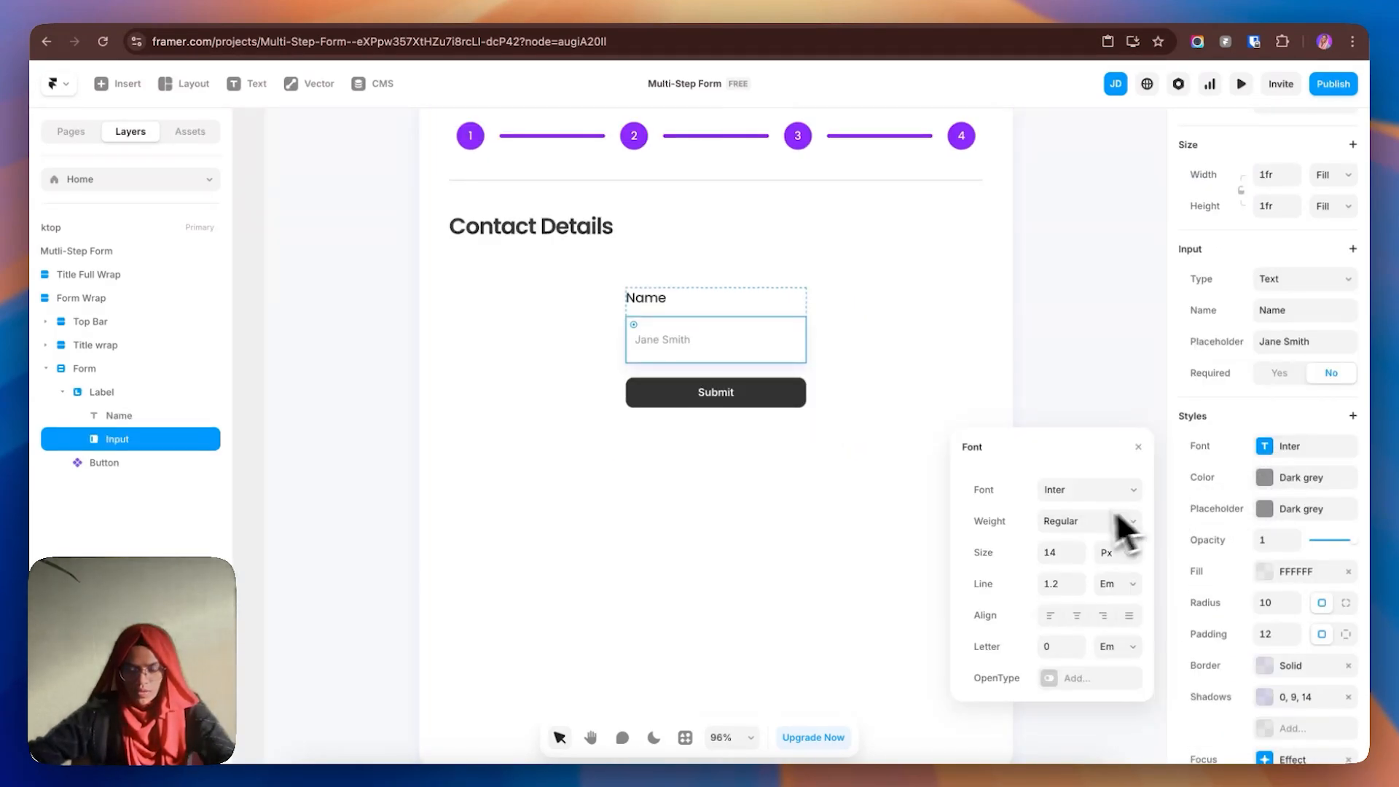
click(1080, 493)
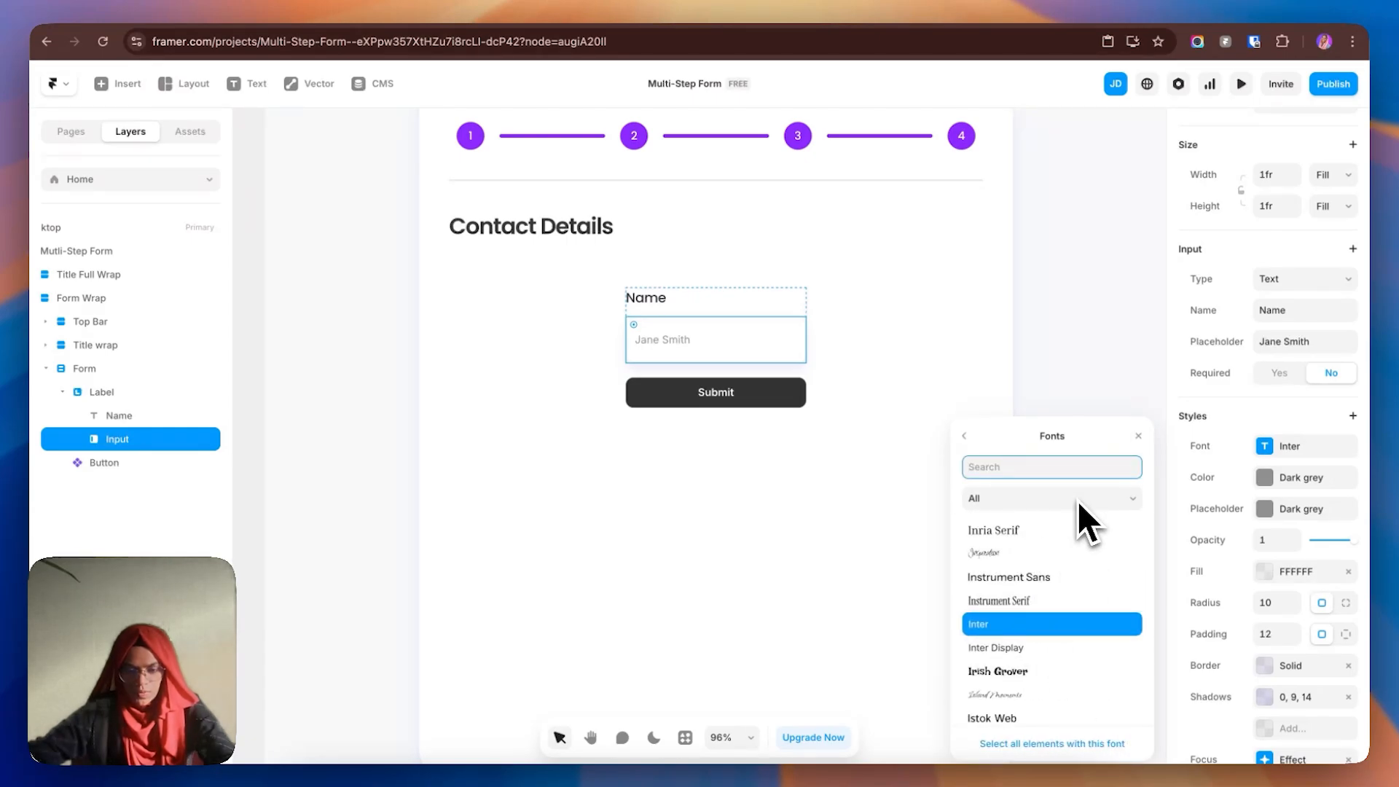
text(pop)
click(989, 604)
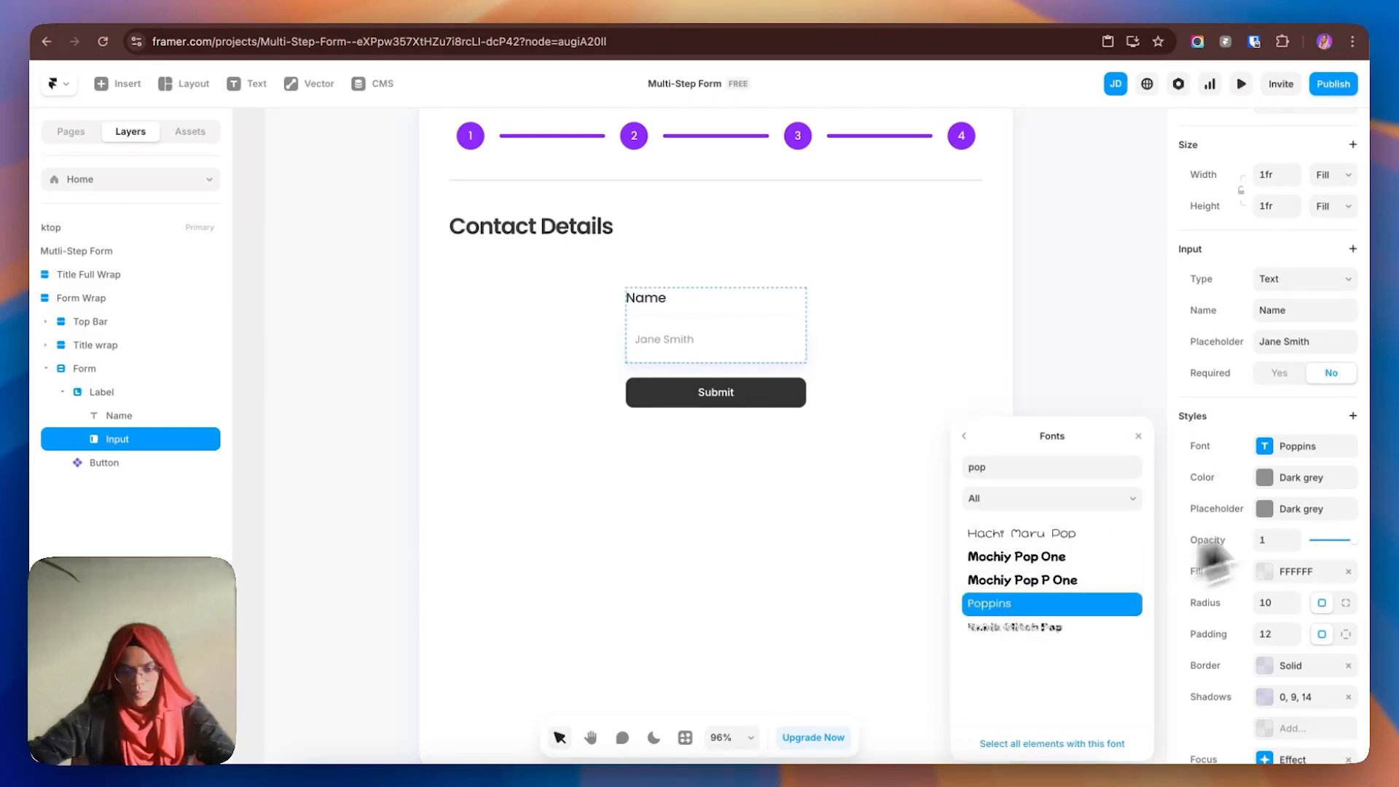
click(964, 435)
click(191, 392)
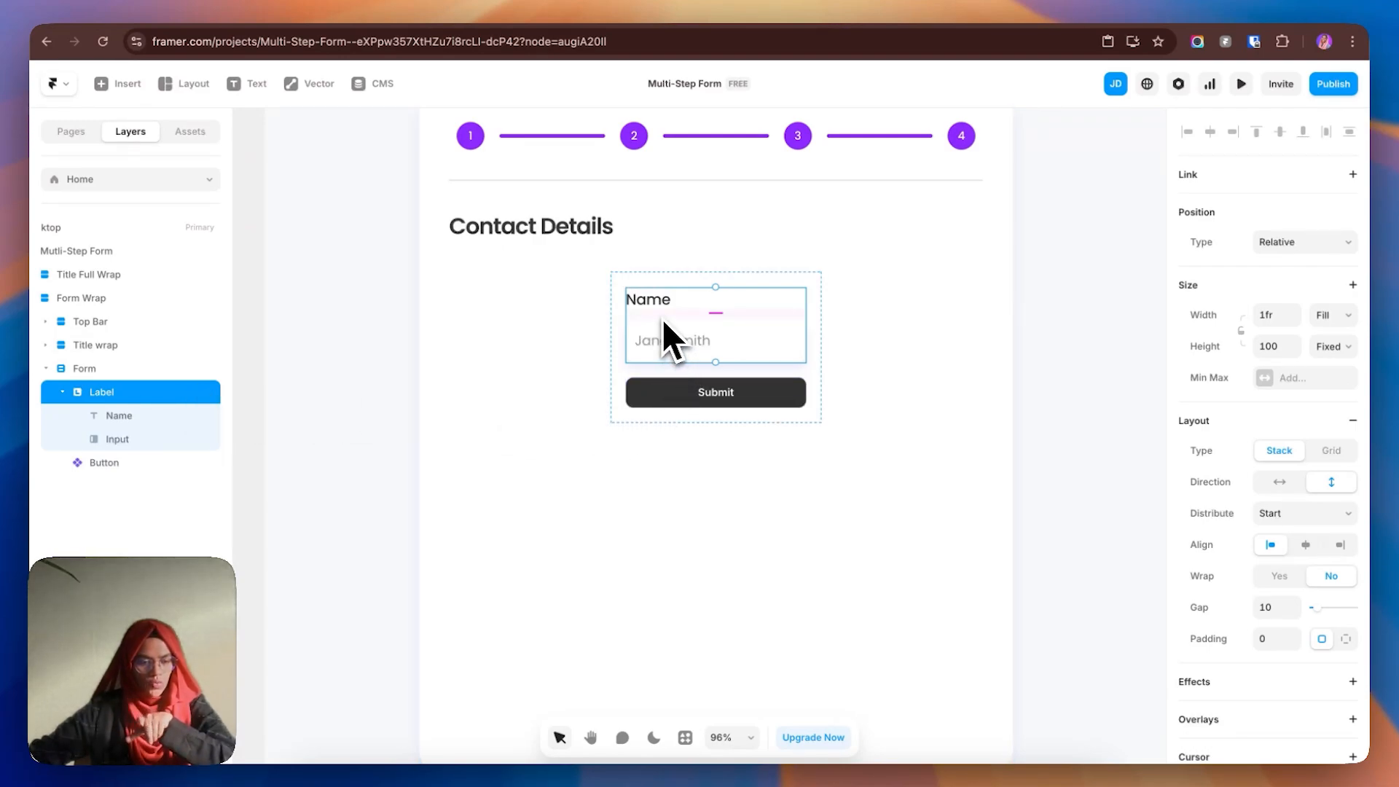
- Duplicate the Name field and make the copy an Email-type input with placeholder 'Email Address'
click(62, 392)
key(super+d)
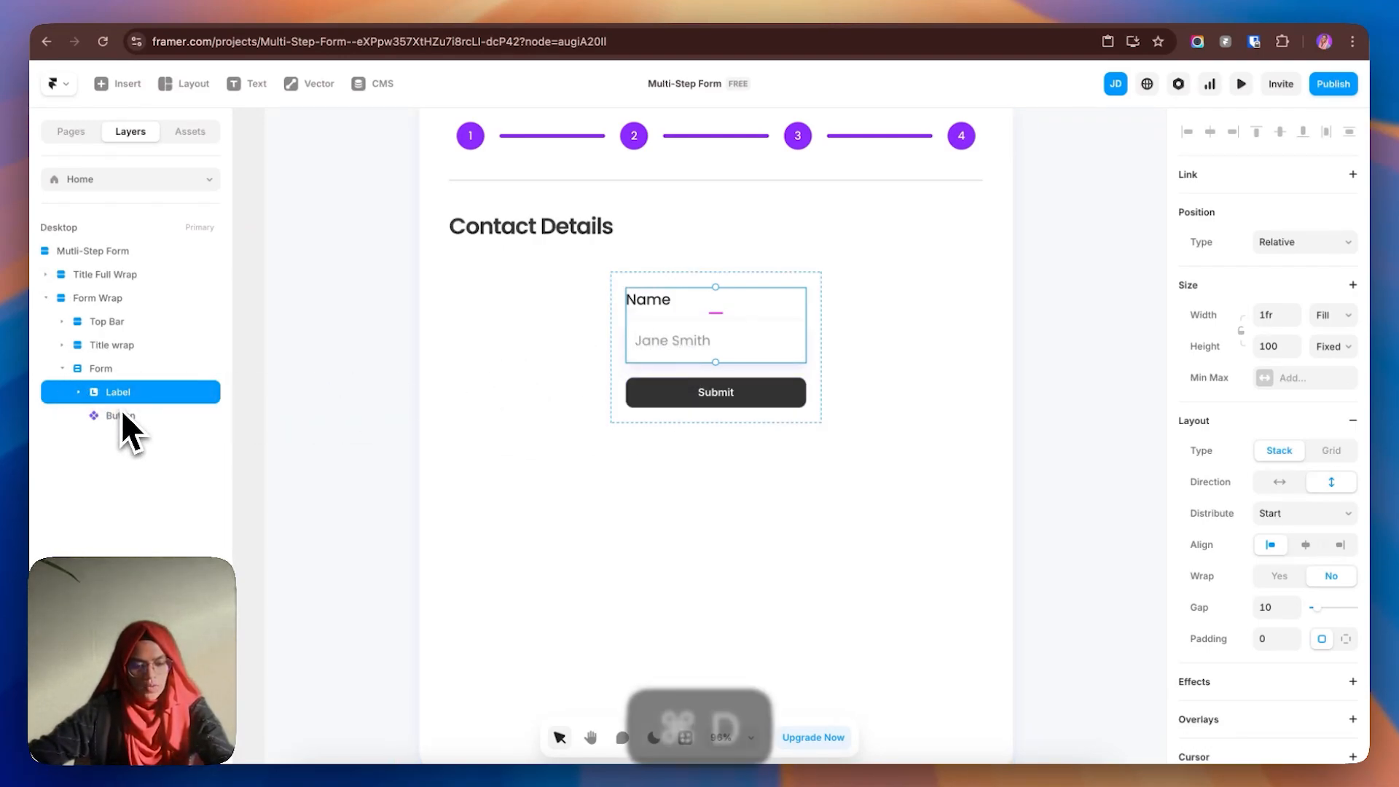
click(79, 417)
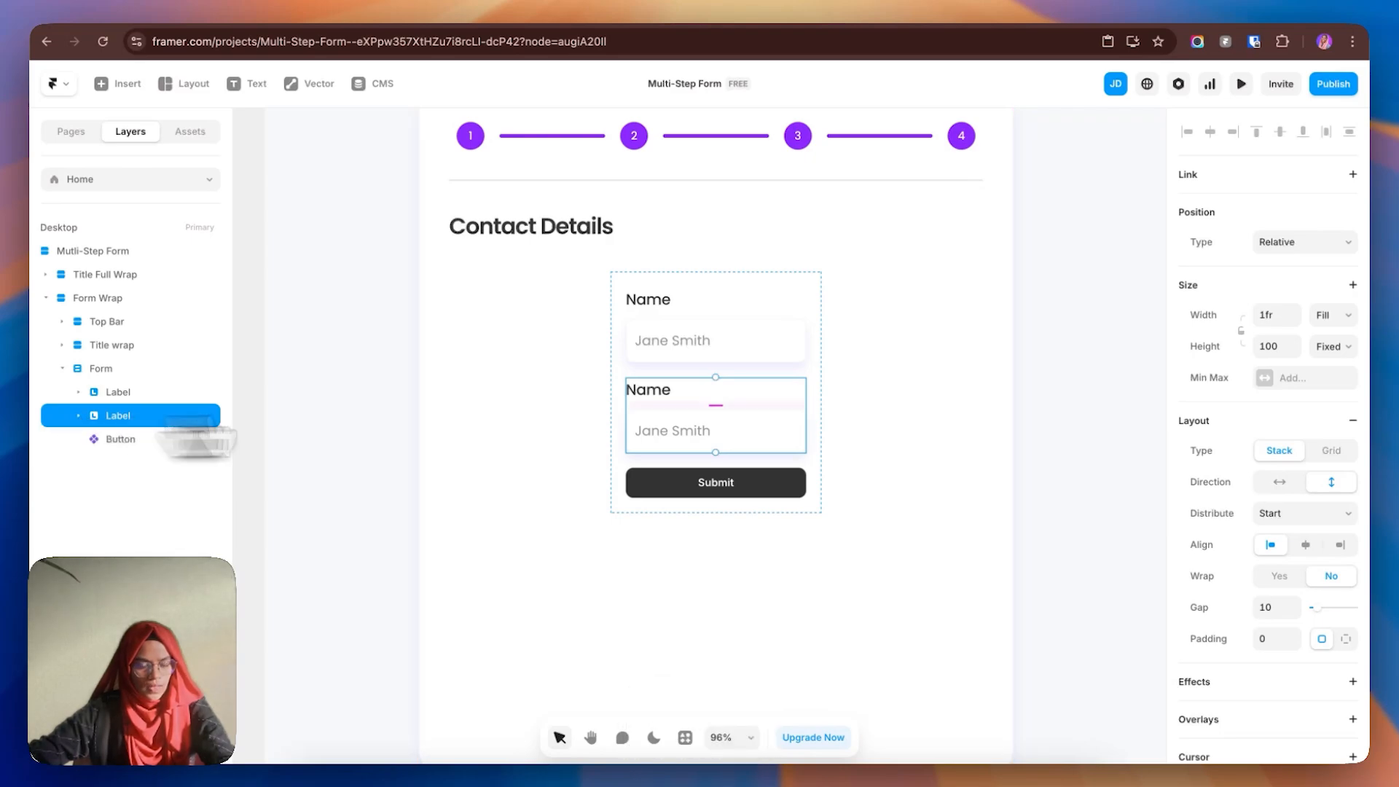
click(858, 561)
click(727, 436)
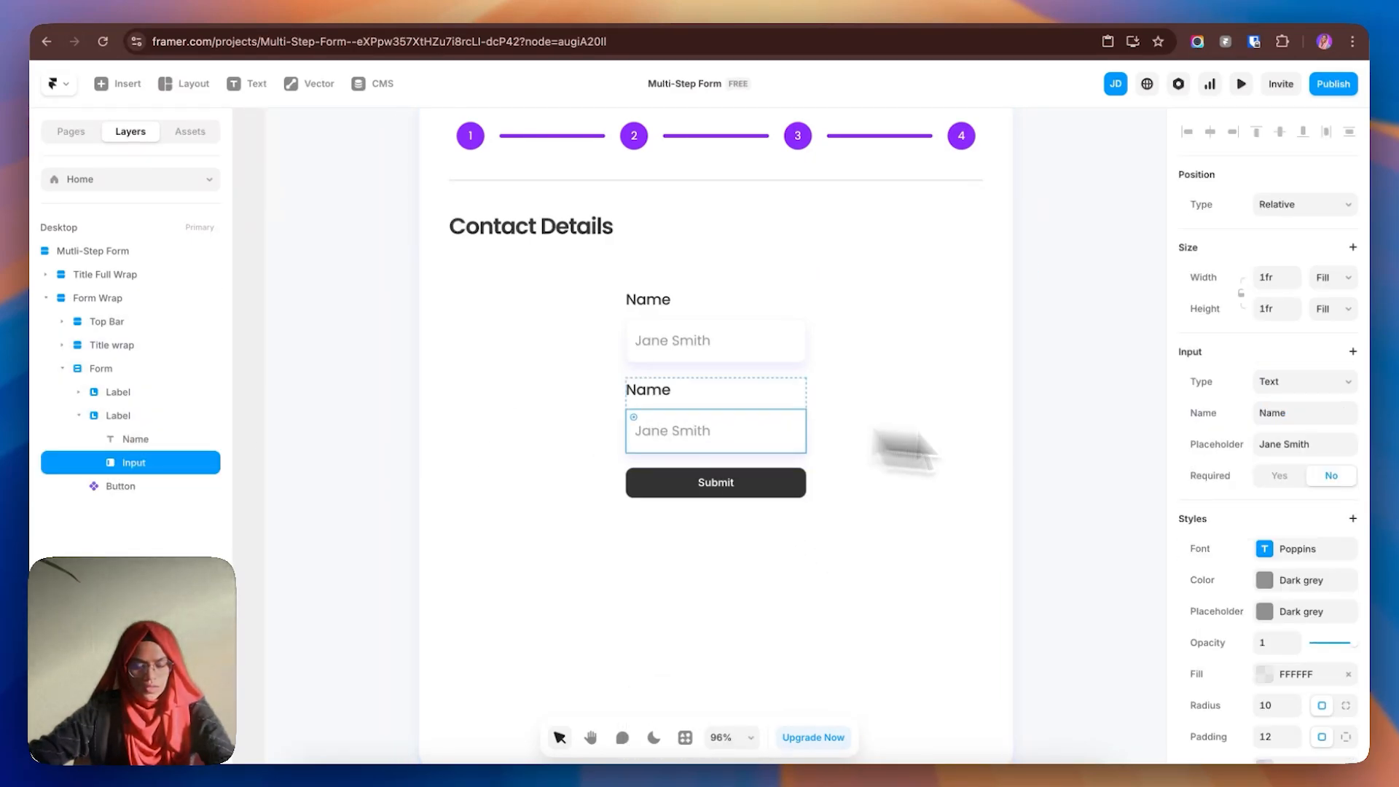
click(1288, 384)
click(1287, 425)
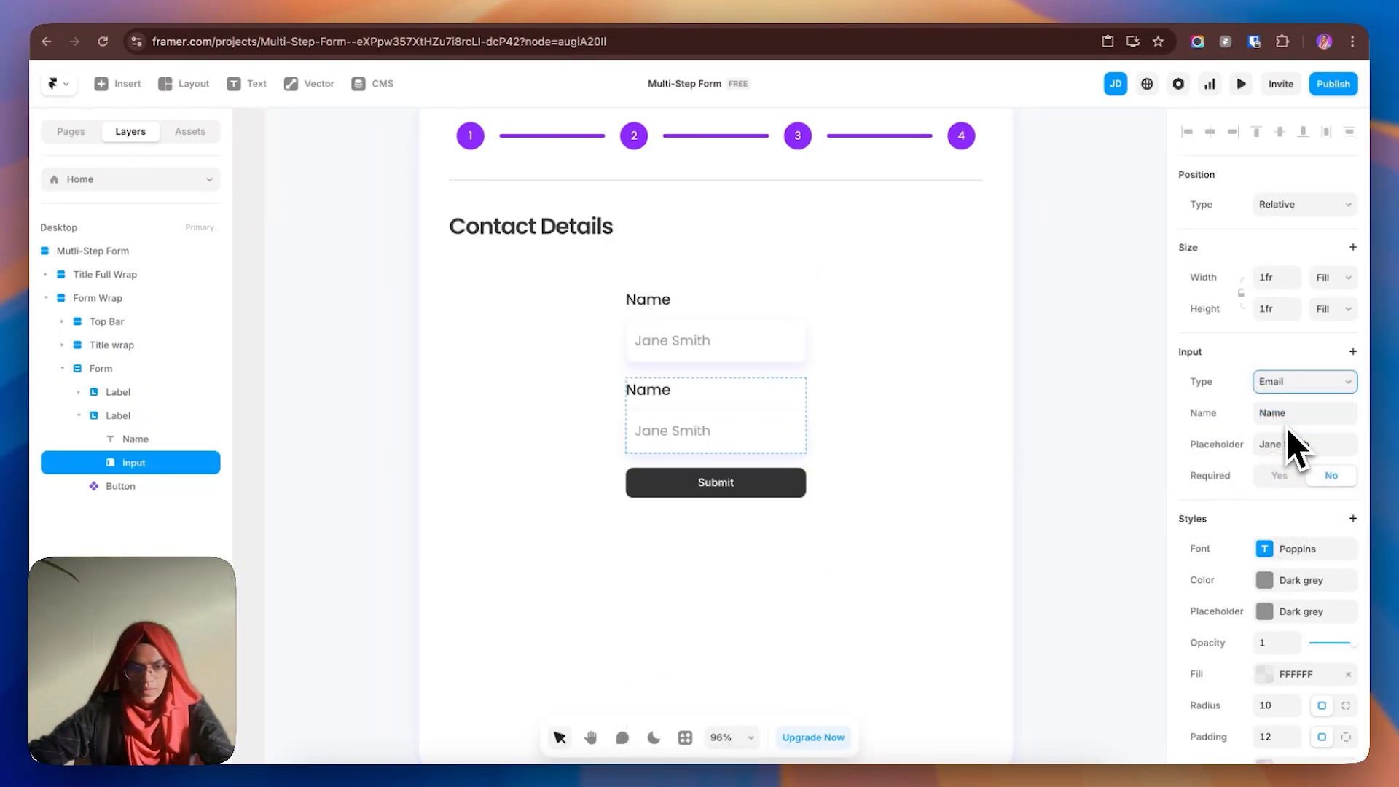
click(1308, 445)
text(Email Address)
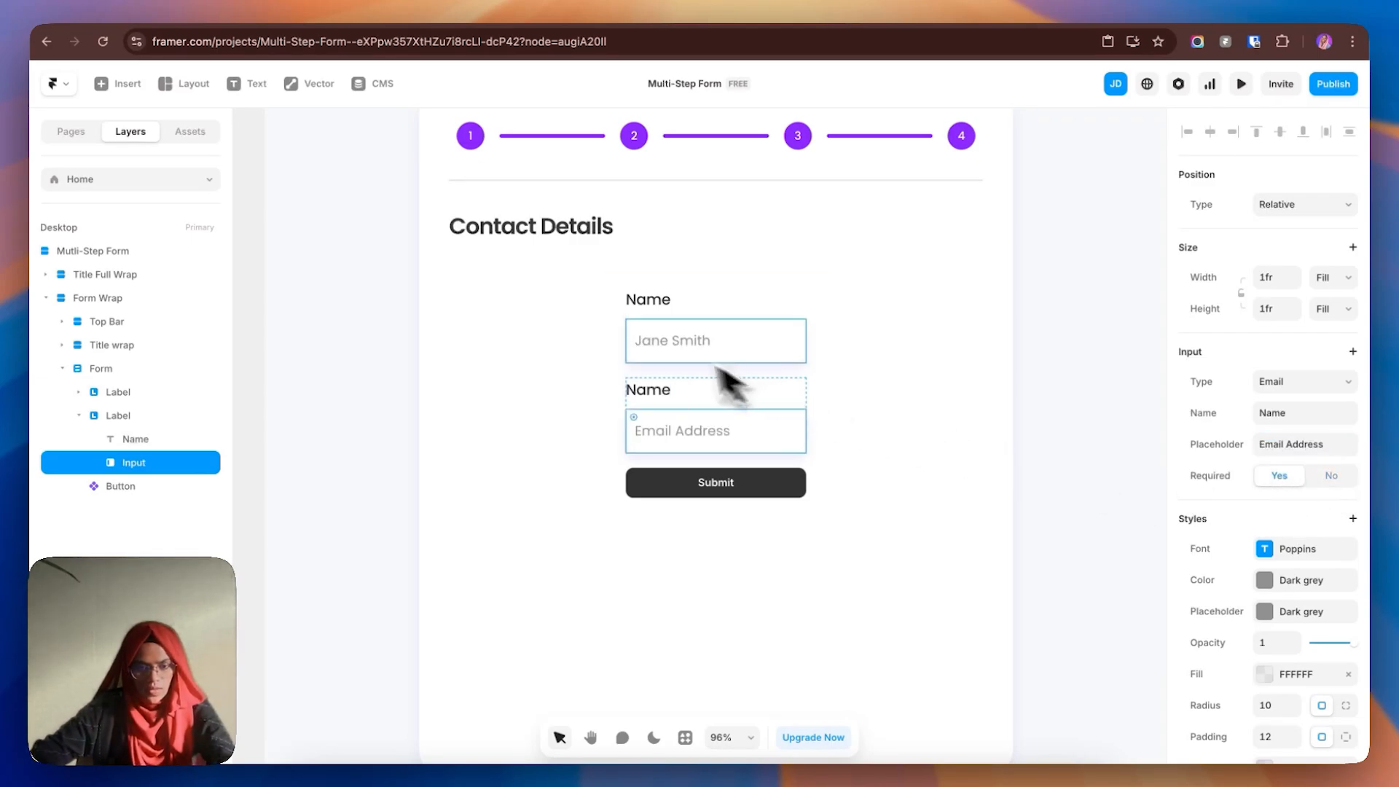
- Make the Name input required and change the second field's label to Email
click(663, 348)
click(1279, 372)
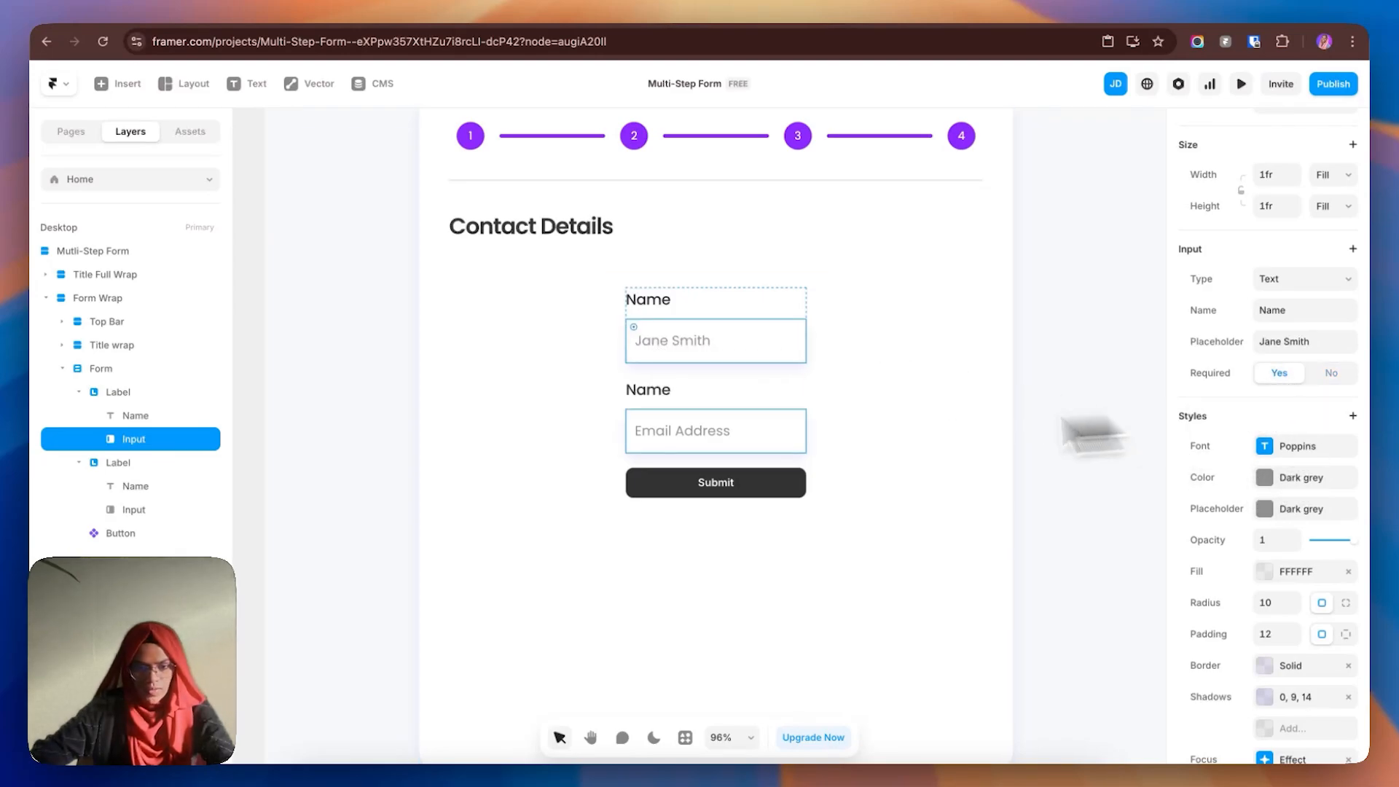
click(672, 410)
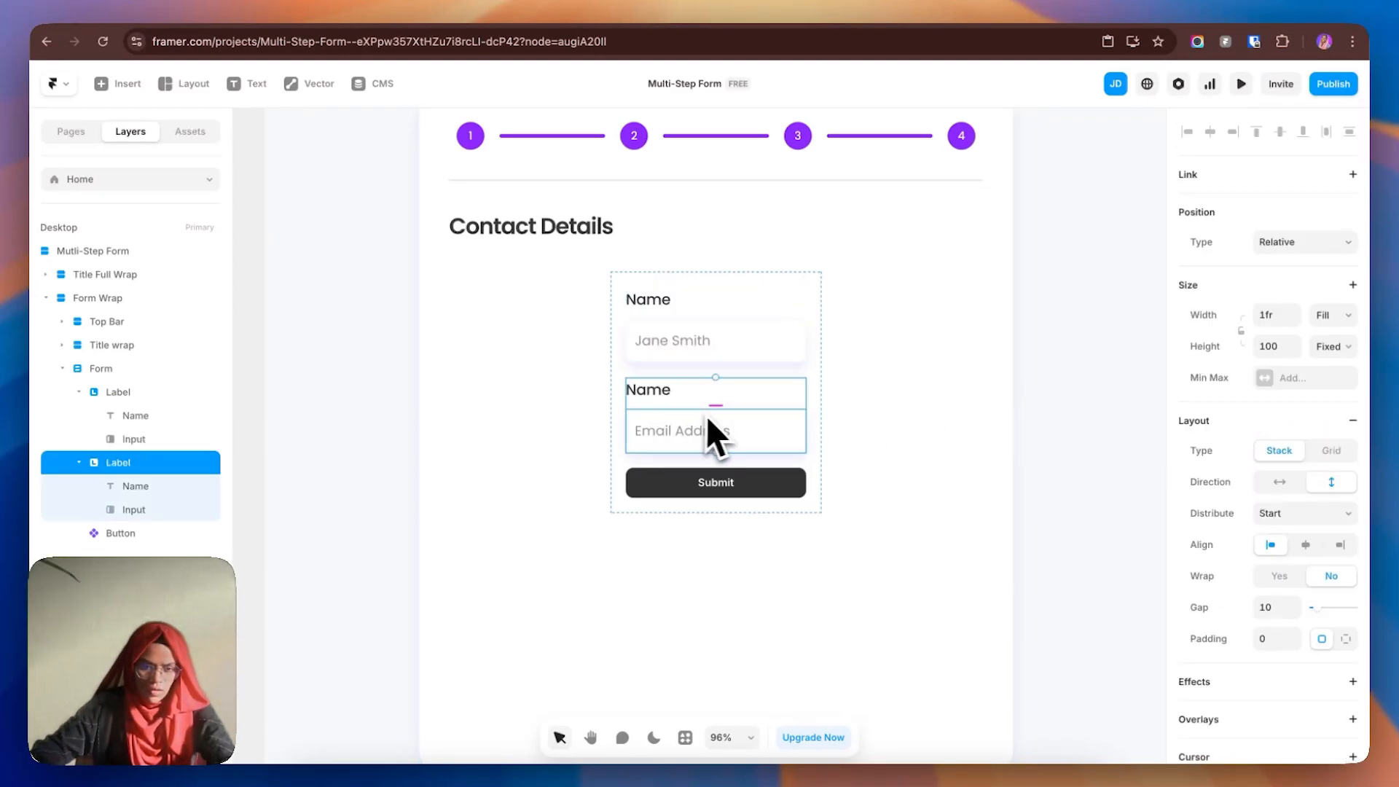
click(663, 392)
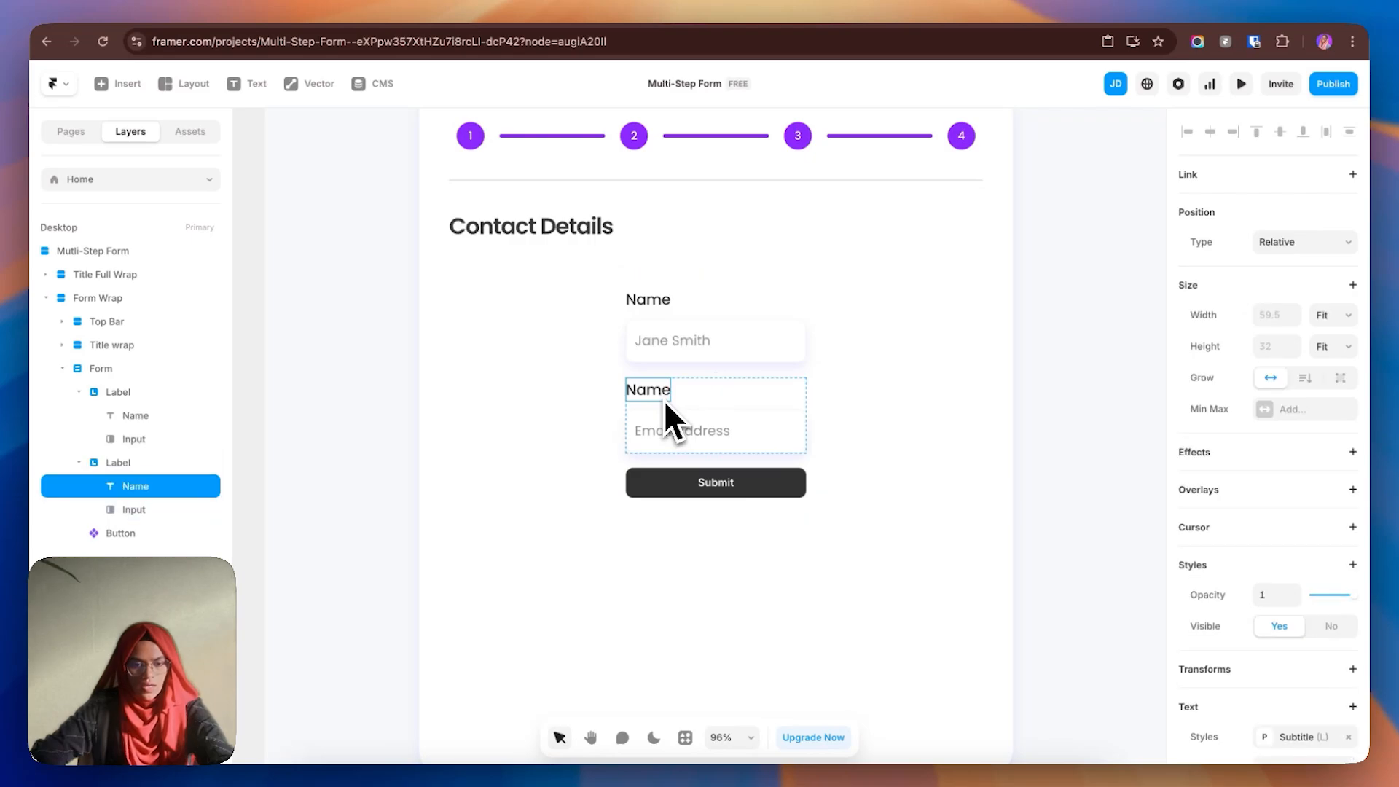
scroll(1304, 579, down, 3)
double_click(1271, 533)
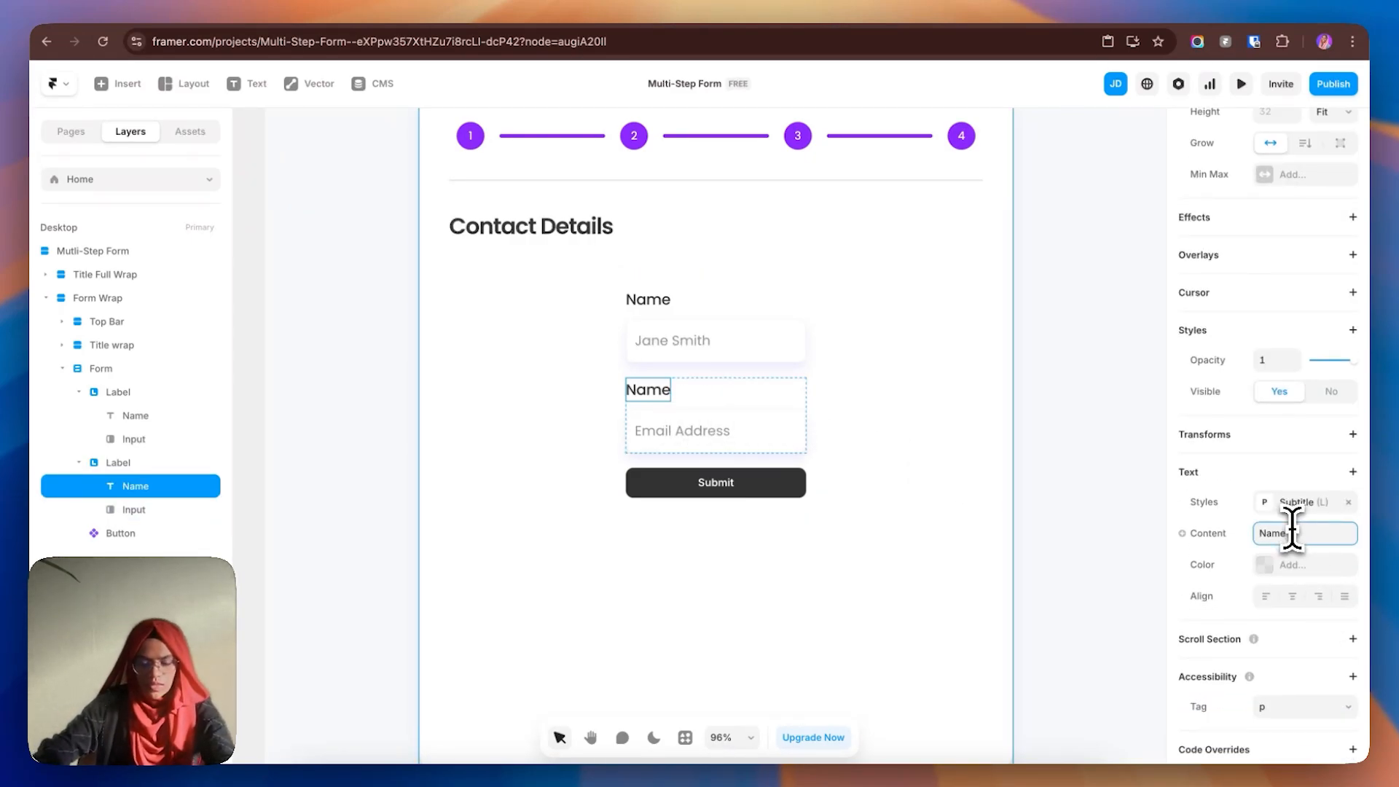
text(Email)
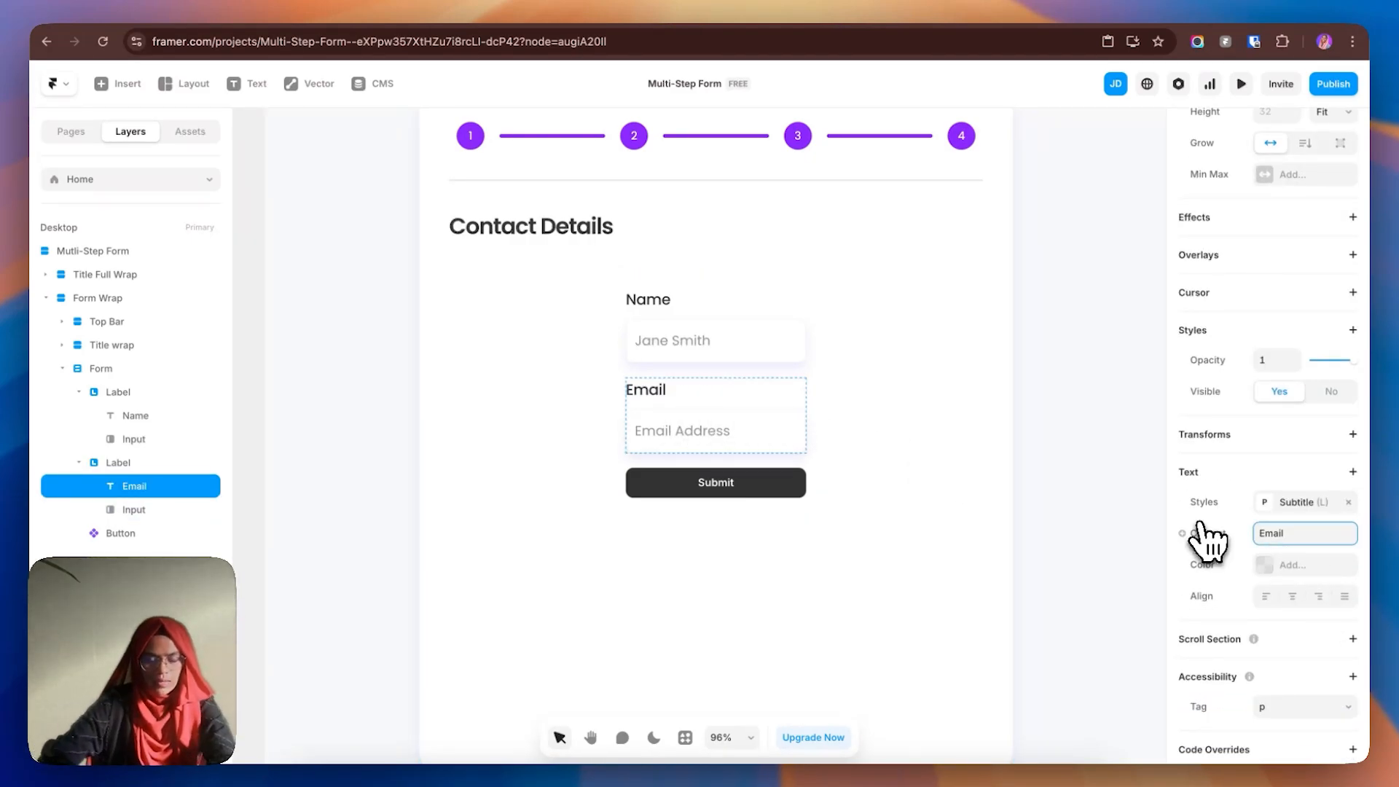
click(78, 392)
click(79, 416)
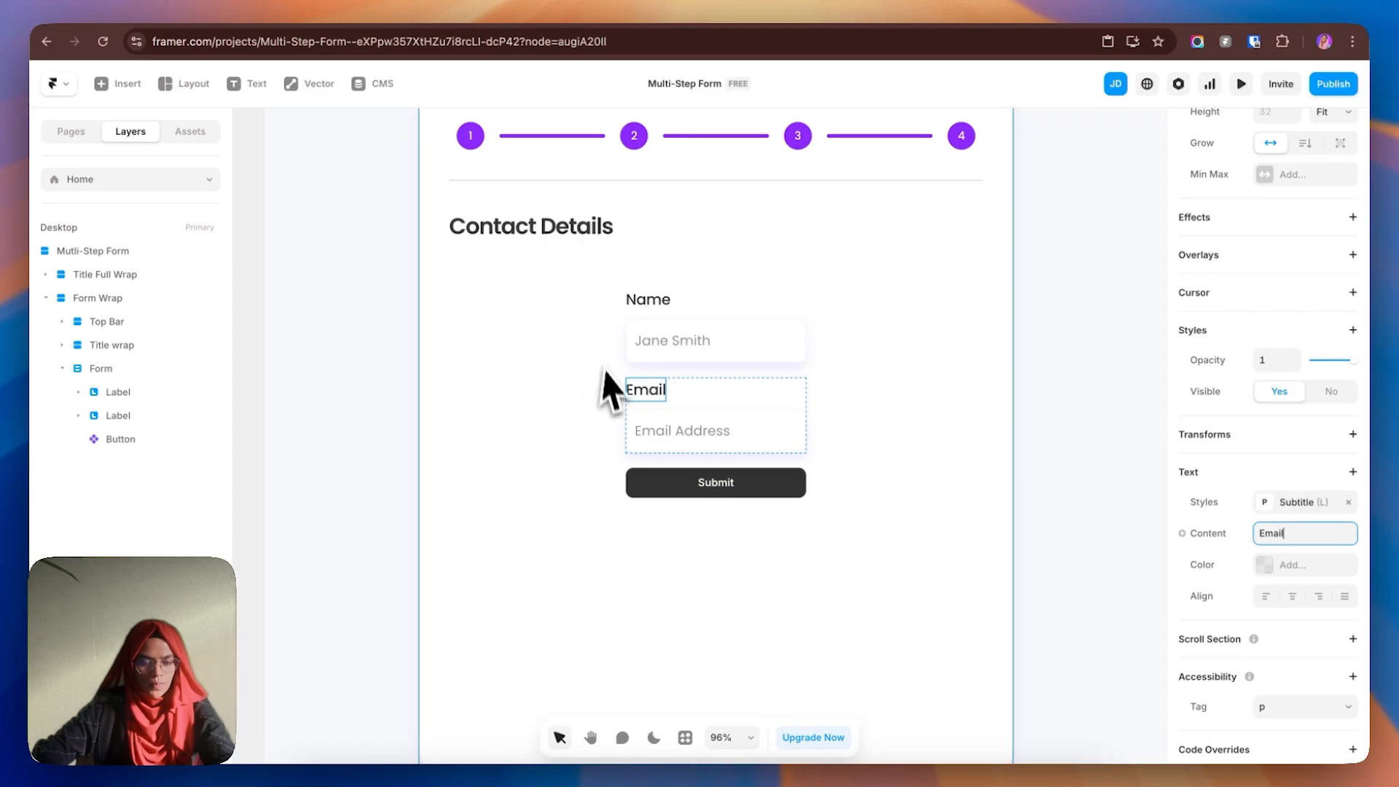
click(115, 394)
- Wrap the Name and Email fields in a stack named 'Top field'
shift+click(123, 416)
right_click(124, 419)
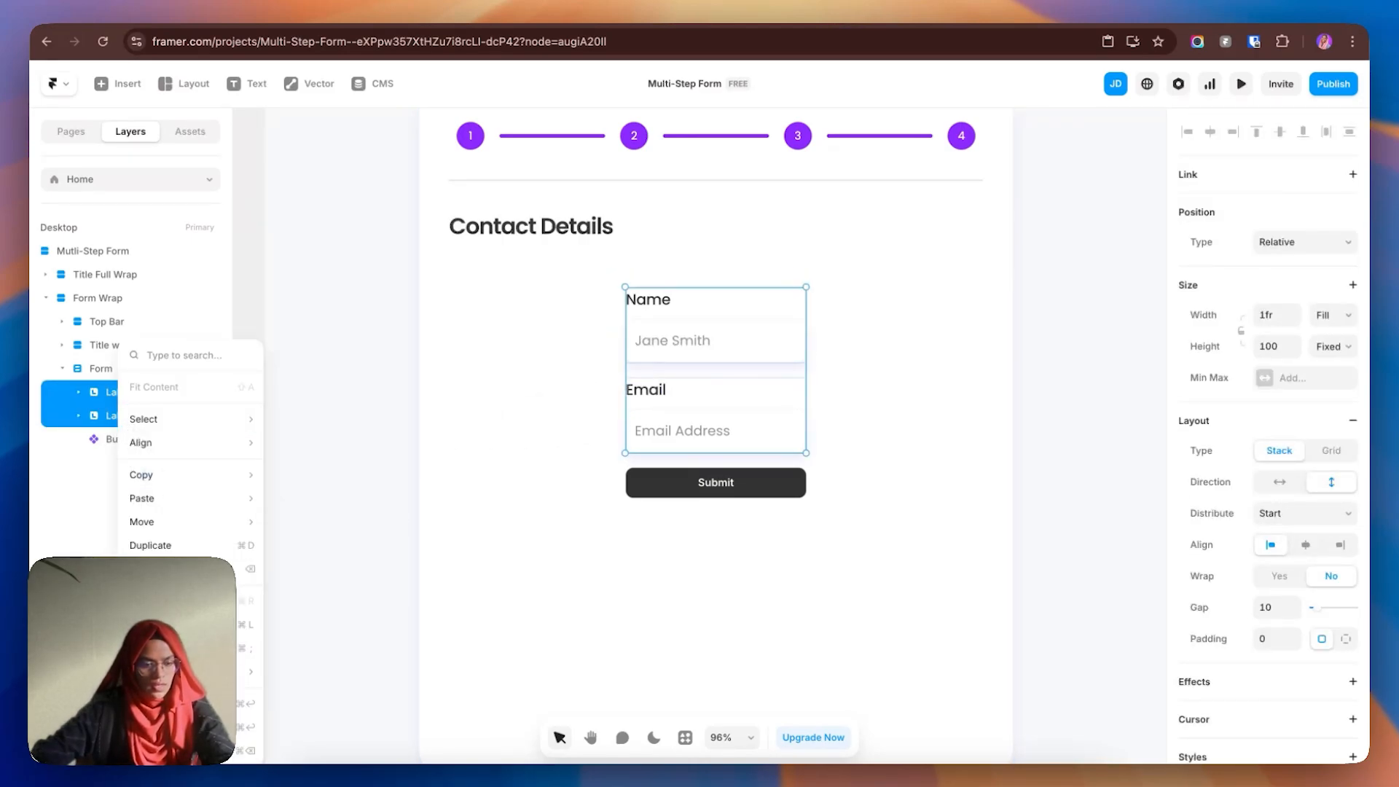
key(super+Return)
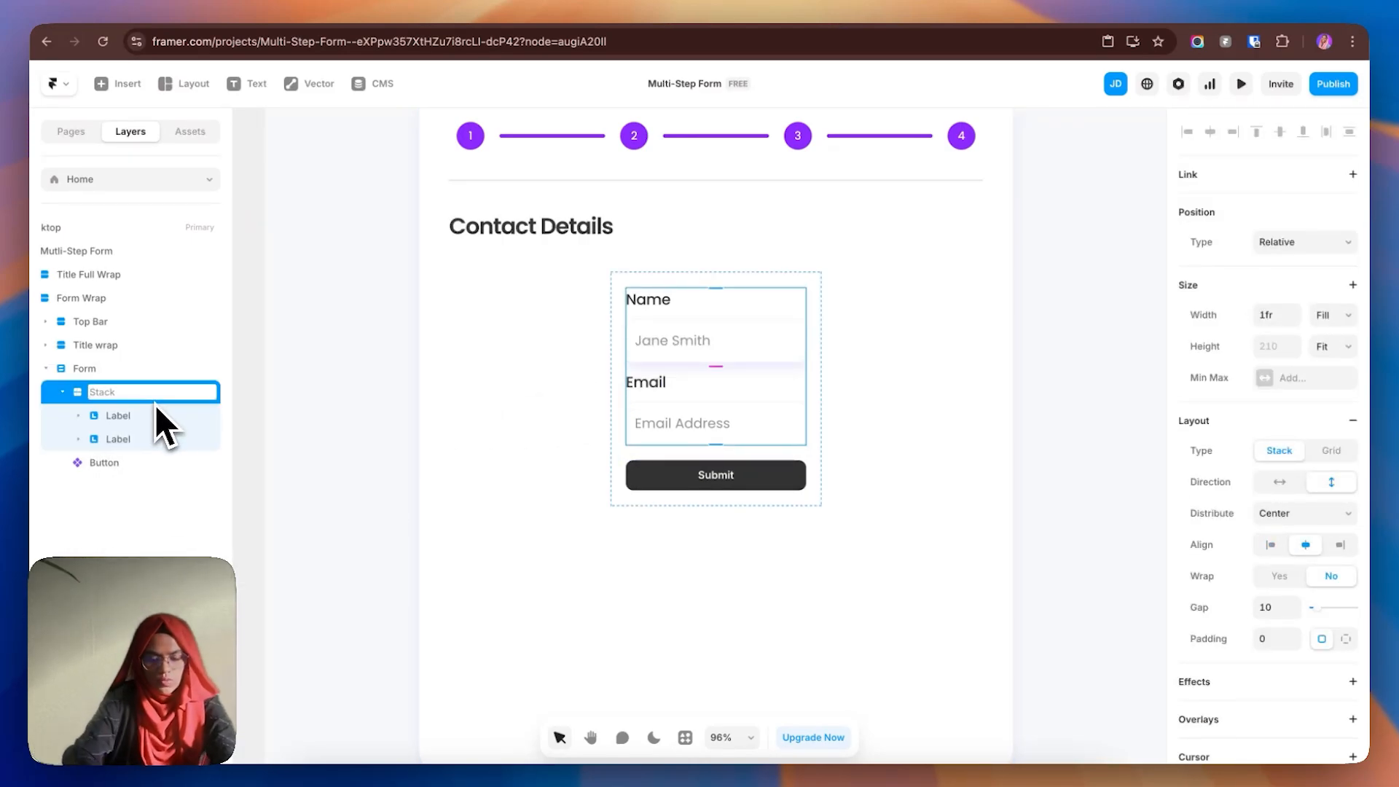
text(Top fi)
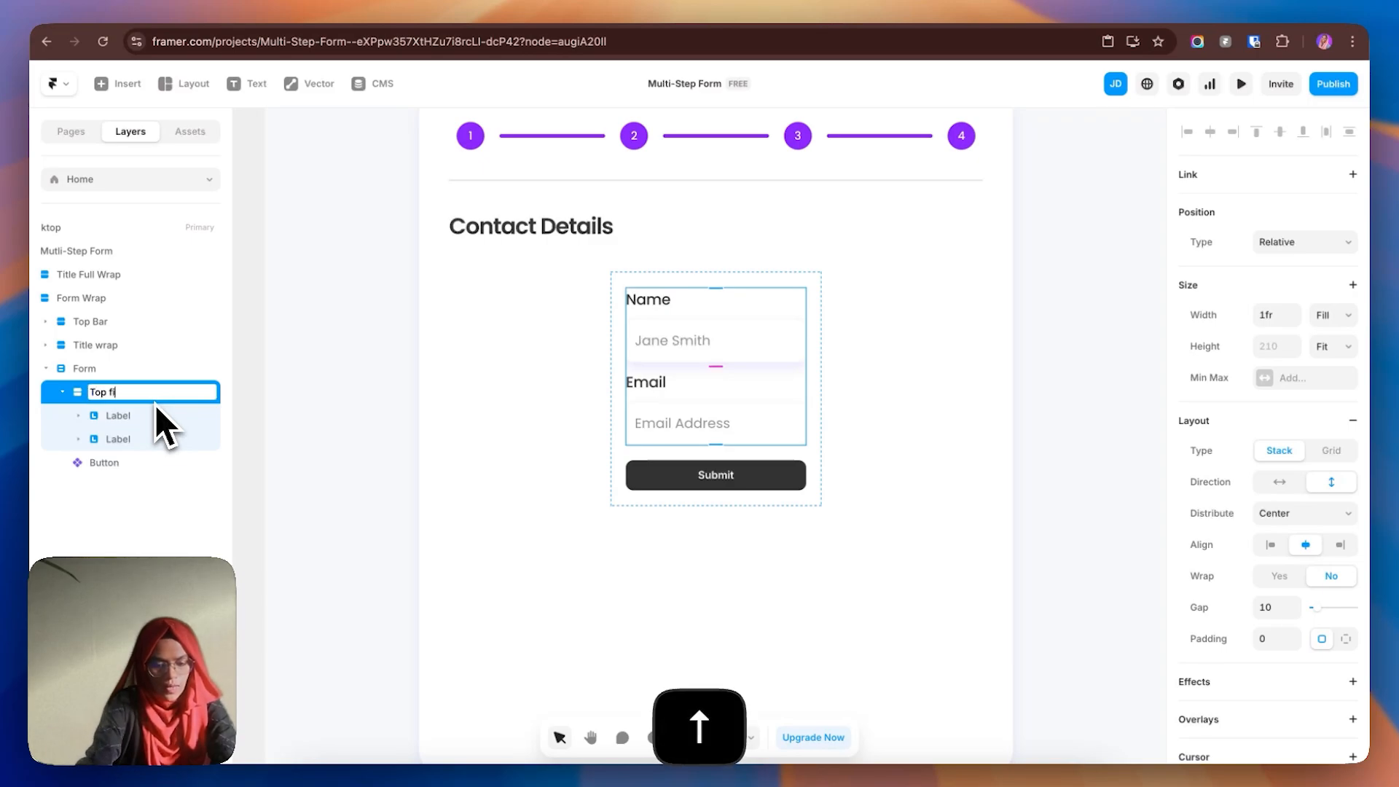
text(eld)
key(Return)
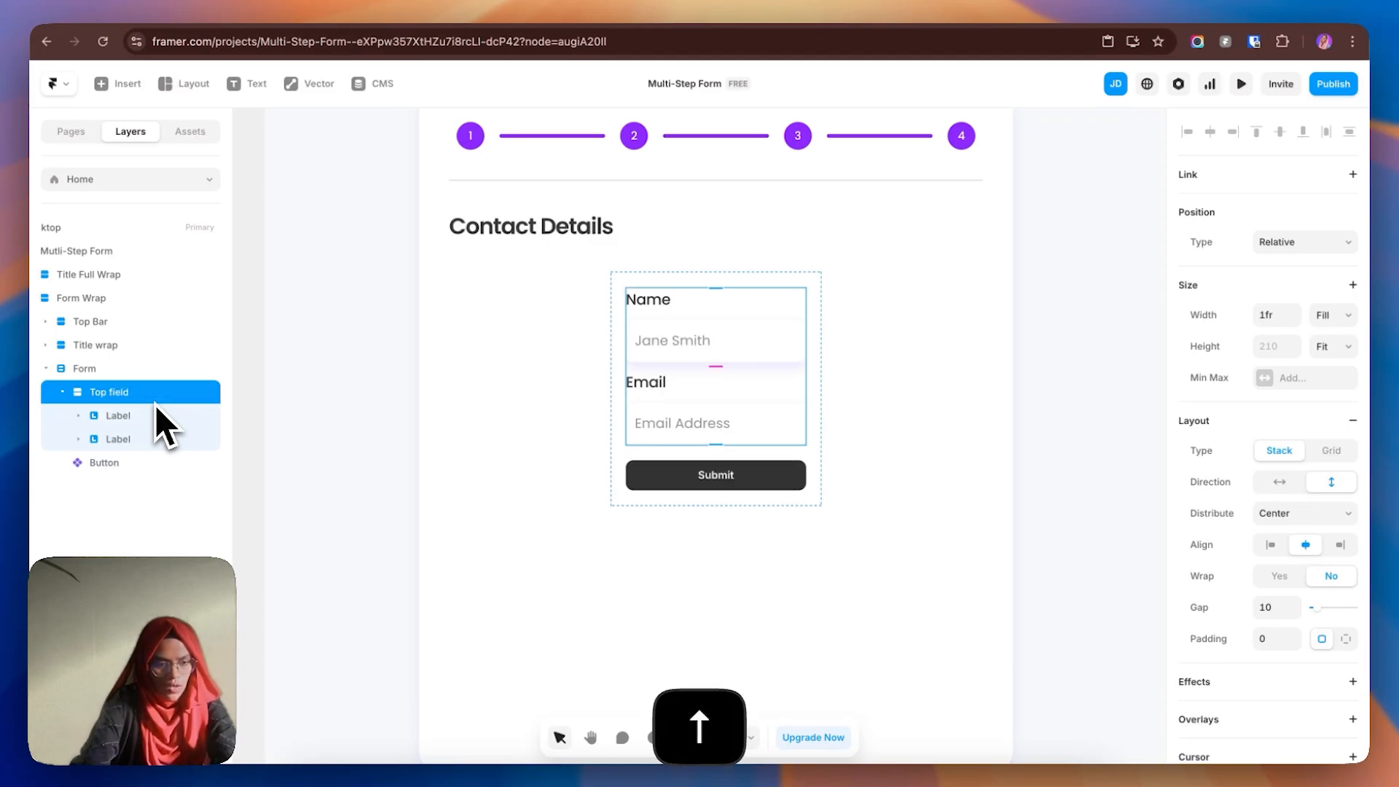
- Duplicate Top field and rename the copy 'Bottom field'
click(62, 392)
key(super+d)
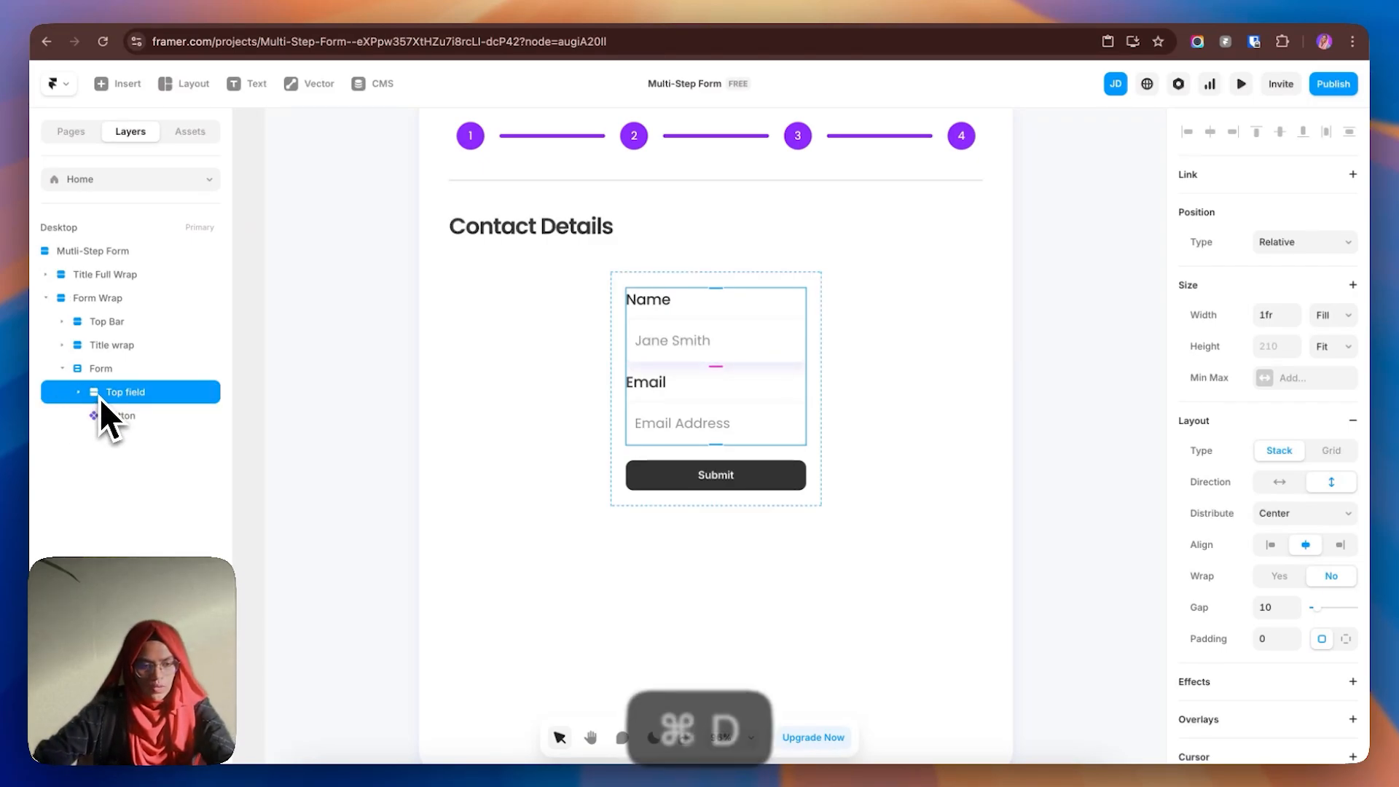
double_click(131, 421)
click(110, 421)
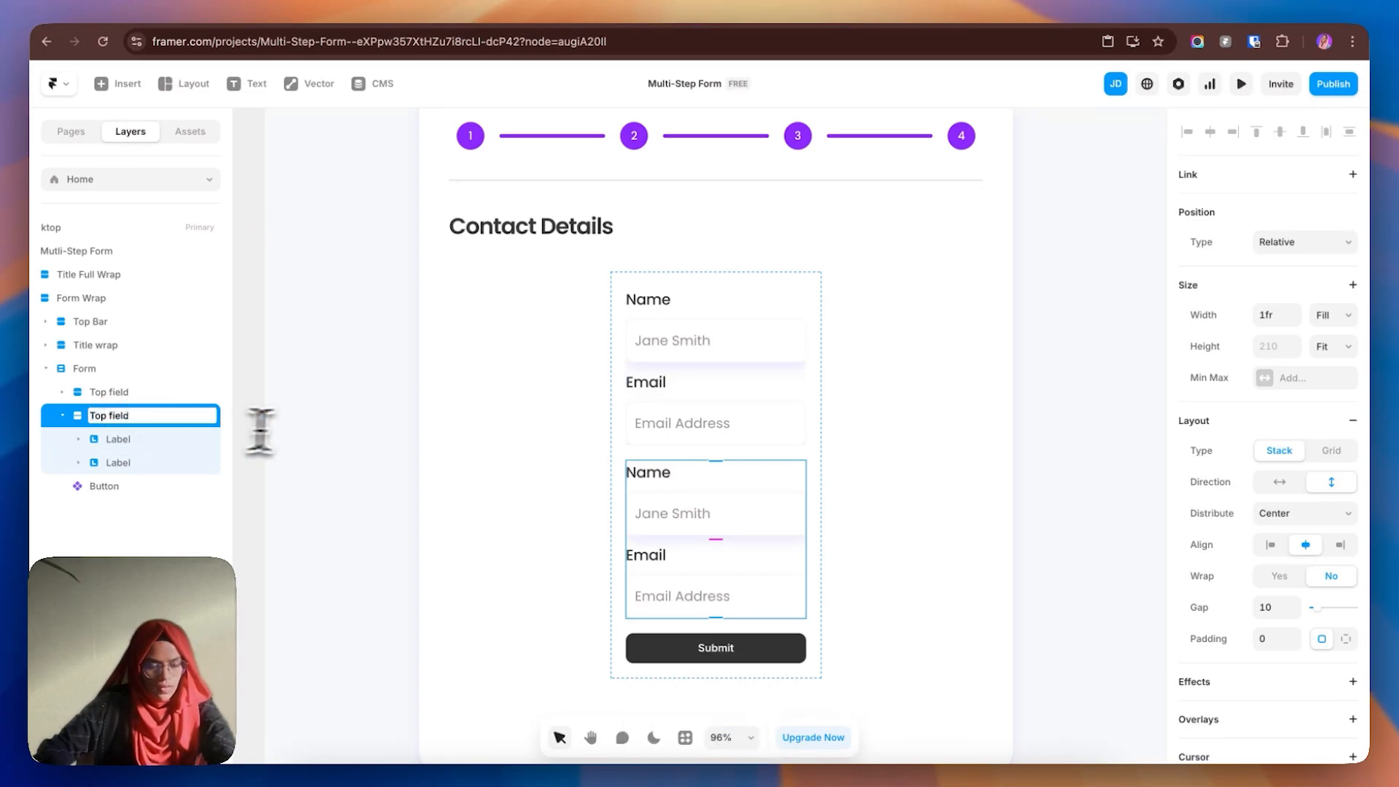
key(Left)
key(BackSpace)
key(BackSpace)
key(BackSpace)
key(BackSpace)
text(Bott)
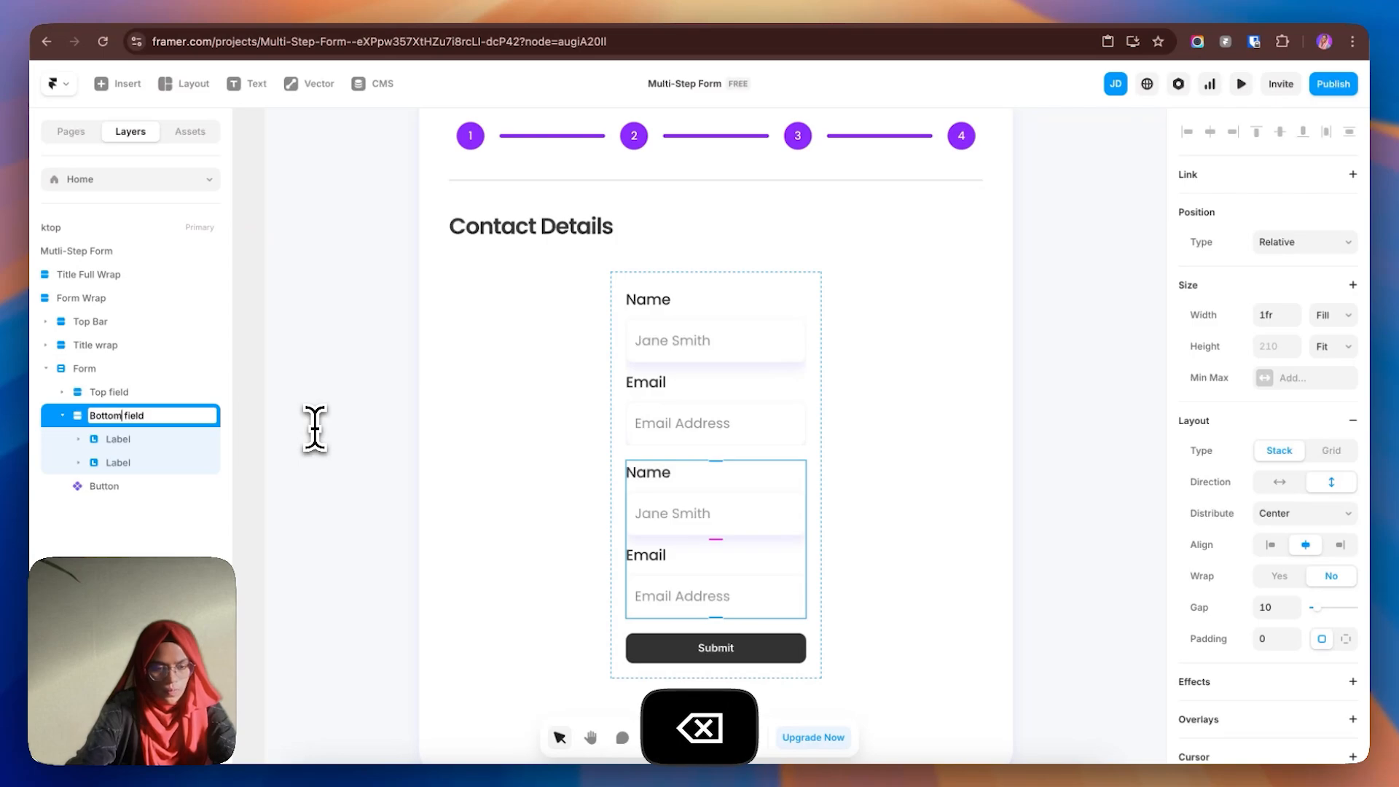
text(om)
key(Return)
- Make the third input a Phone Number type named Phone with placeholder 'Phone Number'
click(1054, 522)
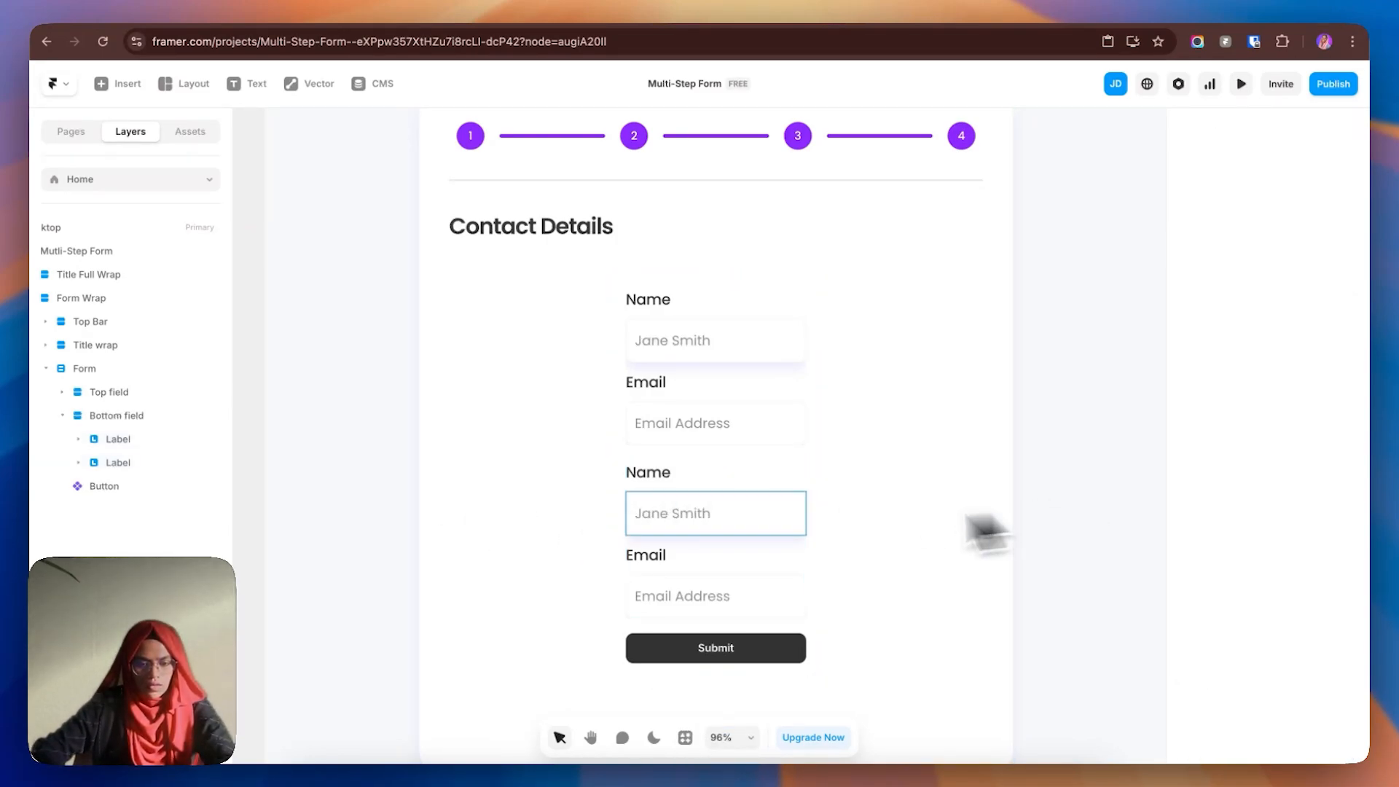
click(678, 522)
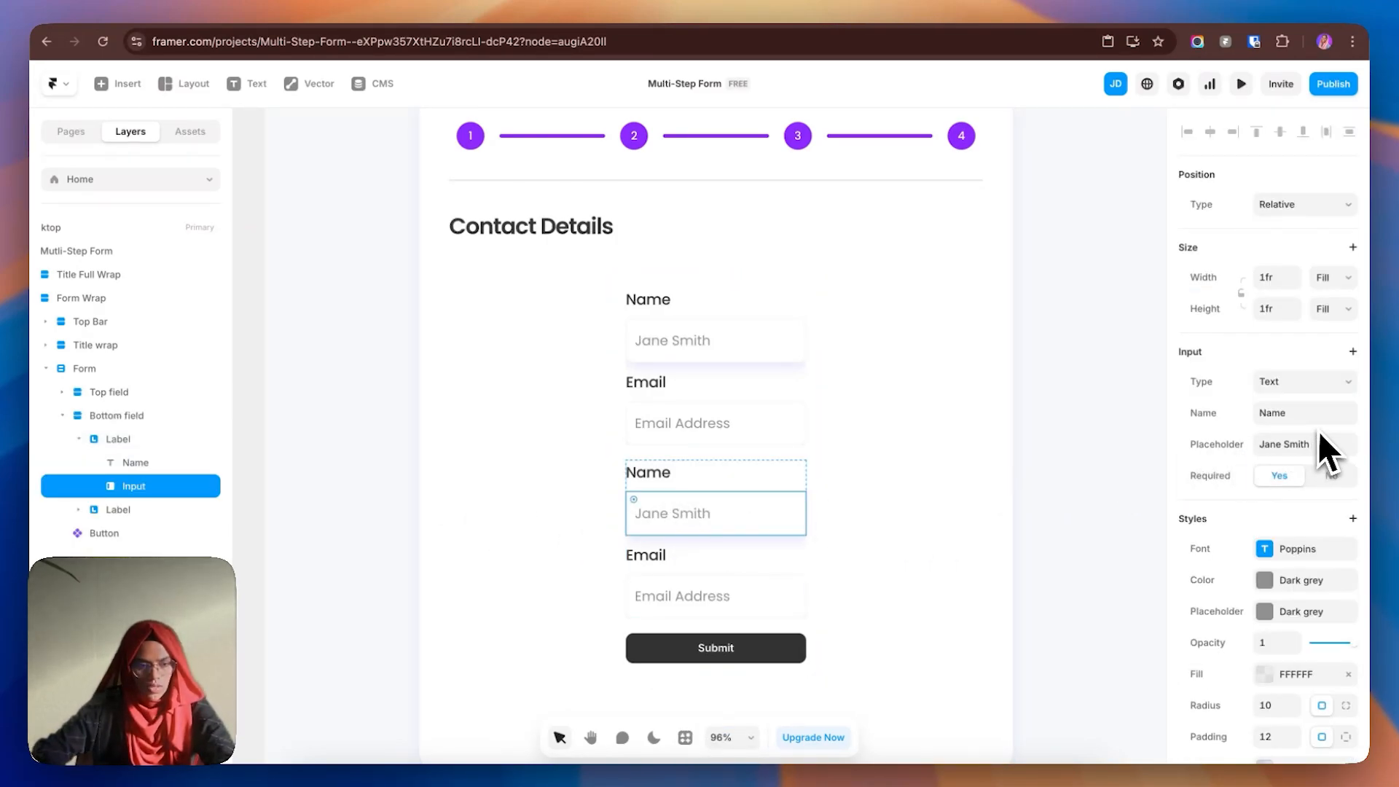
click(1293, 382)
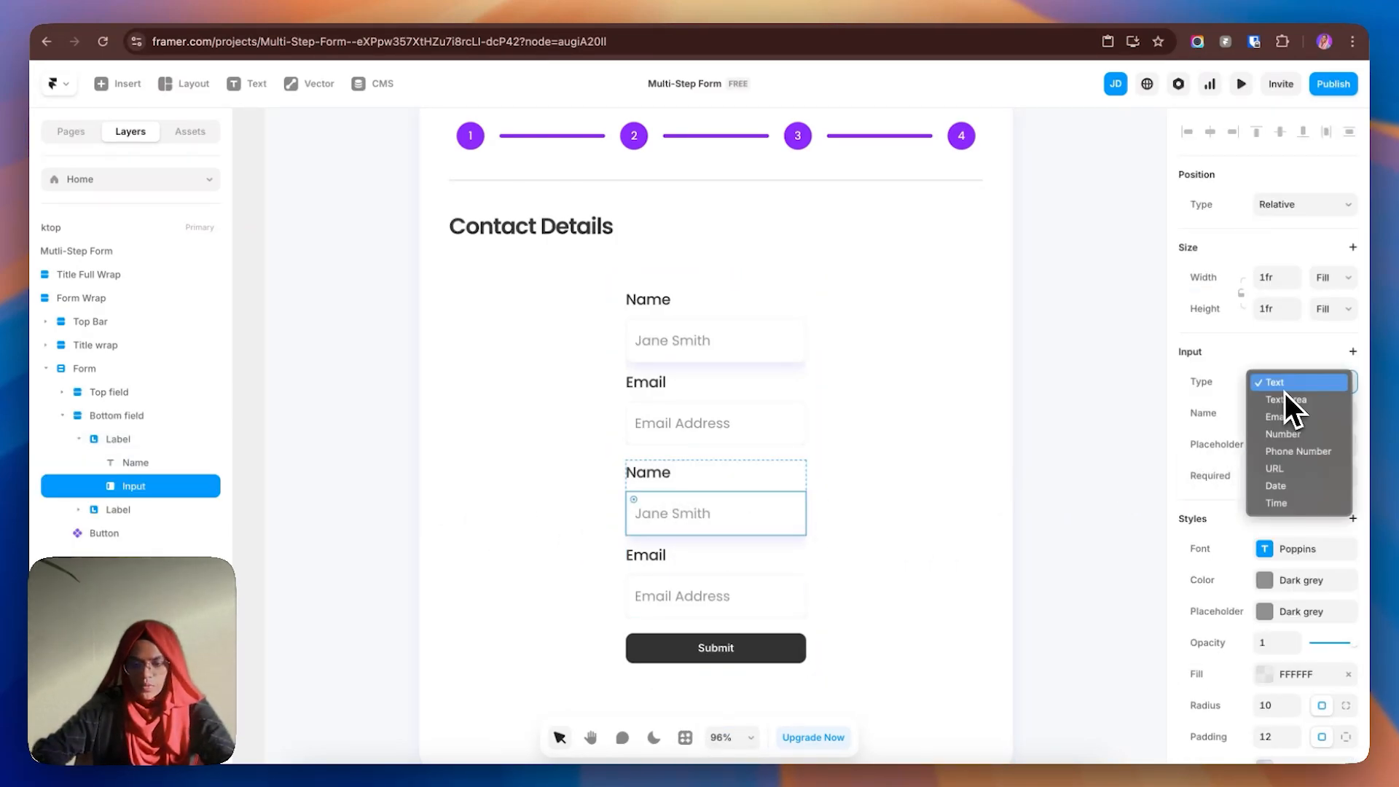
click(1291, 455)
click(1324, 444)
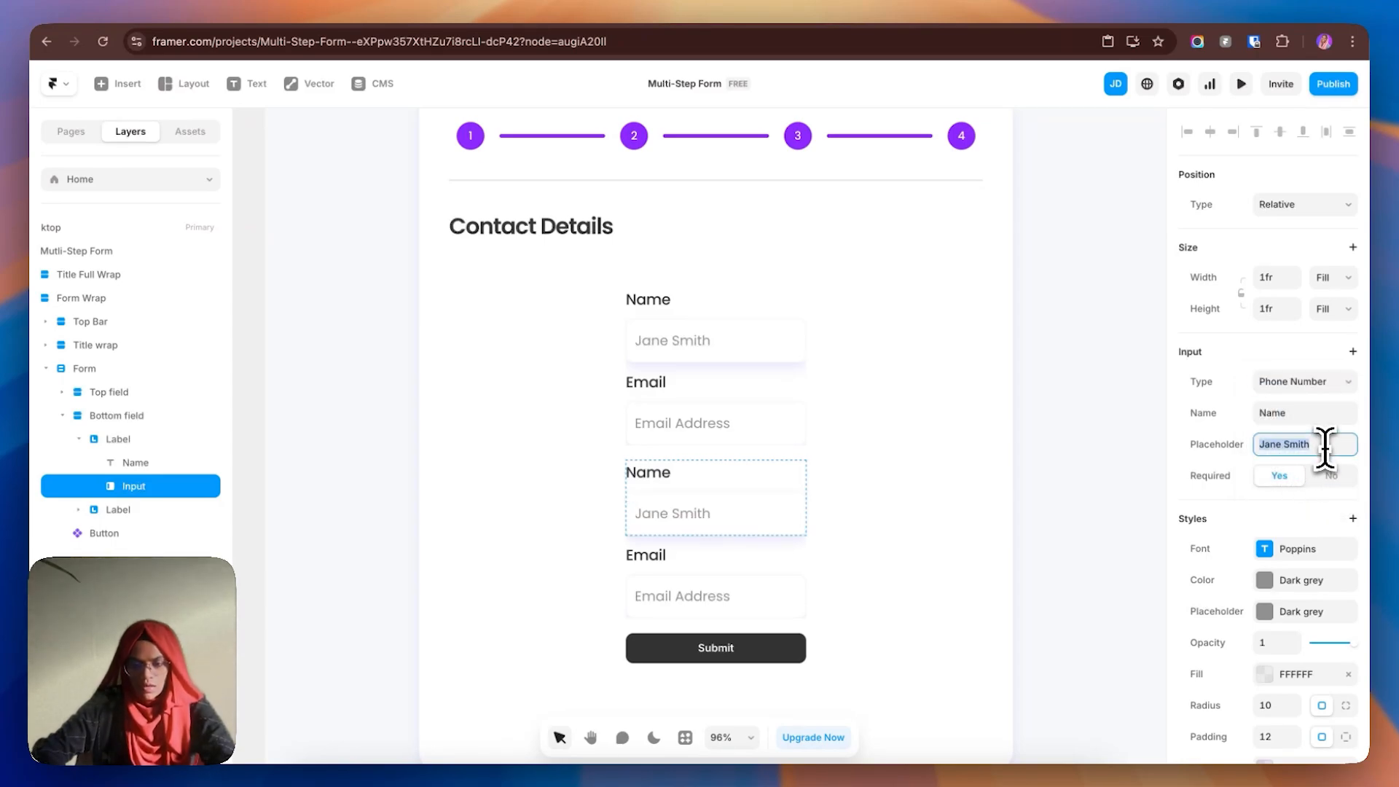
text(P)
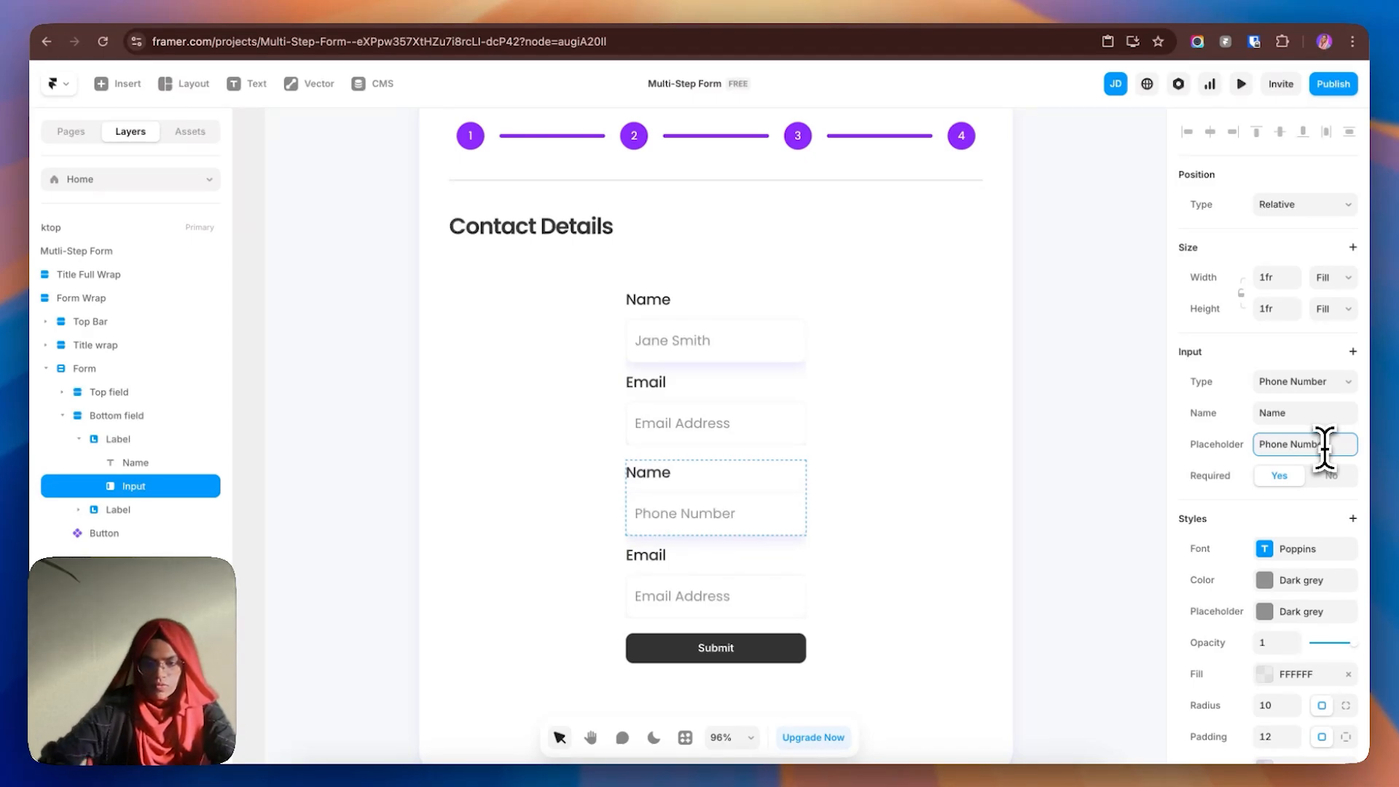
text(hone Number)
click(1321, 413)
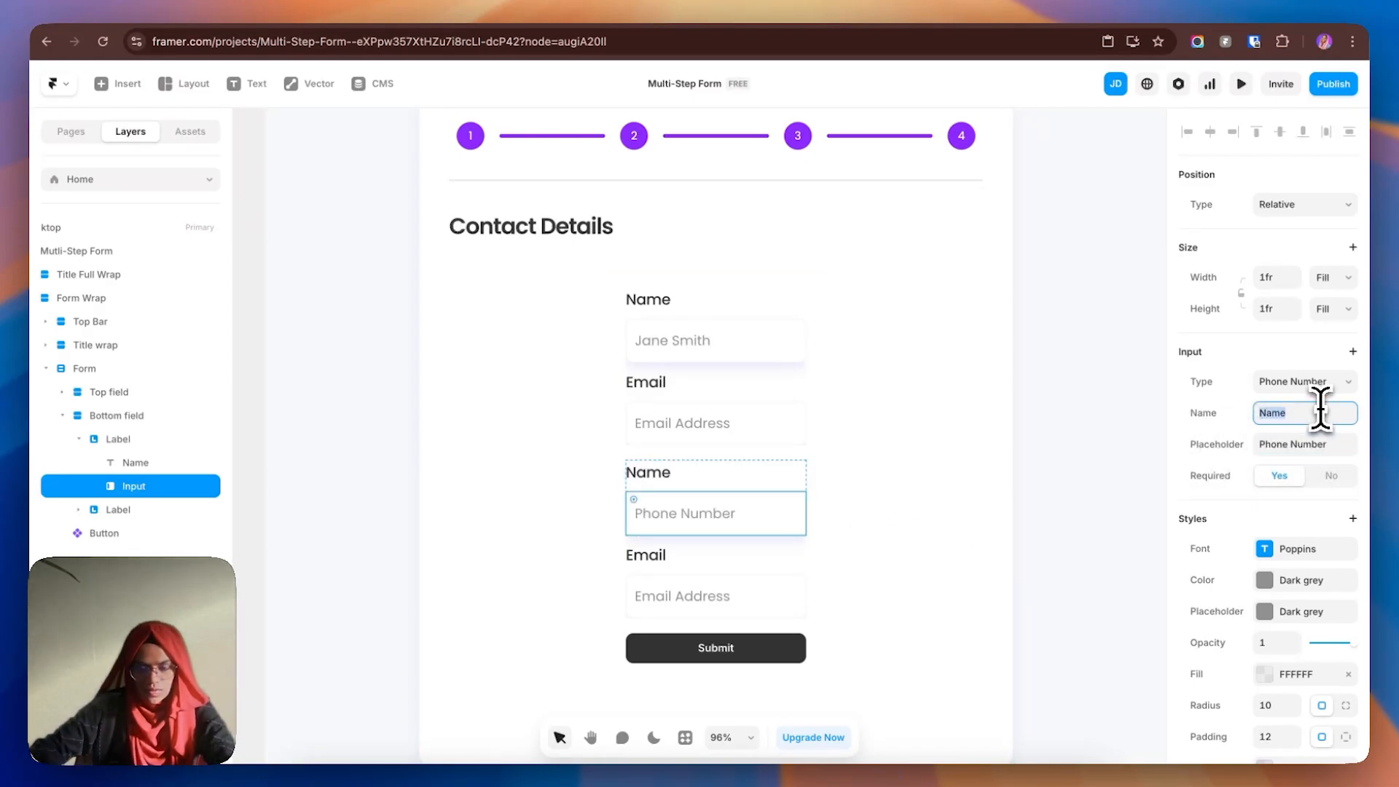
text(Phone)
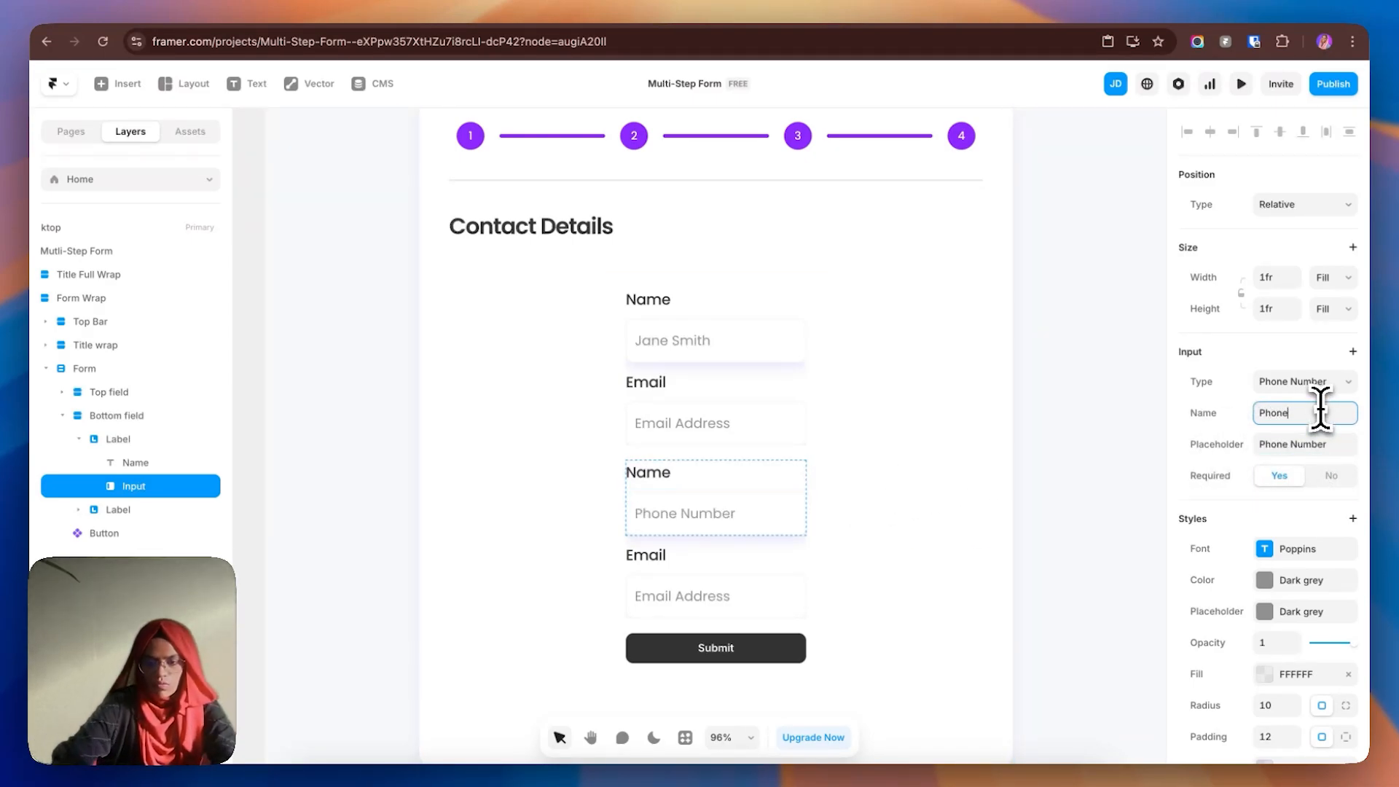
- Change the third field's label text to 'Phone Number'
click(707, 406)
click(1297, 412)
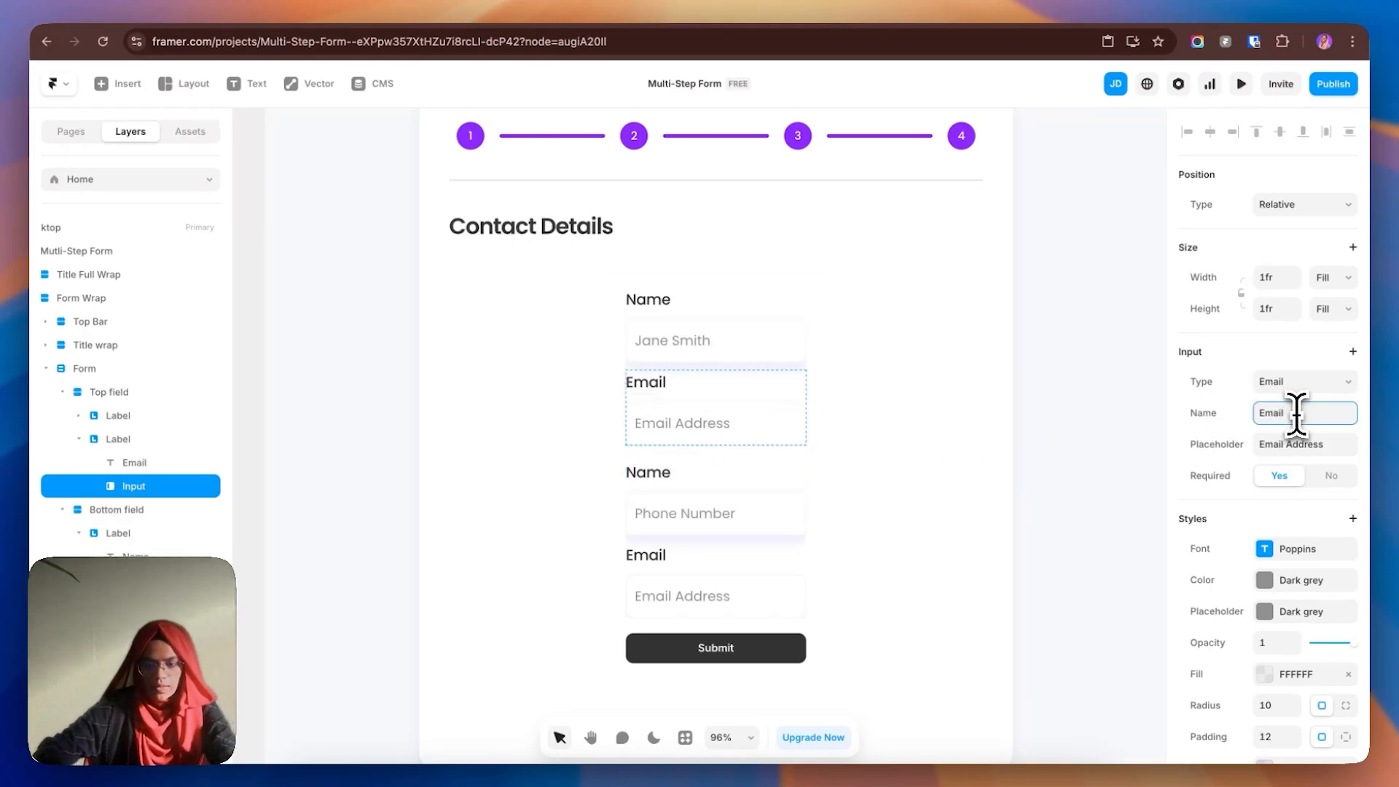
click(746, 510)
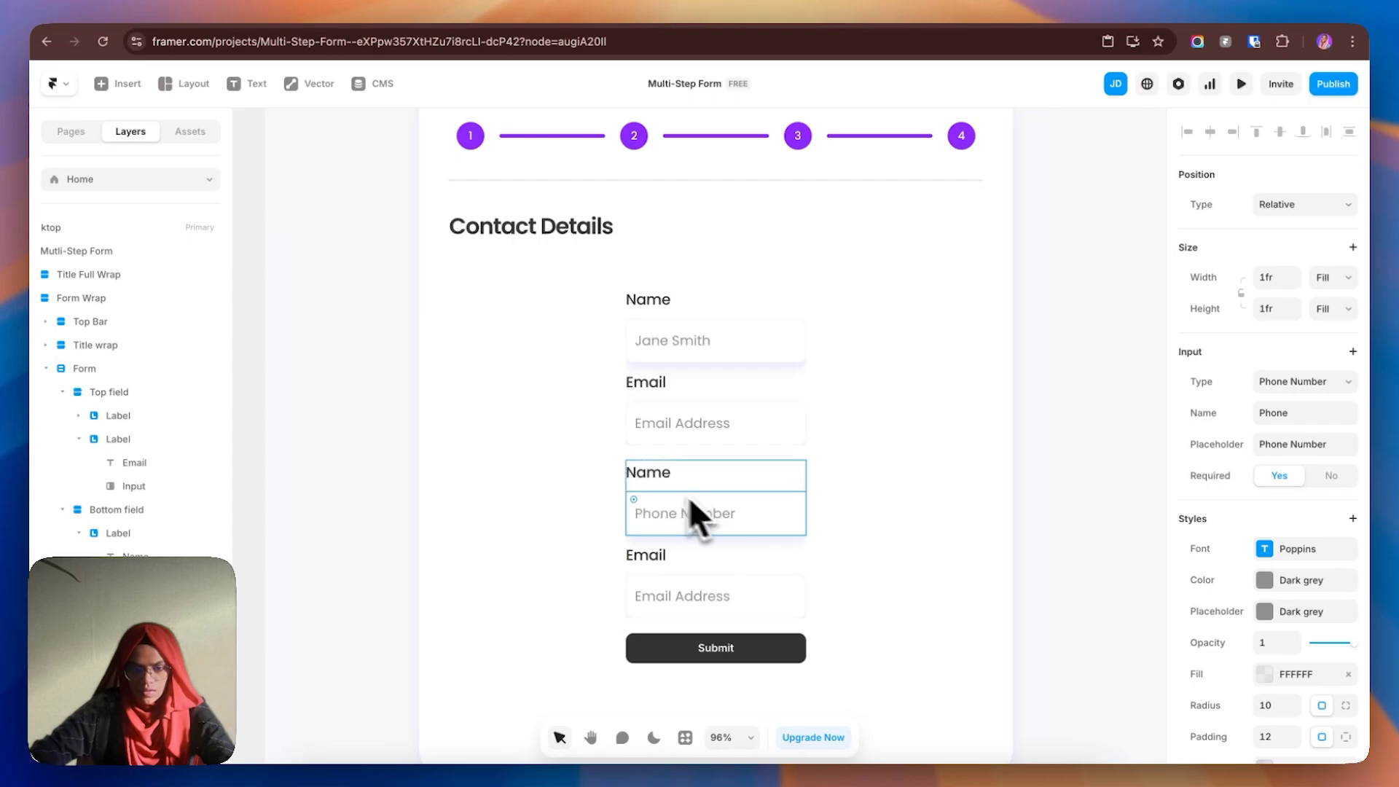
click(656, 476)
scroll(1318, 675, down, 3)
scroll(1318, 675, down, 1)
click(1300, 598)
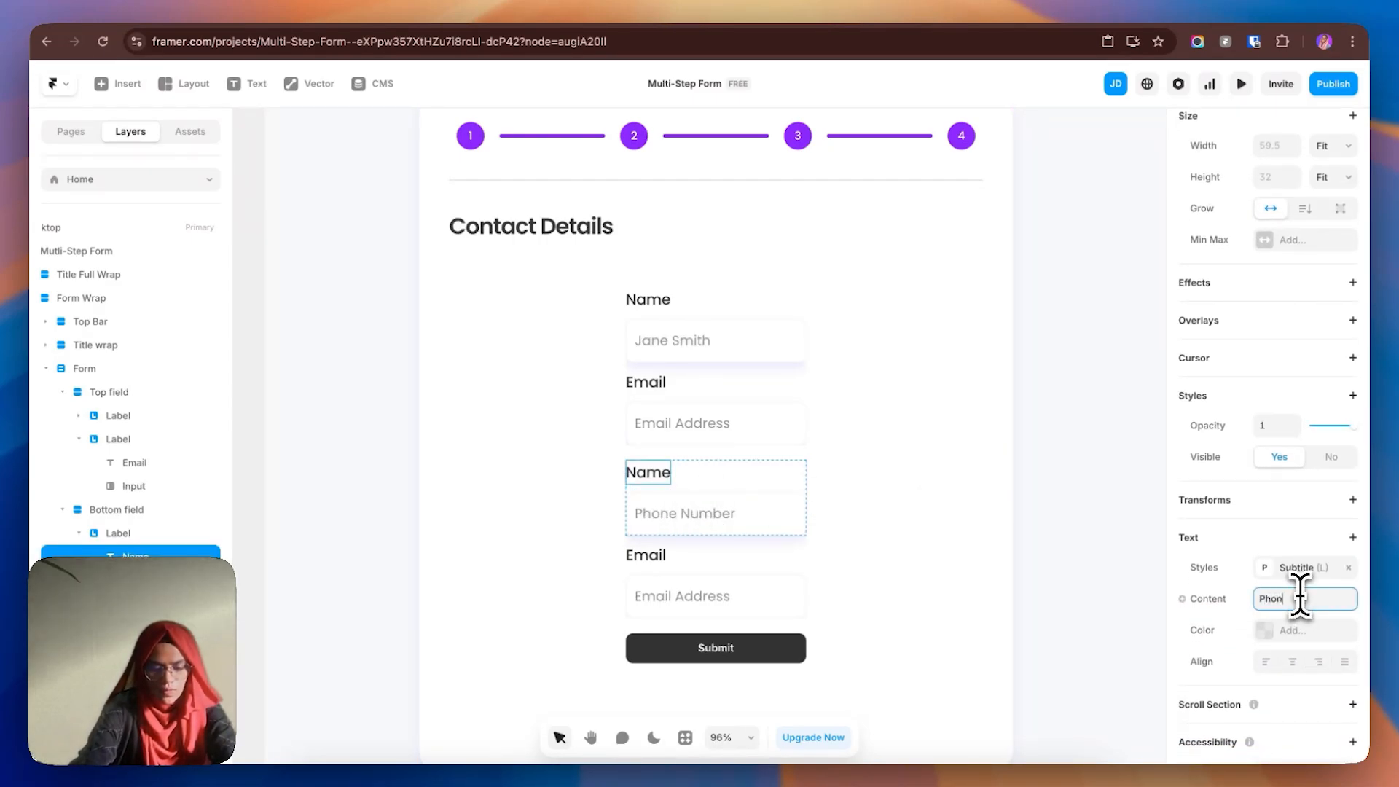
text(Phone Number)
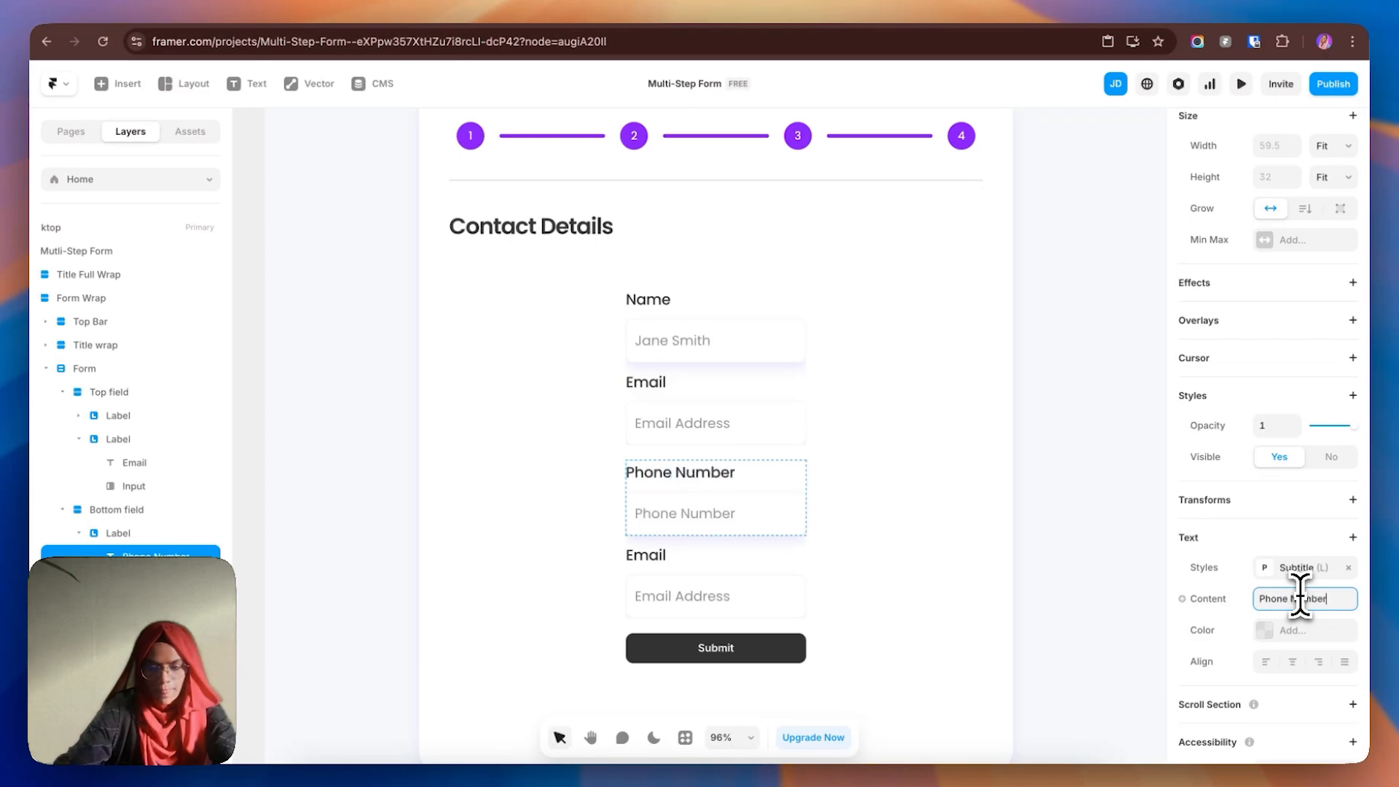
click(638, 566)
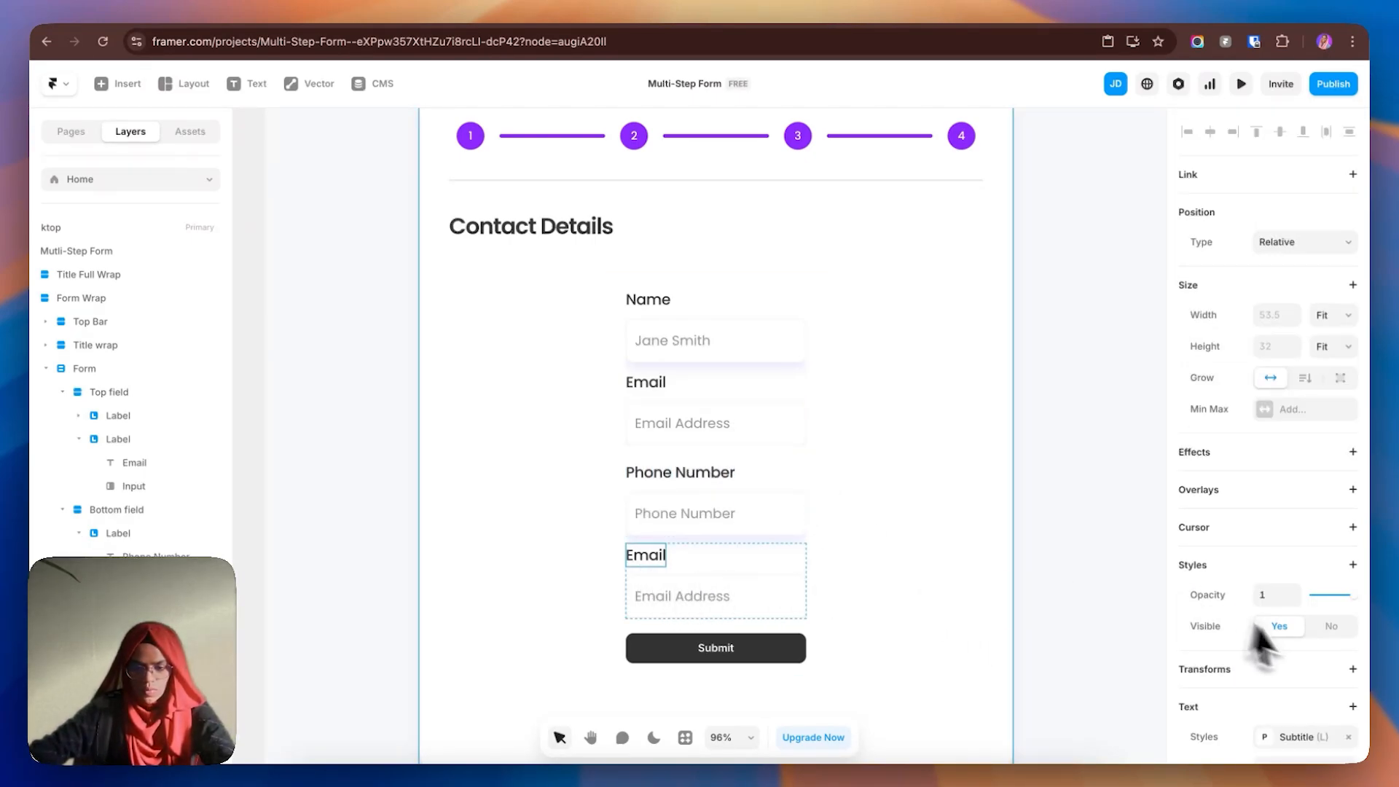
- Change the last field's label text to 'Company'
scroll(1282, 619, down, 1)
click(1305, 532)
text(Company)
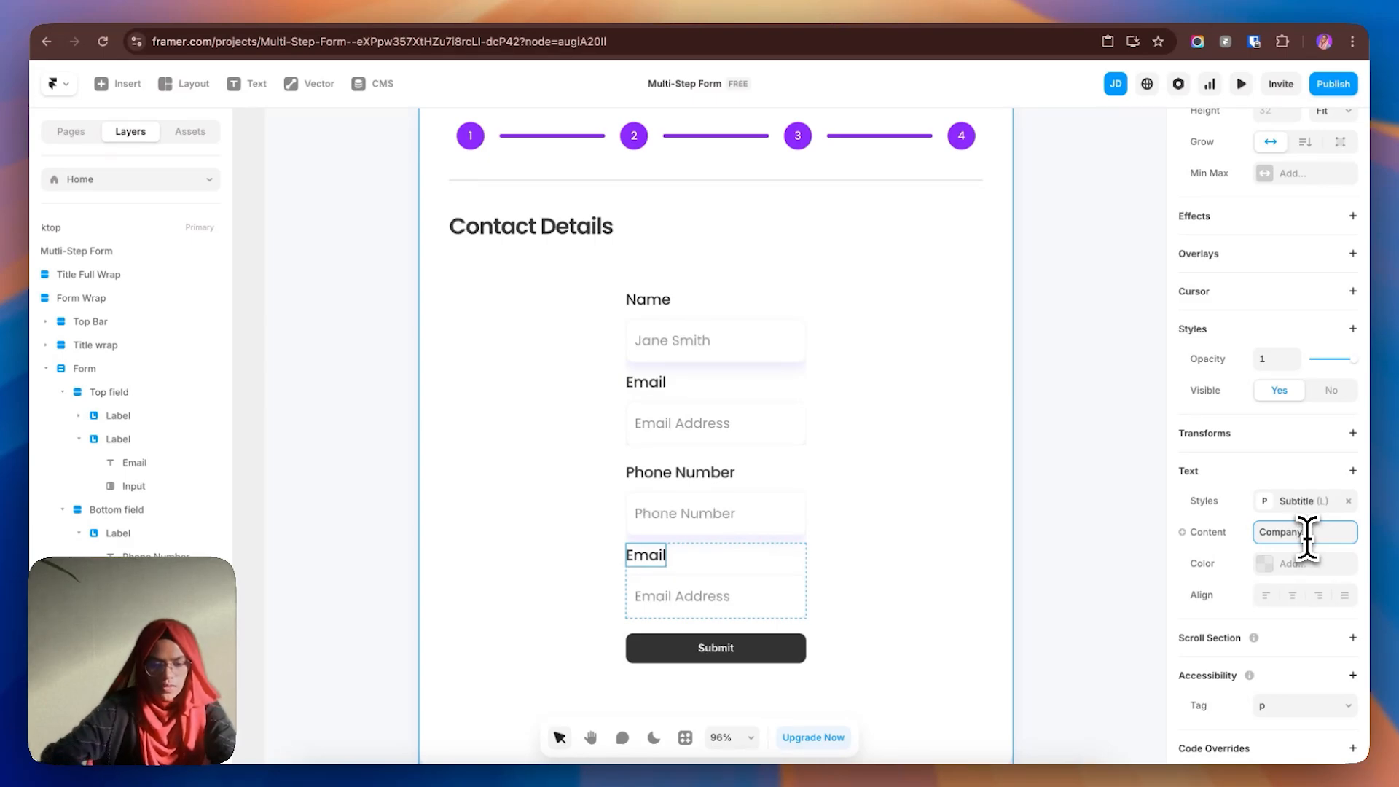
- Make the last input Text type named Company, placeholder 'Company name'; make Phone not required
click(710, 599)
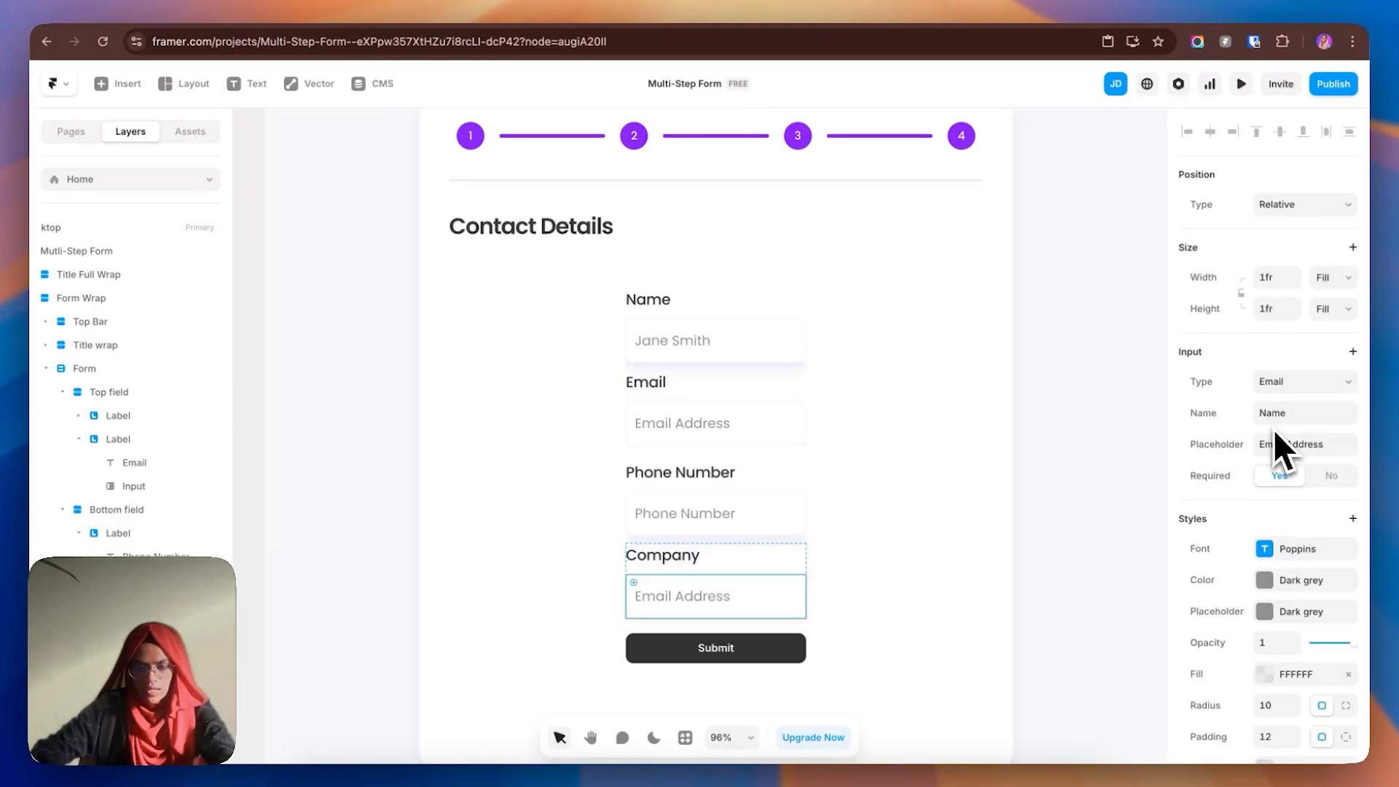
click(1294, 386)
click(1290, 349)
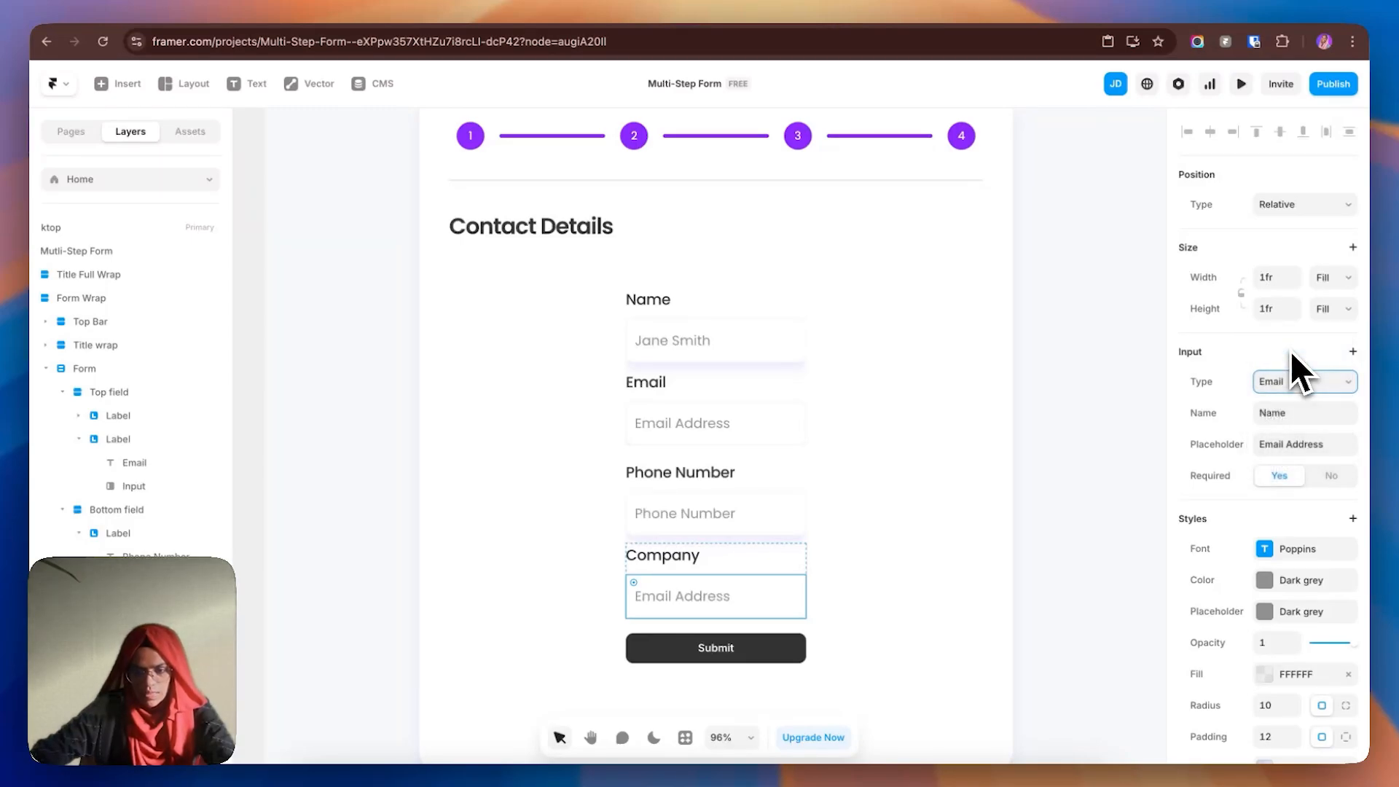
click(1298, 412)
text(Company)
click(1345, 445)
text(Company n)
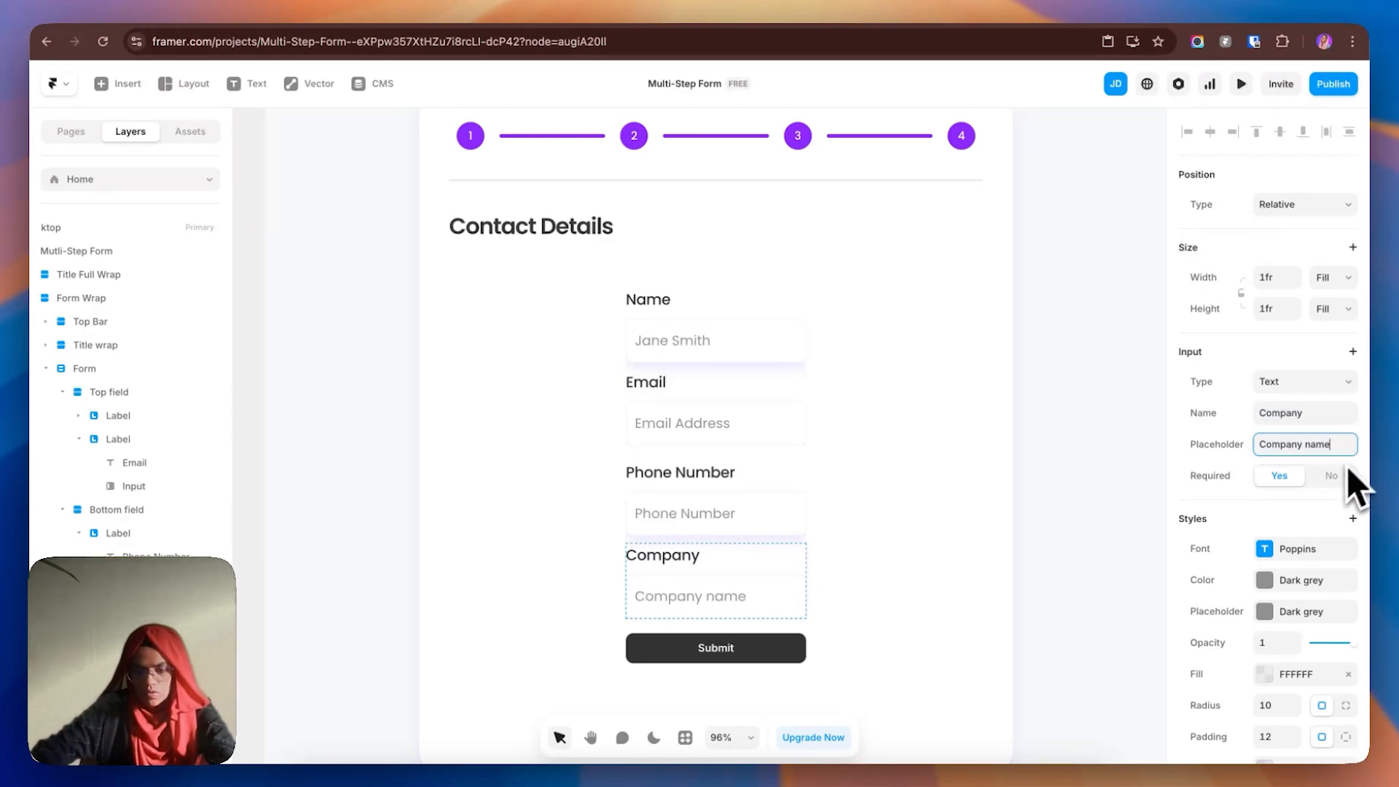
click(726, 522)
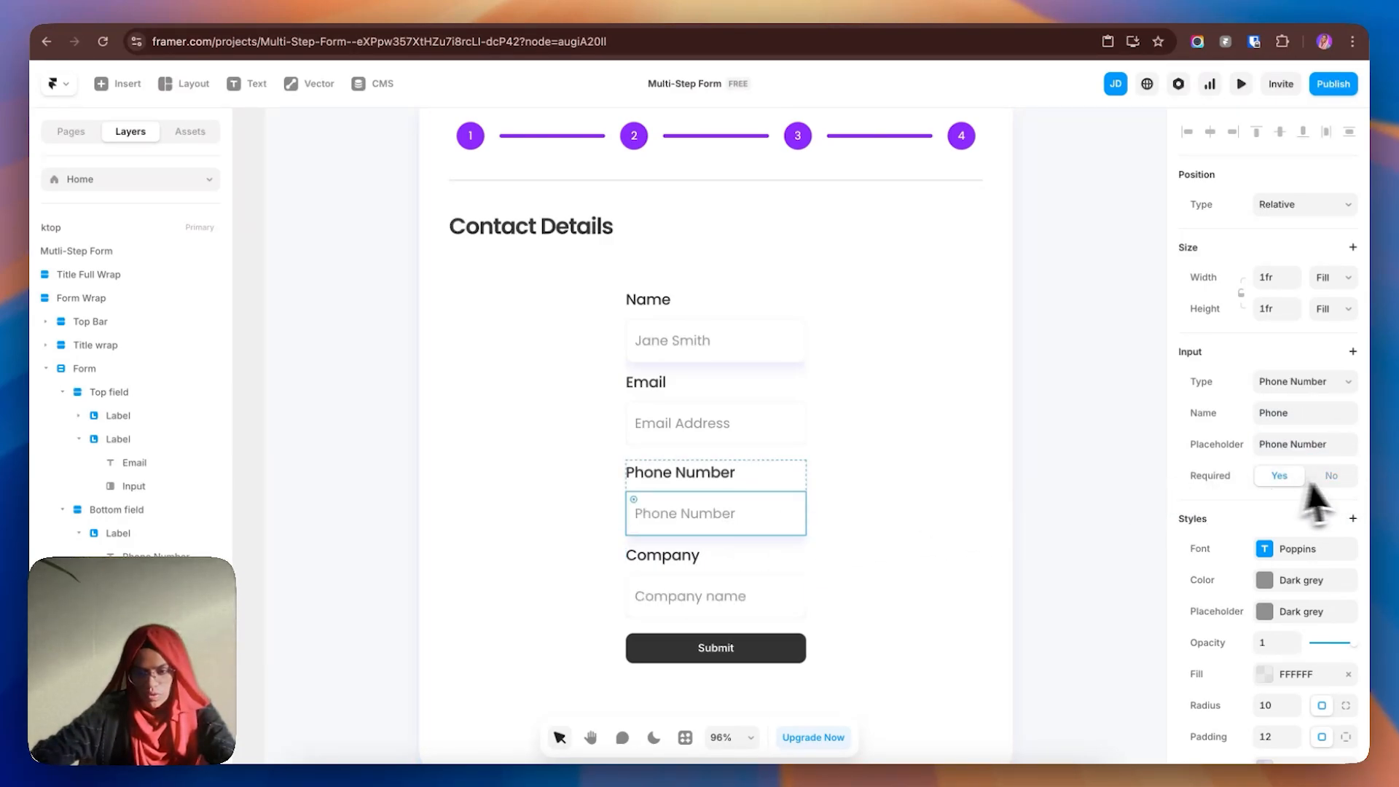
click(1332, 476)
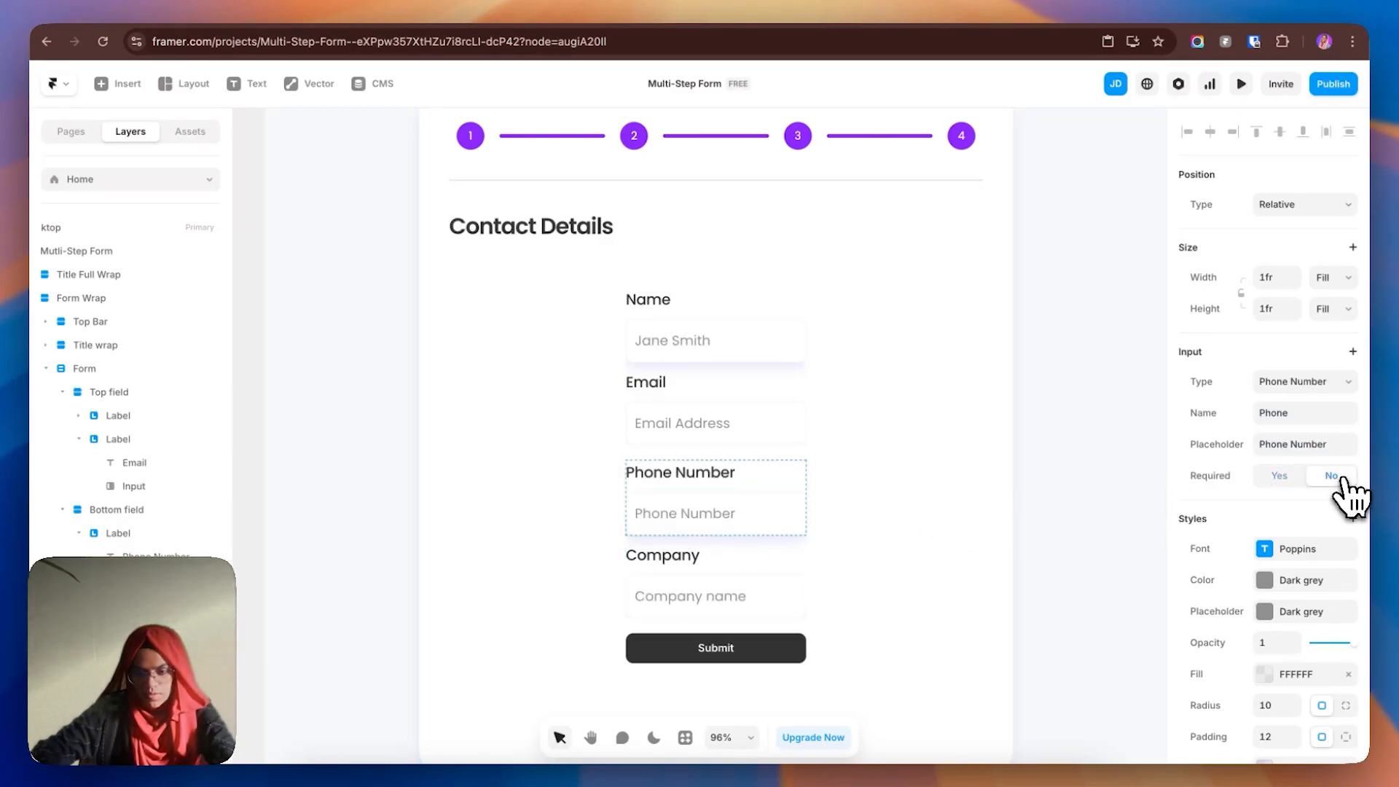
- Set the Form container's width to Fill
click(911, 502)
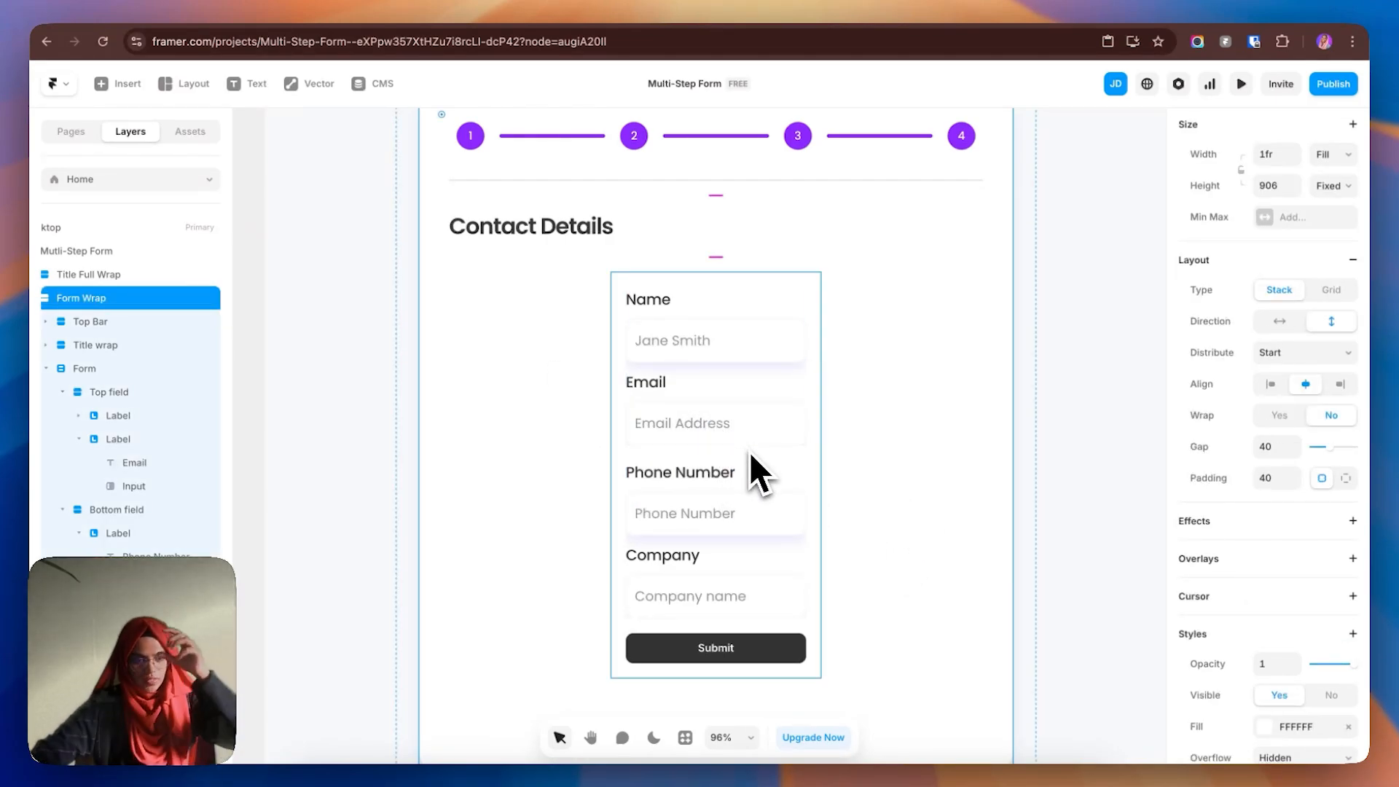
click(283, 394)
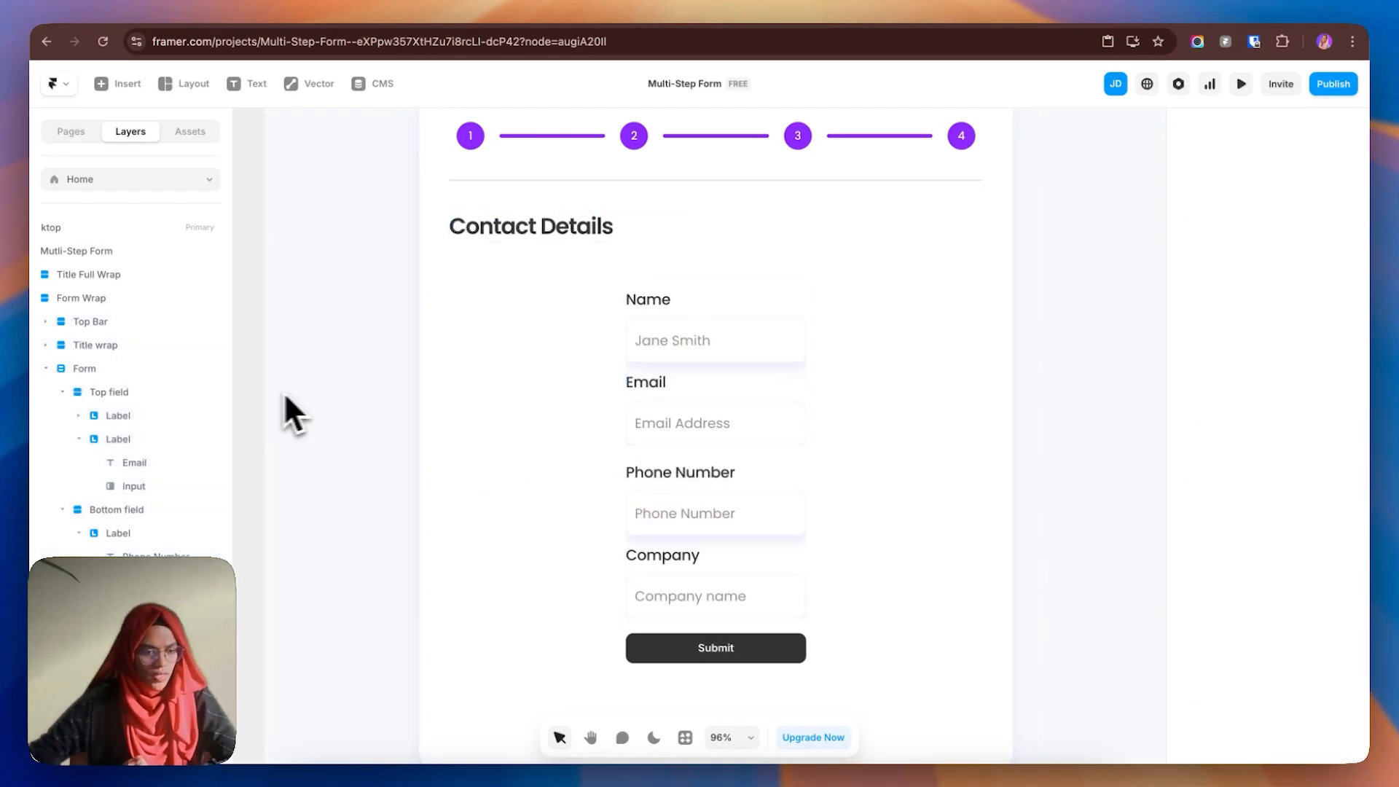
click(109, 370)
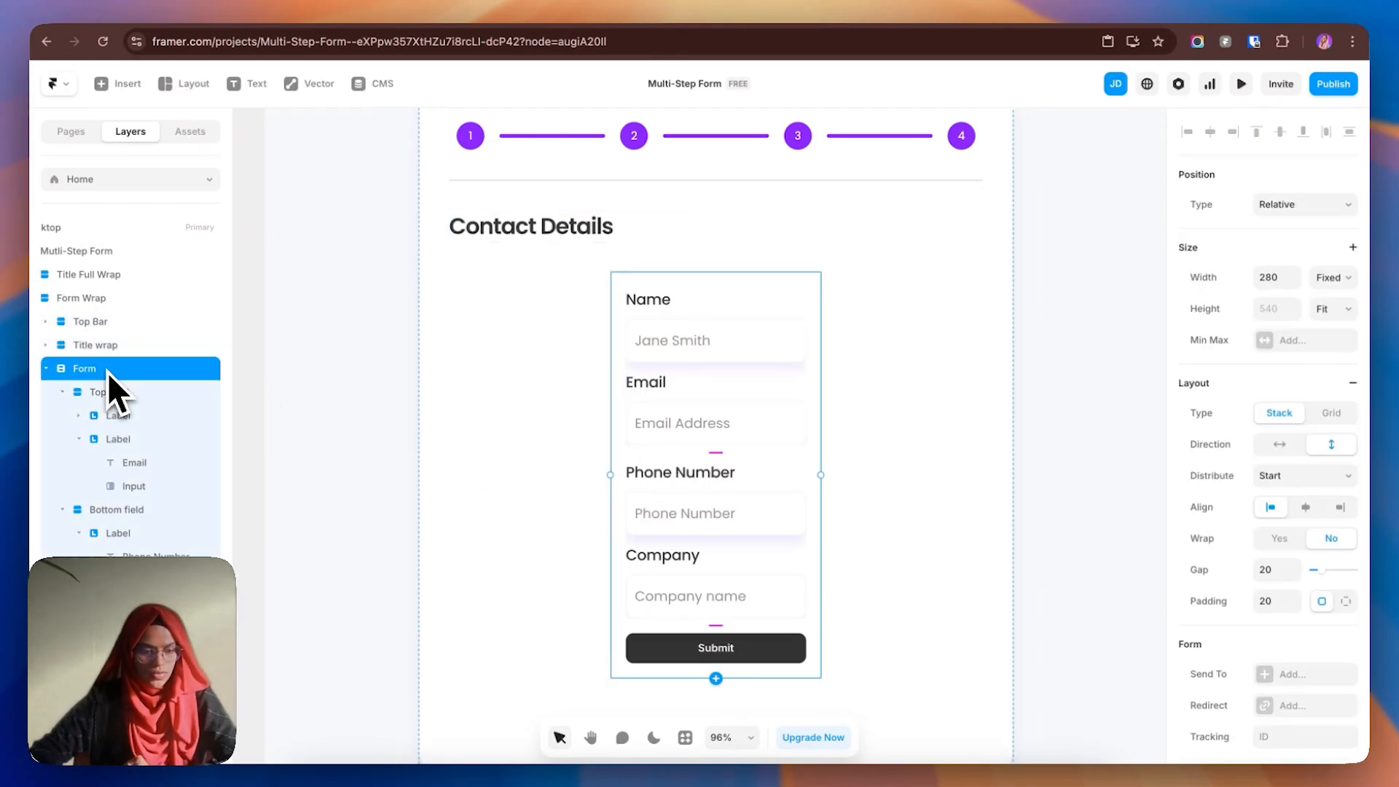
click(1326, 280)
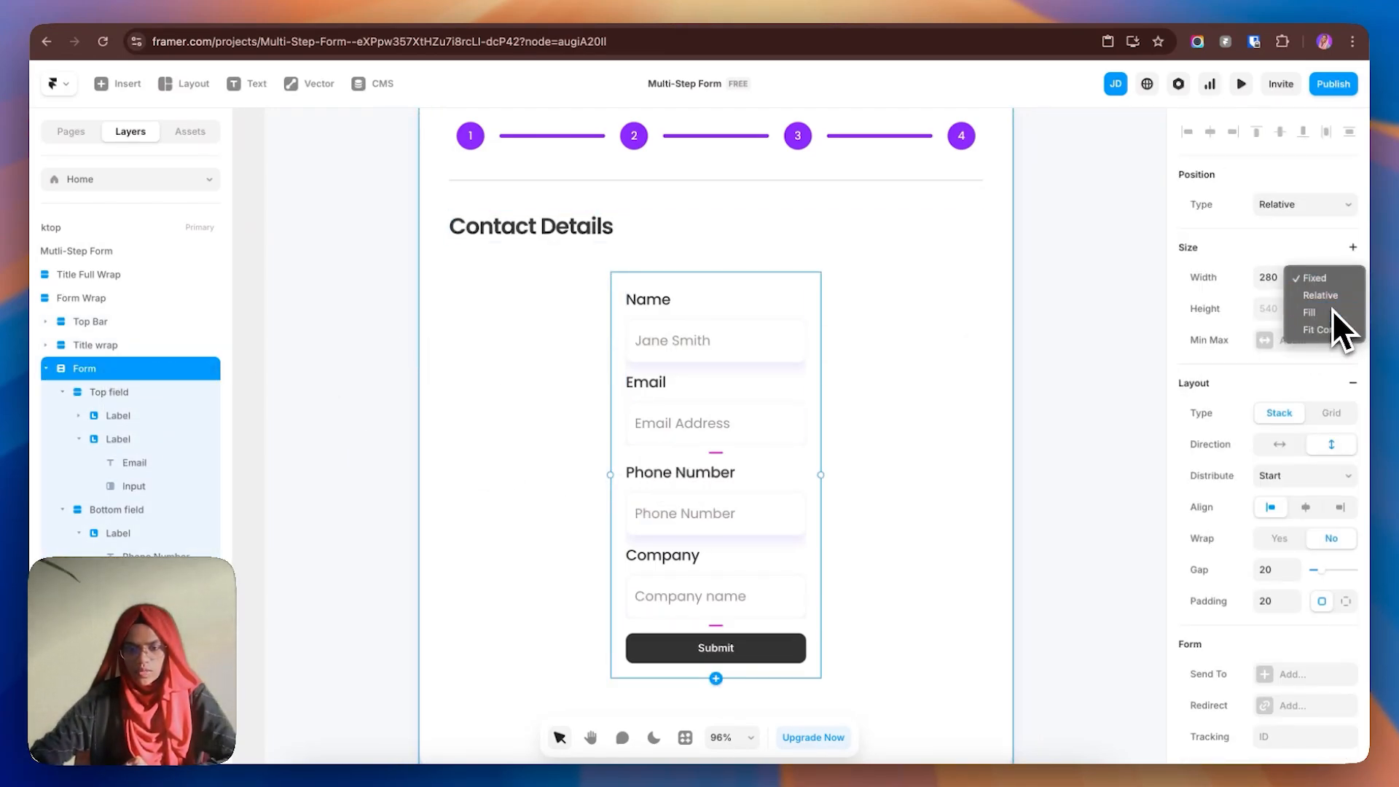
click(1333, 311)
- Set Top field and Bottom field layouts to horizontal so paired fields sit side by side
click(64, 393)
click(65, 416)
click(131, 394)
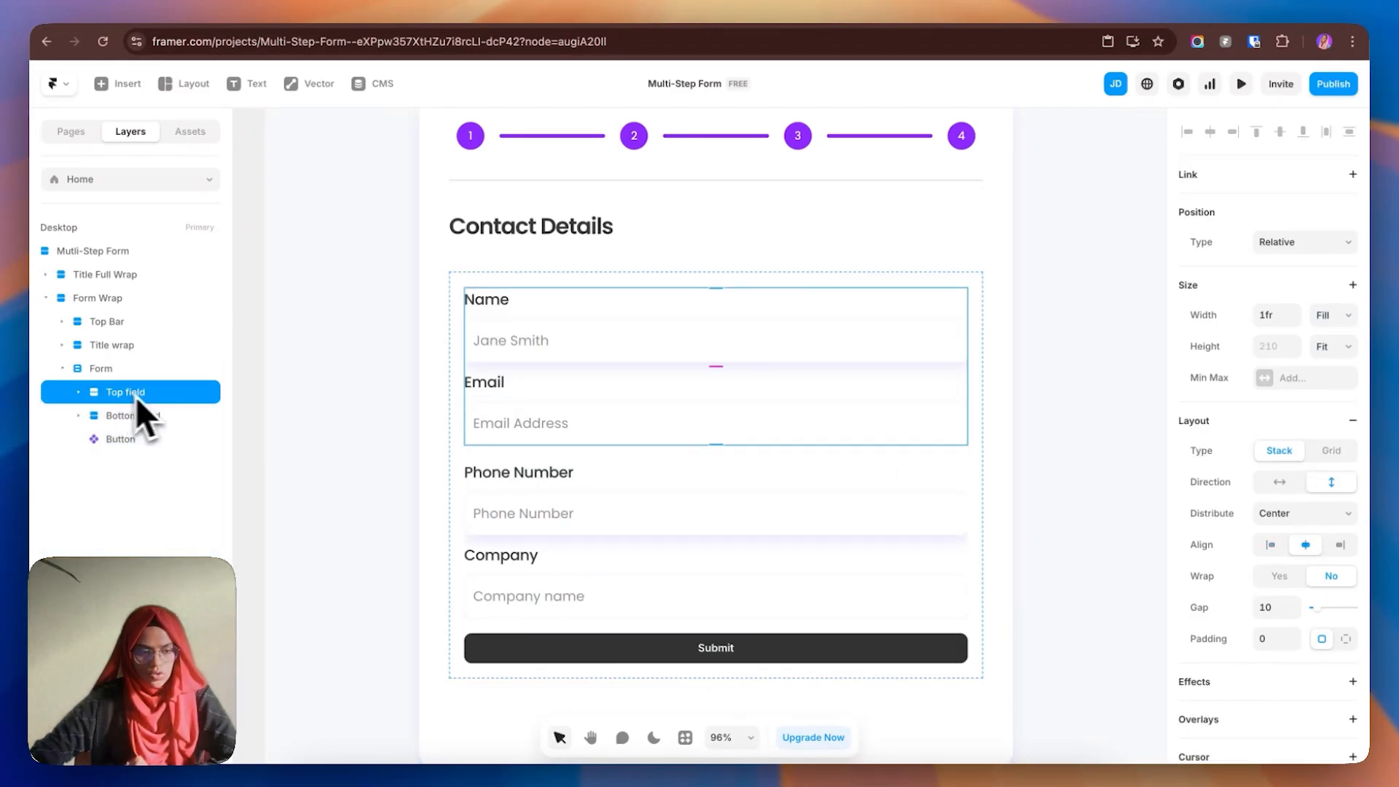
click(1280, 482)
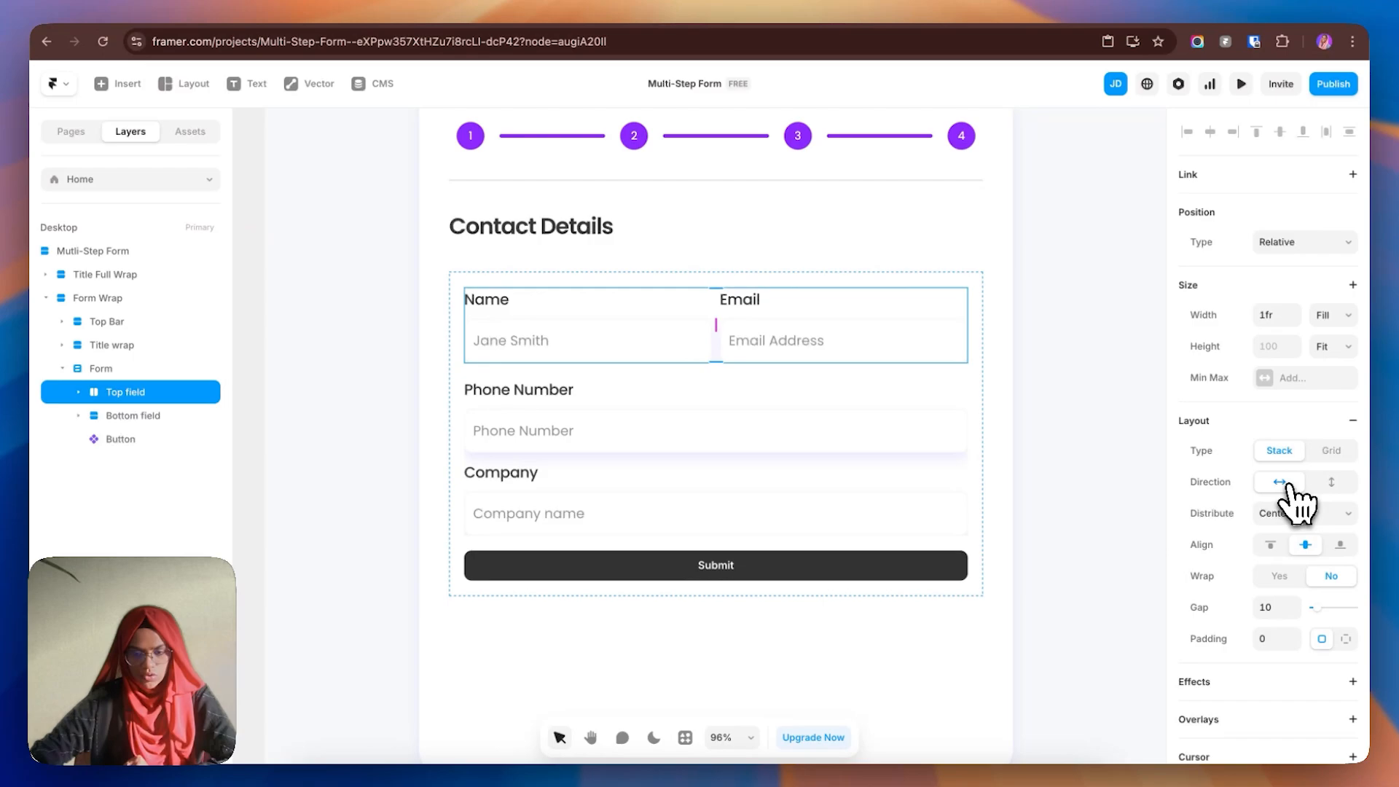
click(153, 417)
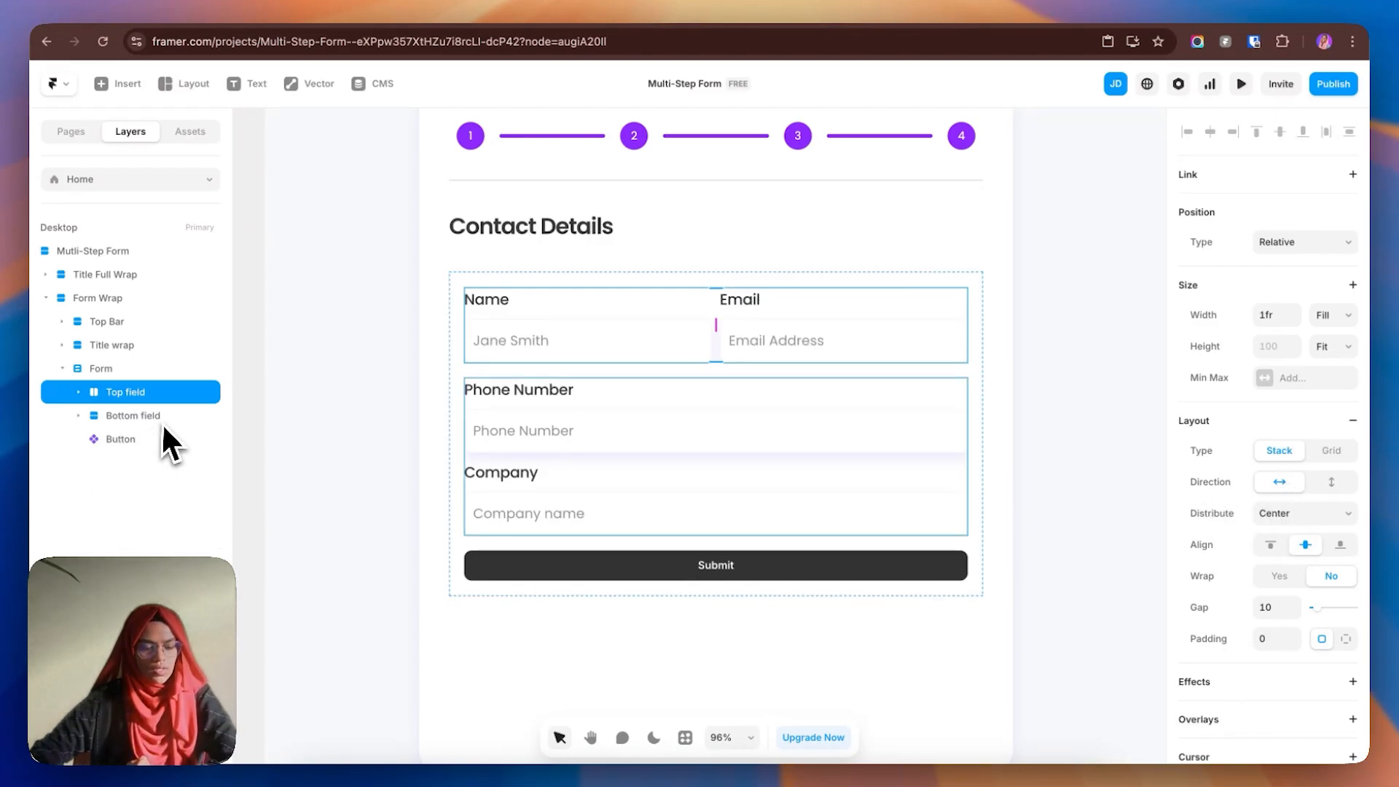
click(1280, 481)
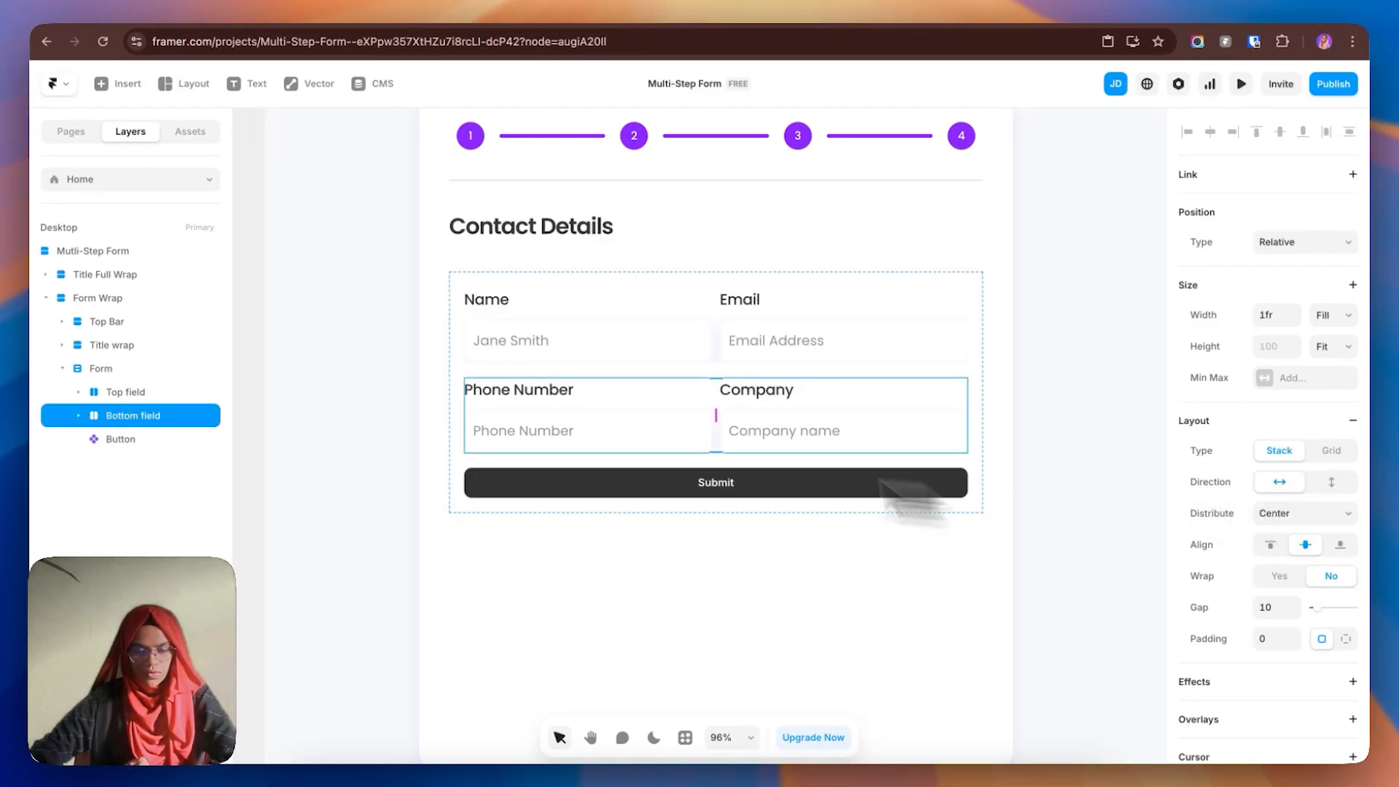
click(1043, 489)
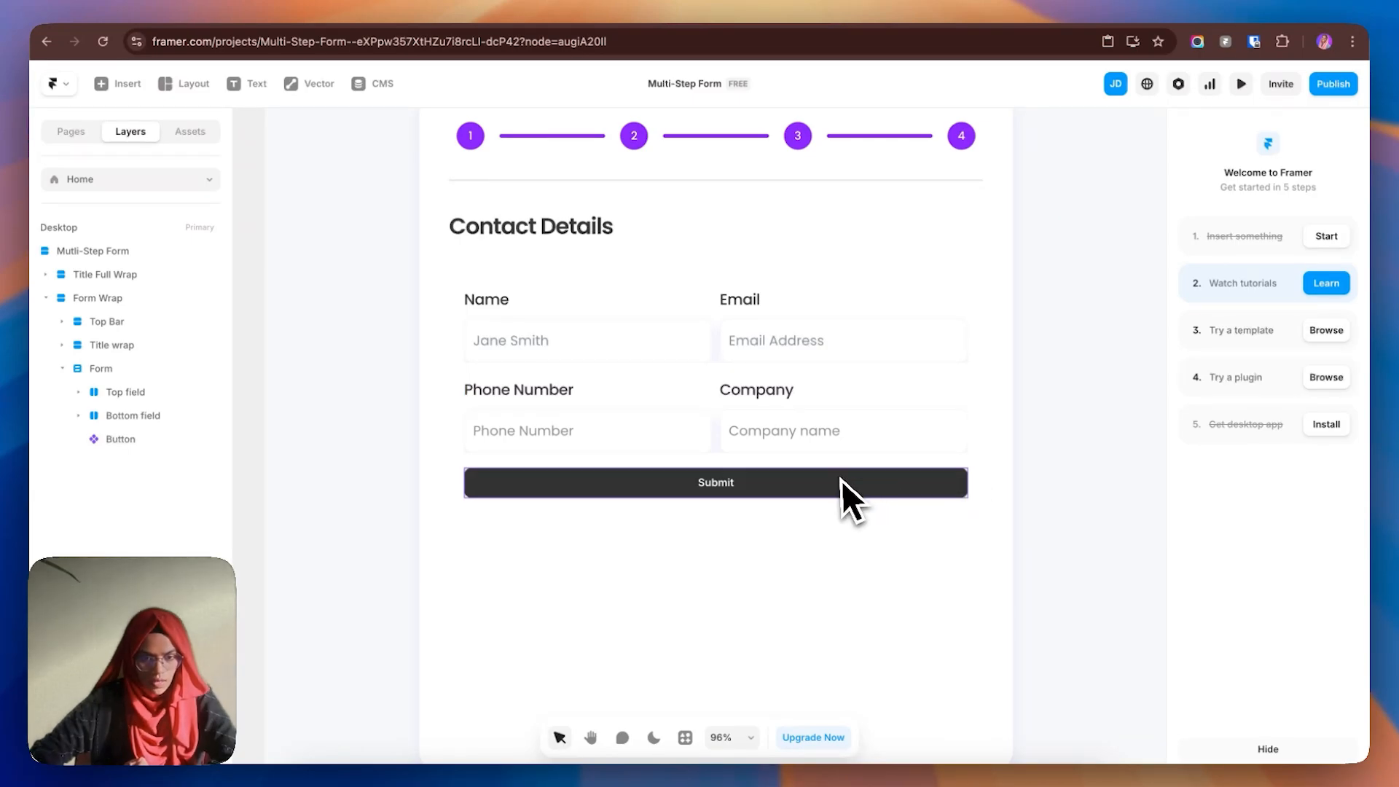
click(718, 335)
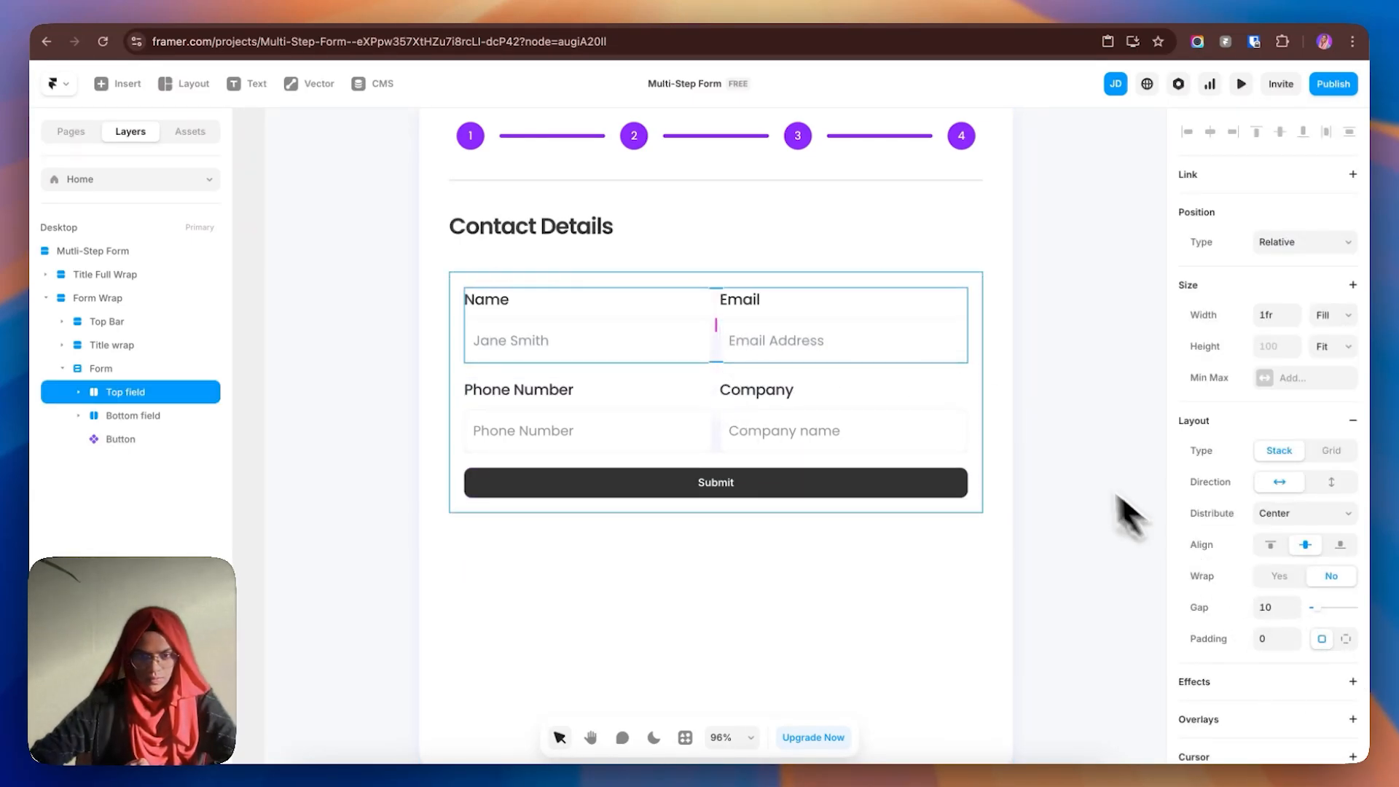
click(1046, 455)
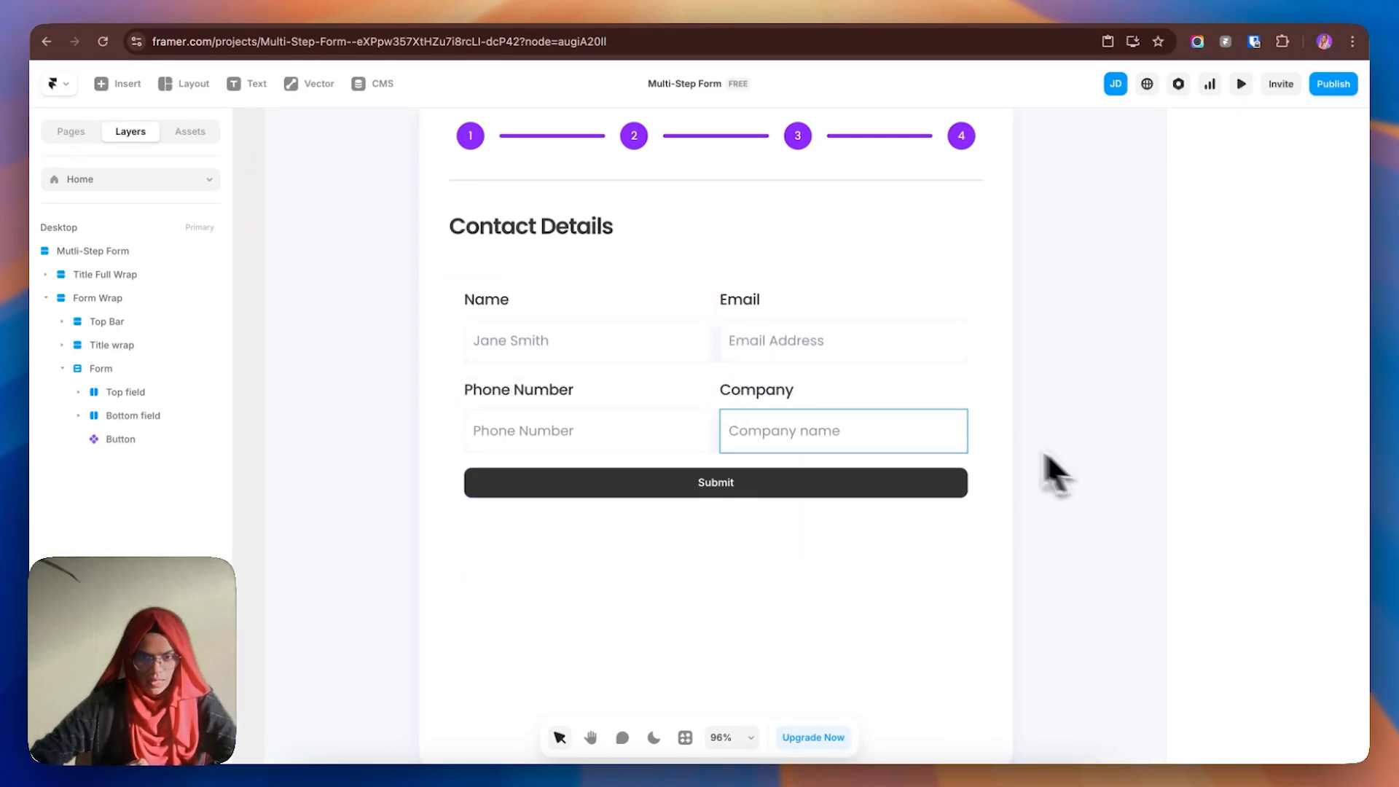
click(716, 315)
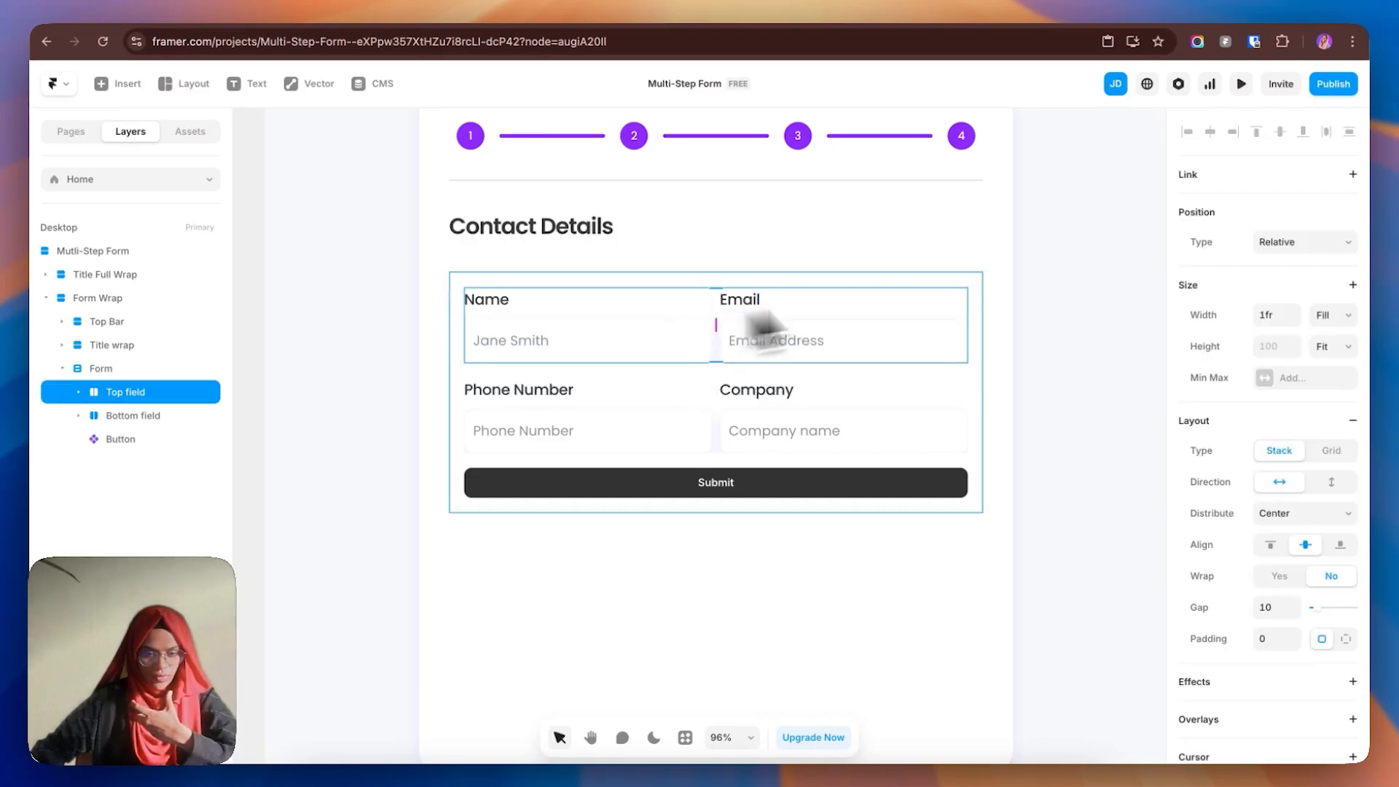
- Set overflow to Visible on both the Top field and Bottom field rows
scroll(1287, 641, down, 6)
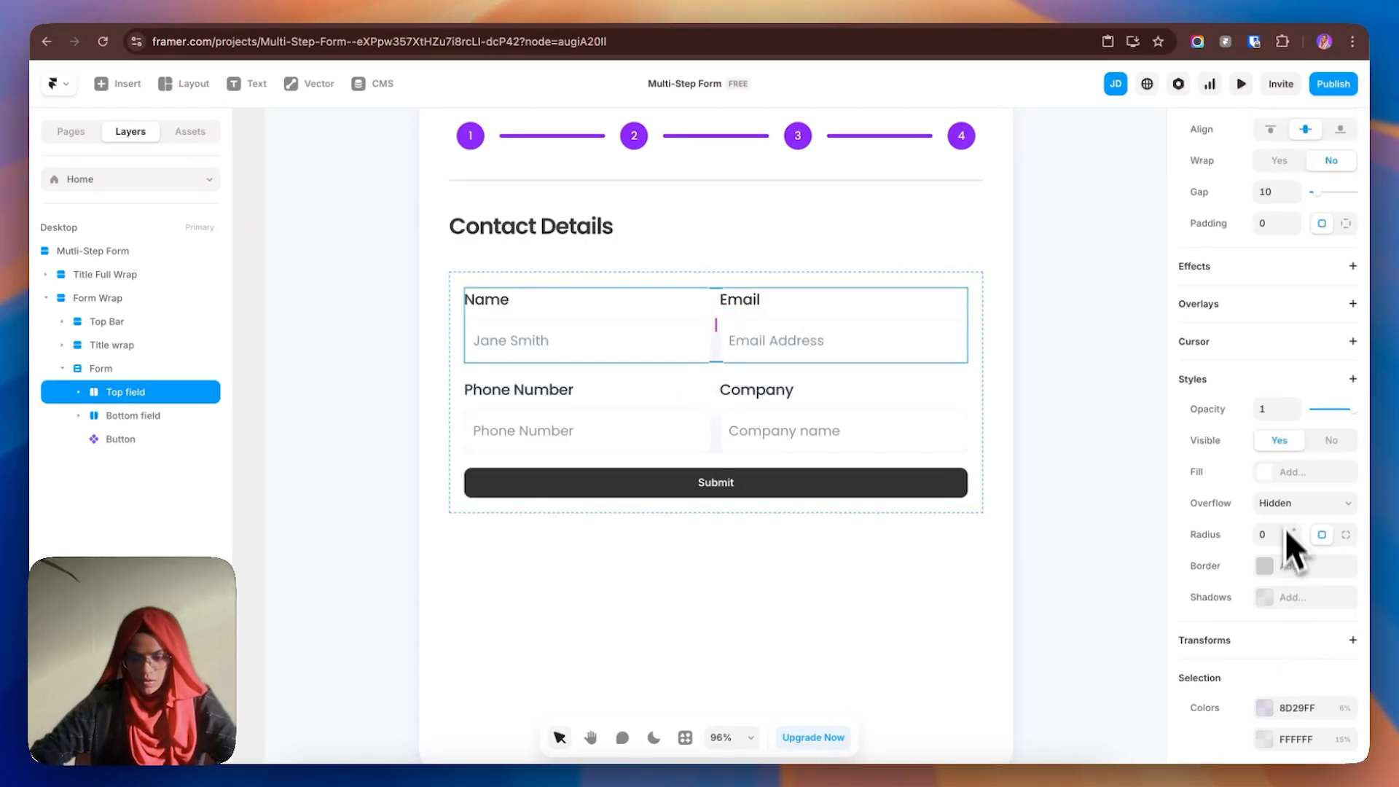
click(1285, 510)
click(1287, 520)
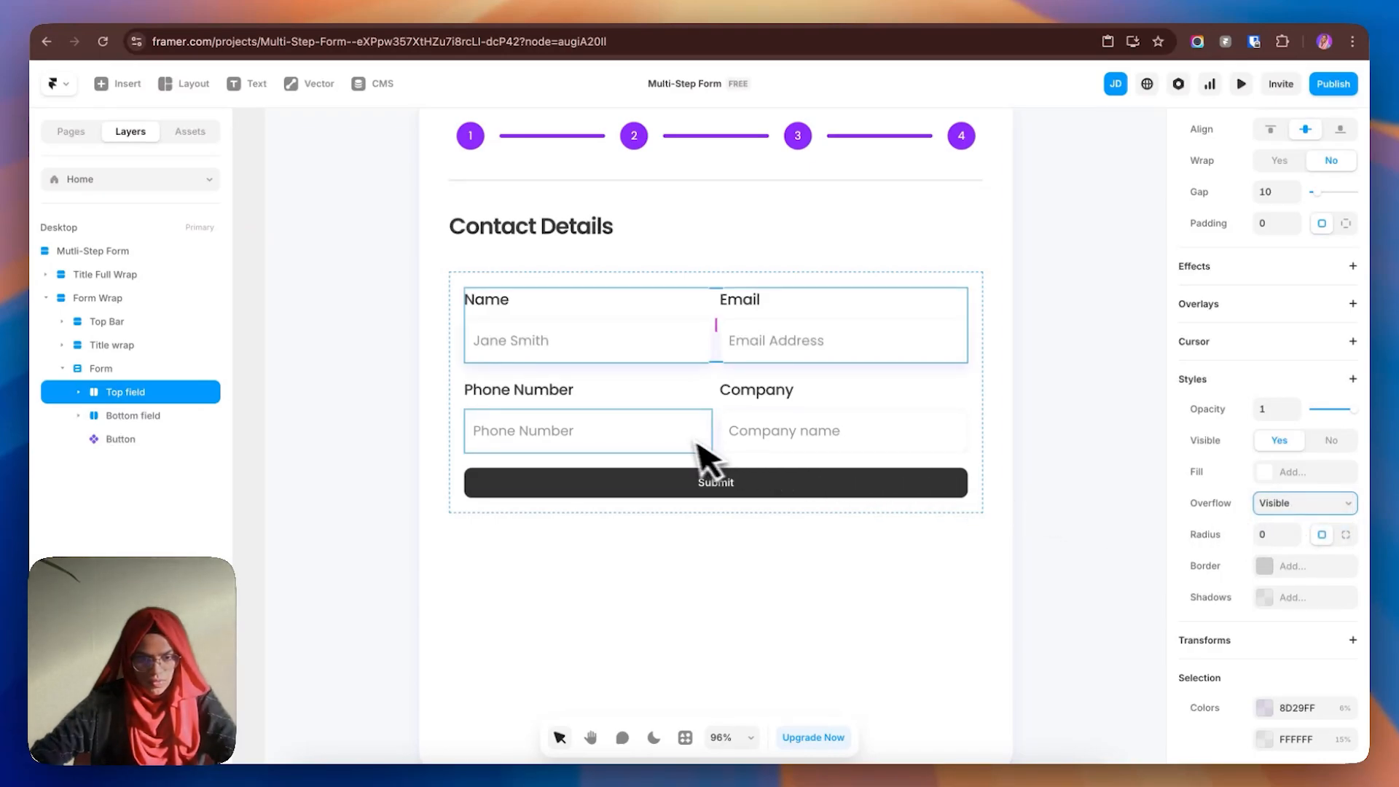
click(718, 436)
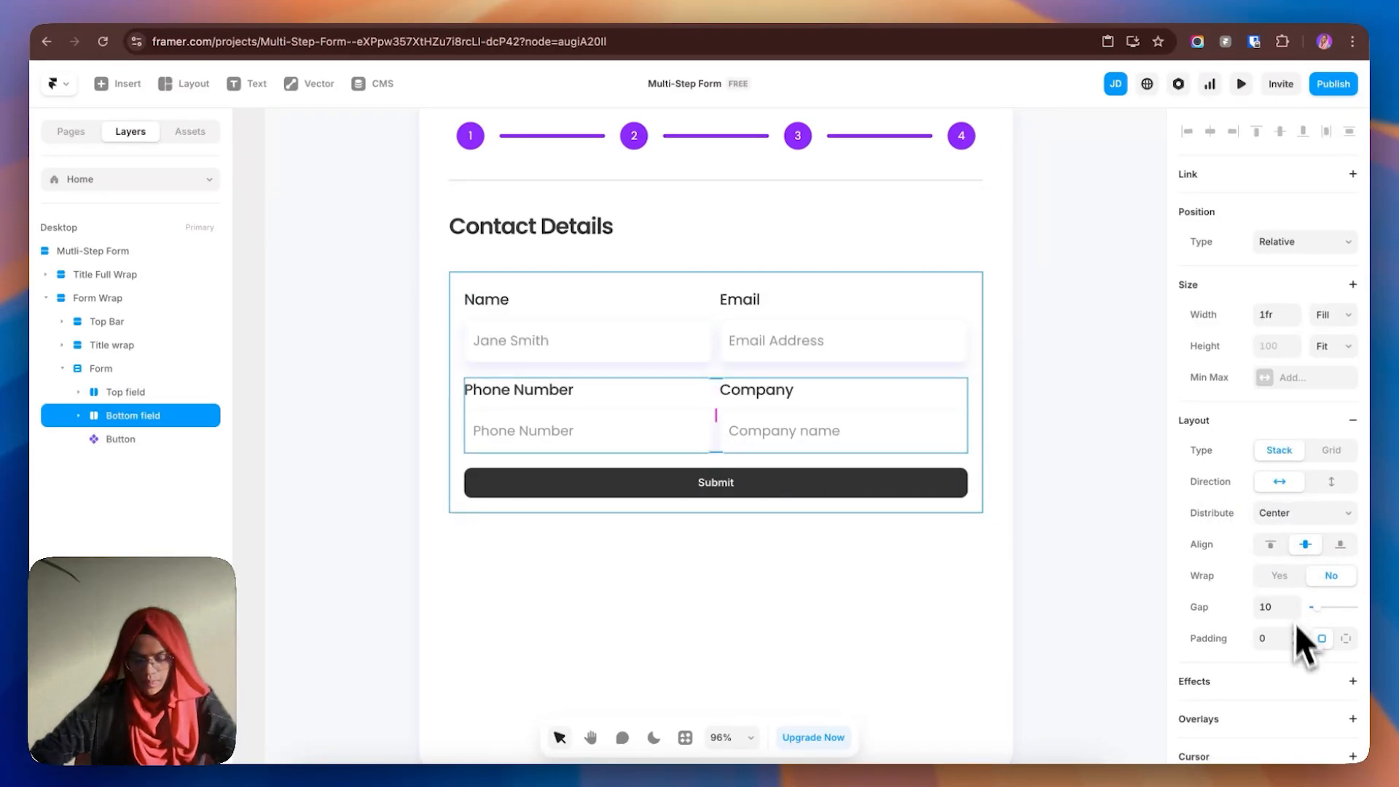
scroll(1293, 619, down, 7)
click(1283, 393)
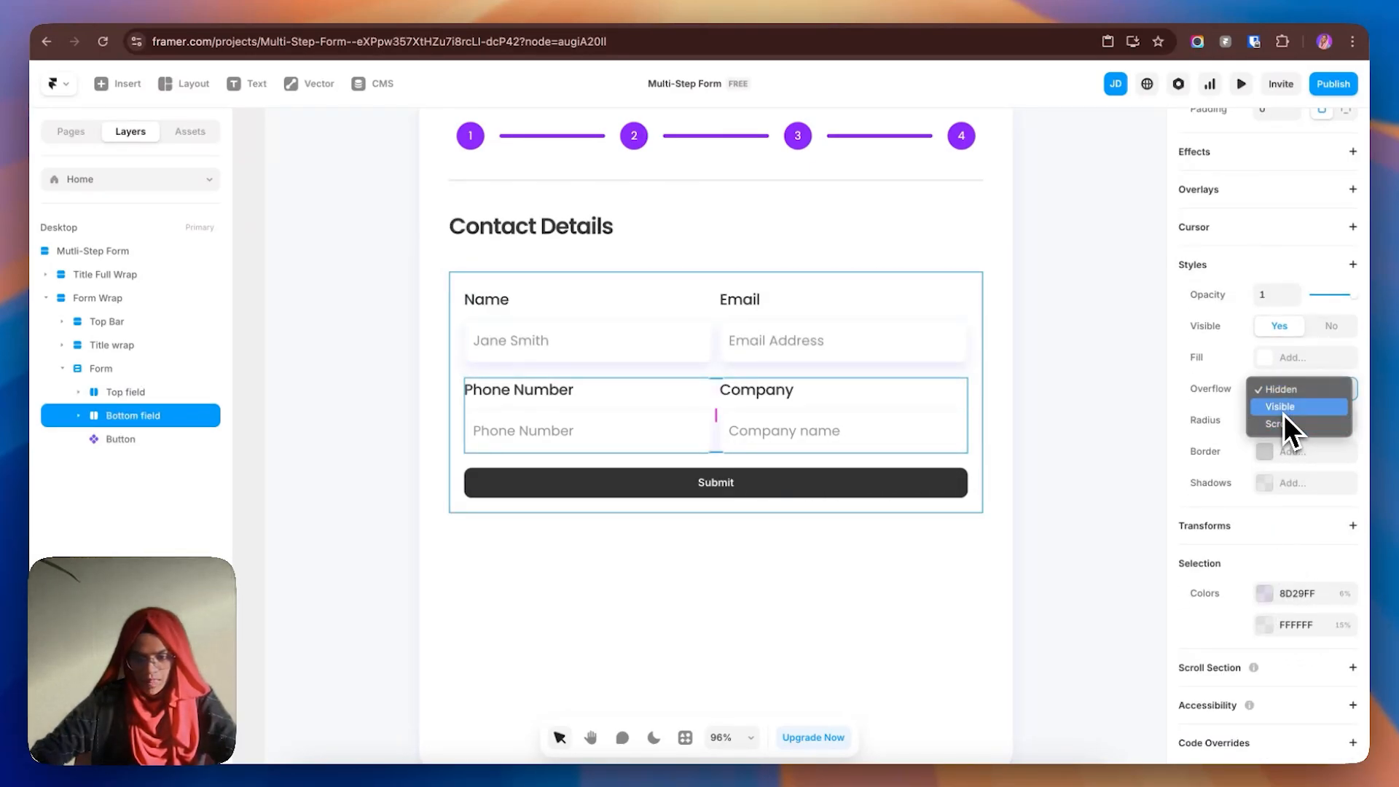
click(1284, 414)
click(1132, 500)
- Set the Form stack's row gap to 40
click(722, 468)
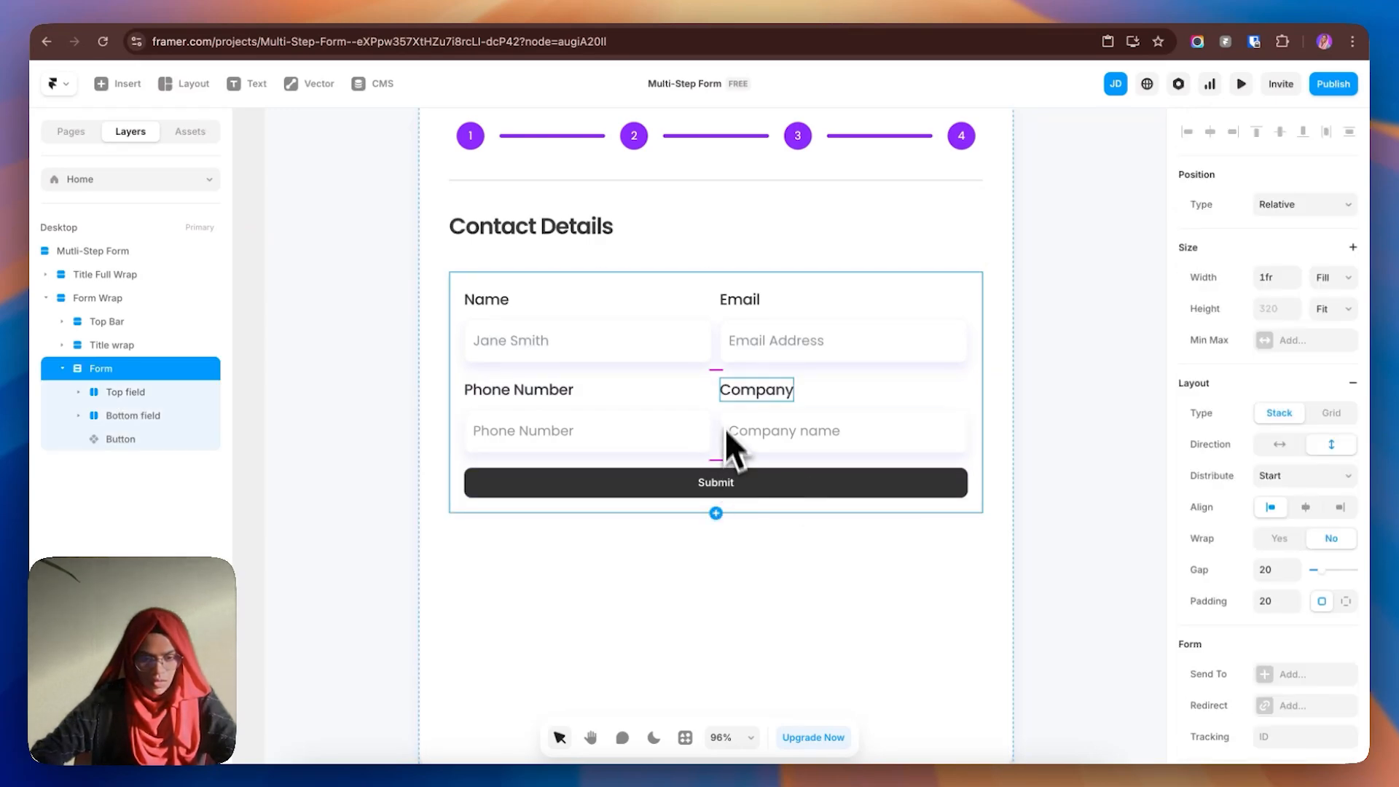
drag(719, 371, 721, 384)
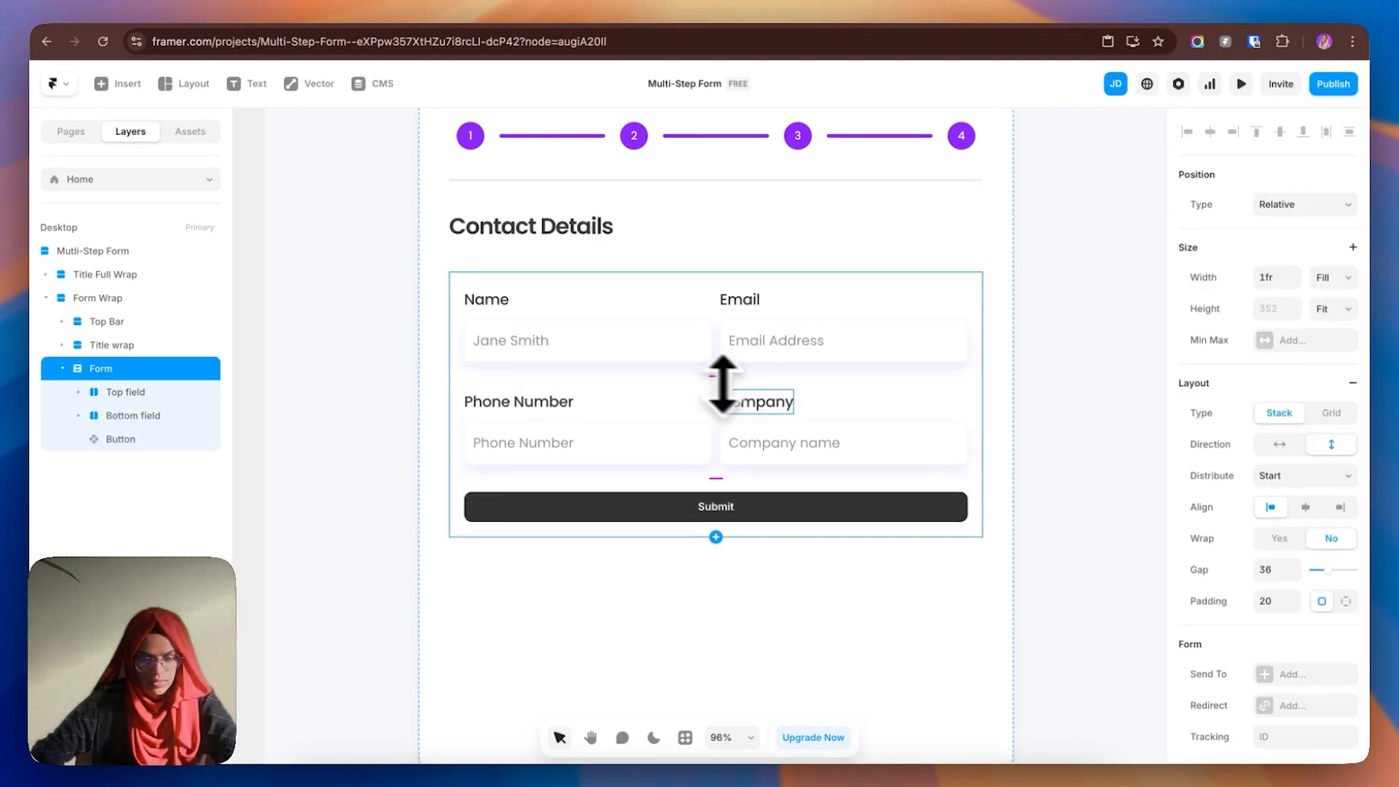
click(1276, 570)
text(5)
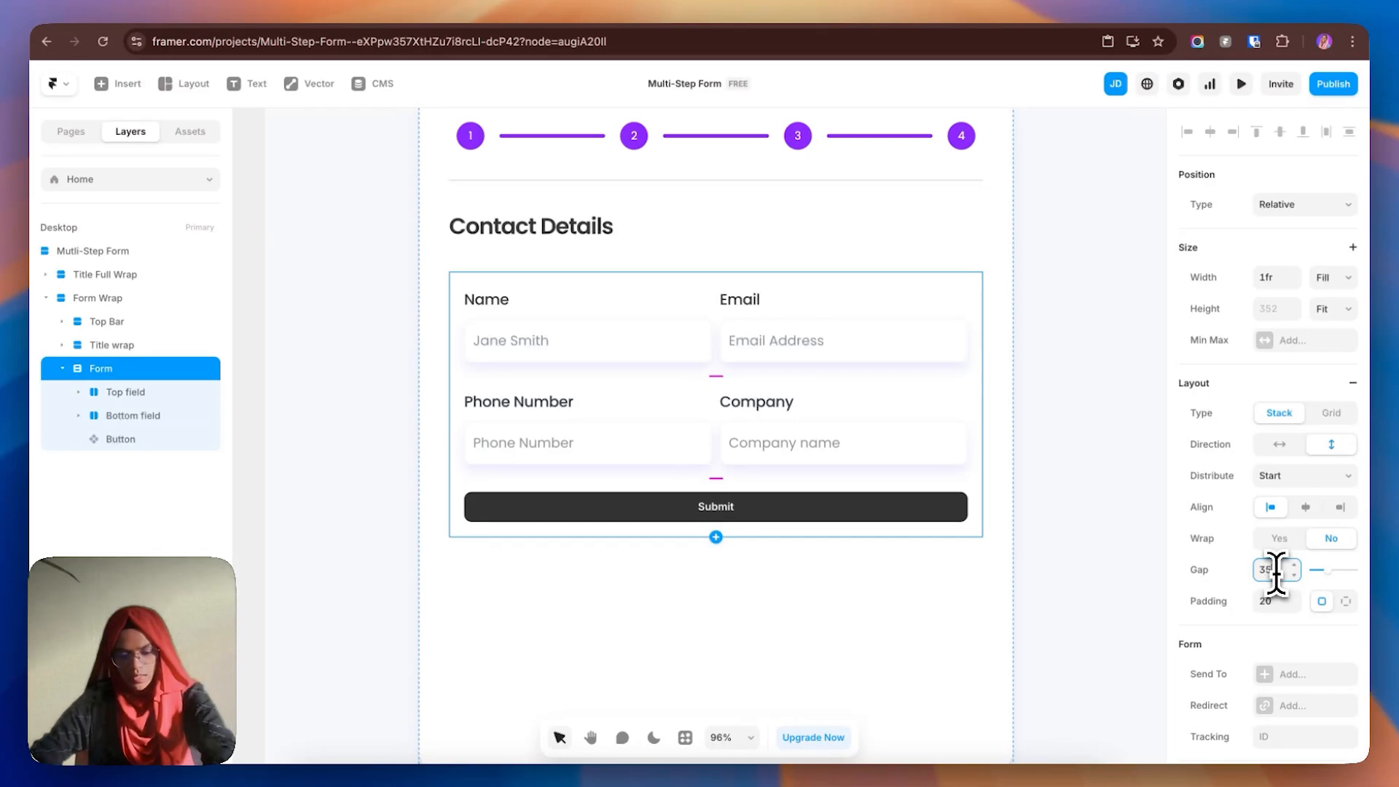
key(Return)
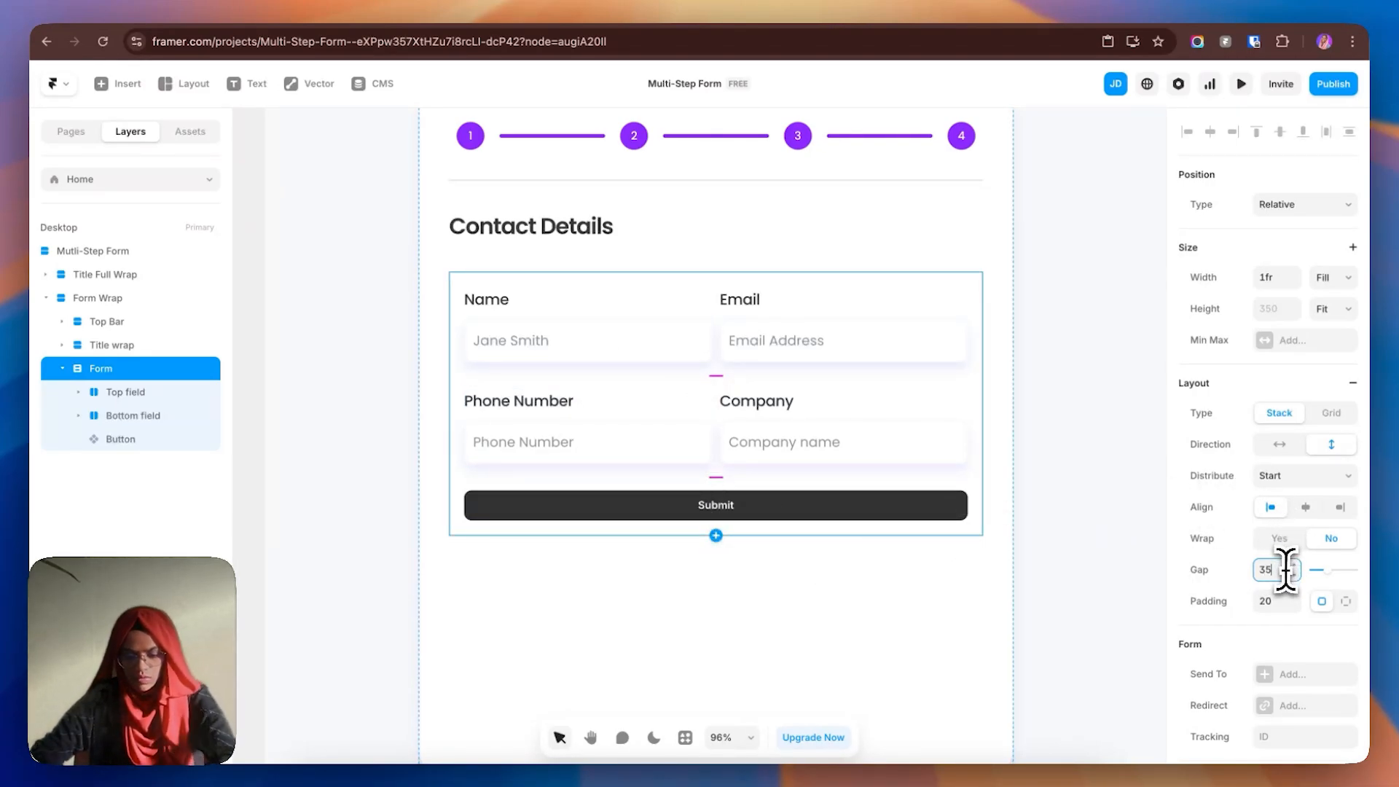
key(BackSpace)
key(BackSpace)
text(40)
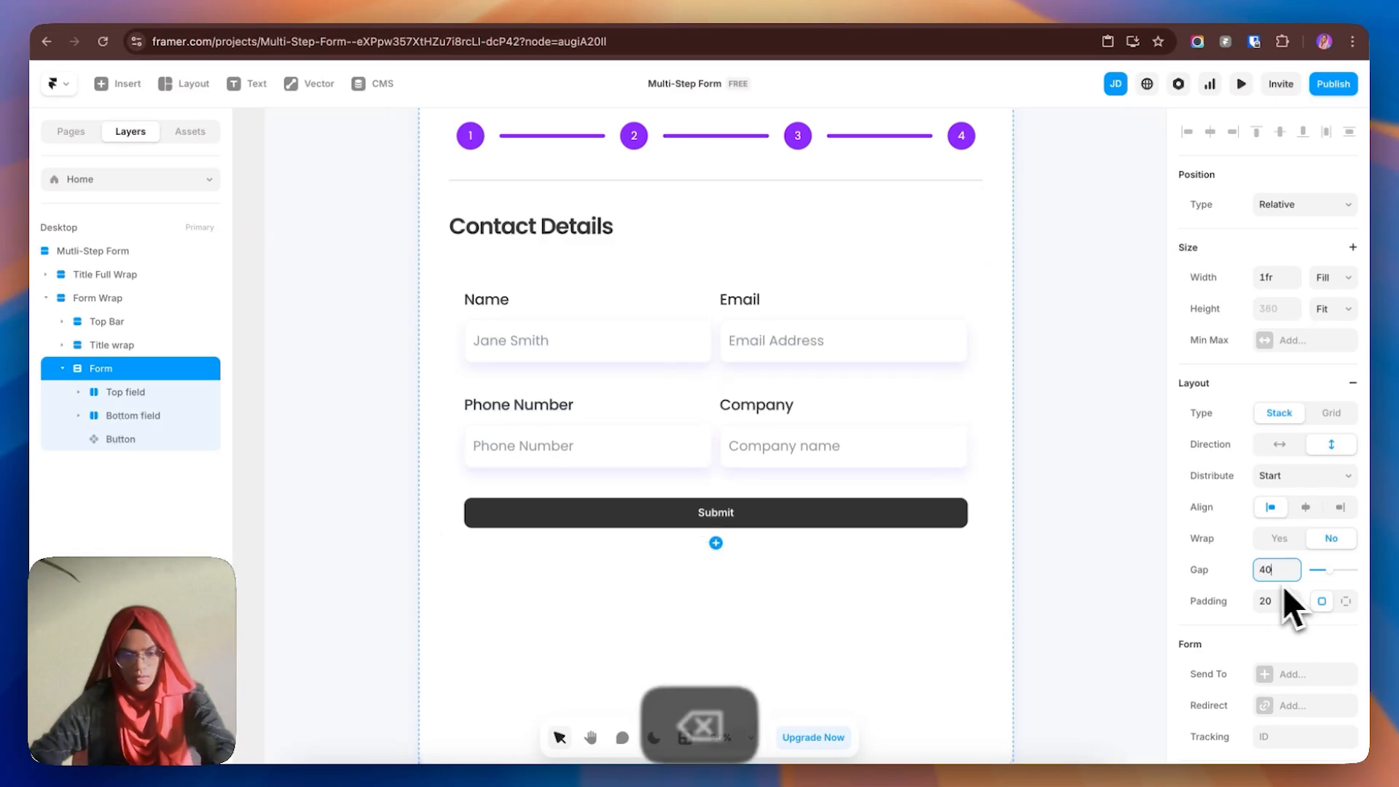
- Set a 25 gap between columns in both the Top field and Bottom field rows
click(720, 350)
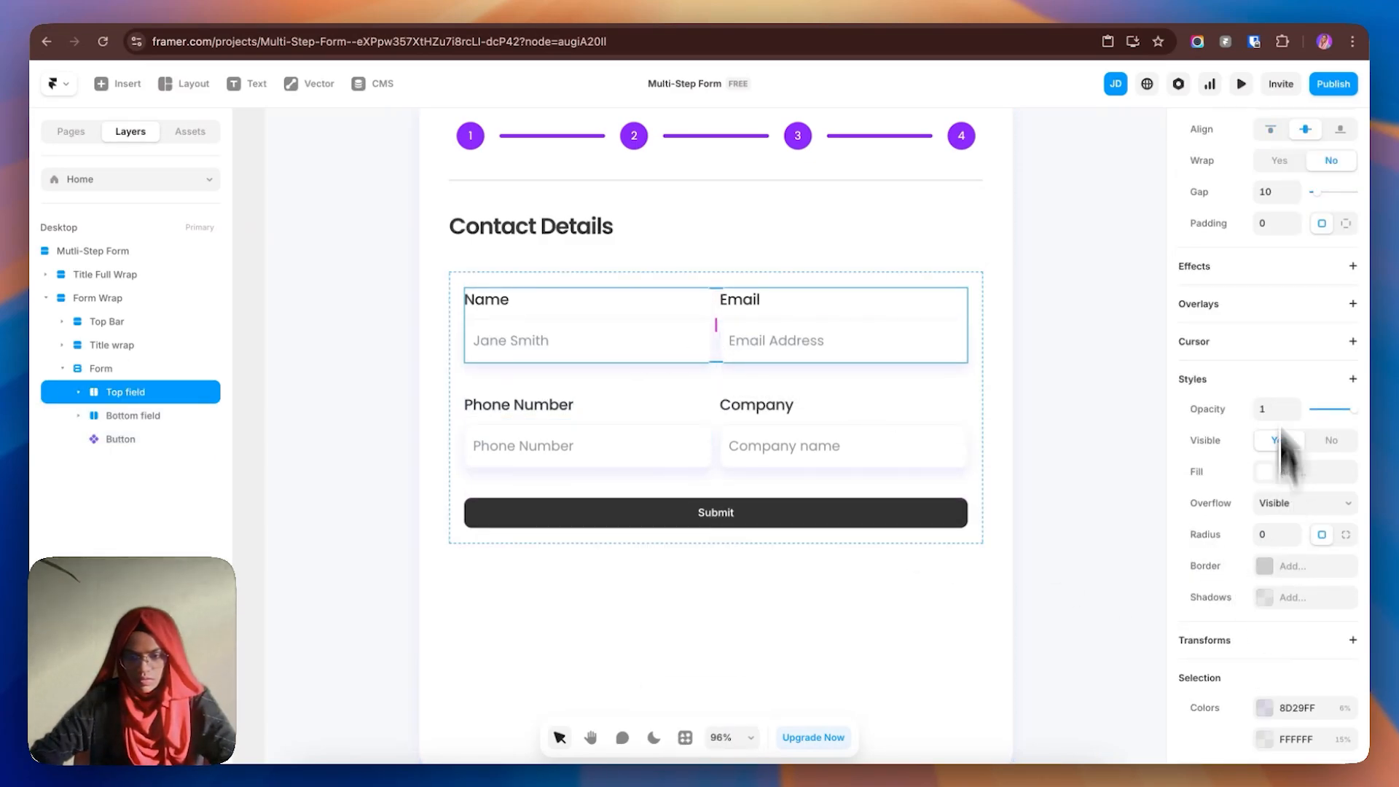
click(1281, 193)
text(25)
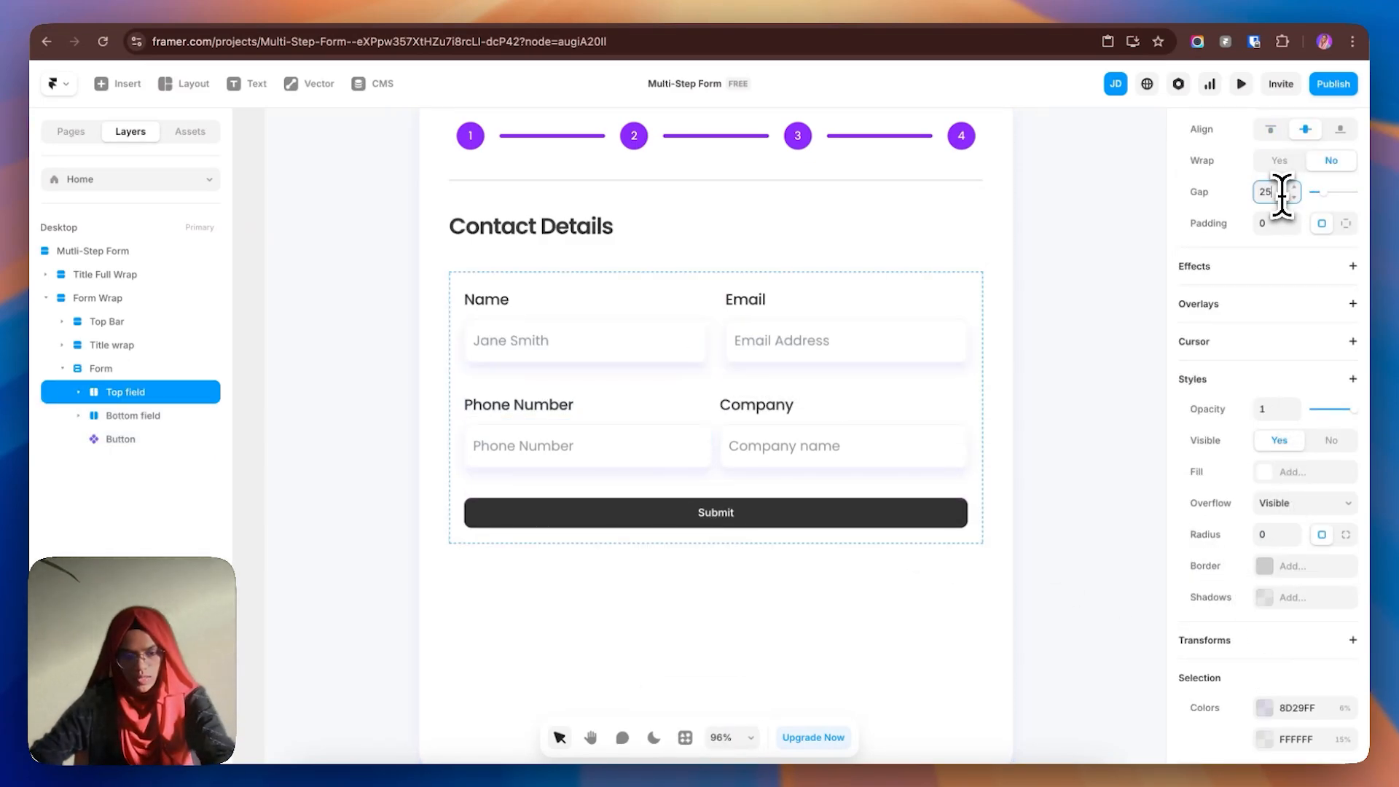
click(719, 426)
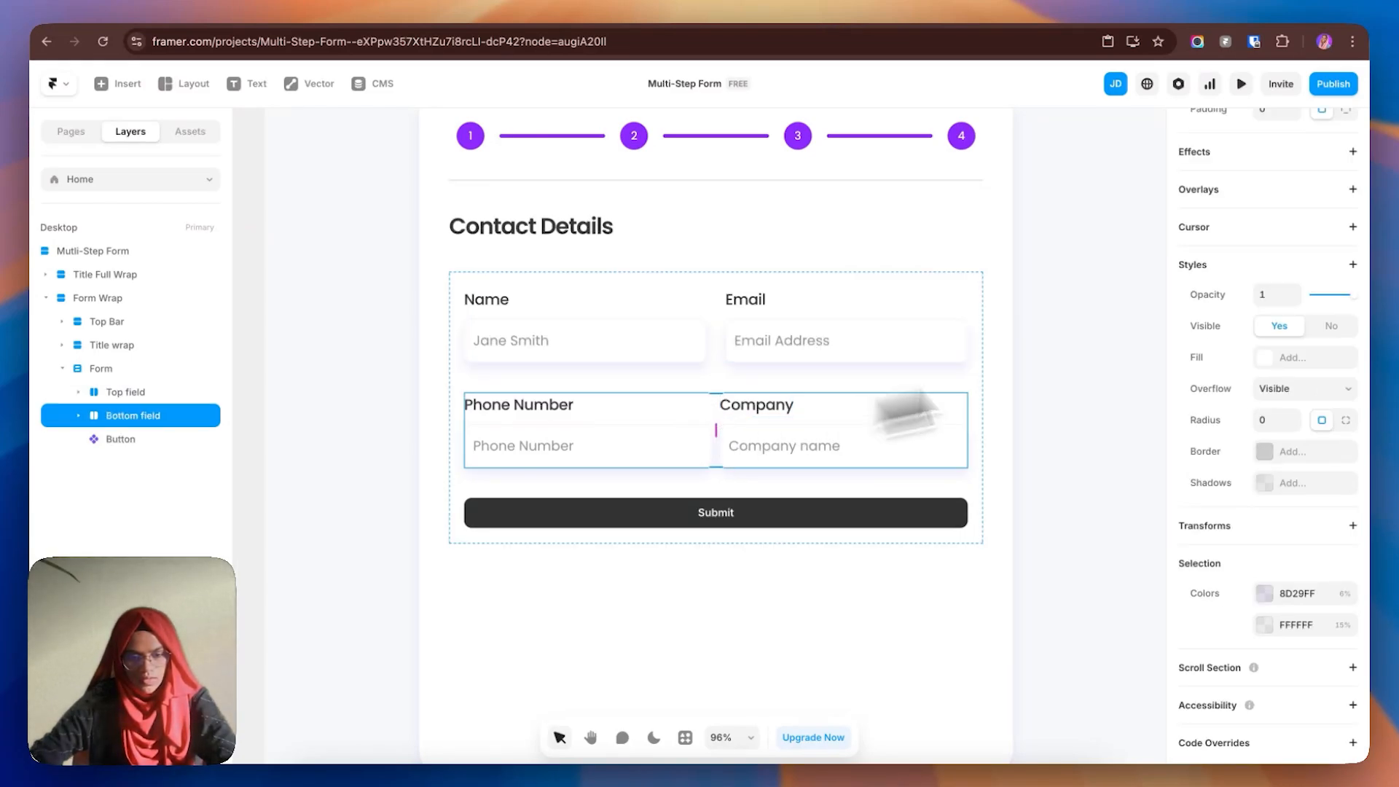
scroll(1278, 336, up, 3)
click(1279, 300)
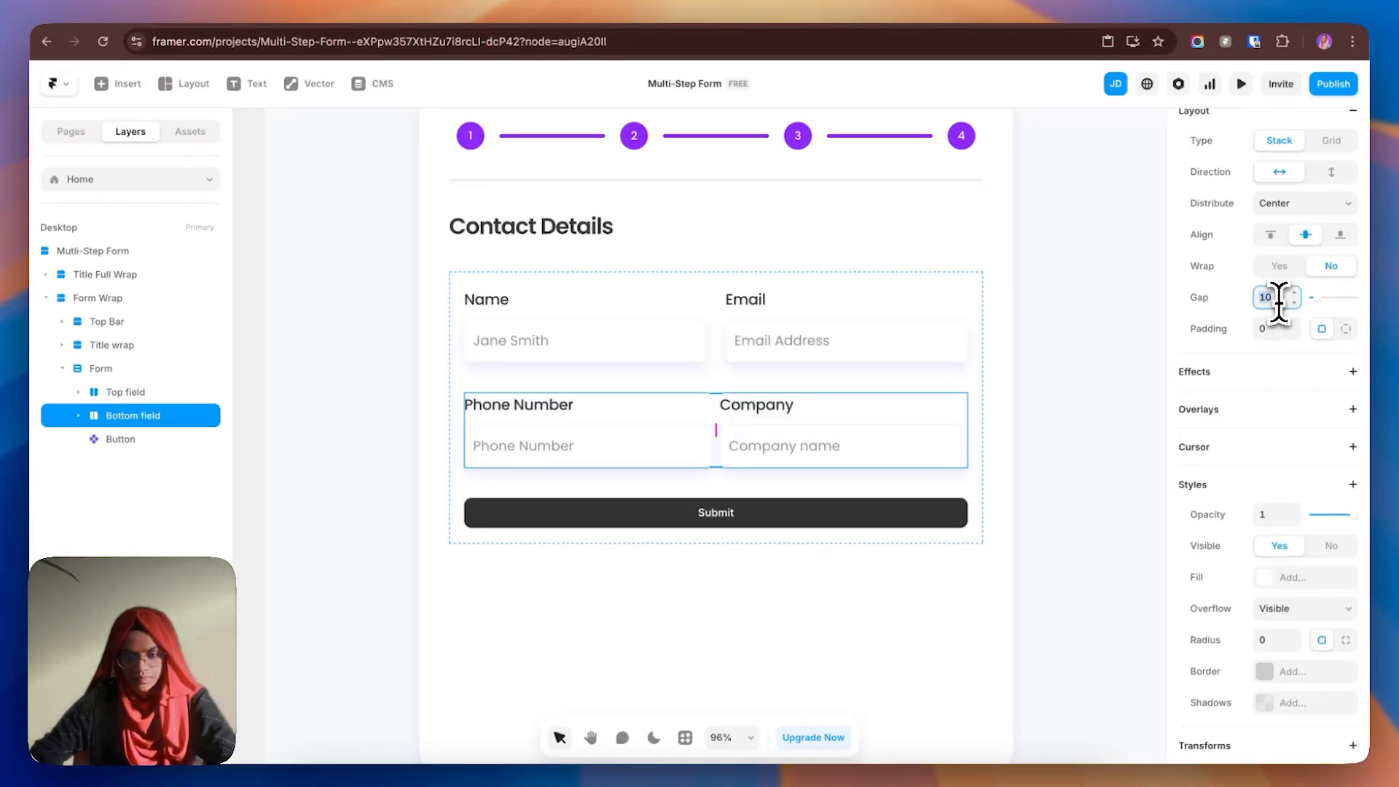
text(25)
key(Return)
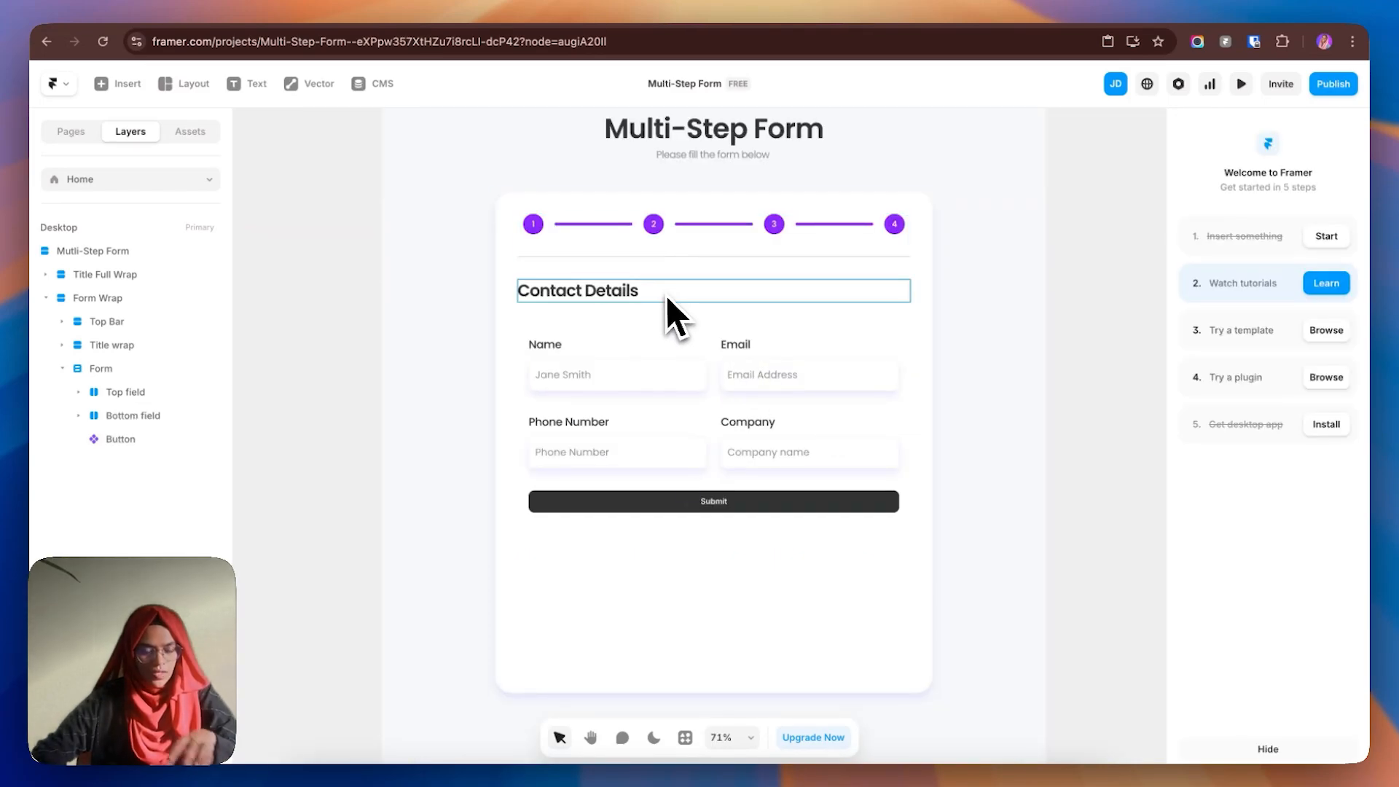
- Set the Form Wrap card's height to Fit Content
click(647, 207)
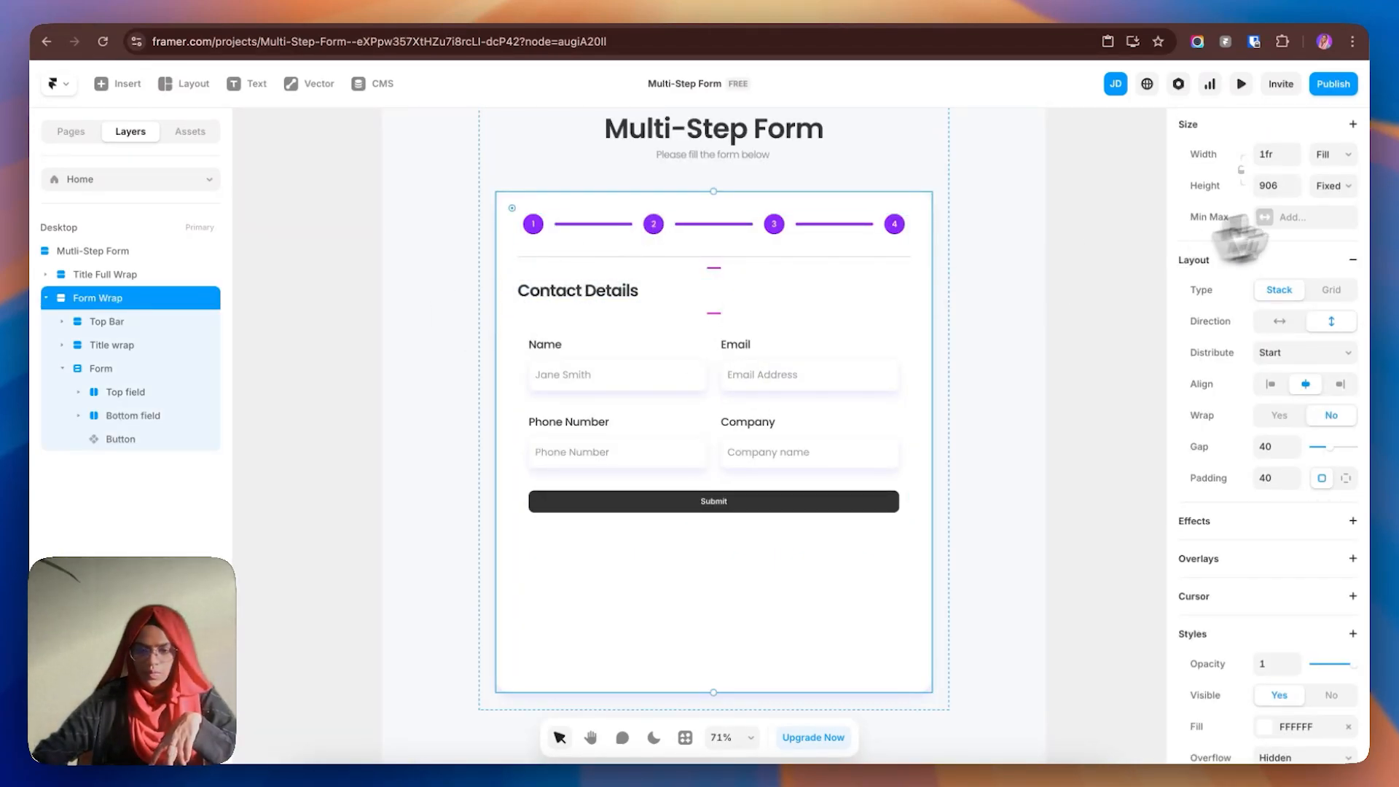
click(1332, 186)
click(1328, 238)
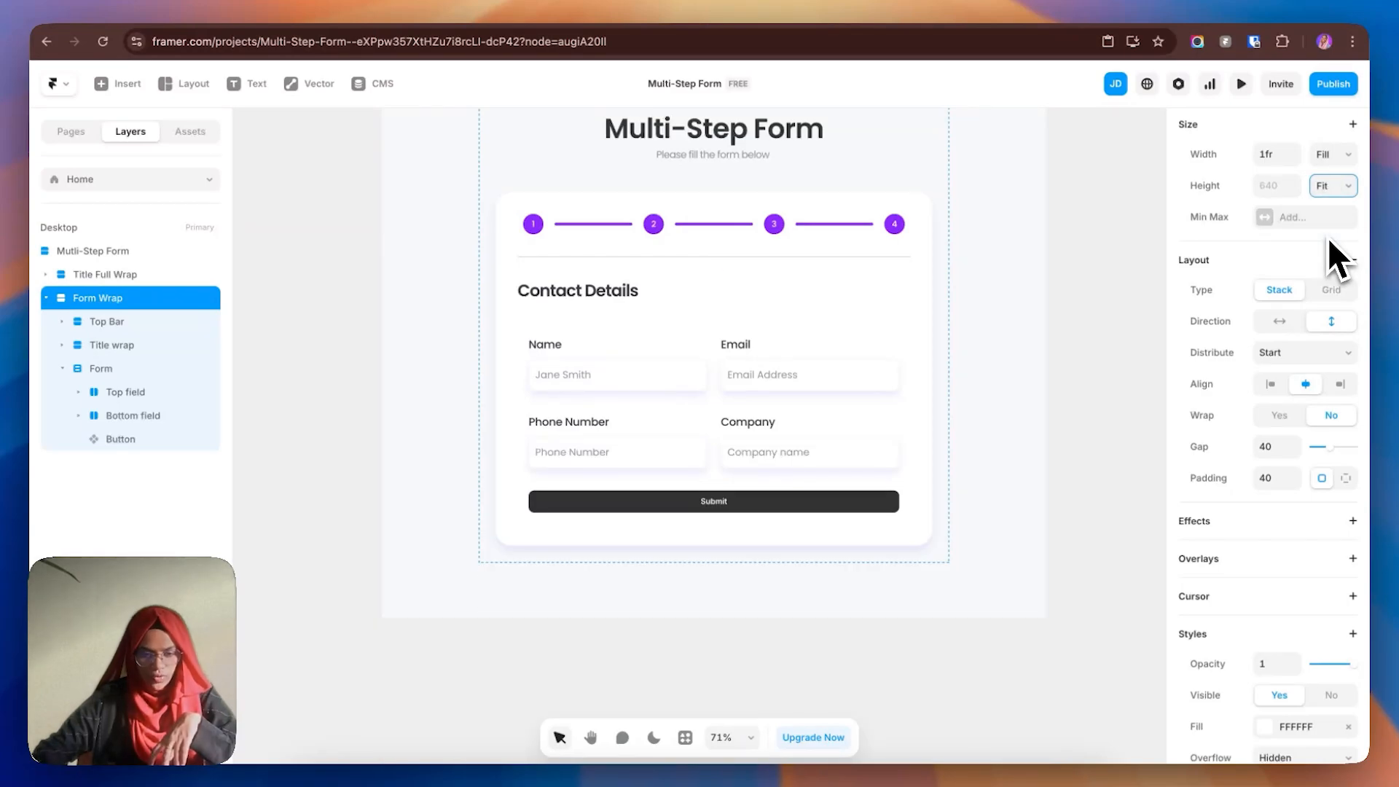
click(1096, 503)
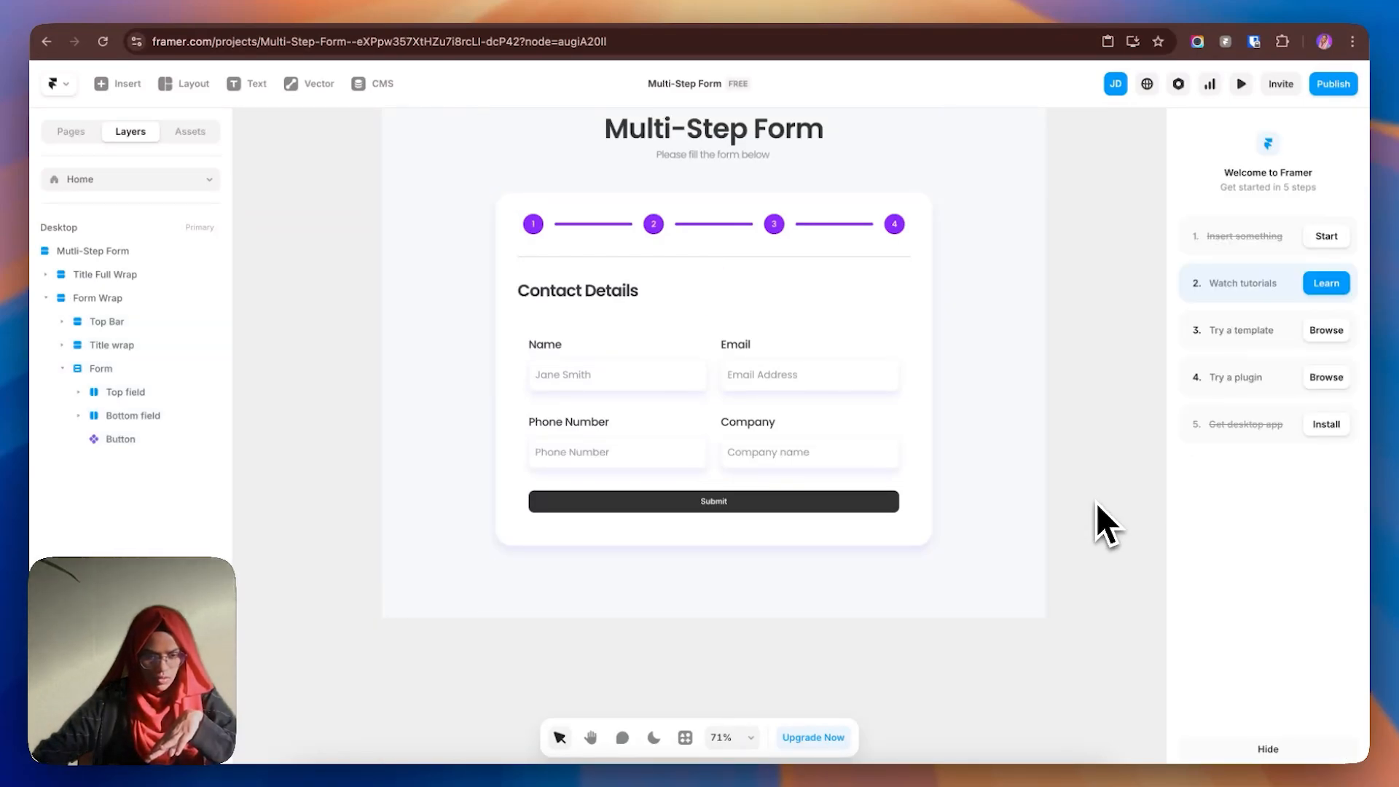
- Switch the card's padding to per-side values with 75 at the bottom
click(685, 539)
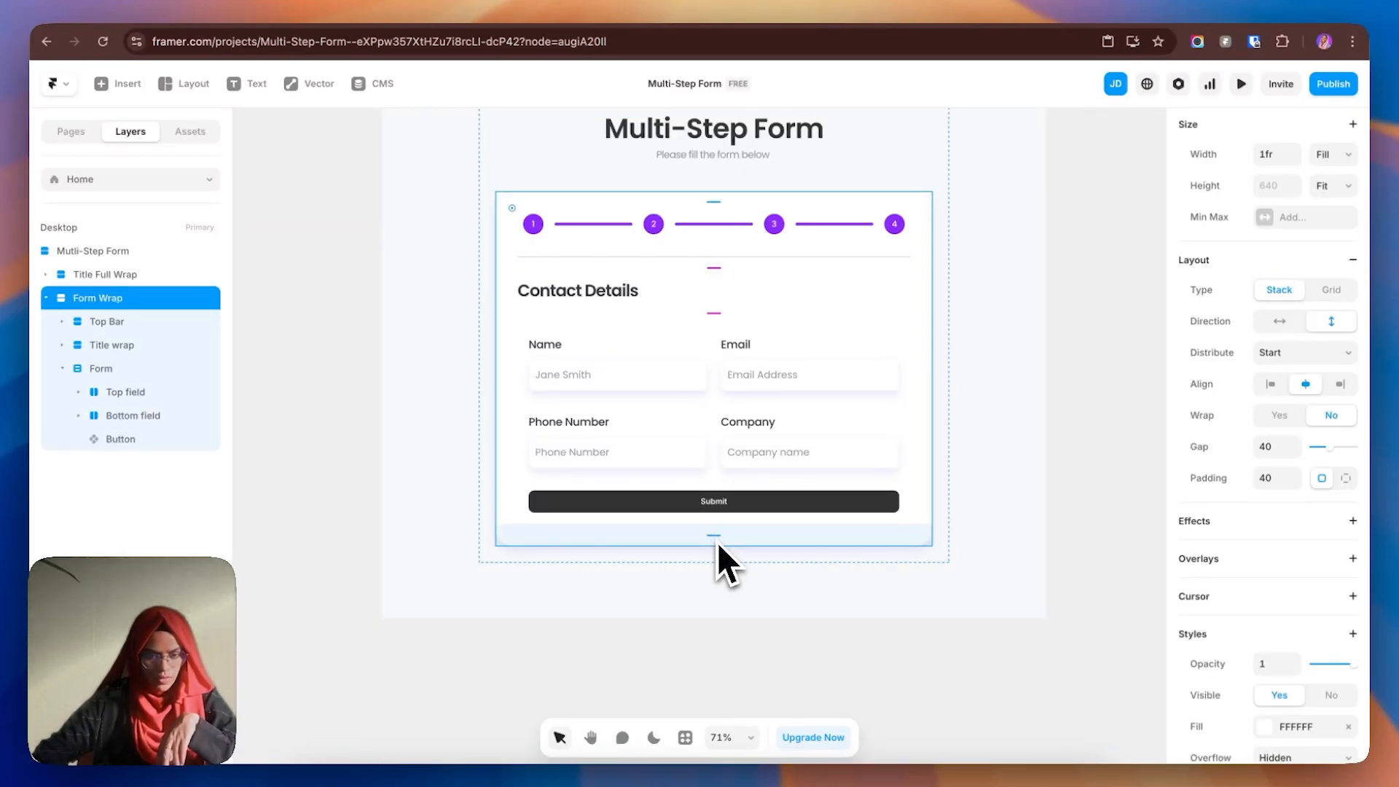
click(1346, 478)
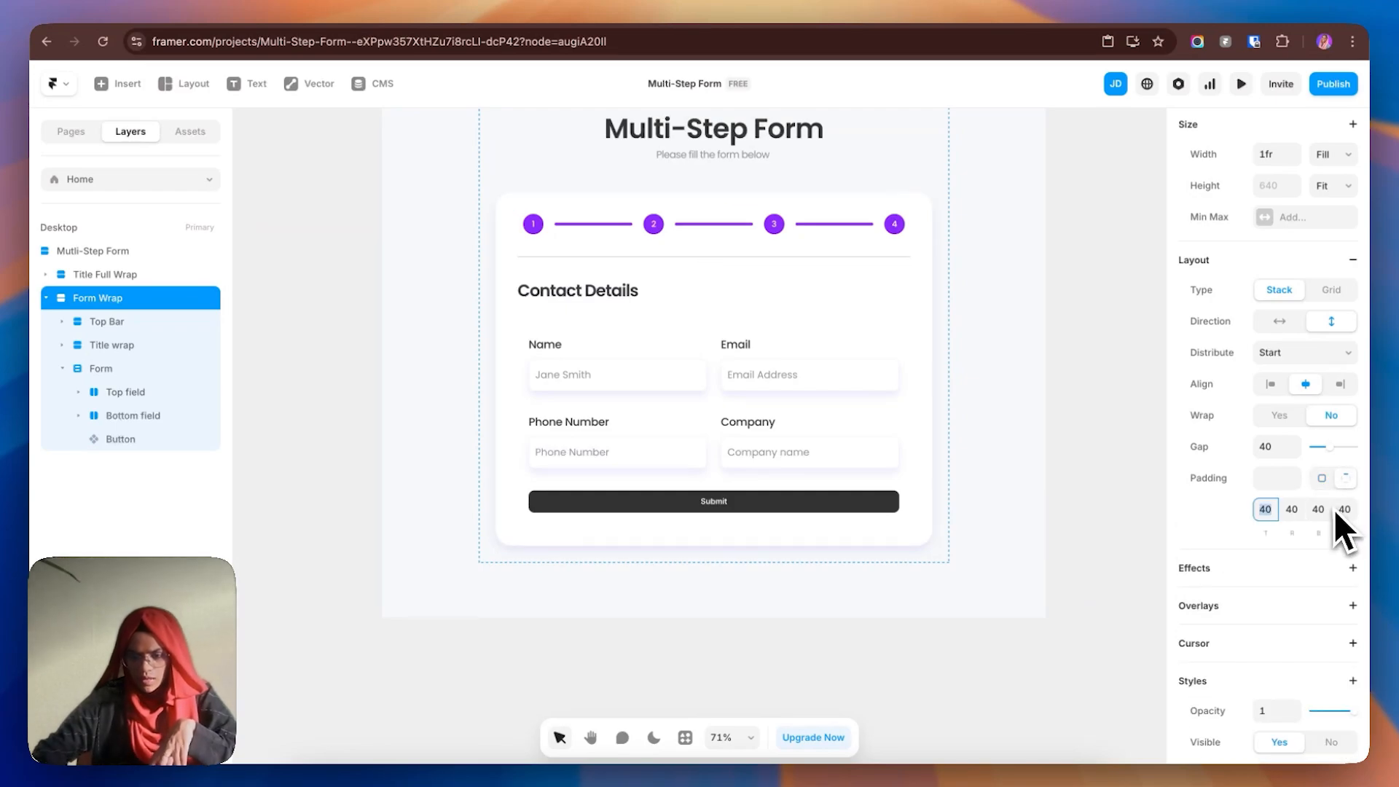
click(1325, 510)
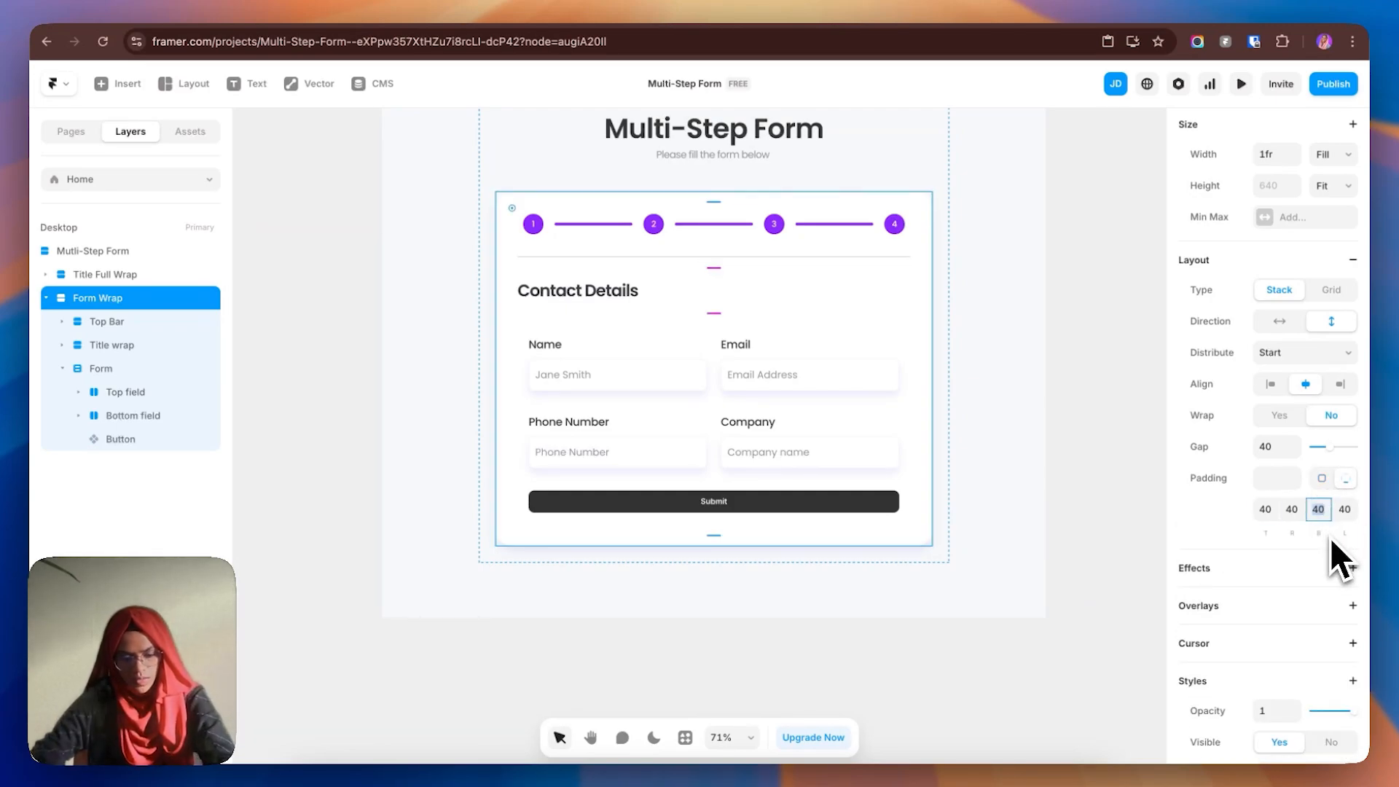
key(Return)
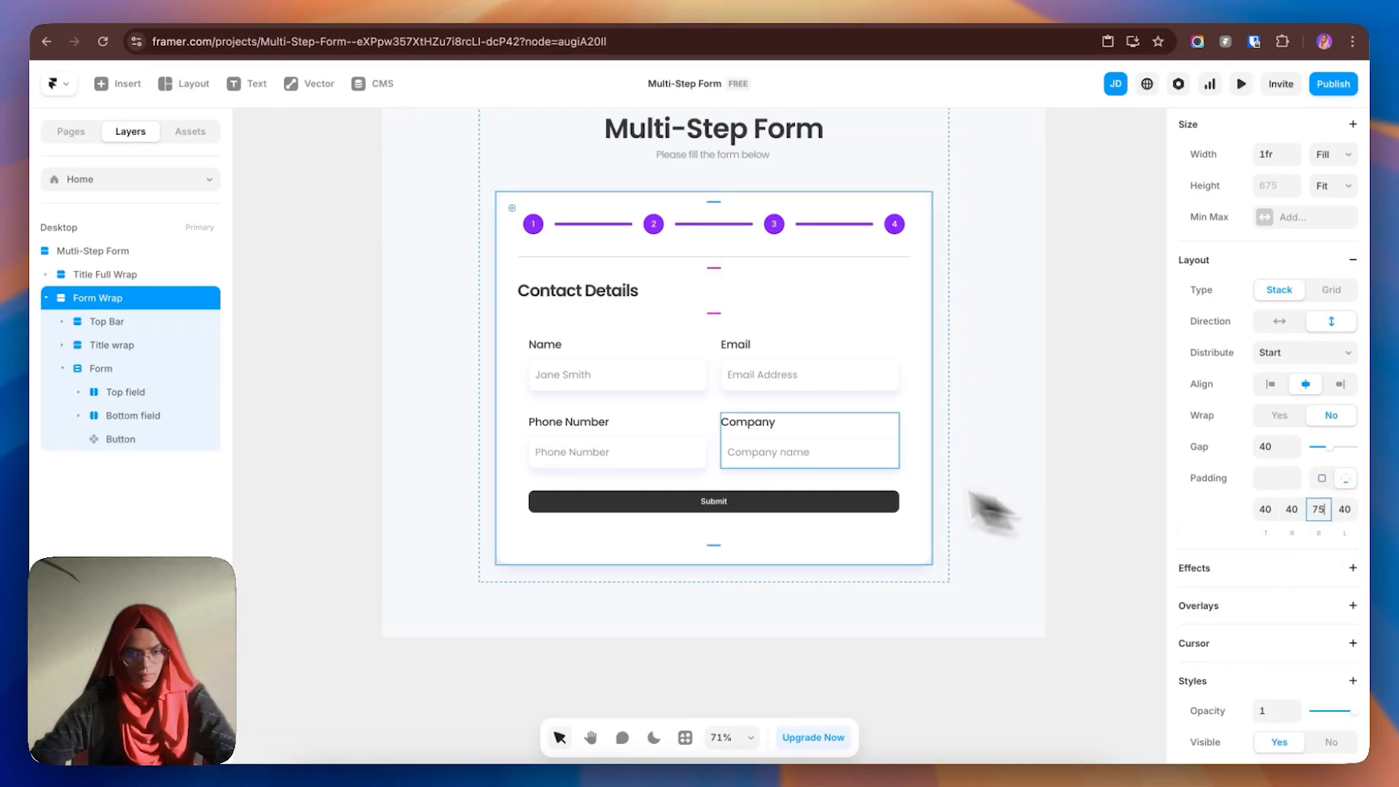
click(1077, 514)
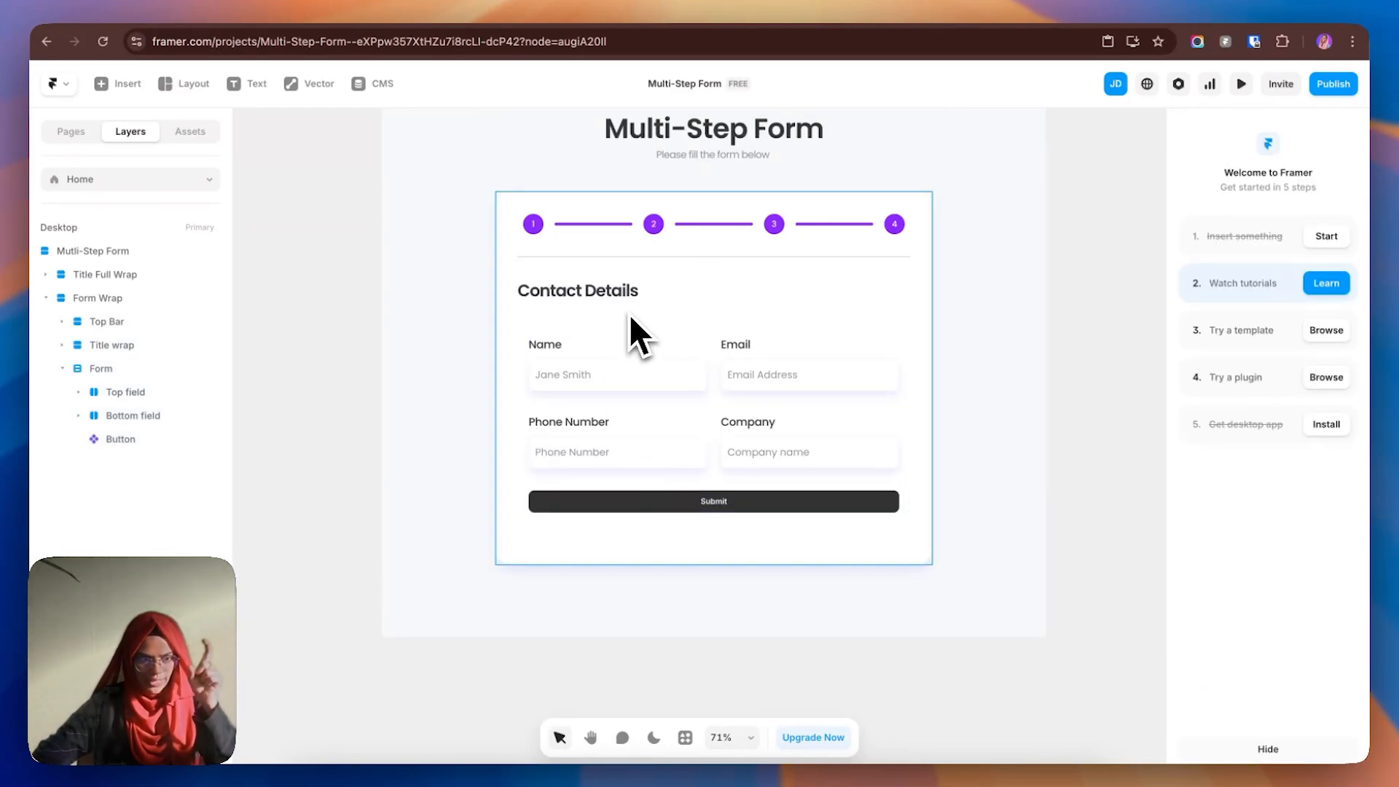
- Select the Form stack holding the fields
click(714, 395)
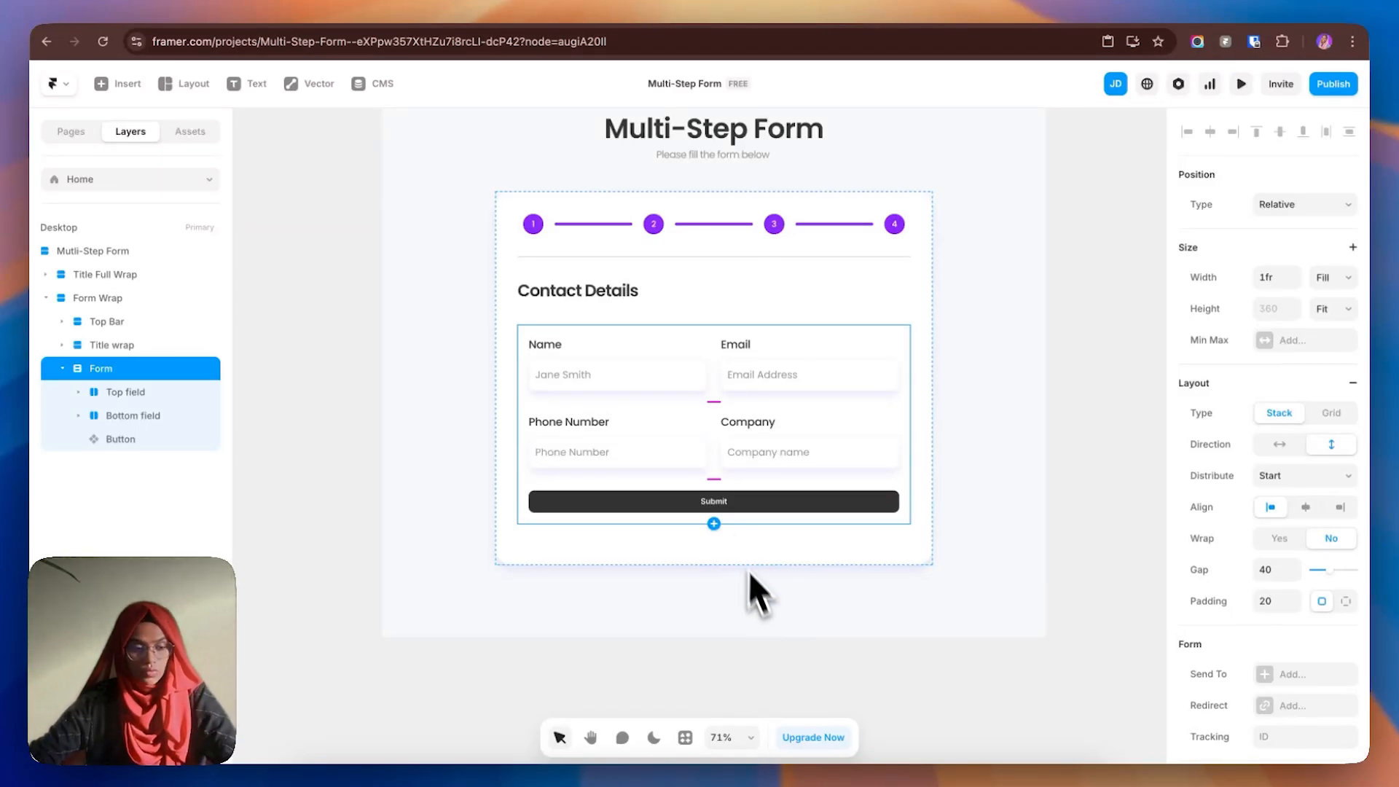
- Add a Subscribe to Newsletter checkbox field above Submit and name its layer 'Checkbox'
click(714, 525)
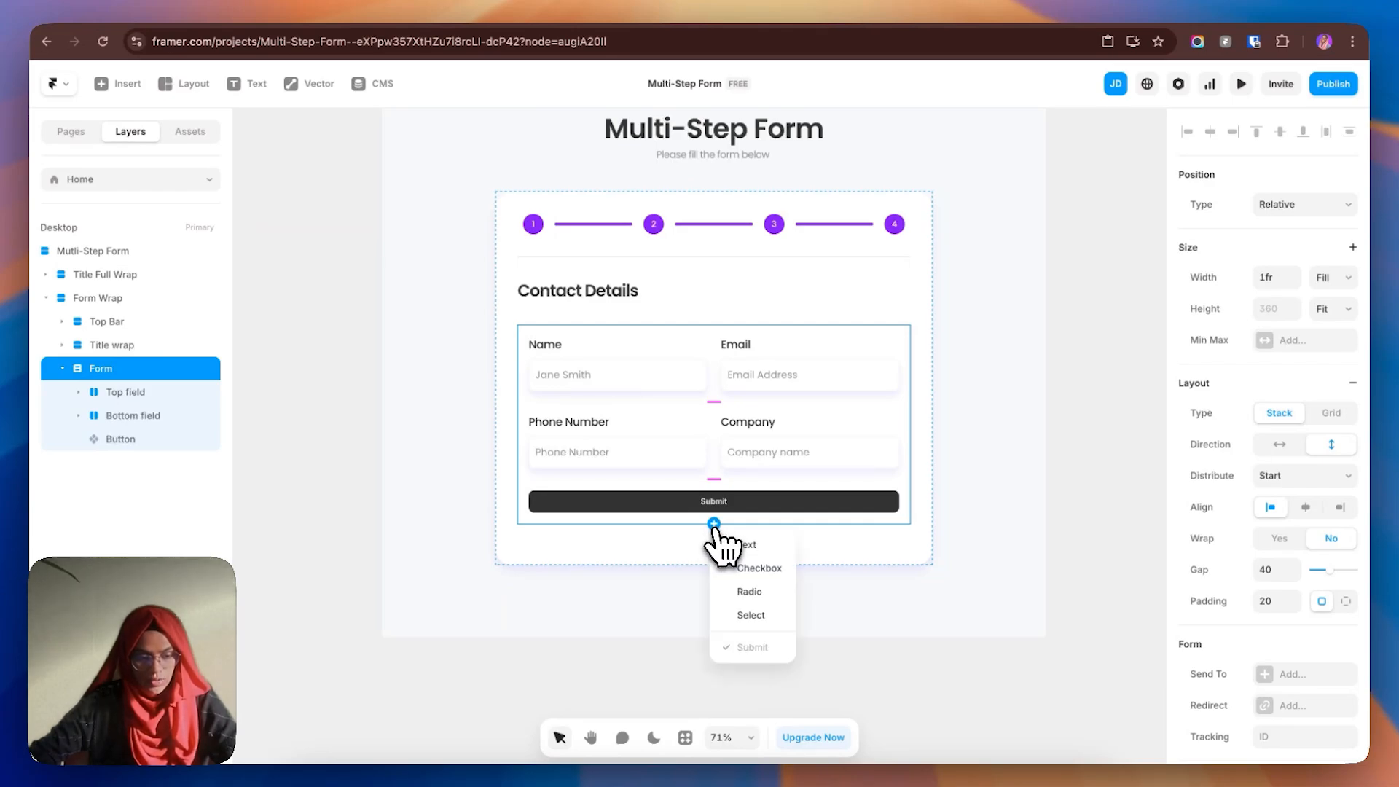
click(764, 574)
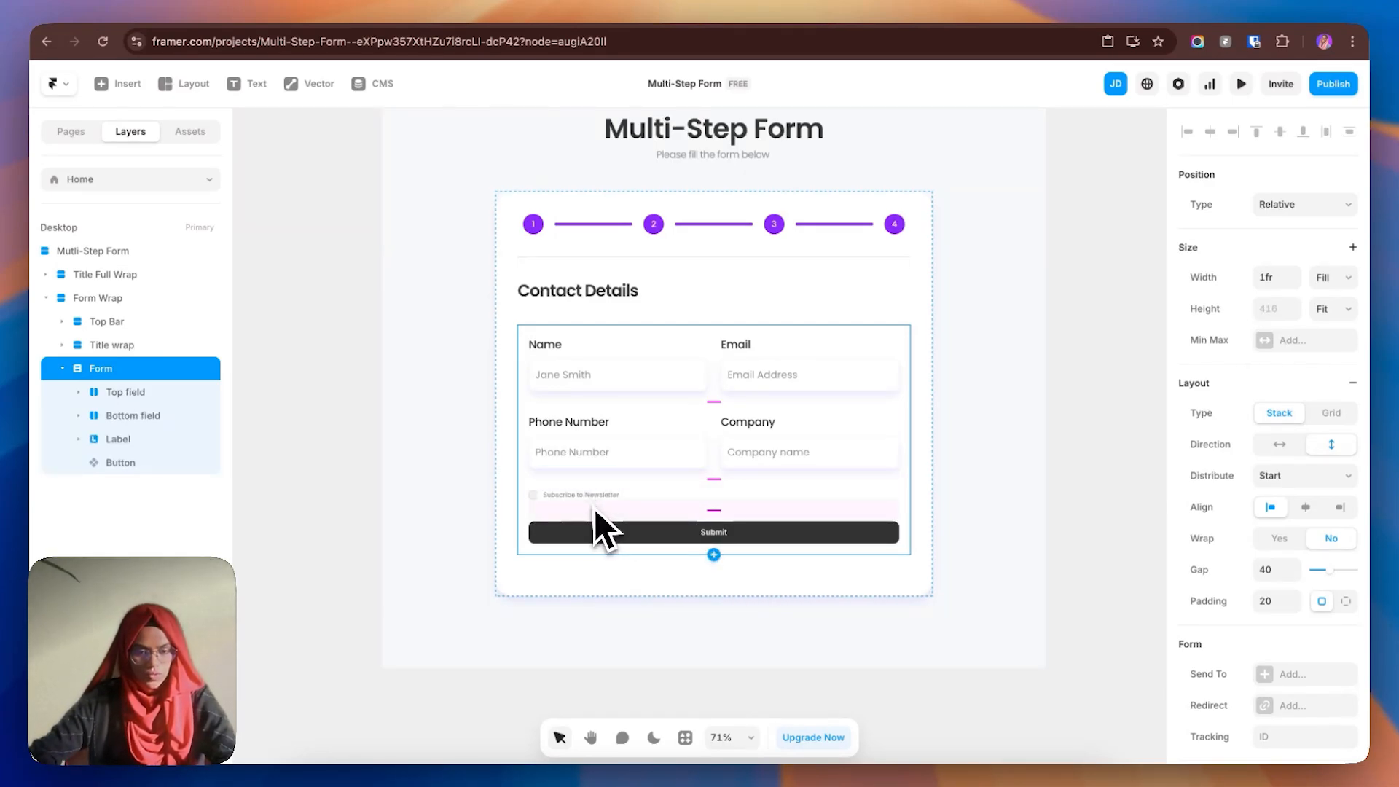
click(541, 499)
scroll(540, 499, up, 5)
double_click(150, 440)
text(Checkbox)
key(Return)
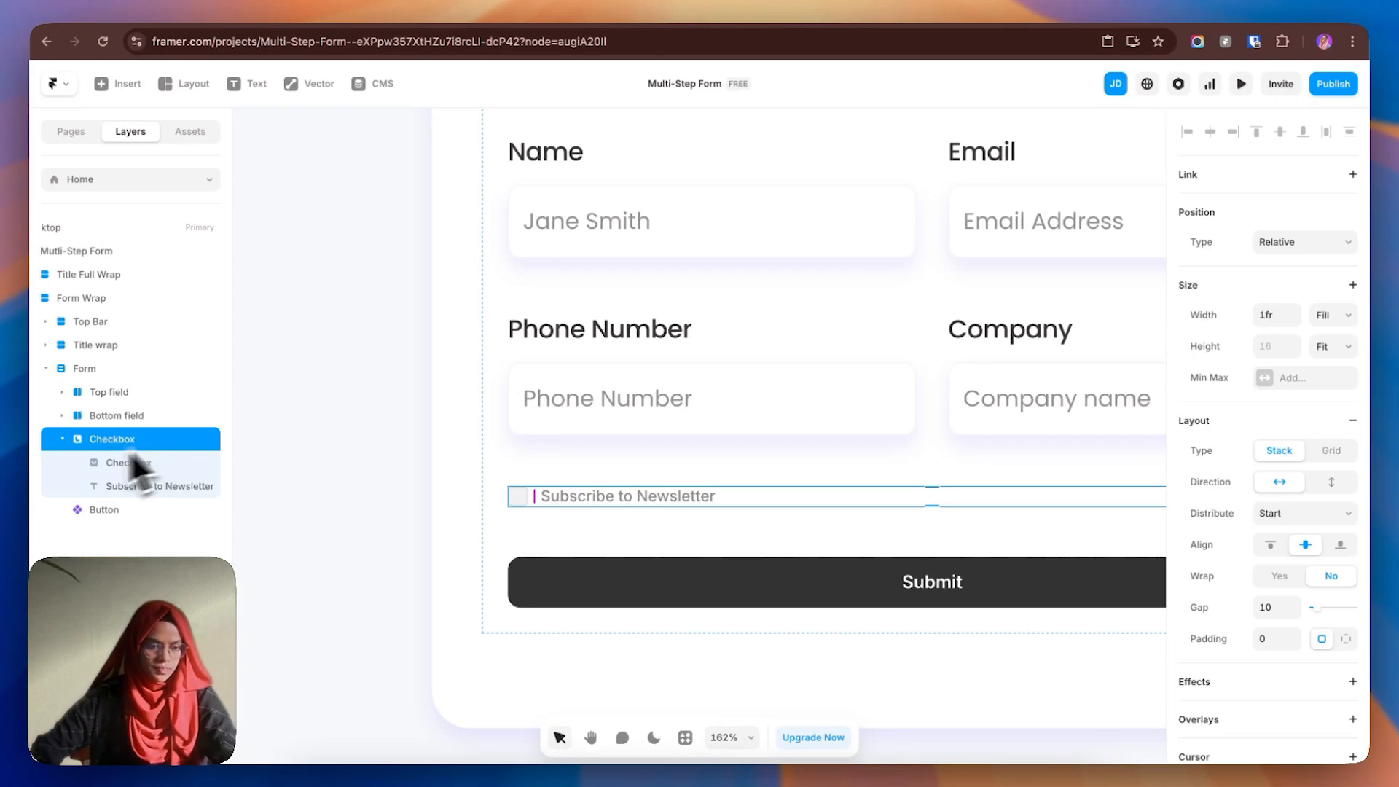
- Move the label text before the checkbox and give the row a fixed 100 height
drag(139, 486, 112, 451)
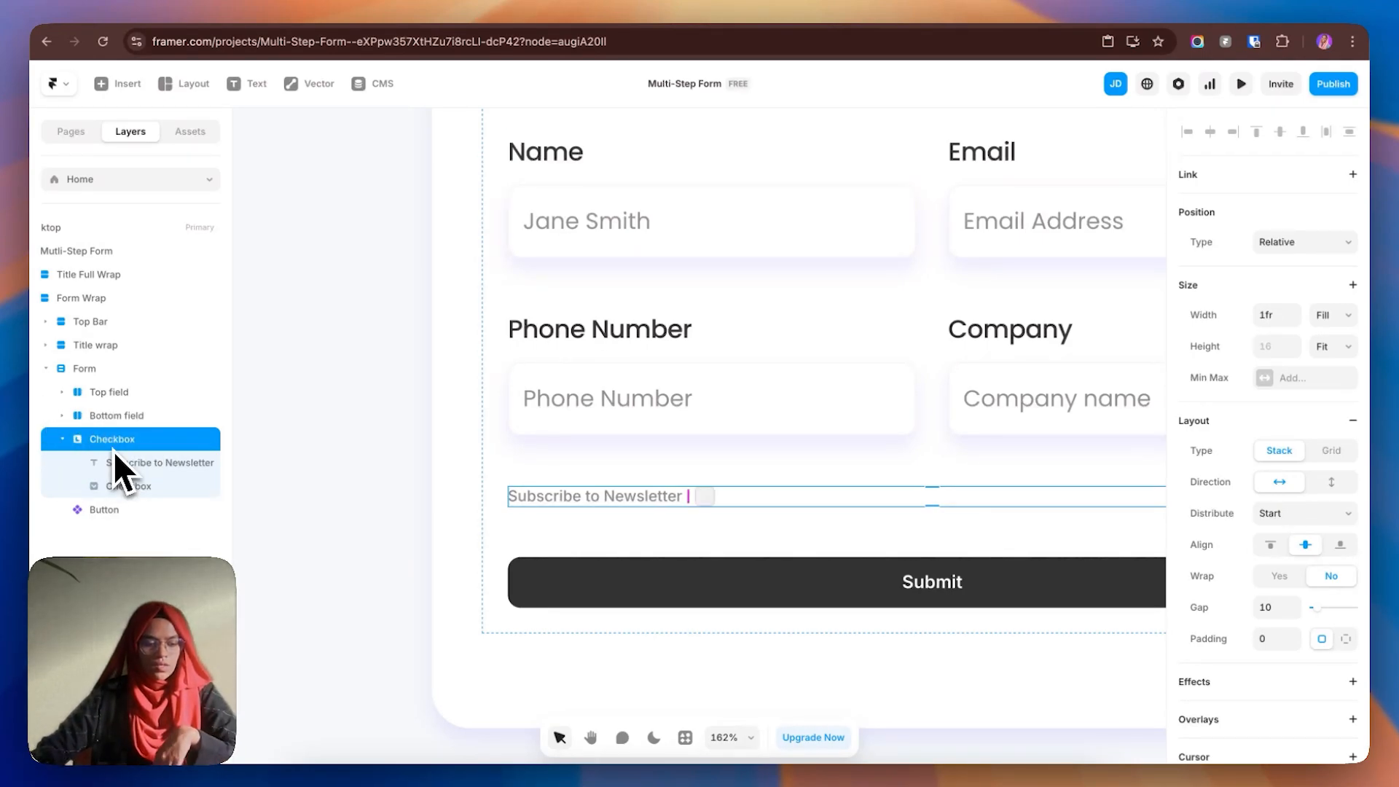
click(1326, 348)
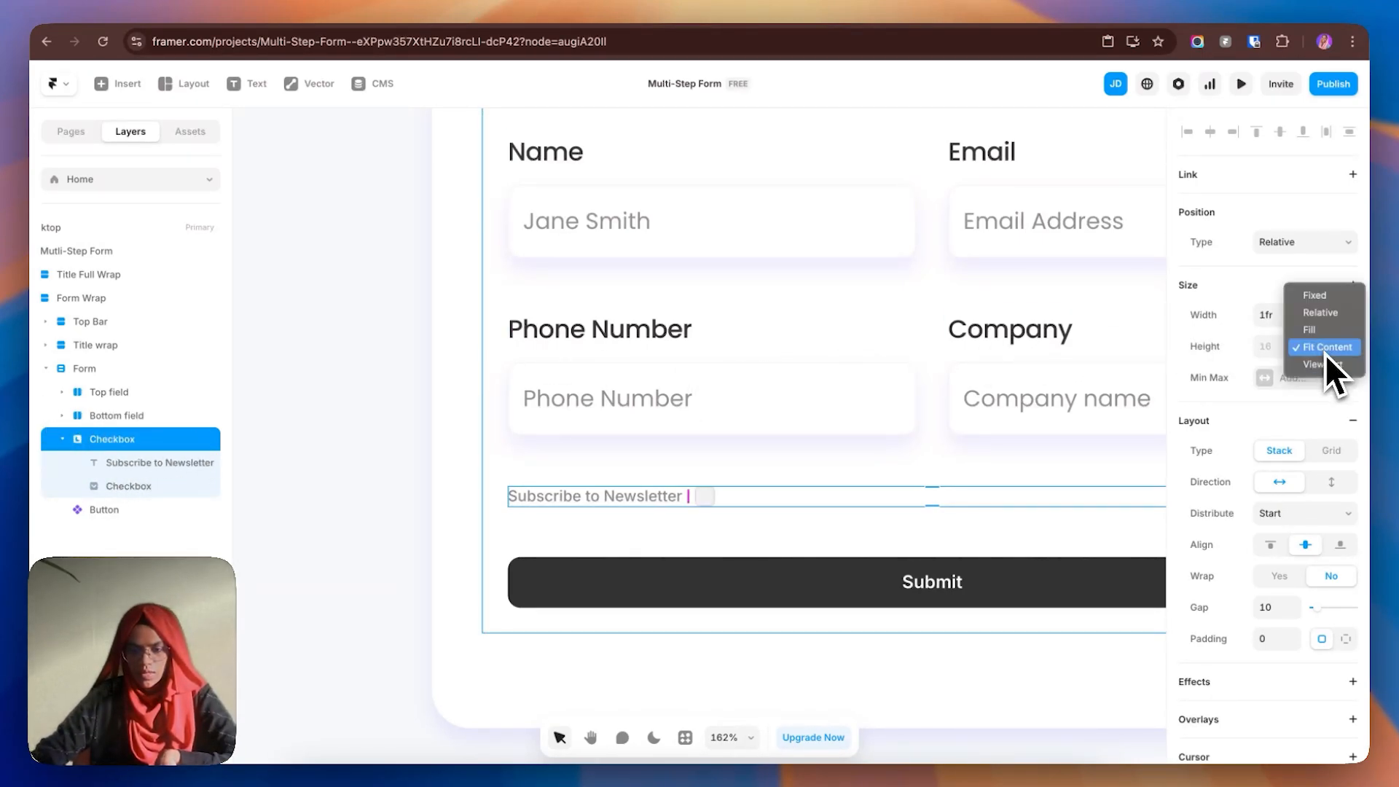
click(1323, 300)
click(1280, 347)
text(100)
key(Return)
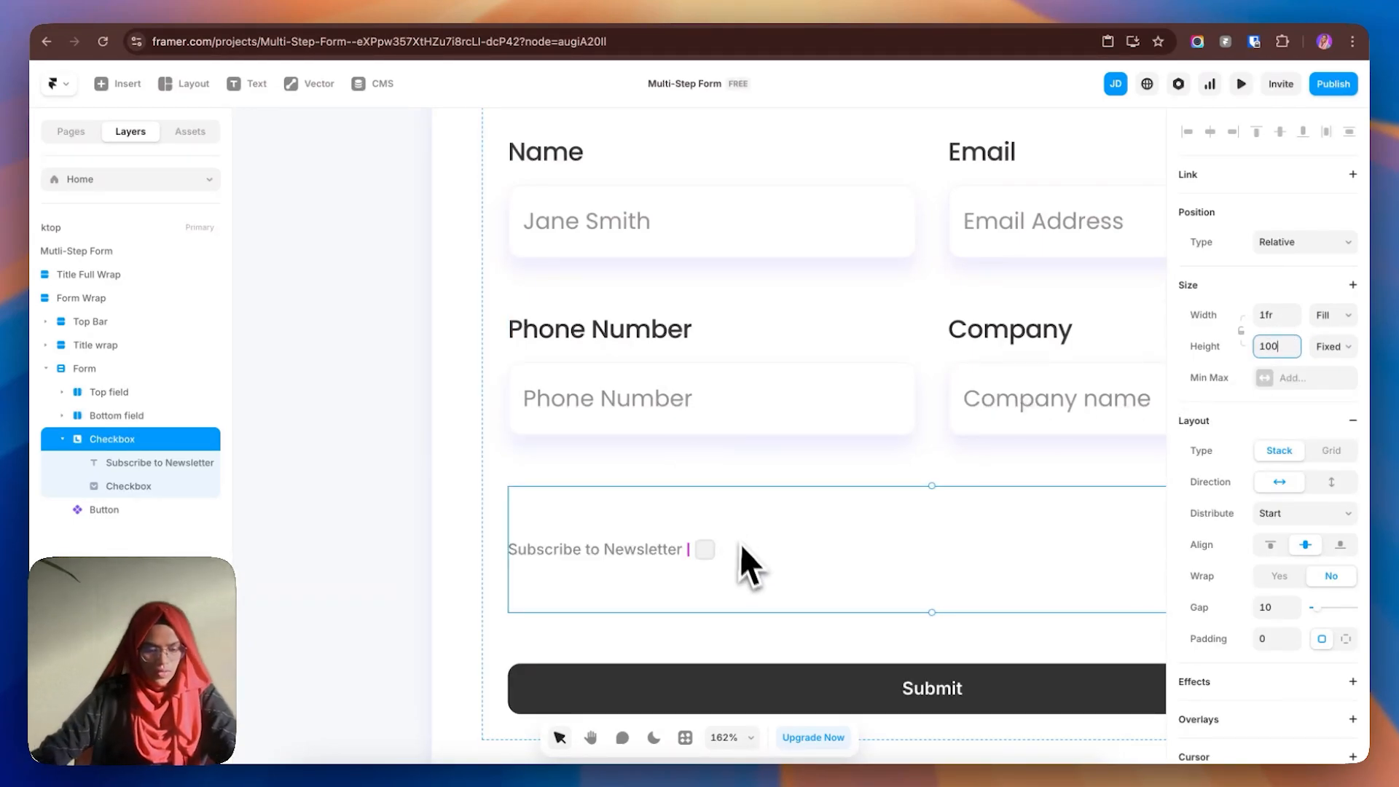
- Set the Checkbox row's width to 50% relative
scroll(704, 567, down, 5)
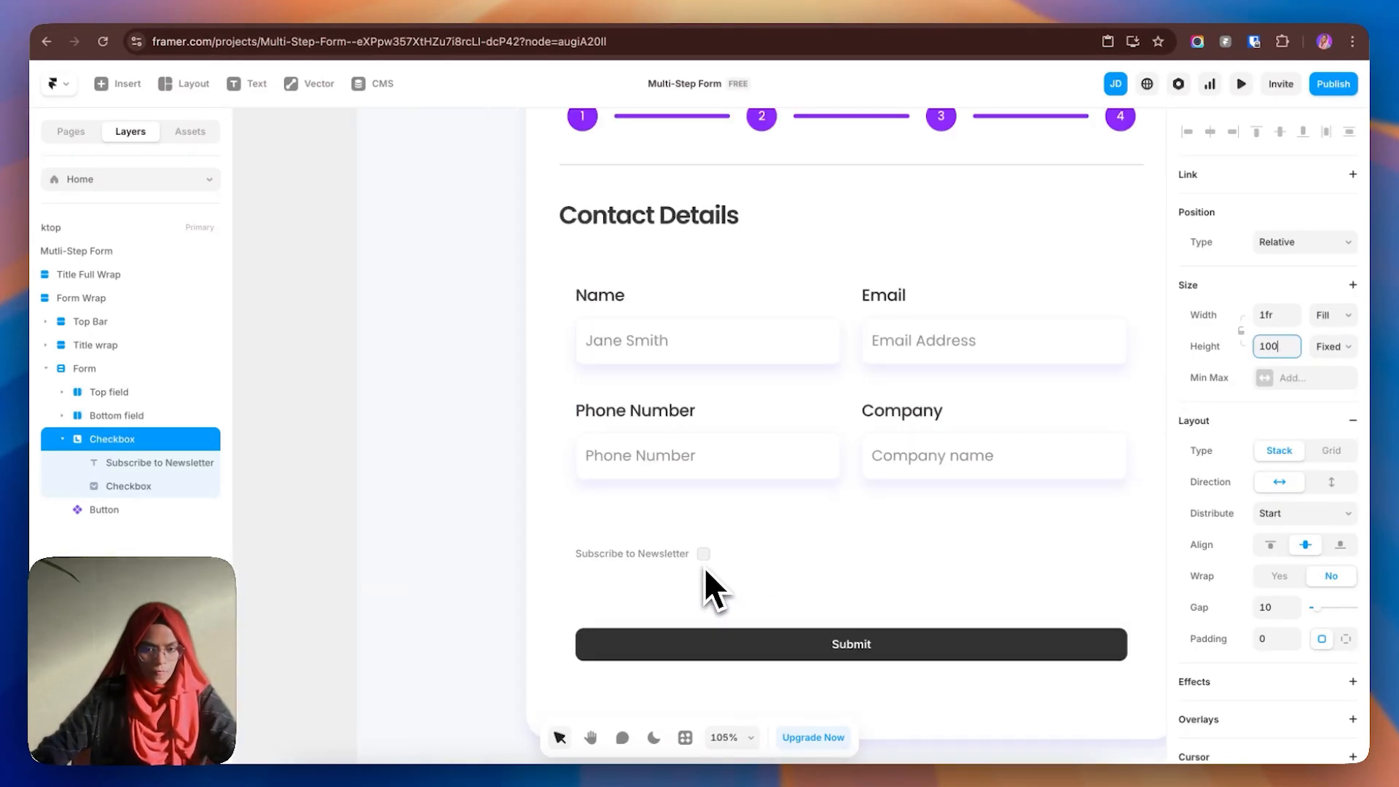
click(1326, 321)
click(1316, 282)
drag(1129, 554, 838, 566)
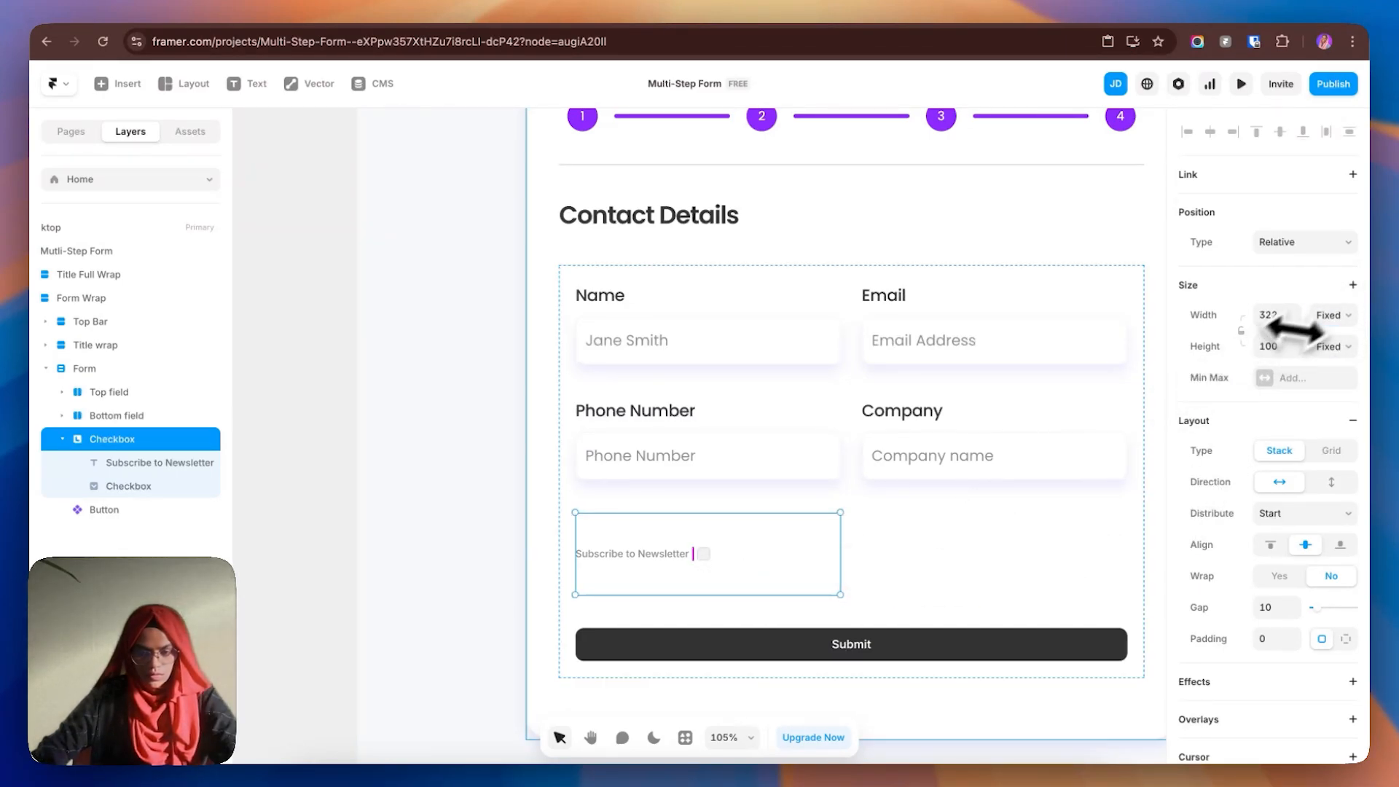
click(1329, 316)
click(1321, 333)
click(1280, 315)
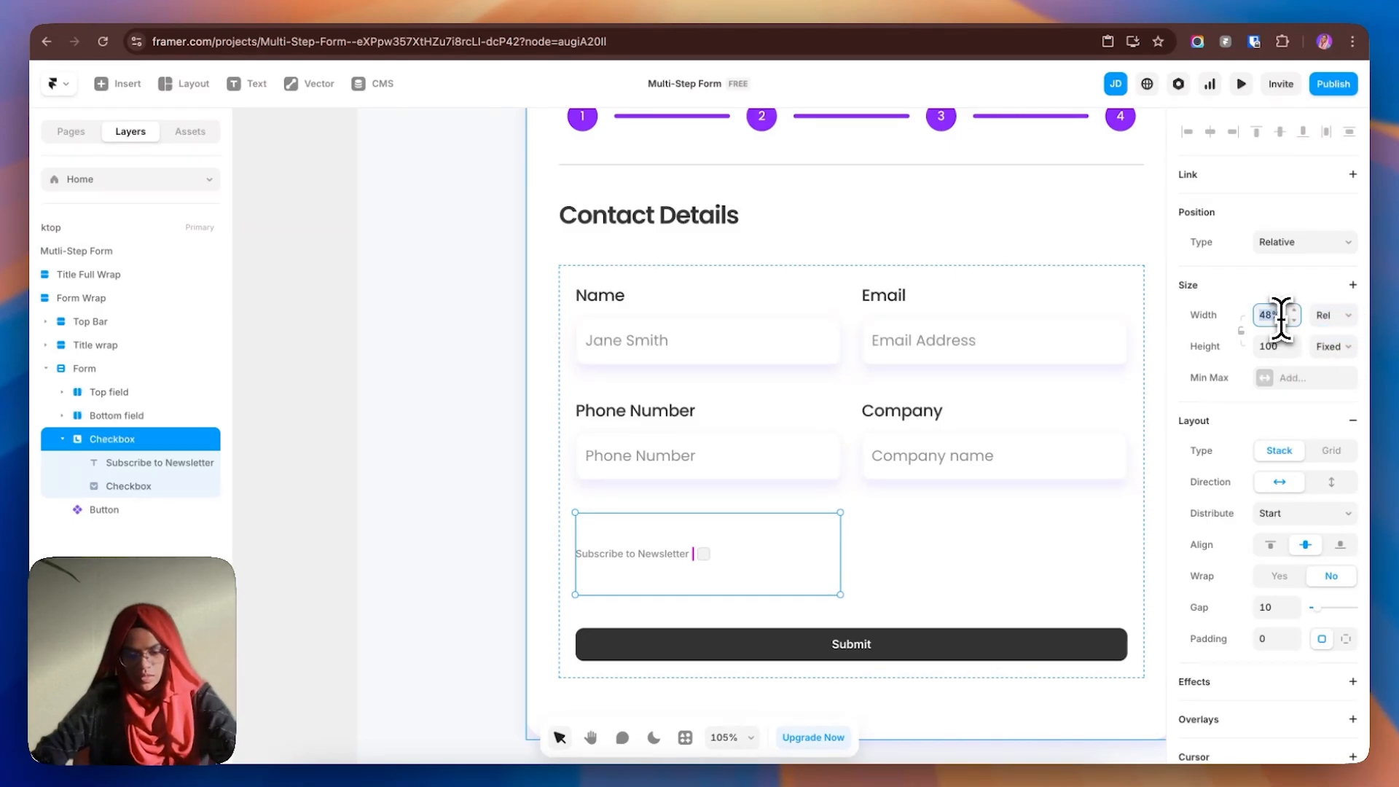
text(50)
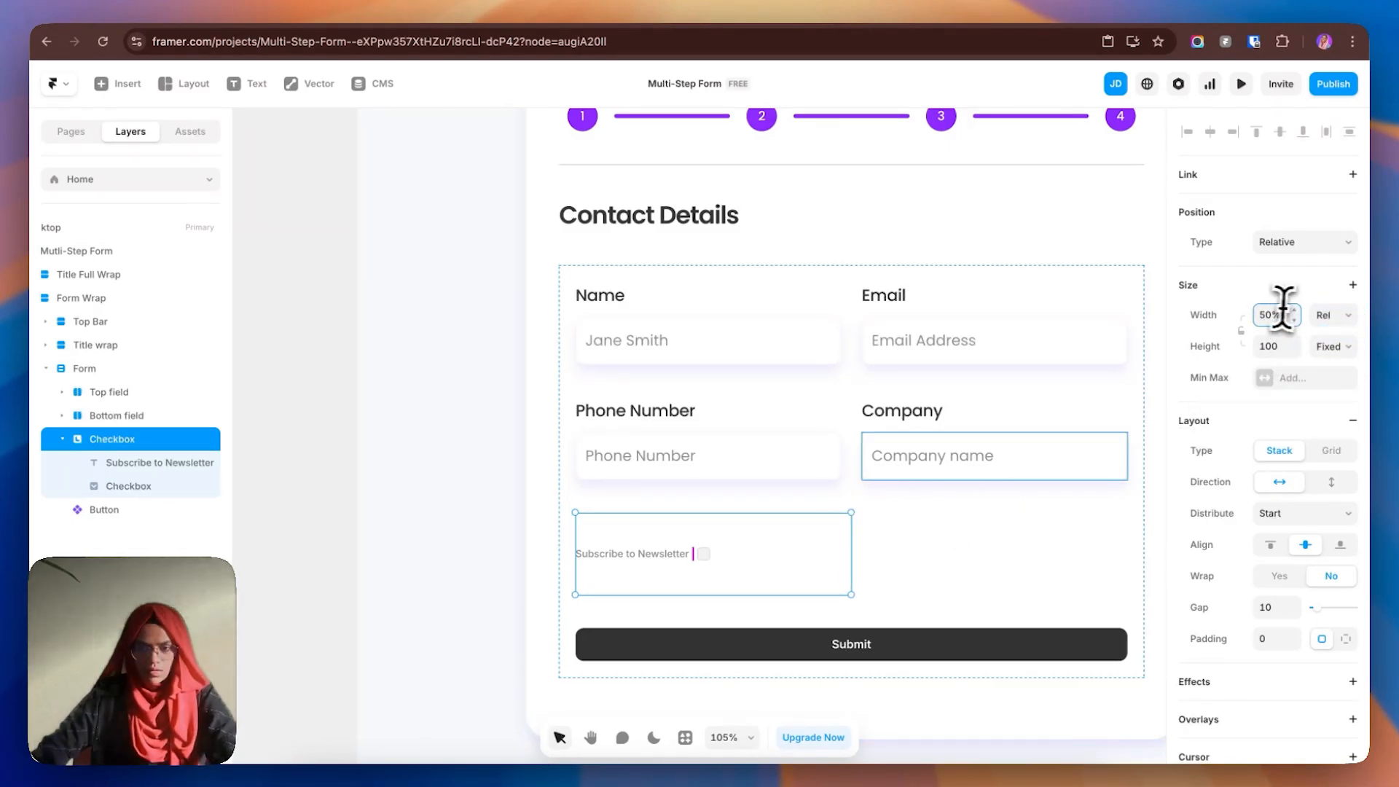
scroll(742, 578, up, 2)
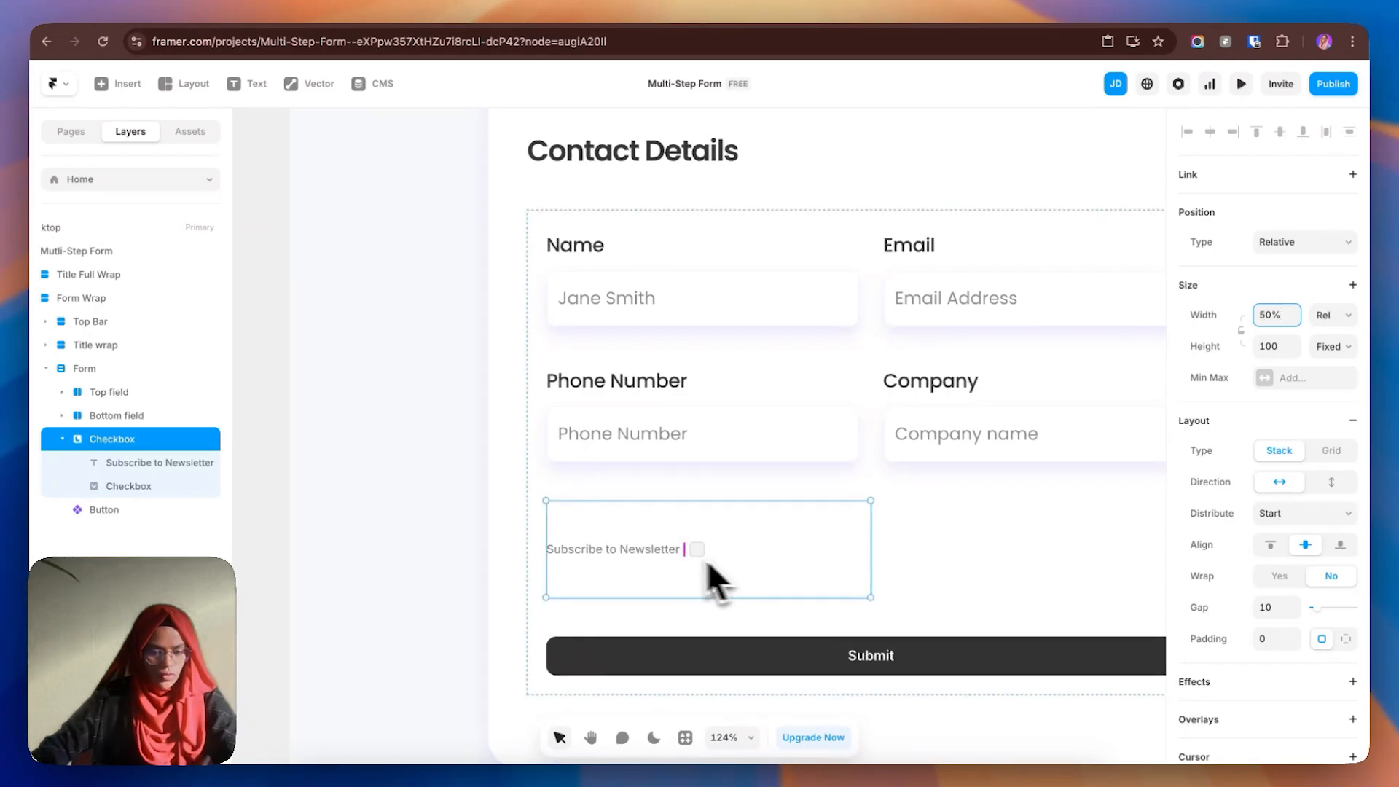
click(127, 470)
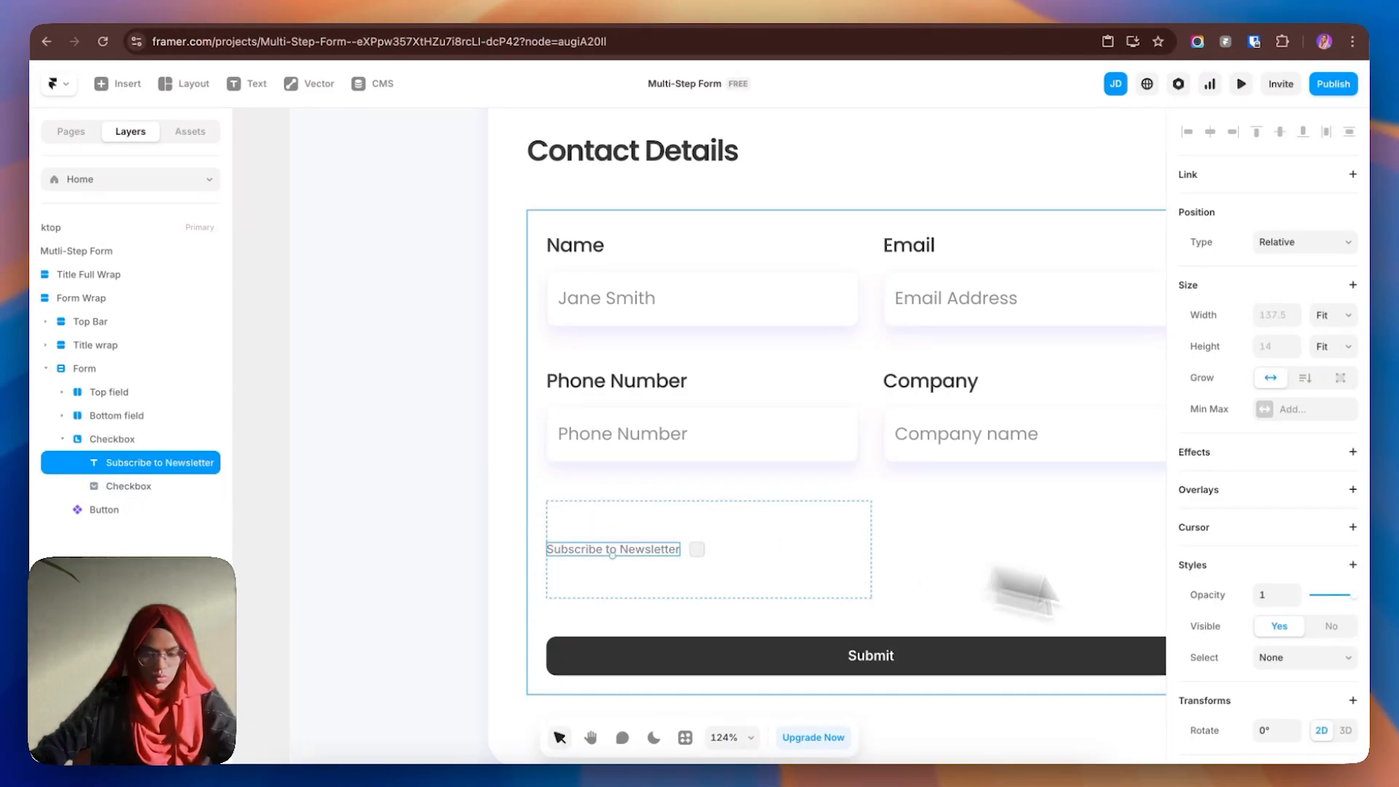
- Apply the Subtitle text style to the newsletter label
scroll(1314, 654, down, 5)
click(1293, 405)
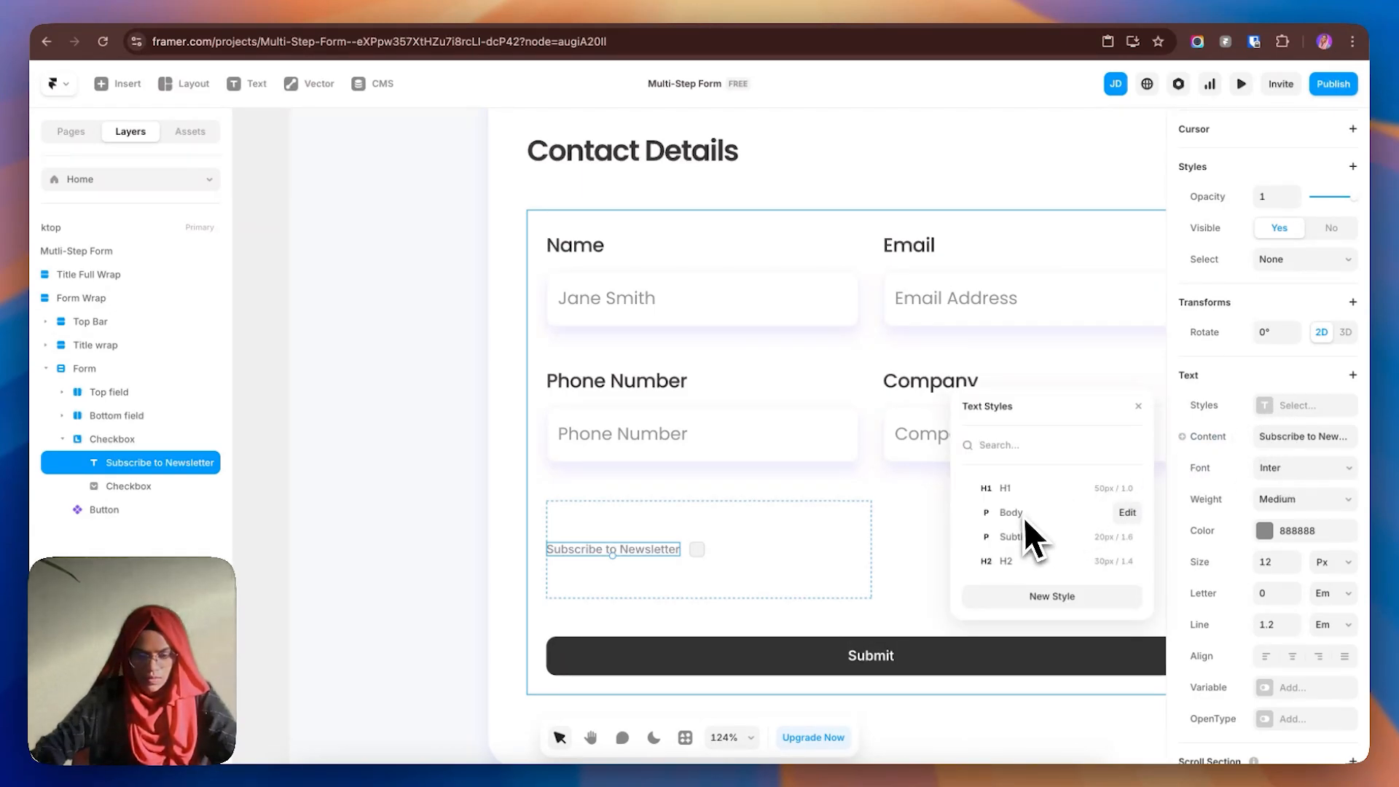
click(1020, 536)
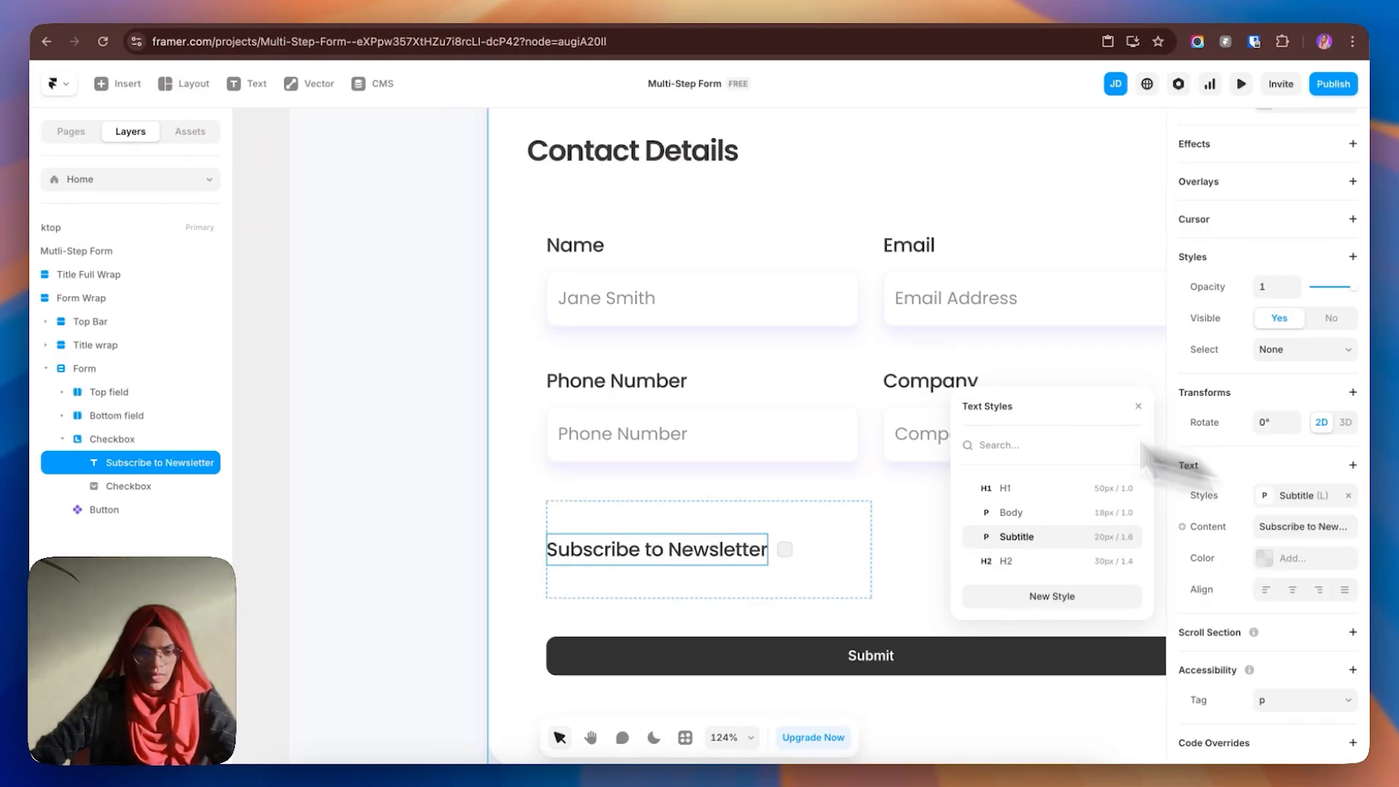
- Set the checkbox's Width and Height both to Fill
click(153, 487)
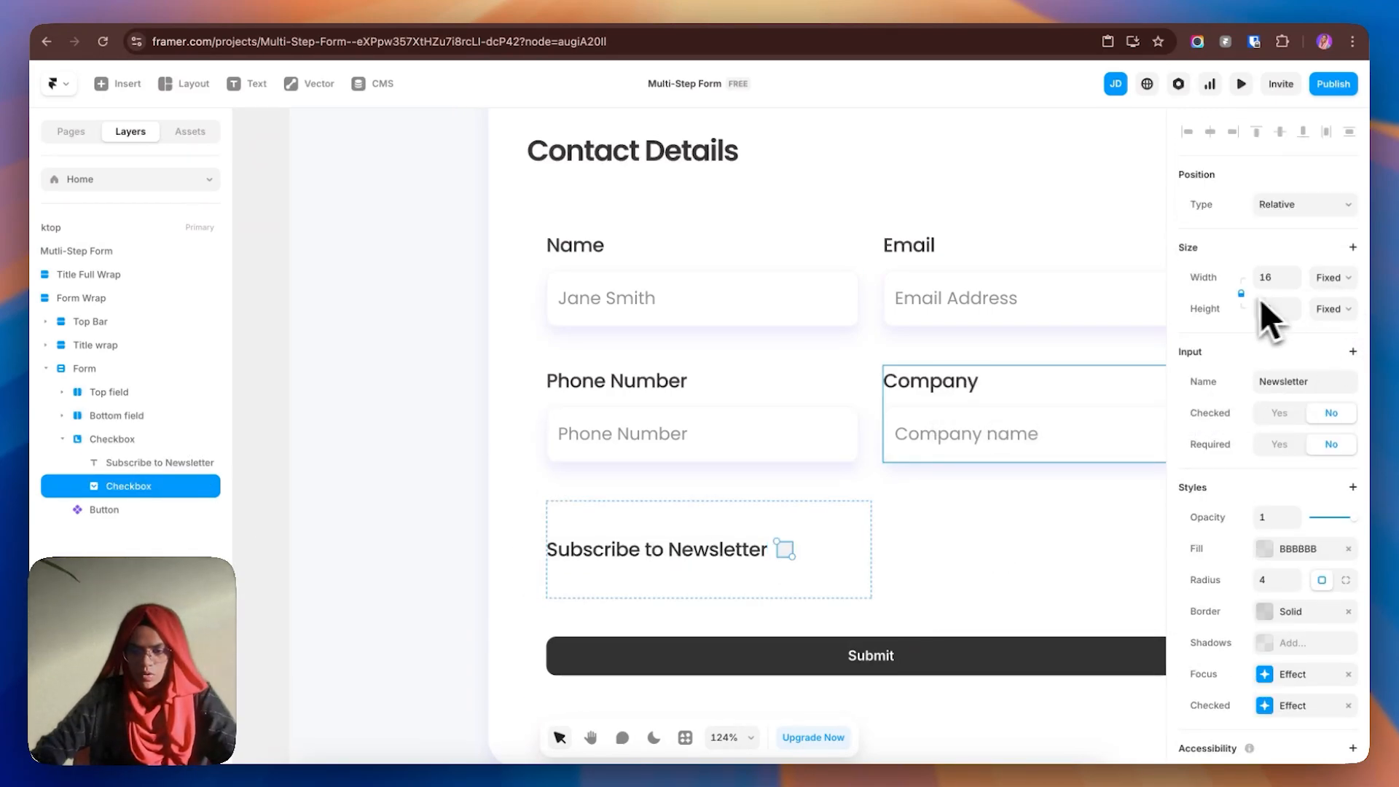
click(1331, 279)
click(1331, 312)
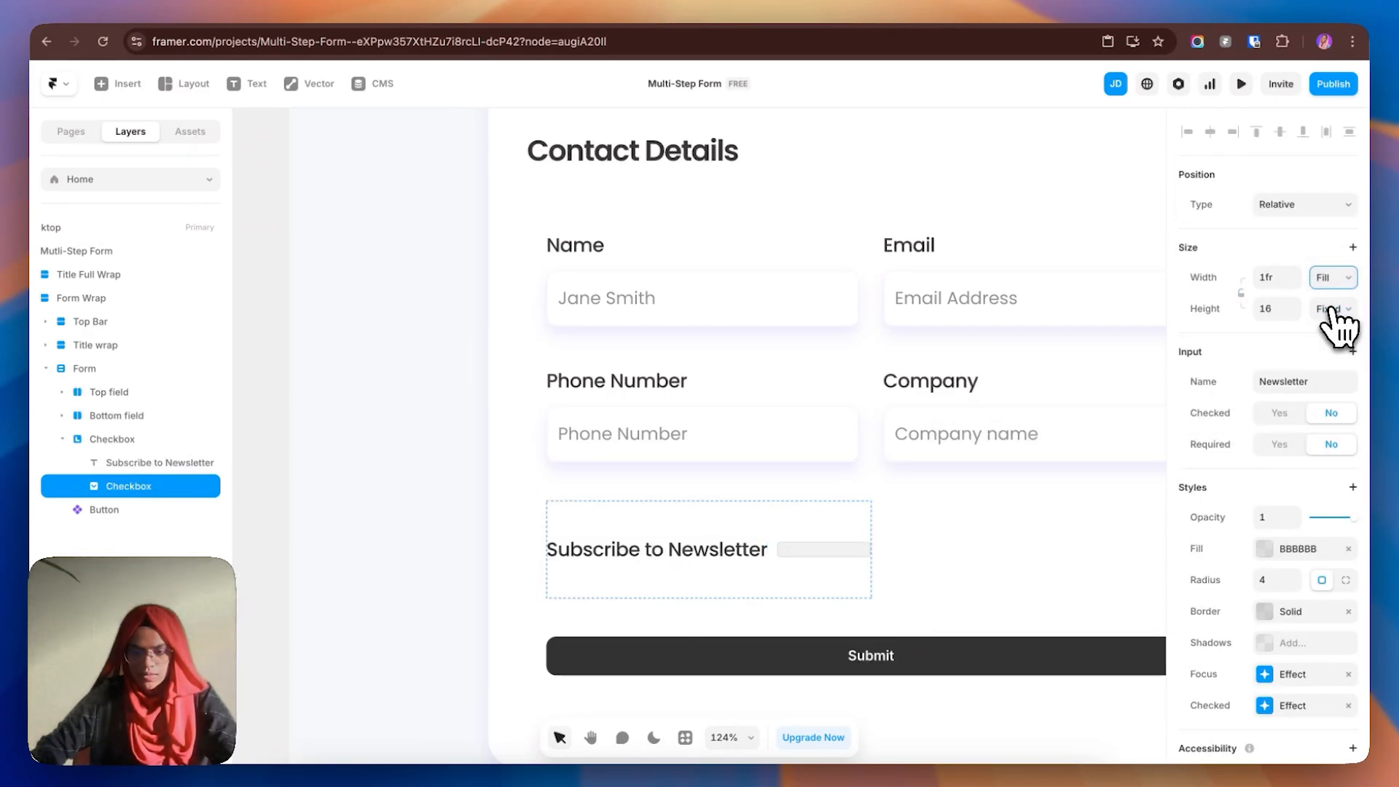
click(1339, 343)
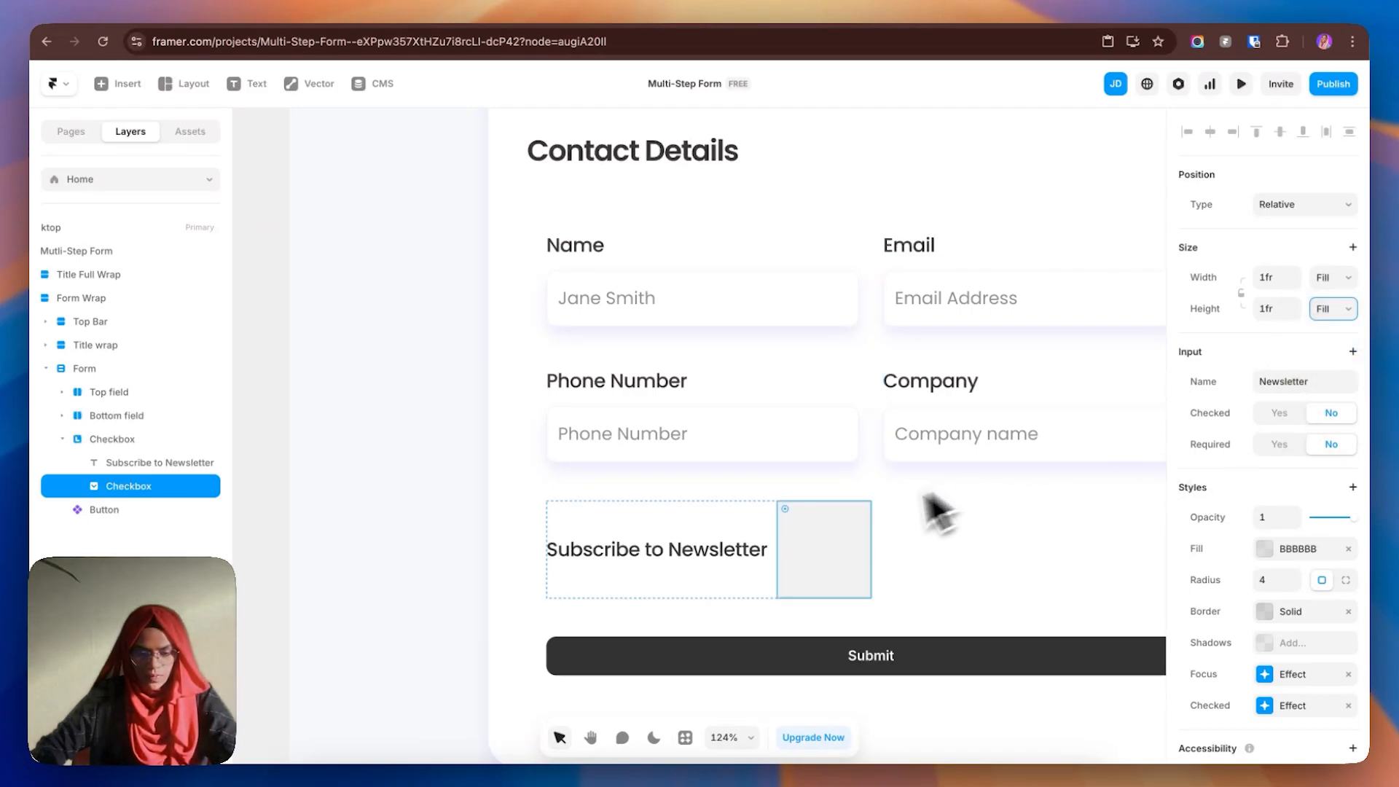
- Set the Subscribe to Newsletter label's Position Type to Absolute
click(153, 464)
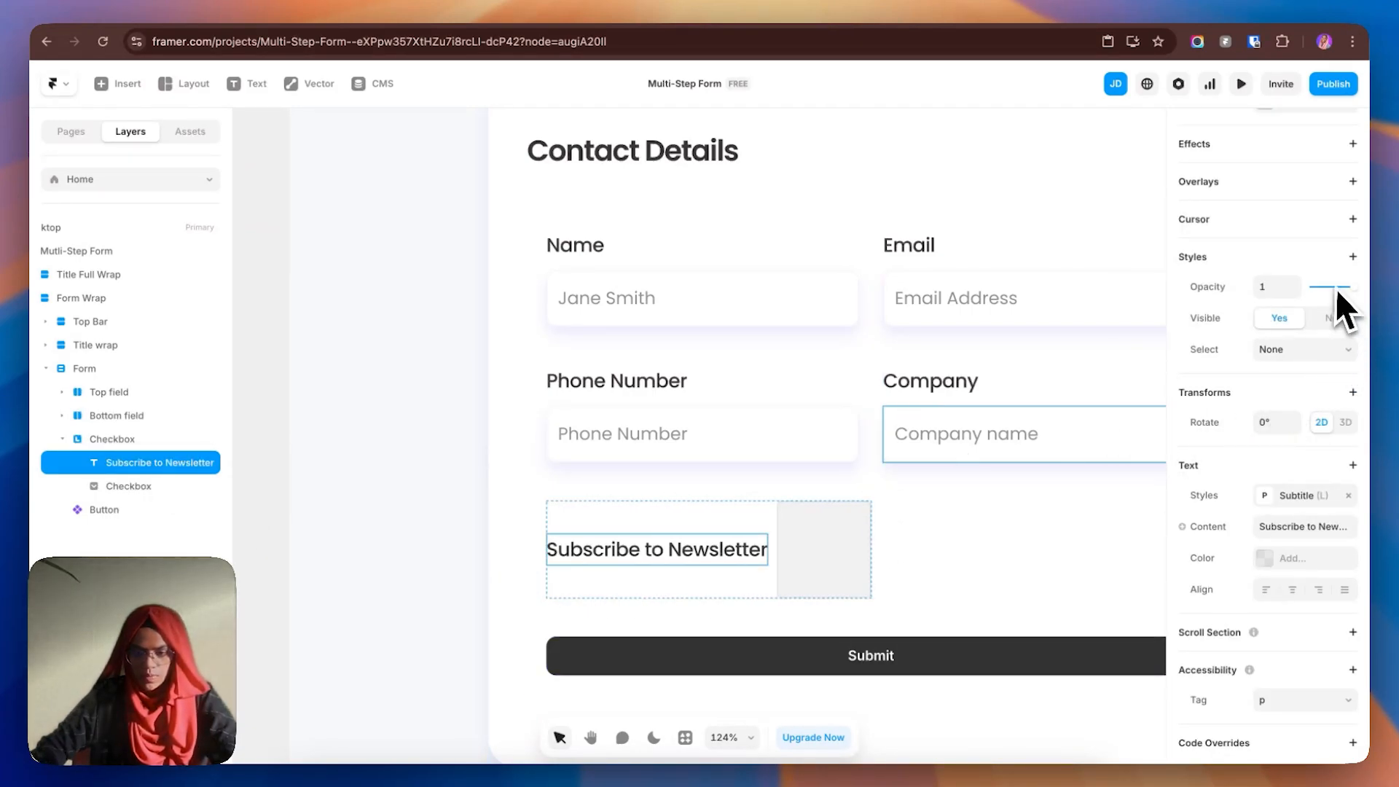
scroll(1333, 306, up, 5)
click(1305, 242)
click(1291, 232)
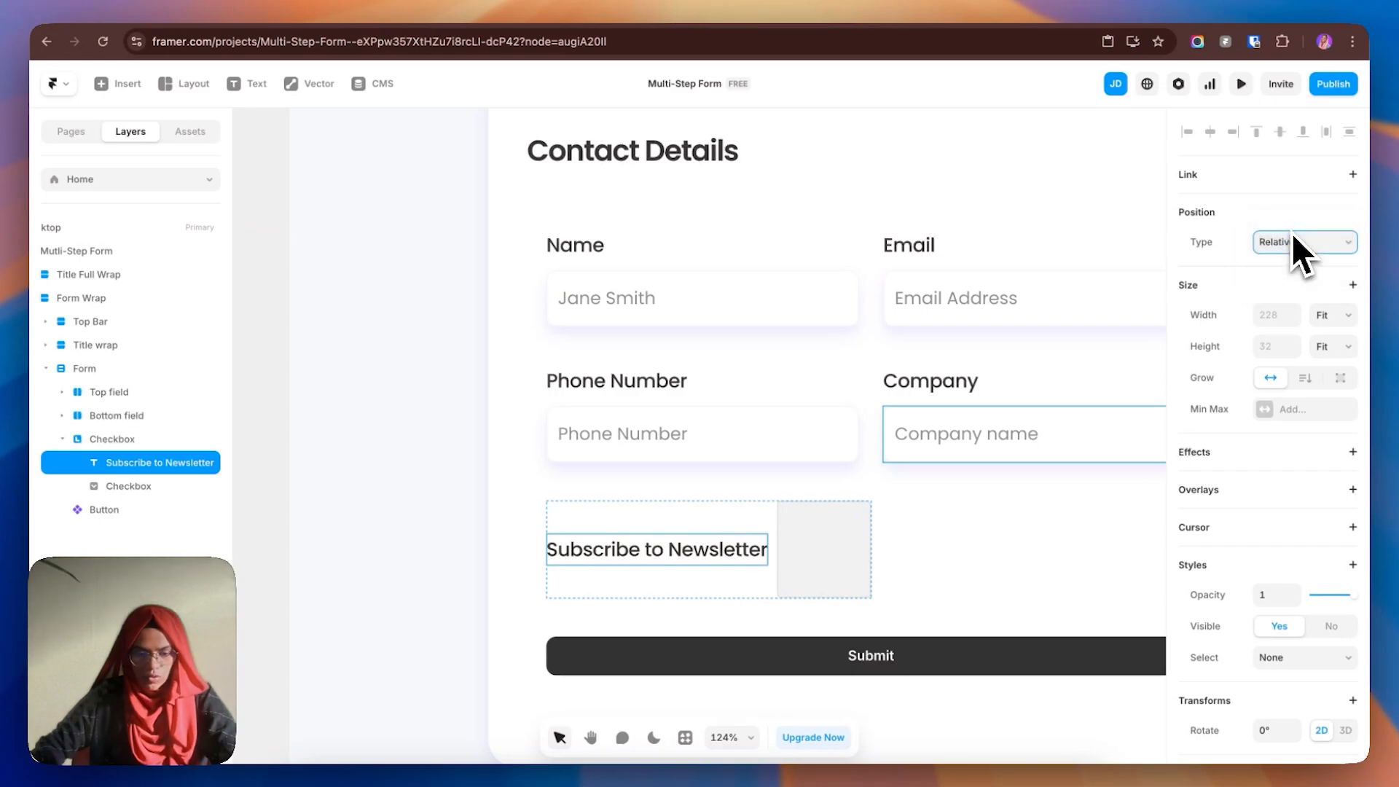
click(1291, 233)
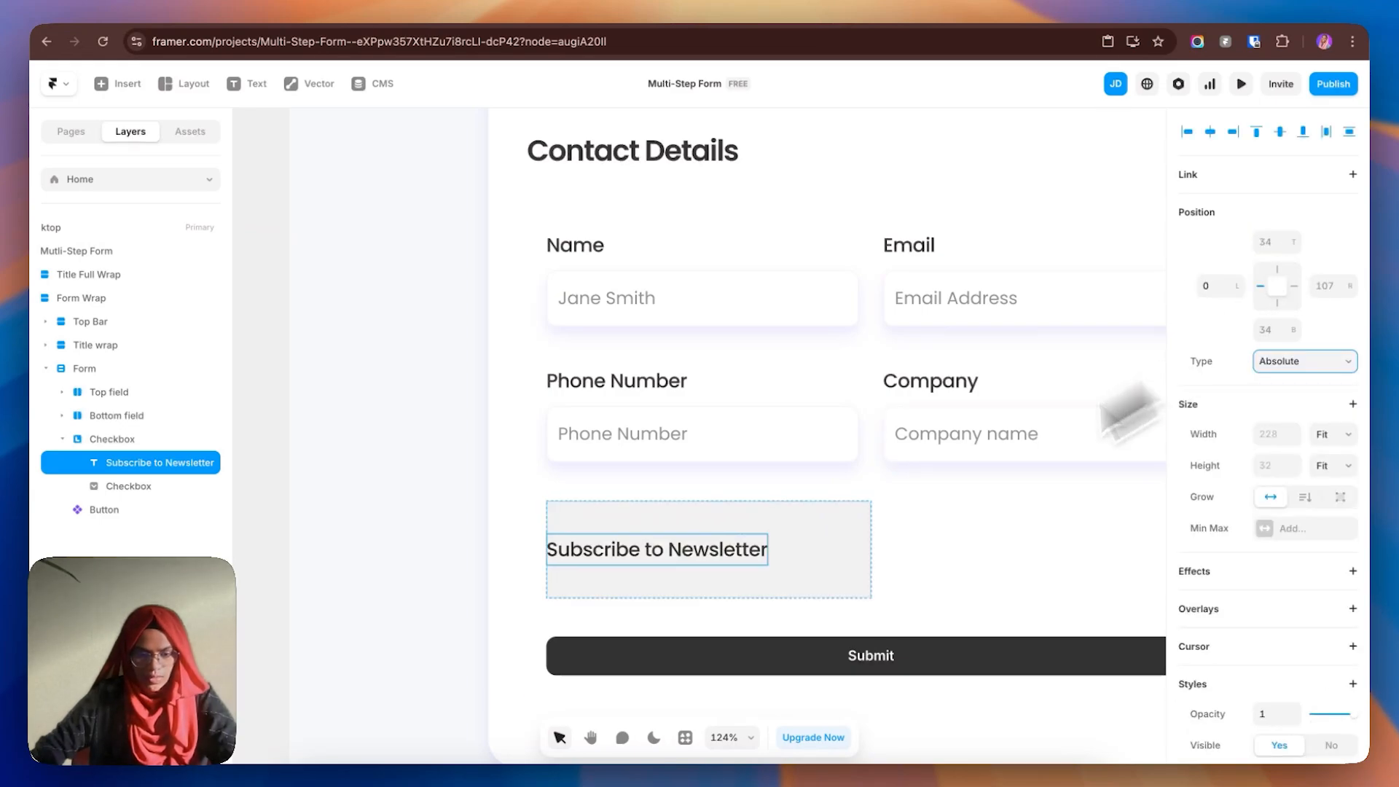
click(785, 575)
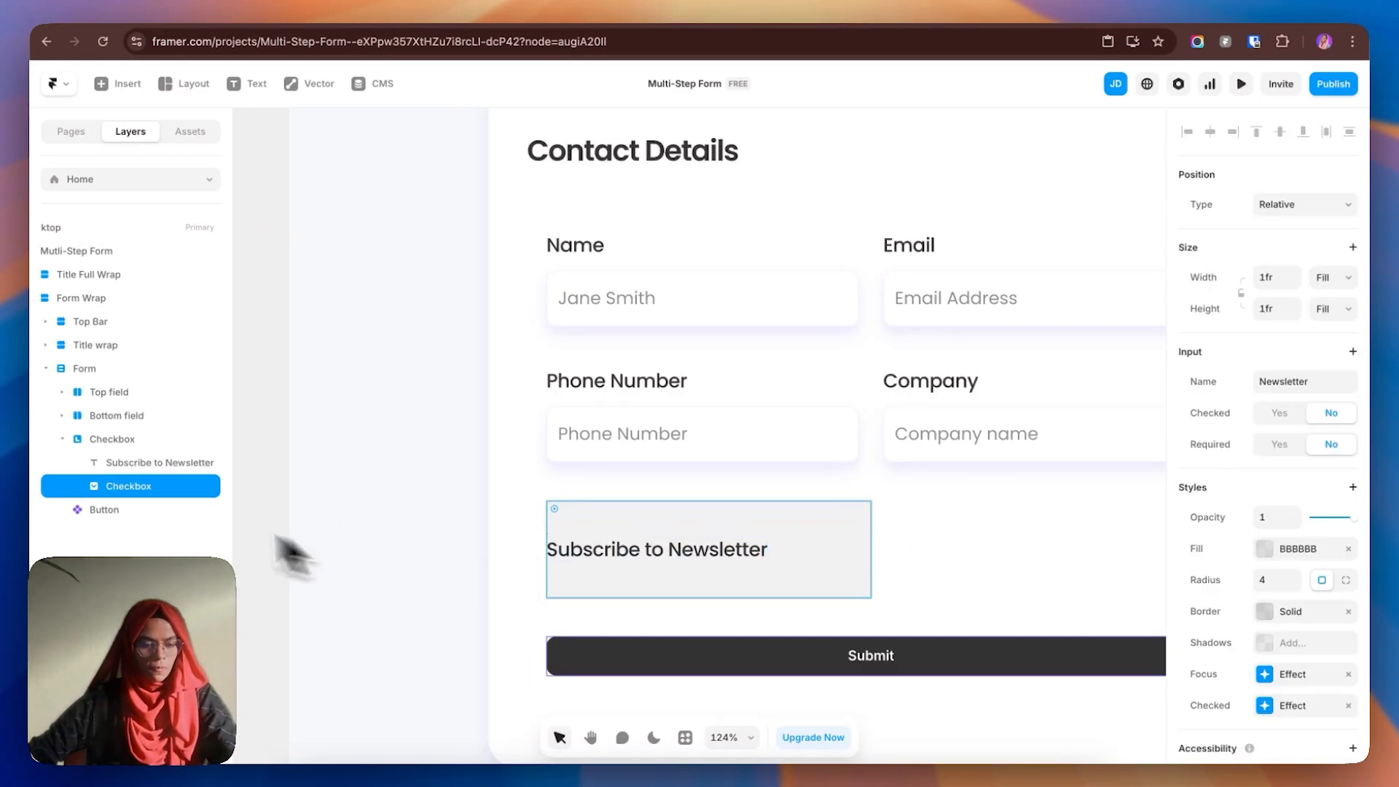
click(147, 469)
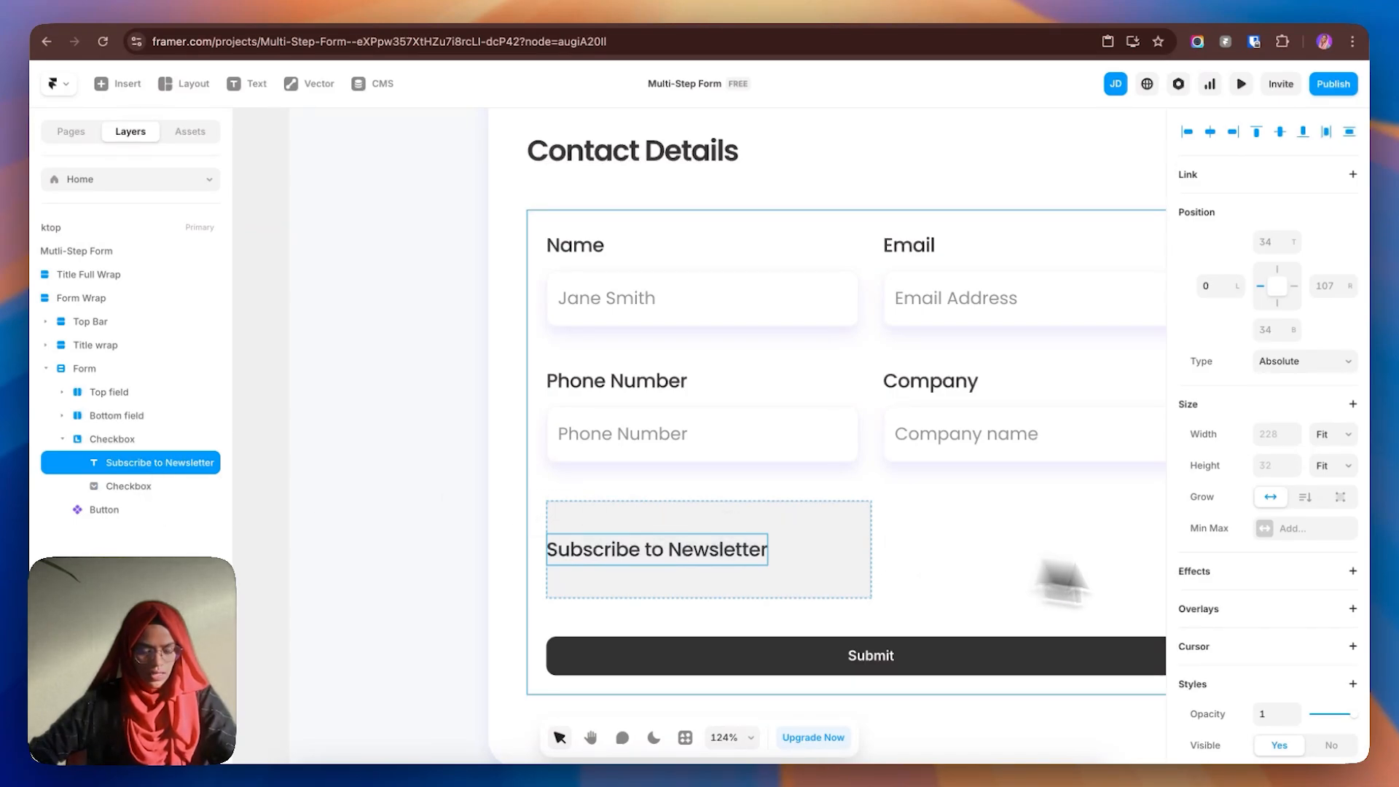
scroll(1334, 603, down, 5)
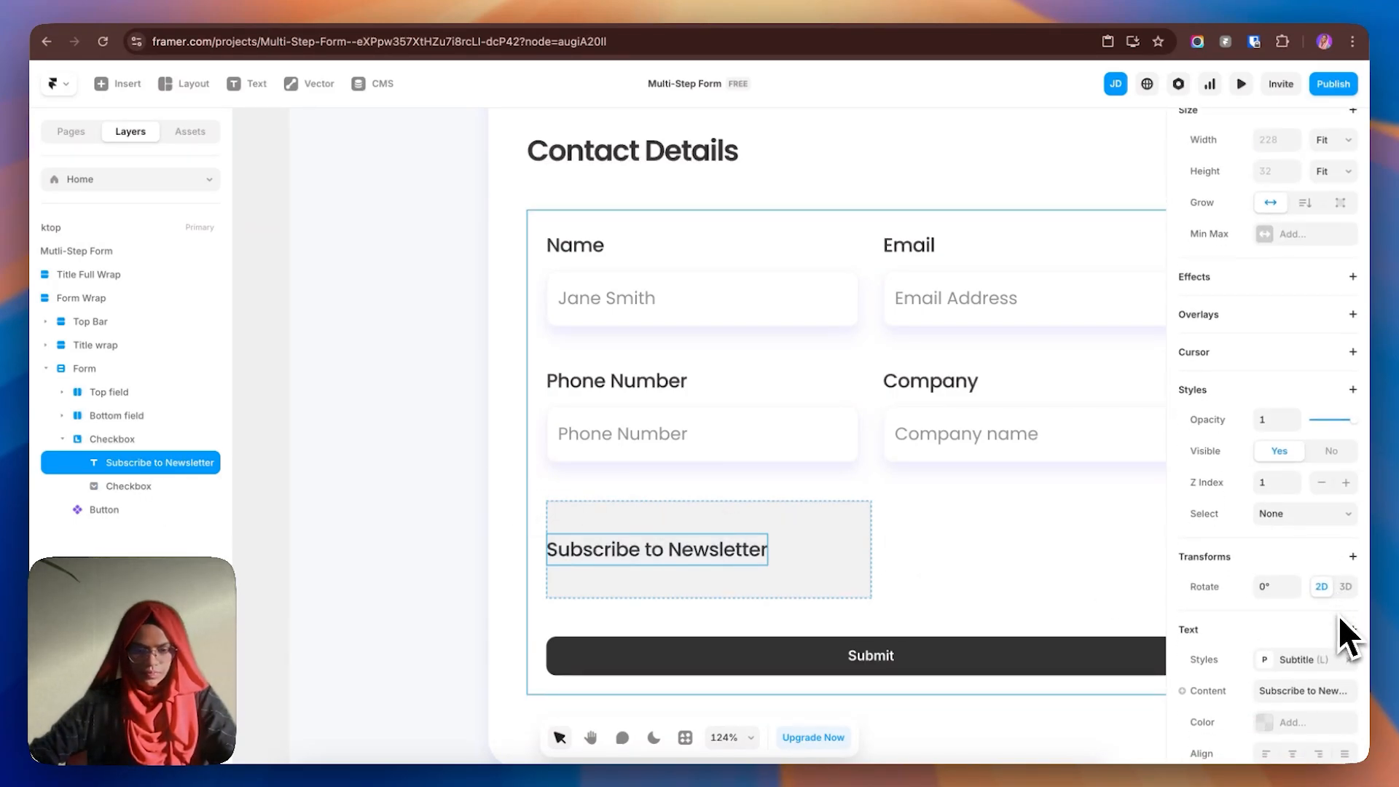
click(1343, 687)
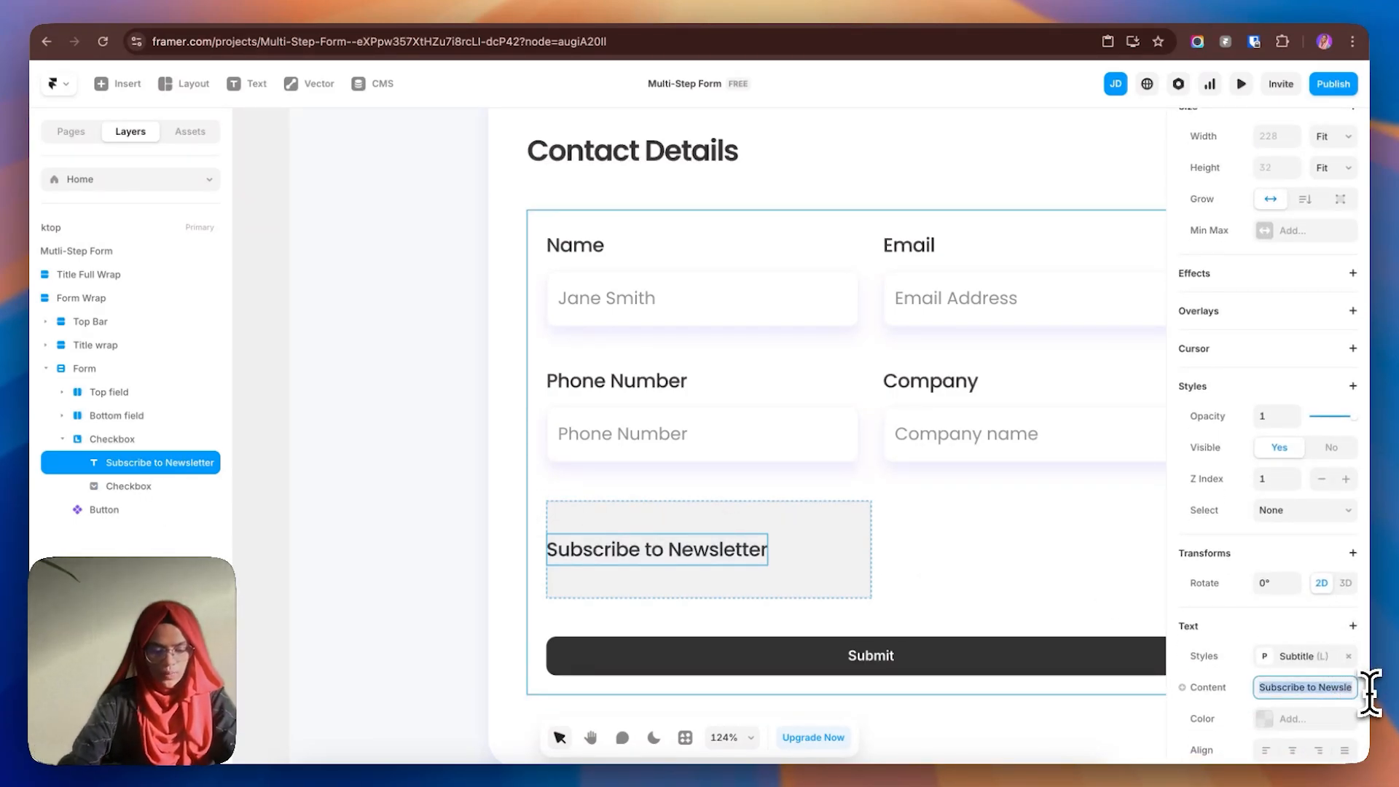
- Change the label text to Web Design and wrap it in a stack named Content Wrap
text(Web Design)
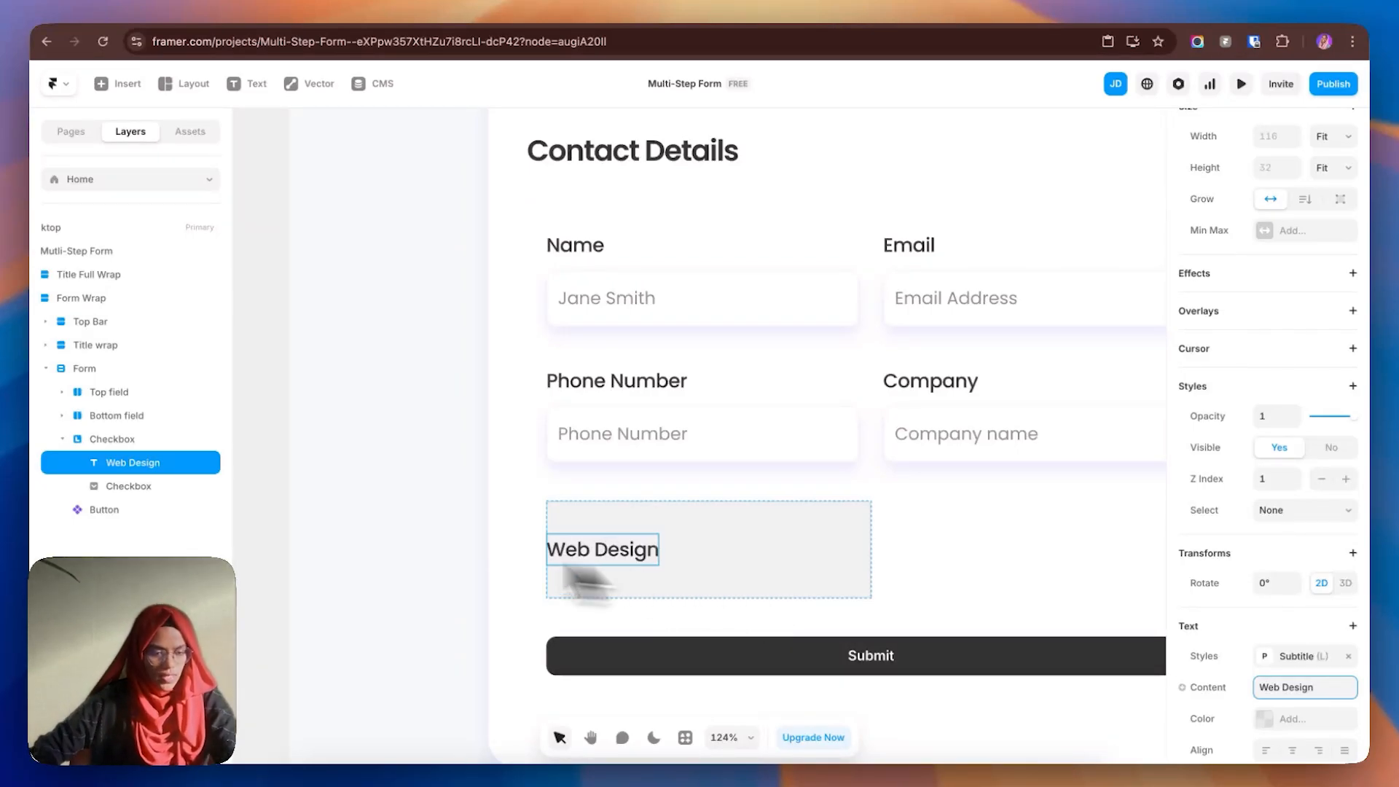
right_click(126, 467)
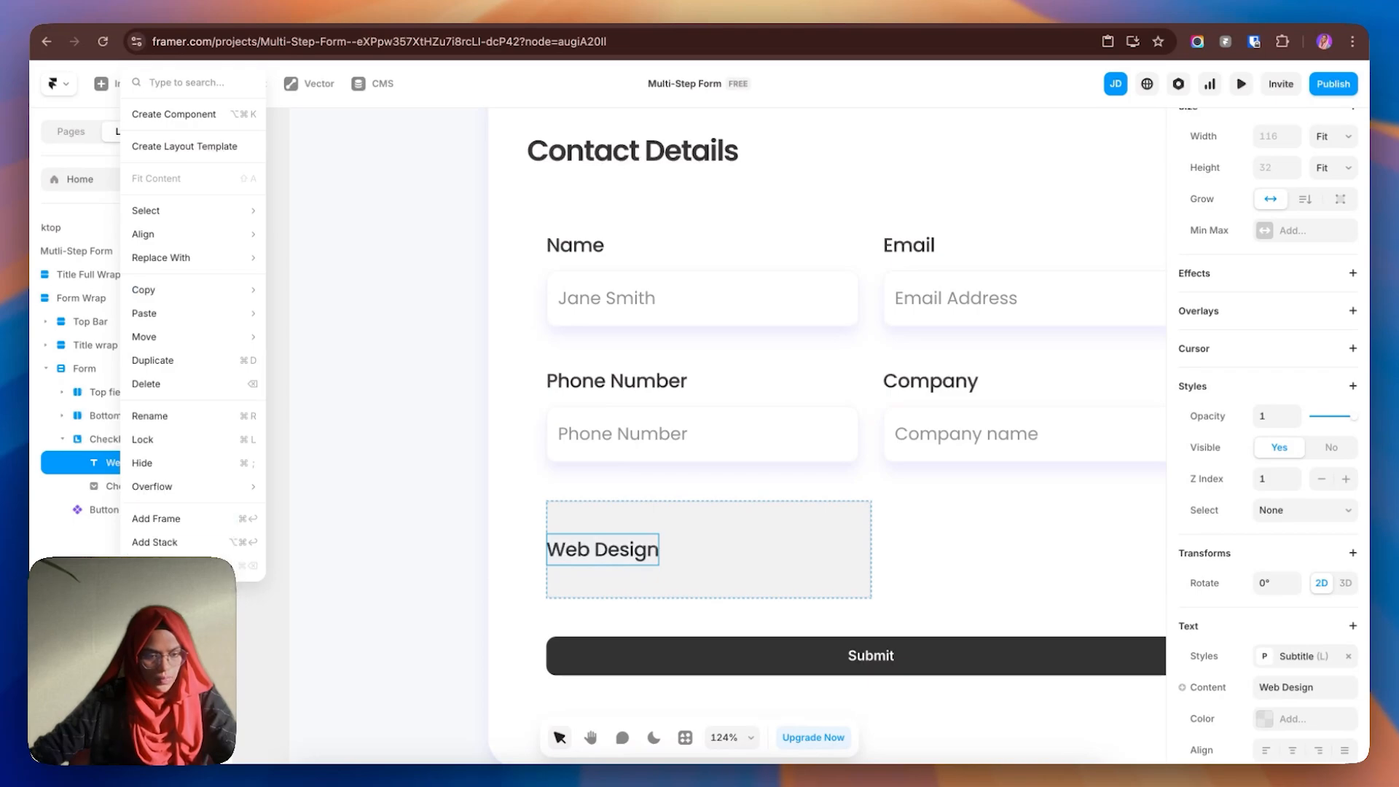
click(155, 541)
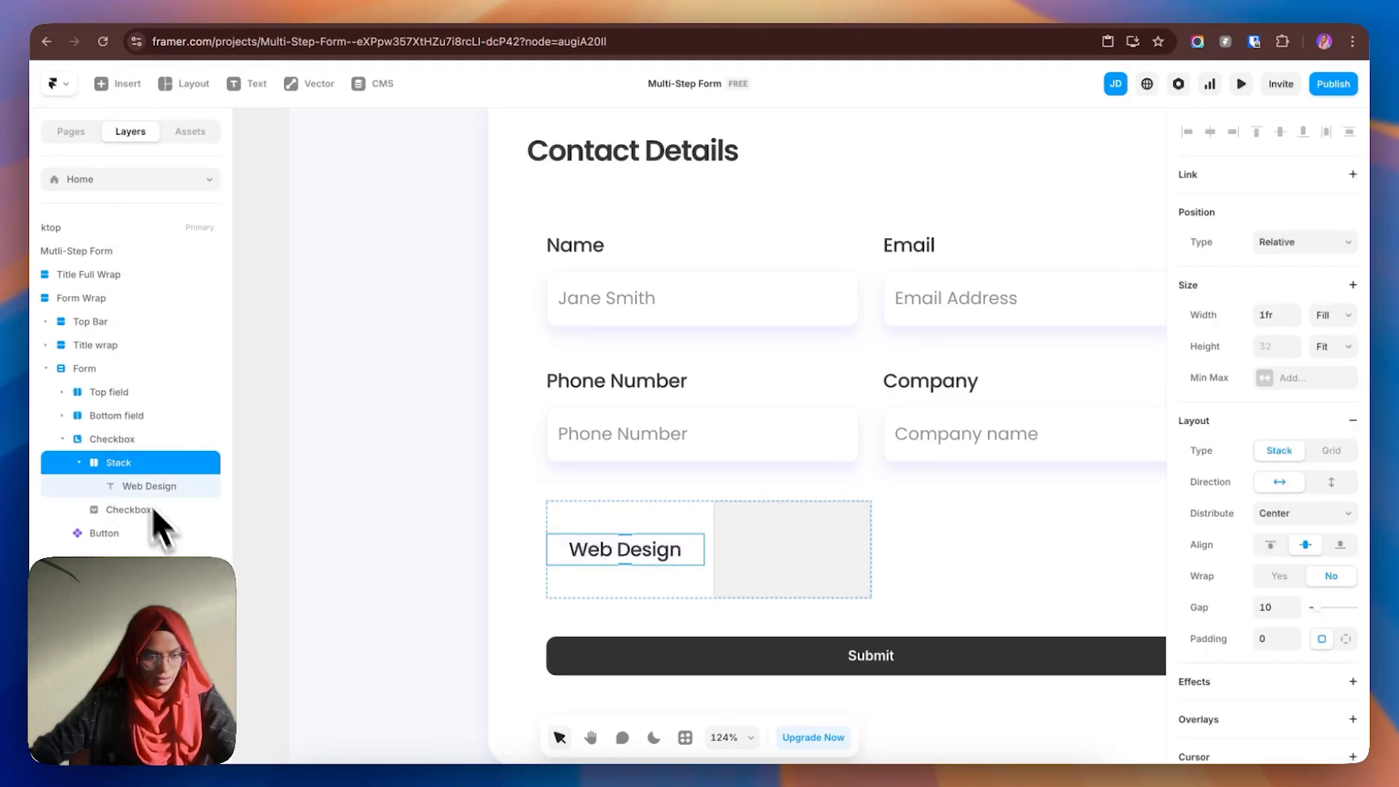
double_click(130, 467)
text(Cont)
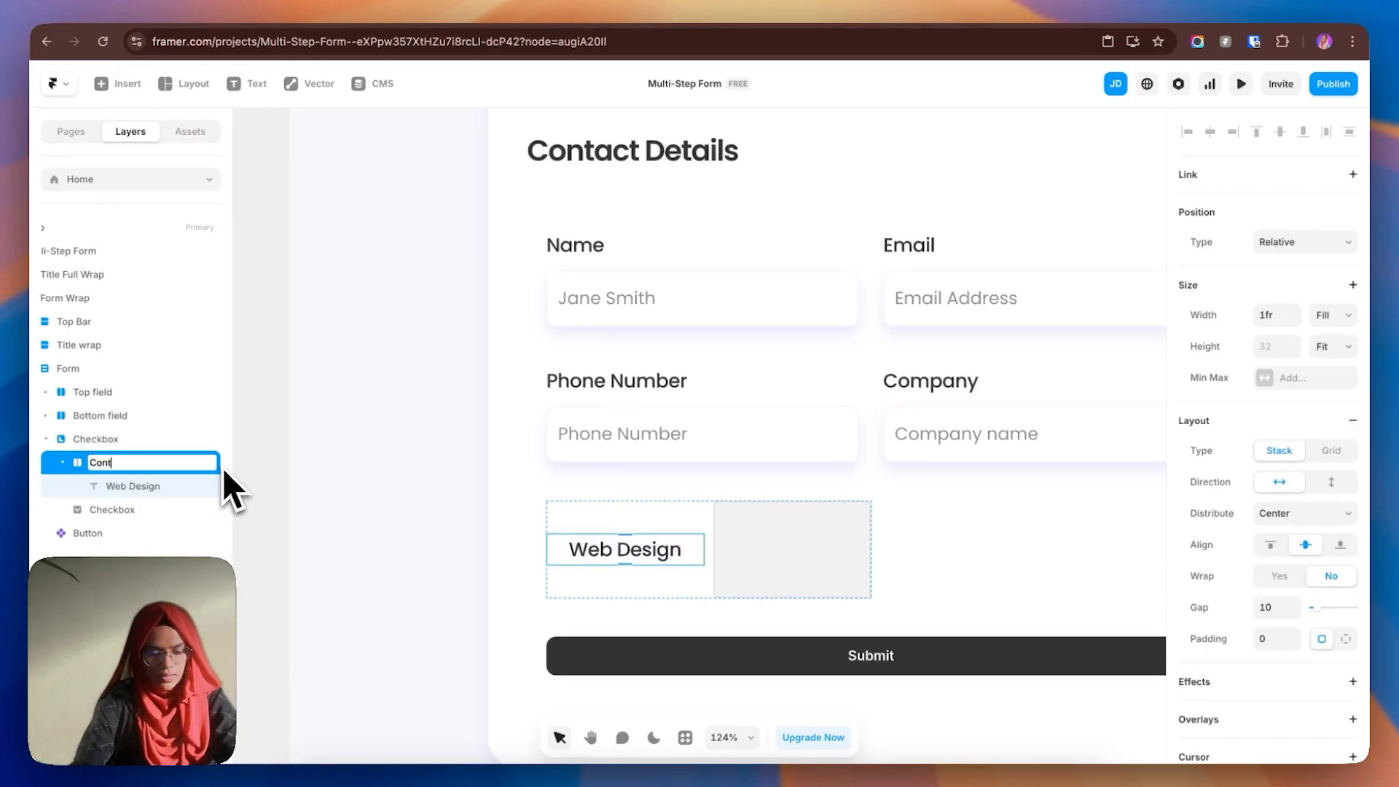
text(ent Wrap)
key(Return)
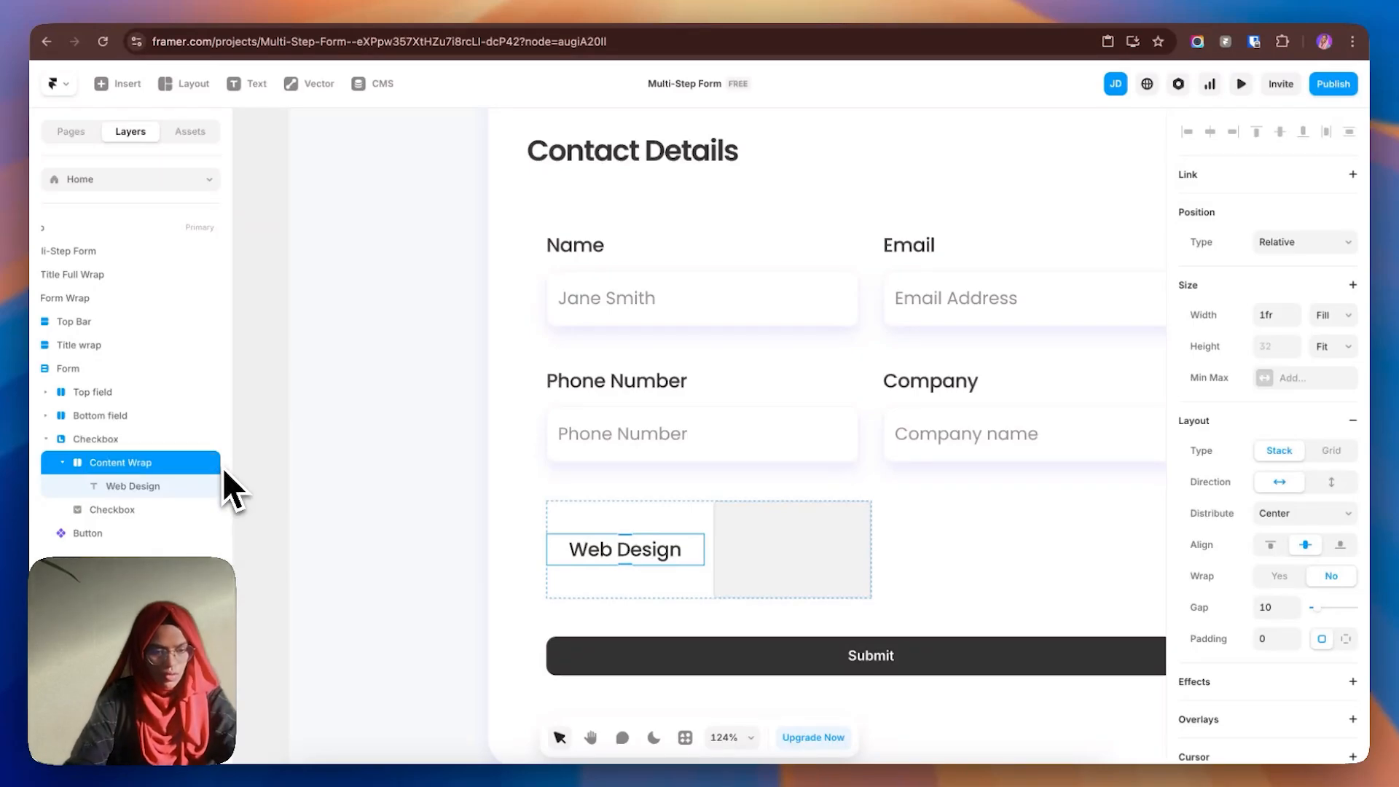
- Paste the Icon wrap above the Web Design text, keeping its File Code icon
click(175, 489)
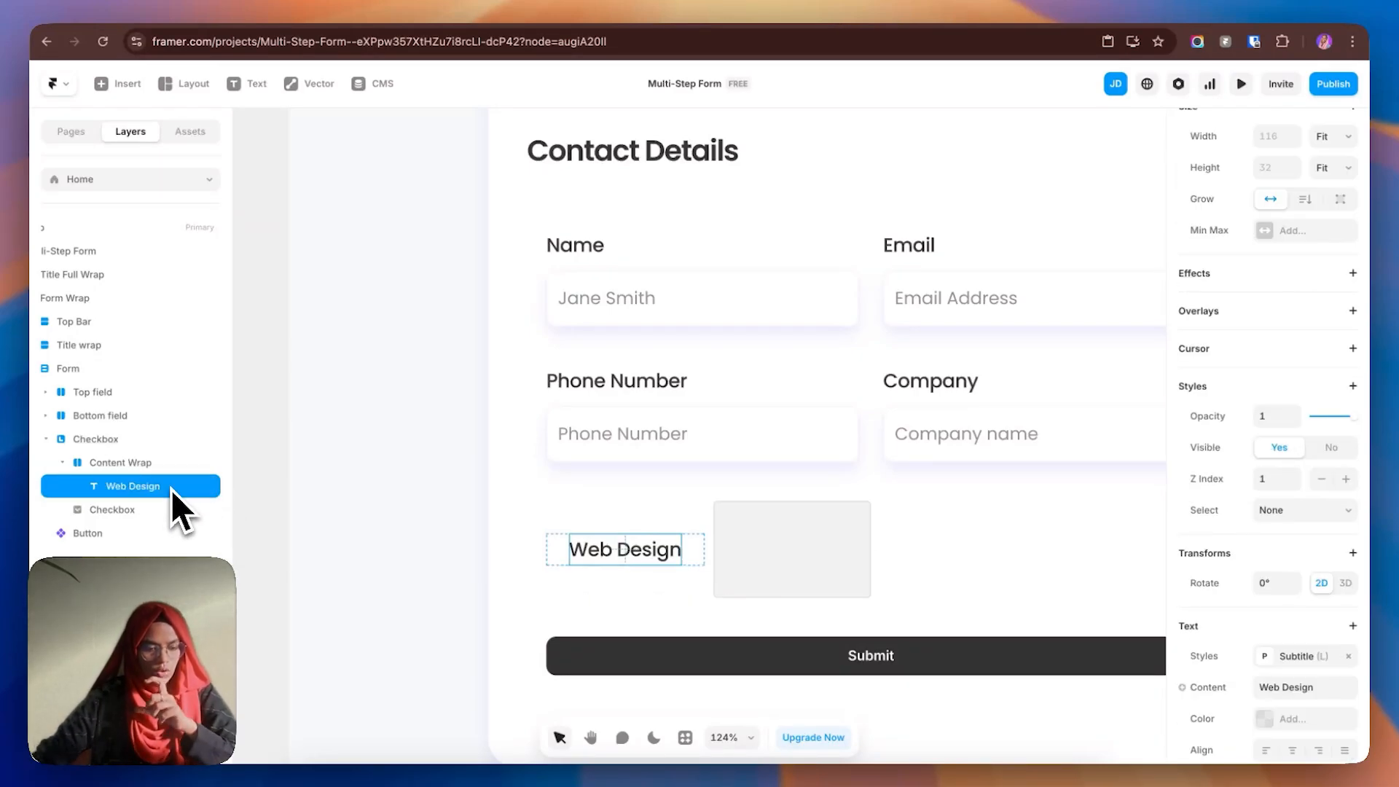
key(super+v)
drag(117, 510, 131, 475)
click(78, 486)
click(127, 510)
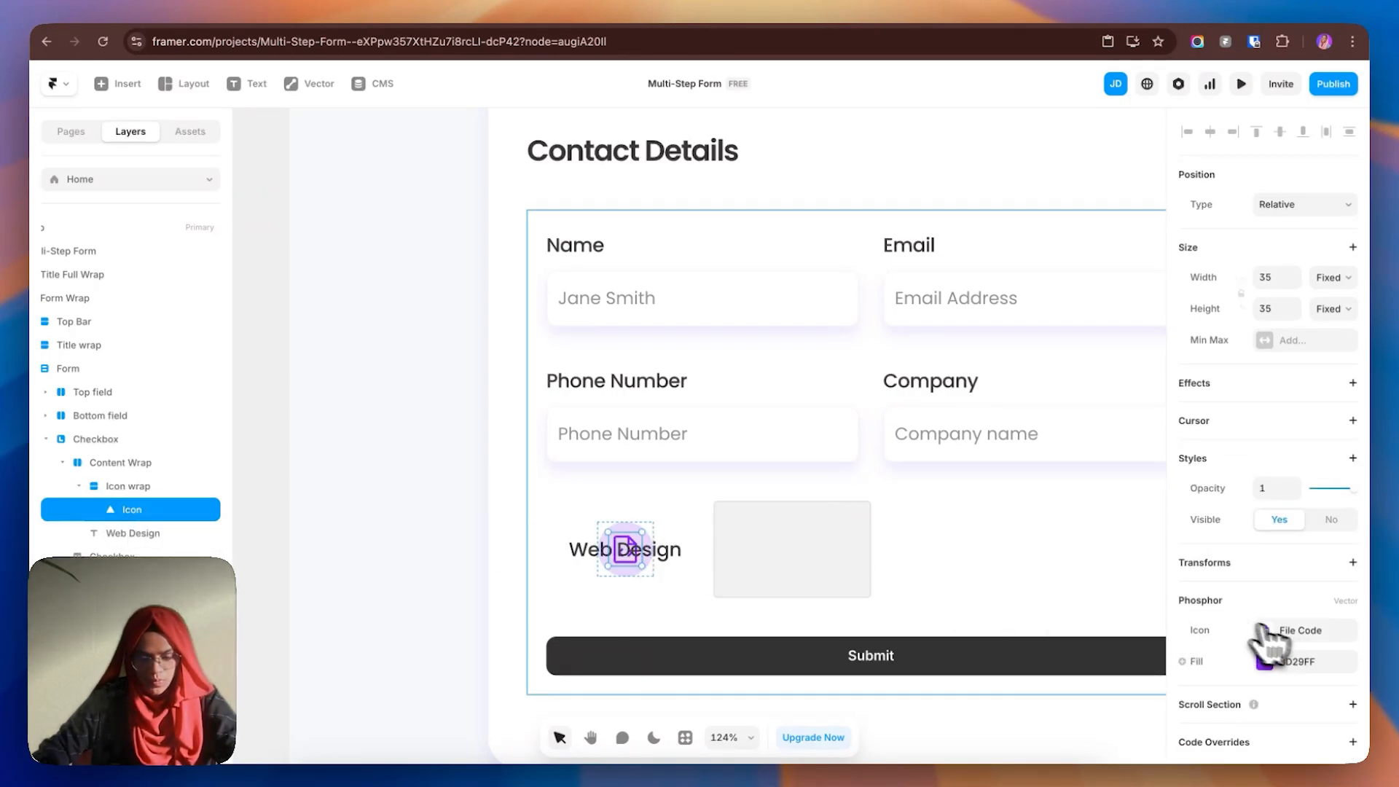
click(1298, 634)
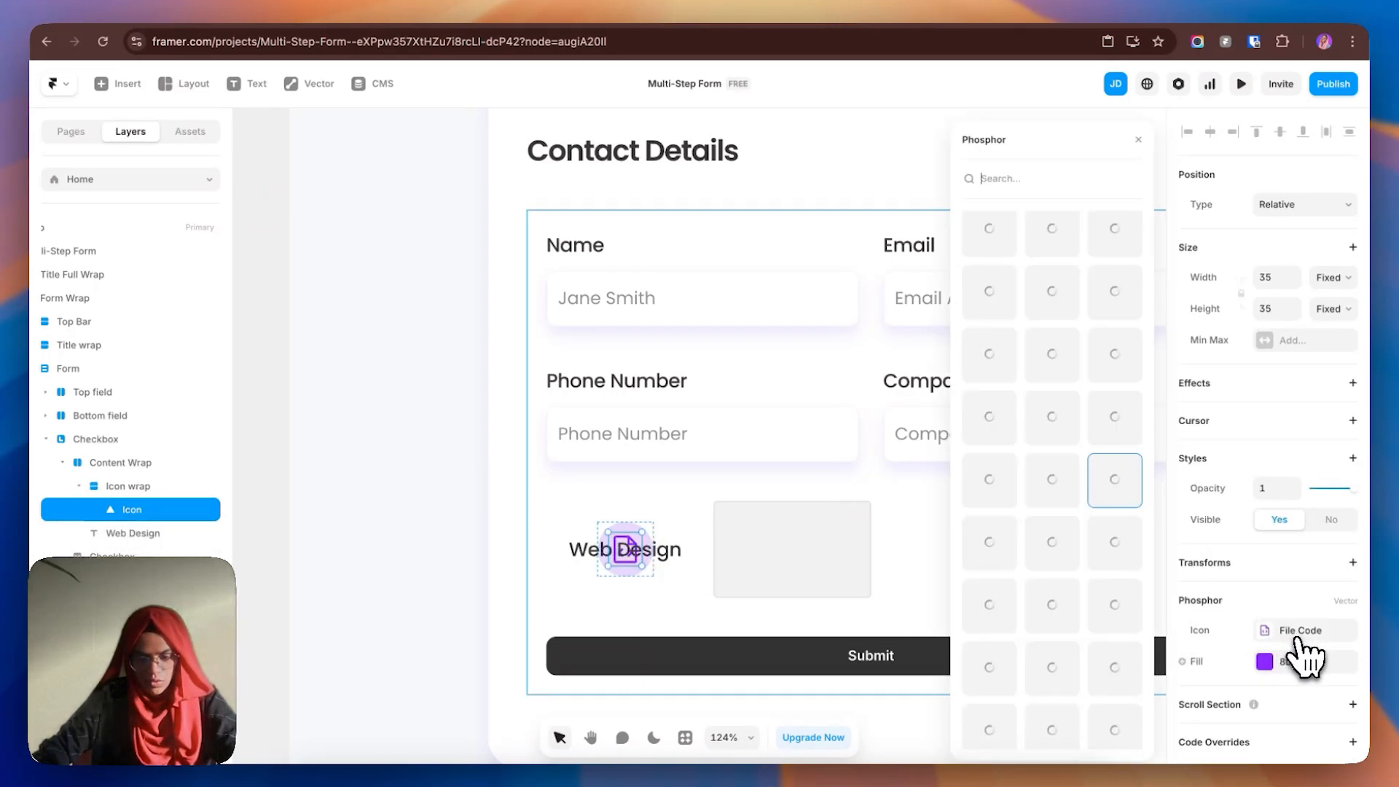
click(1288, 631)
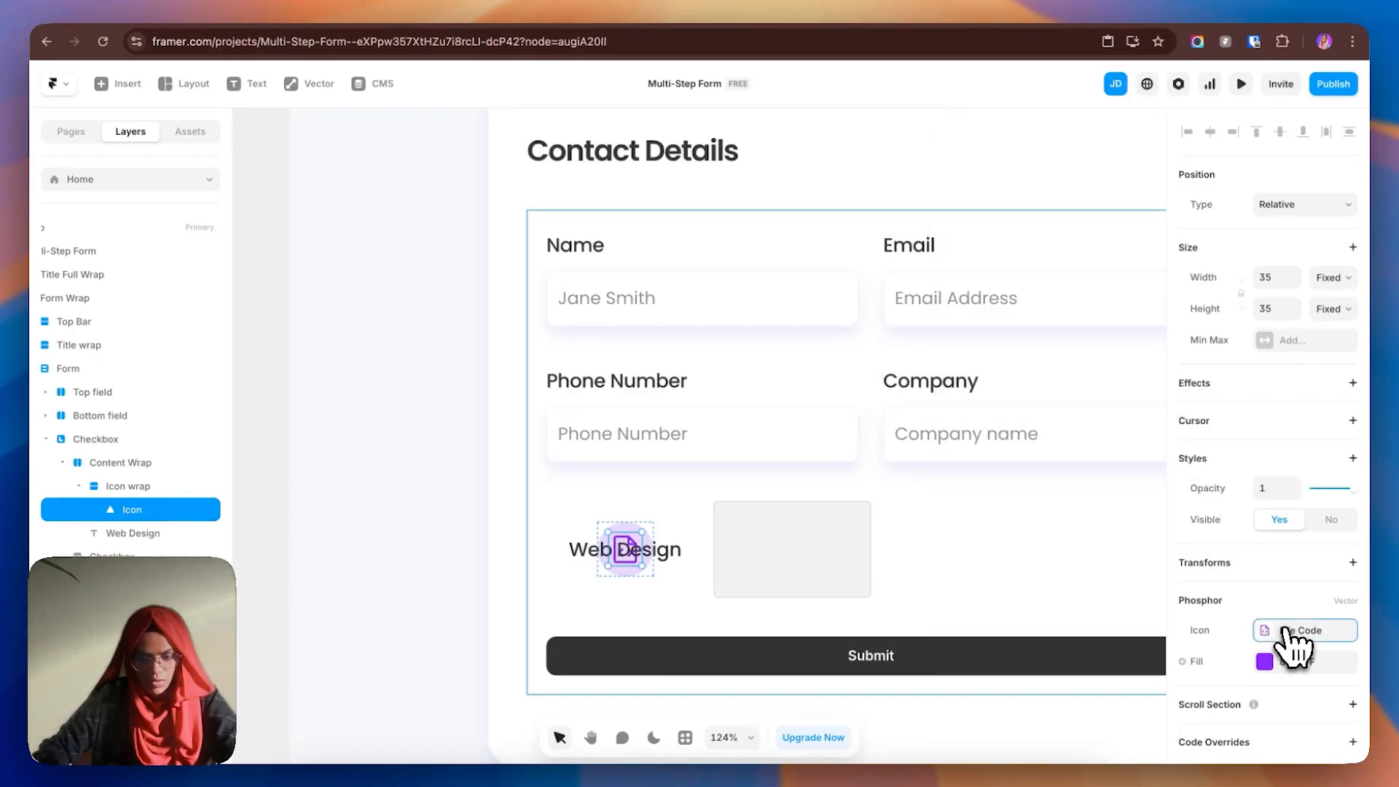
click(160, 467)
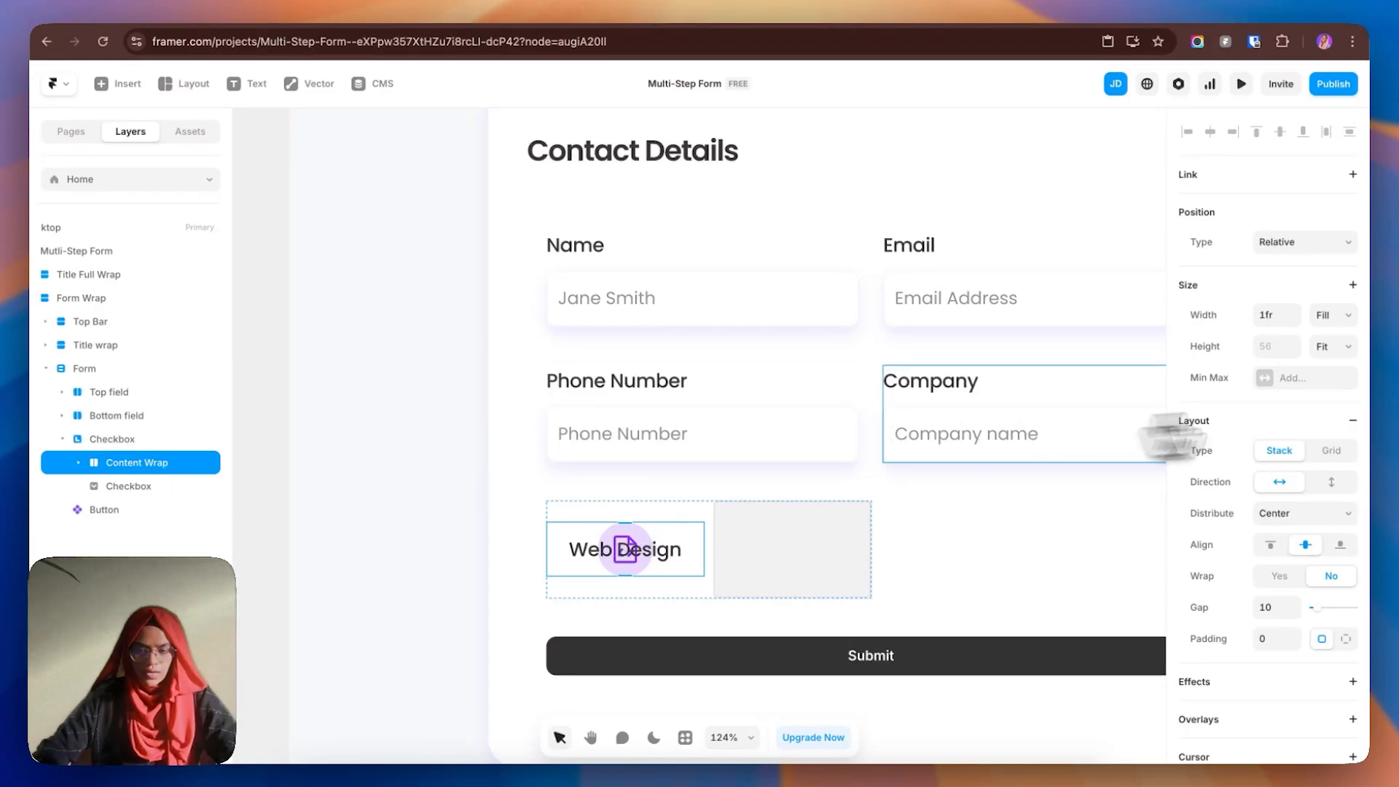
- Make Content Wrap absolutely positioned with a 100% relative width
click(1293, 248)
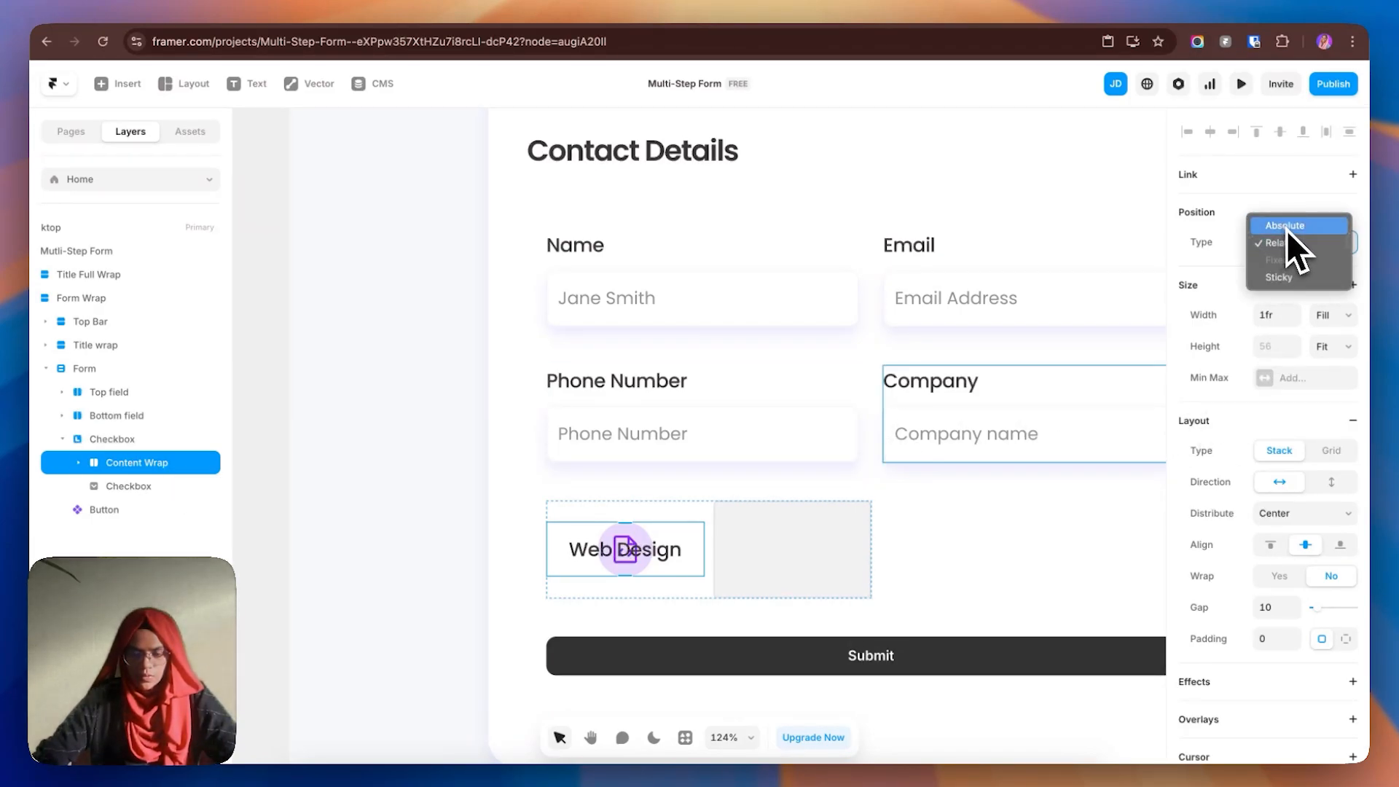
click(1288, 232)
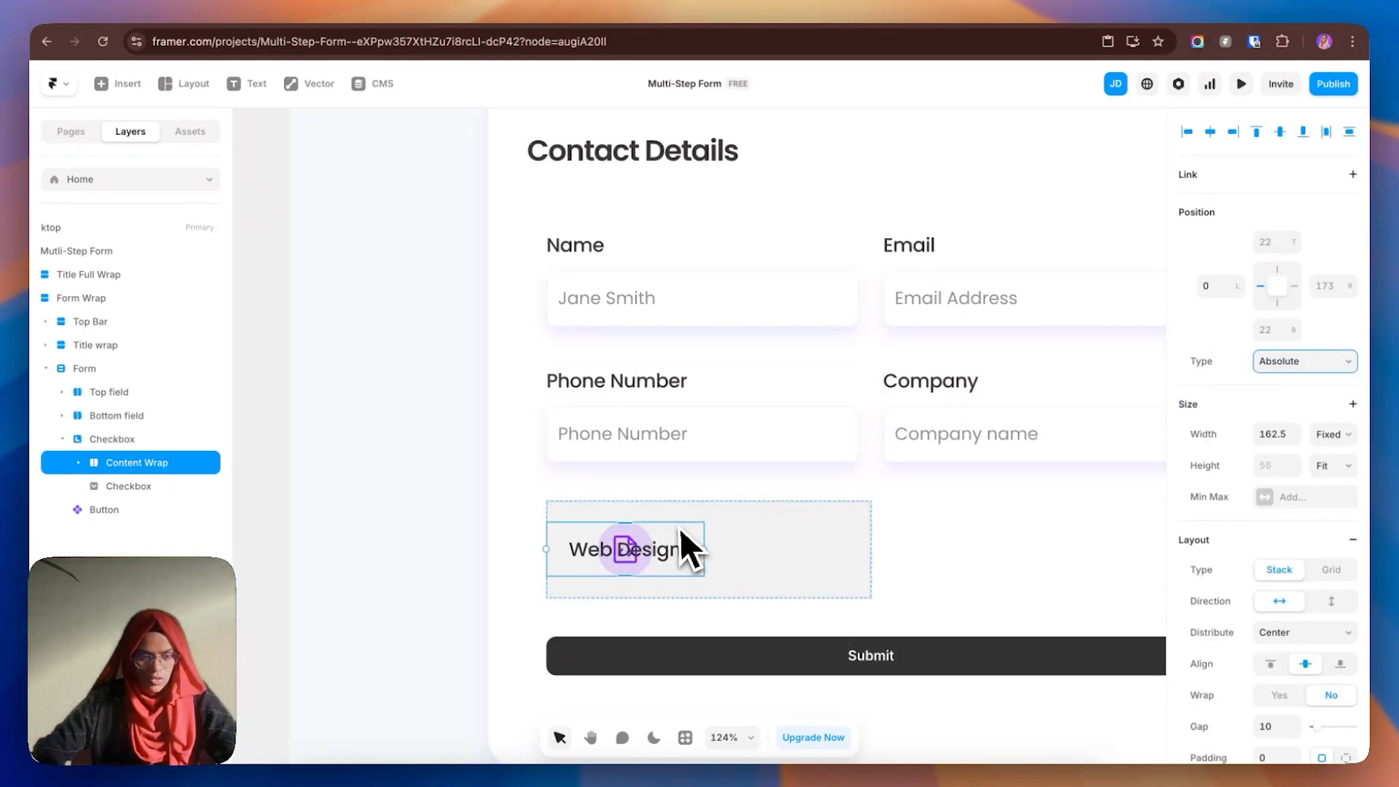
click(1329, 435)
click(1332, 451)
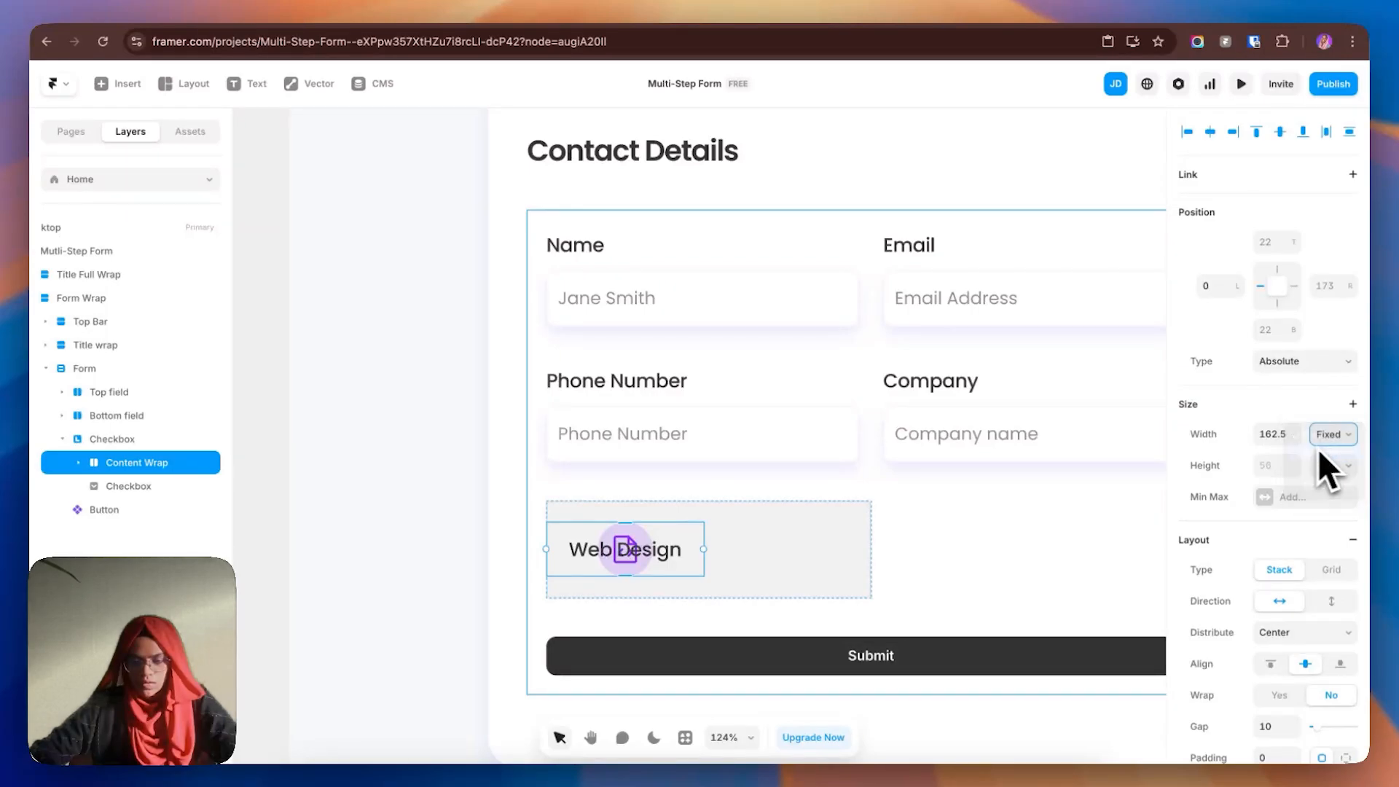
click(1284, 434)
text(100)
key(Return)
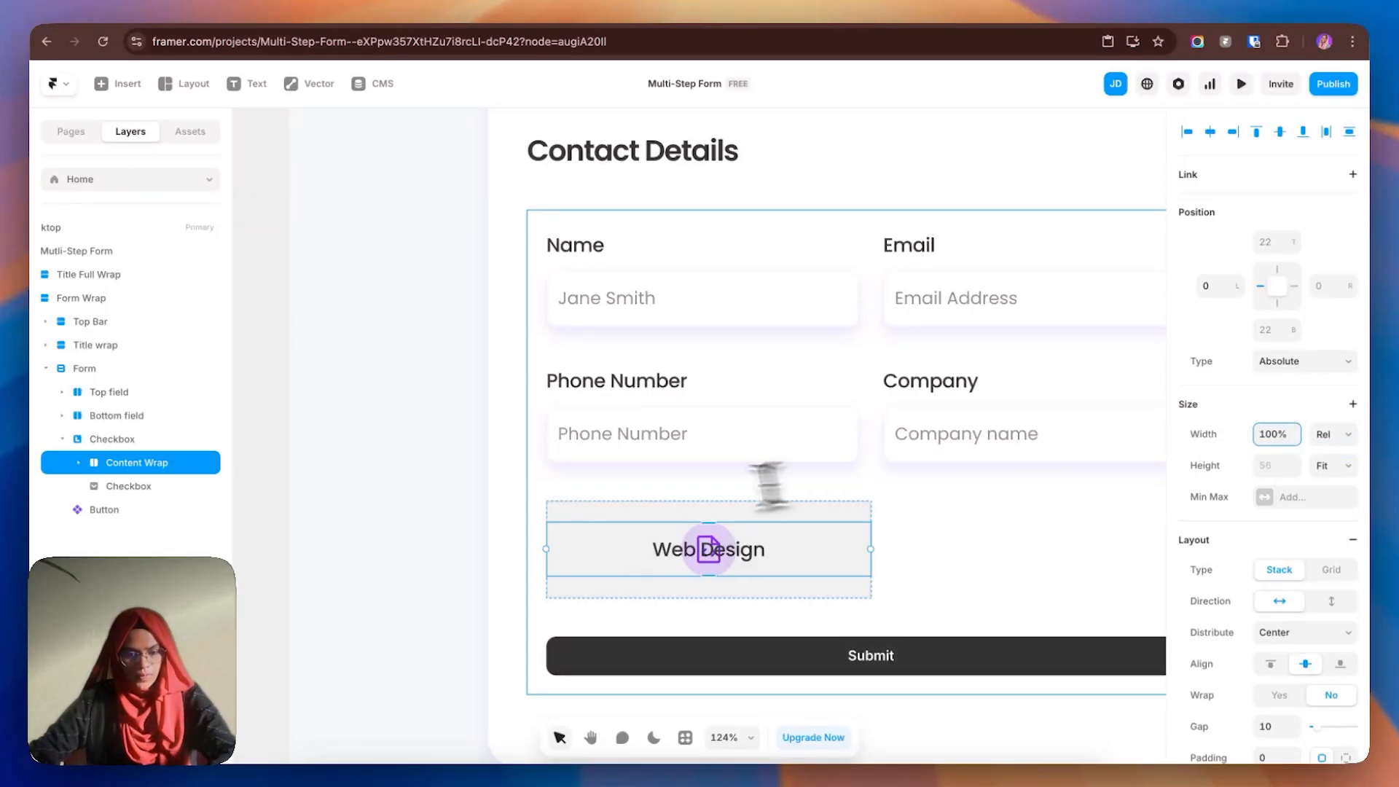
- Set the Web Design text's Position to Relative so it sits beside the icon
click(78, 462)
click(141, 487)
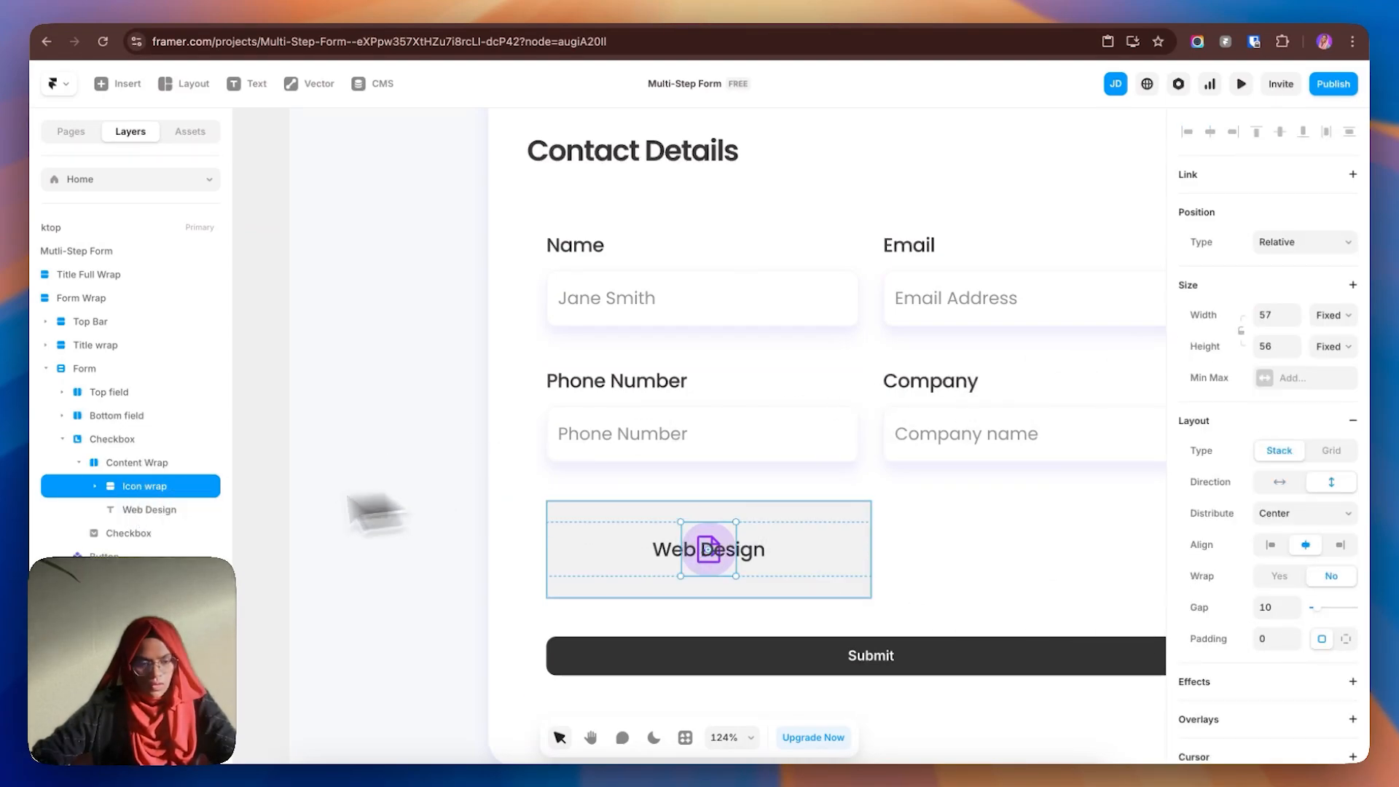
click(149, 509)
scroll(1218, 339, up, 5)
click(1293, 363)
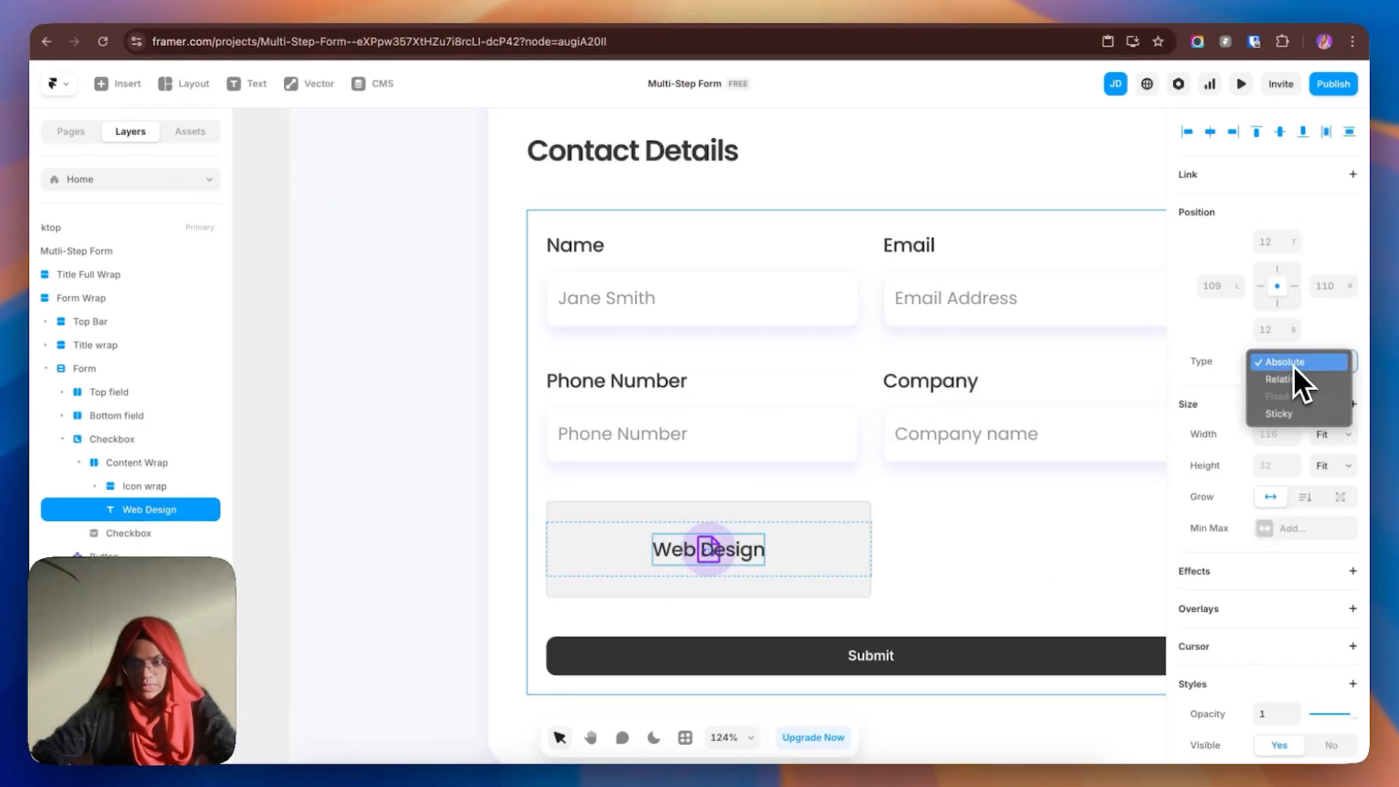
click(1288, 380)
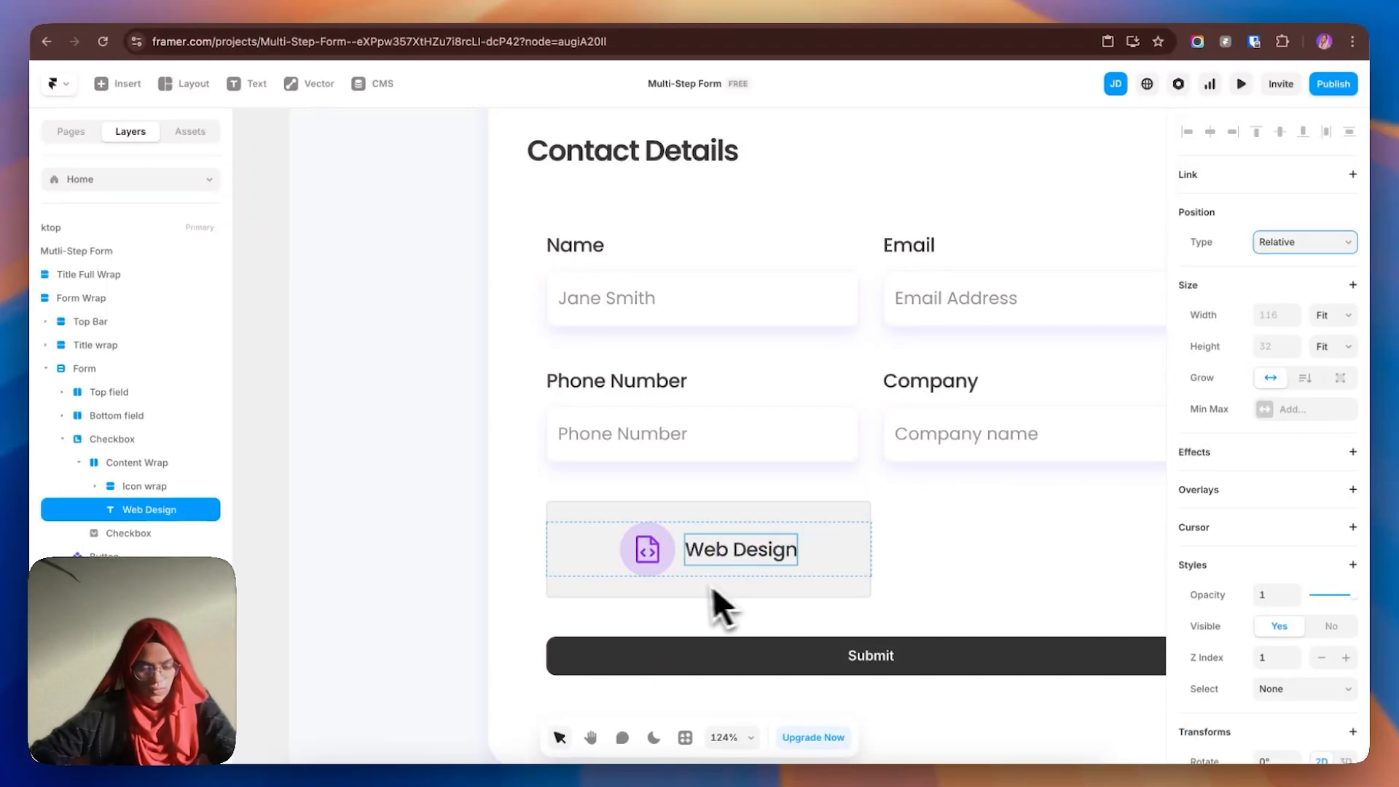
- Set Content Wrap's Distribute to Start and its left padding to 20
click(169, 489)
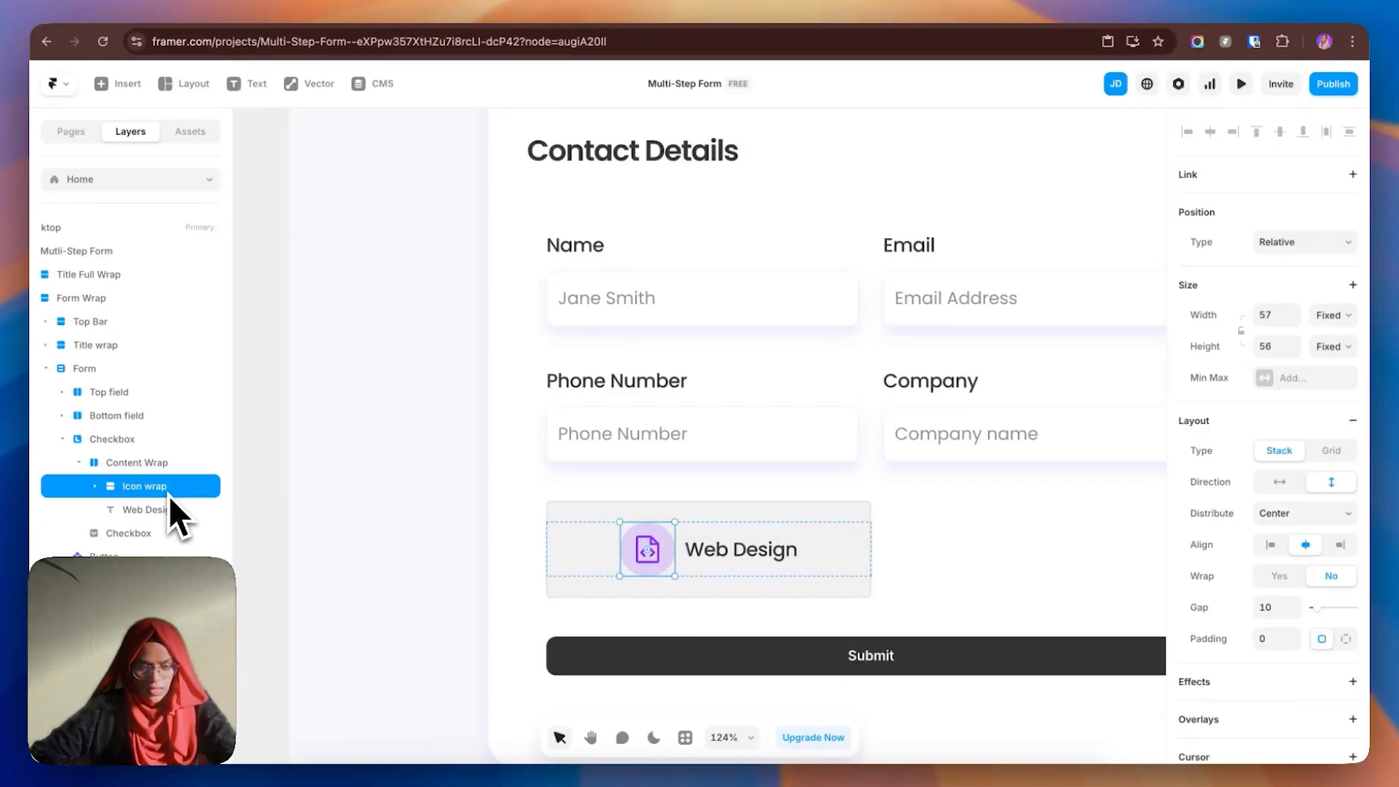
click(155, 468)
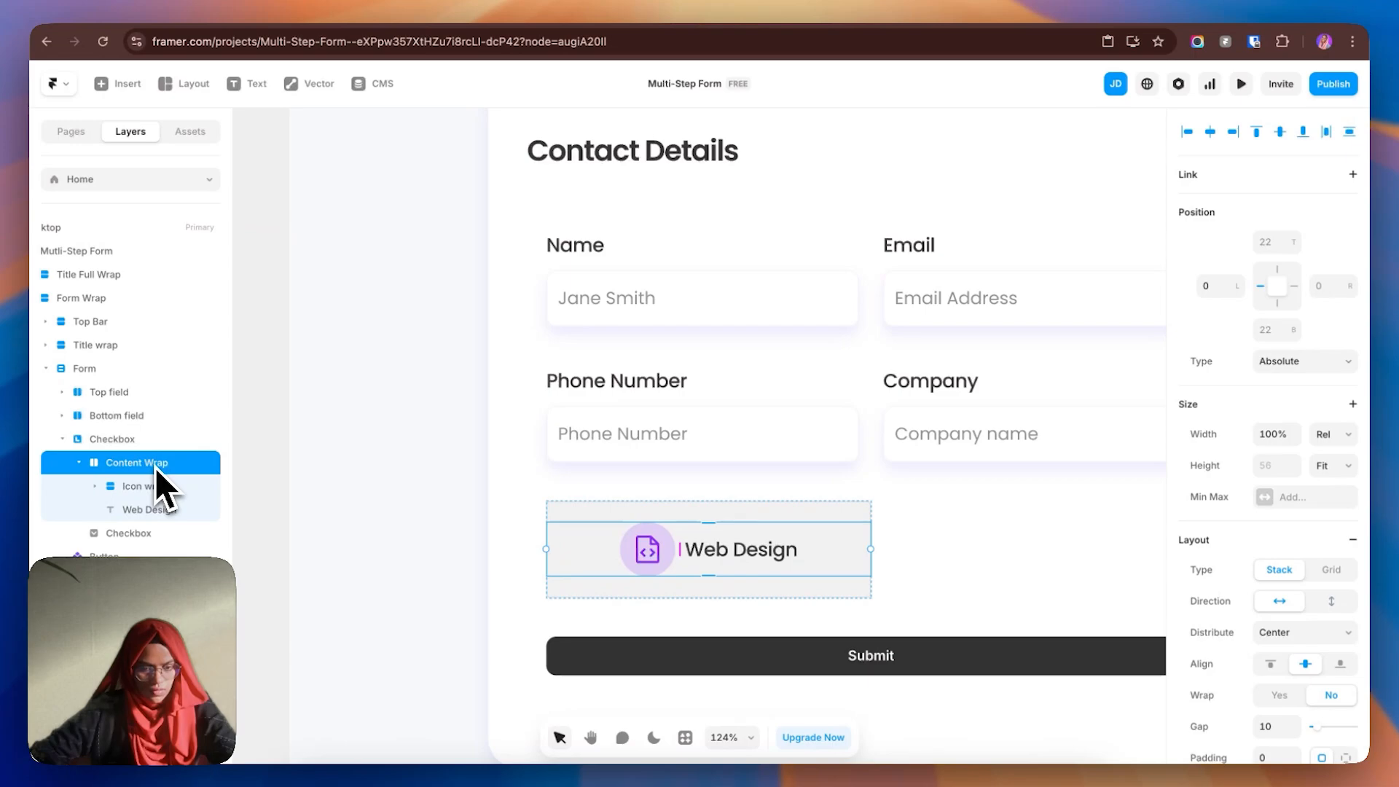
click(1302, 633)
click(1280, 623)
scroll(1303, 686, down, 1)
scroll(1305, 686, down, 5)
click(1346, 553)
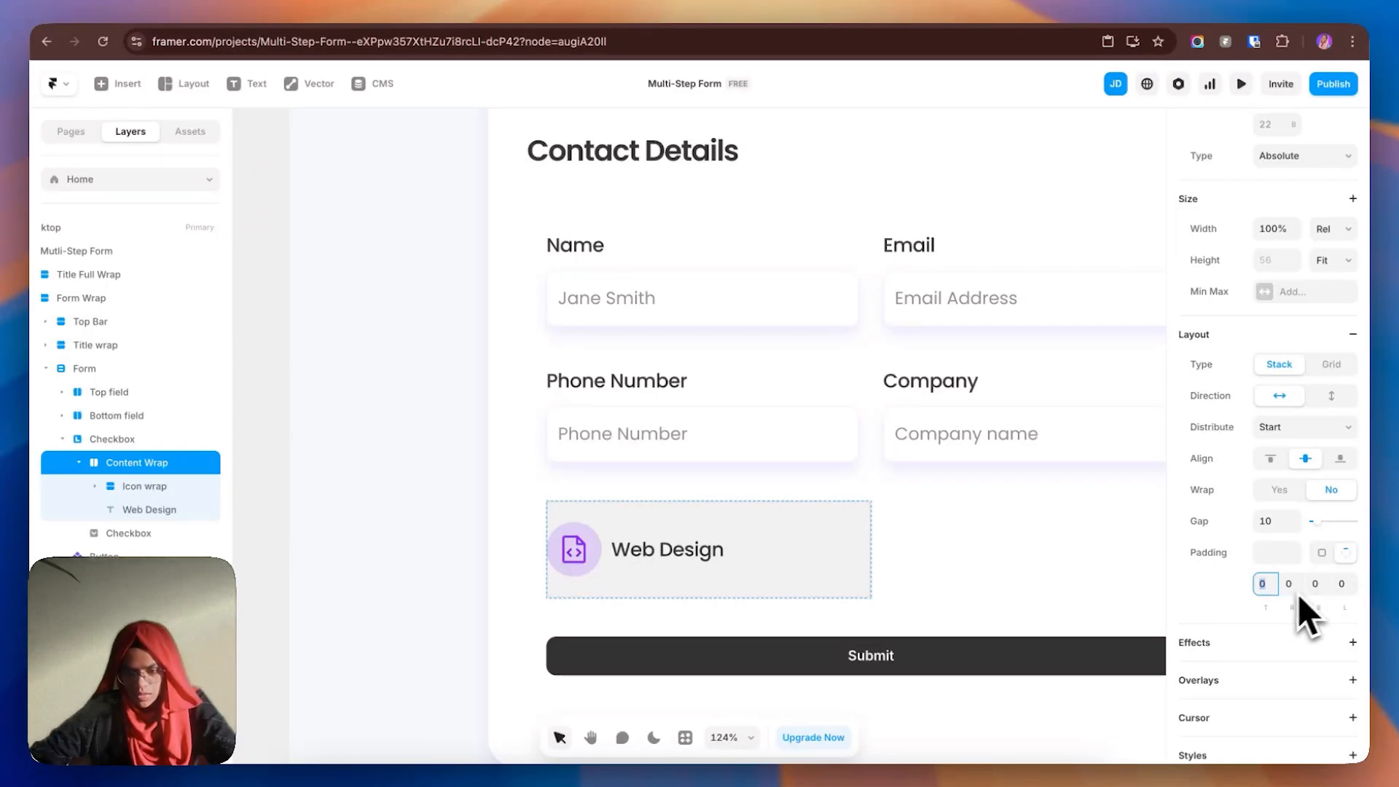
click(1344, 584)
text(2)
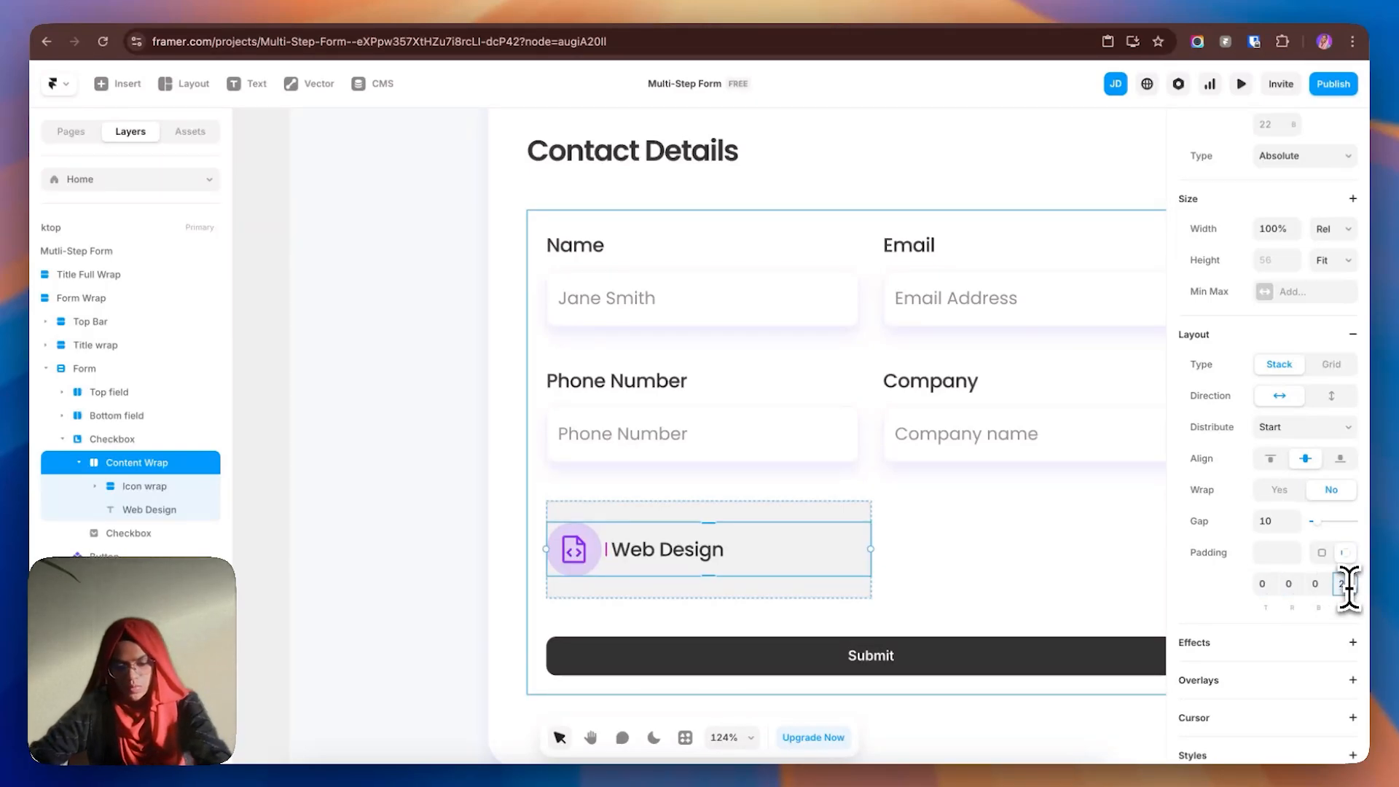
text(0)
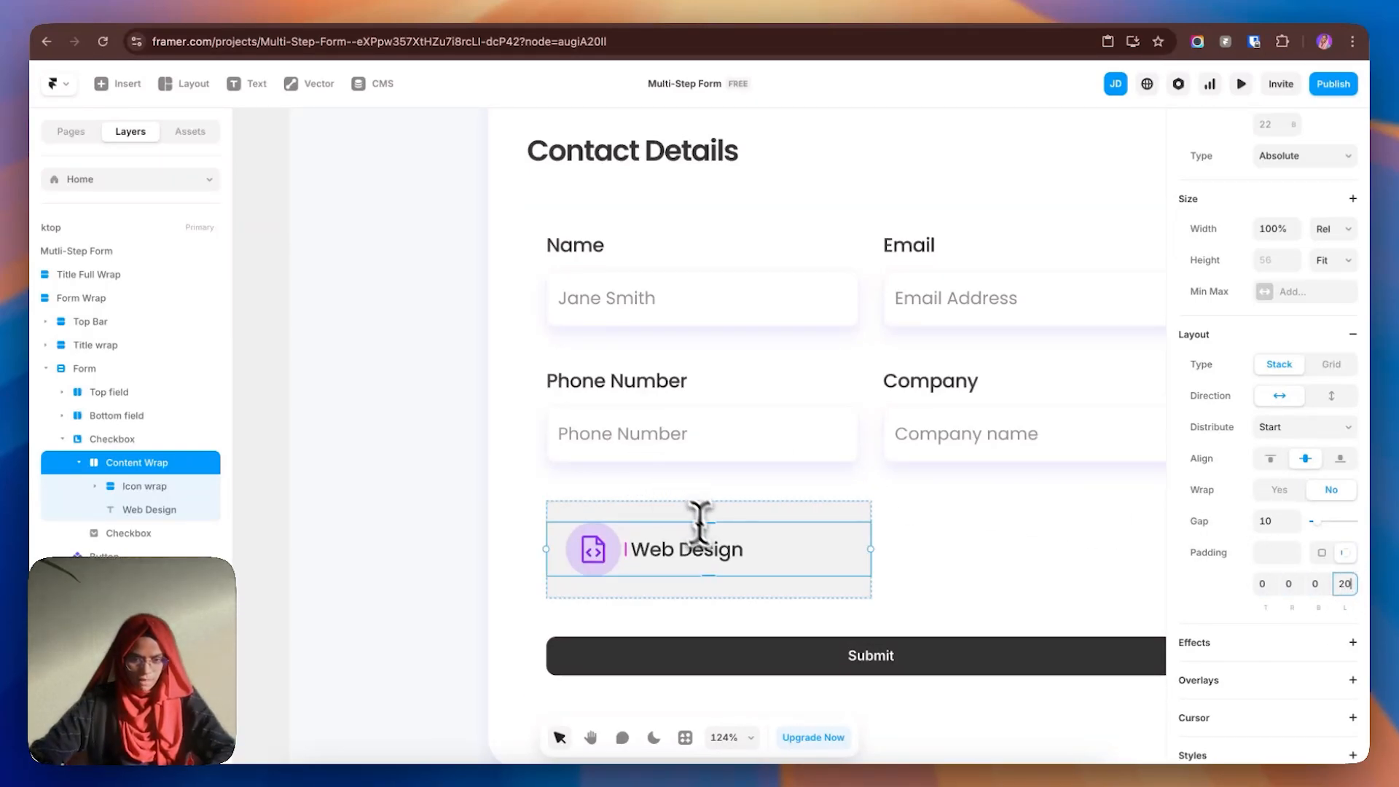
click(937, 540)
scroll(845, 547, down, 1)
click(754, 556)
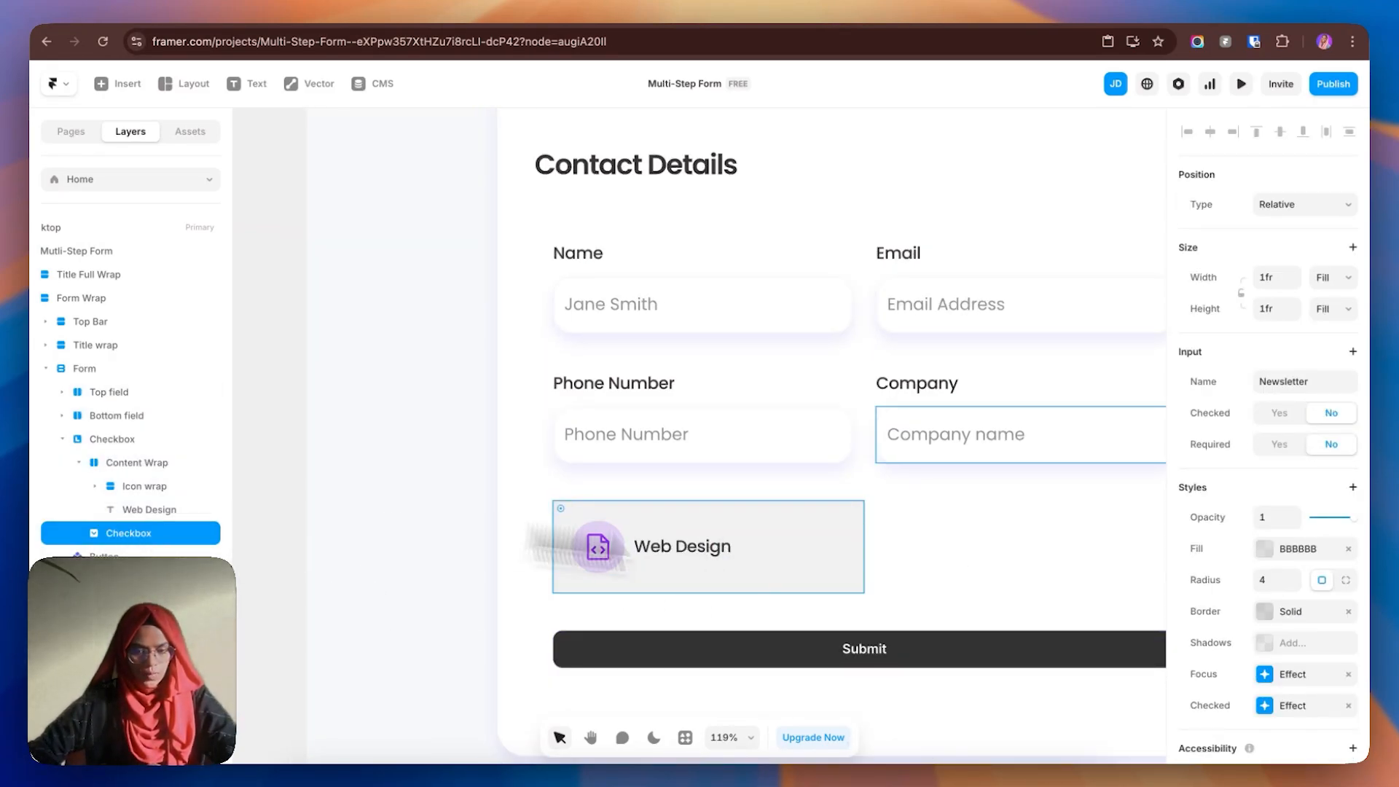
- Paste the Name input's border onto the Web Design card
scroll(1284, 658, down, 1)
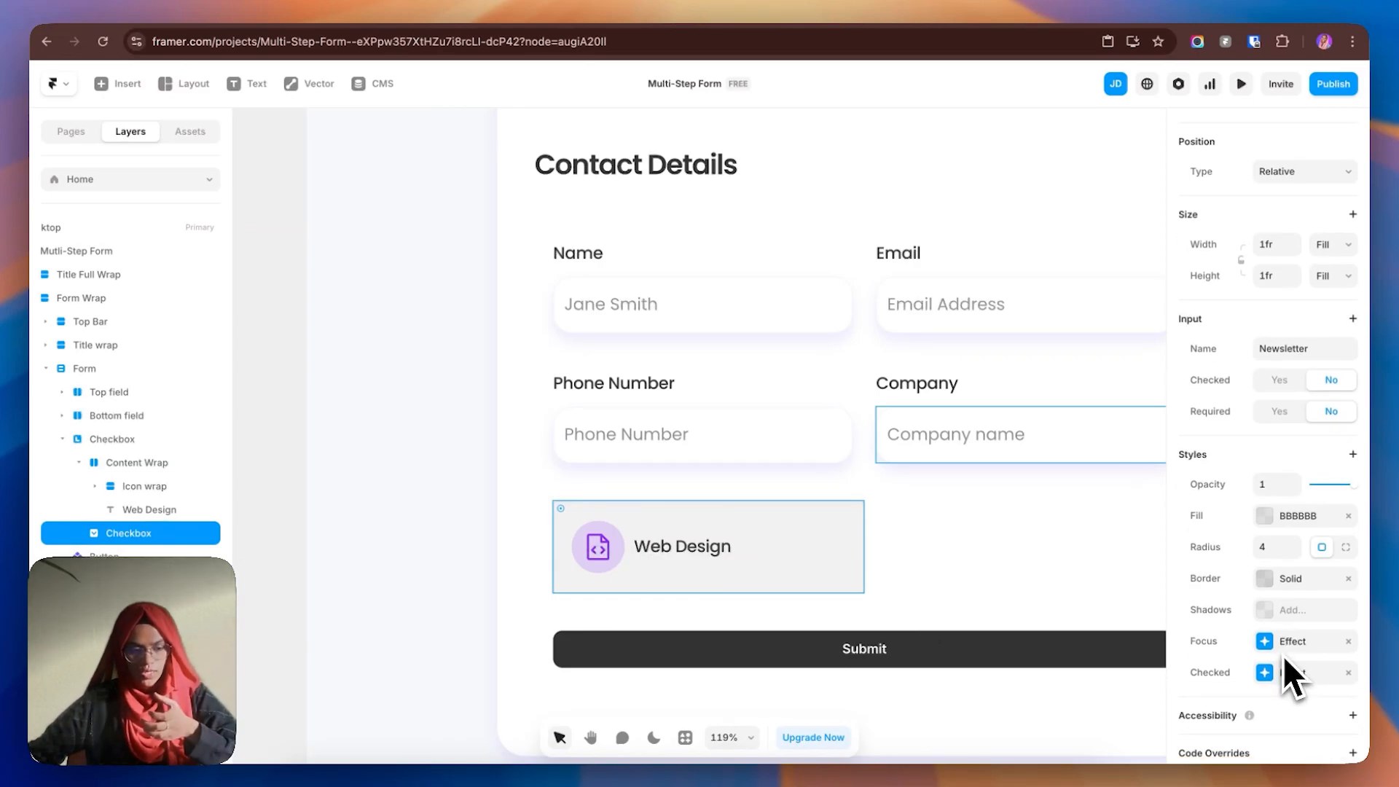
click(781, 332)
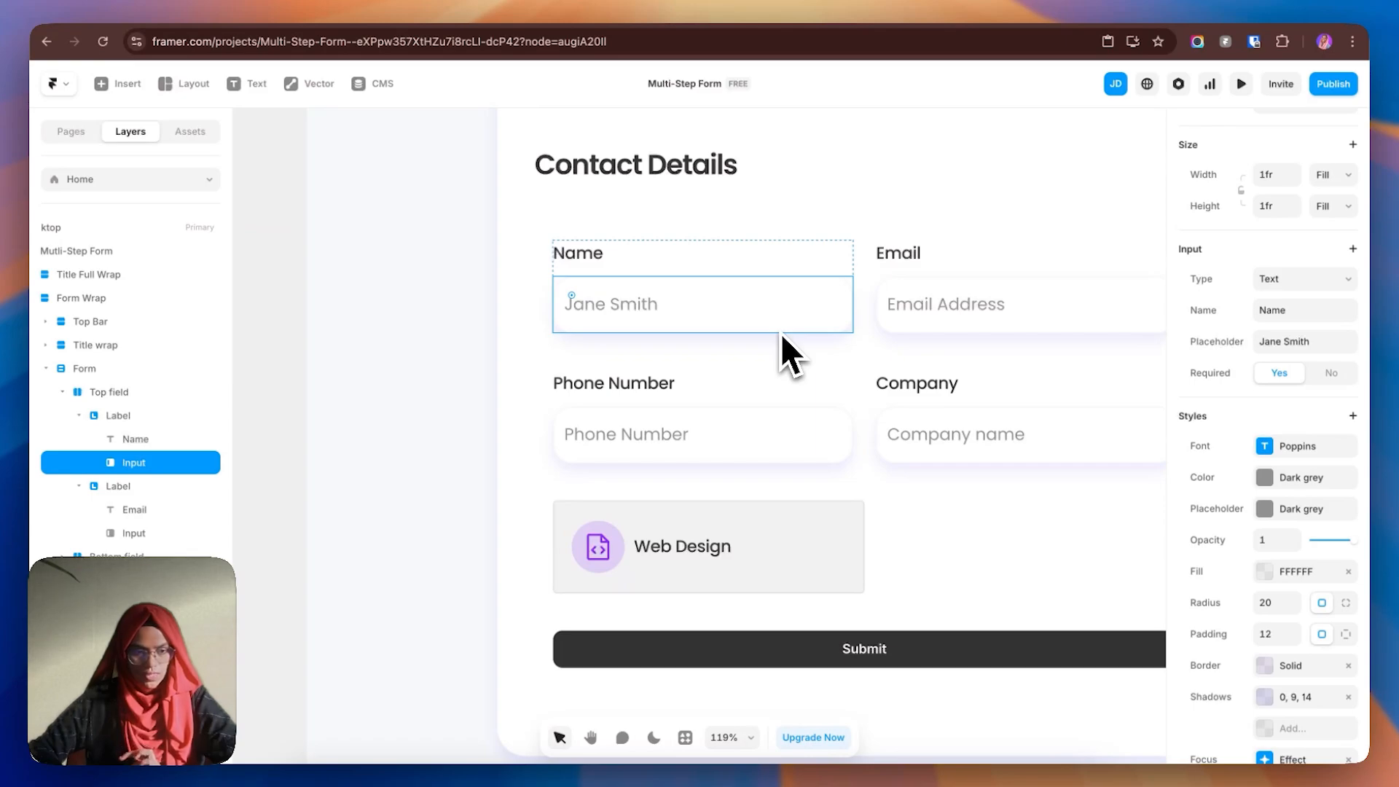
scroll(1312, 627, down, 3)
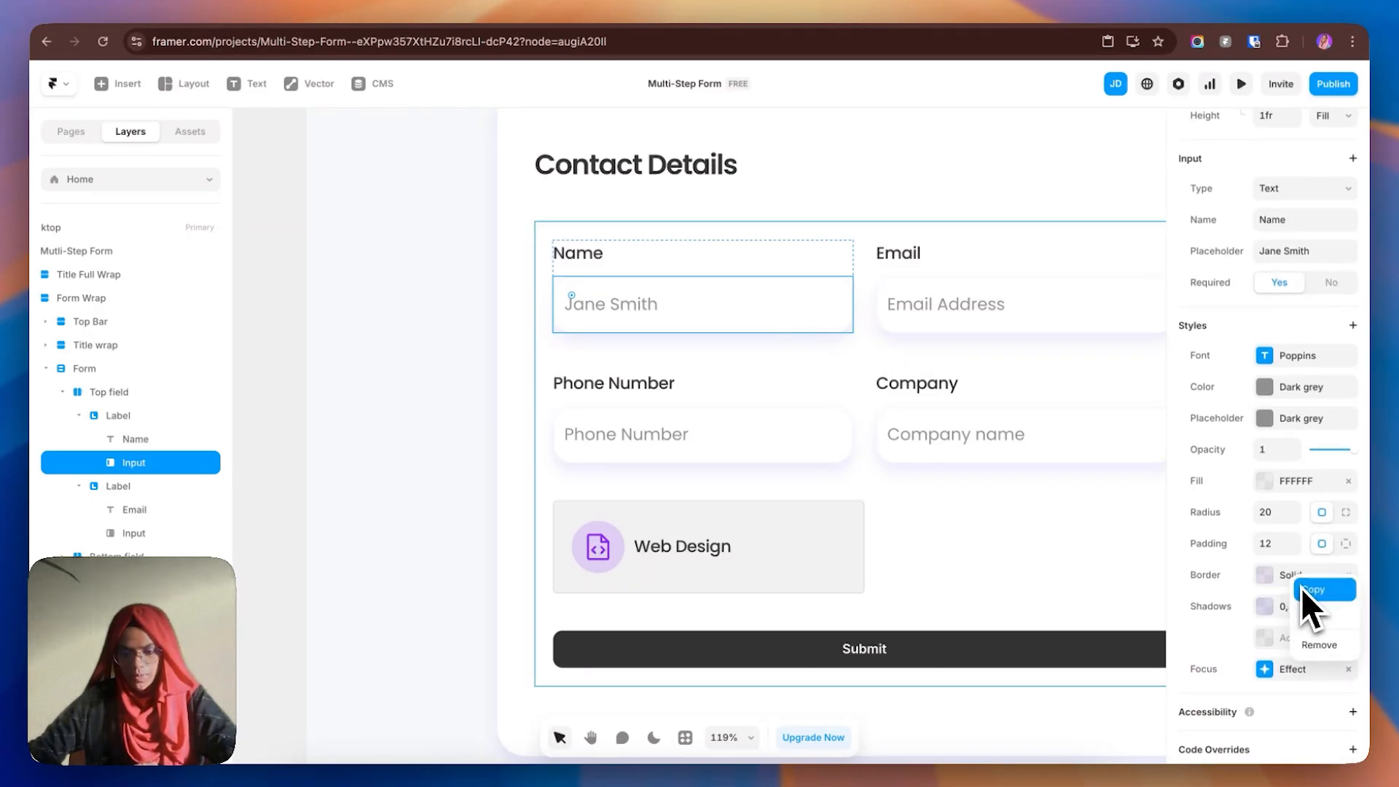
click(725, 537)
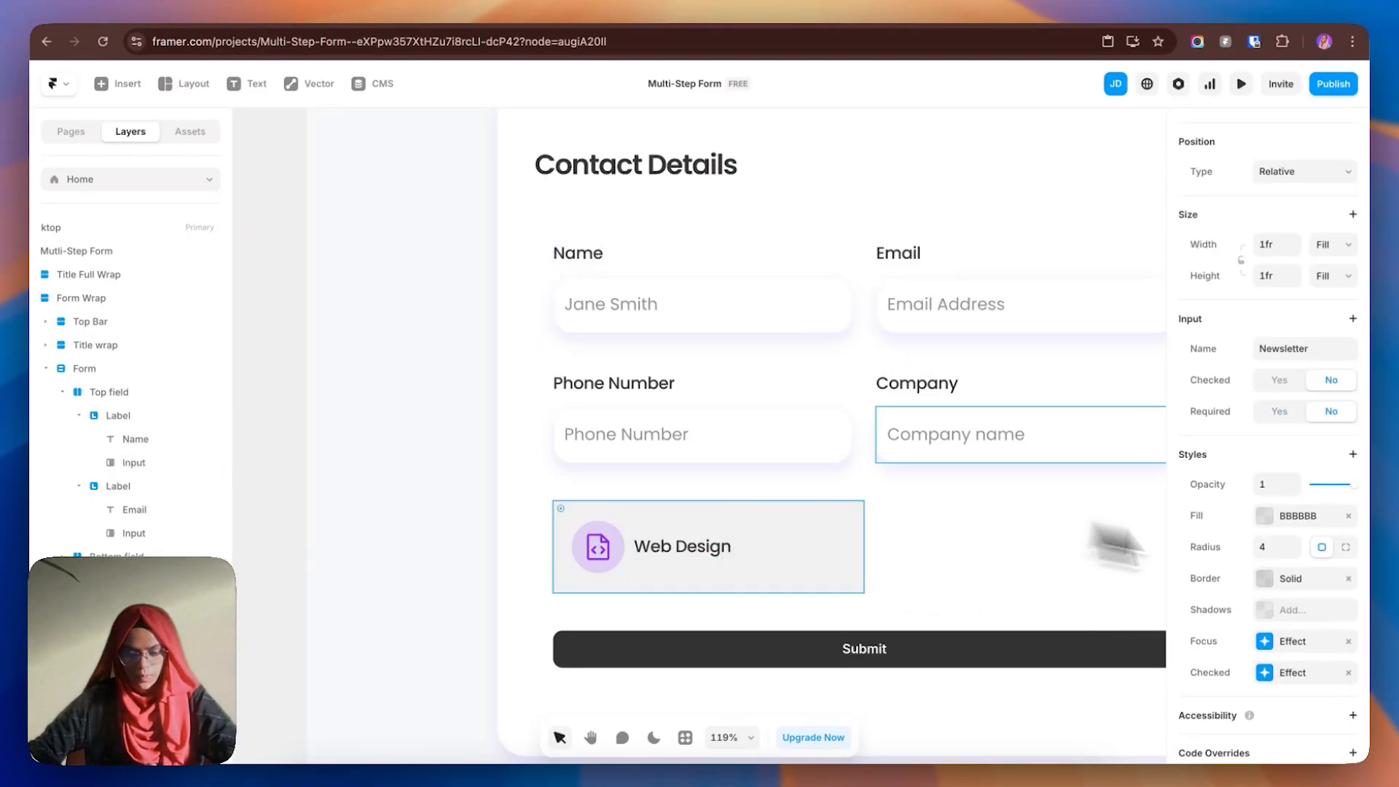
right_click(1290, 589)
click(1306, 624)
- Give the card a 20 corner radius and a white FFFFFF fill
click(1269, 548)
text(20)
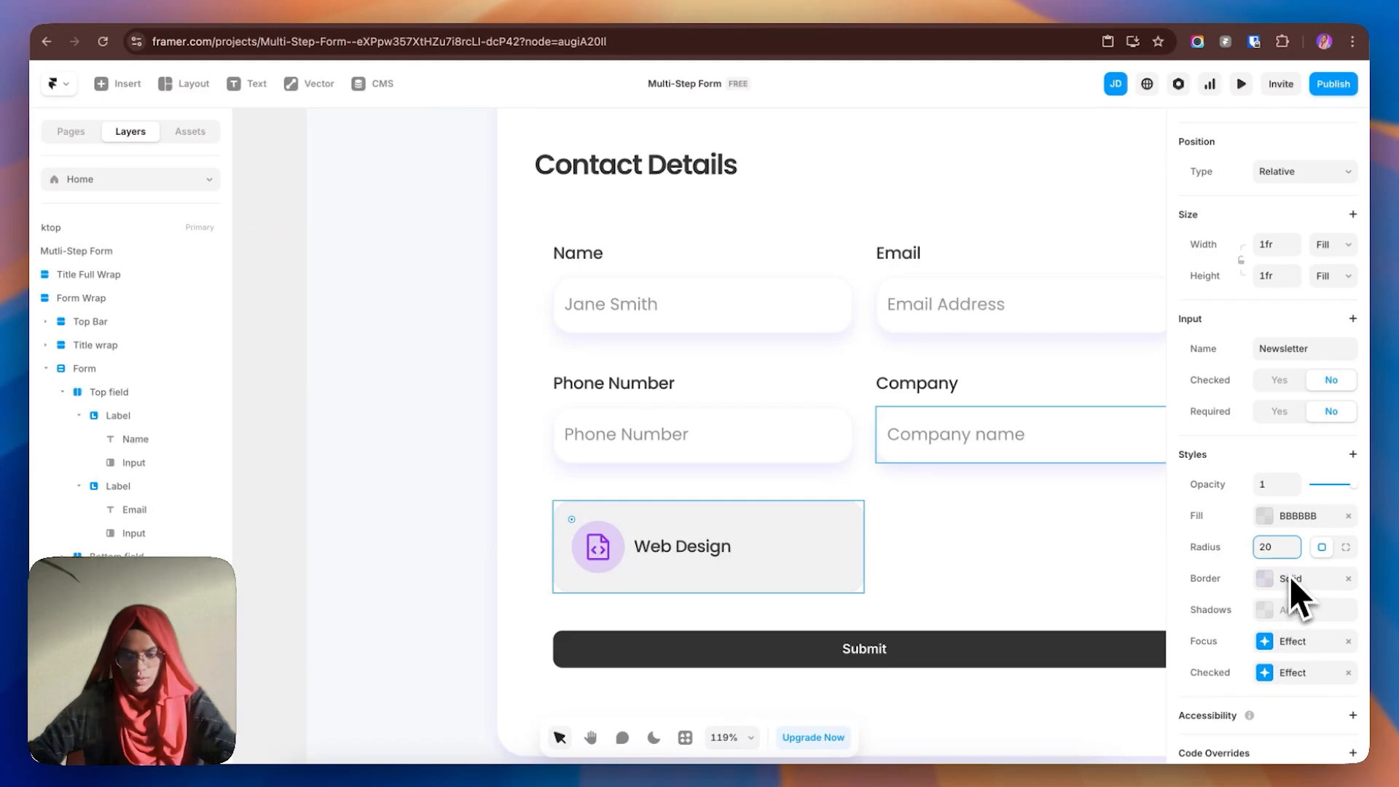
click(1284, 519)
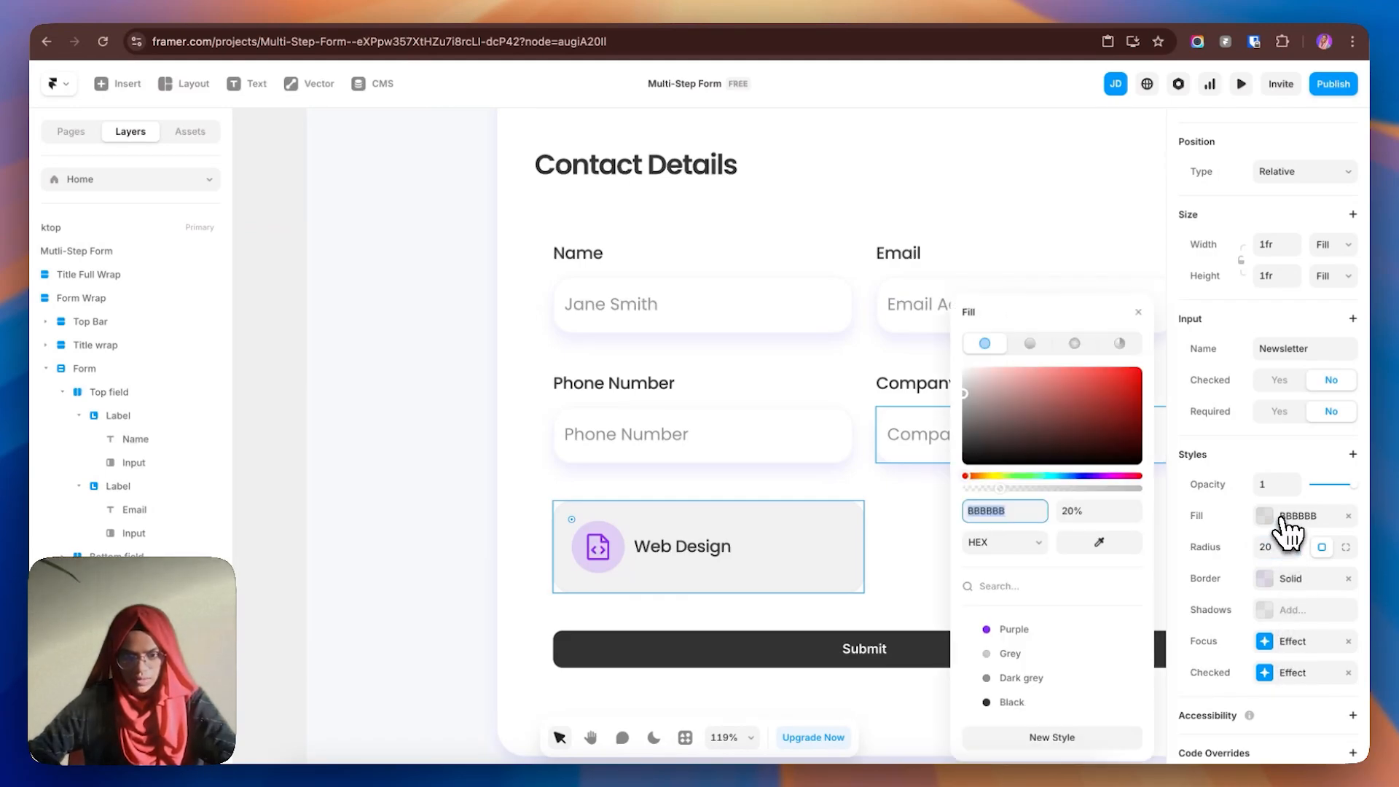
text(FFFFFF)
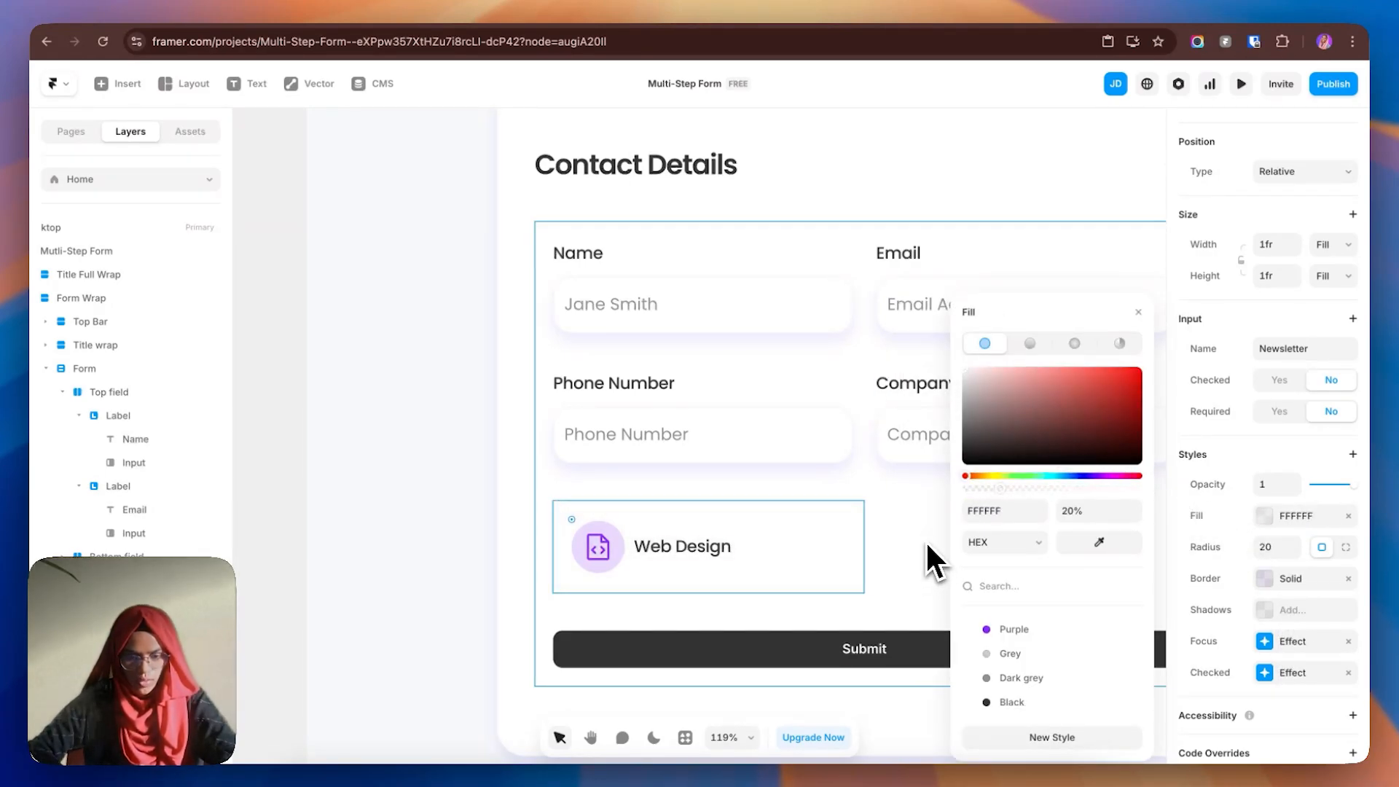
click(926, 540)
- Copy the Phone Number input's shadow for use on the Web Design card
click(822, 462)
scroll(1300, 631, down, 3)
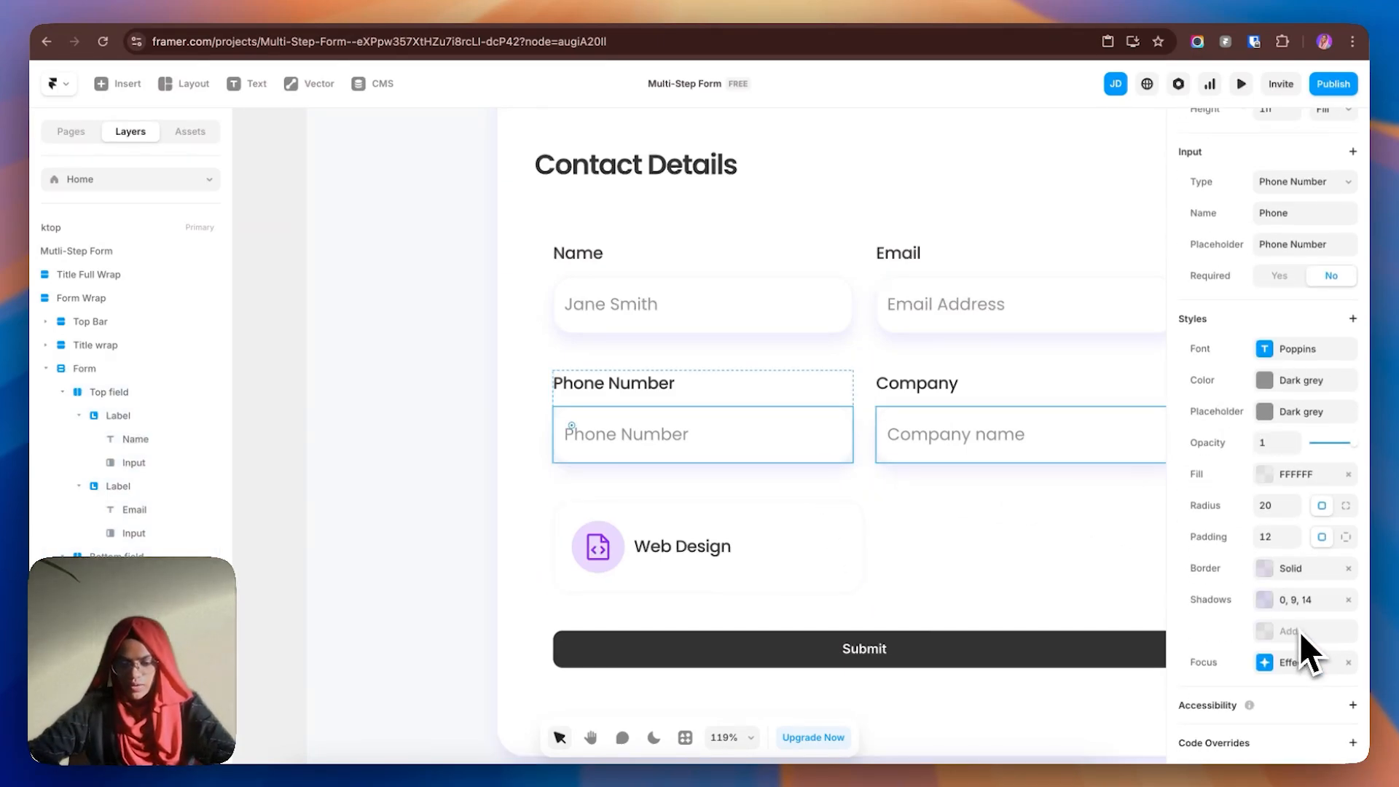
right_click(1288, 618)
click(1298, 627)
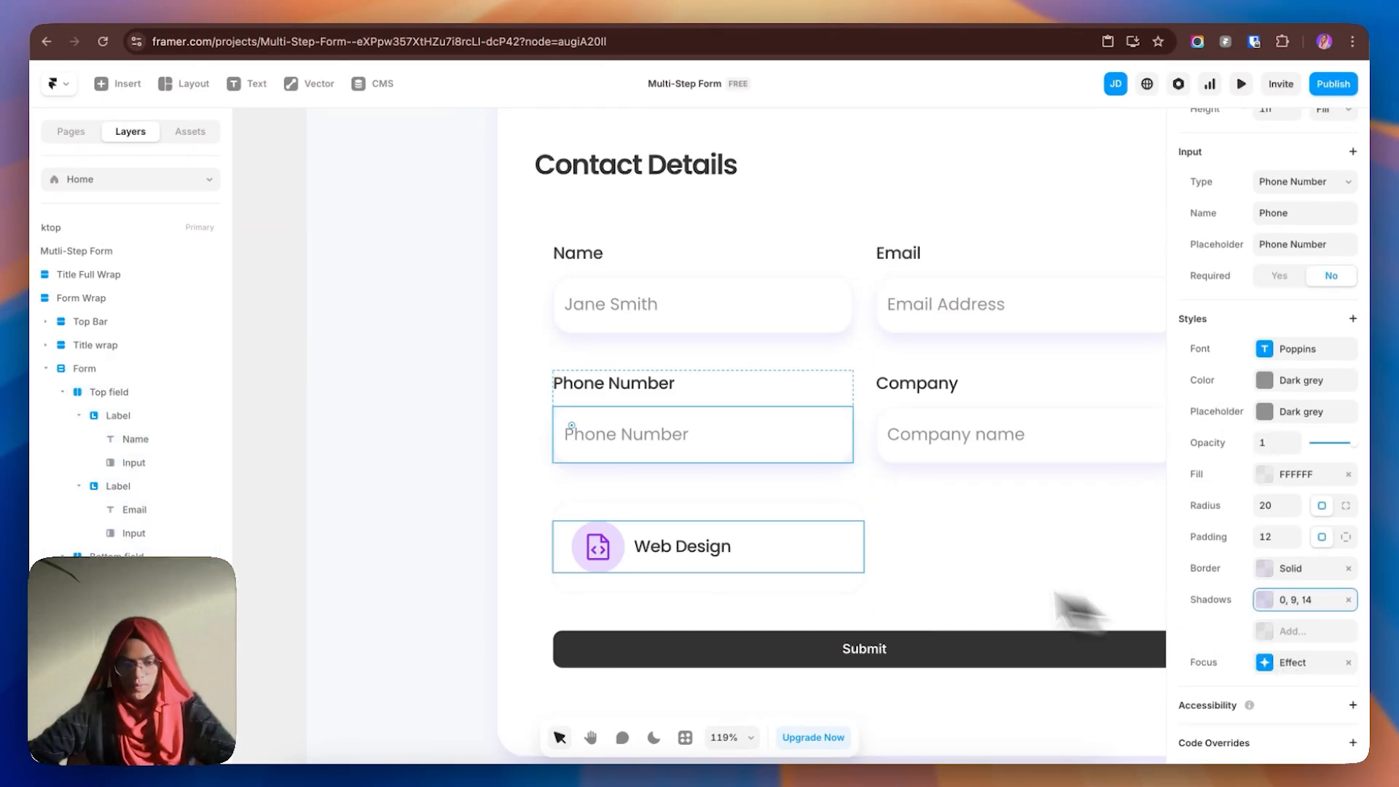
click(806, 528)
right_click(1267, 608)
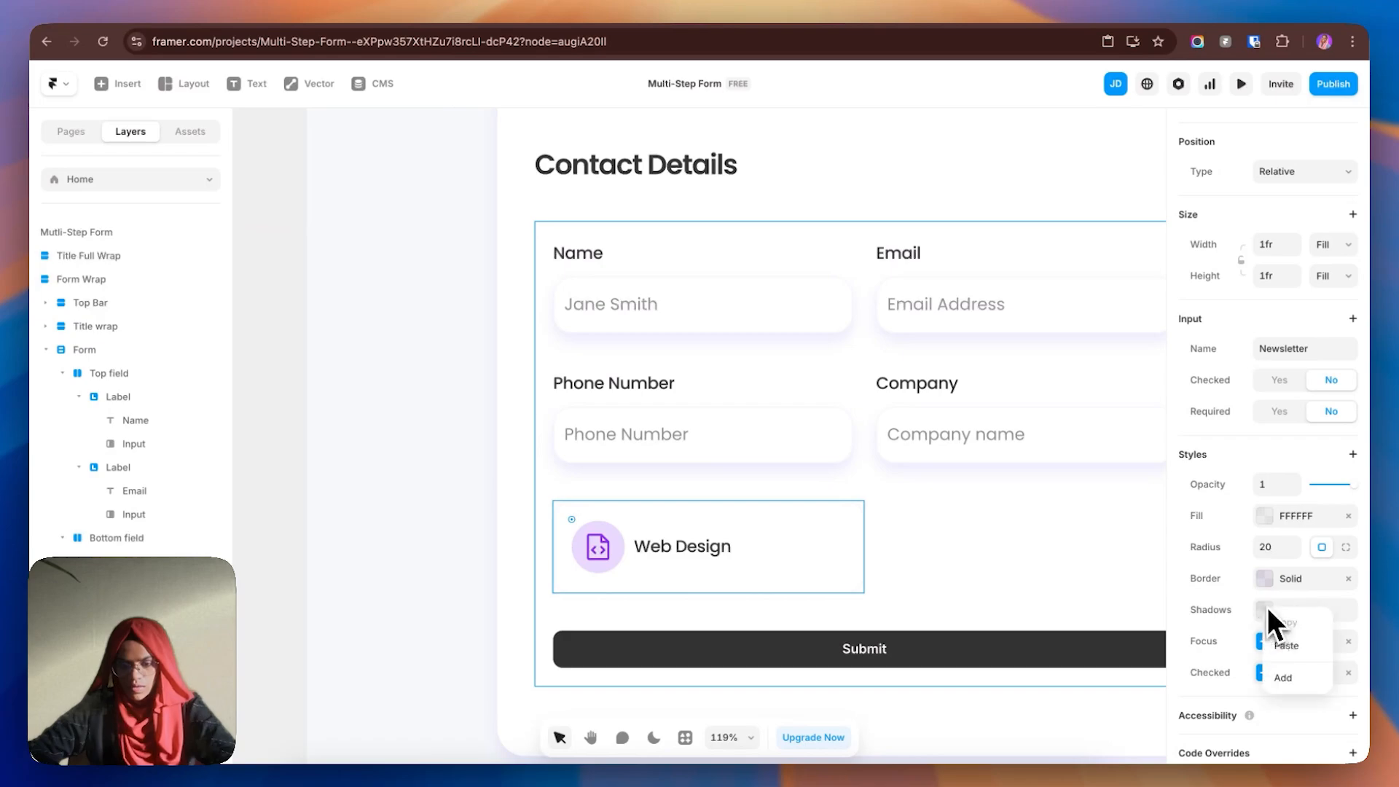
- Paste the 0, 9, 14 shadow onto the Web Design card
click(1290, 646)
click(1028, 555)
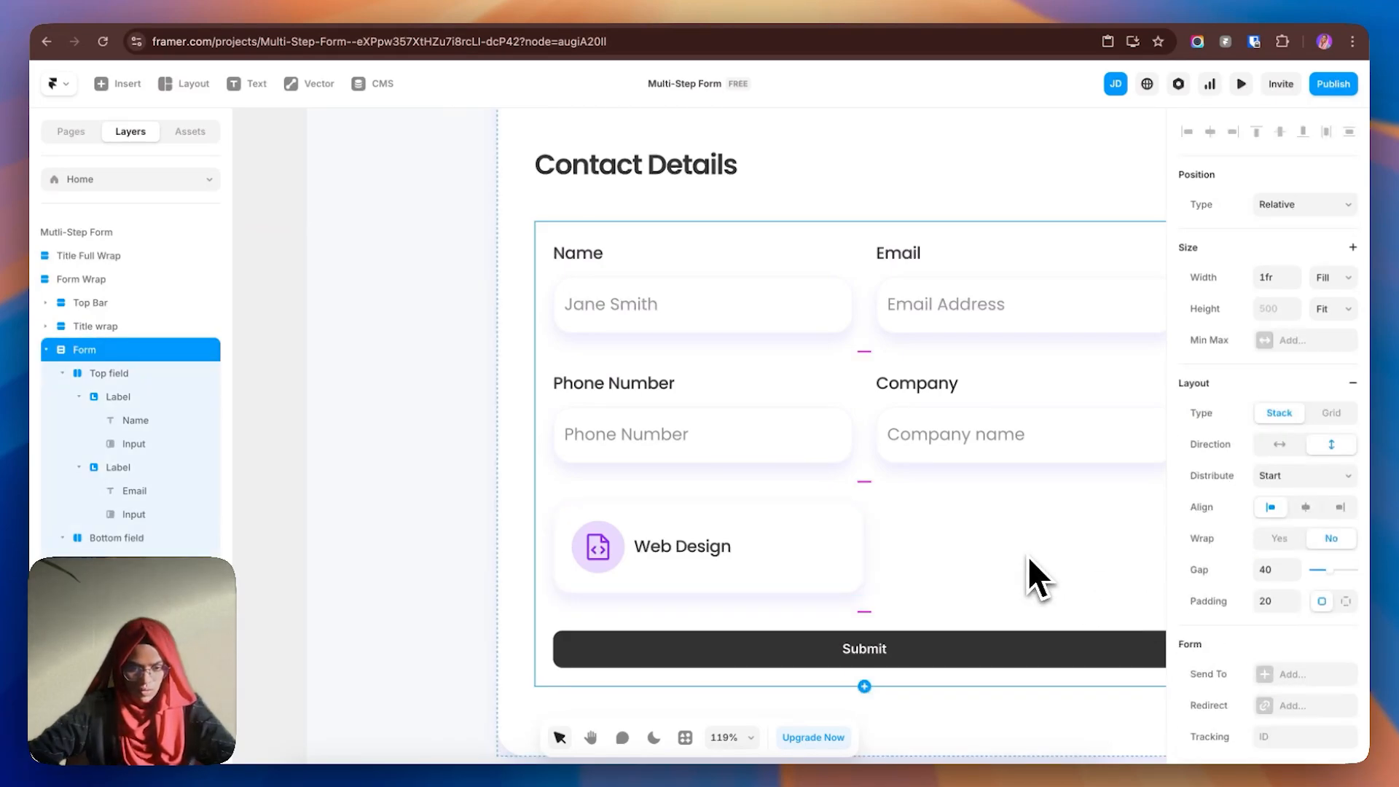
click(785, 545)
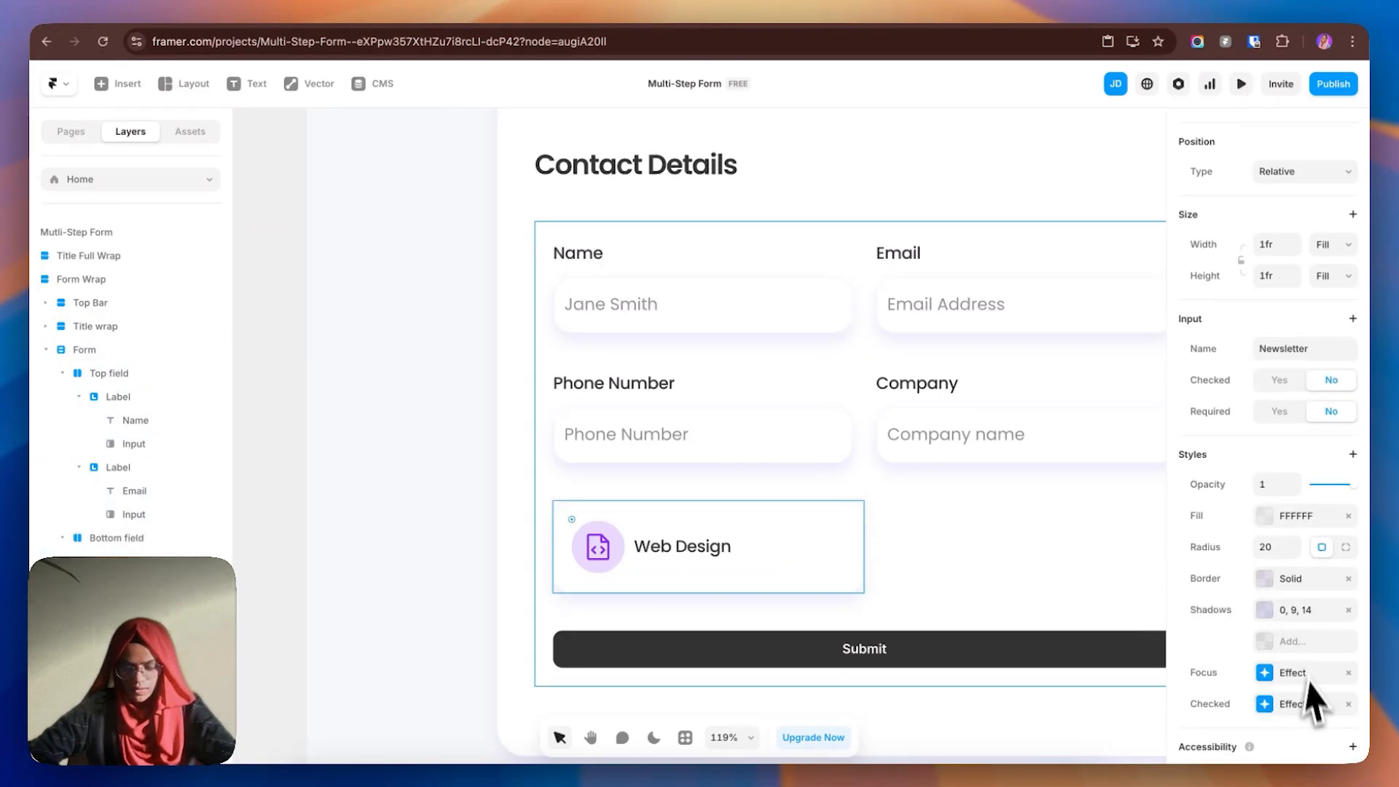
- Try a purple border and purple fill on the card's checked state, then remove the fill
click(1280, 699)
click(1057, 674)
click(1048, 644)
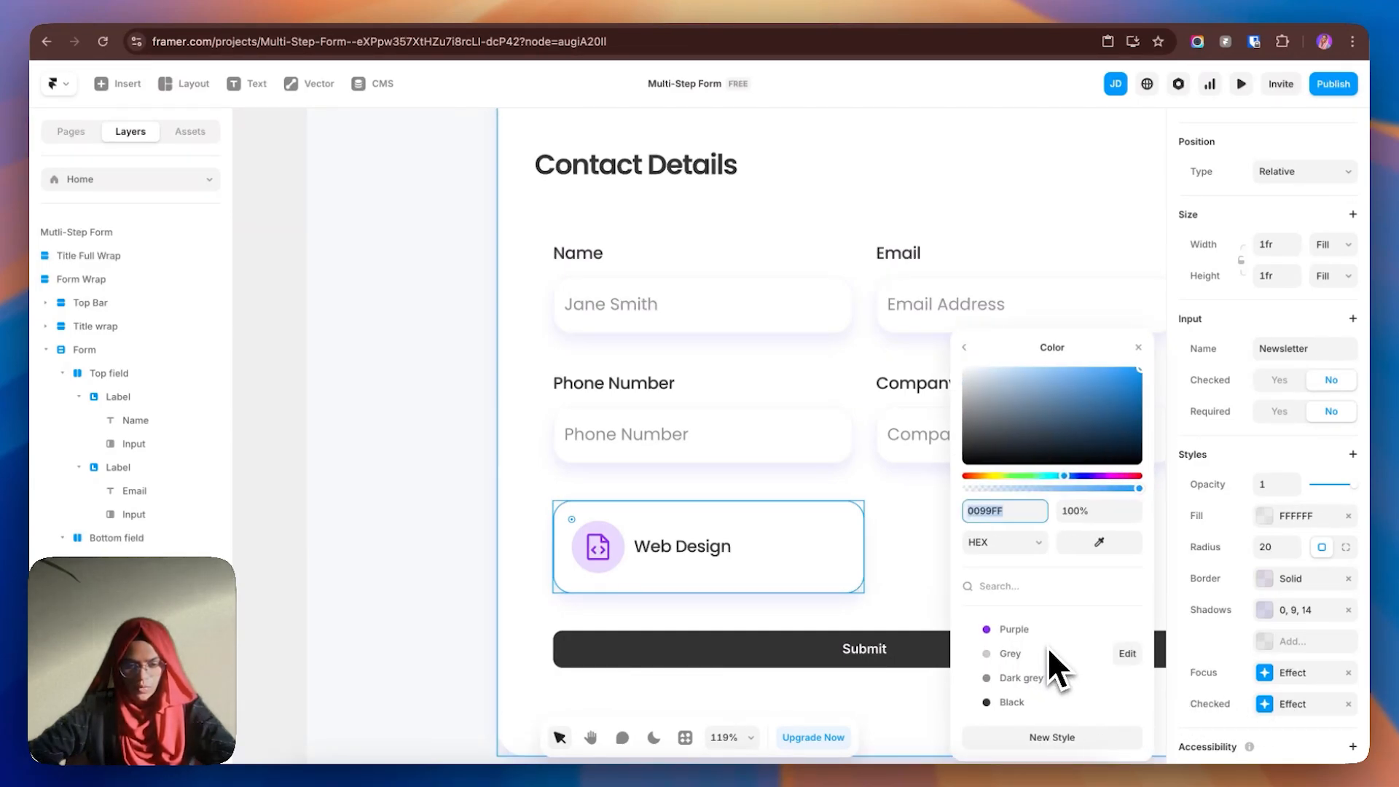
click(997, 631)
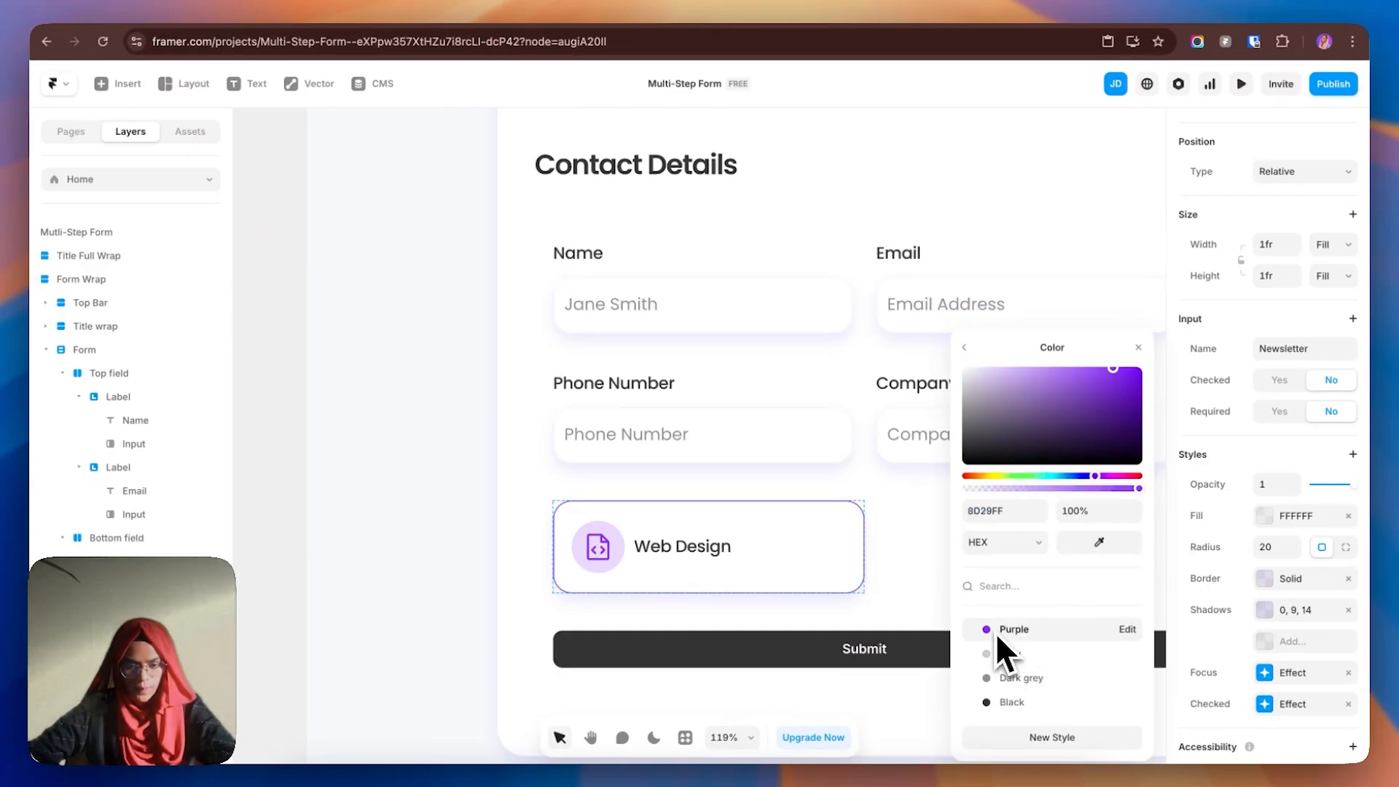
click(964, 350)
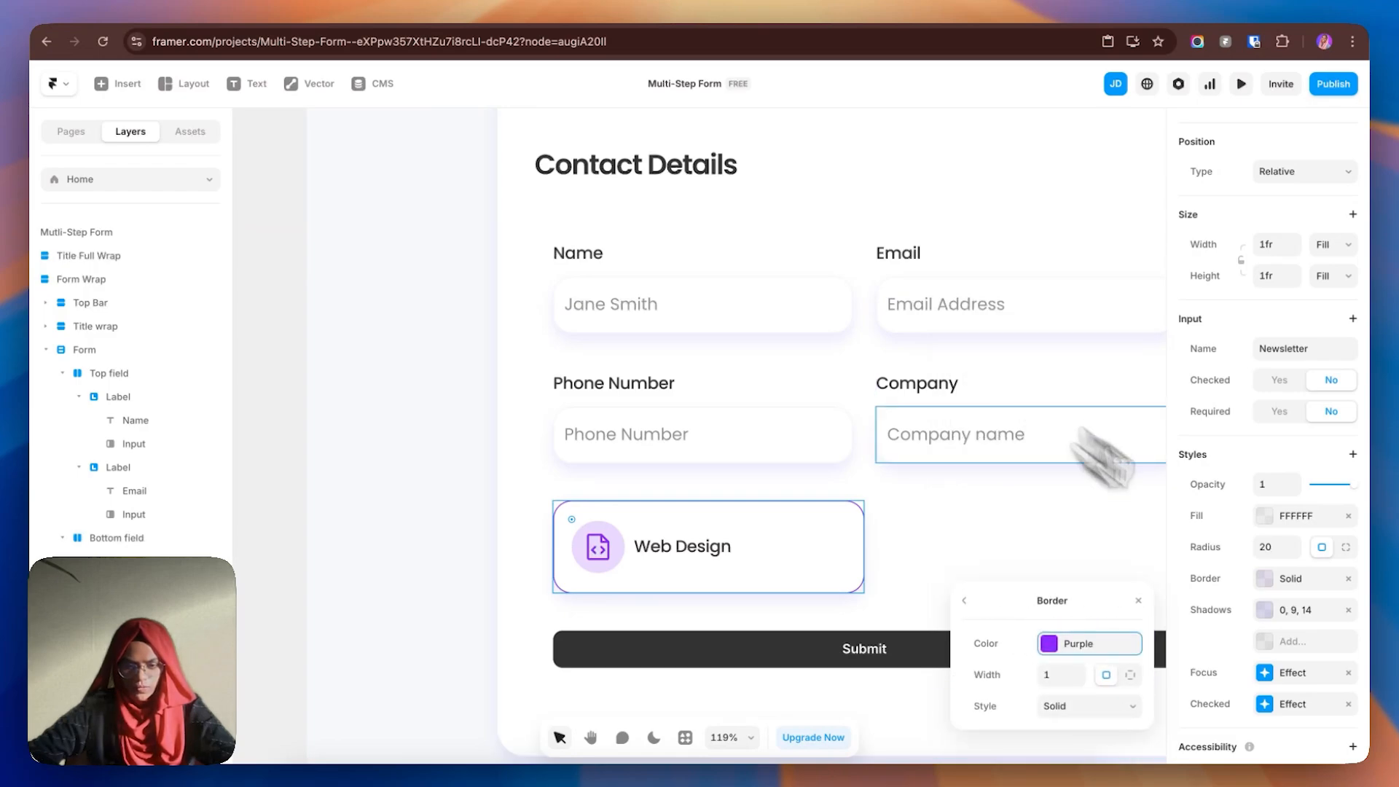
click(1277, 707)
click(1049, 612)
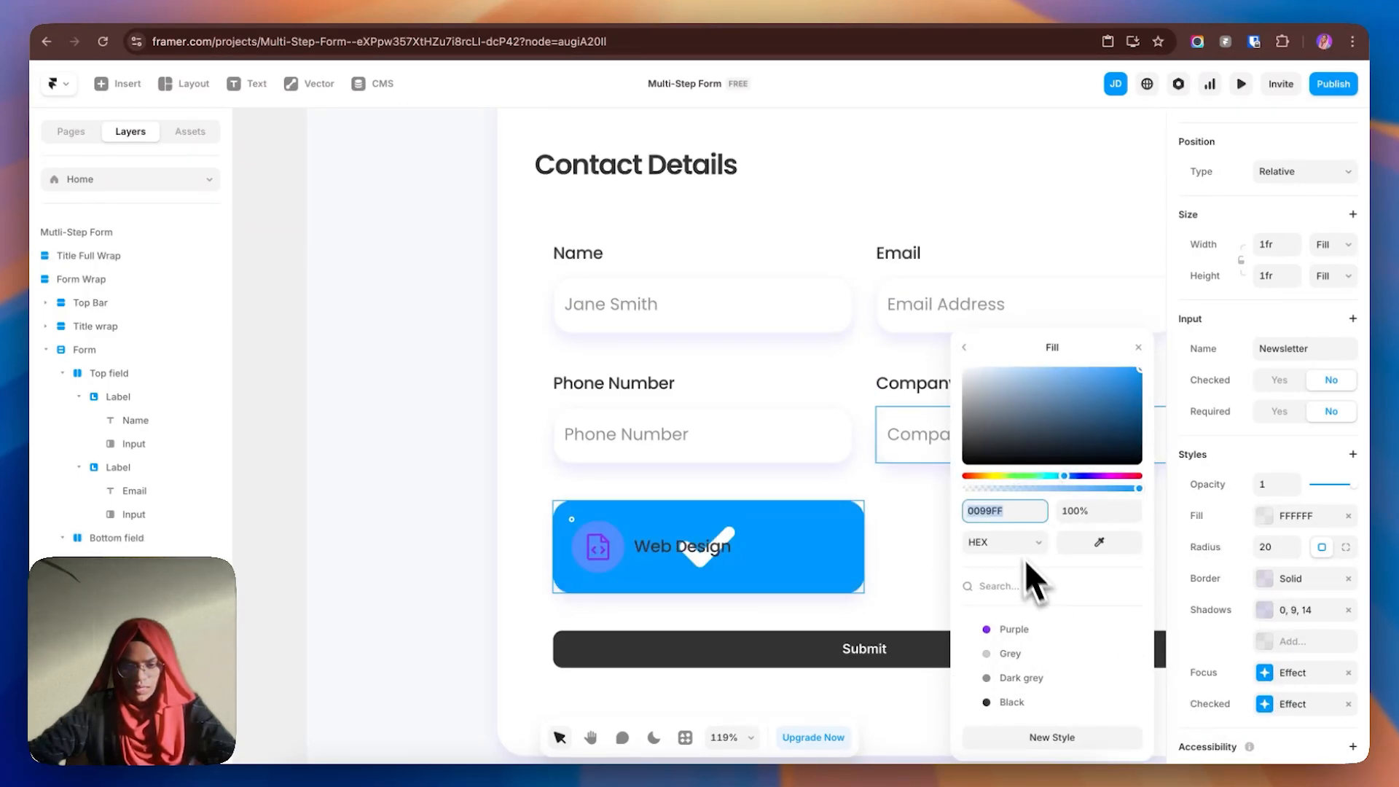
click(1013, 629)
click(964, 349)
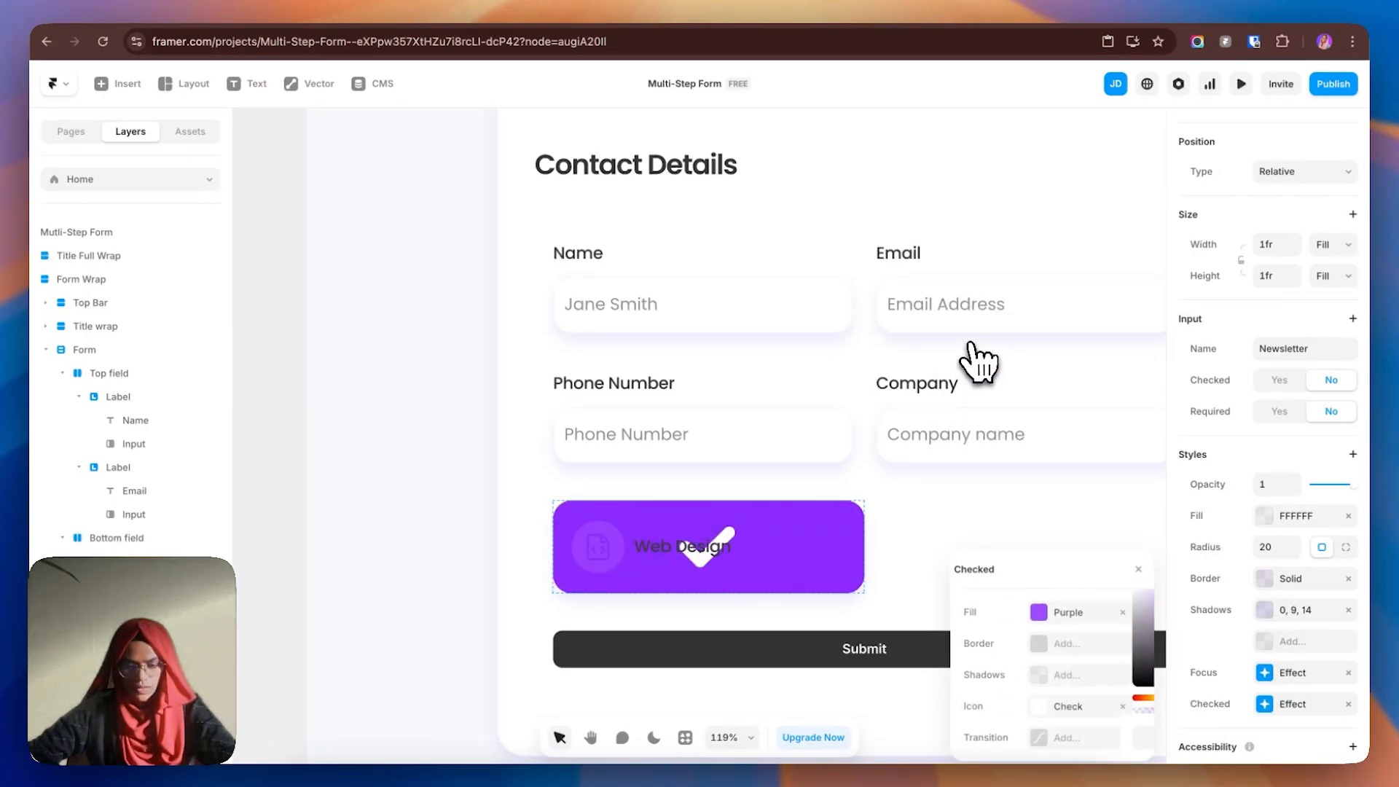
click(1133, 612)
- Give the checked state a Purple border, no check icon, and an Ease In Out transition
click(1078, 643)
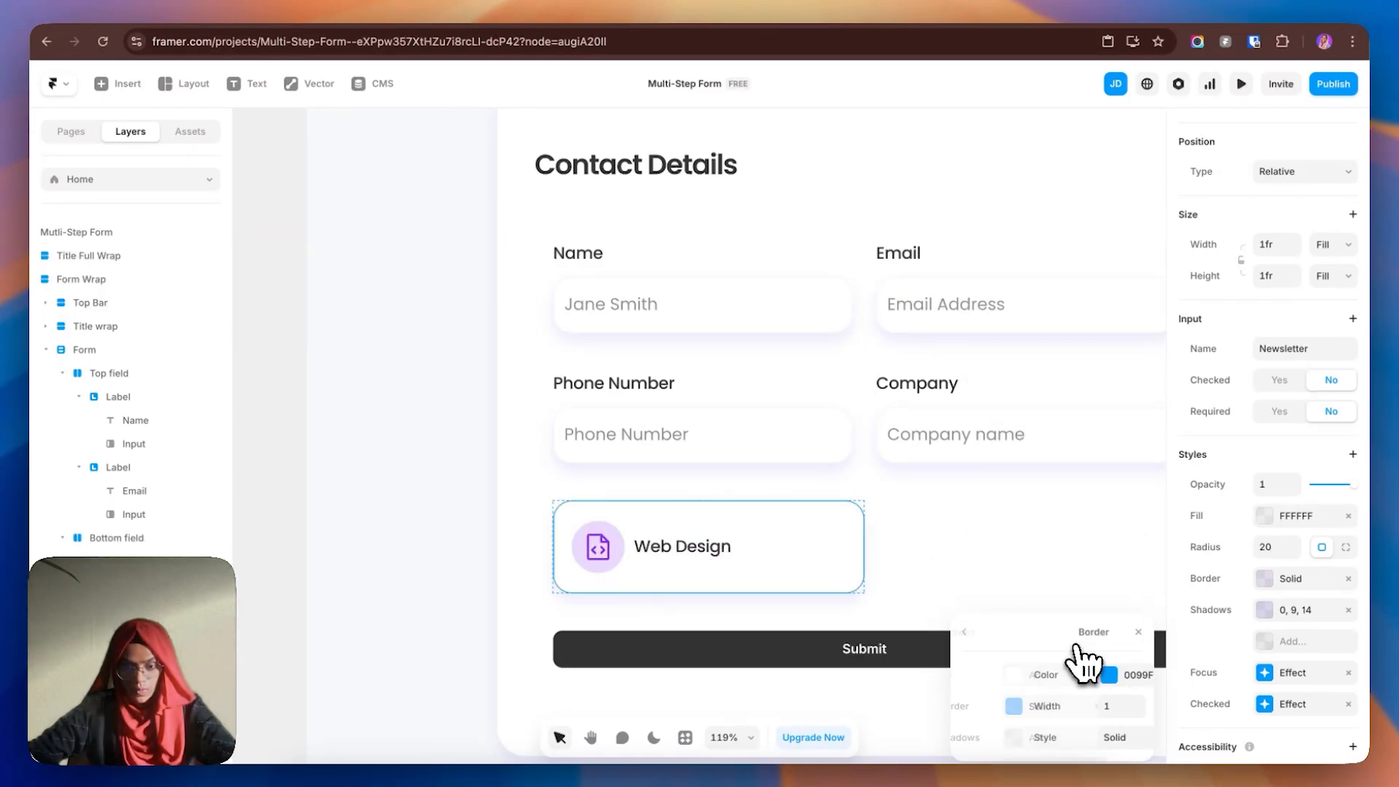
click(1050, 675)
click(1034, 631)
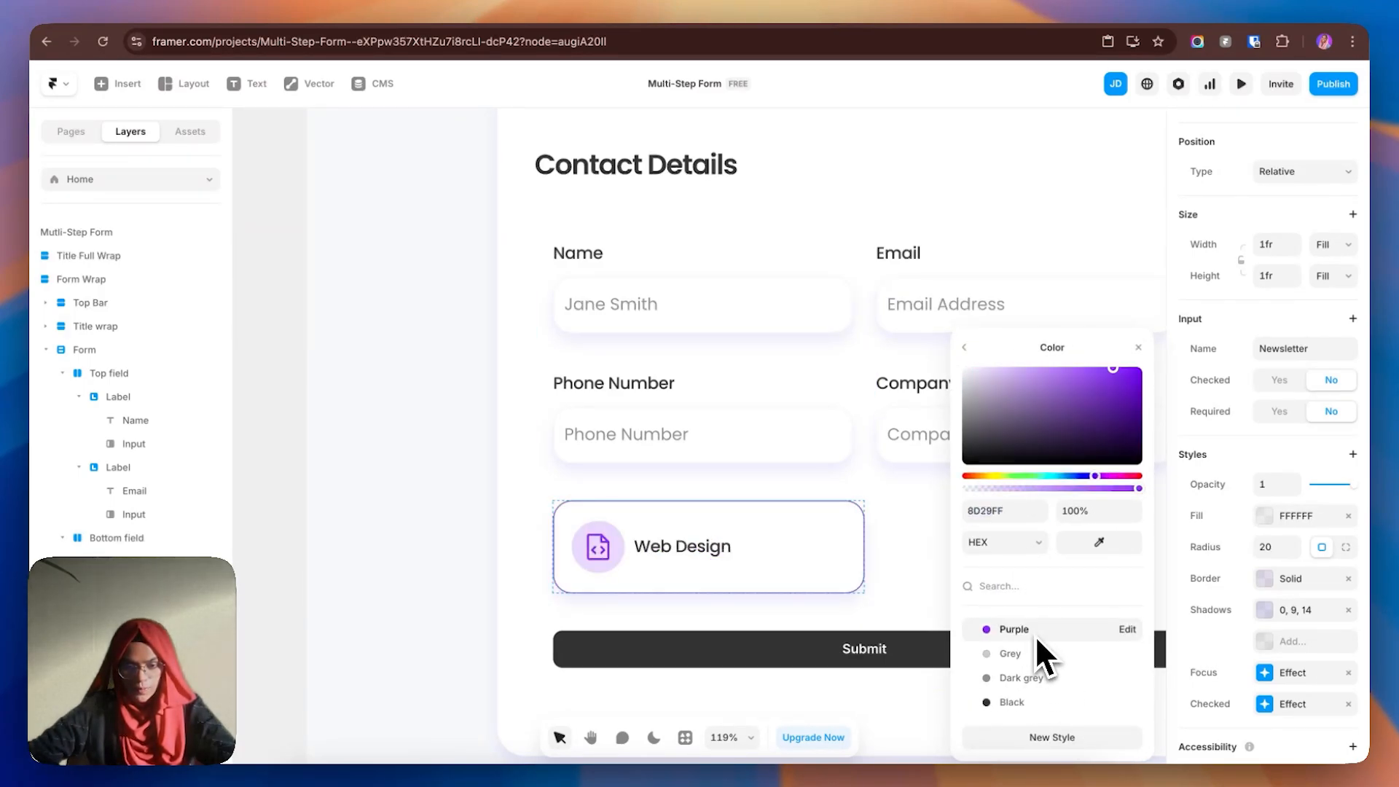
click(965, 349)
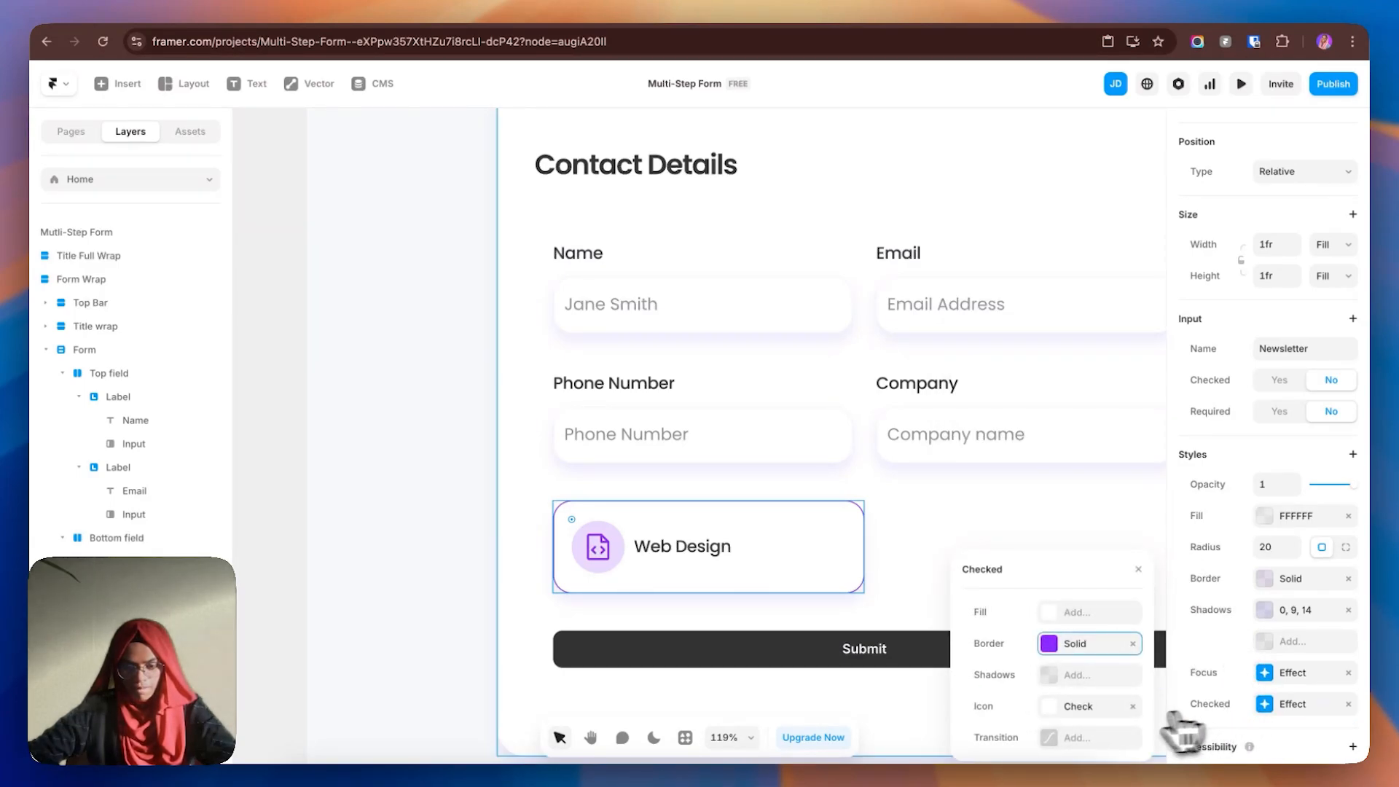
click(1126, 706)
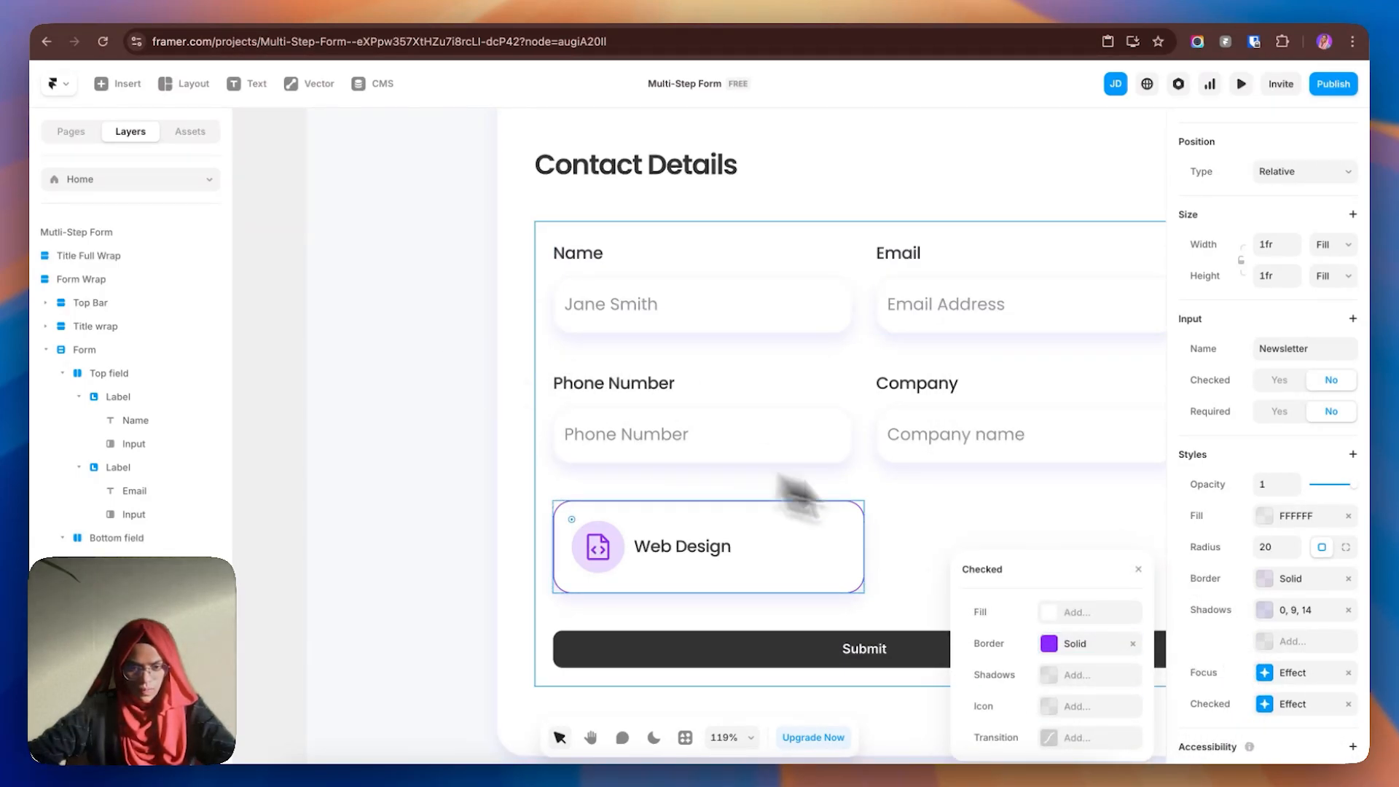
click(1077, 739)
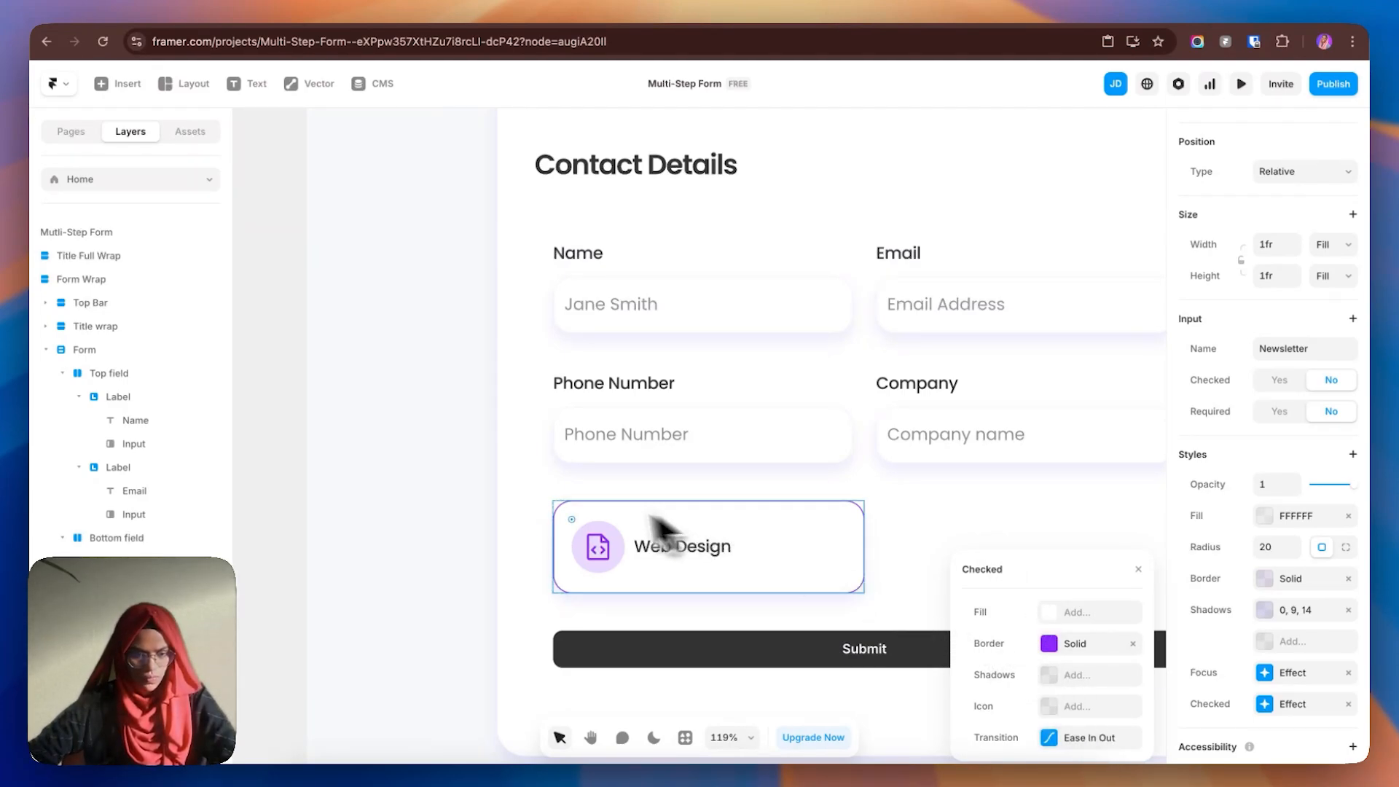
click(421, 472)
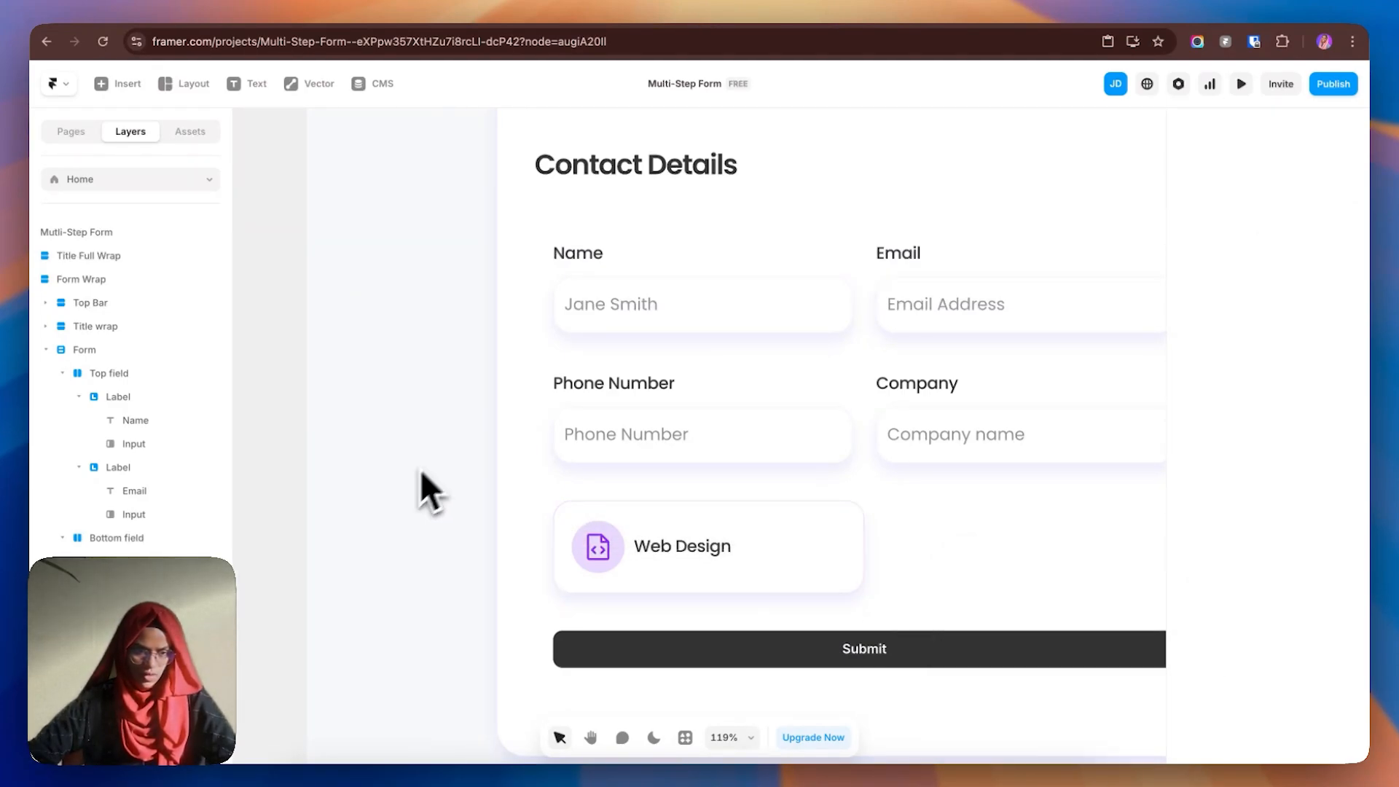
- Collapse the Top field, Bottom field and Content Wrap groups, selecting the Checkbox layer
click(62, 374)
click(62, 416)
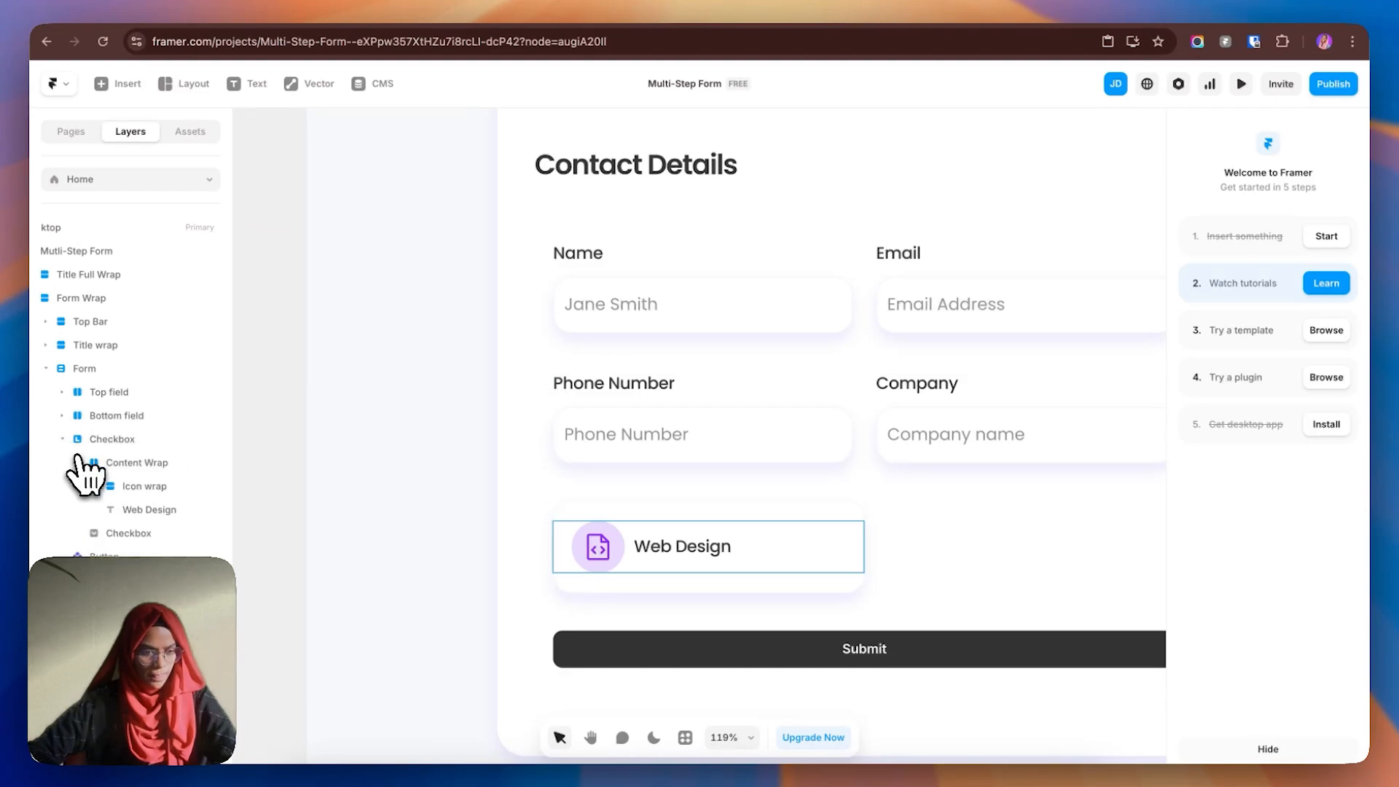
click(708, 581)
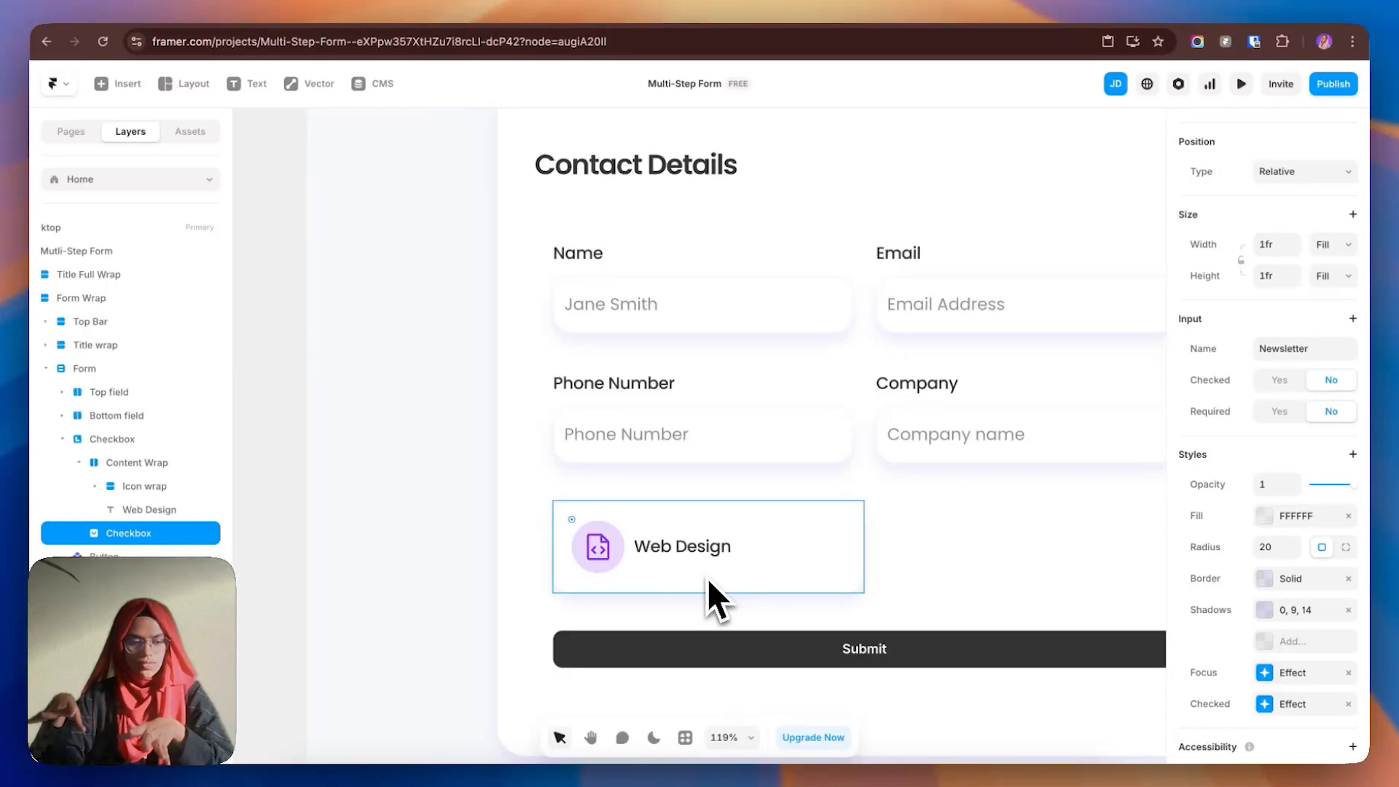
click(79, 462)
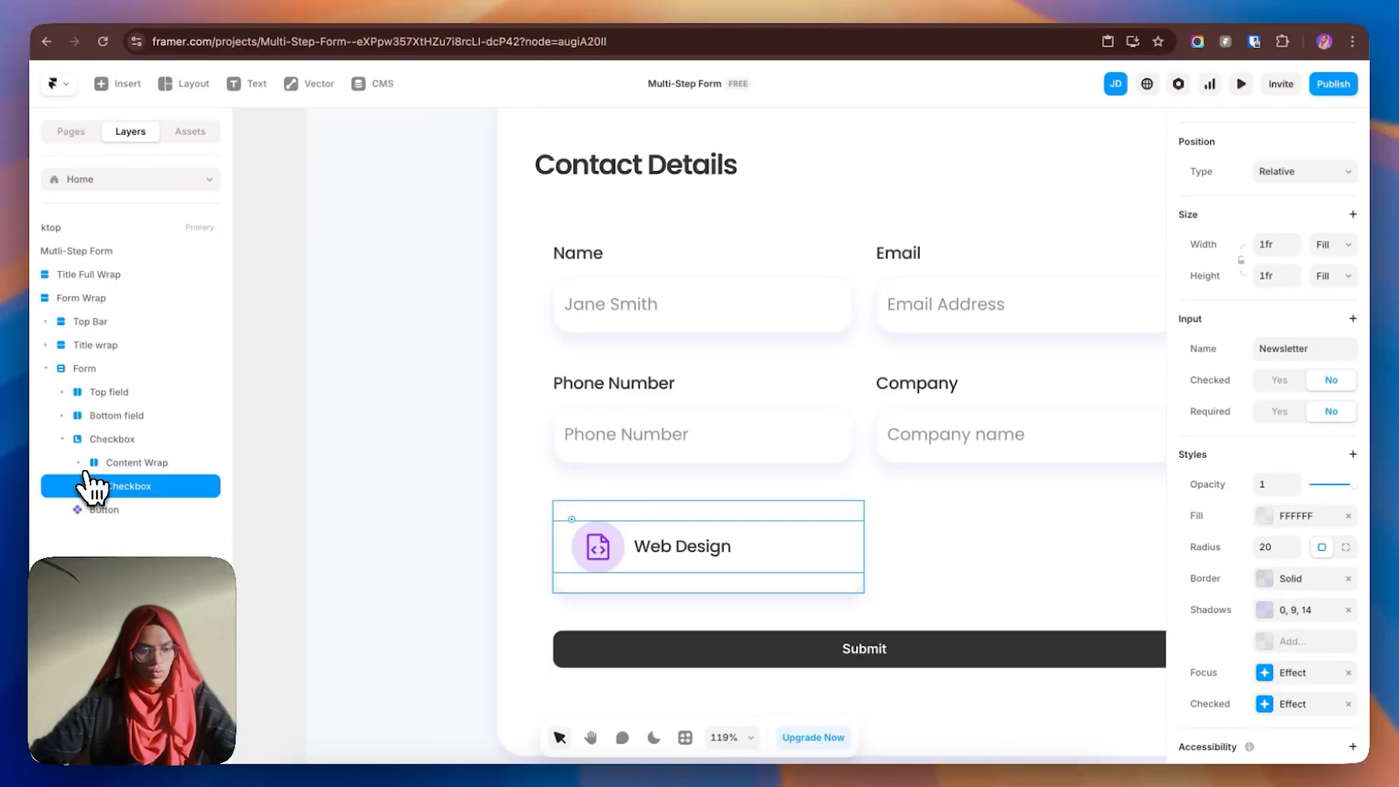
- Create a component named Checkbox from the Web Design card
right_click(139, 492)
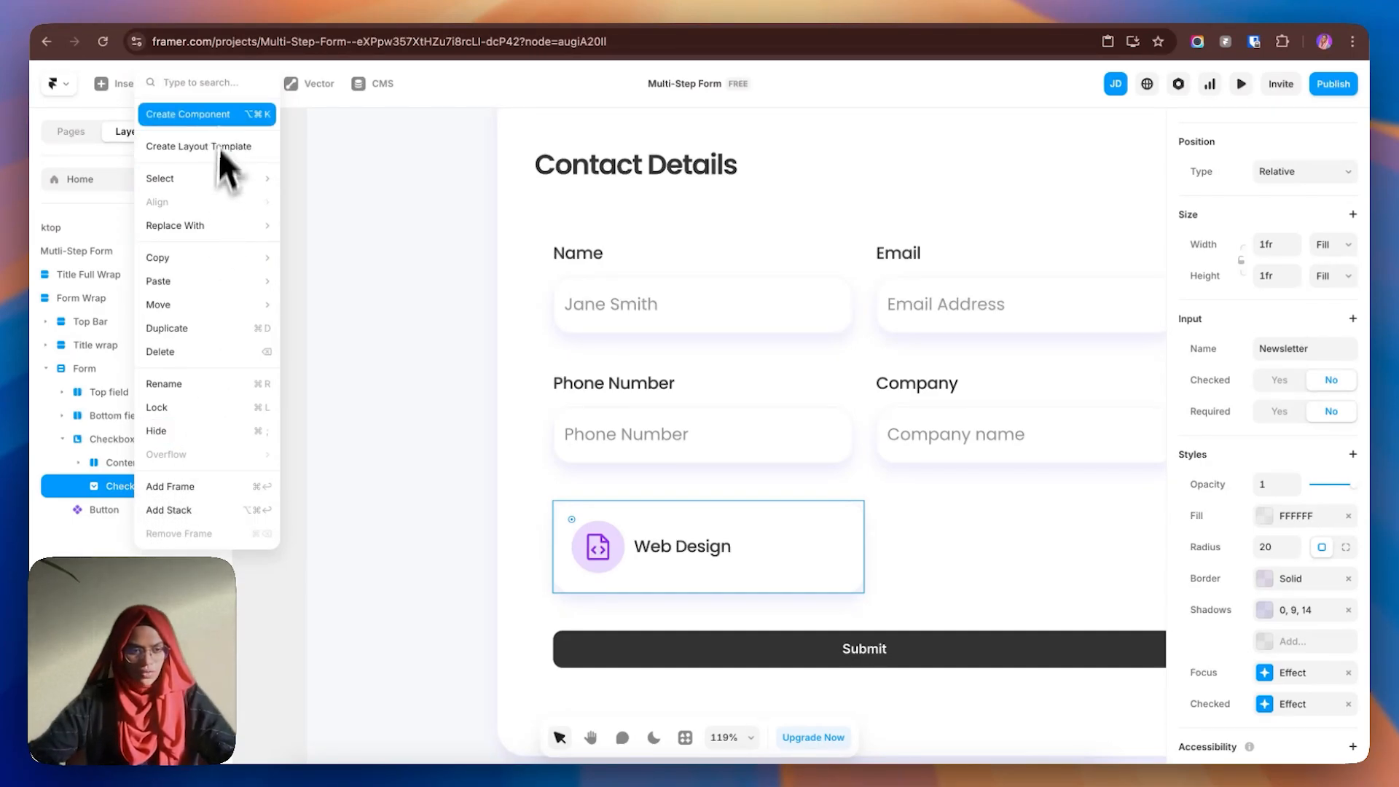
click(220, 121)
text(Chec)
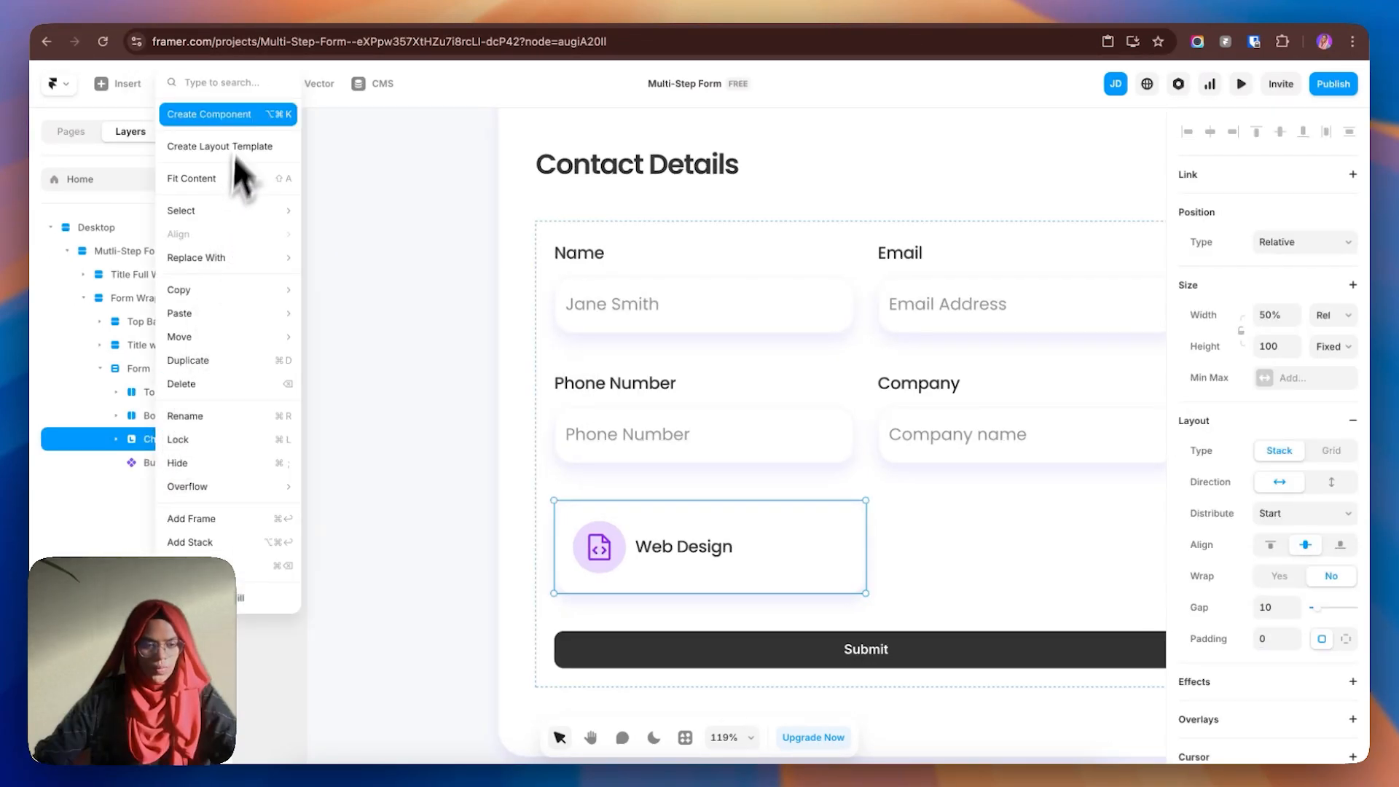
click(234, 155)
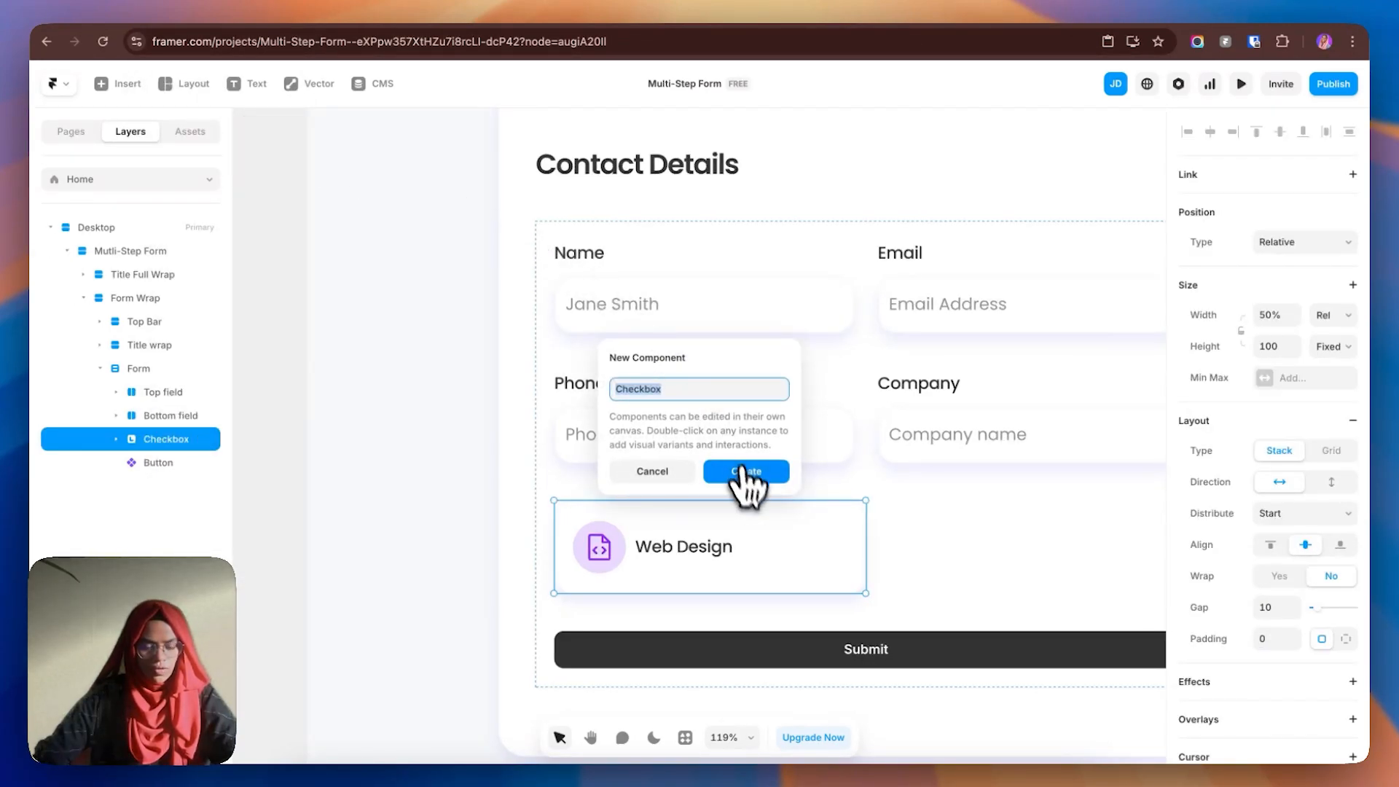
click(742, 474)
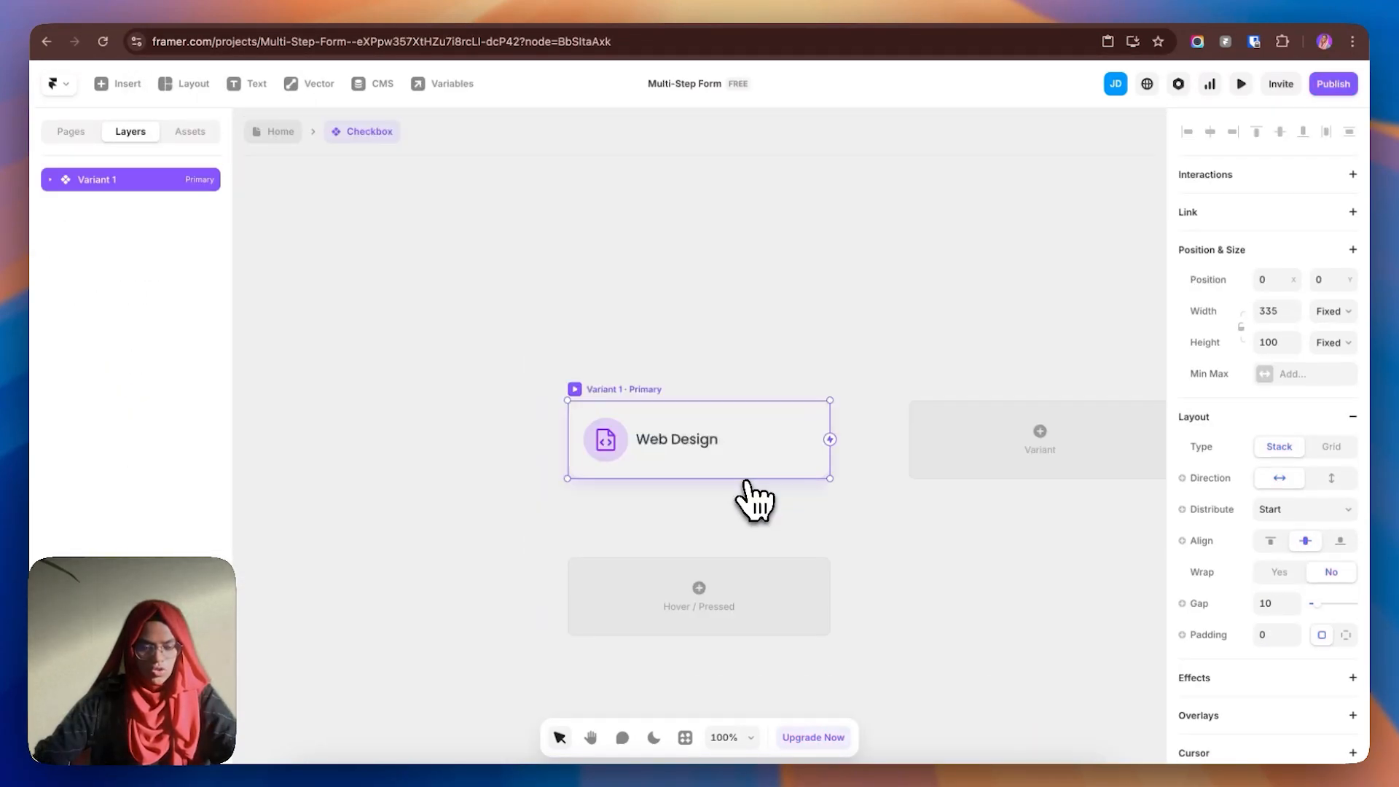
- Rename the primary variant from Variant 1 to Checkbox-1
double_click(116, 182)
text(Ch)
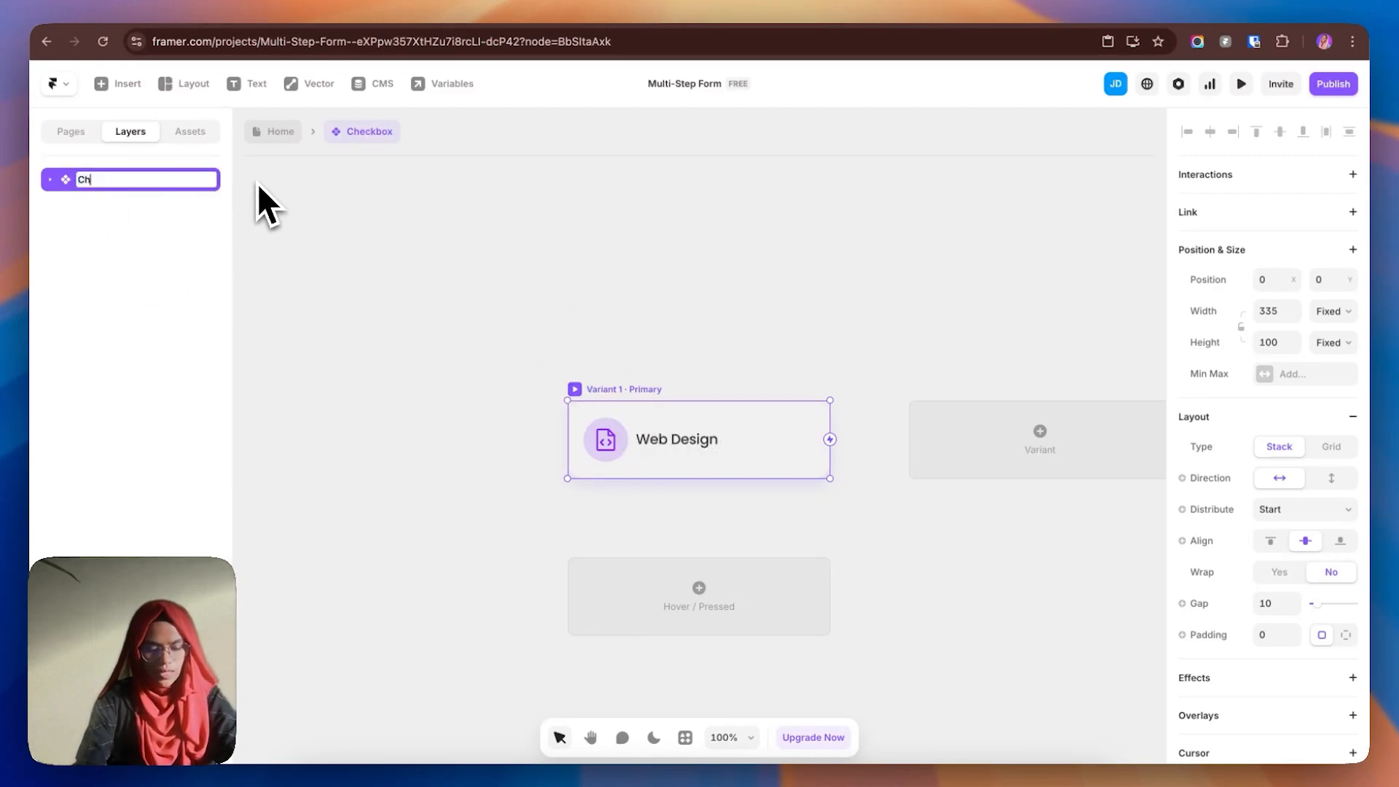
text(eckbox-1)
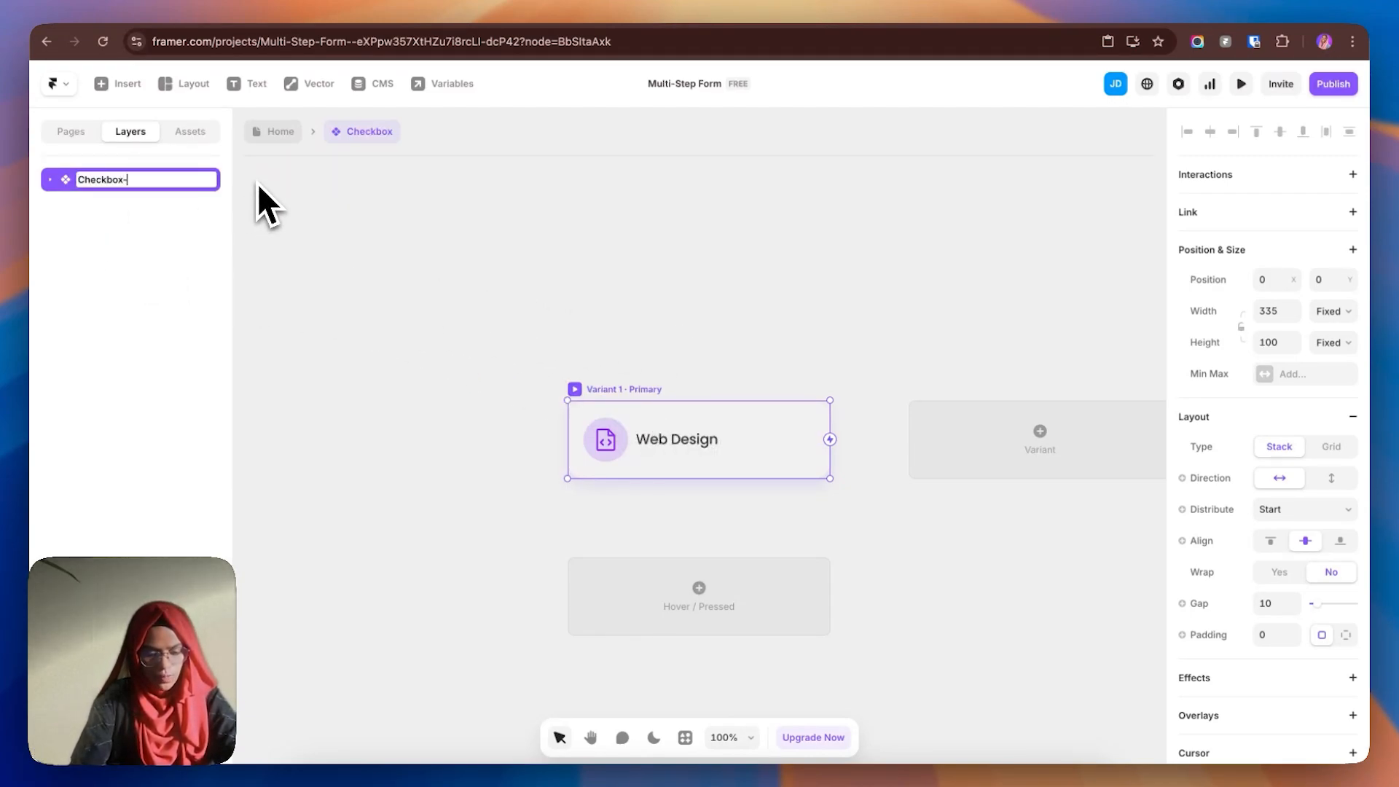
key(Return)
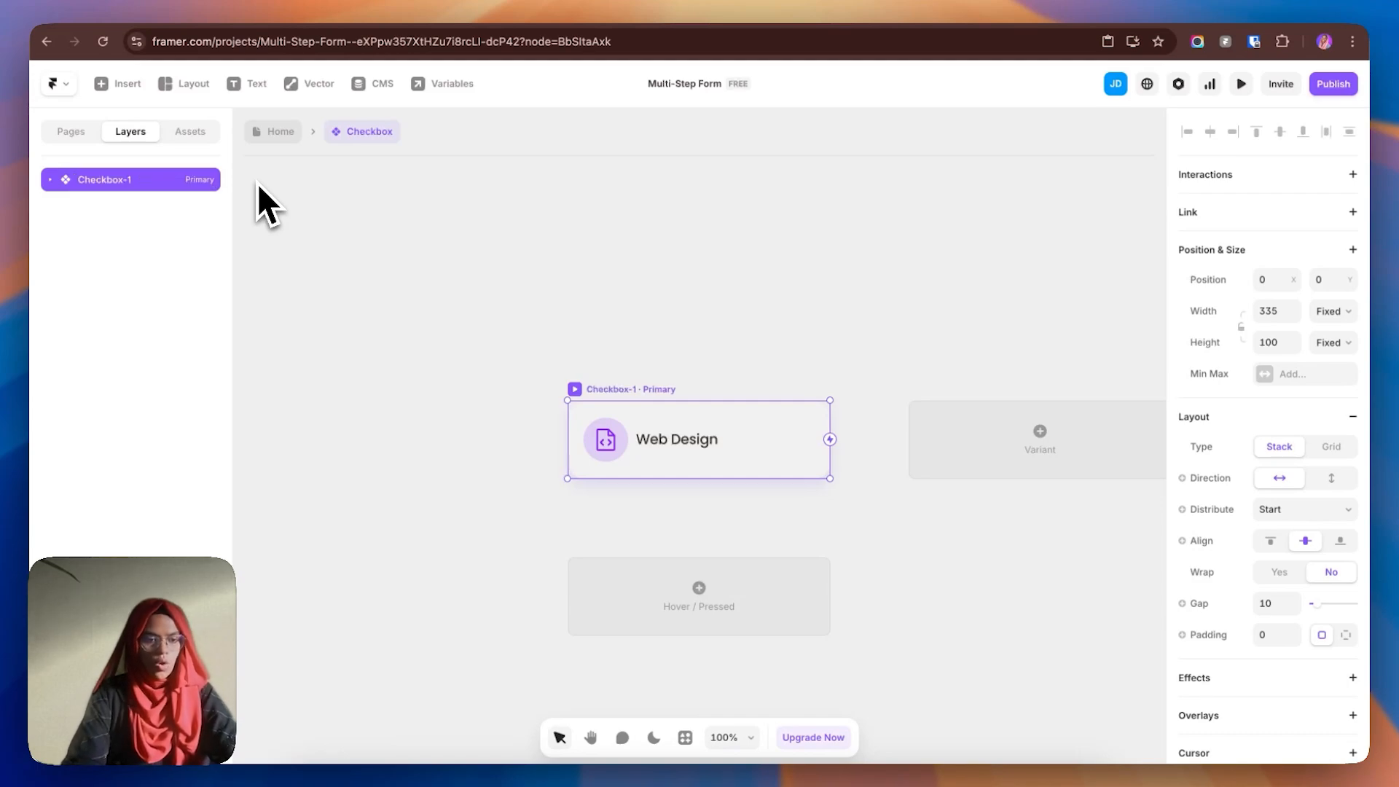
- Add a Hover variant to the Checkbox component
click(686, 618)
click(717, 631)
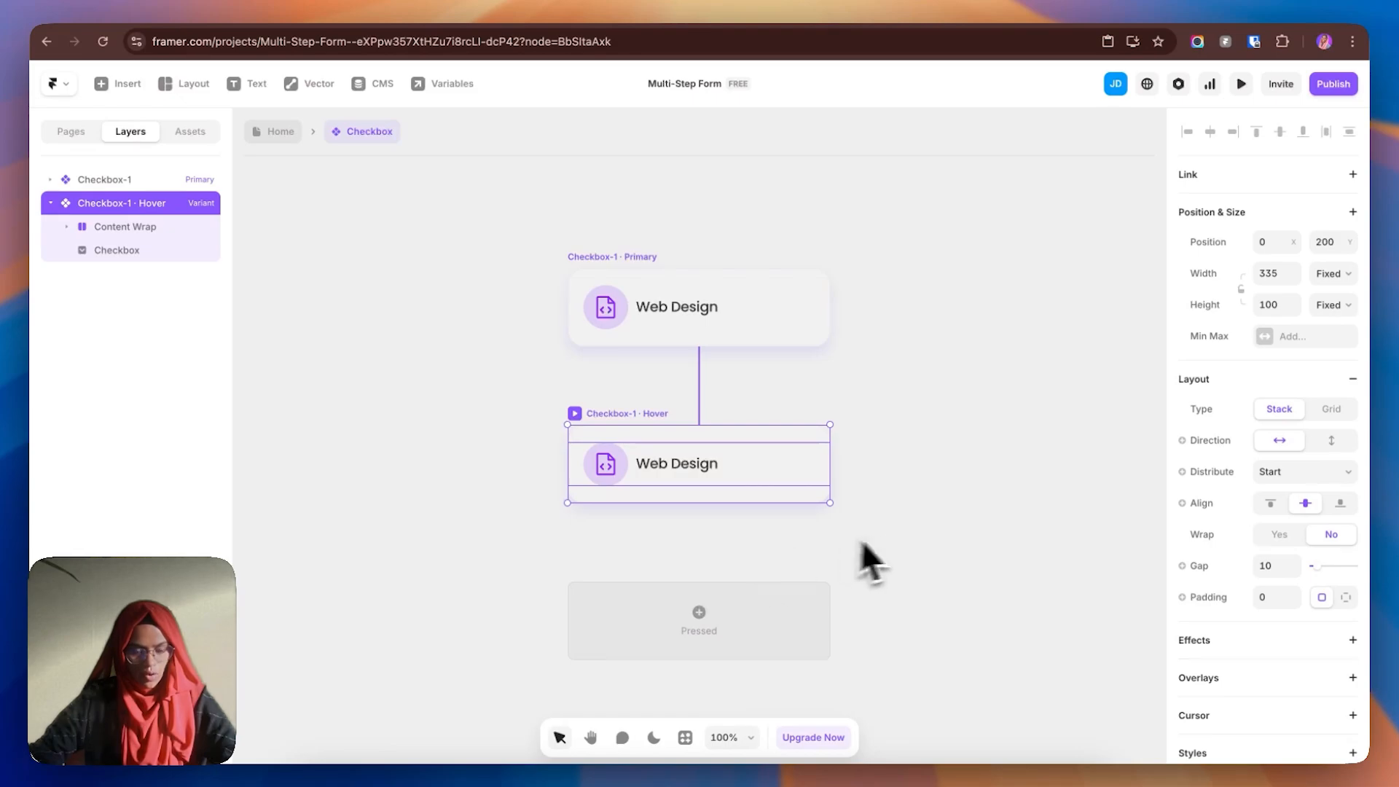
click(895, 536)
click(642, 430)
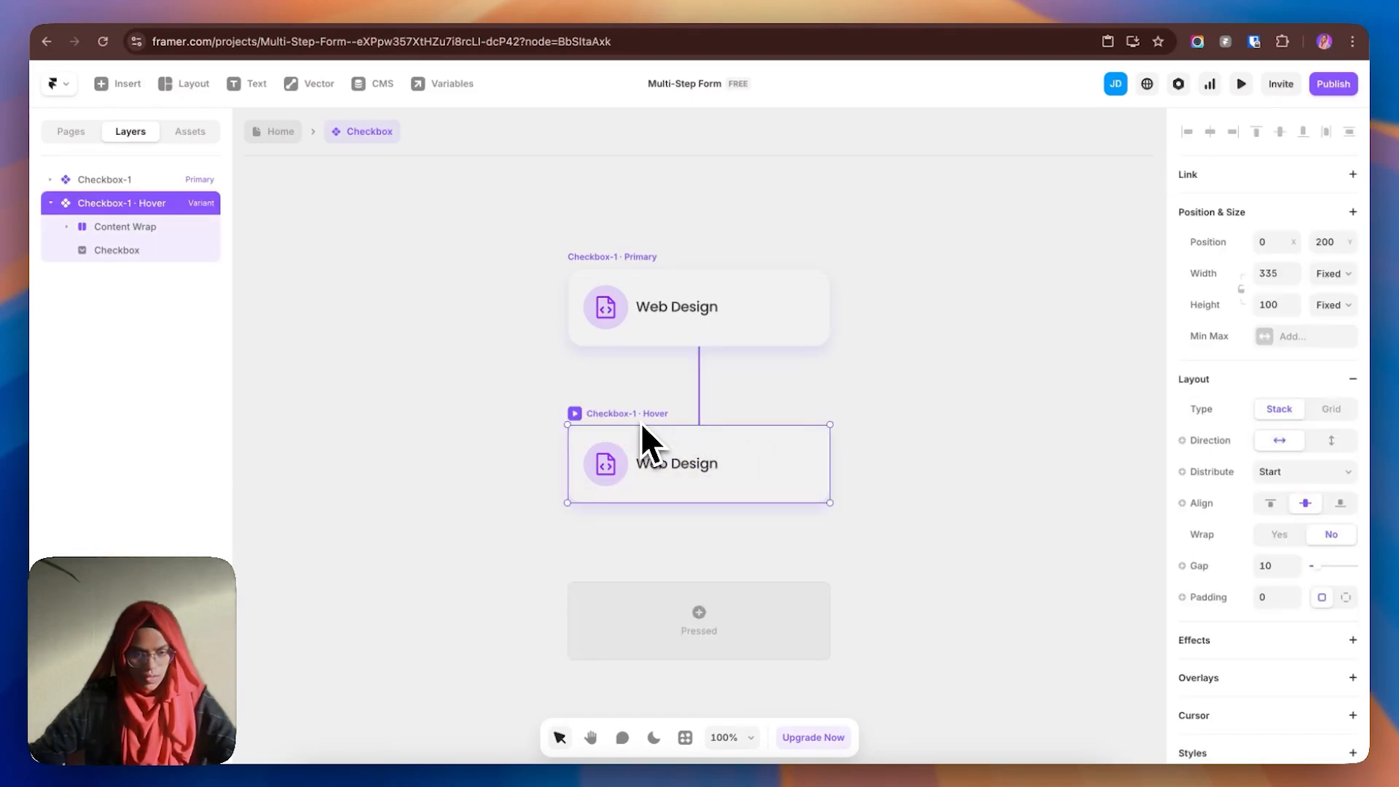
- Give the Hover variant's Checkbox layer a Purple 8D29FF border
scroll(1303, 663, down, 5)
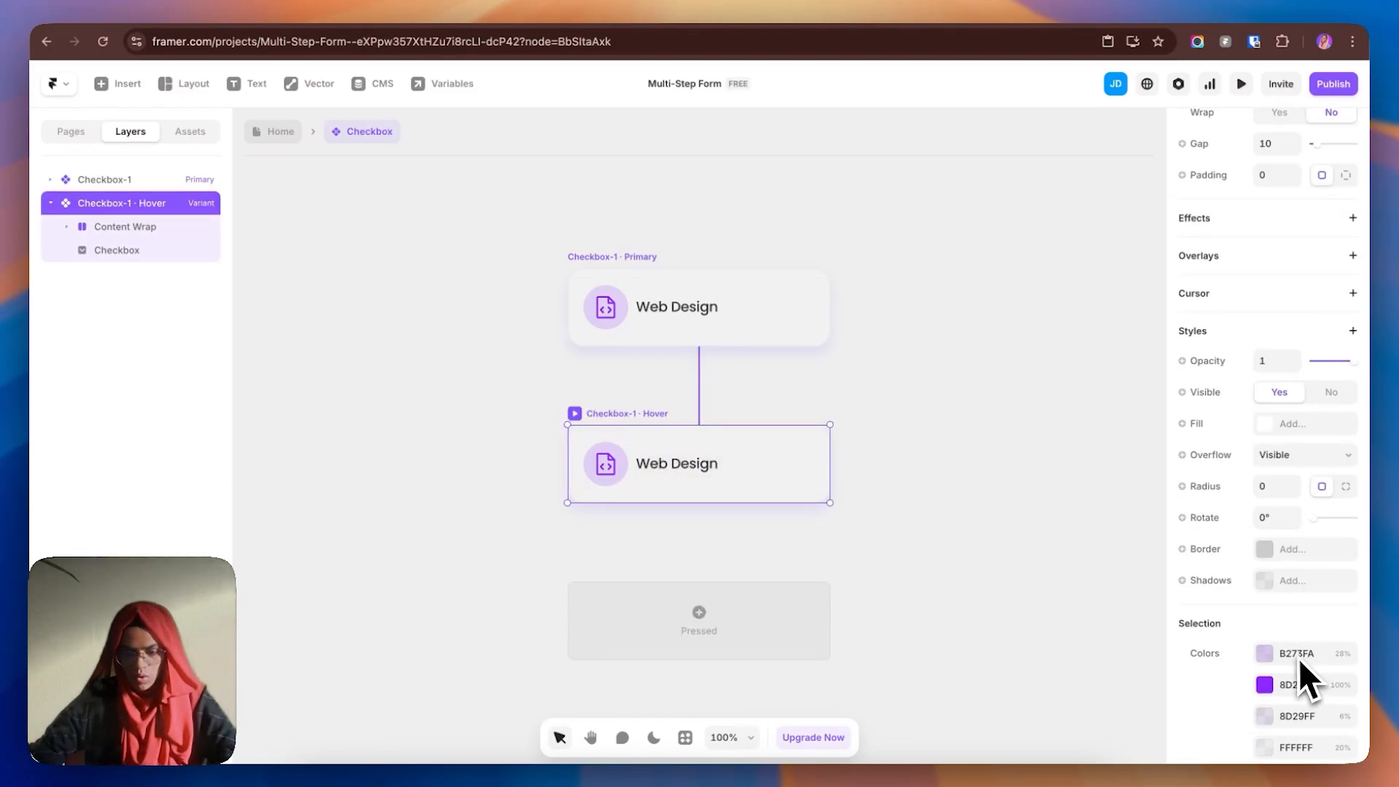
click(1268, 550)
click(1050, 592)
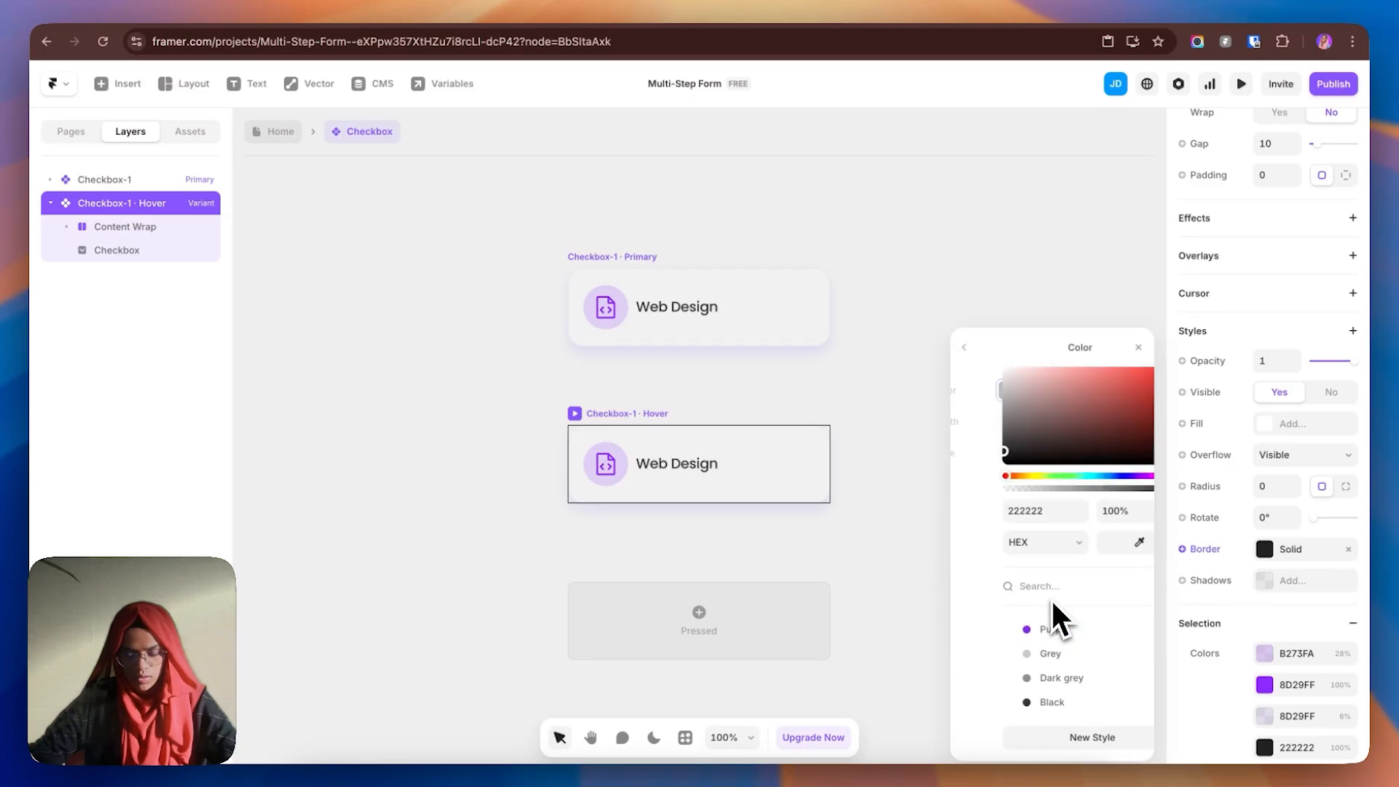
click(1016, 629)
click(880, 581)
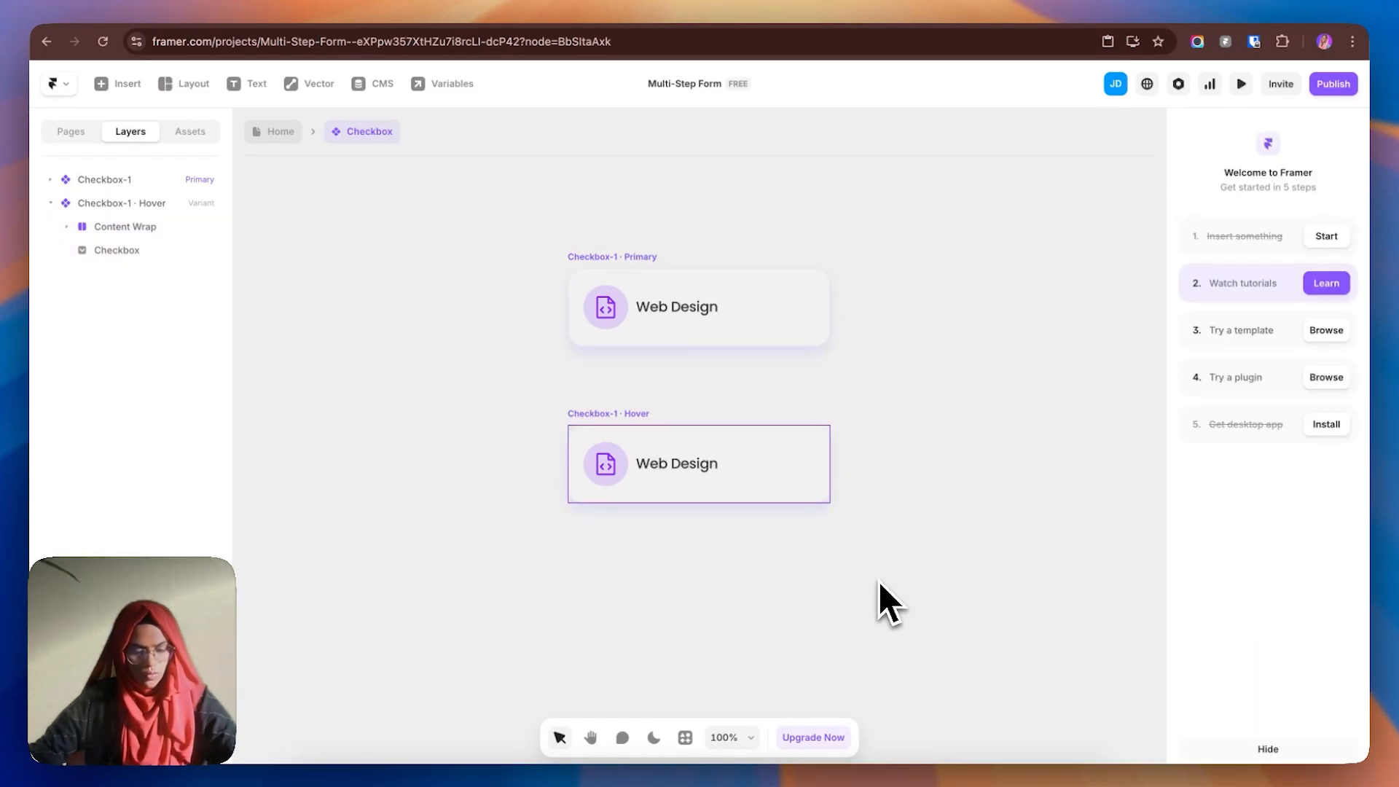
key(super+z)
key(super+z)
click(321, 357)
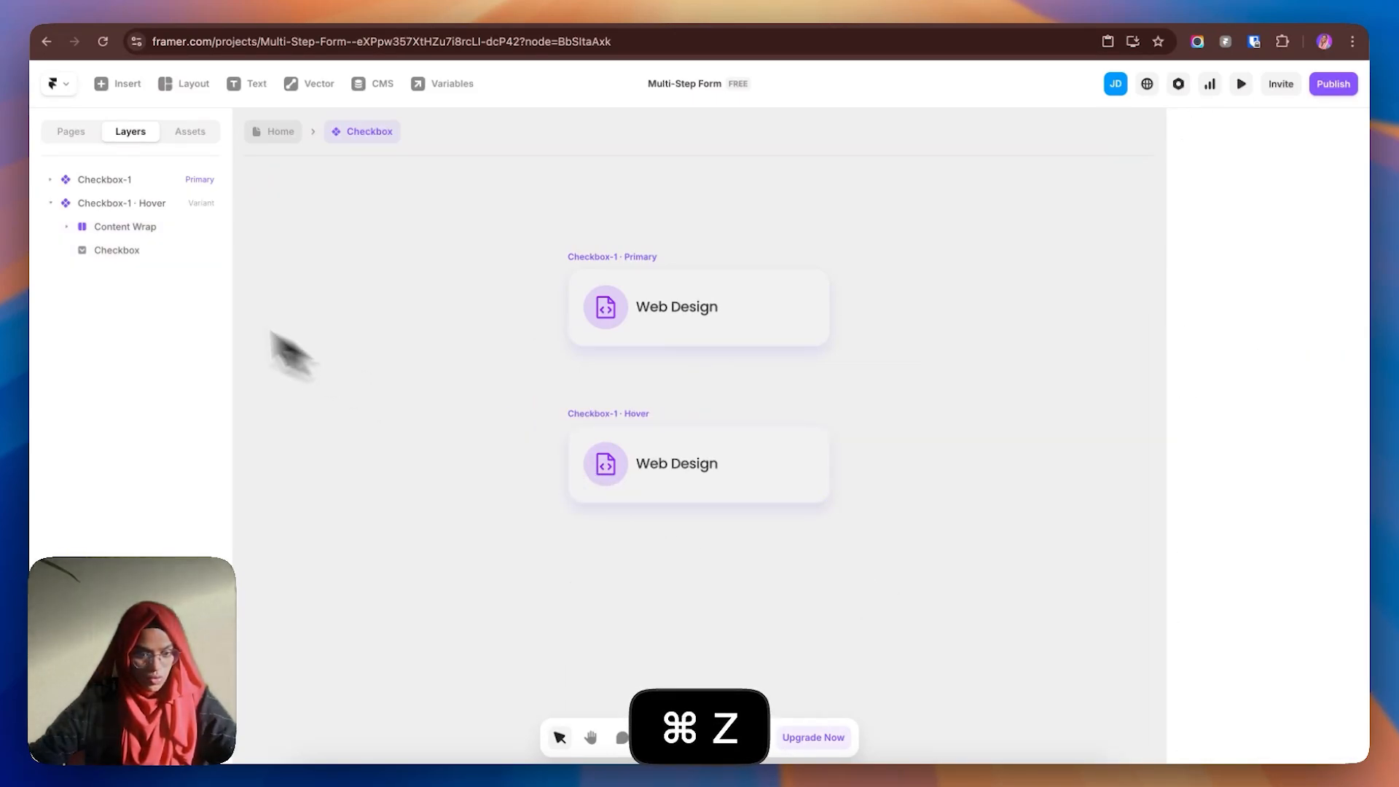
click(111, 255)
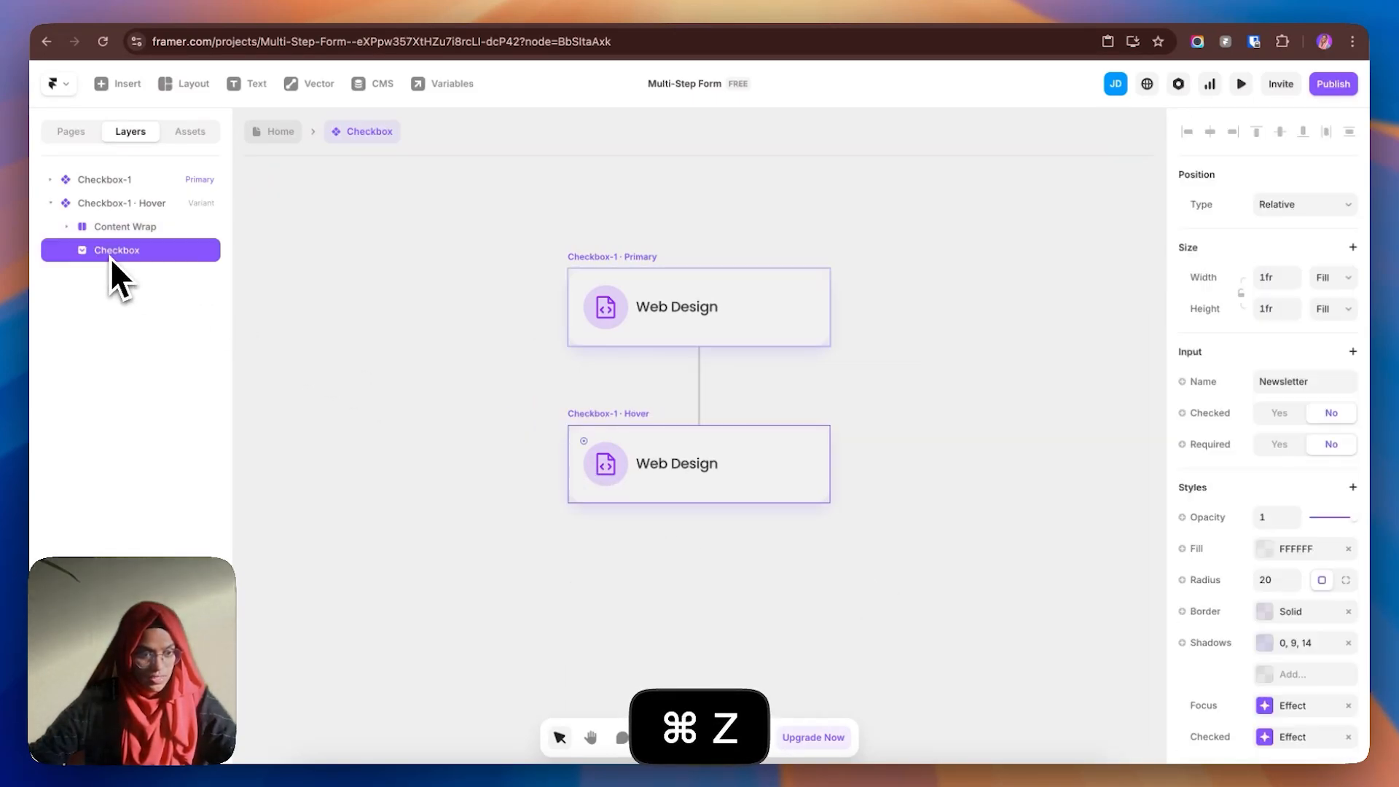
click(1284, 625)
click(1052, 659)
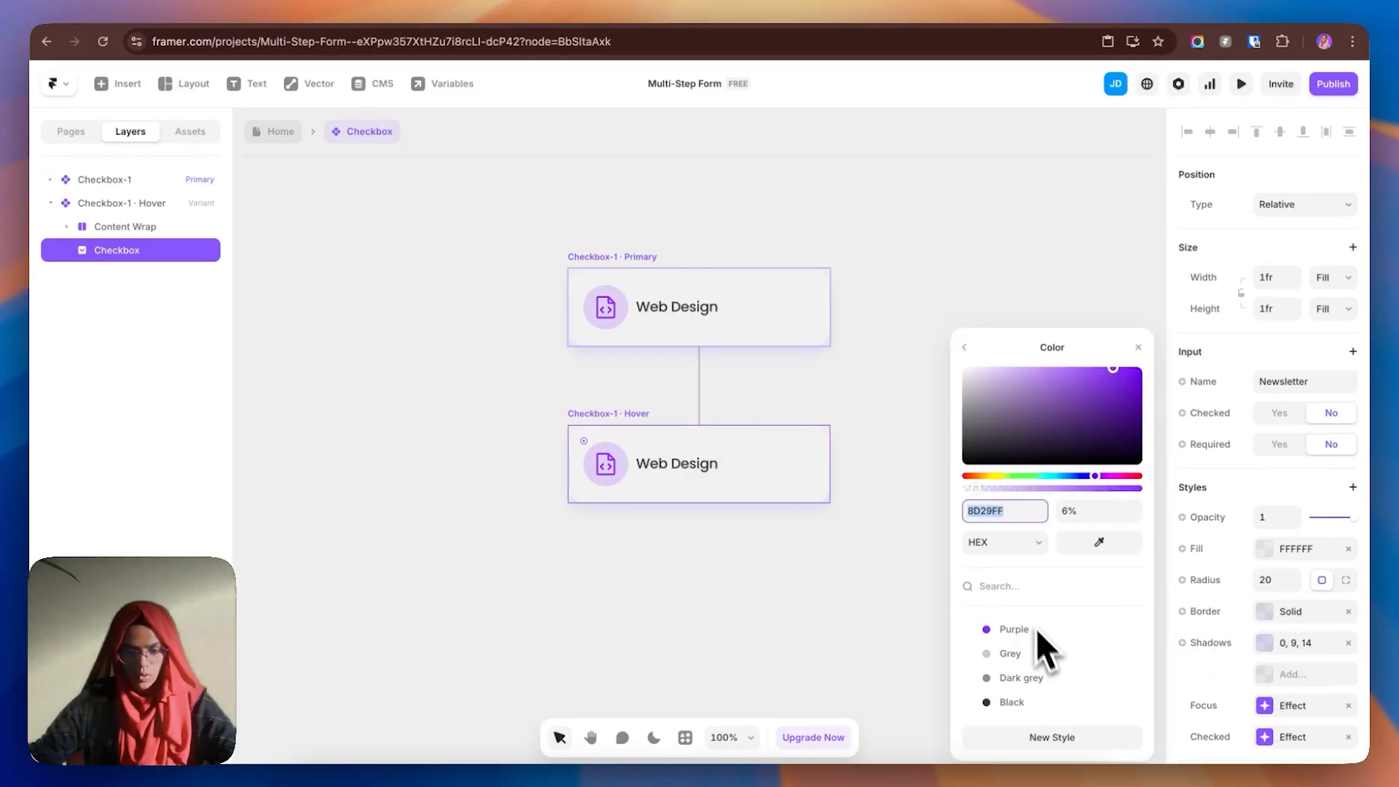
click(916, 484)
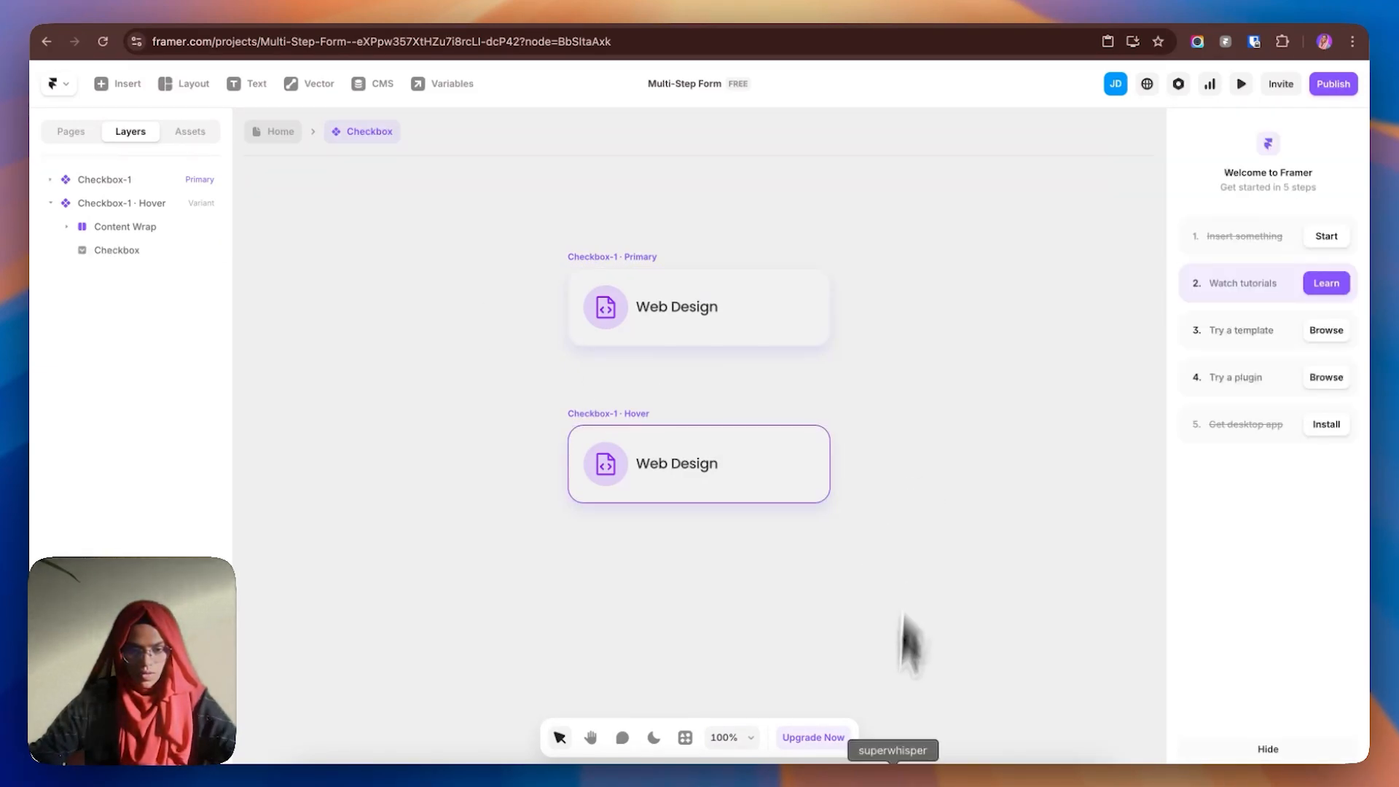
click(1241, 84)
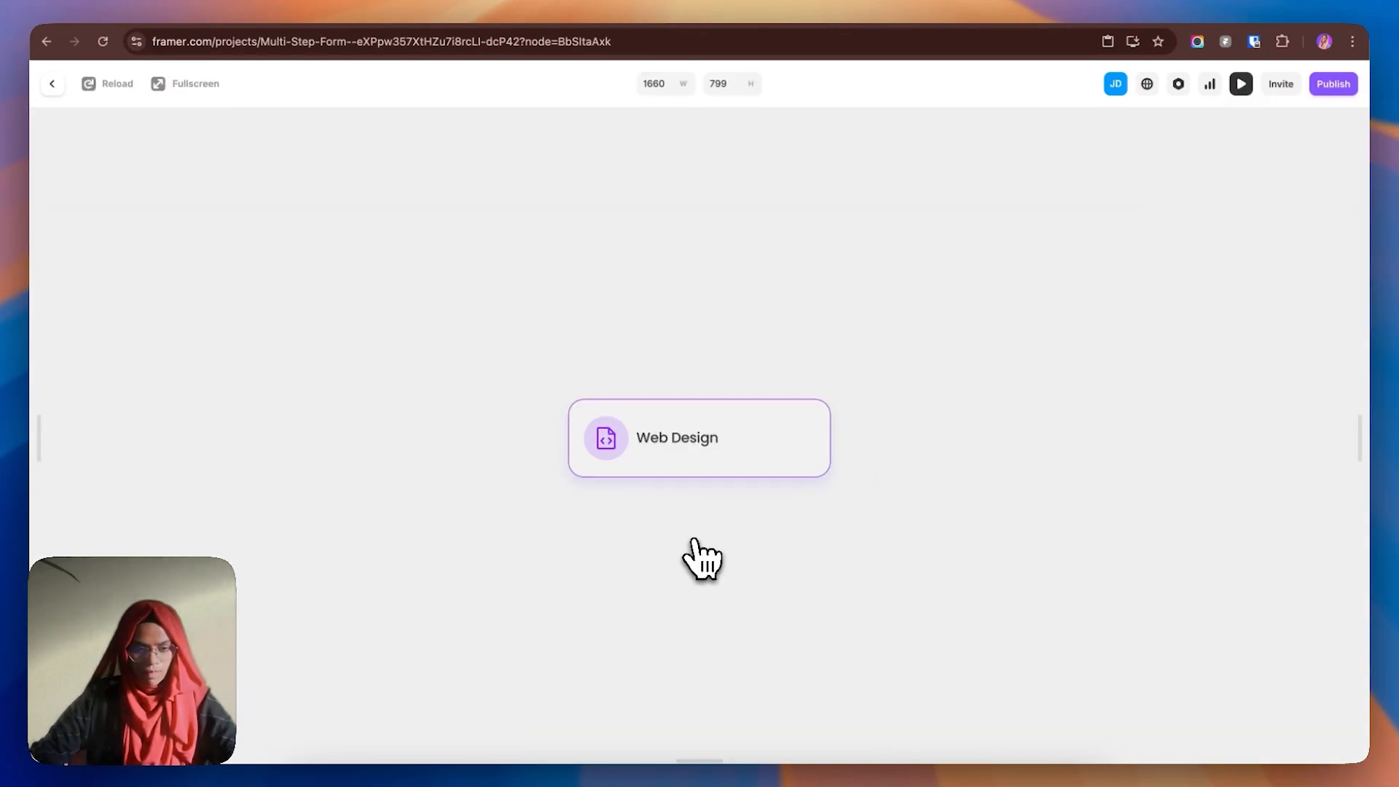
click(62, 93)
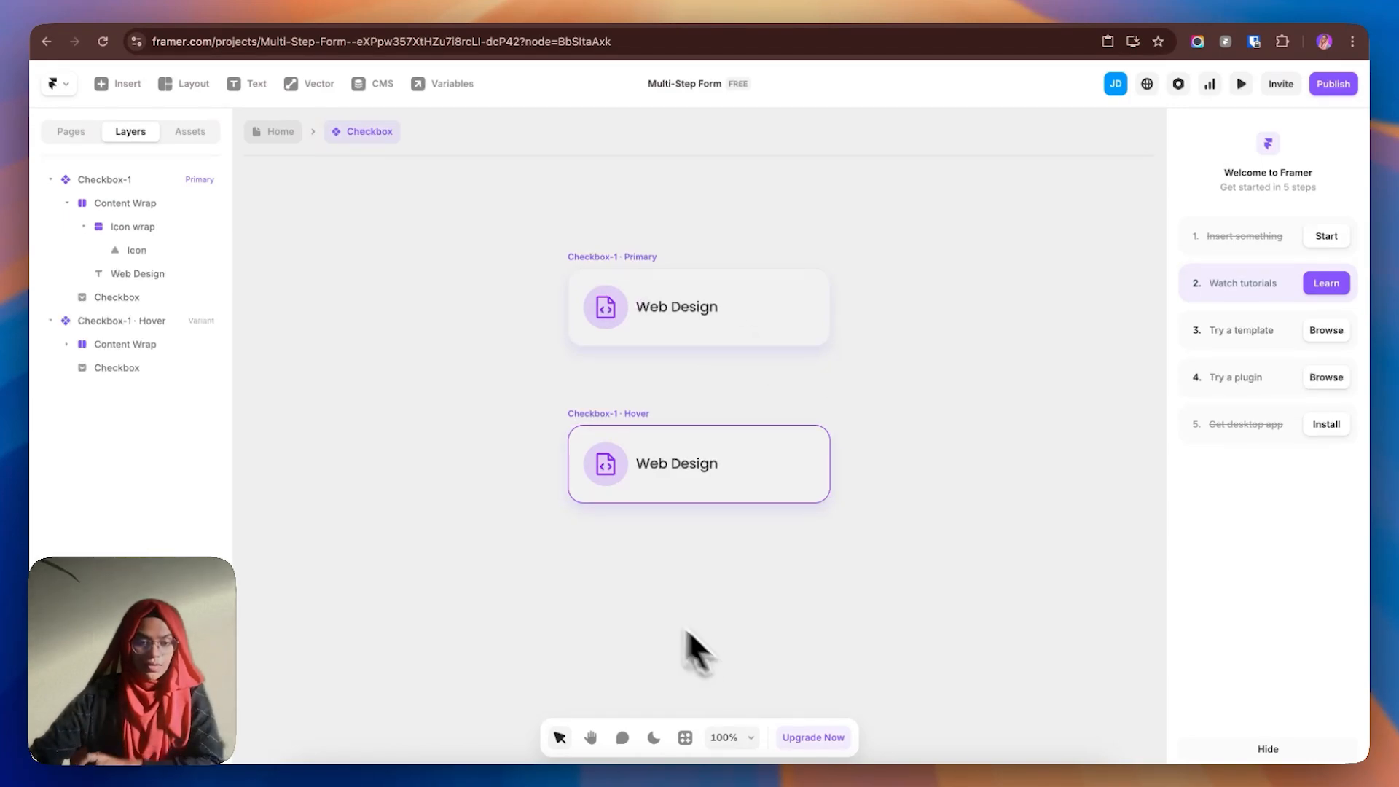
click(602, 321)
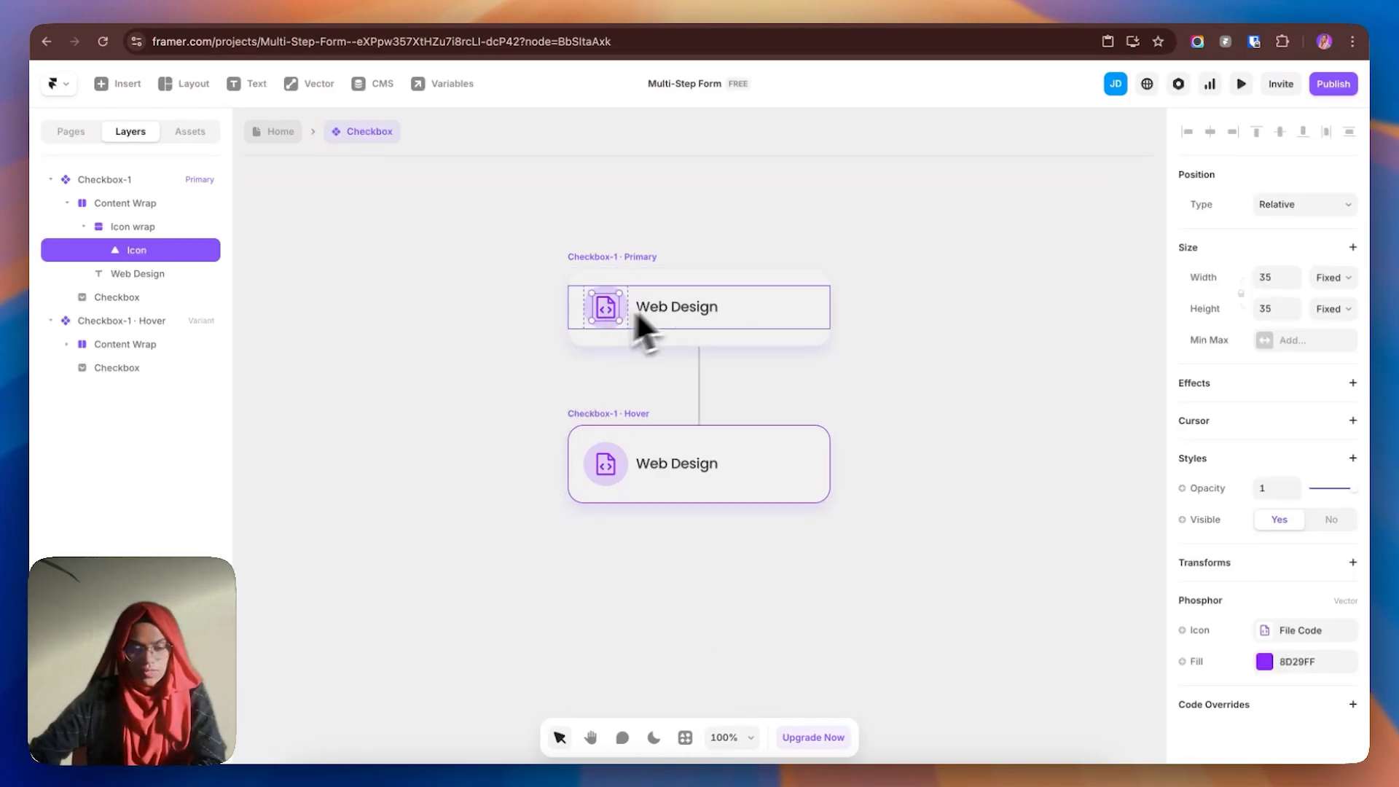
click(703, 316)
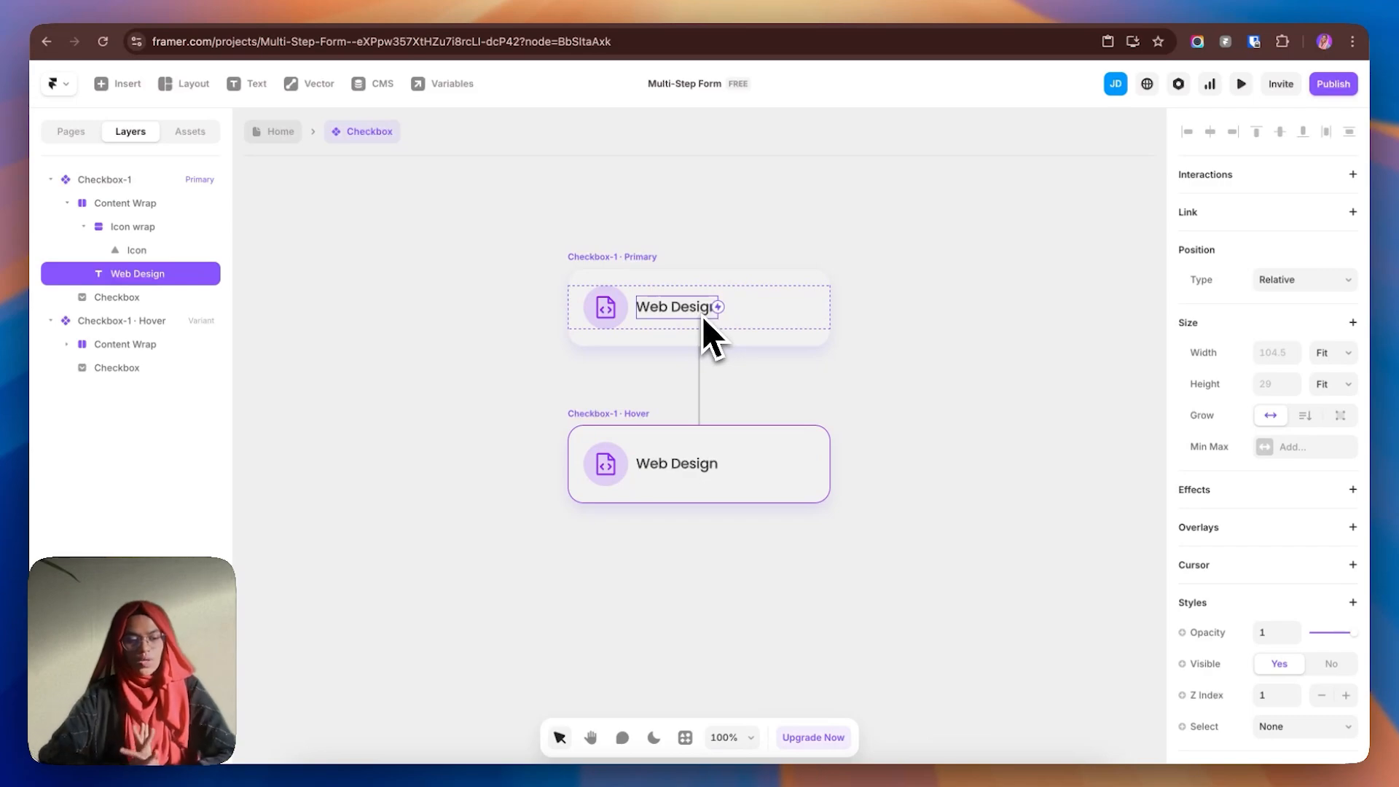
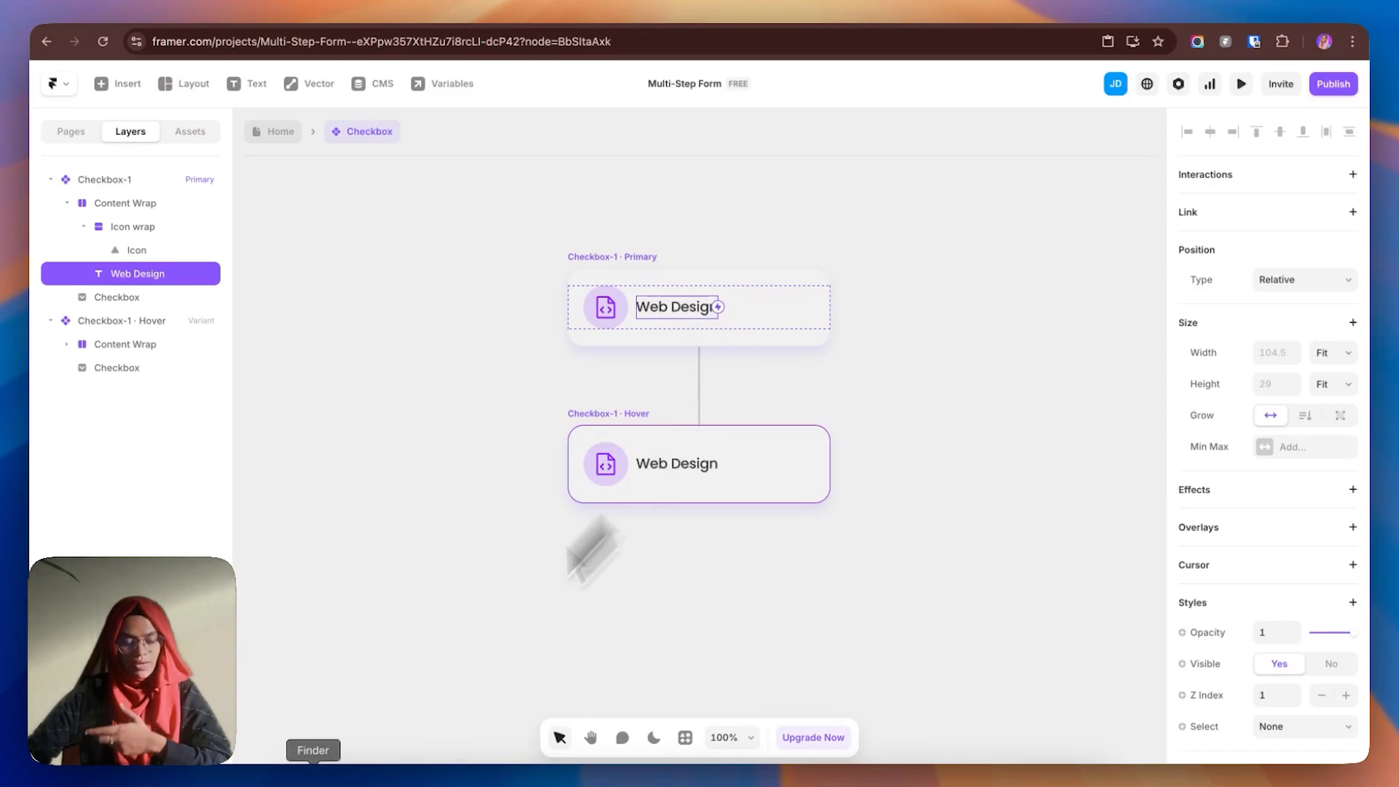
- In Checkbox-1 Primary, change the checkbox input's Input Name from Newsletter to 'Project'
click(625, 257)
click(150, 296)
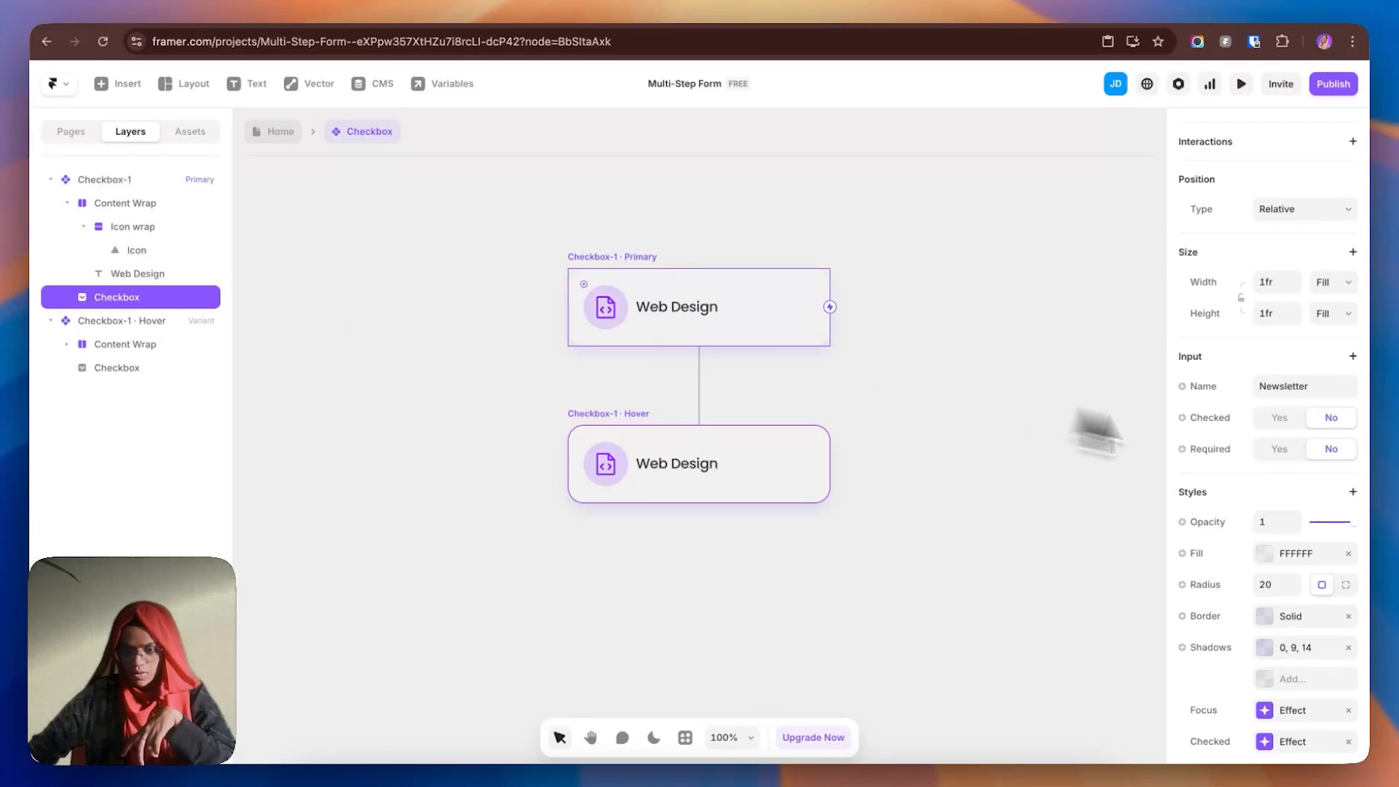
click(1323, 386)
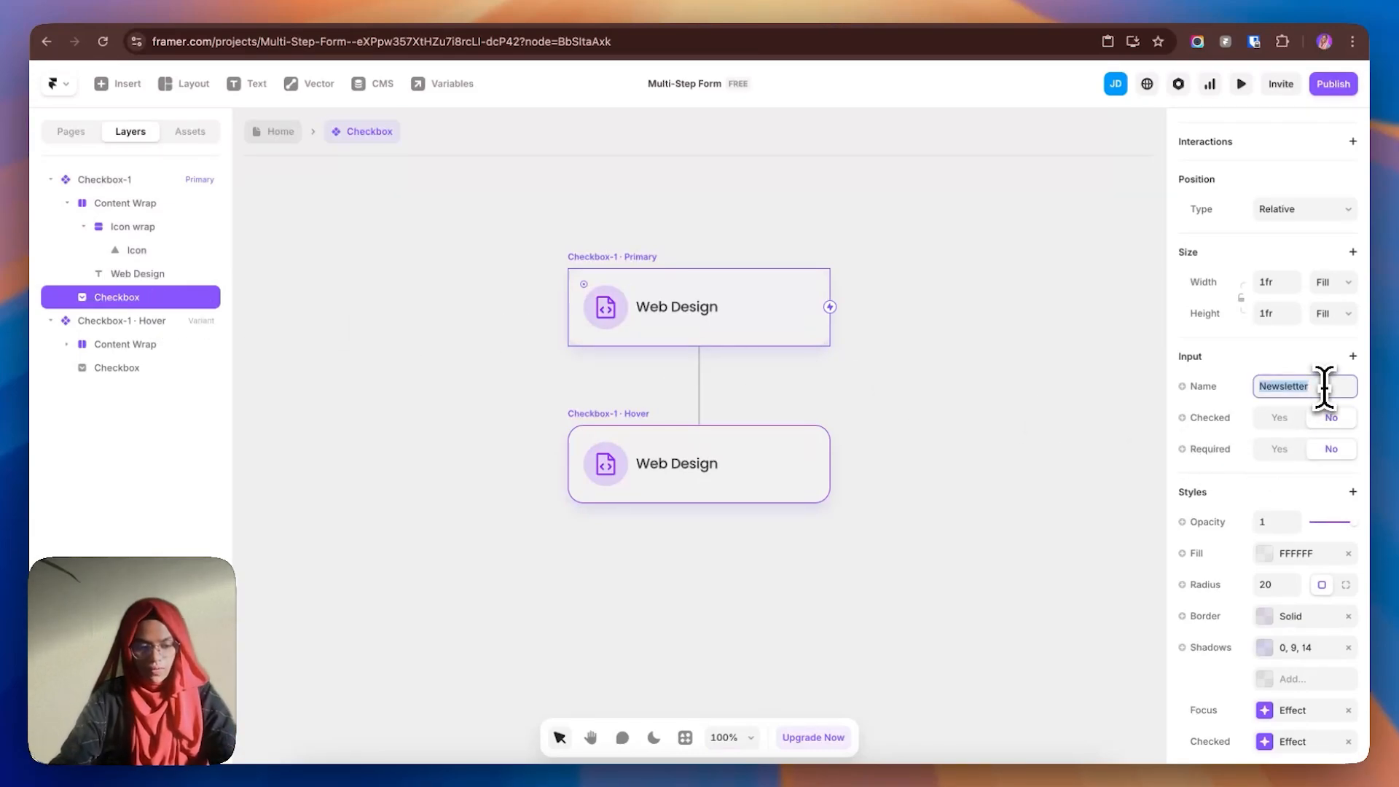
text(C)
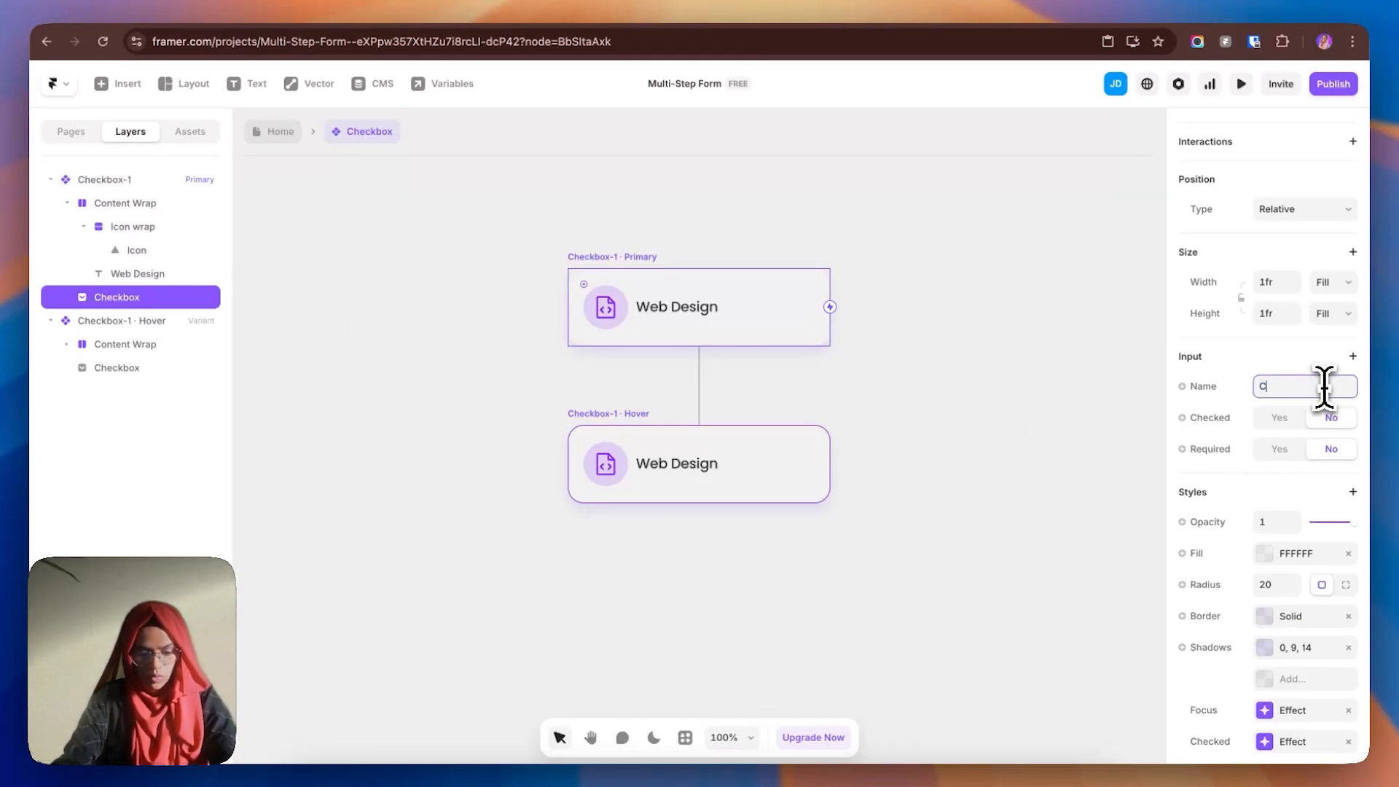
text(heck)
key(BackSpace)
key(BackSpace)
key(BackSpace)
key(BackSpace)
key(BackSpace)
text(Project)
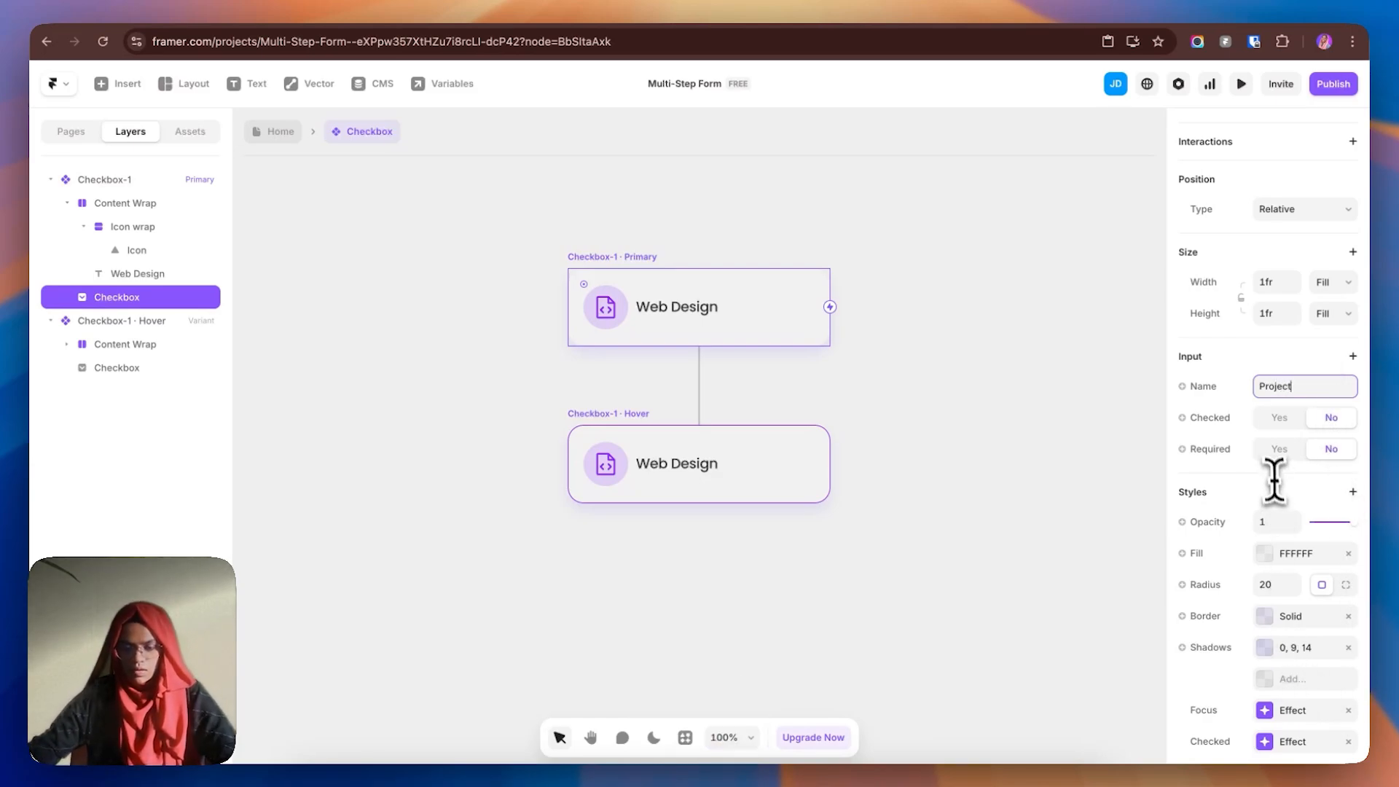
scroll(1279, 518, down, 2)
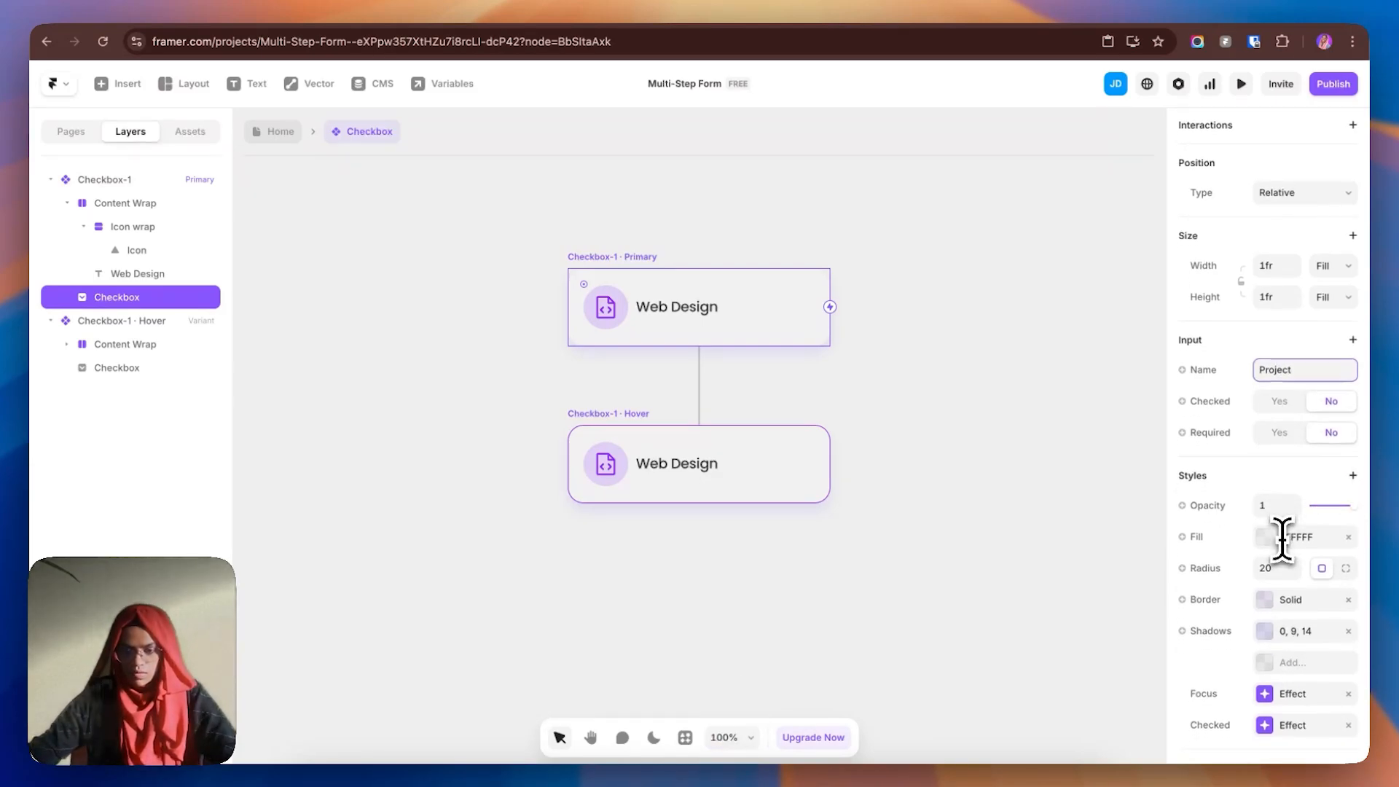
click(973, 531)
- Add a new variant to the checkbox component and name it Checkbox-2
click(593, 282)
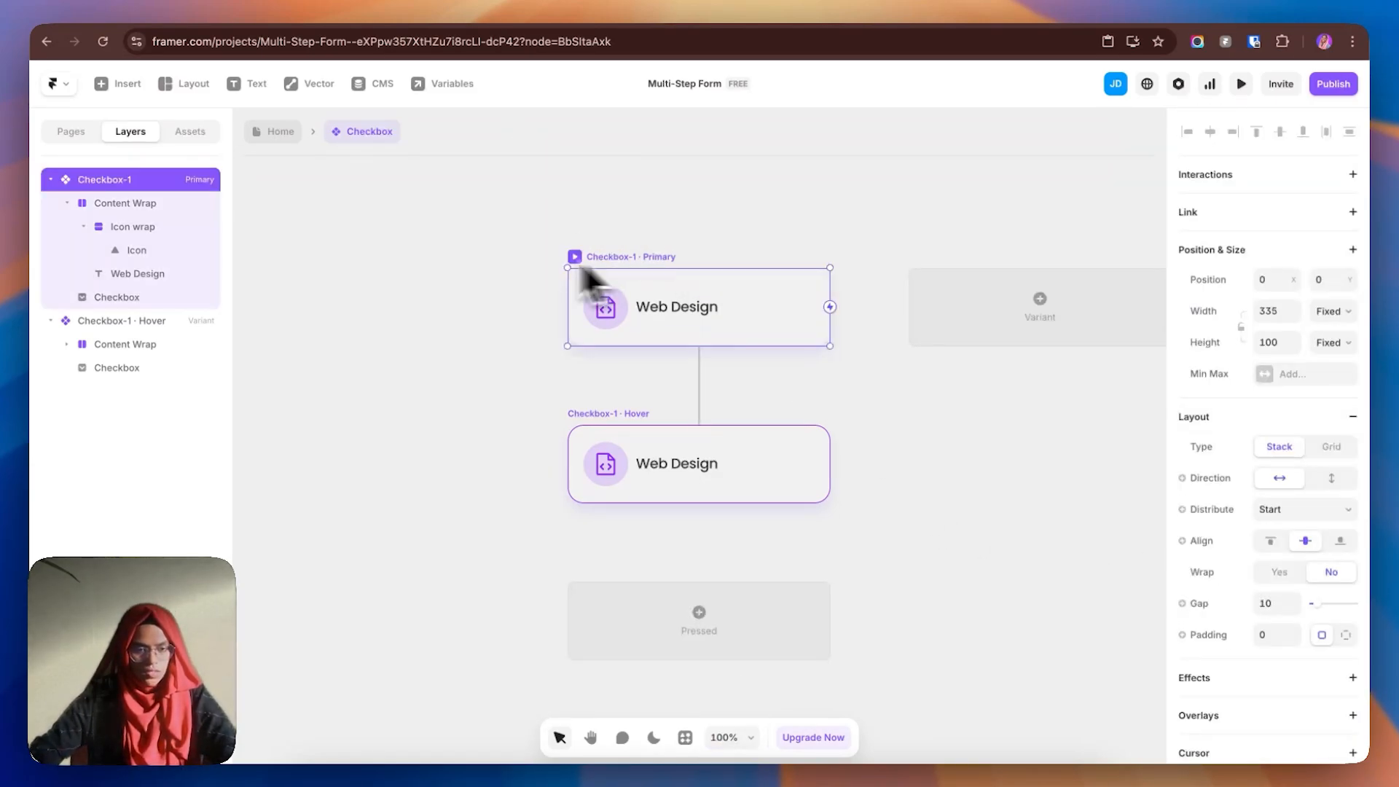
click(51, 180)
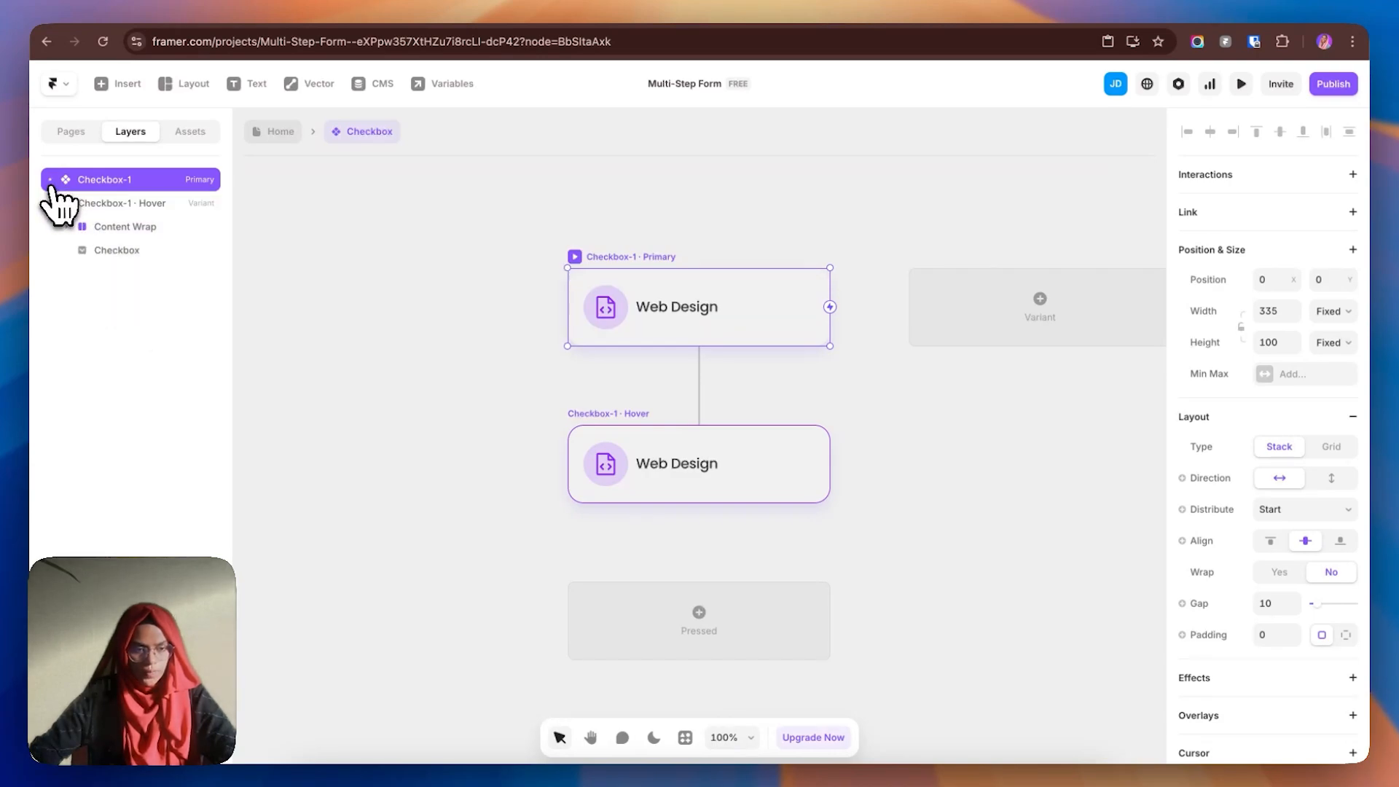
click(1054, 335)
double_click(152, 281)
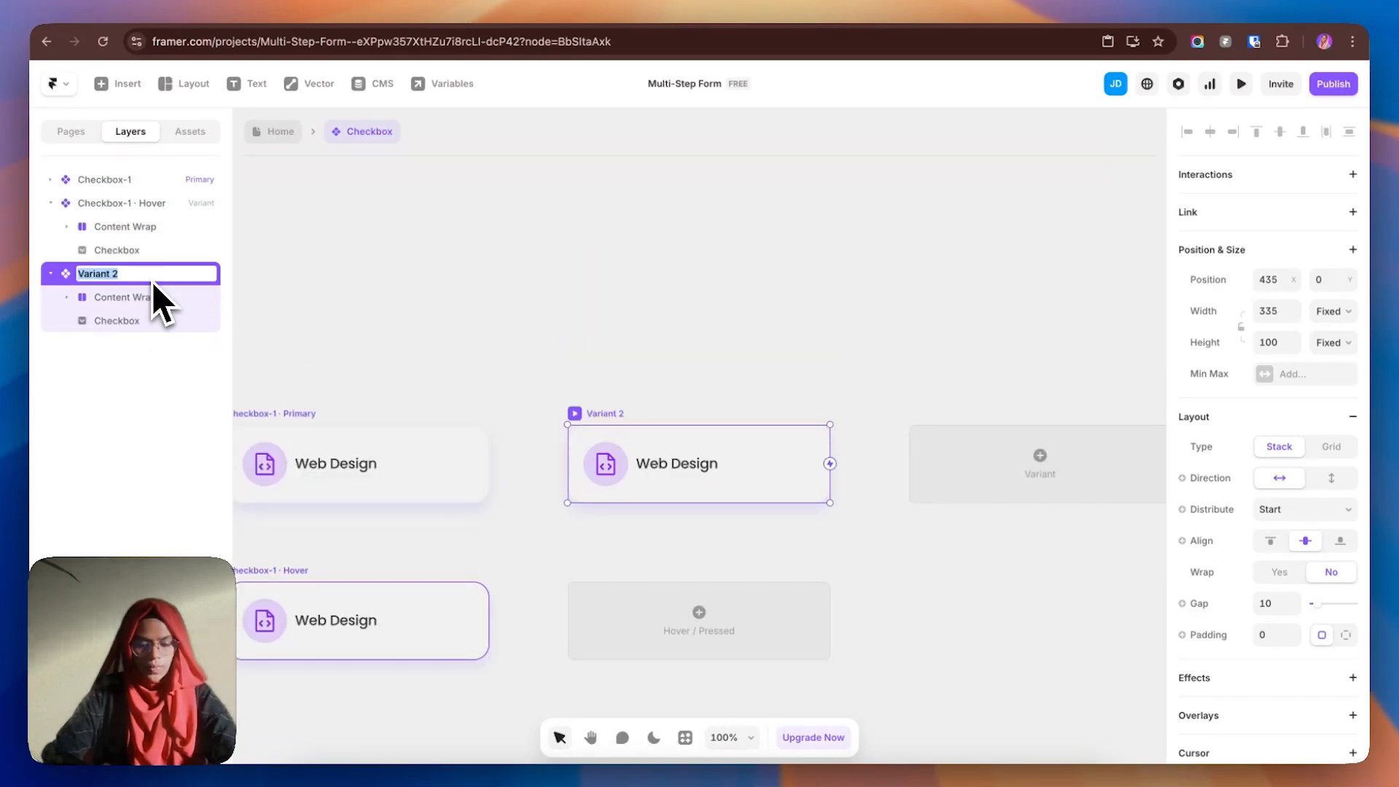
text(checkbox-2)
key(Return)
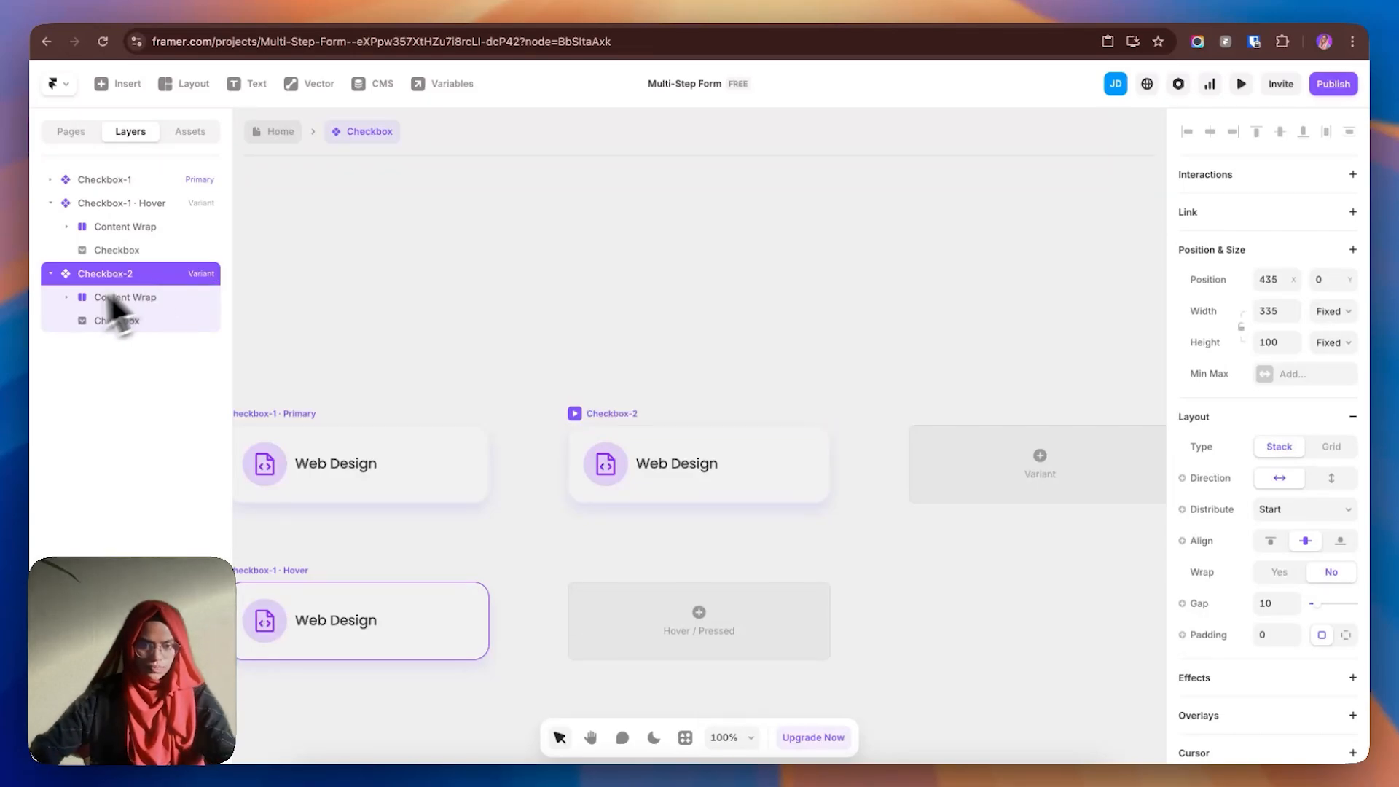
- Change the Checkbox-2 icon to the Phosphor Desktop icon
click(668, 308)
click(606, 473)
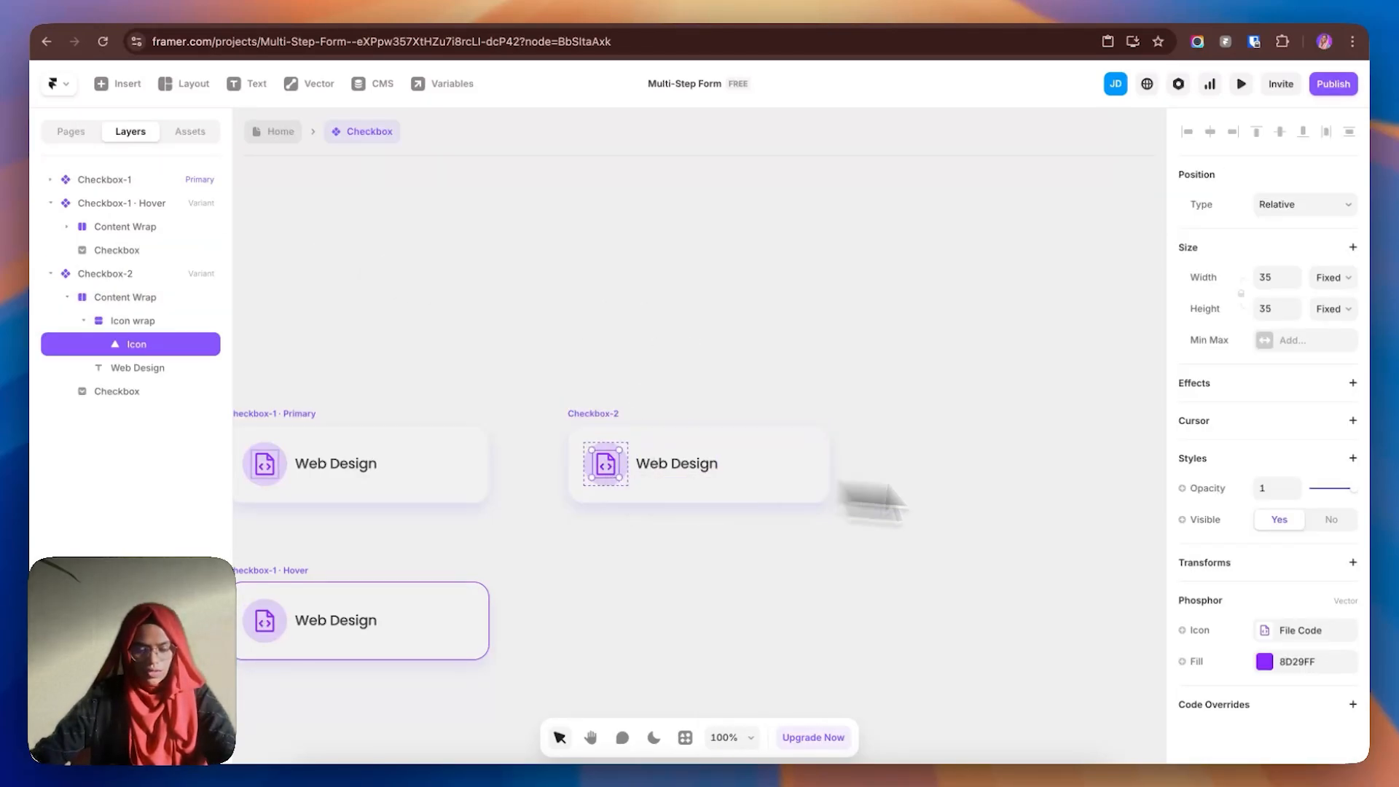
click(1288, 639)
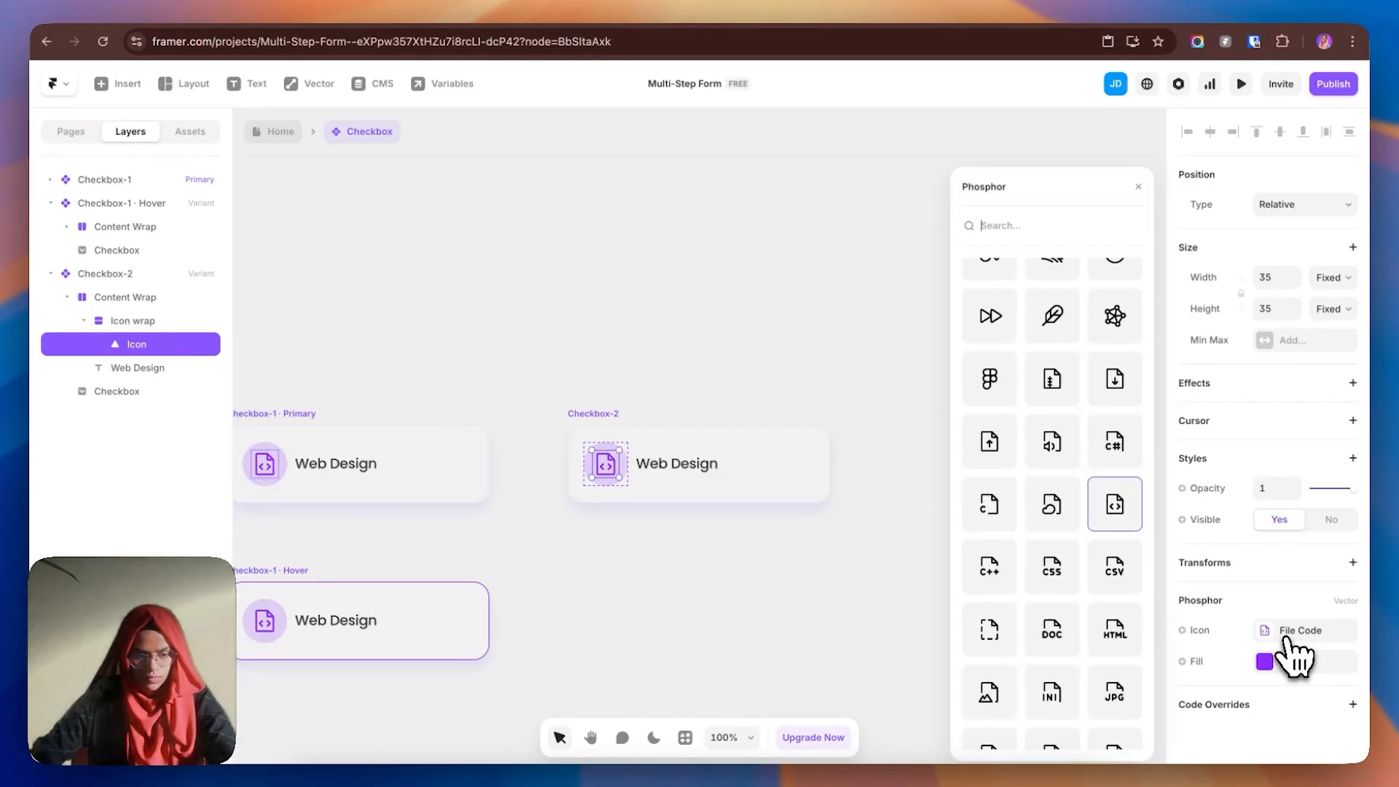
text(desk)
click(1112, 284)
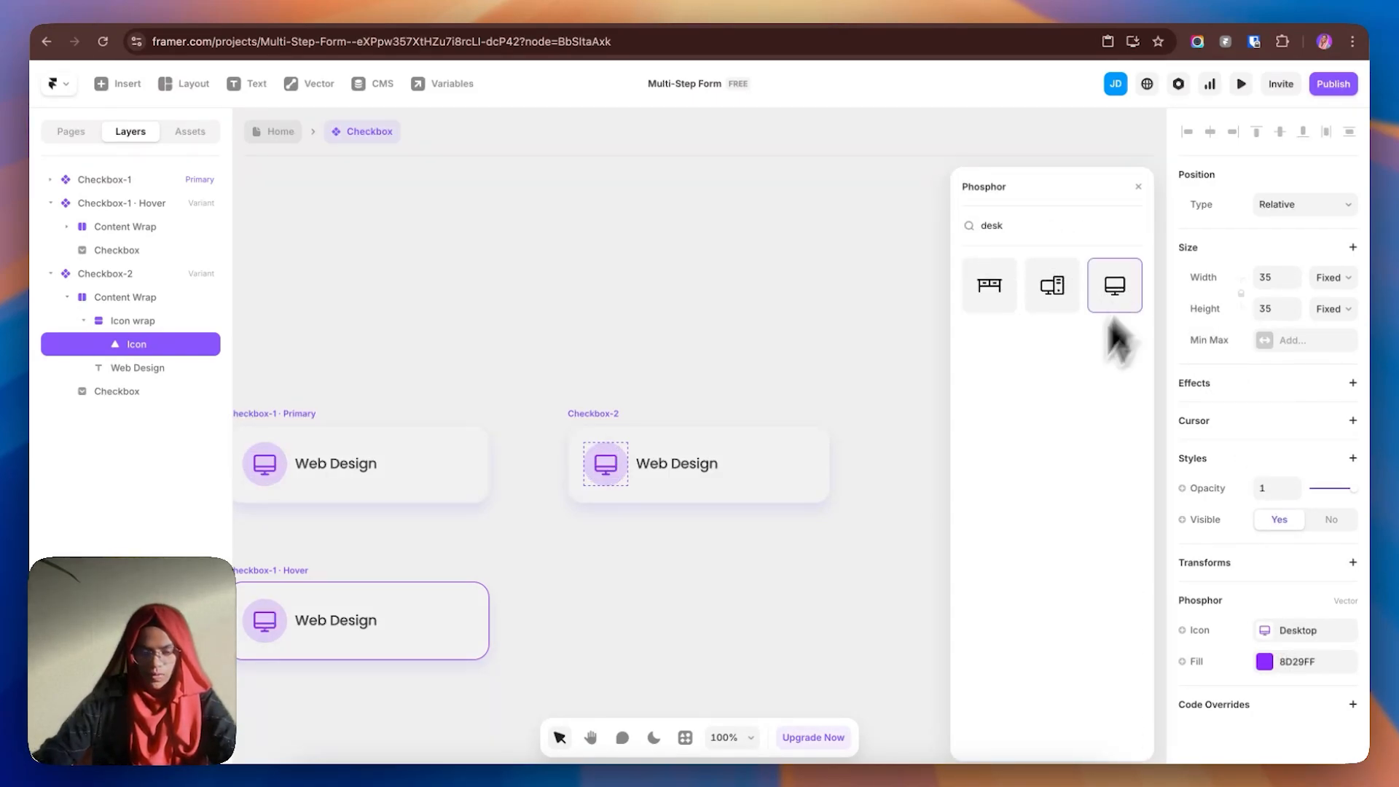
click(694, 547)
- Add a Hover variant for Checkbox-2 and check its checkbox border colour
click(611, 418)
click(700, 624)
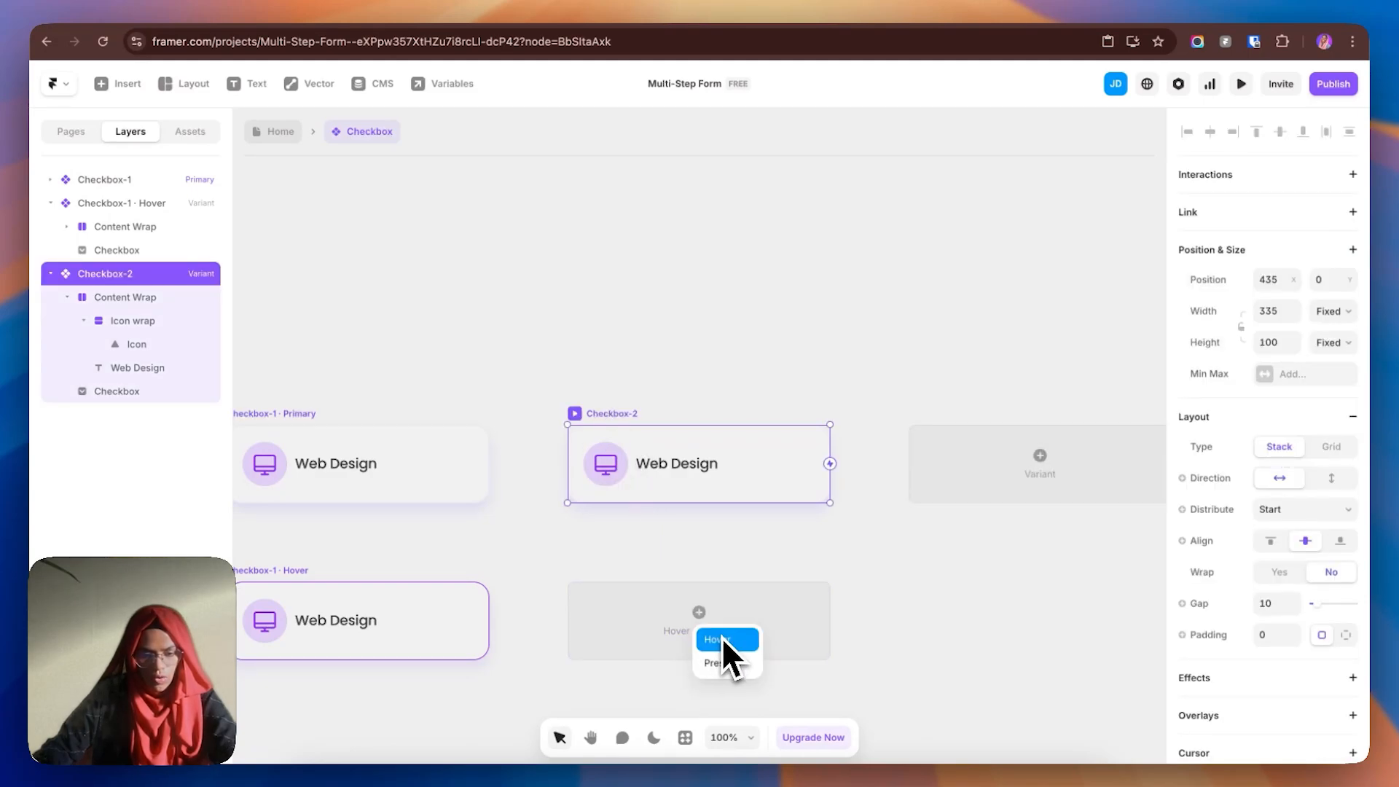
click(723, 639)
scroll(1309, 678, down, 3)
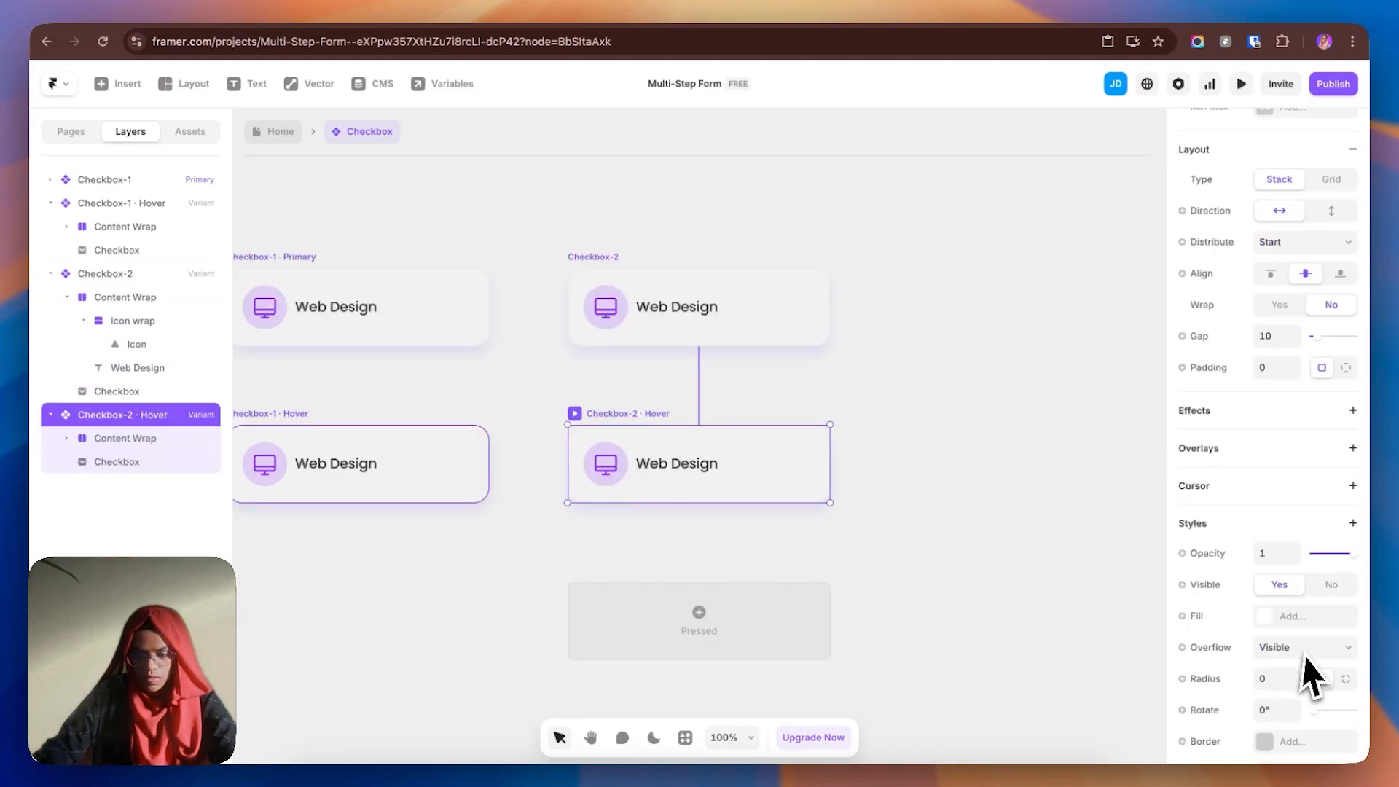
scroll(1310, 678, down, 3)
click(172, 465)
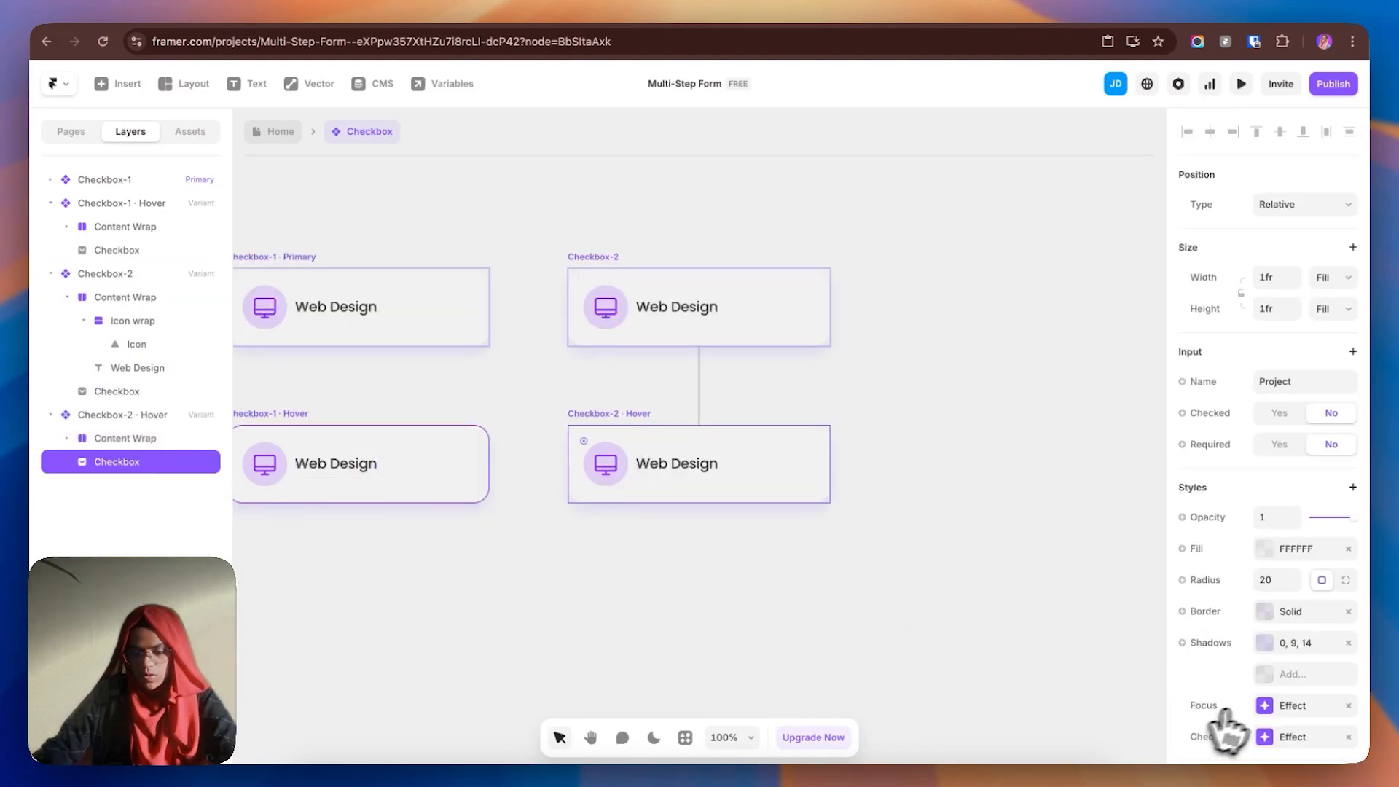
click(1282, 616)
click(1049, 652)
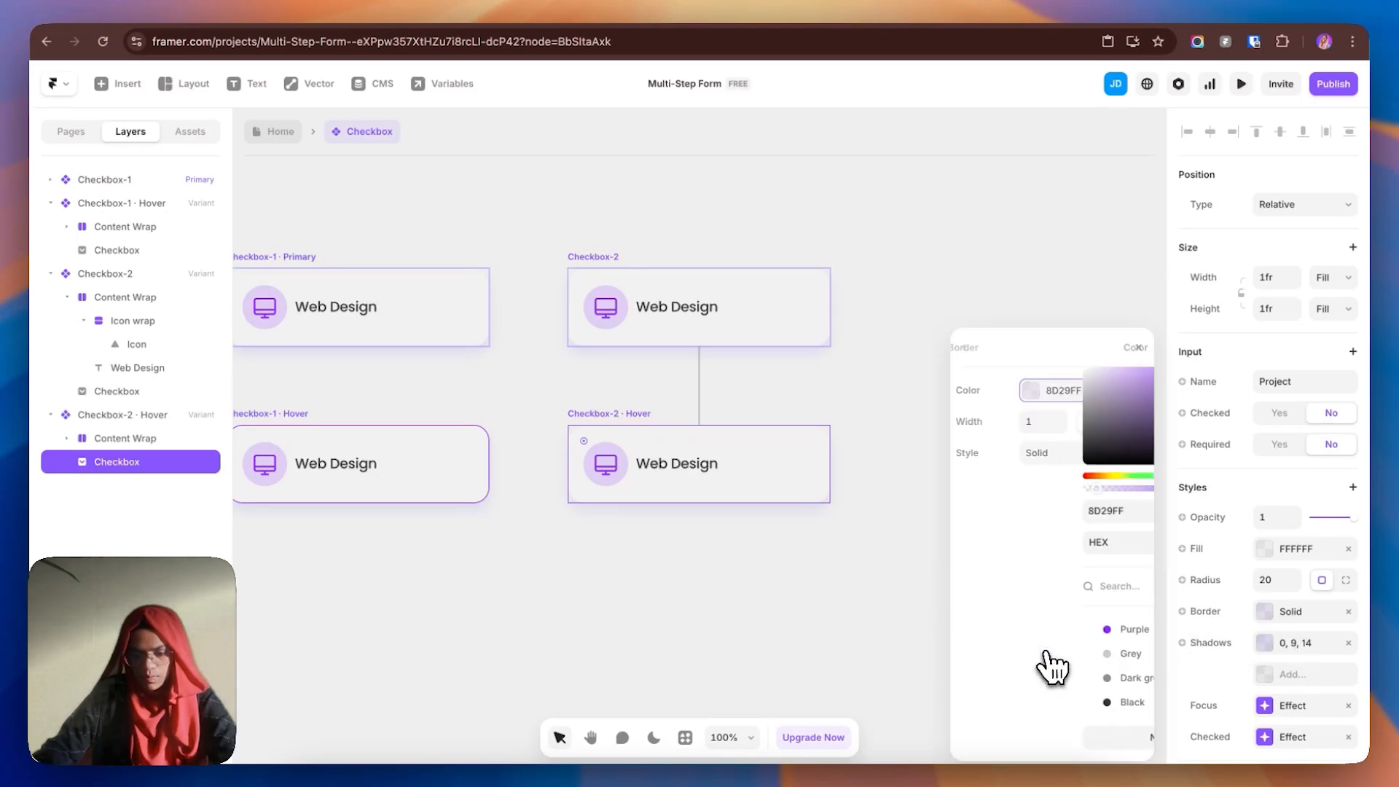
click(856, 577)
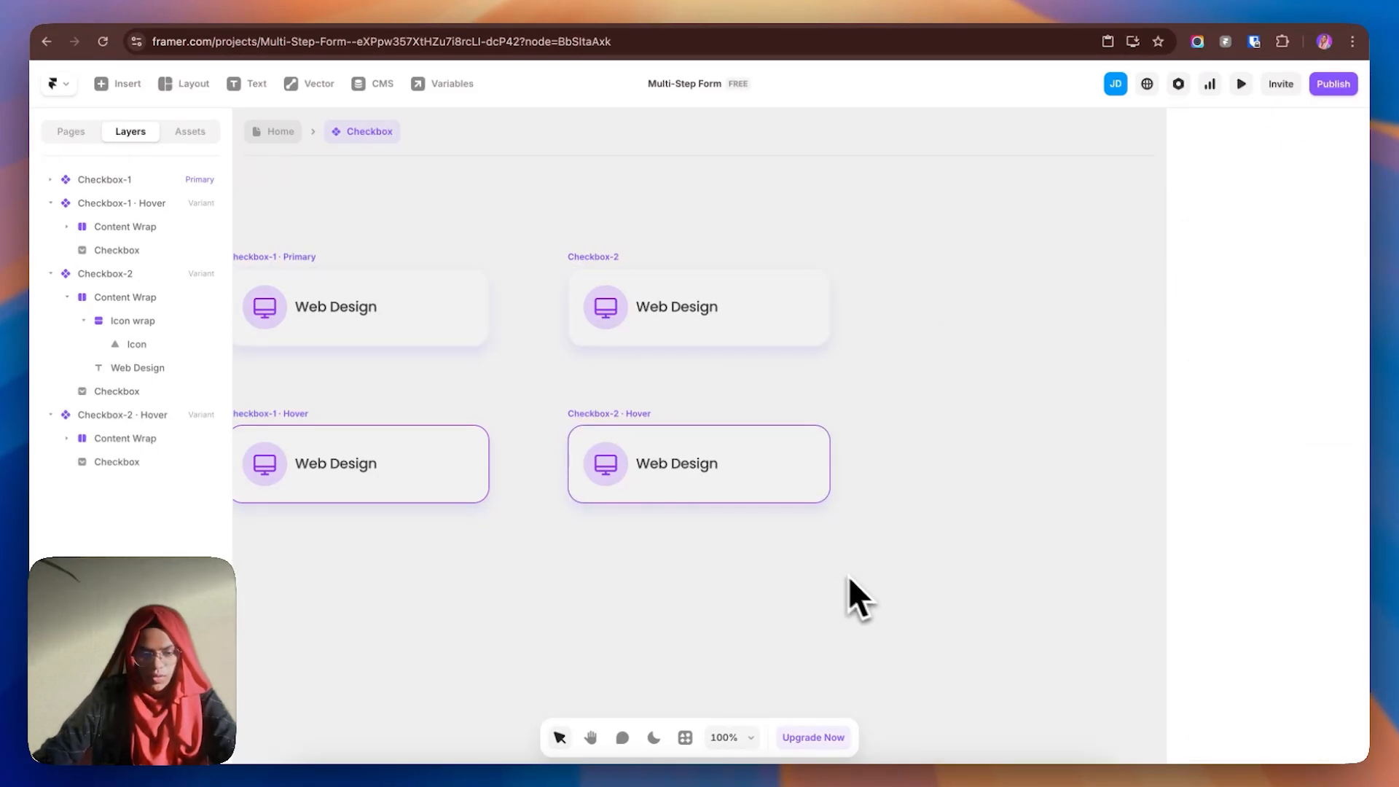
scroll(802, 564, down, 2)
click(758, 321)
- Add another variant and name it Checkbox-3
click(908, 321)
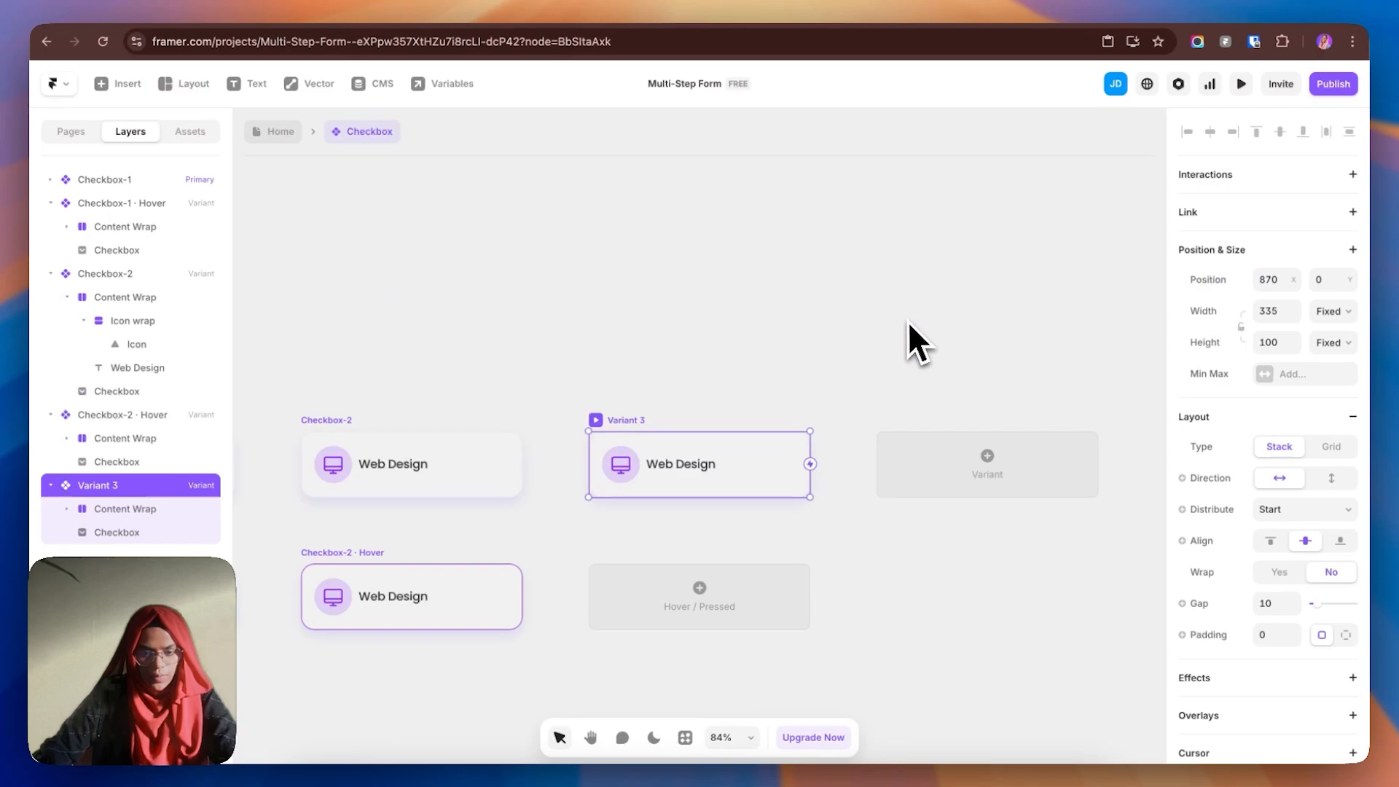
double_click(173, 486)
key(BackSpace)
text(Checkbox)
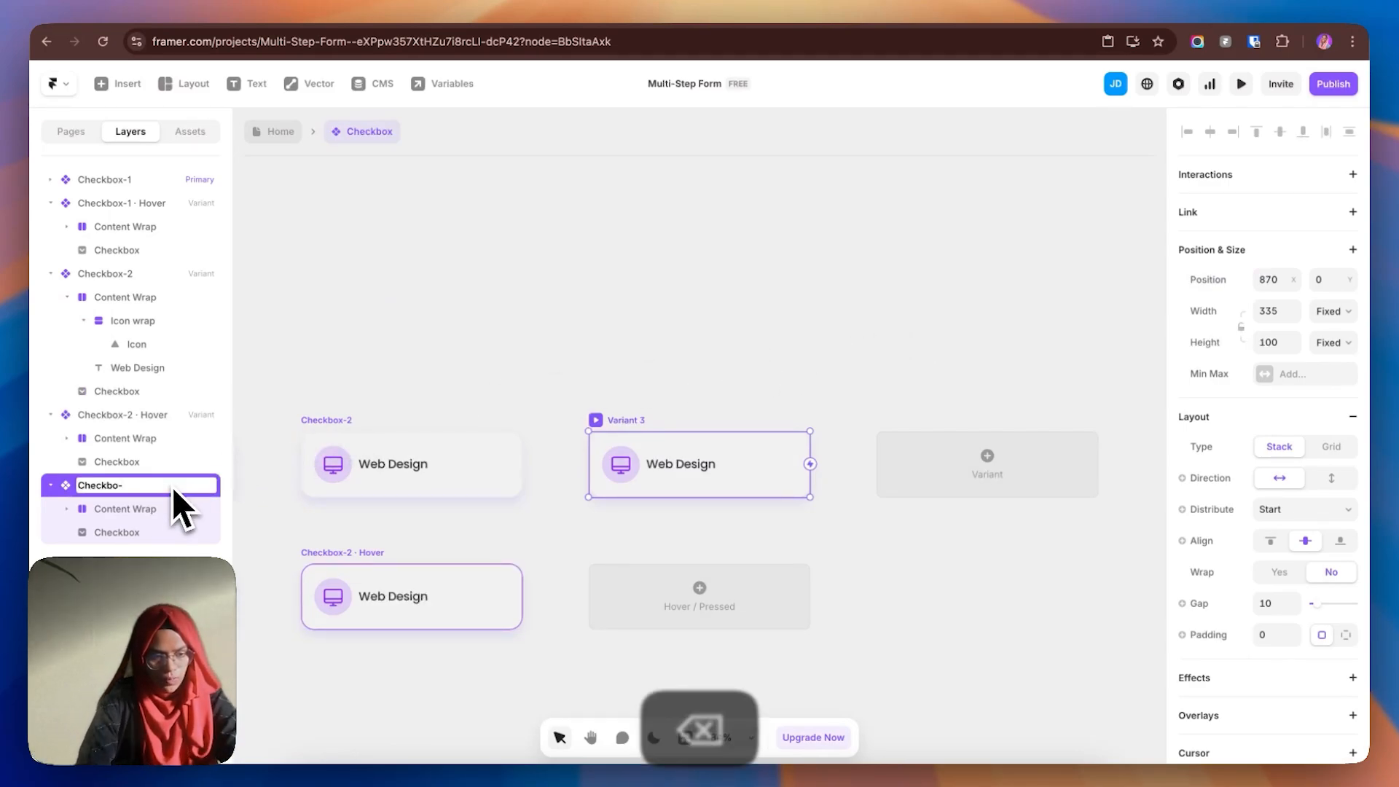
text(-3)
key(Return)
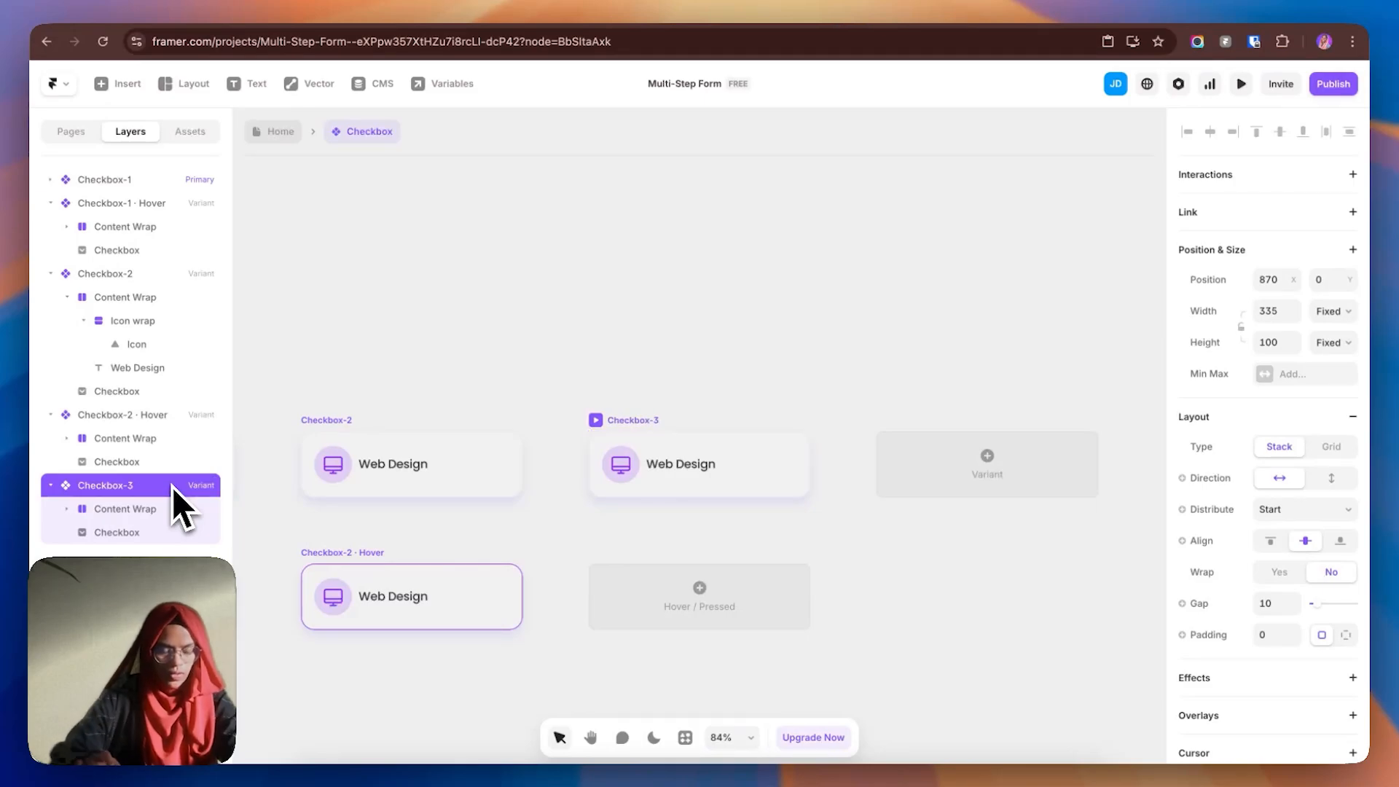
- Choose a different icon for the Checkbox-3 variant
click(415, 346)
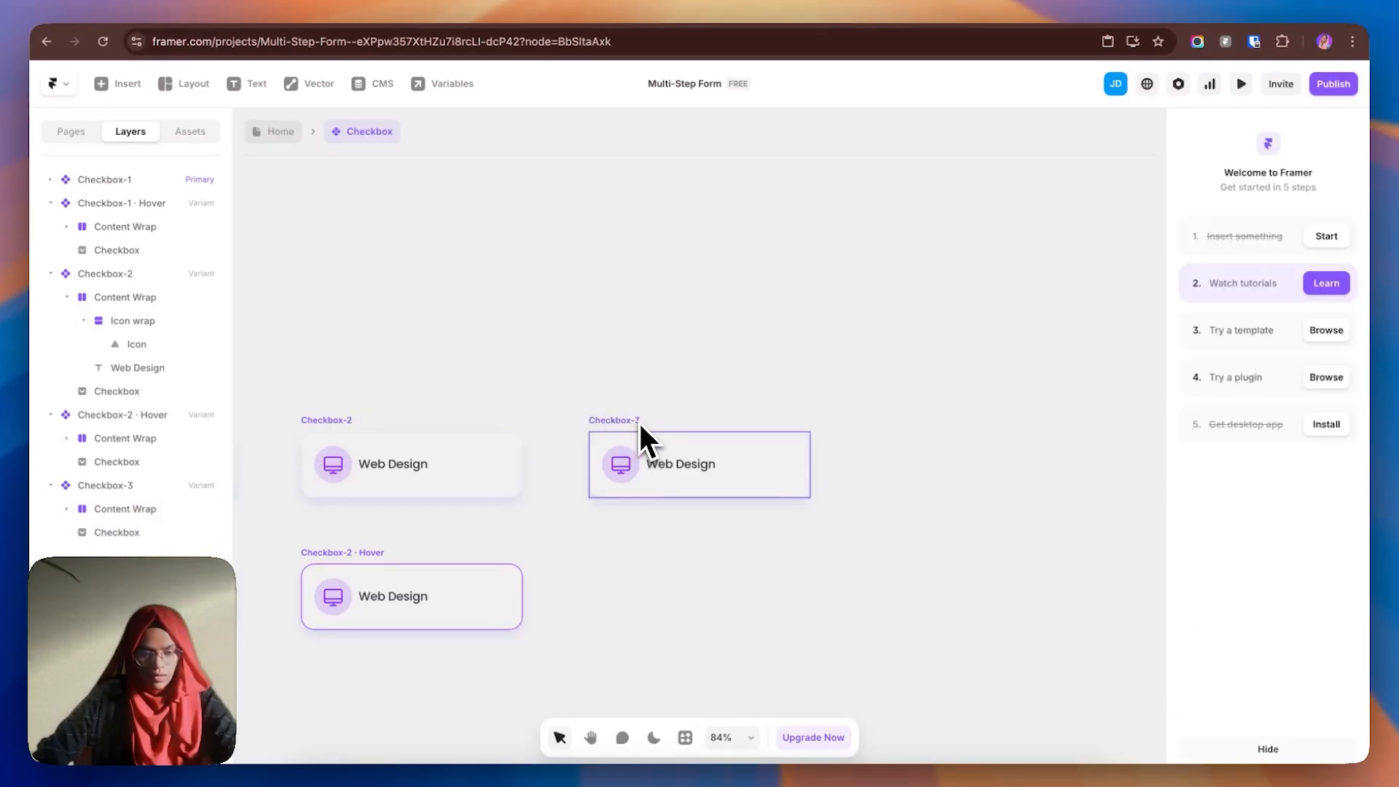
click(627, 467)
click(625, 470)
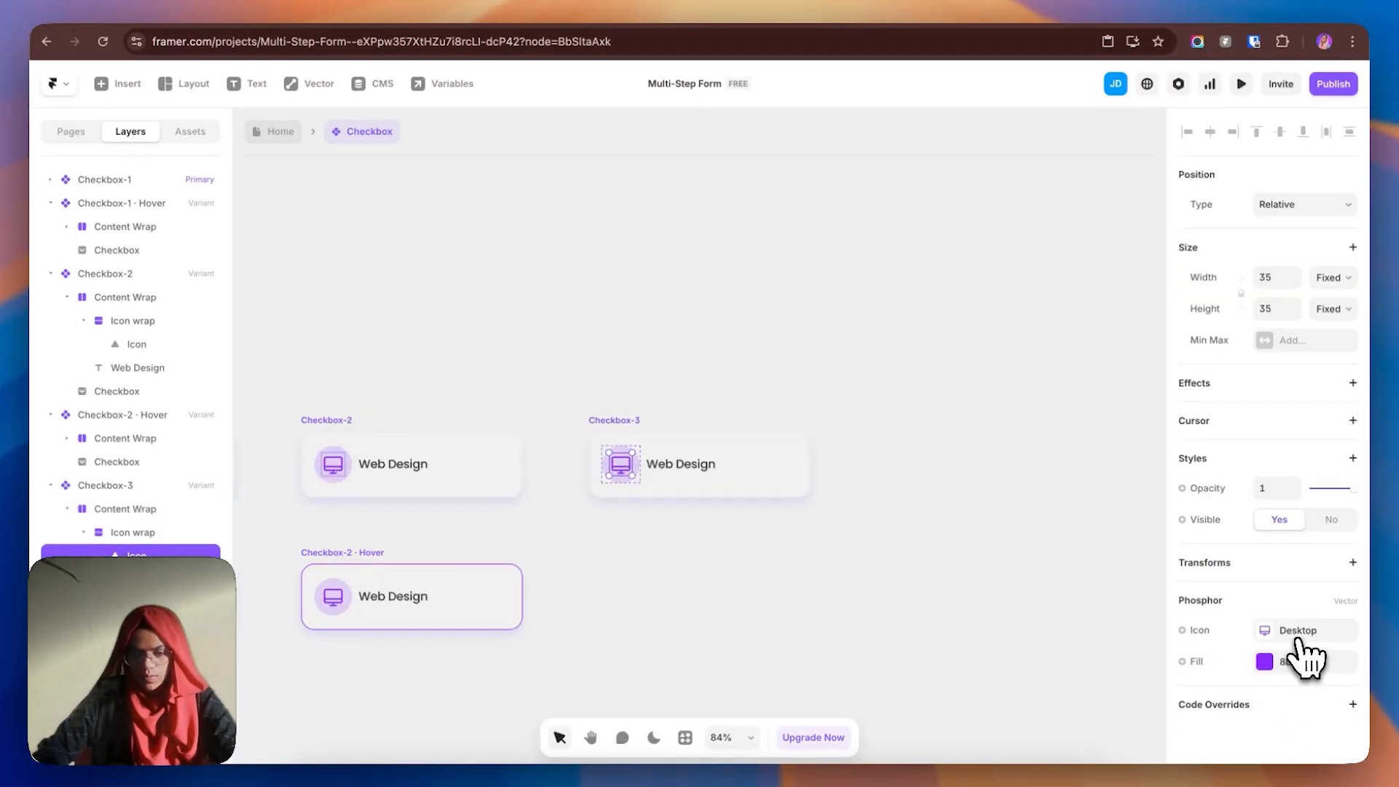
click(1306, 631)
click(988, 409)
click(667, 544)
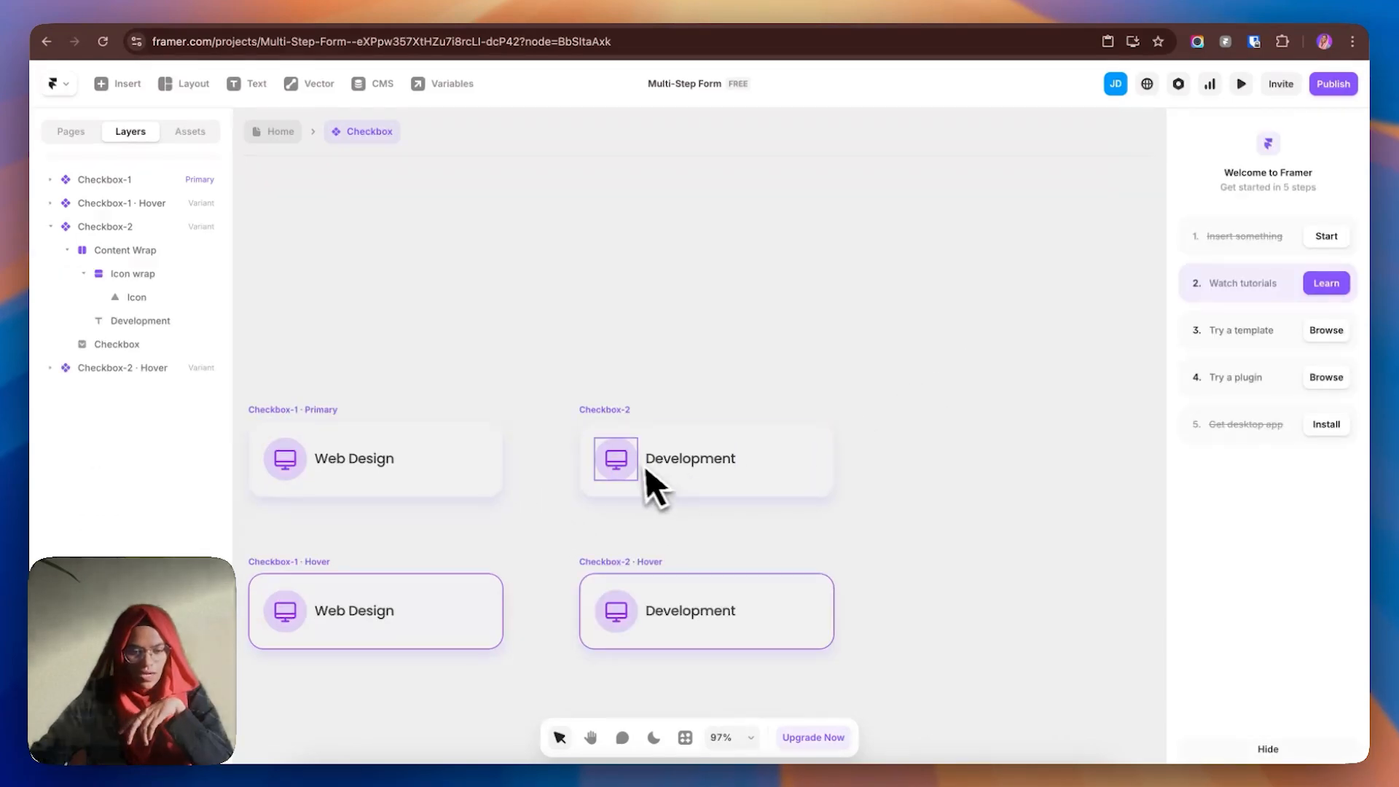
- Make the Web Design card's icon a component variable named Icon, then add a variant from Checkbox-2
double_click(613, 466)
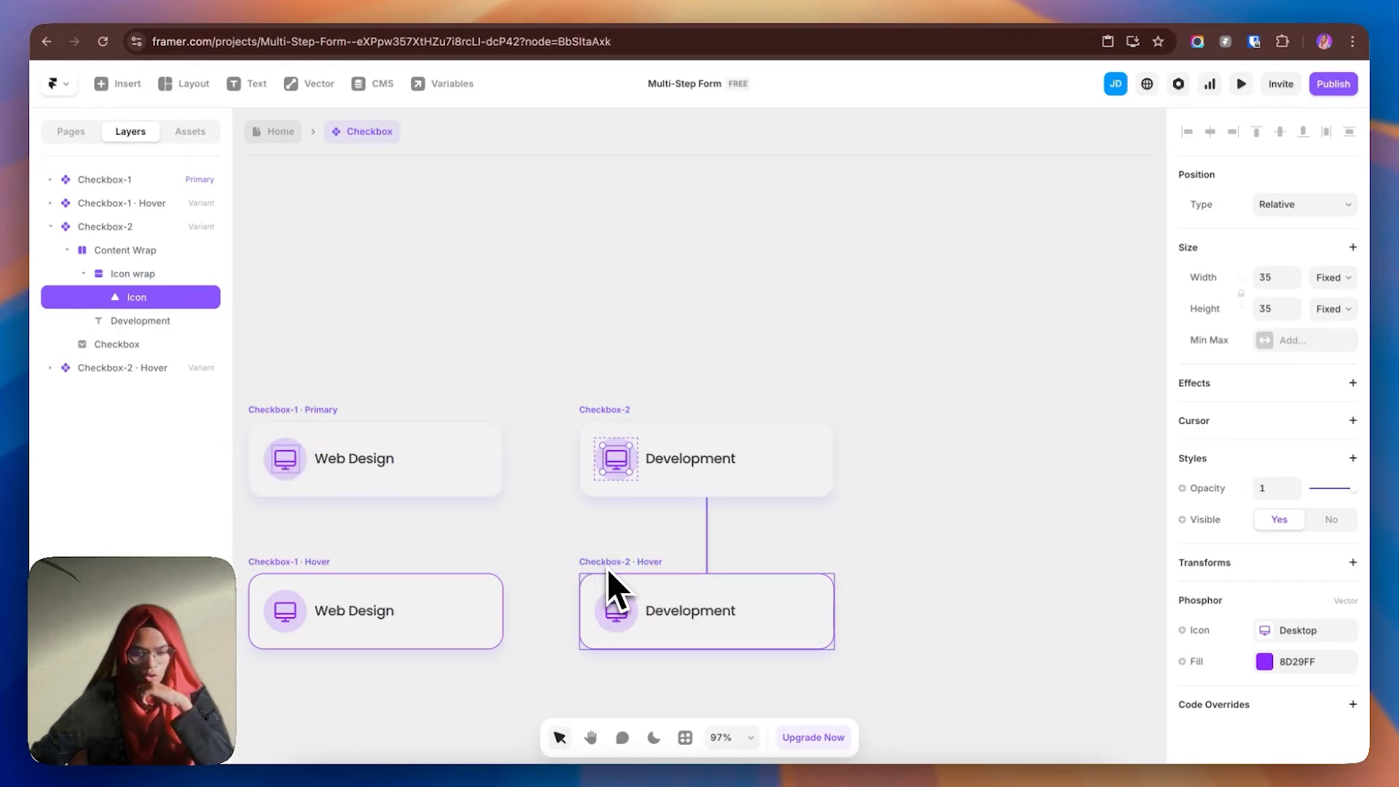
click(281, 468)
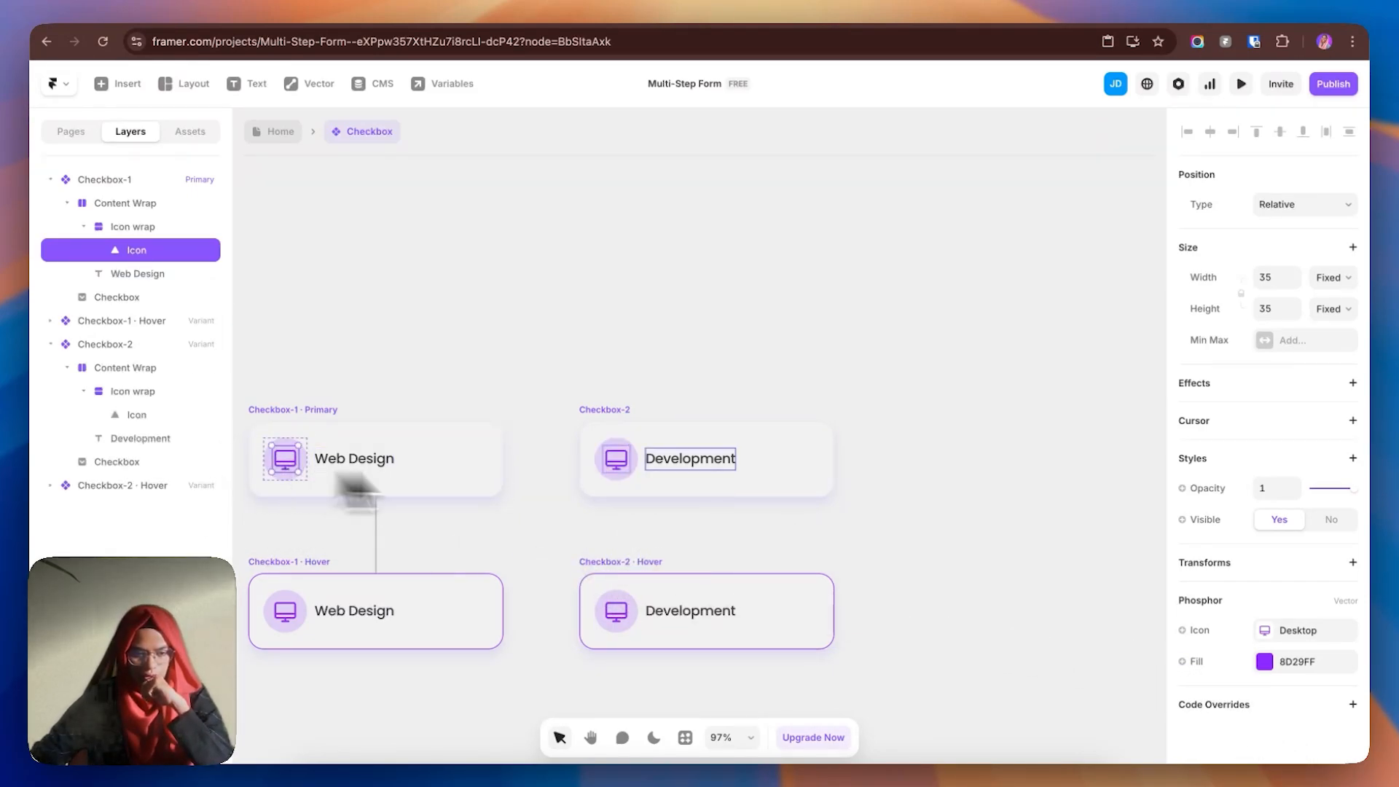
click(1200, 628)
click(1214, 669)
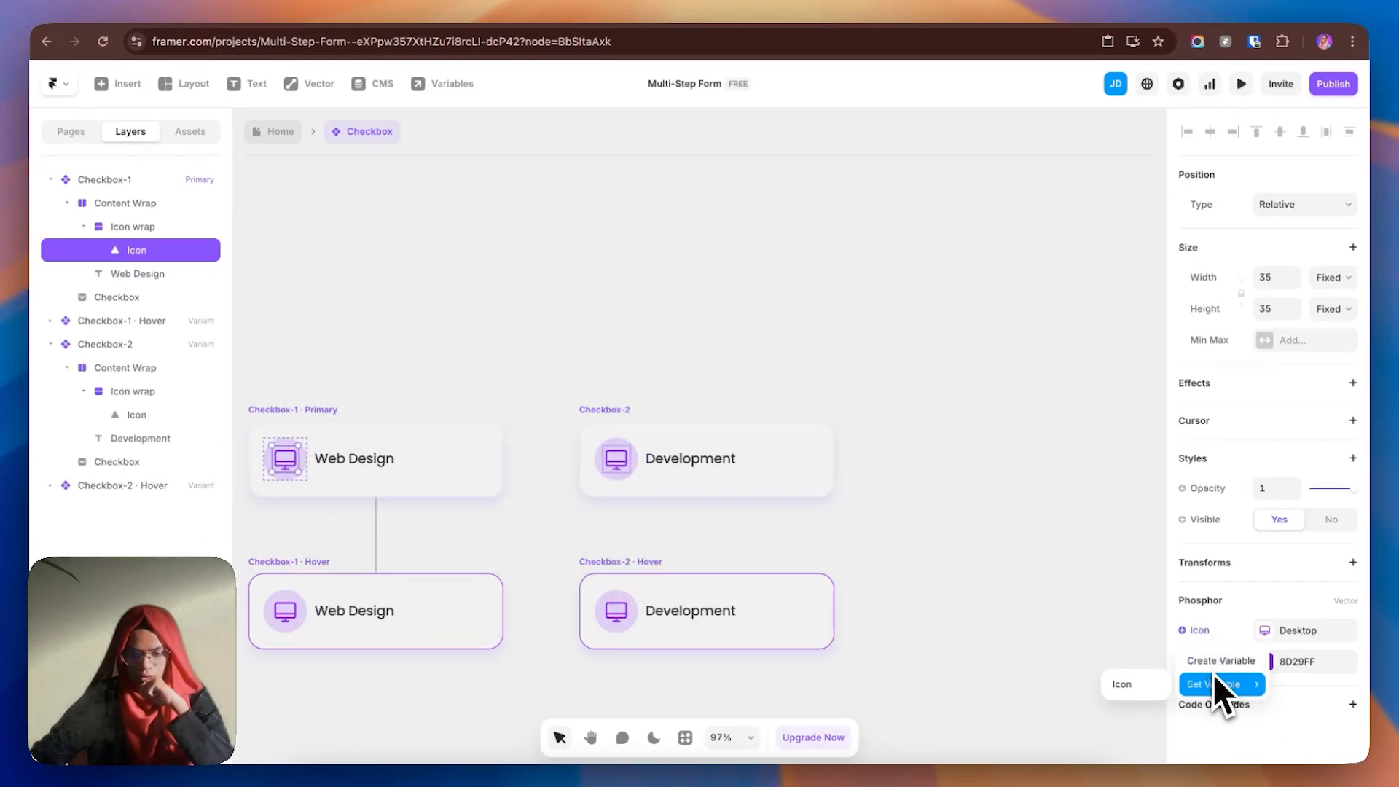
click(1131, 689)
click(1016, 467)
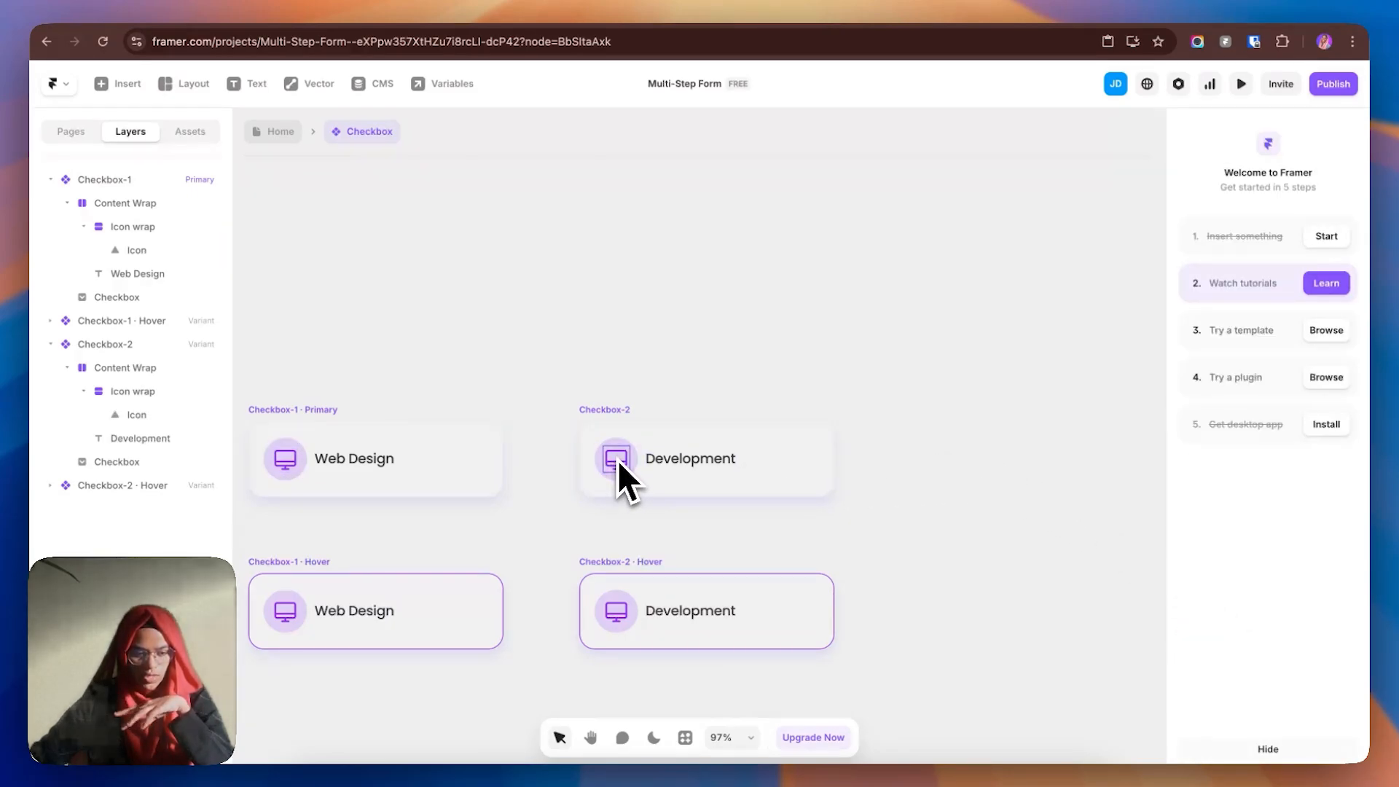
click(625, 412)
click(1070, 448)
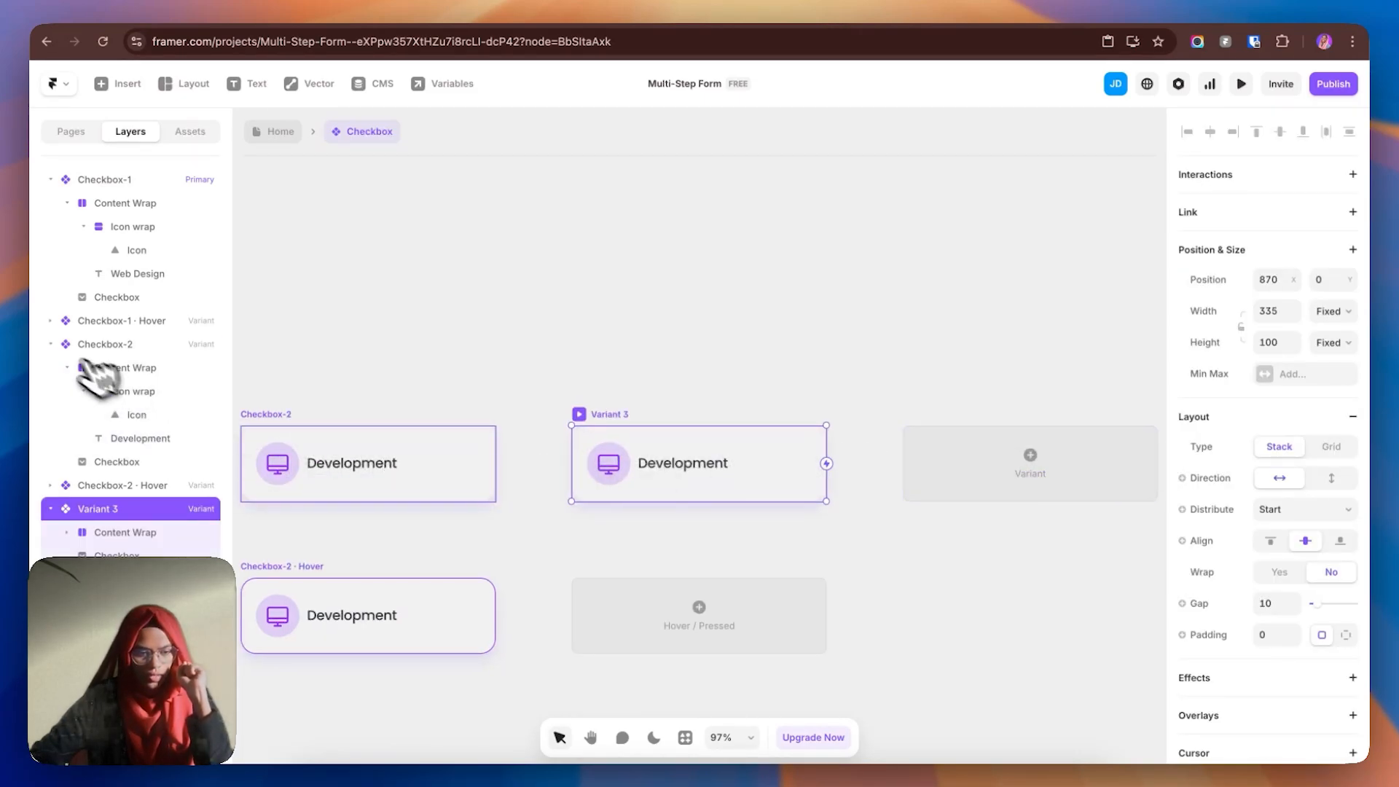
- Name the new variant Checkbox-3 and change its label from Development to Marketing
click(50, 344)
click(50, 179)
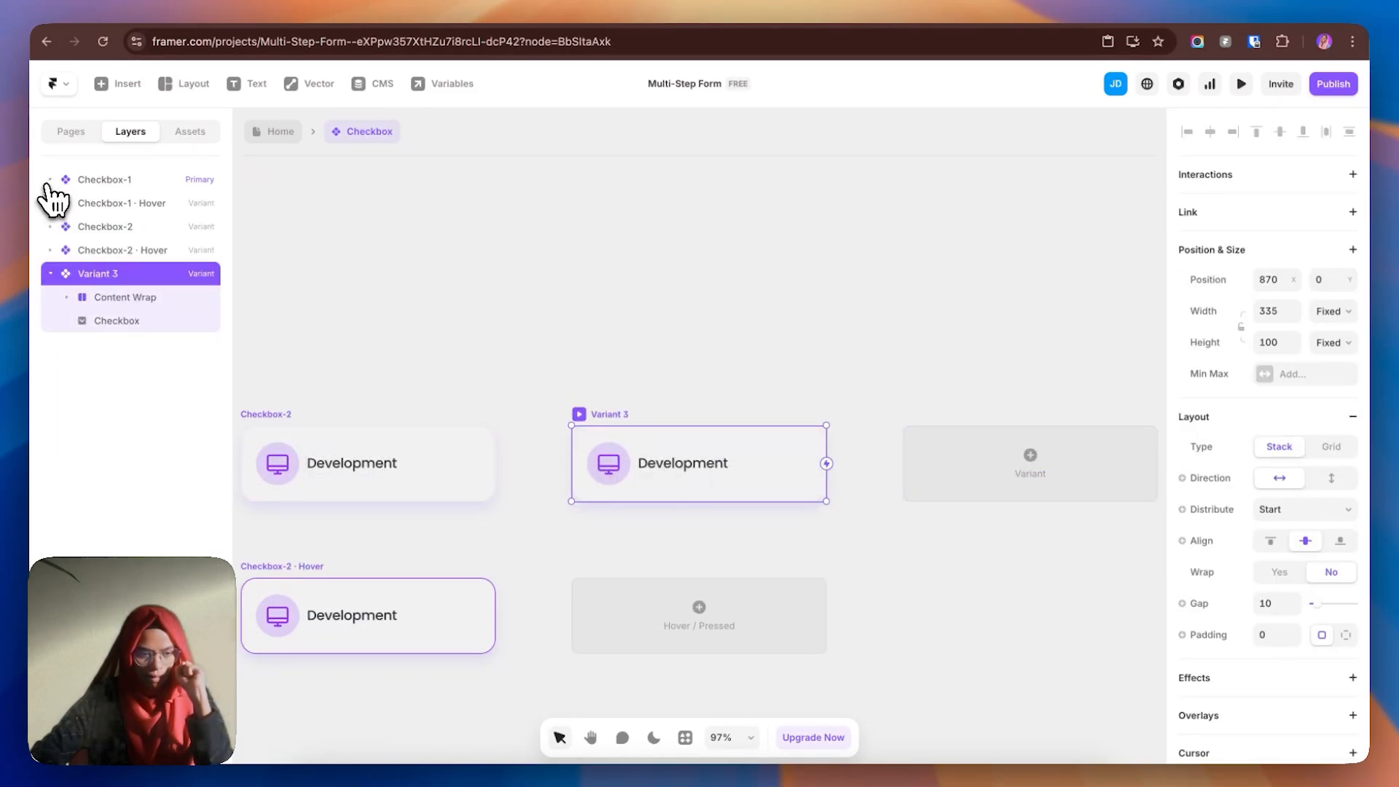
double_click(115, 274)
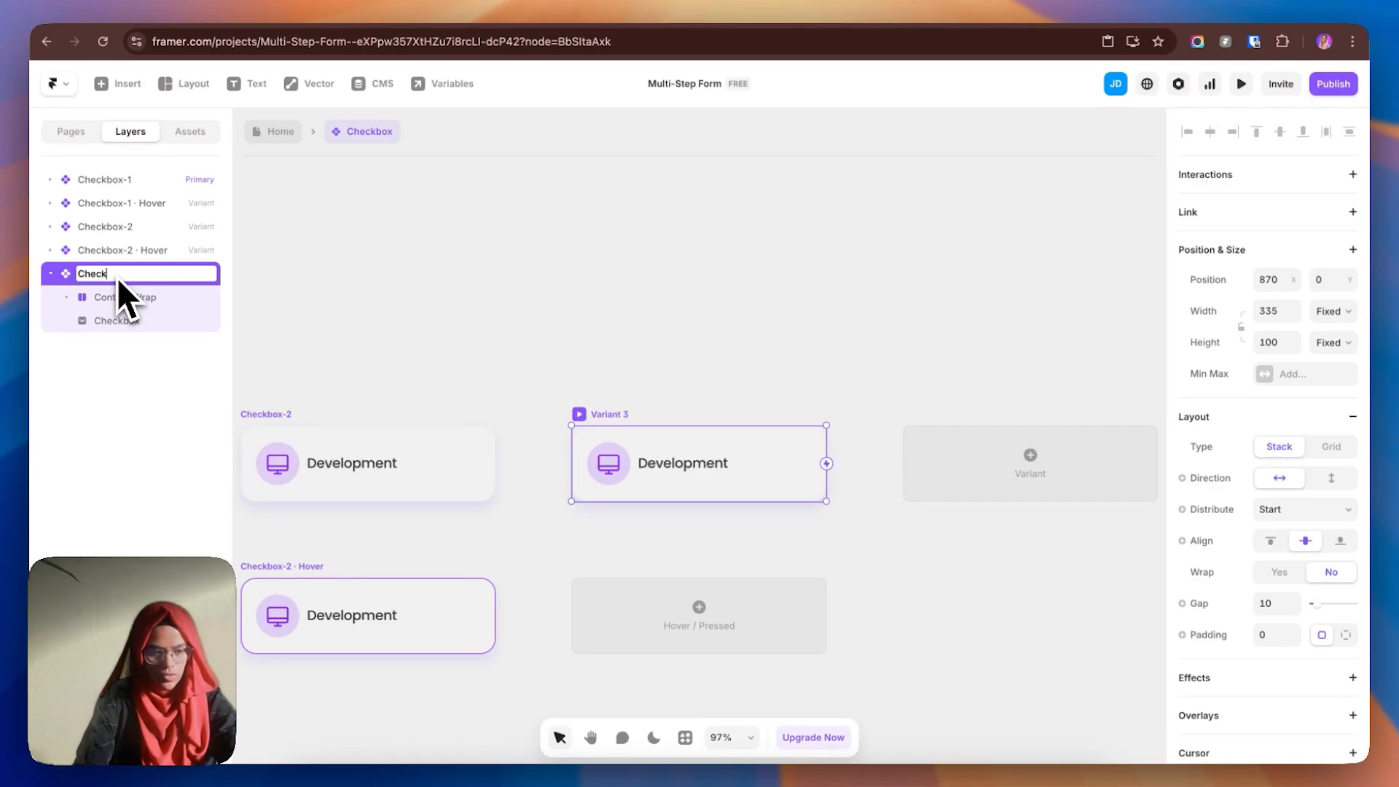
text(Checkbox-3)
key(Return)
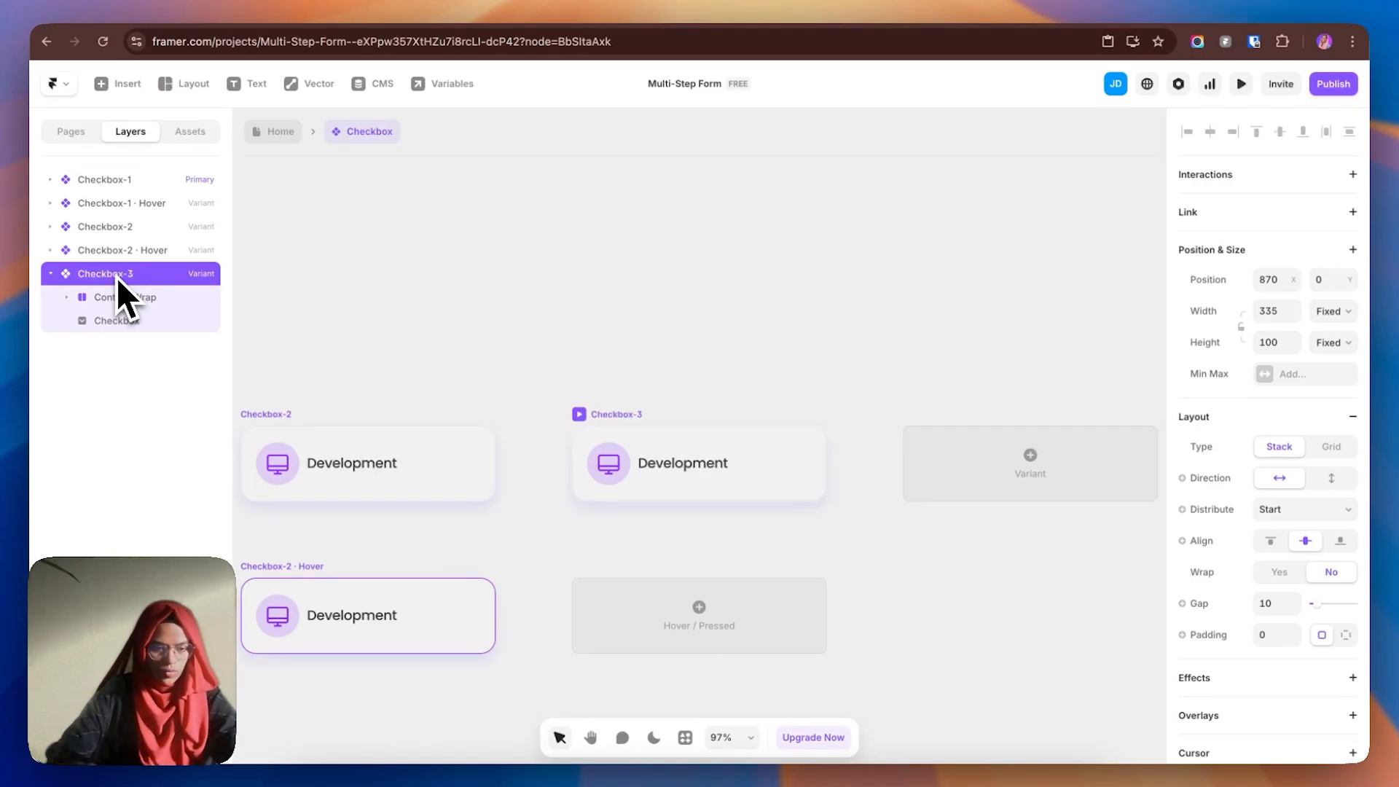
double_click(678, 470)
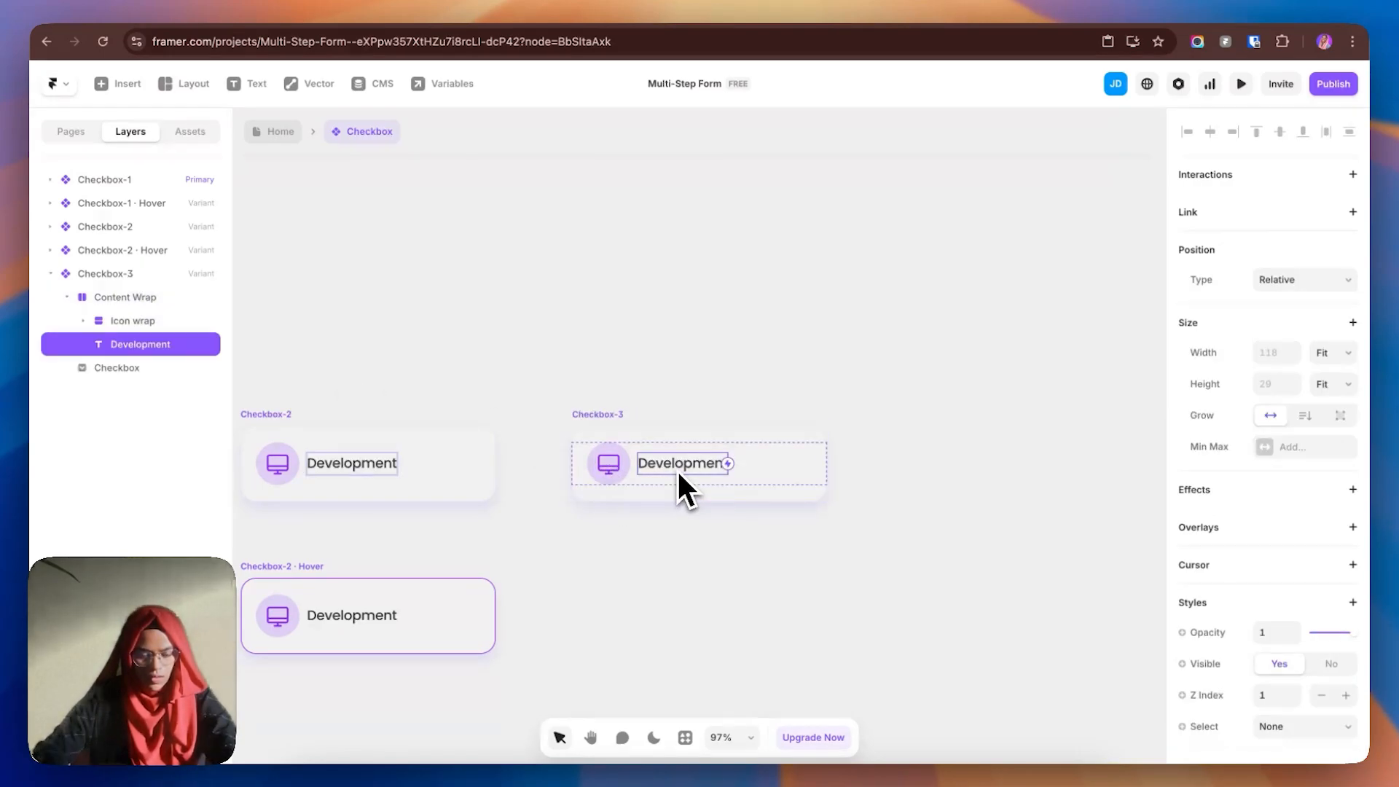
text(Ma)
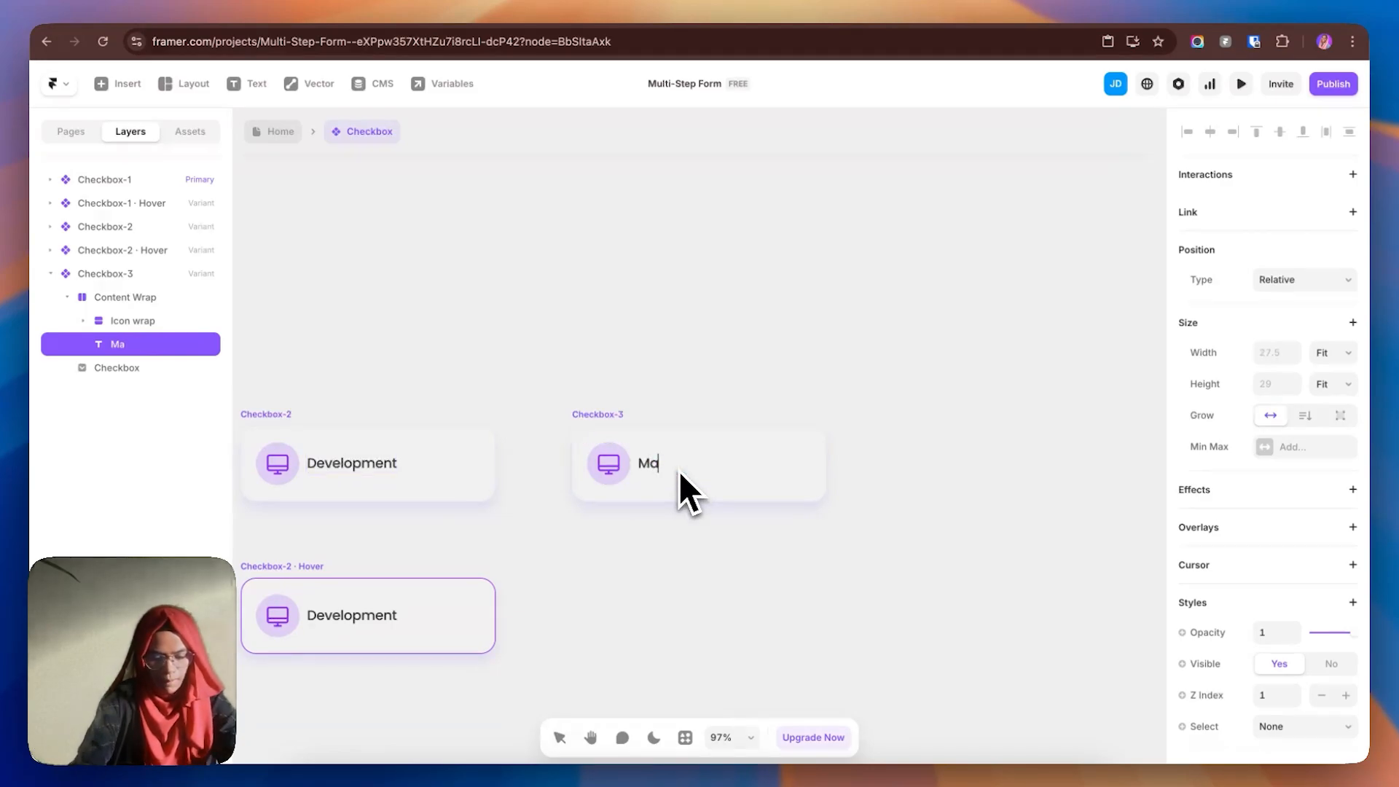
text(rketing)
key(BackSpace)
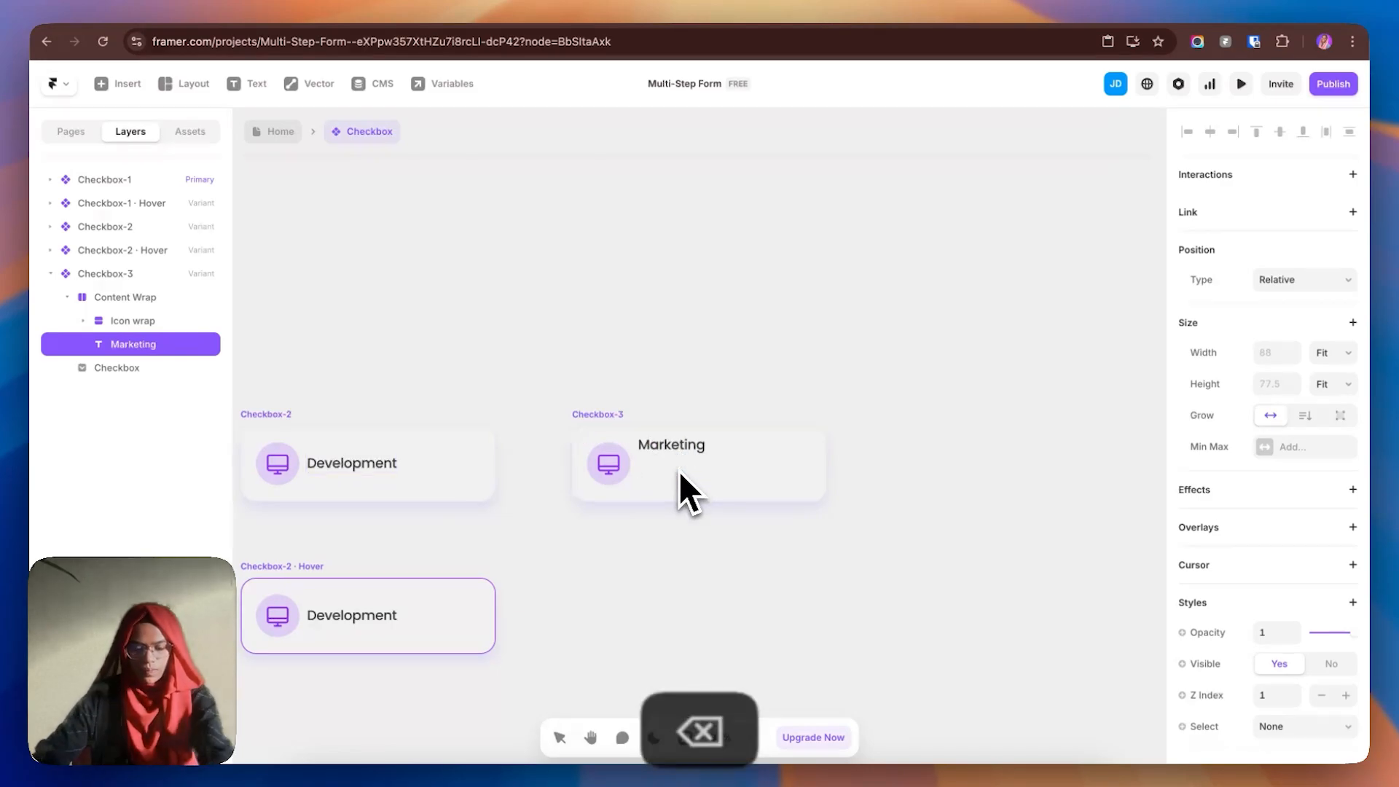
- Add a Checkbox-3 Hover variant and review its checkbox border colour
click(636, 418)
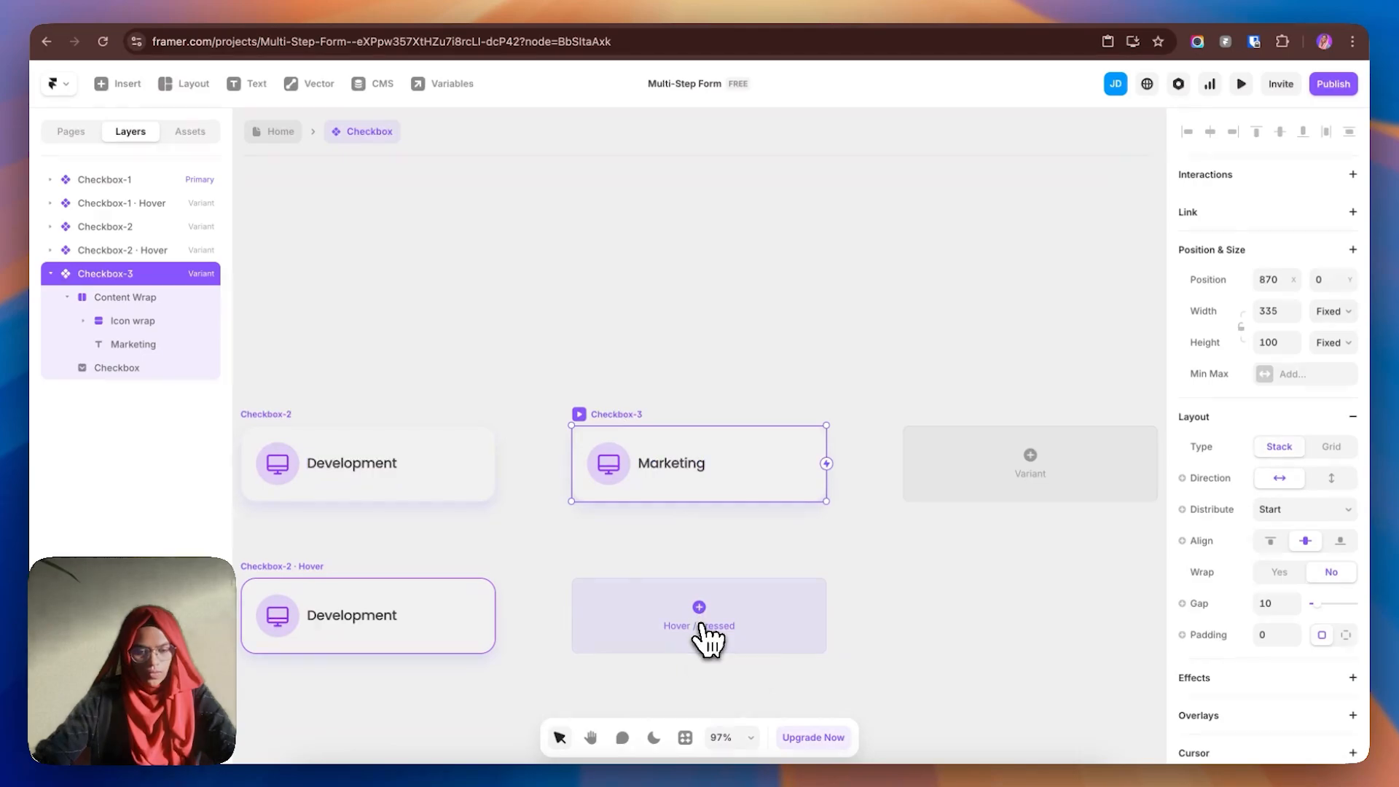
click(723, 644)
scroll(1268, 583, down, 5)
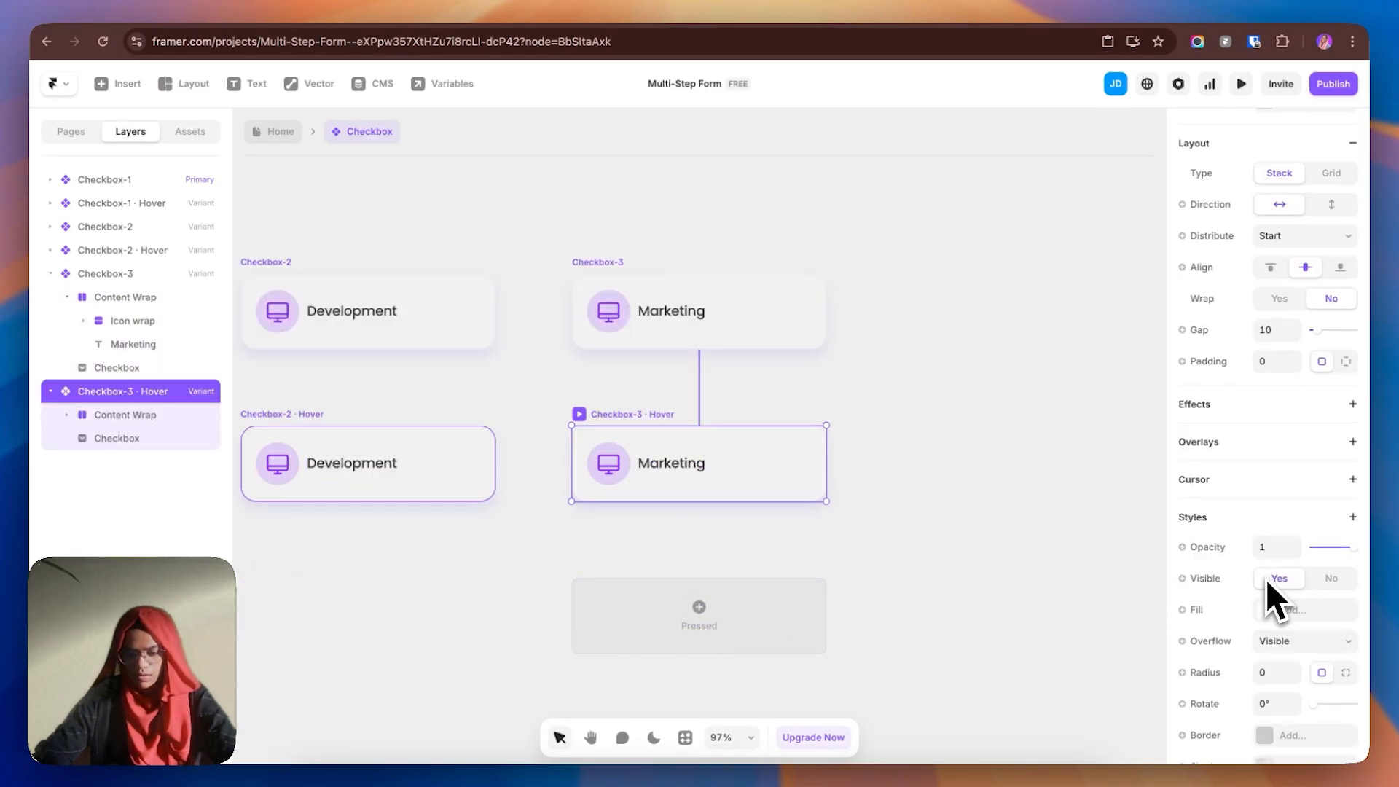
click(142, 439)
scroll(1312, 685, down, 2)
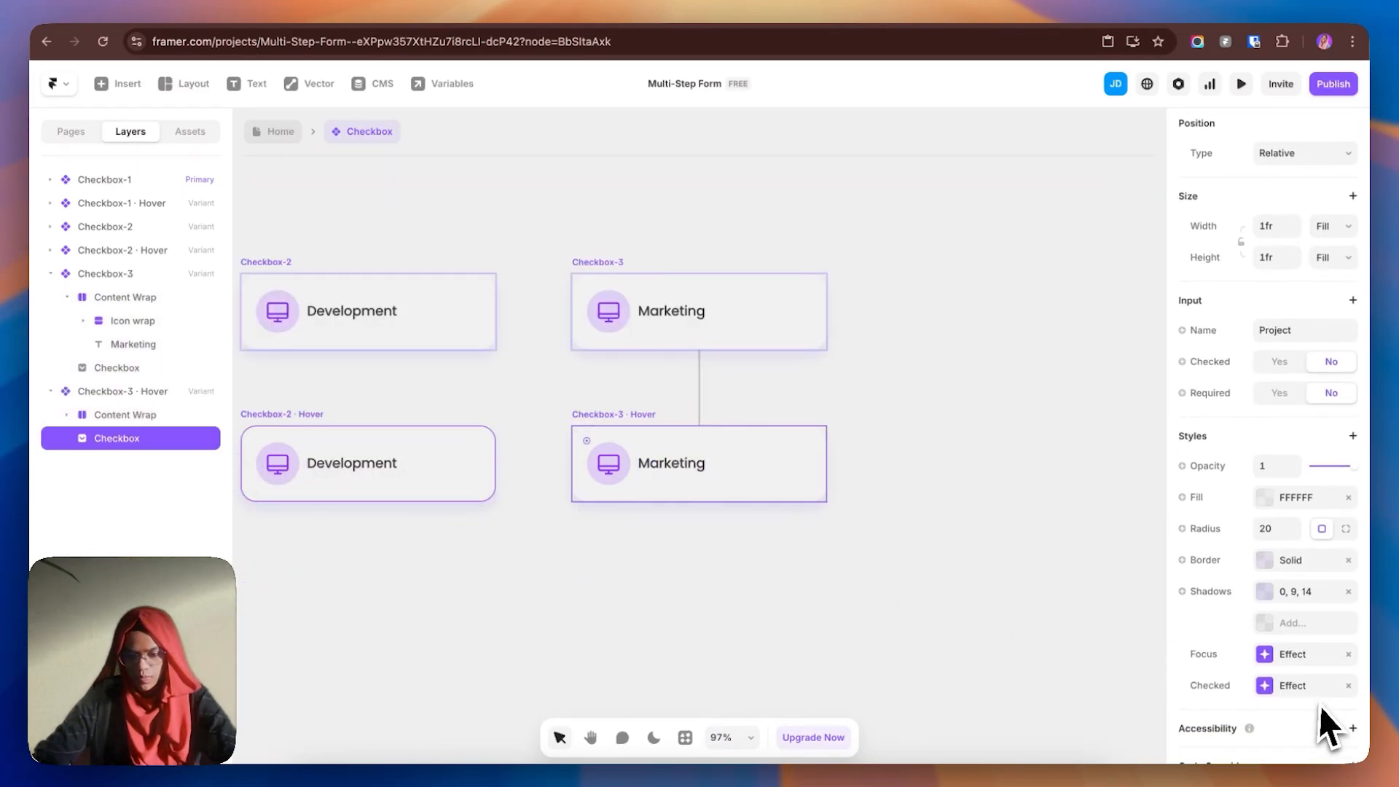
click(1284, 556)
click(1067, 601)
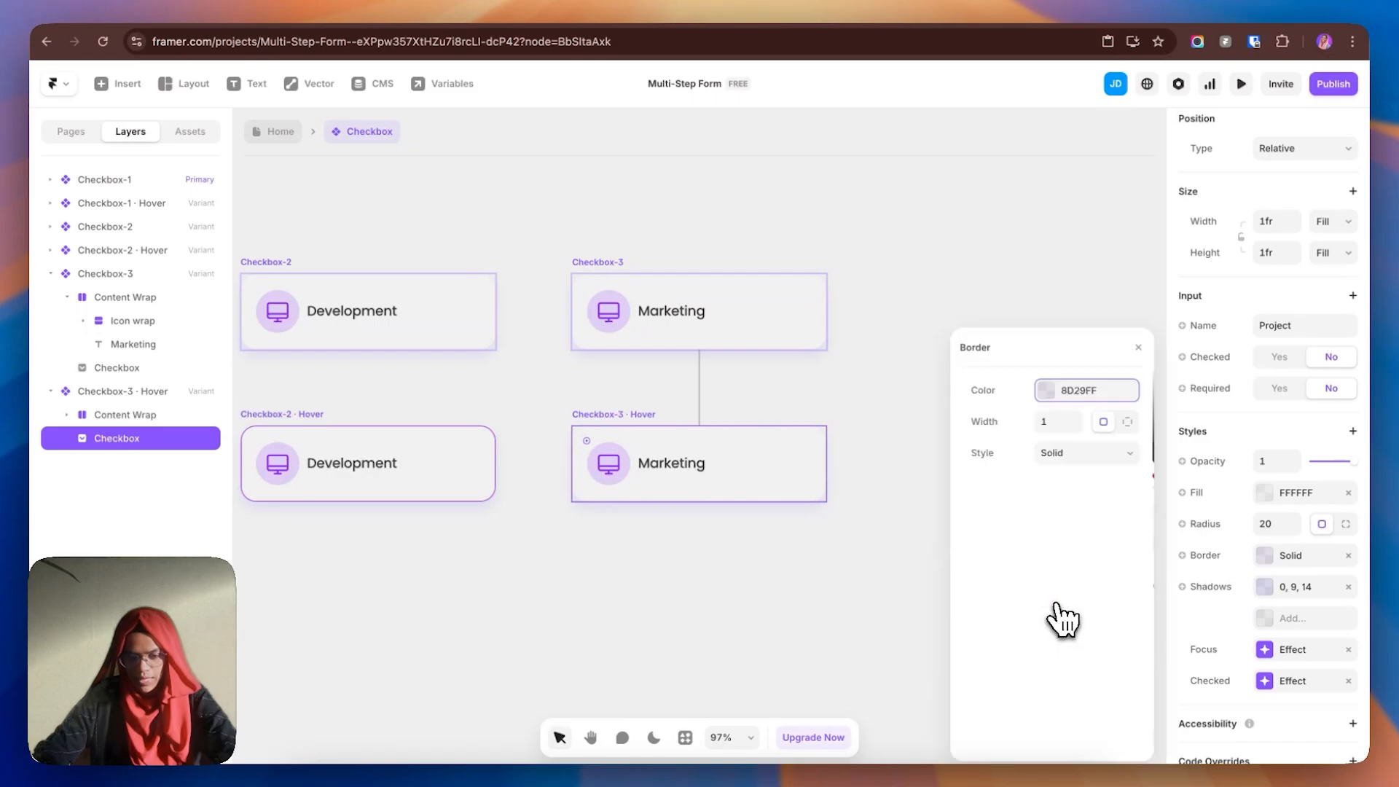
click(991, 288)
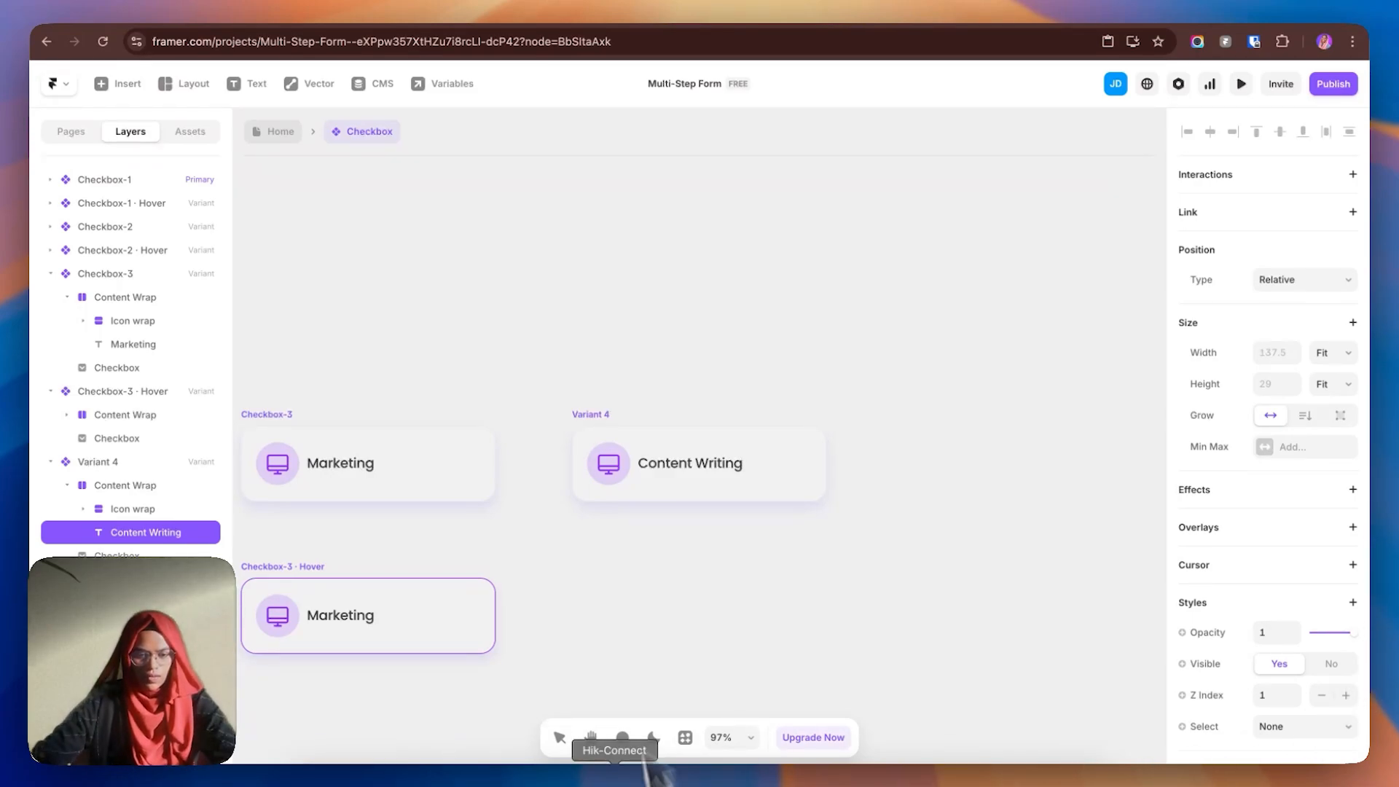
- Rename the Content Writing variant from Variant 4 to Checkbox-4
click(606, 470)
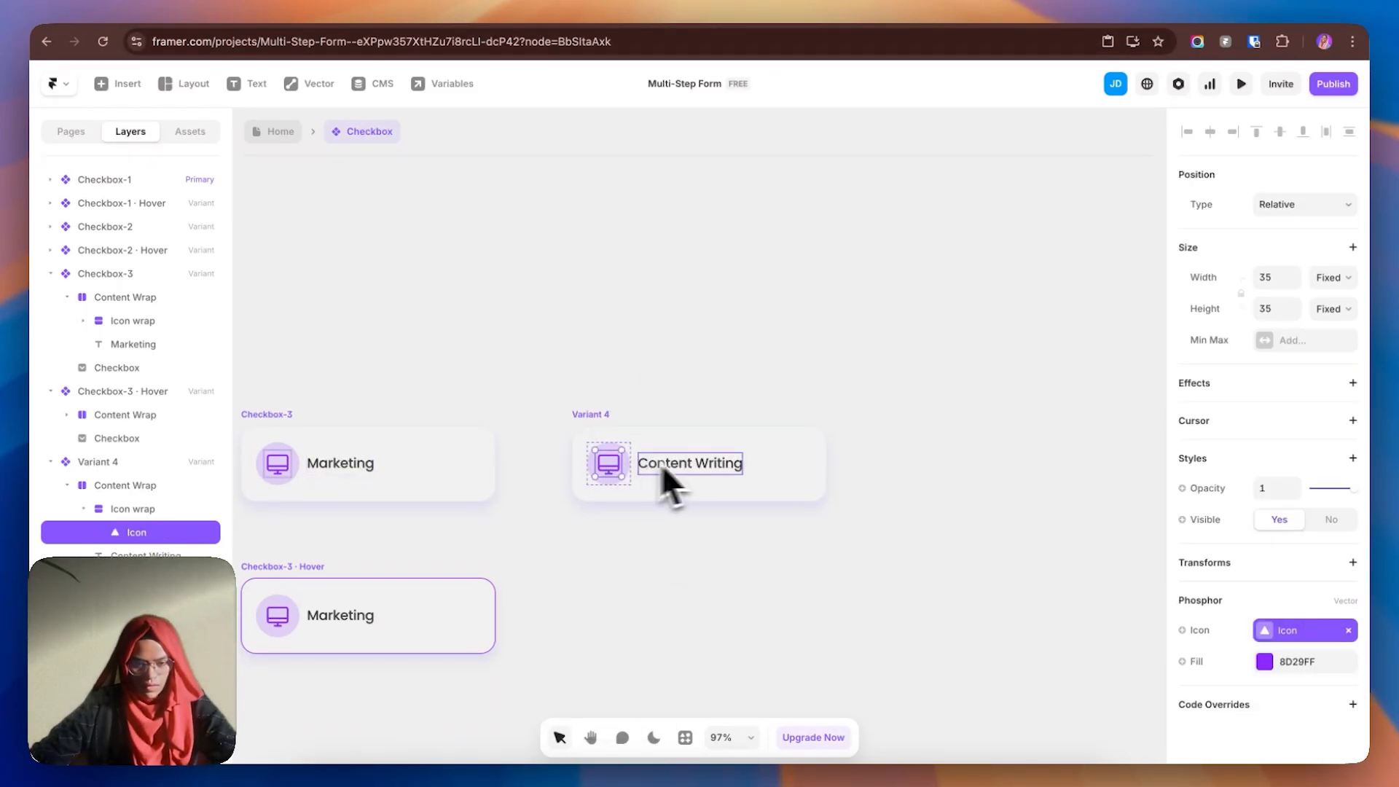
click(623, 426)
click(148, 396)
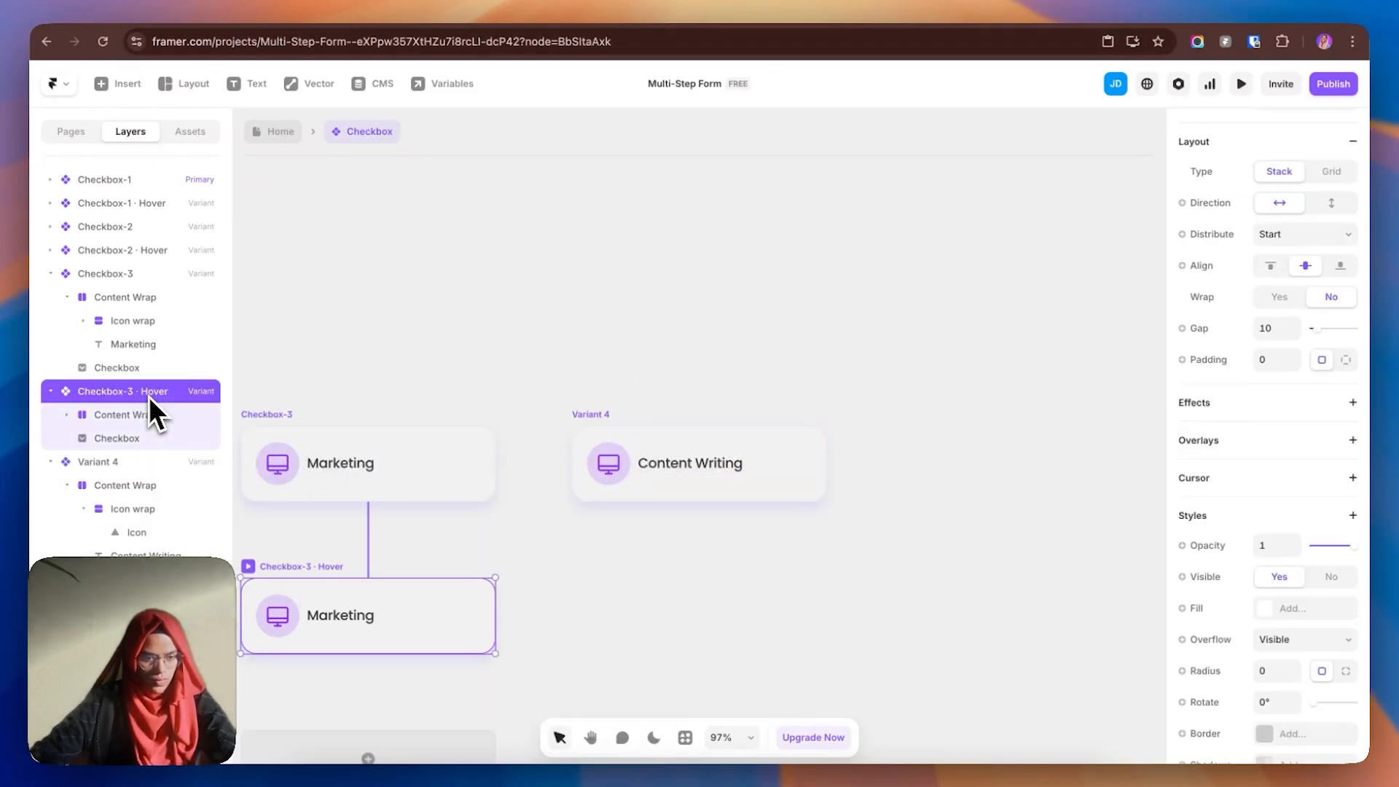
double_click(146, 463)
key(BackSpace)
text(Checkbox-4)
click(881, 631)
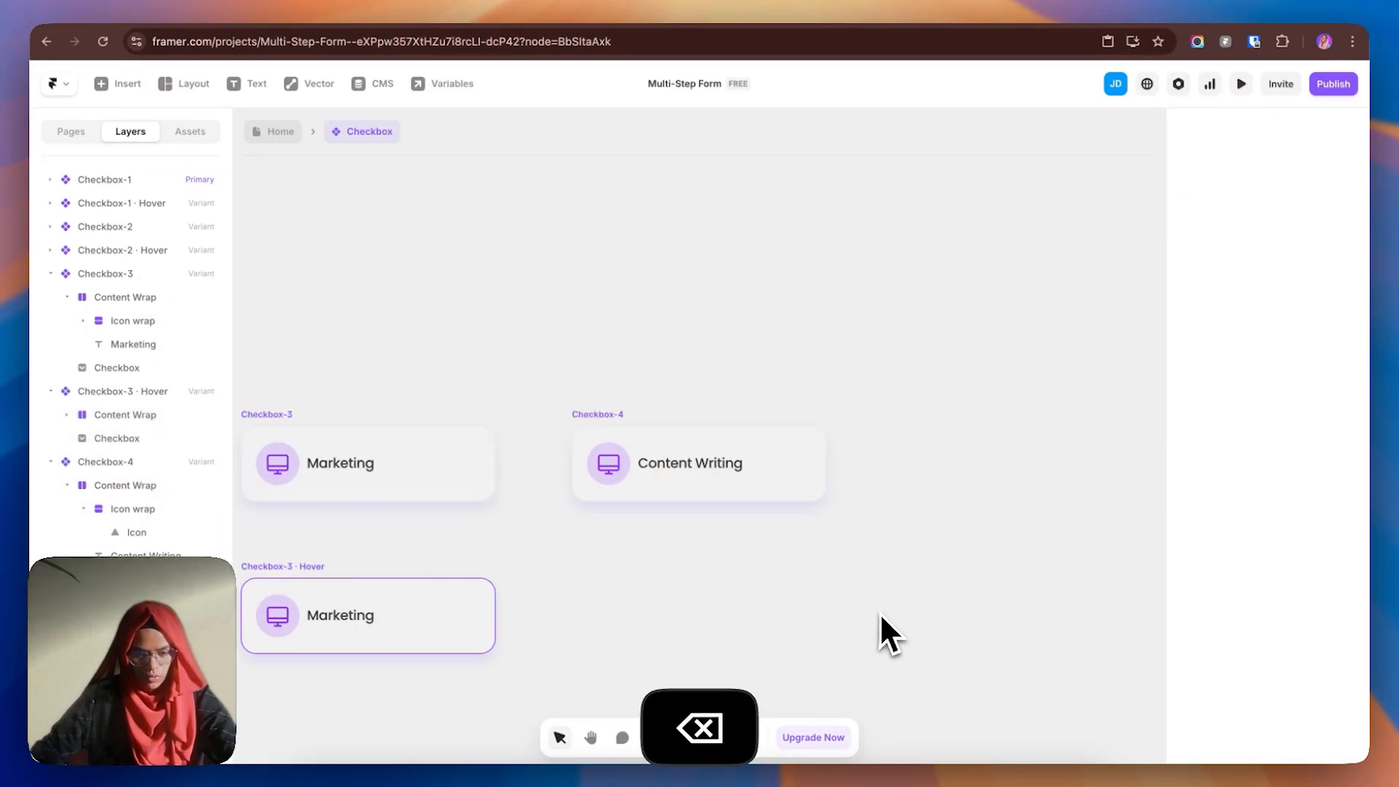
- Add a Hover variant for Checkbox-4 and collapse the Checkbox-4 layers
click(615, 443)
click(699, 611)
click(722, 628)
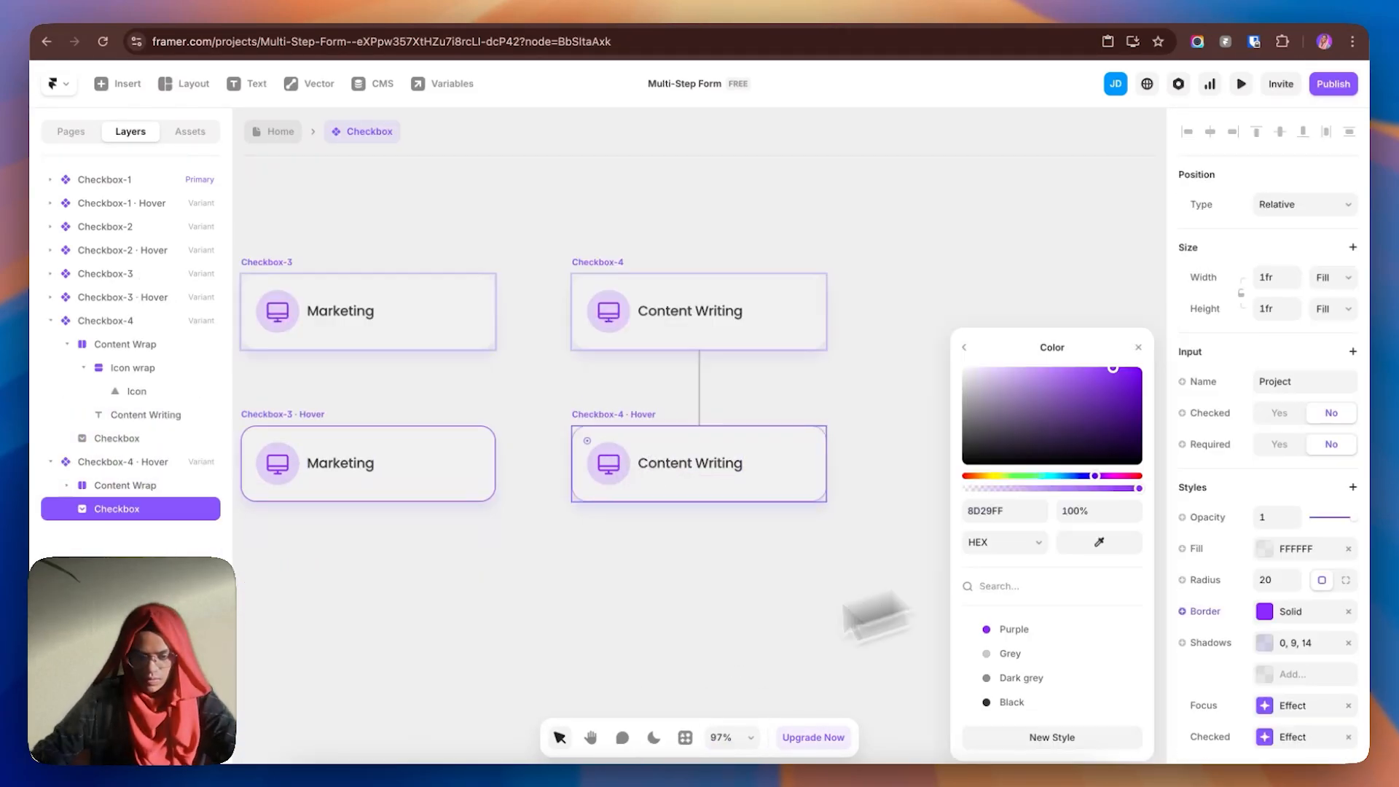
click(820, 612)
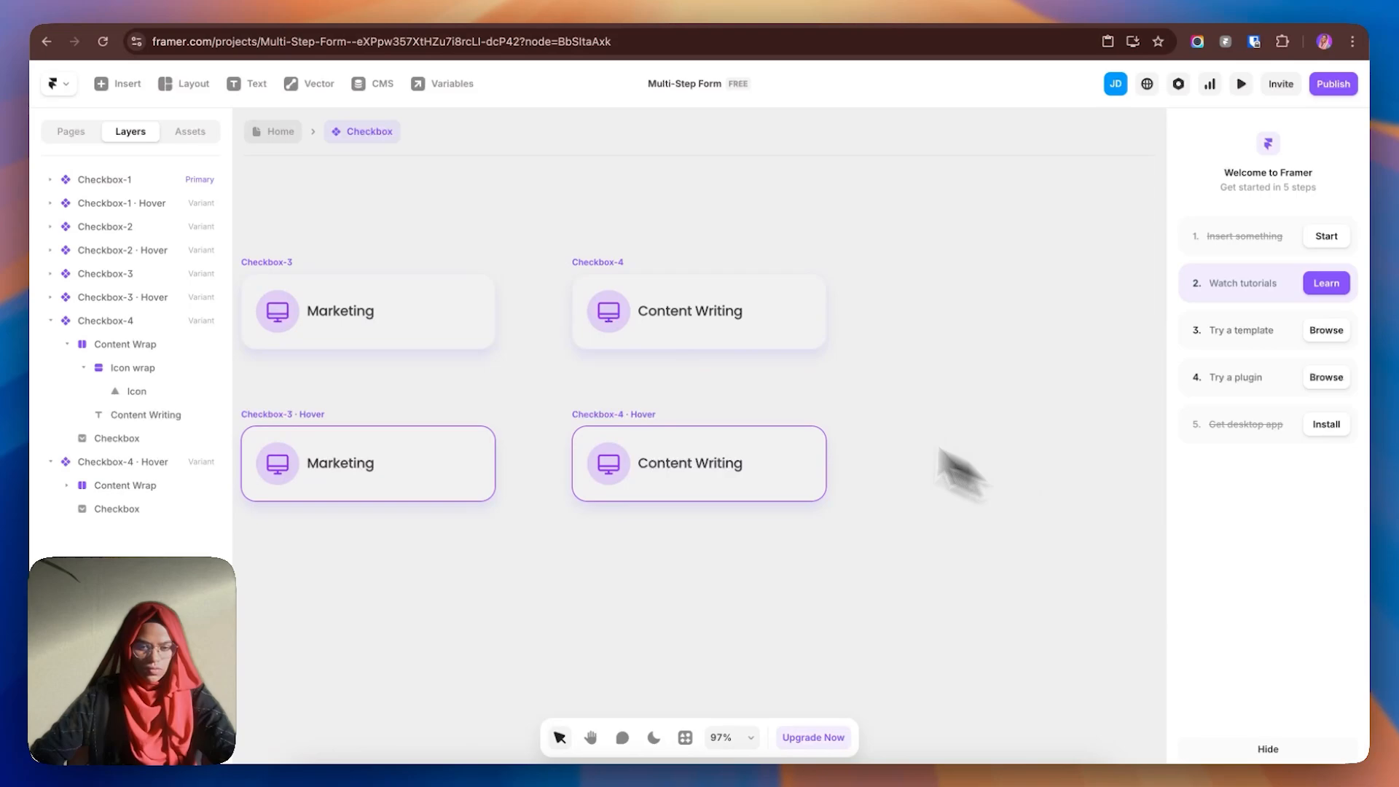
click(51, 321)
click(50, 344)
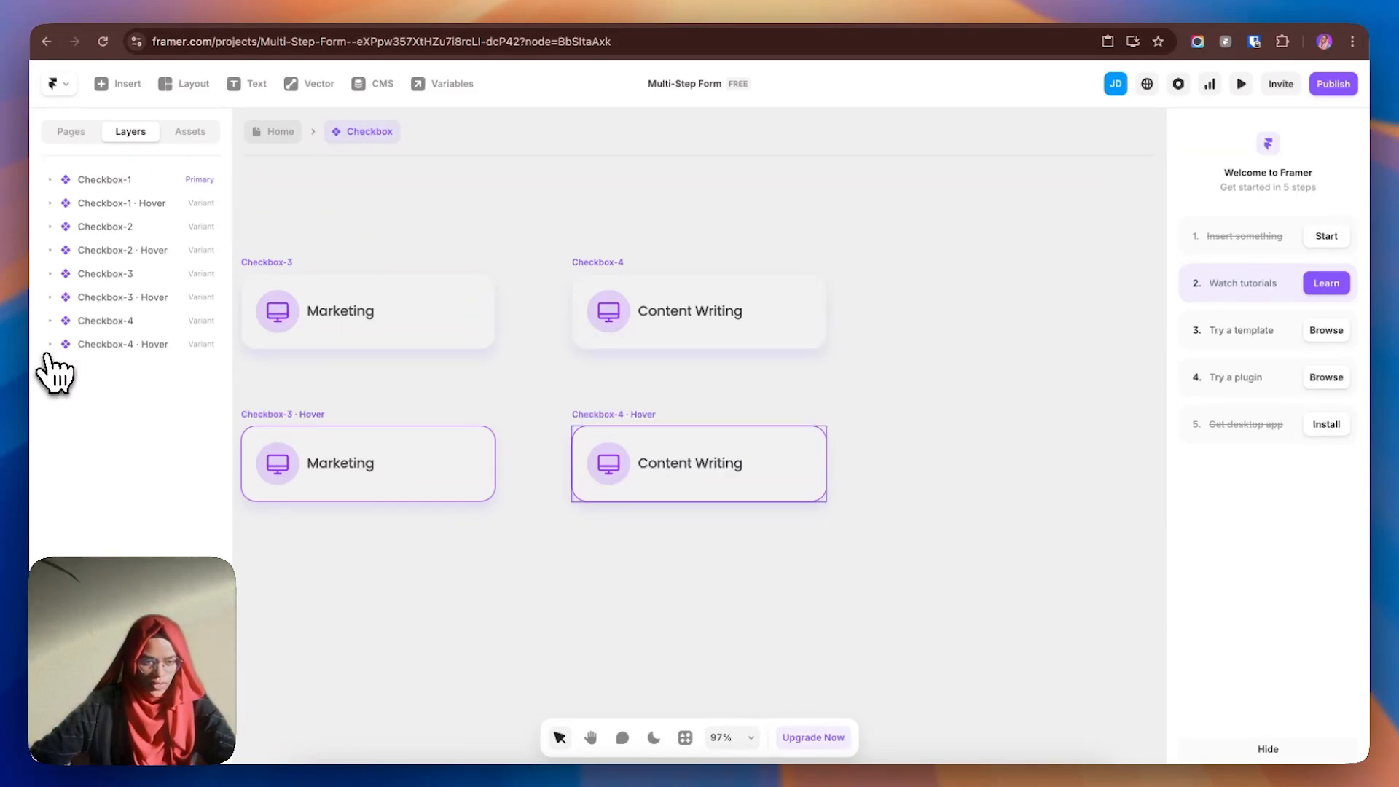
- On the form page, duplicate the Web Design checkbox into four and stack them as 'Projects Wrap'
click(283, 139)
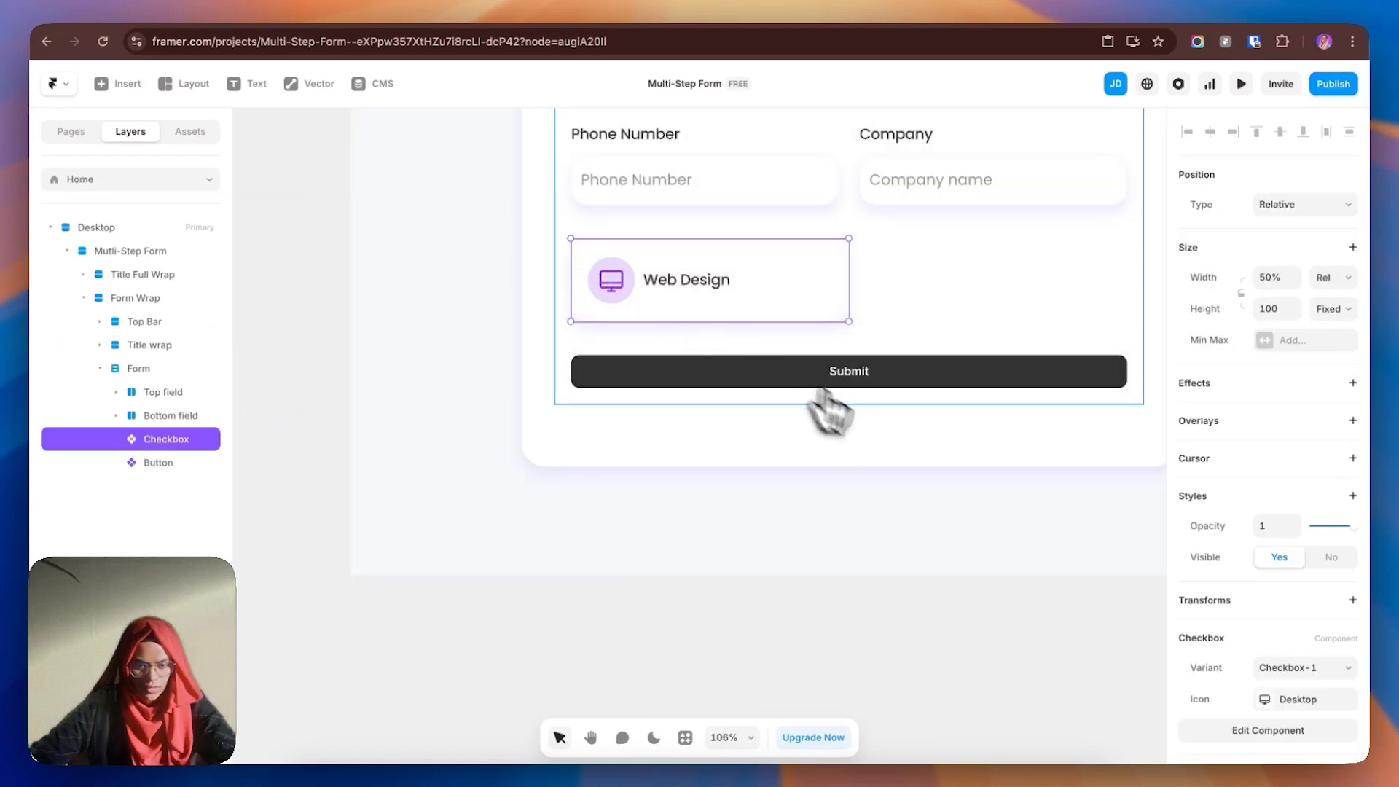
key(super+d)
key(super+d)
key(super+d)
click(159, 445)
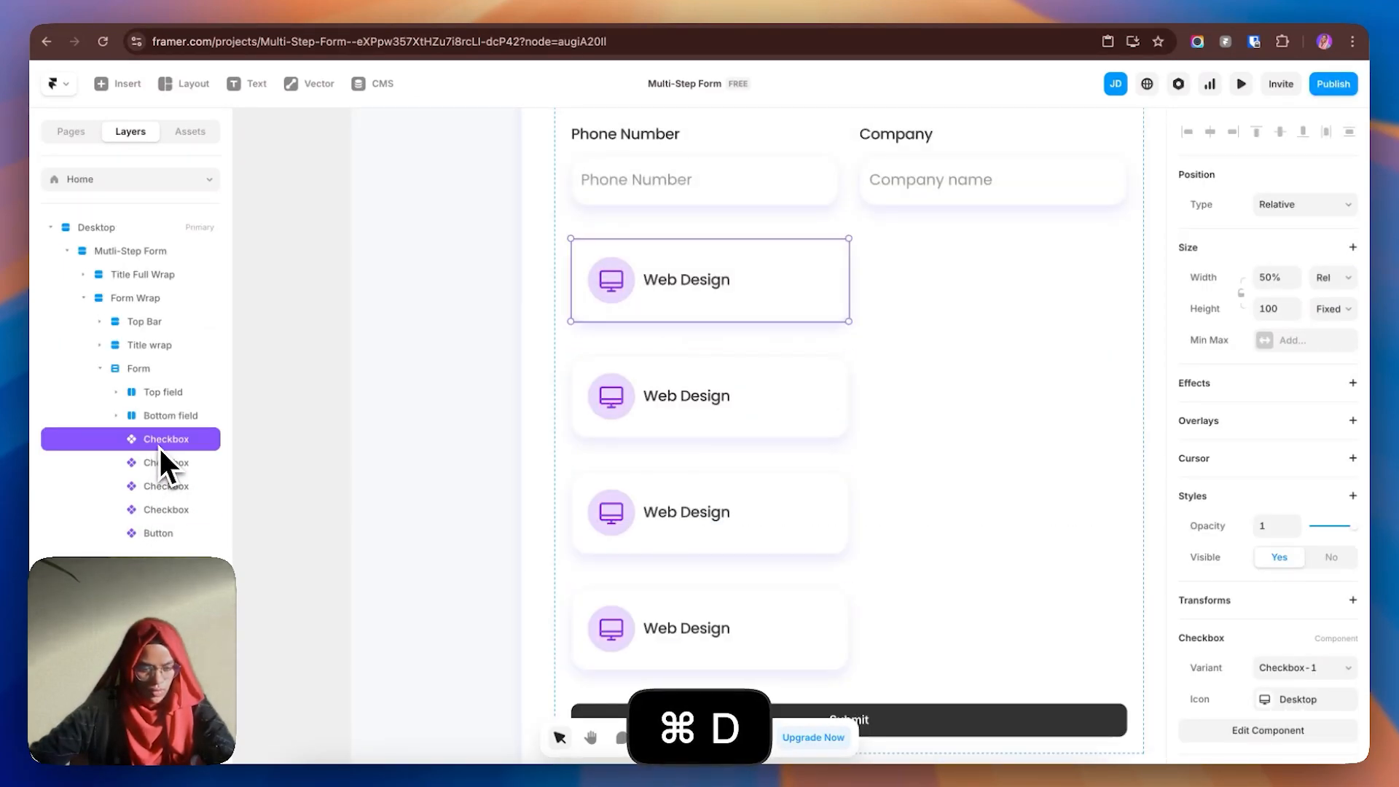
shift+click(187, 510)
right_click(182, 471)
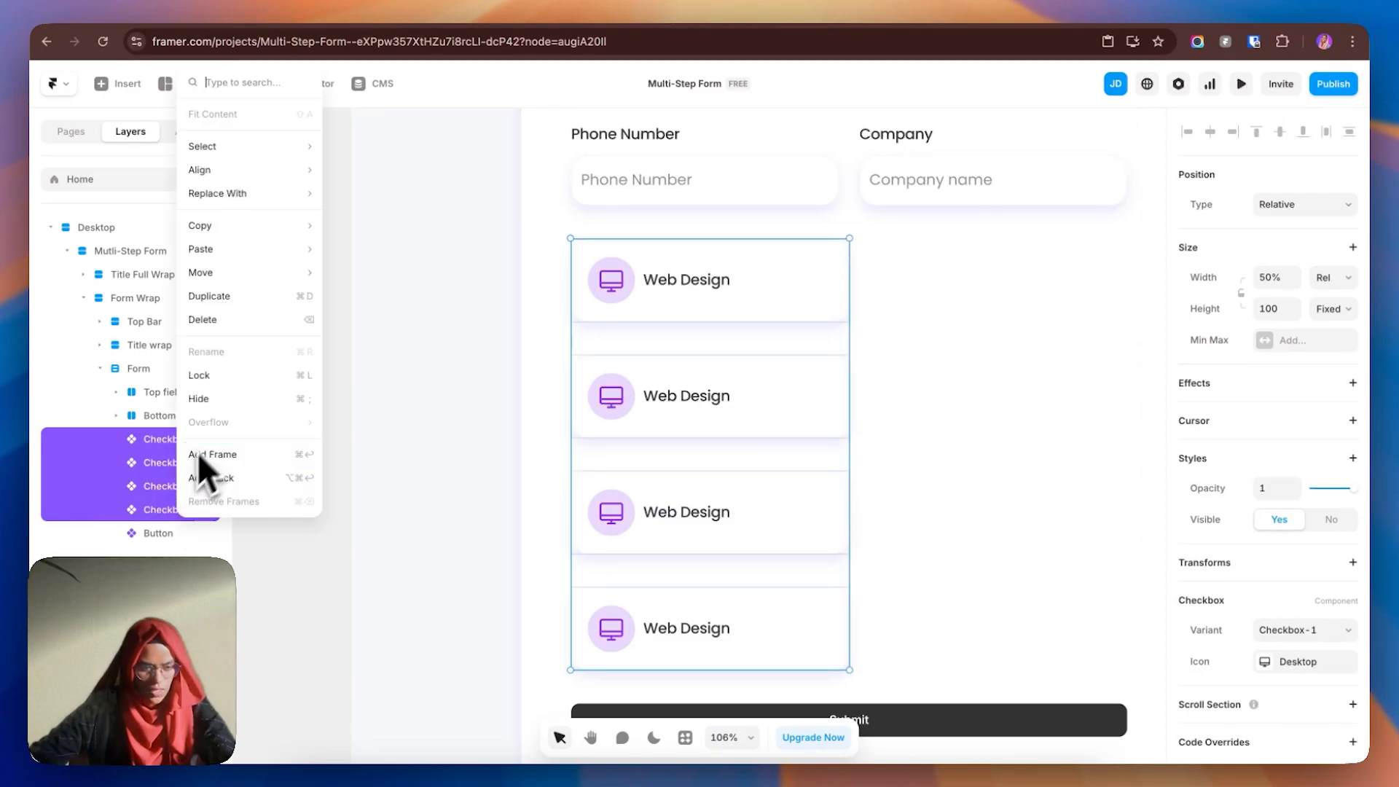
click(225, 478)
double_click(169, 449)
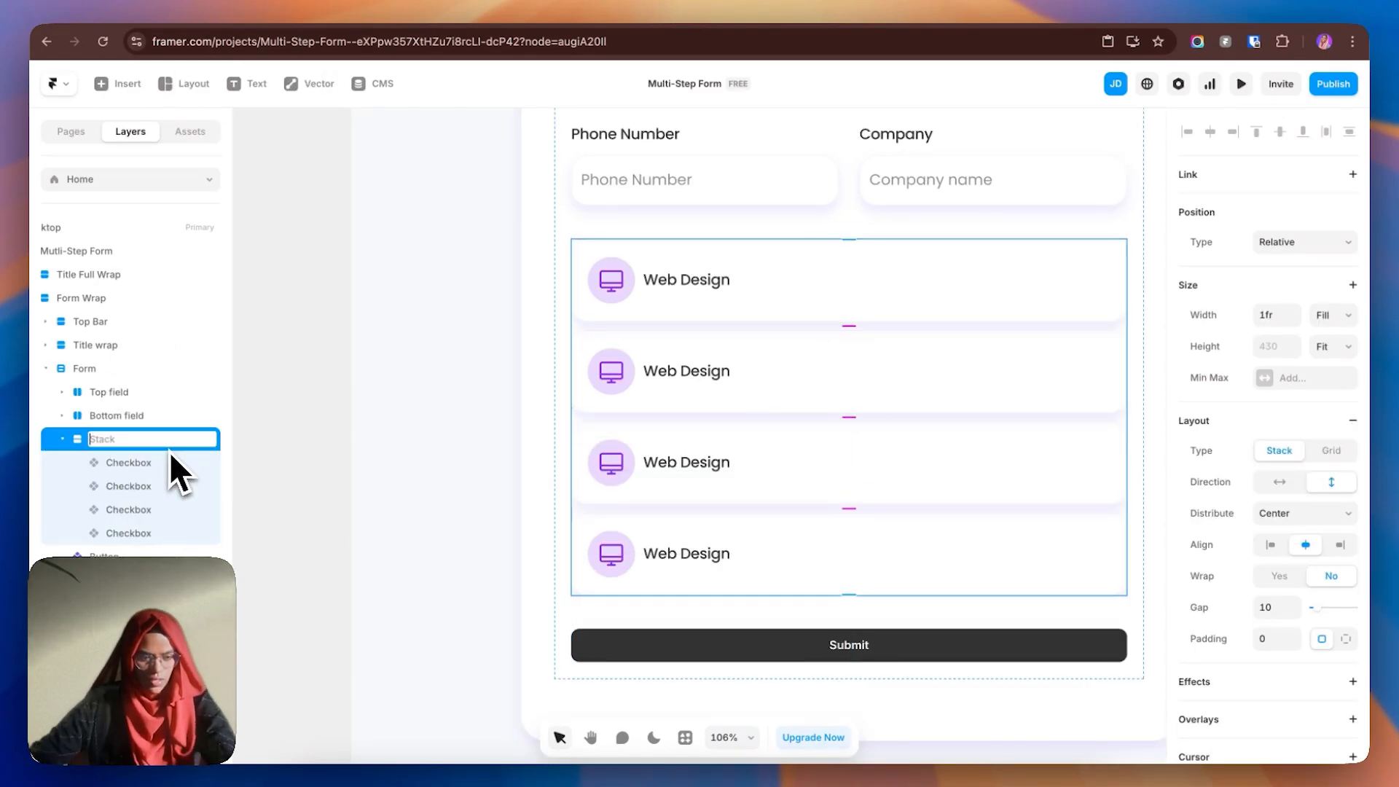
text(Proje)
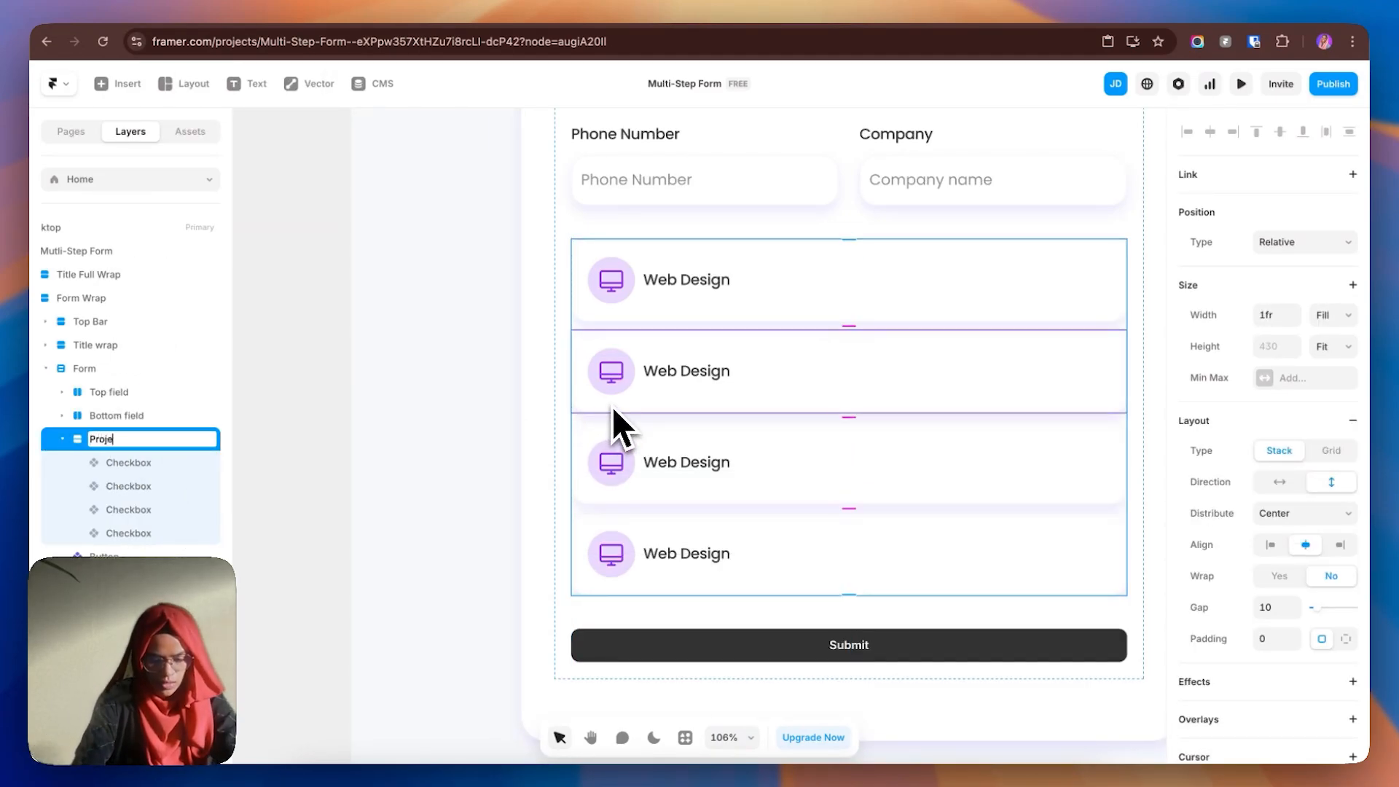
text(cts Wrap)
key(Return)
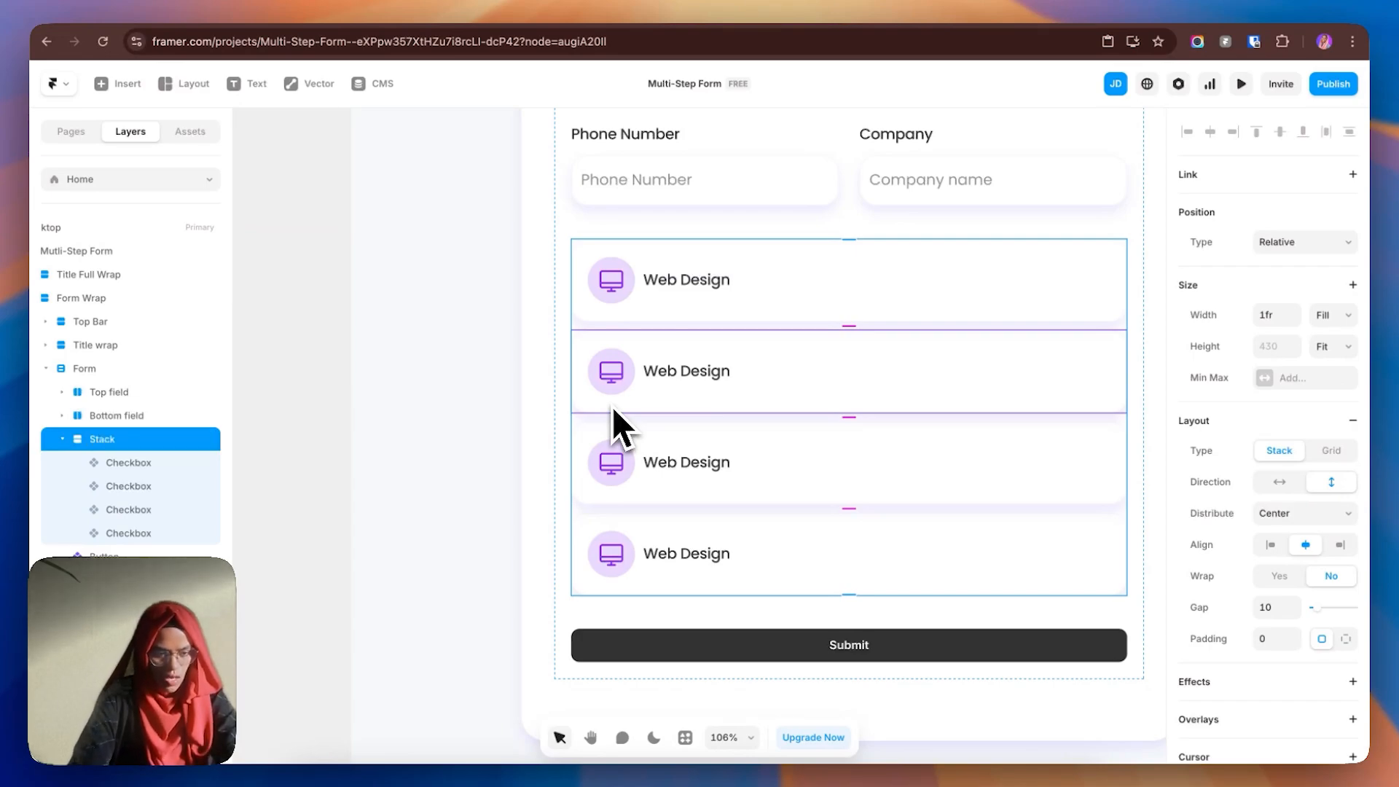
- Group the first two checkboxes into a stack named Top Field
click(143, 463)
click(145, 488)
shift+click(147, 474)
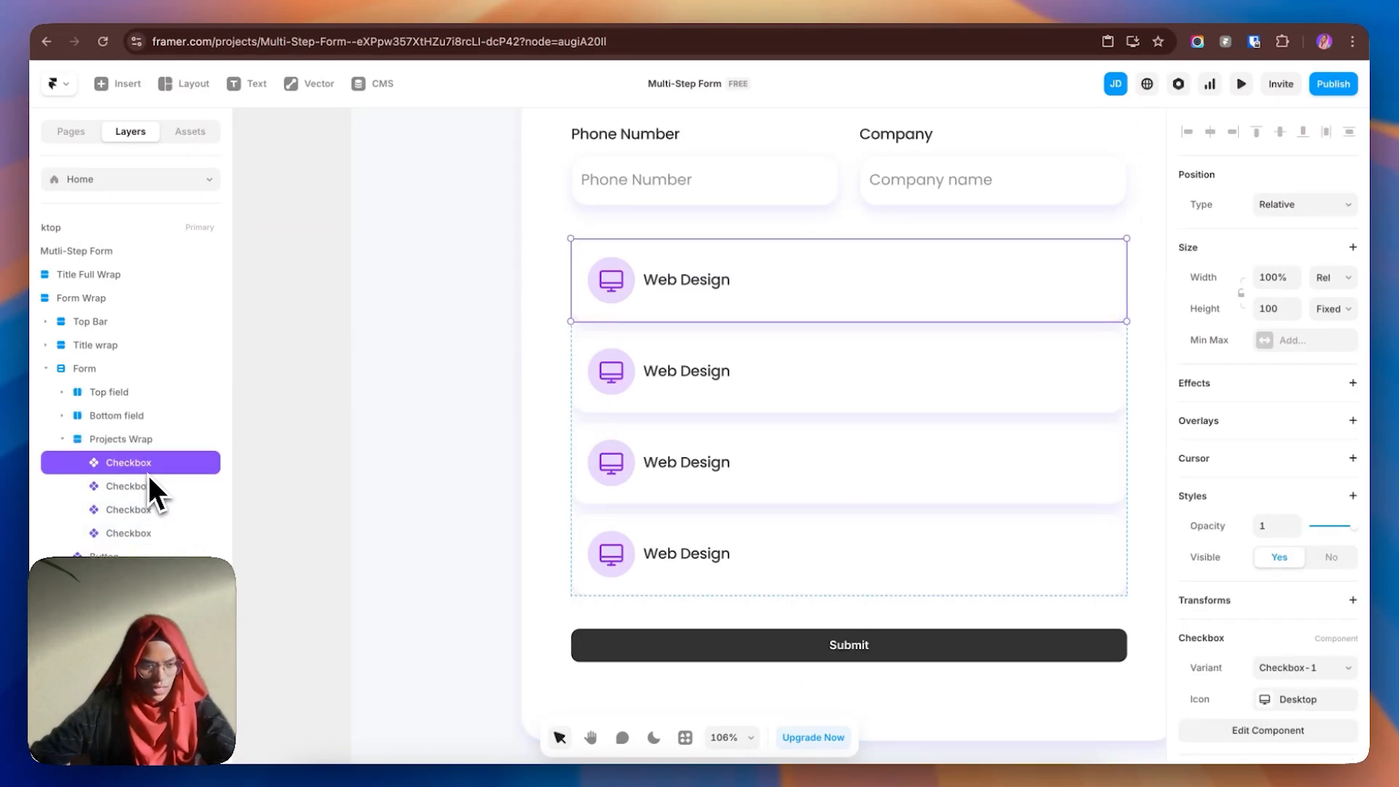
right_click(150, 486)
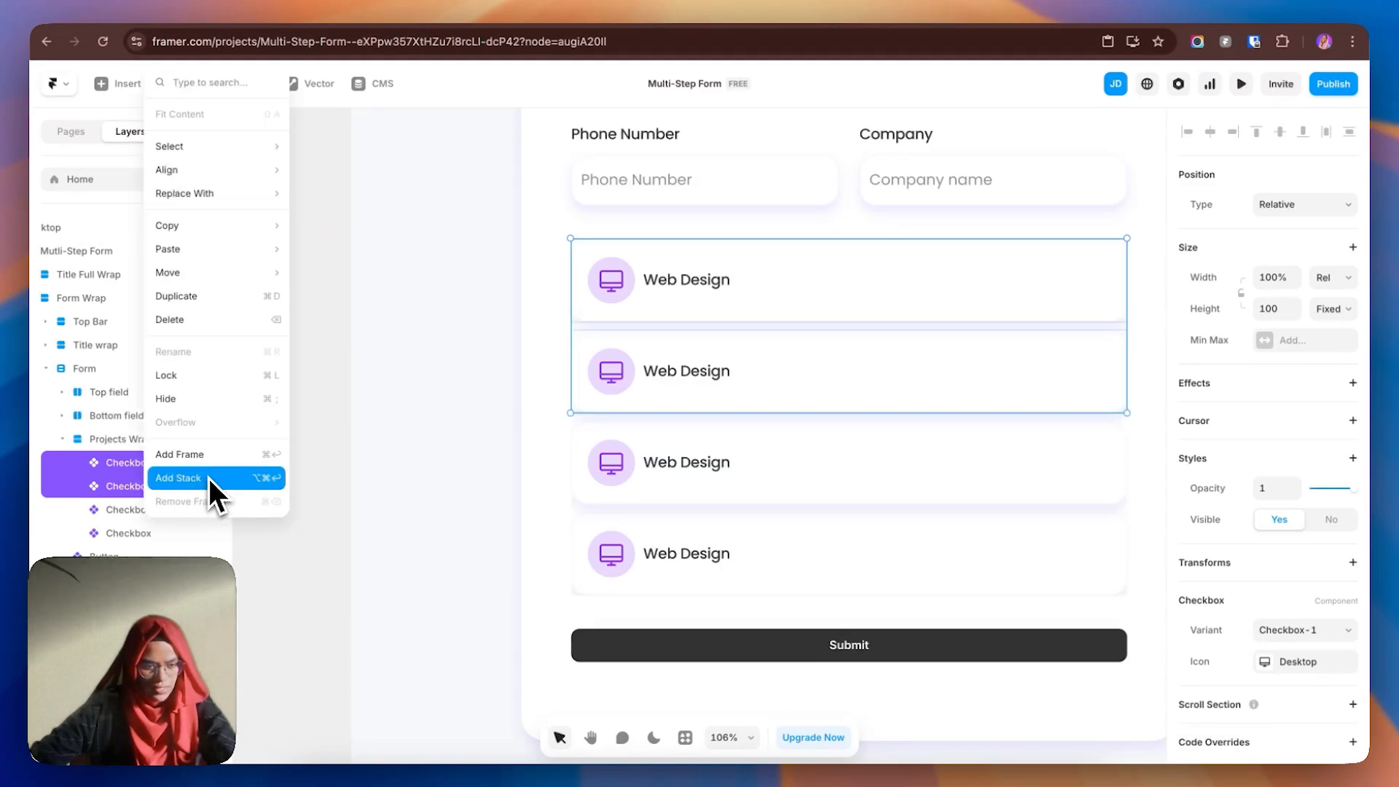
click(209, 478)
double_click(137, 468)
text(Top Field)
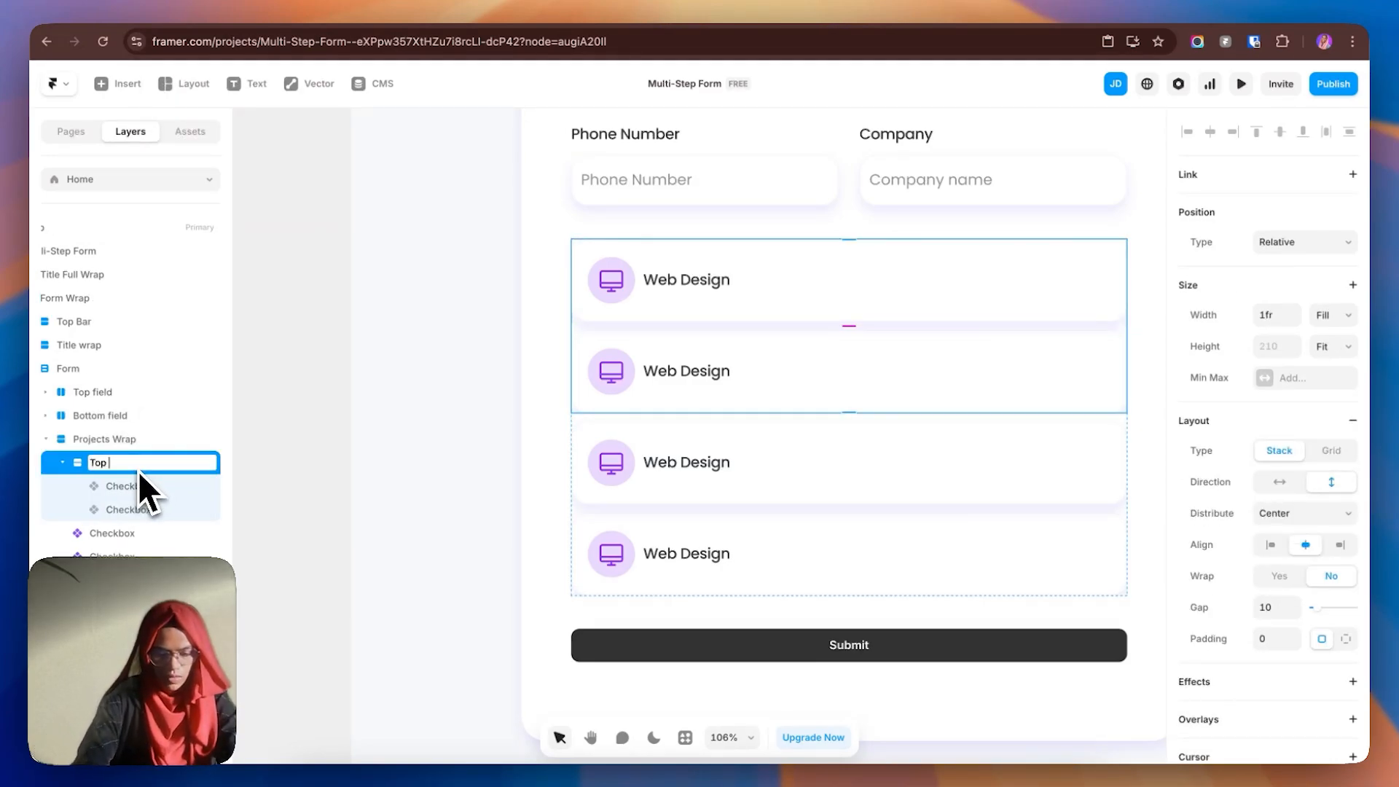
key(Return)
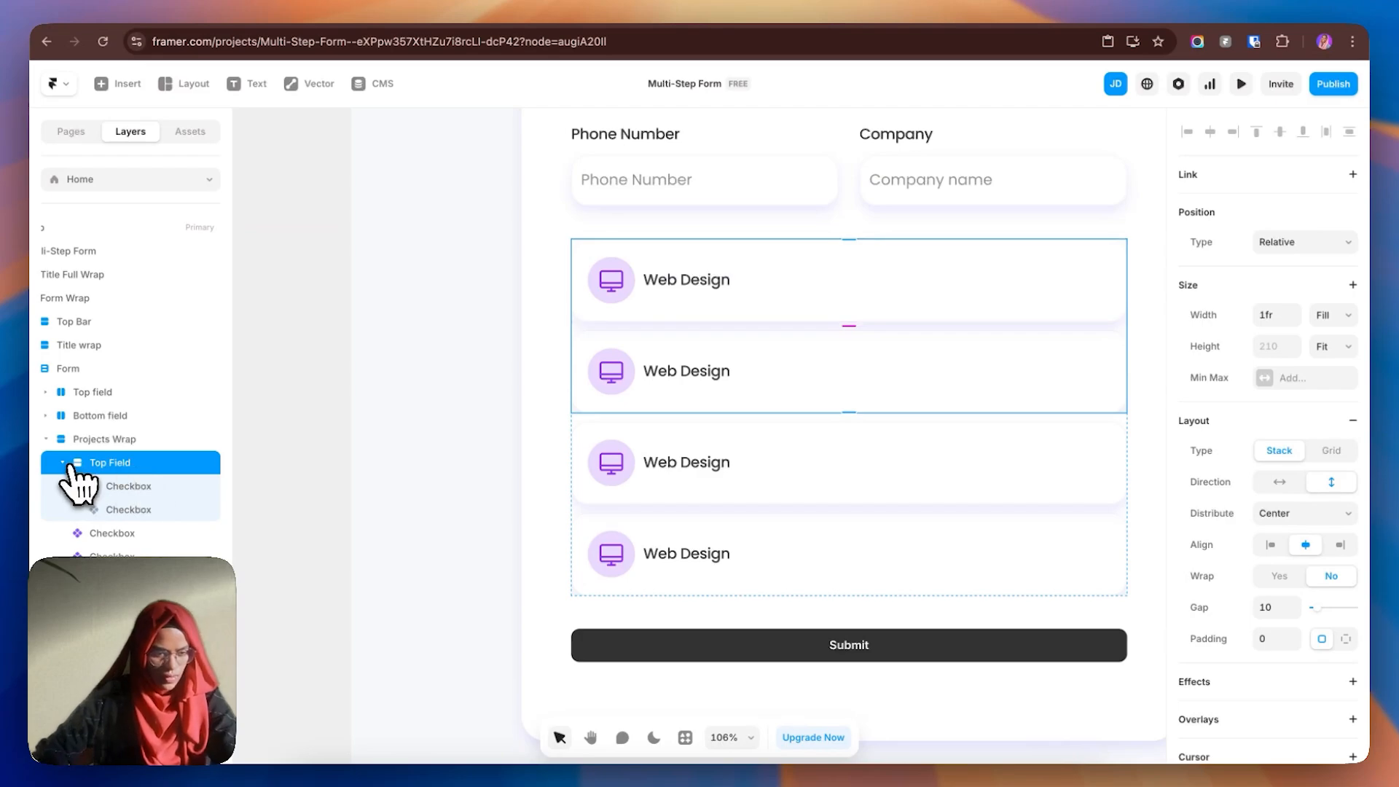
click(65, 463)
- Group the last two checkboxes into a stack named Bottom Field
click(109, 485)
shift+click(129, 509)
right_click(130, 509)
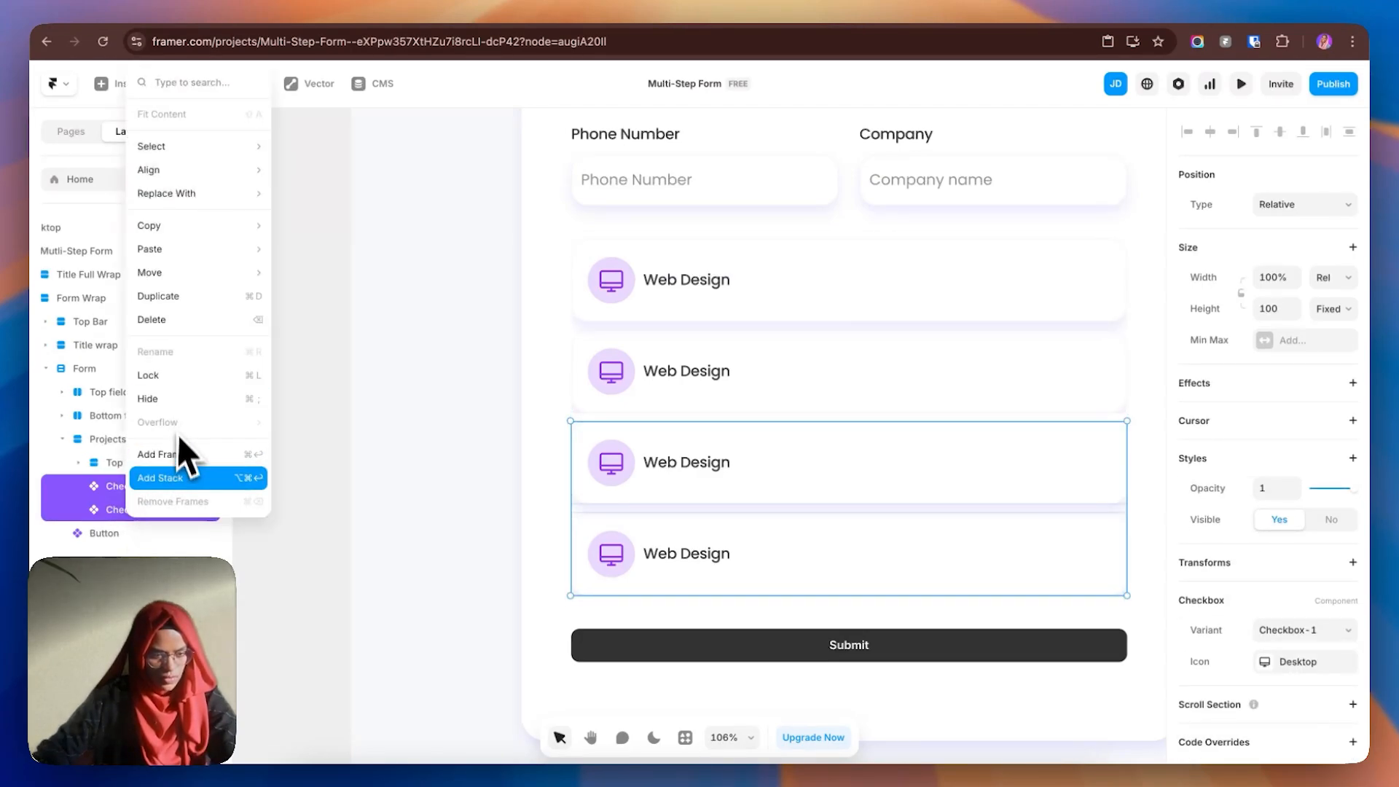
click(161, 477)
double_click(121, 489)
text(Bottom Field)
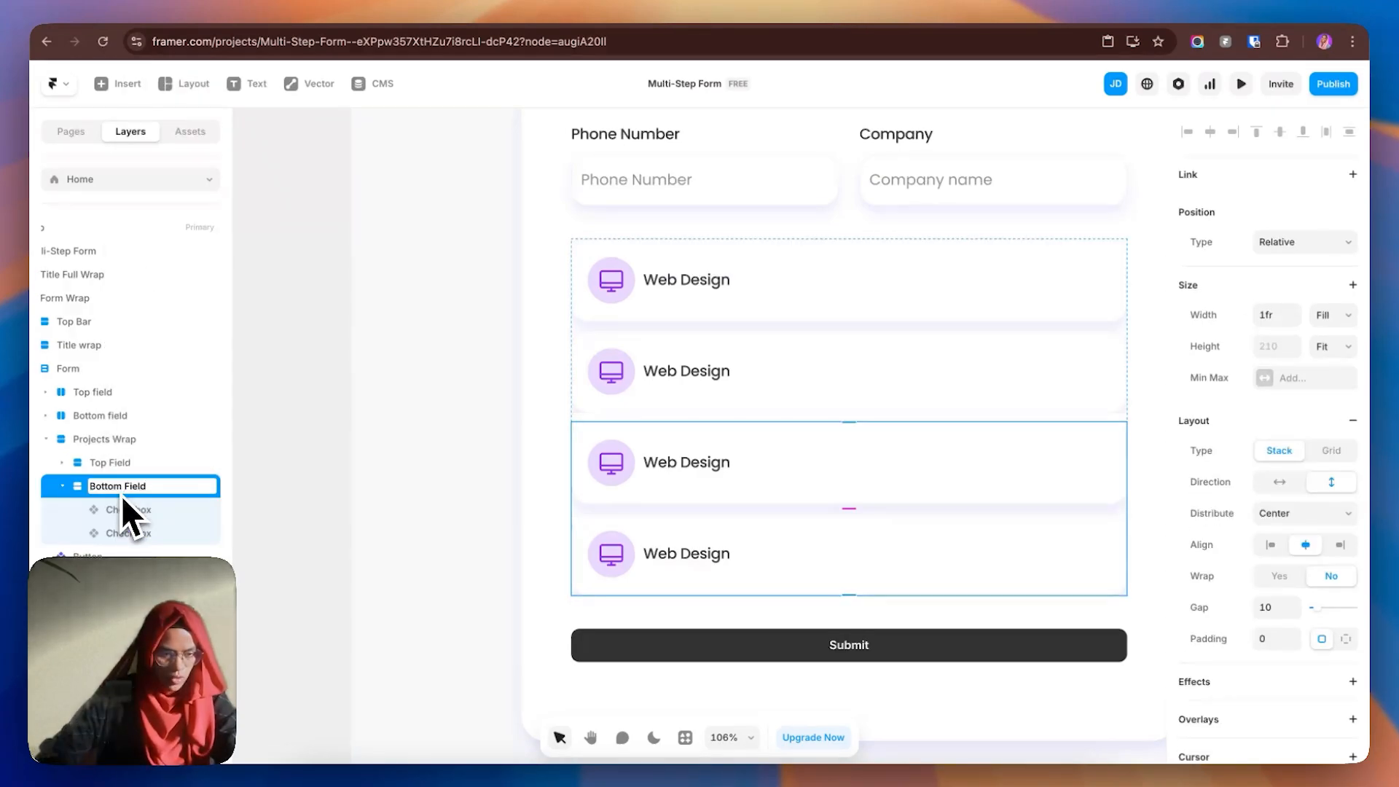
key(Return)
click(62, 486)
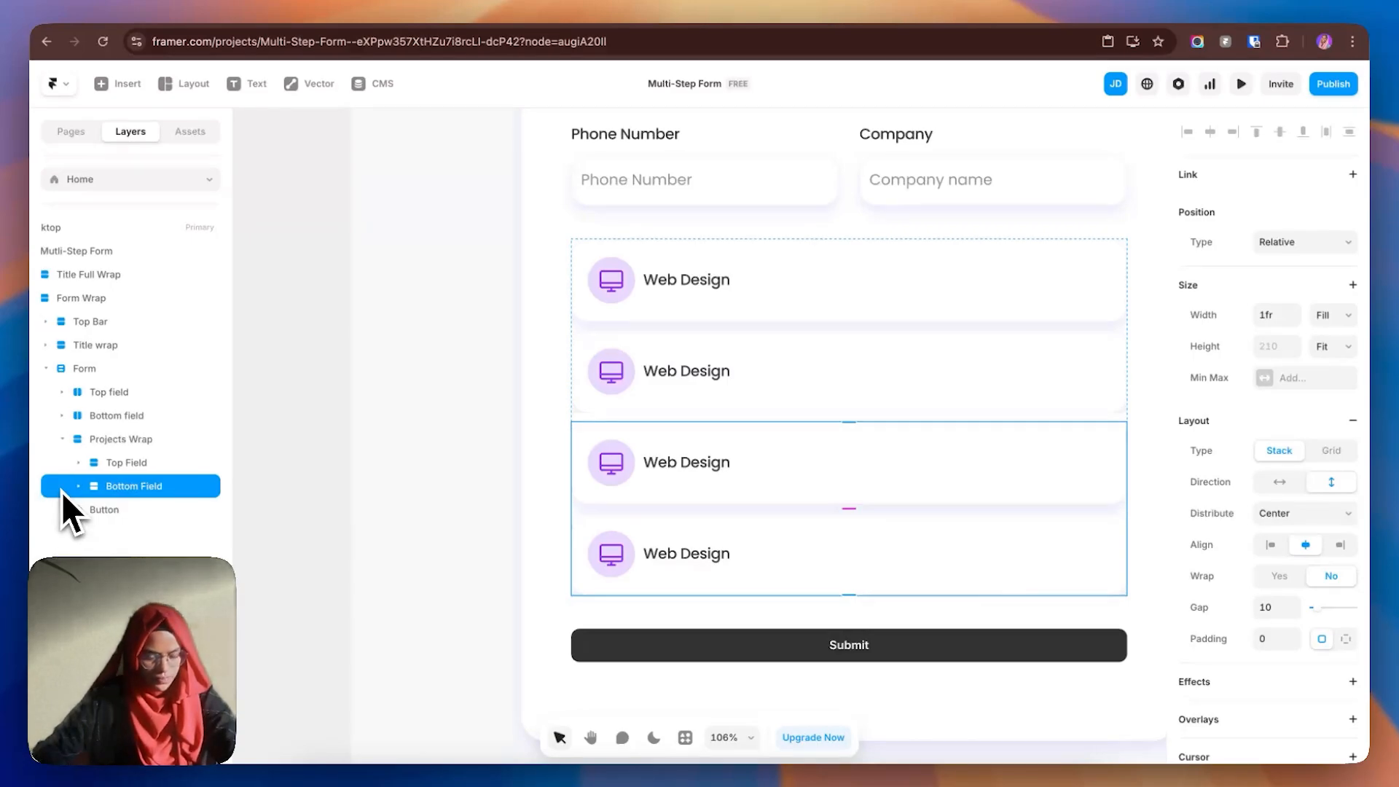
click(726, 332)
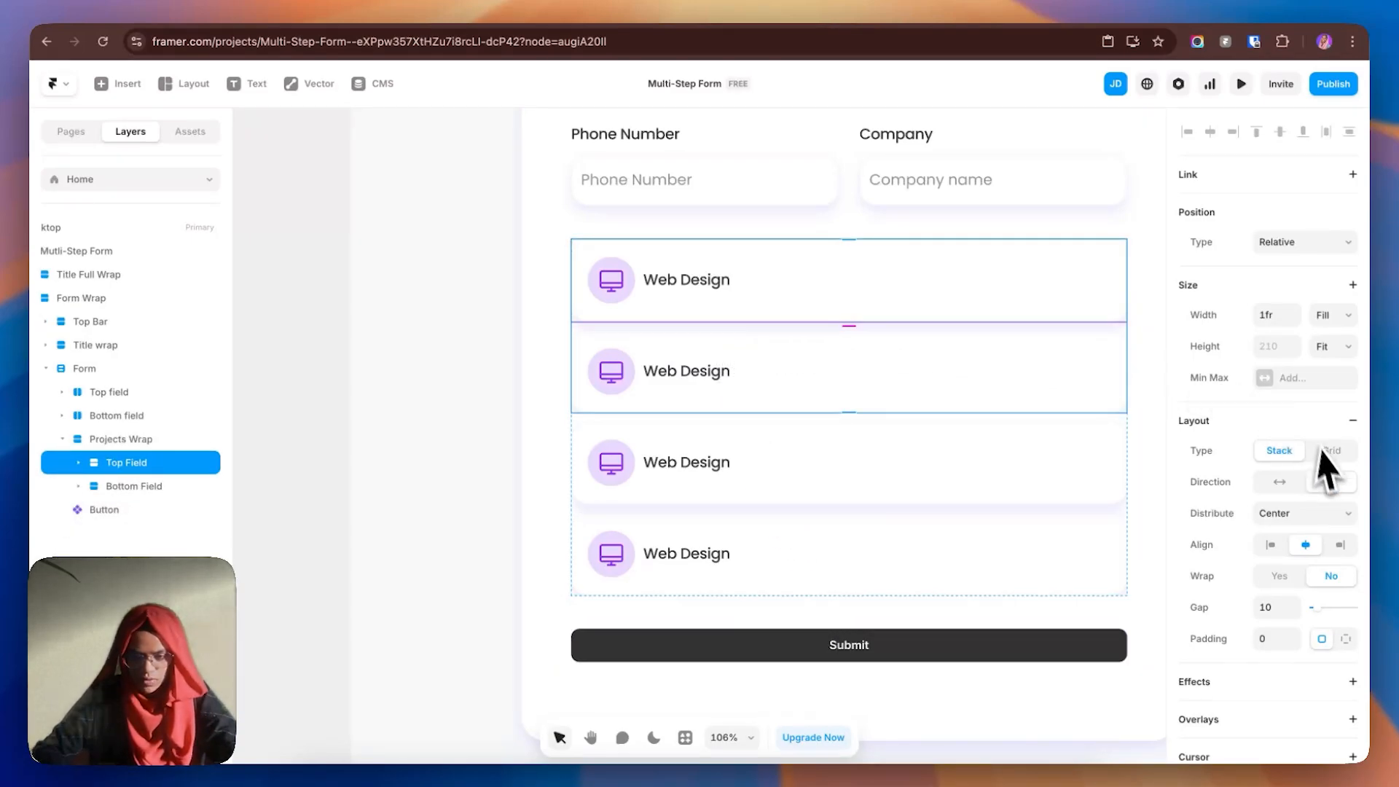
- Make Top Field horizontal and set its two cards' width to Fit Content
click(1280, 482)
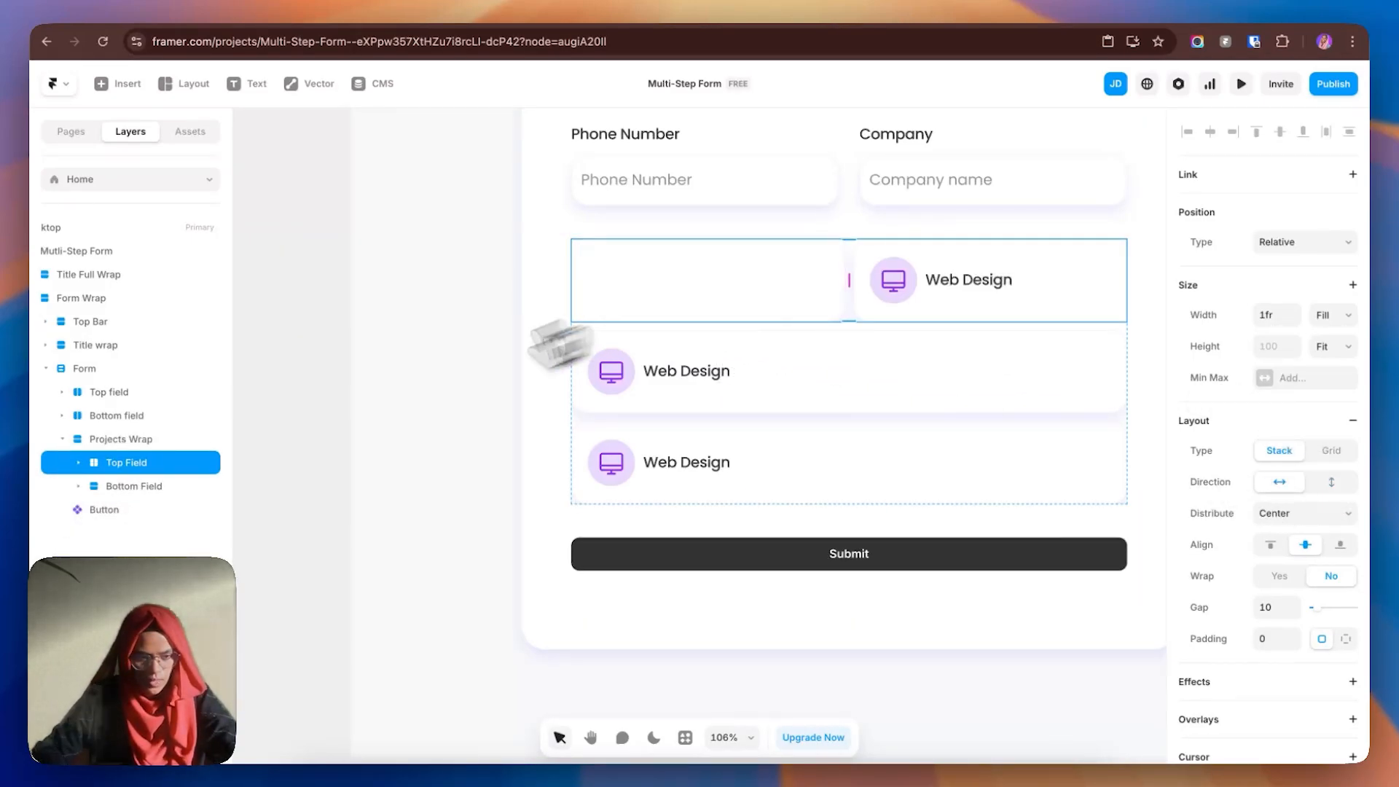
click(78, 463)
click(159, 492)
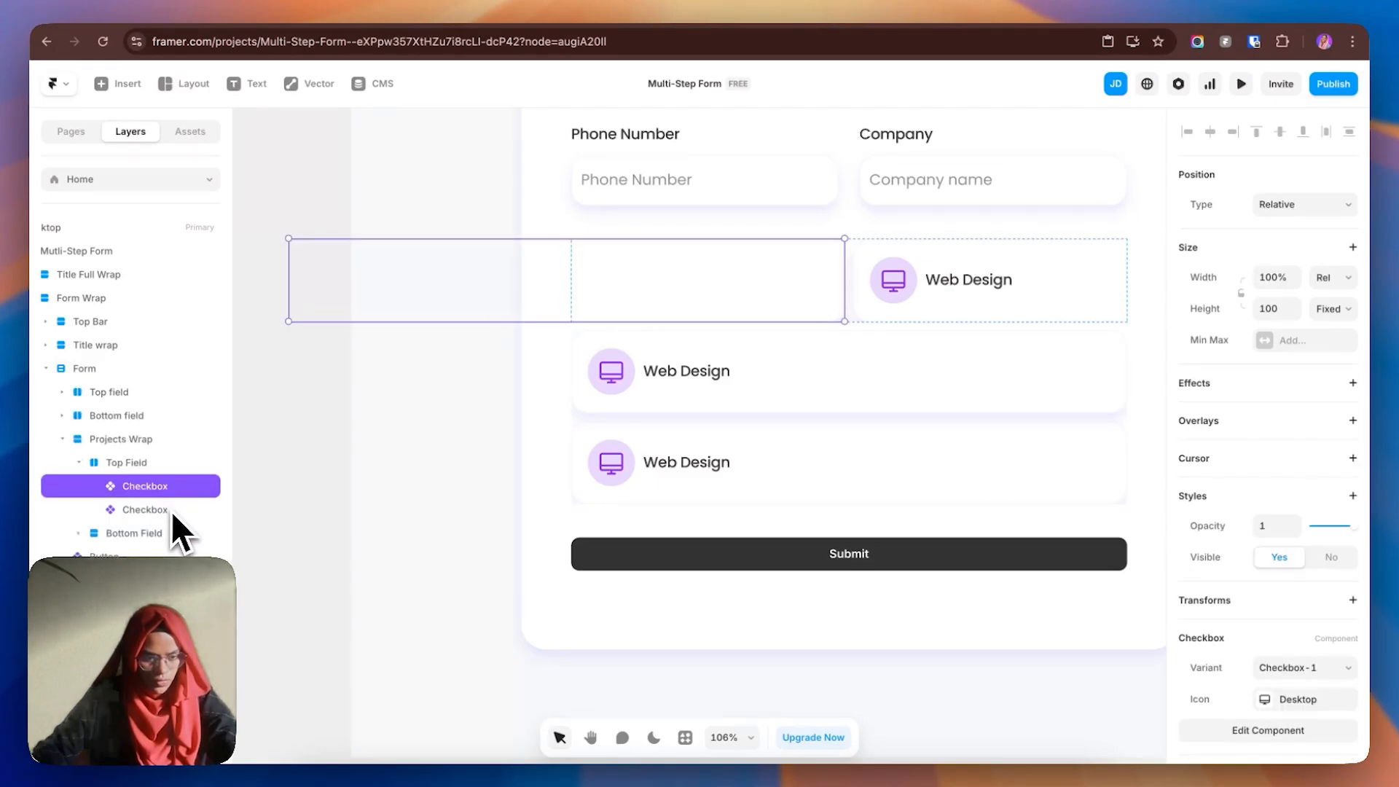
shift+click(172, 510)
click(1333, 281)
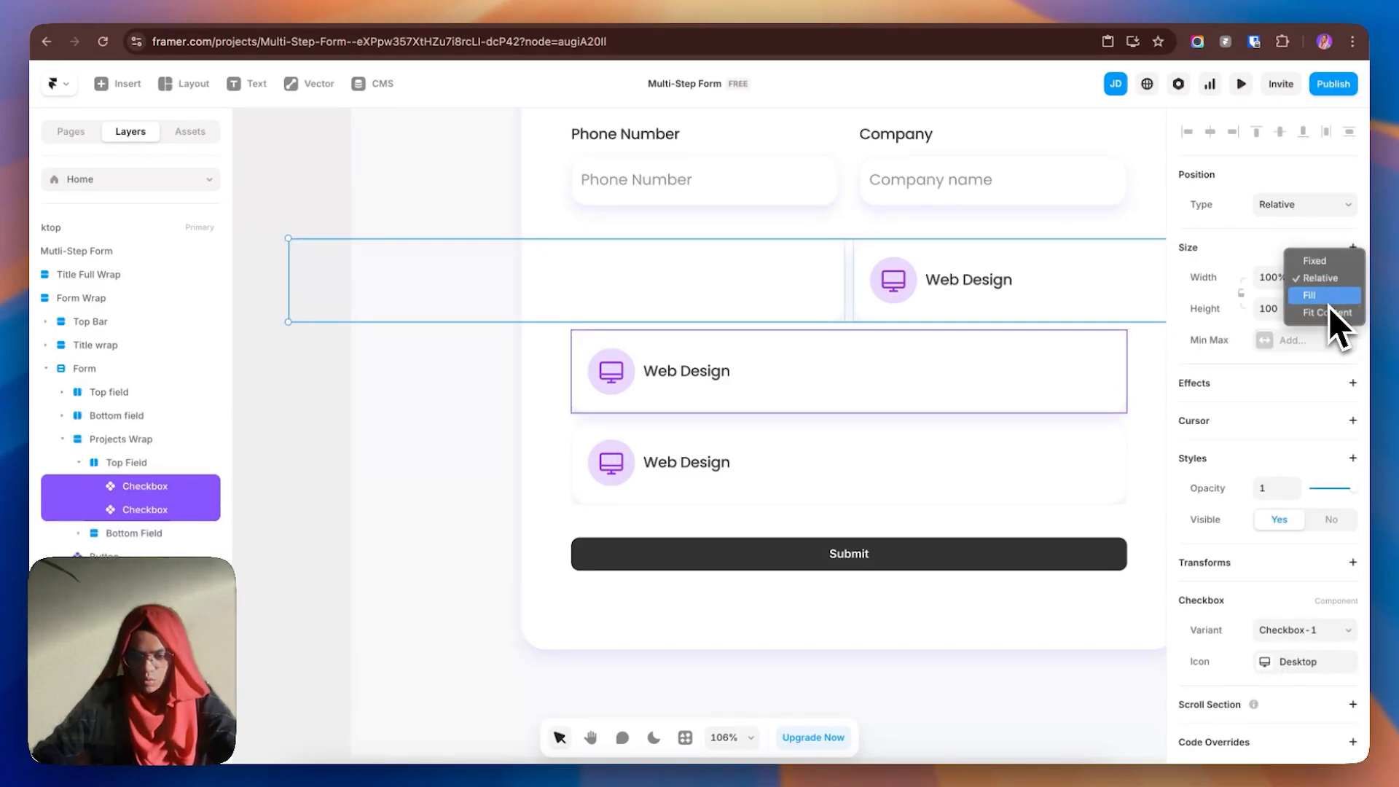
click(1331, 315)
- Set the Bottom Field cards' width to Fit Content and make Bottom Field horizontal
click(158, 535)
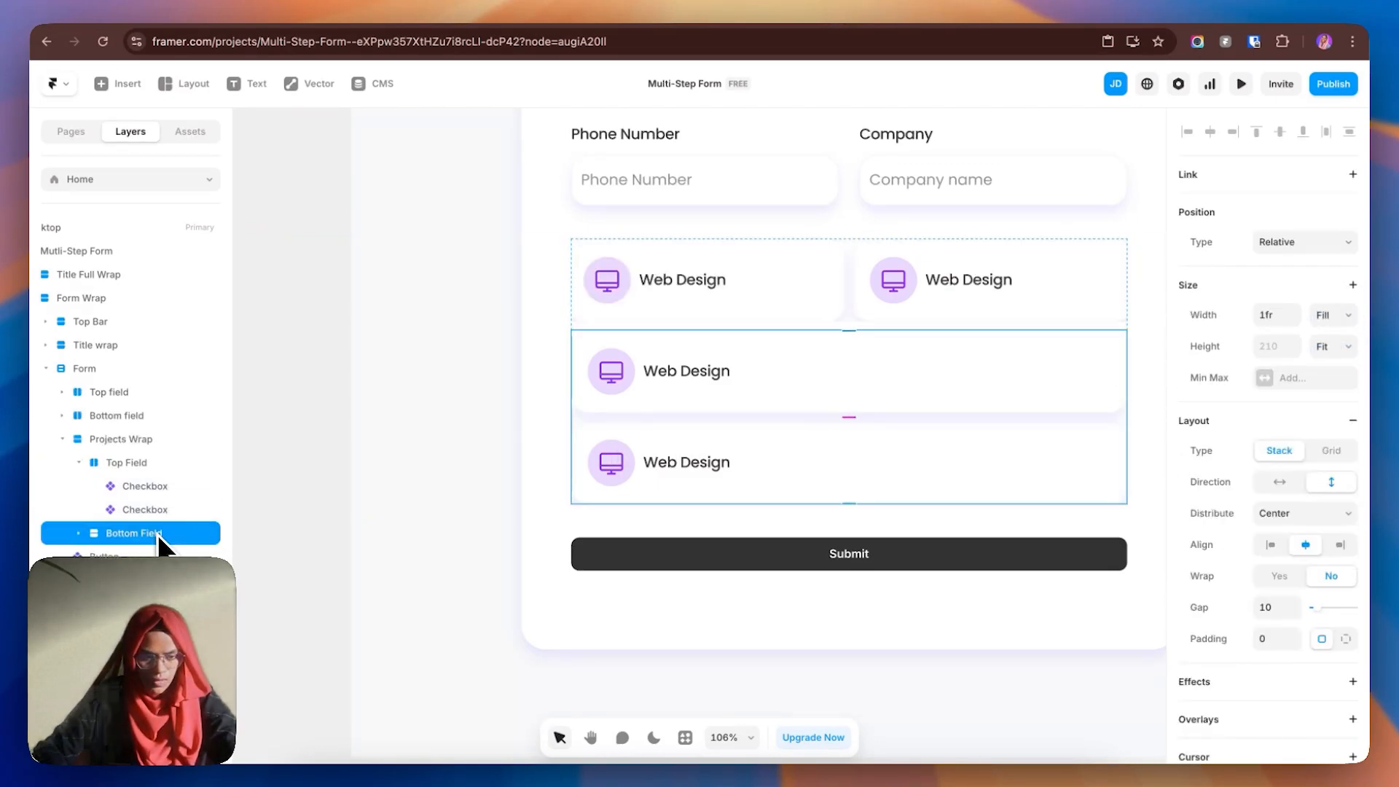
click(80, 534)
click(137, 556)
shift+click(140, 580)
click(1333, 279)
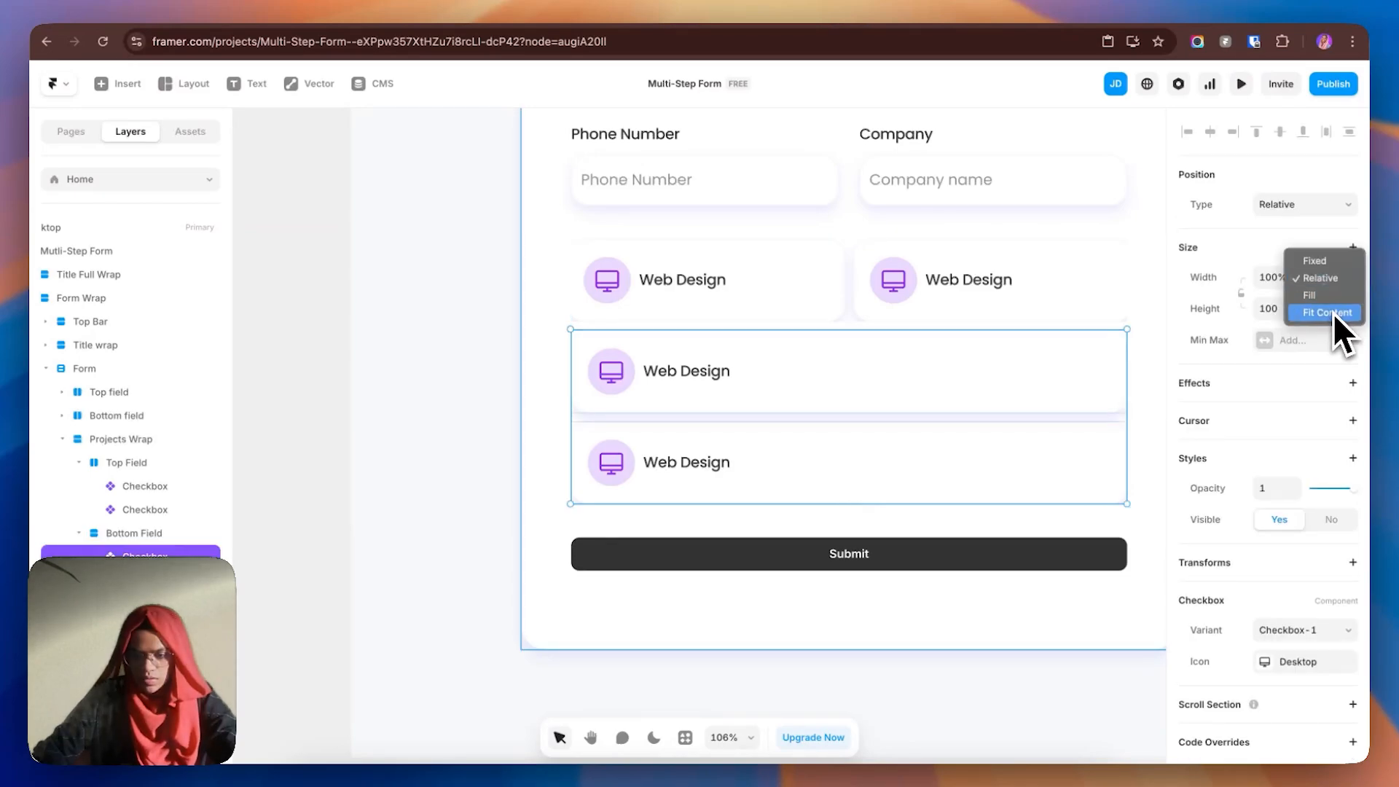
click(1333, 314)
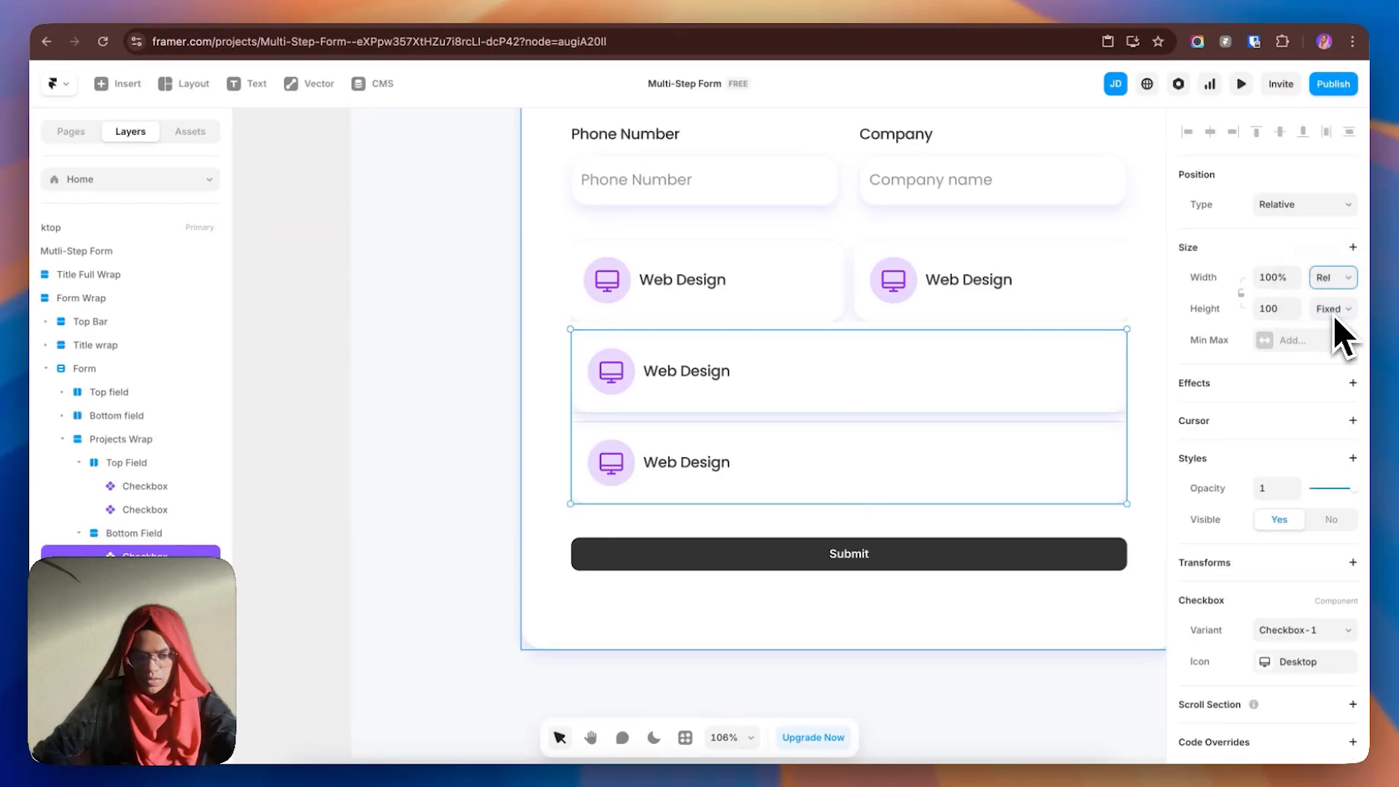
click(134, 533)
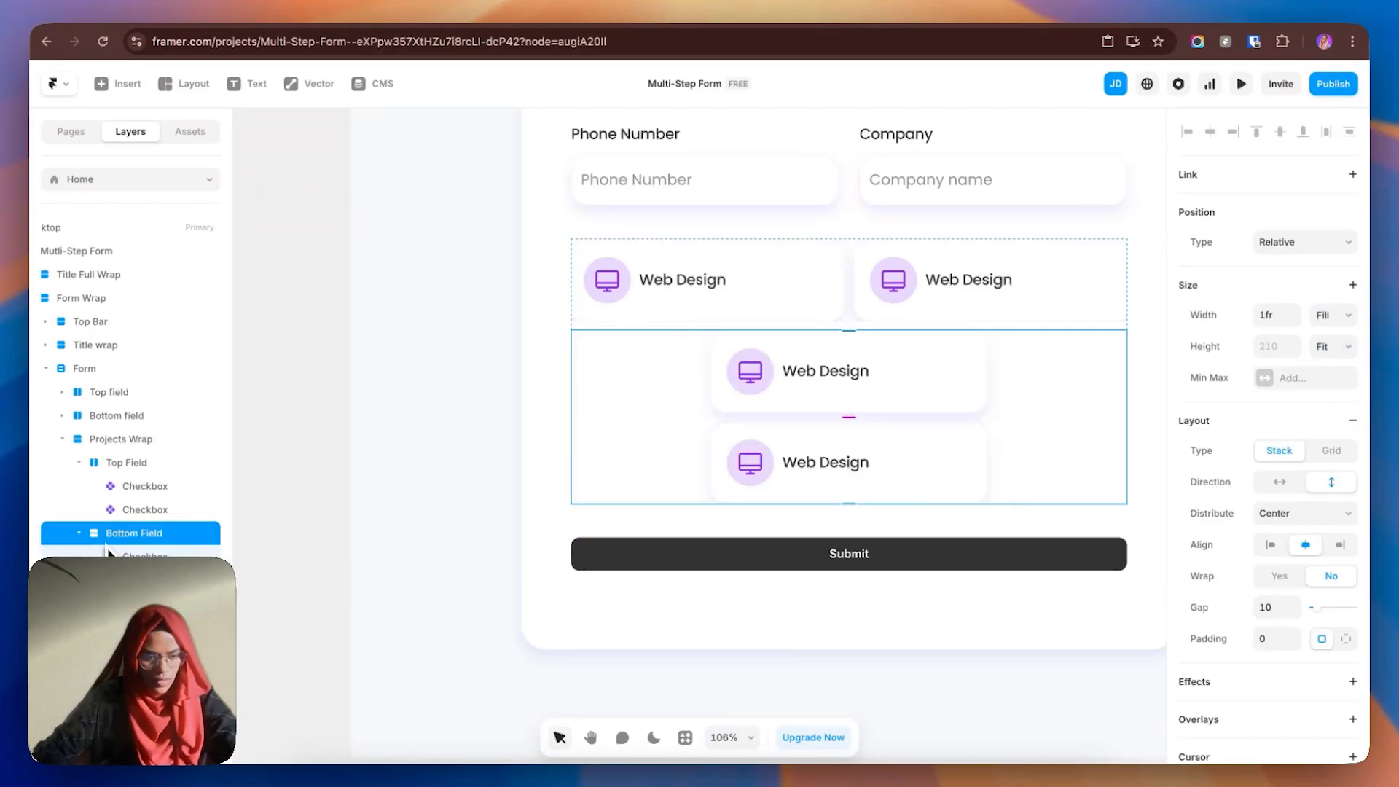
click(1279, 483)
- Set the gap to 25 on both the Top Field and Bottom Field stacks
click(851, 184)
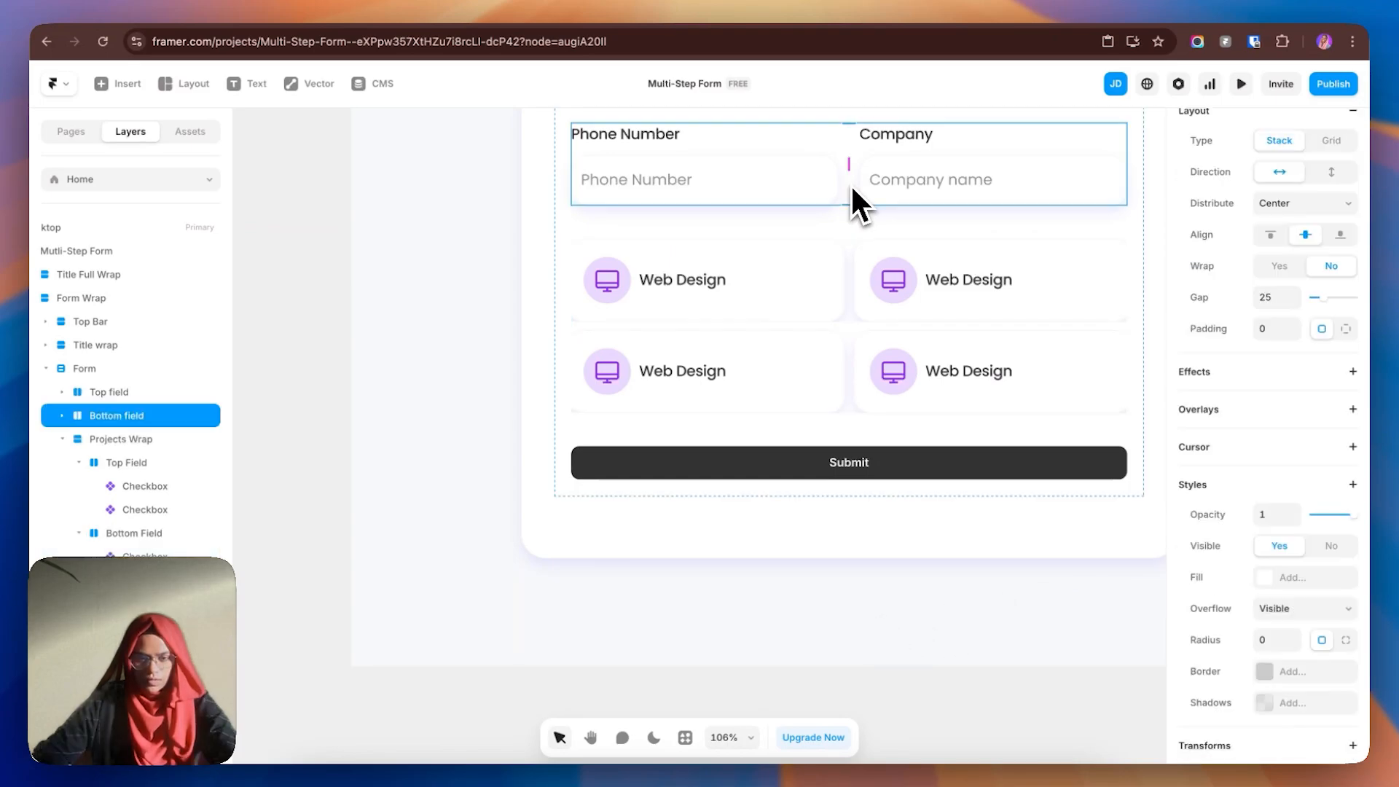
click(854, 284)
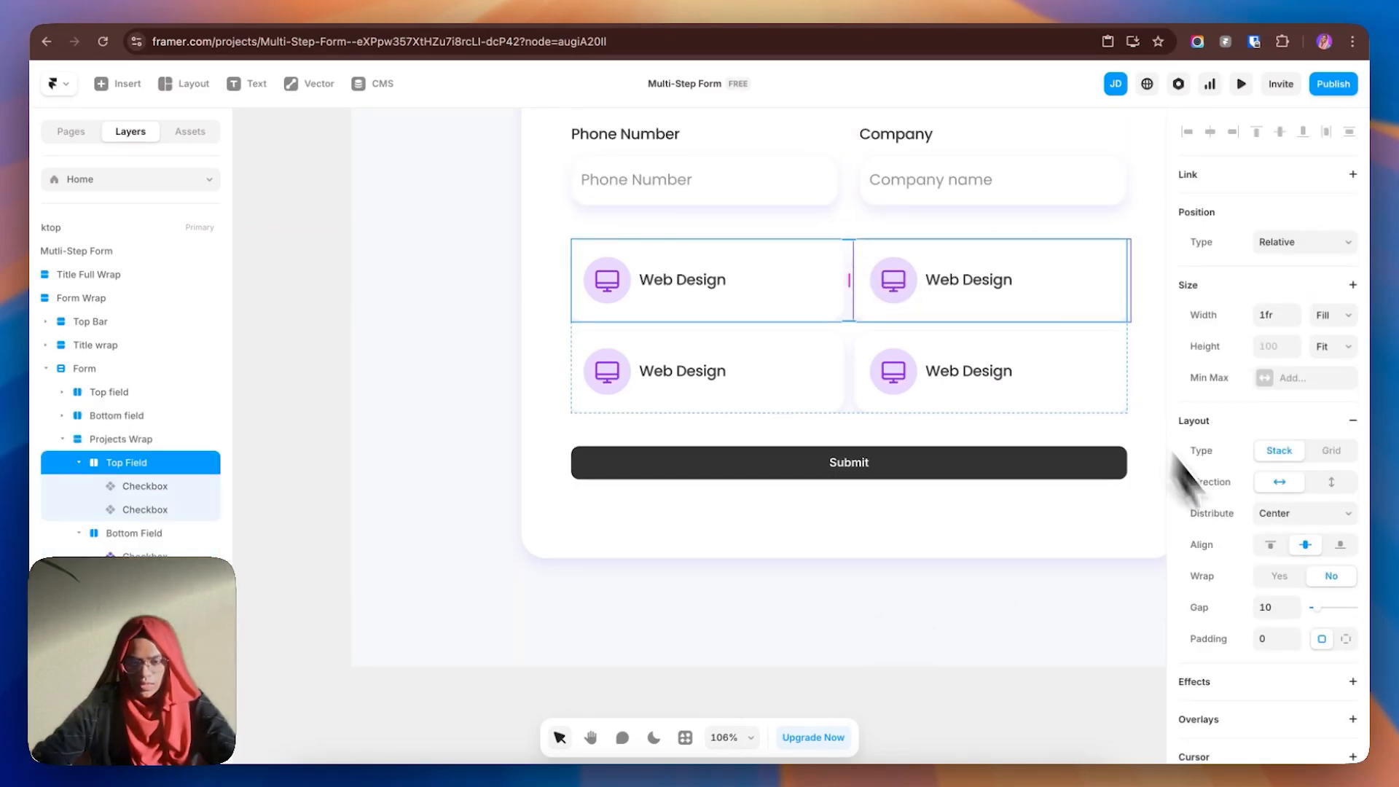
click(1274, 607)
text(25)
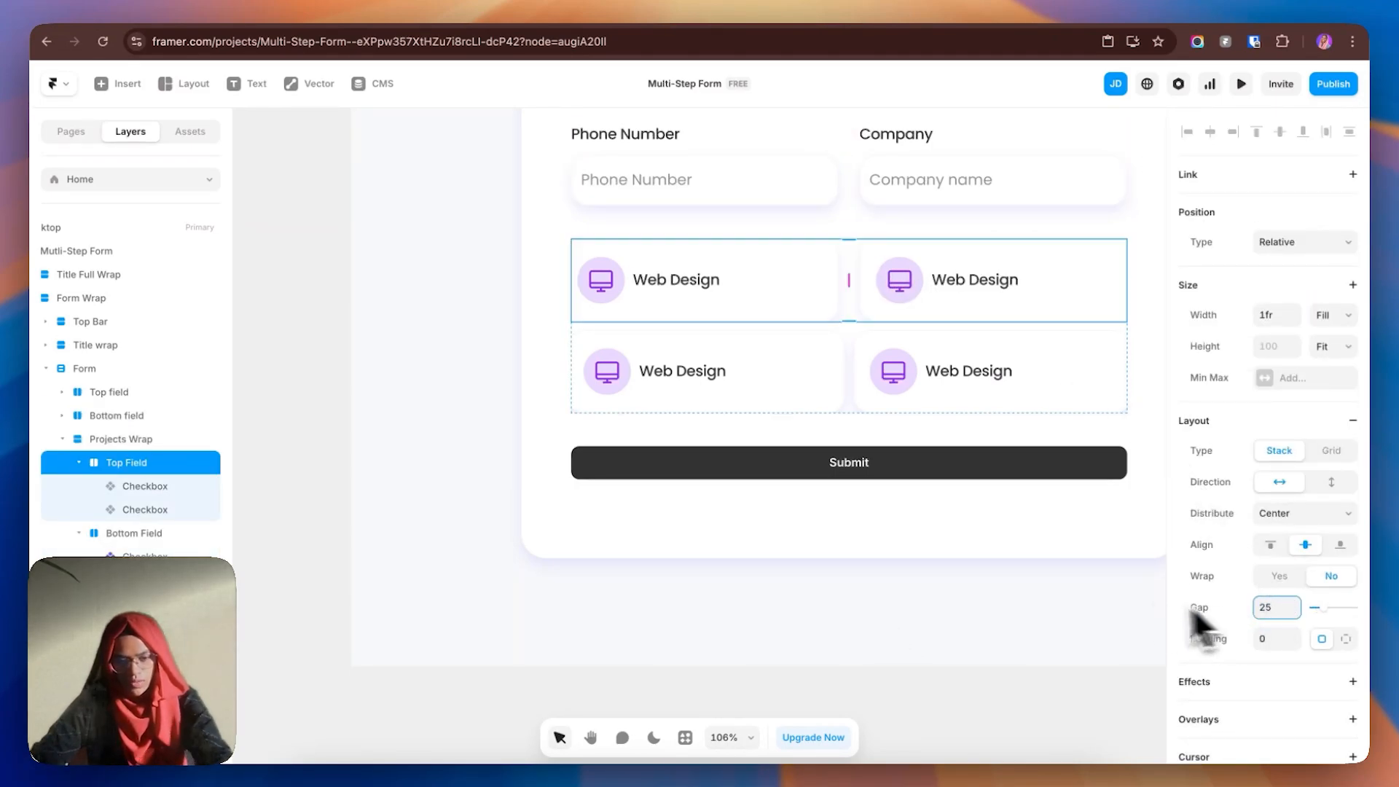
click(855, 411)
click(1271, 607)
text(25)
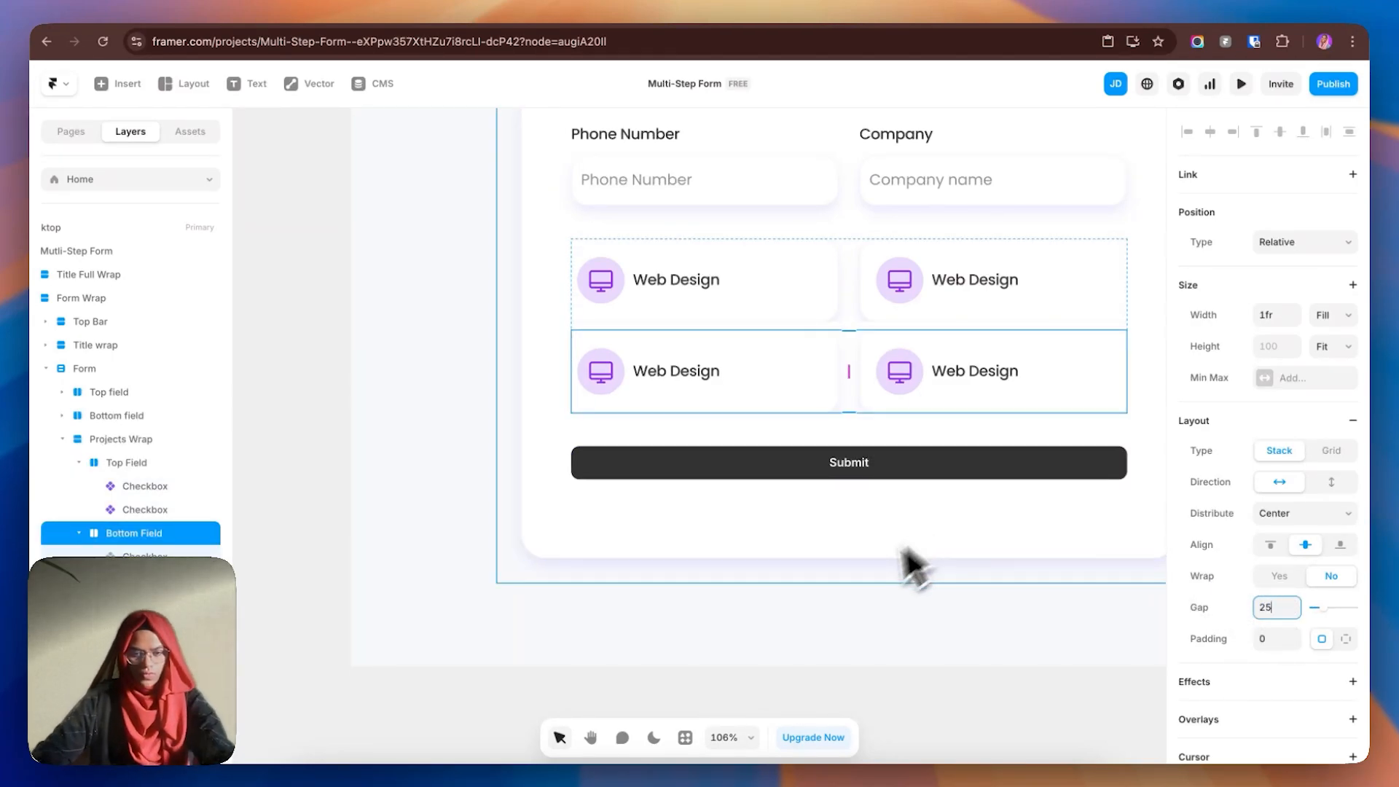
click(838, 623)
click(1022, 295)
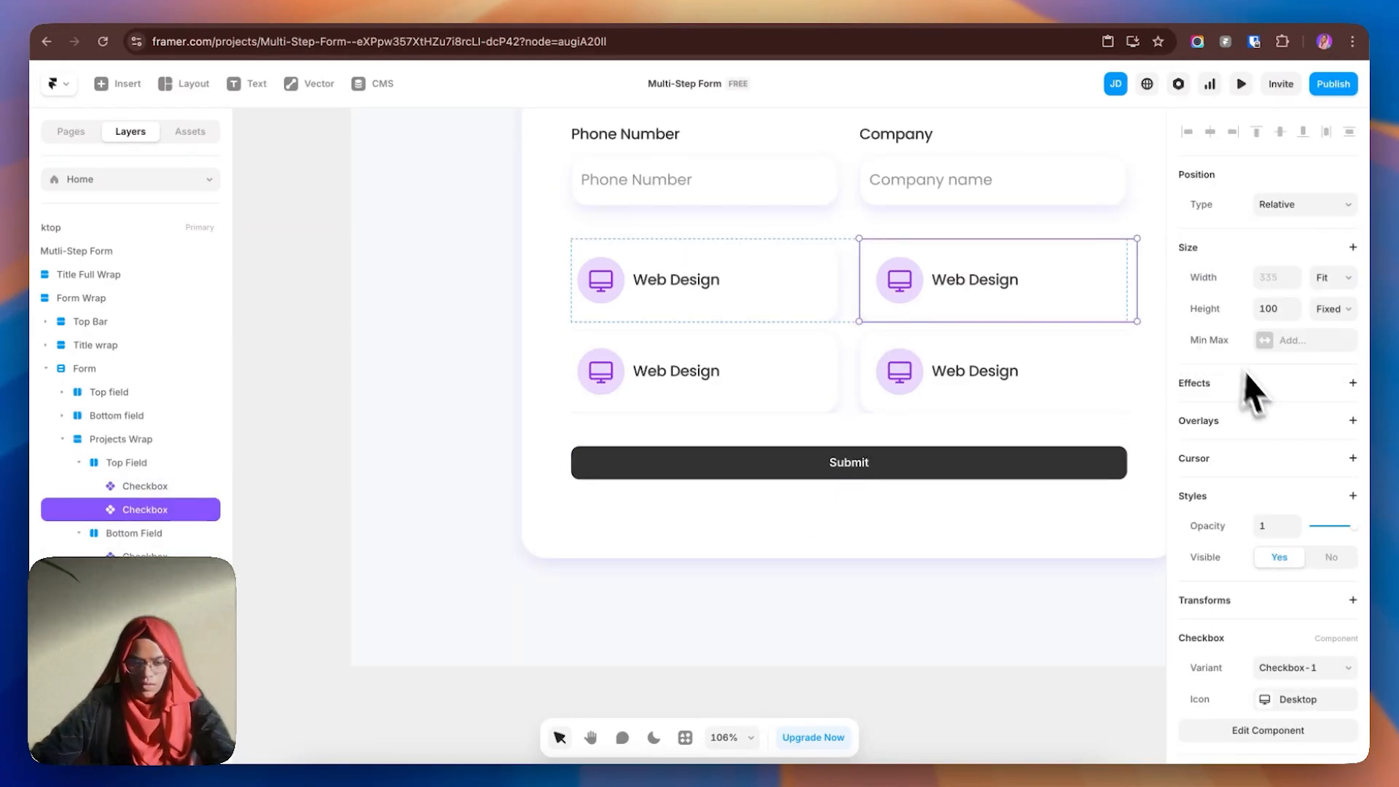
- Switch three cards to the Development, Marketing and Content Writing variants
click(1286, 670)
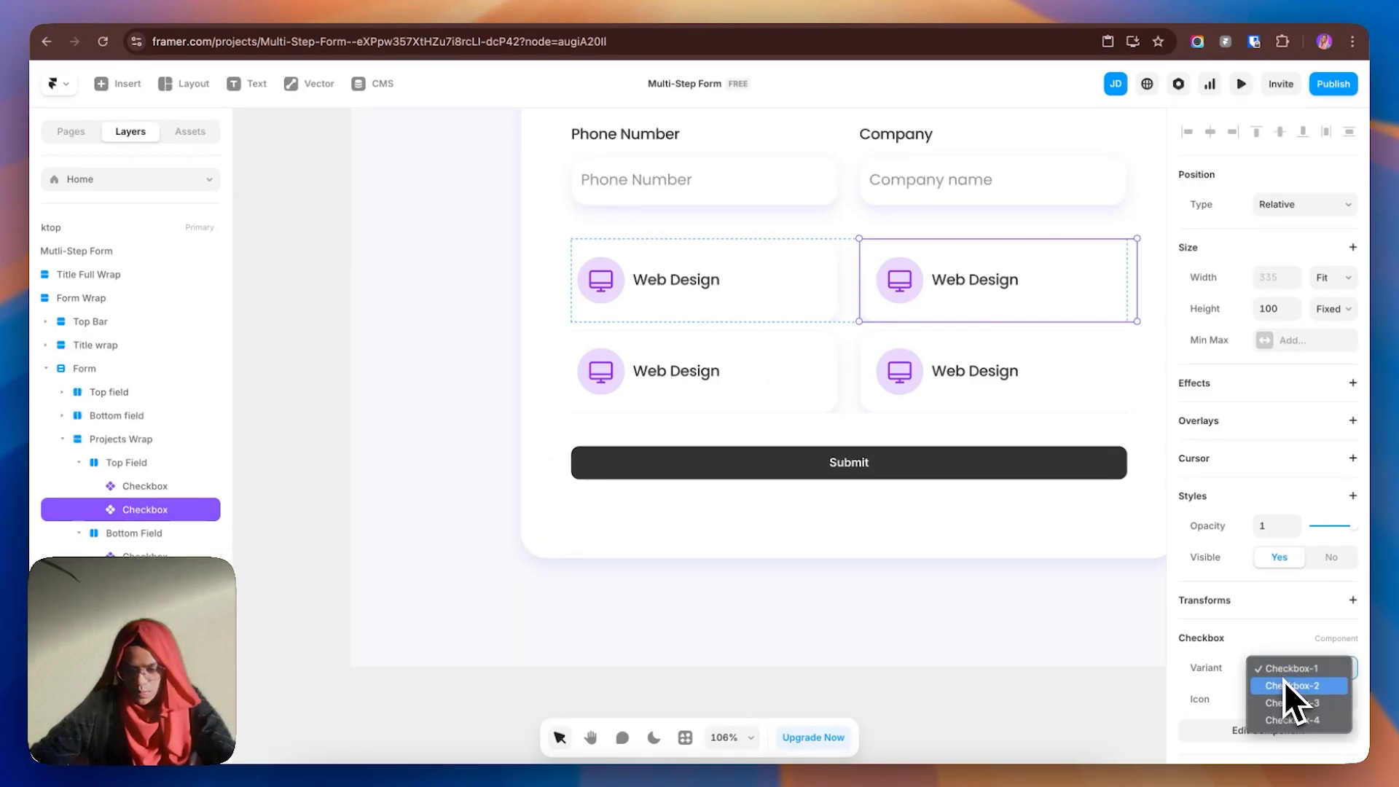
click(1288, 689)
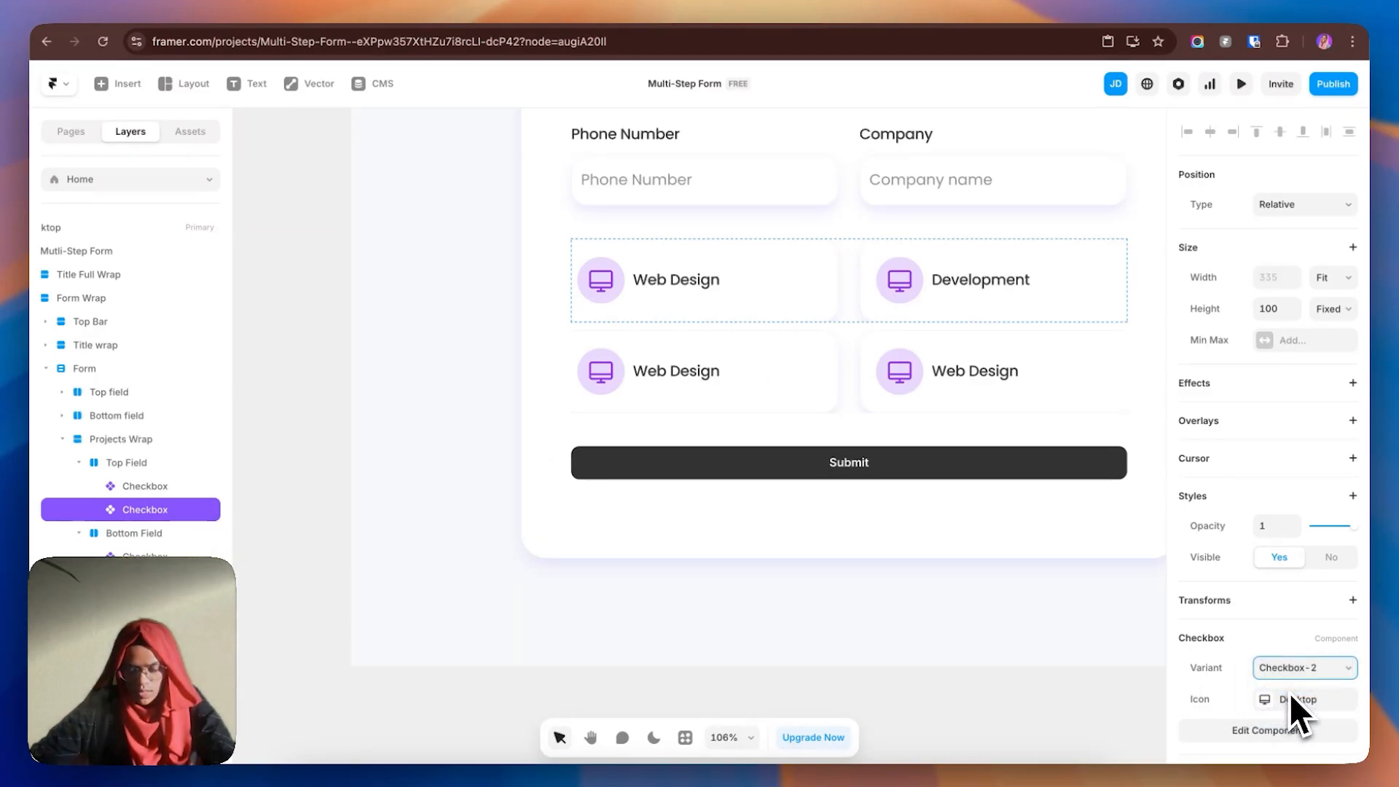
click(709, 387)
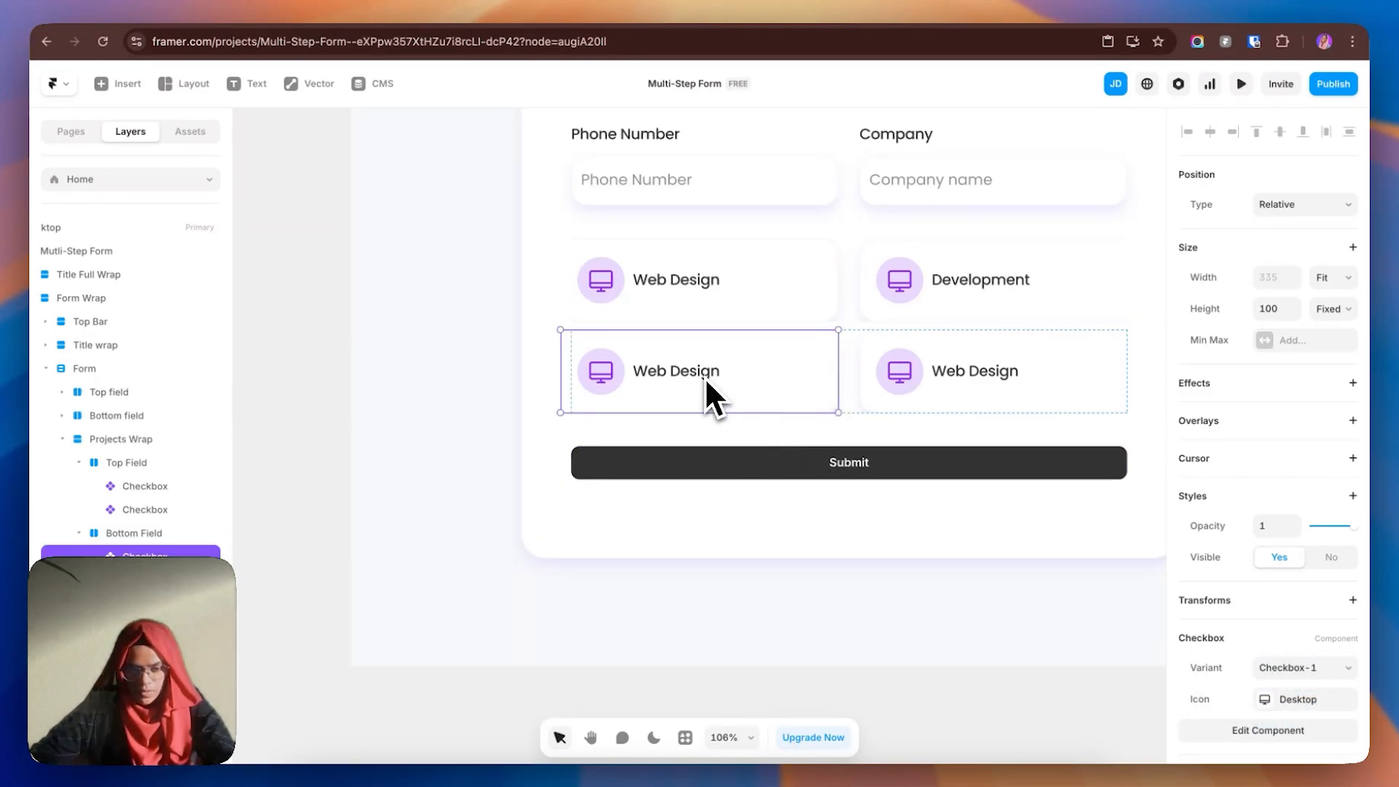
click(1305, 672)
click(1309, 702)
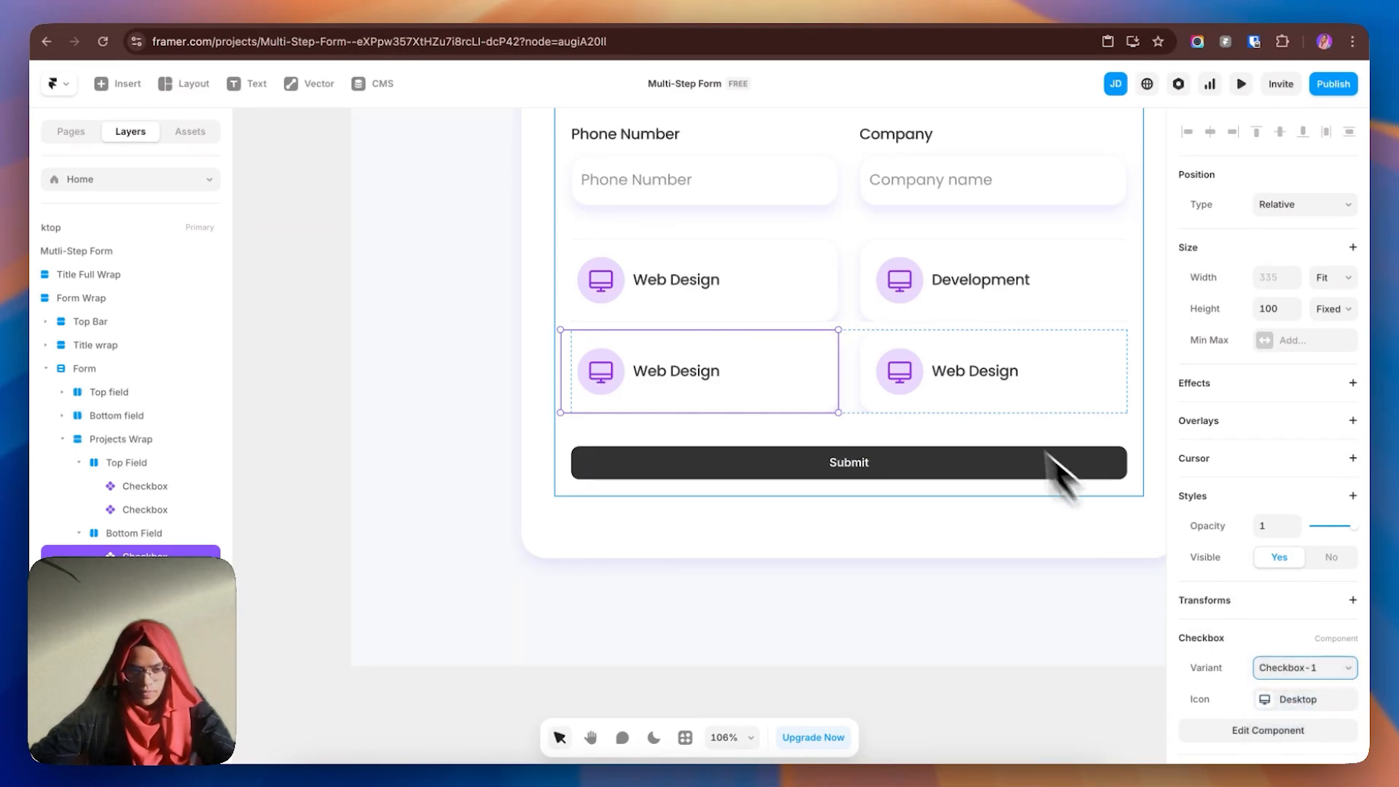
click(978, 387)
click(1306, 672)
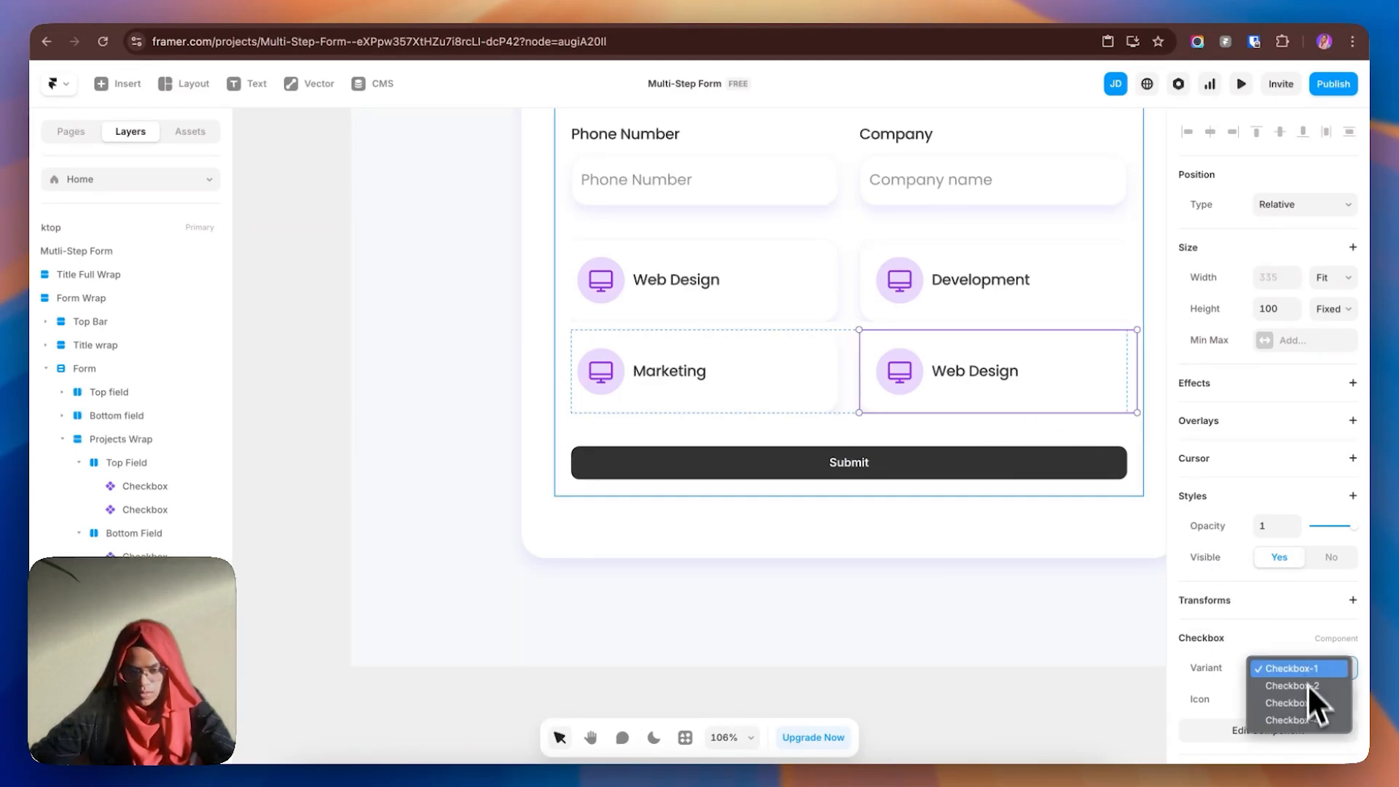
click(1313, 724)
- Set the Web Design and Development cards' width to Fill
click(1003, 579)
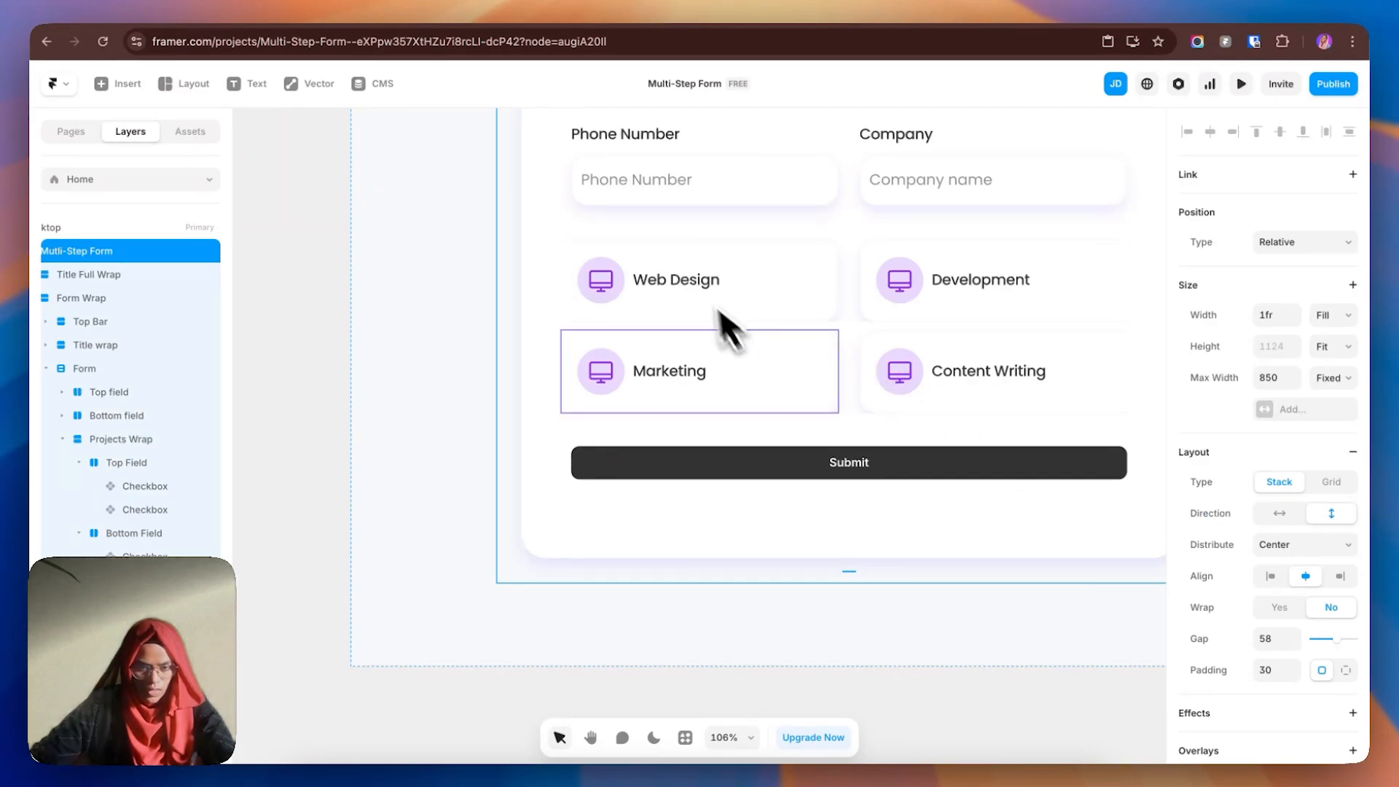
click(767, 284)
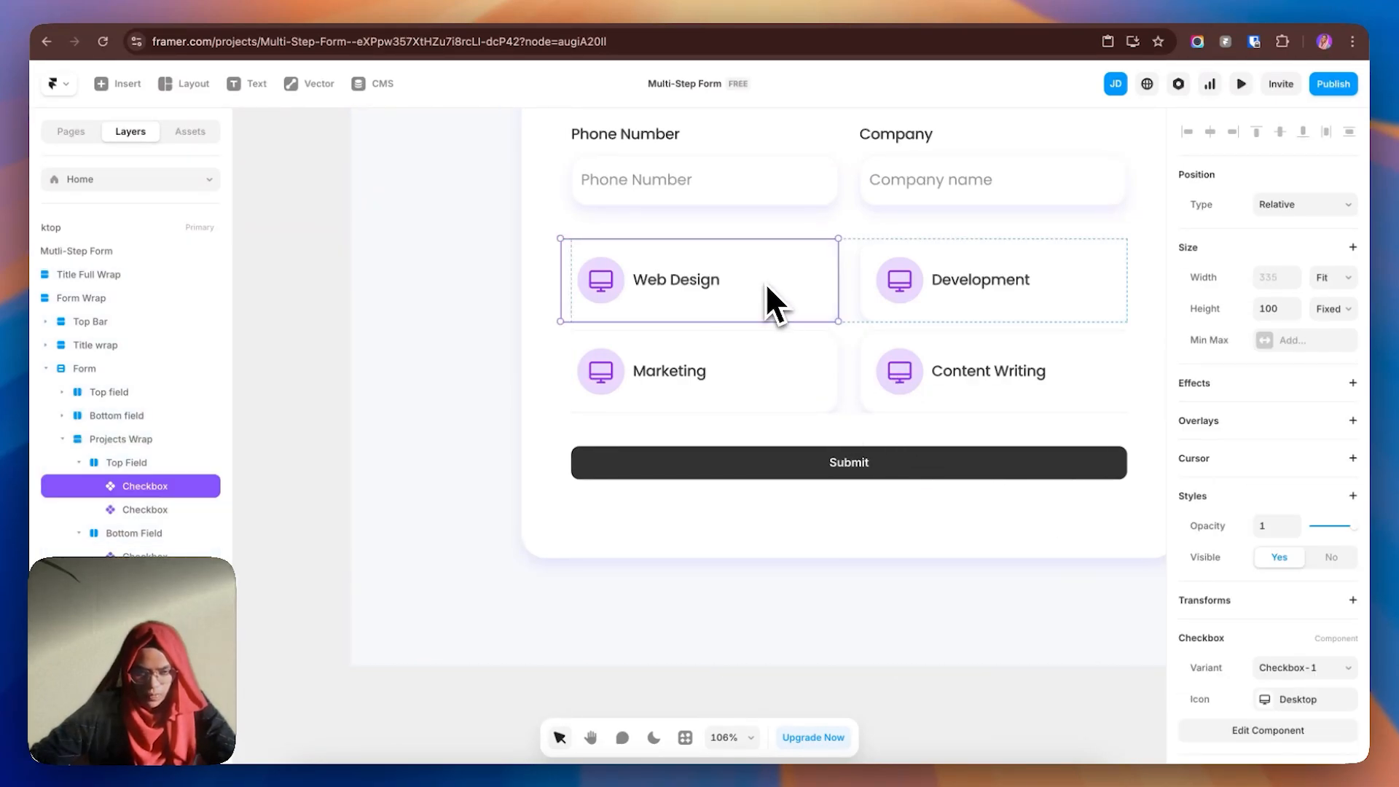
click(1332, 281)
click(1314, 267)
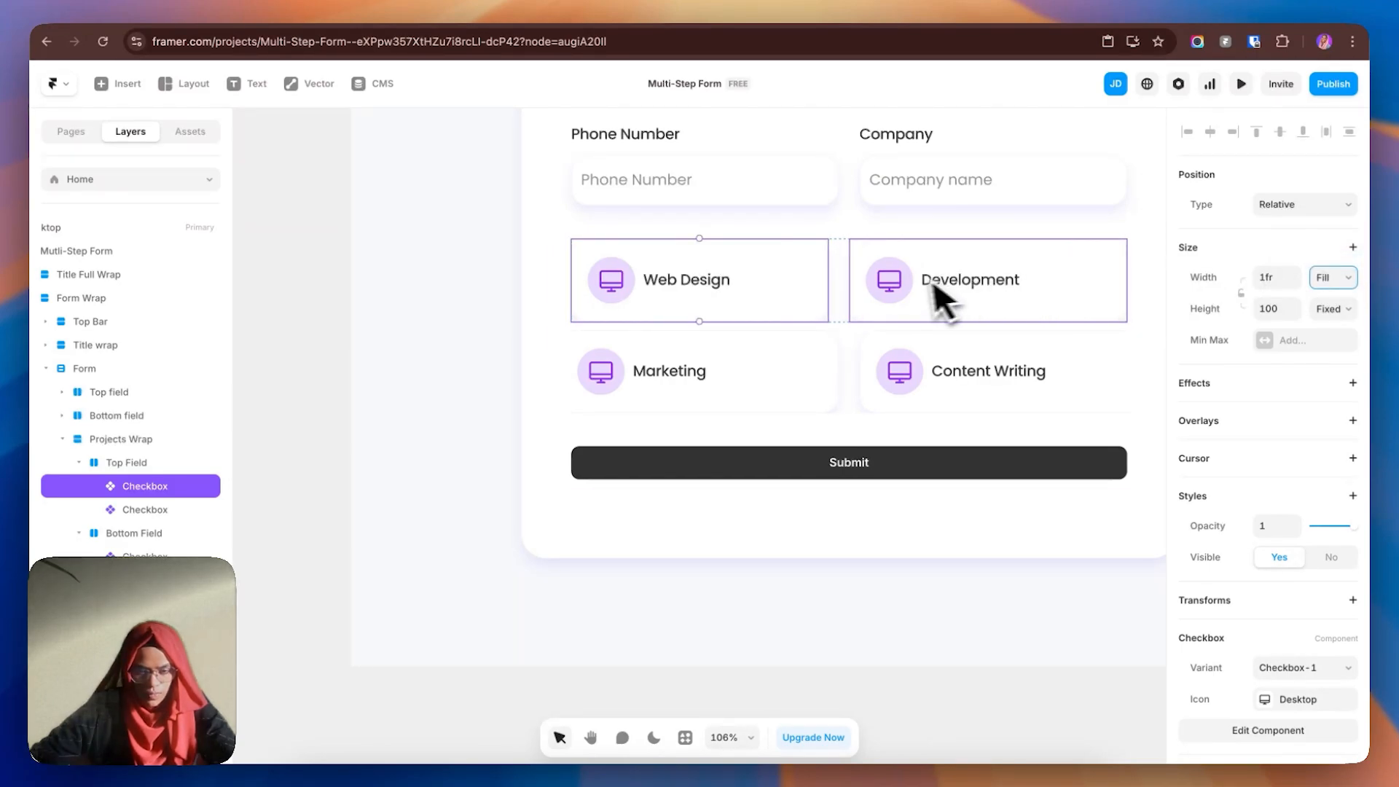
click(944, 299)
click(1332, 284)
click(1319, 266)
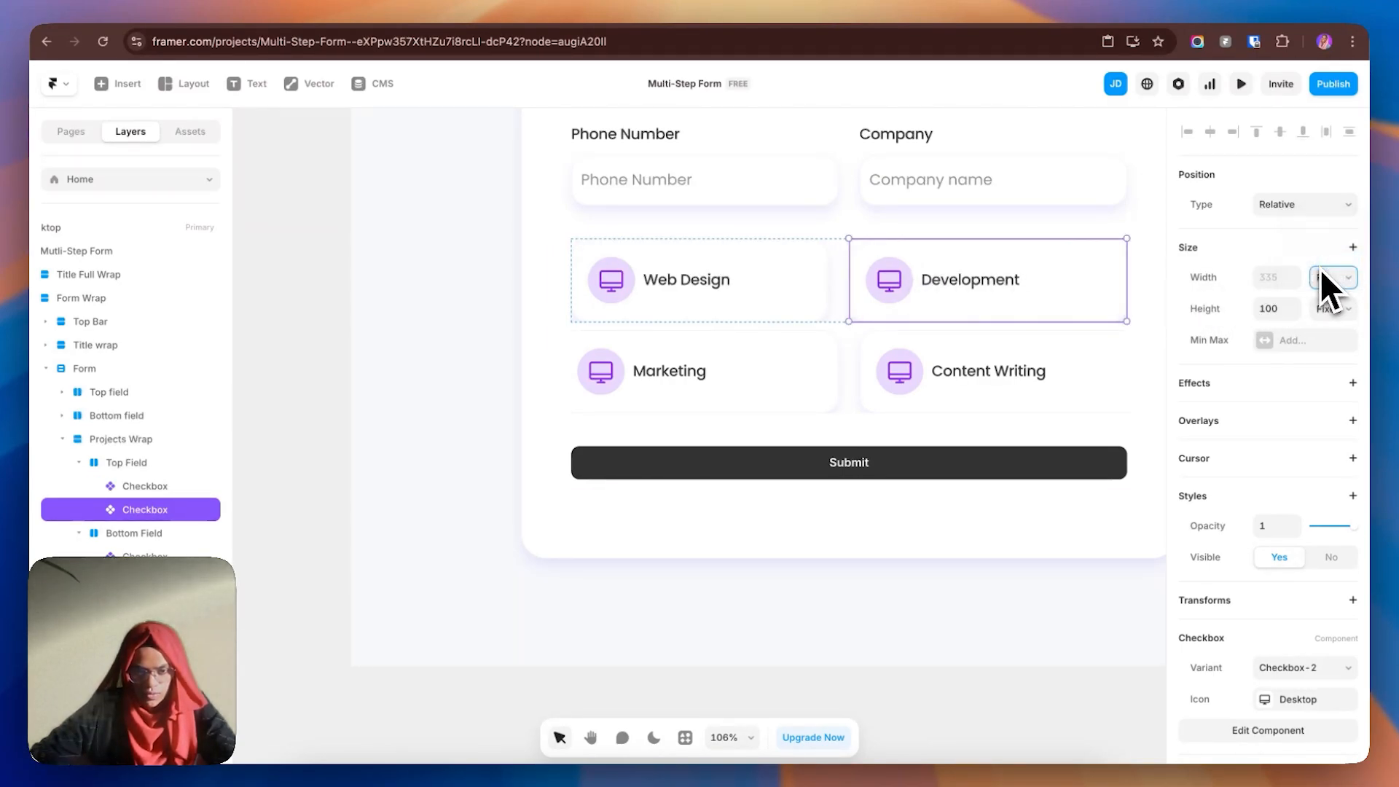
- Set the Content Writing and Marketing cards' width to Fill
click(1089, 378)
click(1328, 285)
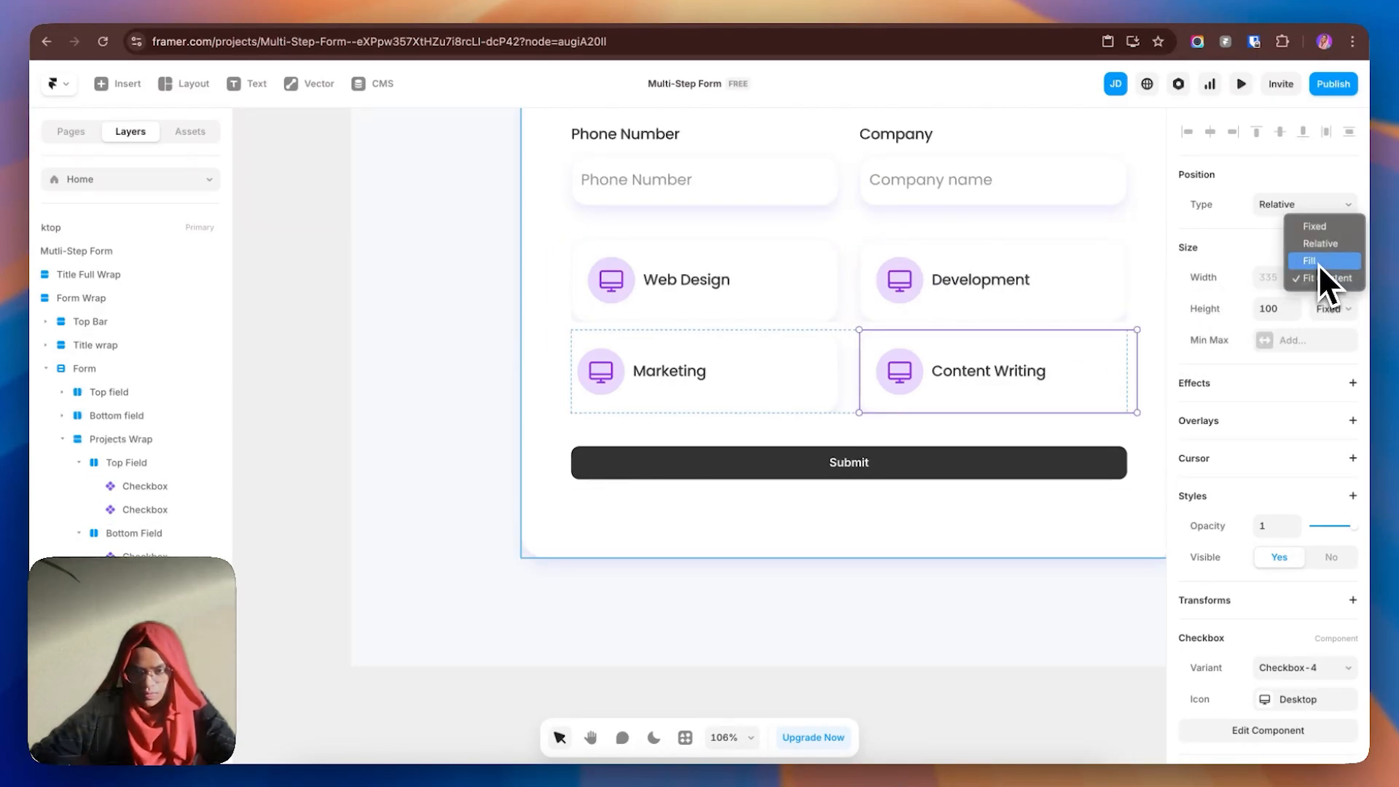
click(1318, 264)
click(780, 390)
click(1333, 286)
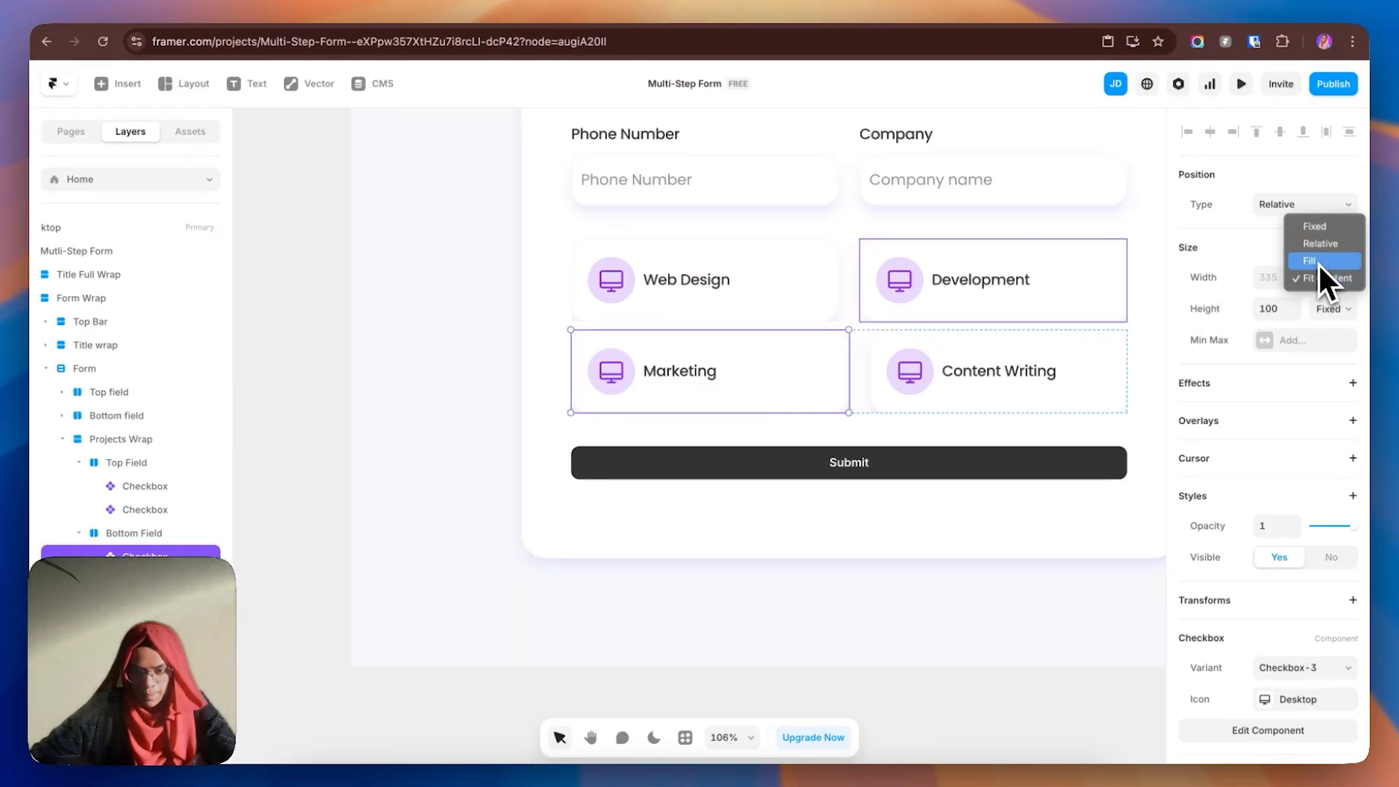
click(1318, 264)
- Select the top row of cards and bring up its Overflow setting
click(919, 611)
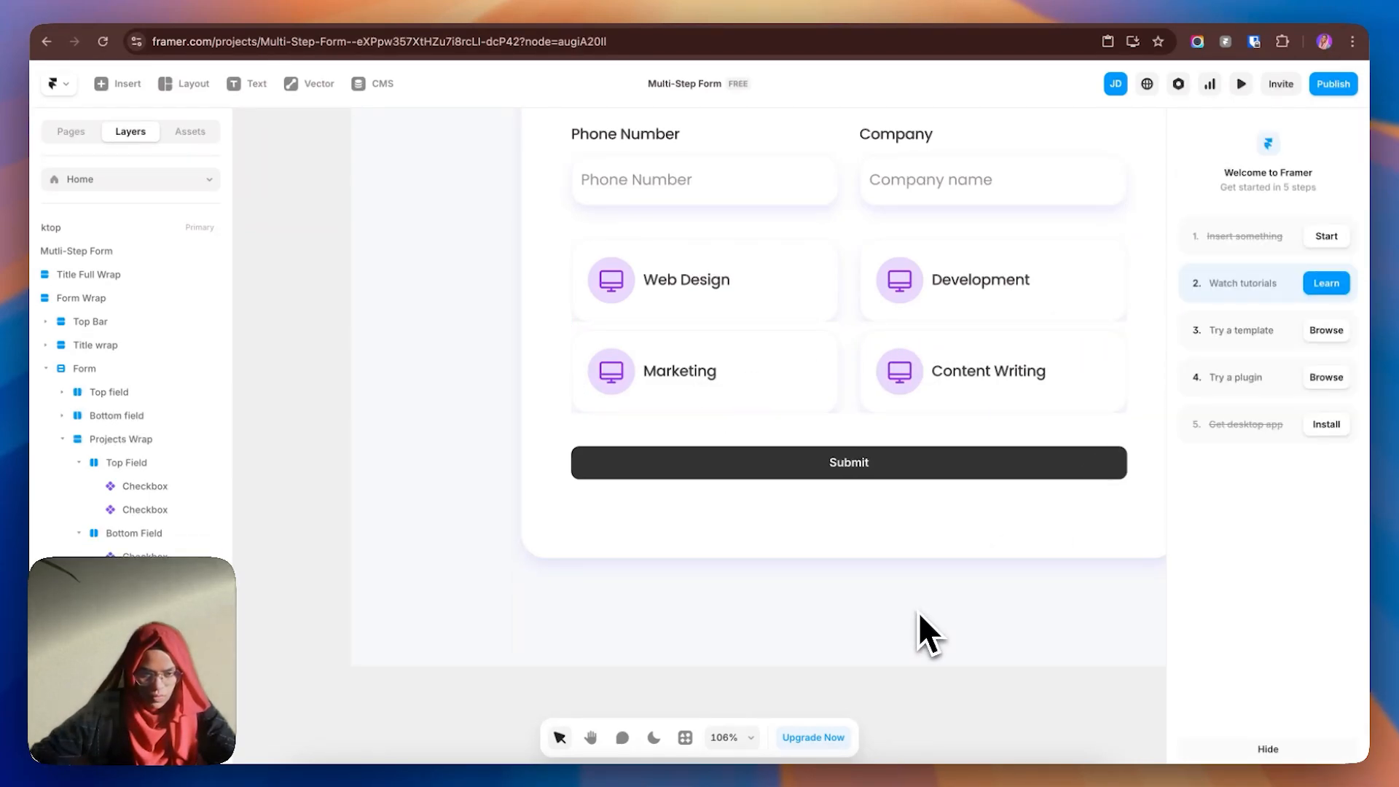
click(852, 318)
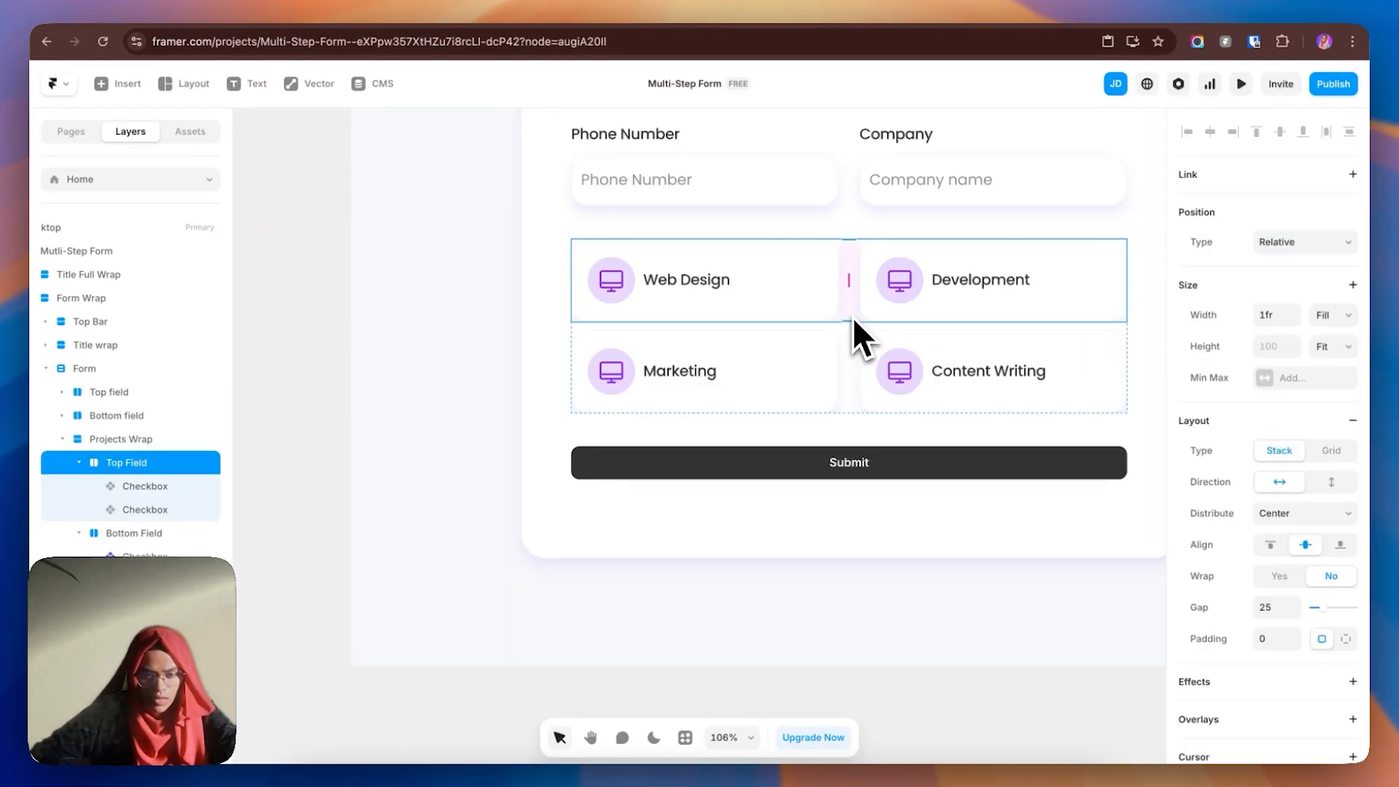
scroll(1334, 568, down, 6)
click(1288, 495)
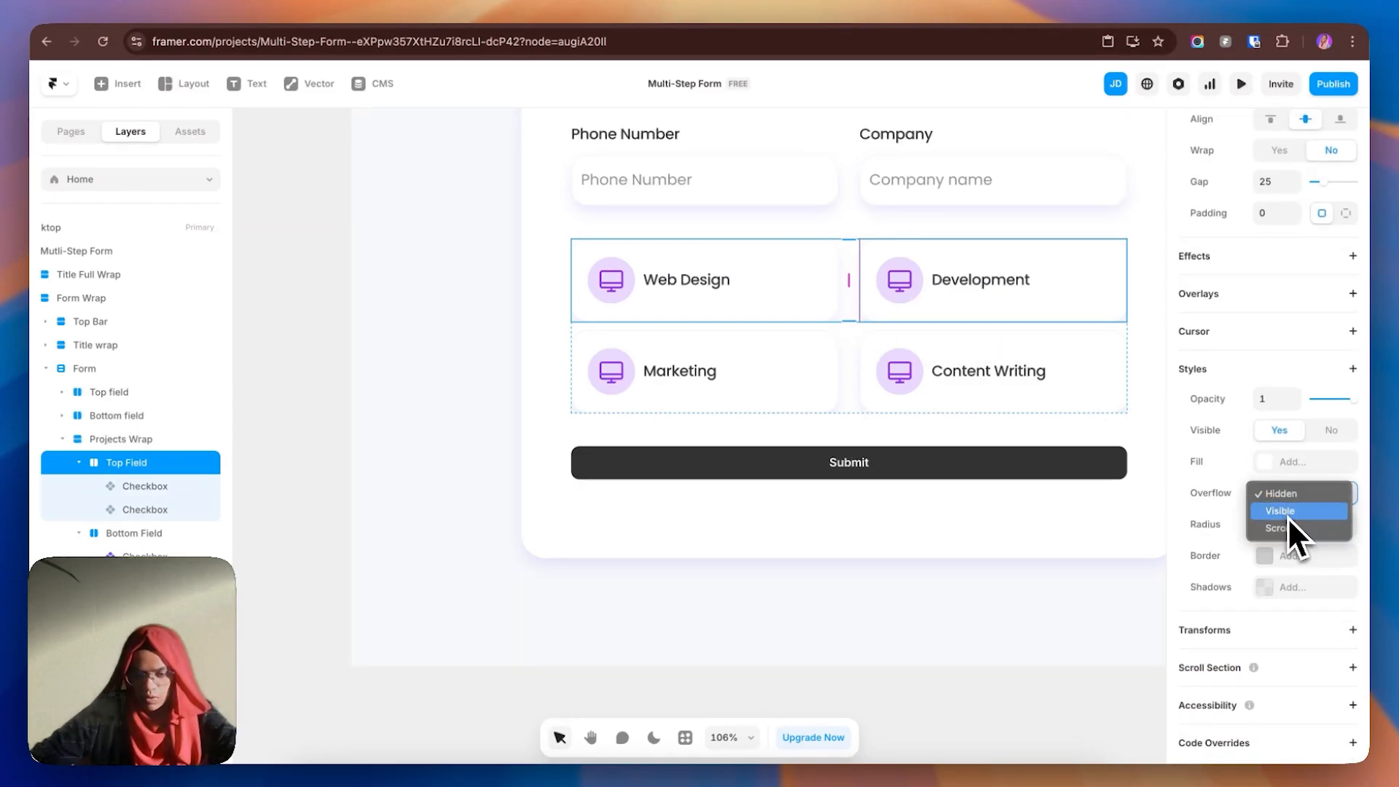
- Set Overflow to Visible on both the top and bottom card rows
click(1290, 531)
click(904, 397)
scroll(1305, 615, down, 5)
click(1297, 610)
click(1296, 621)
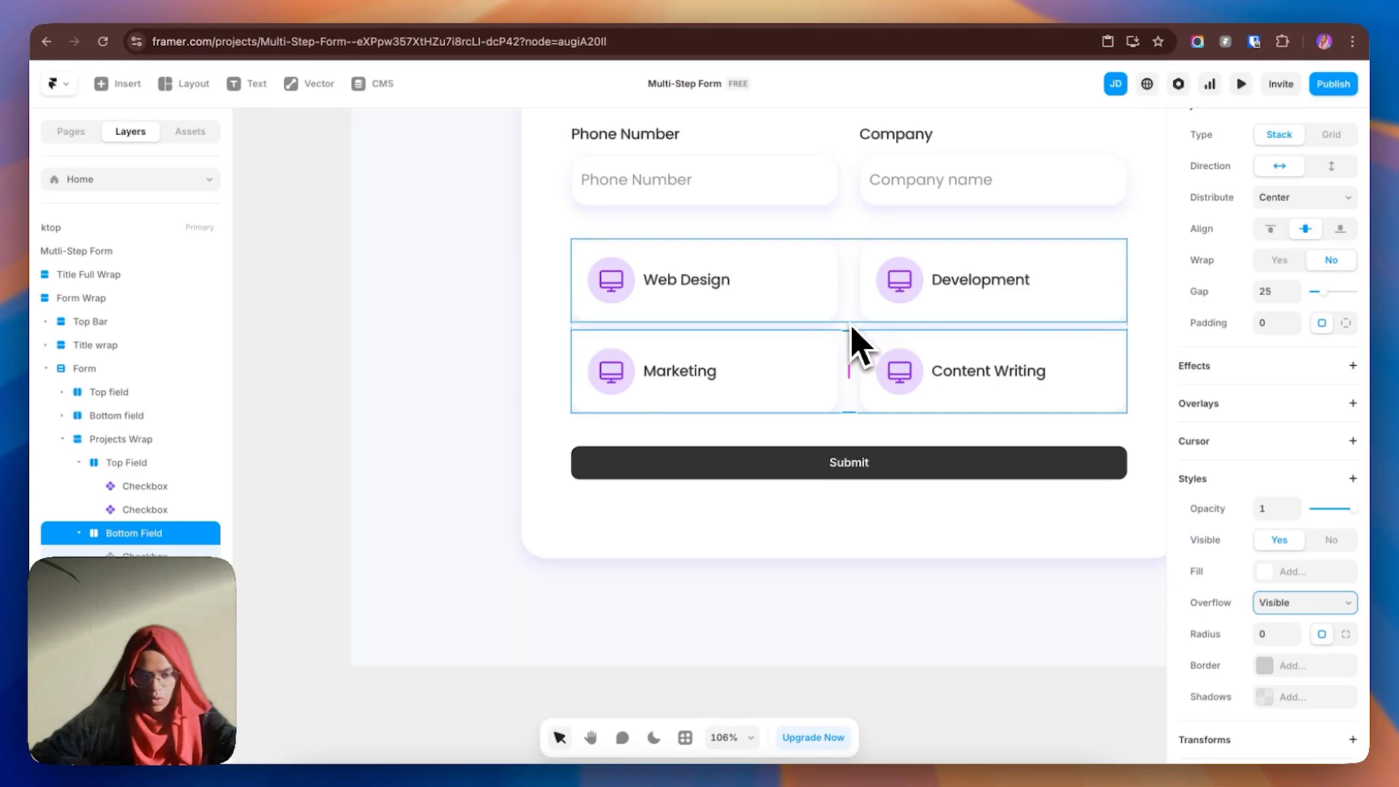
- Set a 40 gap between the two card rows
click(855, 325)
click(1270, 607)
text(40)
key(Return)
key(Return)
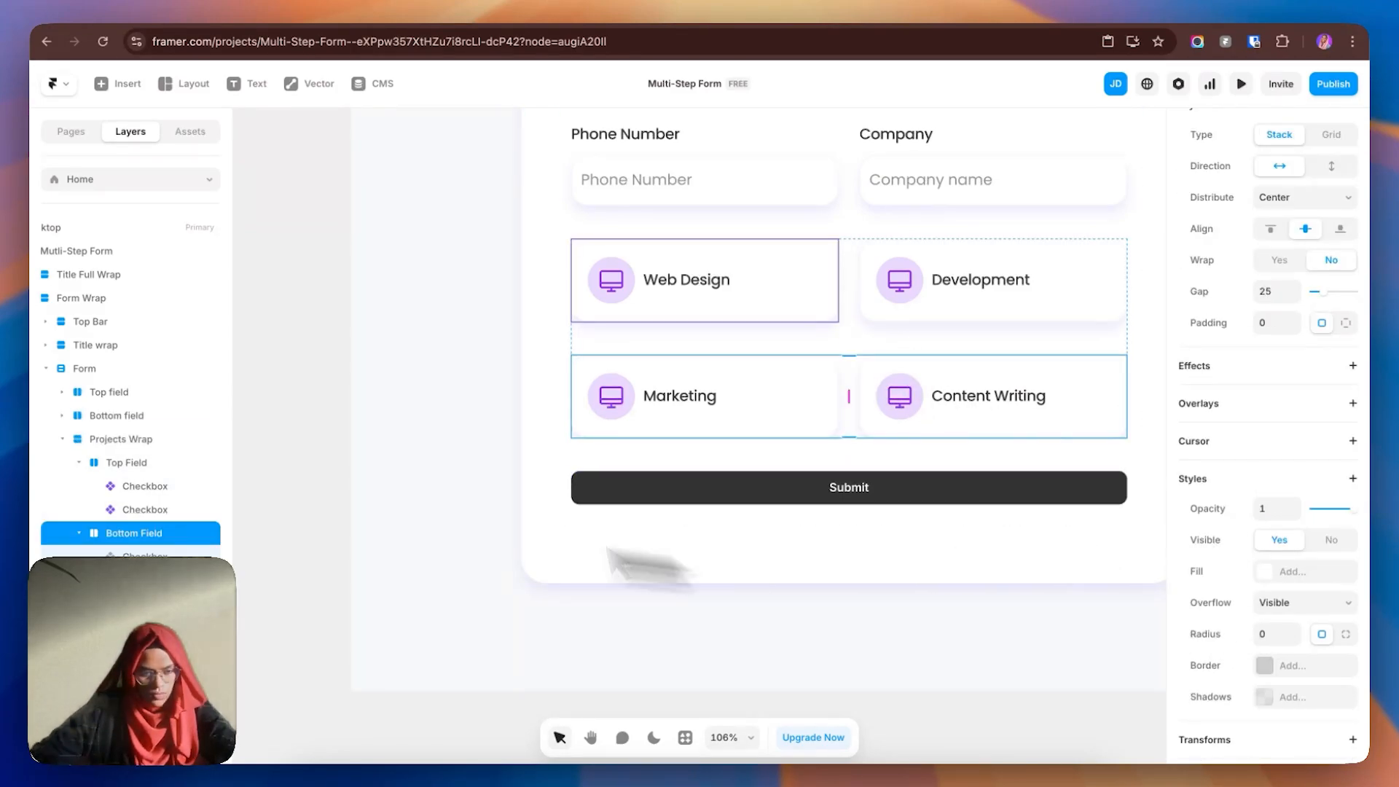
- Set the card container's Overflow to Visible
click(115, 442)
scroll(1305, 620, down, 5)
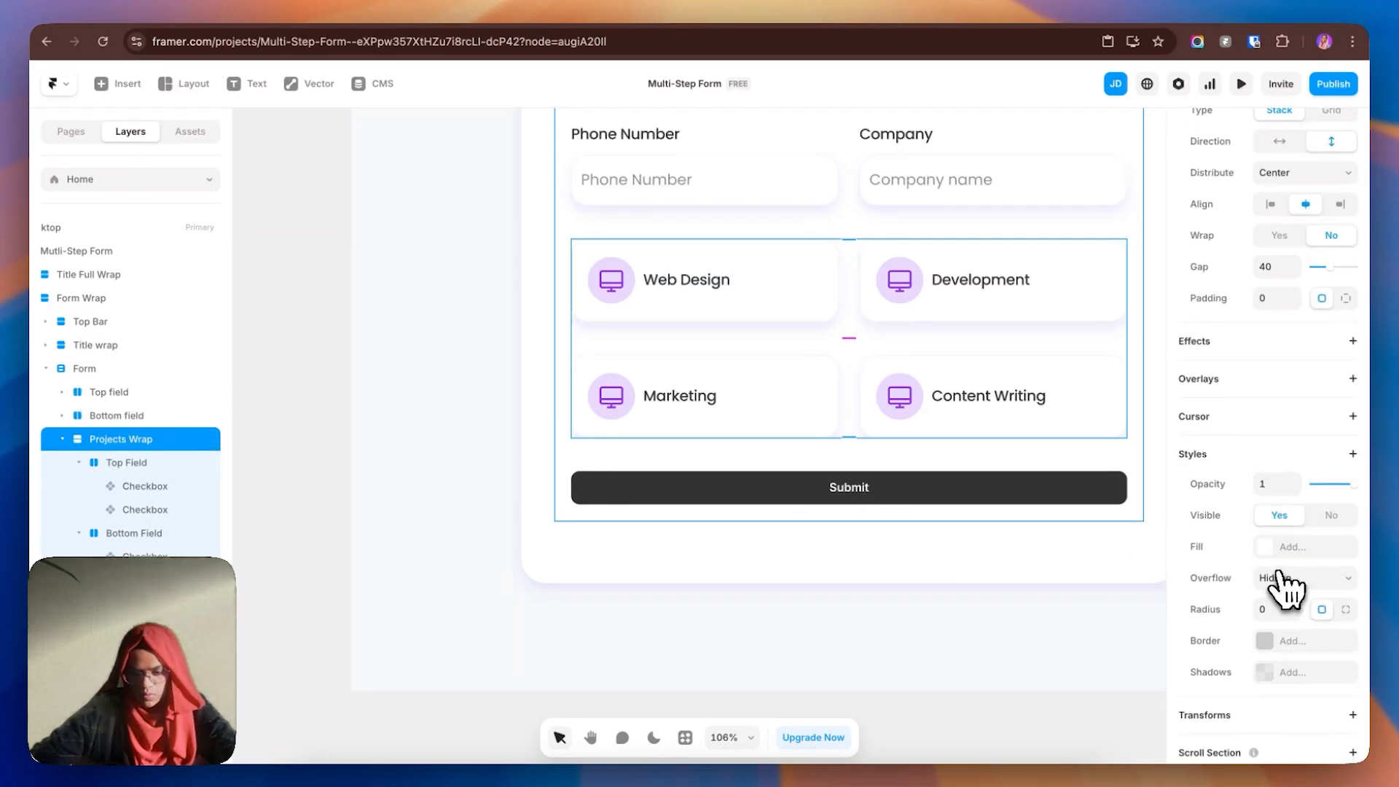
click(1286, 580)
click(1284, 593)
click(879, 619)
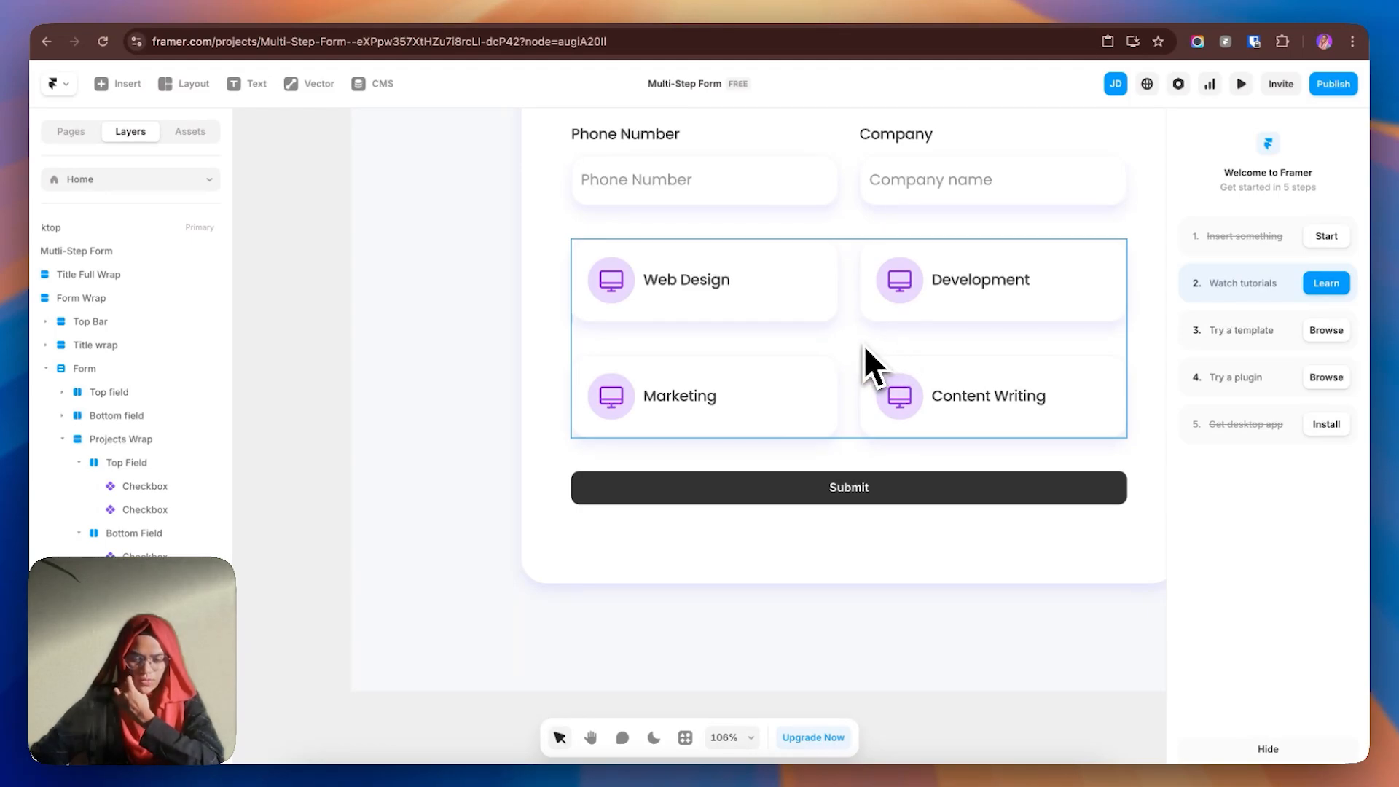
- Check the service cards' icons, collapse the card container layer, and select the form
click(906, 288)
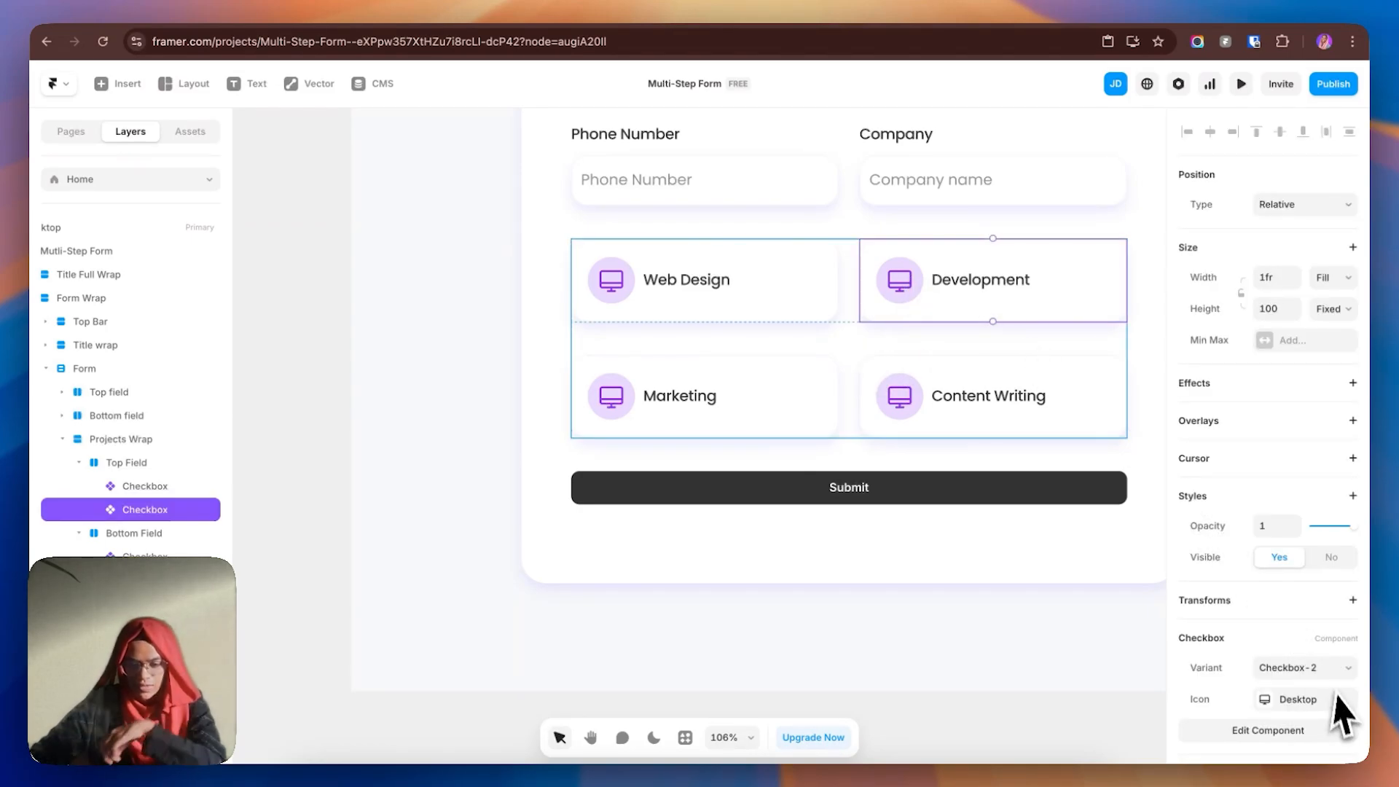
click(719, 292)
scroll(1317, 699, down, 1)
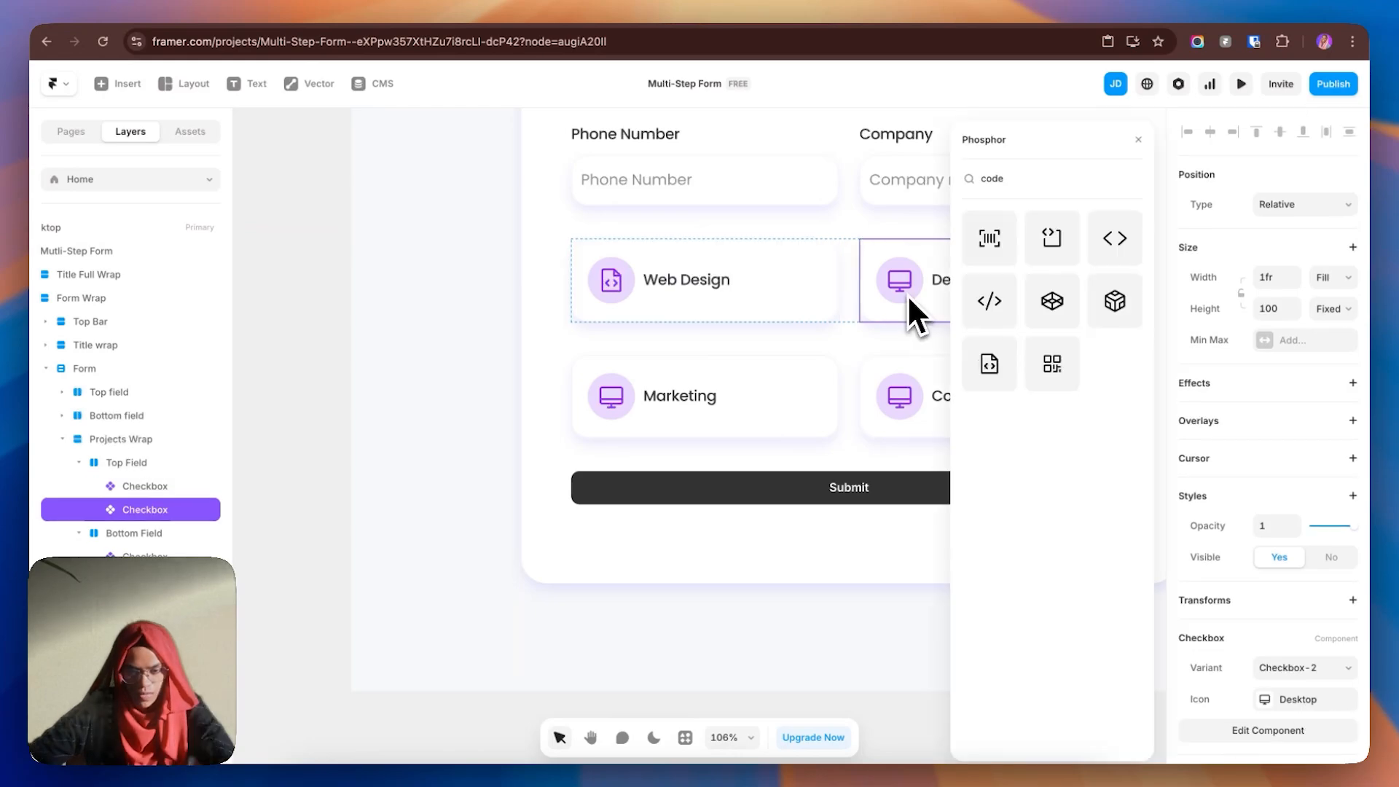
click(1304, 704)
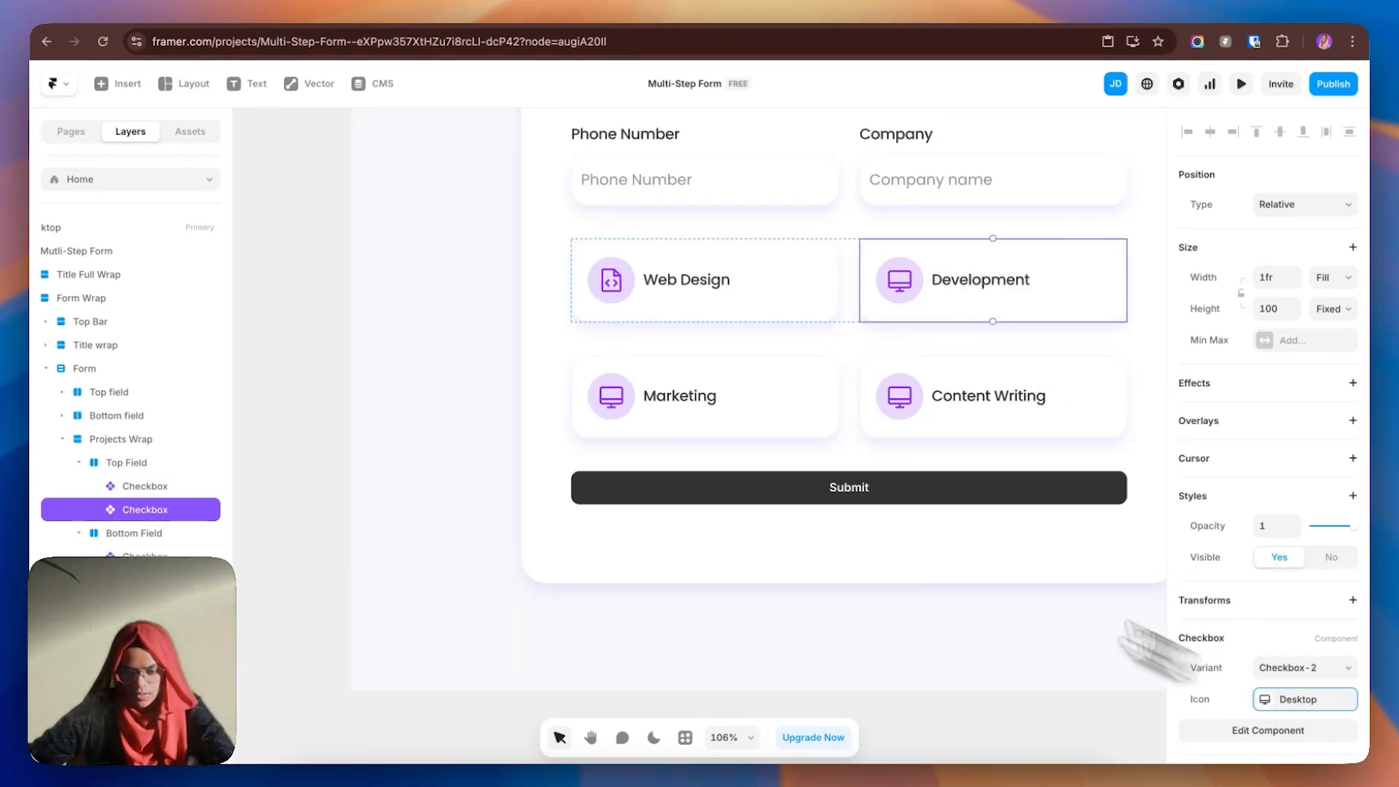
click(708, 421)
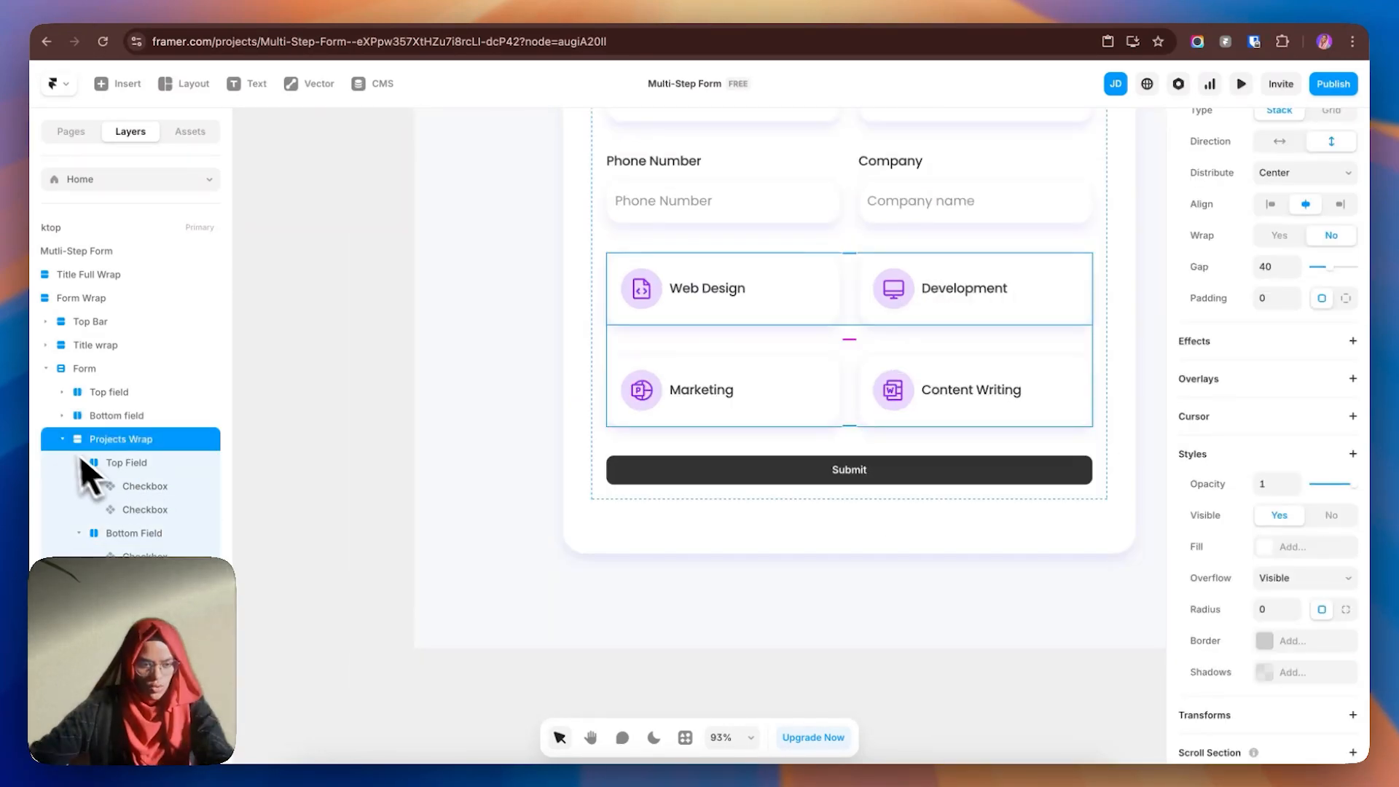
click(78, 440)
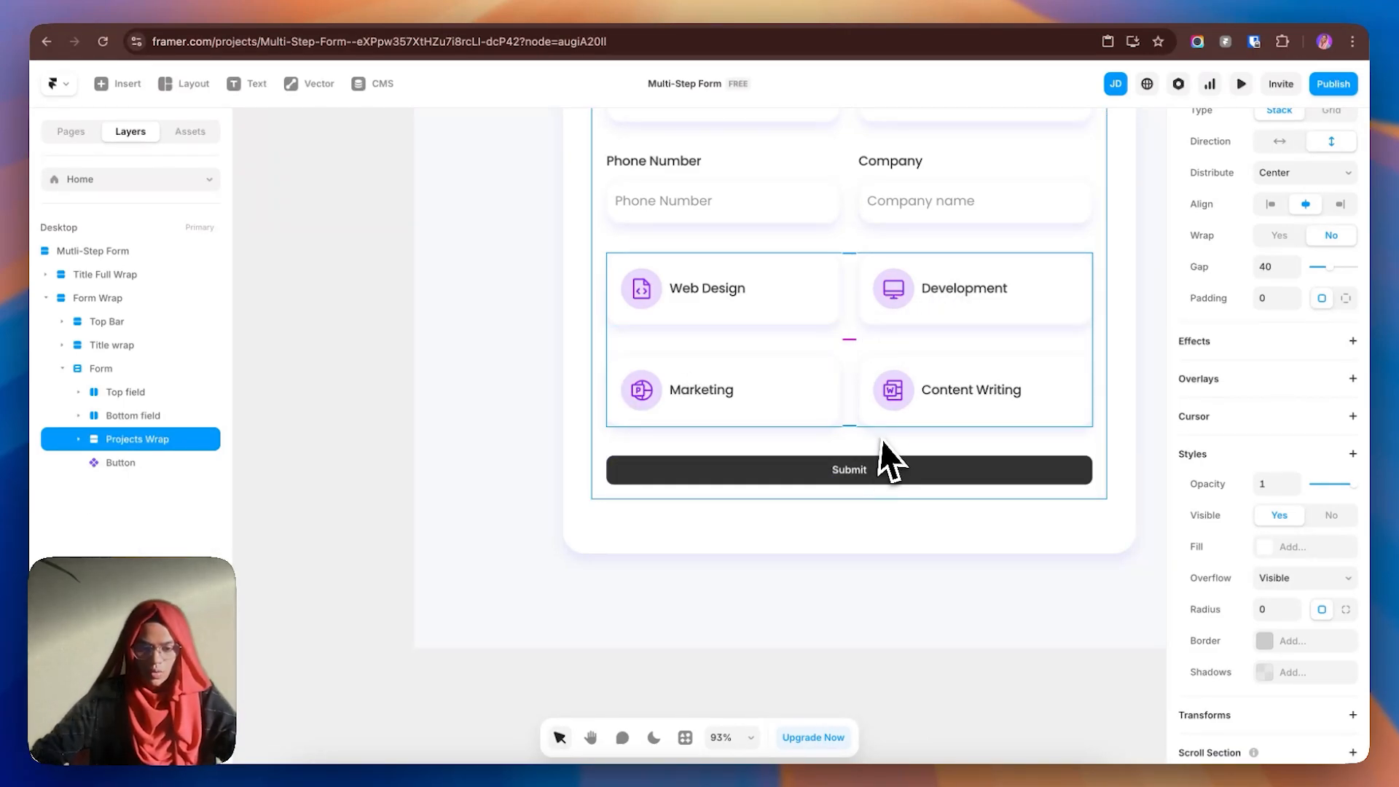
click(882, 488)
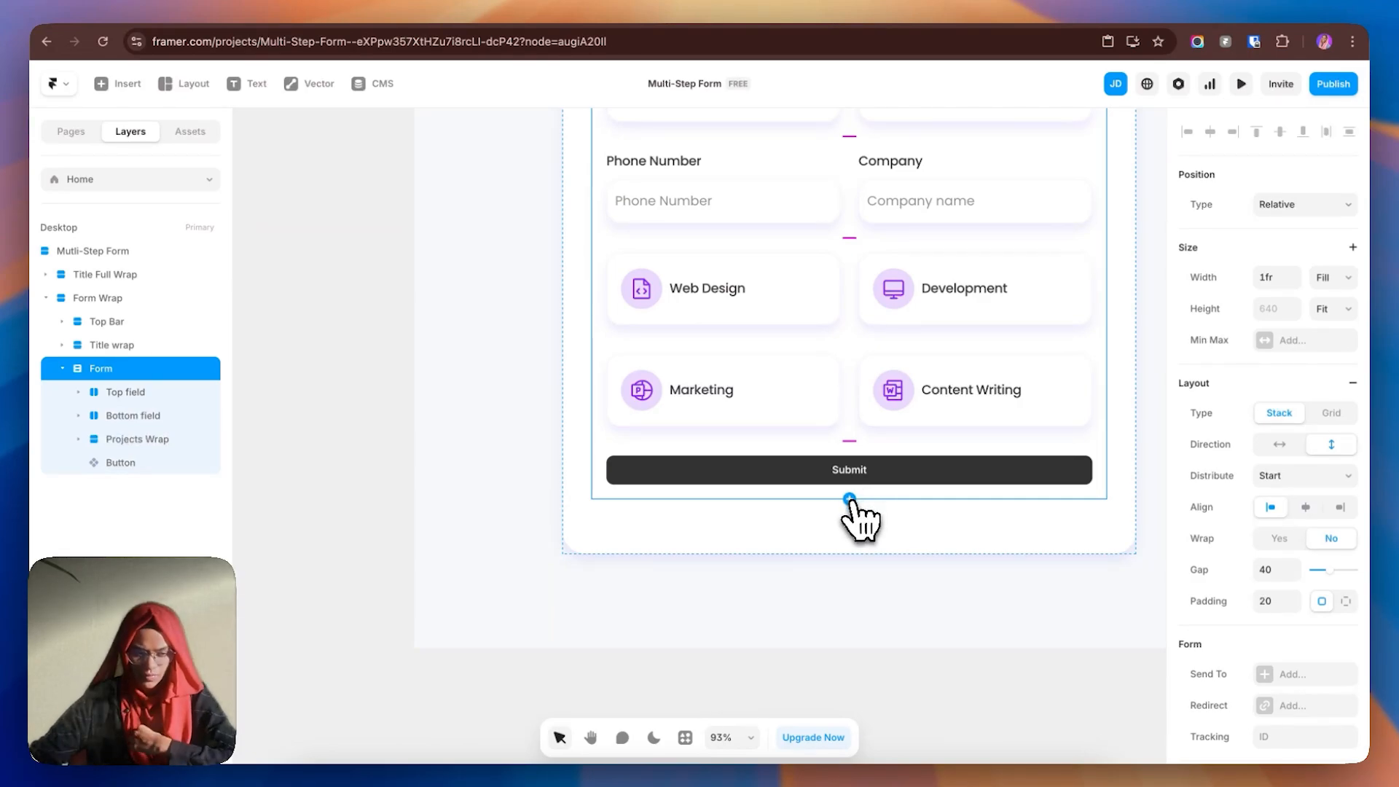
- Add a Radio field to the form and delete its title label
click(850, 500)
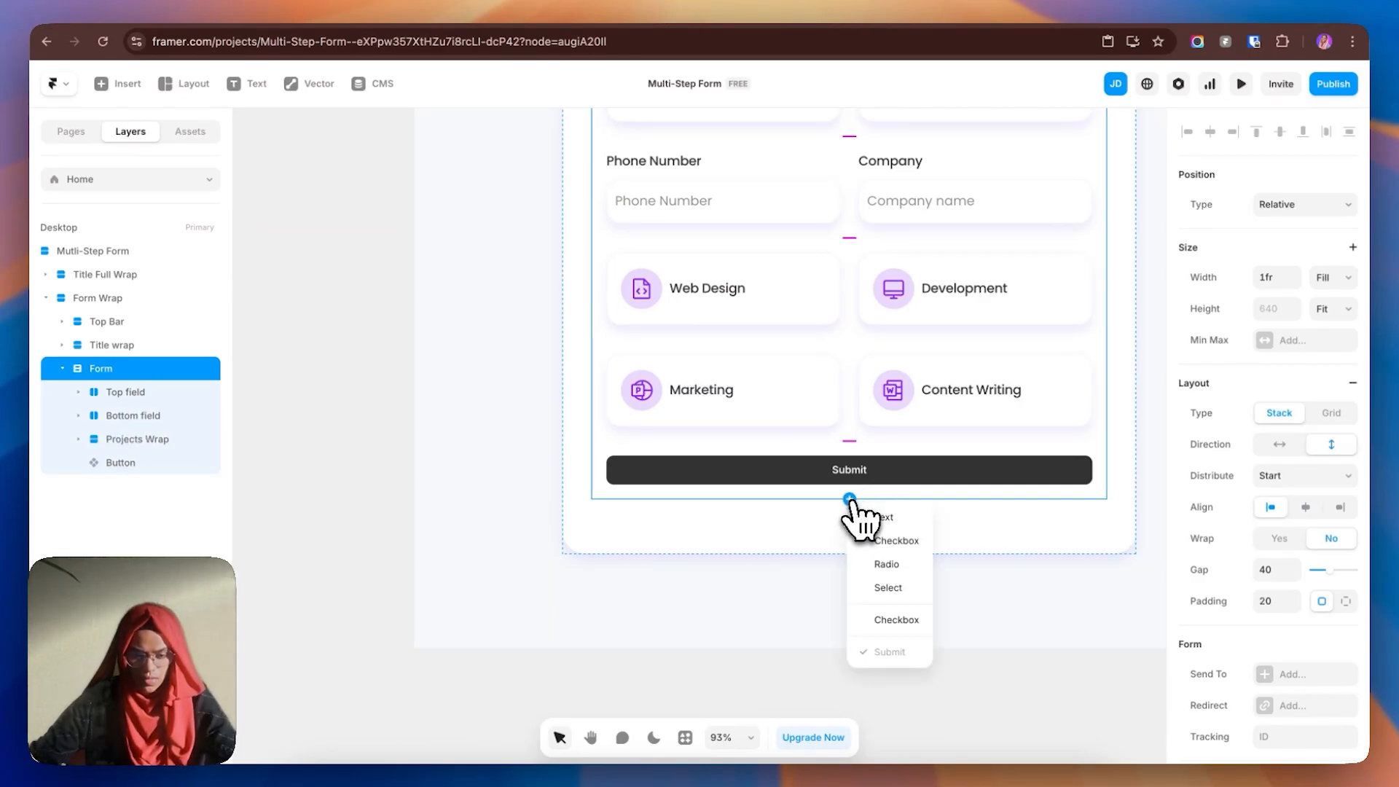
click(889, 567)
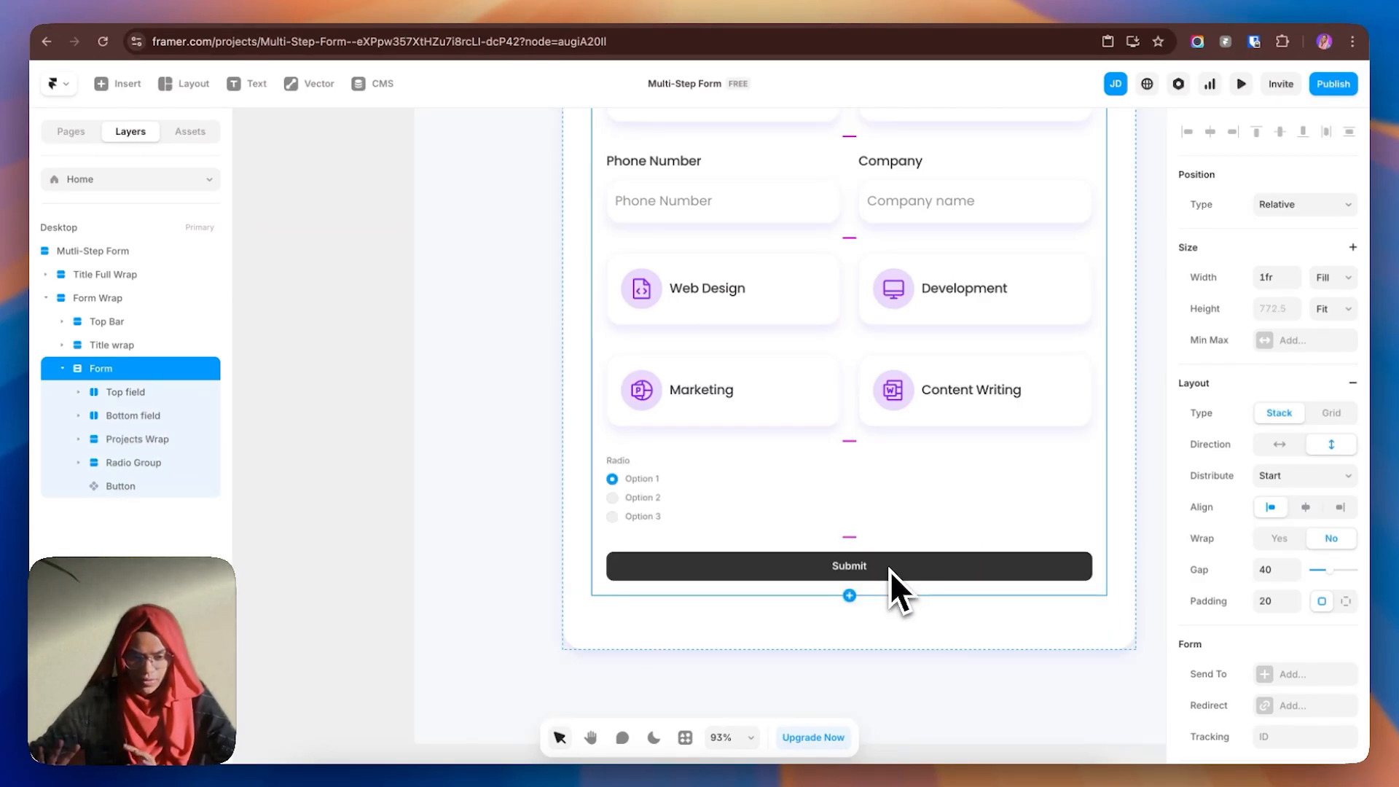
click(640, 462)
scroll(628, 534, up, 2)
key(BackSpace)
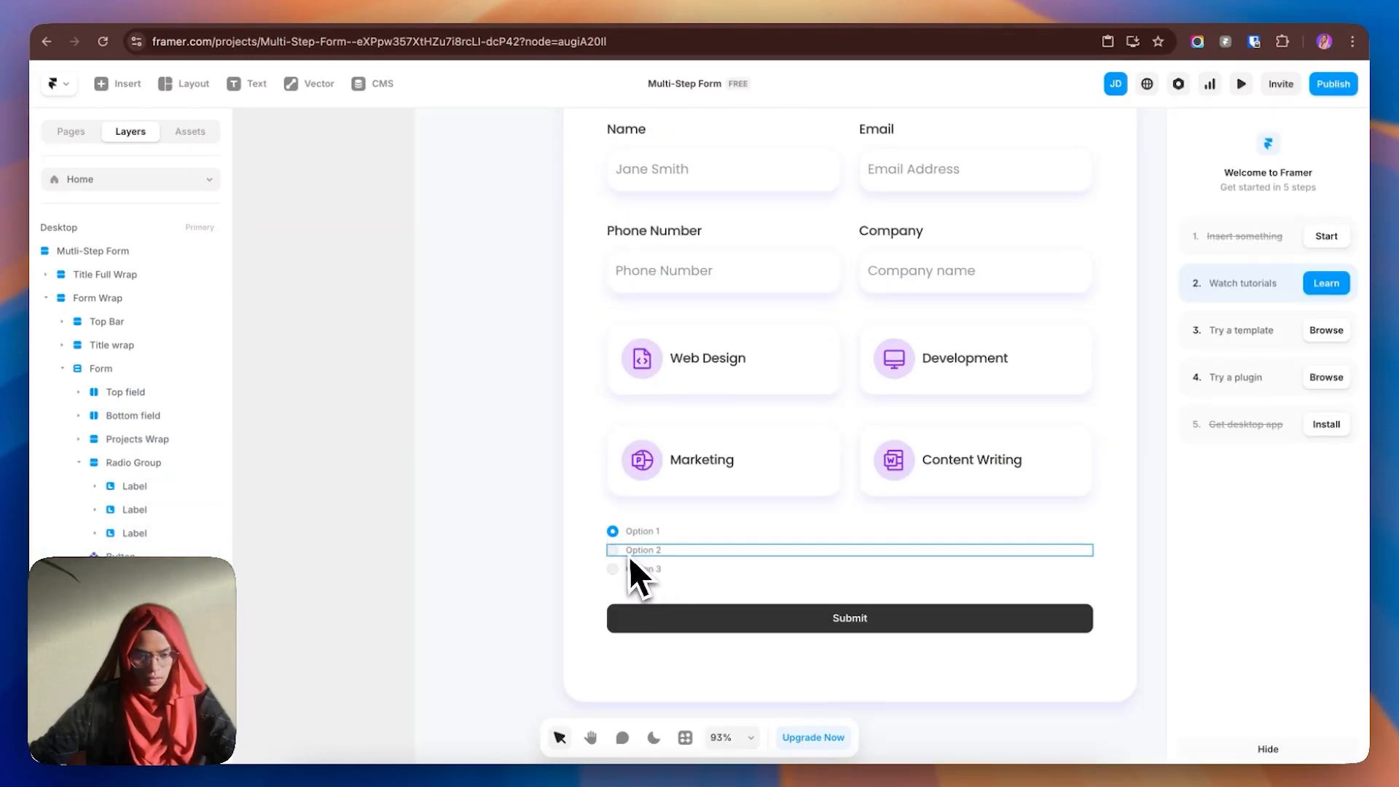
- Delete the Option 2 and Option 3 rows, leaving only Option 1
click(625, 552)
key(BackSpace)
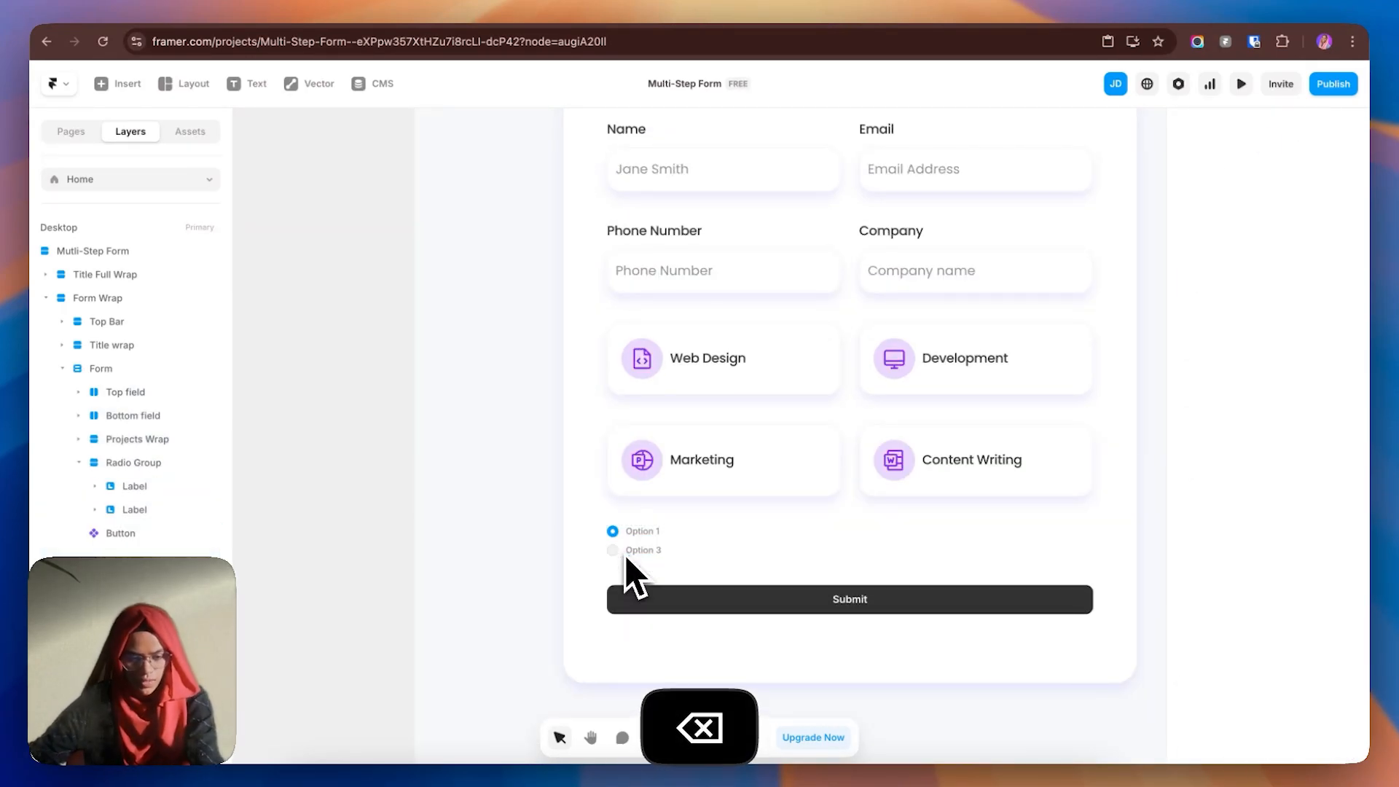
click(623, 553)
key(BackSpace)
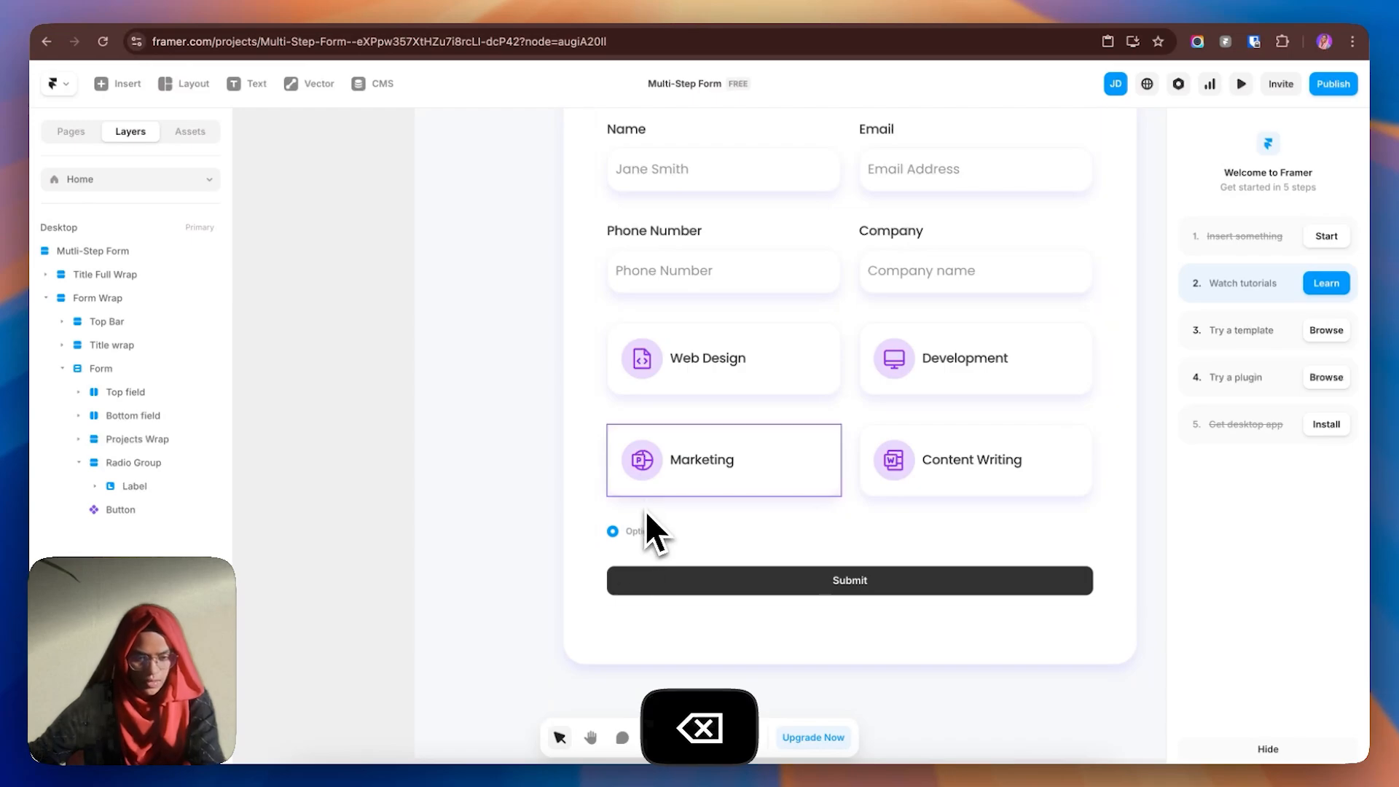
click(654, 367)
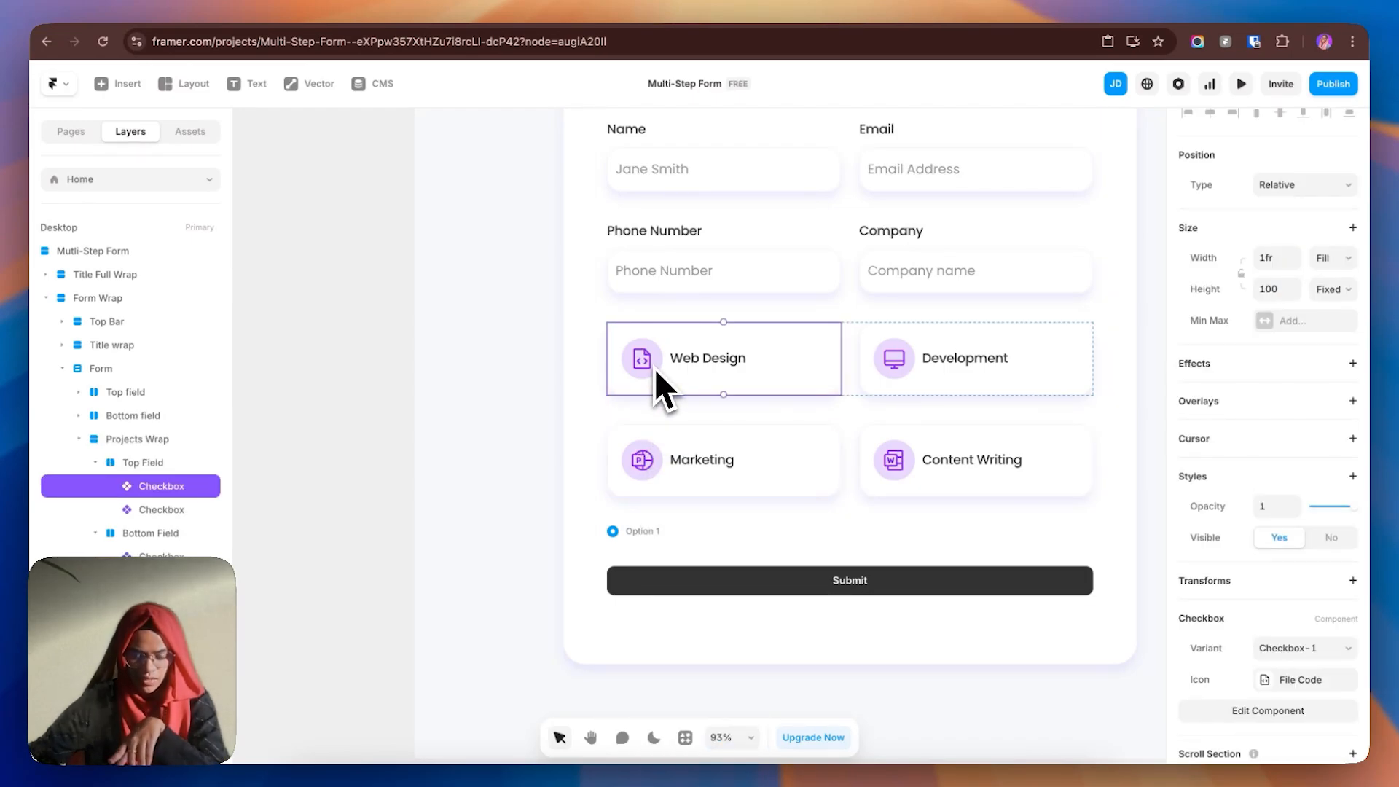
click(677, 533)
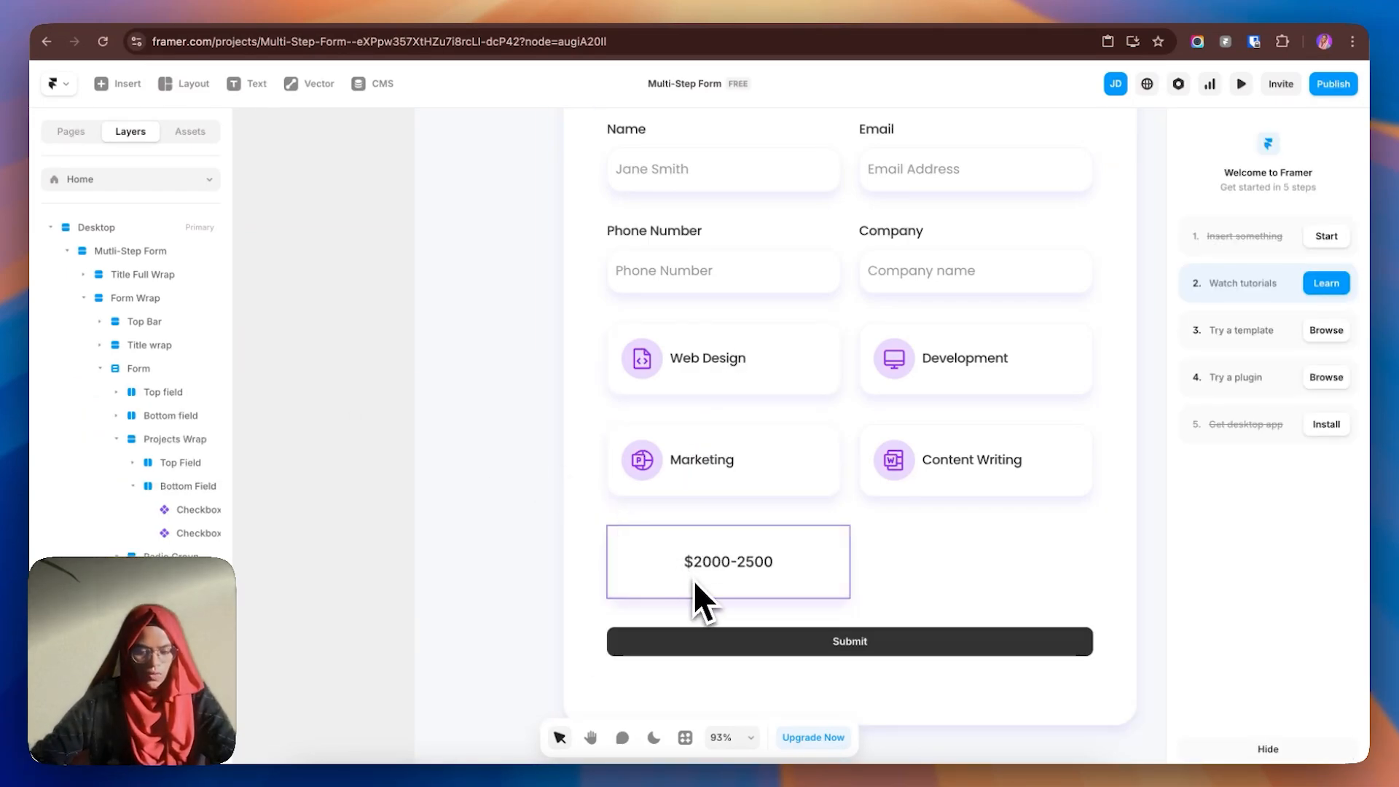
- Edit the $2000-2500 radio component and select its inner Radio input layer
double_click(693, 580)
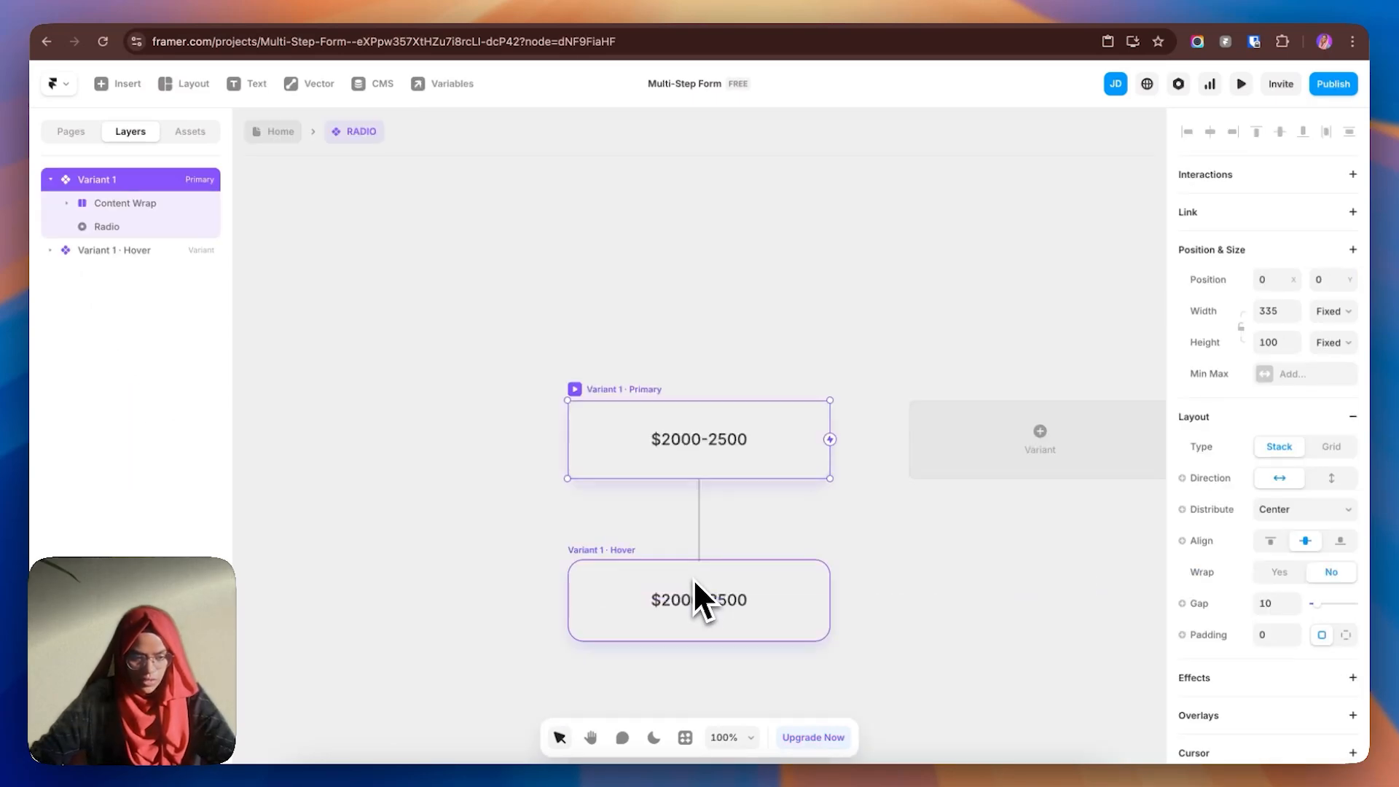
click(124, 204)
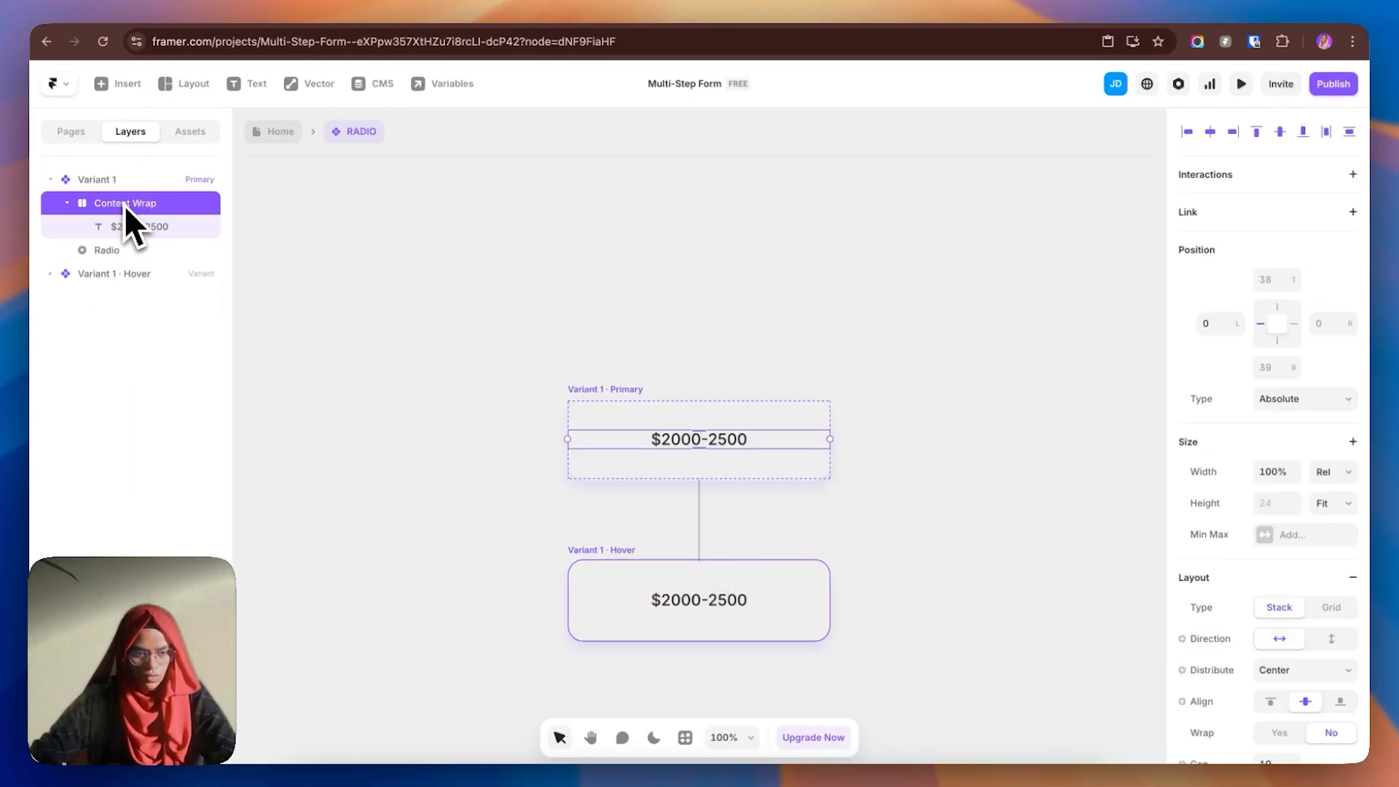
click(67, 204)
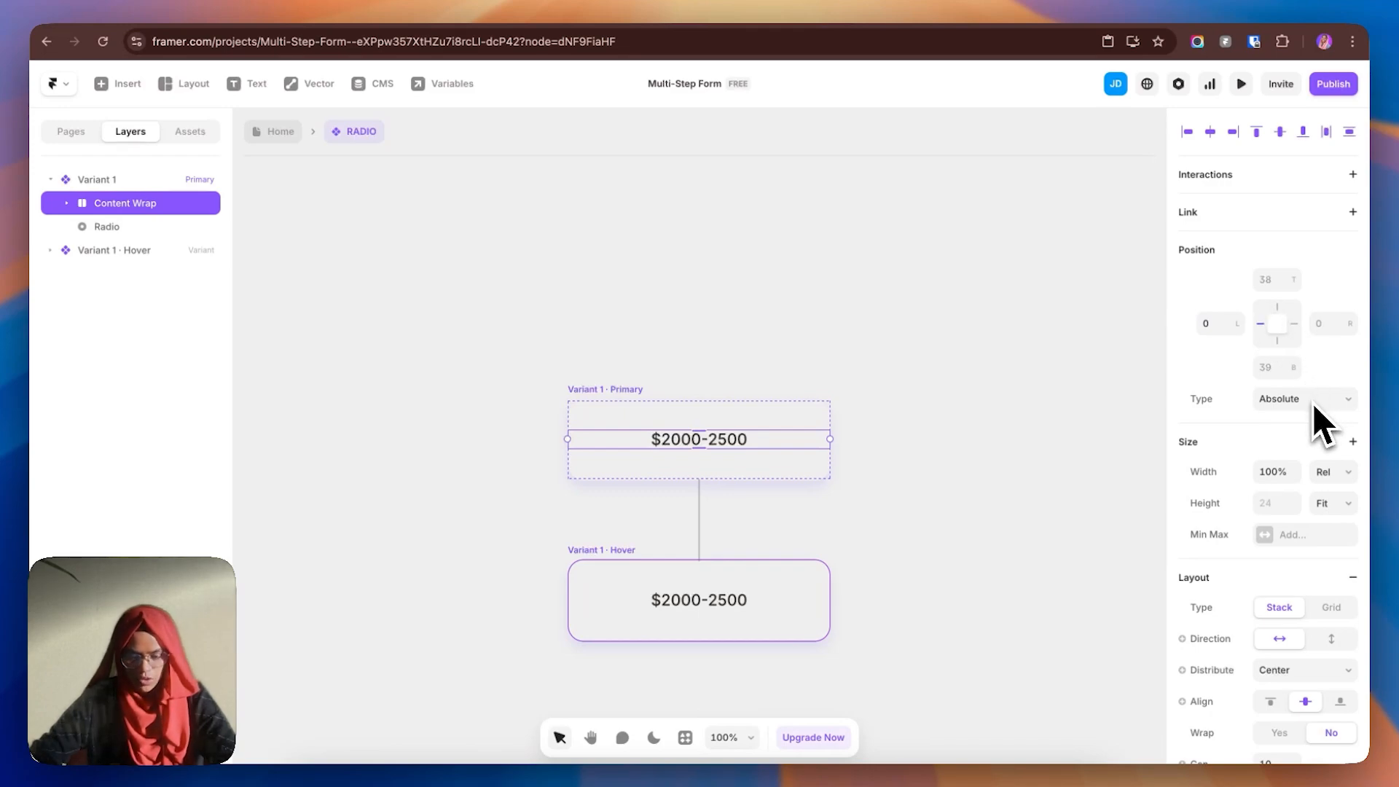
click(297, 265)
click(106, 227)
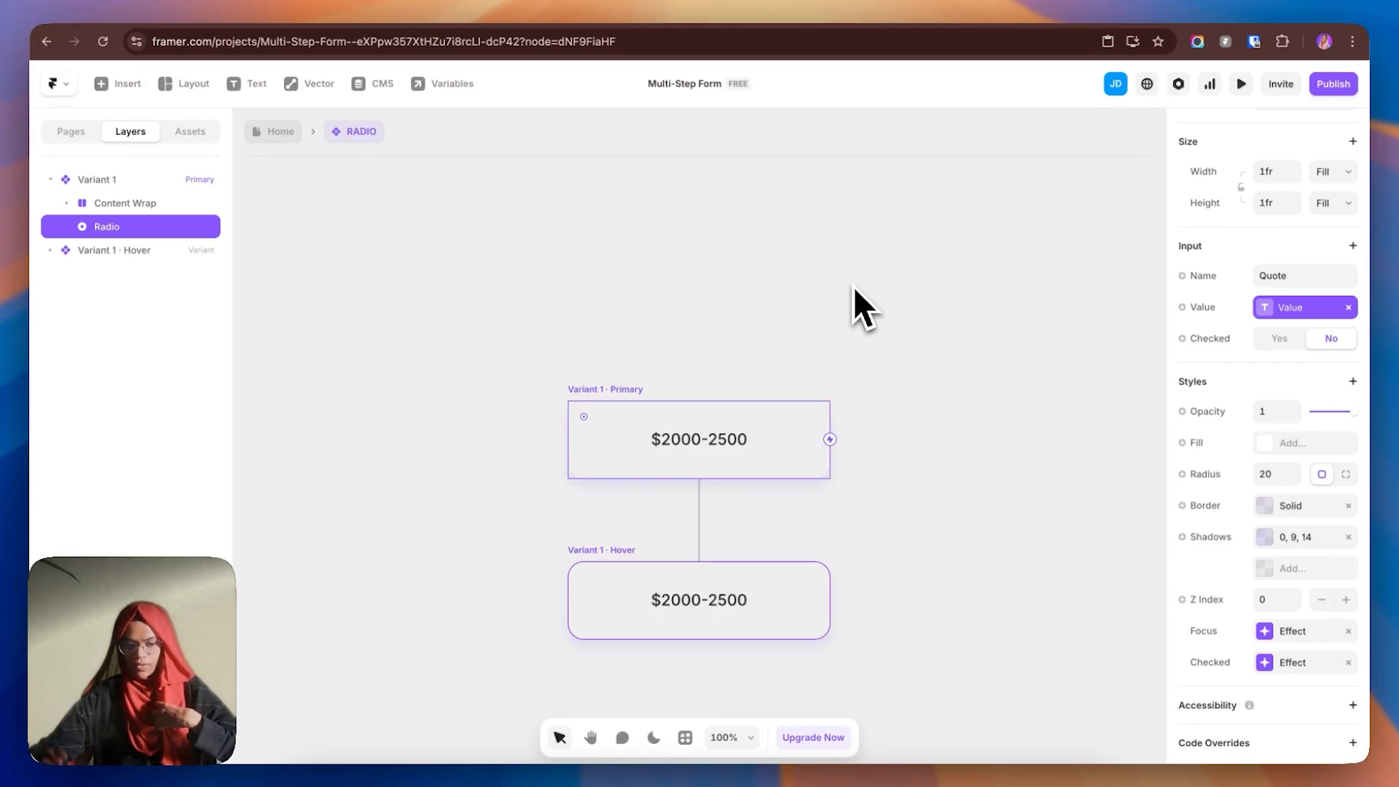
- Review the Value variable, then bind the radio's checked state to a new Checked variable
click(1301, 309)
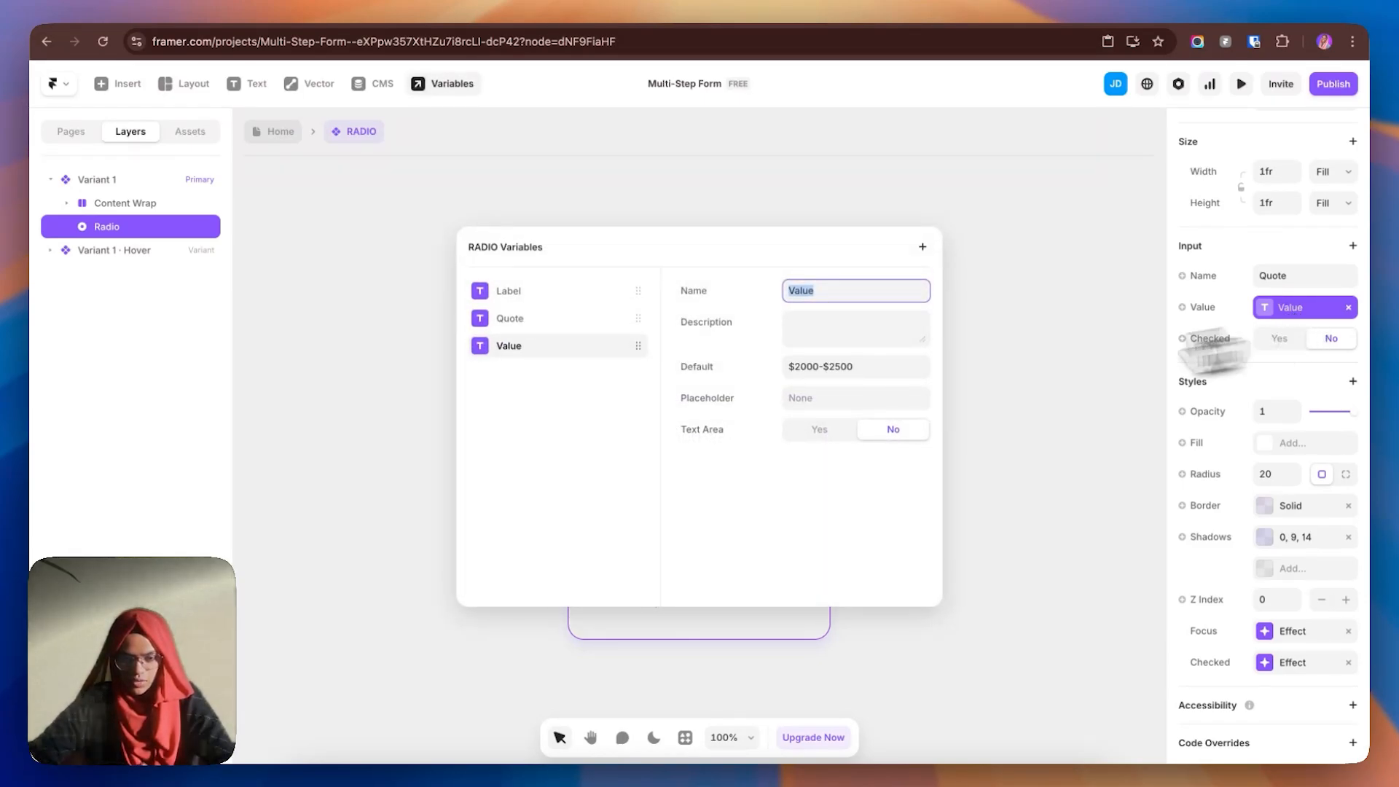
click(823, 293)
click(1043, 327)
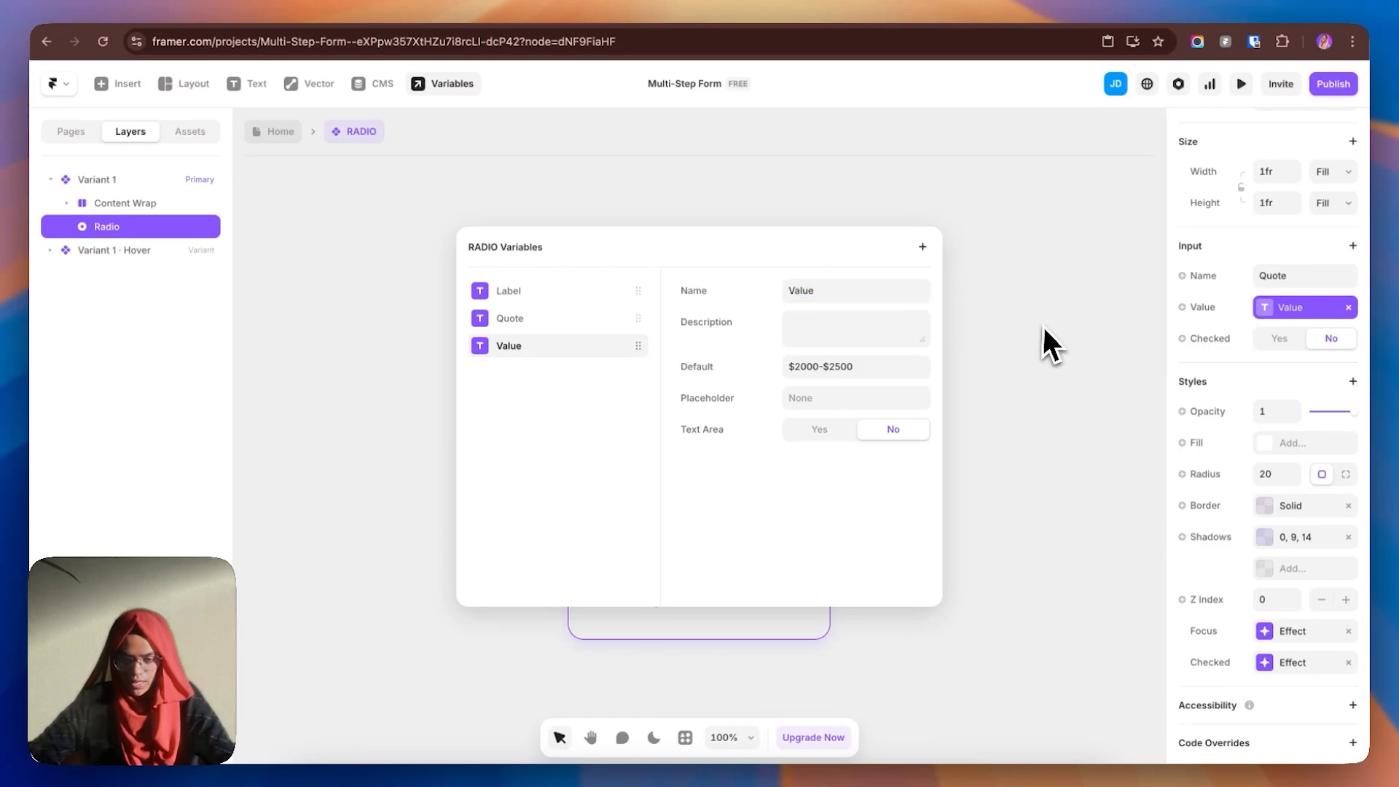
click(1042, 325)
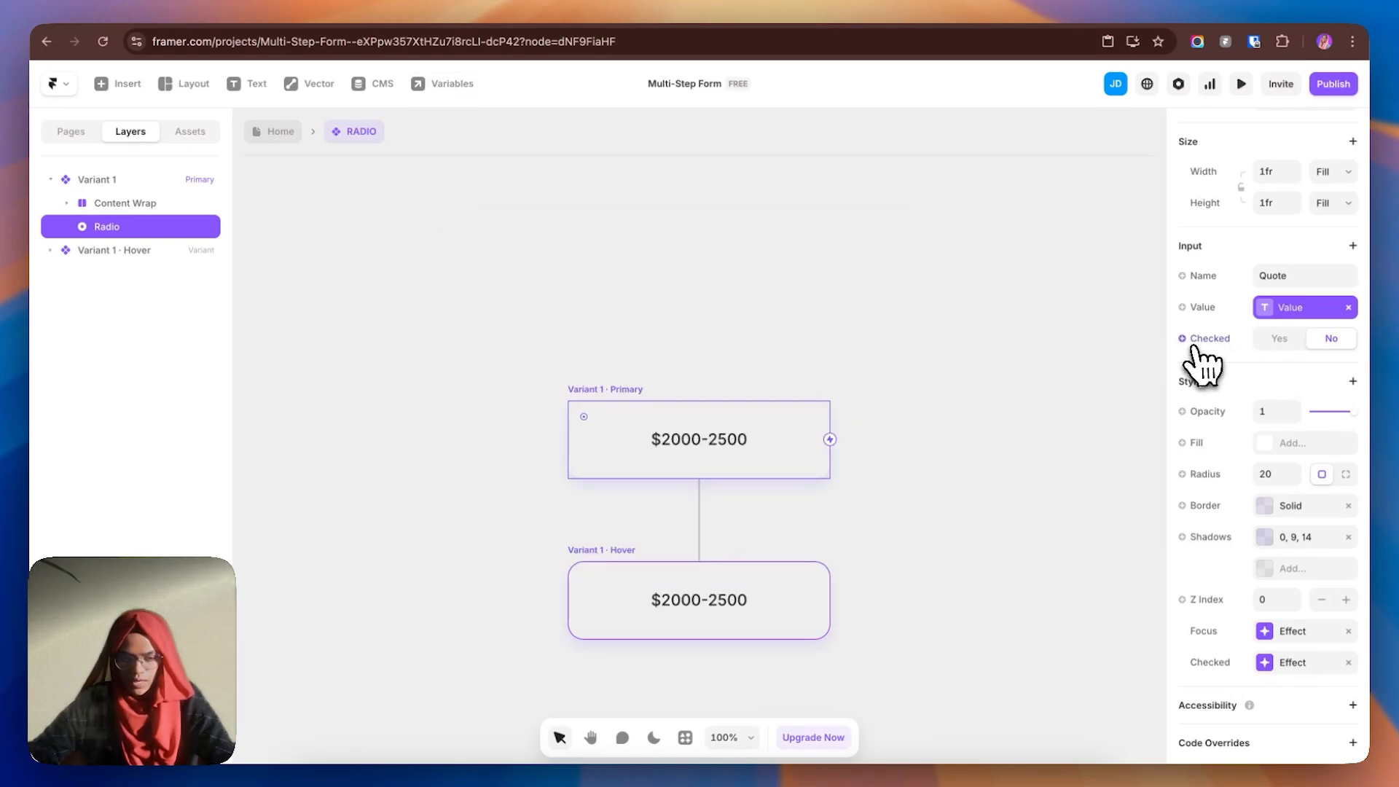
click(1232, 341)
click(1240, 401)
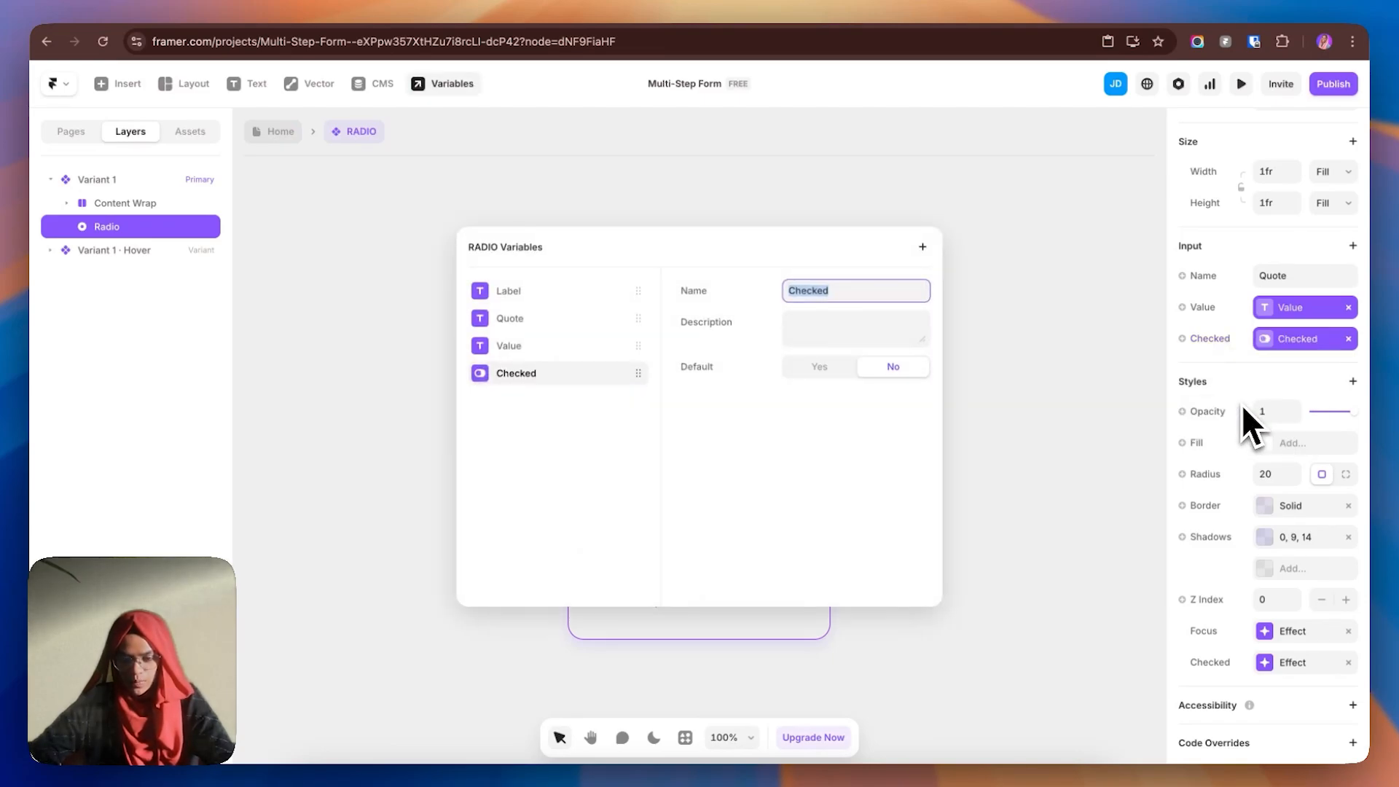
click(1055, 390)
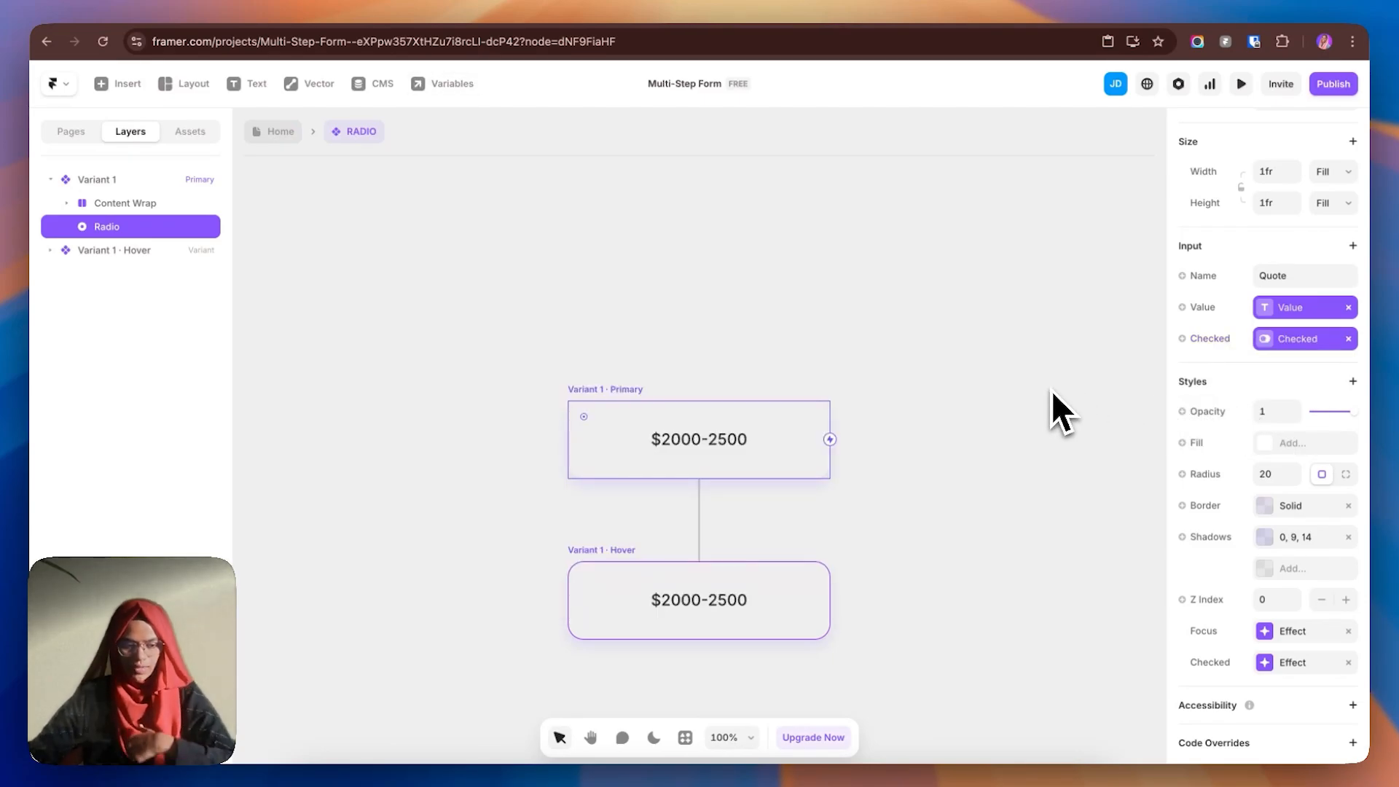
- Review the Hover variant's Focus and Checked effects, then return to the Home page
click(633, 541)
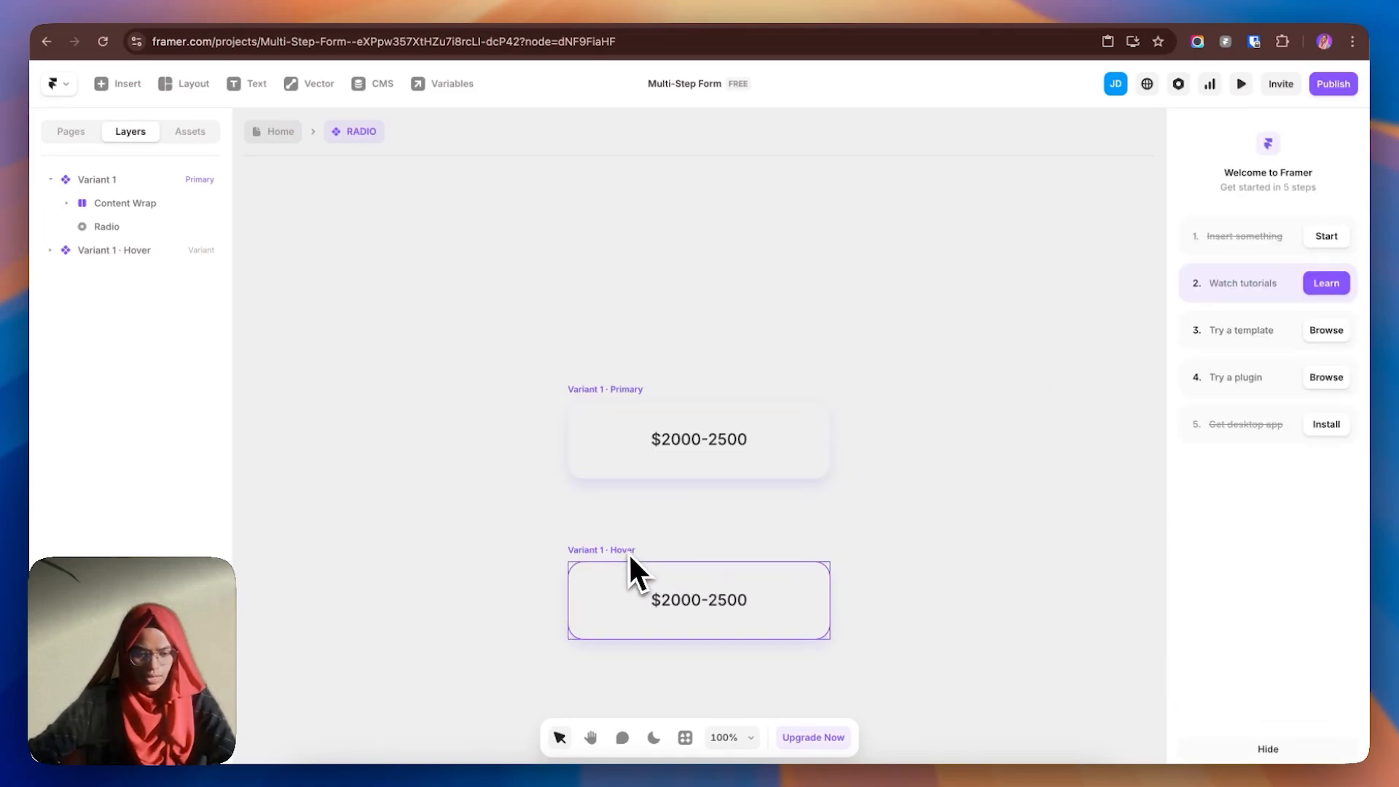
click(628, 552)
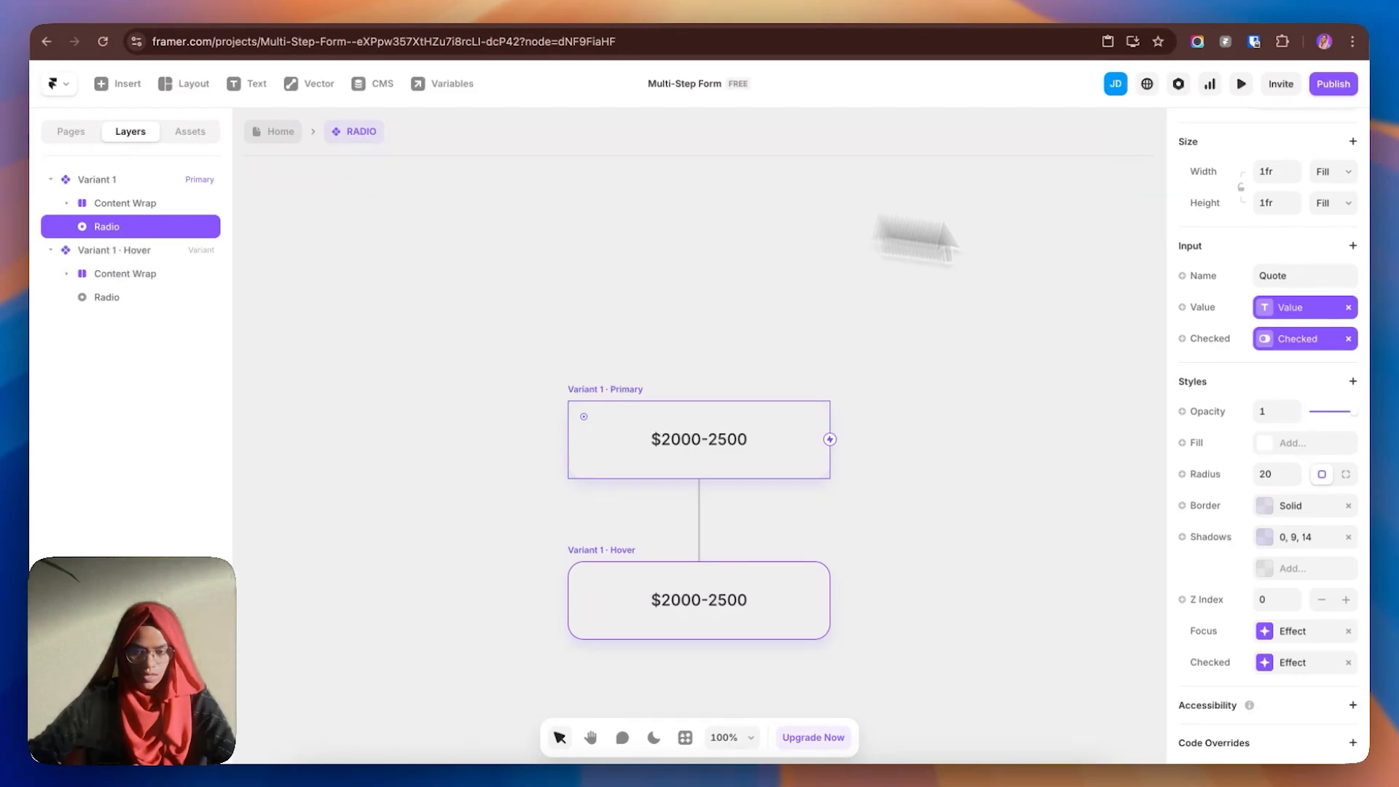
scroll(1290, 225, up, 3)
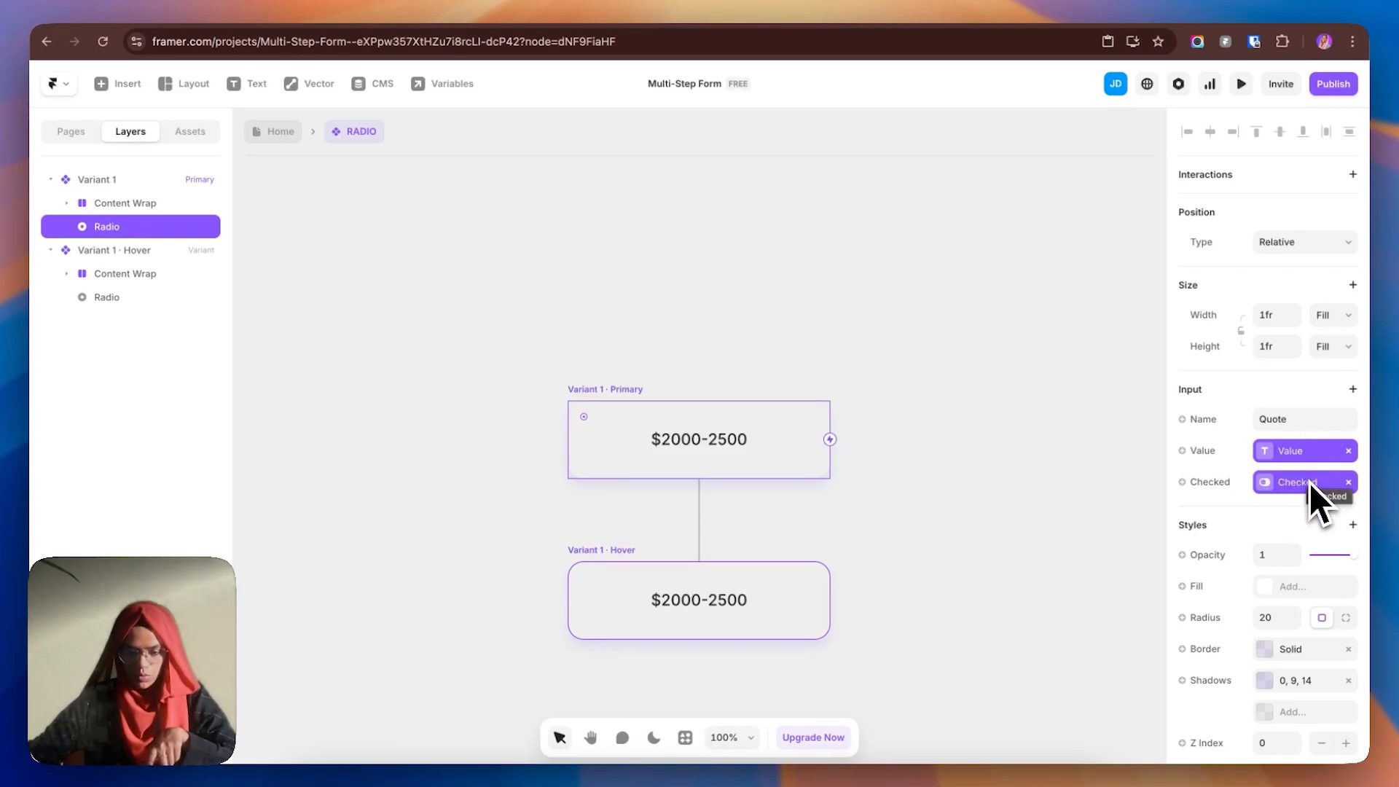
scroll(1309, 481, down, 3)
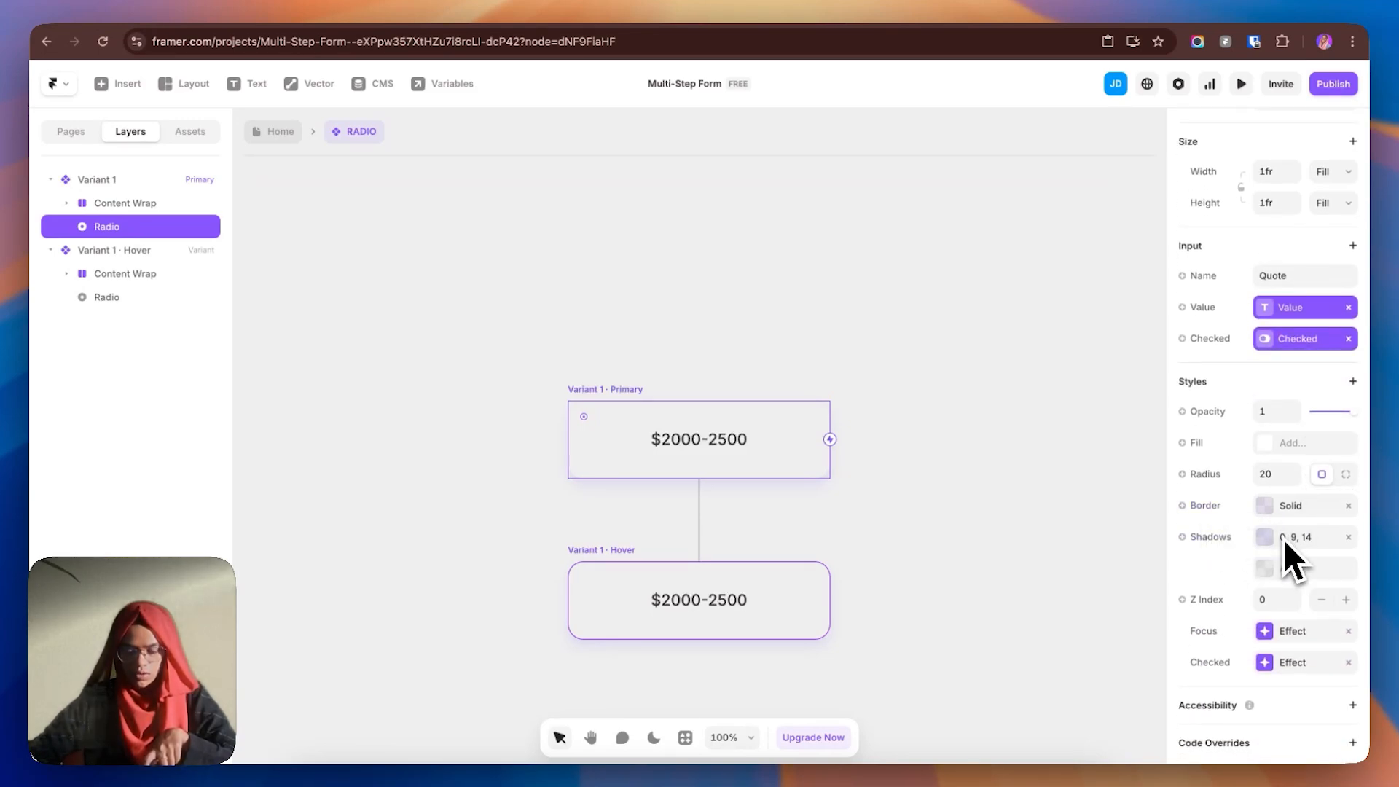
click(1287, 642)
click(1287, 642)
click(1287, 662)
click(1287, 666)
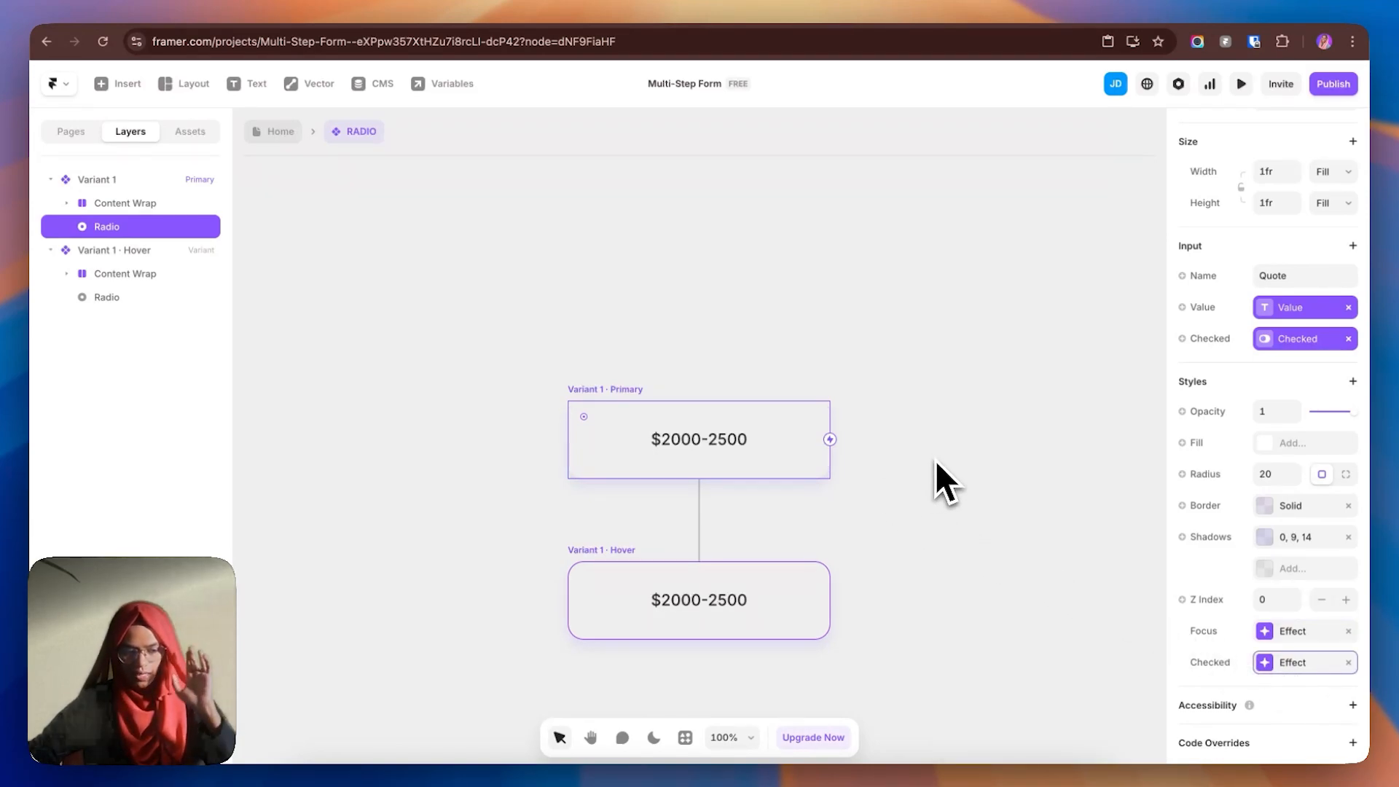
click(787, 286)
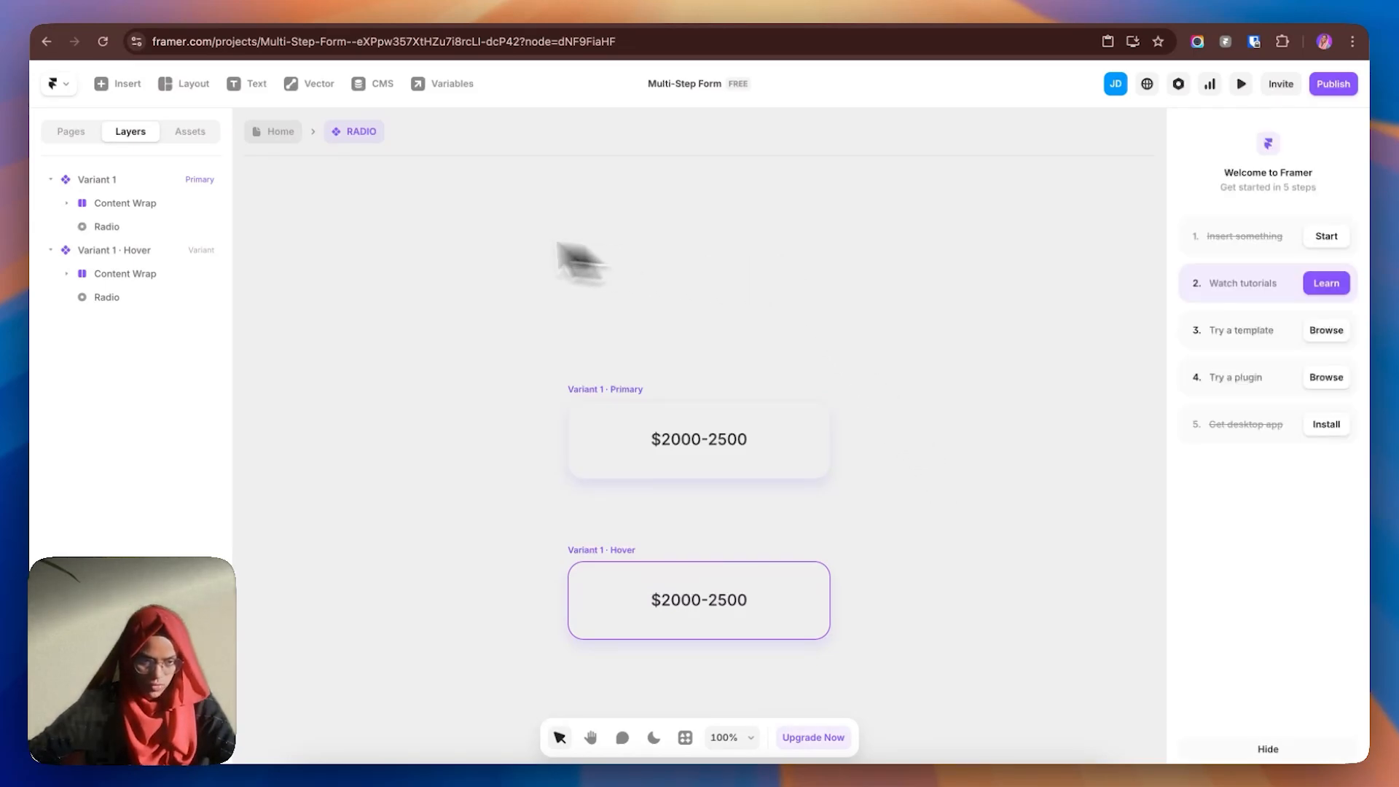
click(281, 141)
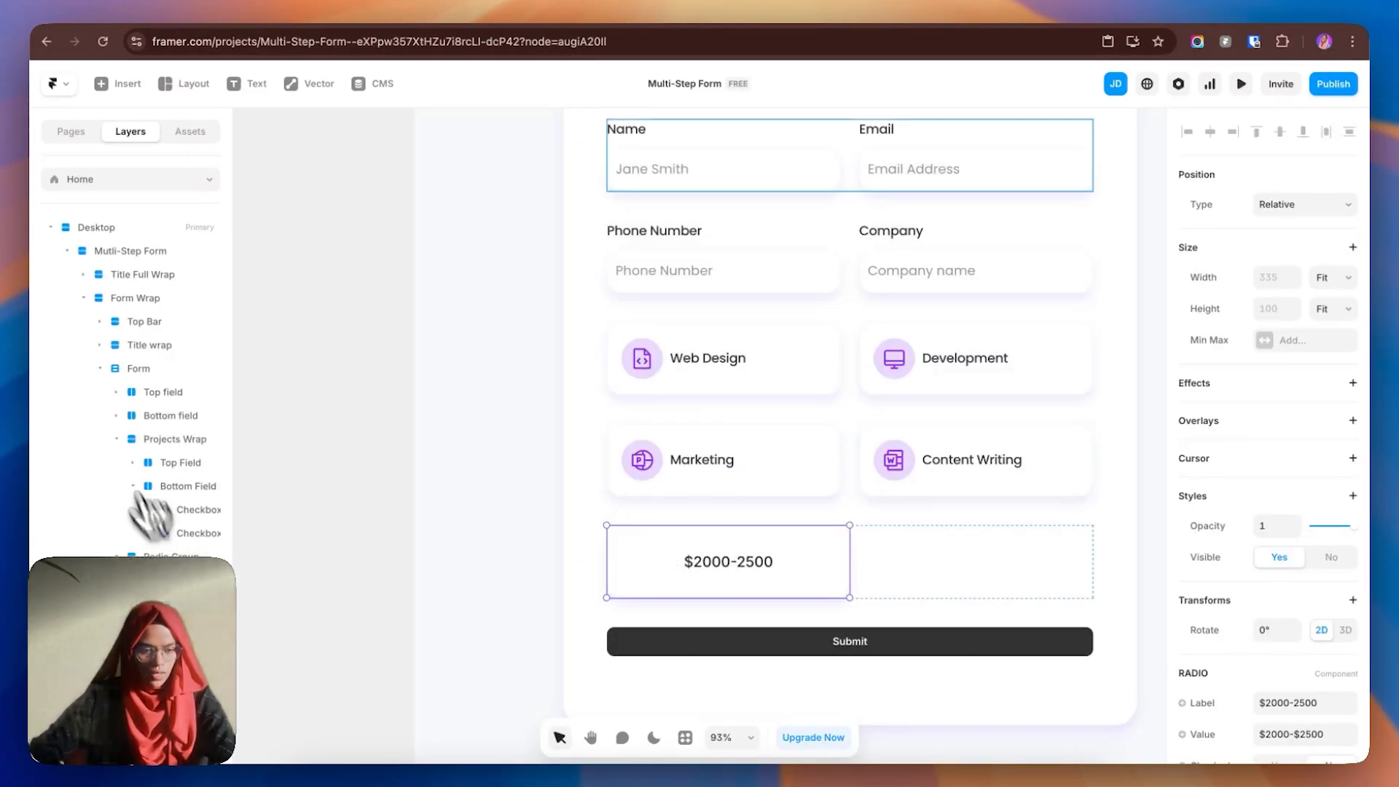
- Rename the radio container to 'Quote Wrap' and duplicate the $2000-2500 option card
double_click(187, 470)
key(BackSpace)
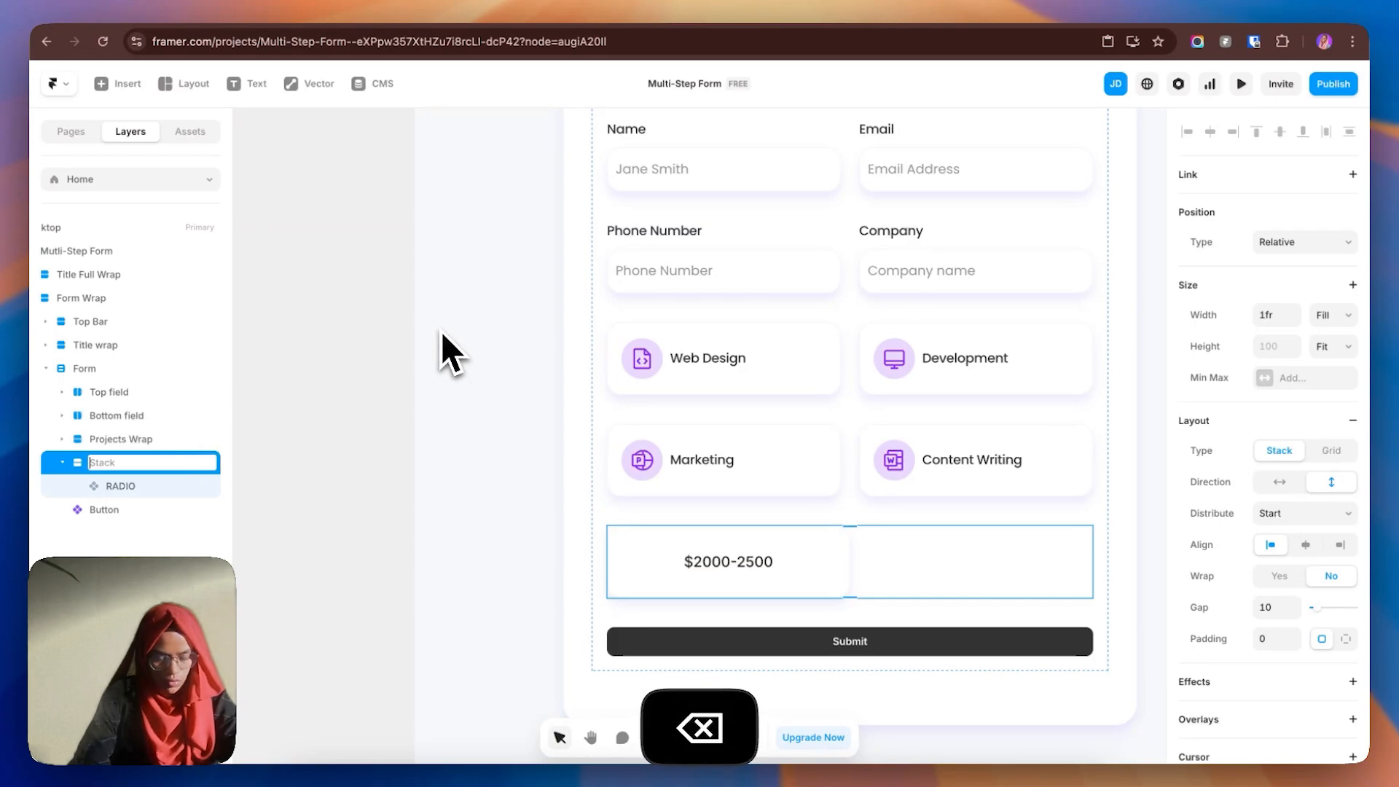
text(Quote)
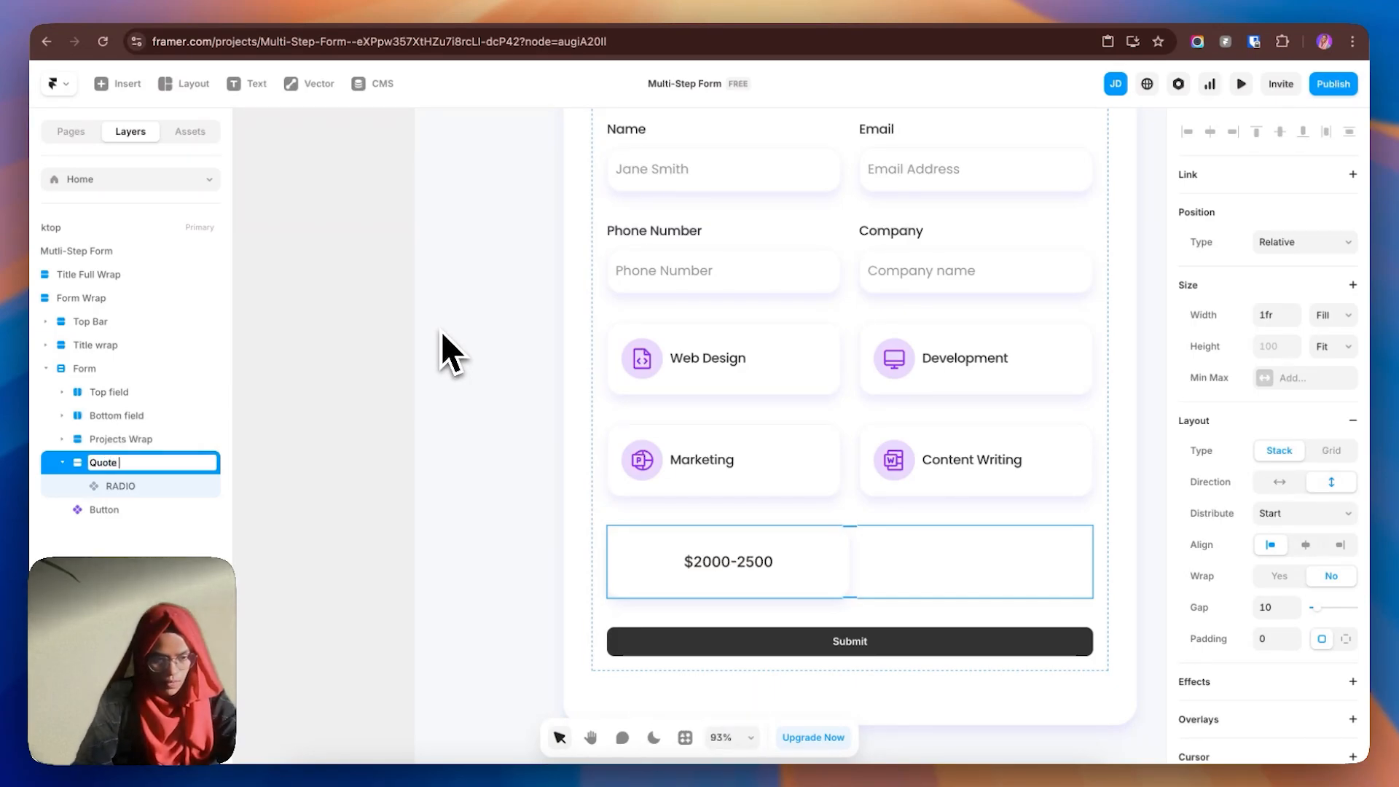
text( Wrap)
key(Return)
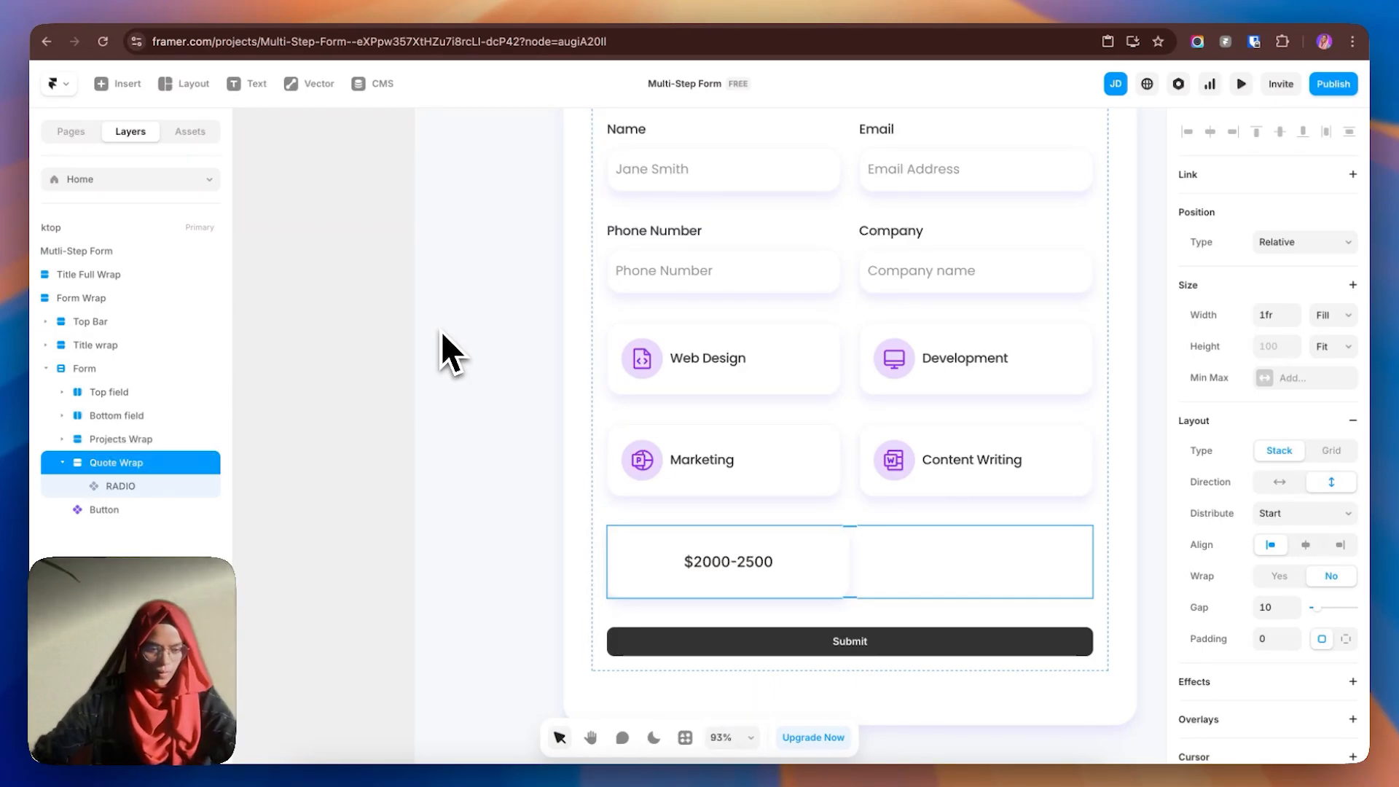
click(139, 486)
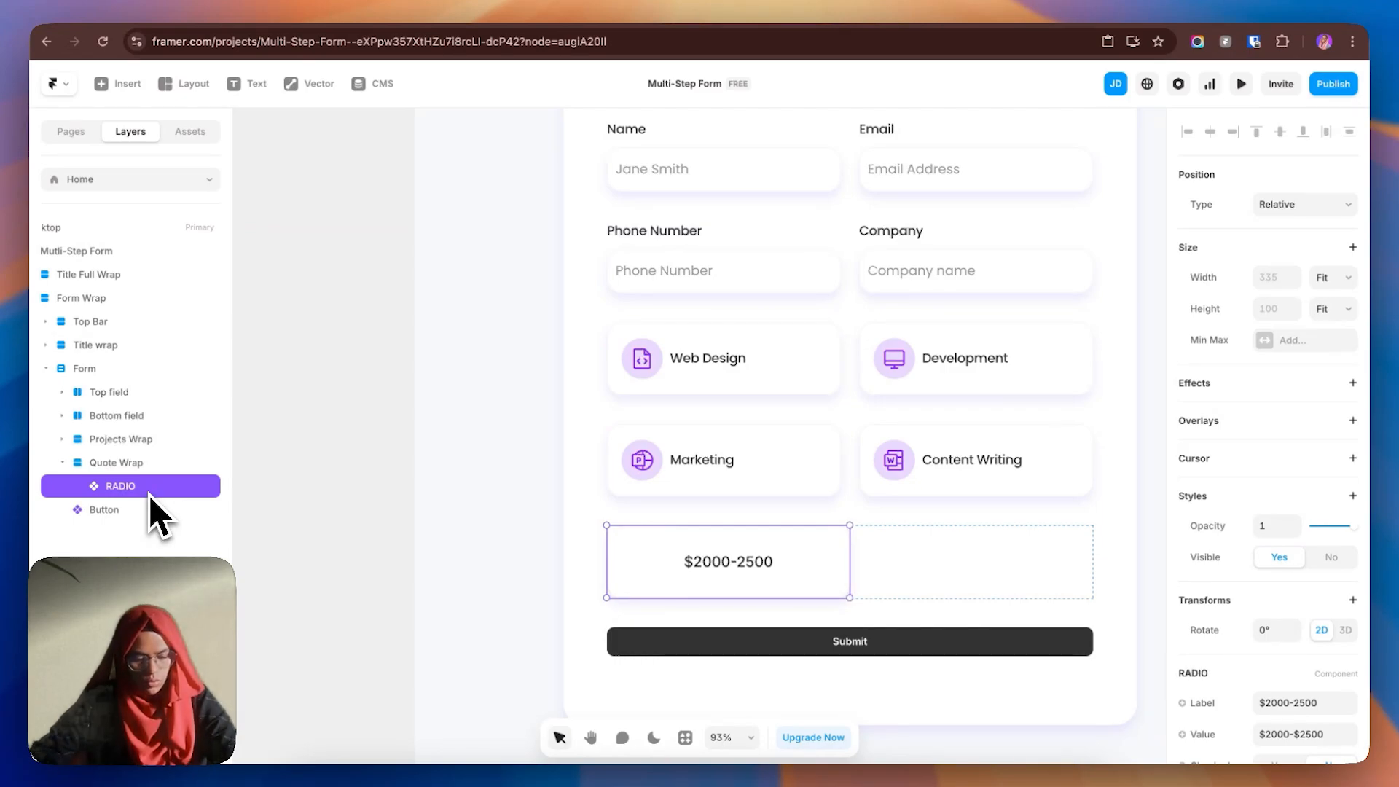
key(super+d)
key(super+d)
key(super+d)
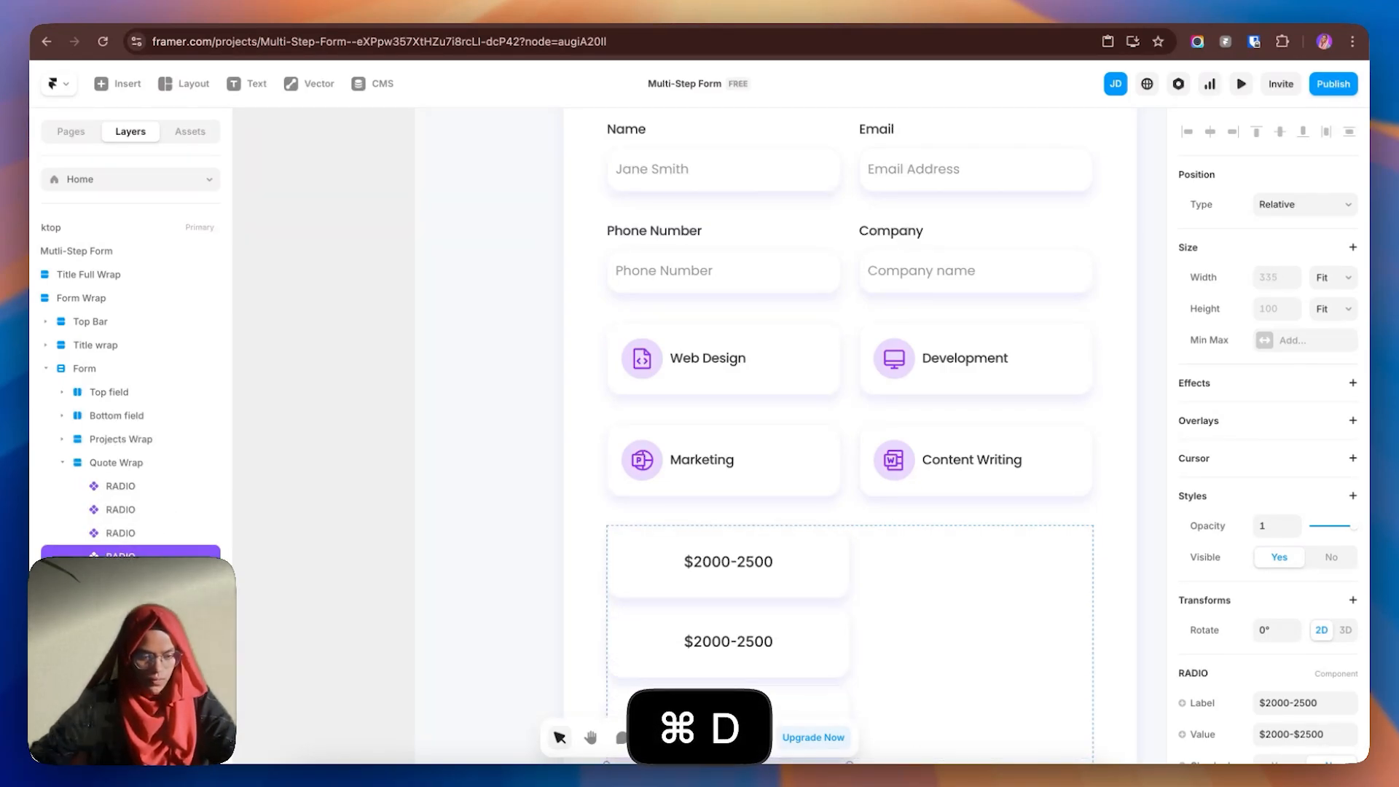
- Wrap the first two quote options in a new stack named 'Top Field'
click(128, 485)
shift+click(128, 511)
right_click(128, 513)
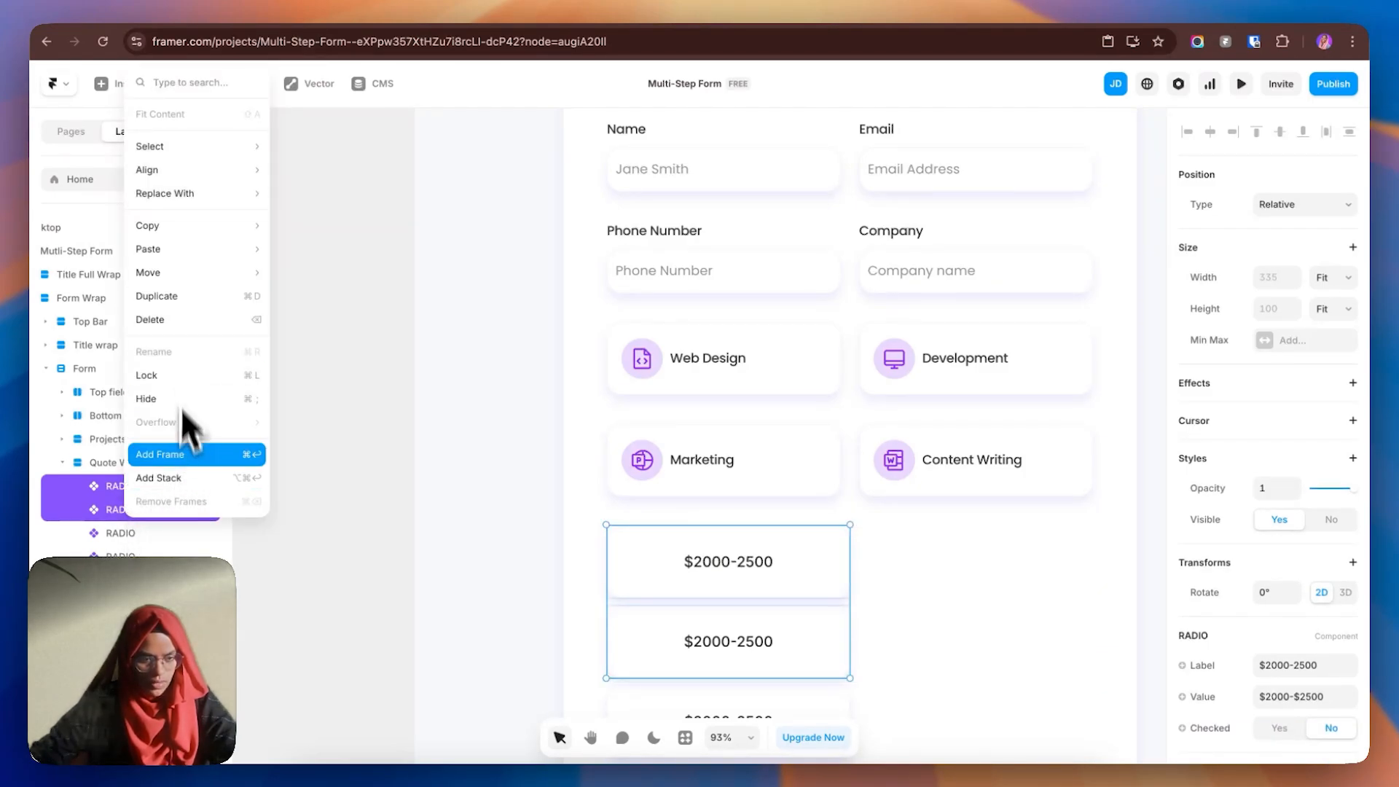
click(182, 475)
double_click(139, 491)
text(Top Field)
key(Return)
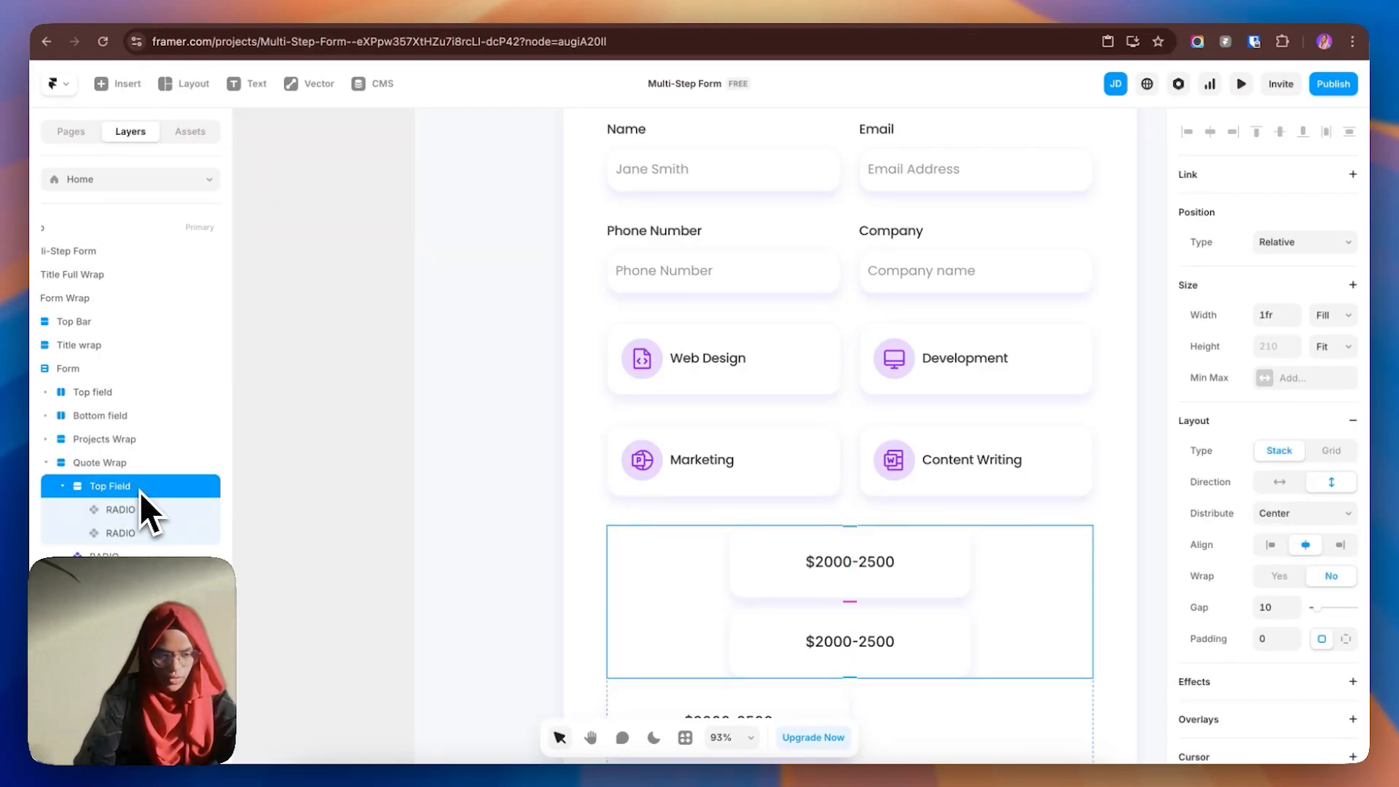
- Wrap the remaining price options in a new stack and type 'Bottom field' as its name
click(103, 555)
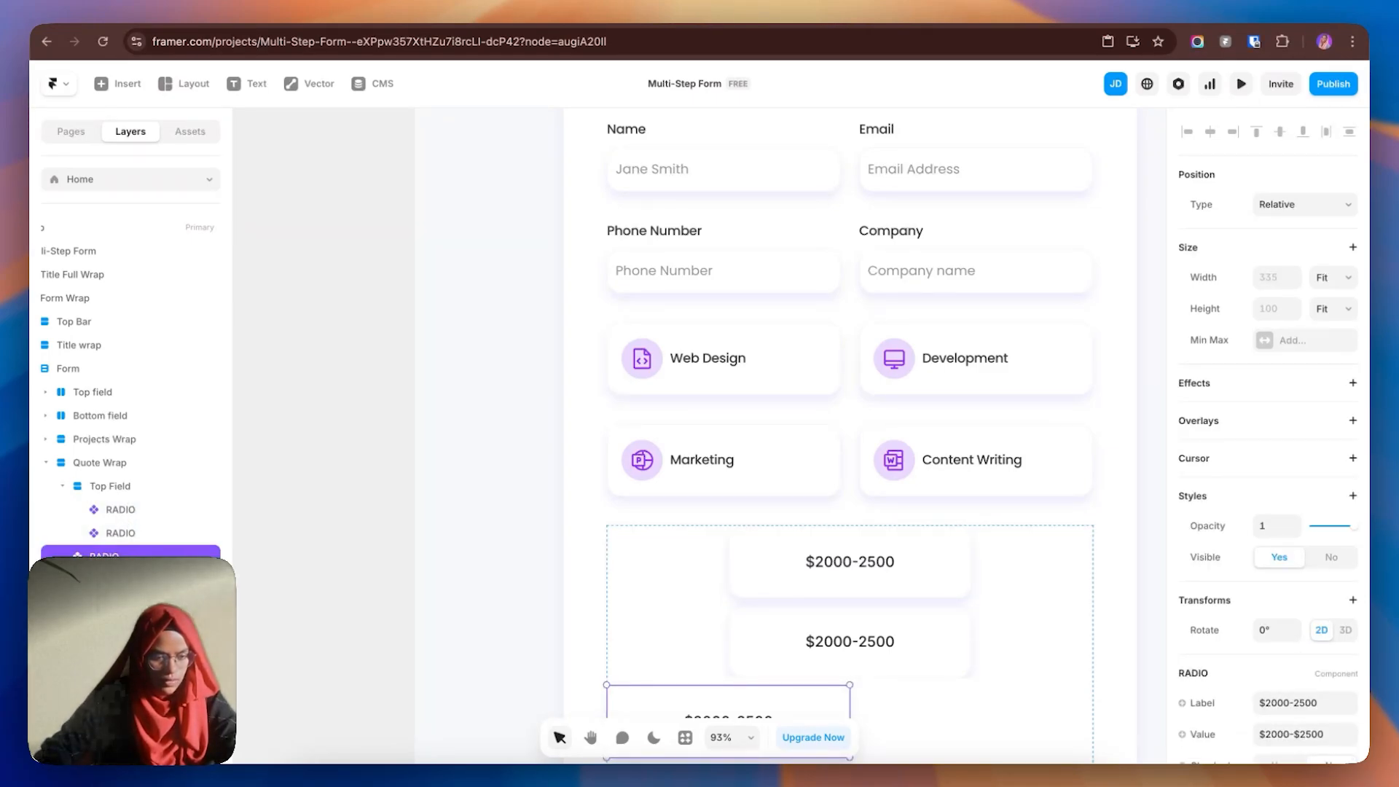
right_click(131, 552)
click(188, 475)
double_click(140, 515)
text(Bottom field)
- Confirm the Bottom field name and make Top Field a horizontal stack
key(Return)
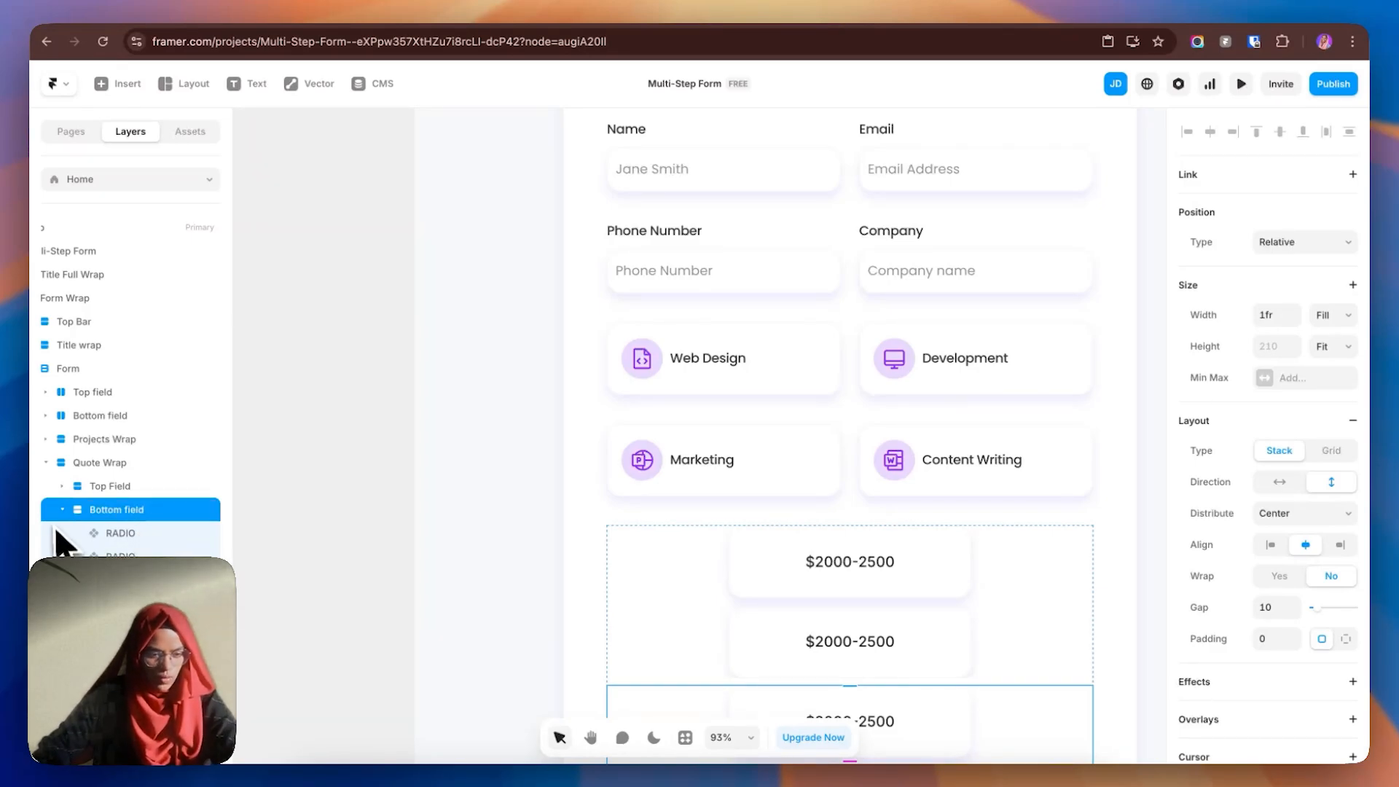
click(62, 509)
click(145, 486)
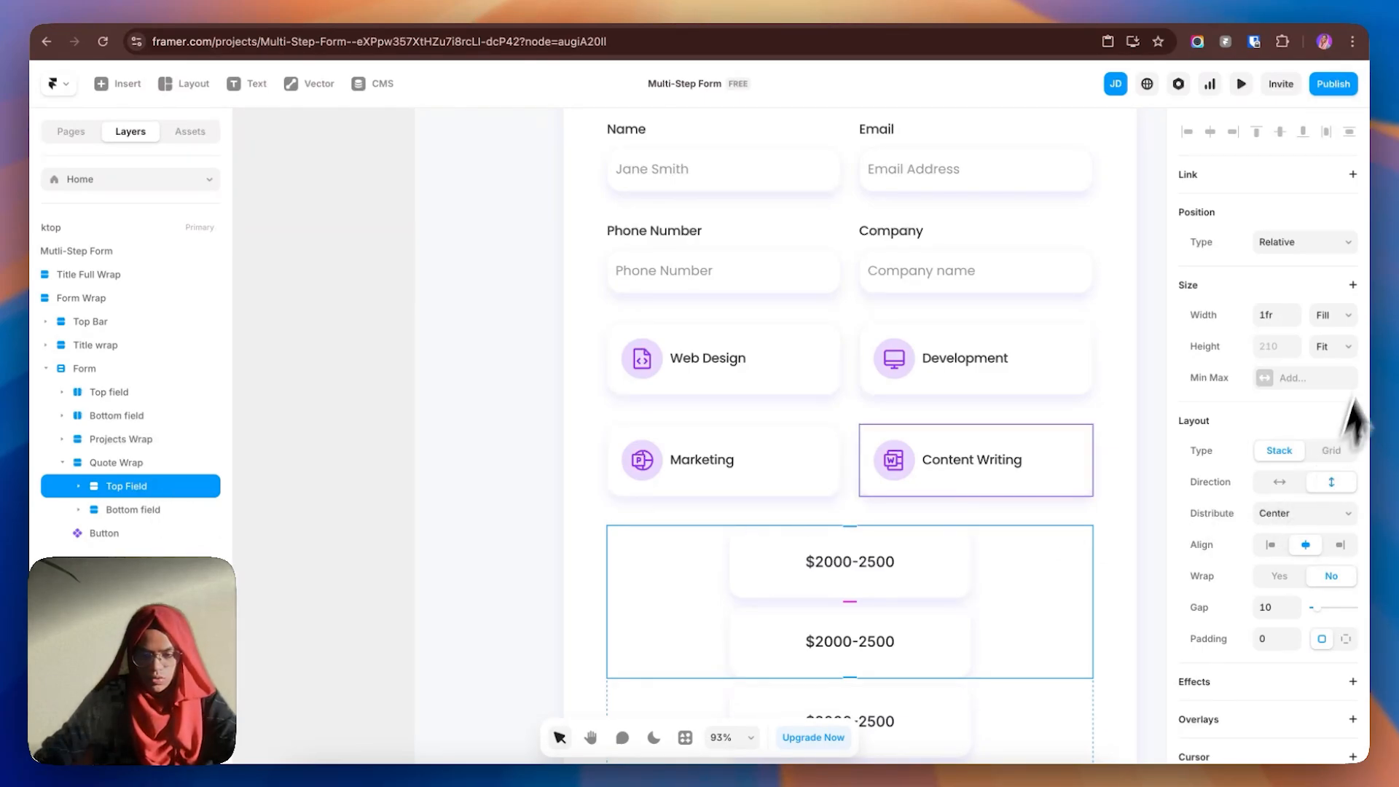
click(1279, 482)
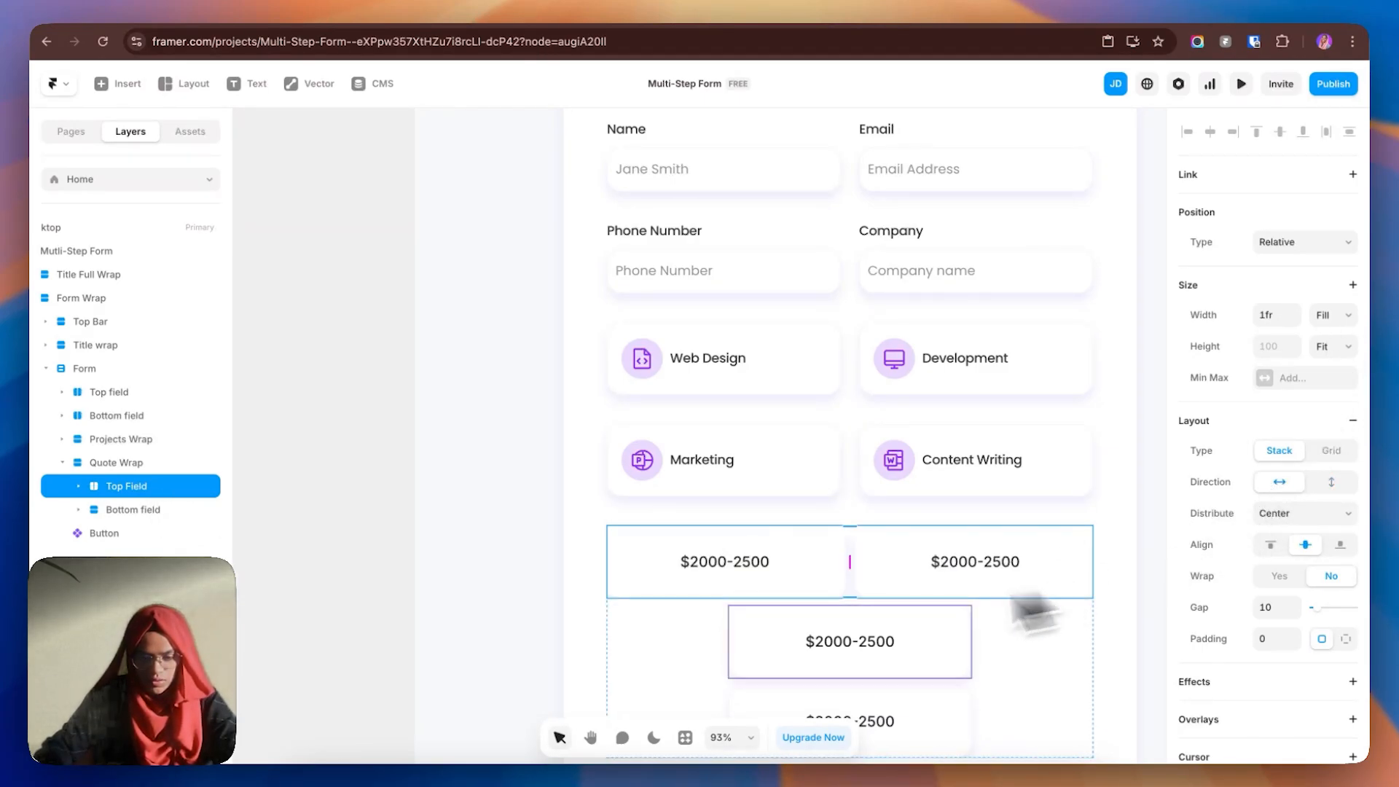
- Set both Top Field price cards to Fill width and Fit Content height
click(78, 486)
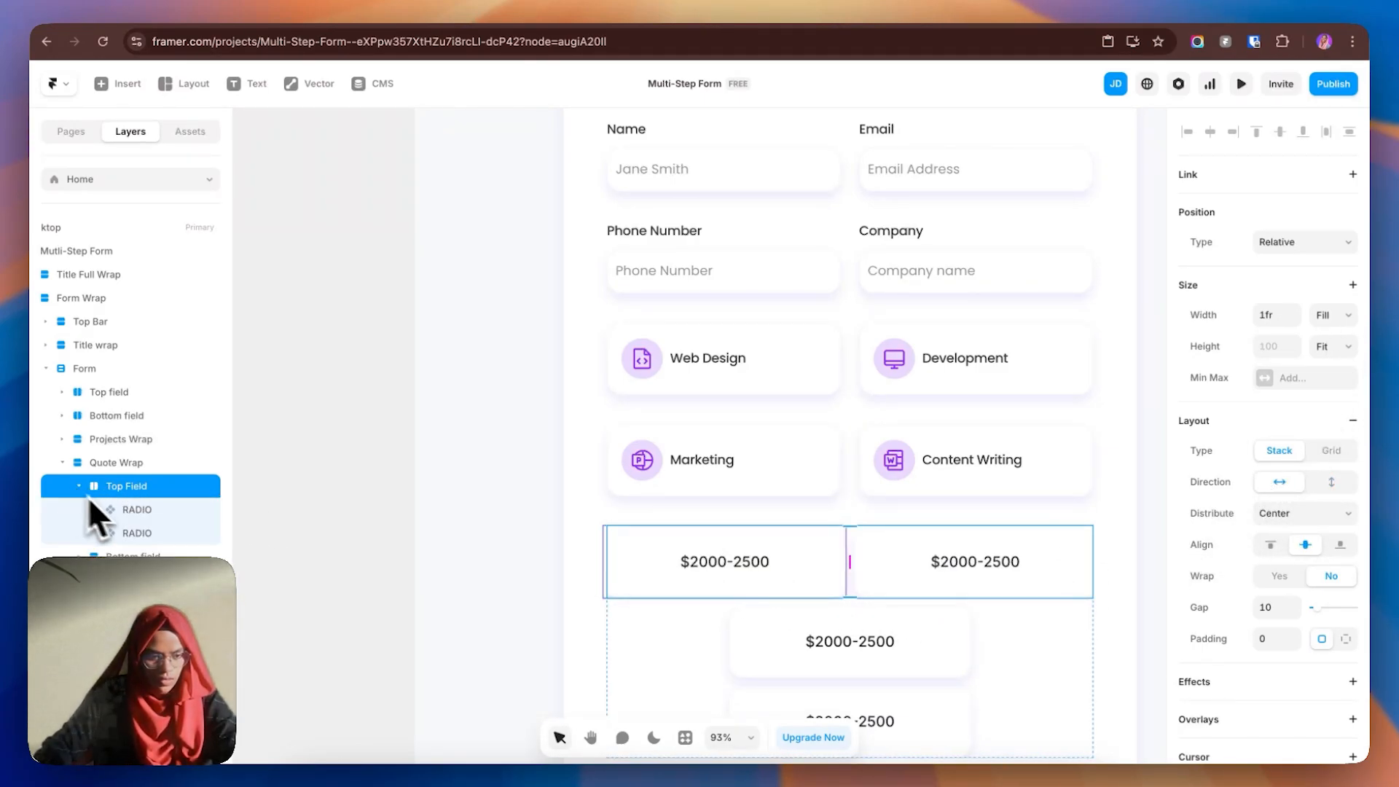
click(143, 514)
shift+click(147, 523)
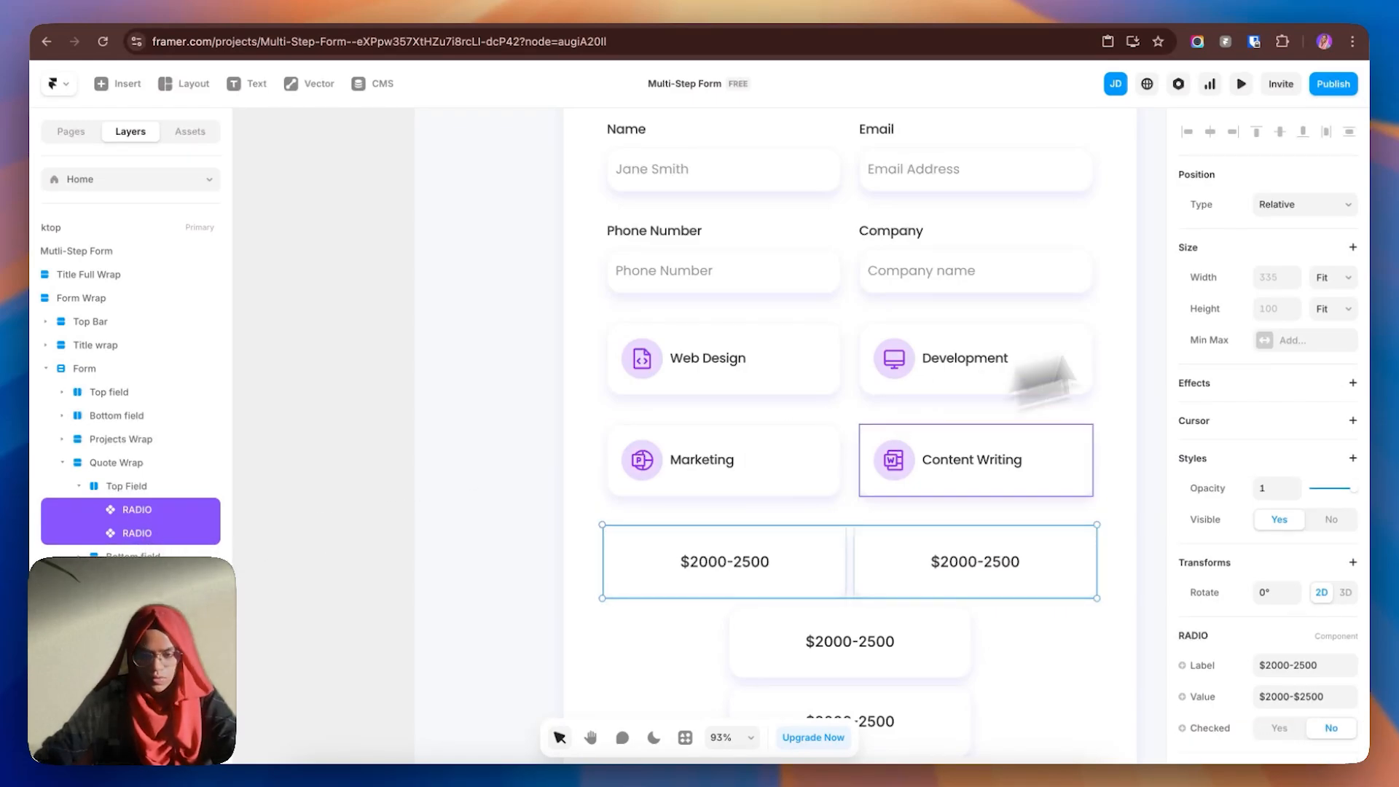
click(1332, 277)
click(1325, 263)
click(1329, 308)
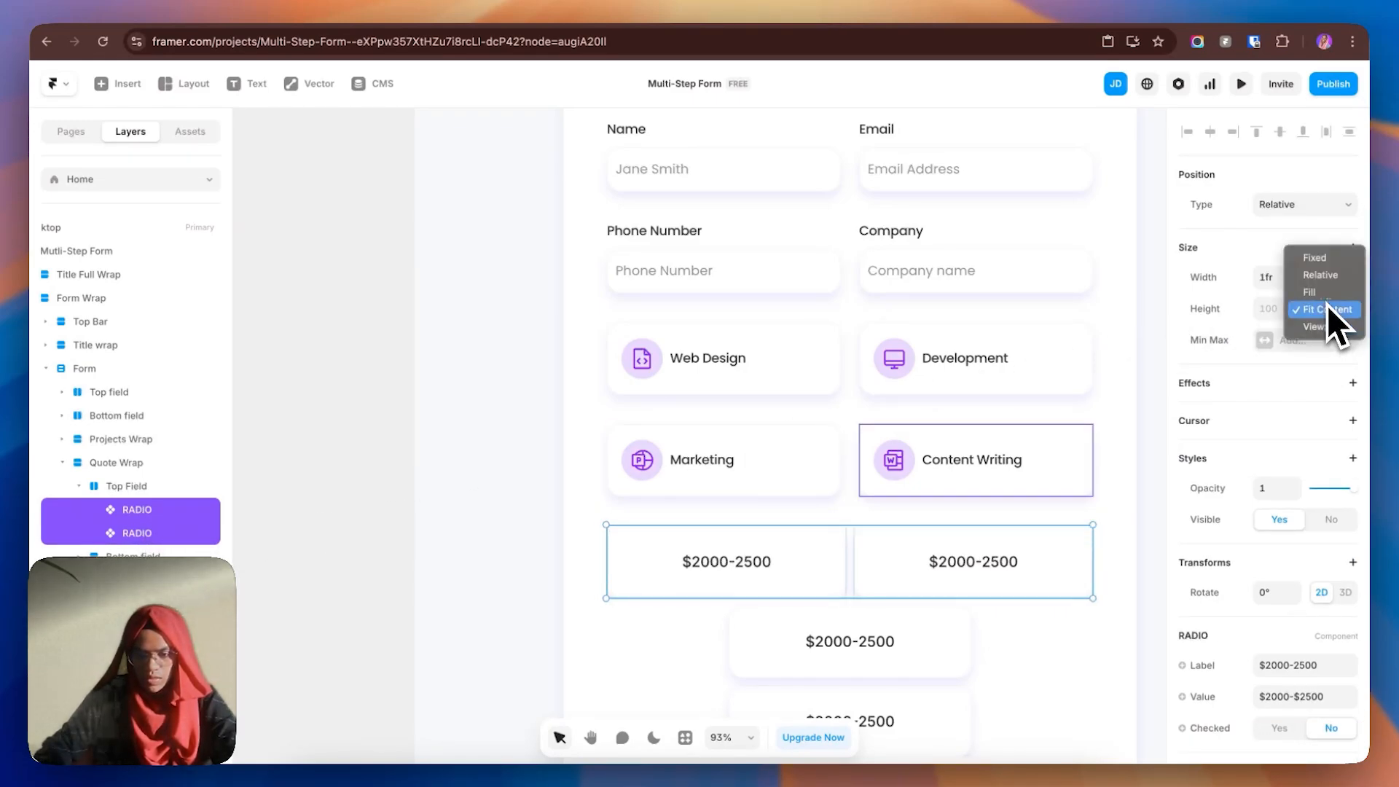
click(1326, 305)
key(Escape)
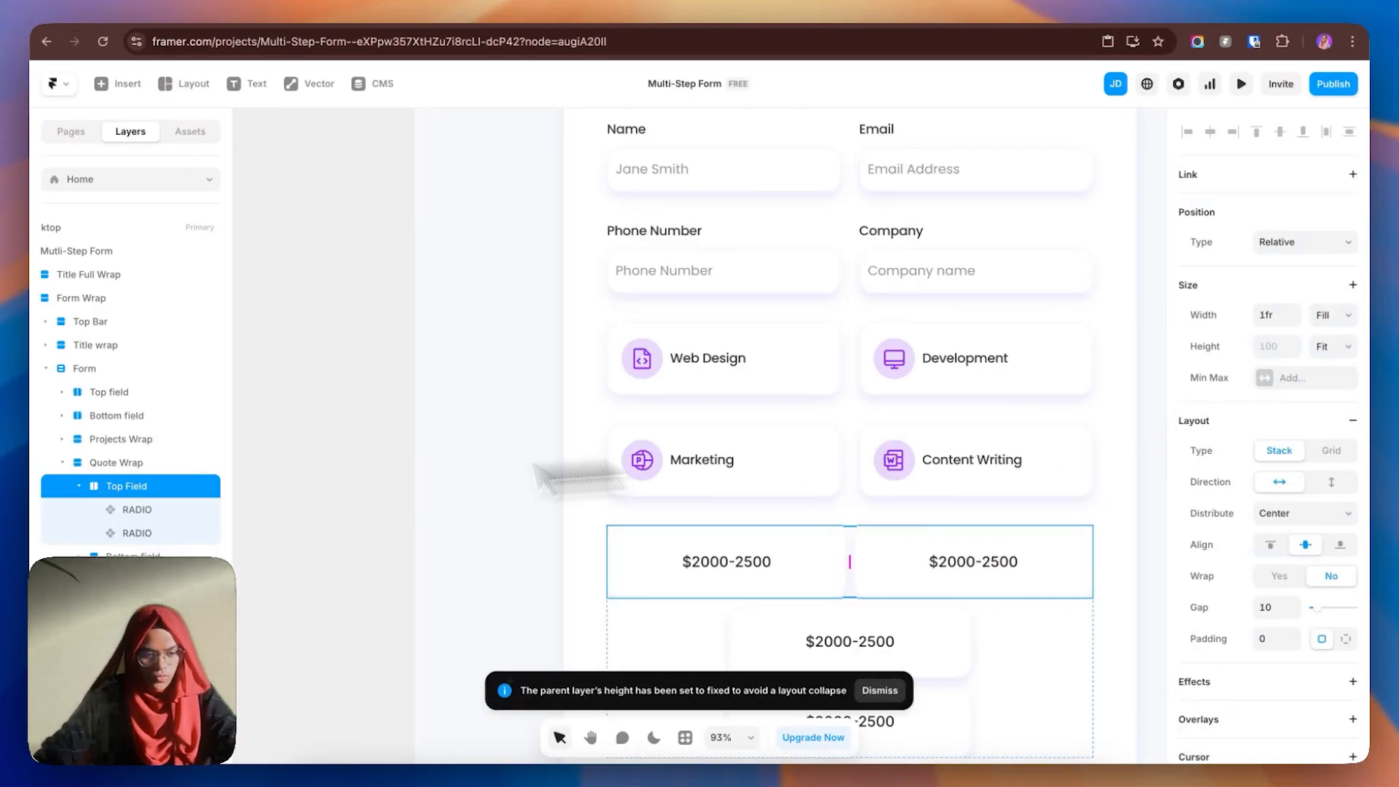
- Set both Bottom field price cards to Fill width and make Bottom field horizontal
click(102, 510)
click(79, 510)
click(134, 535)
shift+click(136, 553)
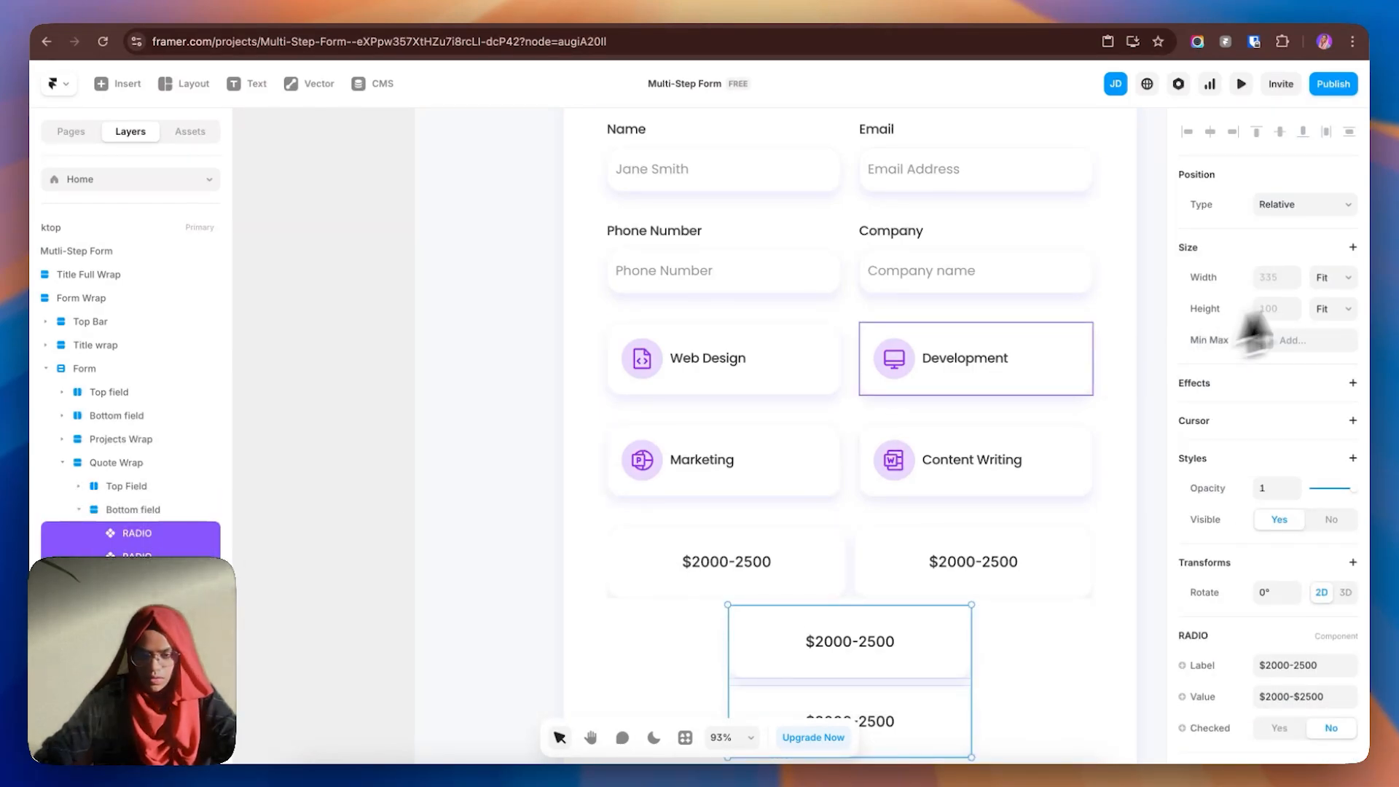
click(1333, 278)
click(1328, 270)
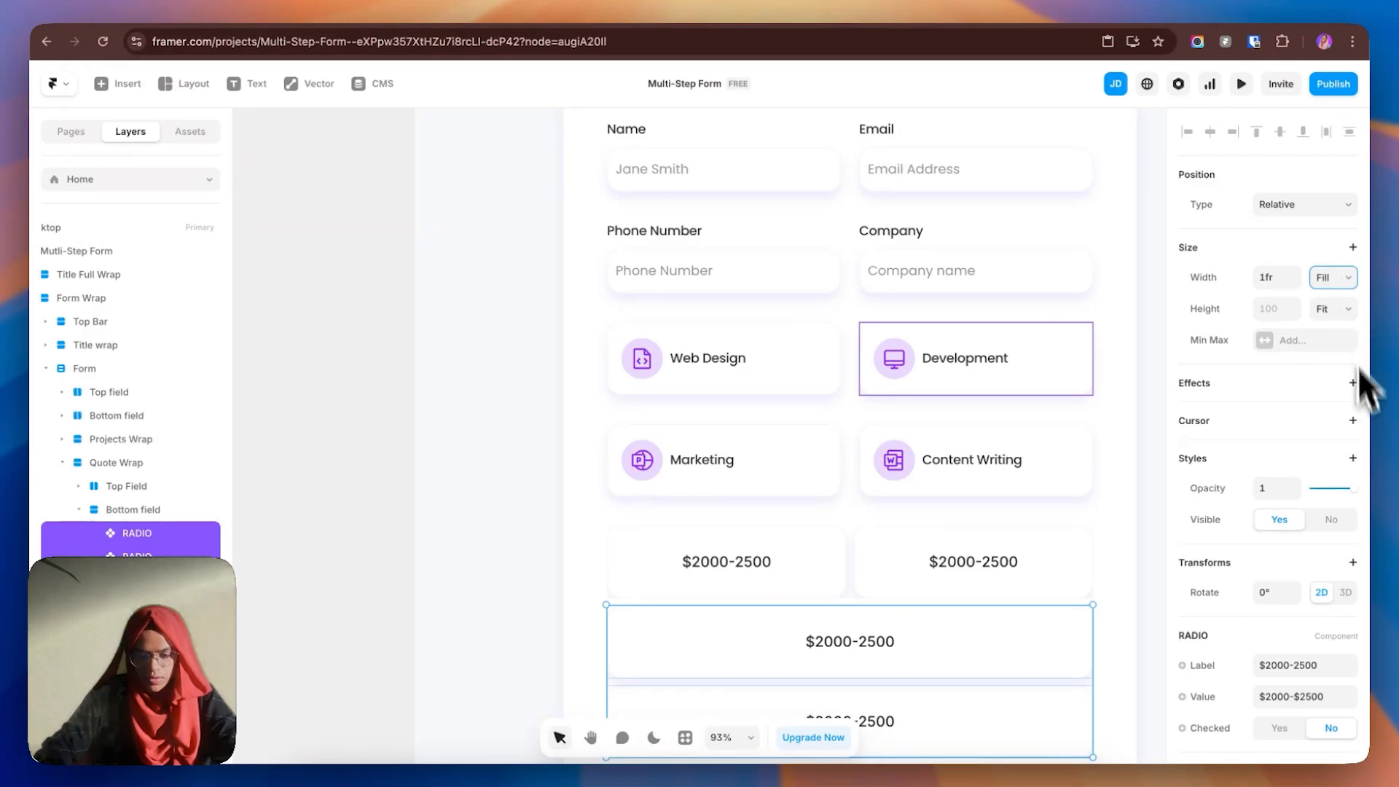
click(139, 511)
click(1280, 483)
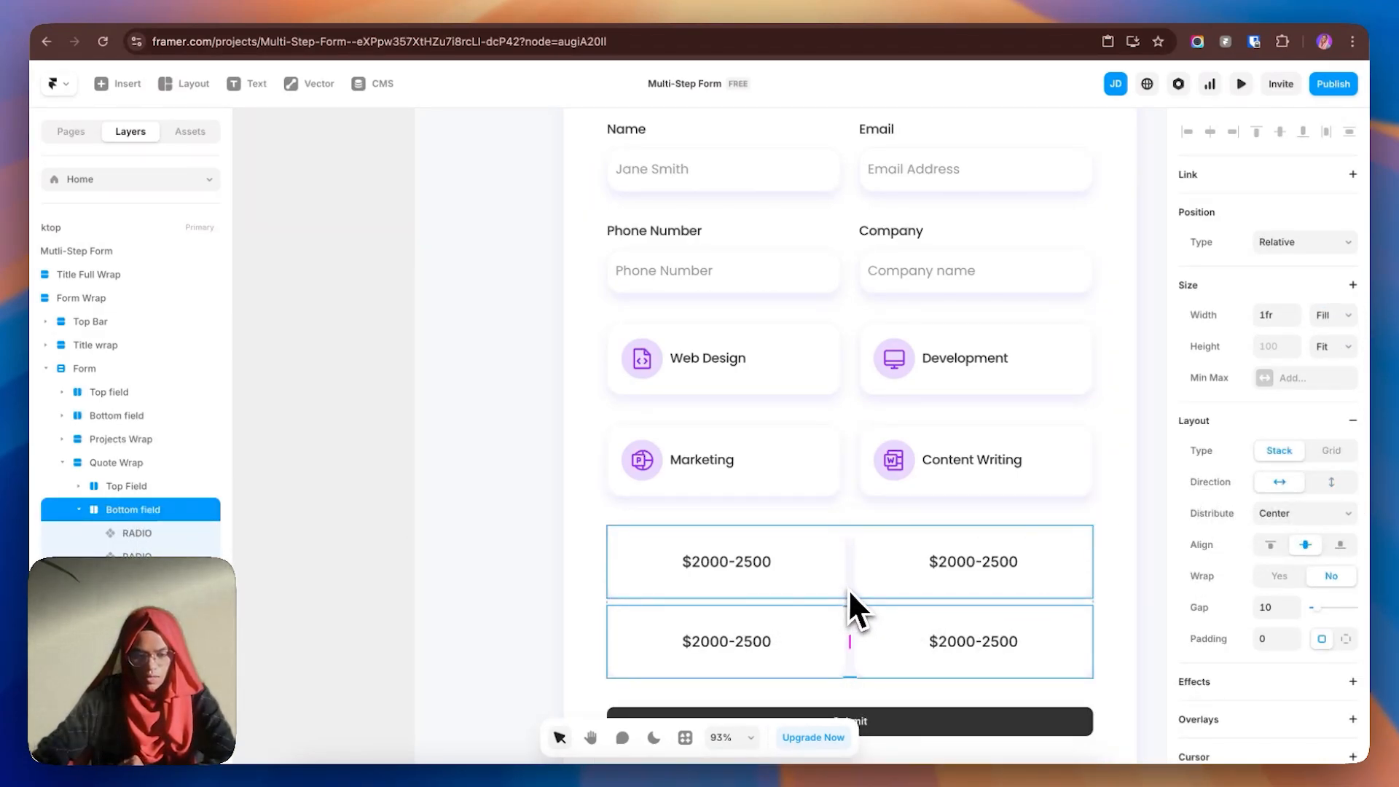
- Set Overflow to Visible on the upper price row, the lower price row and Quote Wrap
click(848, 589)
scroll(1299, 619, down, 6)
click(1297, 496)
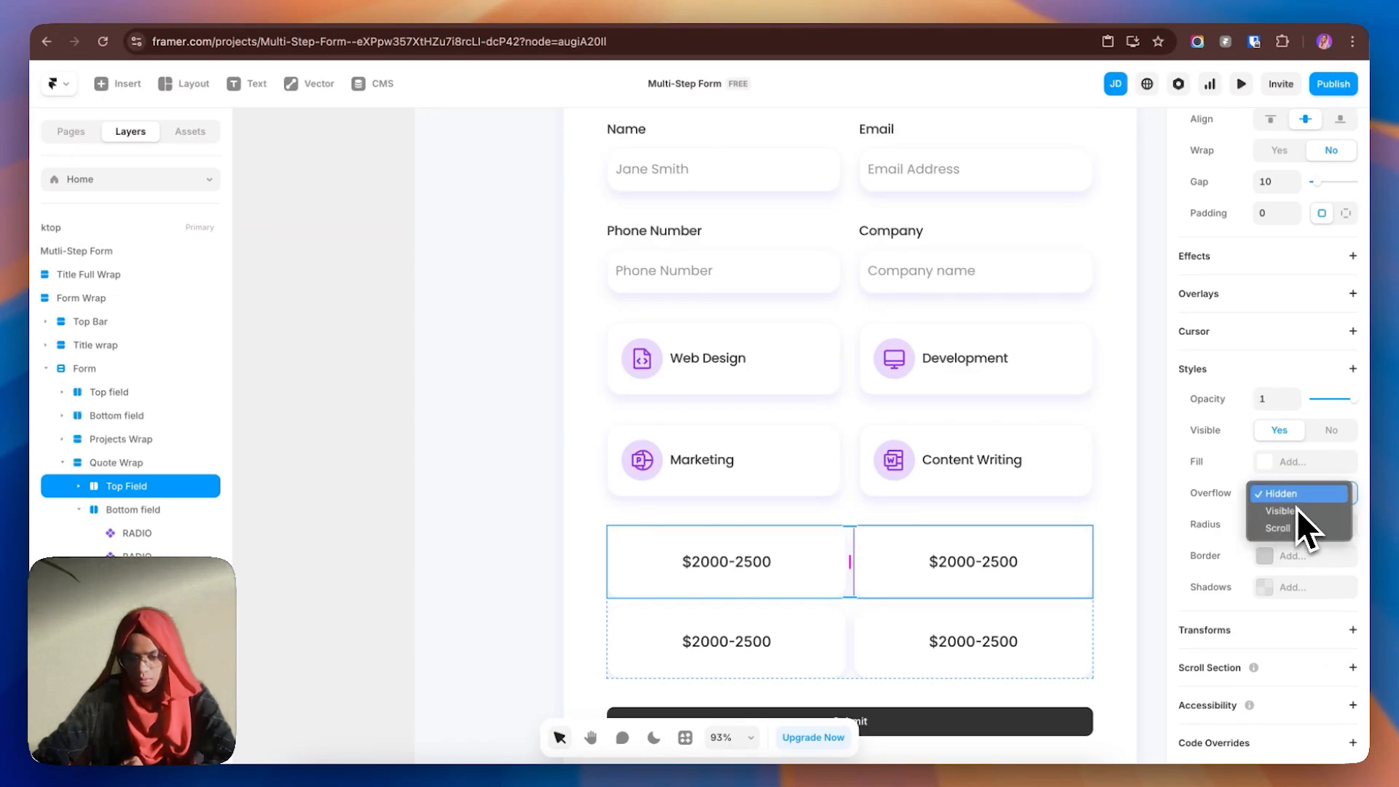
click(1297, 511)
click(851, 636)
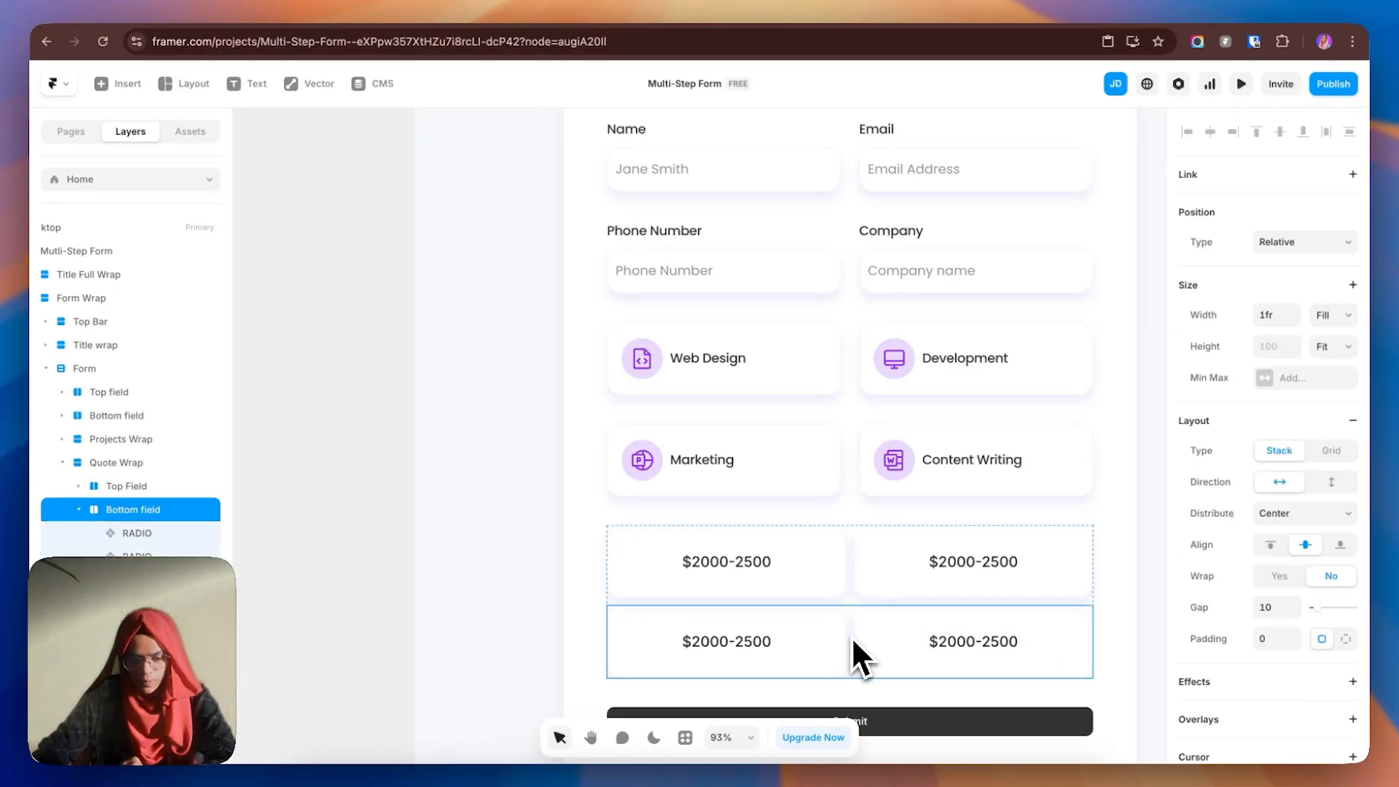
scroll(1293, 583, down, 6)
click(1295, 494)
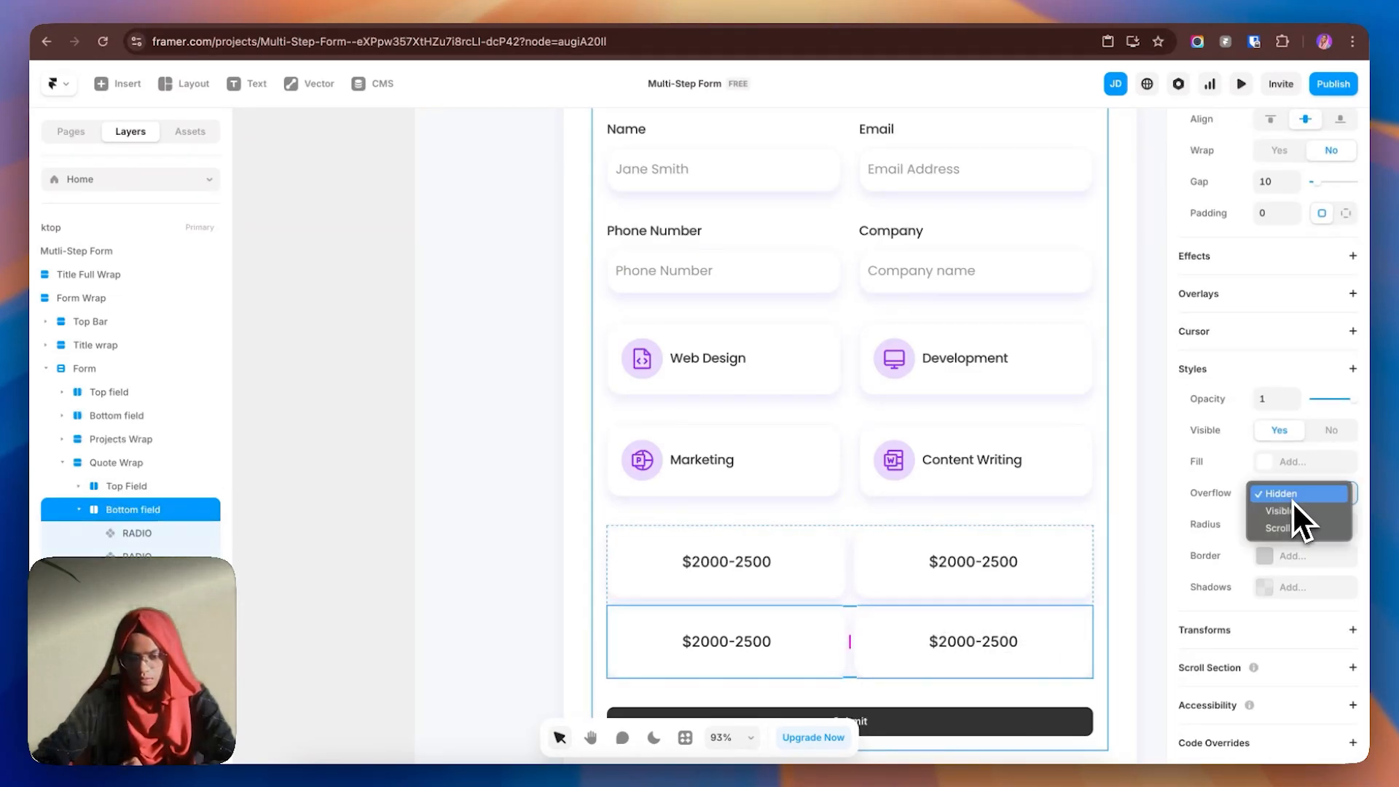
click(1292, 513)
click(851, 616)
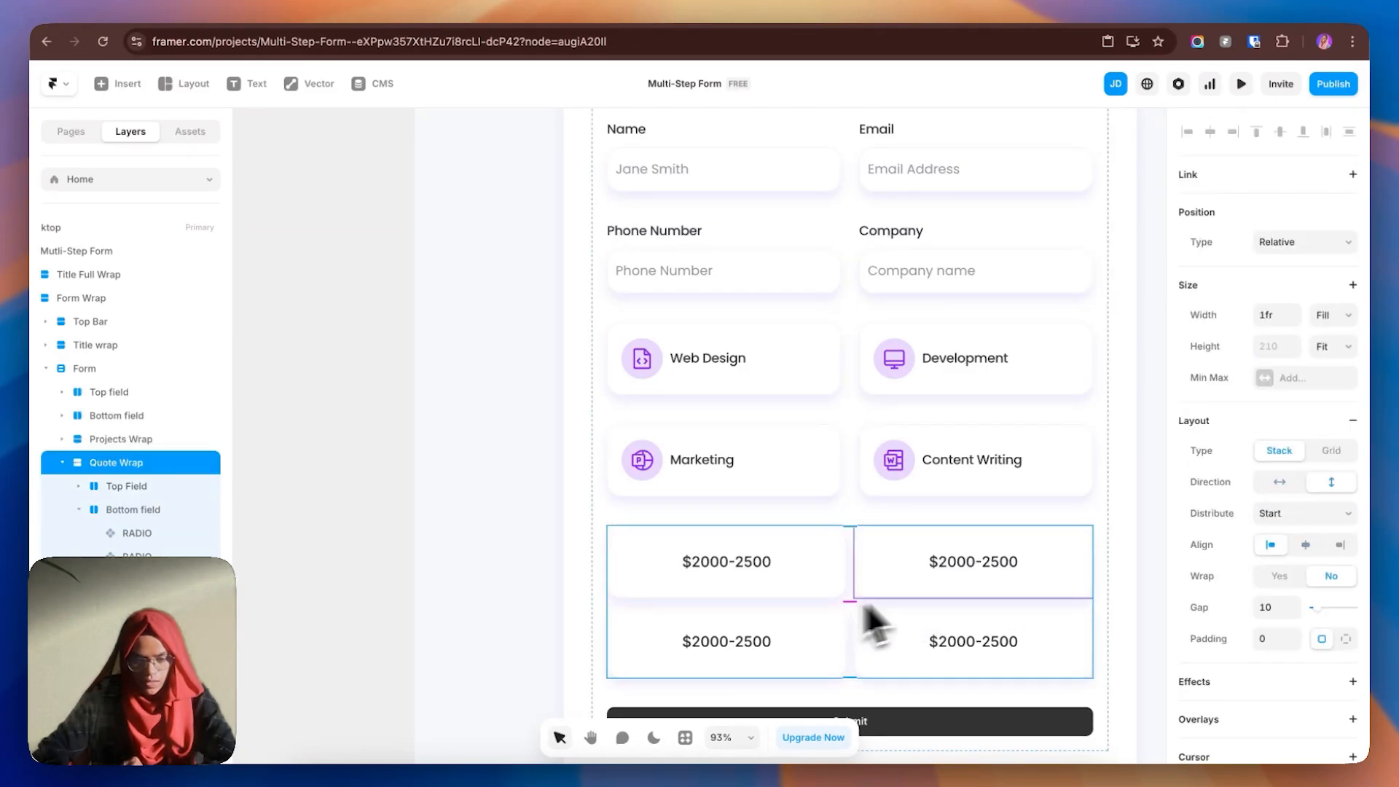
scroll(1312, 572, down, 5)
click(1287, 496)
click(1287, 475)
- Set Quote Wrap's gap to 40 so the two price rows sit 40 apart
click(419, 530)
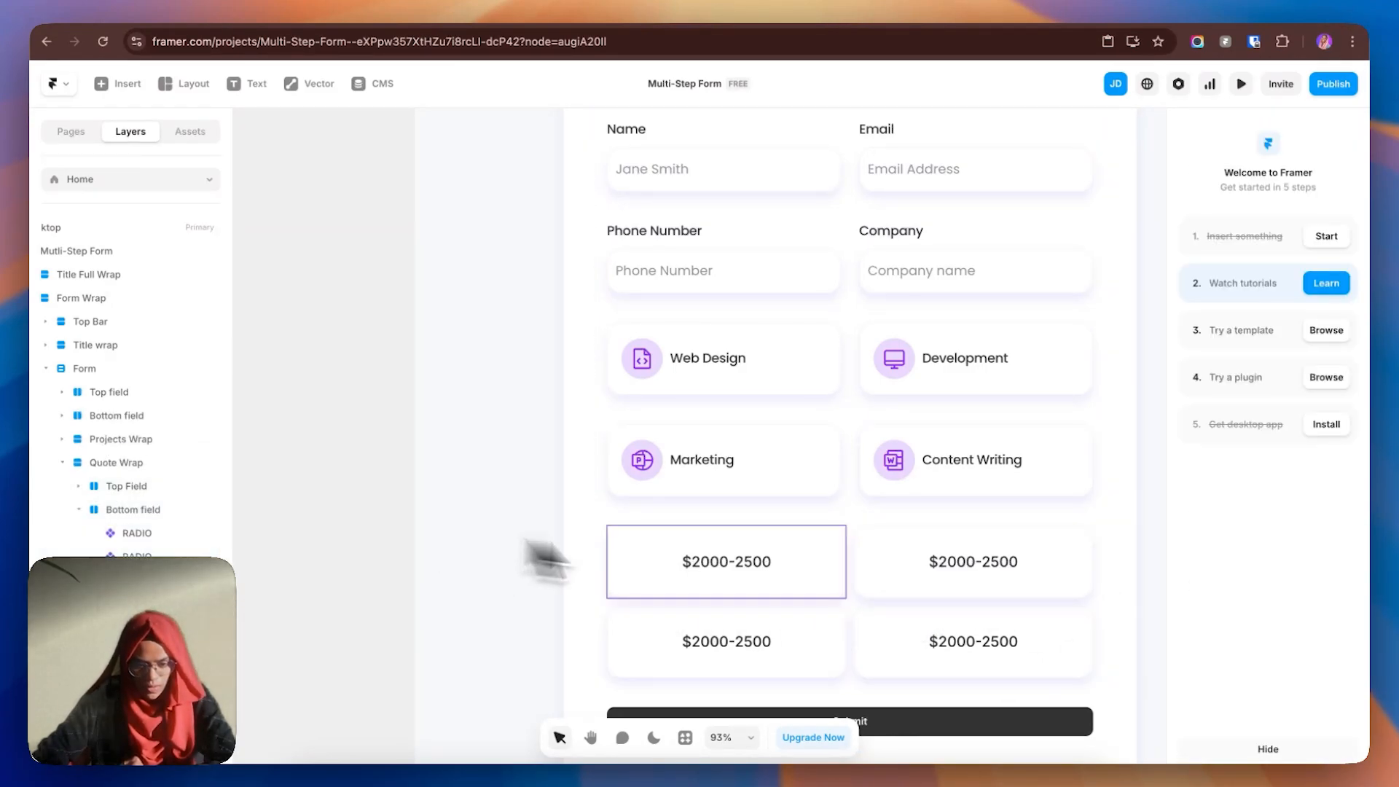
click(847, 608)
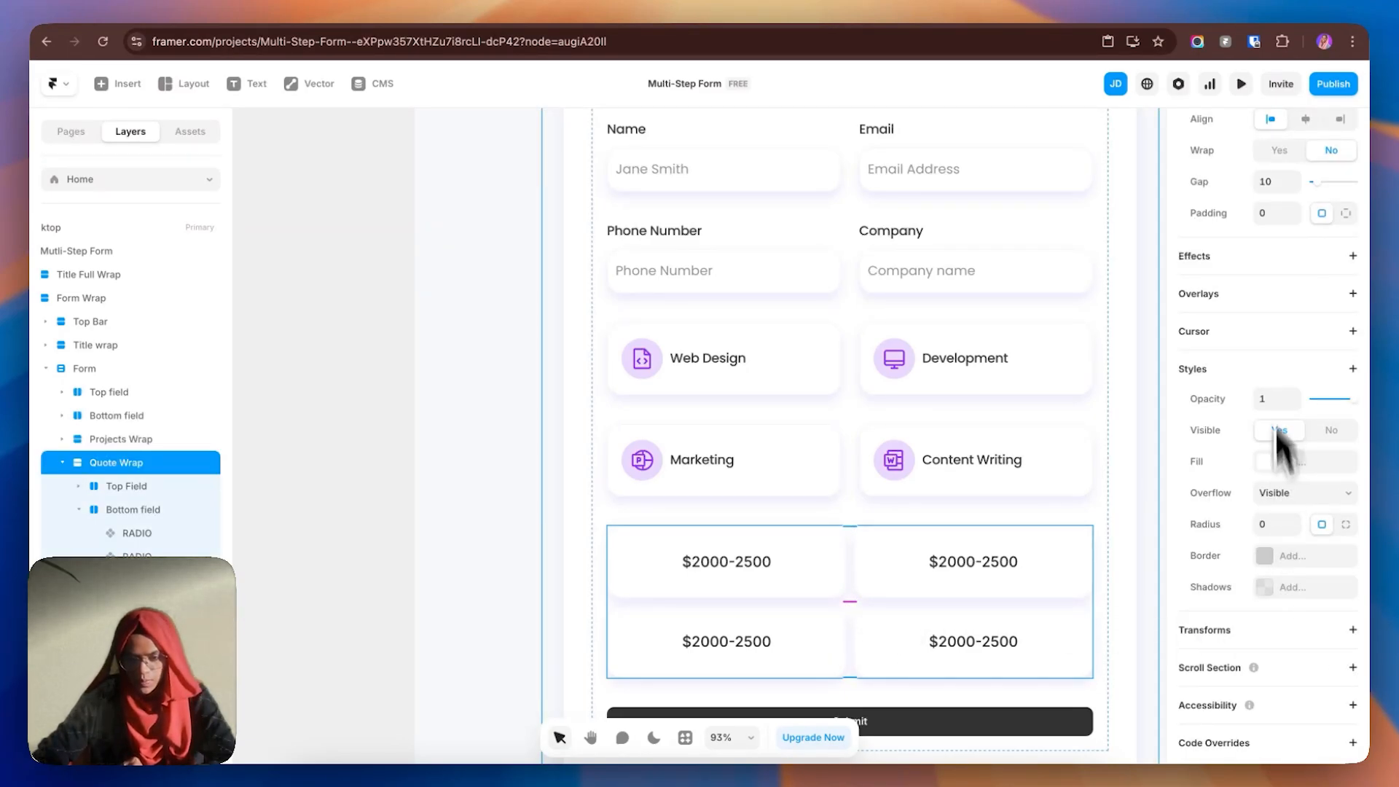
click(1275, 183)
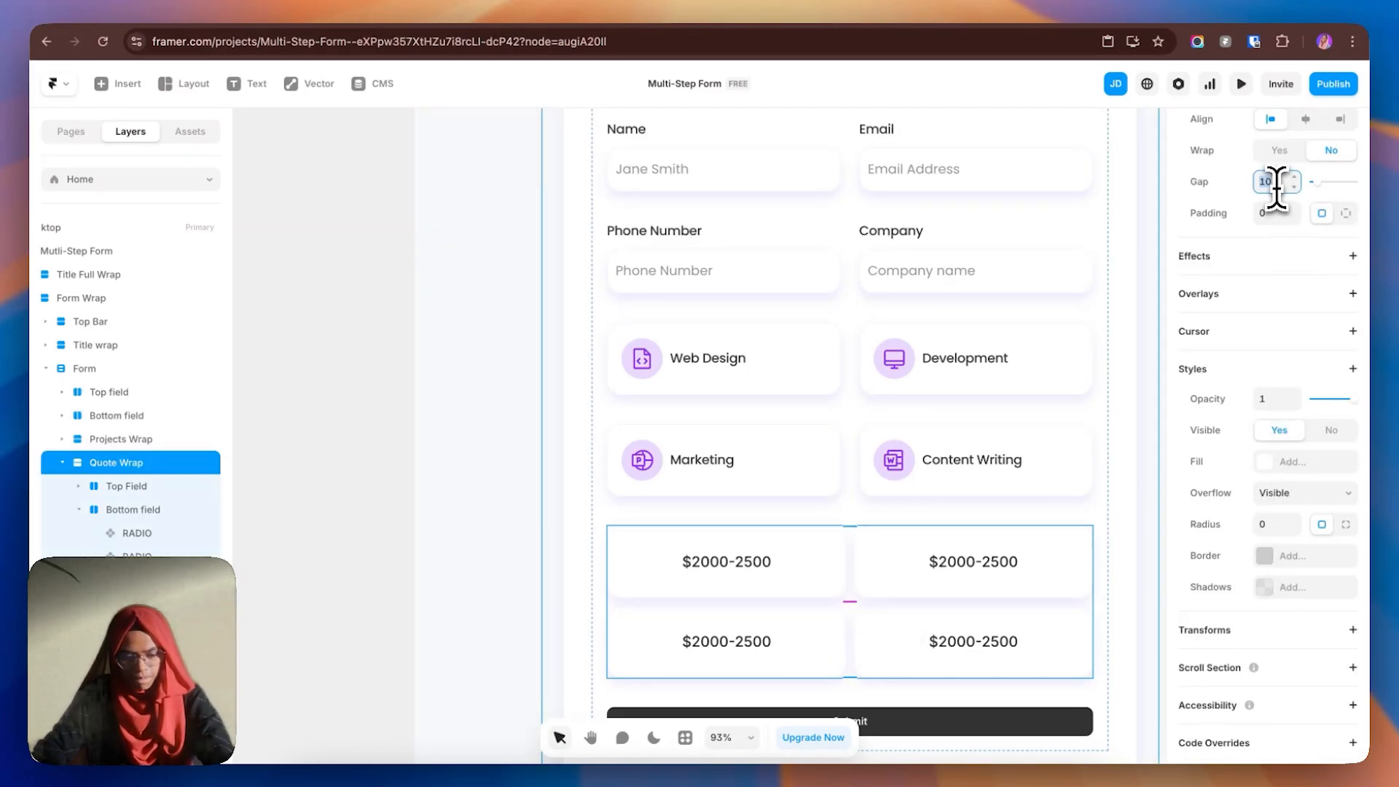
text(40)
key(Return)
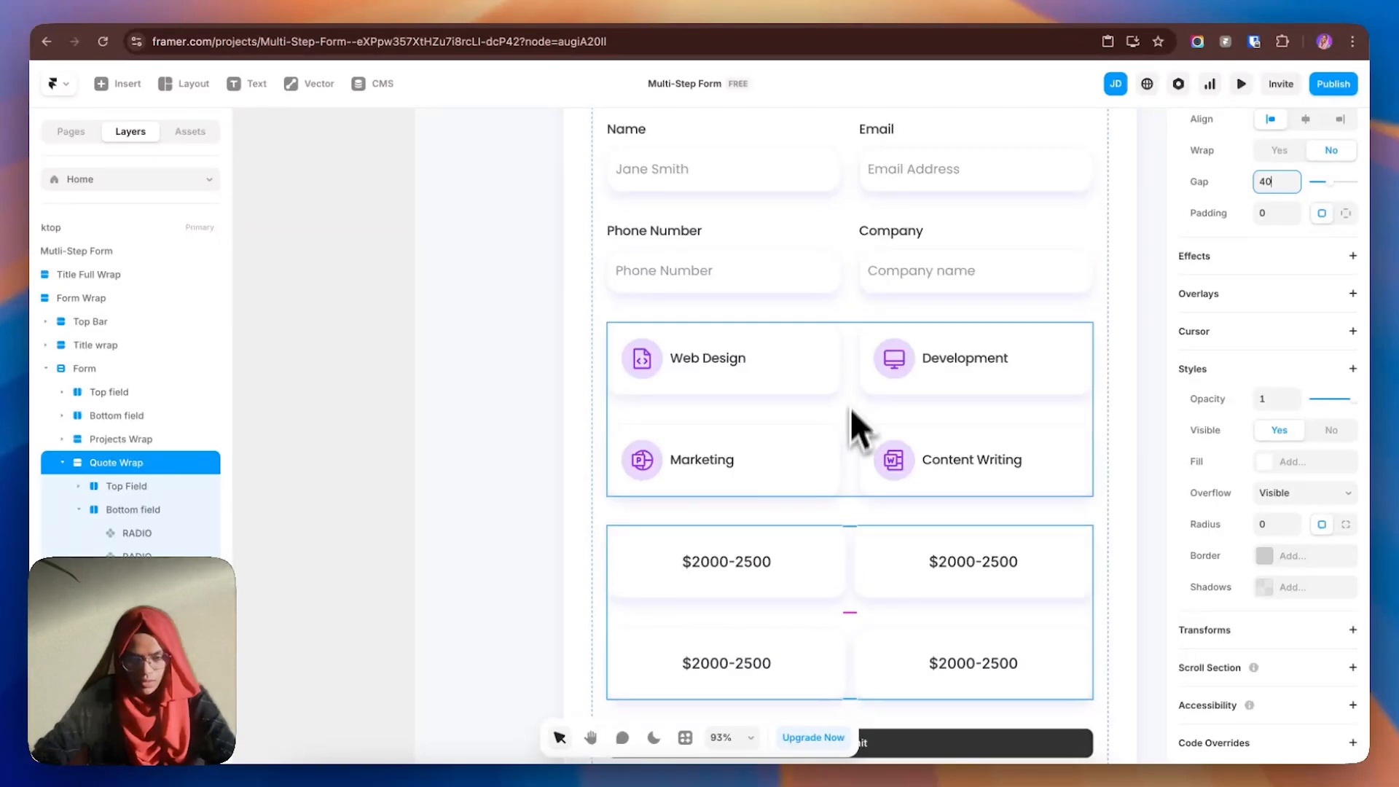
- Give both price rows a 25 gap between their cards
click(853, 382)
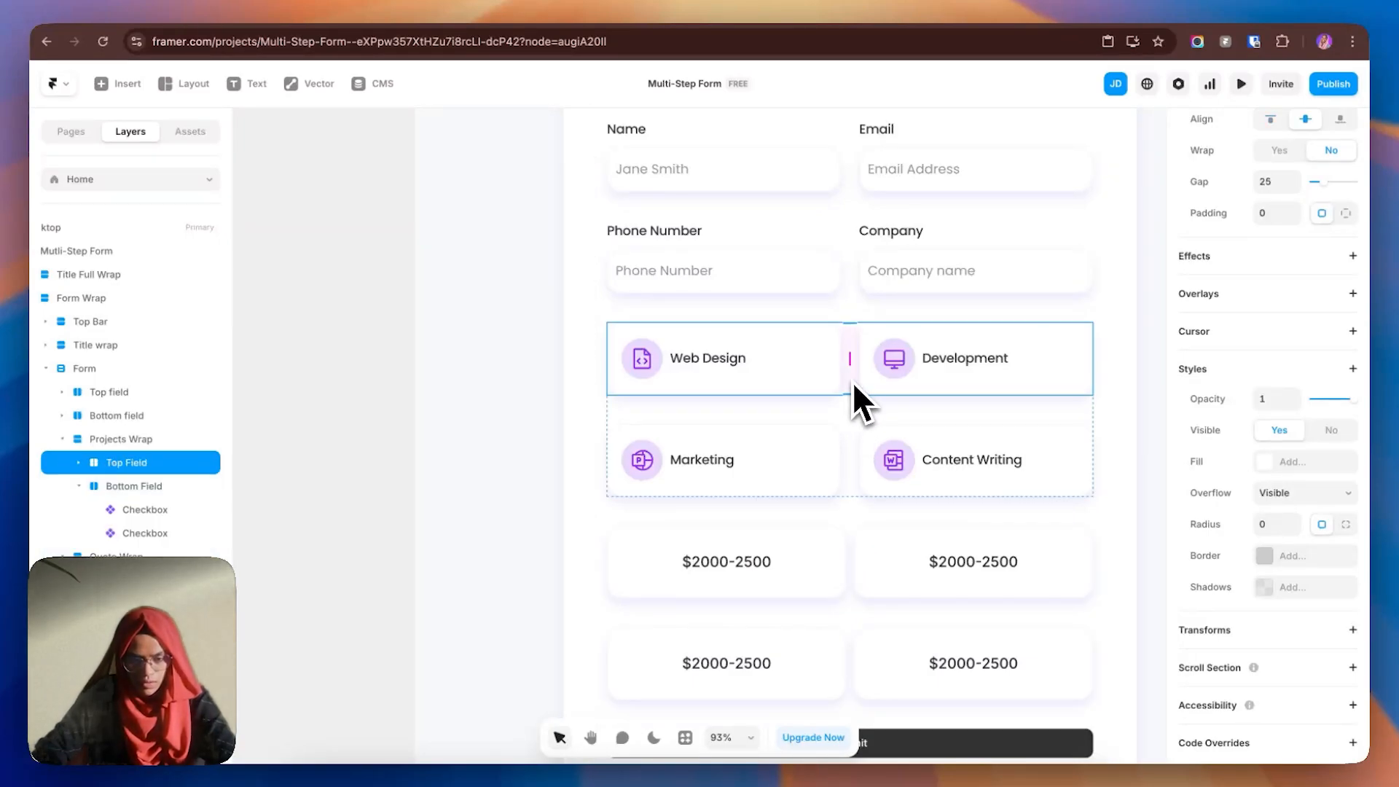
click(854, 557)
click(1280, 184)
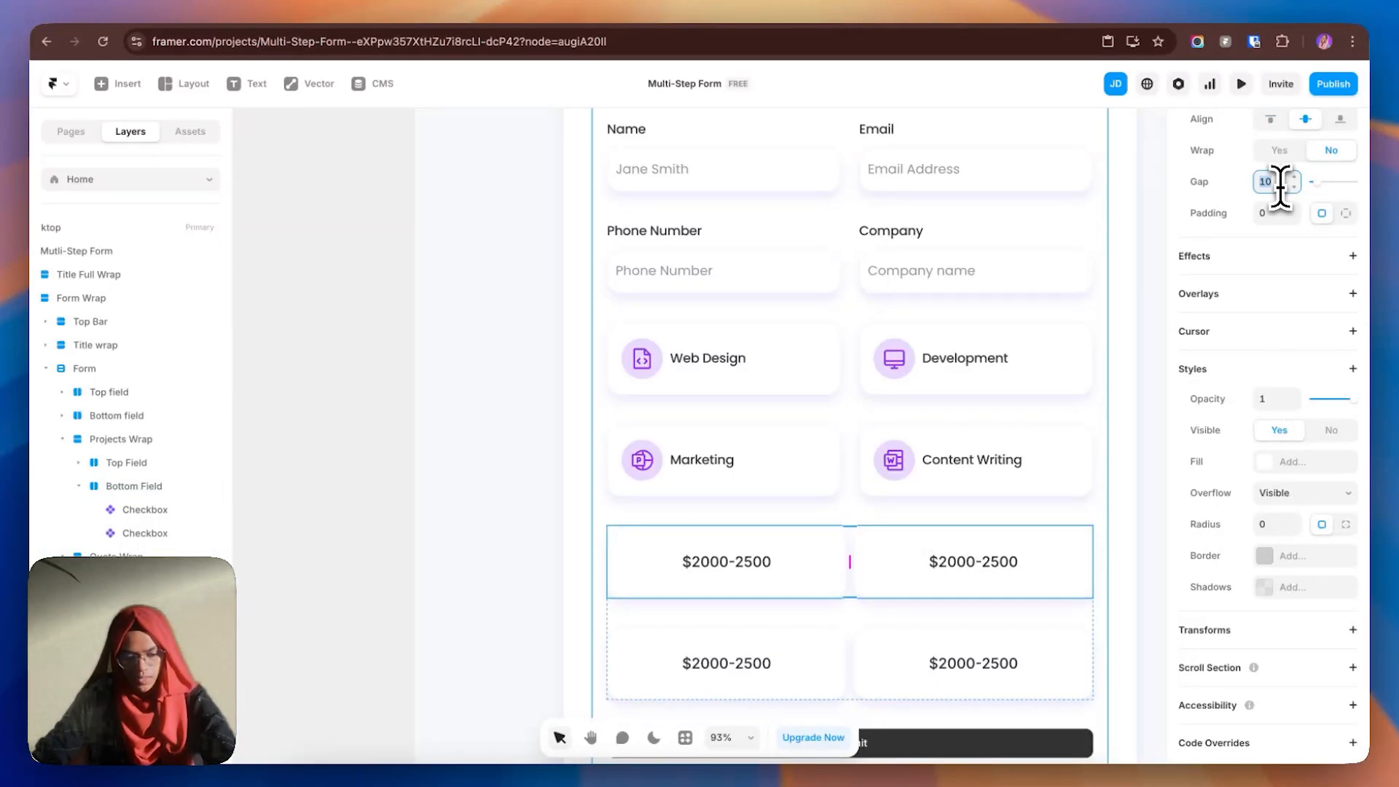
text(25)
key(Return)
click(854, 667)
click(1272, 182)
text(2)
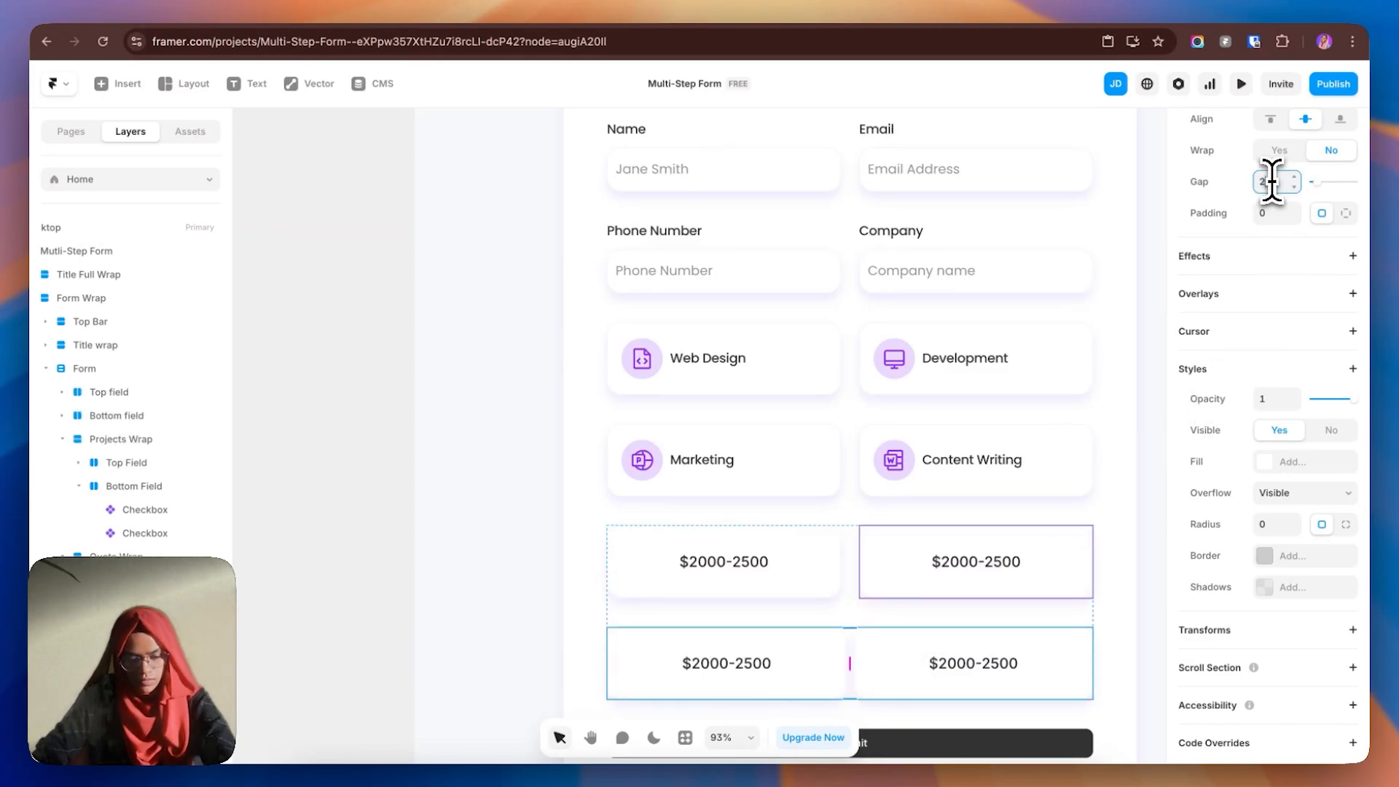
text(5)
key(Return)
click(536, 284)
scroll(842, 264, down, 3)
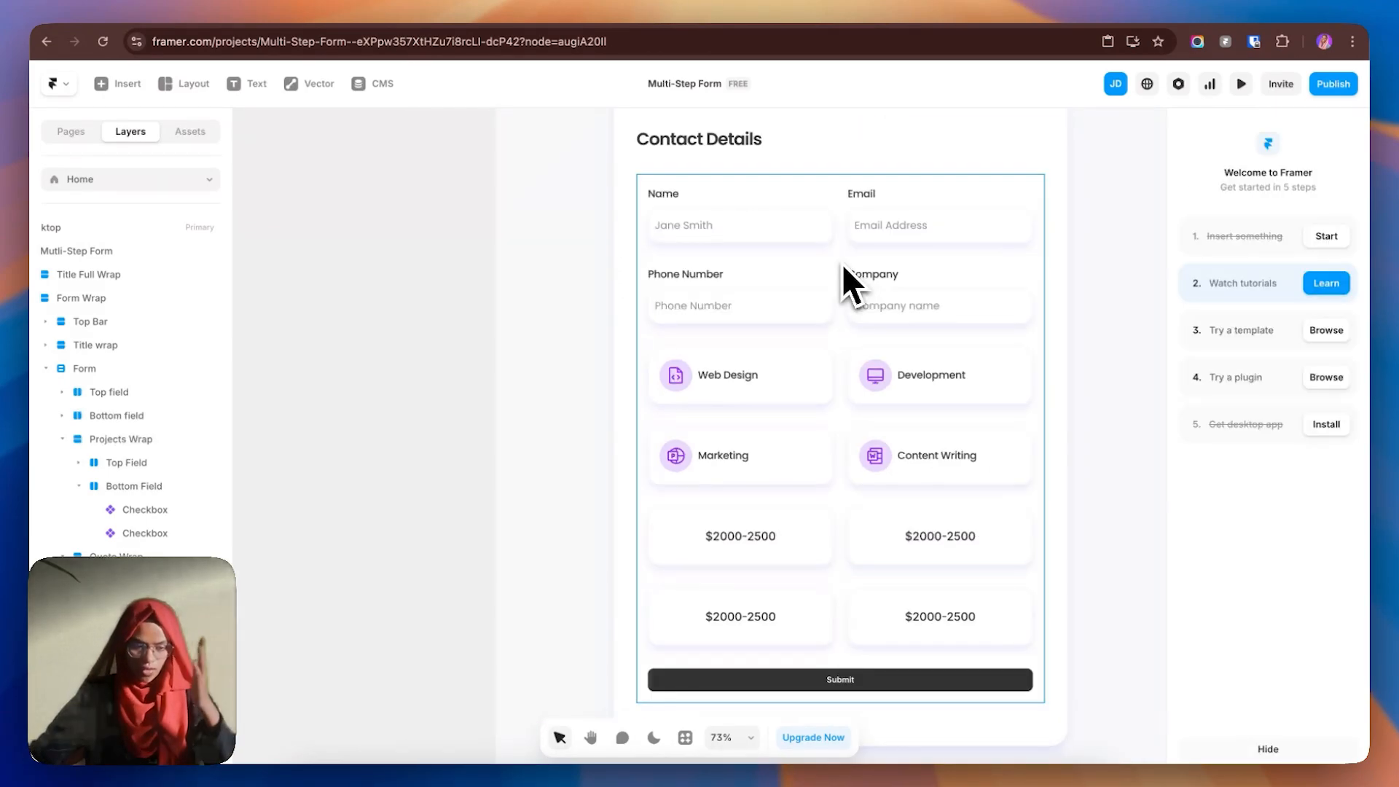
- Open the Submit button component and give its Default variant the Purple colour style
click(843, 681)
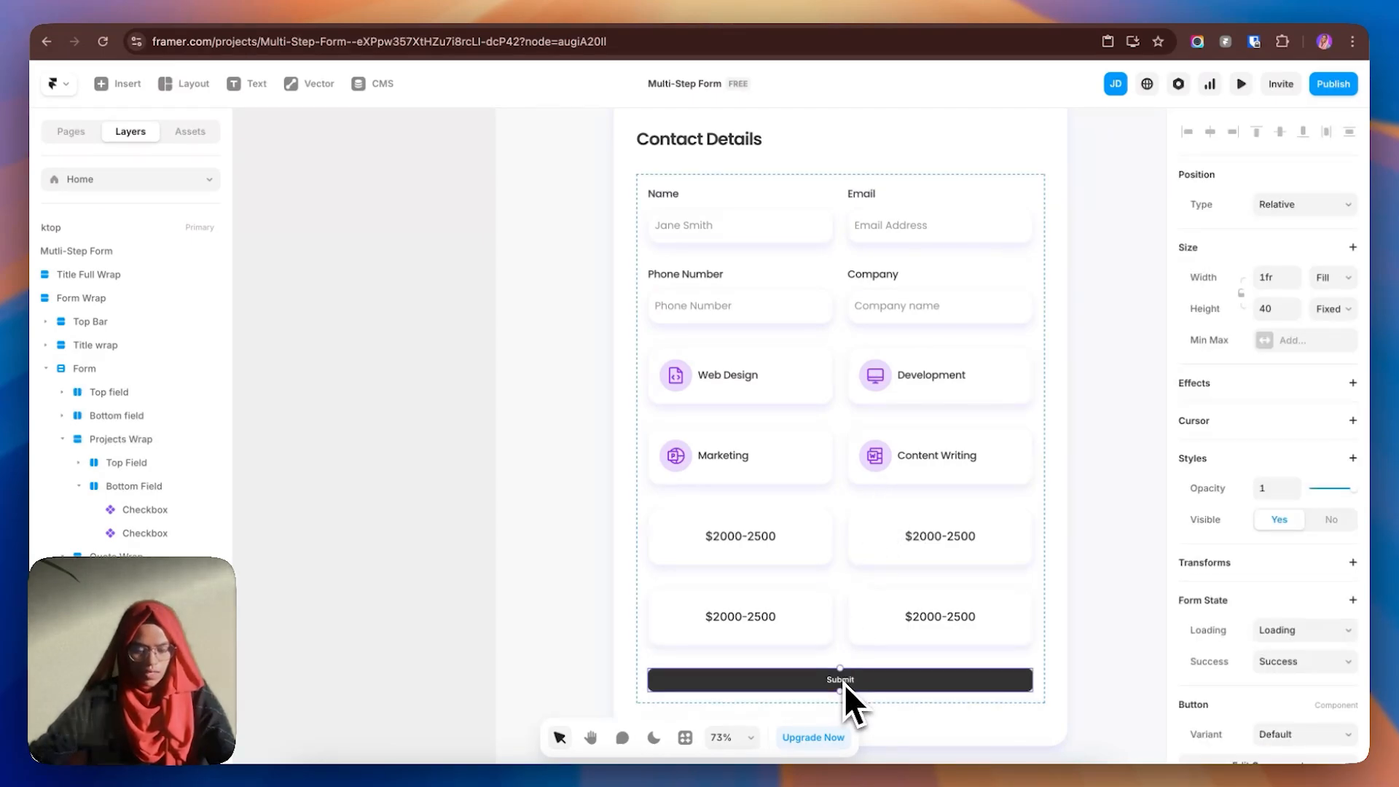
click(848, 653)
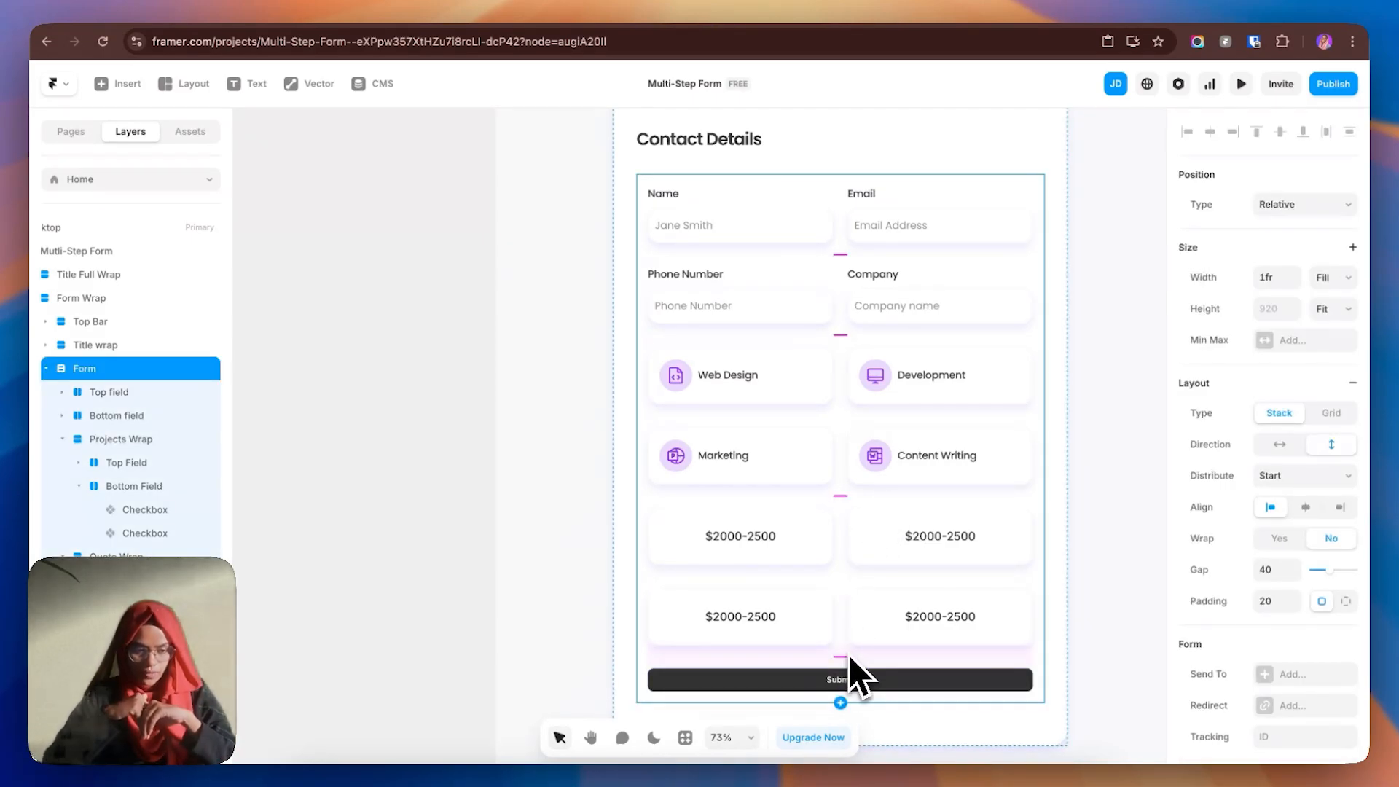
click(453, 466)
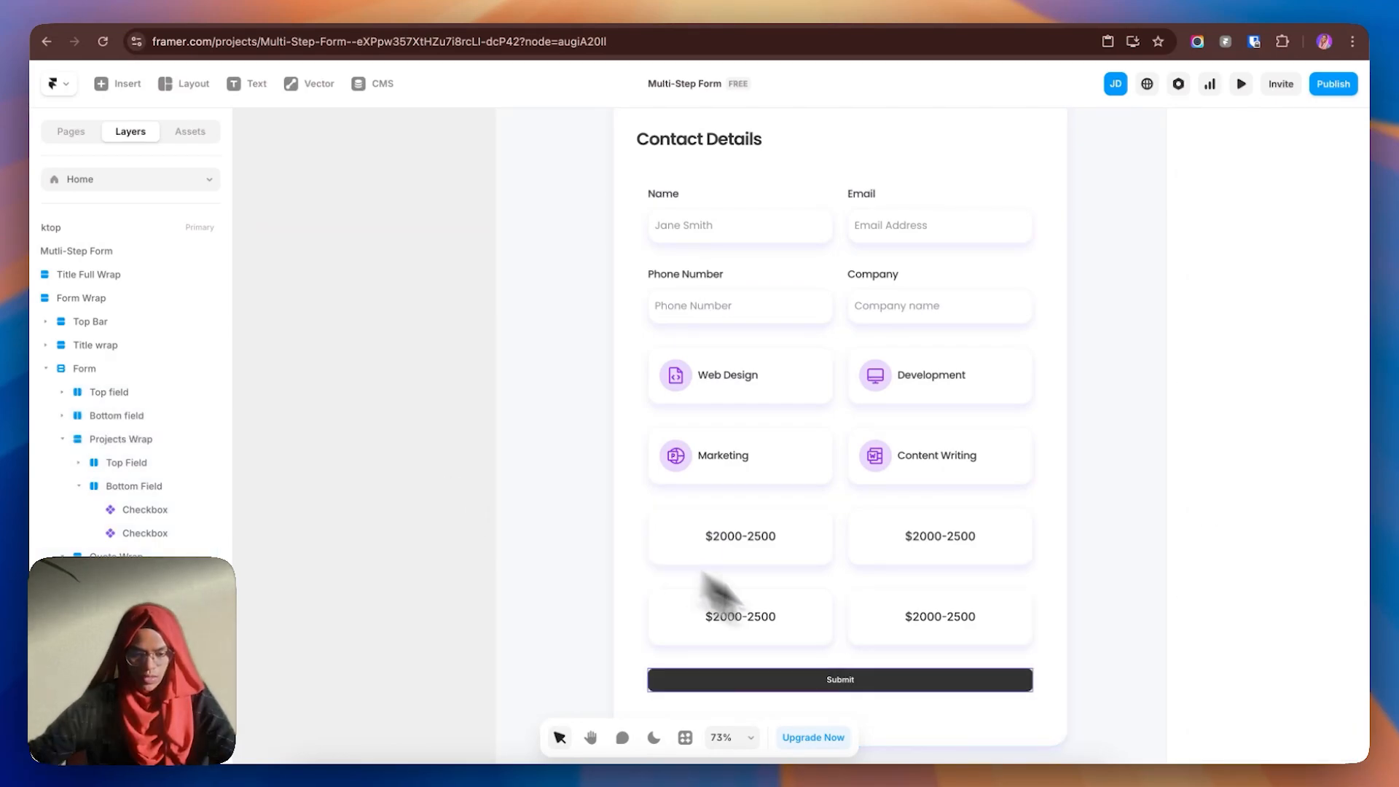
click(893, 683)
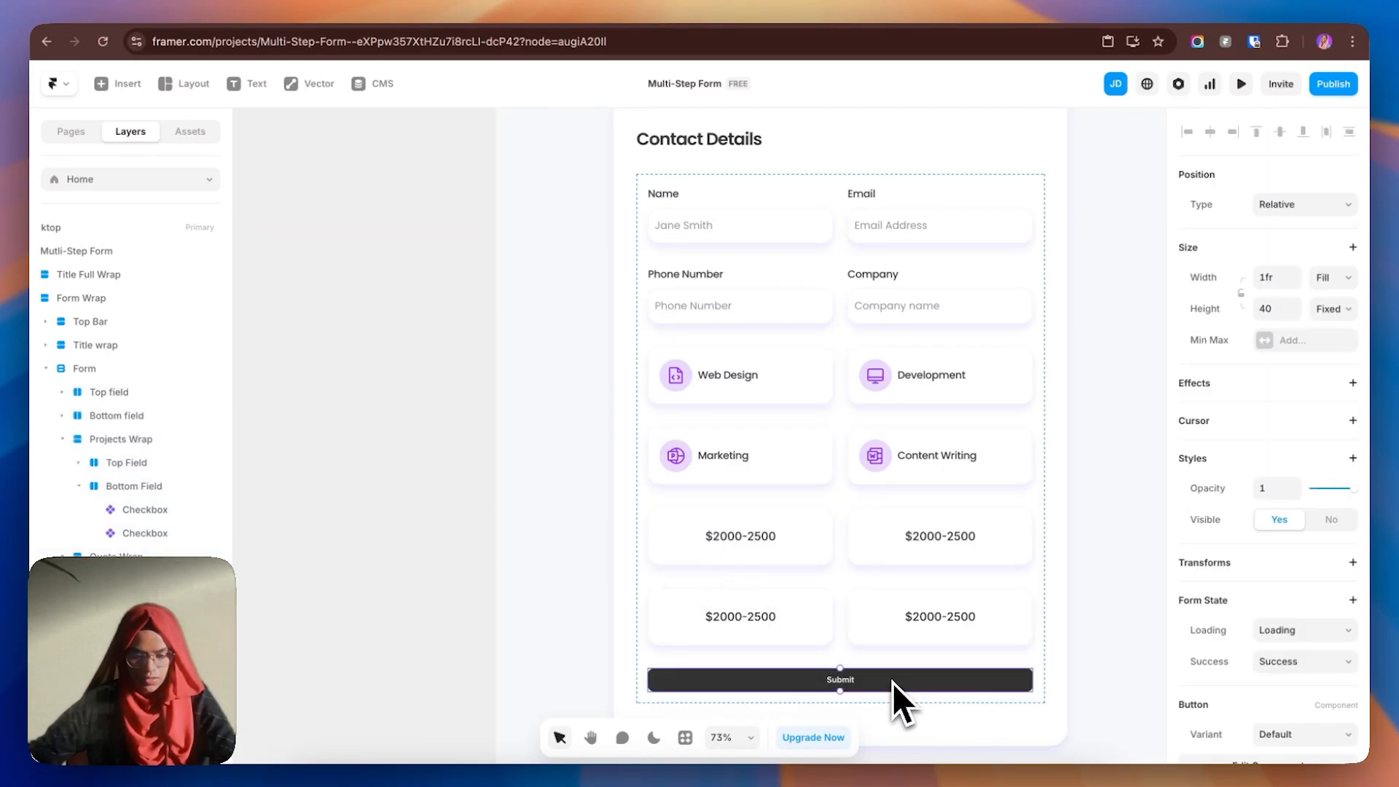
double_click(846, 689)
click(641, 459)
scroll(1299, 634, down, 5)
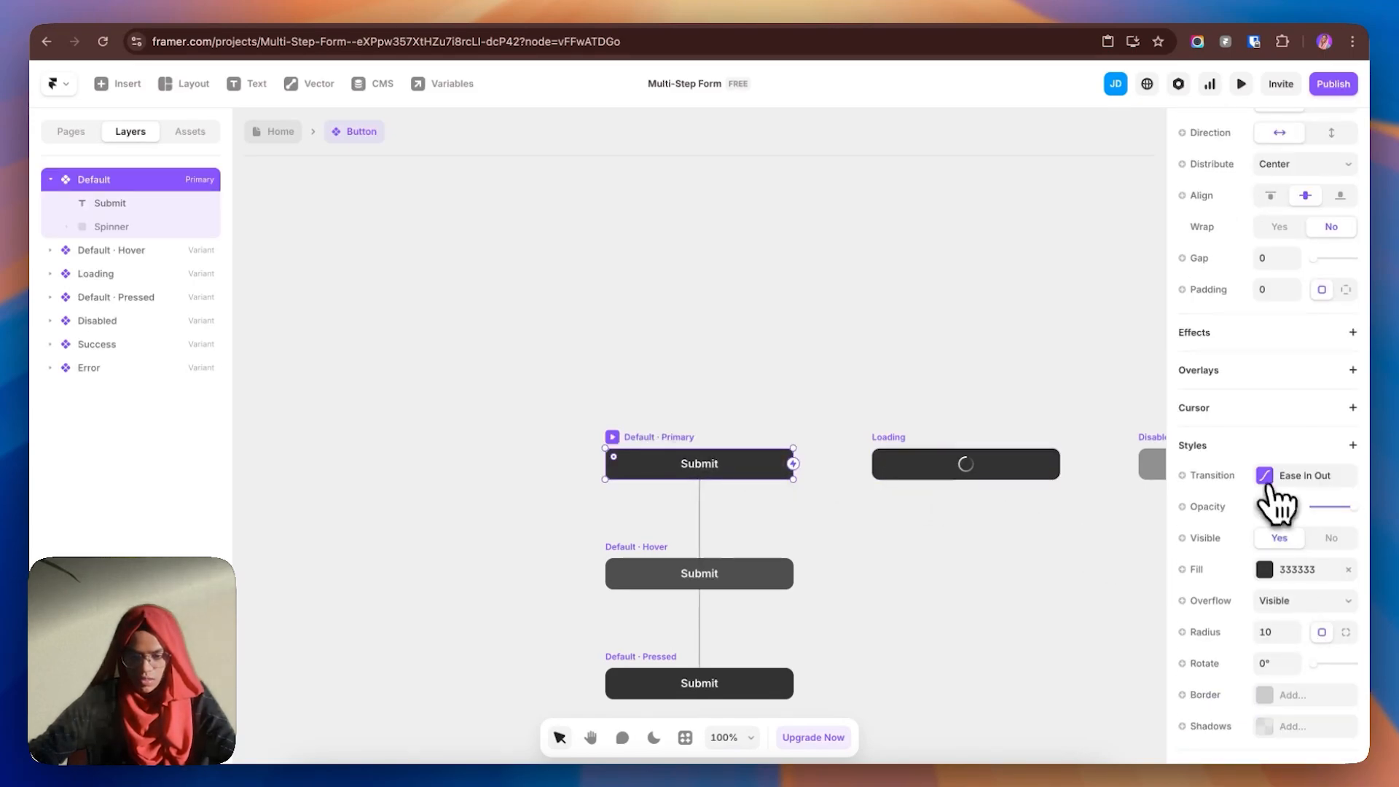
click(1265, 569)
click(1027, 628)
- Fill the Hover variant with Purple at 65% opacity and the Pressed variant with darker purple 620AC7
click(649, 572)
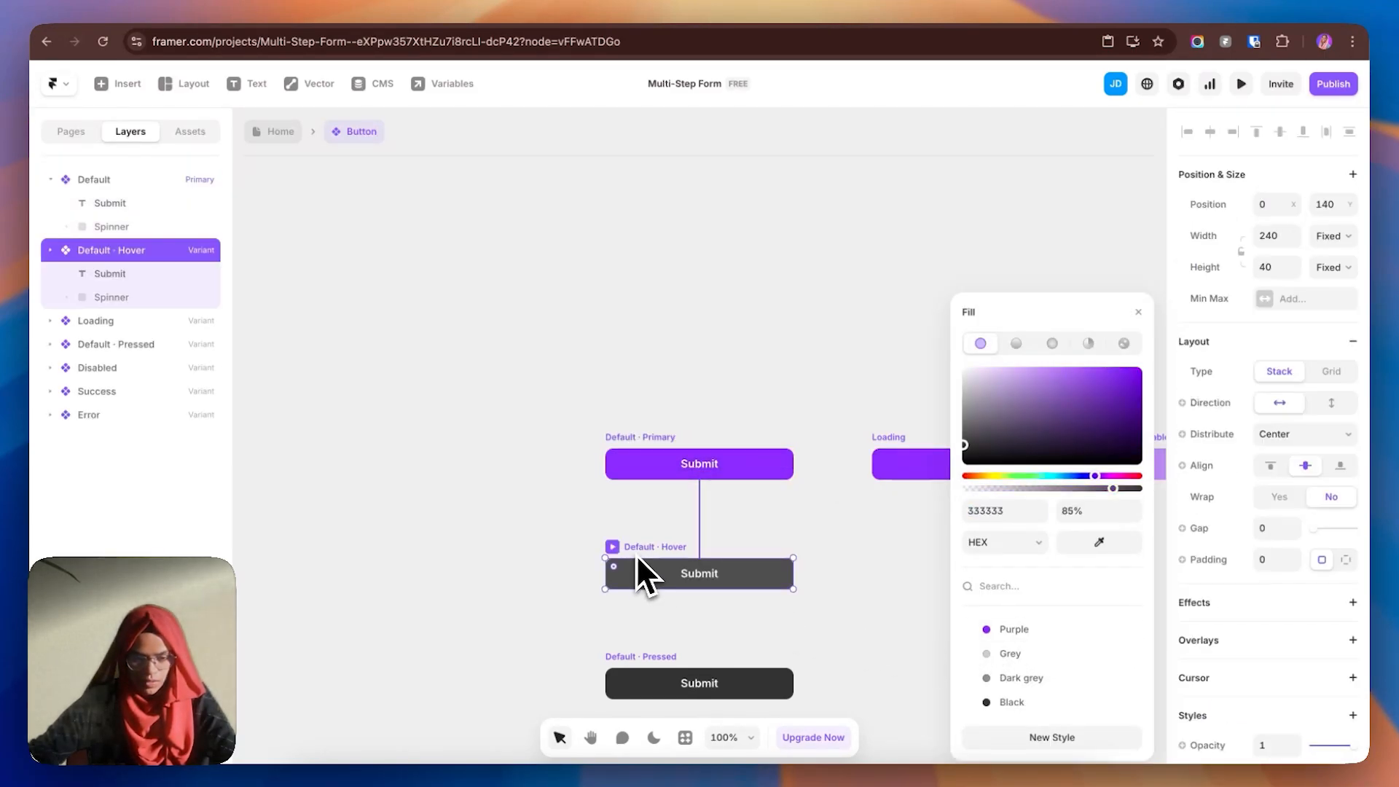
click(1009, 629)
drag(1139, 488, 1079, 488)
click(654, 667)
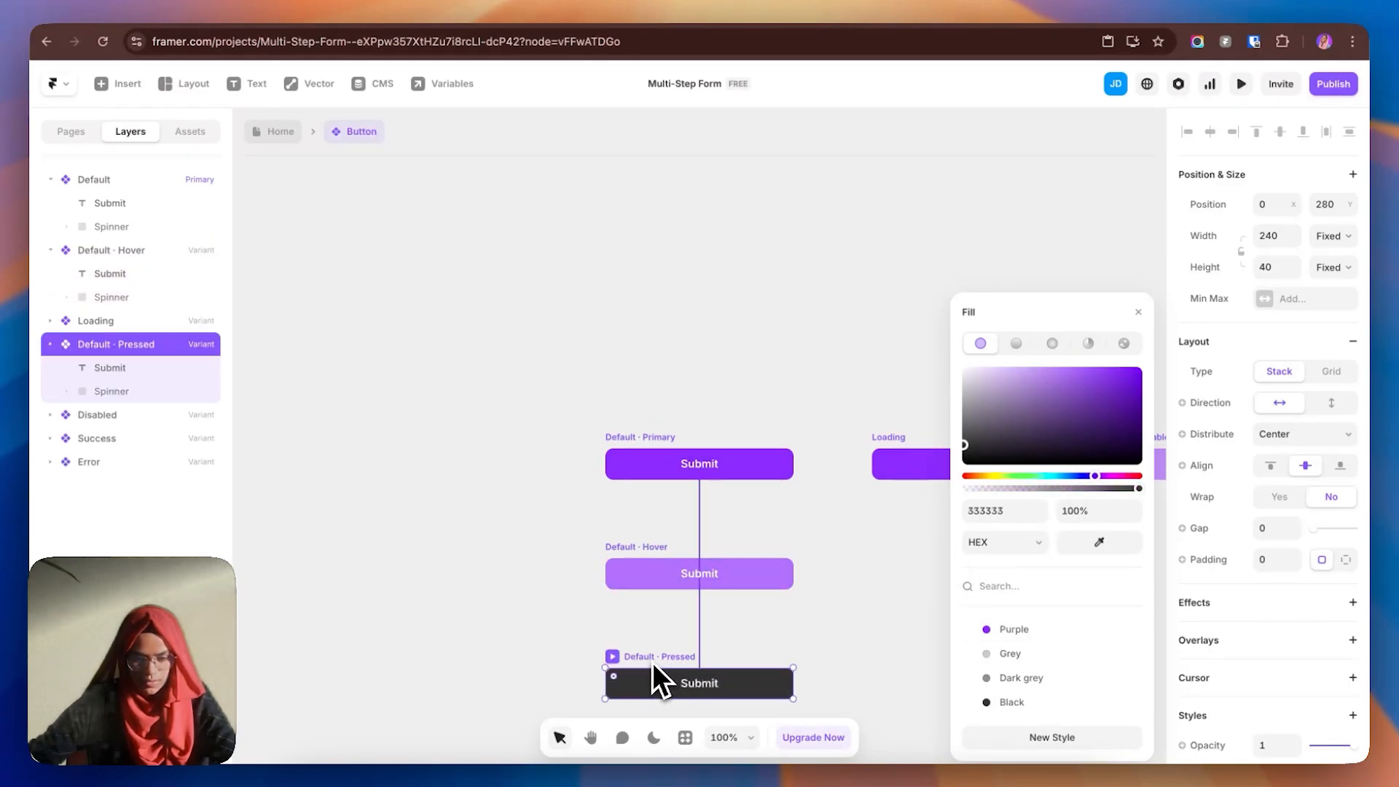
click(1012, 634)
click(1124, 379)
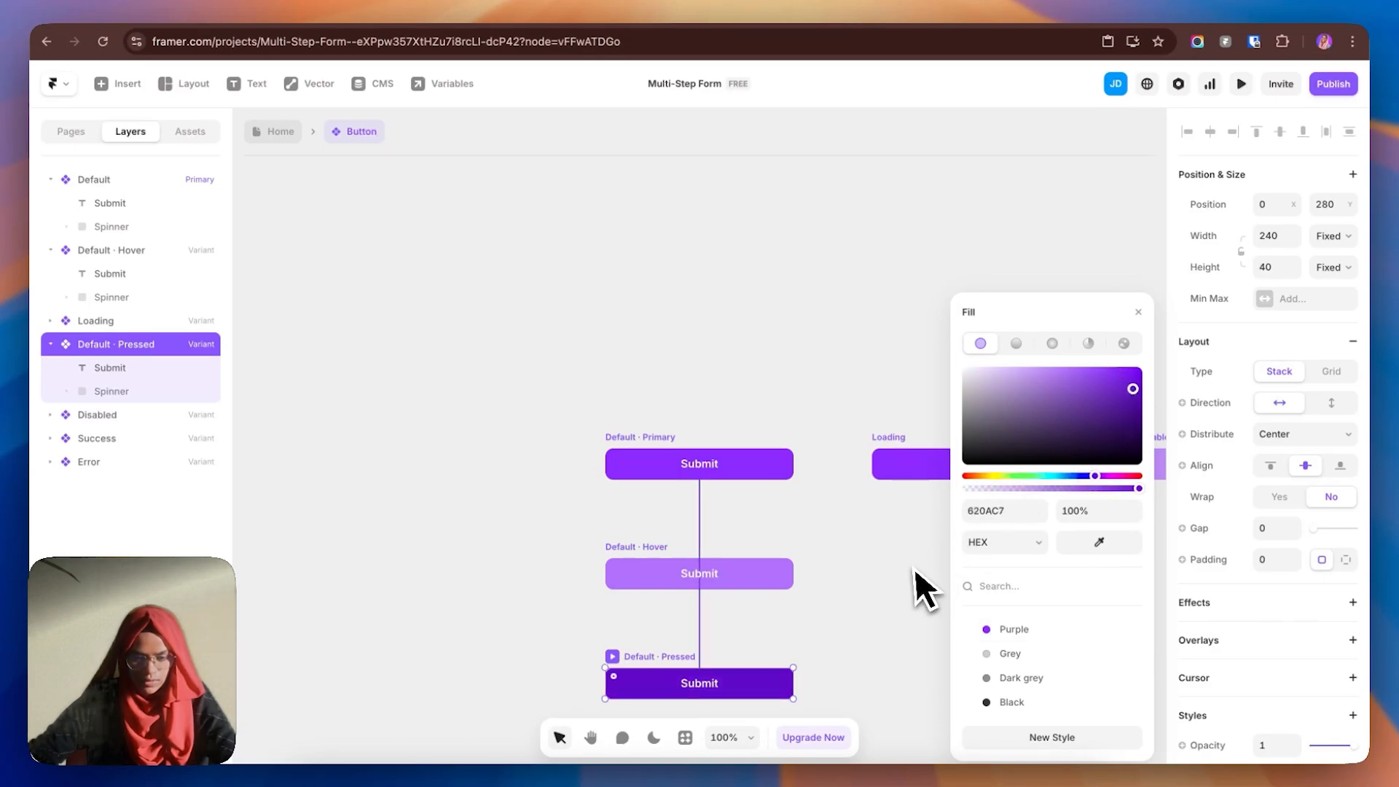
click(923, 548)
- Set the Submit button component's corner radius to 20 and return to the Home page
drag(977, 607, 762, 581)
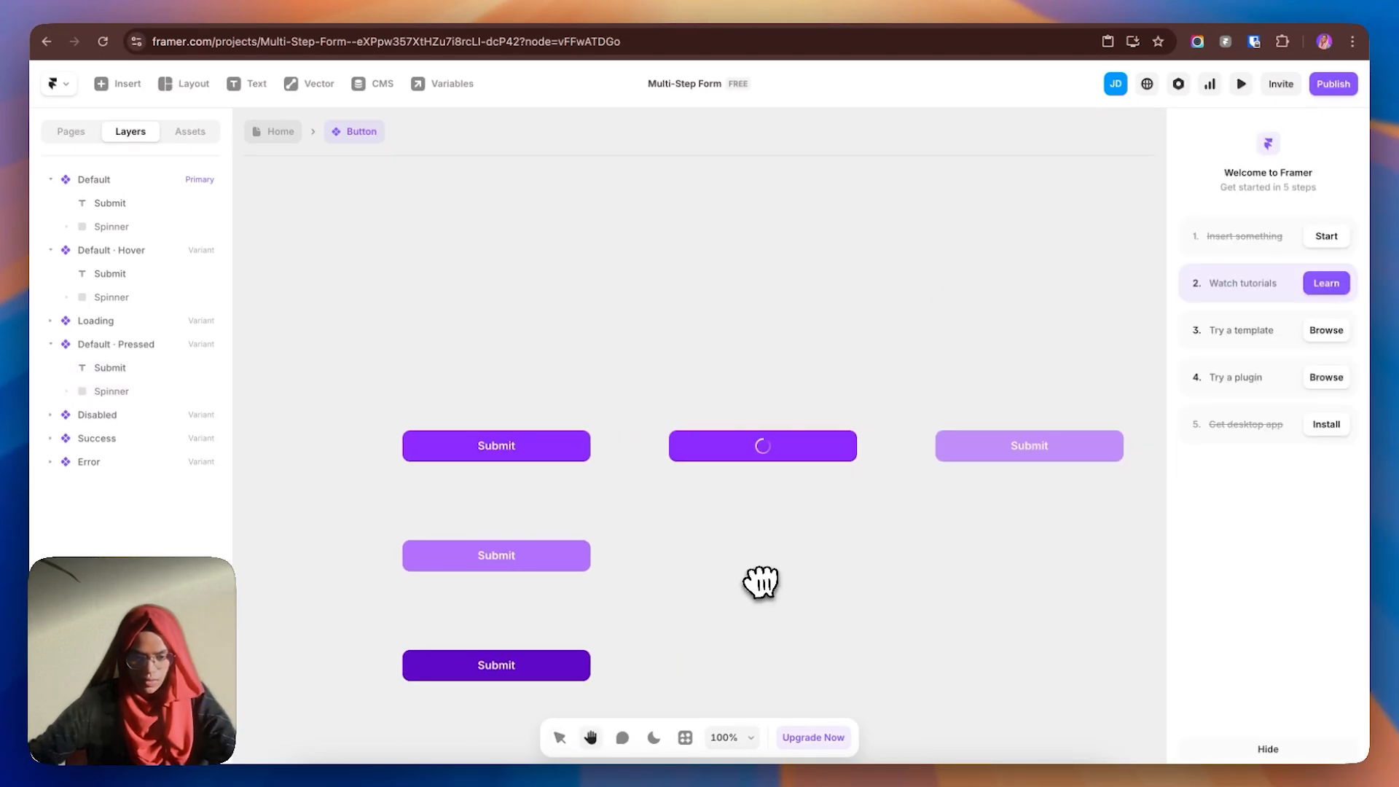
click(276, 132)
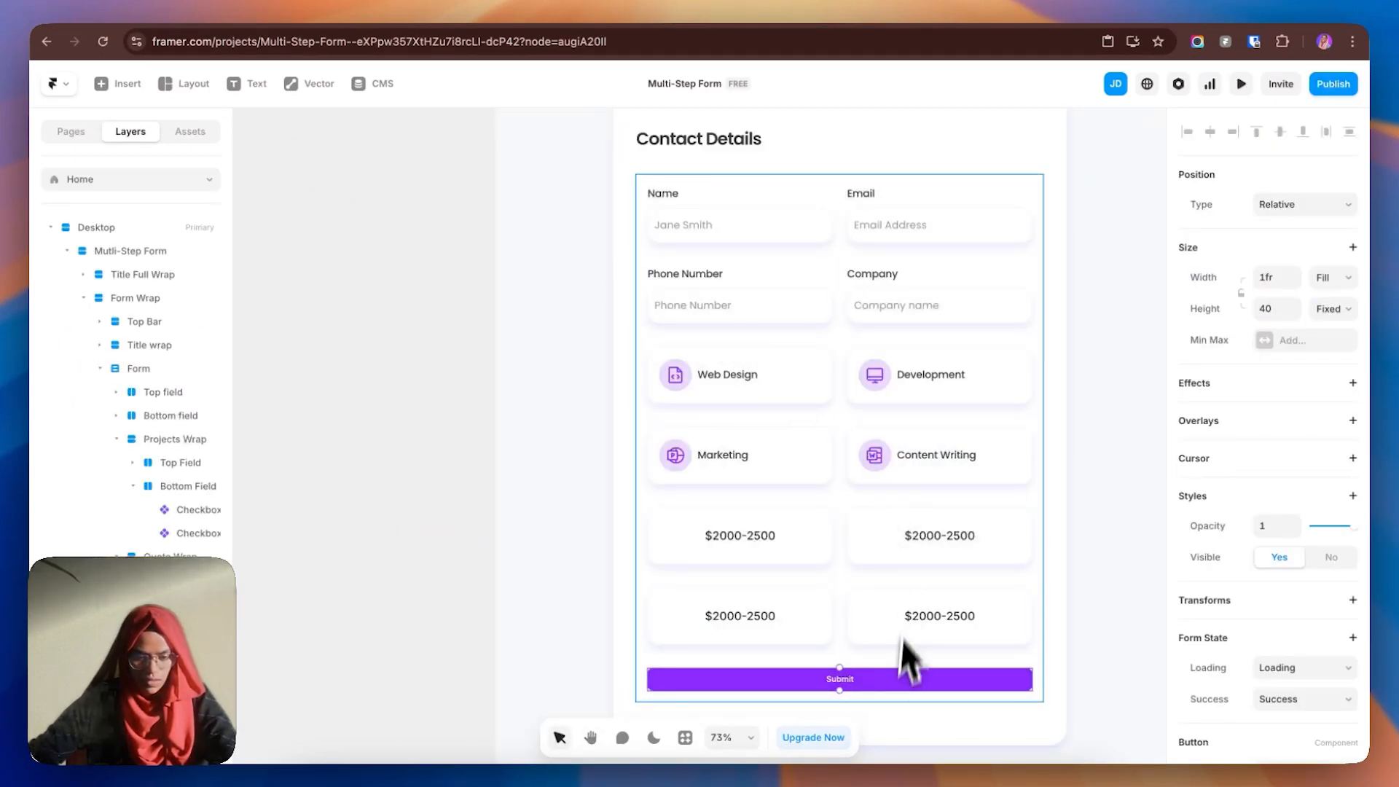
double_click(896, 684)
click(1279, 632)
text(20)
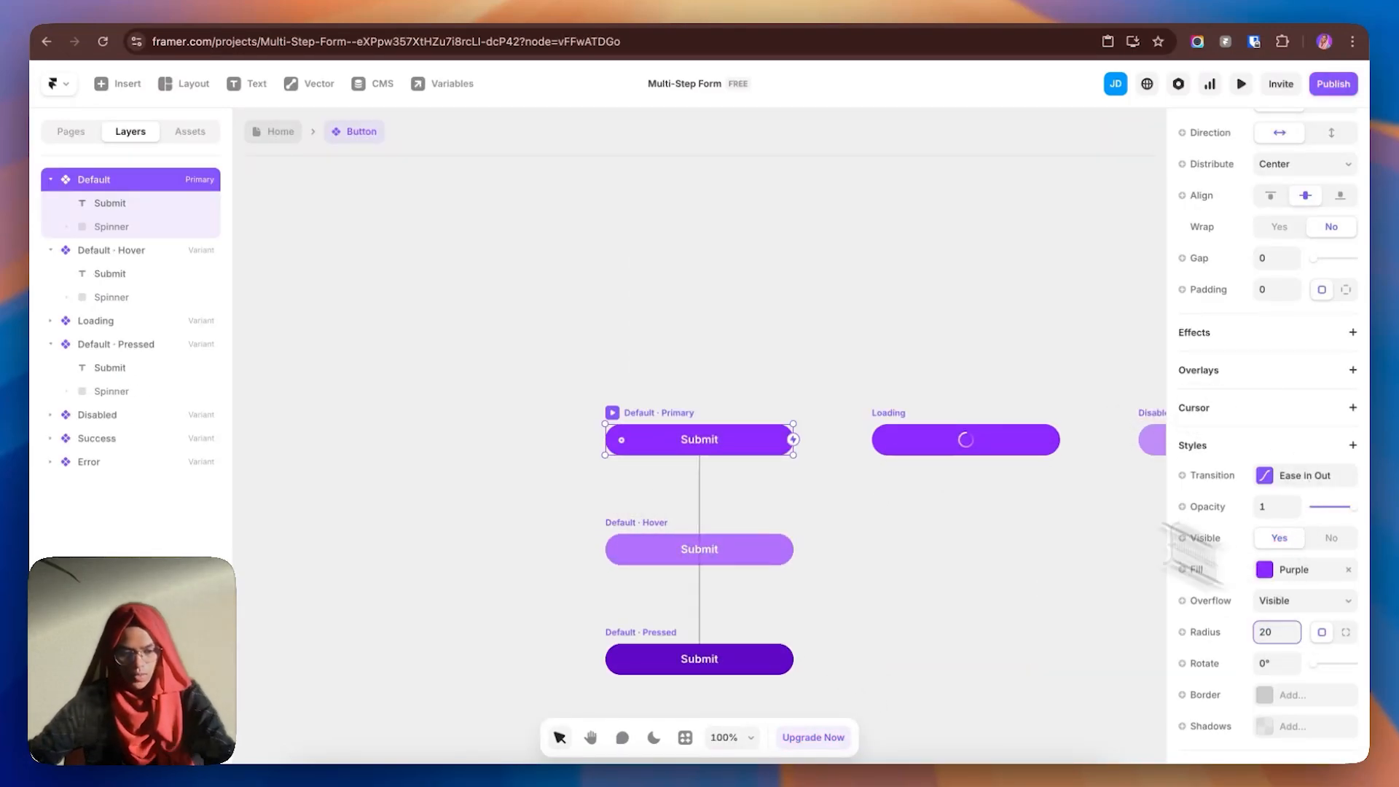
click(276, 132)
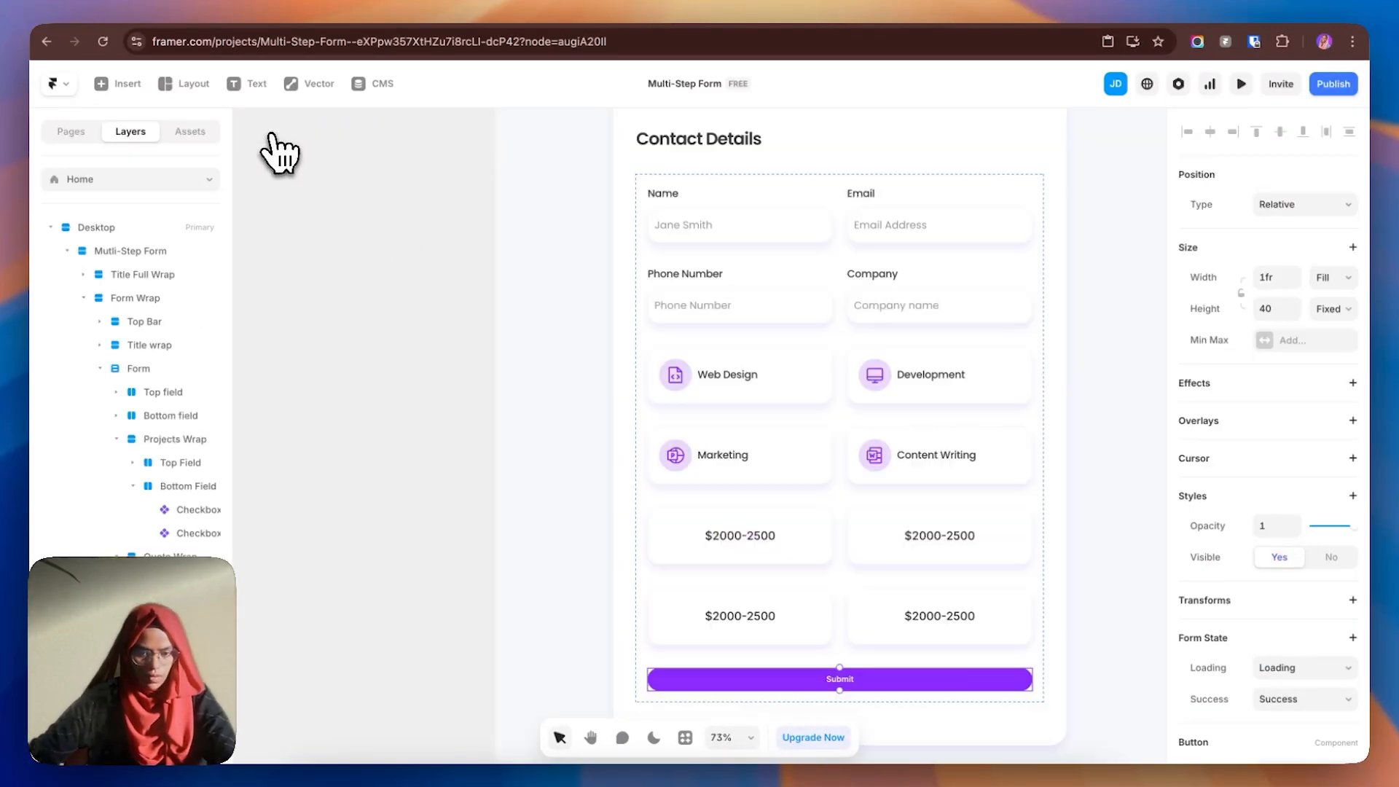
- Give the Next button's label the Subtitle text style and make the button slightly taller
click(1124, 596)
scroll(899, 536, down, 3)
scroll(882, 529, down, 2)
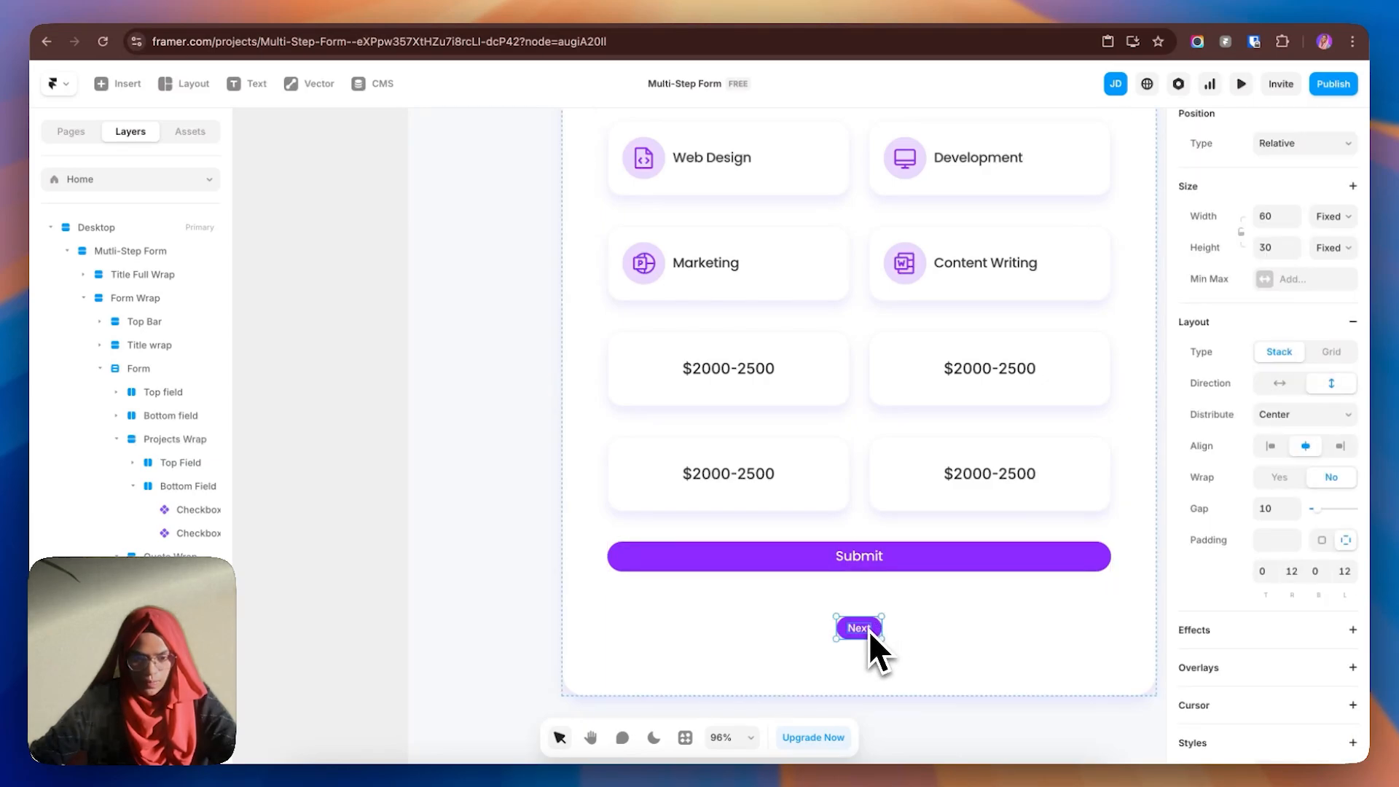
double_click(868, 631)
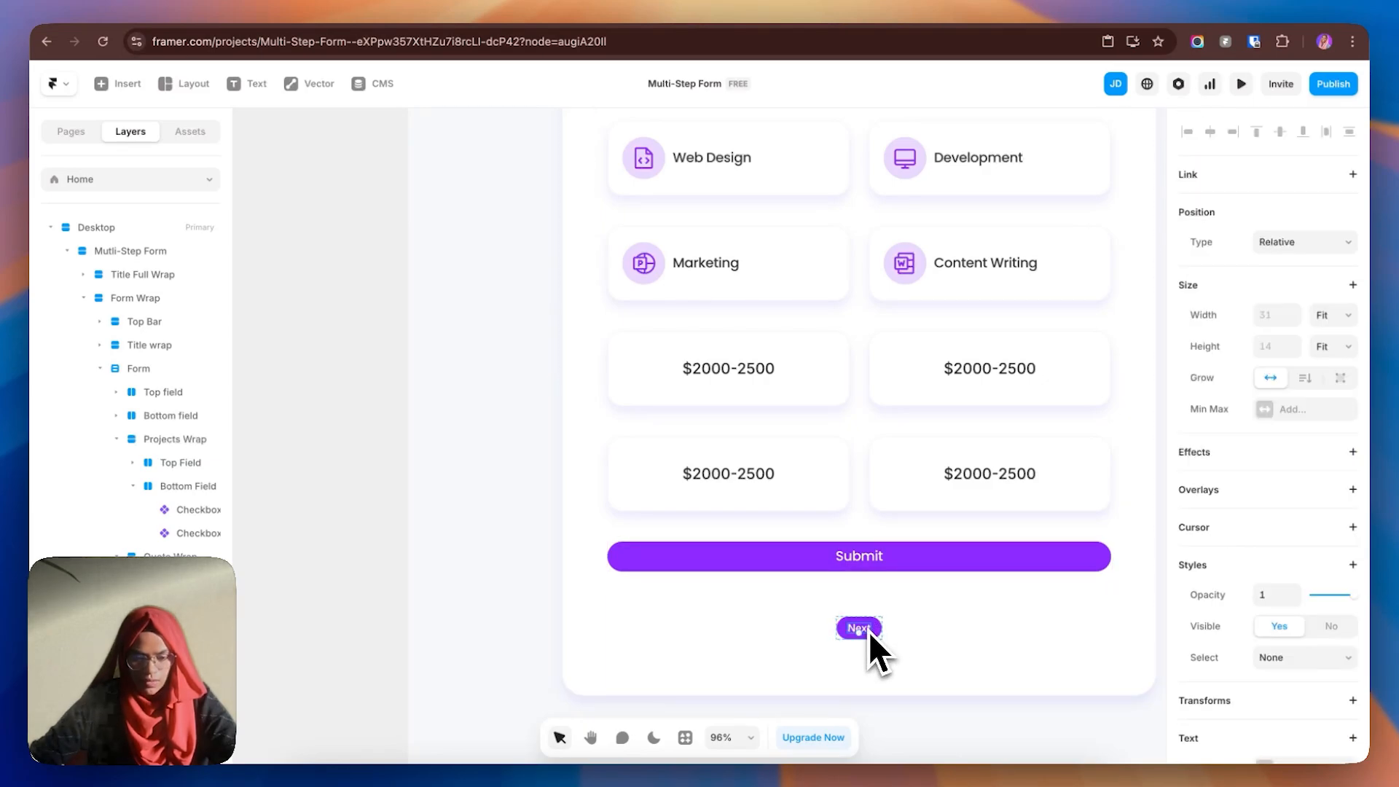
scroll(1335, 622, down, 5)
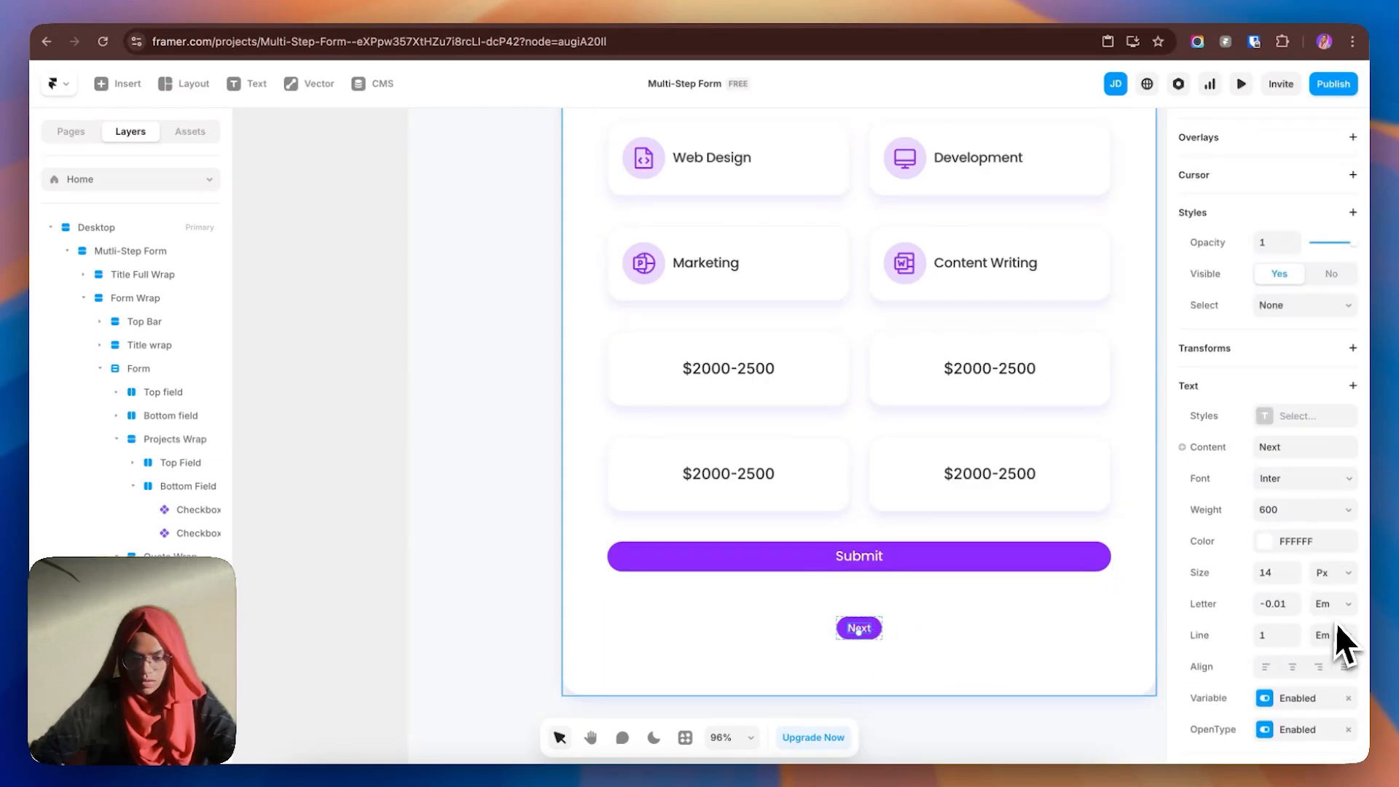
click(1271, 416)
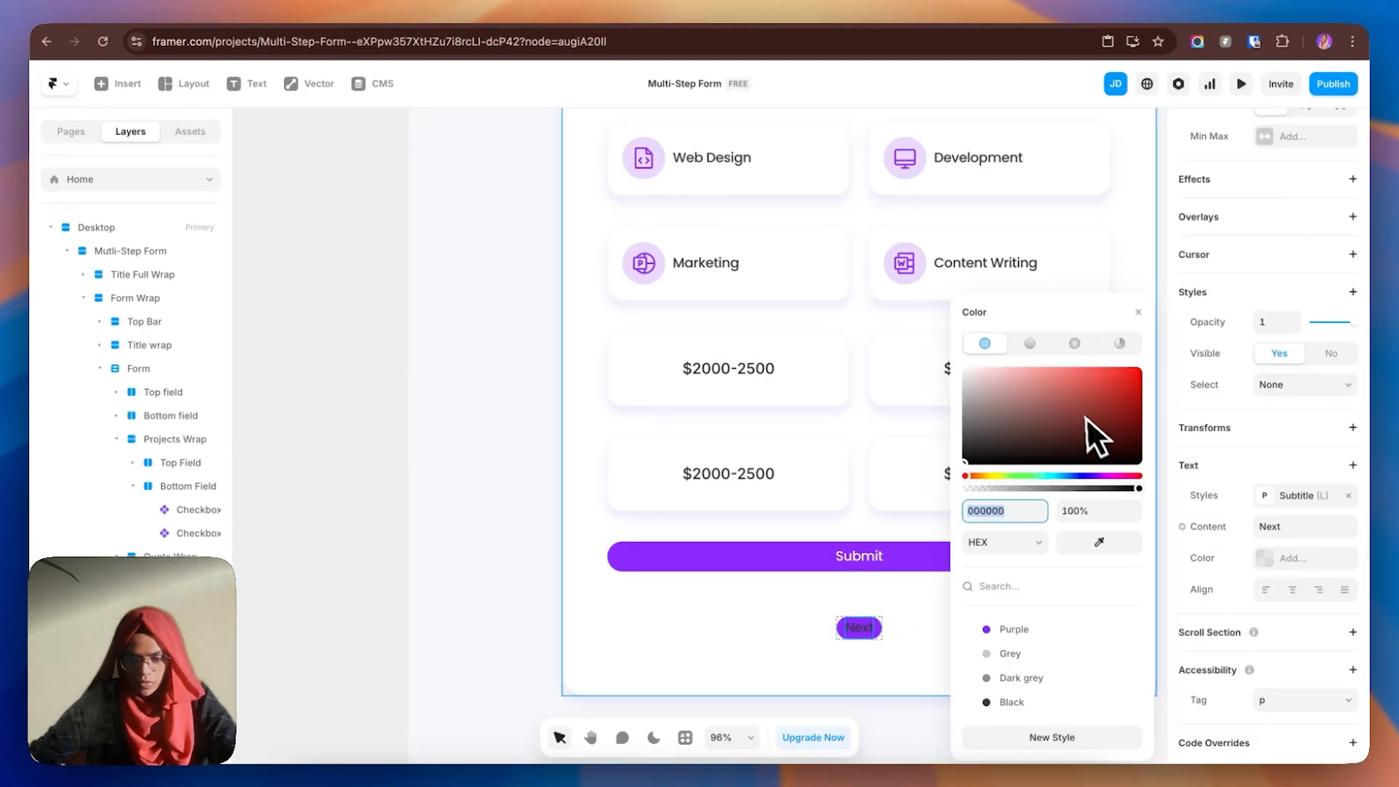
click(868, 631)
drag(871, 639, 873, 644)
click(891, 573)
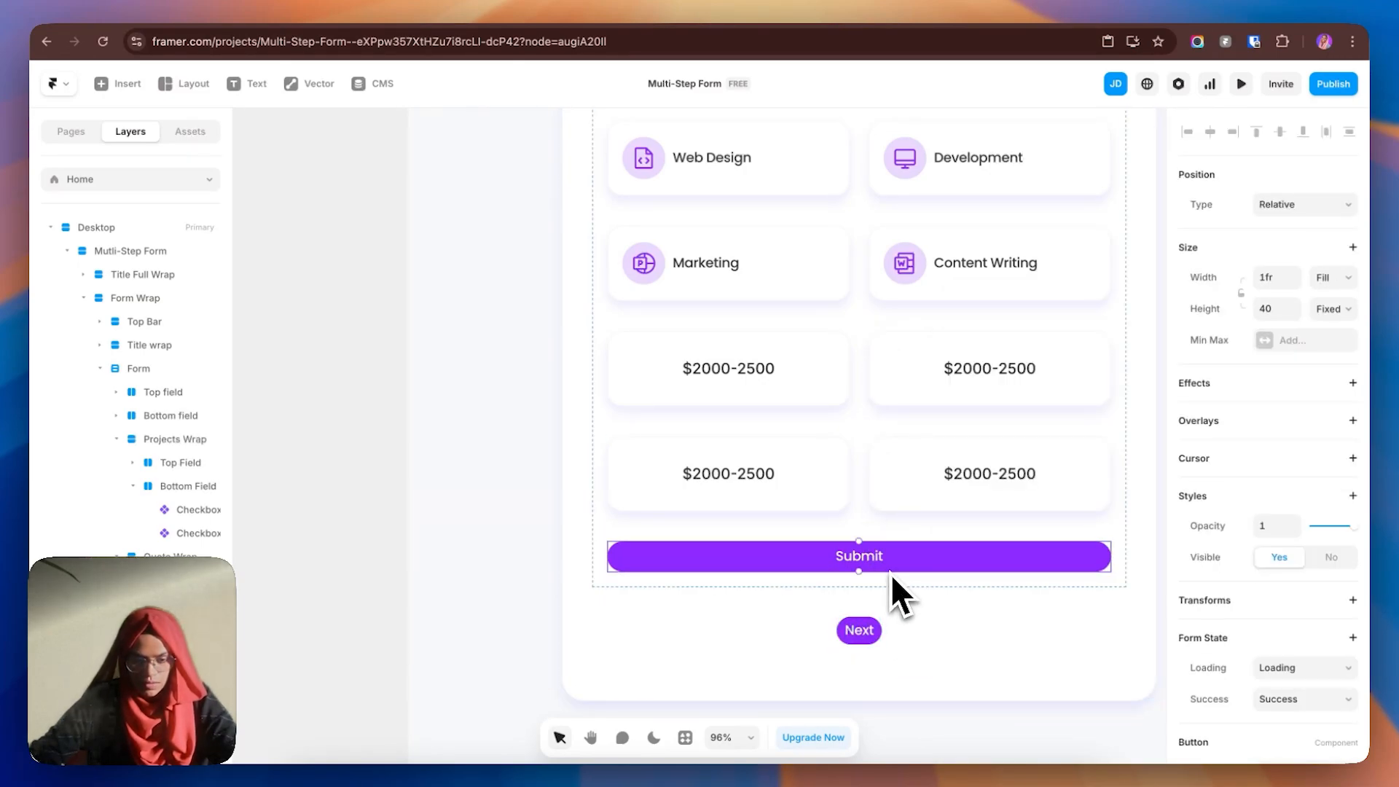
- Set the Next button to height 40 and a Fixed width of 140
click(875, 641)
click(1280, 248)
text(40)
click(1334, 218)
click(1335, 255)
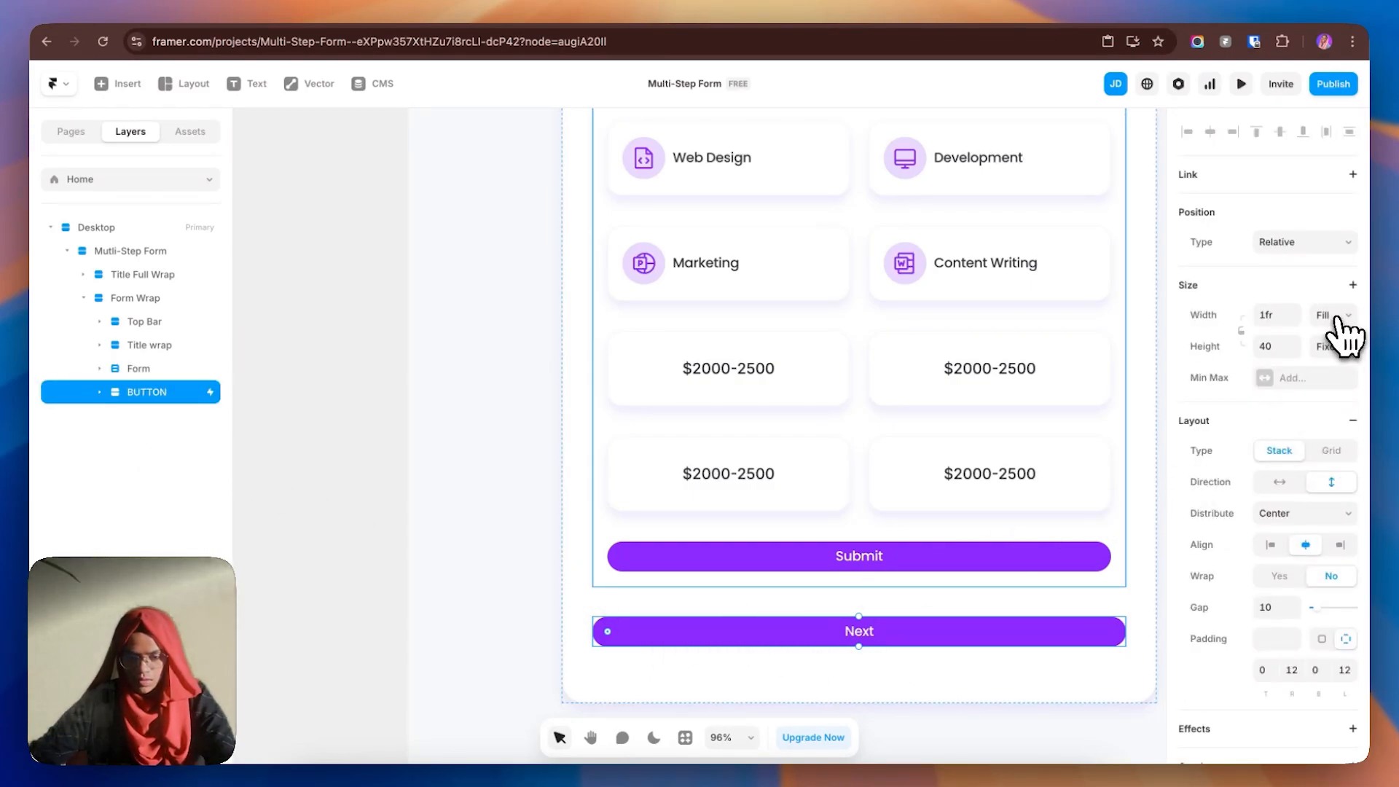
click(1338, 321)
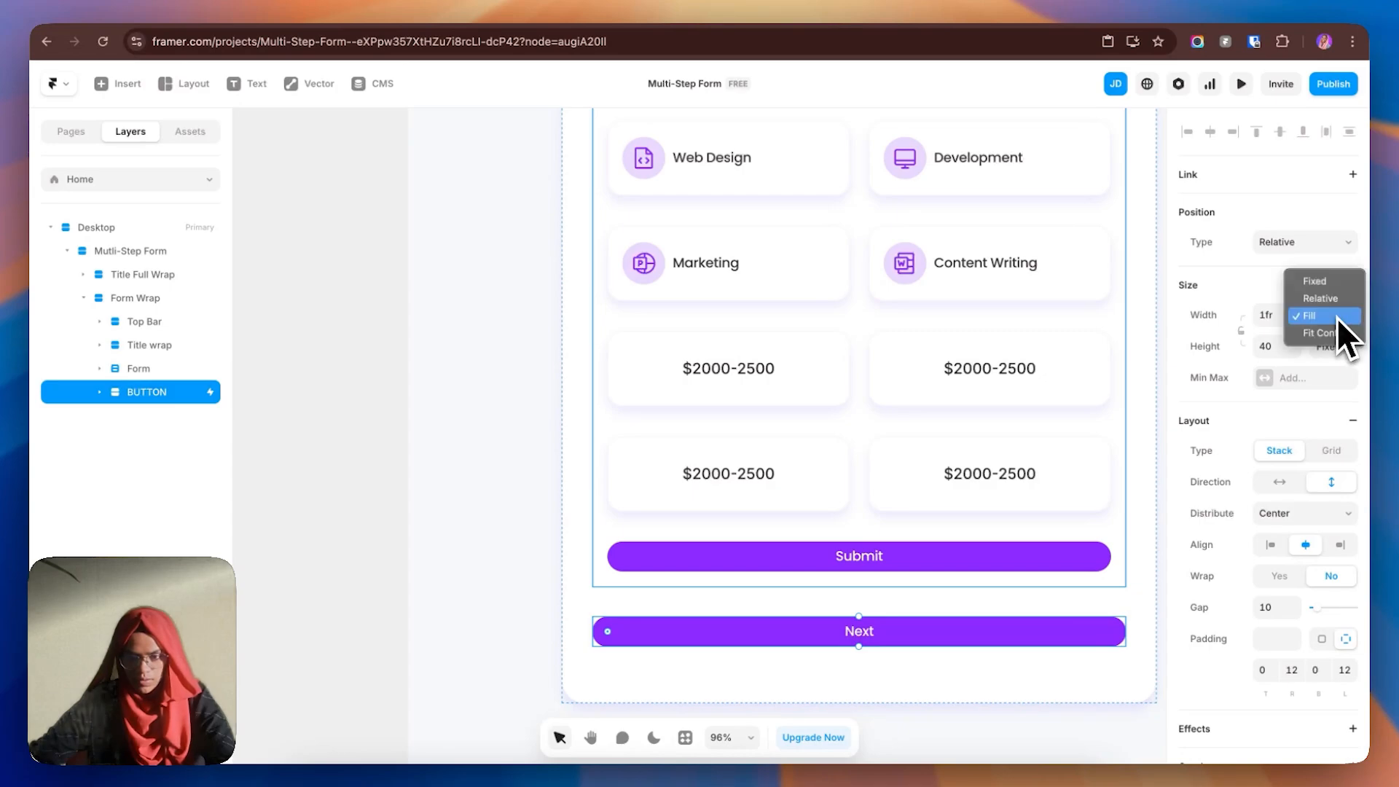
click(1327, 278)
drag(1127, 632, 707, 653)
click(1280, 316)
text(140)
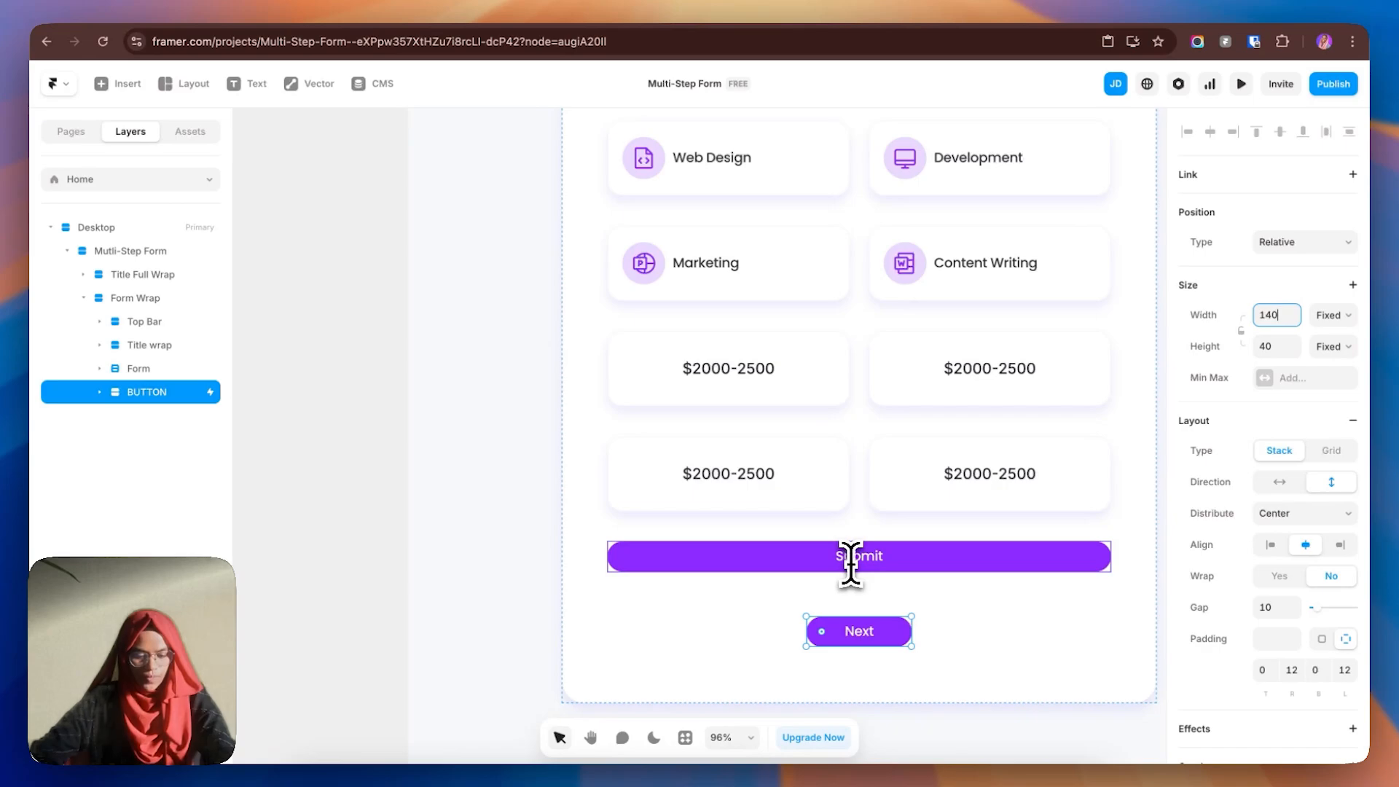
scroll(850, 562, down, 6)
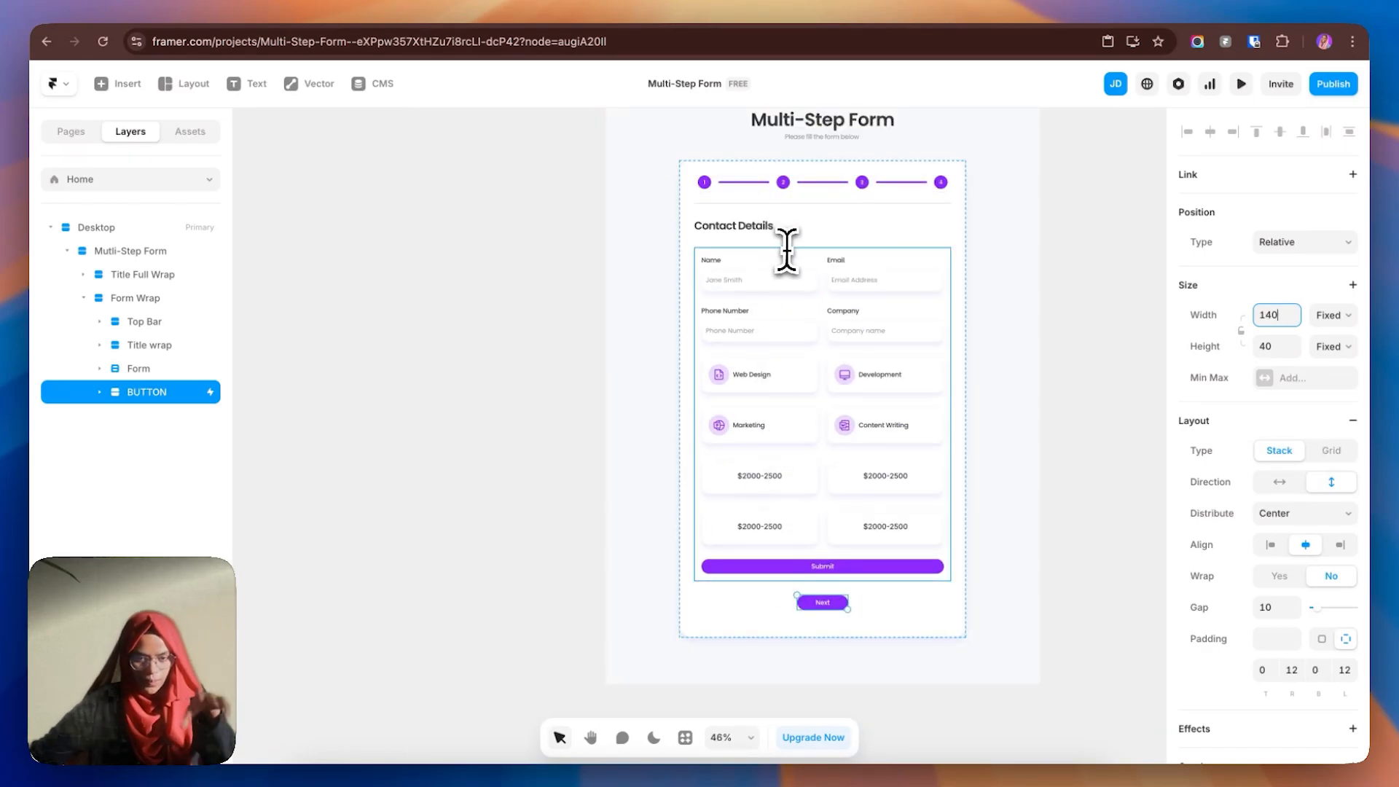
- Select the Form Wrap container in Layers and collapse its children
click(161, 363)
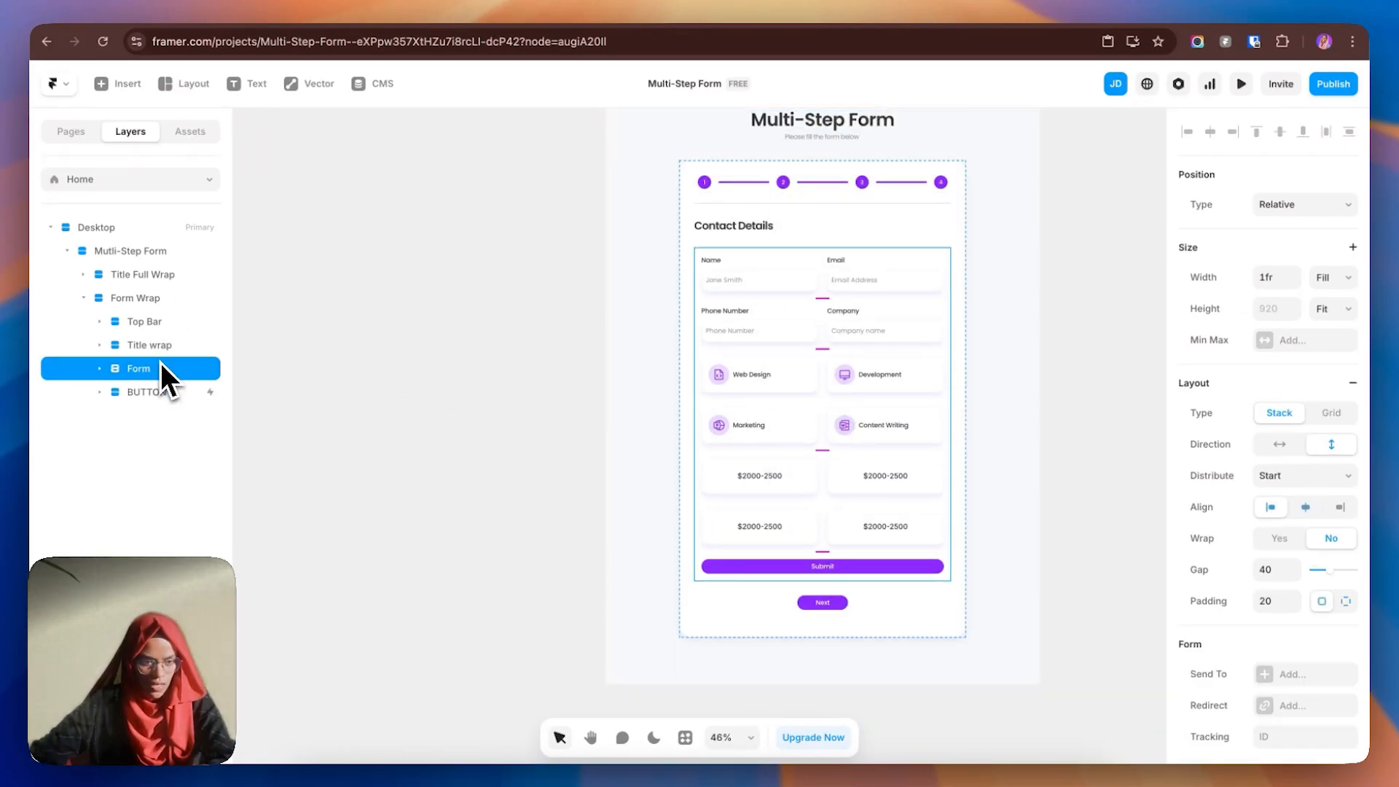
click(137, 299)
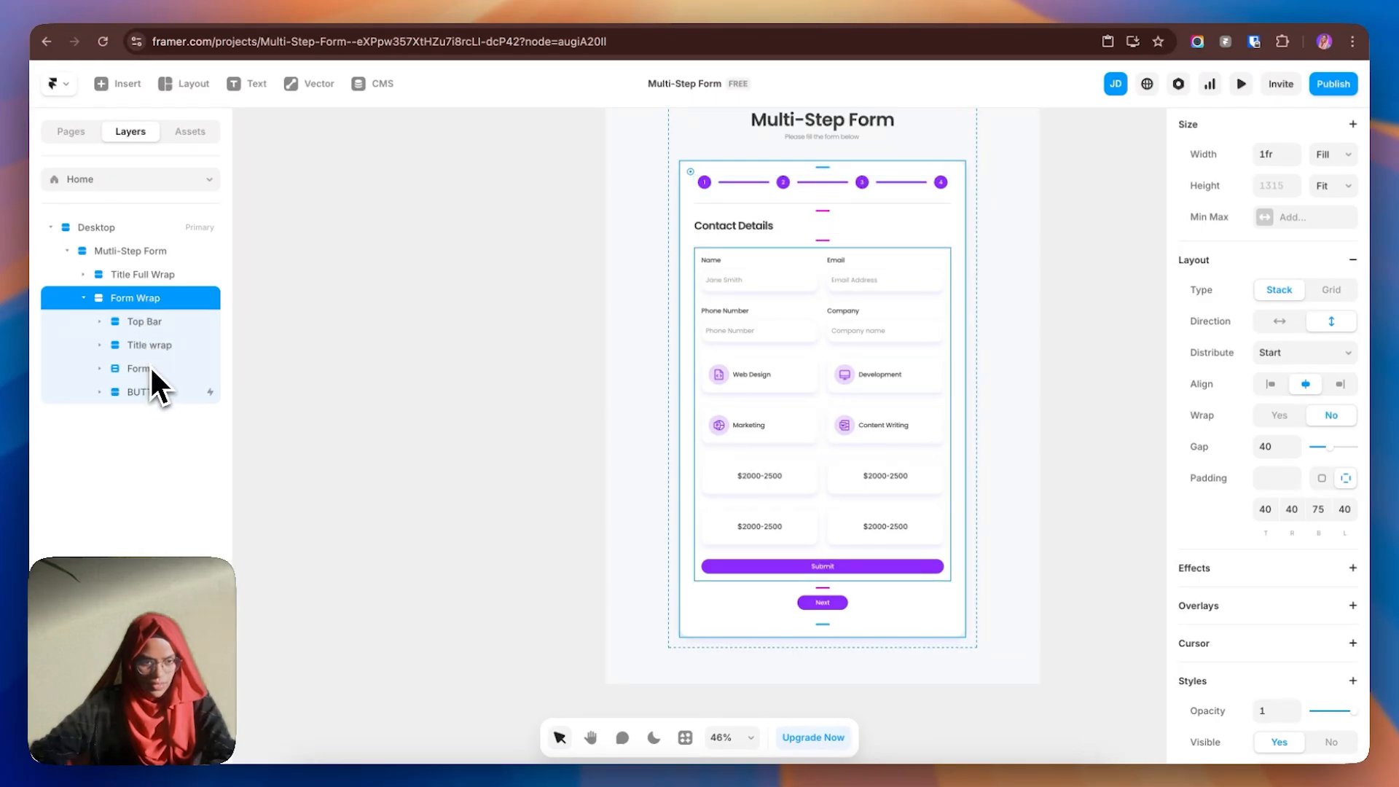
click(151, 304)
- Create a component from Form Wrap and rename its first variant 'Whole Form'
right_click(154, 304)
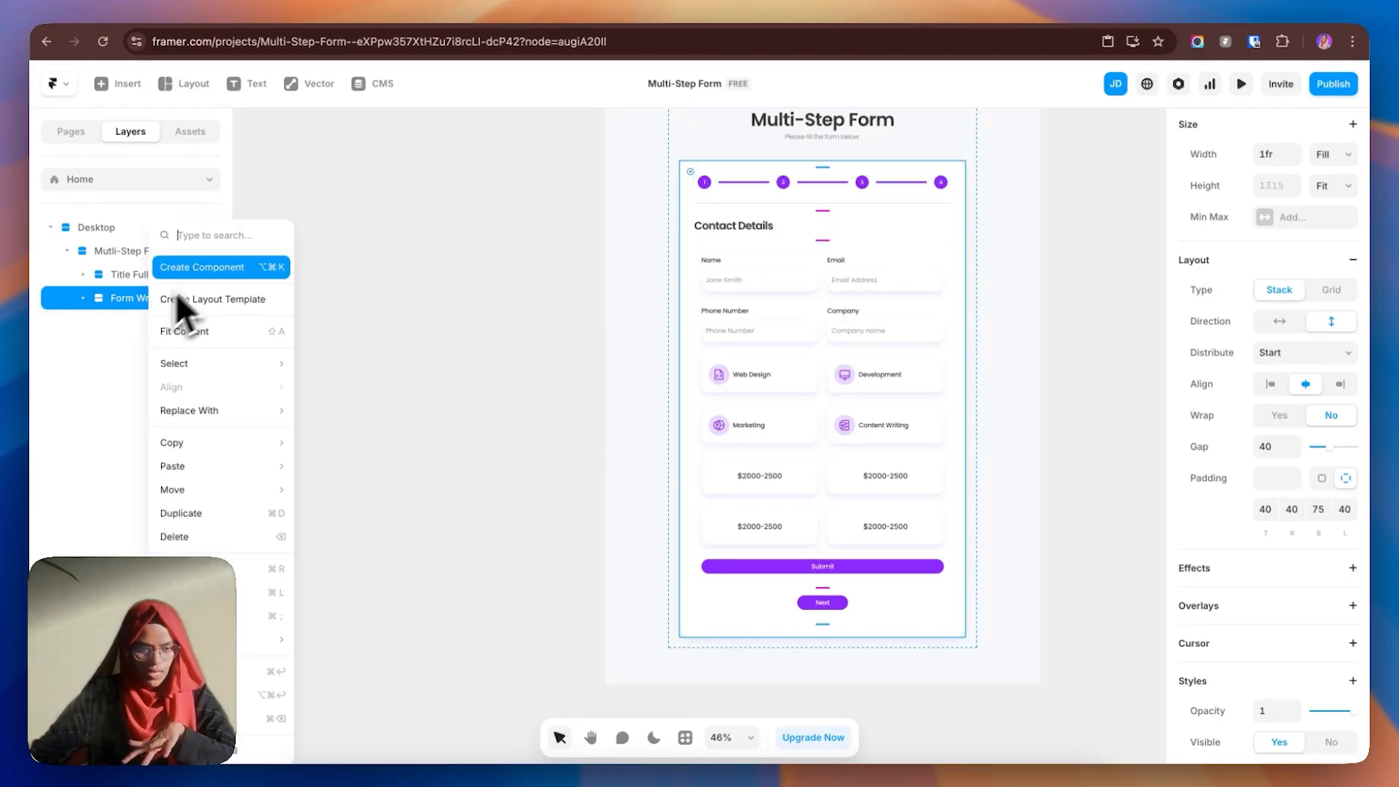
click(217, 269)
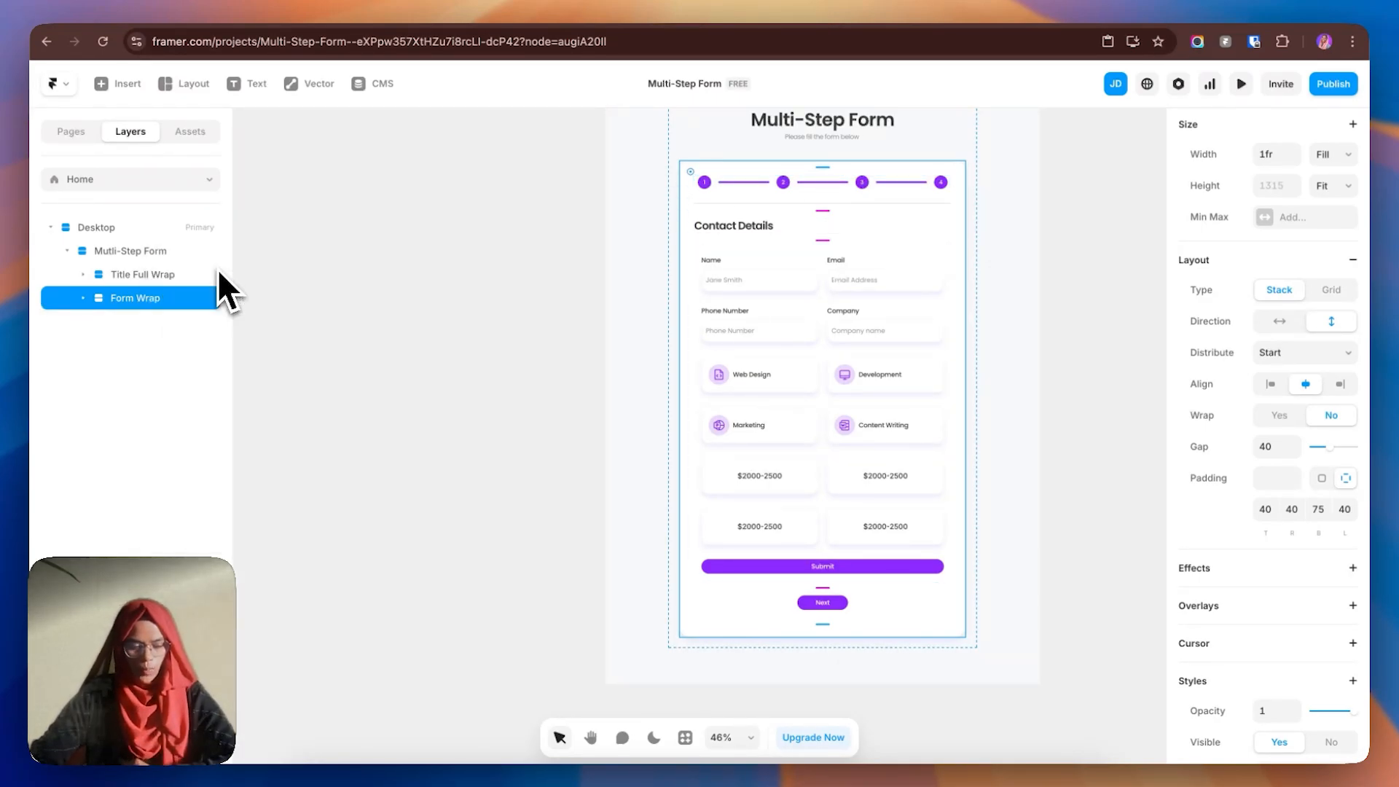
click(721, 476)
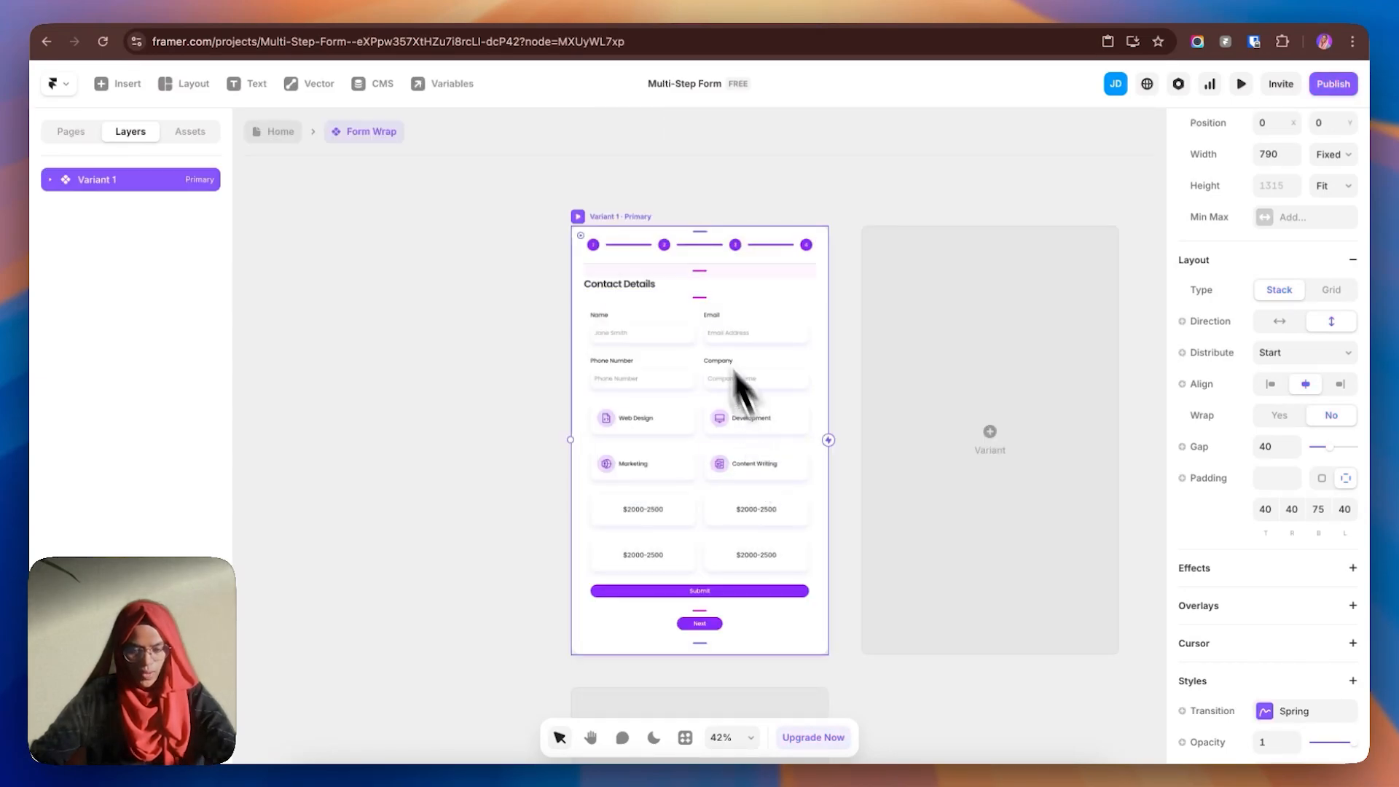
click(622, 225)
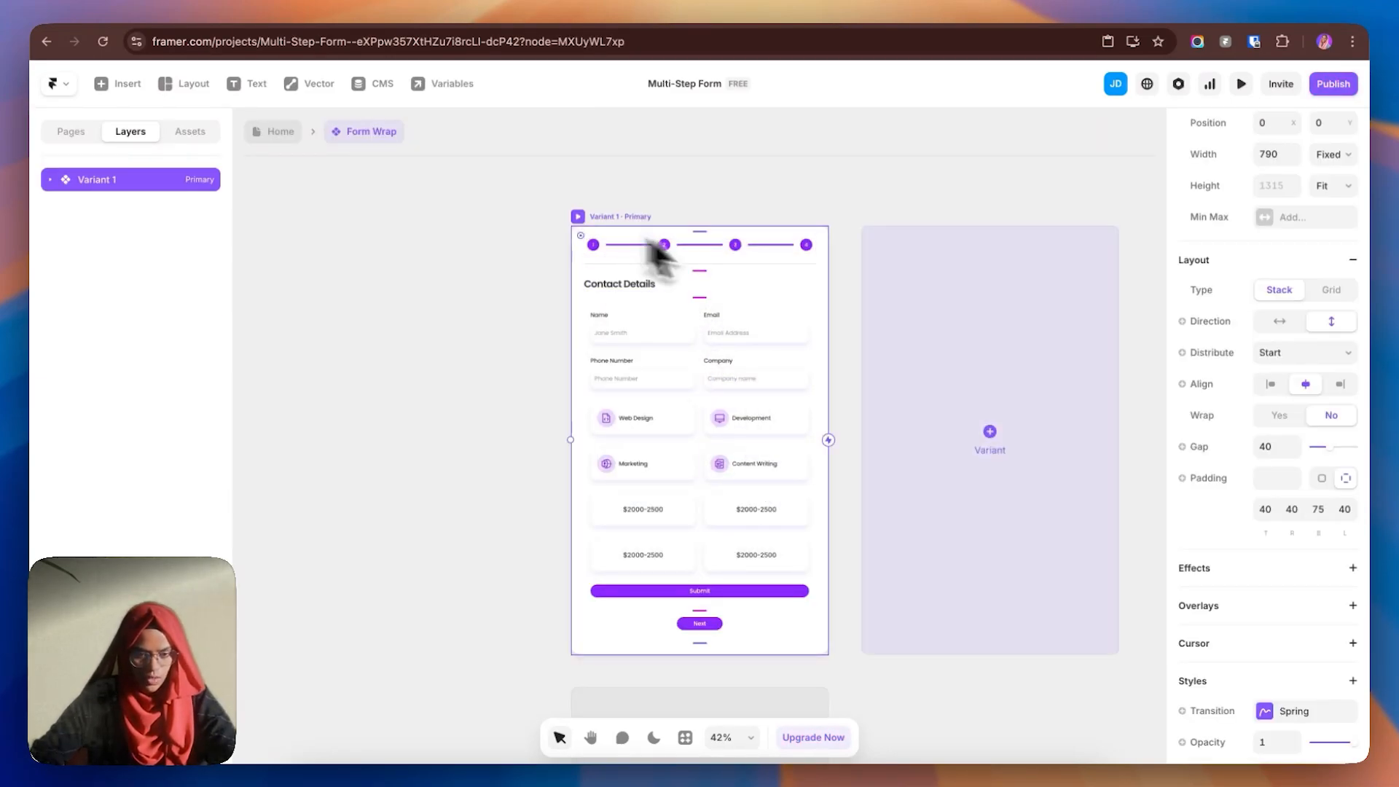
double_click(143, 186)
text(Whole Form)
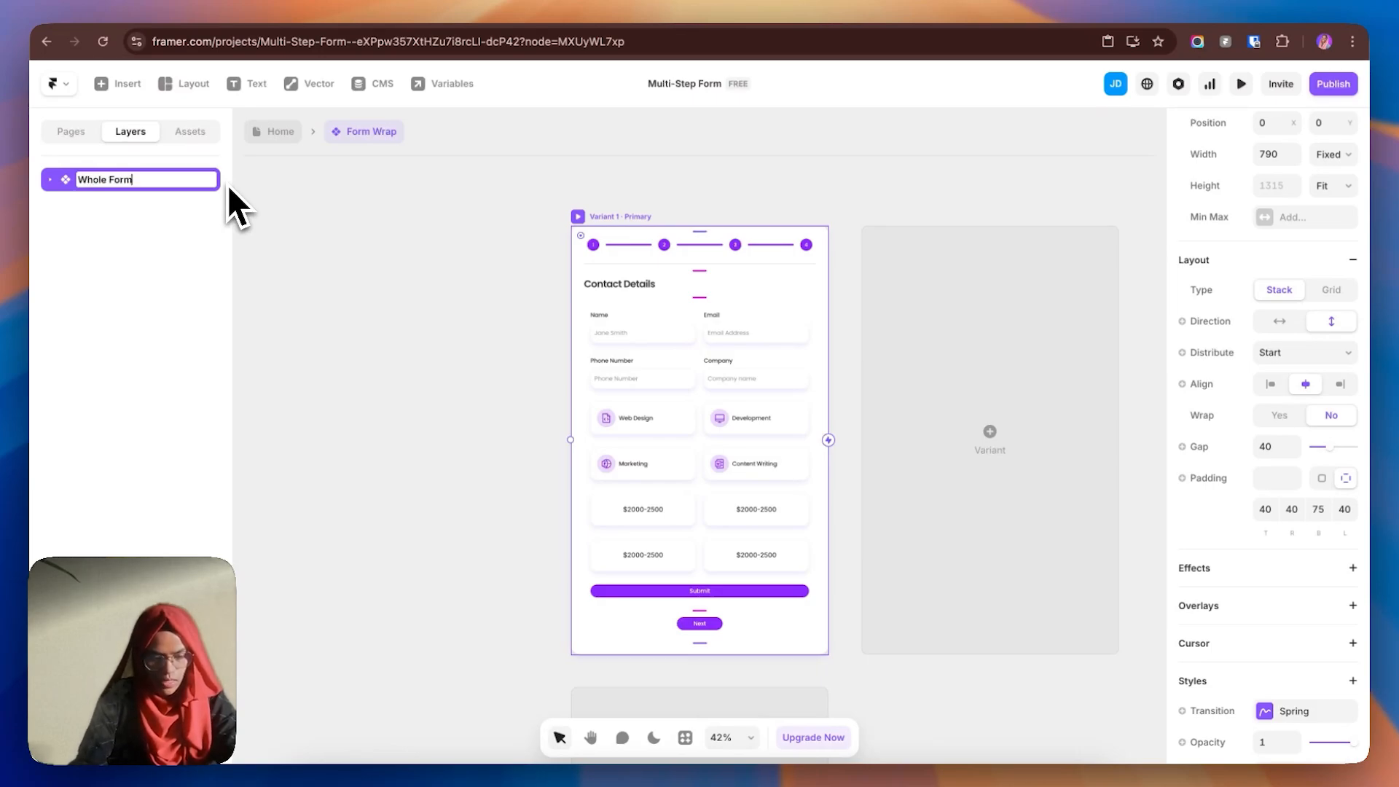
key(Return)
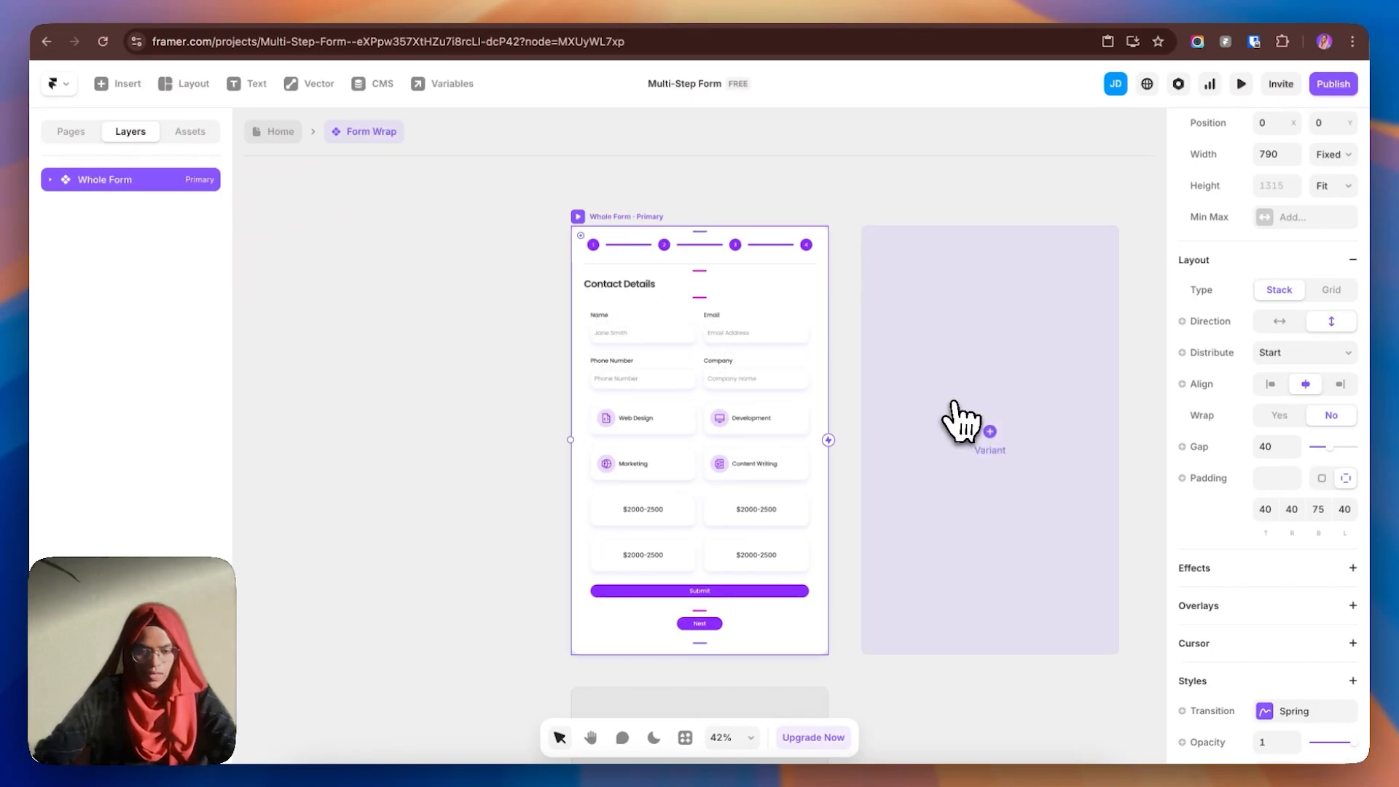
- Add a second variant and name it 'First Half'
click(962, 421)
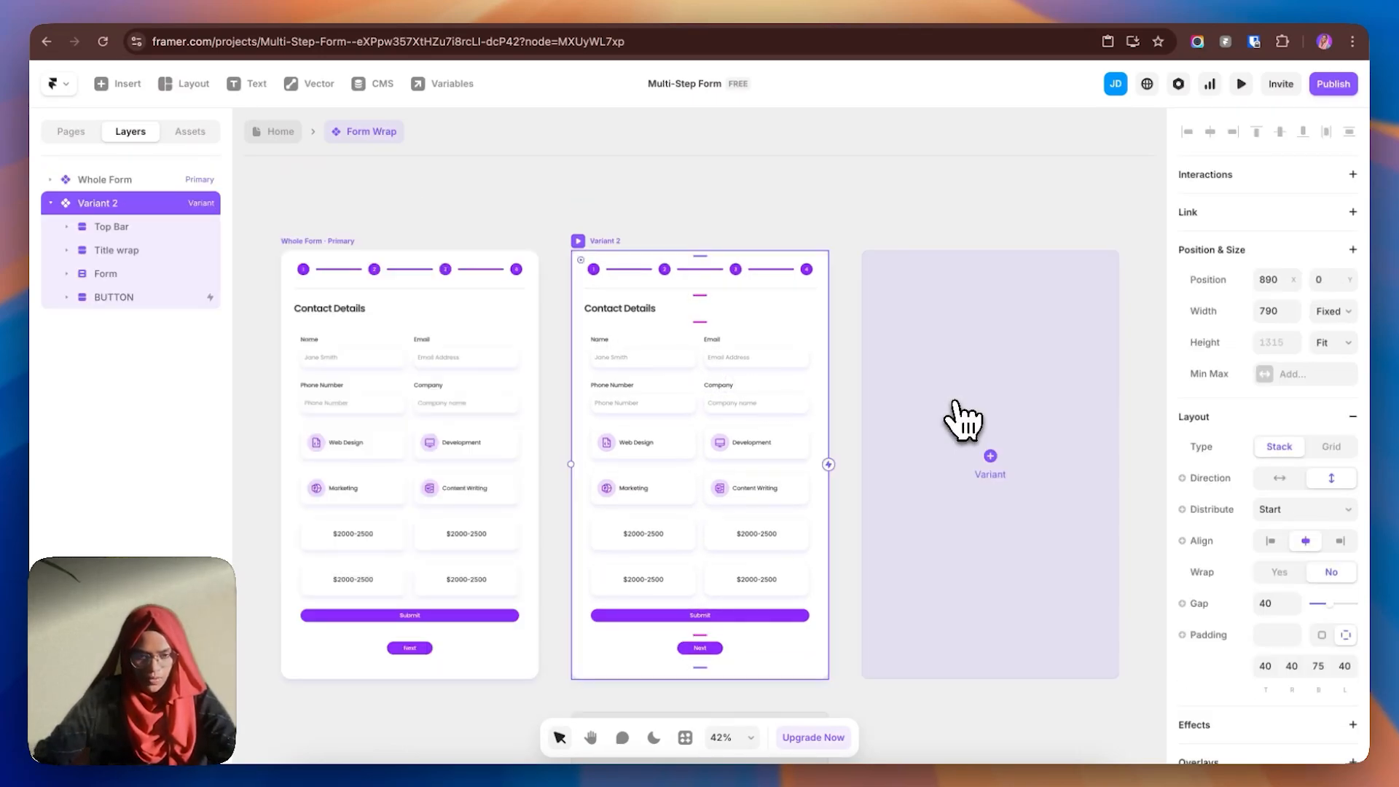
double_click(131, 211)
text(First)
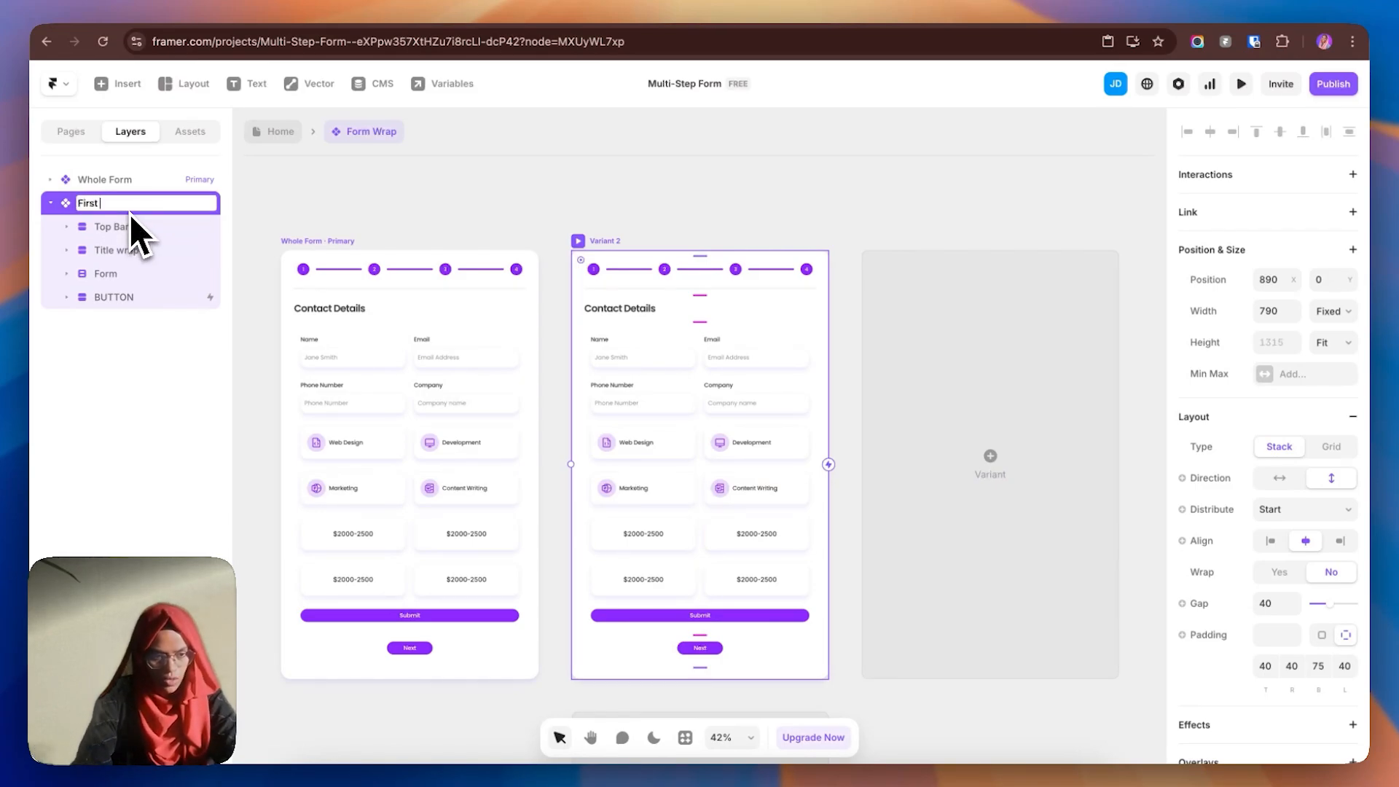
text(f)
key(Return)
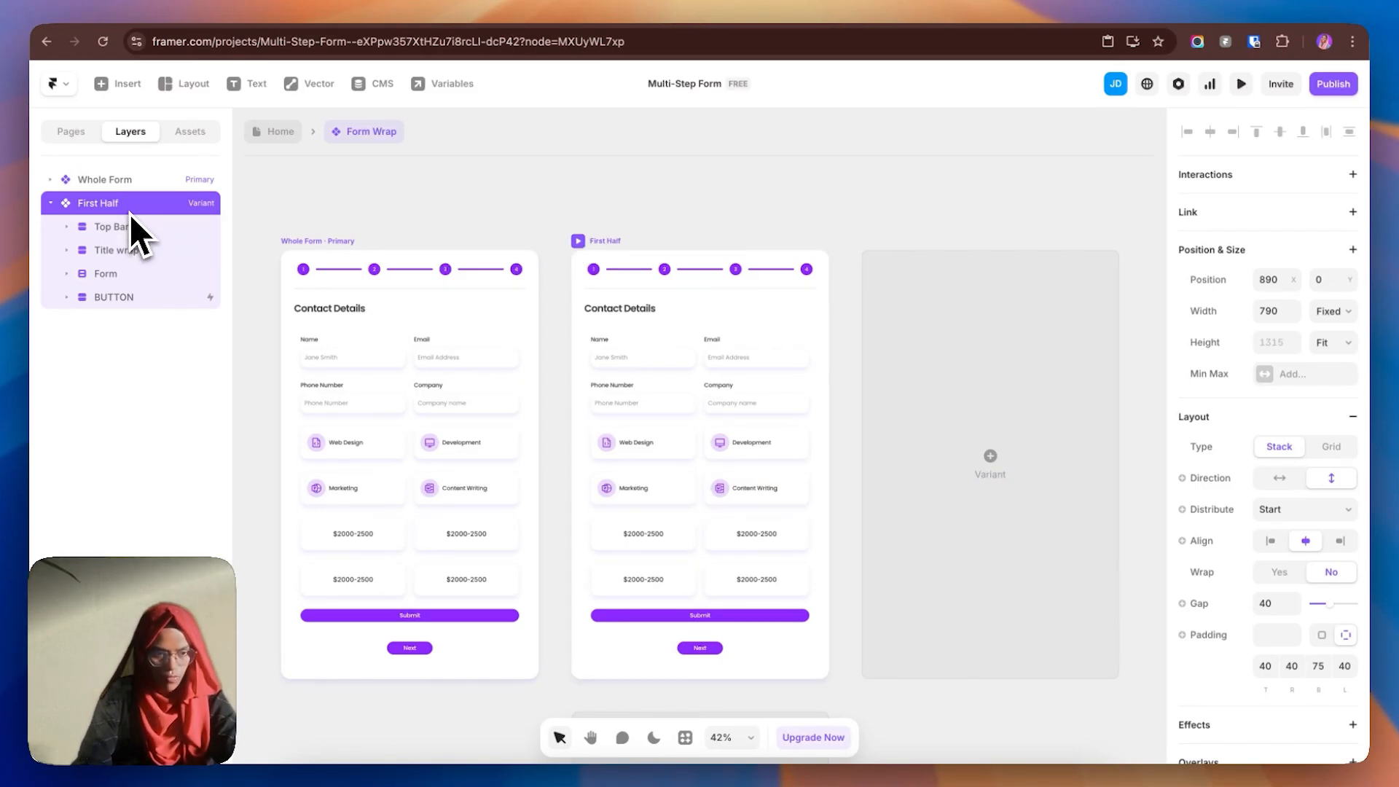
click(684, 195)
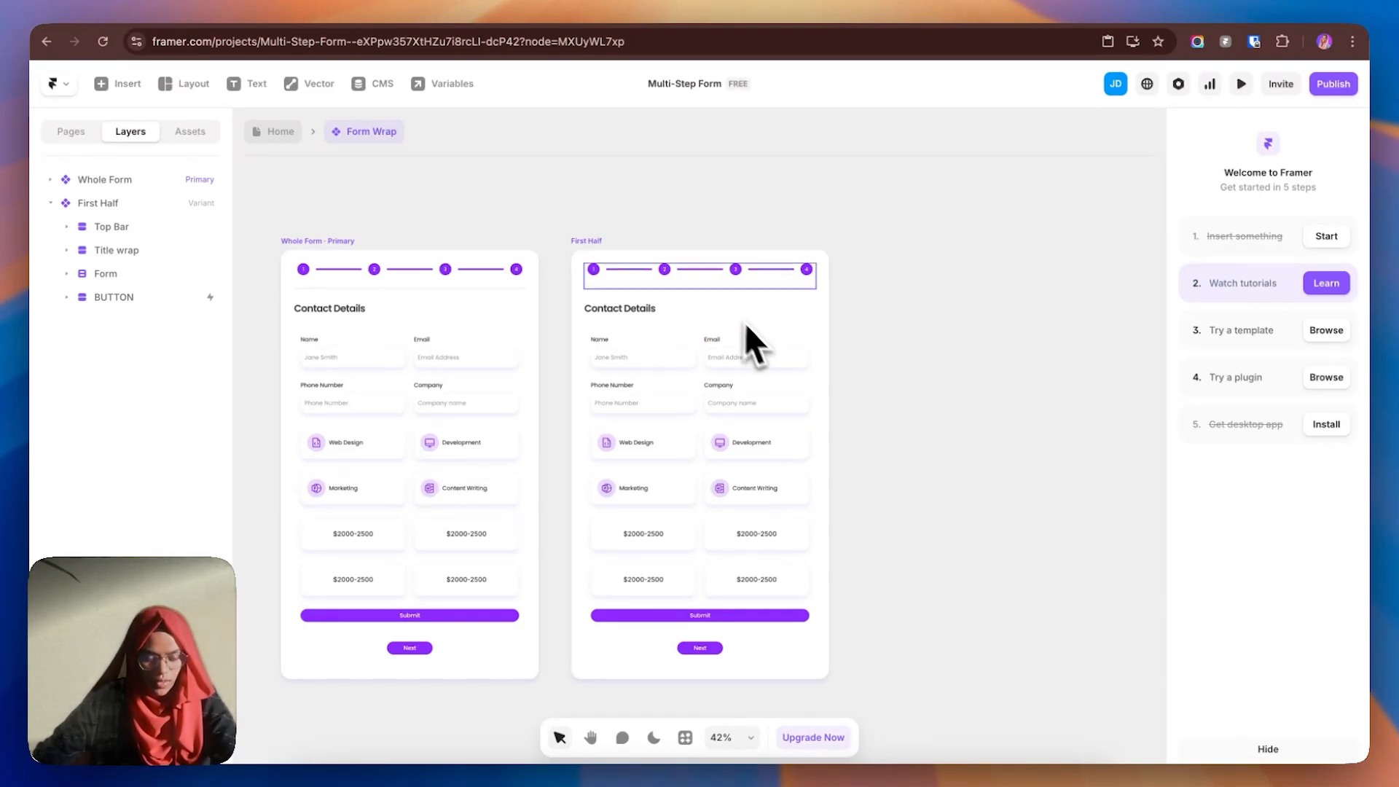
- Hide the Submit button in the First Half variant, leaving only Next
double_click(701, 618)
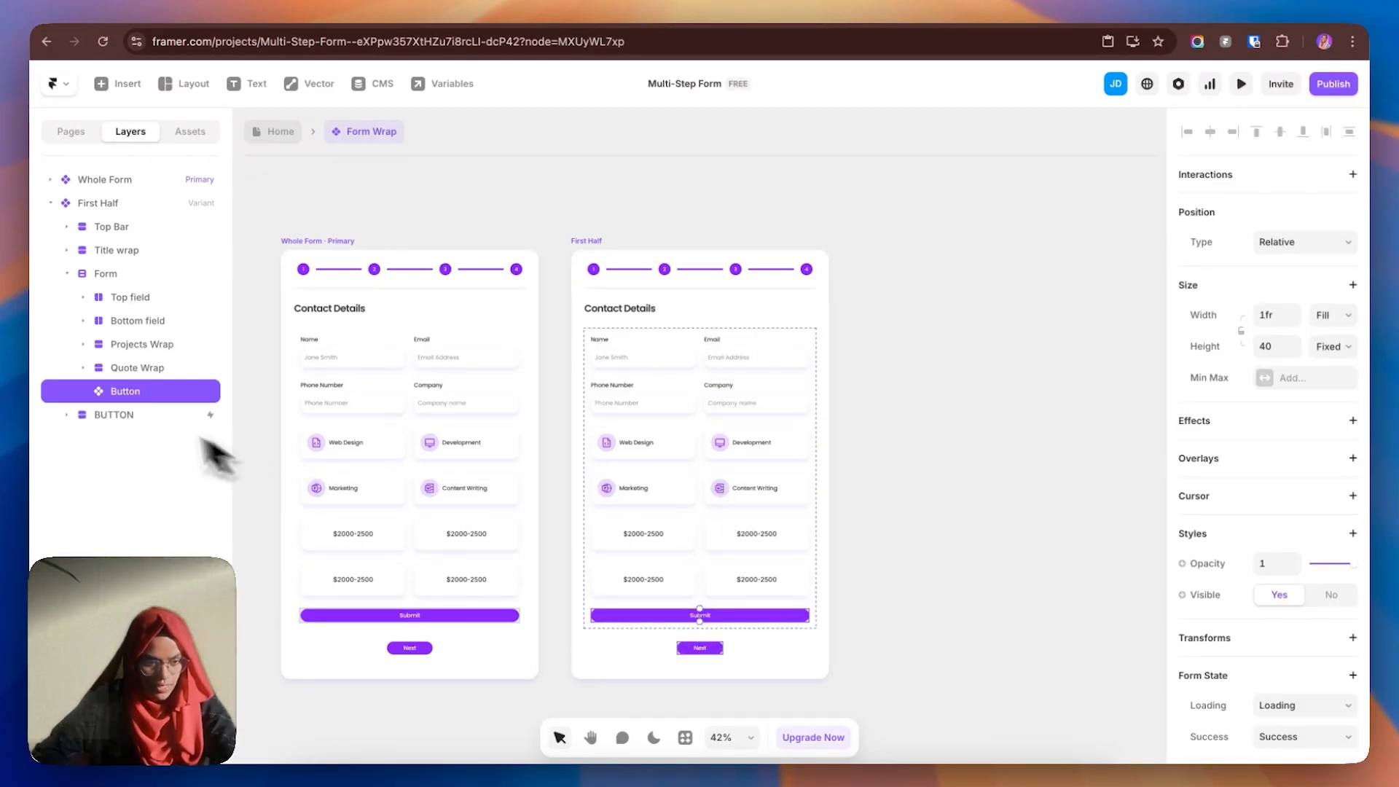
click(1333, 604)
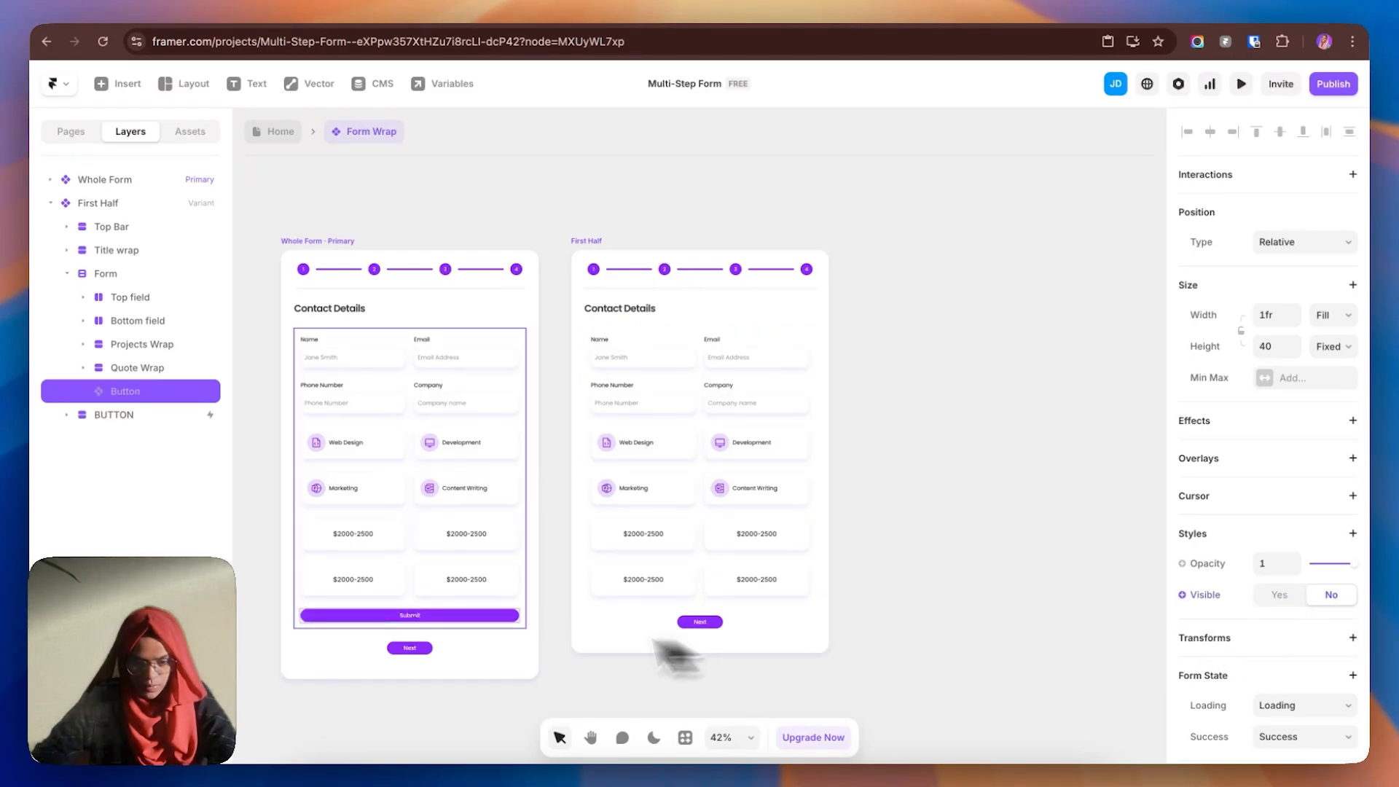
click(715, 628)
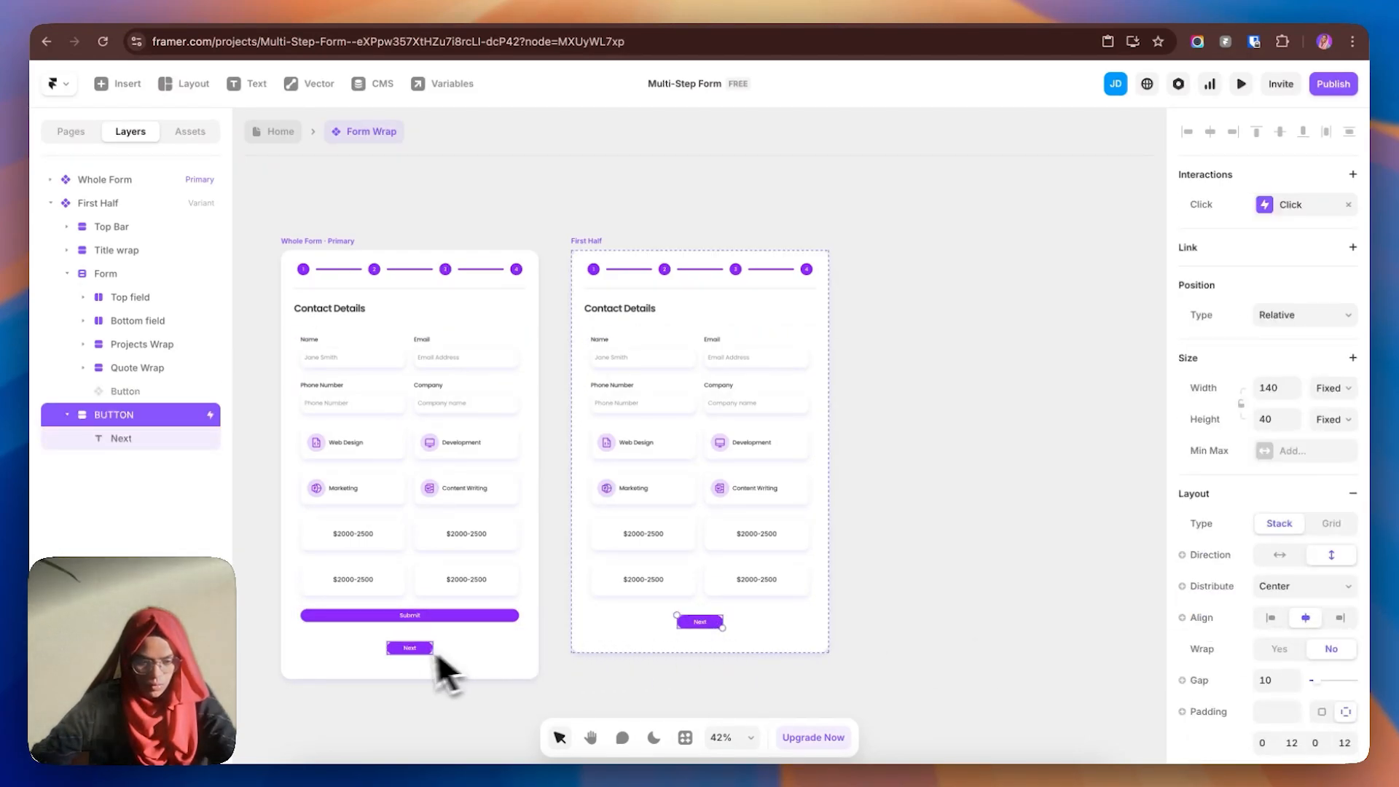
click(460, 701)
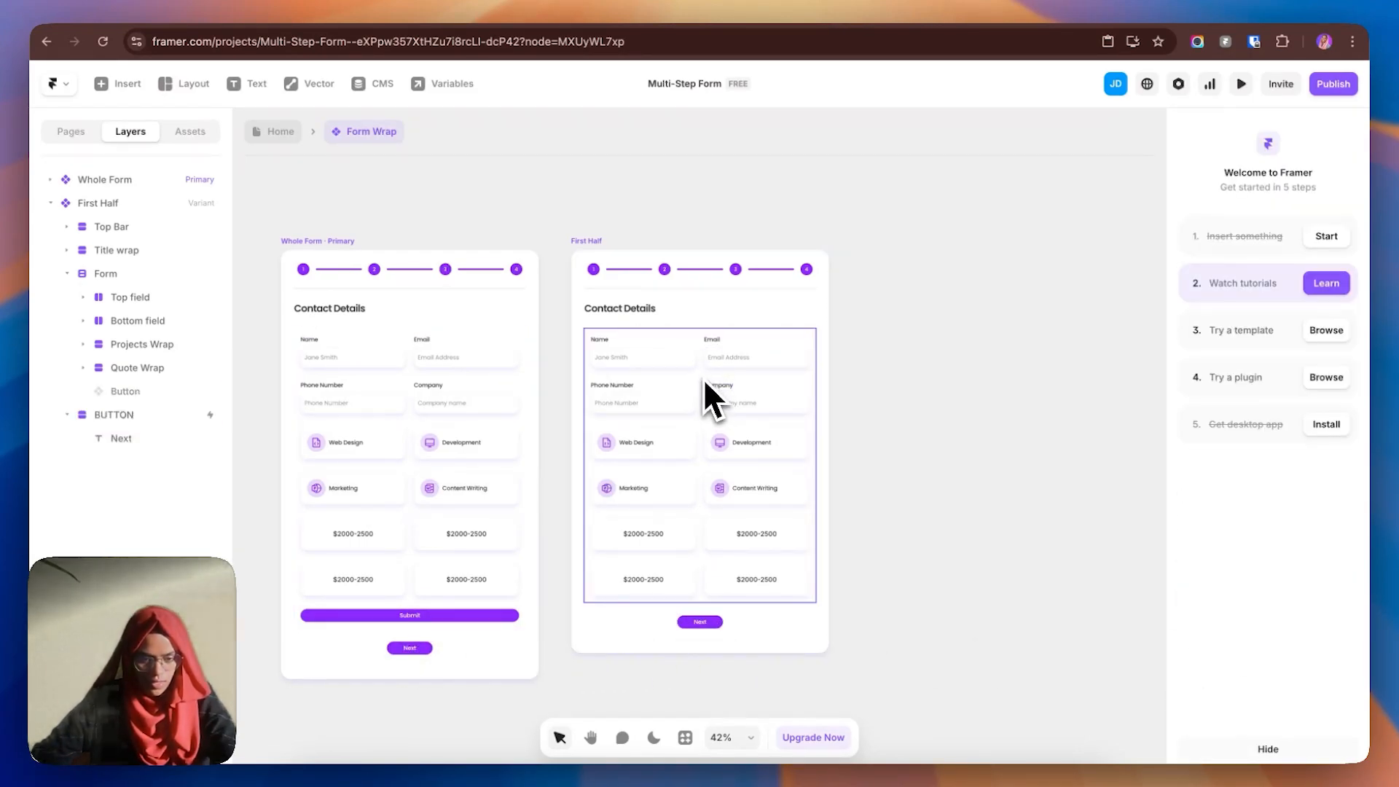
- Collapse First Half in Layers and expand Whole Form's Form group to show its fields
click(703, 378)
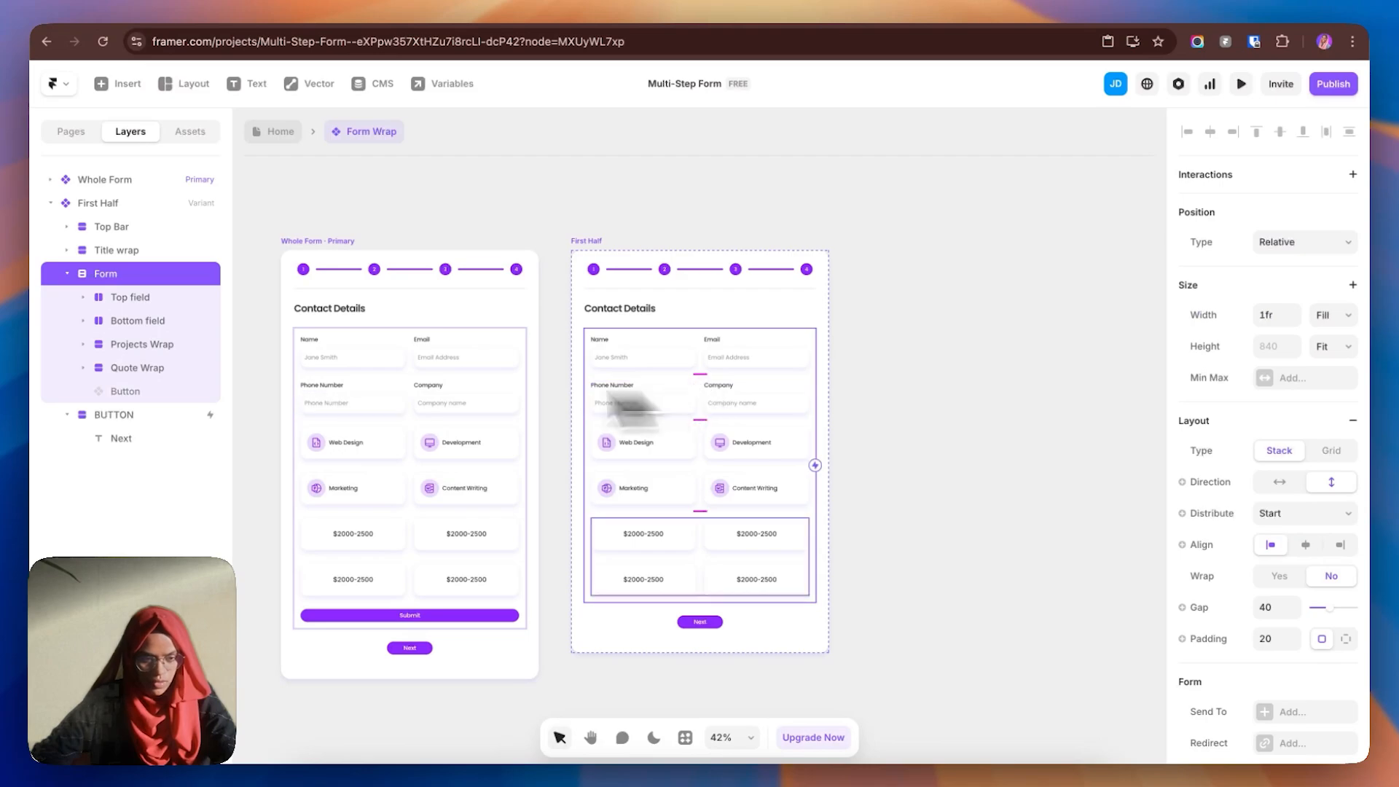
click(112, 302)
click(83, 298)
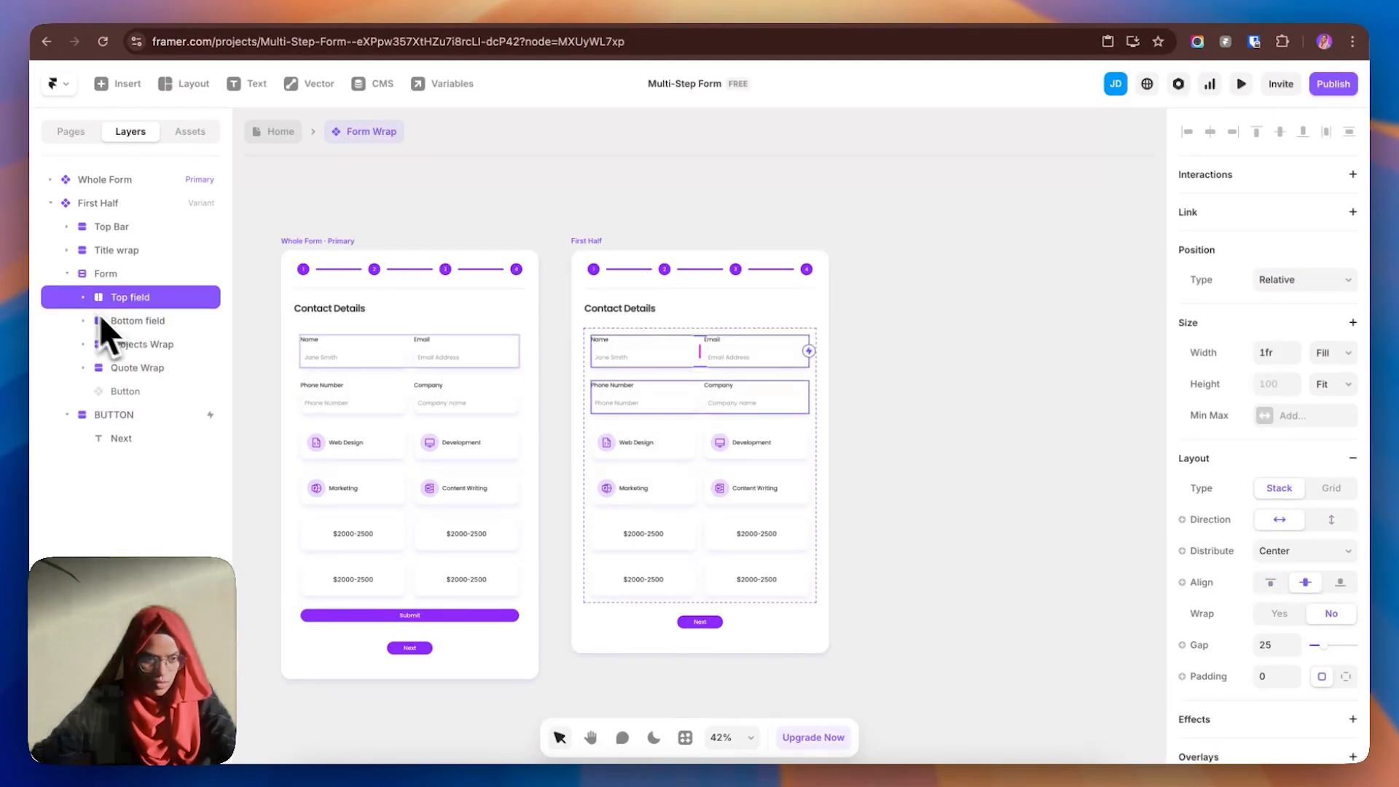
click(549, 382)
click(51, 203)
click(50, 180)
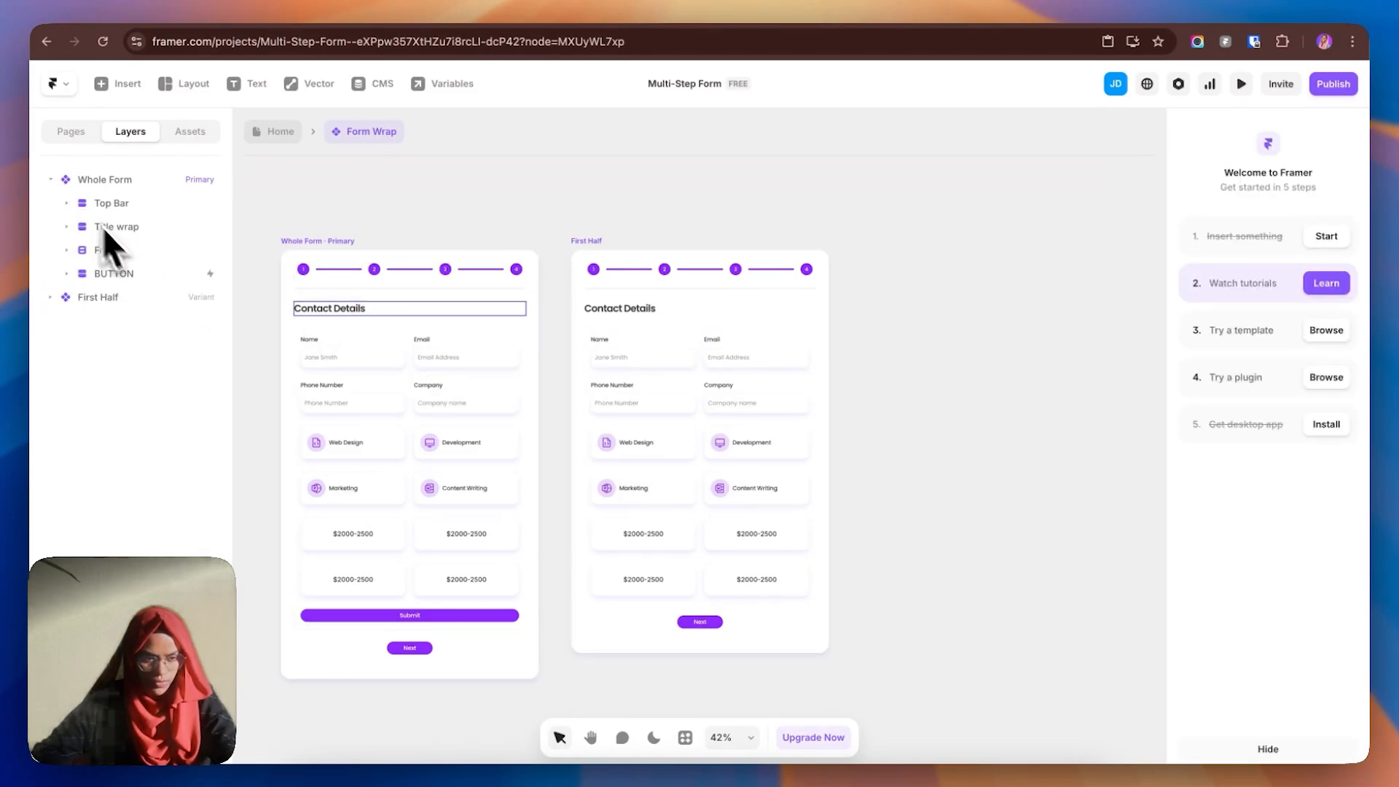
click(127, 251)
click(67, 250)
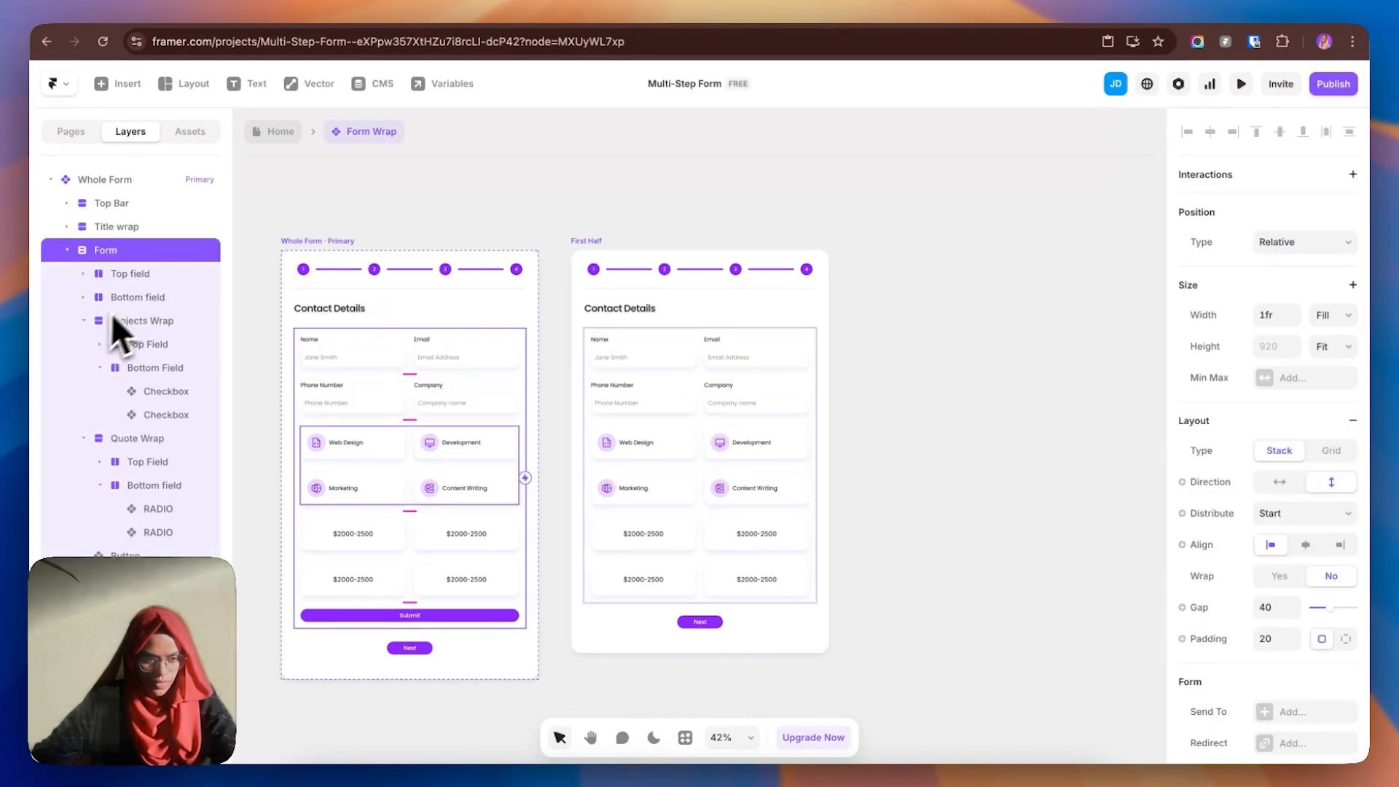
- Wrap Top field and Bottom field in a new stack named 'Contact wrap'
click(83, 320)
click(94, 353)
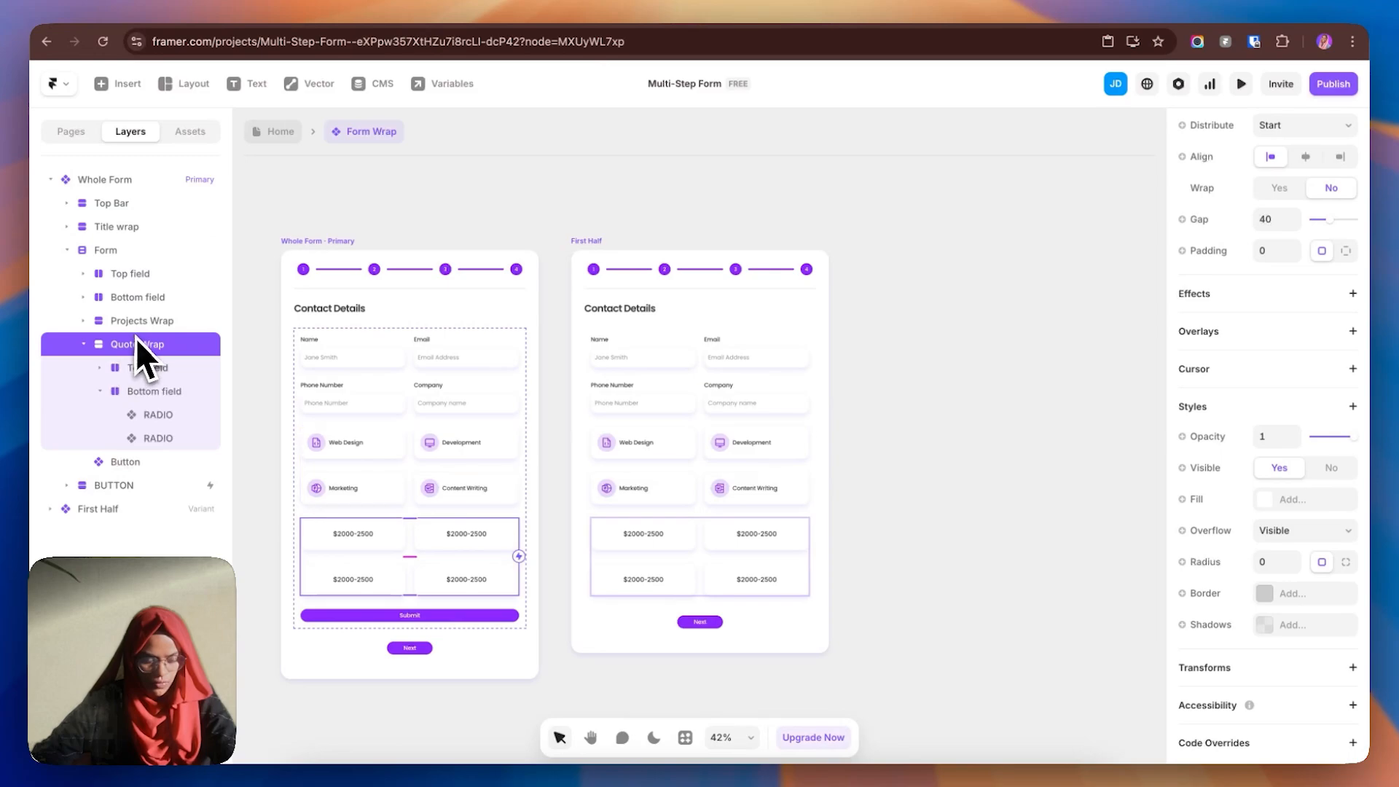
click(83, 344)
click(127, 277)
click(138, 299)
right_click(117, 274)
key(Escape)
shift+click(128, 282)
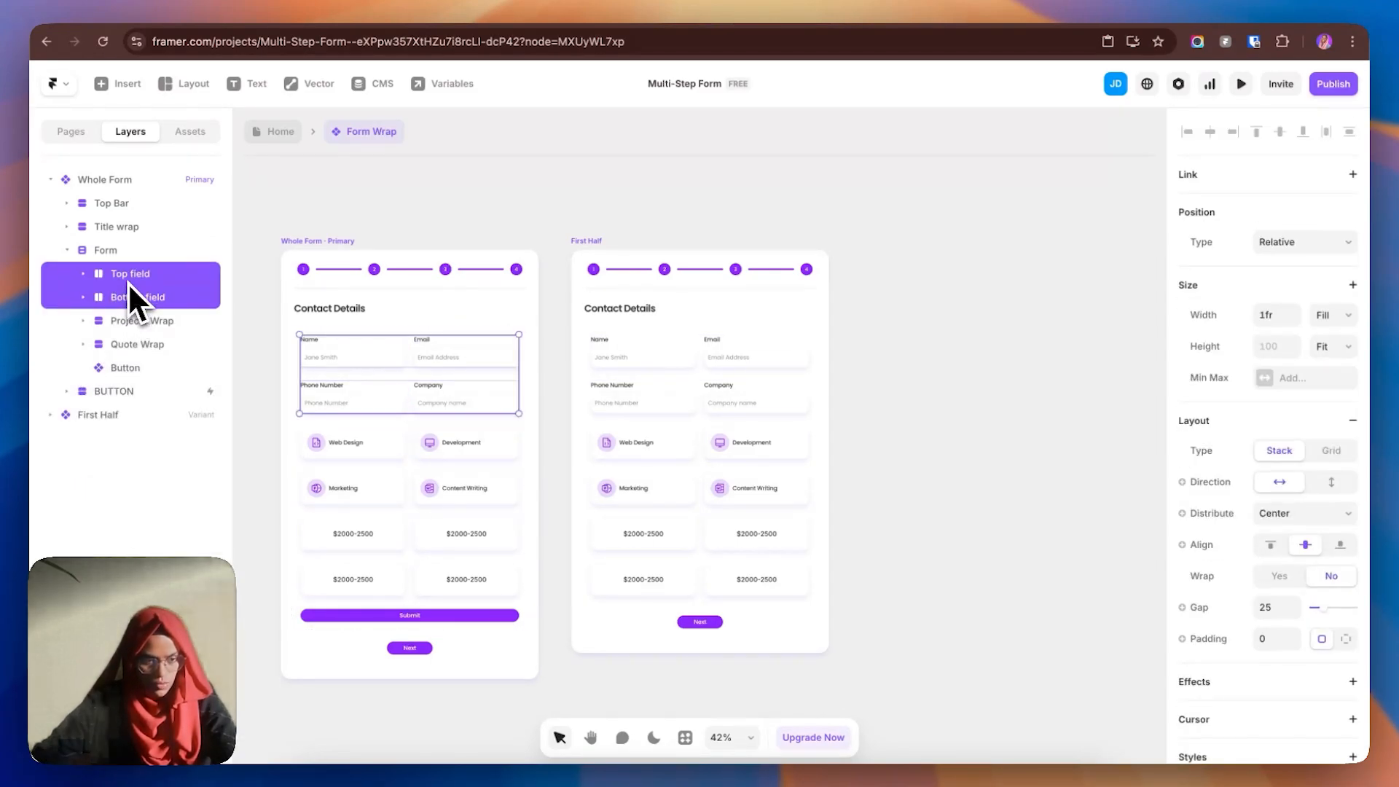
right_click(127, 283)
click(198, 647)
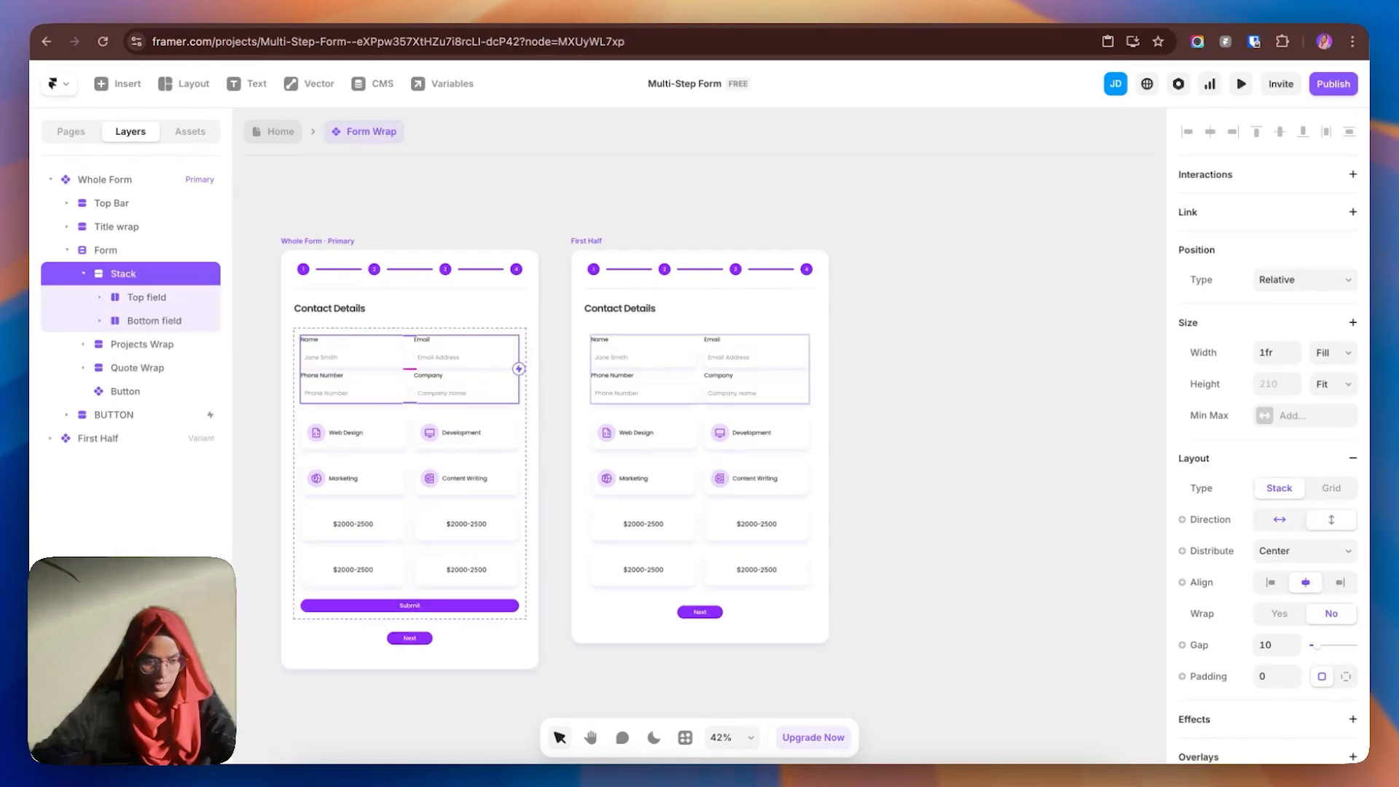
double_click(137, 277)
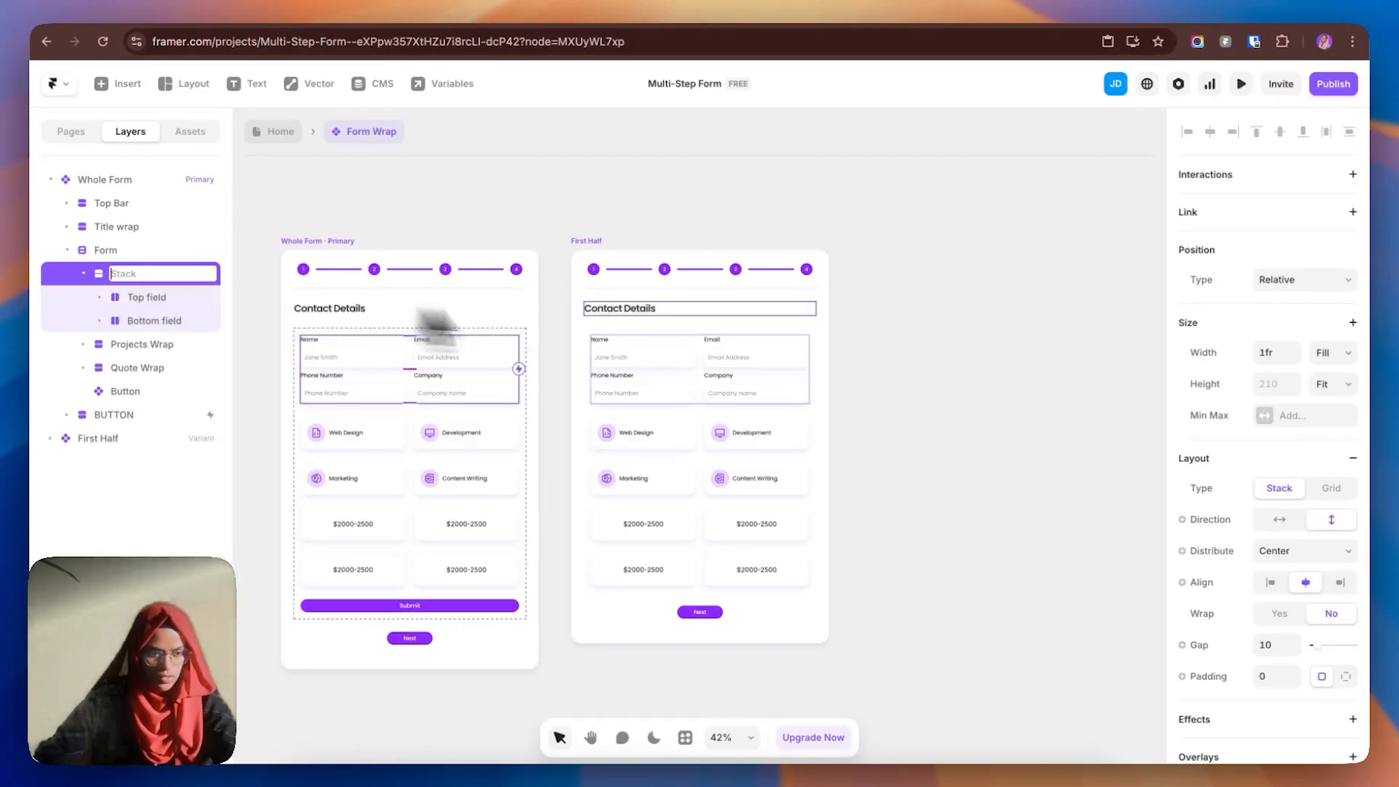
text(Cont)
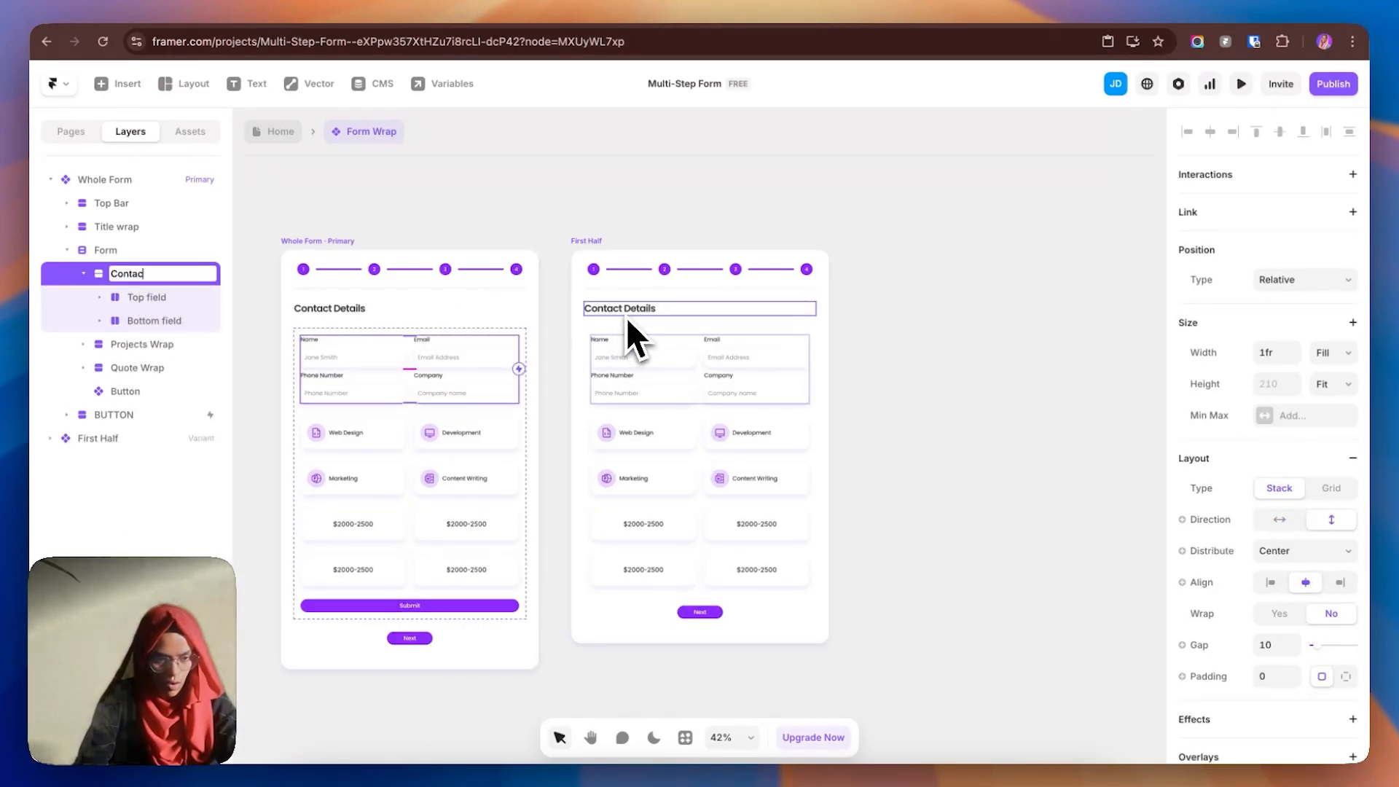
text(act wrap)
key(Return)
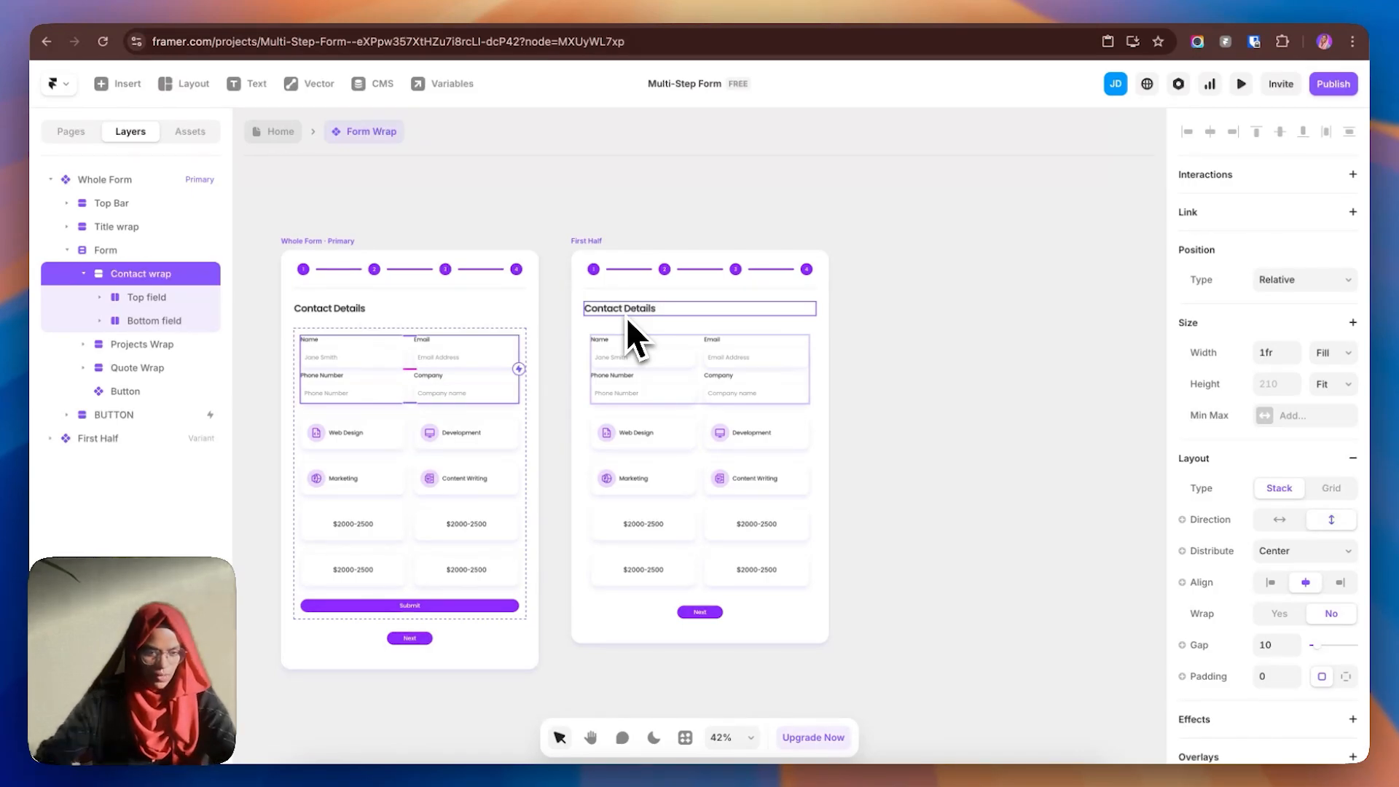
- Set Contact wrap's gap to 40 and collapse the Whole Form layers
click(1278, 645)
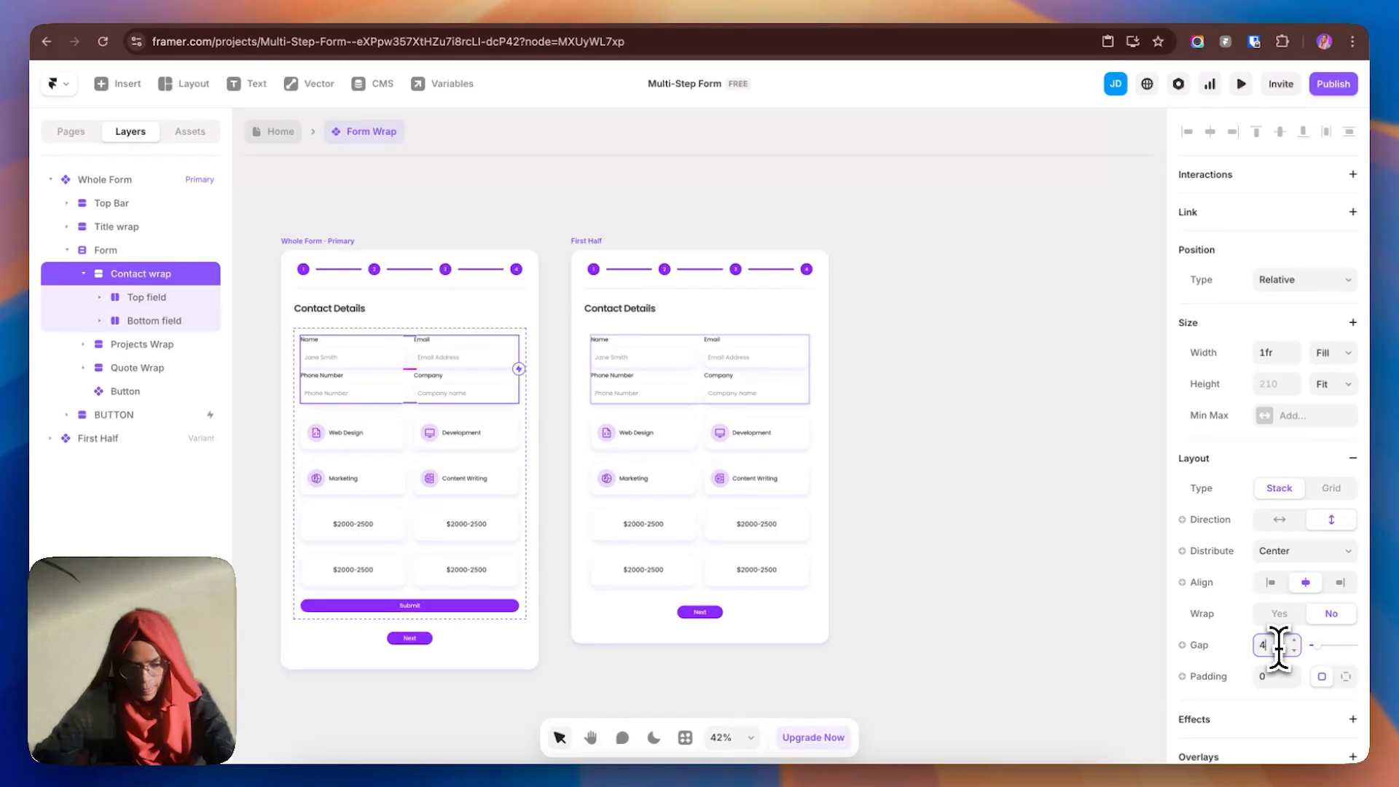
text(40)
key(Return)
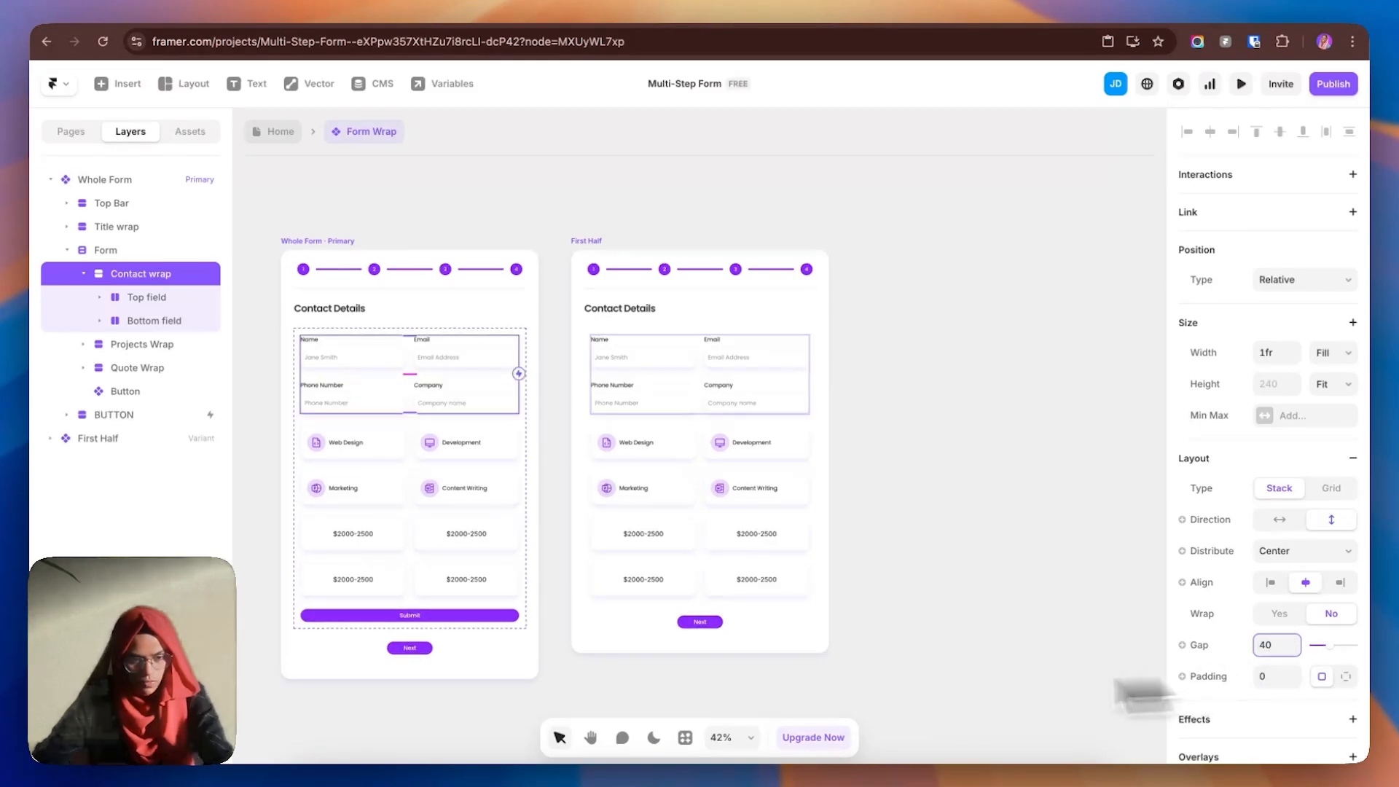
click(964, 535)
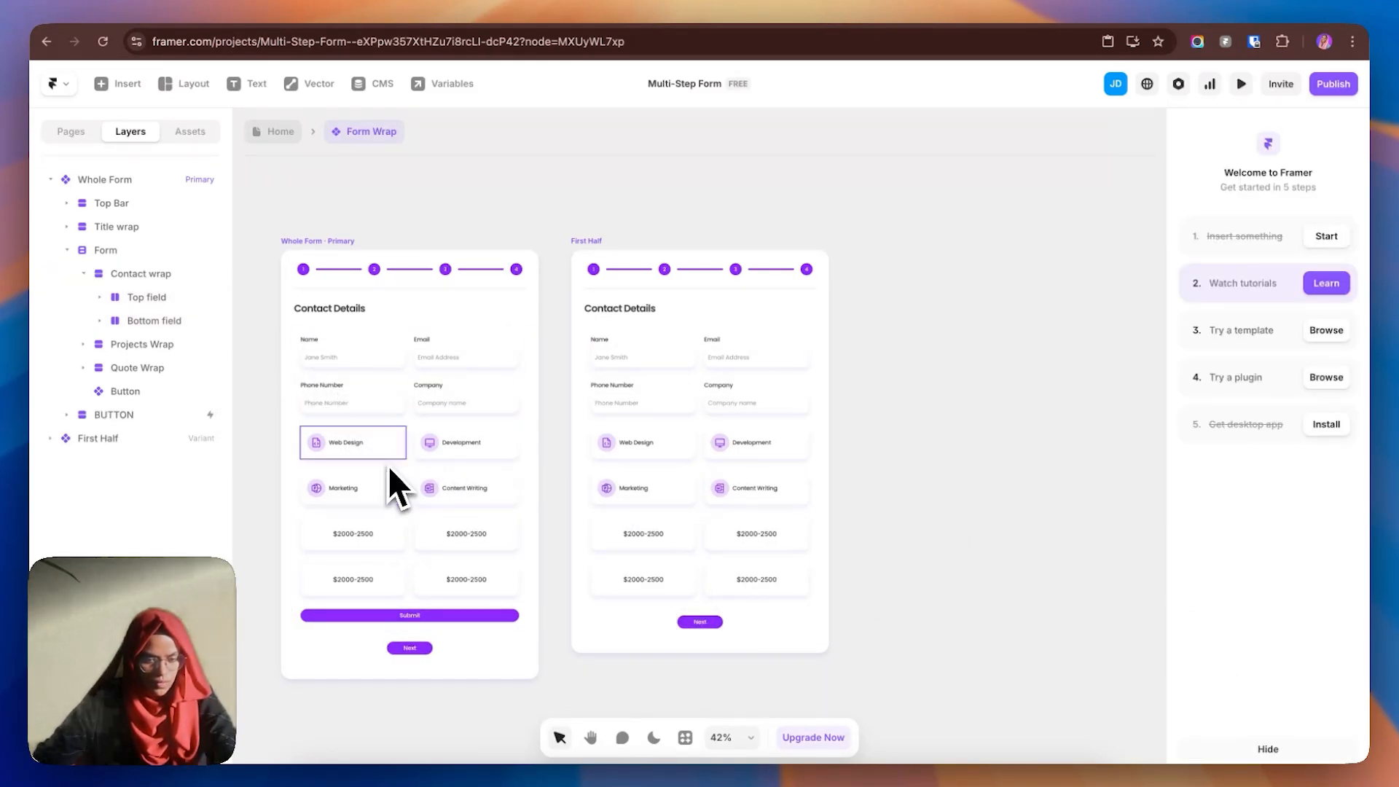
click(83, 273)
click(50, 179)
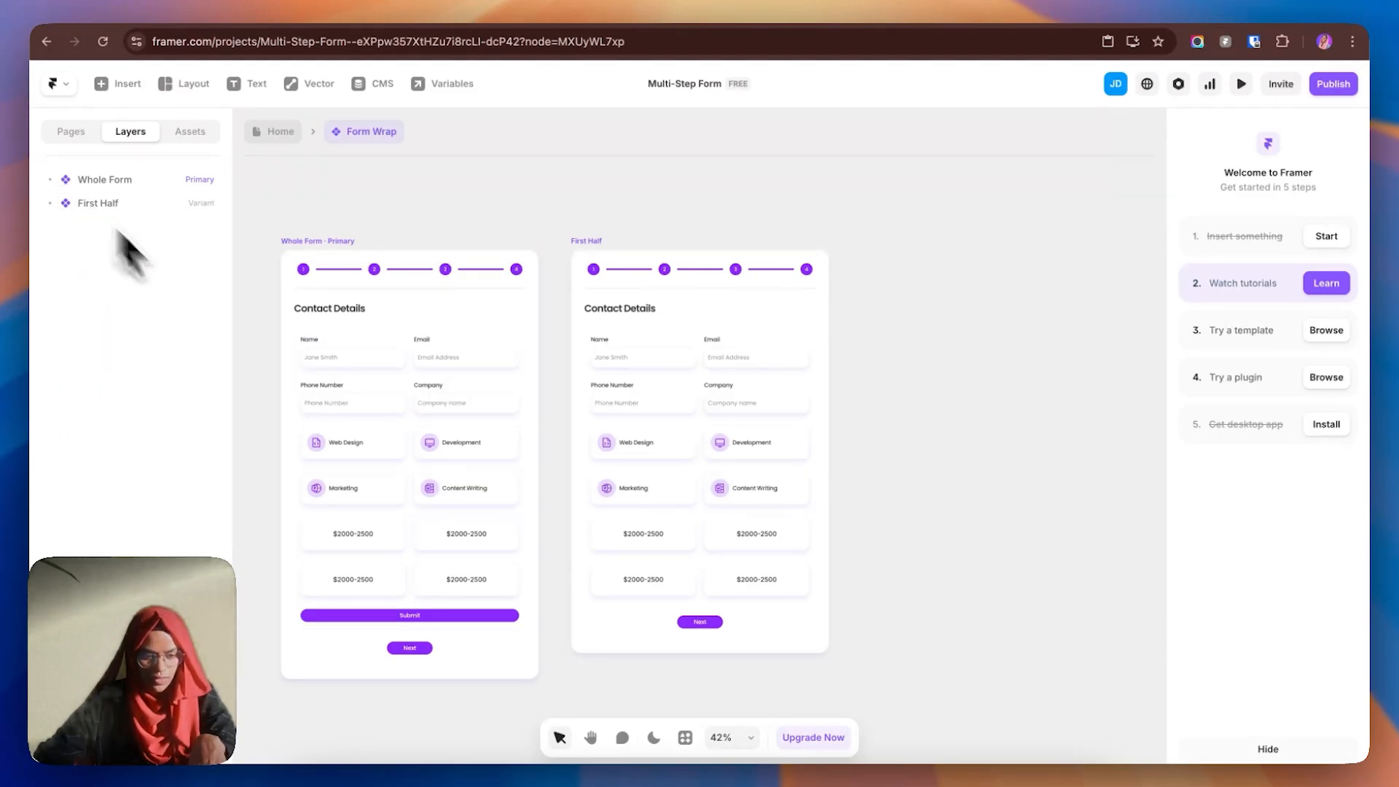
- Expand First Half's Form group in Layers and select Projects Wrap
click(88, 205)
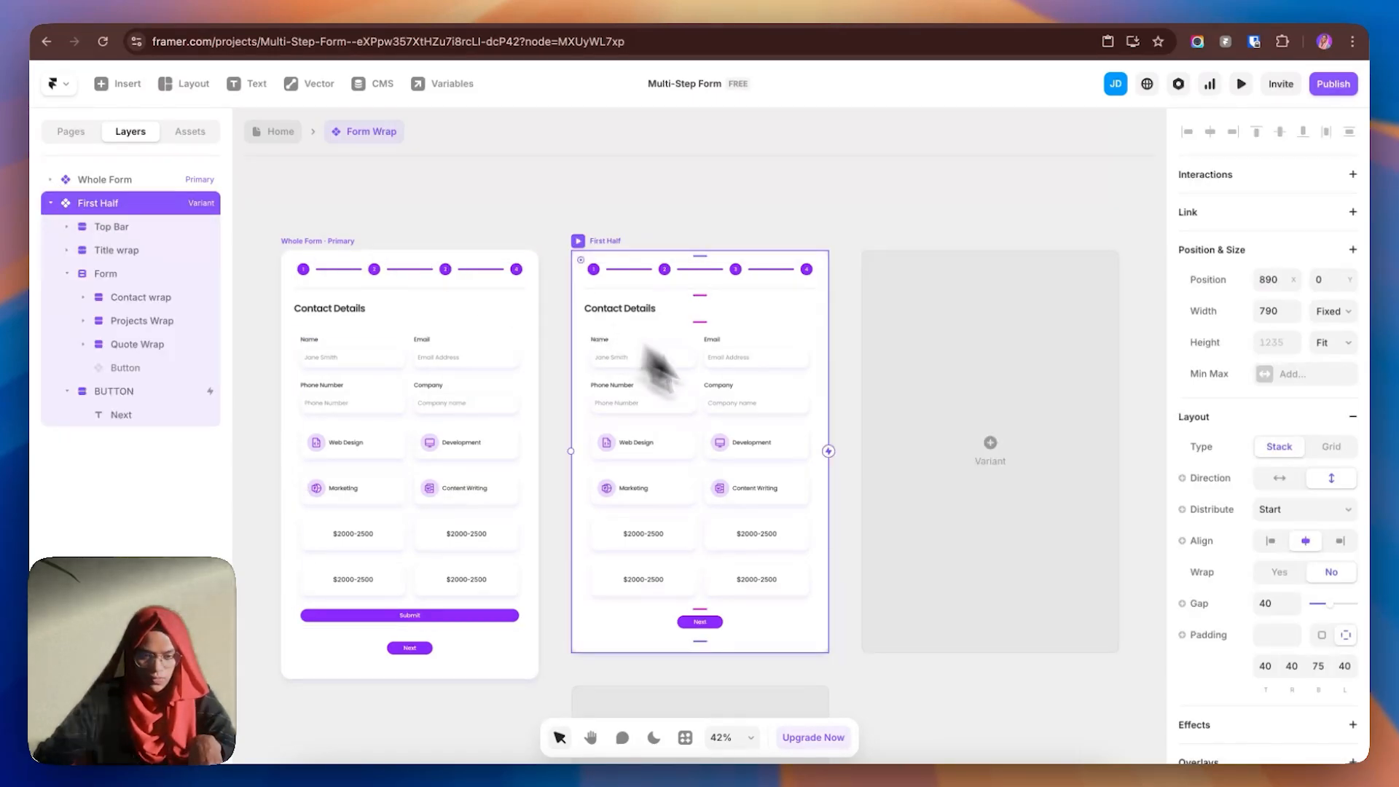
click(68, 274)
click(67, 296)
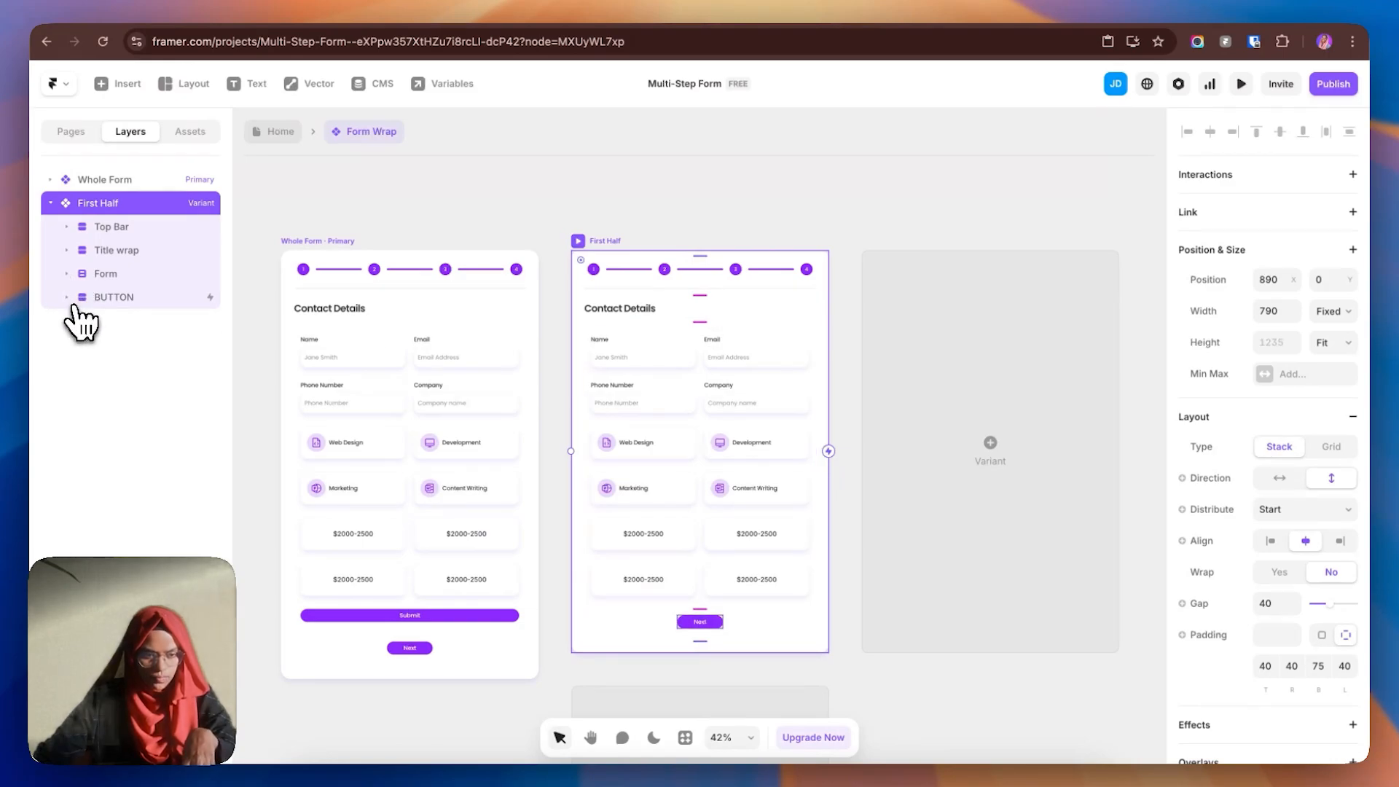
click(122, 230)
click(67, 226)
click(110, 252)
click(67, 250)
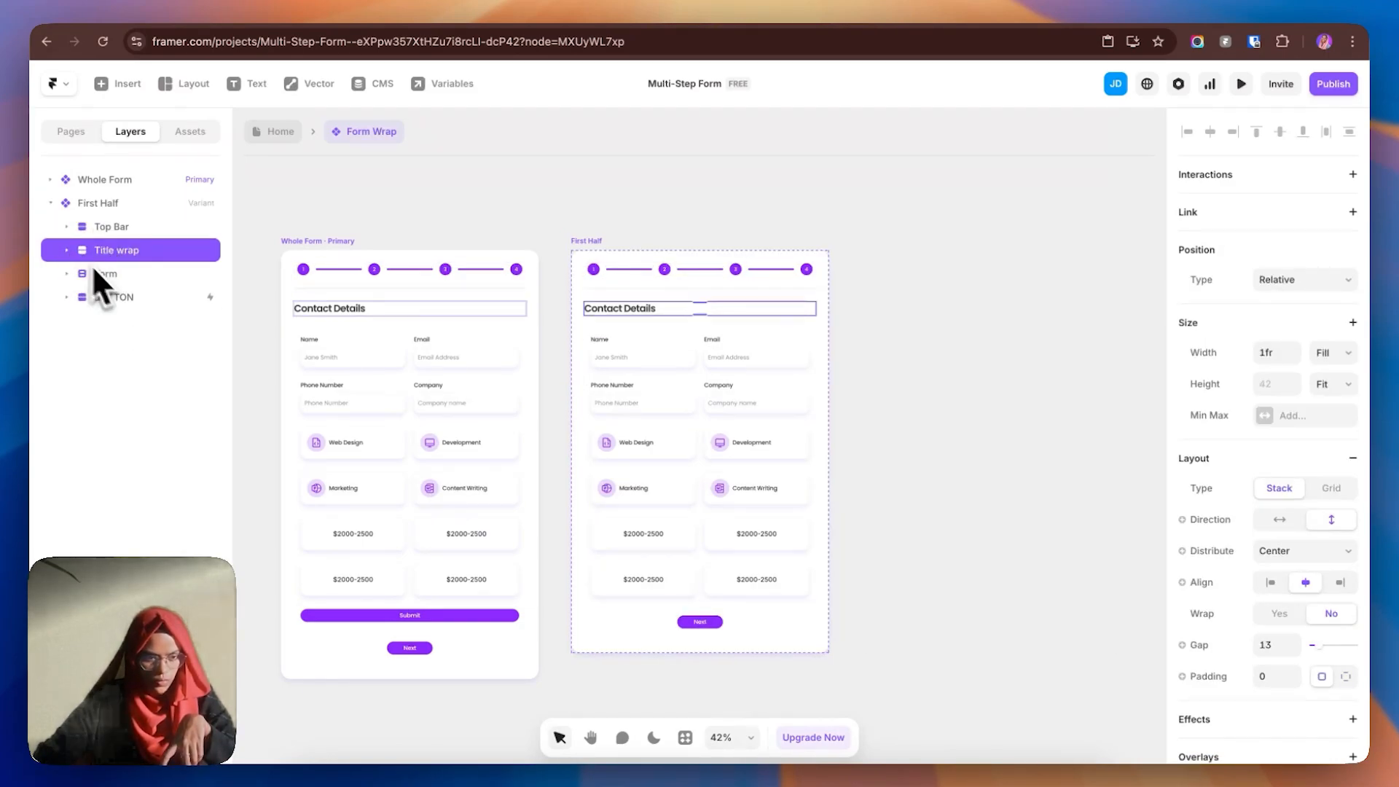
click(117, 275)
click(70, 278)
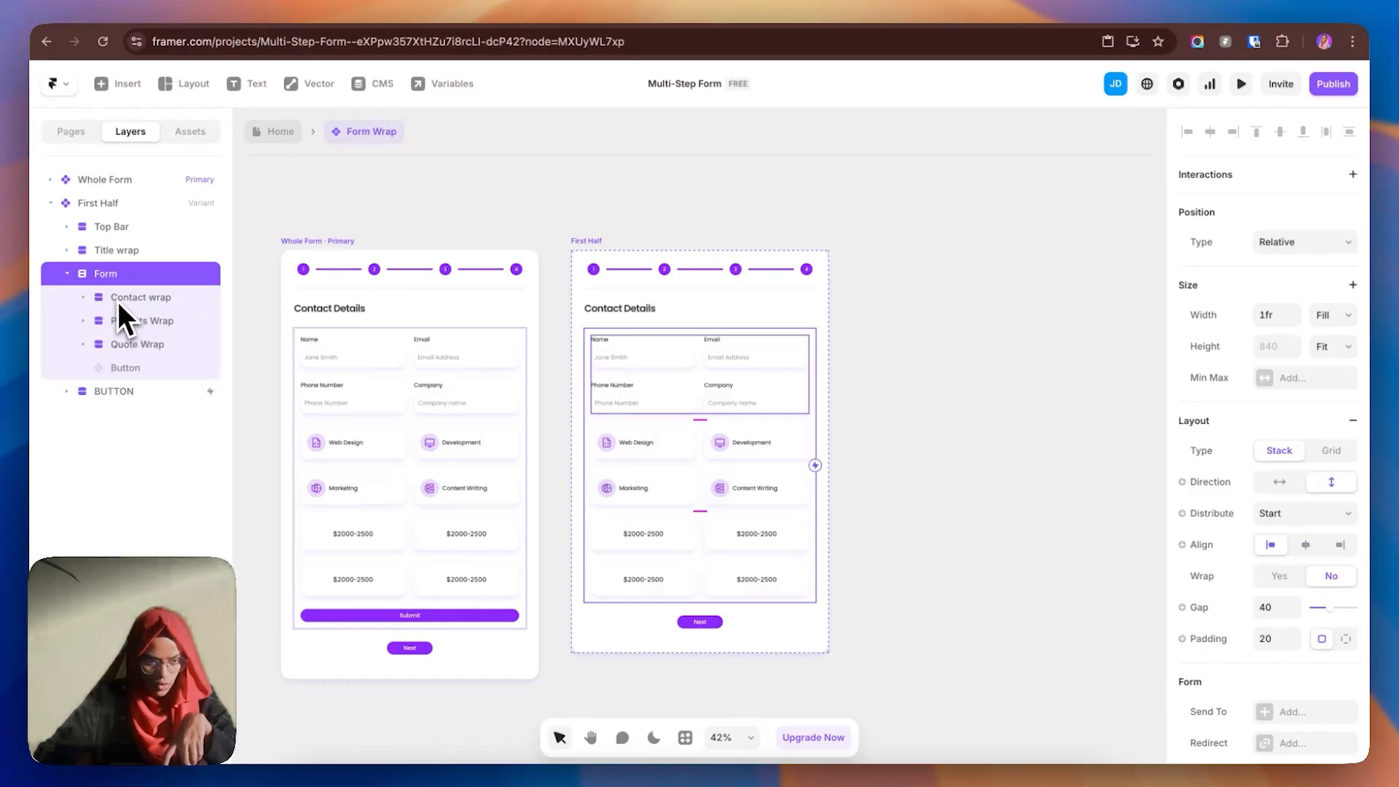
click(116, 299)
click(83, 297)
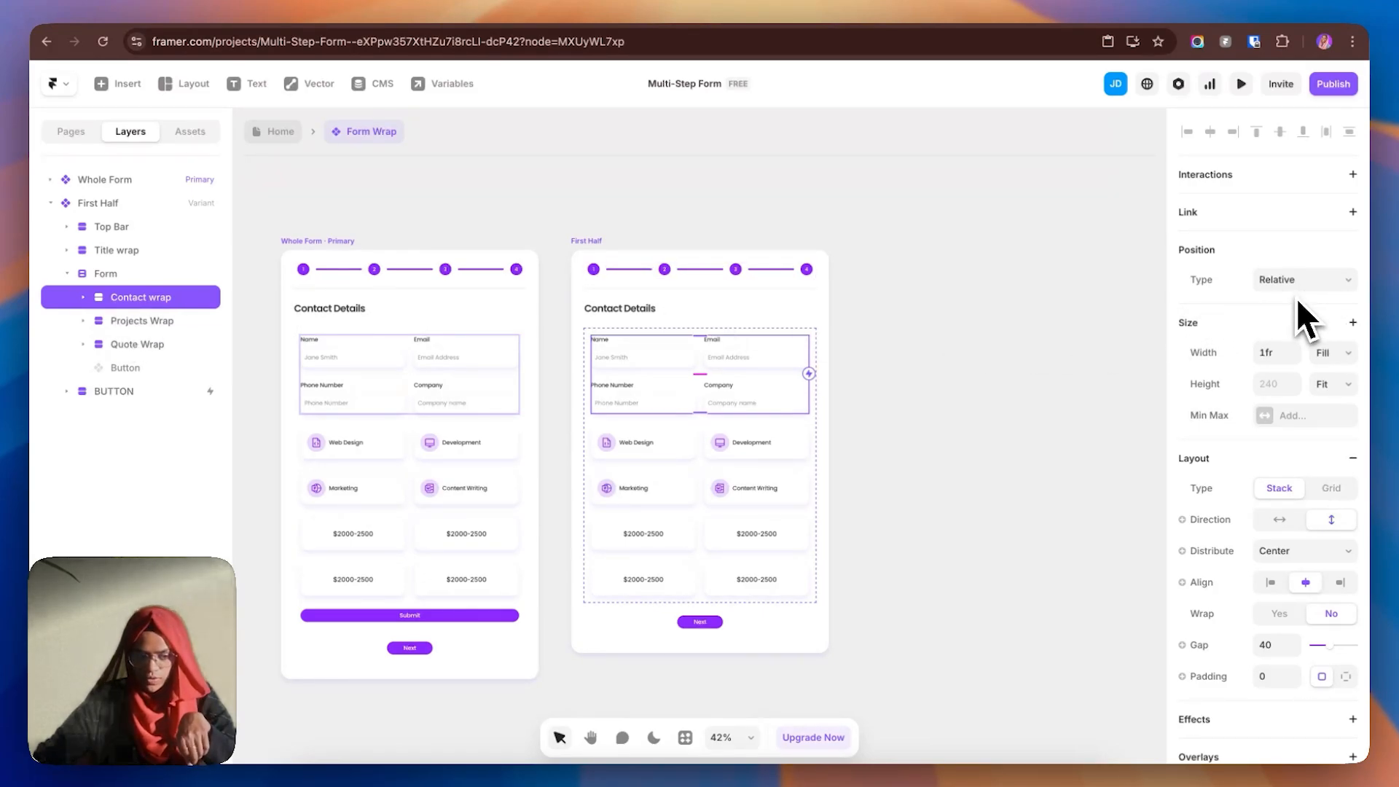
click(146, 323)
click(84, 321)
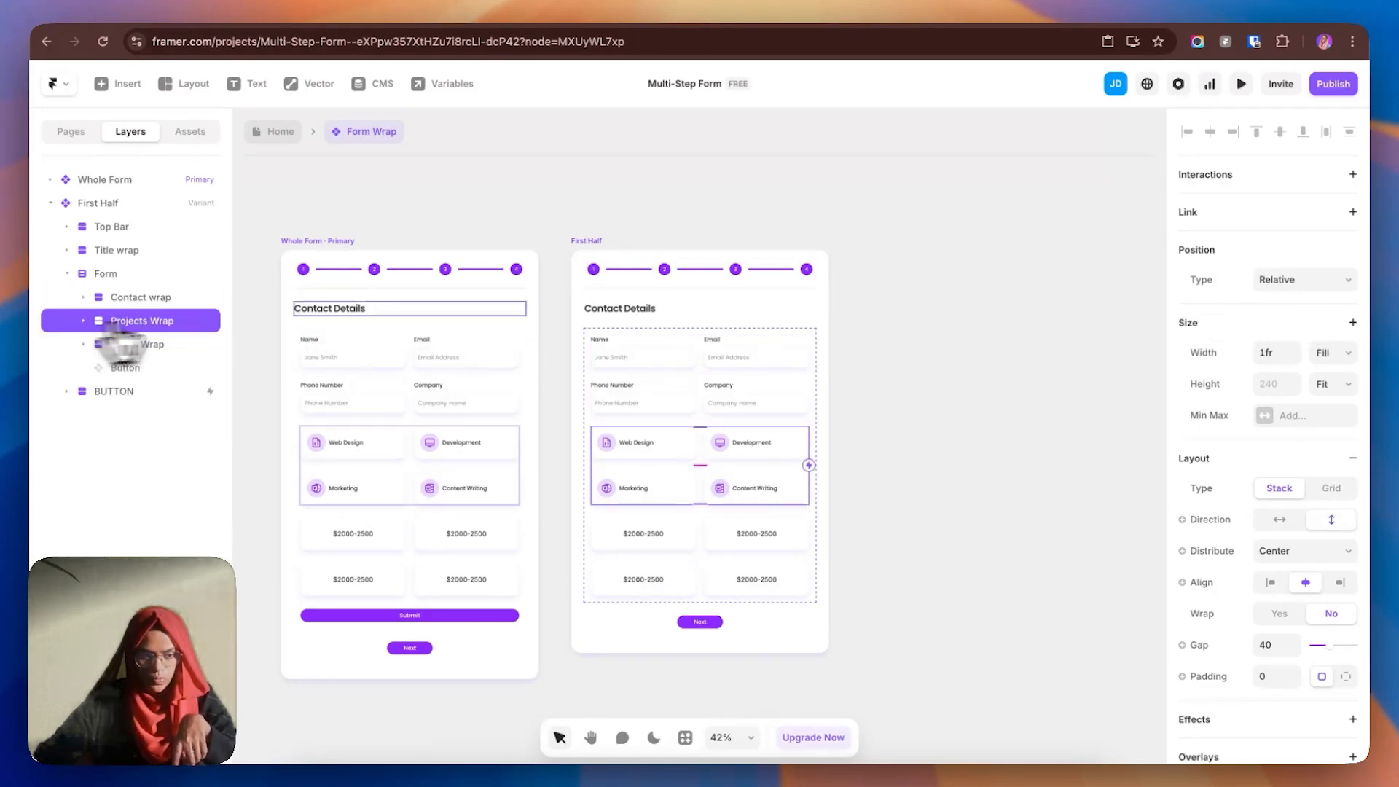
- Set Projects Wrap and Quote Wrap to Absolute position with Top 0, then select both
click(1295, 284)
click(1296, 271)
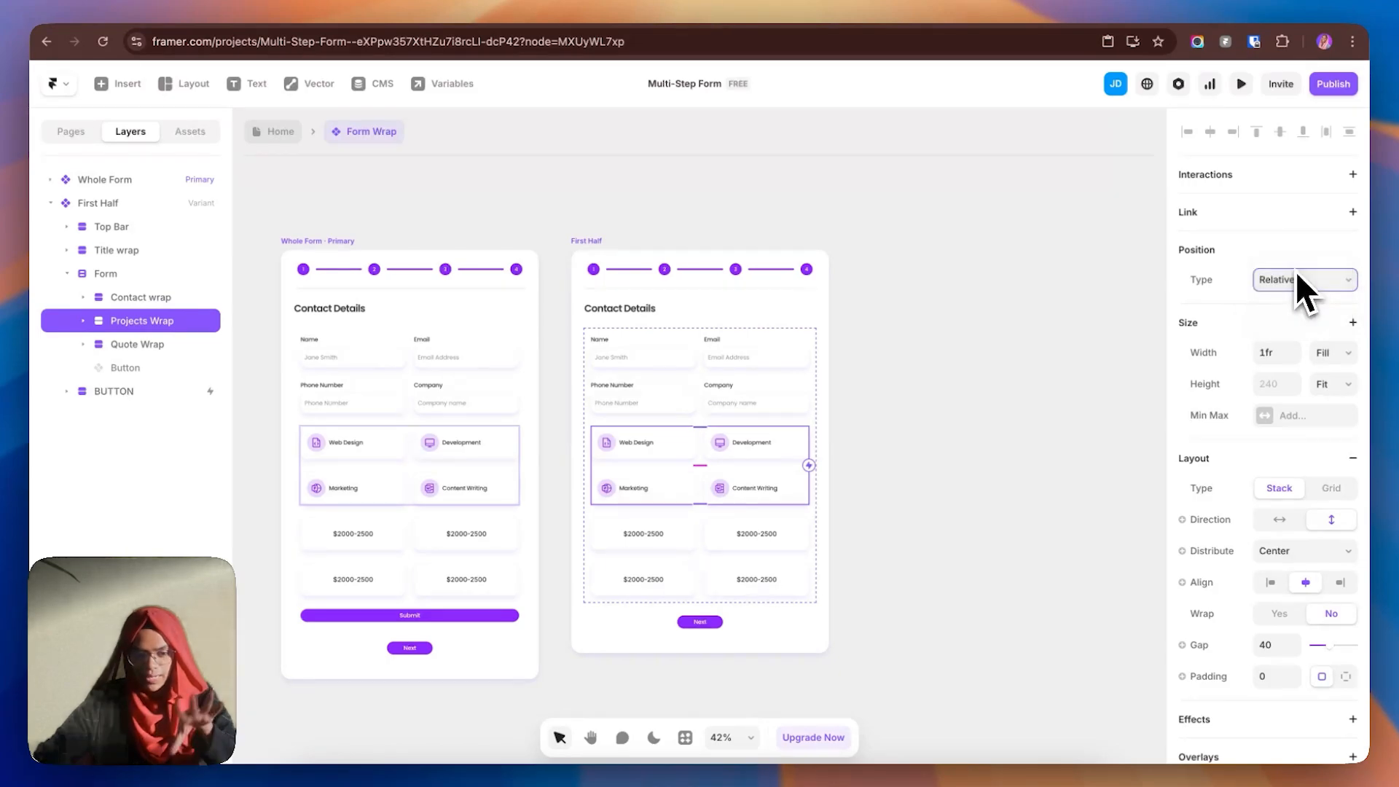
click(1281, 280)
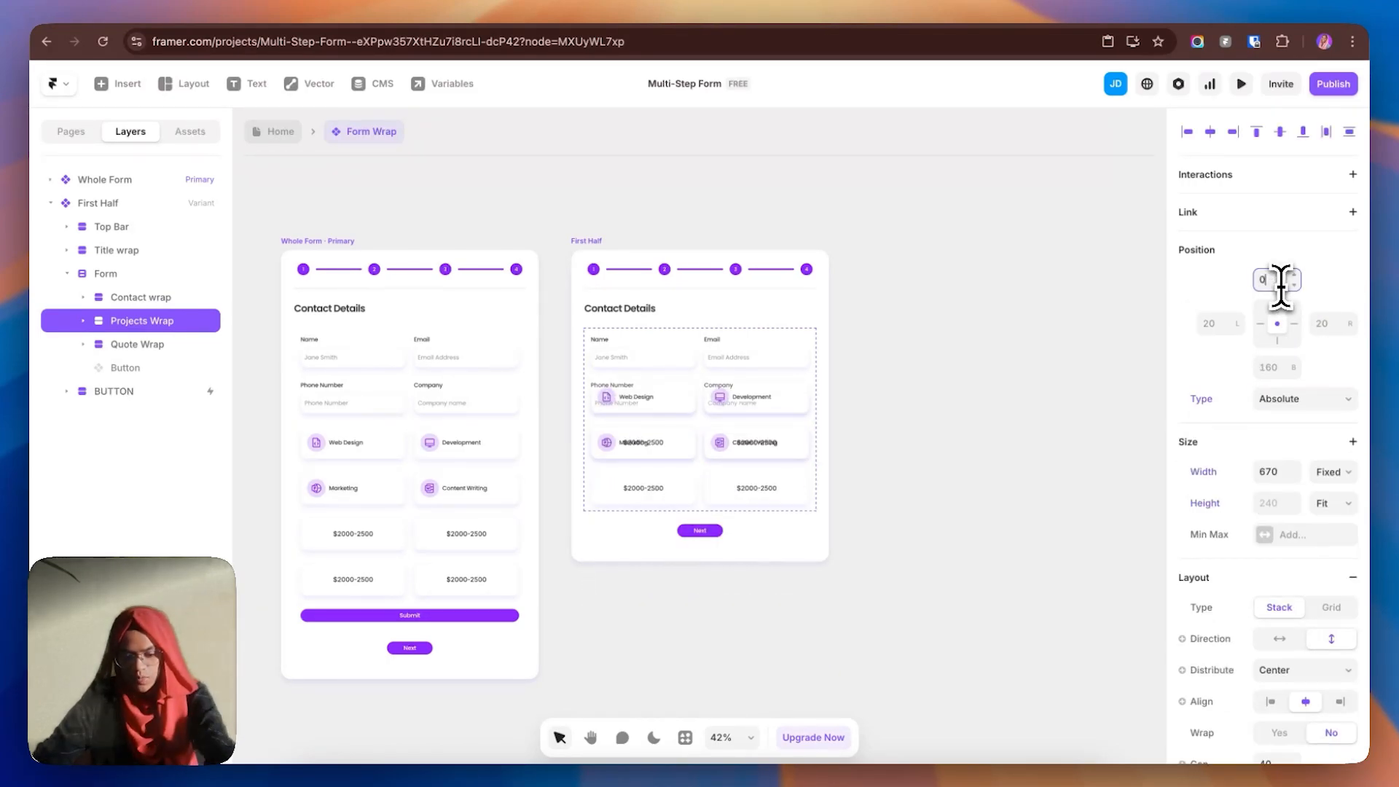
text(0)
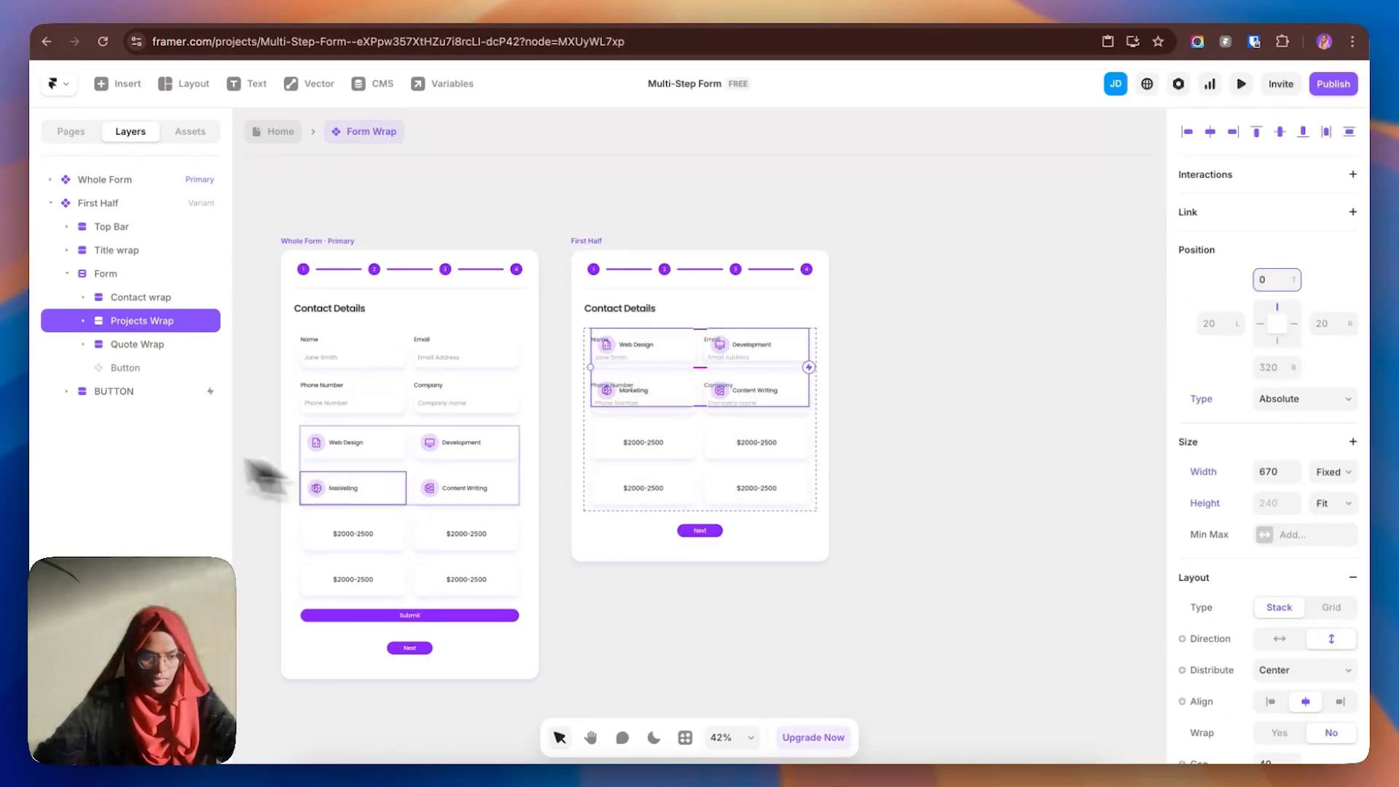
click(125, 350)
click(1287, 280)
click(1285, 264)
click(1273, 280)
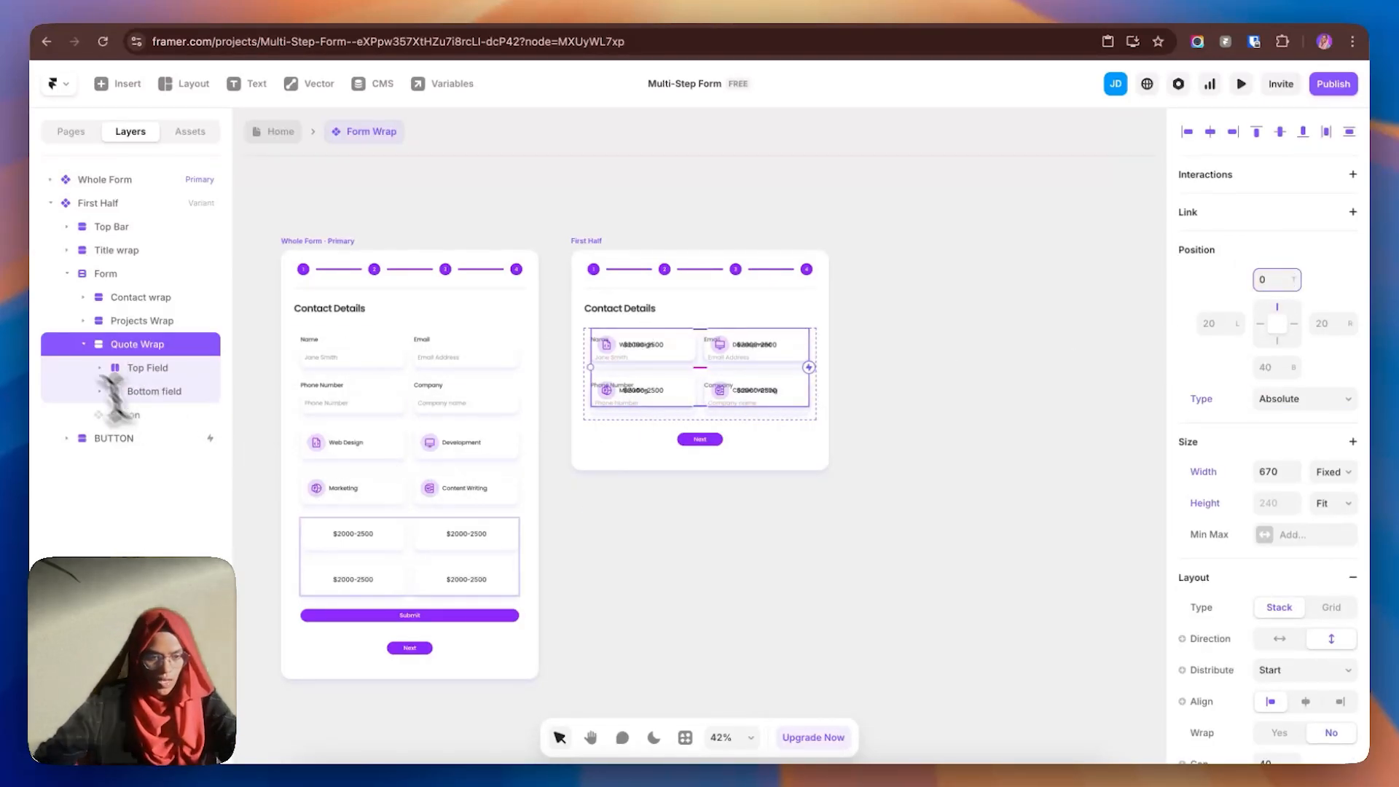
click(83, 344)
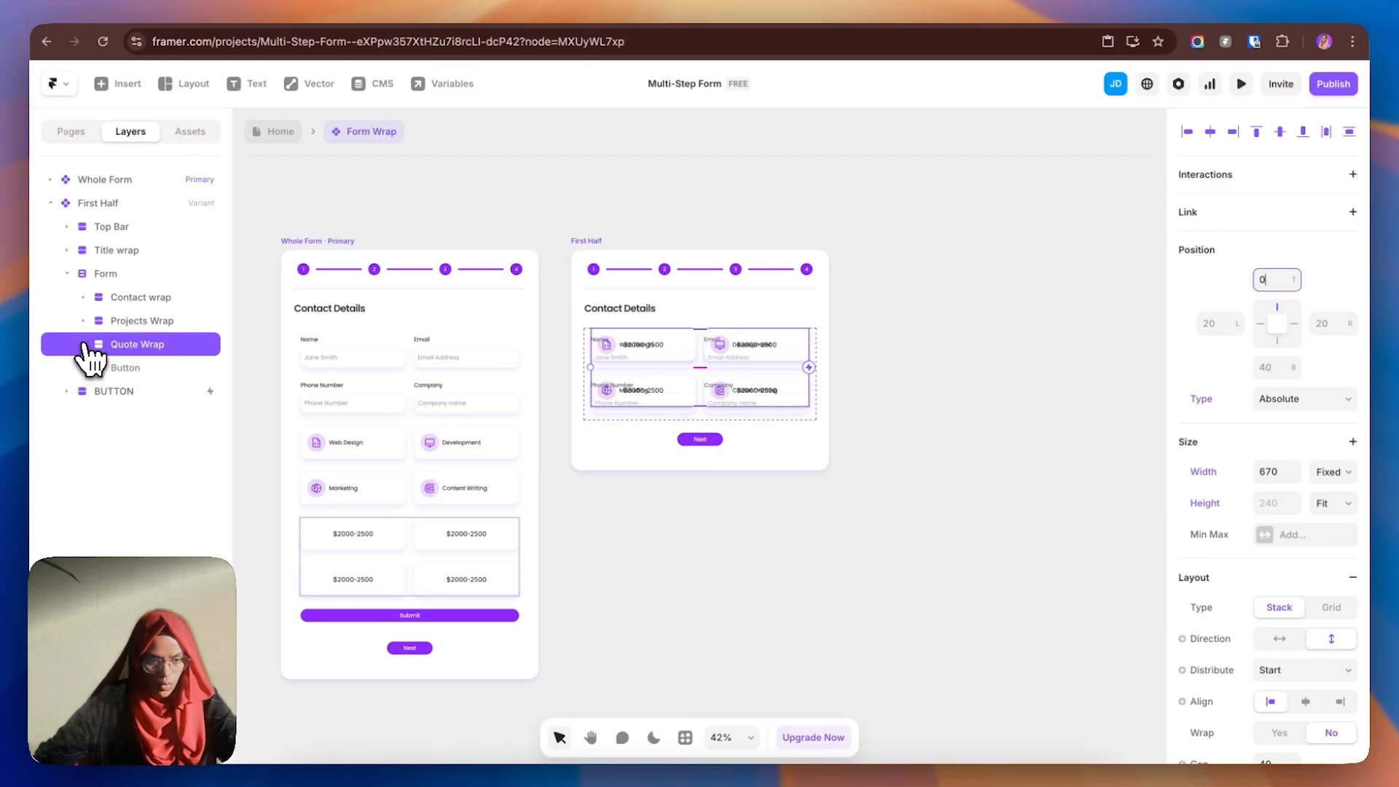
shift+click(138, 327)
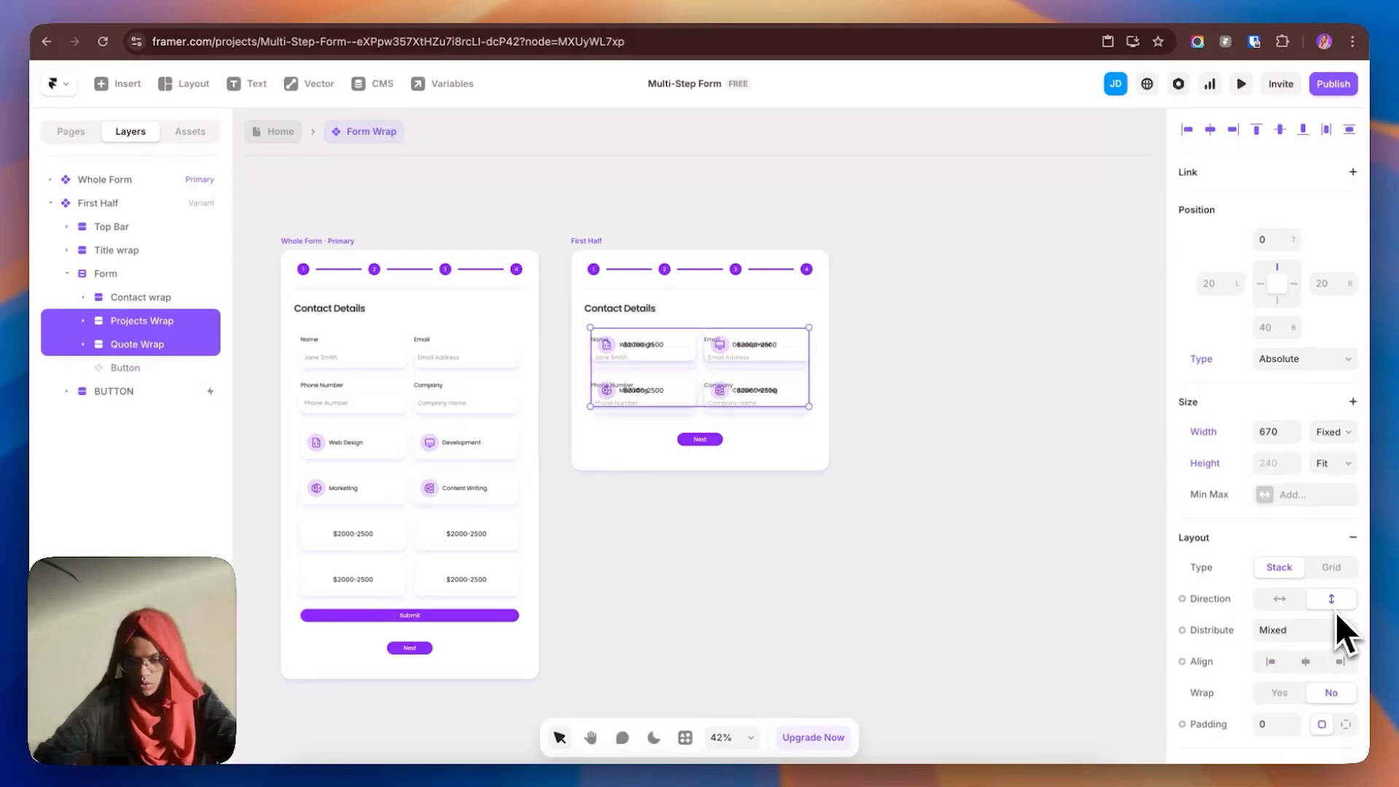
- Fade Projects Wrap and Quote Wrap in First Half to 0 opacity
scroll(1335, 612, down, 5)
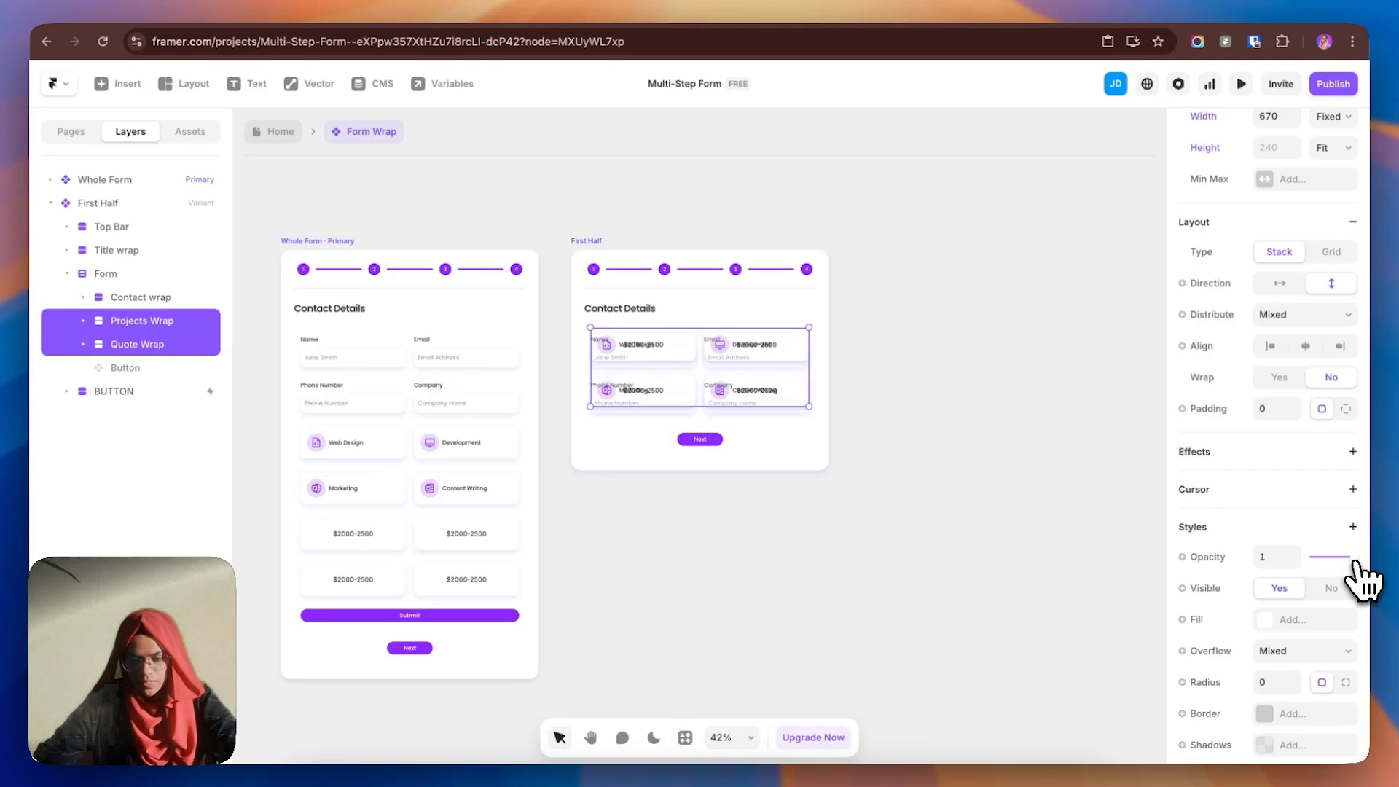
drag(1354, 560, 1281, 565)
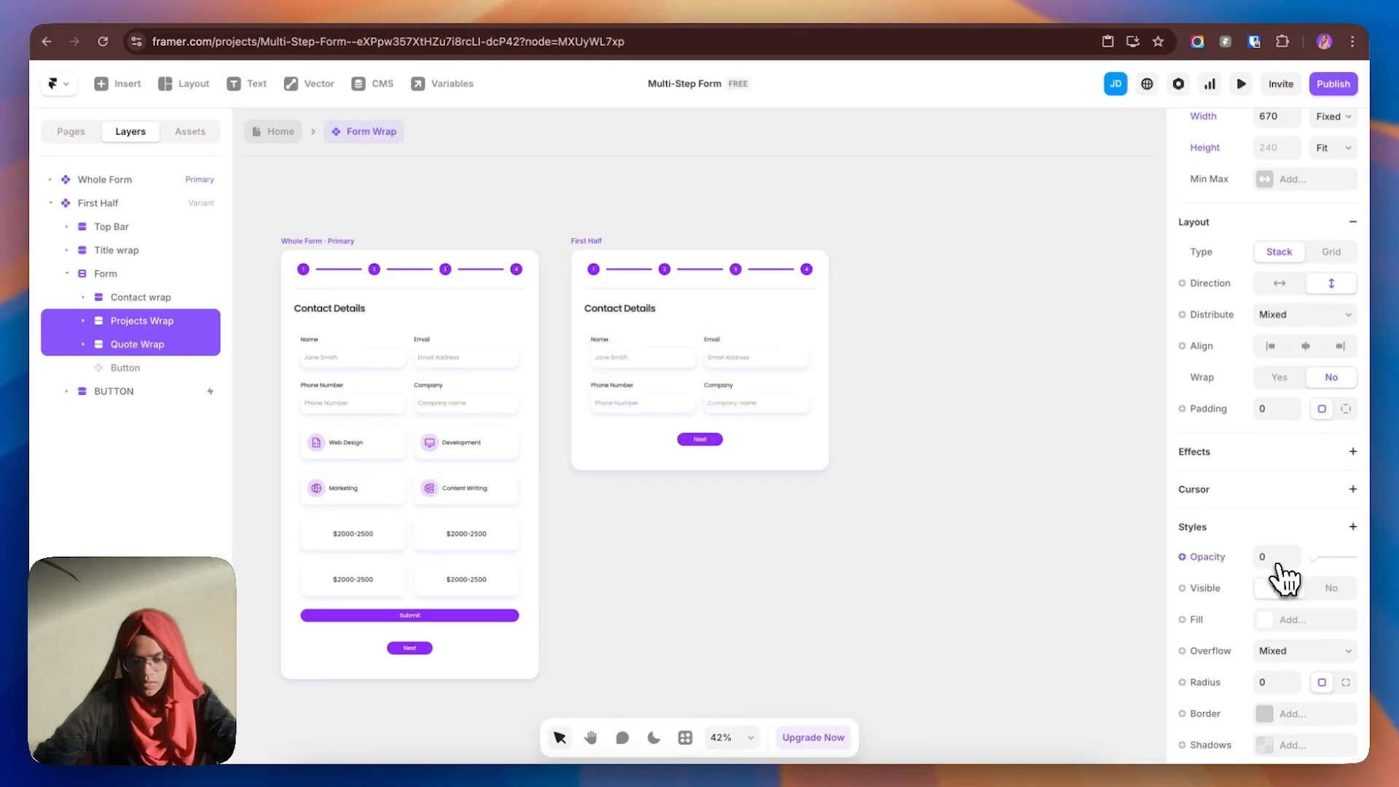
click(996, 521)
click(699, 375)
- Add a Z Index property to First Half's Contact wrap and set it to 1
click(67, 250)
click(51, 179)
click(132, 302)
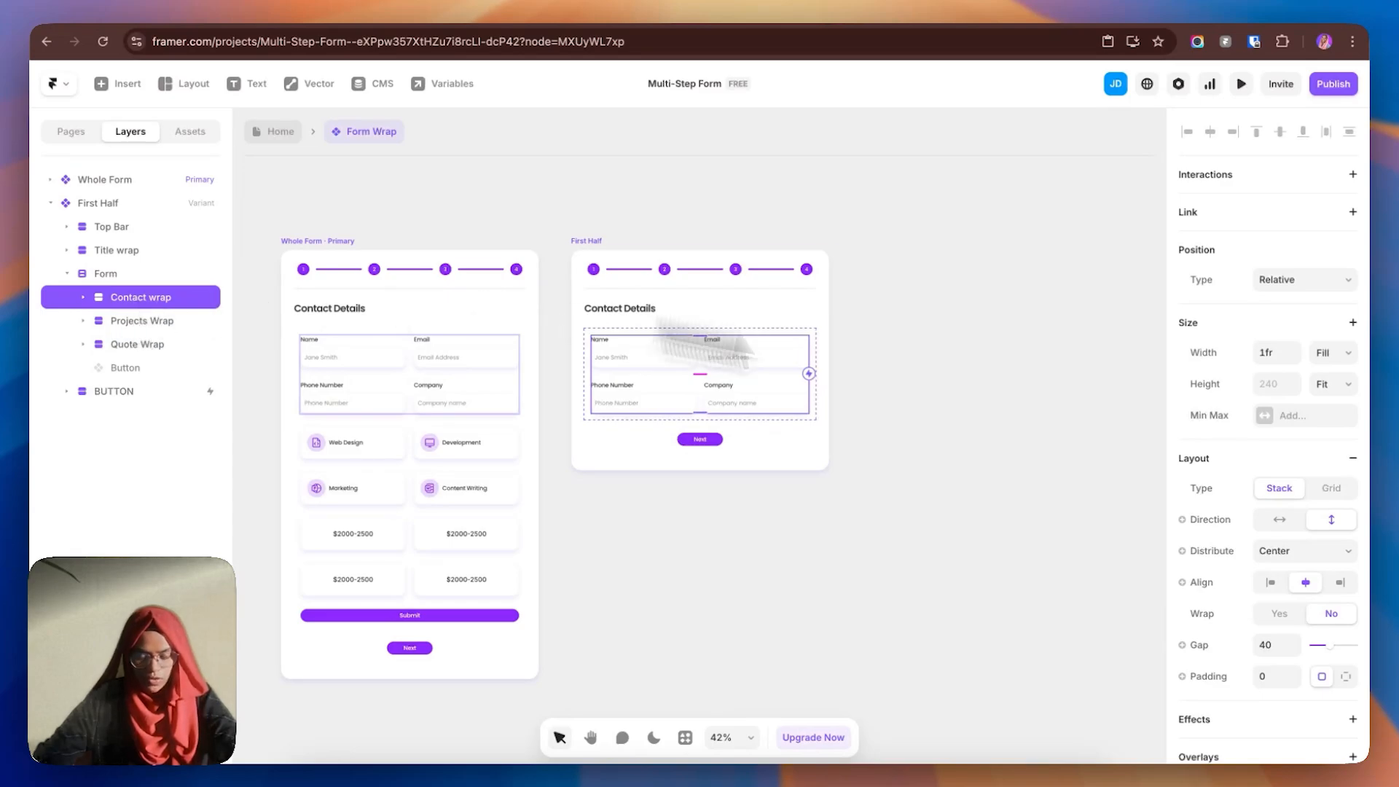
scroll(1263, 583, down, 10)
click(1230, 302)
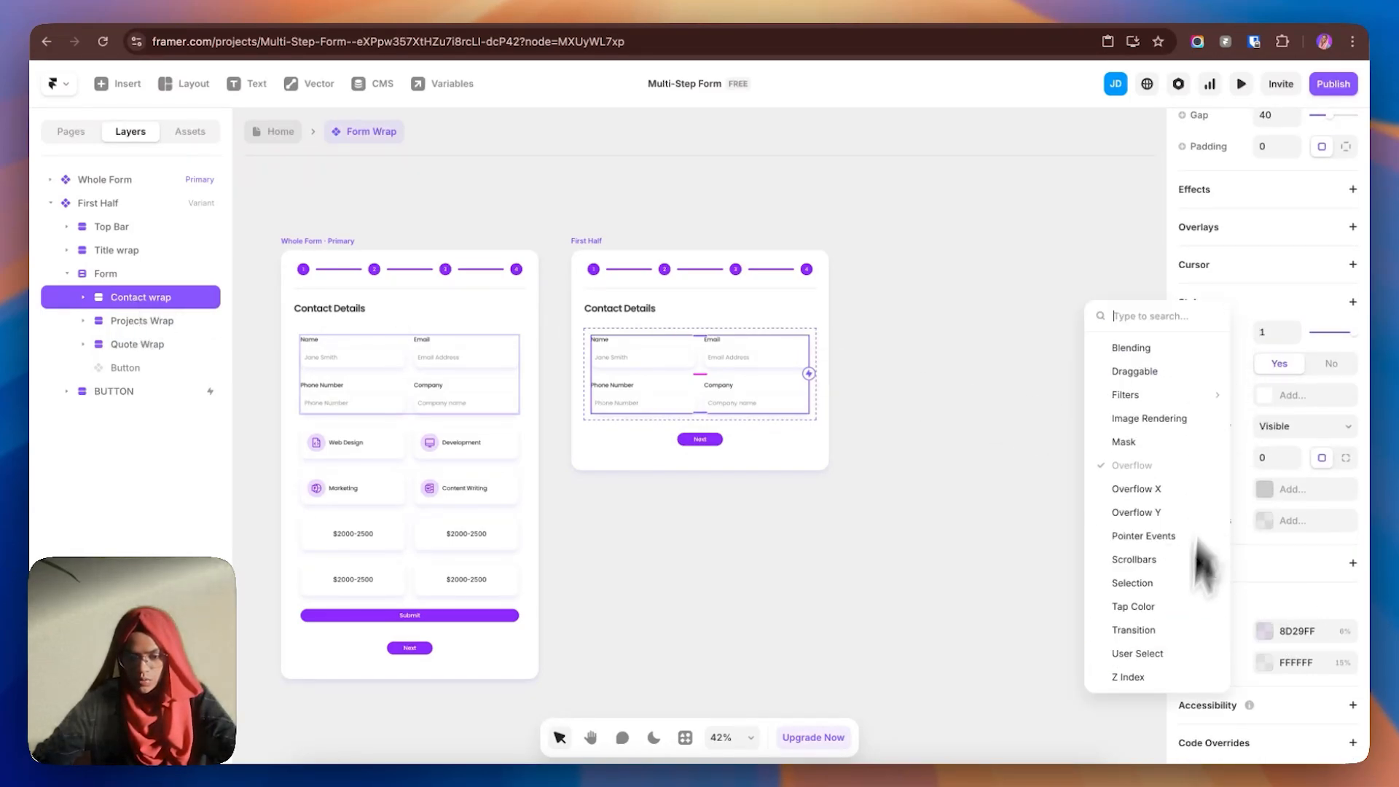
click(1173, 679)
click(1346, 557)
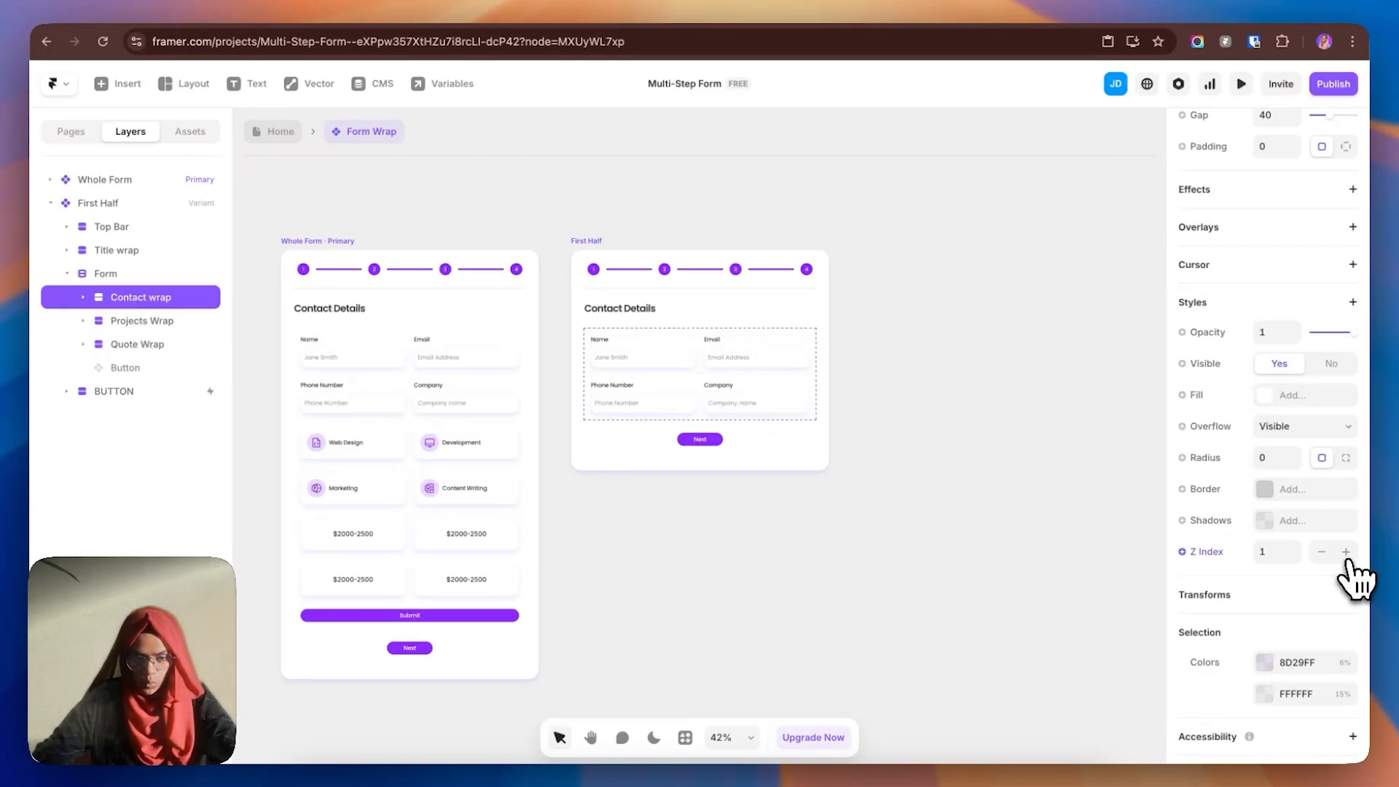
- Set the z-index of Projects Wrap and Quote Wrap to 0
click(137, 323)
shift+click(144, 345)
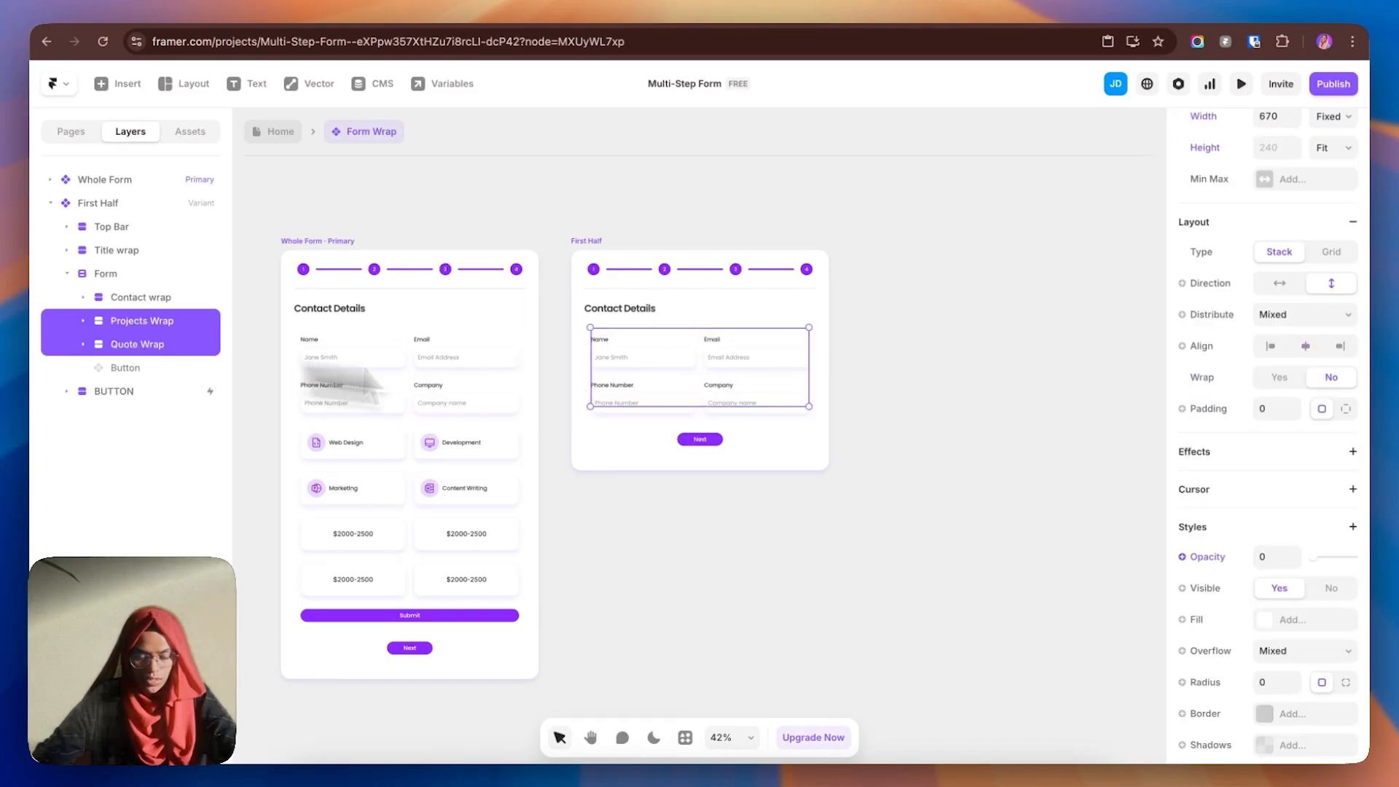
scroll(1249, 609, down, 4)
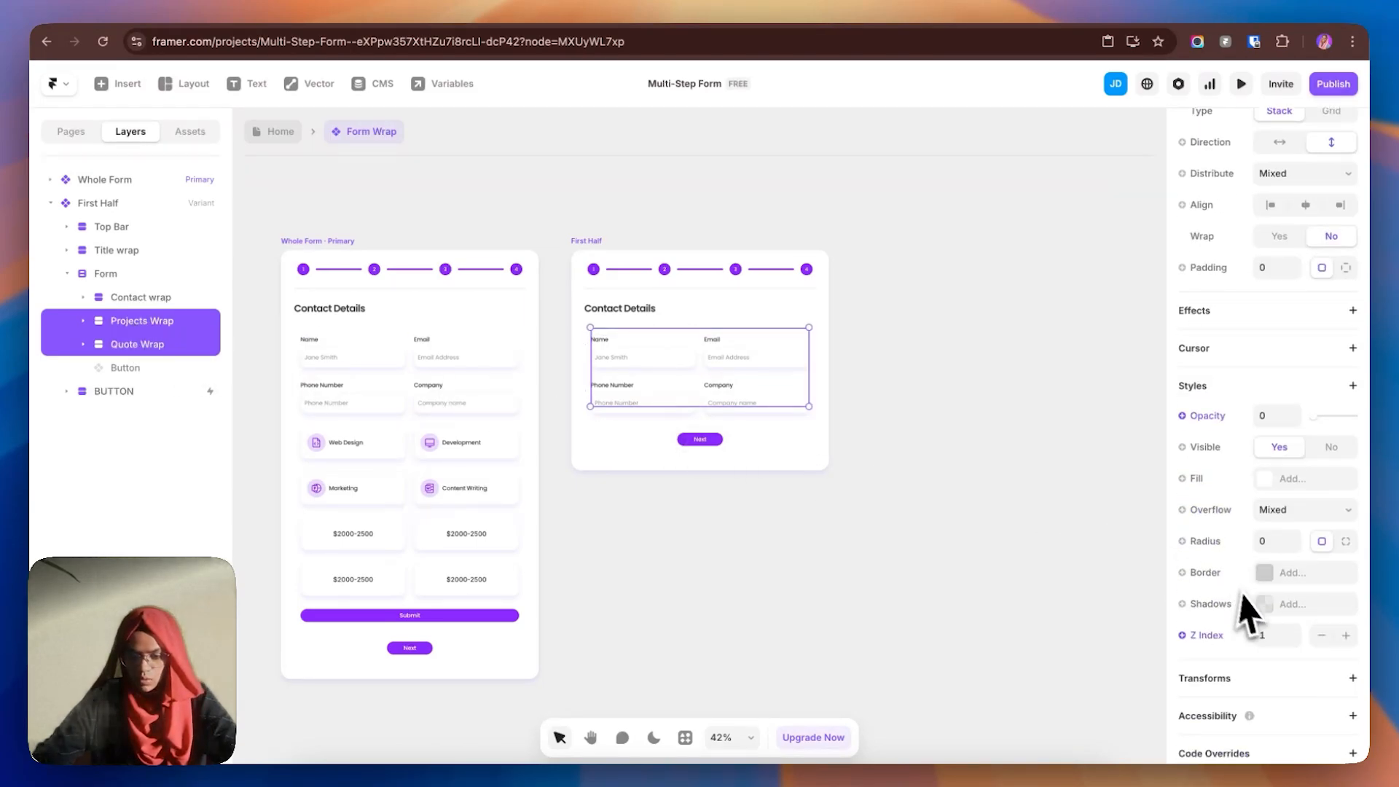
click(1322, 625)
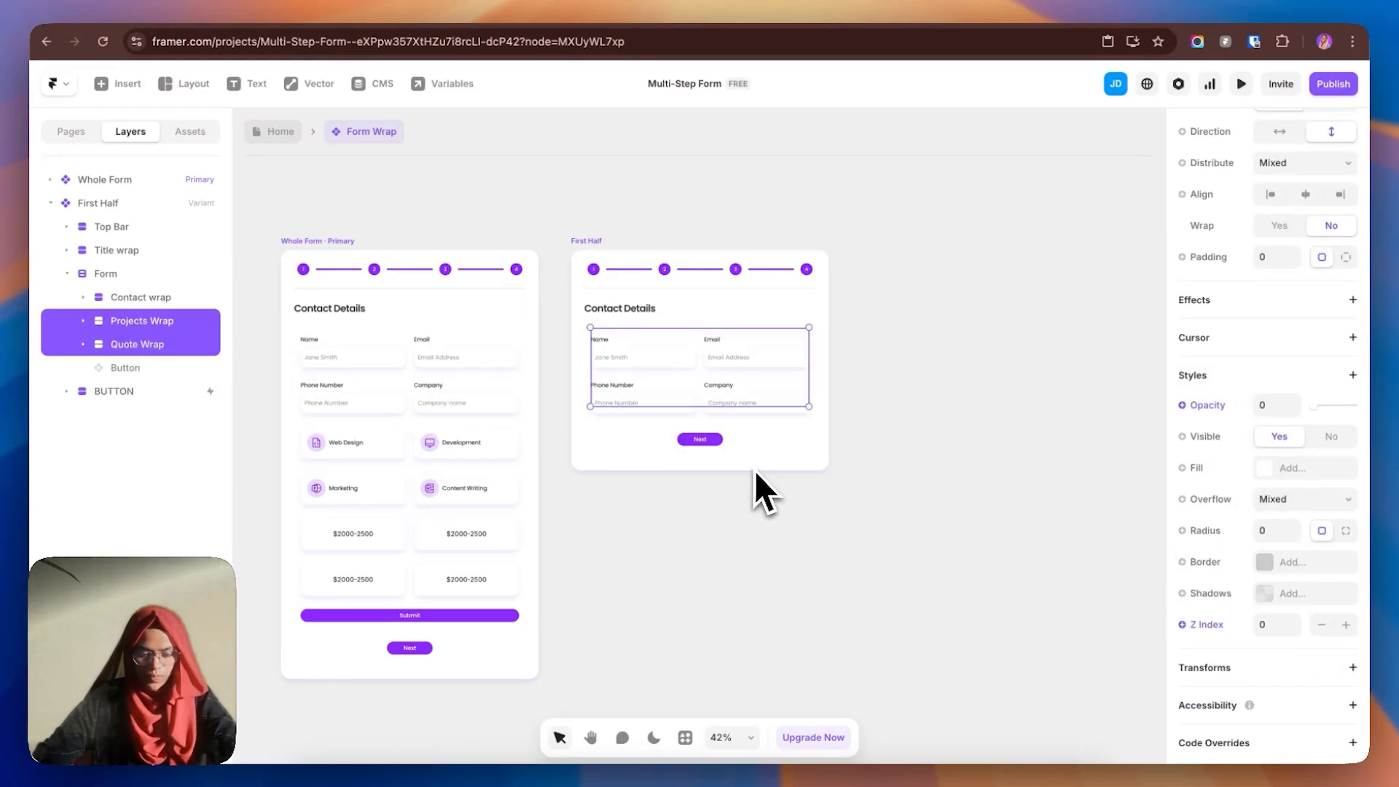
click(755, 514)
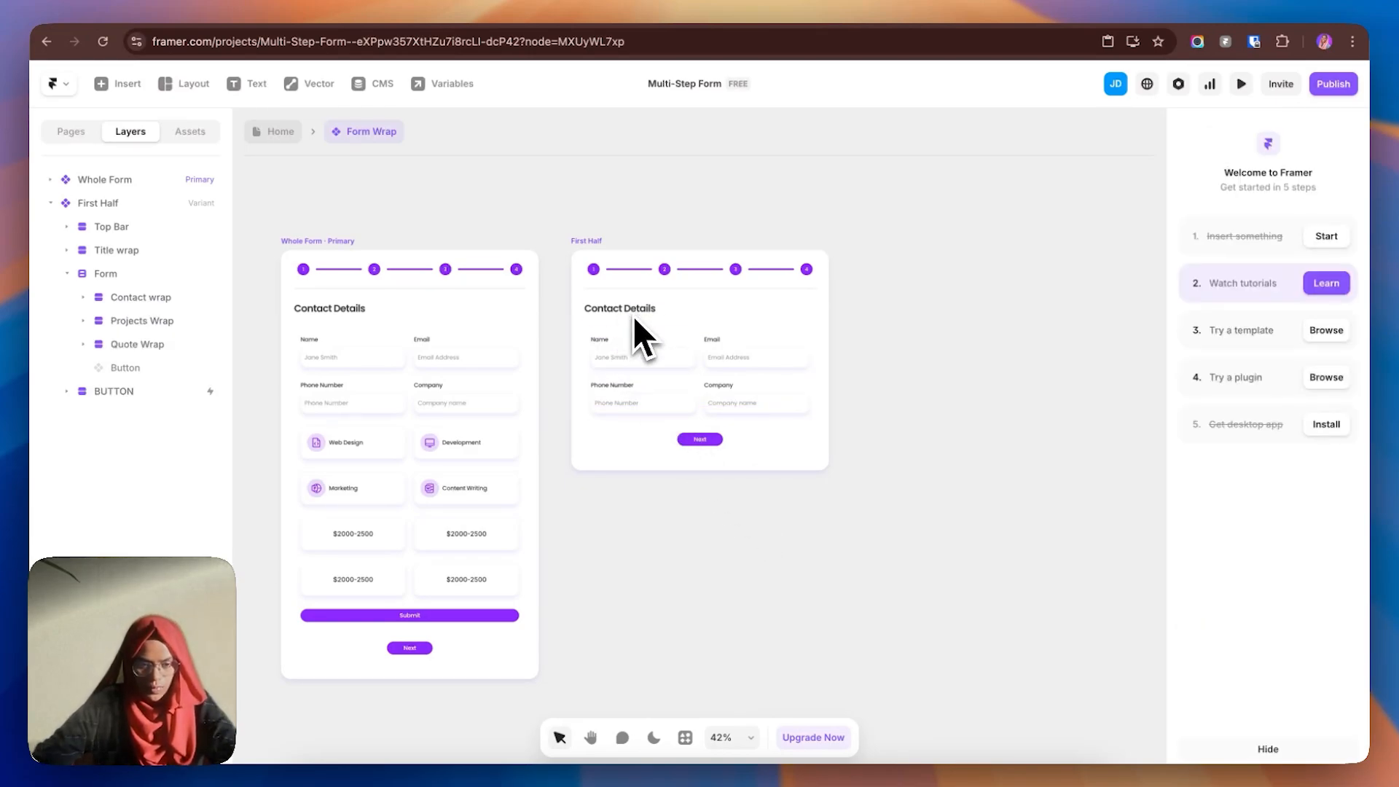
- Switch First Half's progress bar to its First-half variant
click(599, 249)
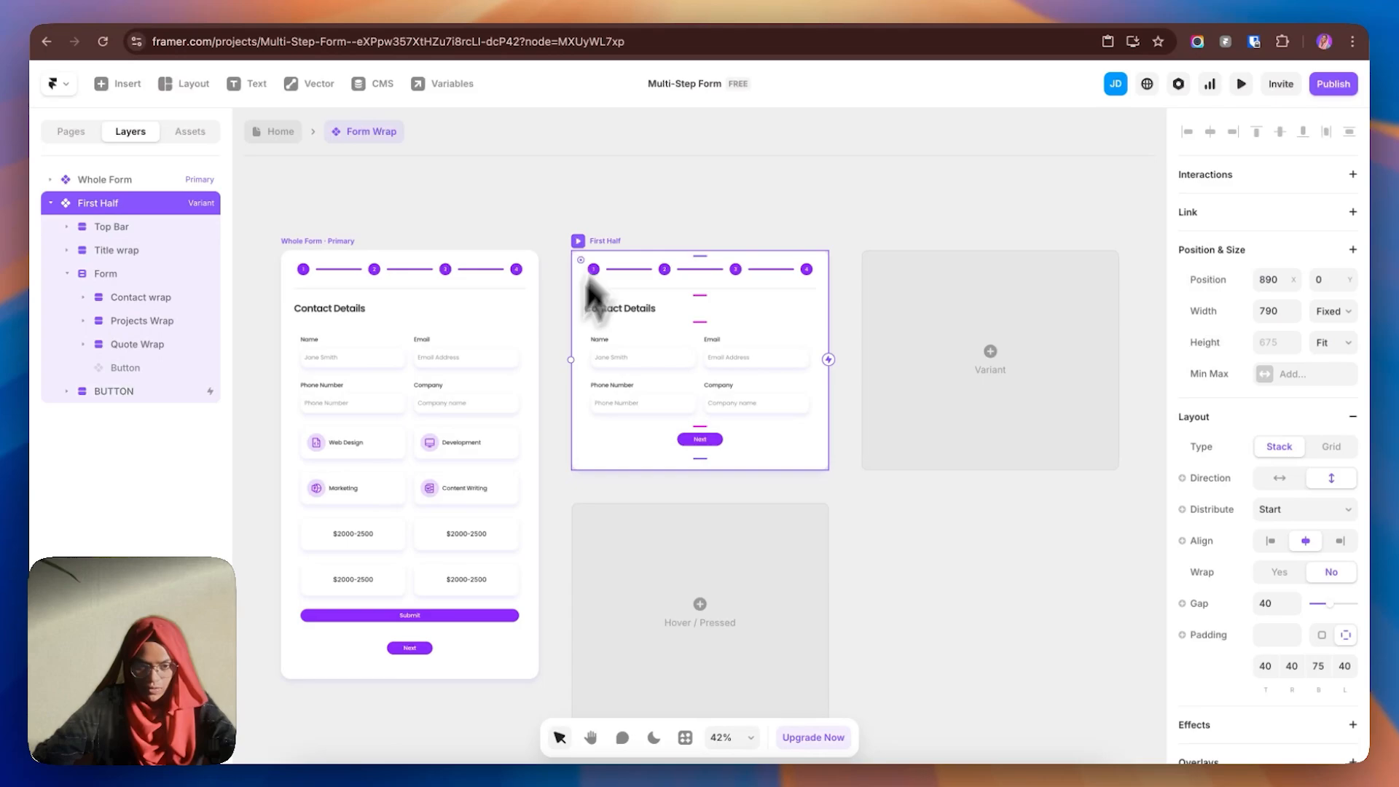
click(776, 237)
click(728, 273)
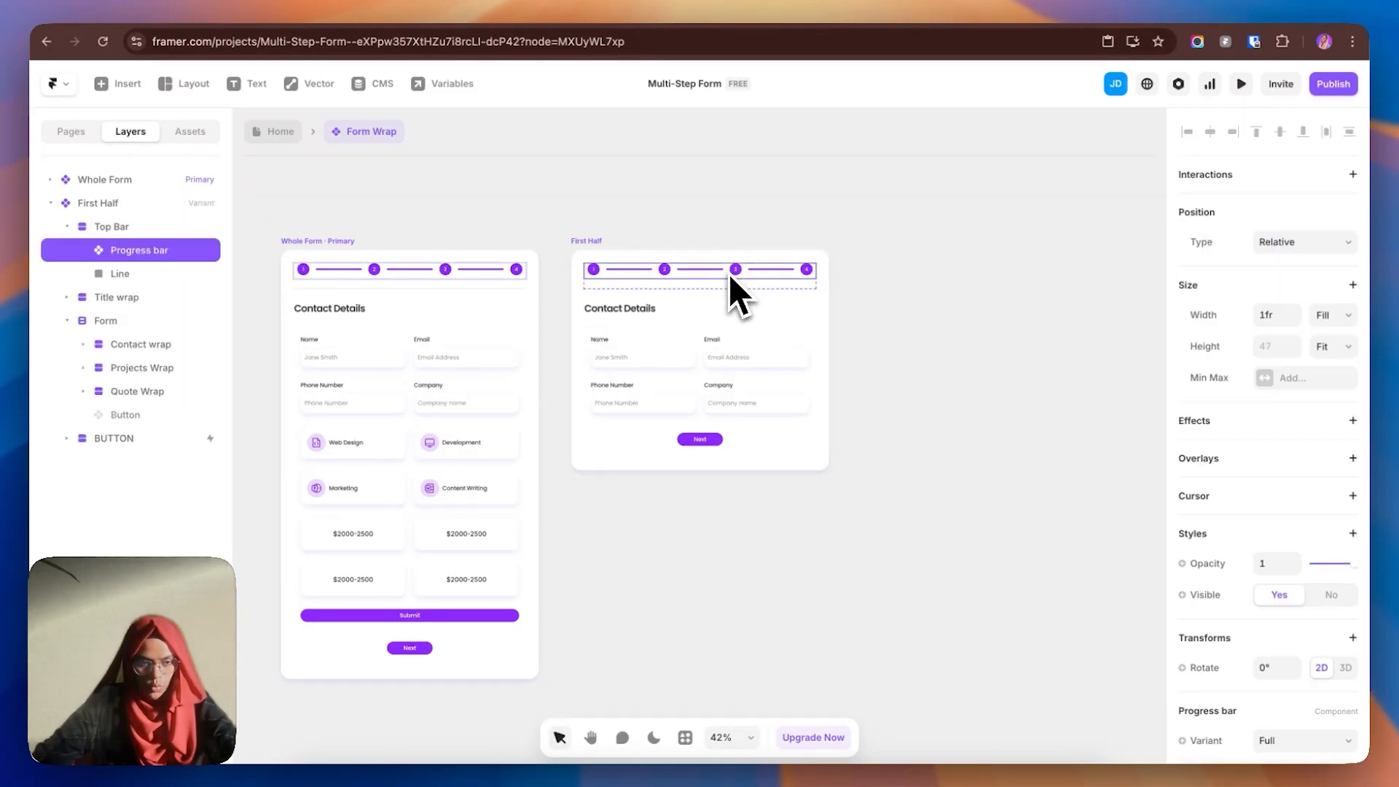
scroll(1297, 649, down, 2)
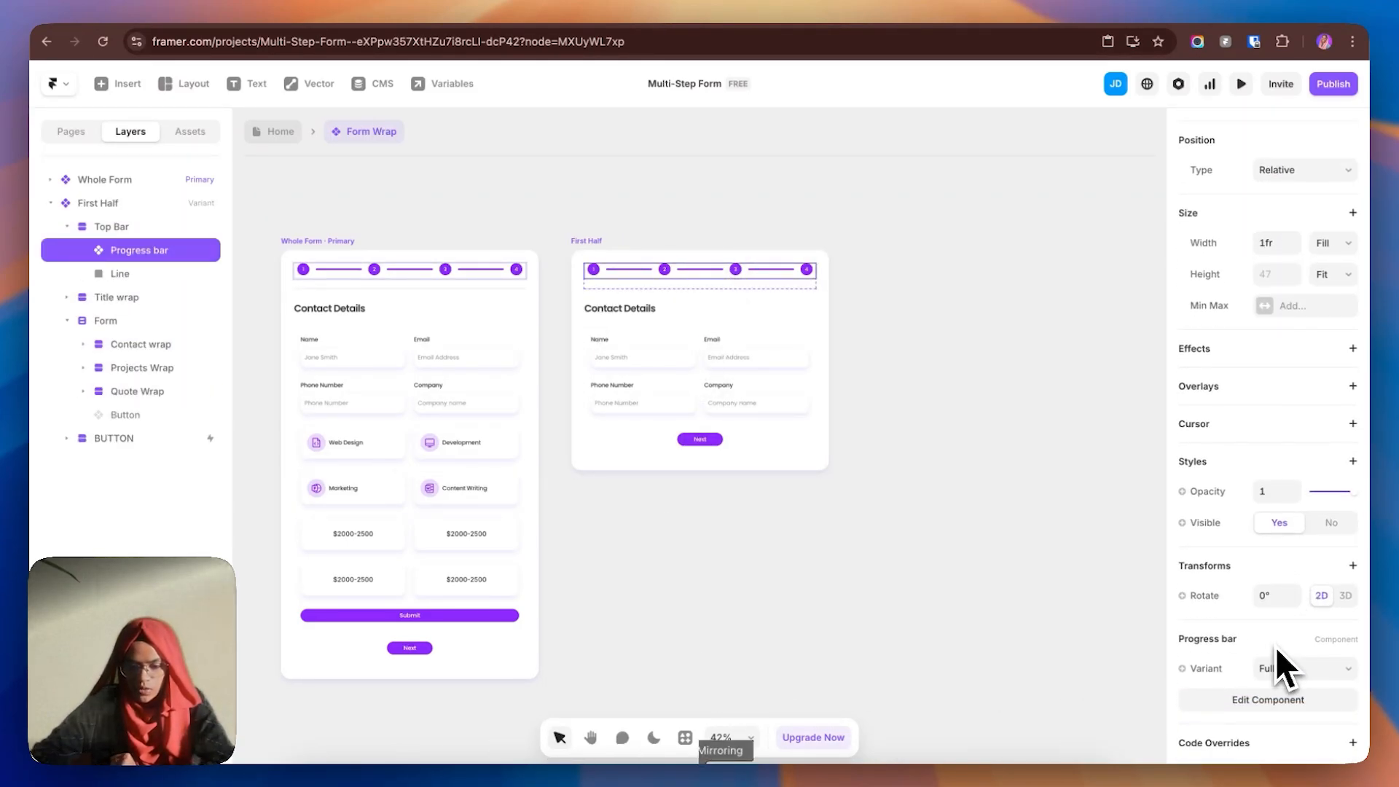
click(1291, 672)
click(1288, 688)
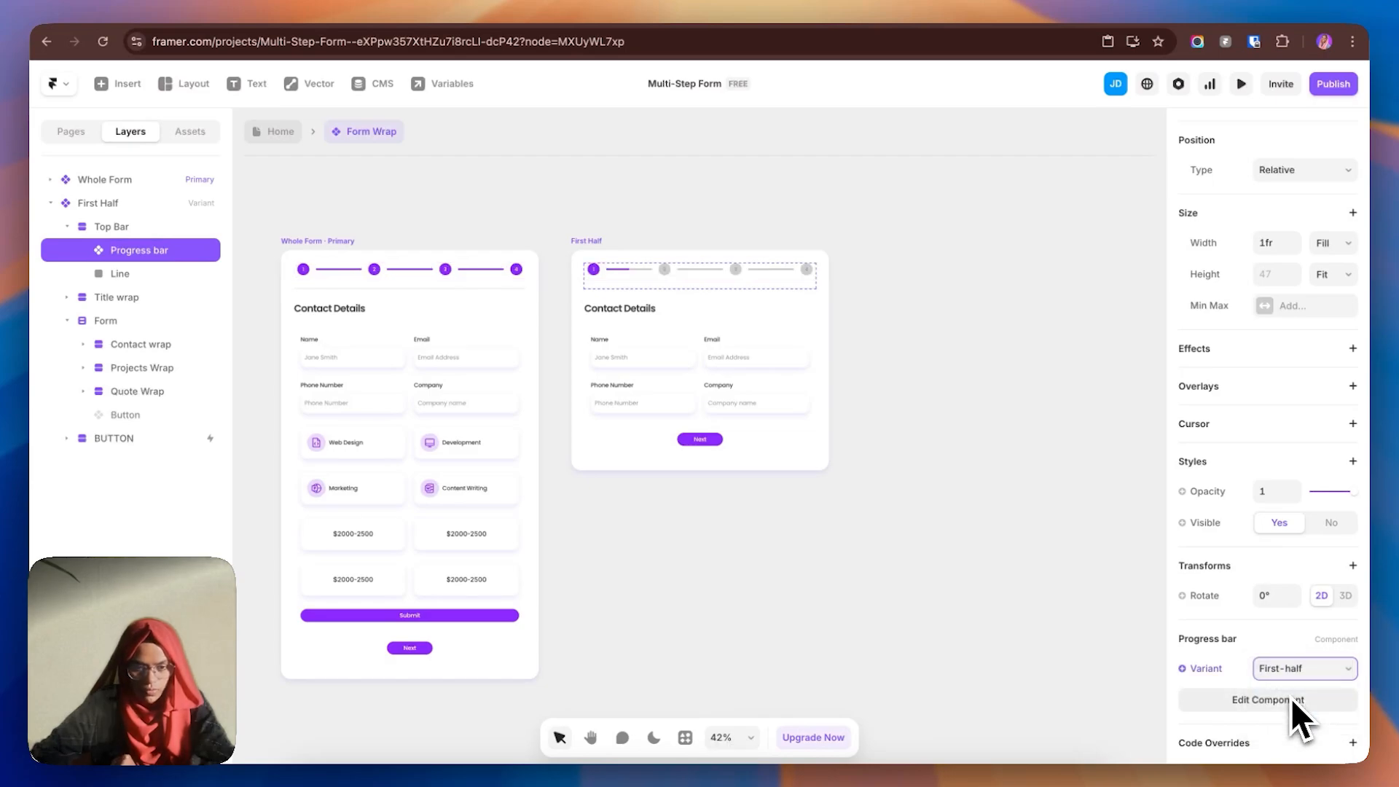
- Add a new third variant to the form component based on First Half
click(857, 519)
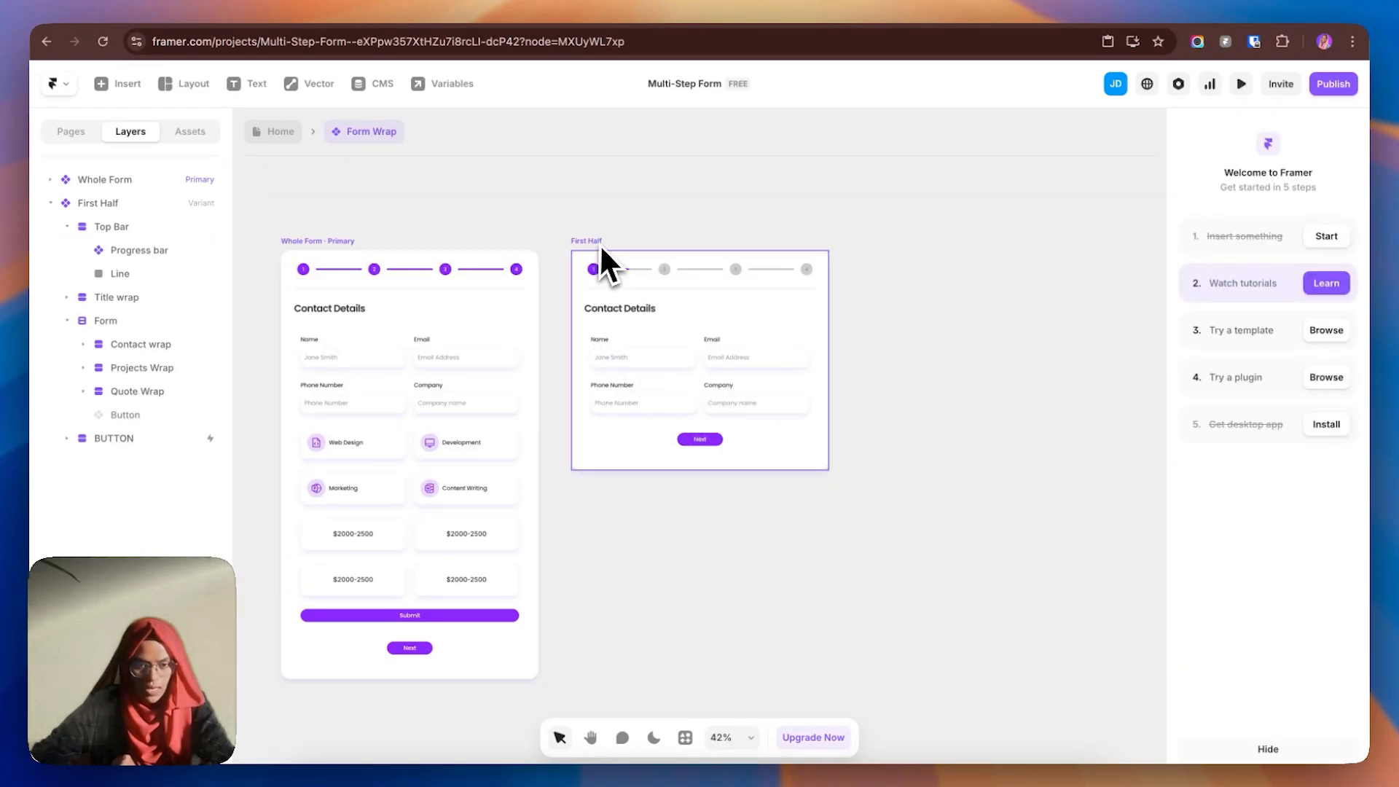
click(601, 244)
click(951, 379)
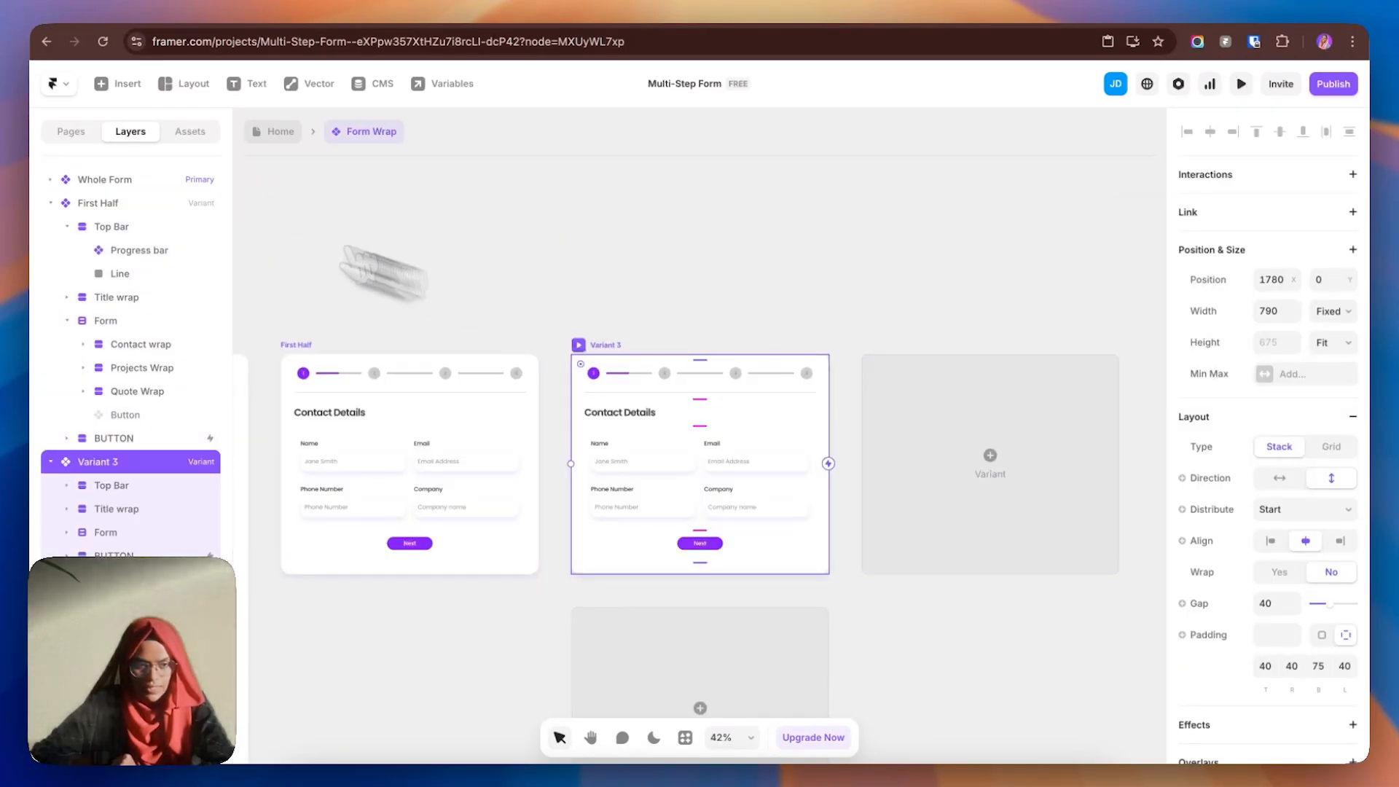
- Rename the new Variant 3 to 'Second-half'
click(50, 203)
click(51, 227)
double_click(116, 230)
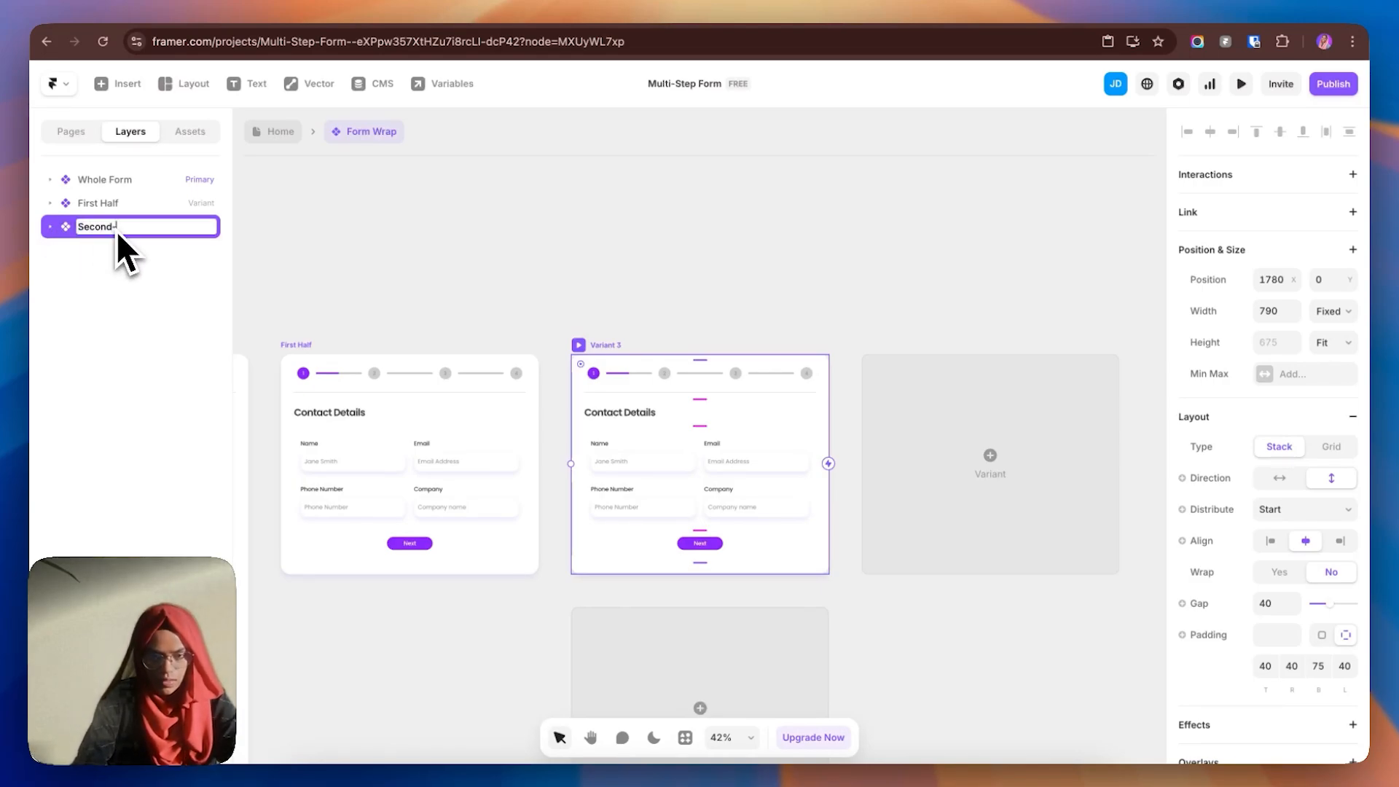
text(Second-half)
key(Return)
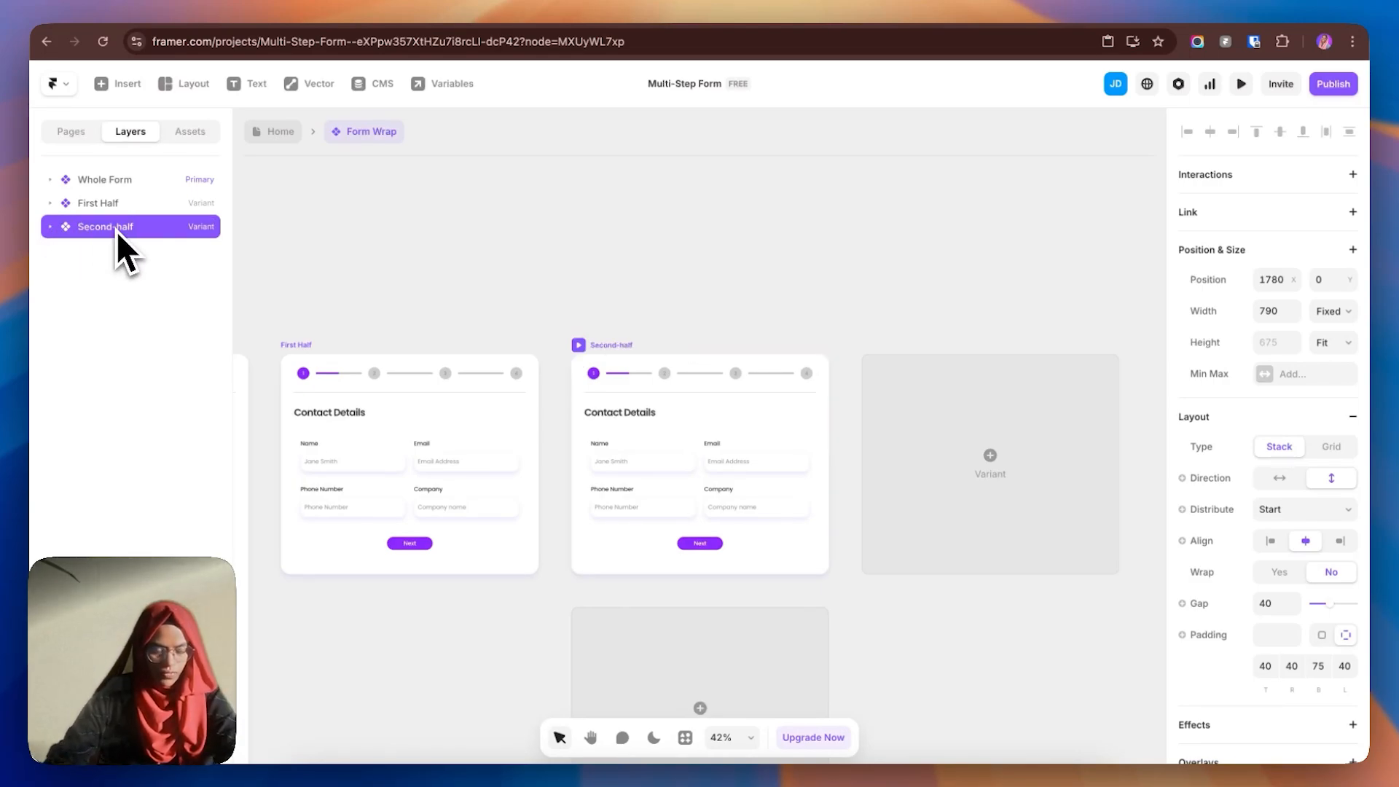
- Switch Second-half's progress bar to its Second-half variant to mark step 2
click(635, 373)
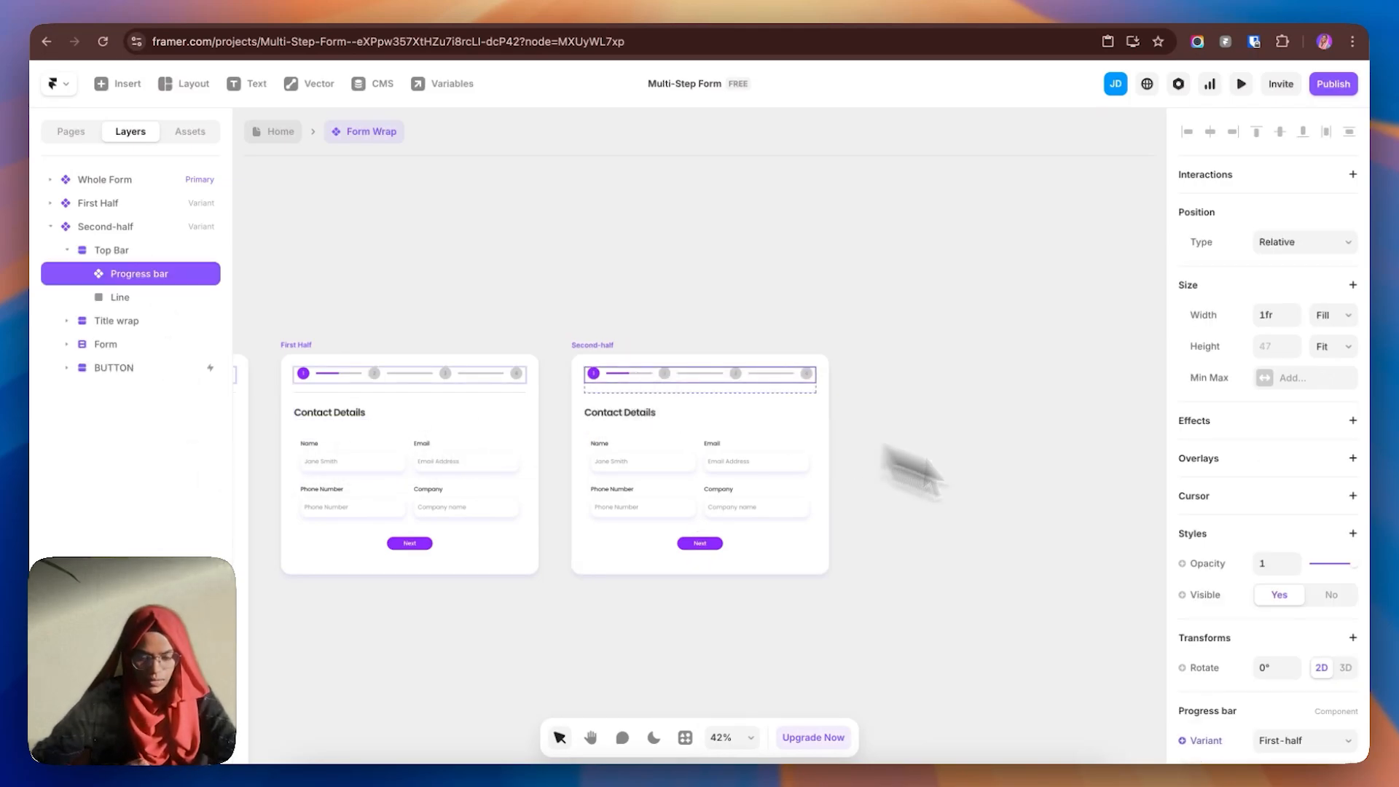
scroll(1285, 677, down, 2)
click(1304, 674)
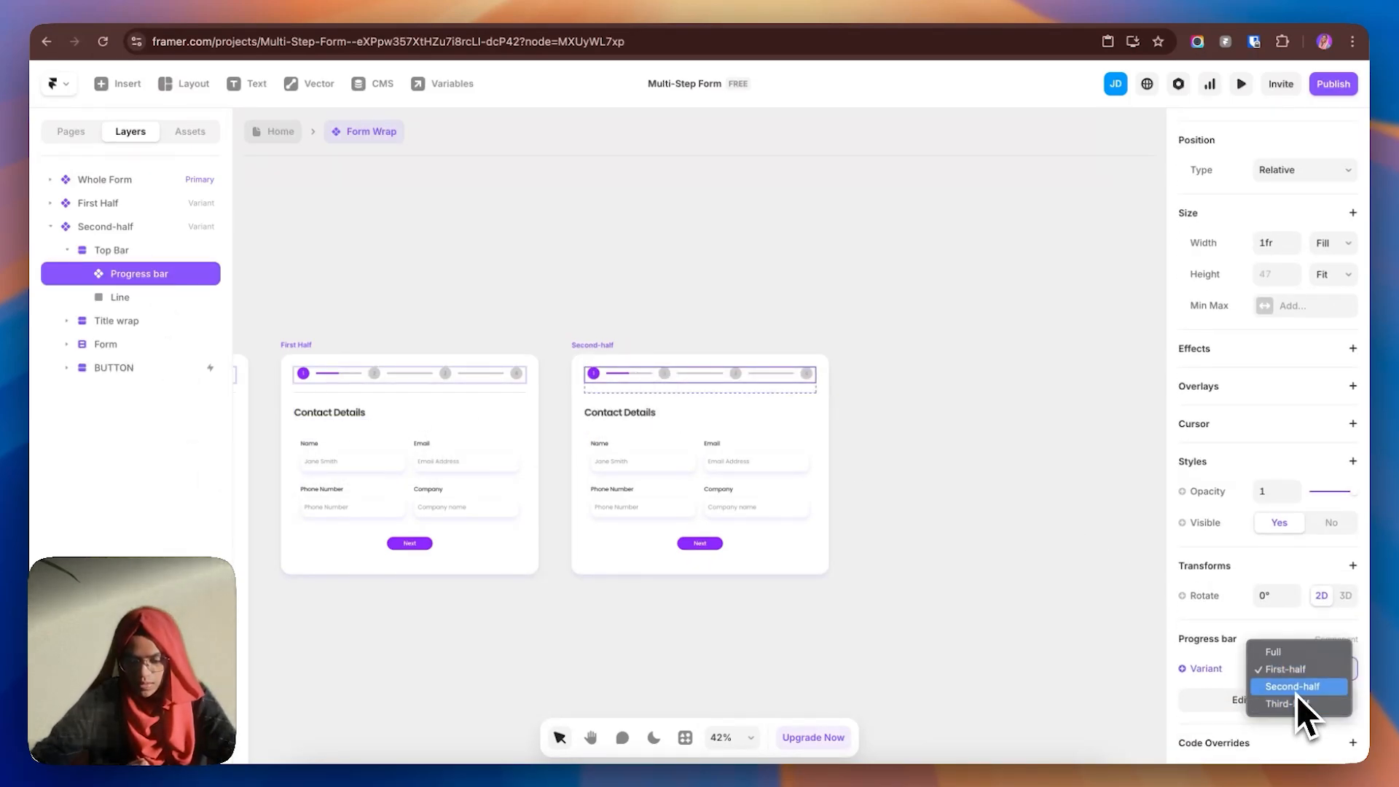
click(1296, 693)
click(955, 535)
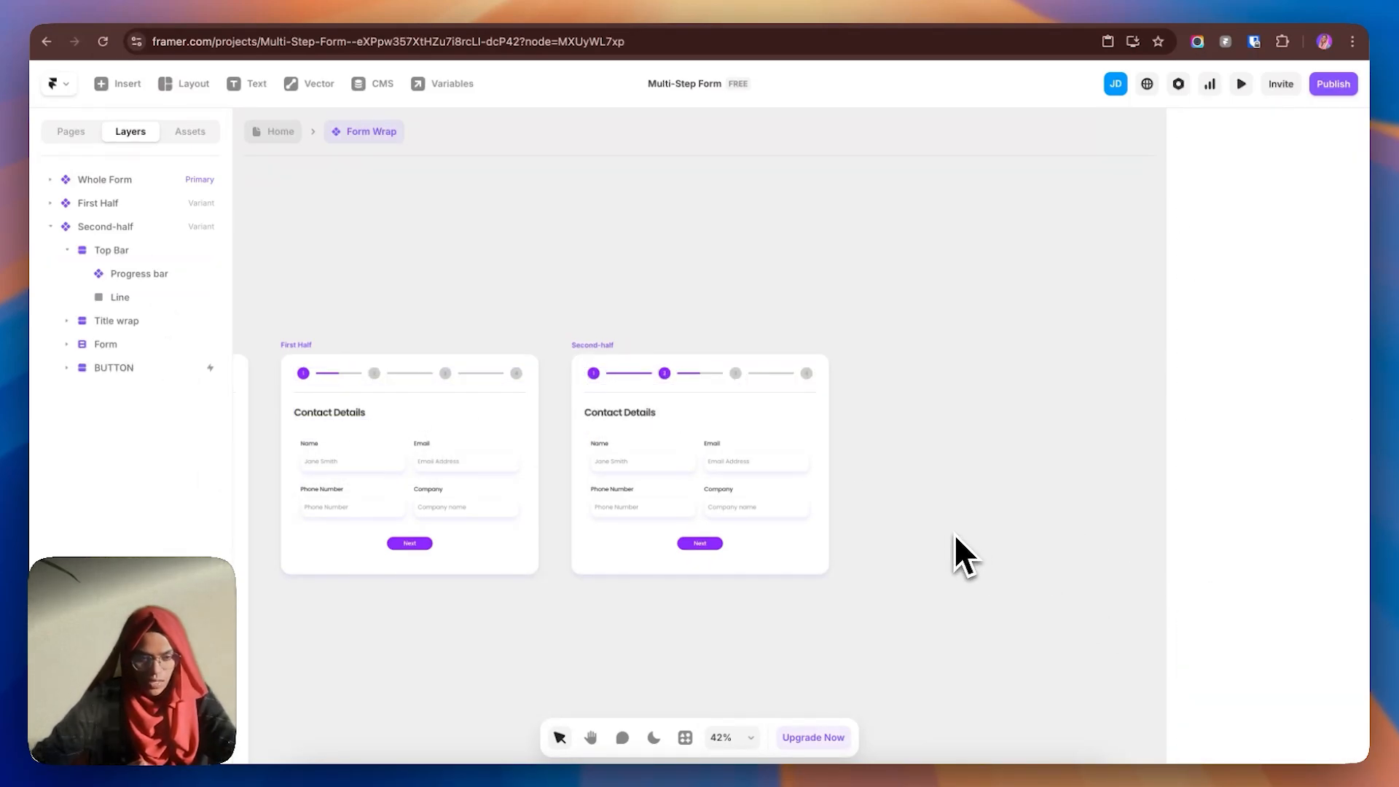
click(631, 418)
- Change the Second-half heading from Contact Details to 'What type of project you need?'
double_click(665, 414)
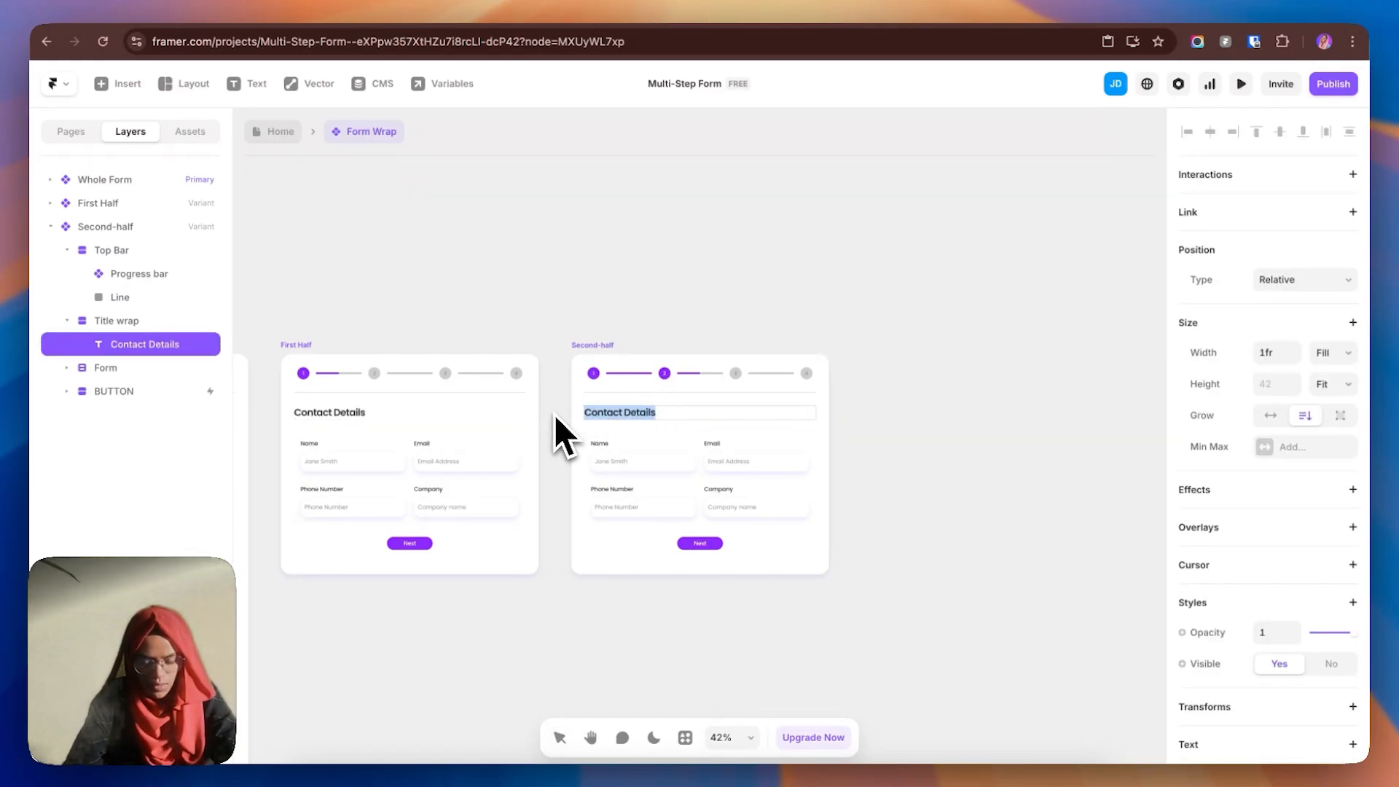
text(Wha)
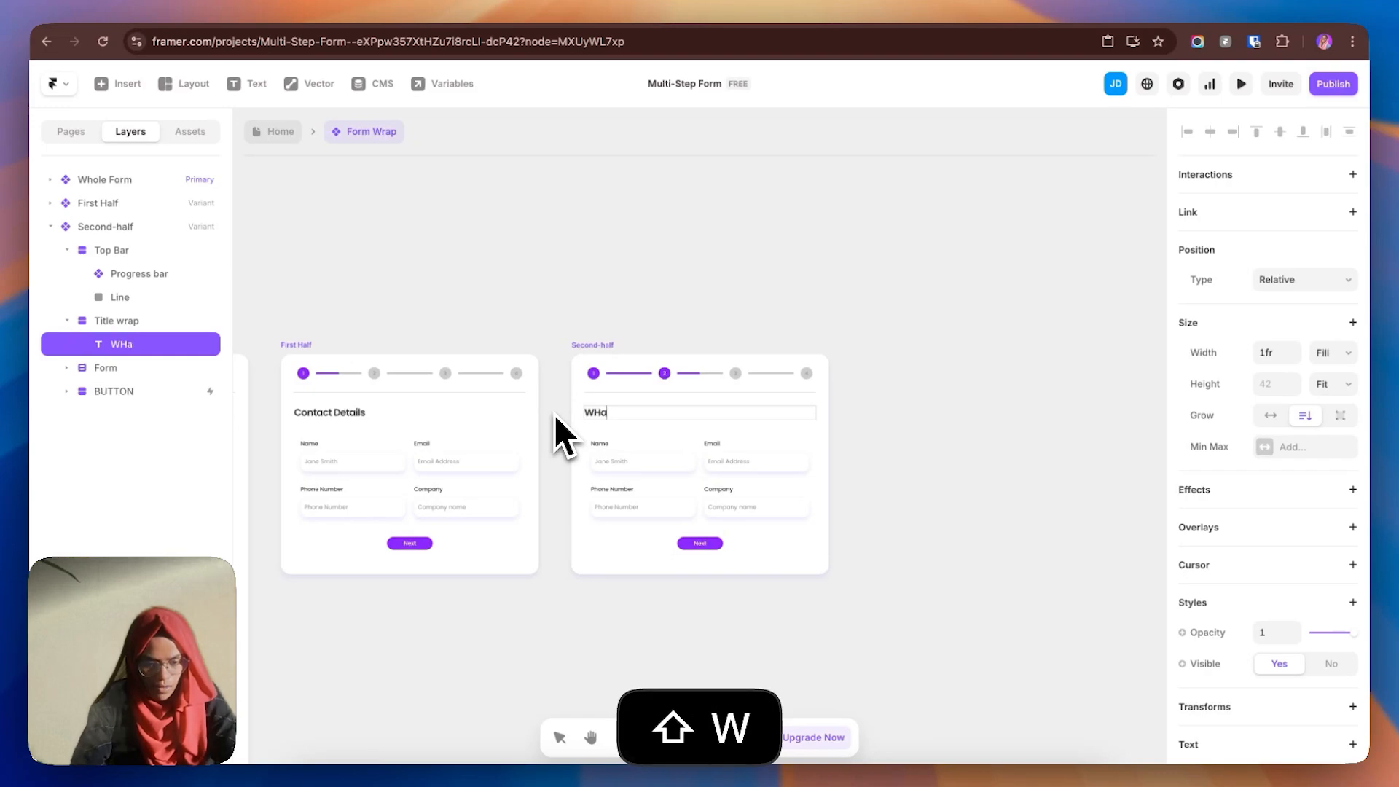
key(BackSpace)
text(at ty)
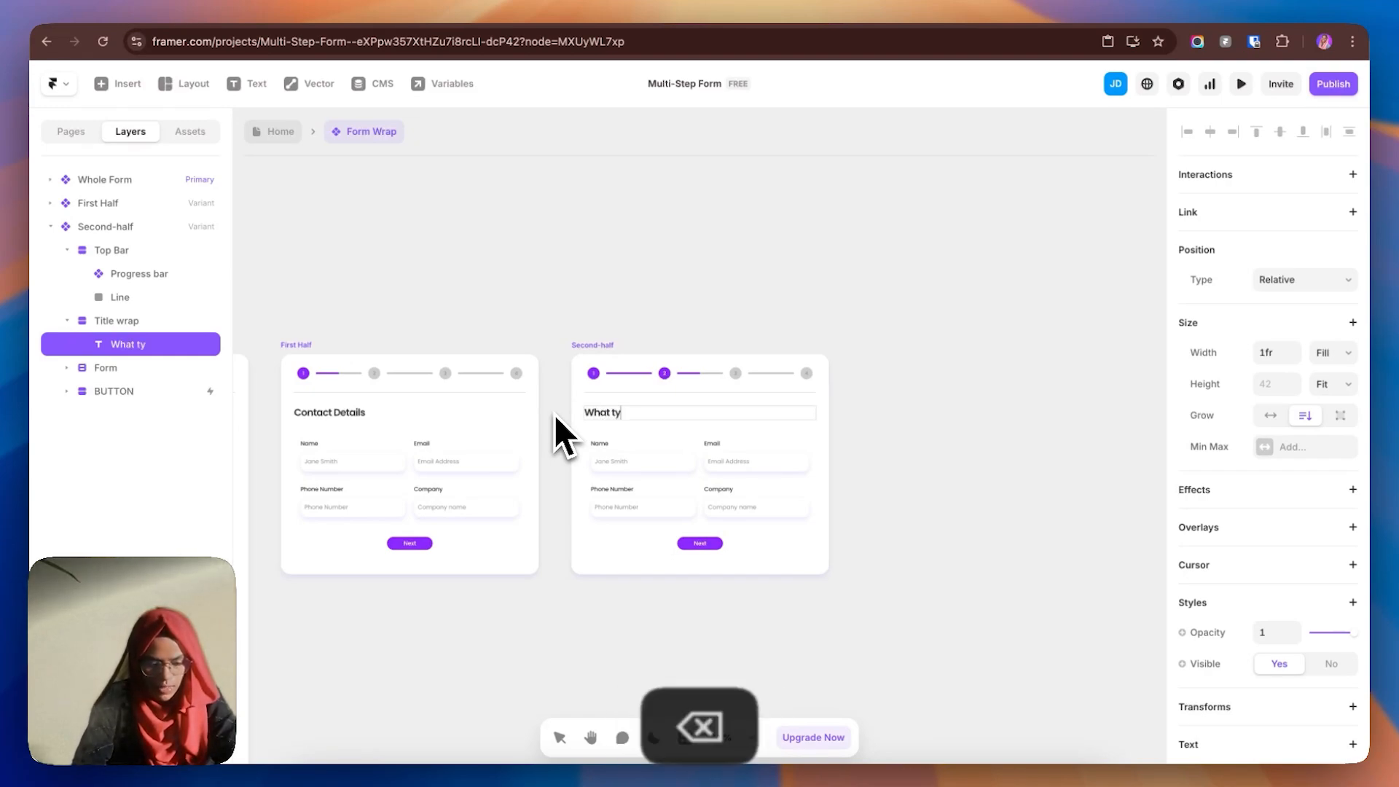
text(pe of projec)
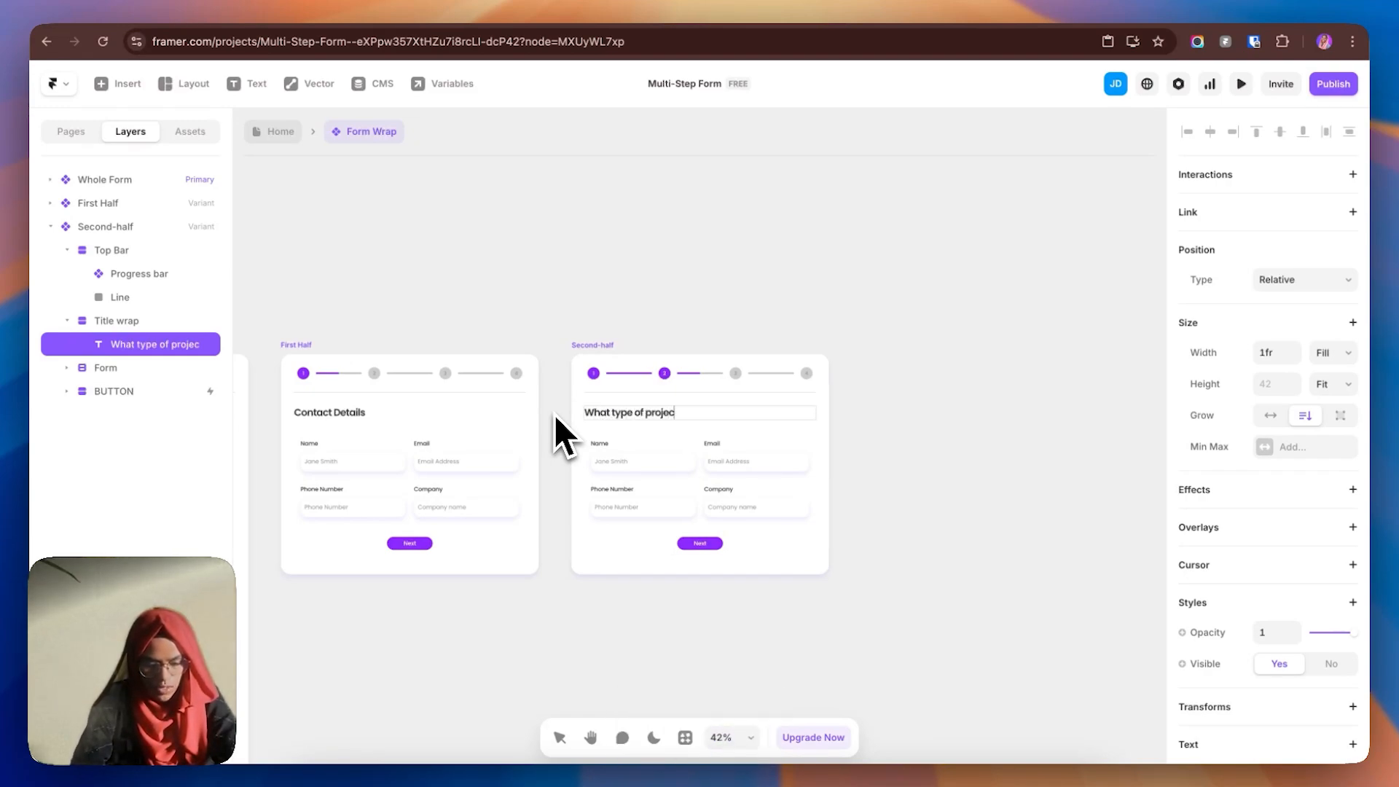
text(t you need?)
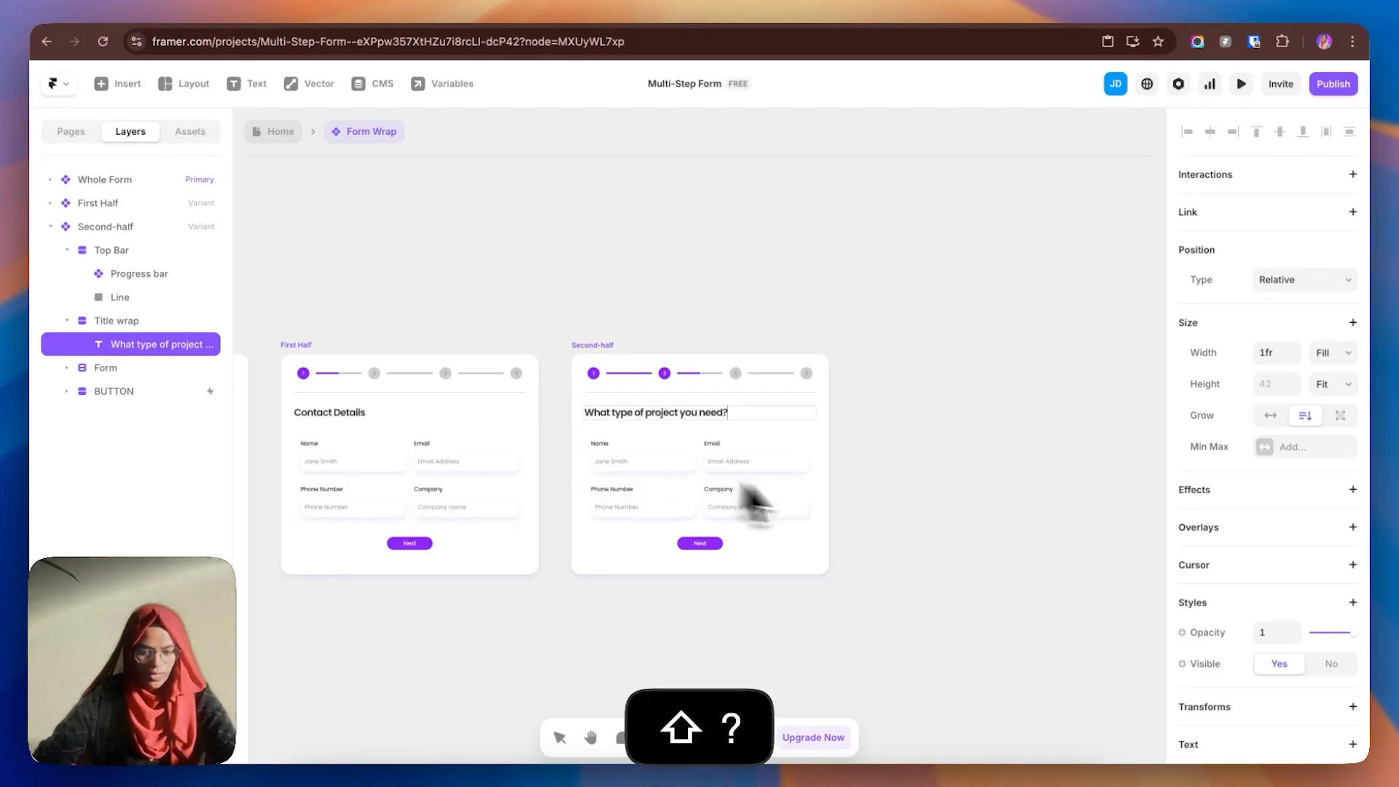
click(853, 491)
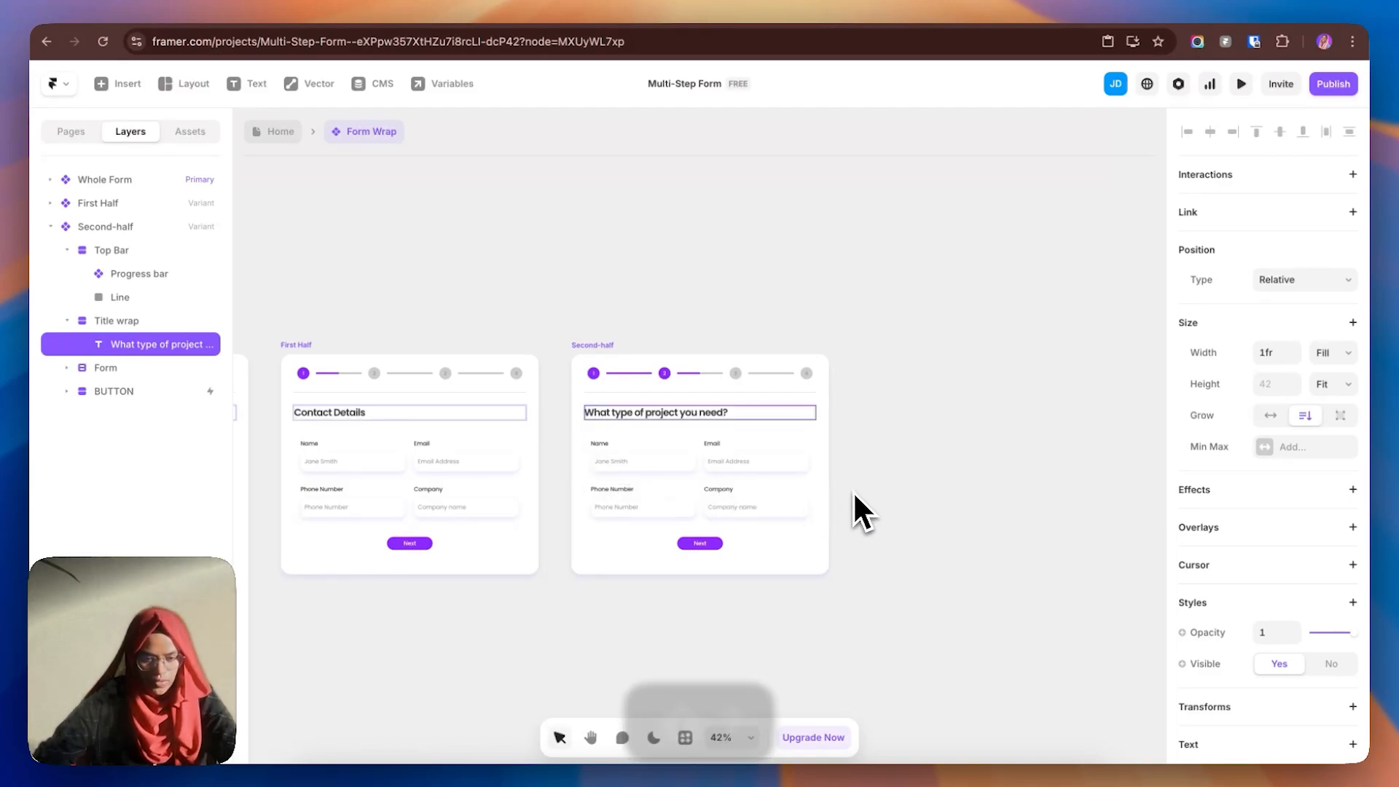
click(703, 476)
- Set Second-half's Projects Wrap to relative positioning
click(51, 226)
click(51, 227)
click(66, 250)
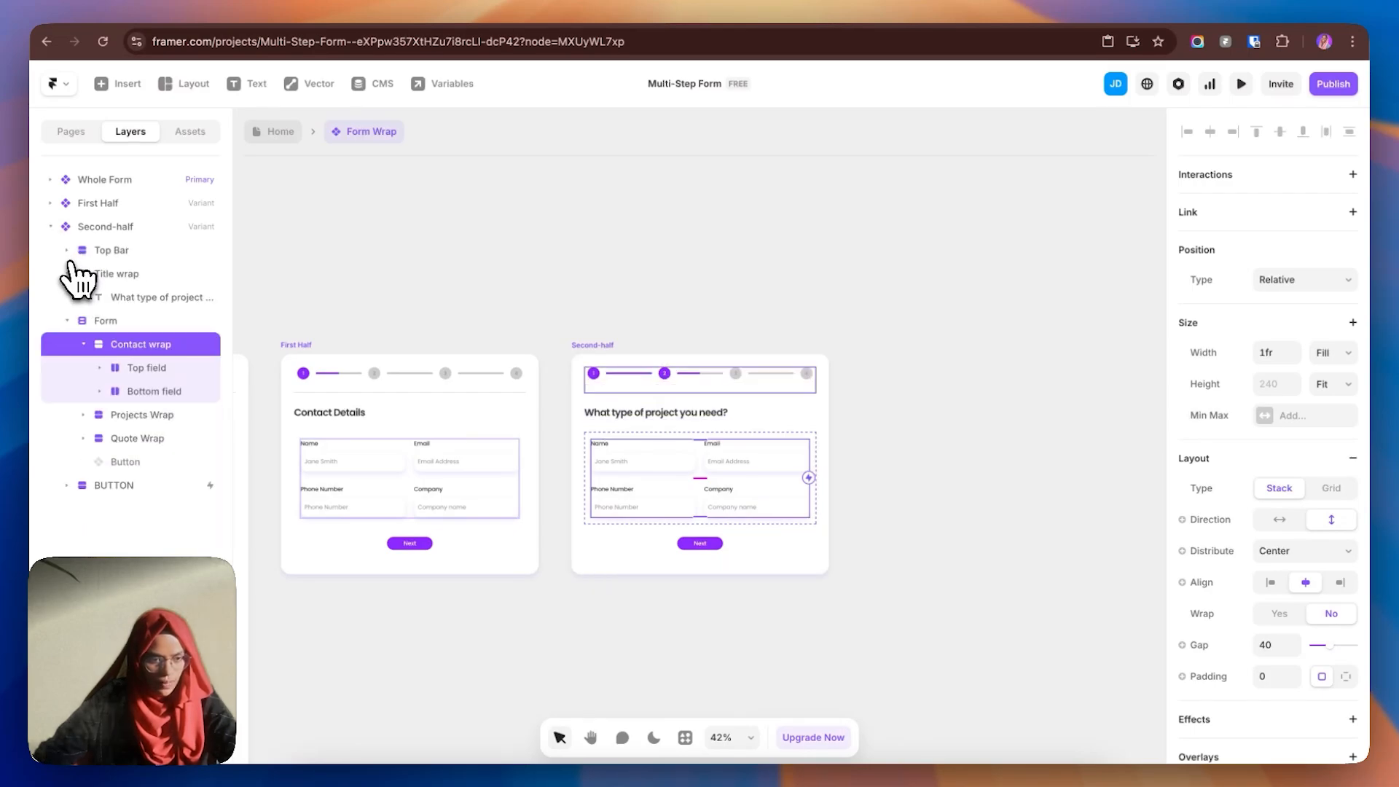
click(66, 273)
click(83, 321)
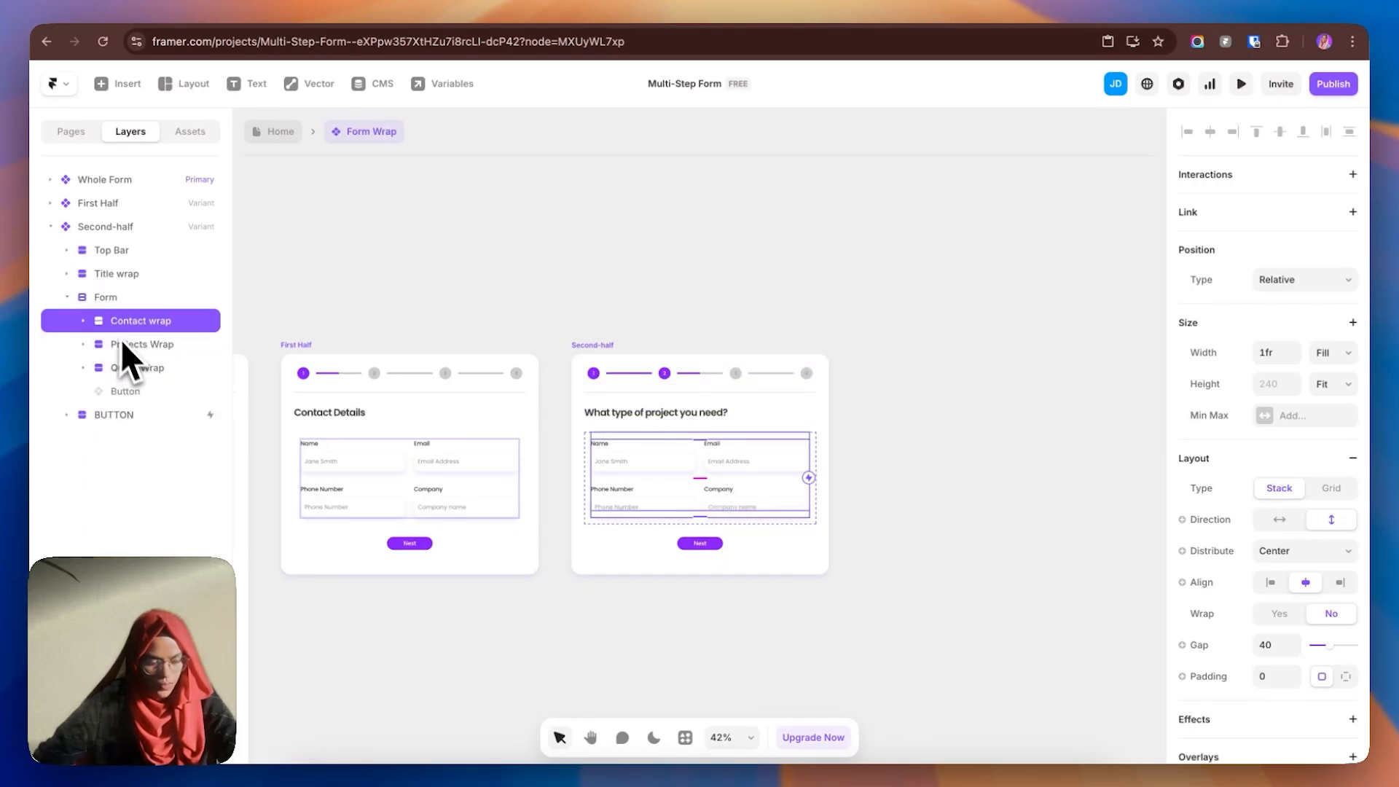
click(124, 345)
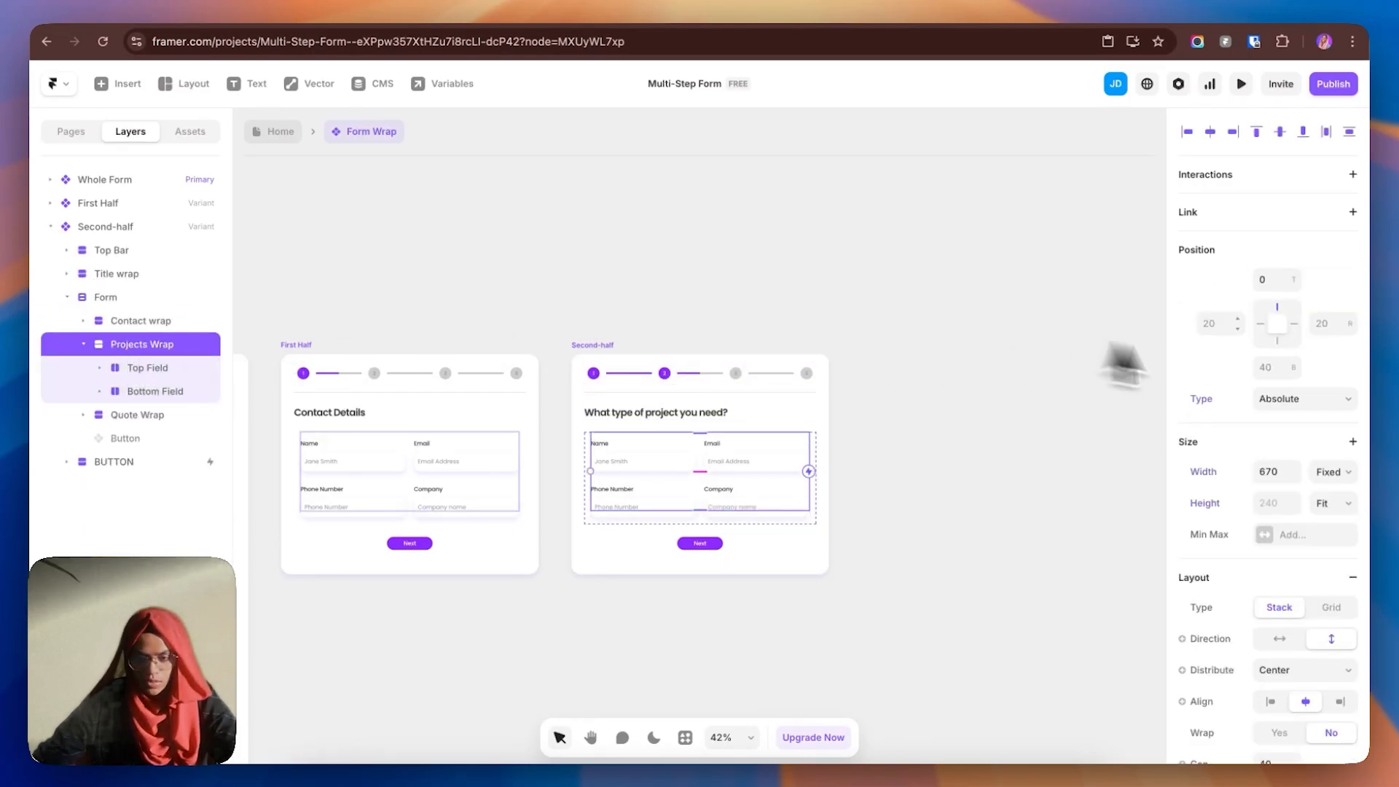
click(1290, 400)
click(1286, 419)
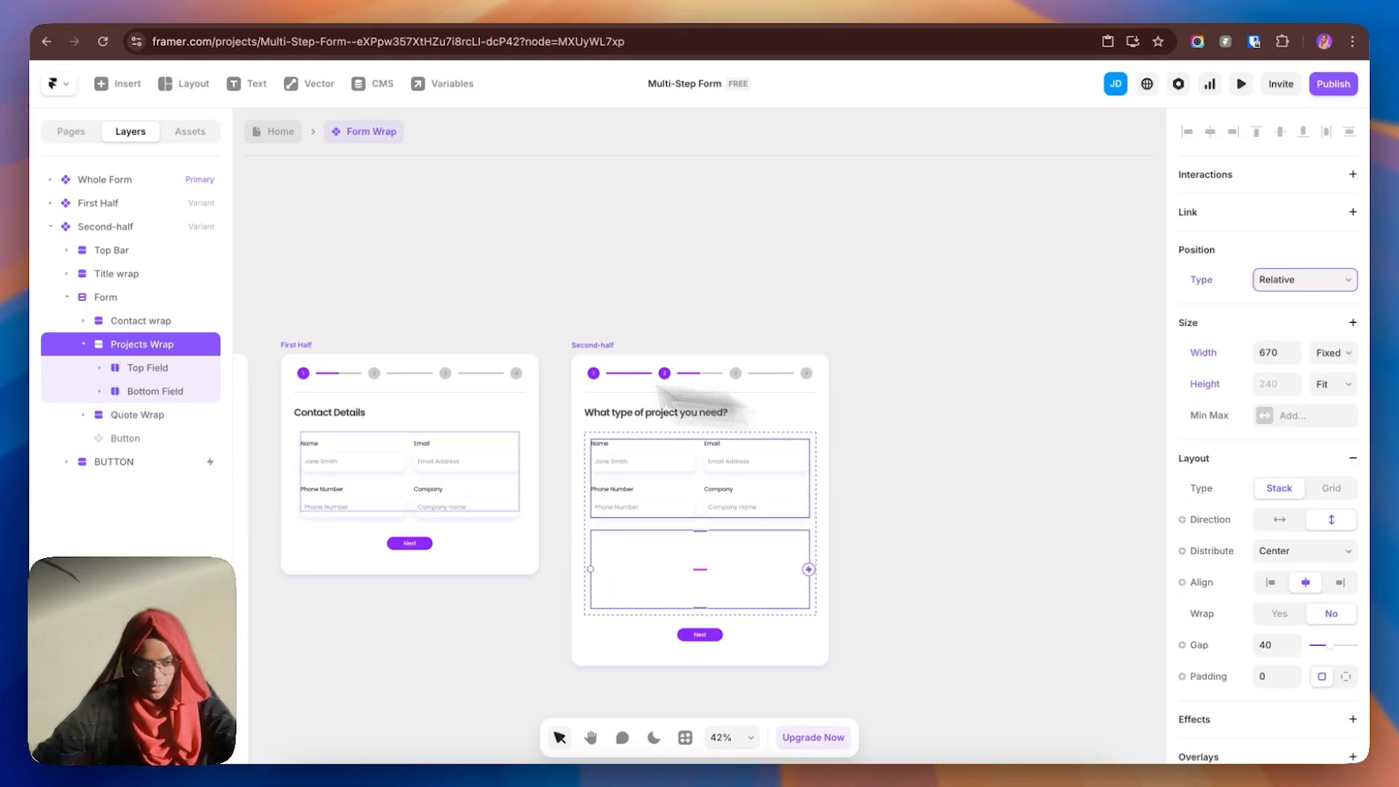
- Keep Contact wrap absolutely positioned and lower its z-index to 0
click(157, 321)
click(84, 346)
click(1292, 283)
click(1284, 262)
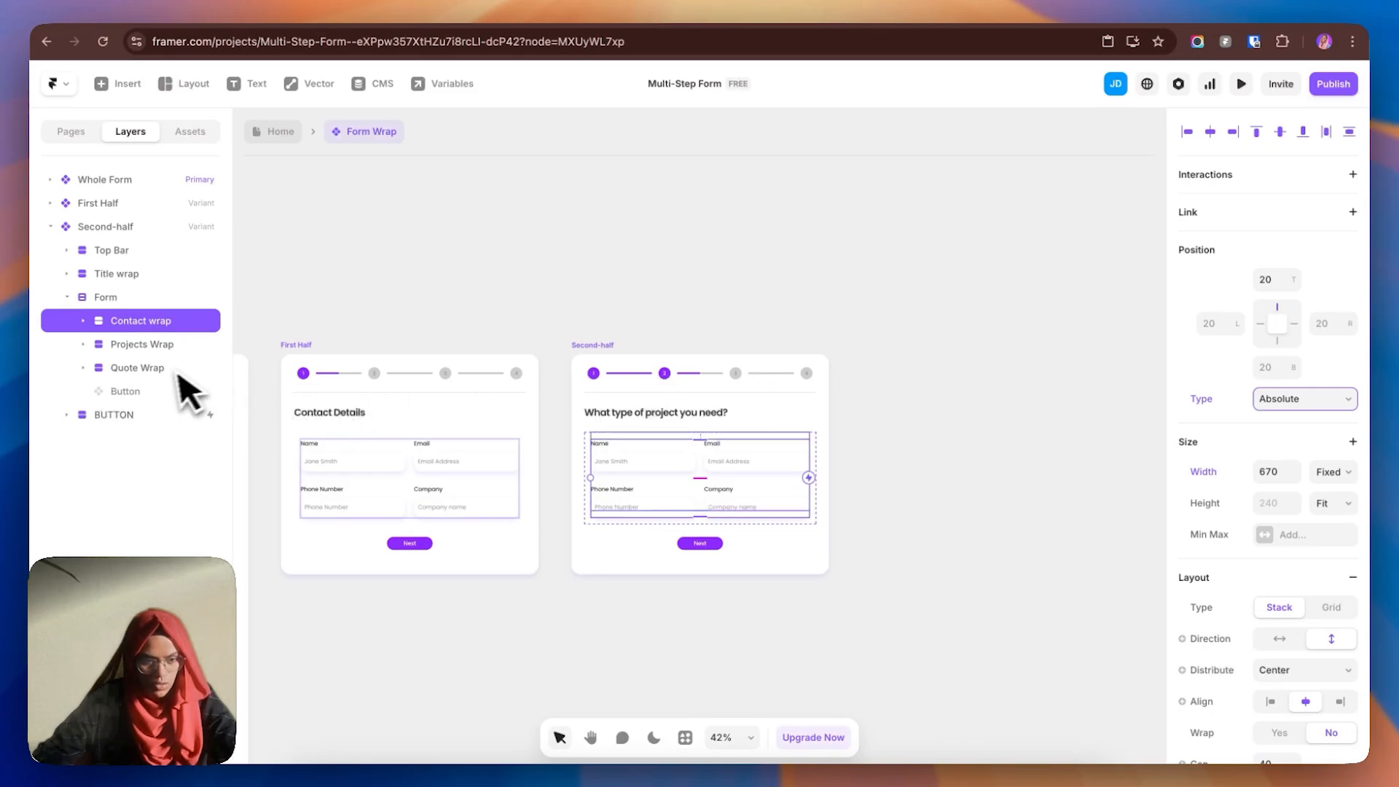
scroll(1283, 672, down, 5)
click(1321, 703)
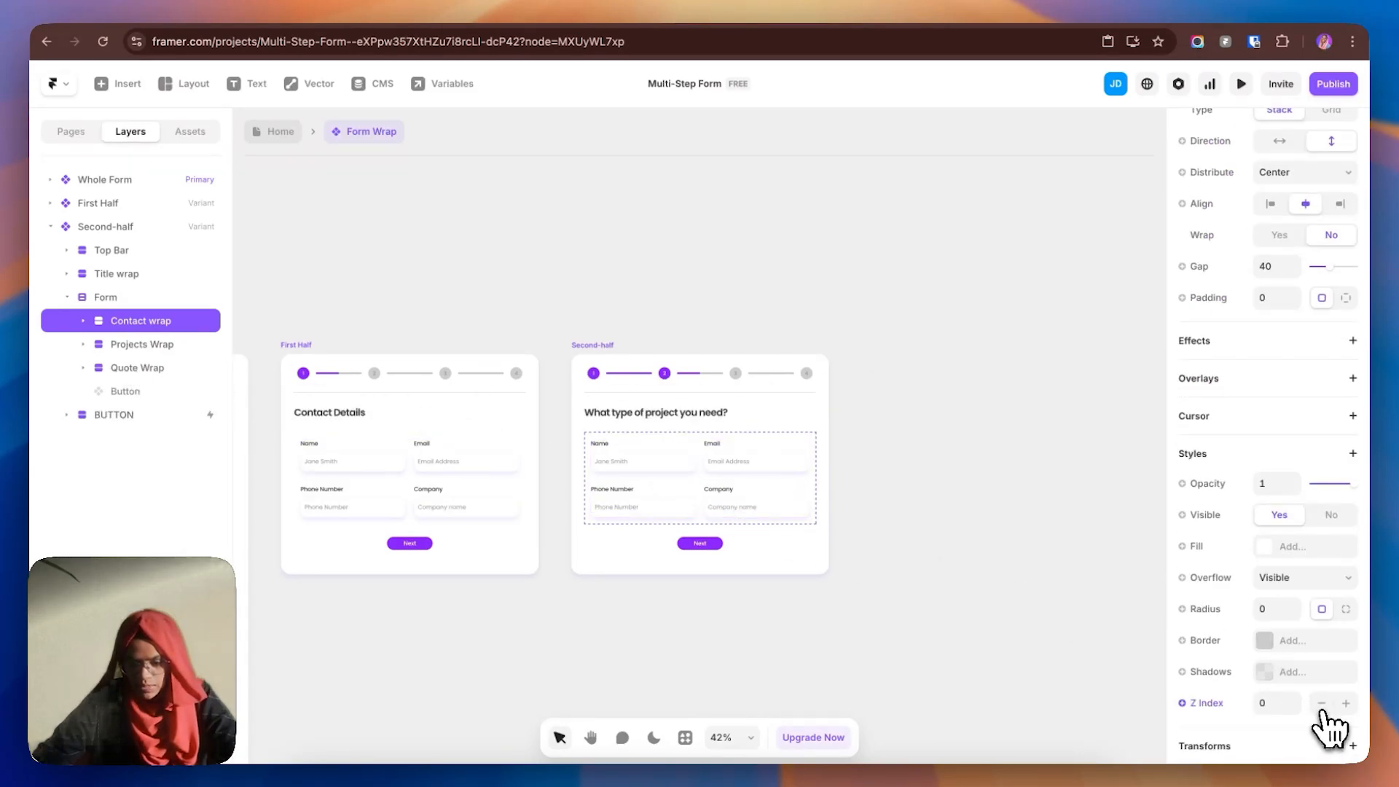
- Give Projects Wrap z-index 1 and opacity 1, and fade Contact wrap to opacity 0
click(142, 345)
scroll(1334, 656, down, 8)
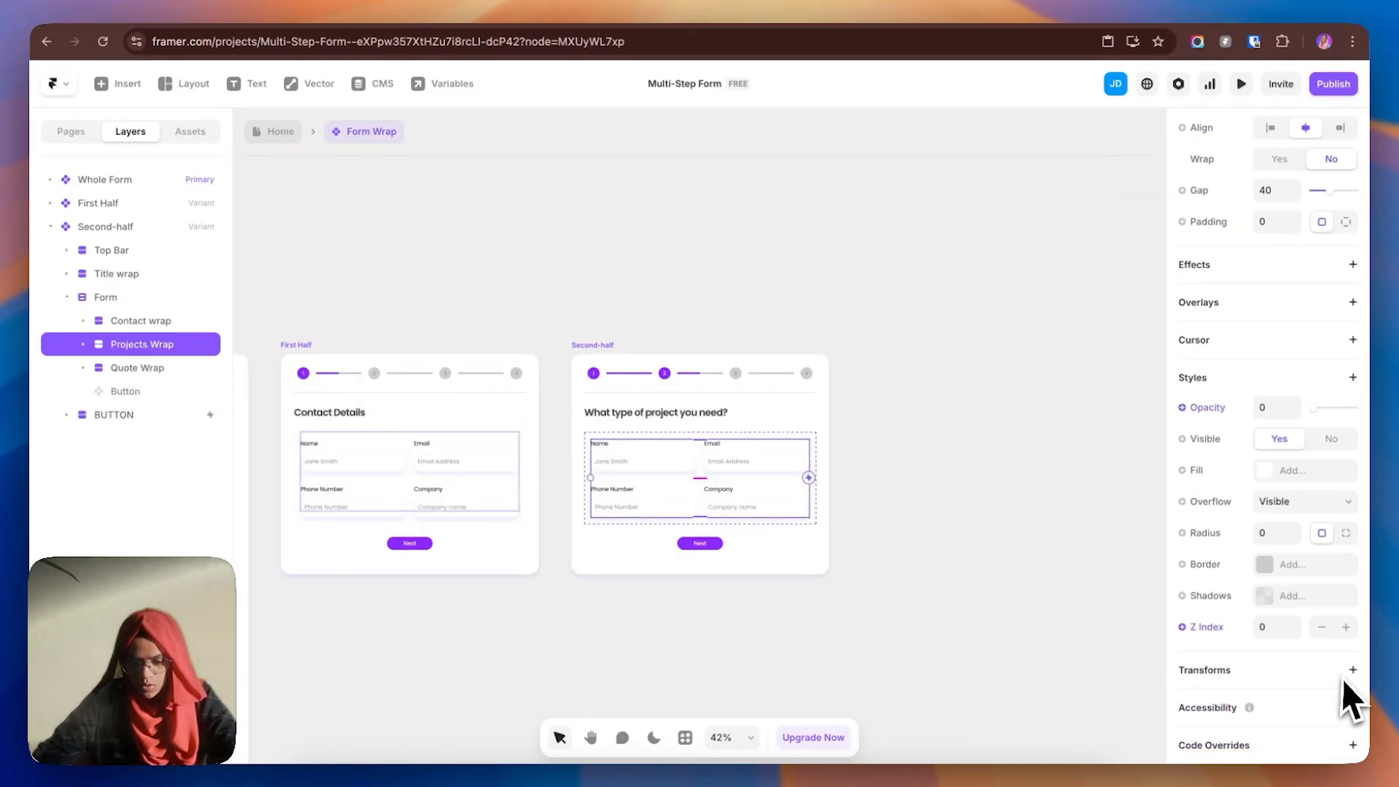
click(1347, 628)
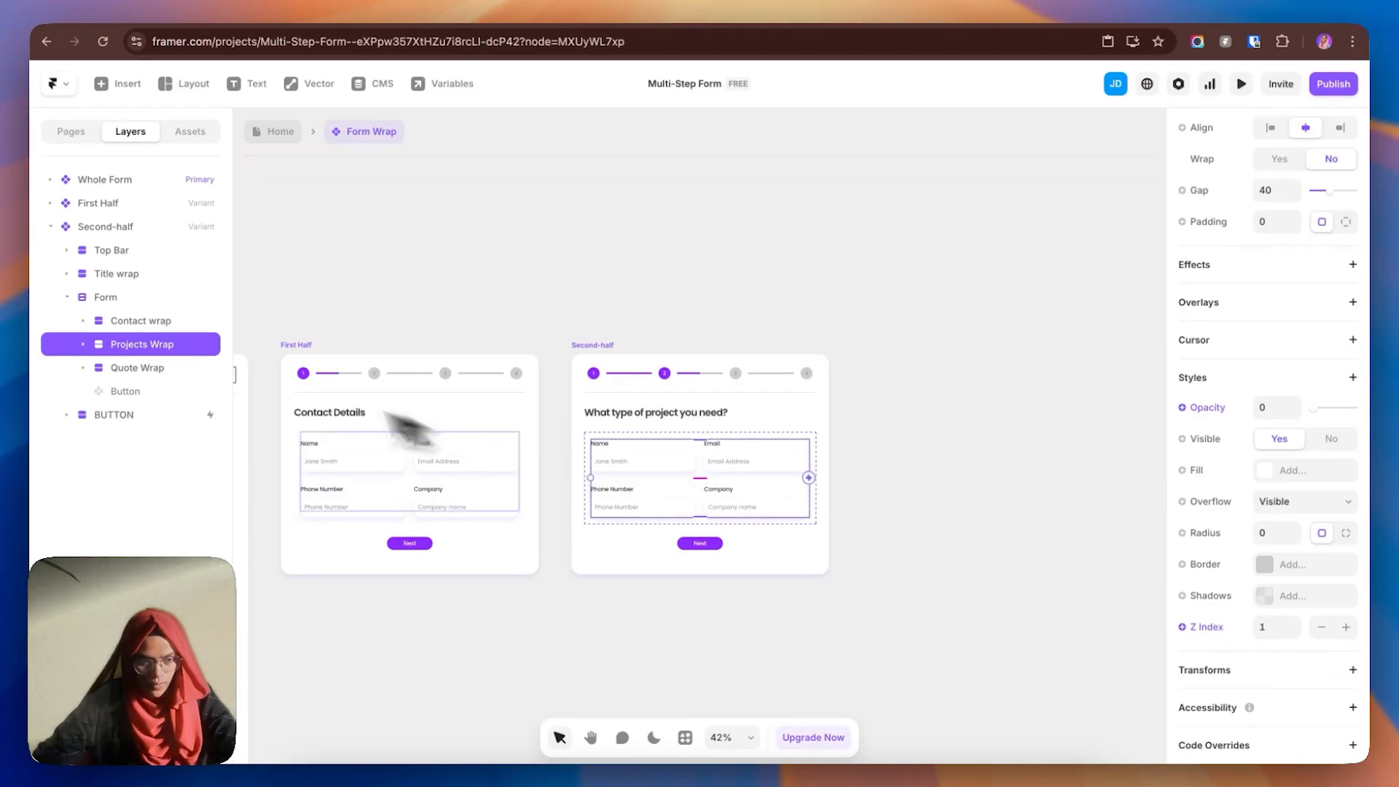
drag(1313, 409, 1355, 409)
click(142, 321)
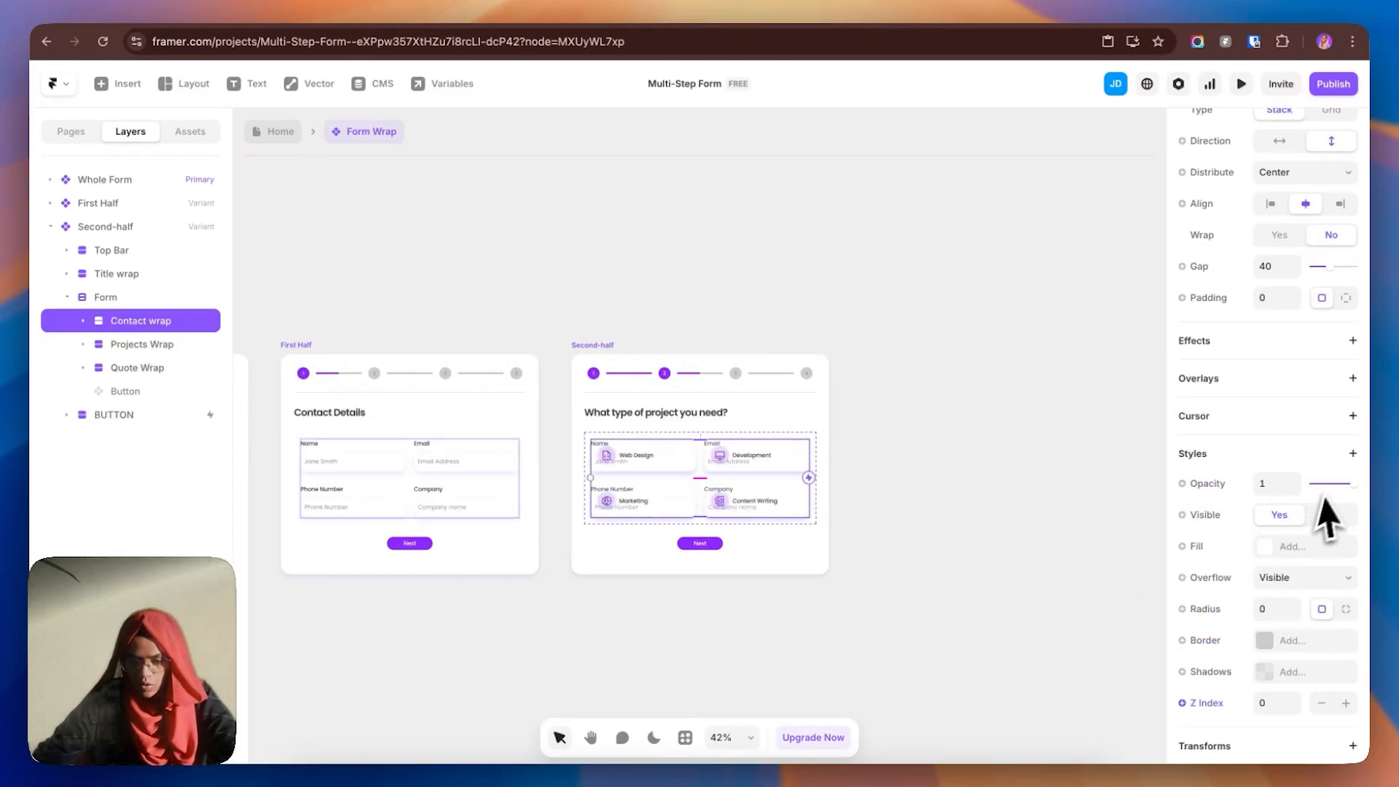
drag(1356, 484, 1243, 484)
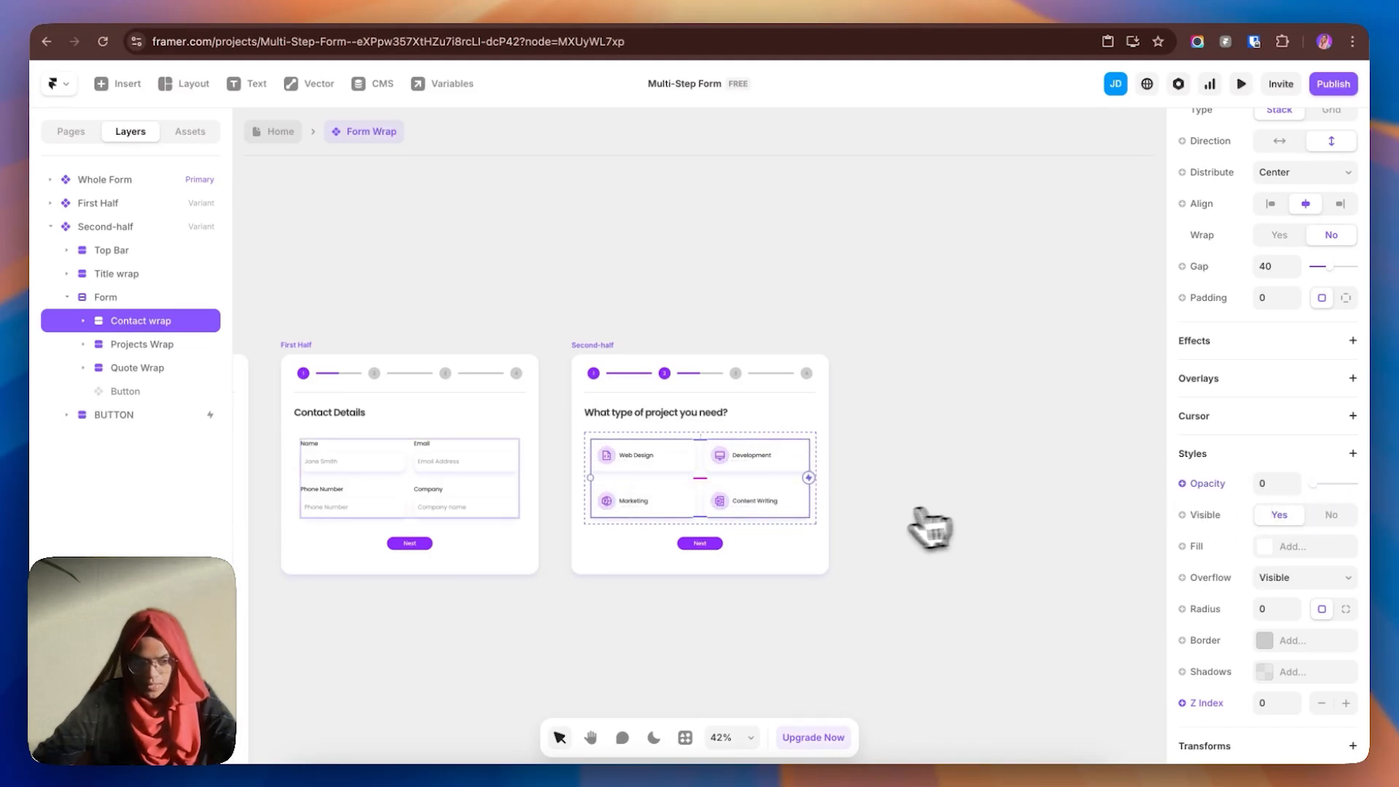
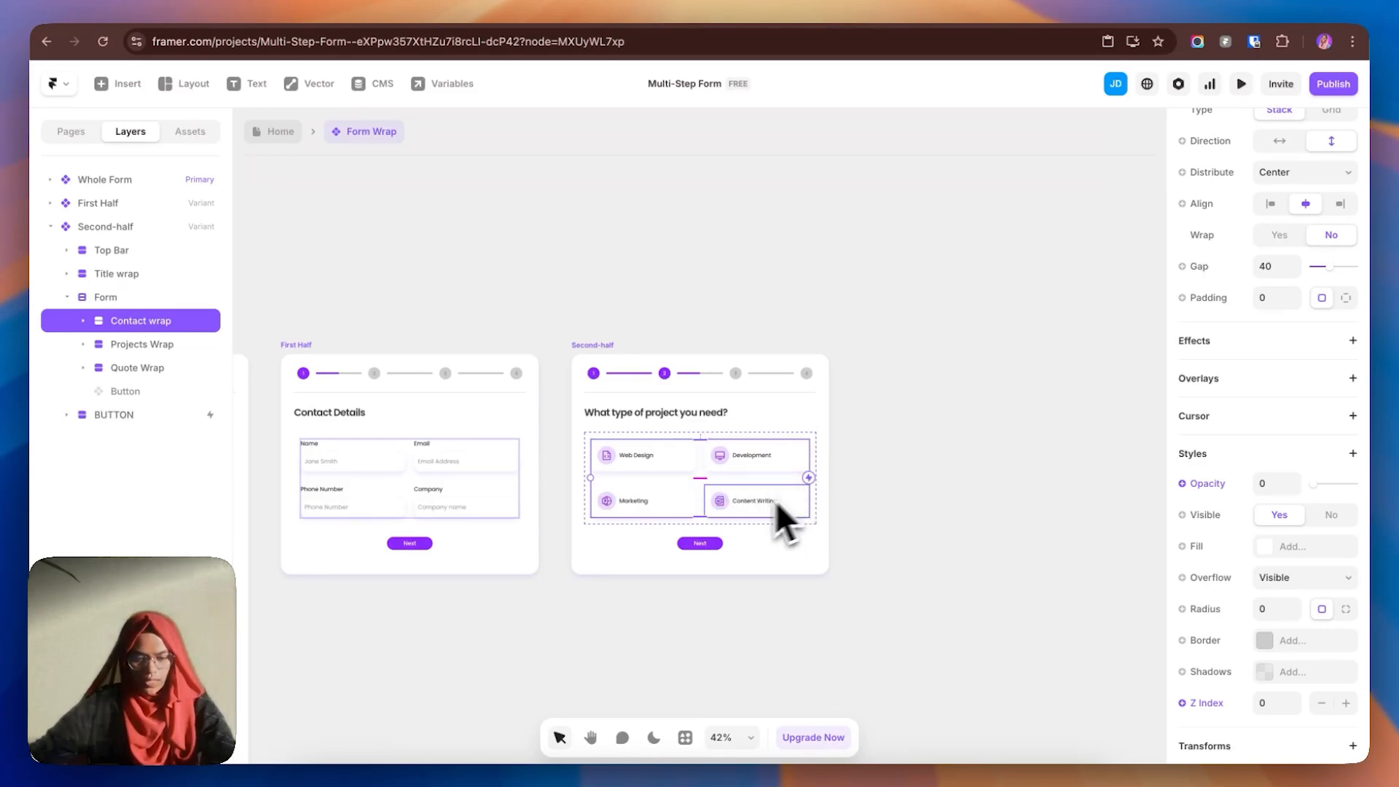
- Create a new variant from Second-half and name it Third-half
click(607, 353)
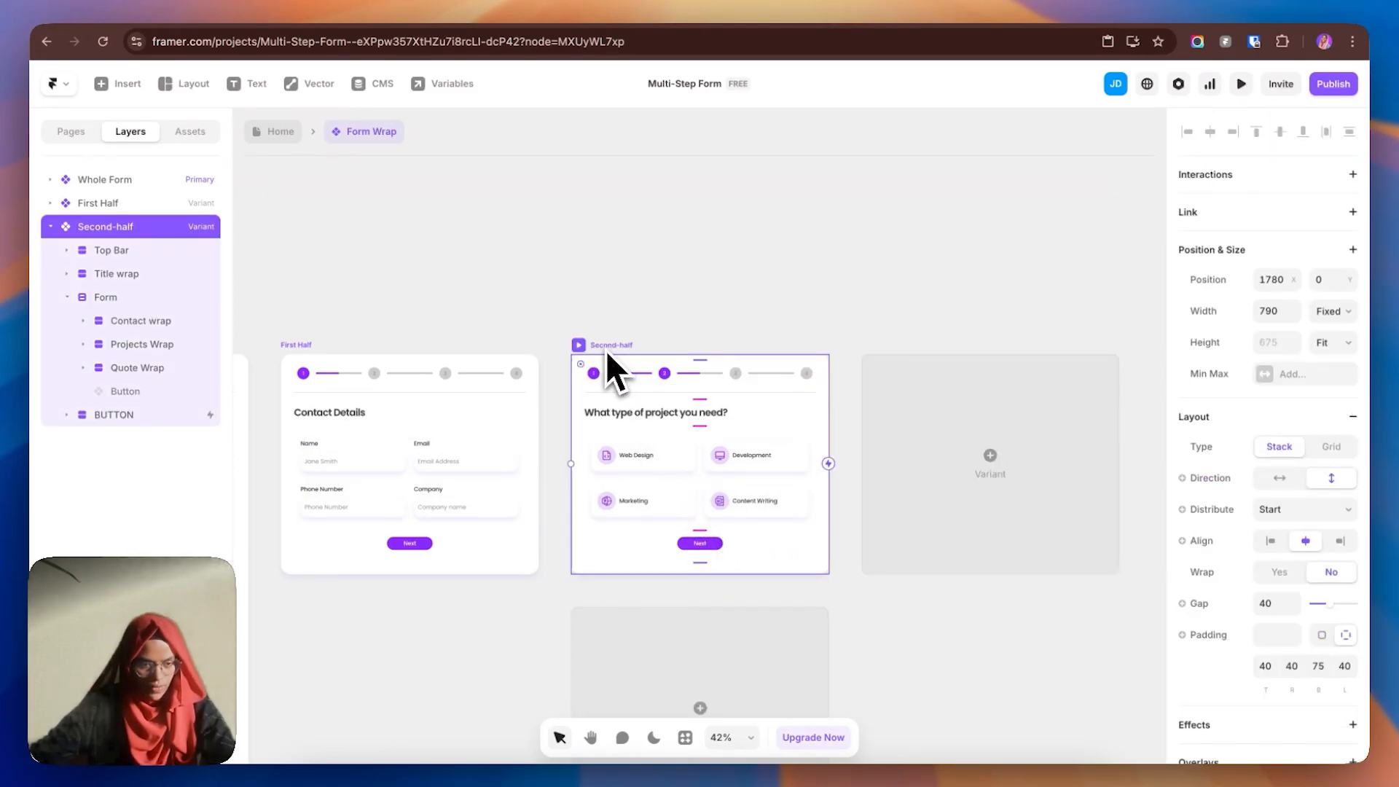
click(952, 502)
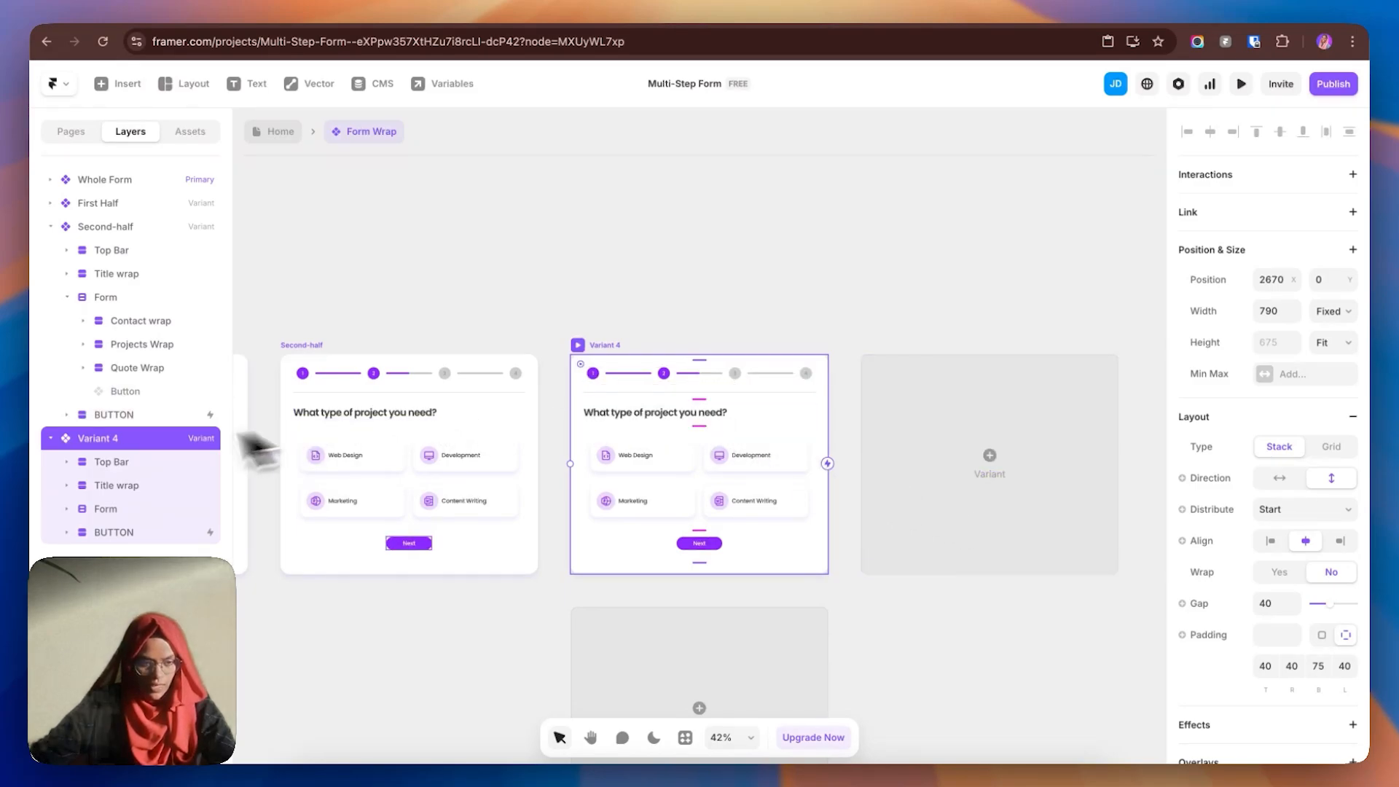
double_click(137, 441)
text(Third-half)
key(Return)
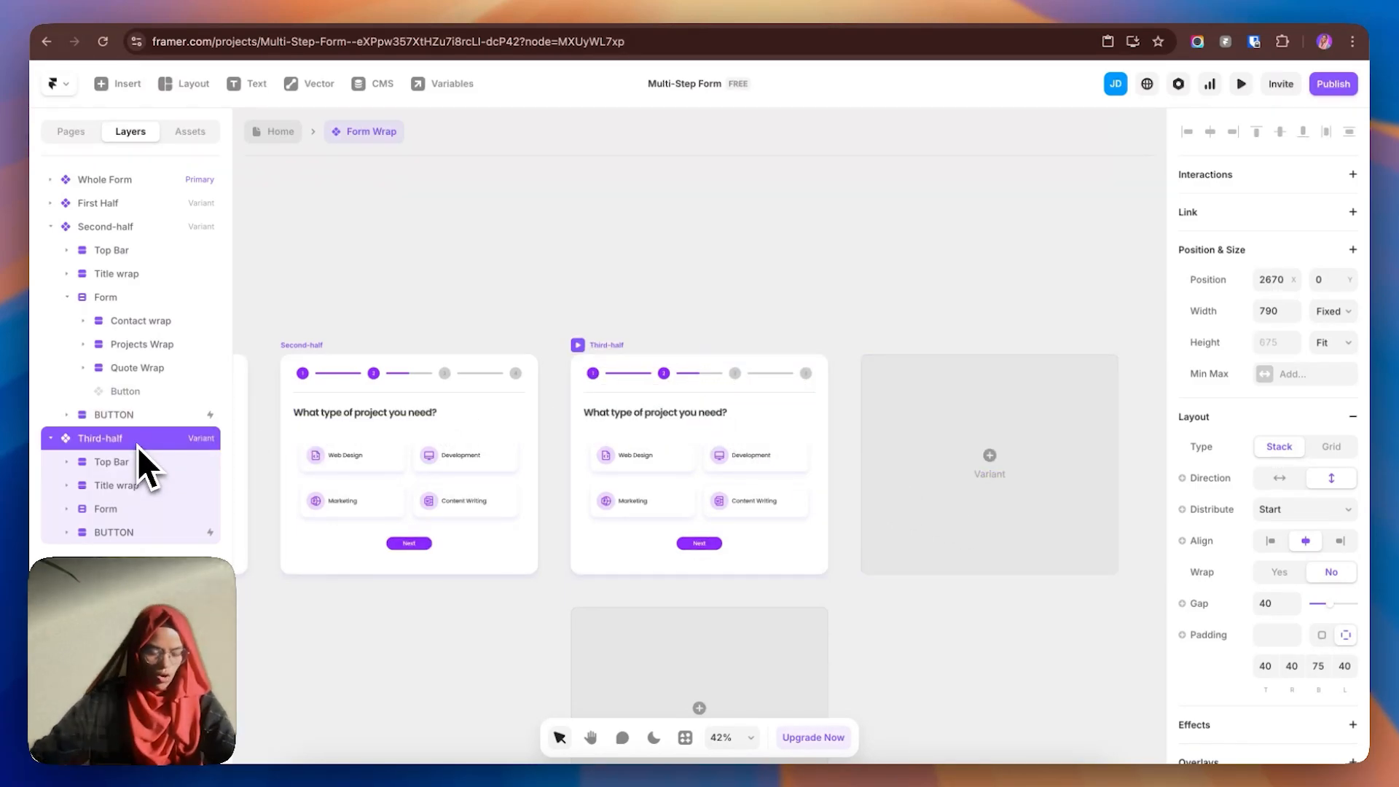
- Switch Third-half's progress bar to its Third-half variant, showing three filled steps
click(51, 228)
click(110, 275)
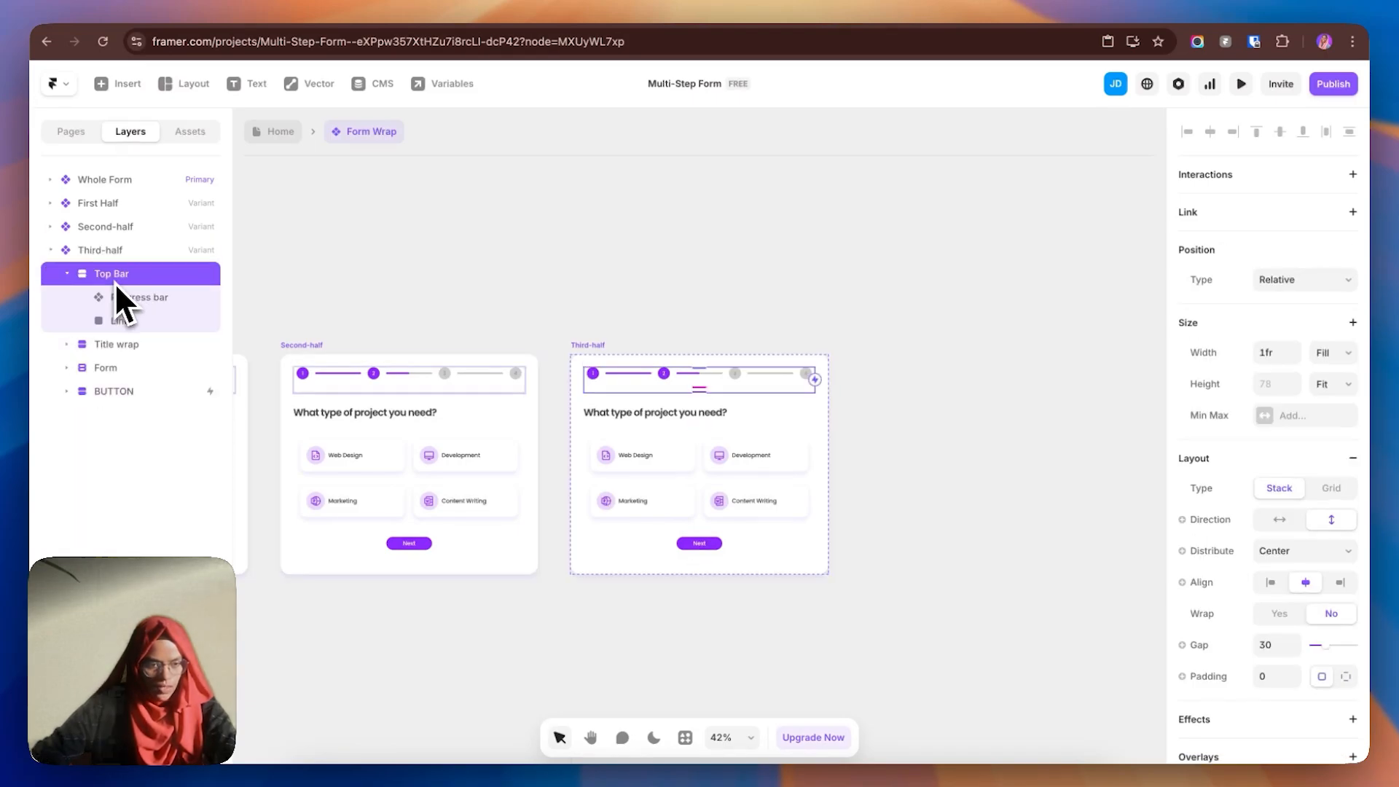
click(146, 298)
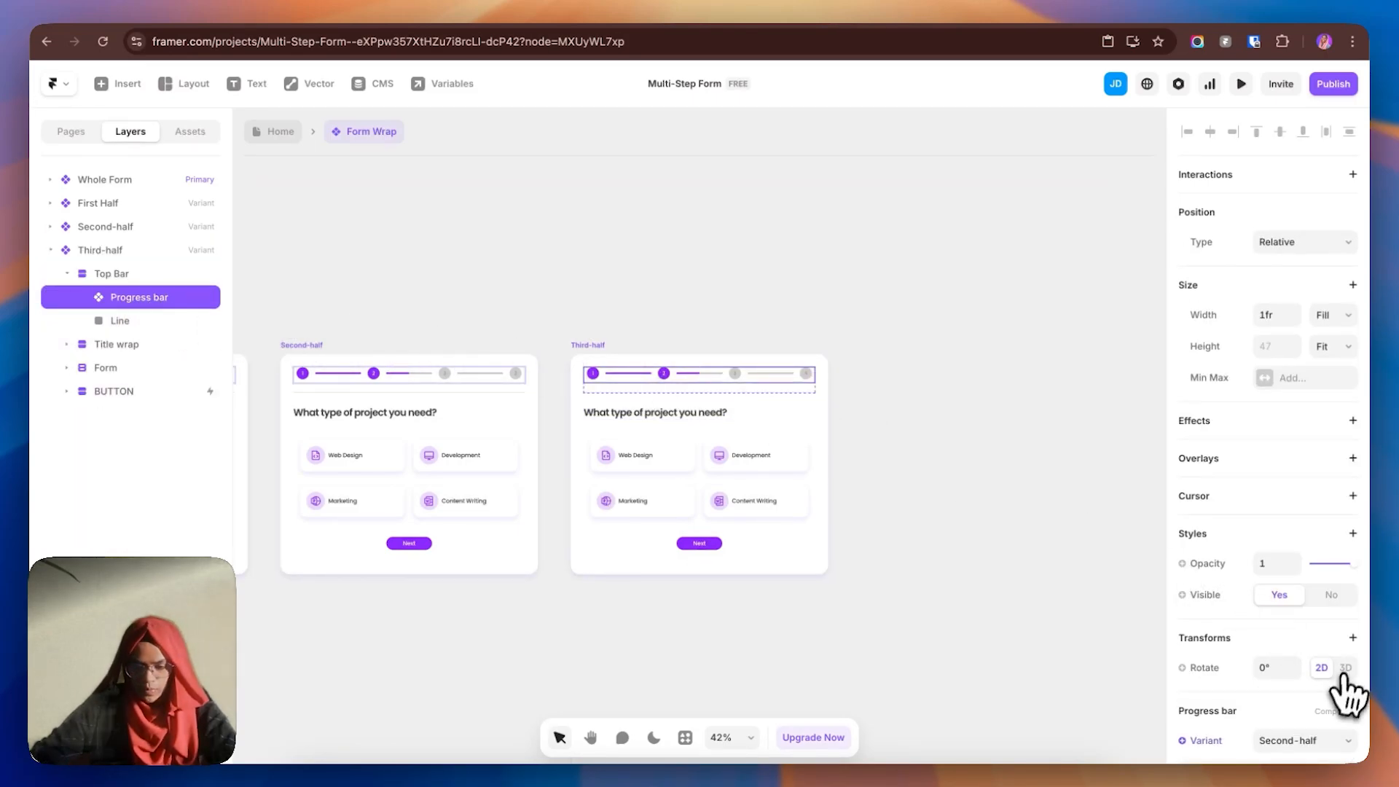
scroll(1341, 692, down, 2)
click(1304, 678)
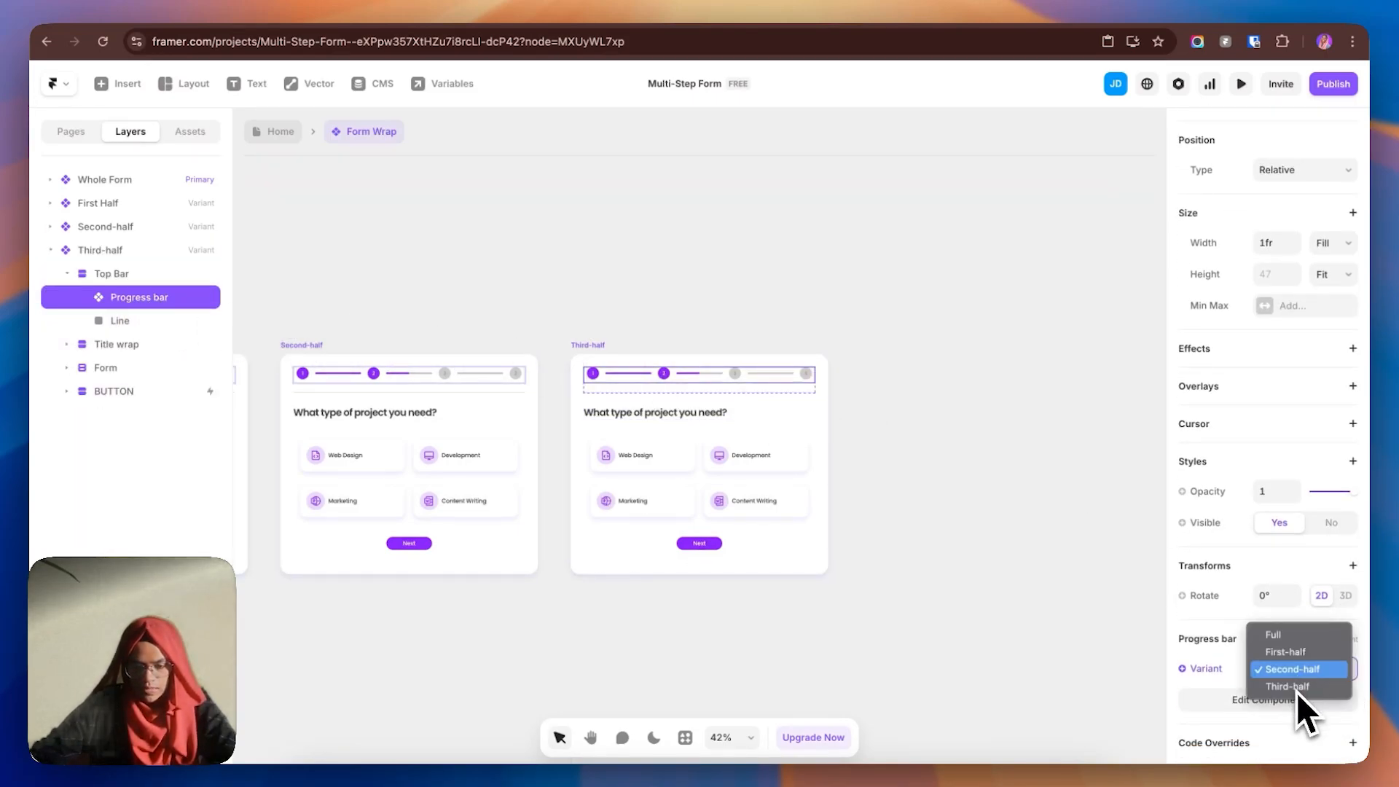
click(1296, 692)
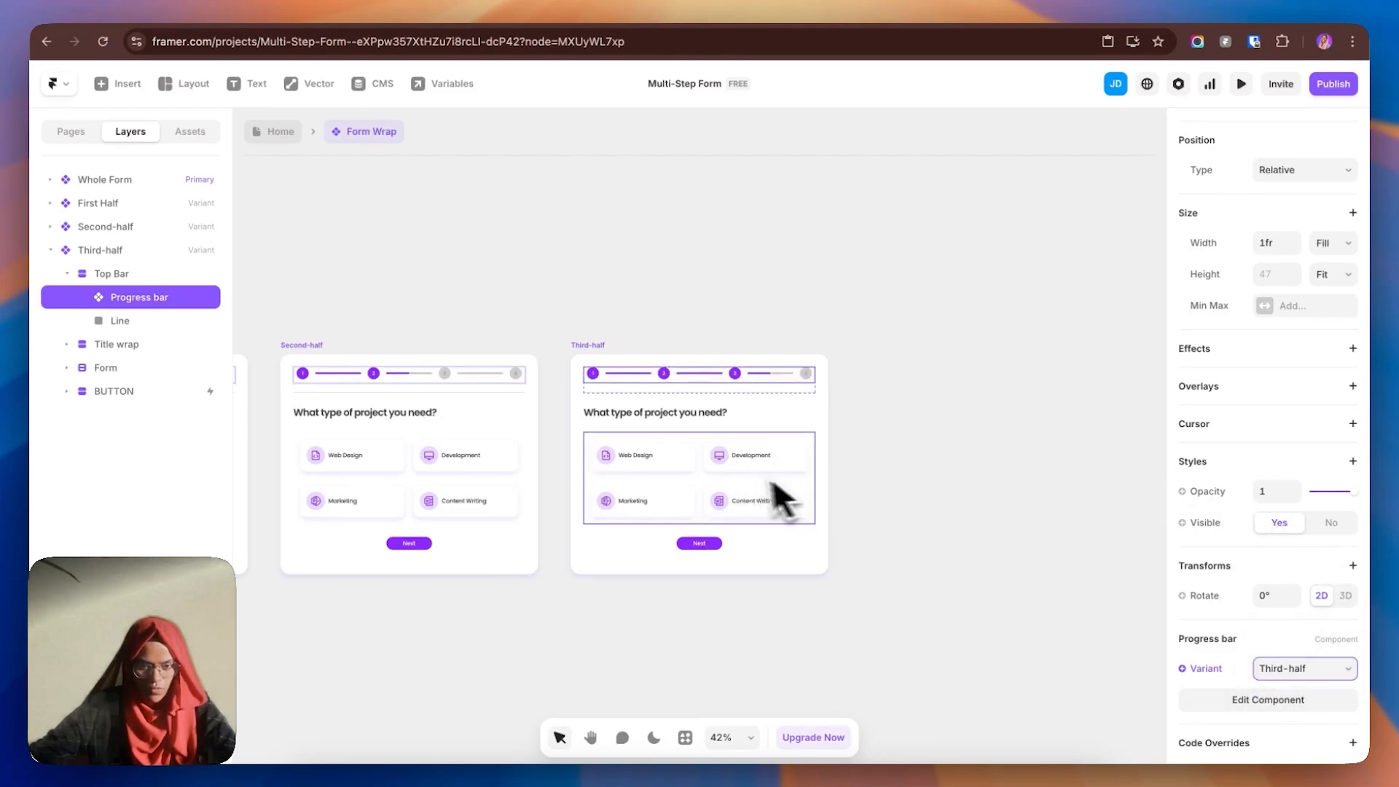
click(873, 477)
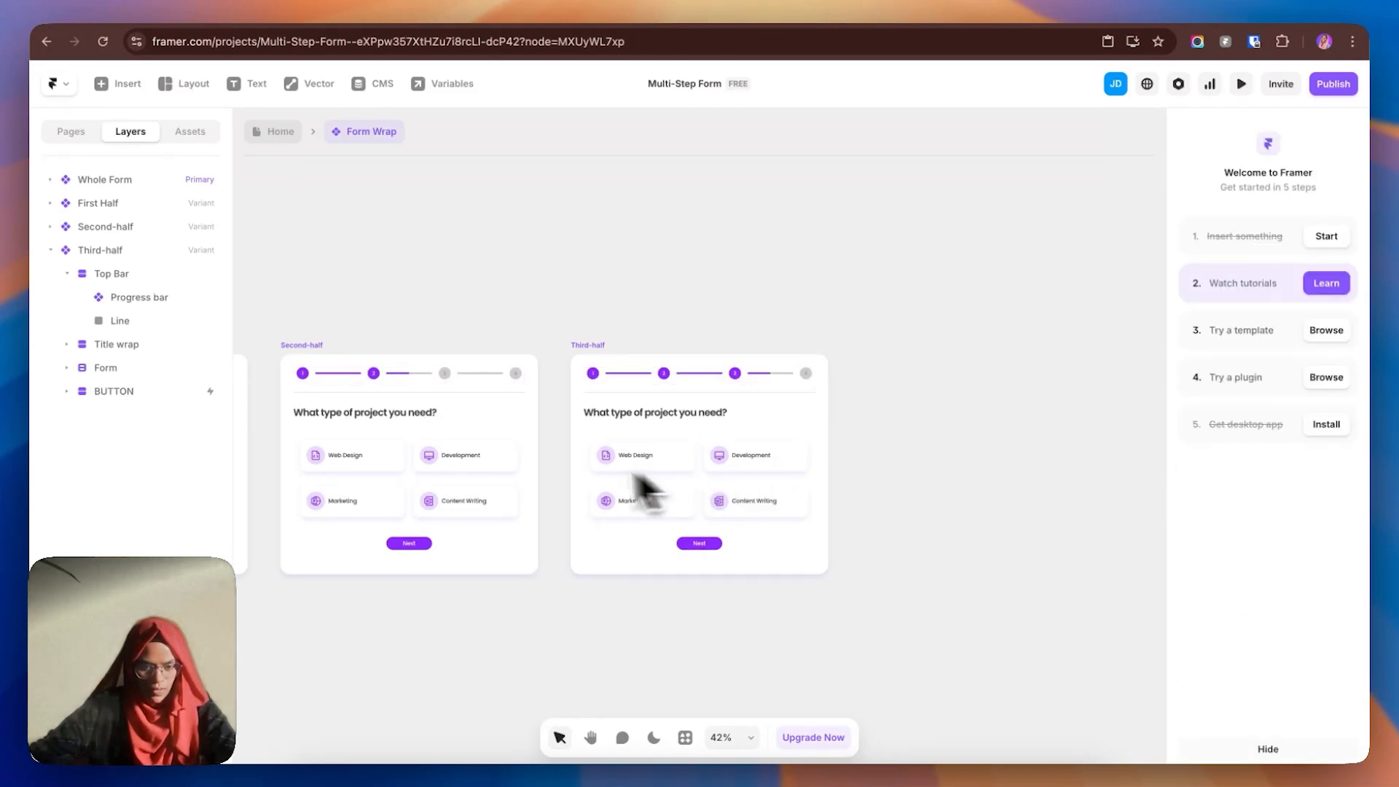
- Change the Third-half heading to 'What is your desired quote?'
click(698, 484)
click(83, 368)
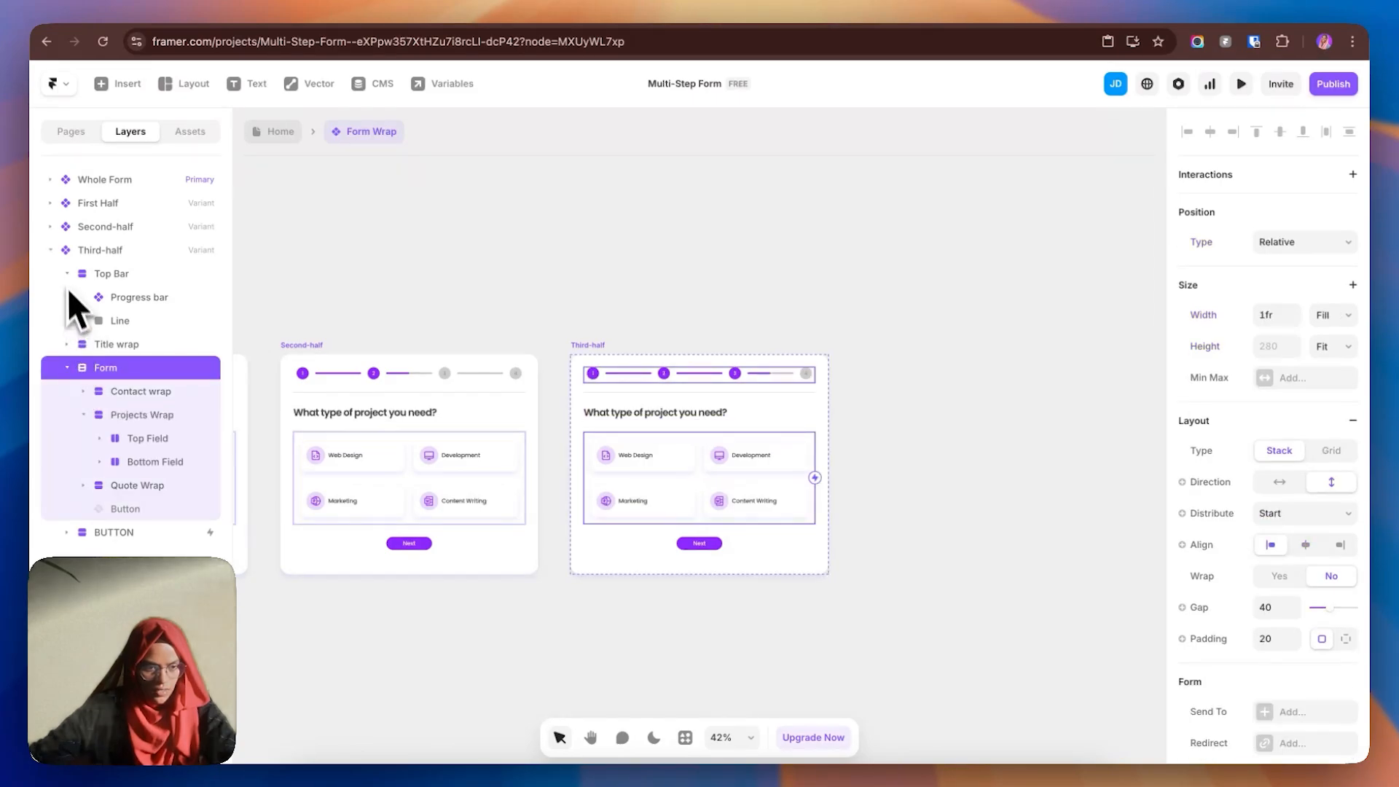
click(66, 274)
click(66, 298)
click(117, 321)
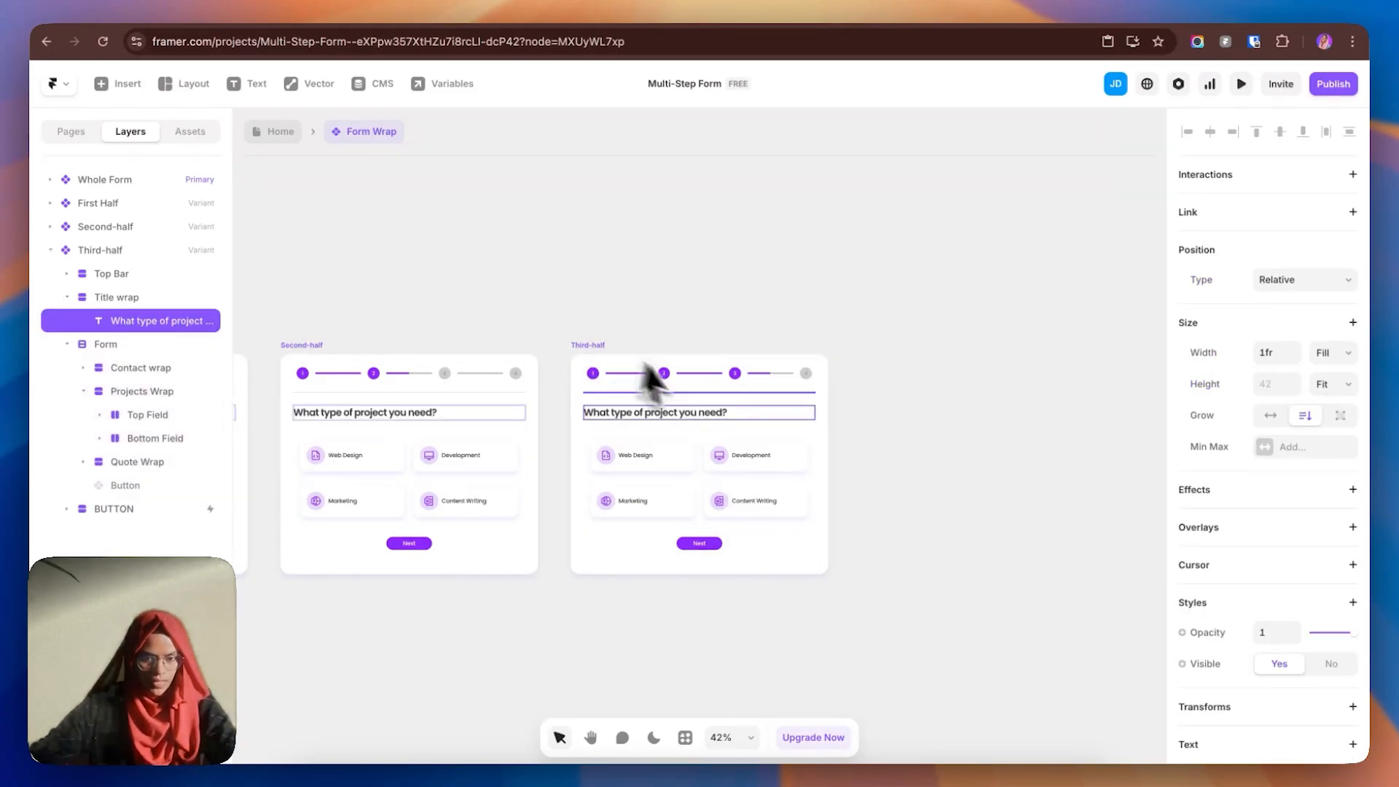
text(What is)
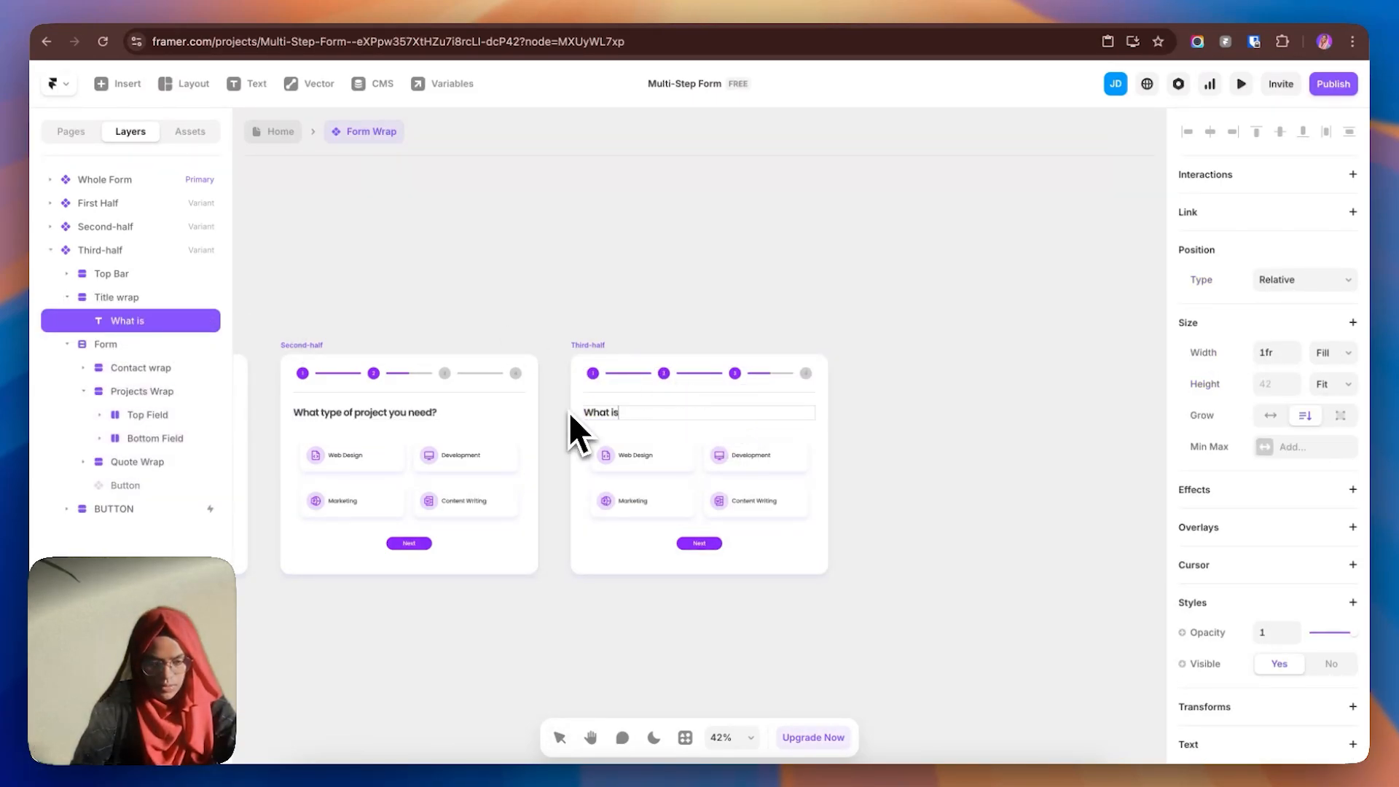
text( your desire)
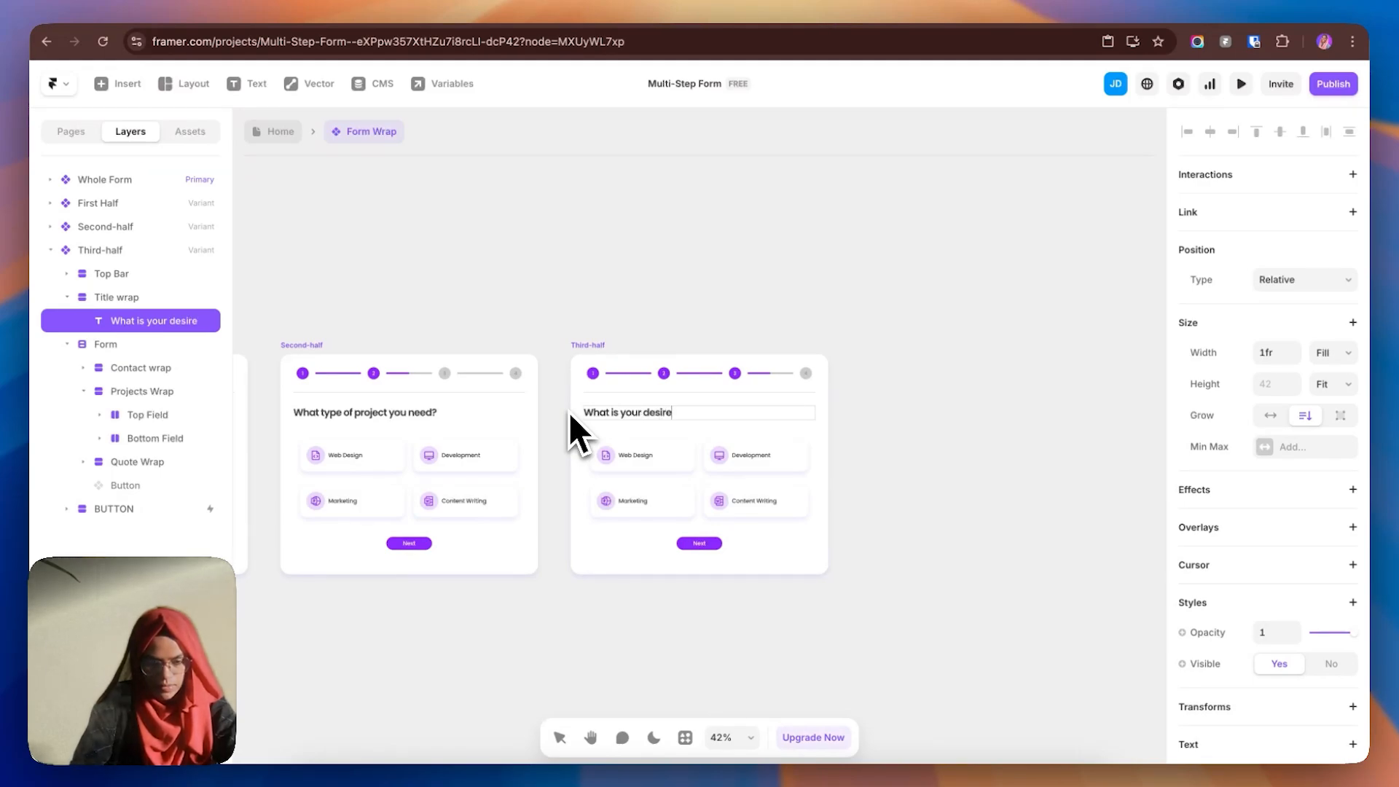
text(d quote?)
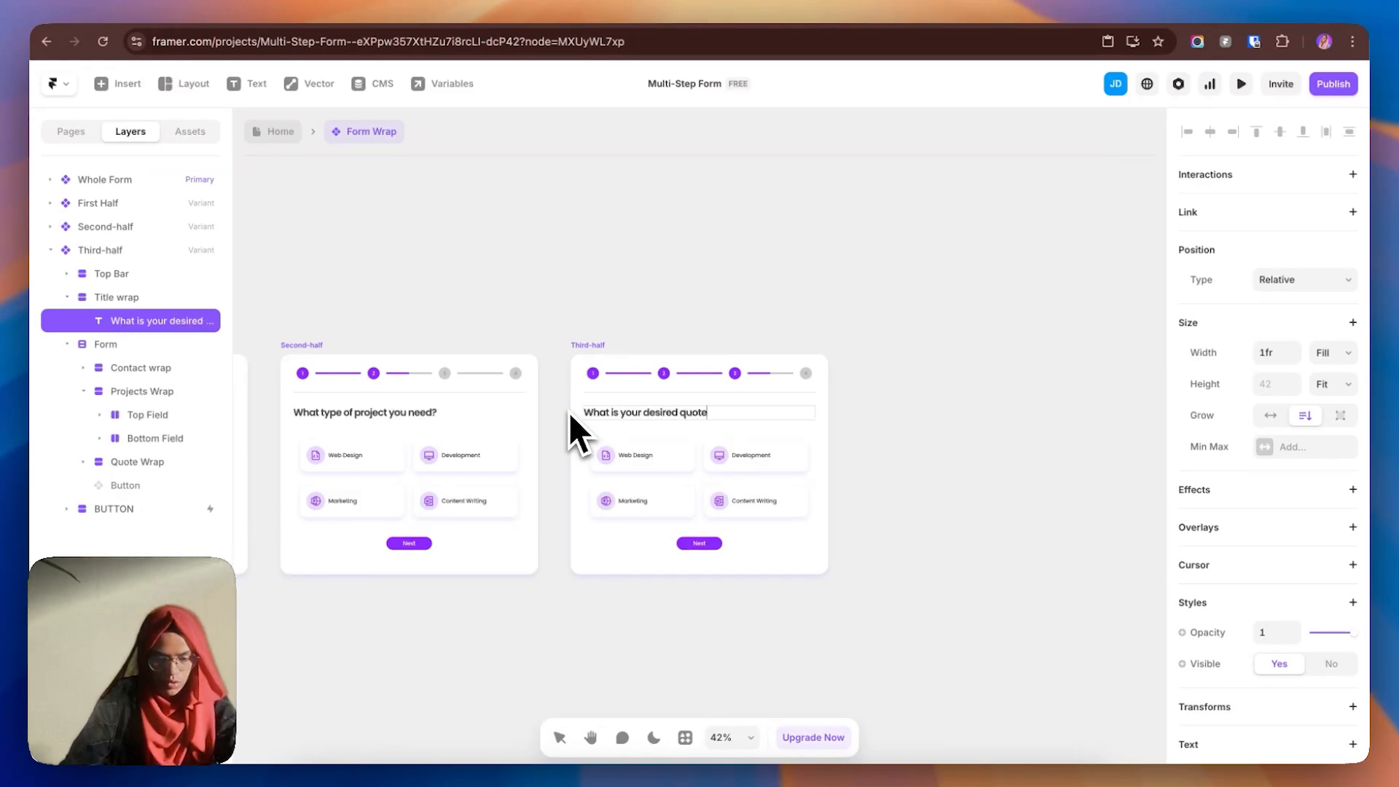
- Make Quote Wrap relatively positioned and Projects Wrap absolutely positioned
click(710, 482)
click(84, 392)
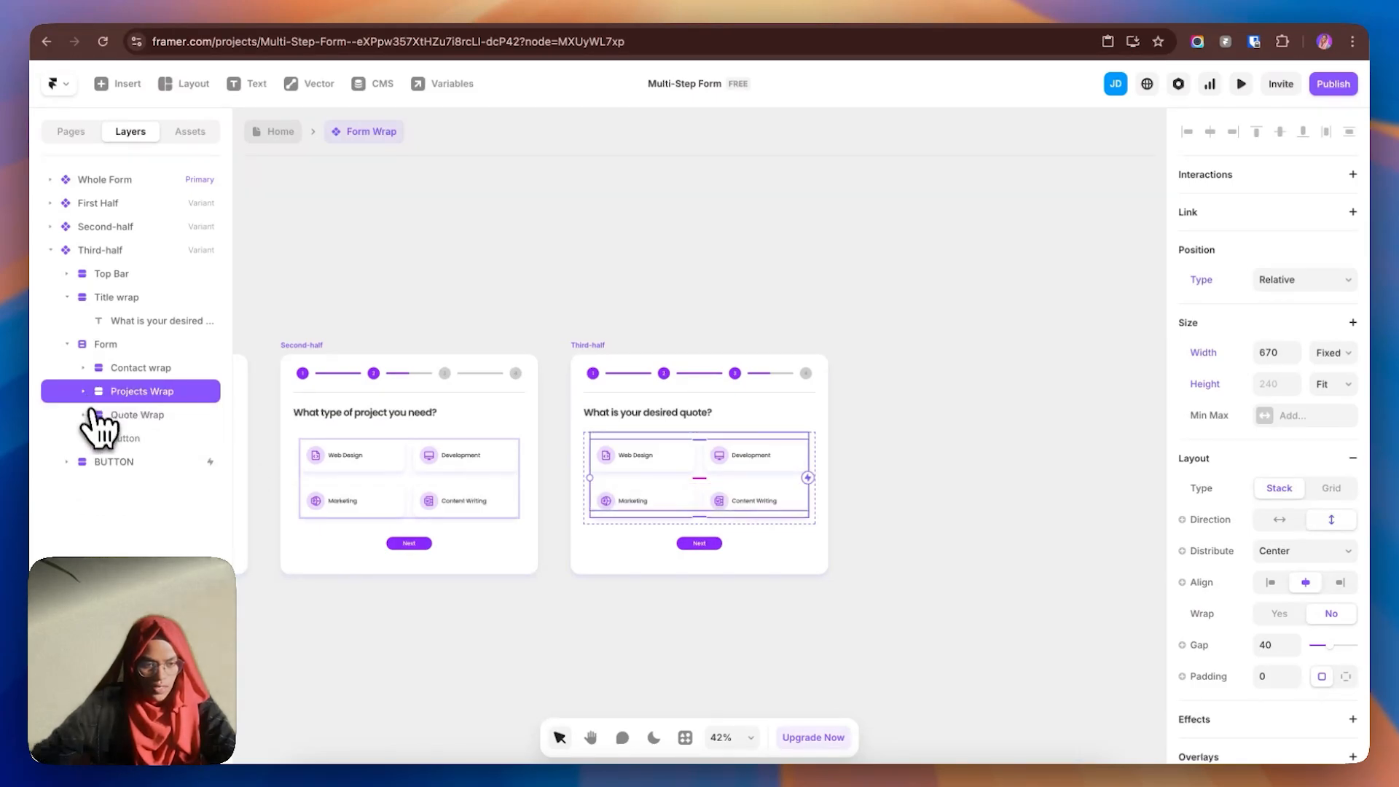
click(155, 418)
click(1303, 403)
click(1298, 420)
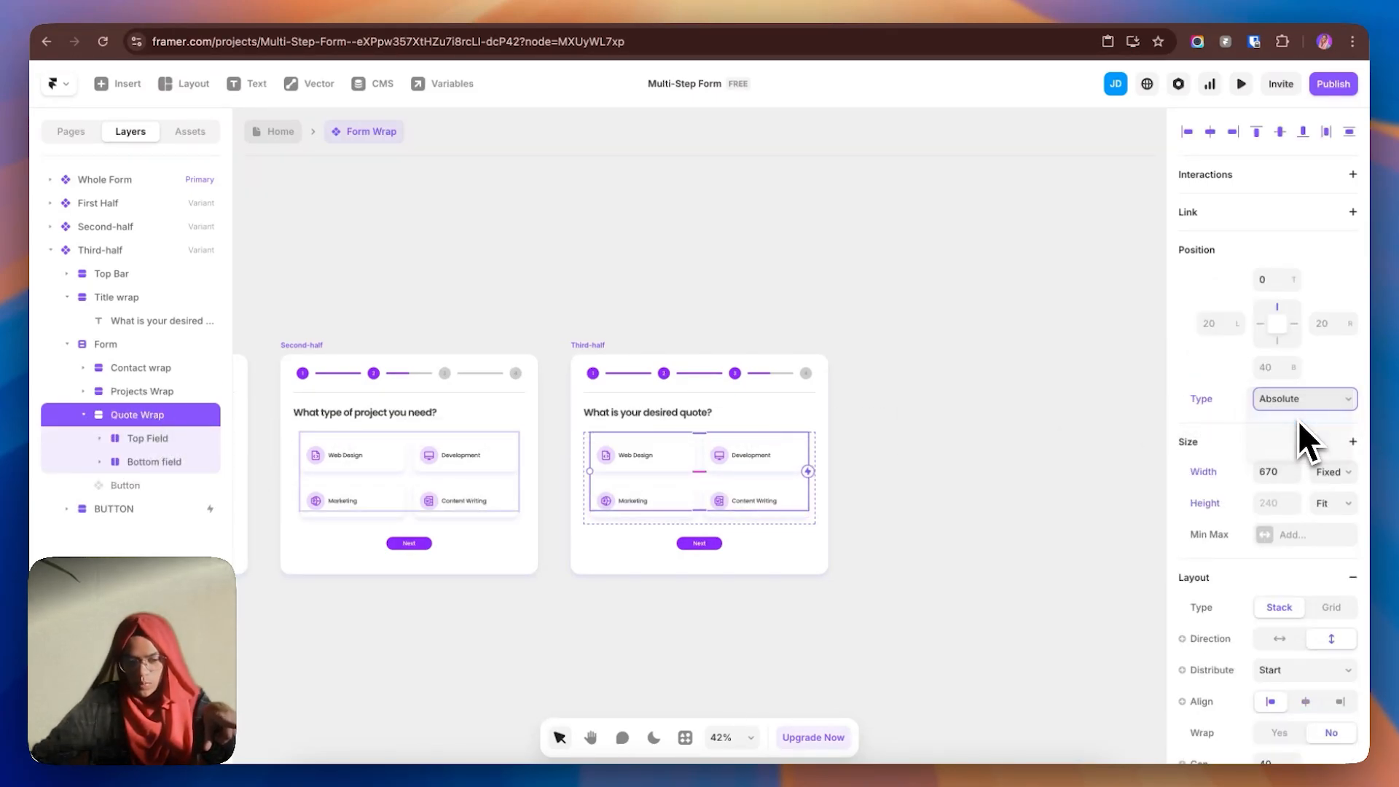
click(150, 393)
click(1283, 282)
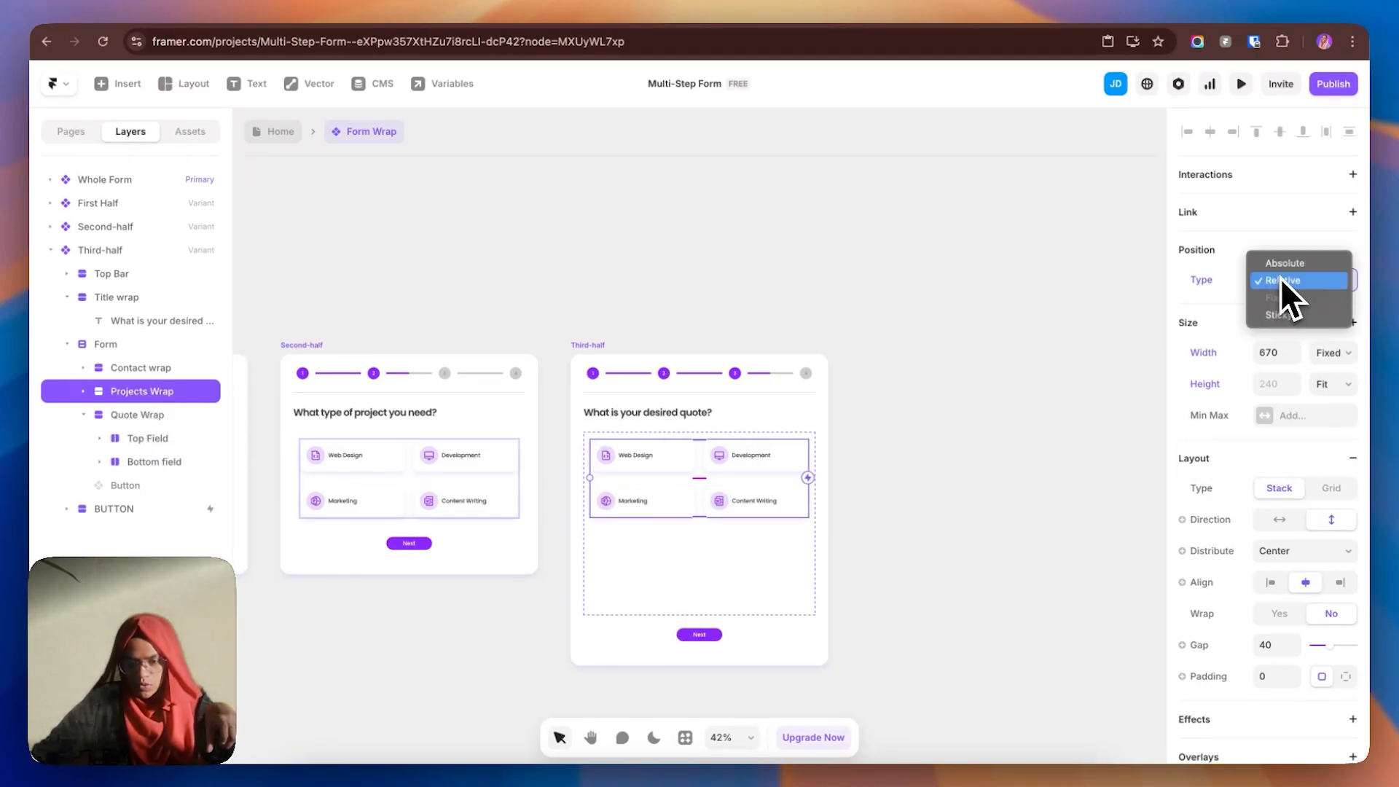
click(1284, 288)
- Set Projects Wrap's z-index to 0 and Quote Wrap's z-index to 1
click(143, 369)
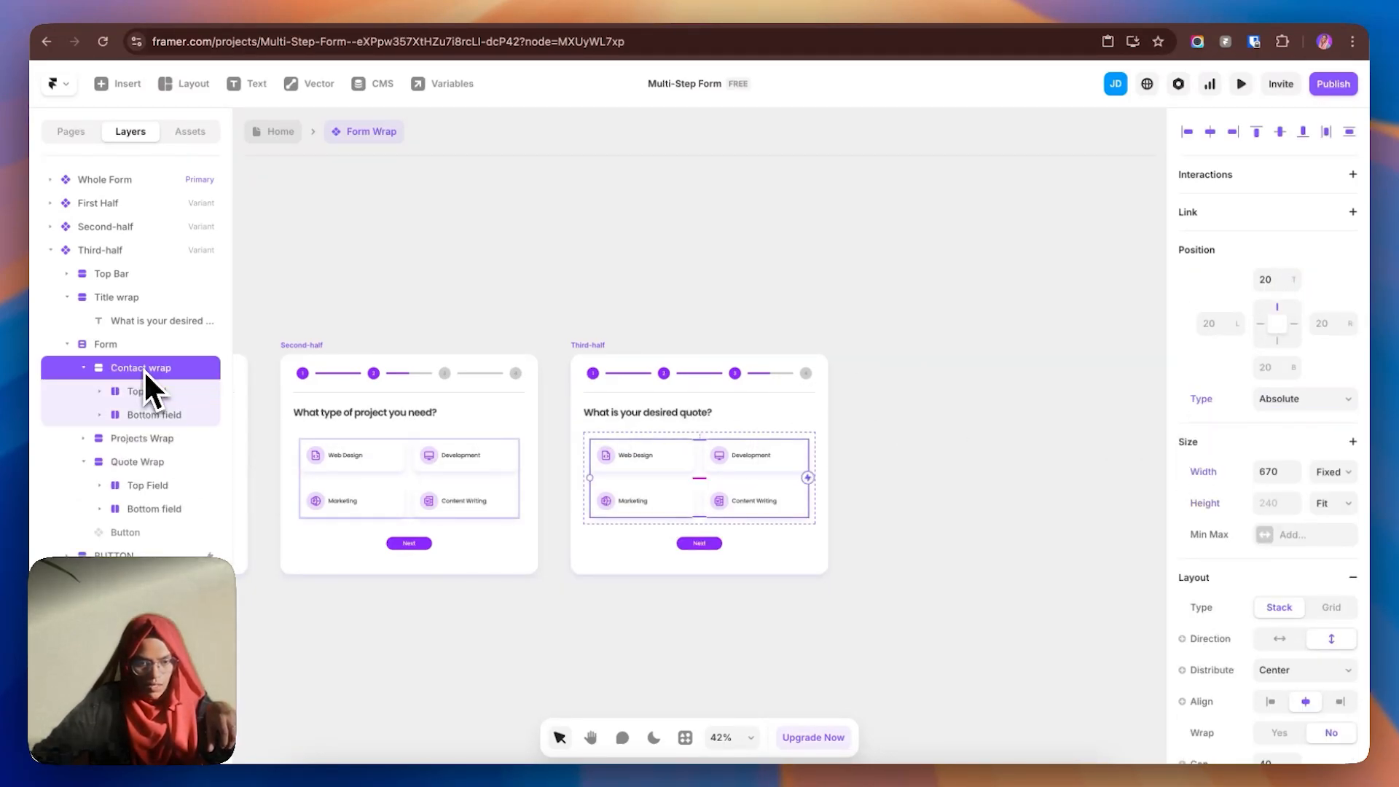
click(157, 441)
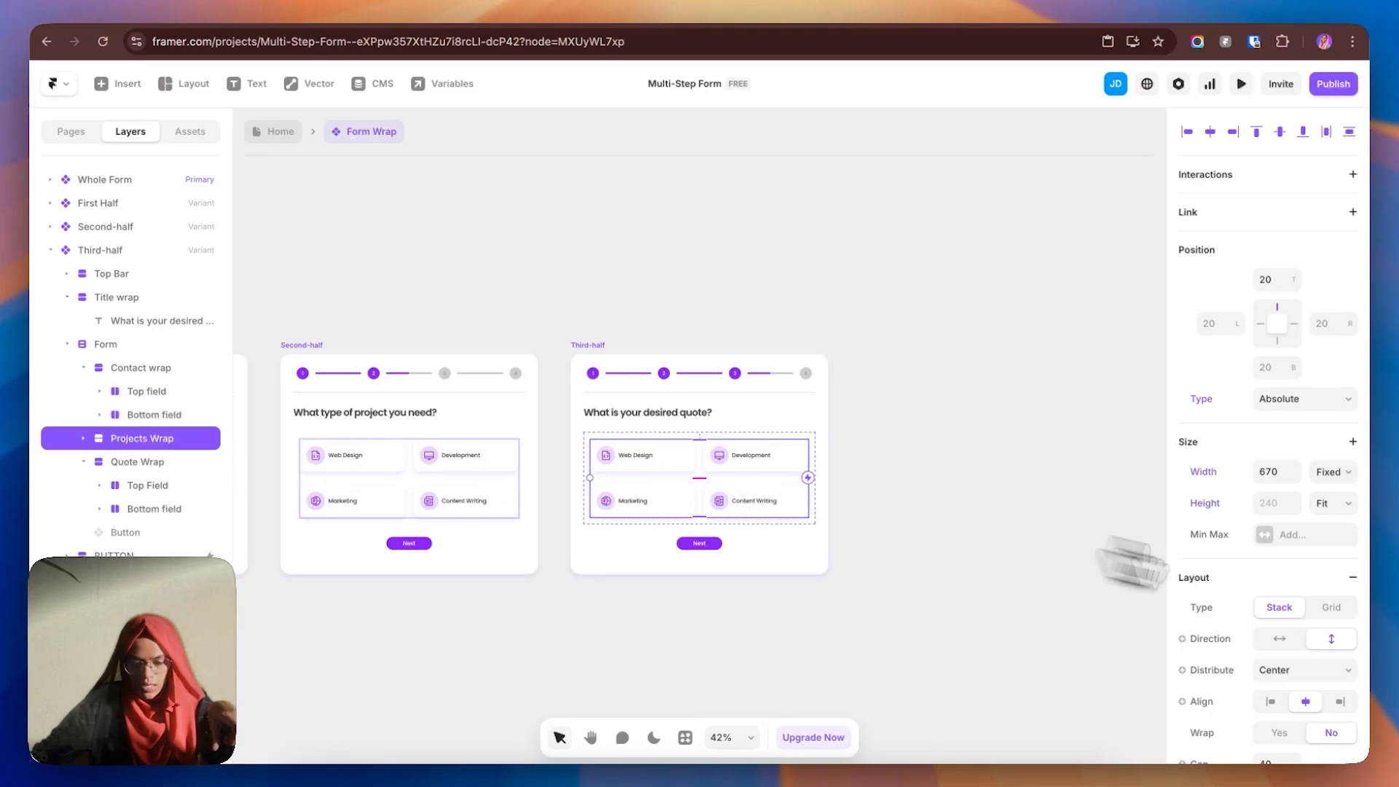
scroll(1329, 625, down, 7)
click(1322, 694)
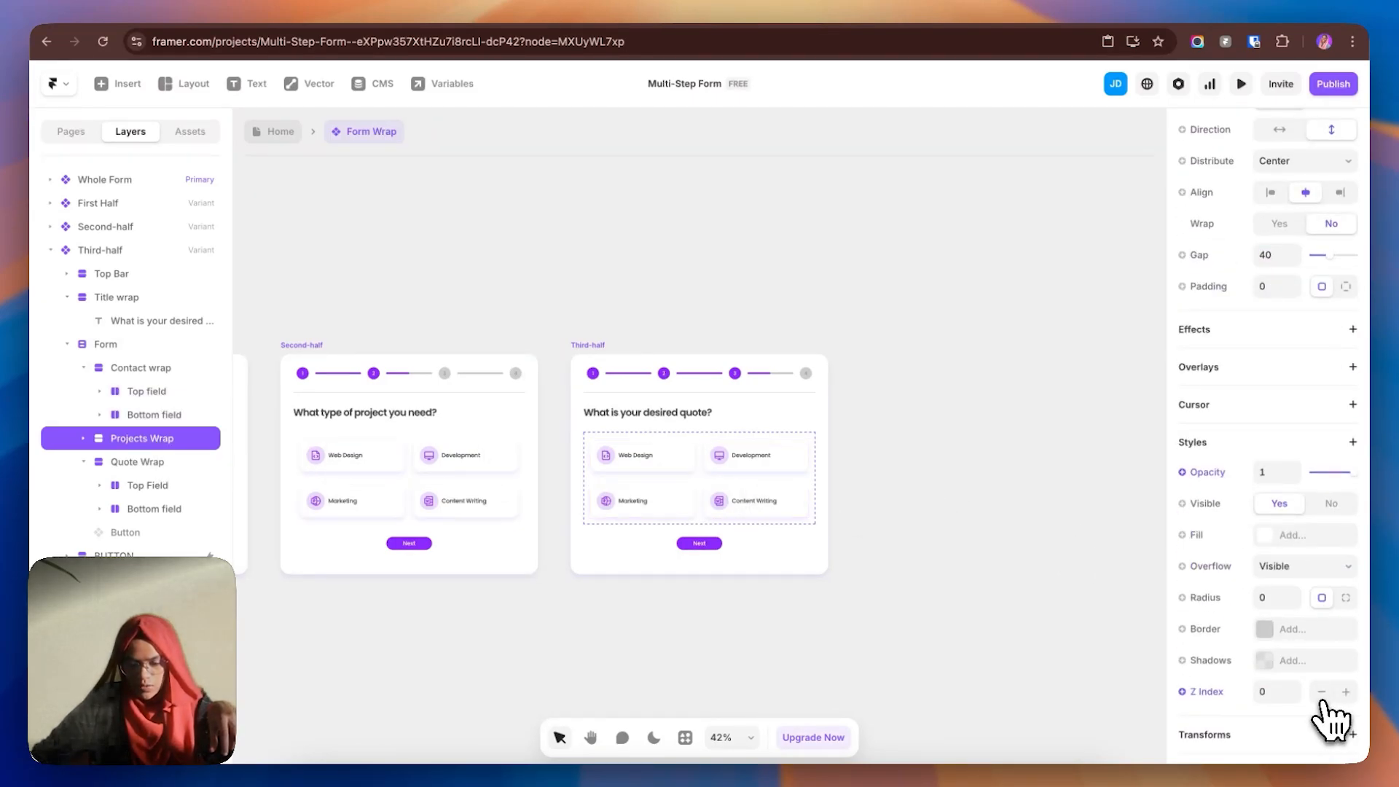
click(145, 470)
scroll(1324, 659, down, 8)
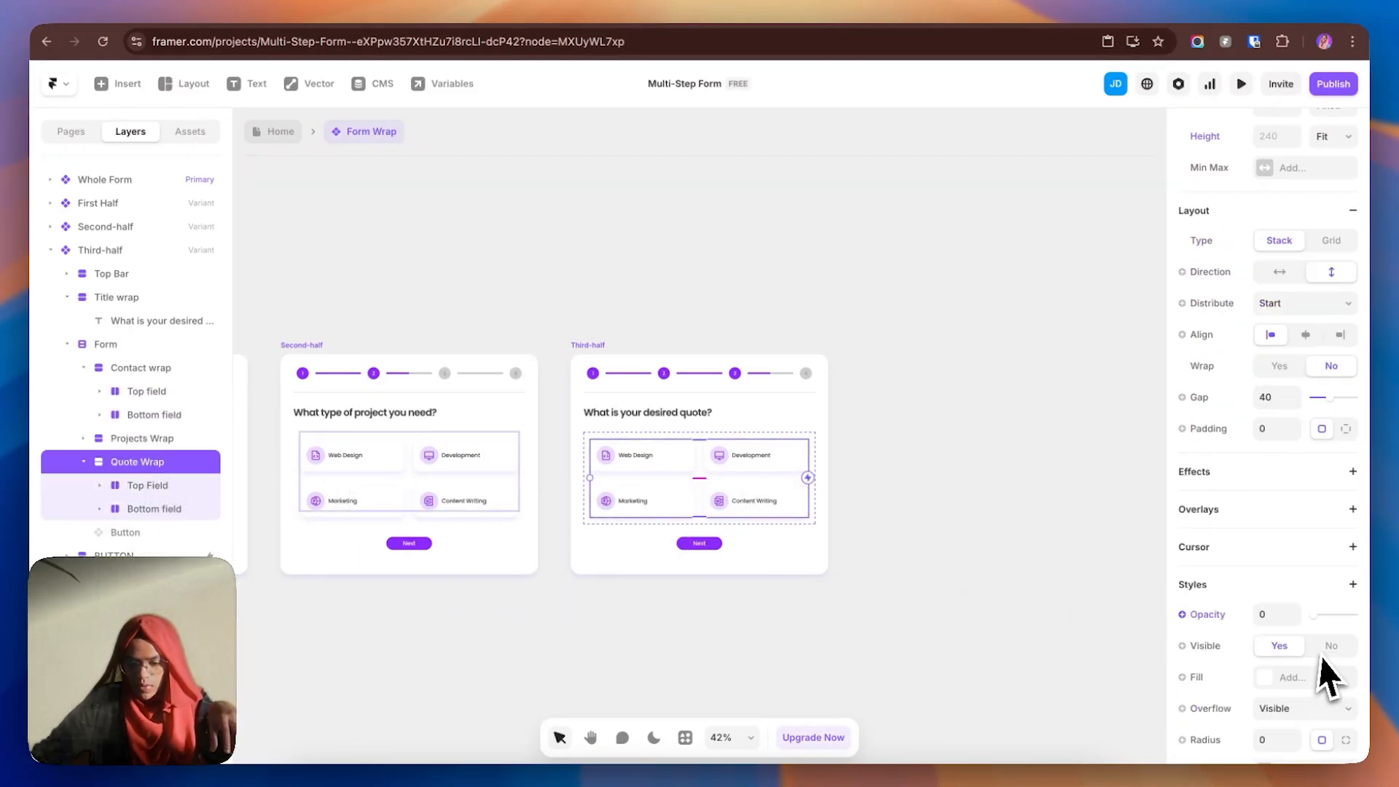
click(1345, 625)
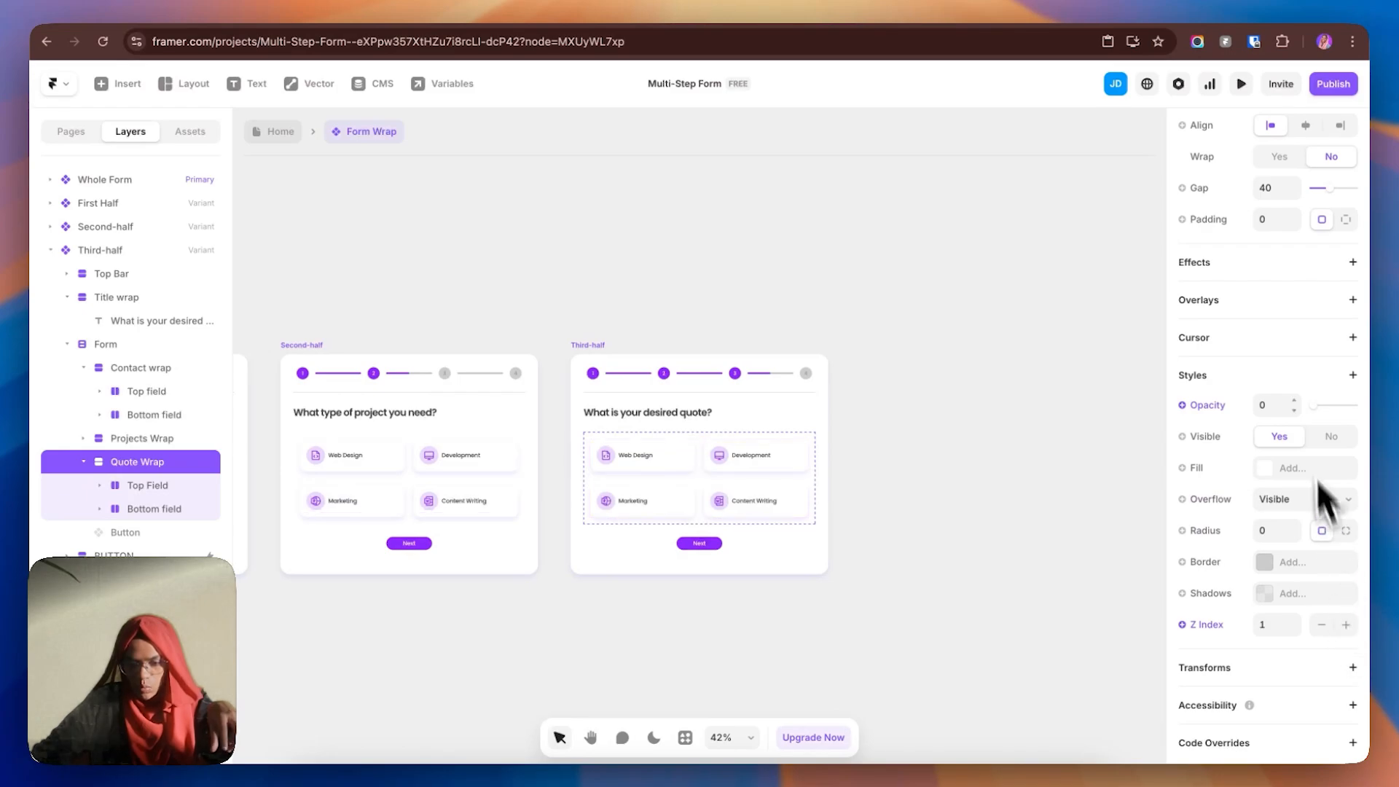
- Make Quote Wrap fully opaque and fade Projects Wrap to opacity 0
drag(1319, 406, 1373, 419)
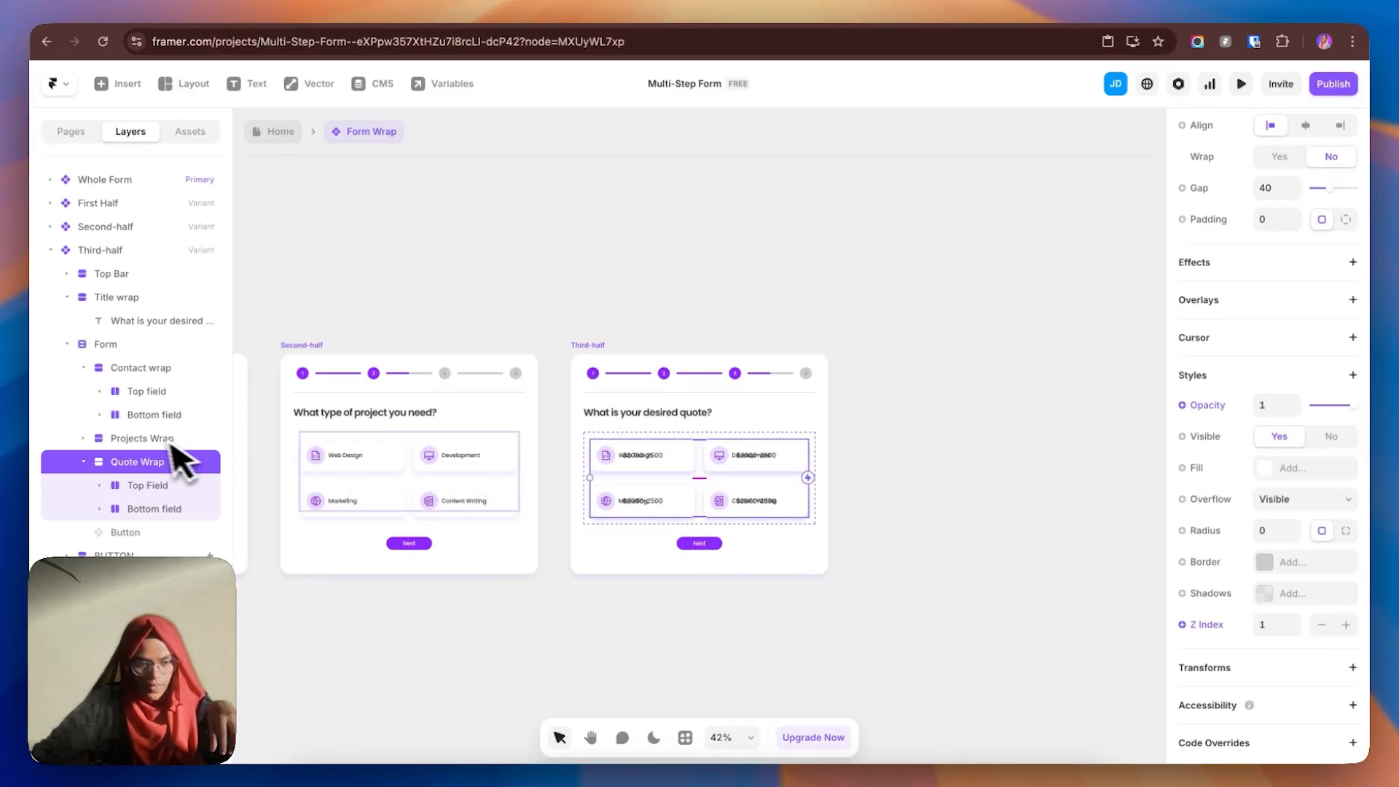
click(175, 441)
drag(1335, 475, 1221, 475)
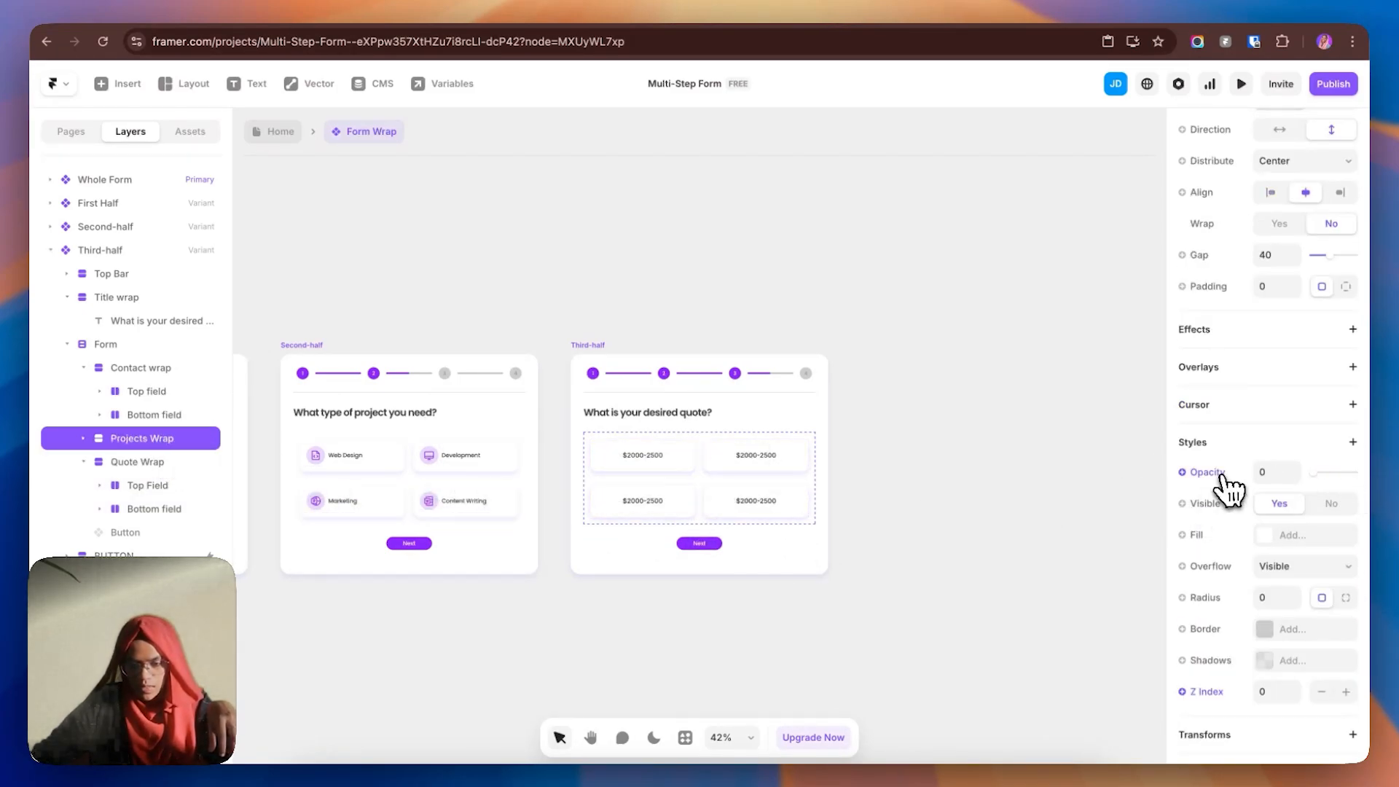
click(964, 510)
click(619, 456)
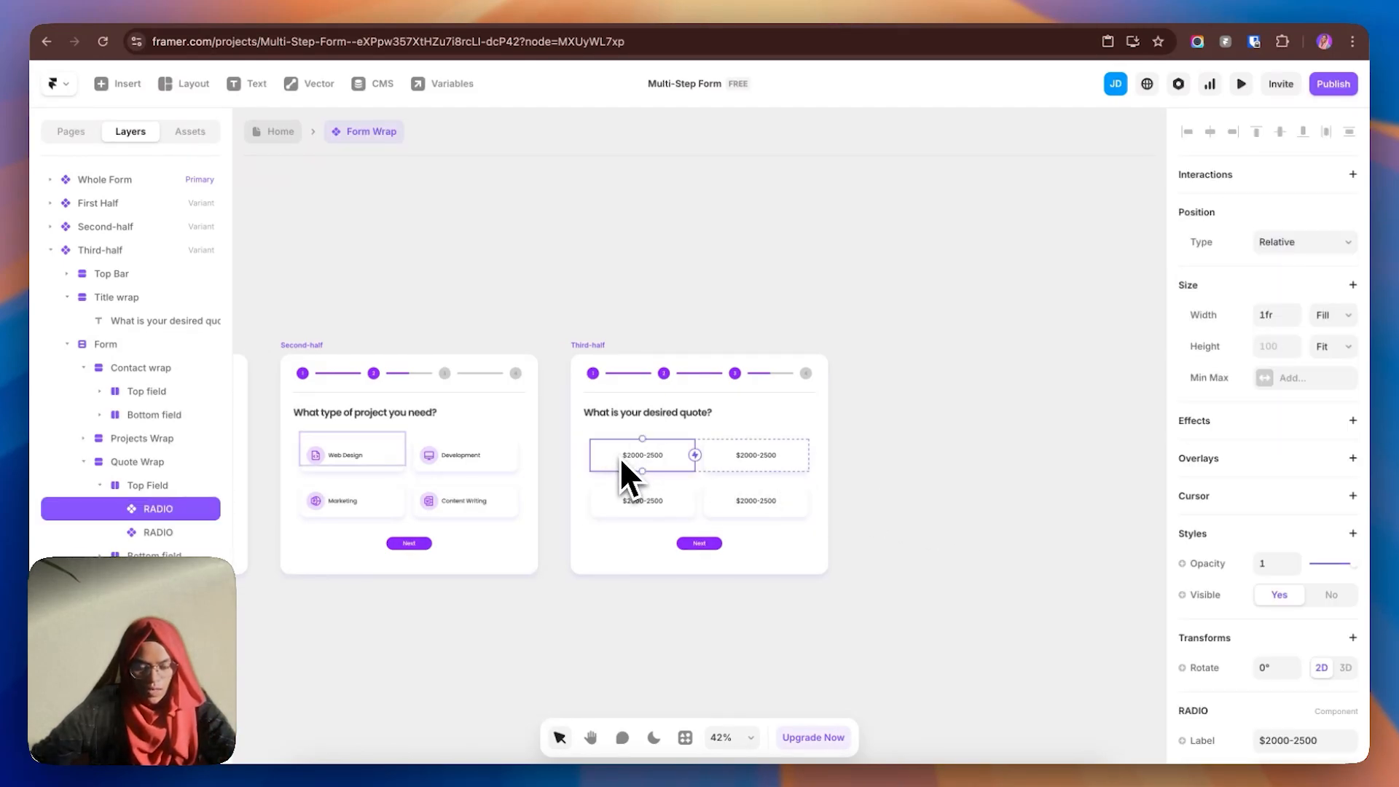
- Pan across the canvas to the desired-quote card and select the Third-half variant
click(975, 581)
key(space)
drag(674, 590, 1098, 543)
drag(649, 564, 910, 498)
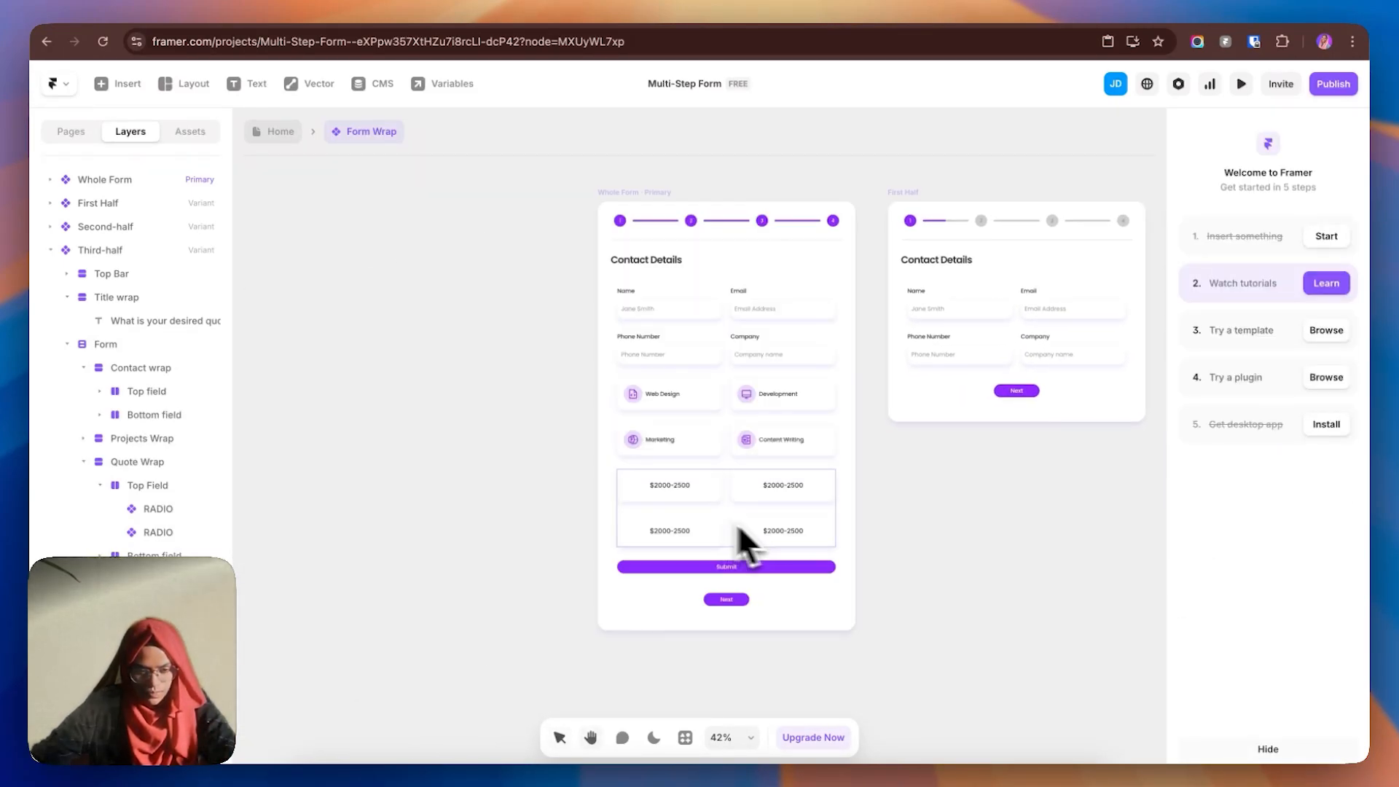
scroll(789, 494, up, 5)
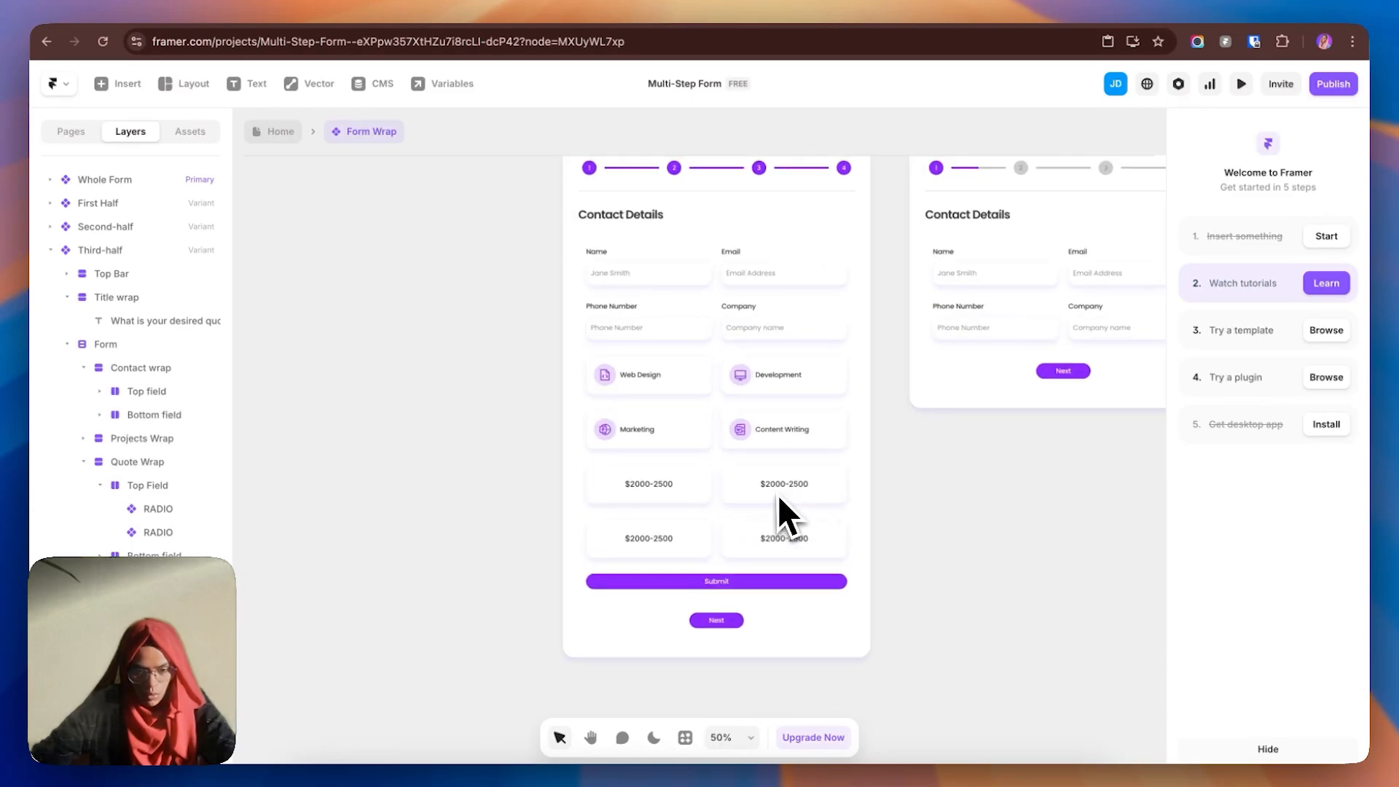
click(782, 490)
scroll(1327, 693, down, 3)
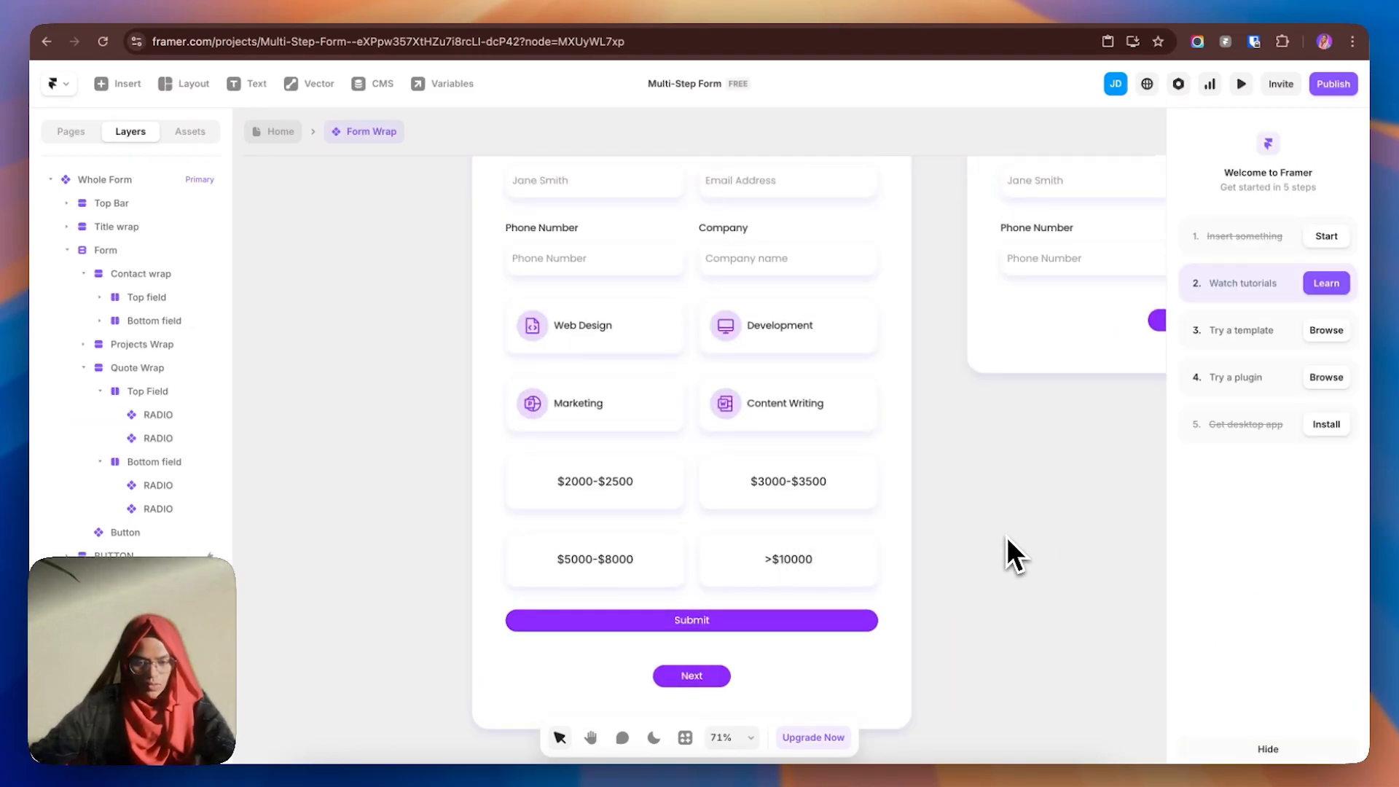
drag(1008, 538, 519, 621)
drag(1078, 562, 834, 577)
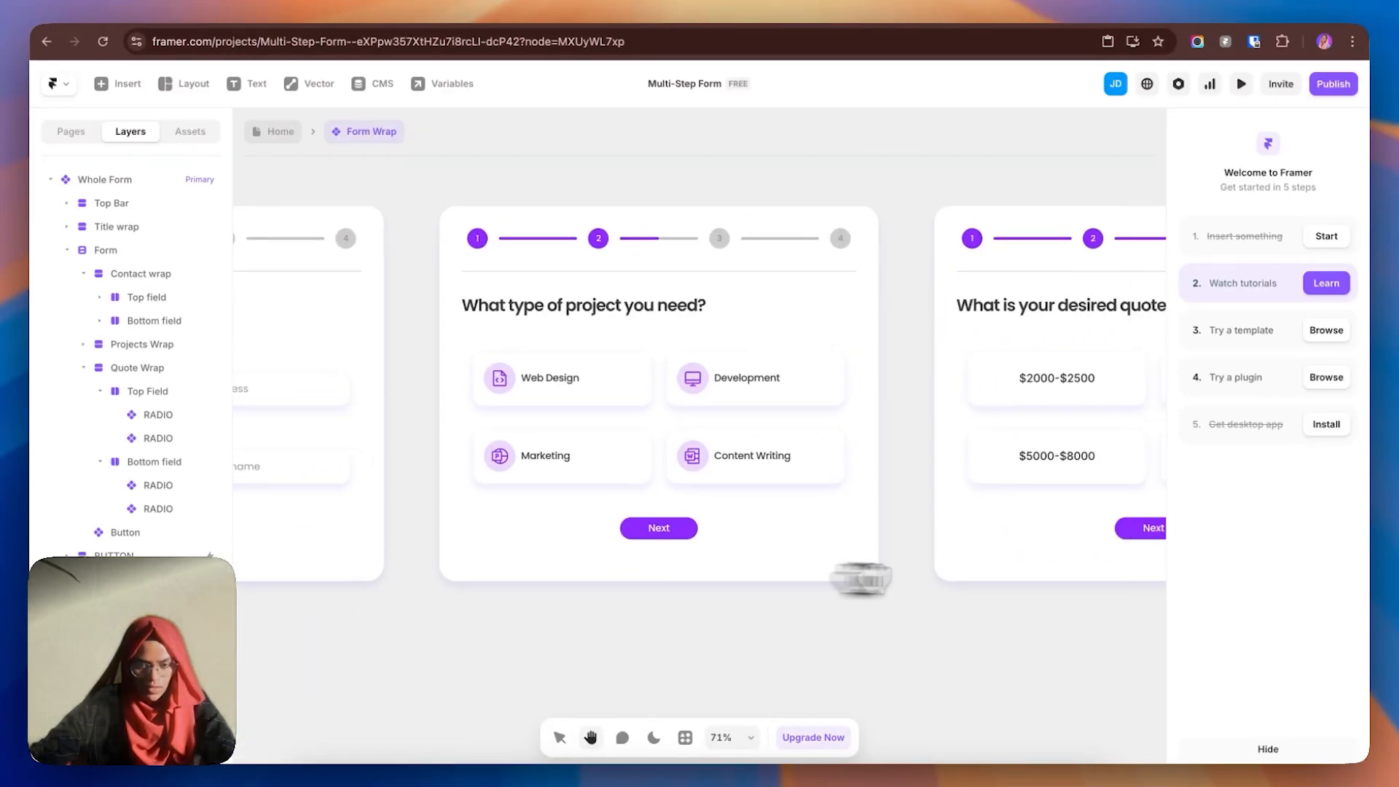
drag(937, 583, 556, 604)
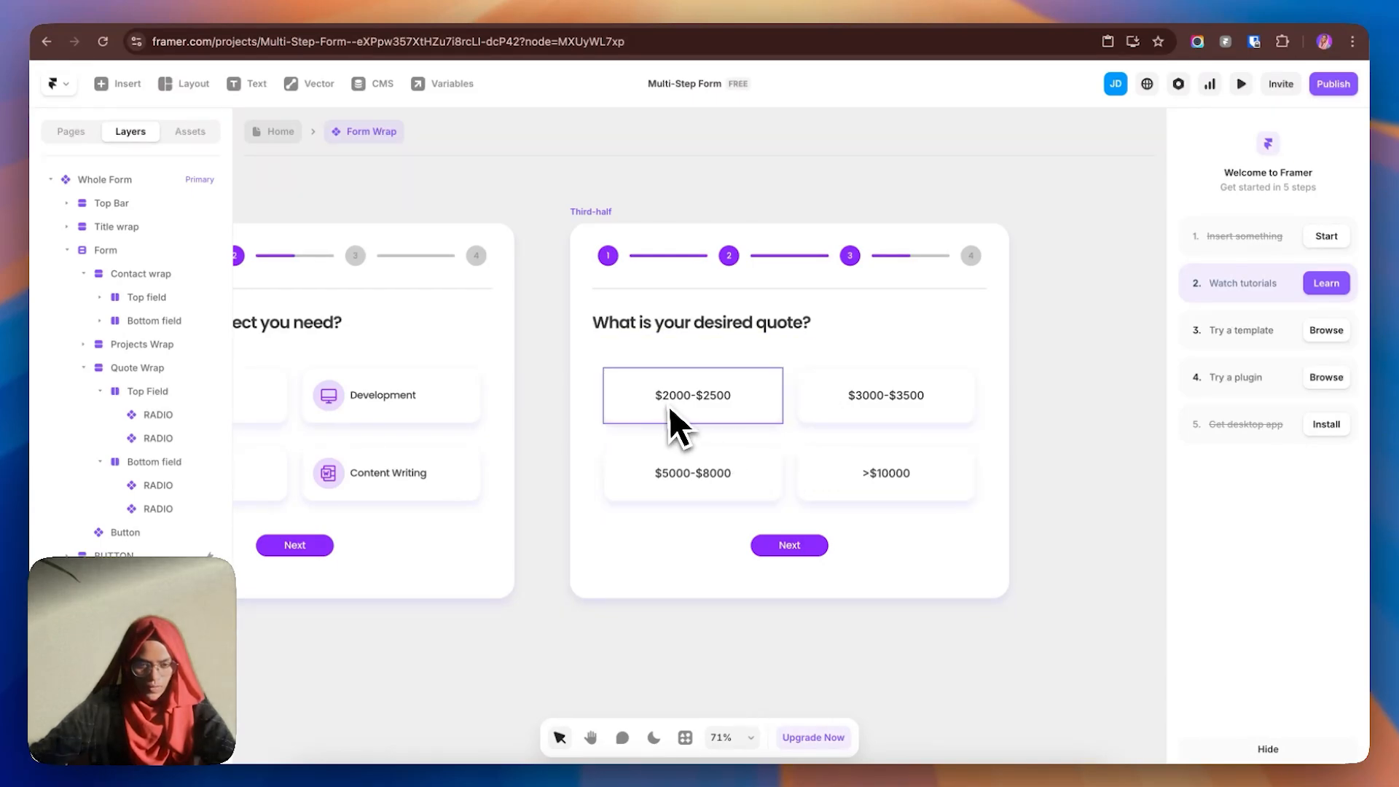
click(610, 212)
click(50, 180)
click(50, 250)
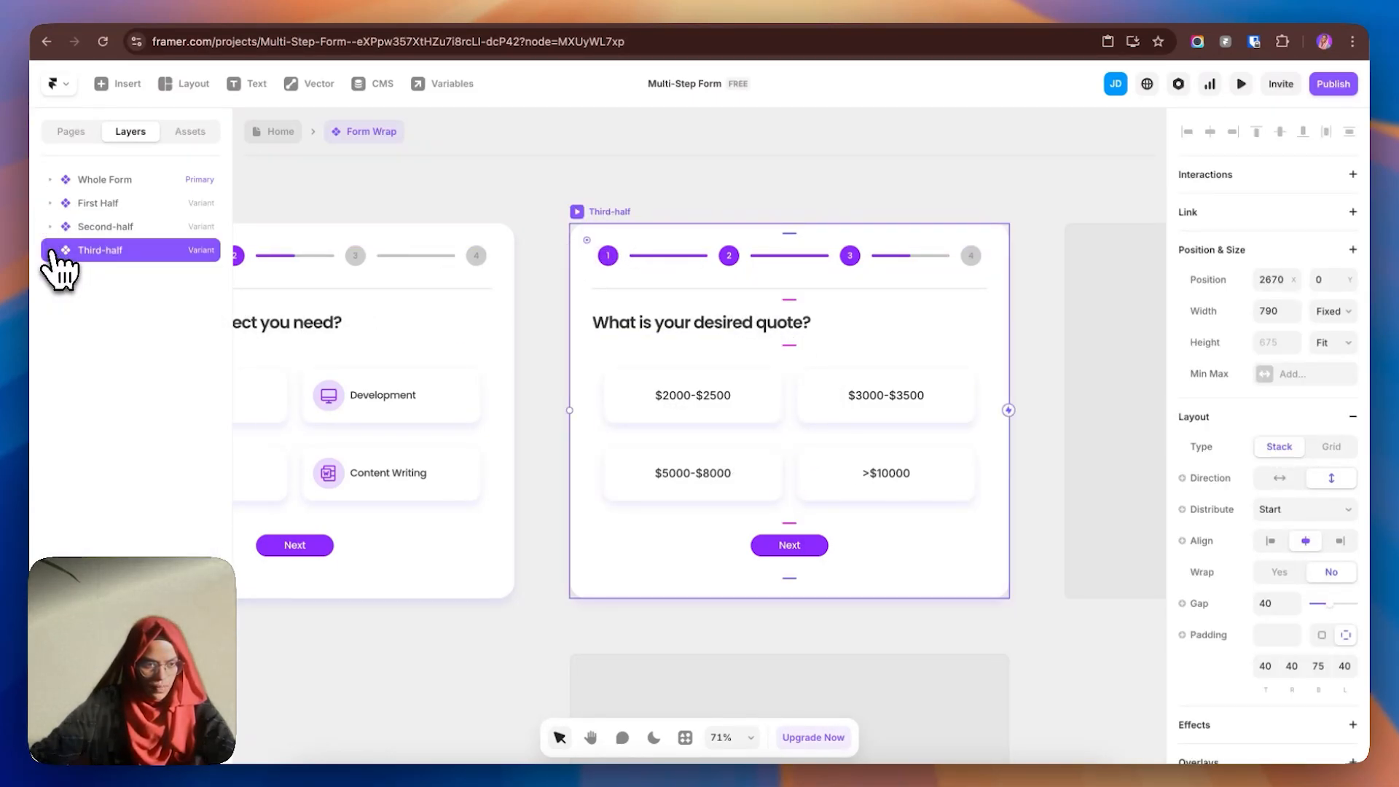
click(1061, 381)
double_click(151, 274)
text(Final)
key(Return)
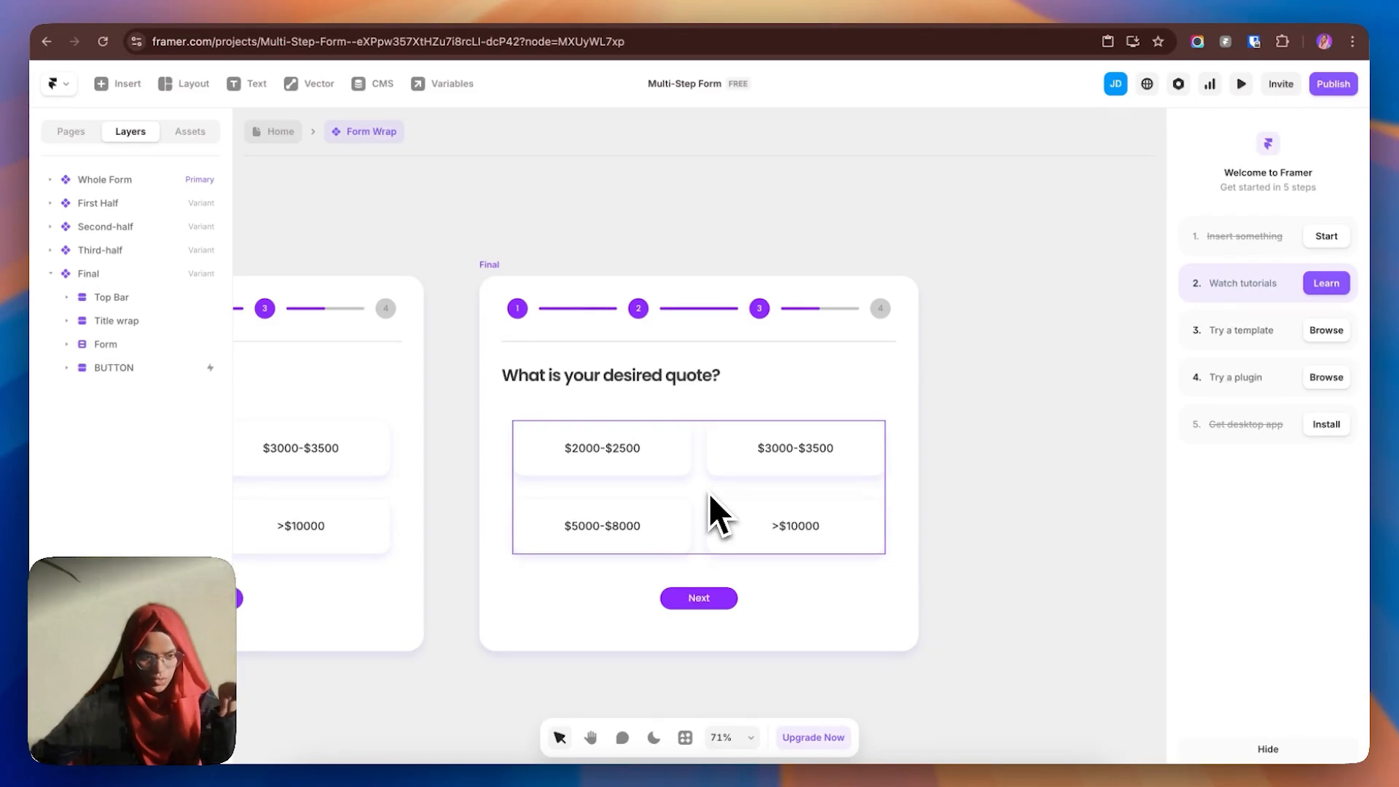
click(710, 492)
click(84, 415)
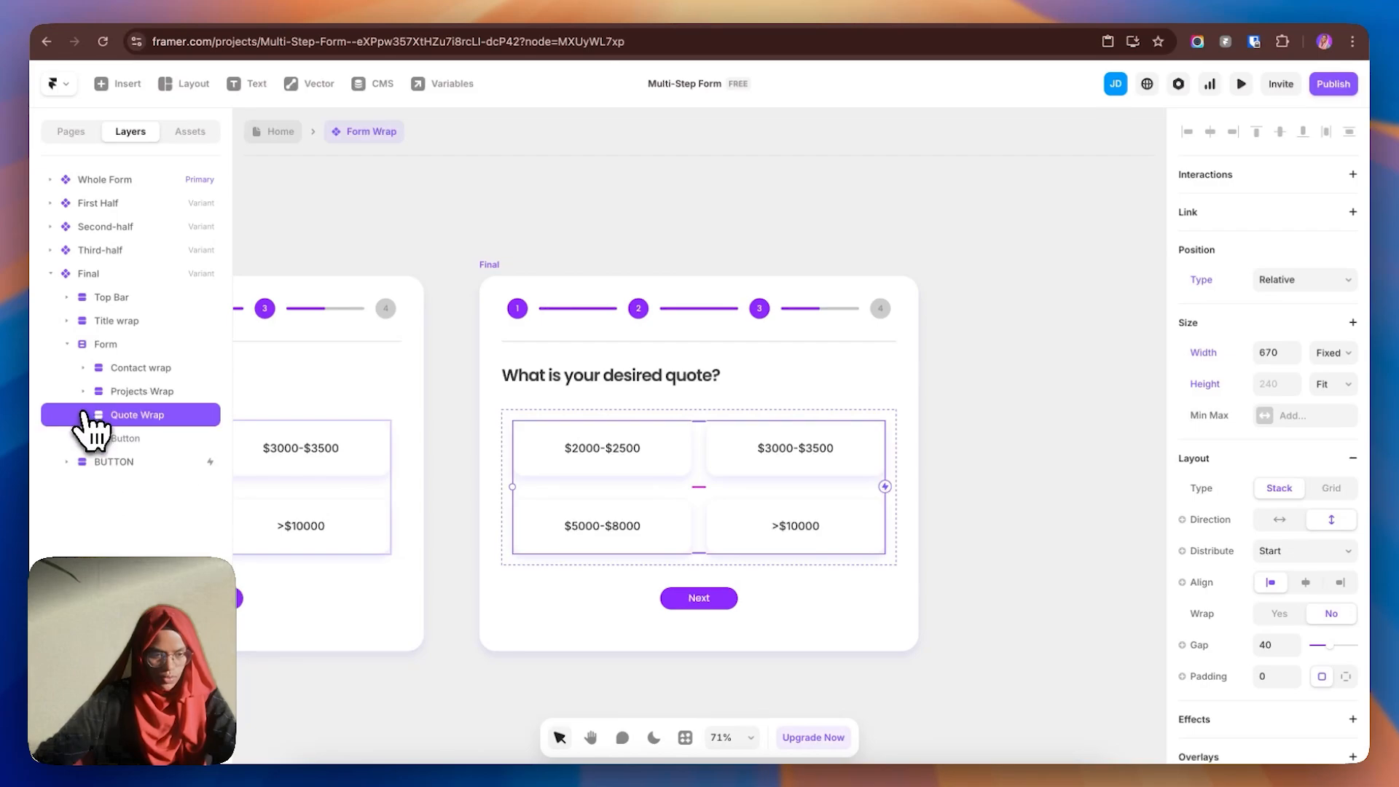
scroll(1322, 620, down, 5)
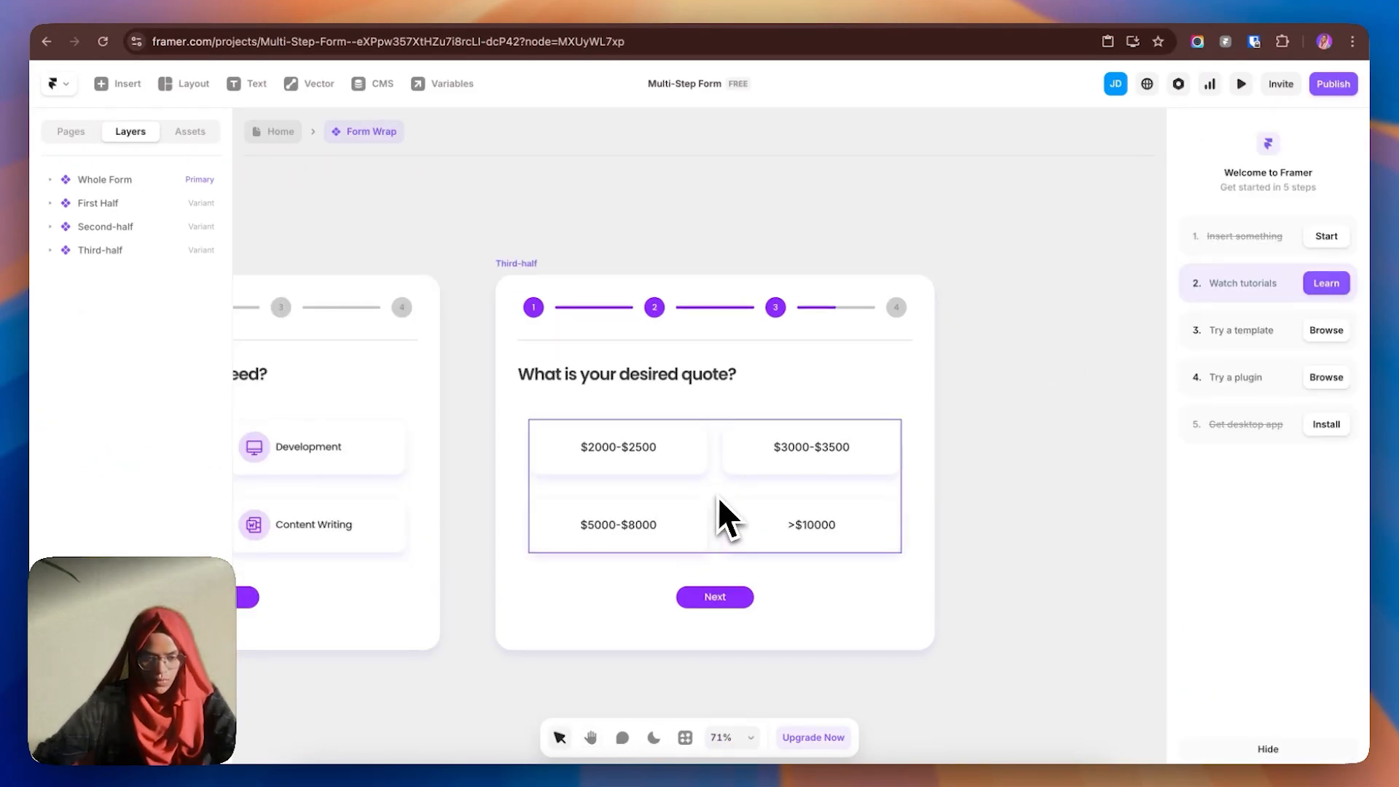
click(717, 489)
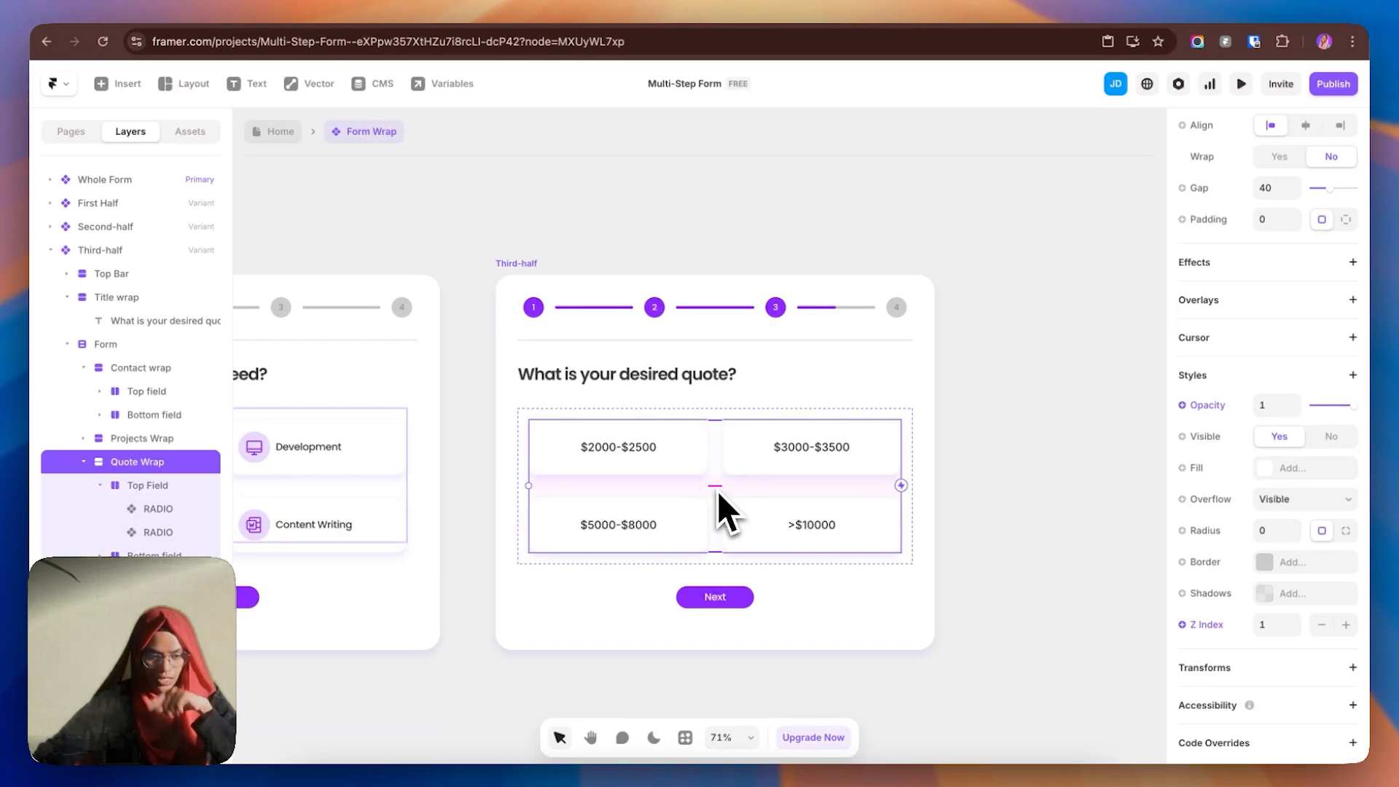
- Make the hidden Submit button in Third-half's form visible
click(733, 604)
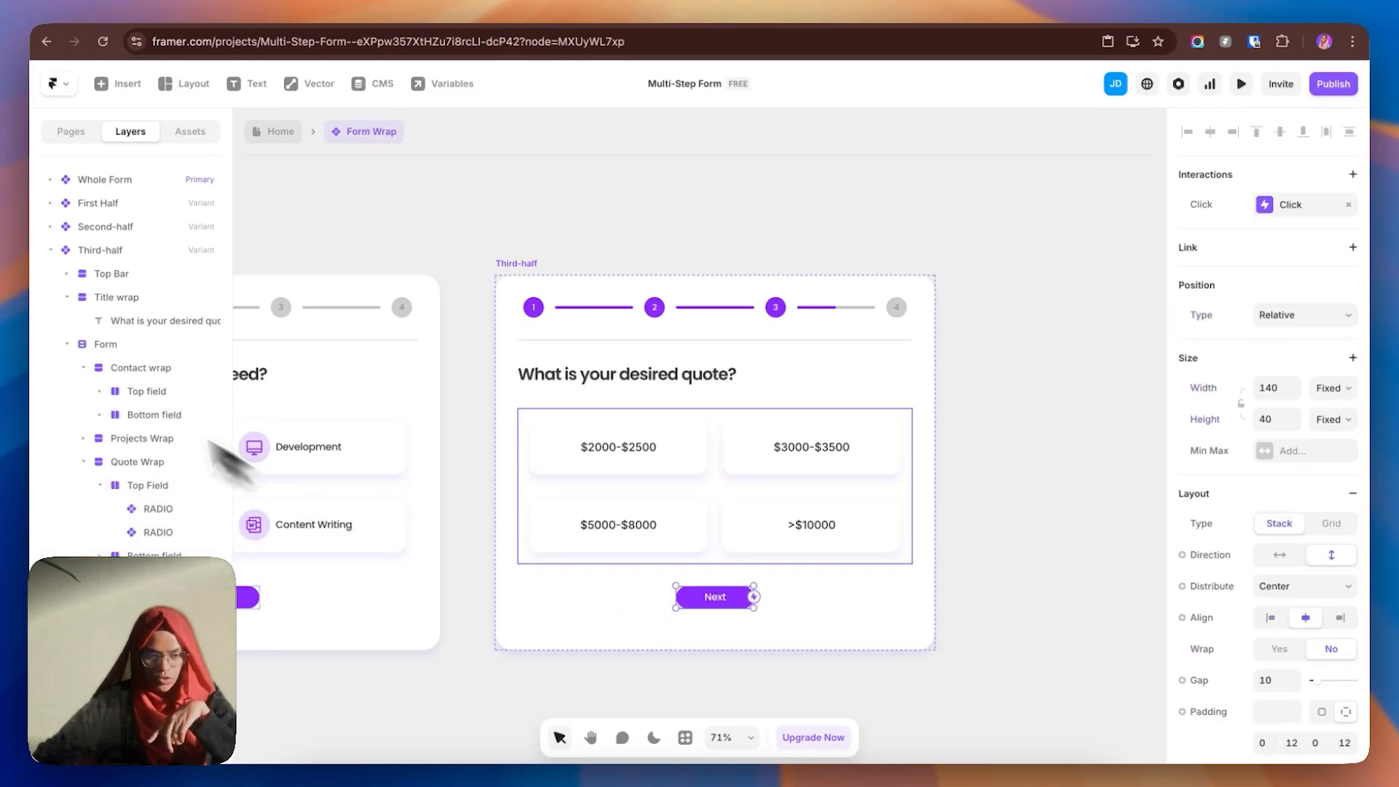
click(67, 344)
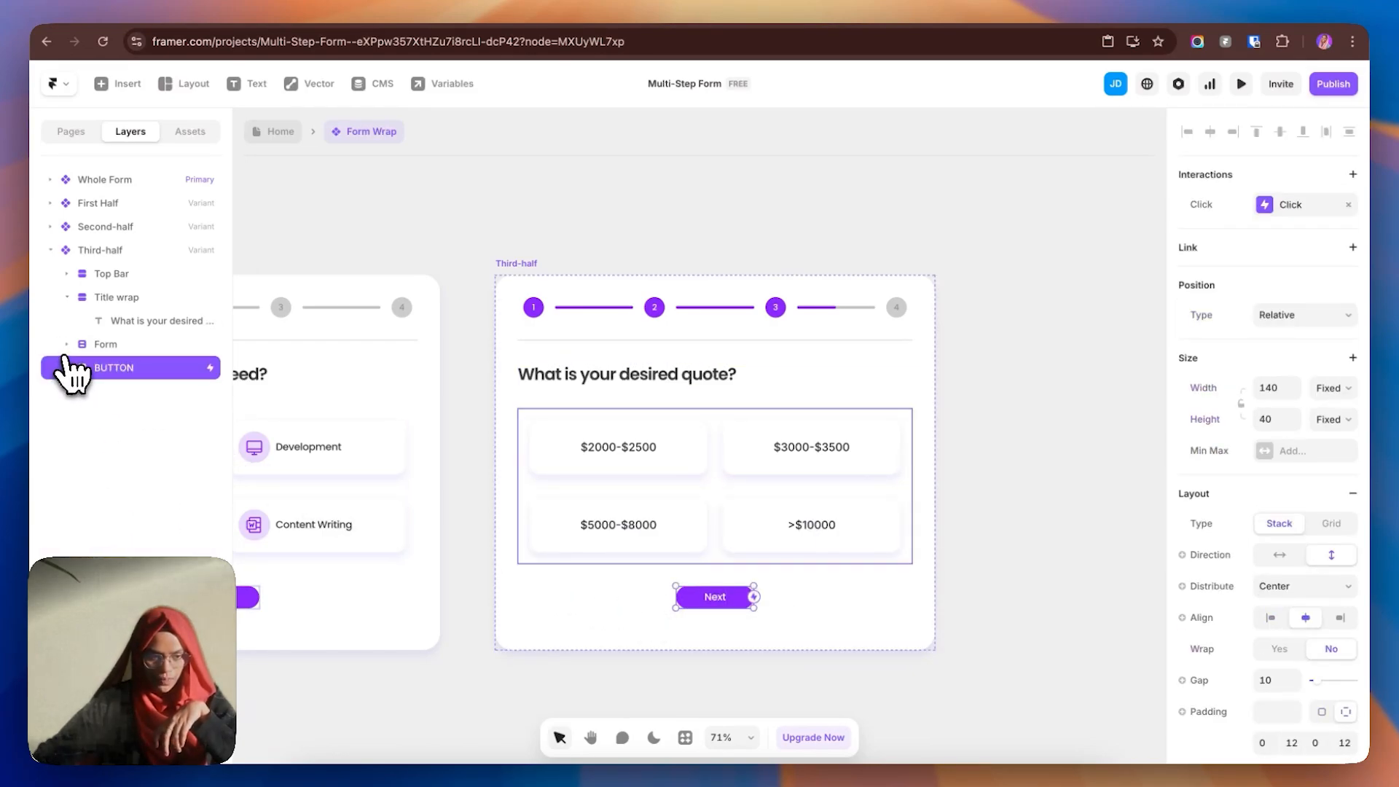
click(66, 344)
click(67, 296)
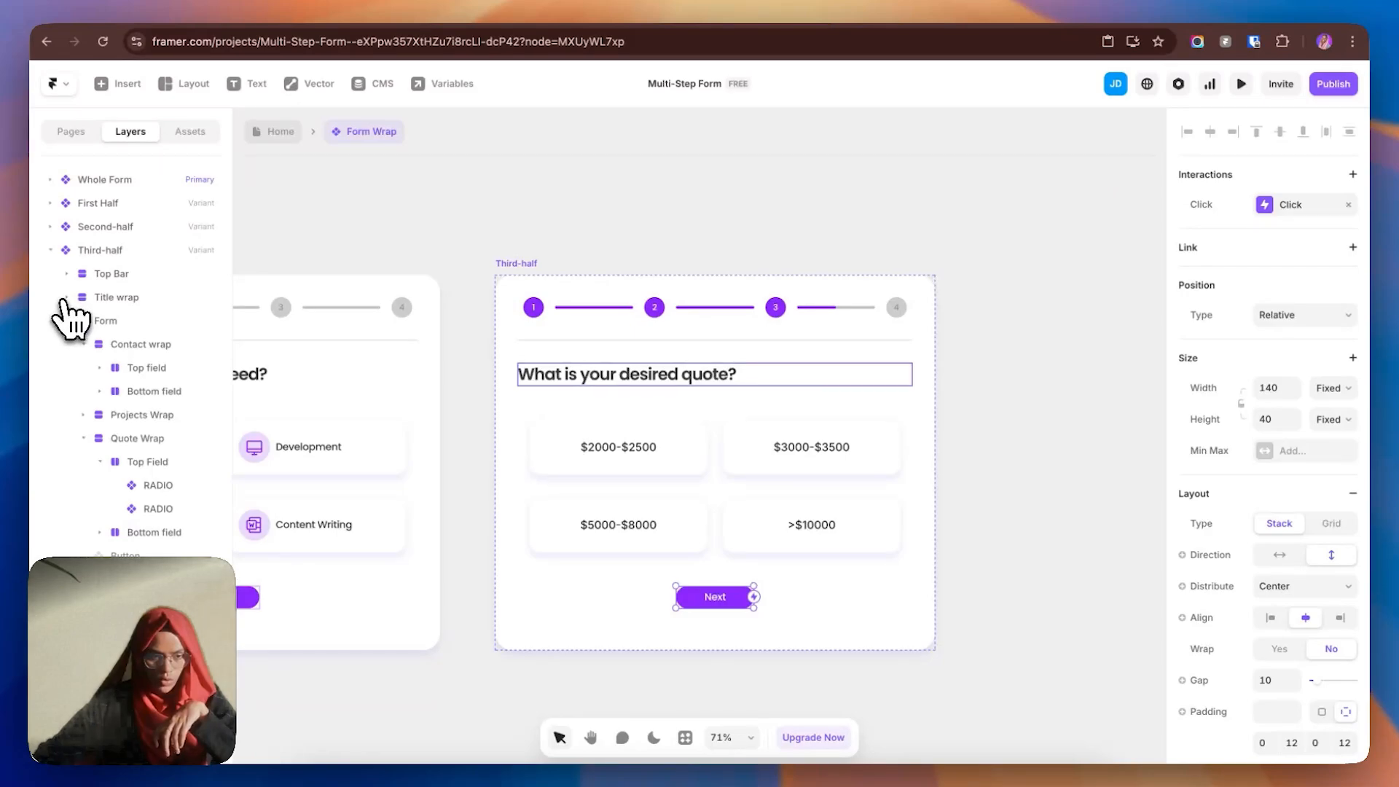
click(83, 343)
click(145, 510)
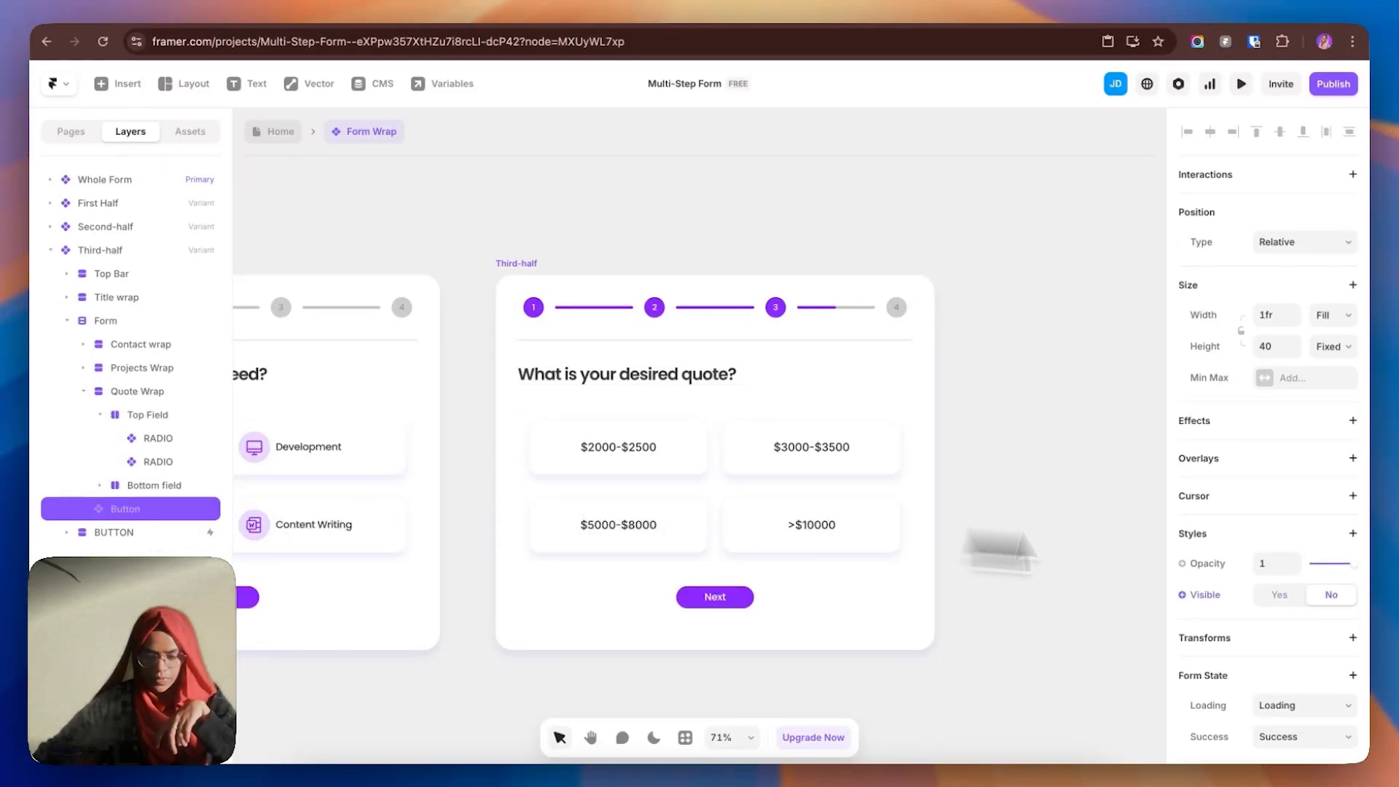
click(1280, 595)
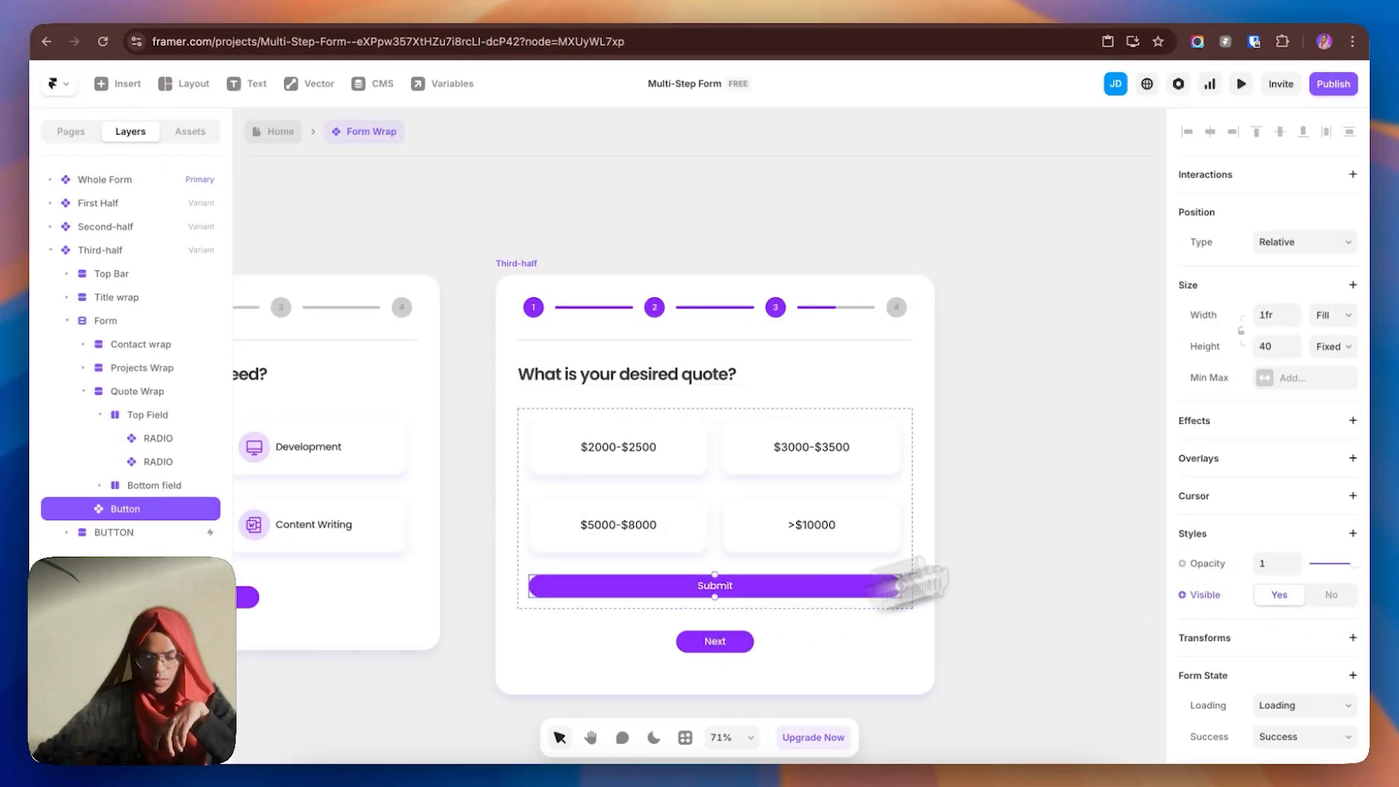
- Set the Submit button's width to 140
click(747, 648)
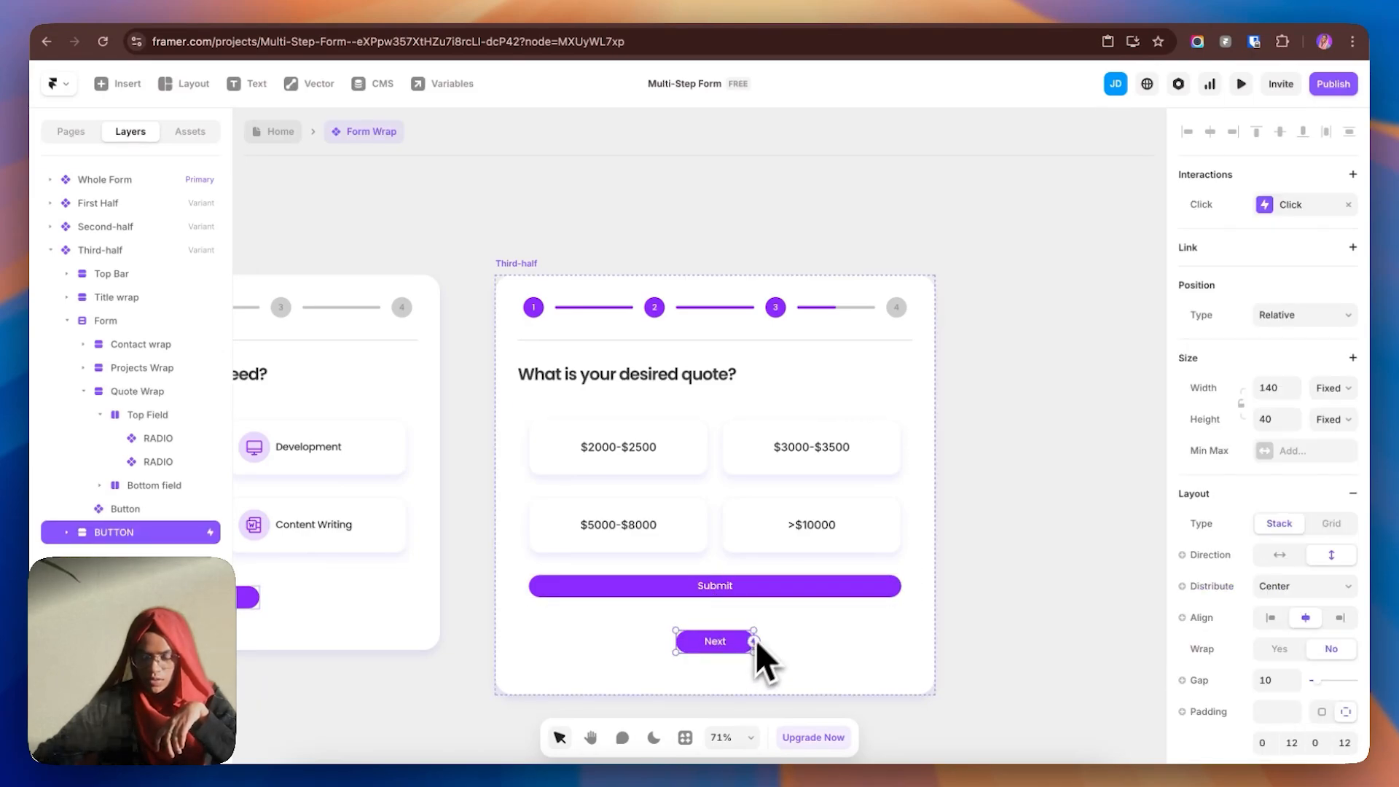
click(771, 592)
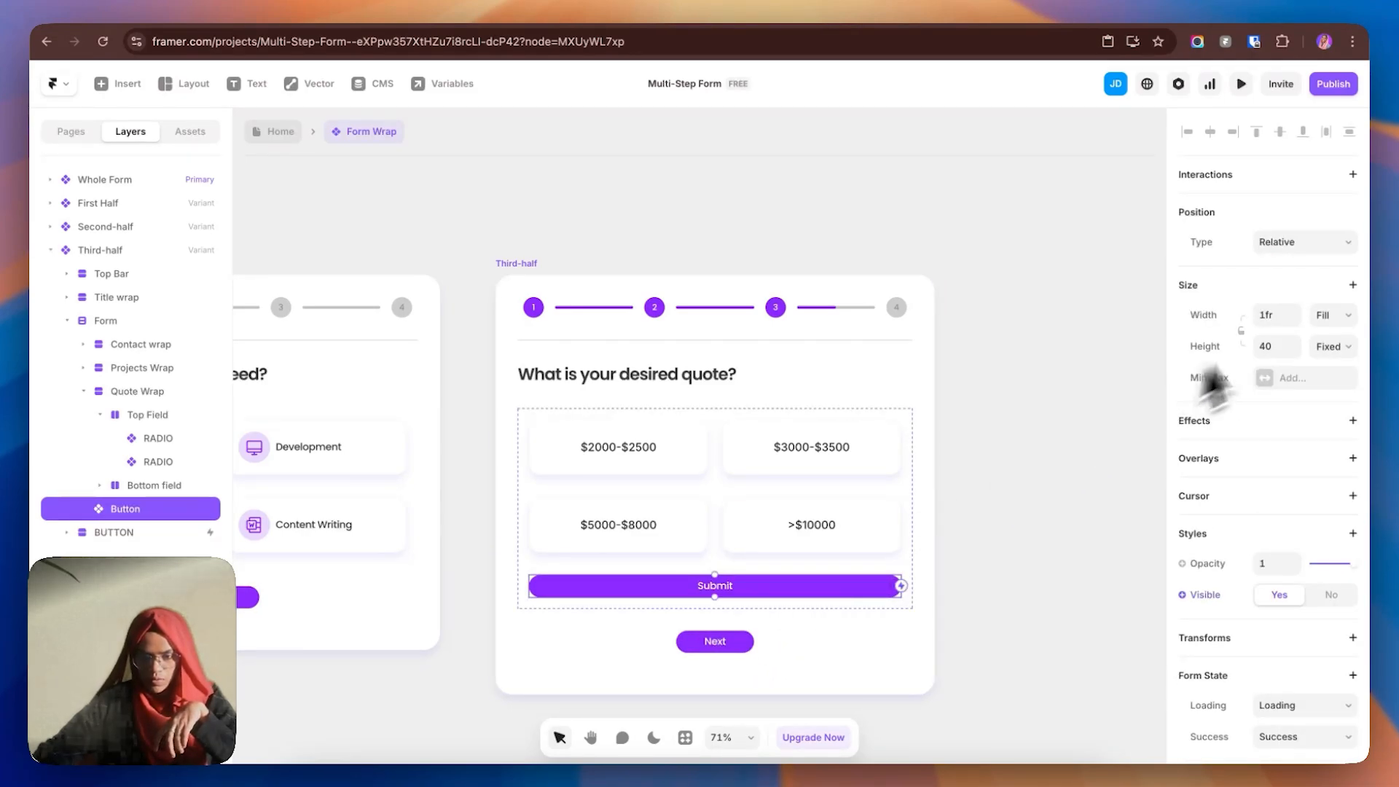
click(1281, 317)
key(BackSpace)
text(40)
key(Return)
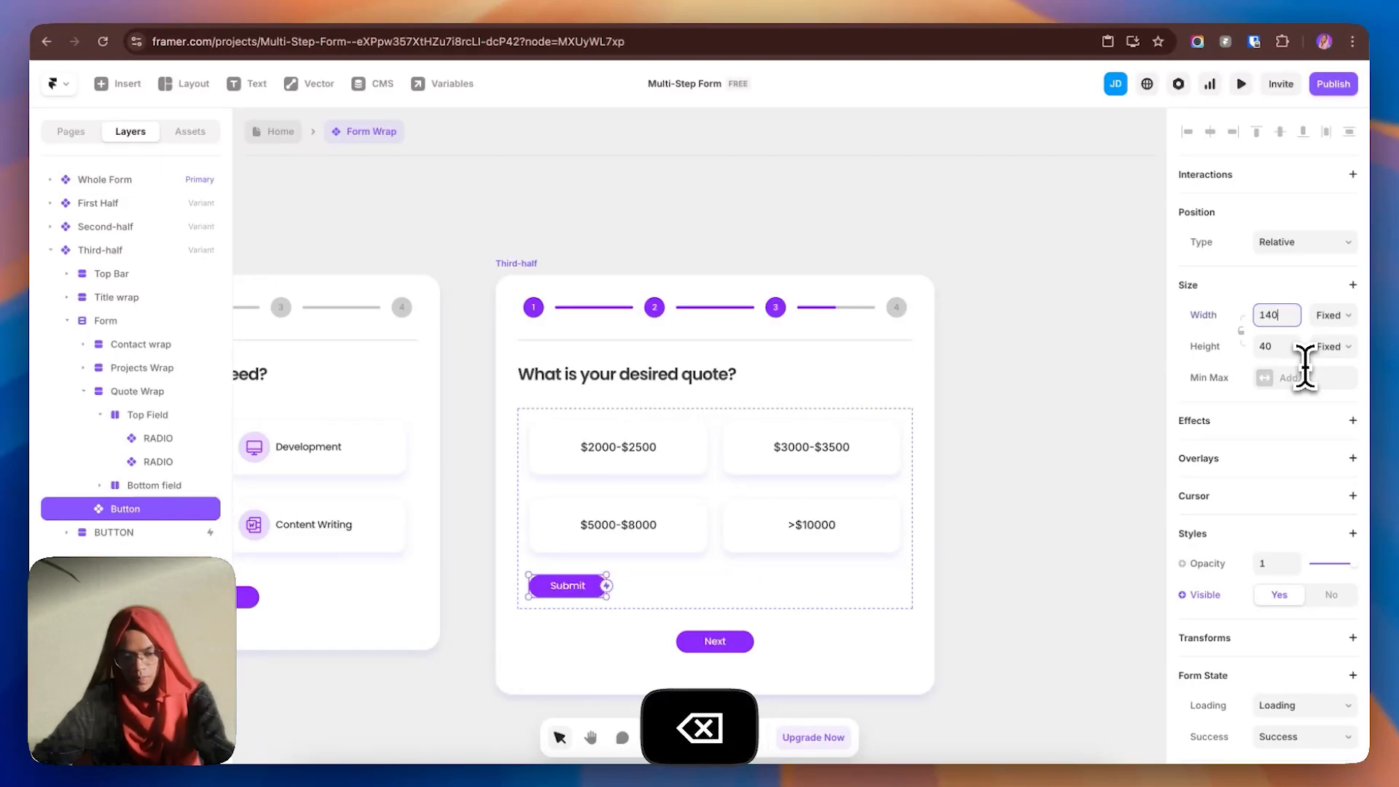
- Center-align the Form's contents horizontally
click(706, 567)
click(1340, 545)
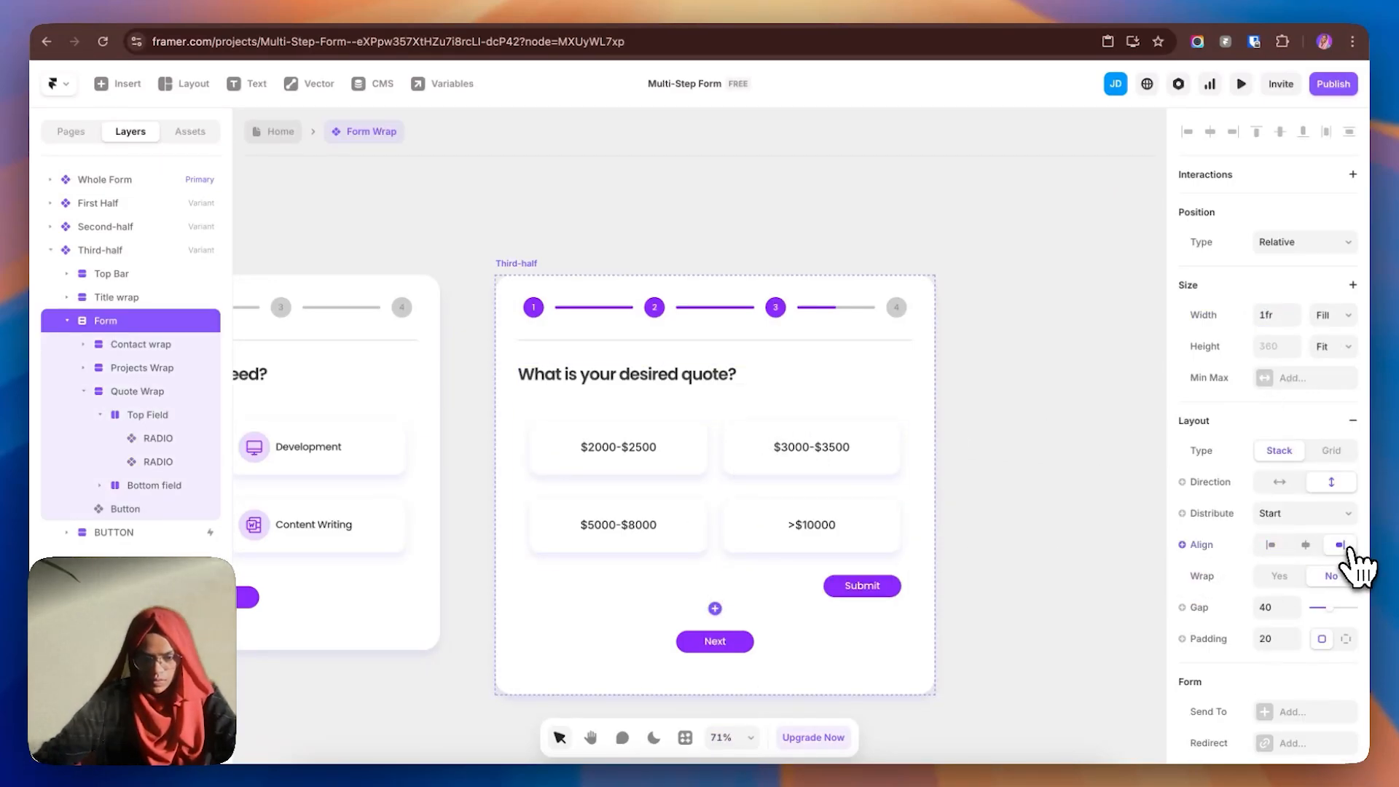
click(1306, 545)
click(1037, 583)
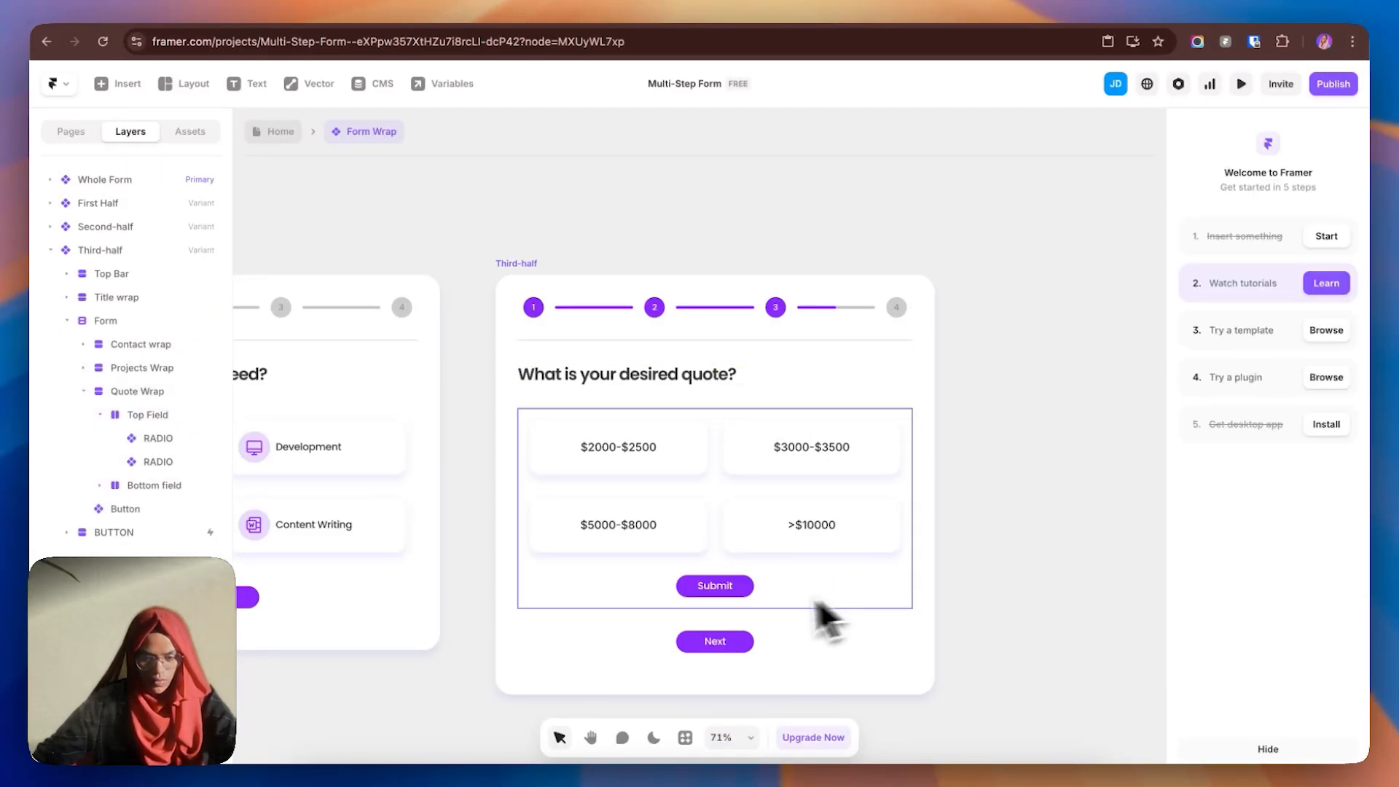
click(719, 575)
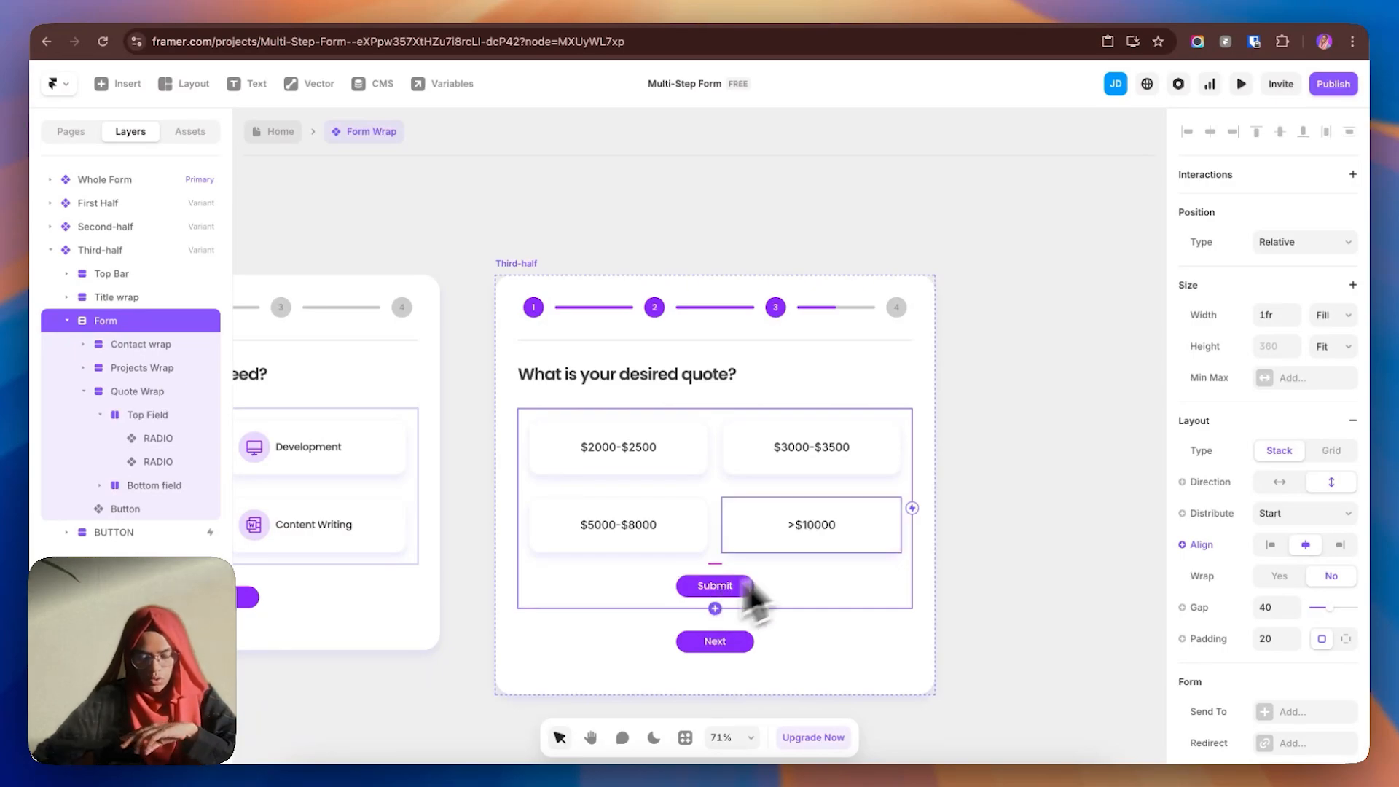
click(1020, 498)
scroll(976, 496, down, 2)
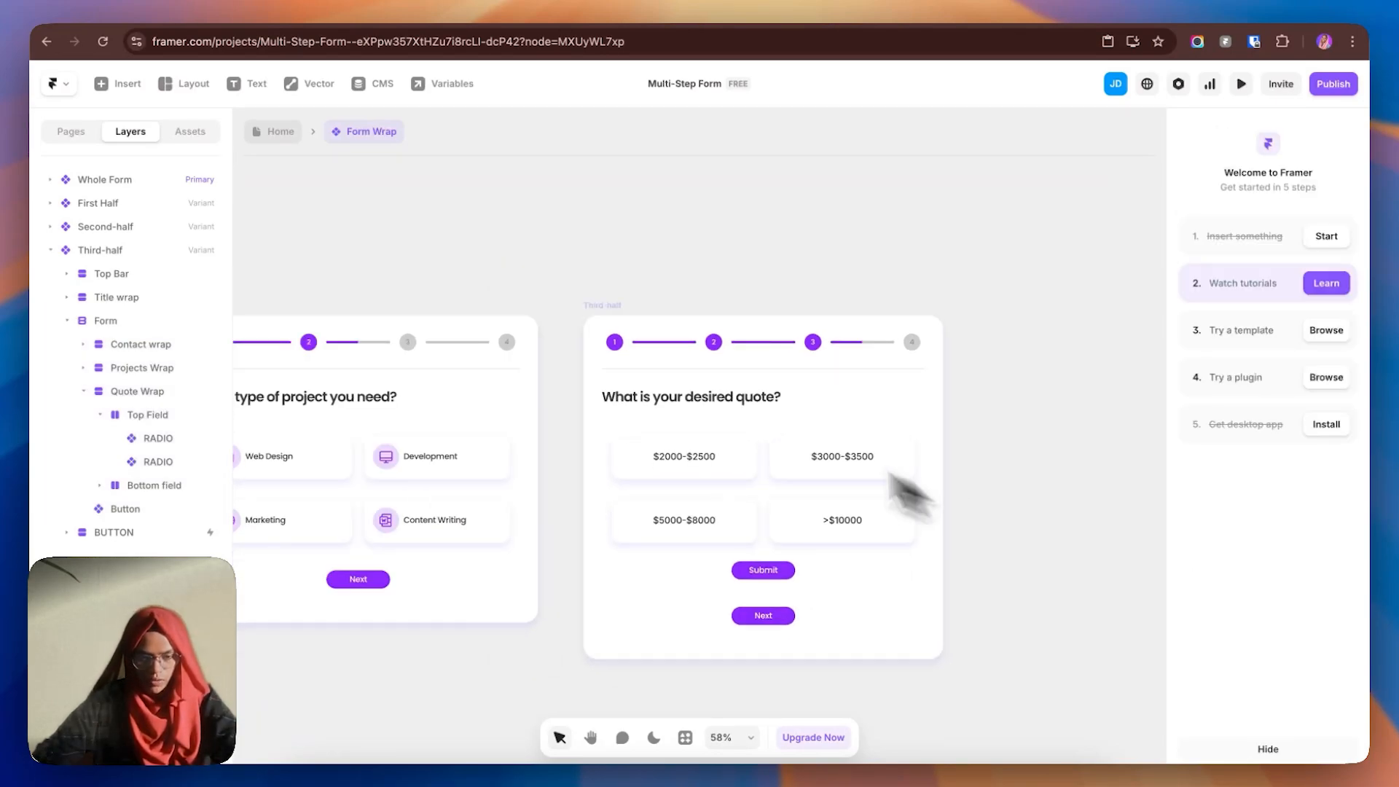
- Duplicate Third-half as a new variant named Final
click(605, 307)
click(1028, 453)
double_click(110, 274)
text(Final)
key(Return)
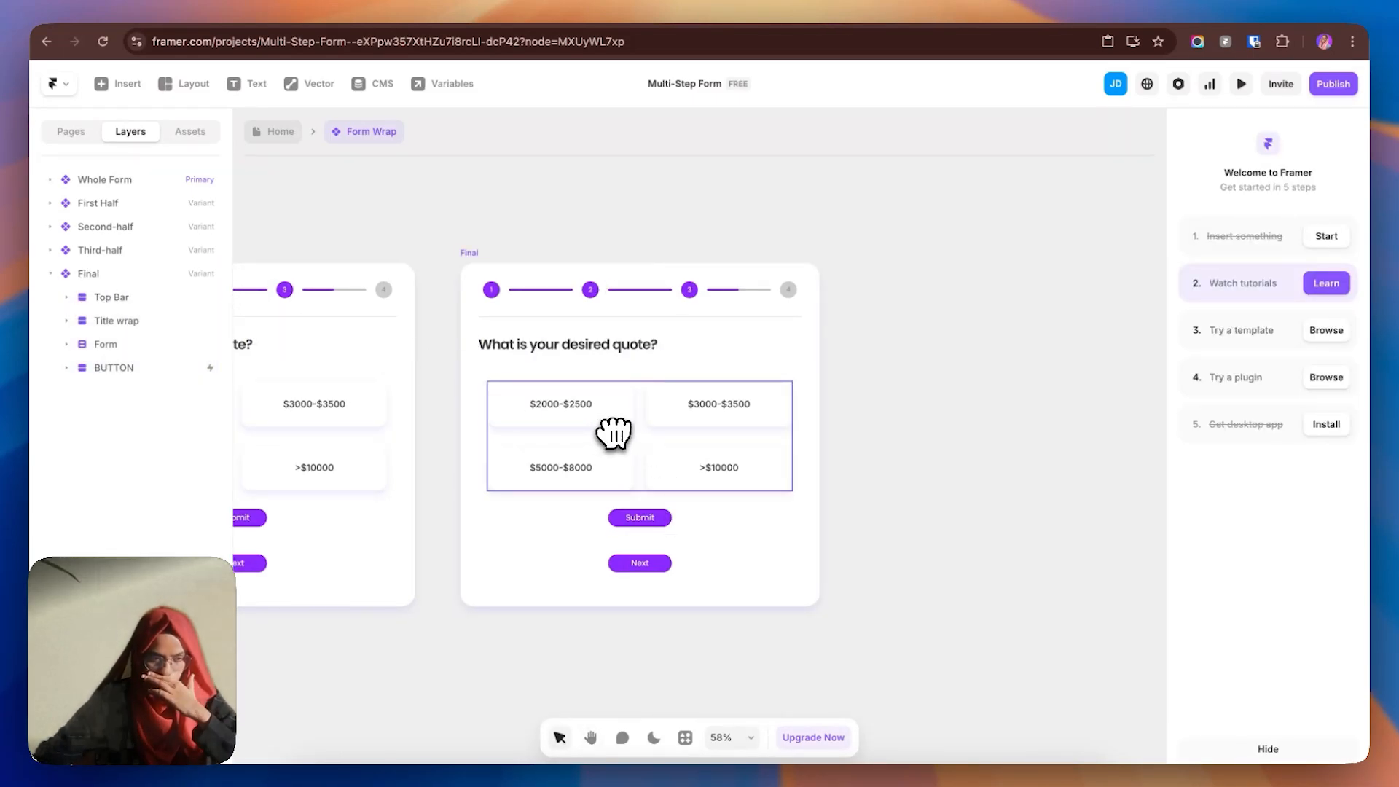
click(66, 344)
click(113, 364)
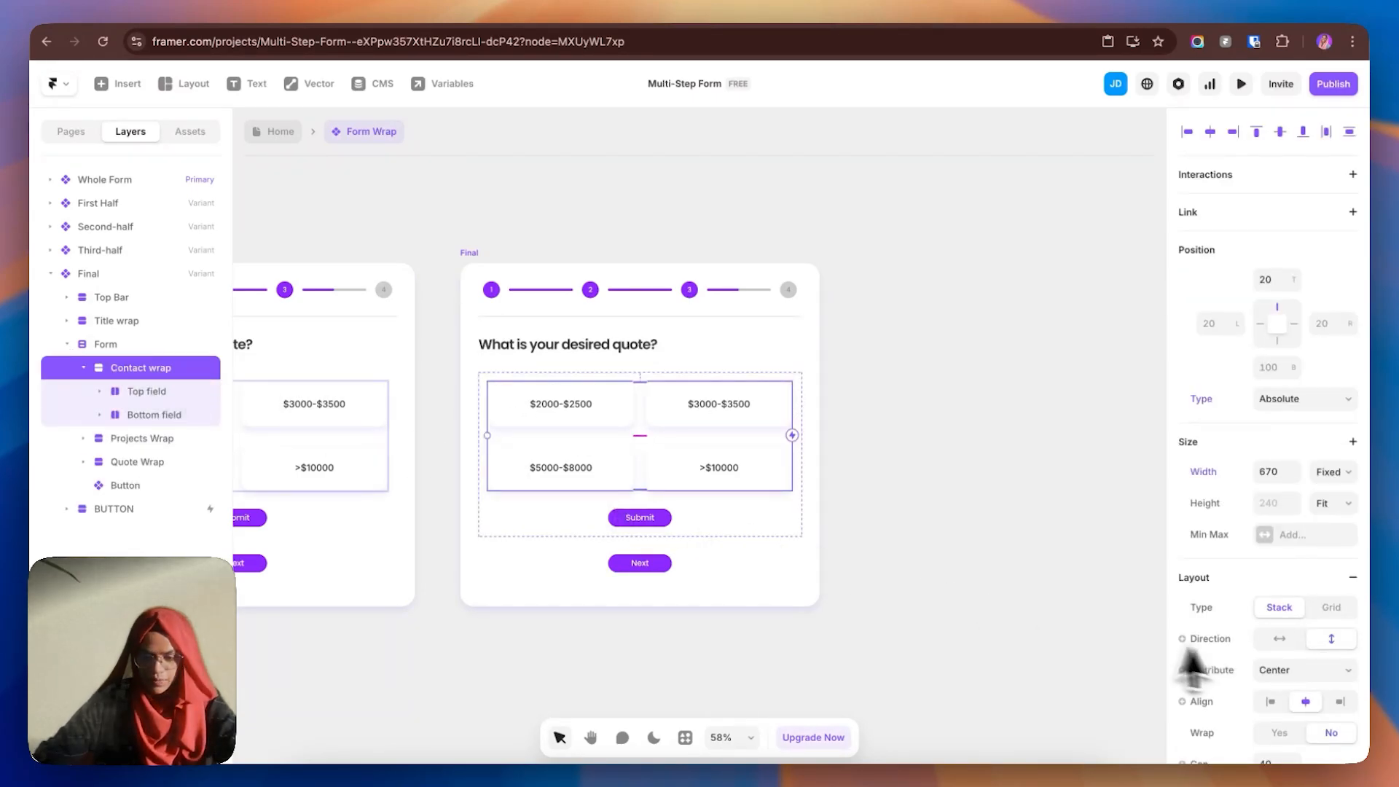
- Add a Z Index style property to the Final variant's Form
click(107, 345)
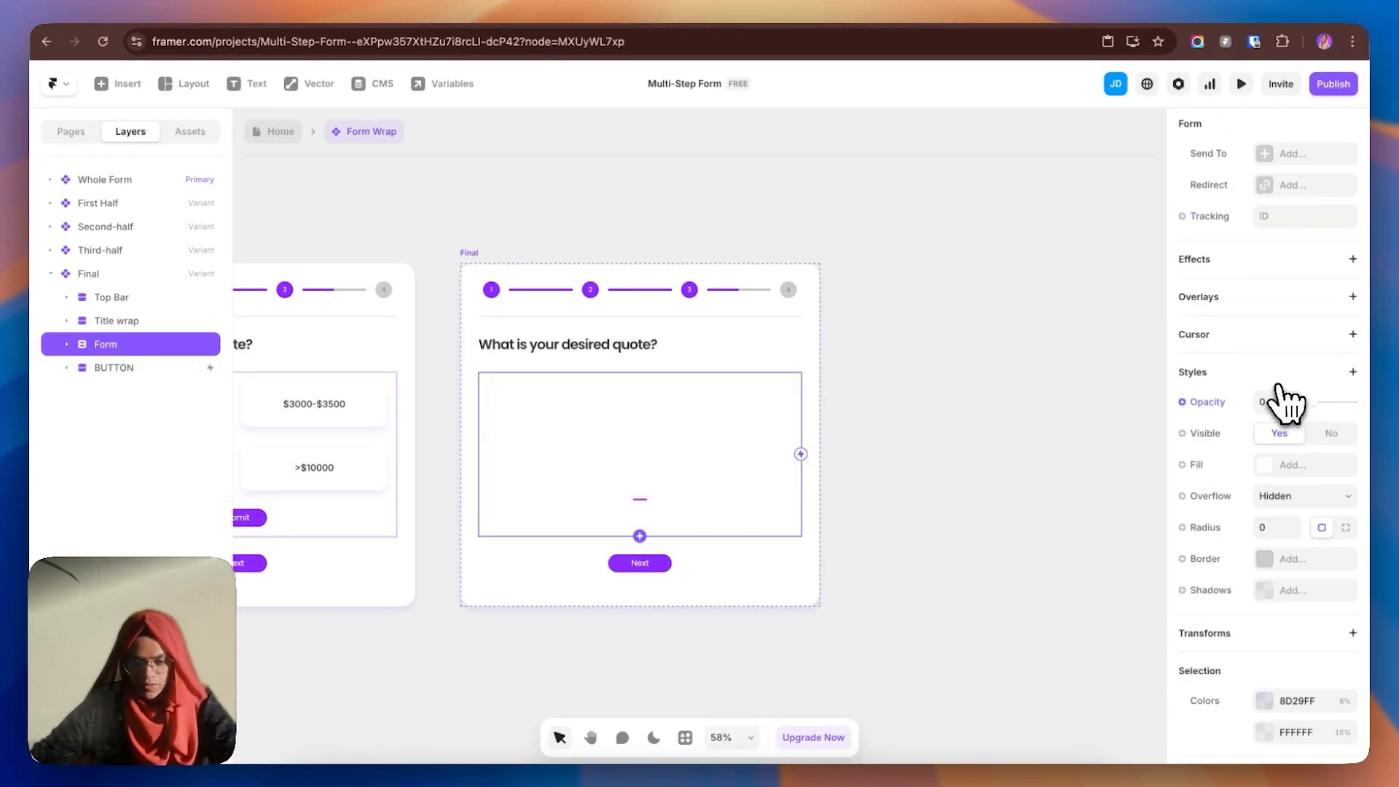
click(1277, 376)
click(1248, 740)
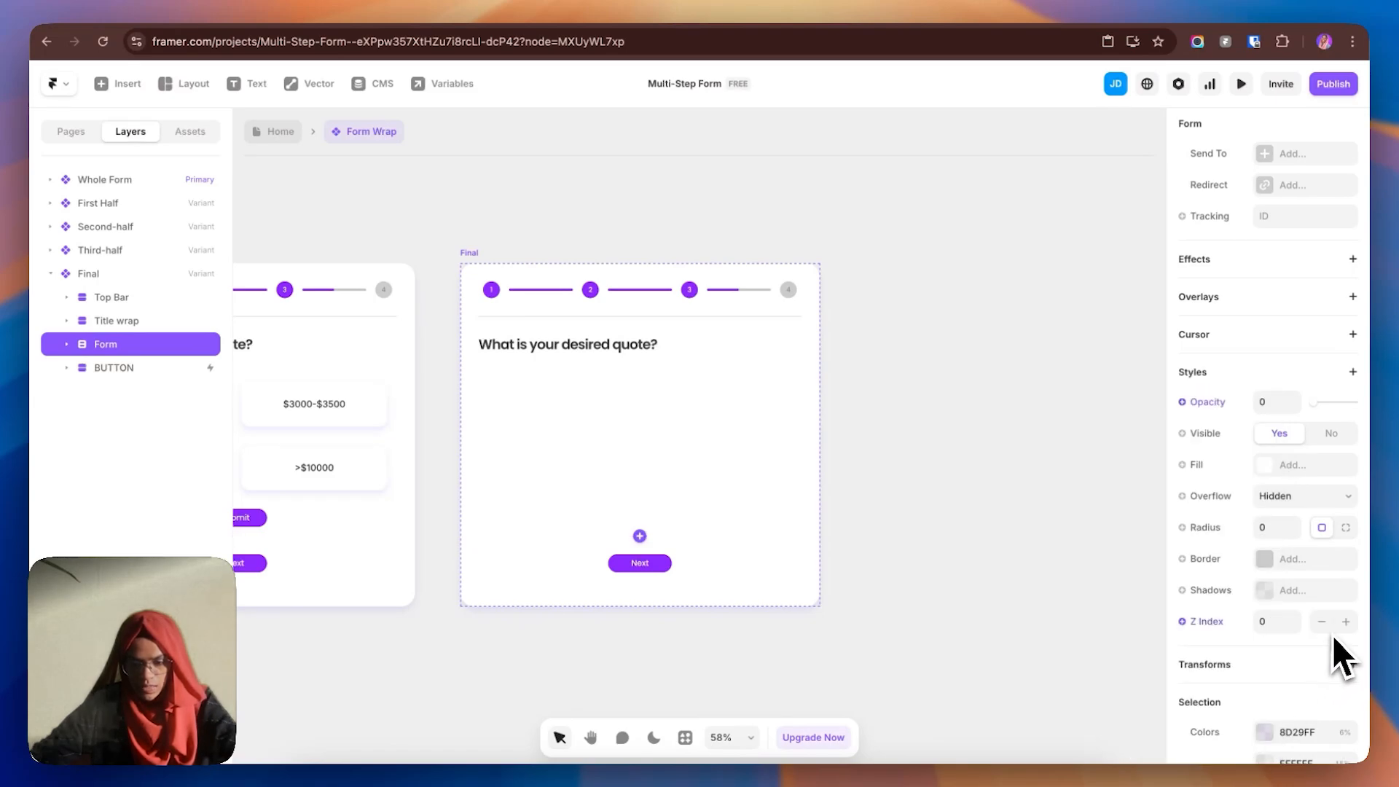
click(930, 462)
- Select the Next text layer inside Final's BUTTON to relabel it Start Over
click(91, 370)
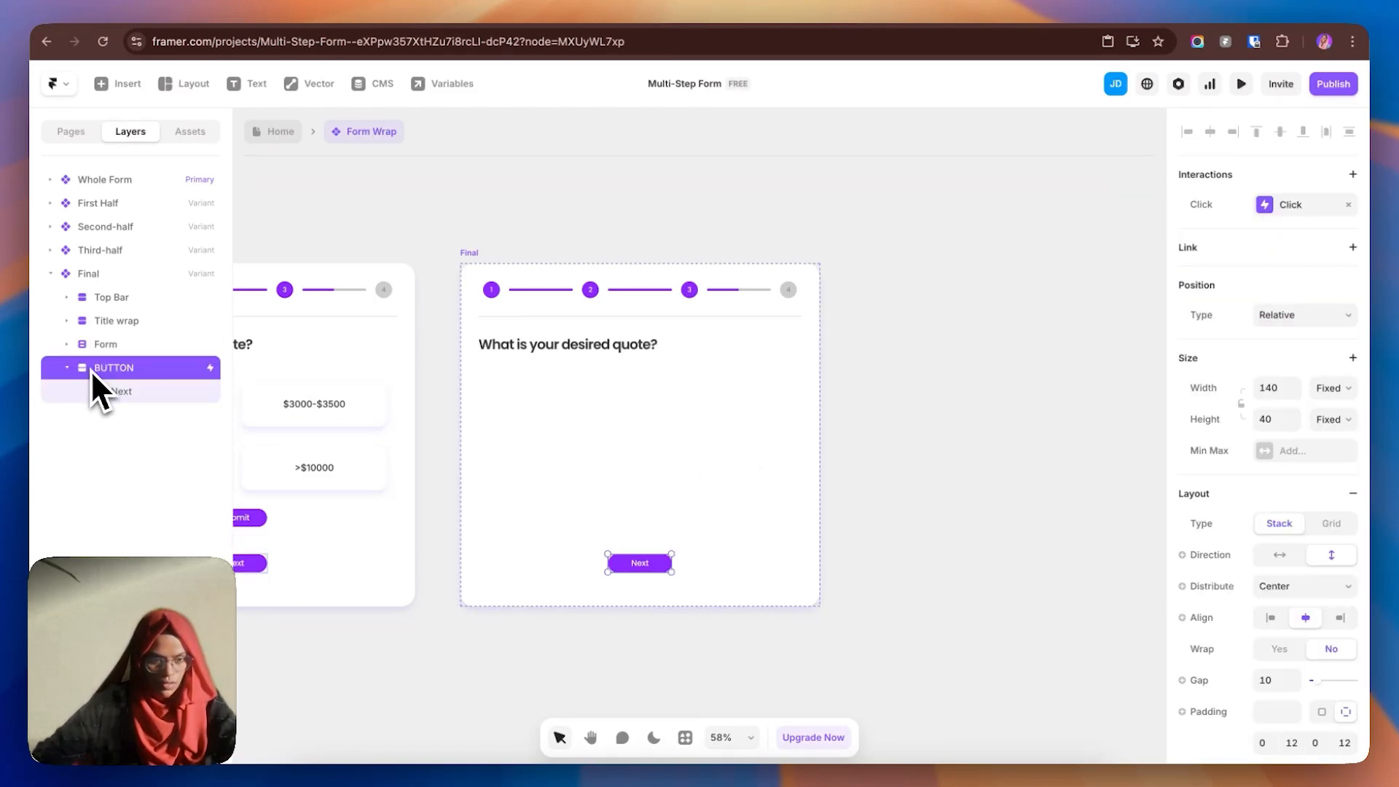
click(71, 369)
click(71, 369)
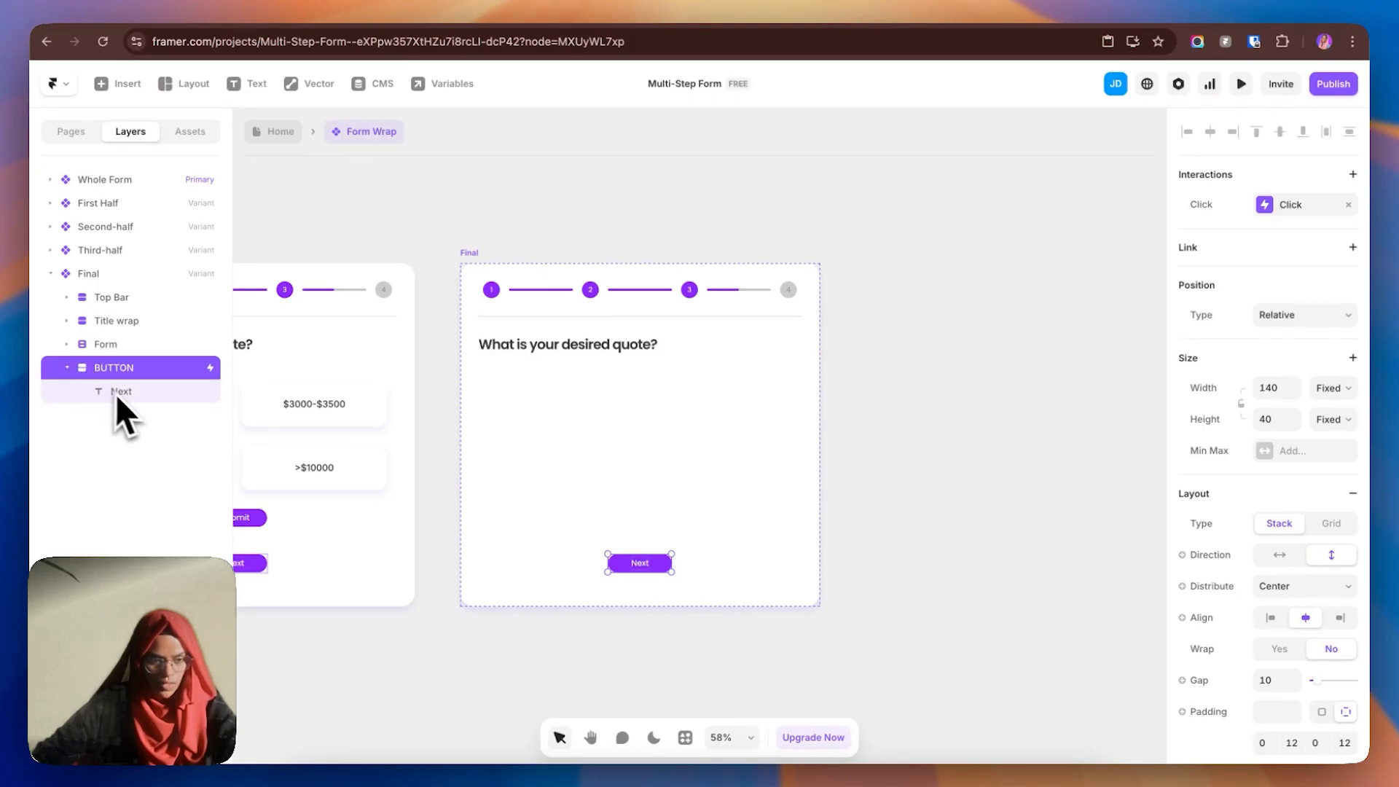
click(131, 393)
scroll(1290, 700, down, 5)
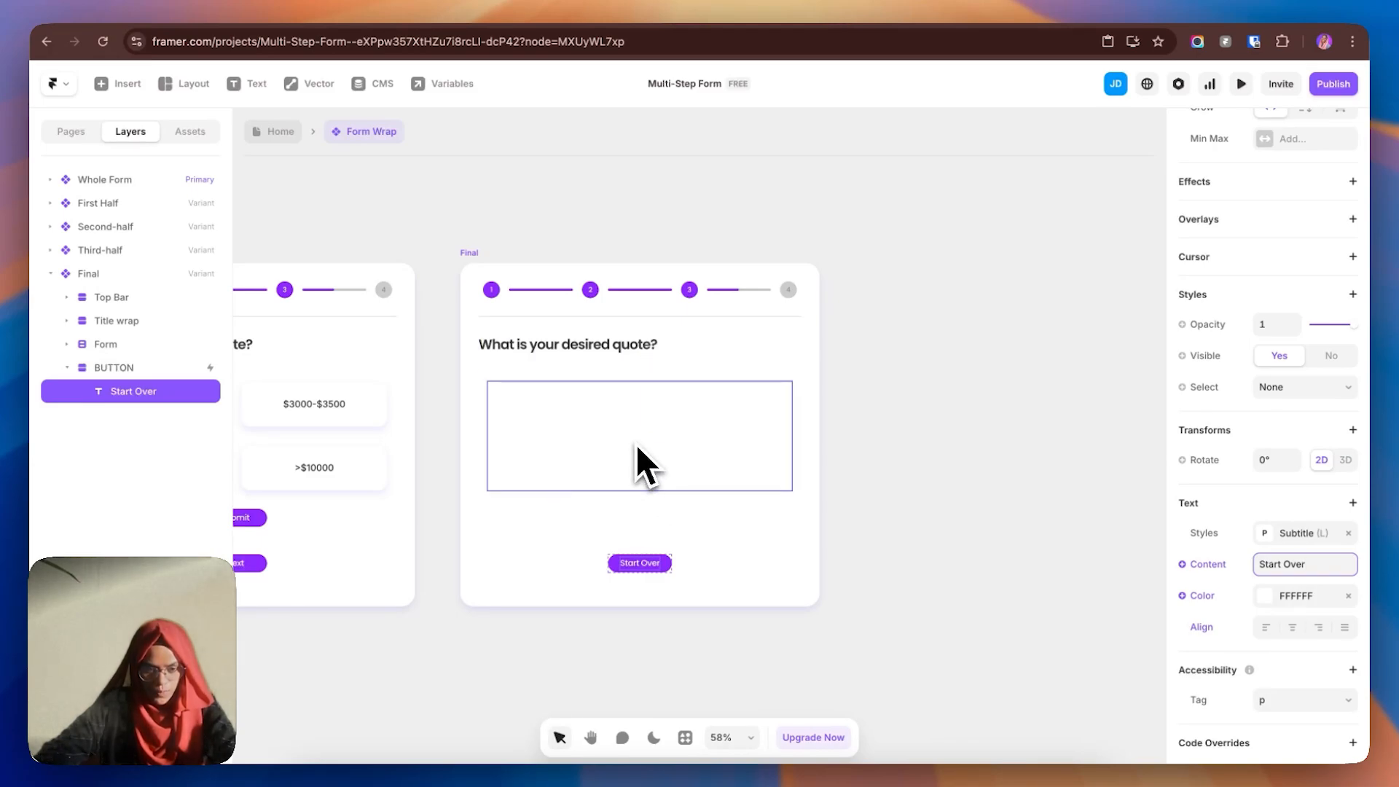
- Change the Final heading to 'Process Completed', removing the extra period
double_click(503, 338)
text(Process Complet)
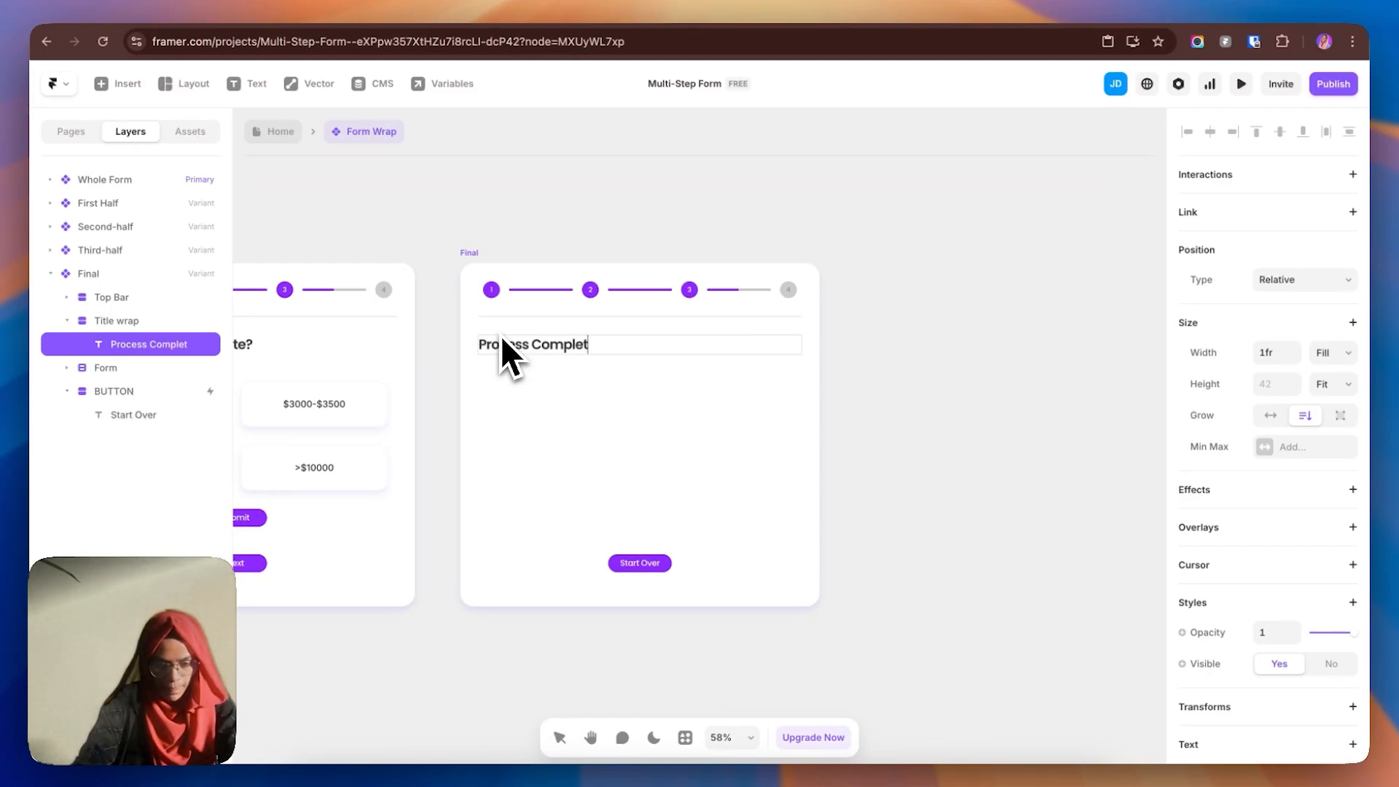
text(ed.)
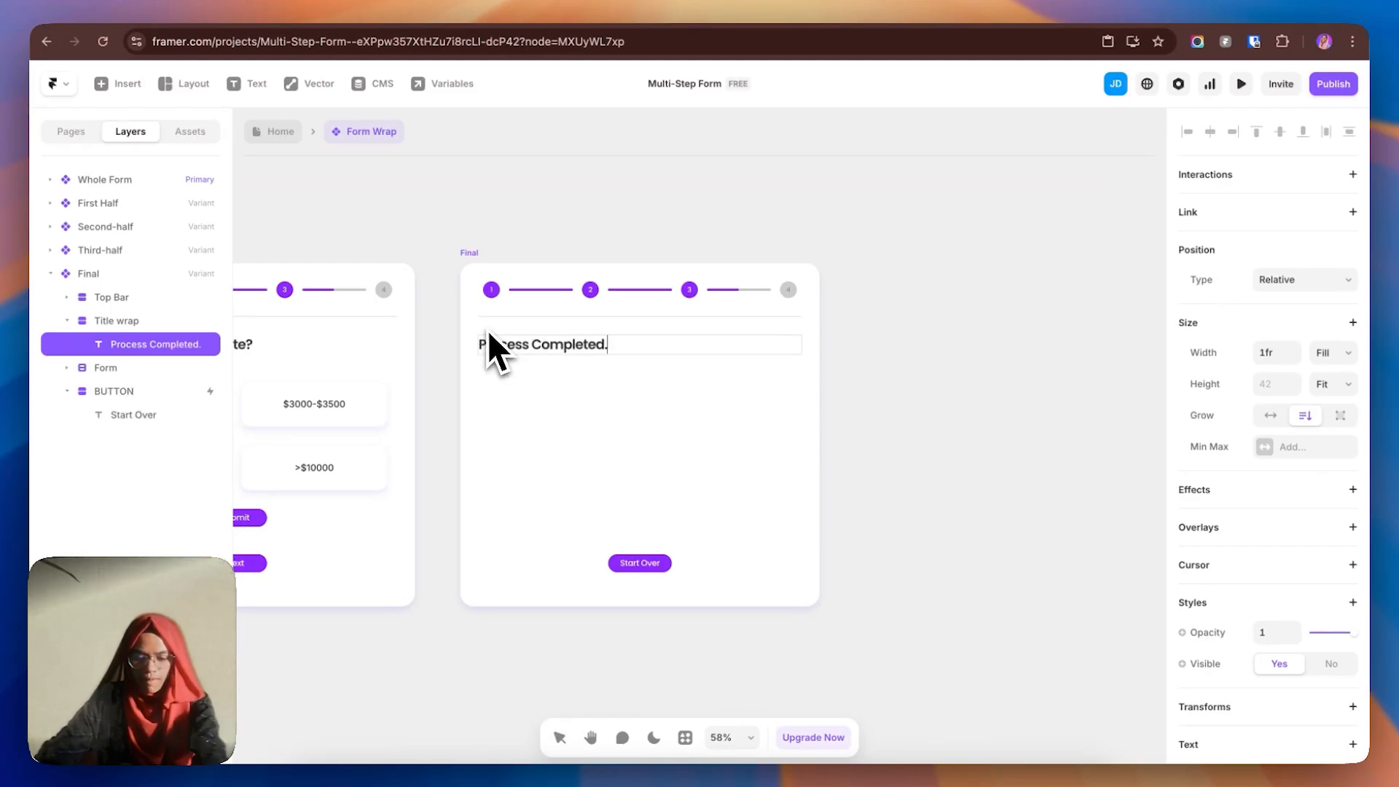
key(BackSpace)
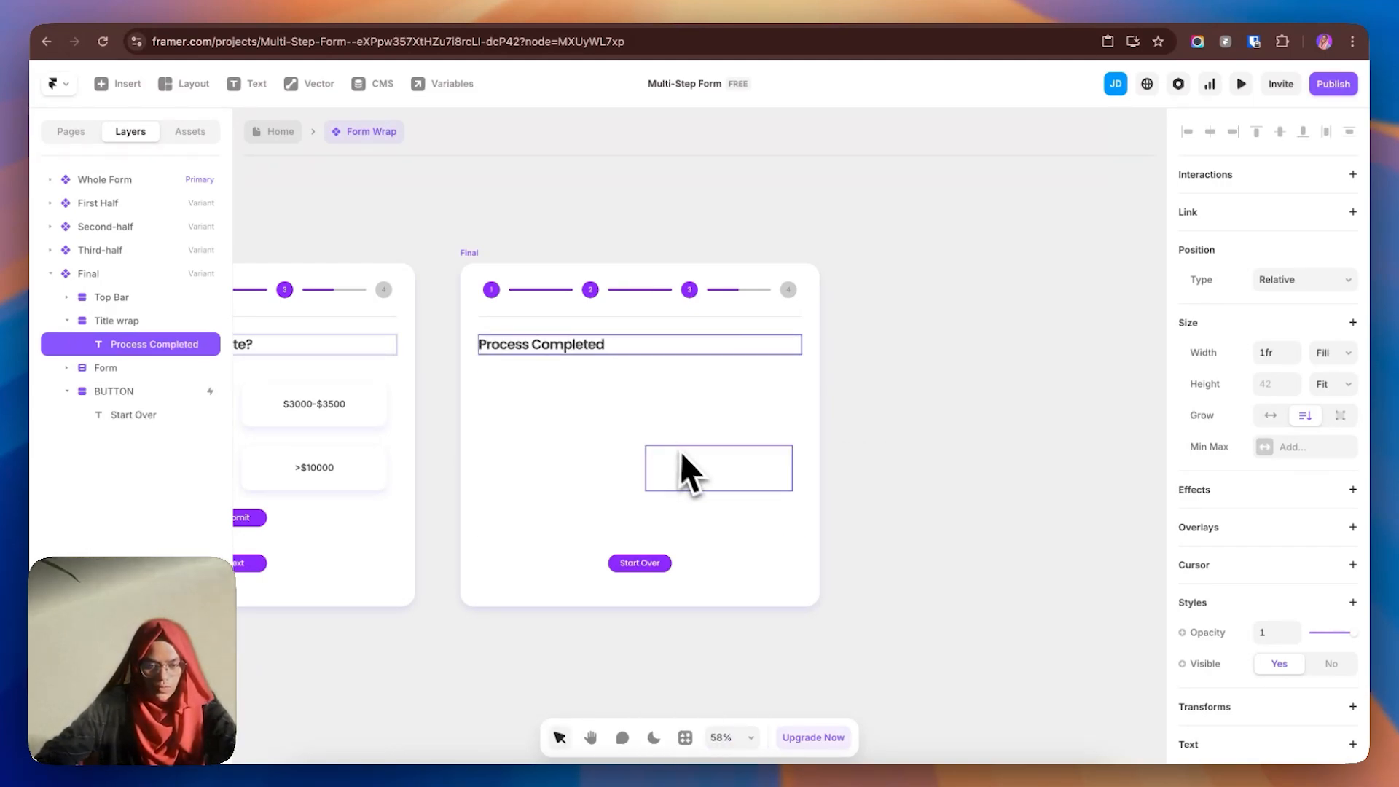
- Draw a new frame inside the Final step's form and set absolute positioning
click(654, 436)
click(82, 484)
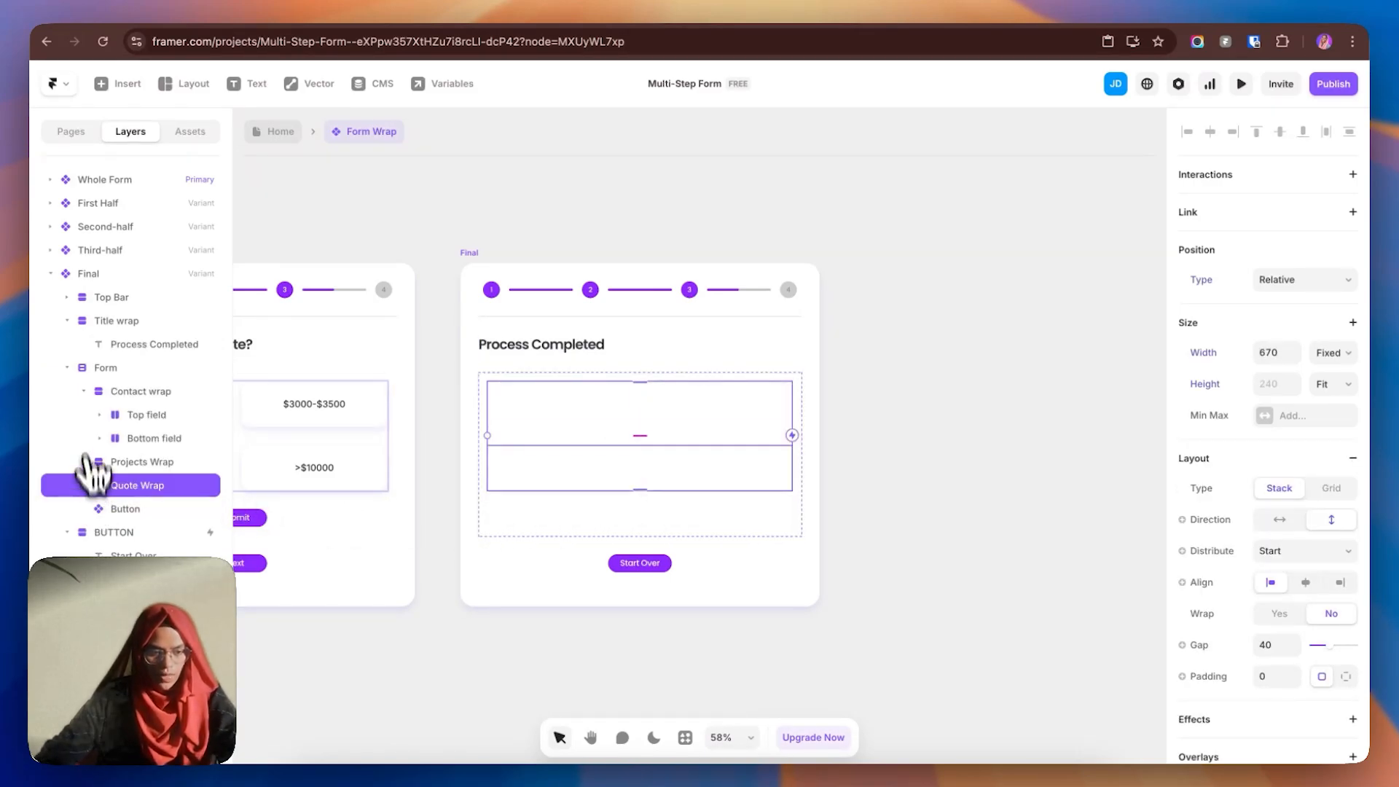
click(82, 392)
click(977, 454)
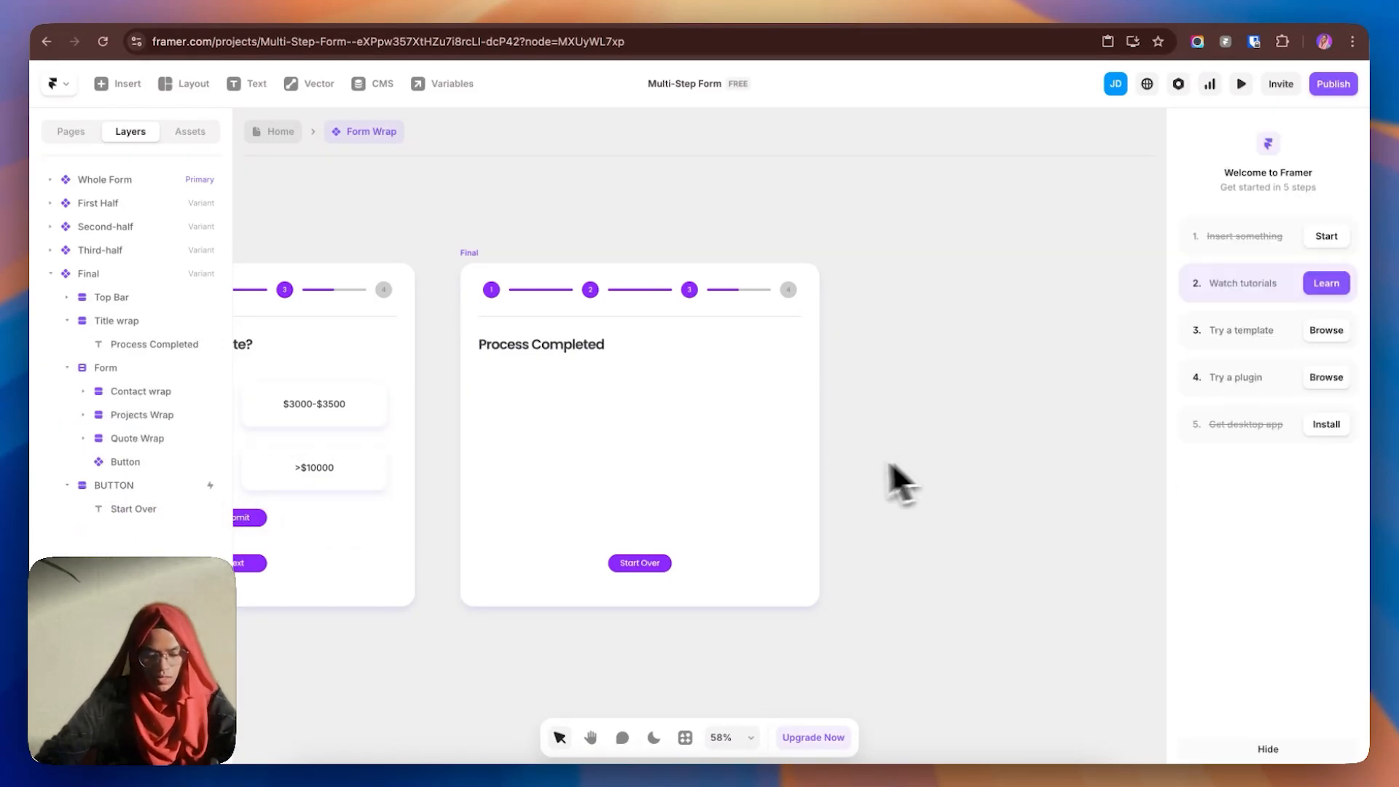
key(f)
drag(549, 375, 740, 519)
click(211, 391)
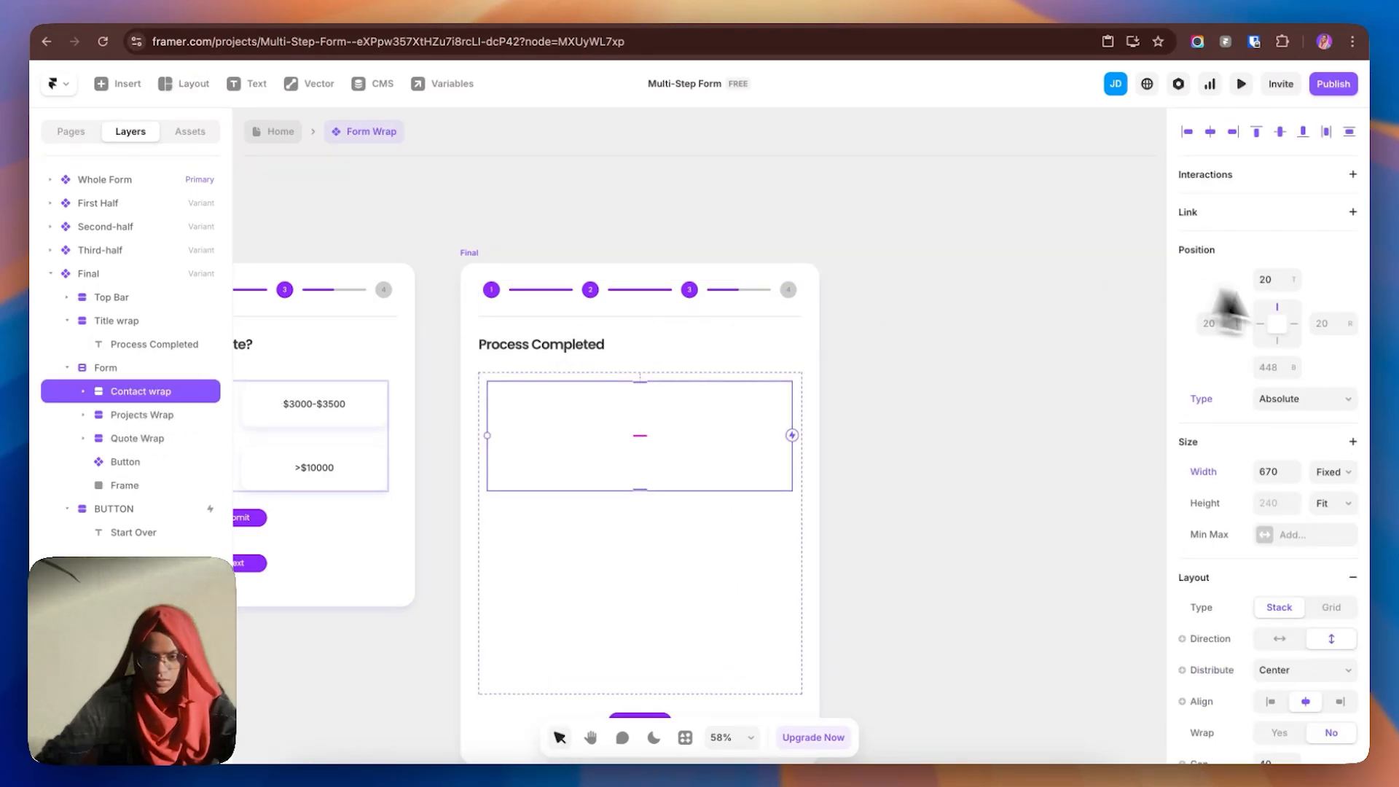
click(149, 439)
click(1288, 282)
click(1291, 292)
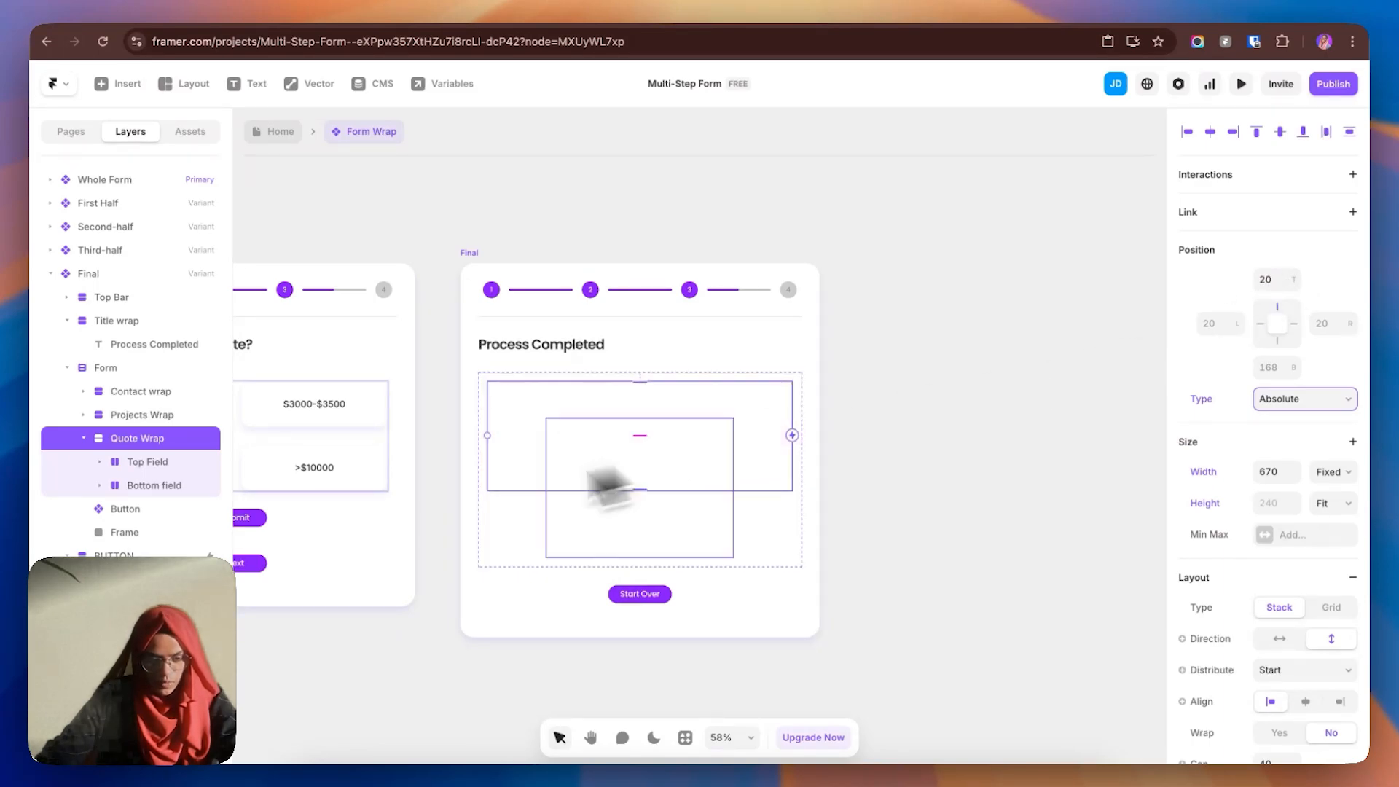
- Rename the new frame 'thank you message'
click(83, 438)
click(126, 485)
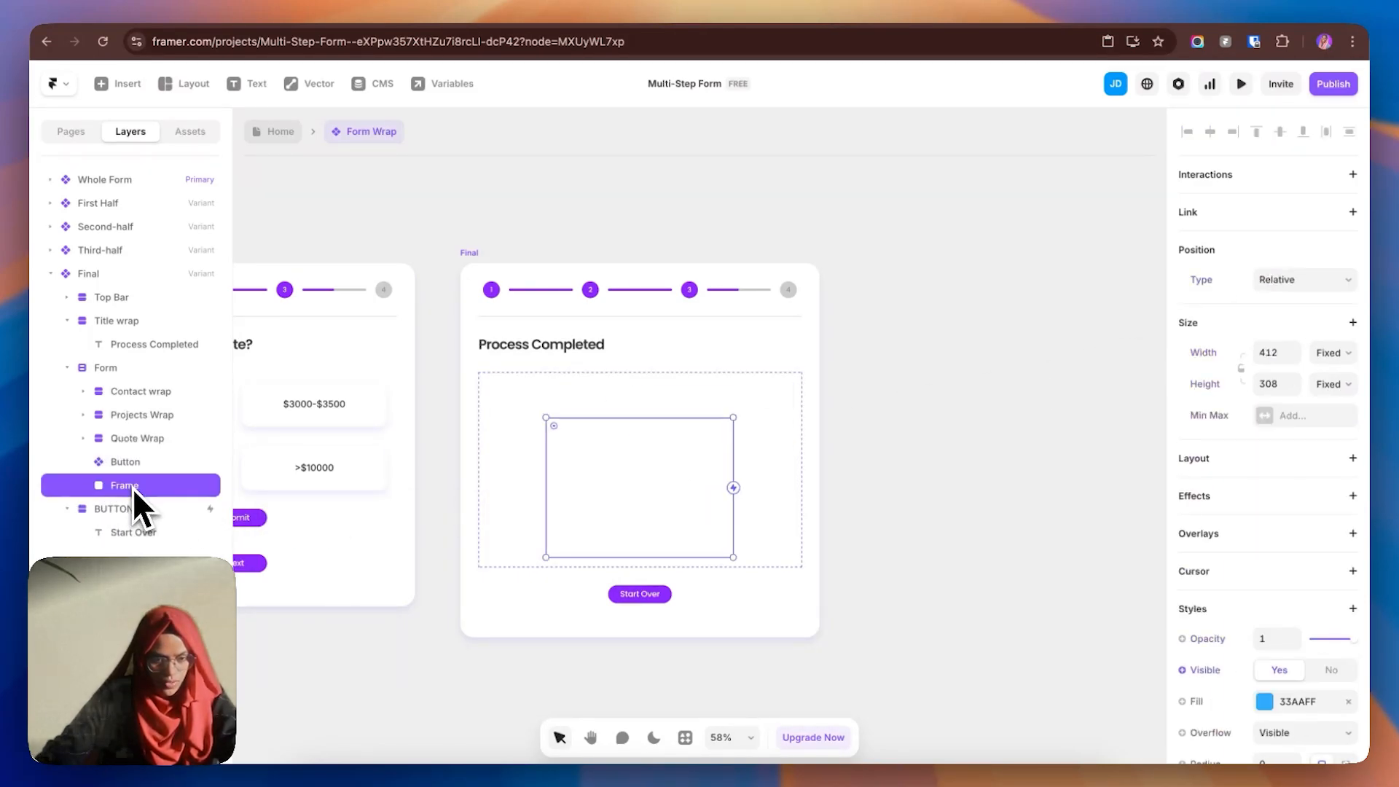
double_click(130, 491)
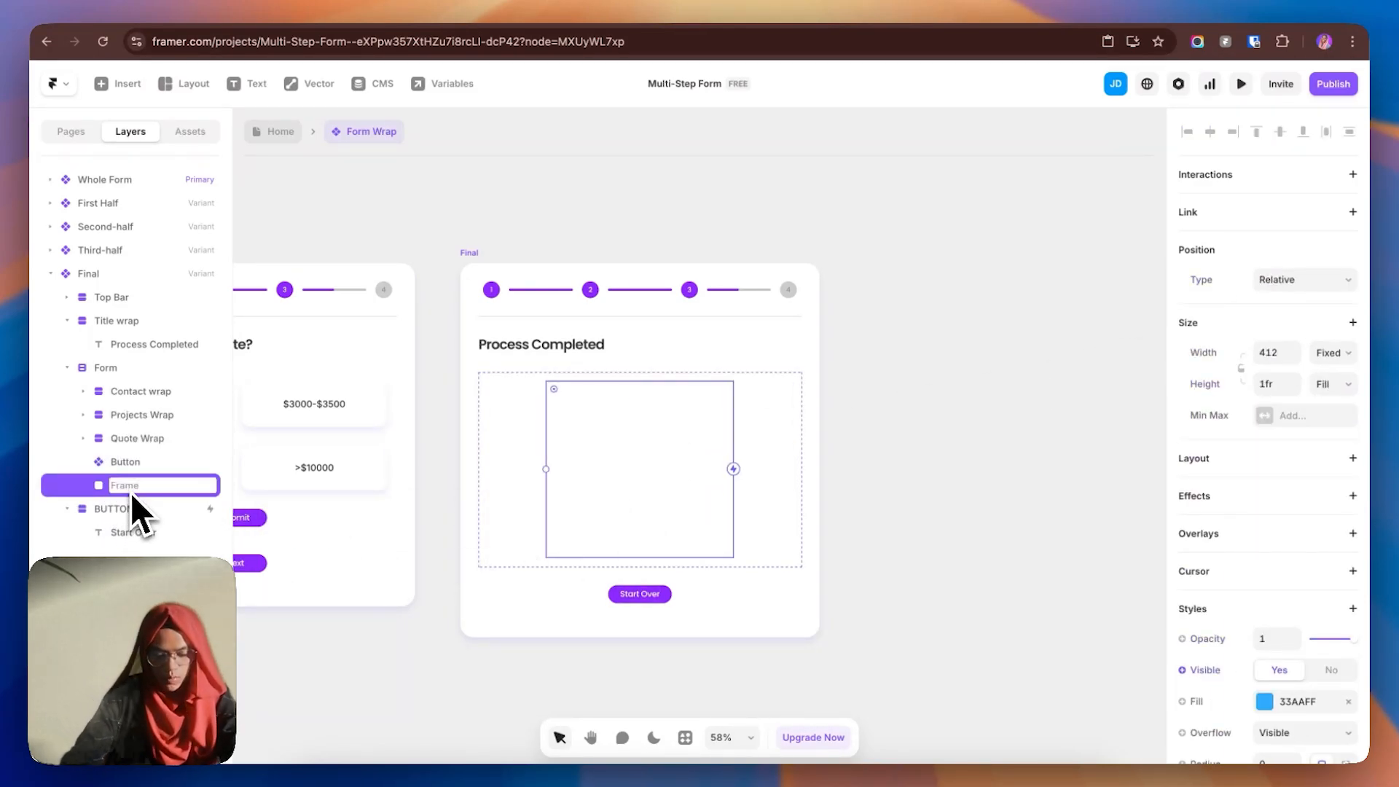
text(thank you message)
key(Return)
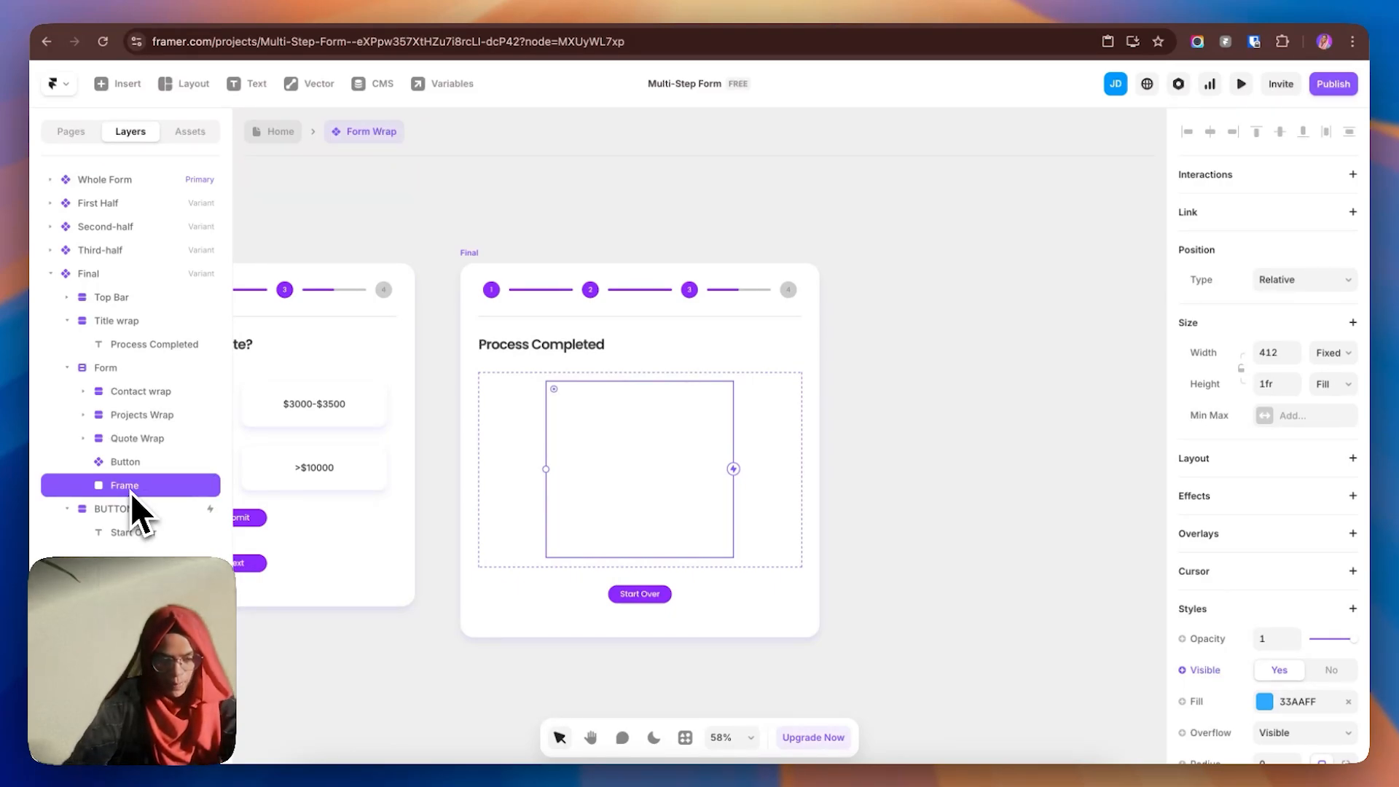
click(907, 483)
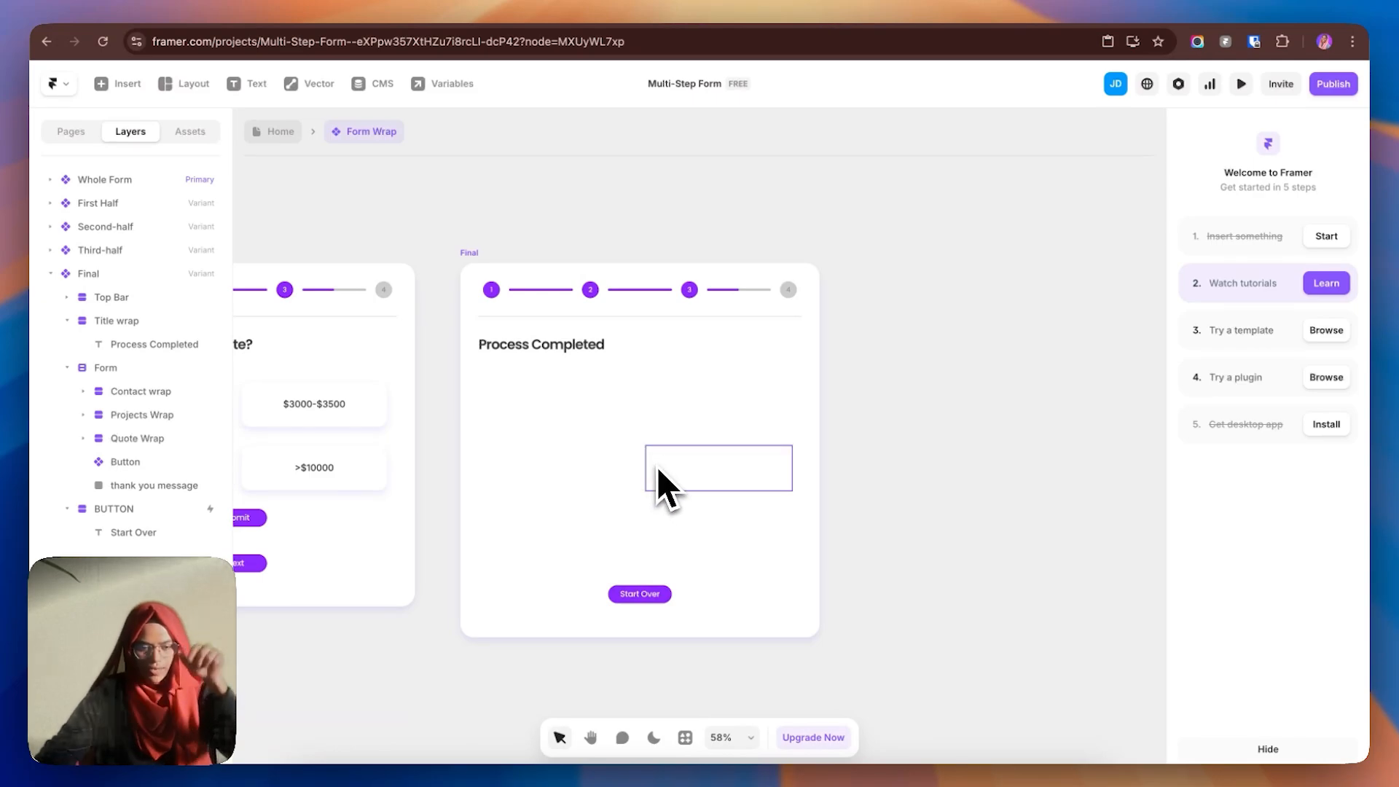
scroll(656, 466, left, 10)
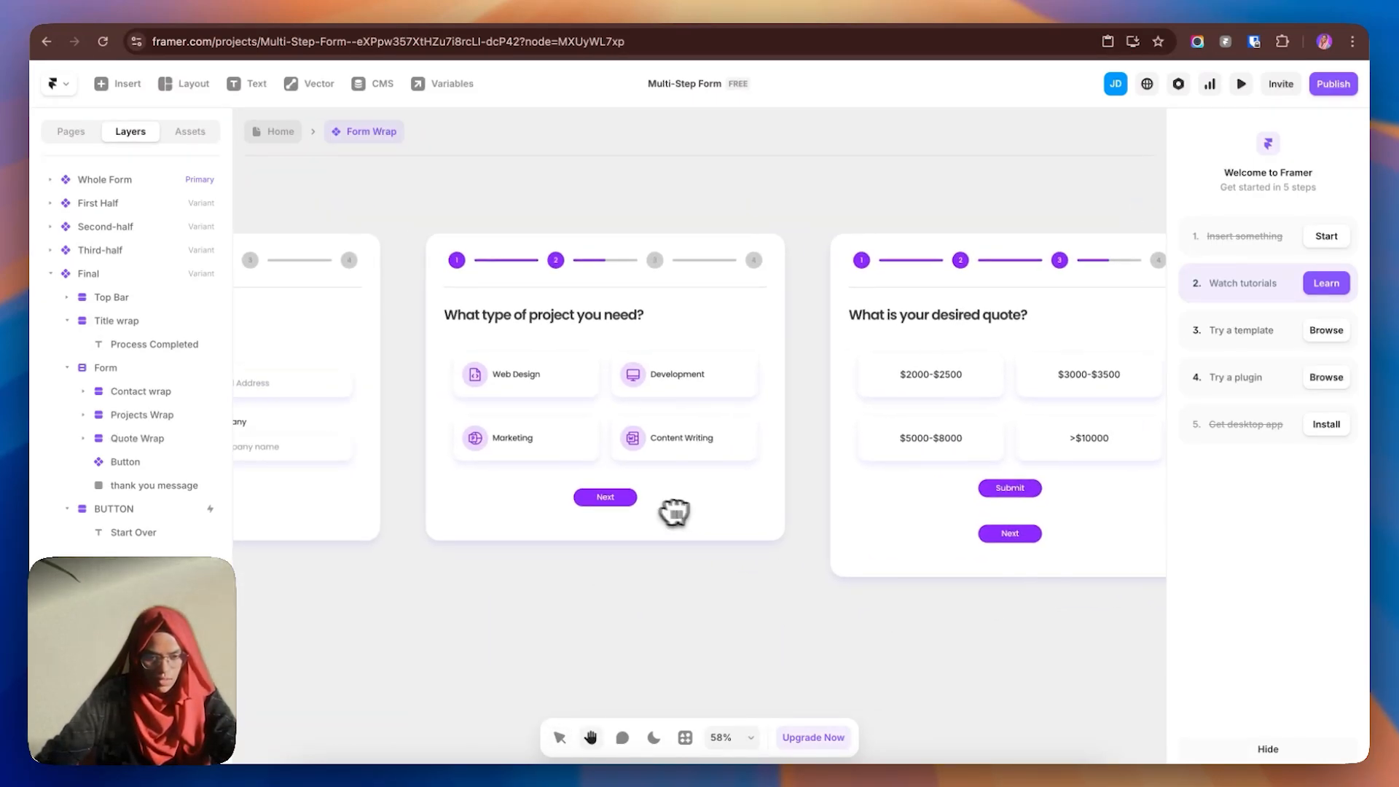
- Copy the Web Design checkbox's Icon wrap and paste it into the thank you message frame
double_click(517, 396)
double_click(596, 457)
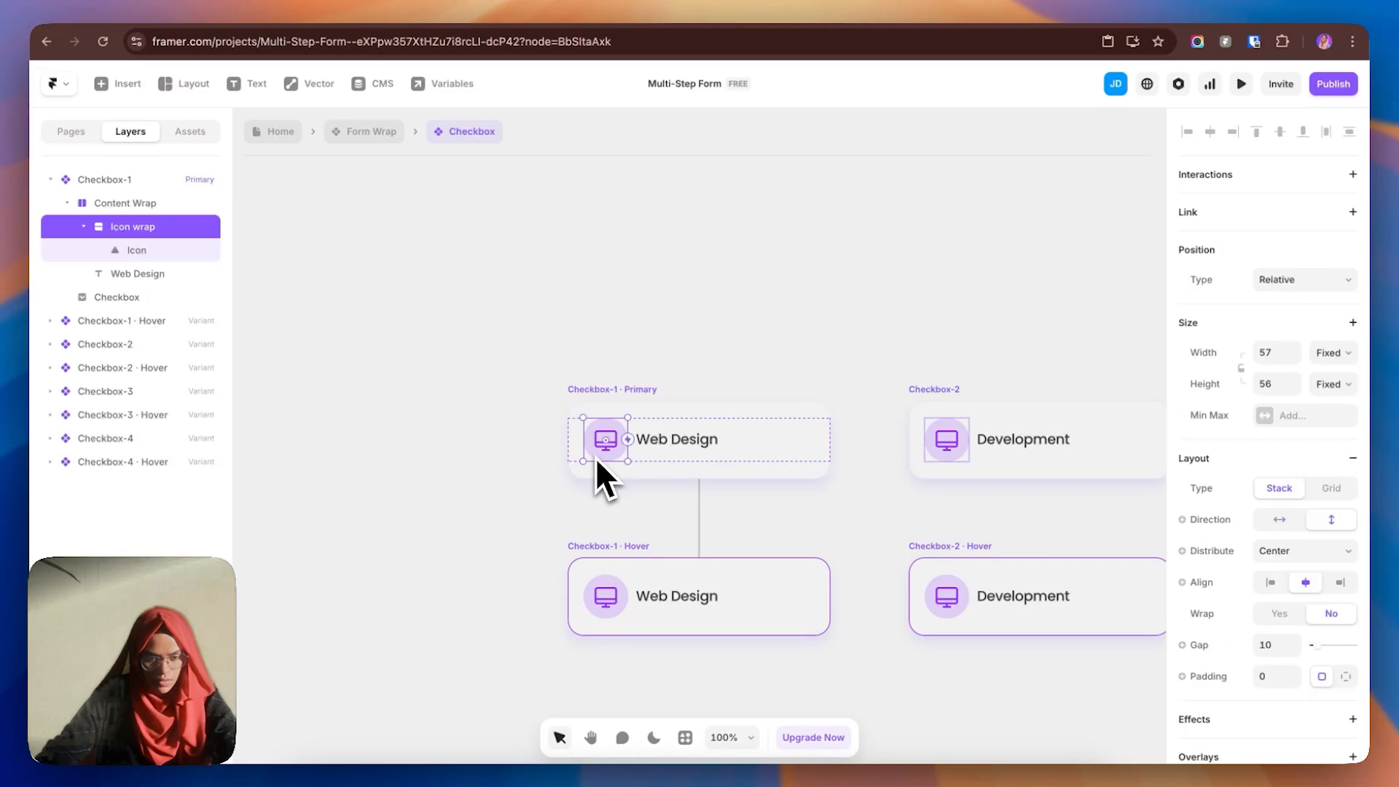
key(super+c)
click(364, 140)
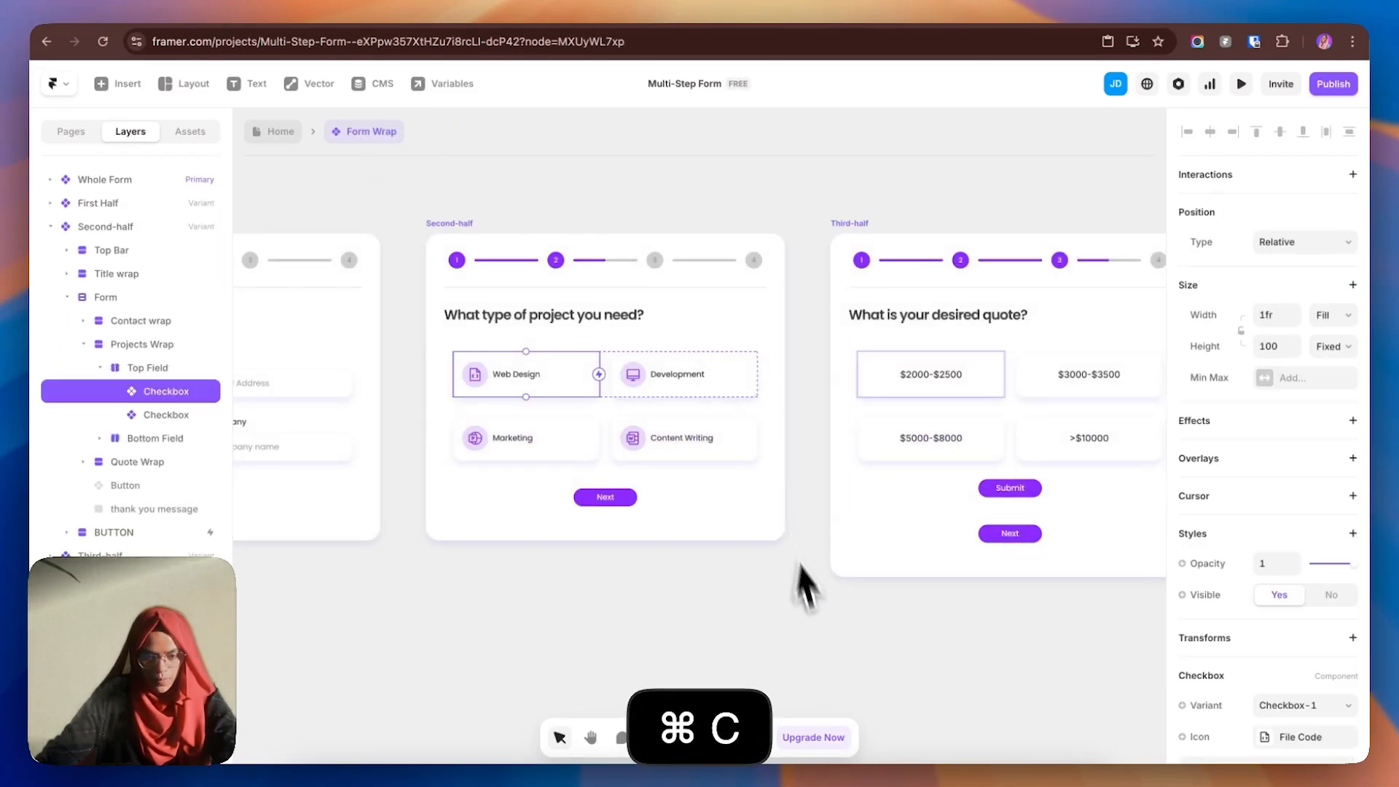
scroll(906, 603, right, 10)
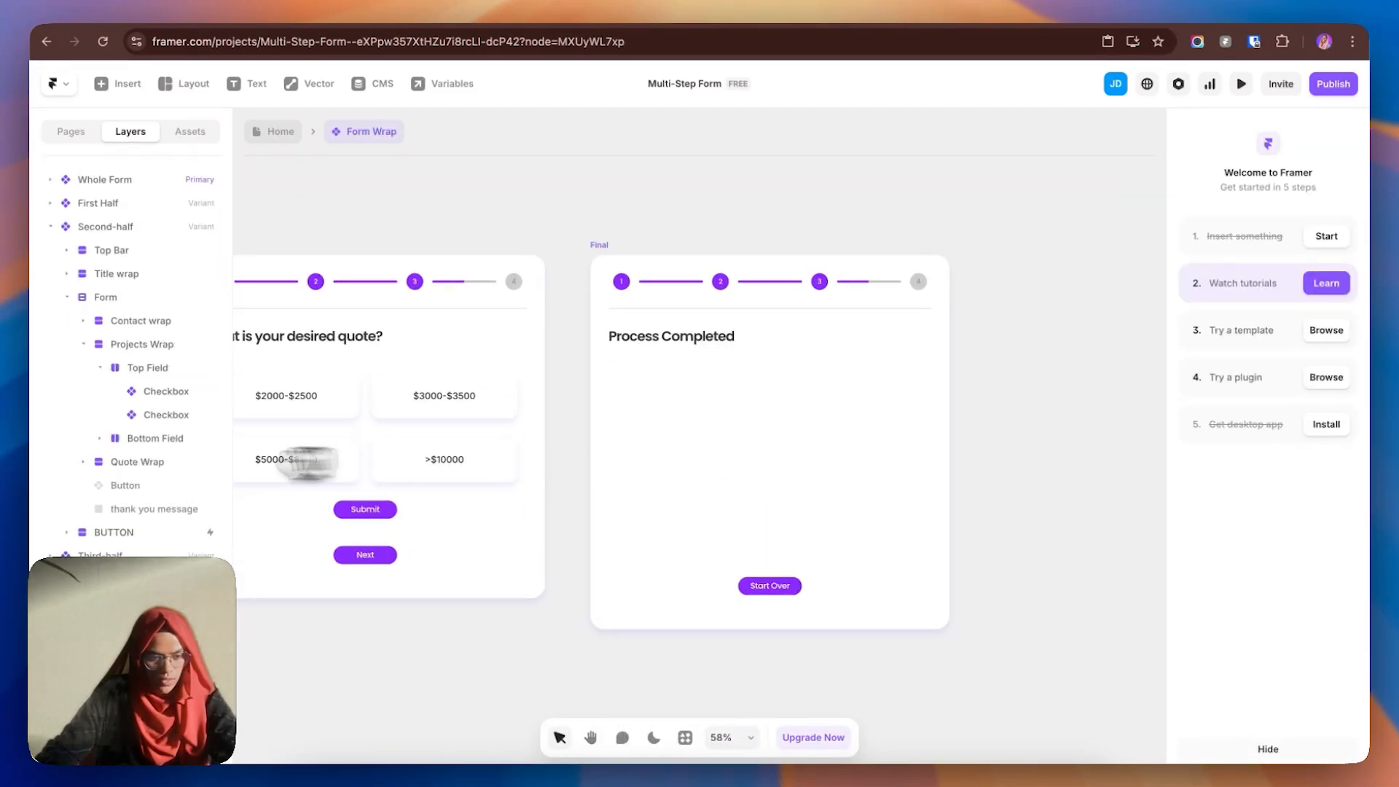
key(super+z)
key(super+v)
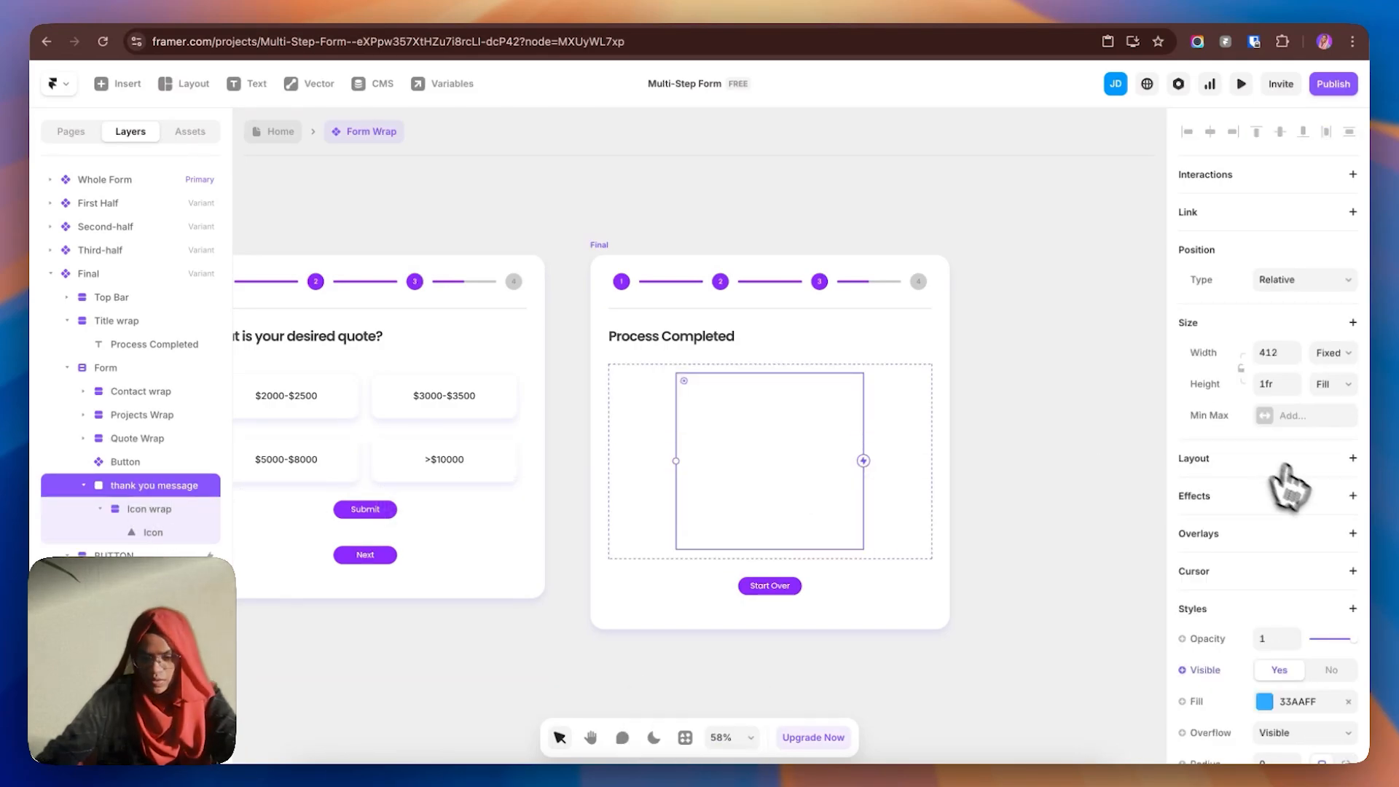
- Give thank you message a Stack layout and make the Form absolute with bottom 0
click(1353, 460)
click(1304, 519)
click(1304, 242)
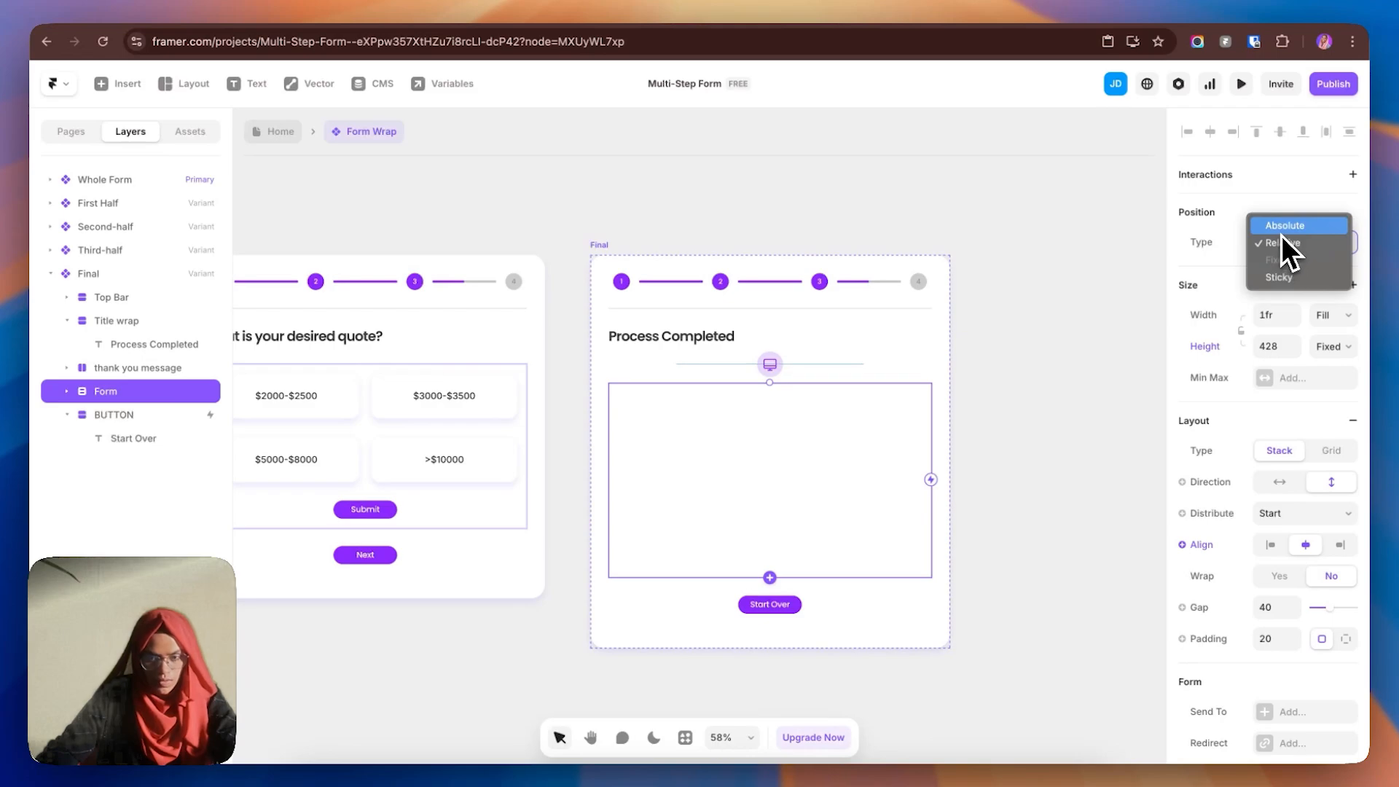
click(1283, 231)
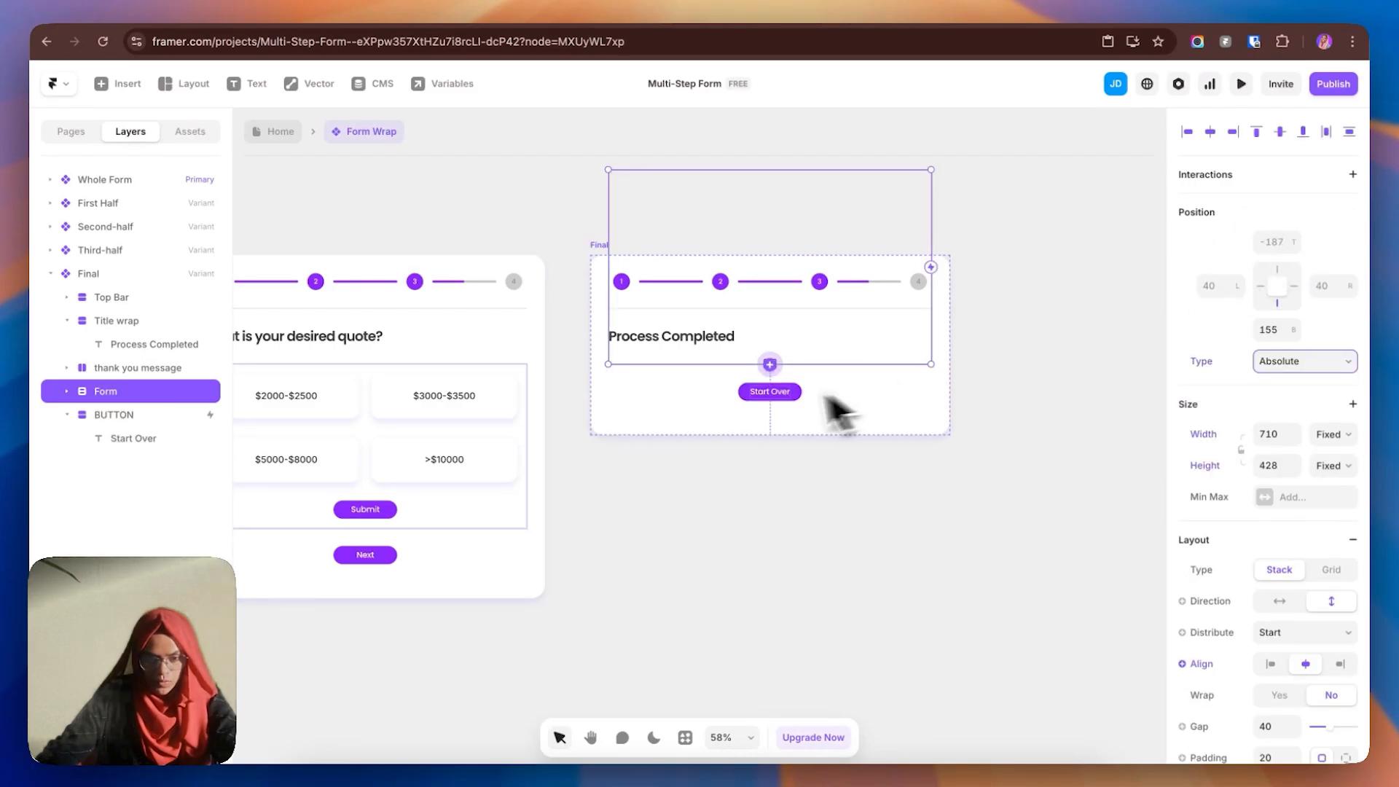
click(1277, 329)
key(Return)
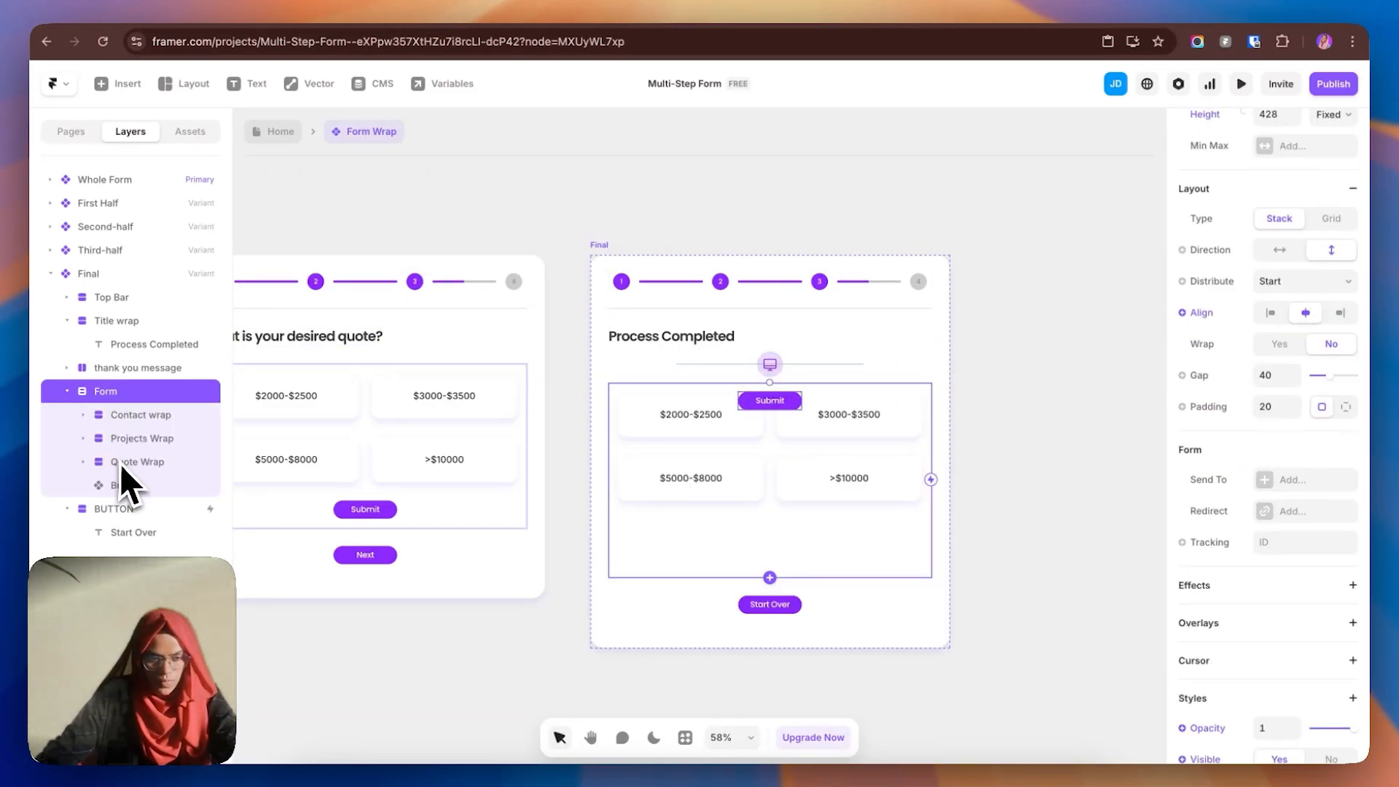
- Fade Quote Wrap and the Submit button to opacity 0
click(119, 464)
scroll(1305, 612, down, 5)
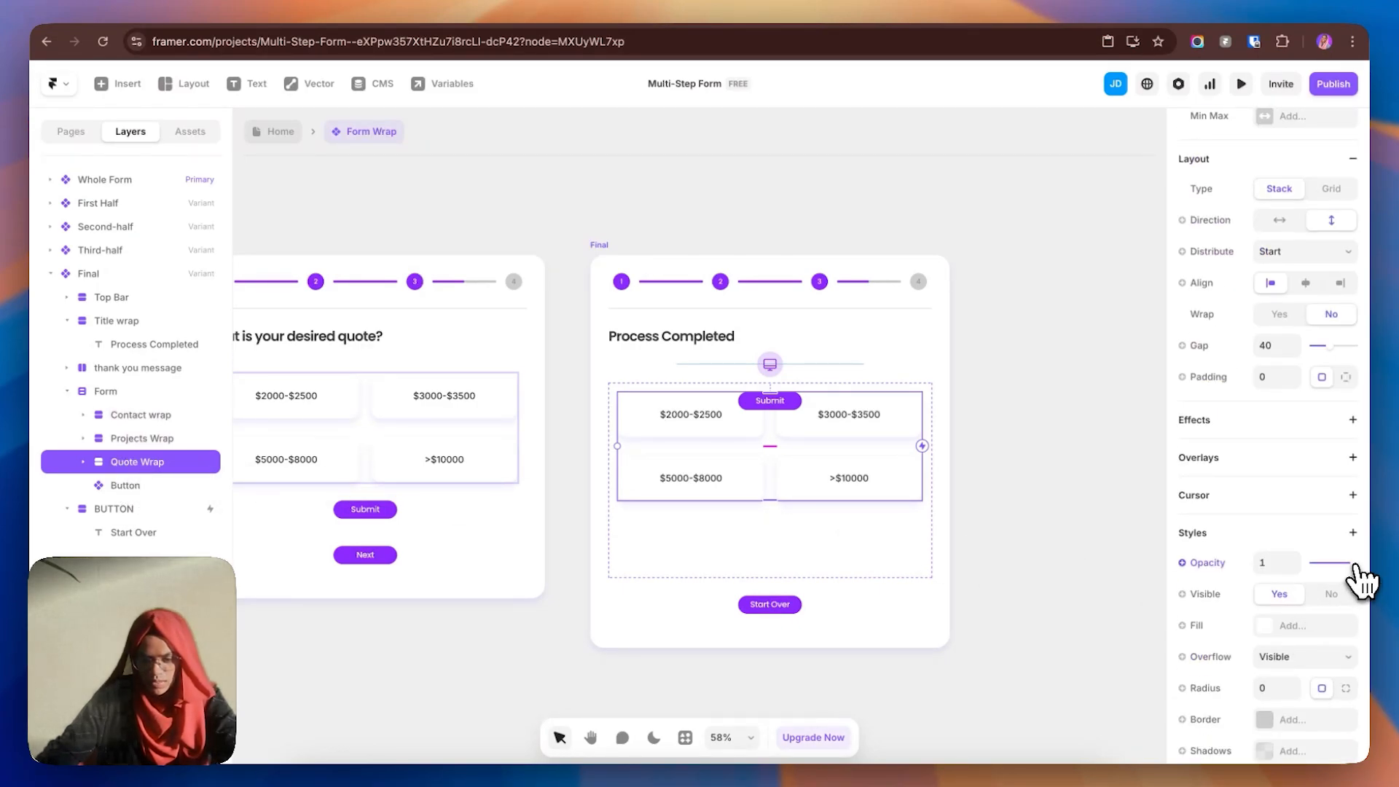
drag(1354, 565, 1312, 565)
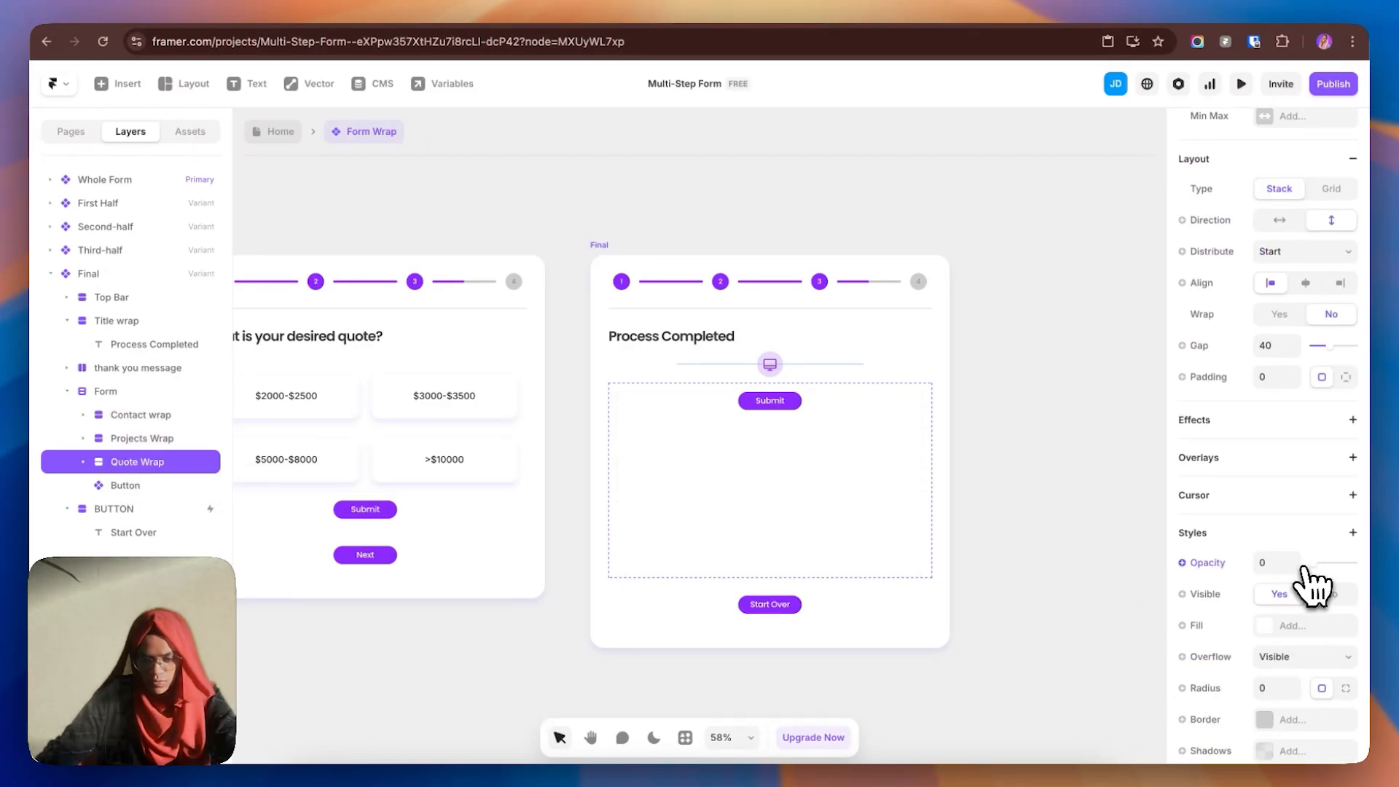
click(117, 487)
drag(1357, 687, 1265, 693)
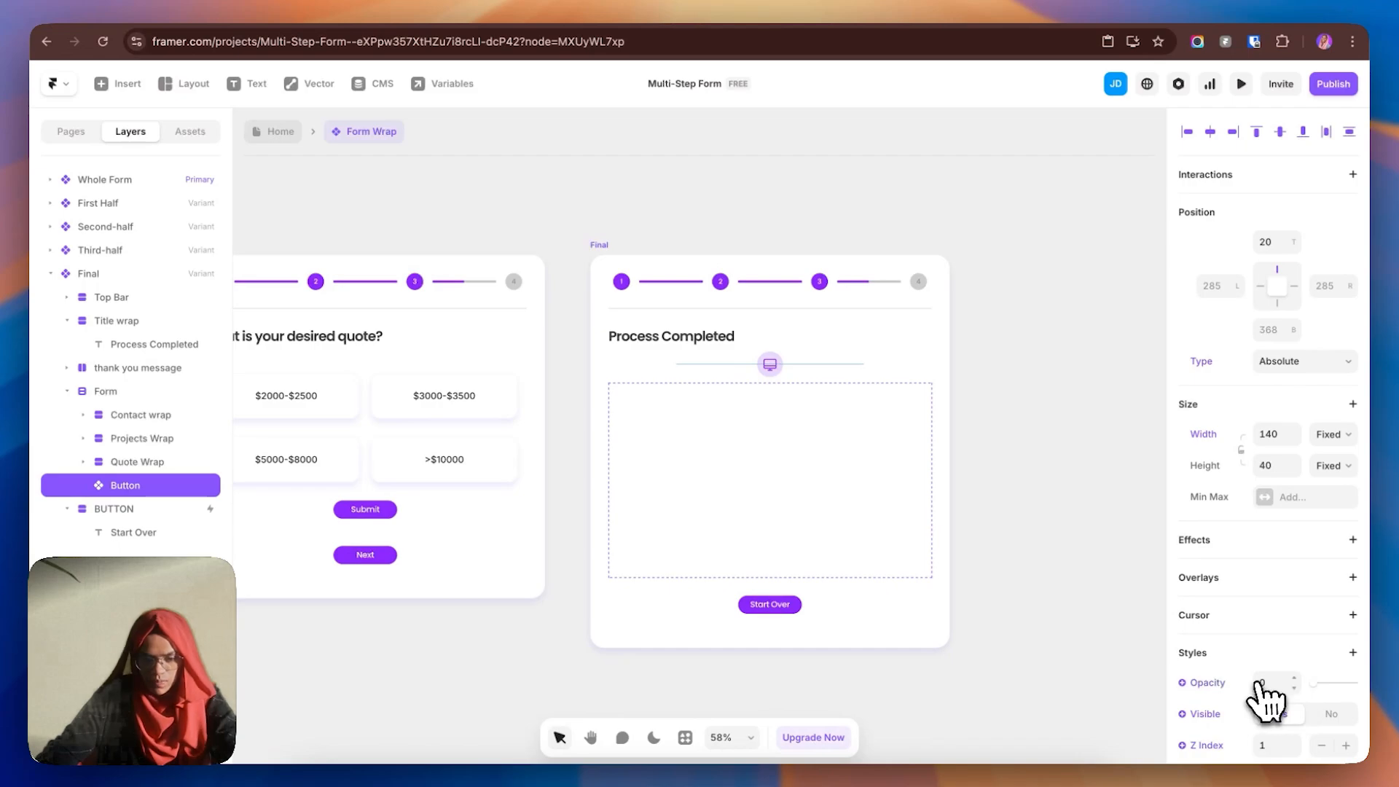
- Move the thank you message layer inside the Form
click(146, 512)
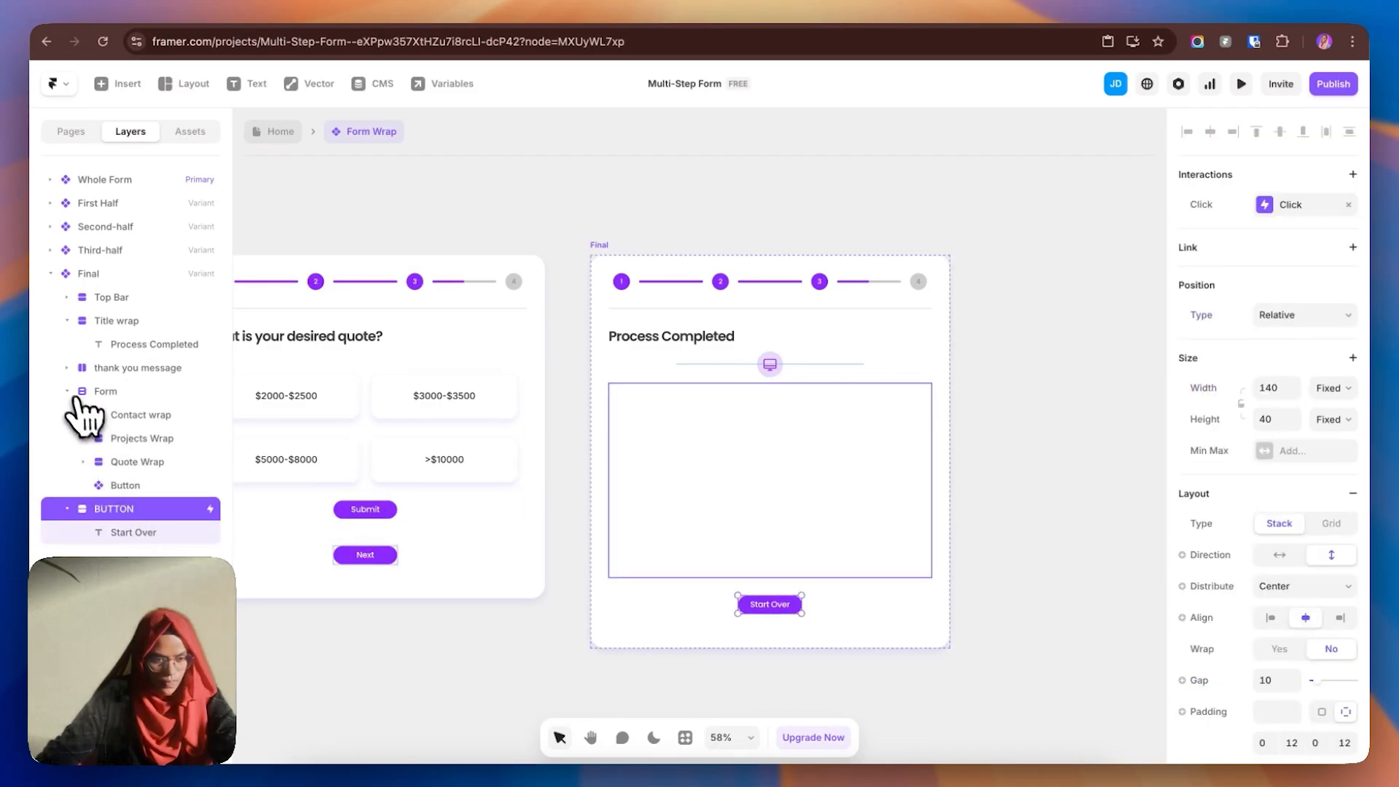
click(67, 391)
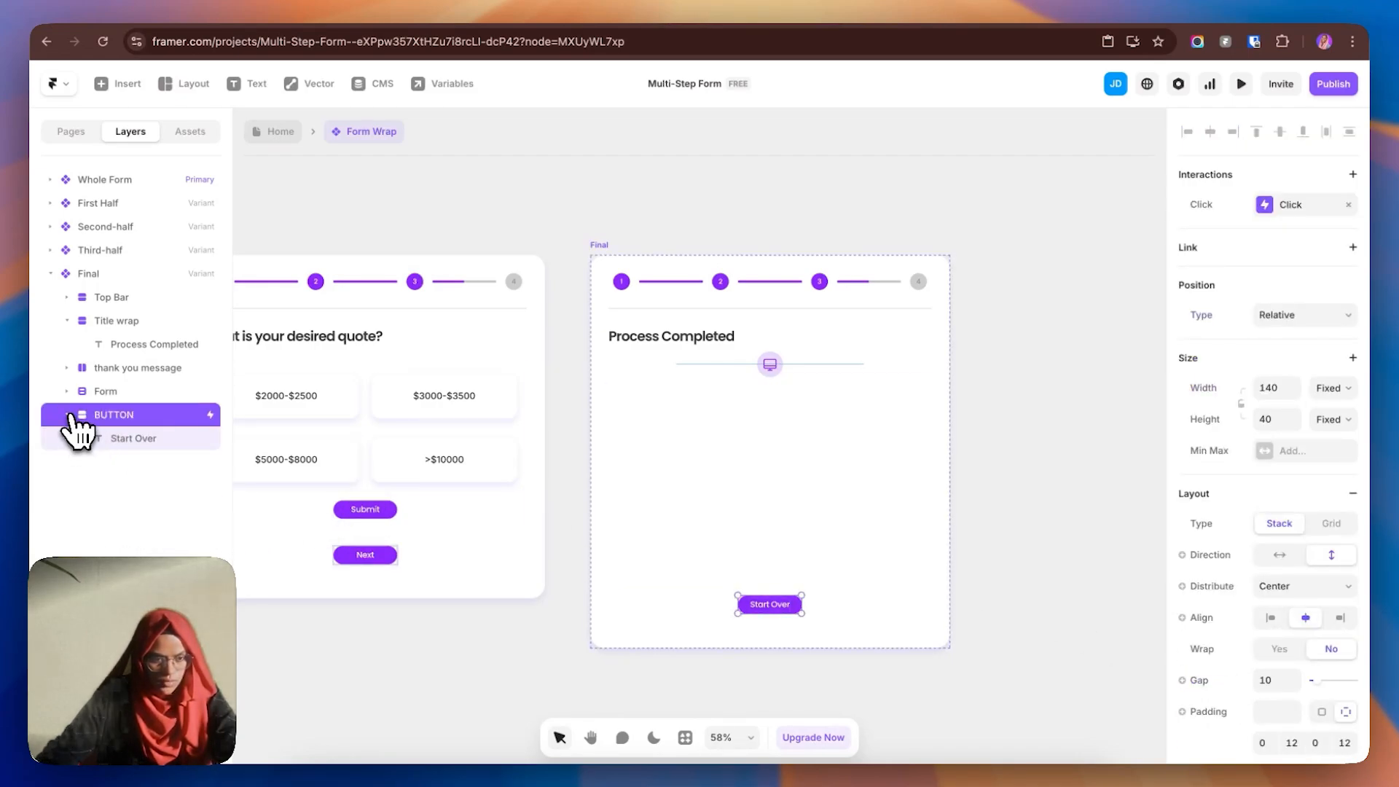
click(68, 391)
drag(120, 368, 149, 494)
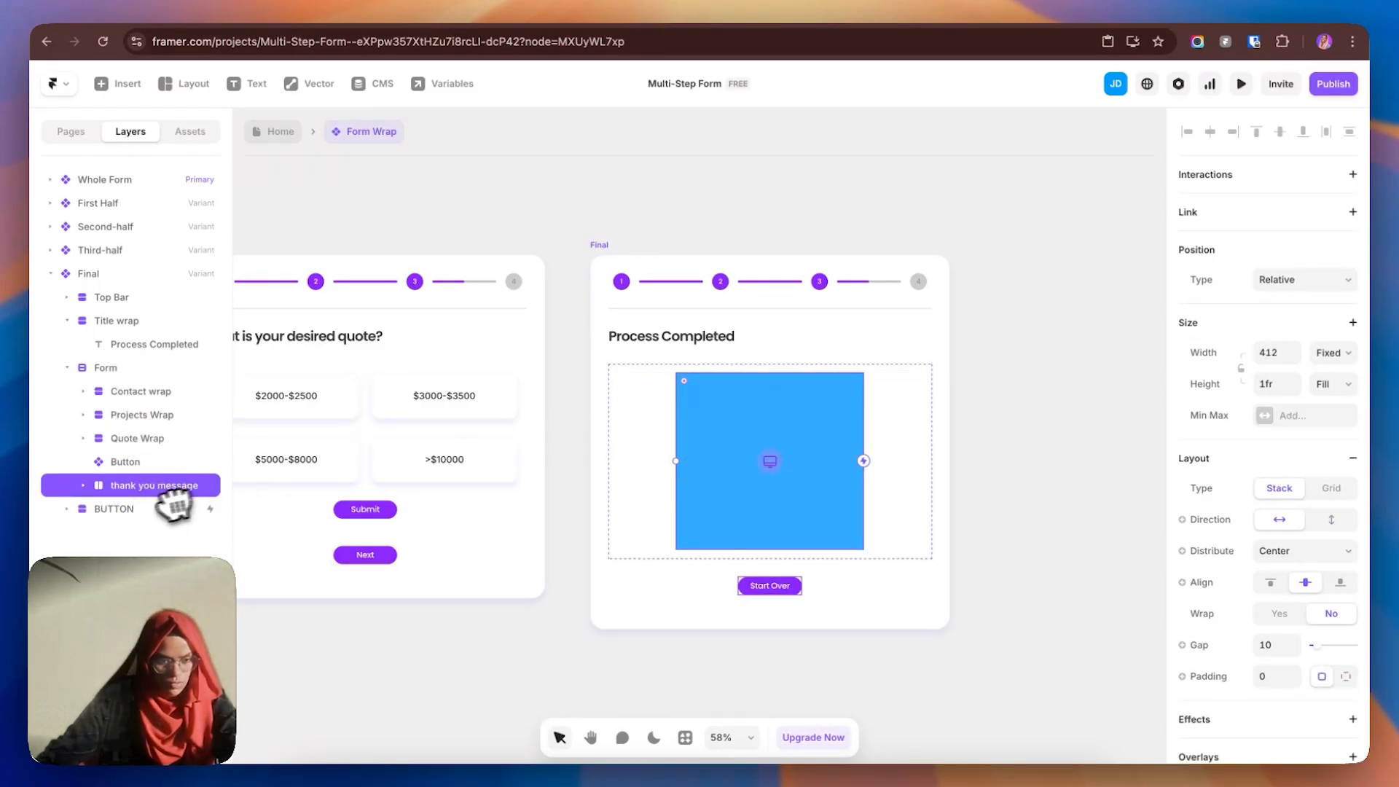
- Remove the thank-you message's blue fill and enlarge its icon wrap to about 135×133
scroll(1290, 537, down, 7)
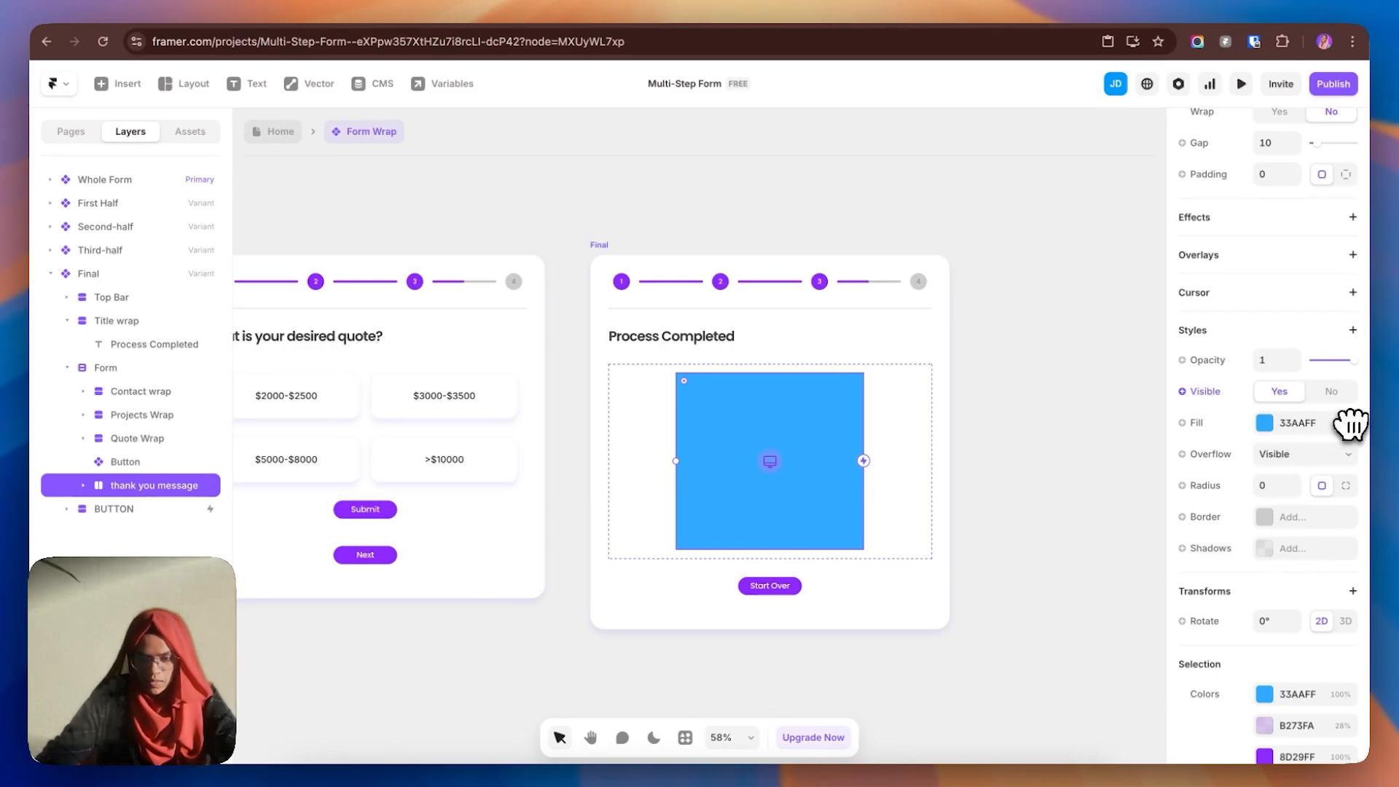
click(1352, 424)
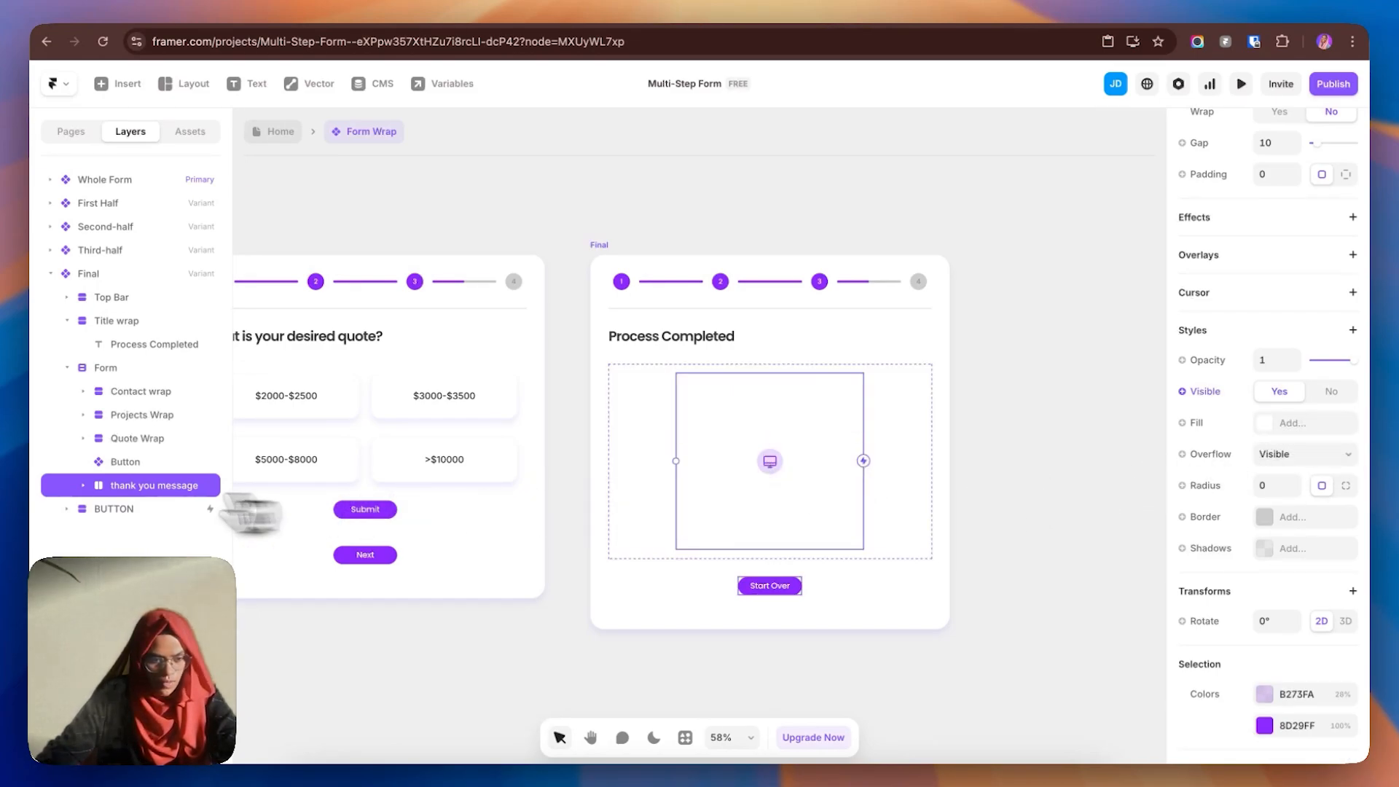
click(83, 485)
click(127, 509)
click(99, 509)
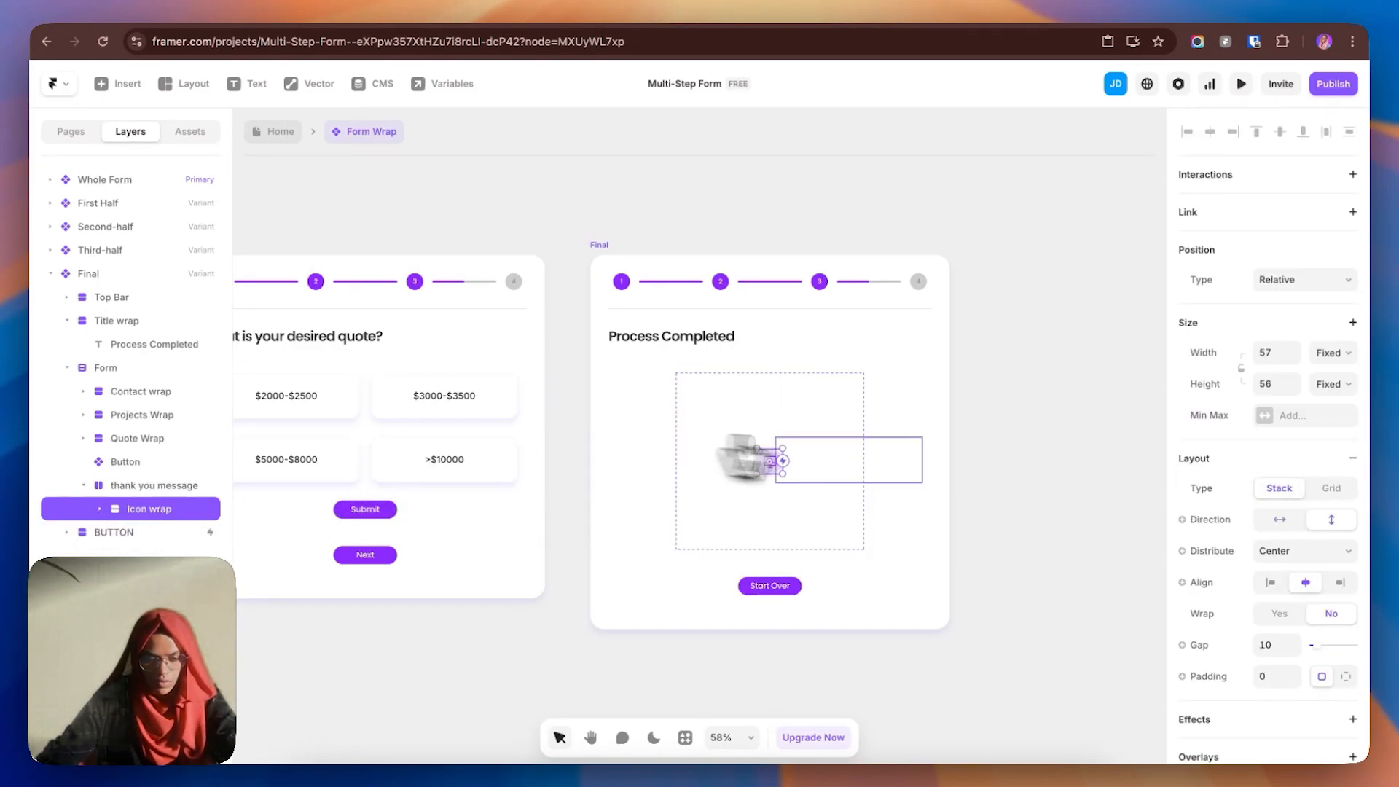
drag(779, 470, 821, 517)
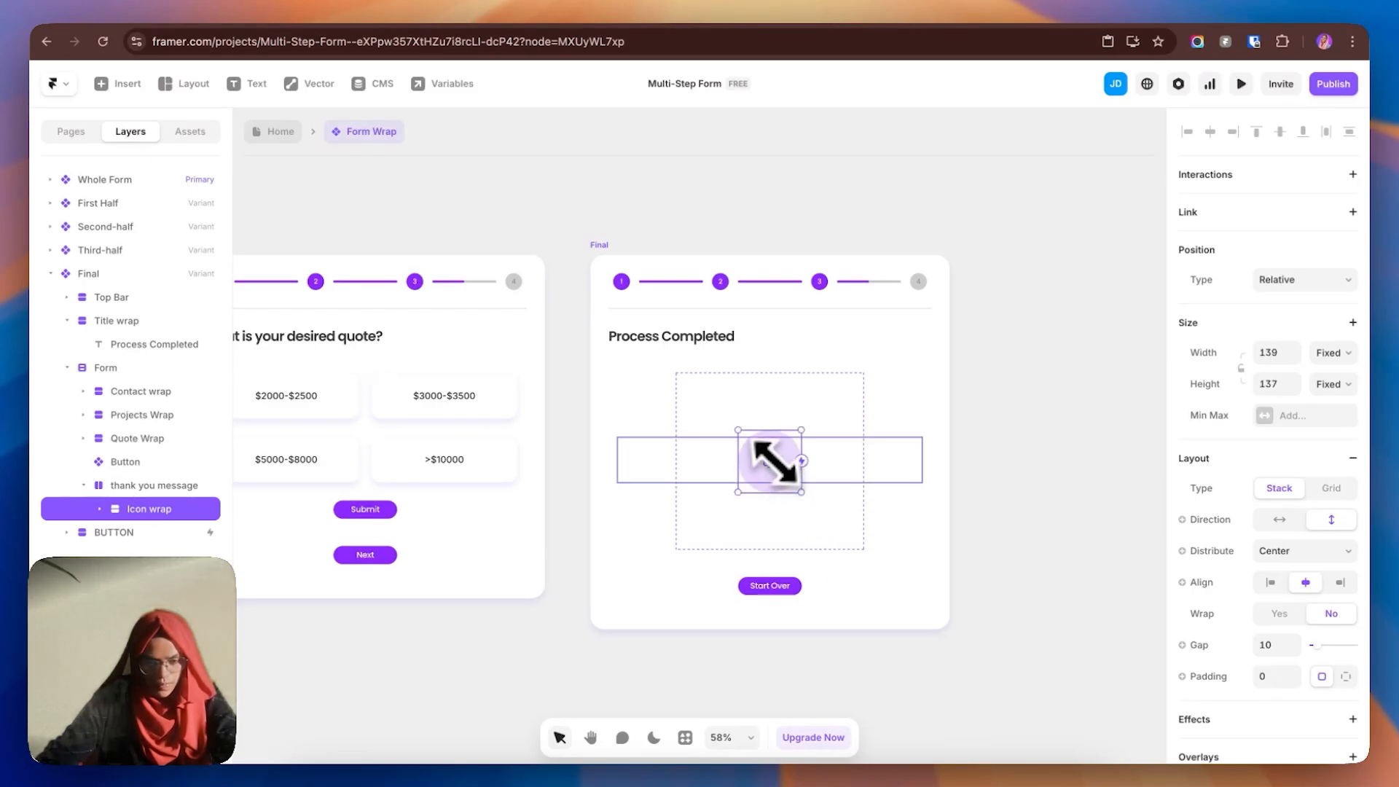
- Swap the icon for the Phosphor Check icon and resize it to about 80×80
click(100, 508)
click(149, 533)
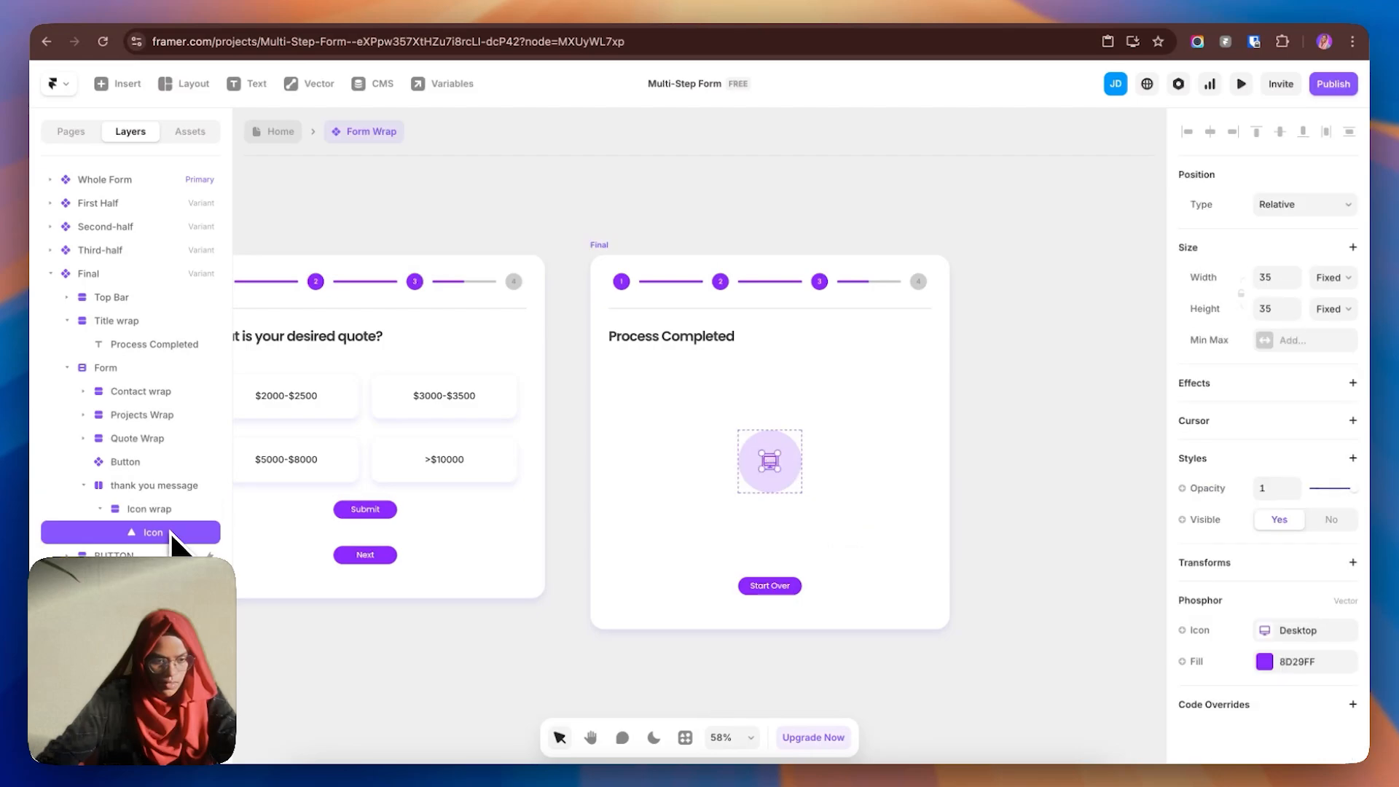
click(1302, 637)
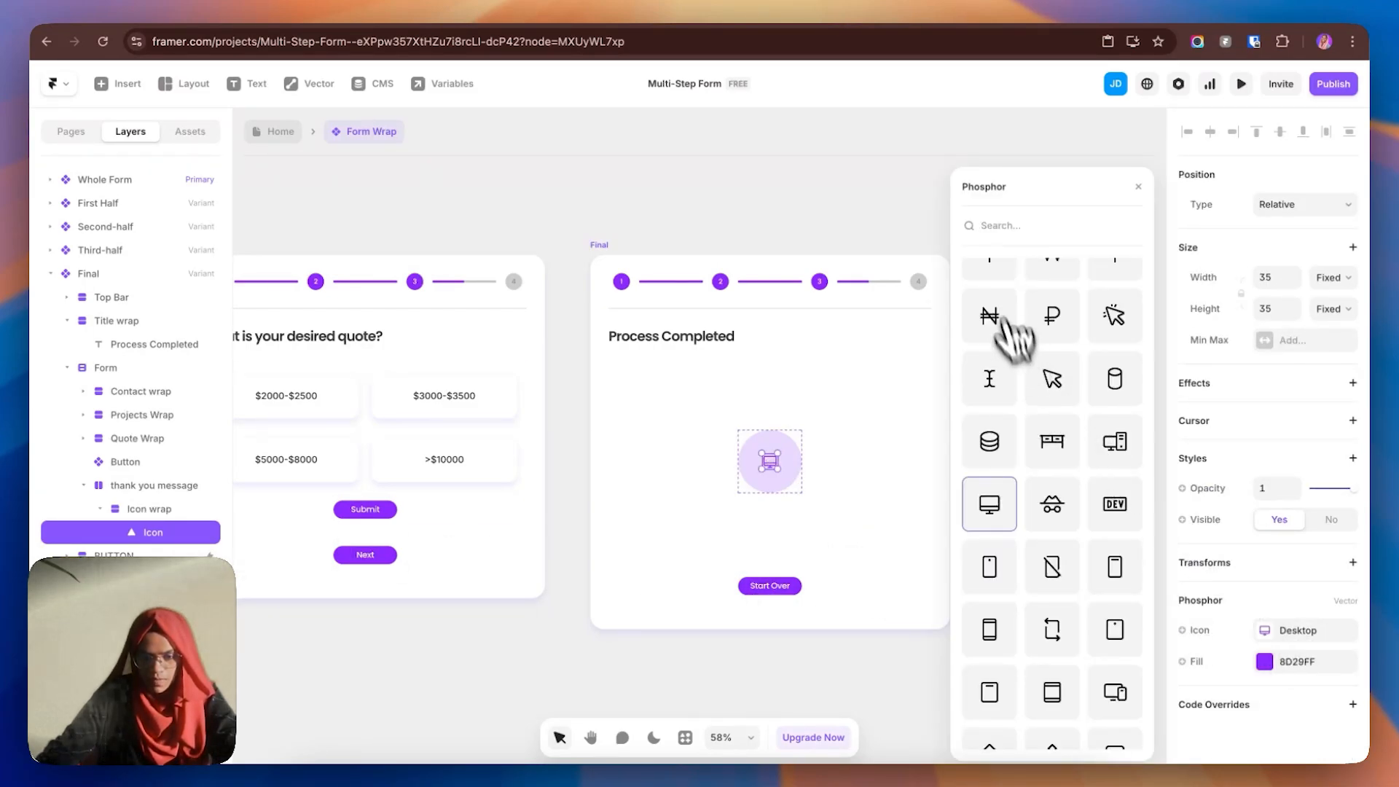
click(1005, 237)
text(tick)
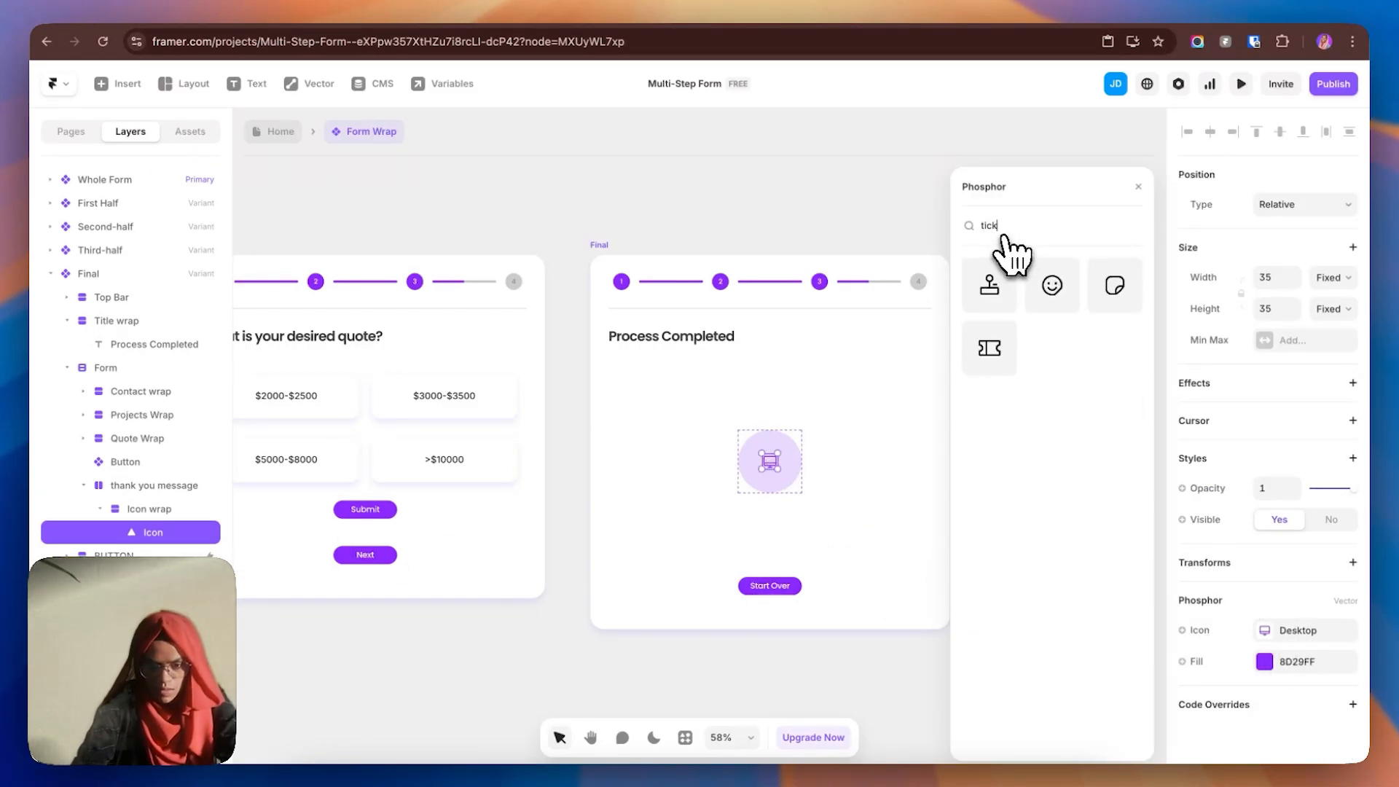
key(BackSpace)
key(BackSpace)
key(BackSpace)
key(BackSpace)
text(chec)
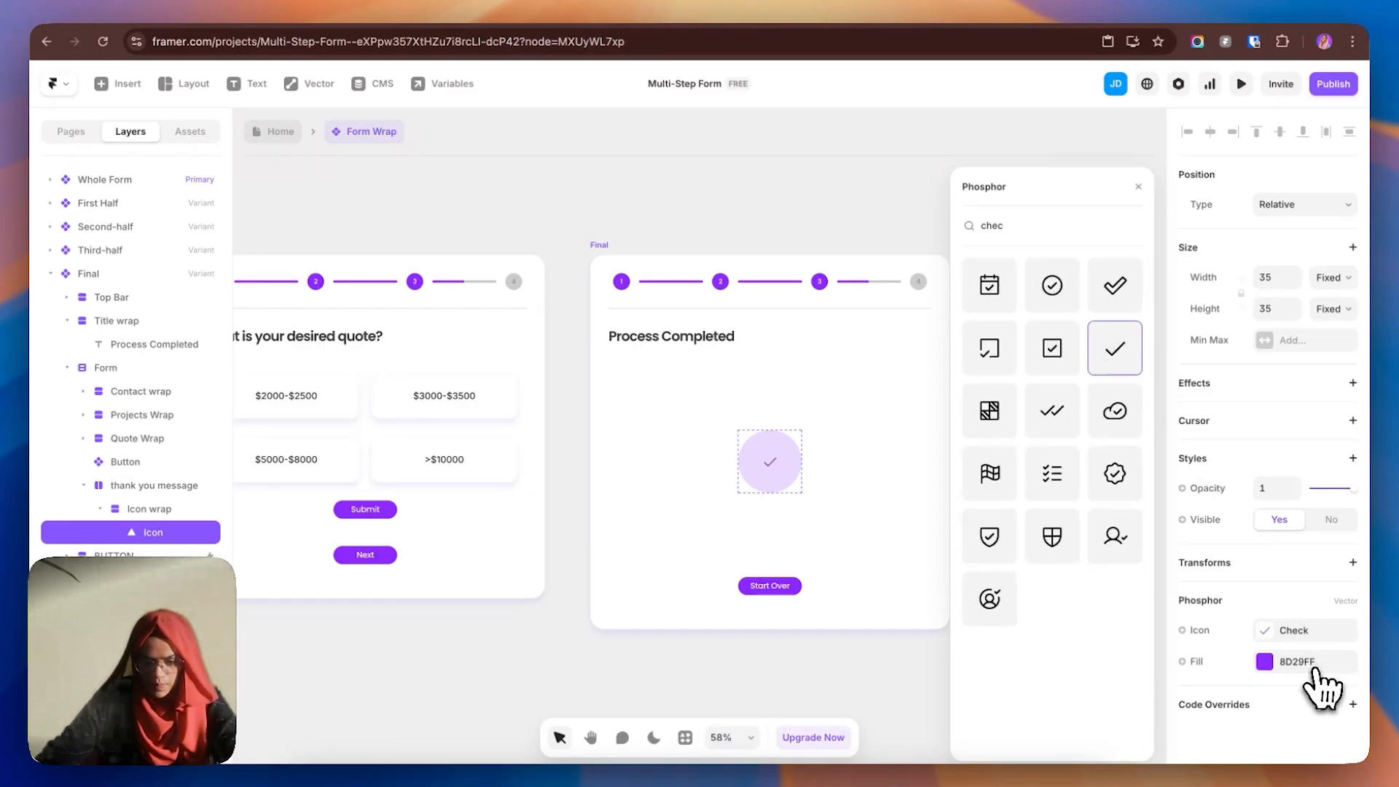
drag(775, 468, 796, 493)
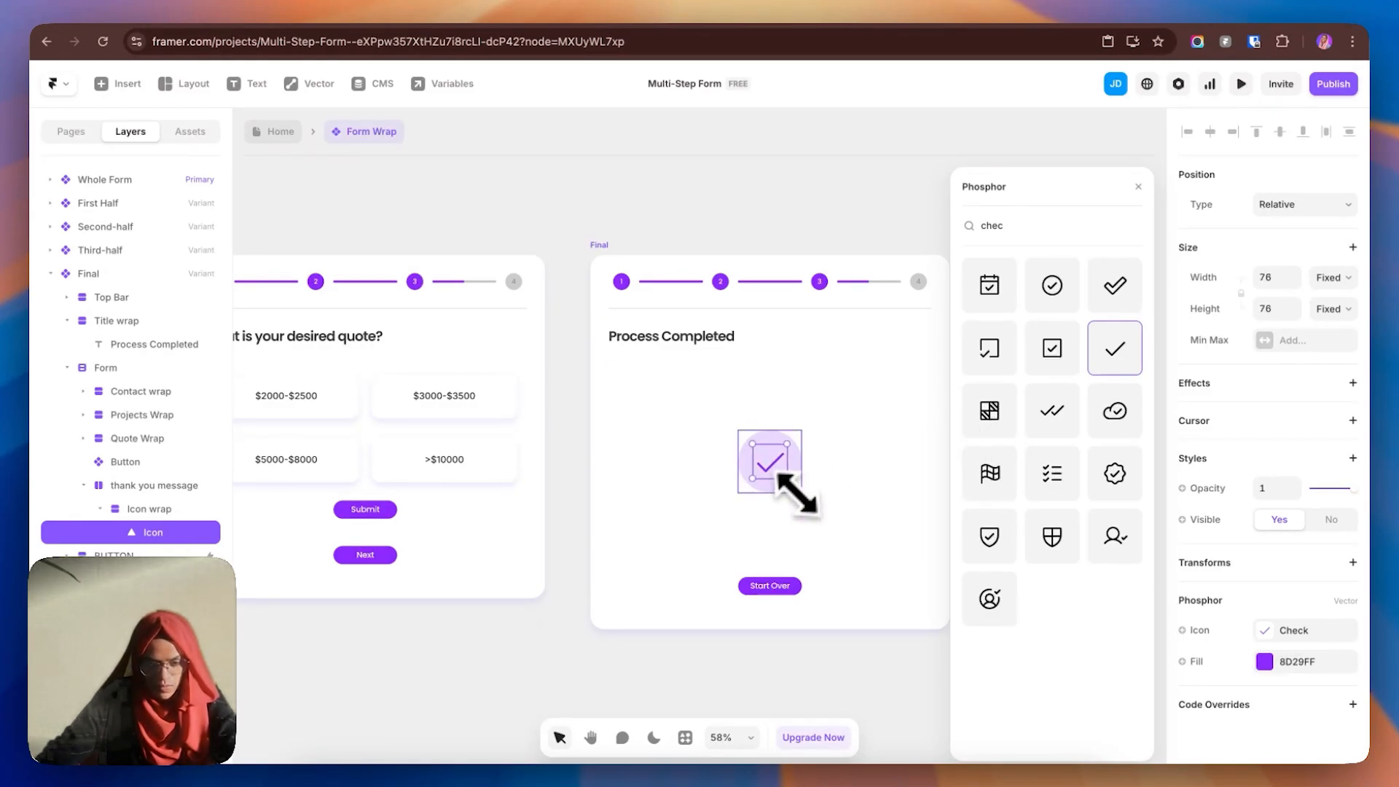
click(732, 204)
click(790, 492)
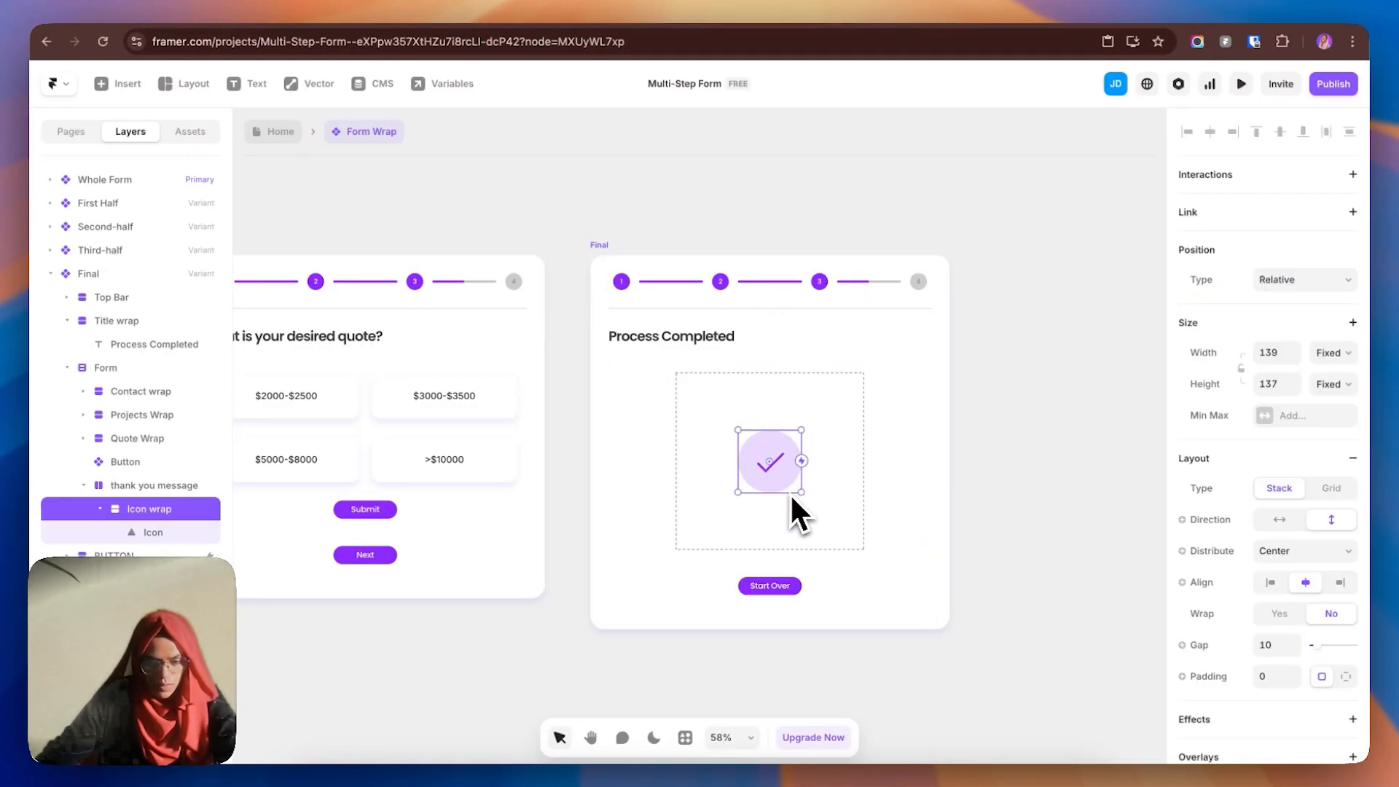
- Copy the Process Completed heading into the thank you message frame
click(652, 340)
key(super+c)
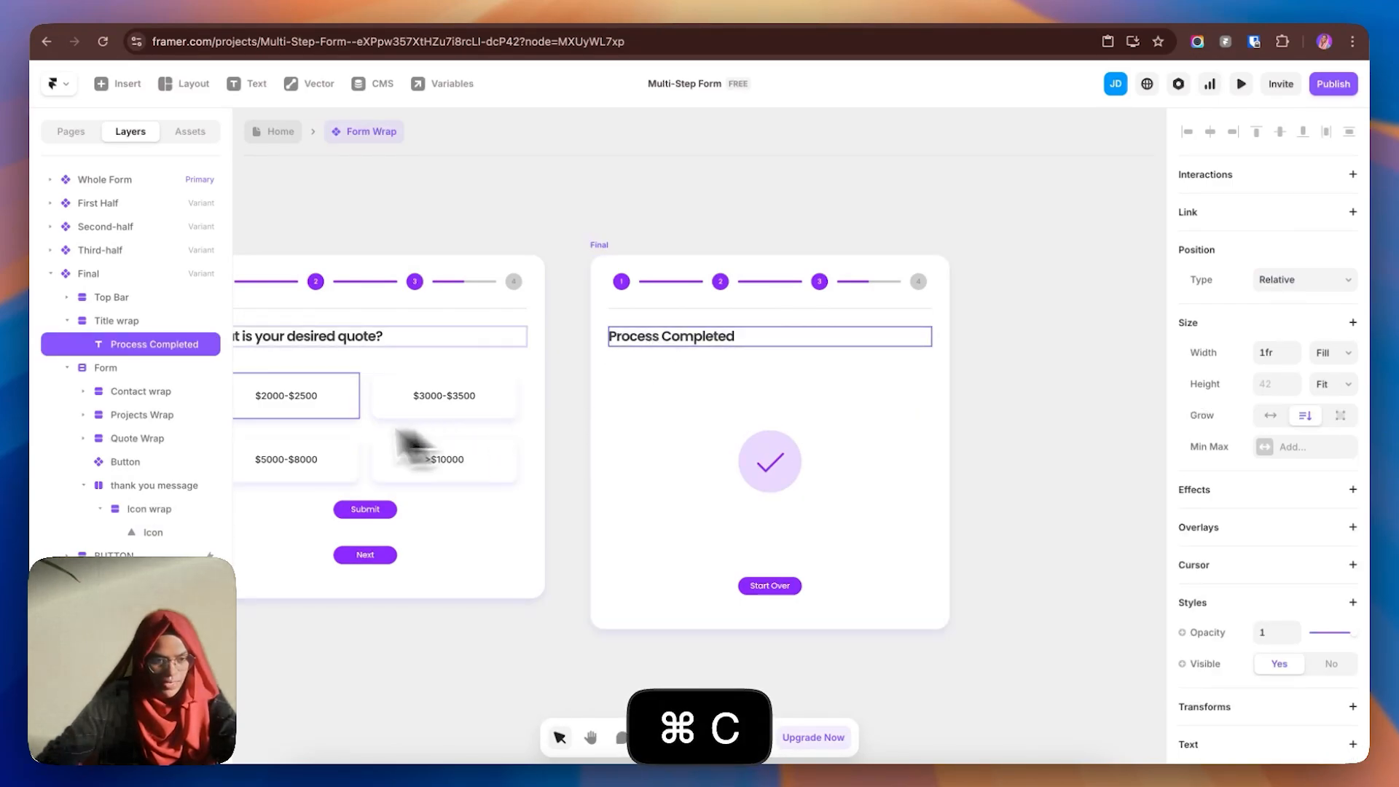
click(156, 483)
key(super+v)
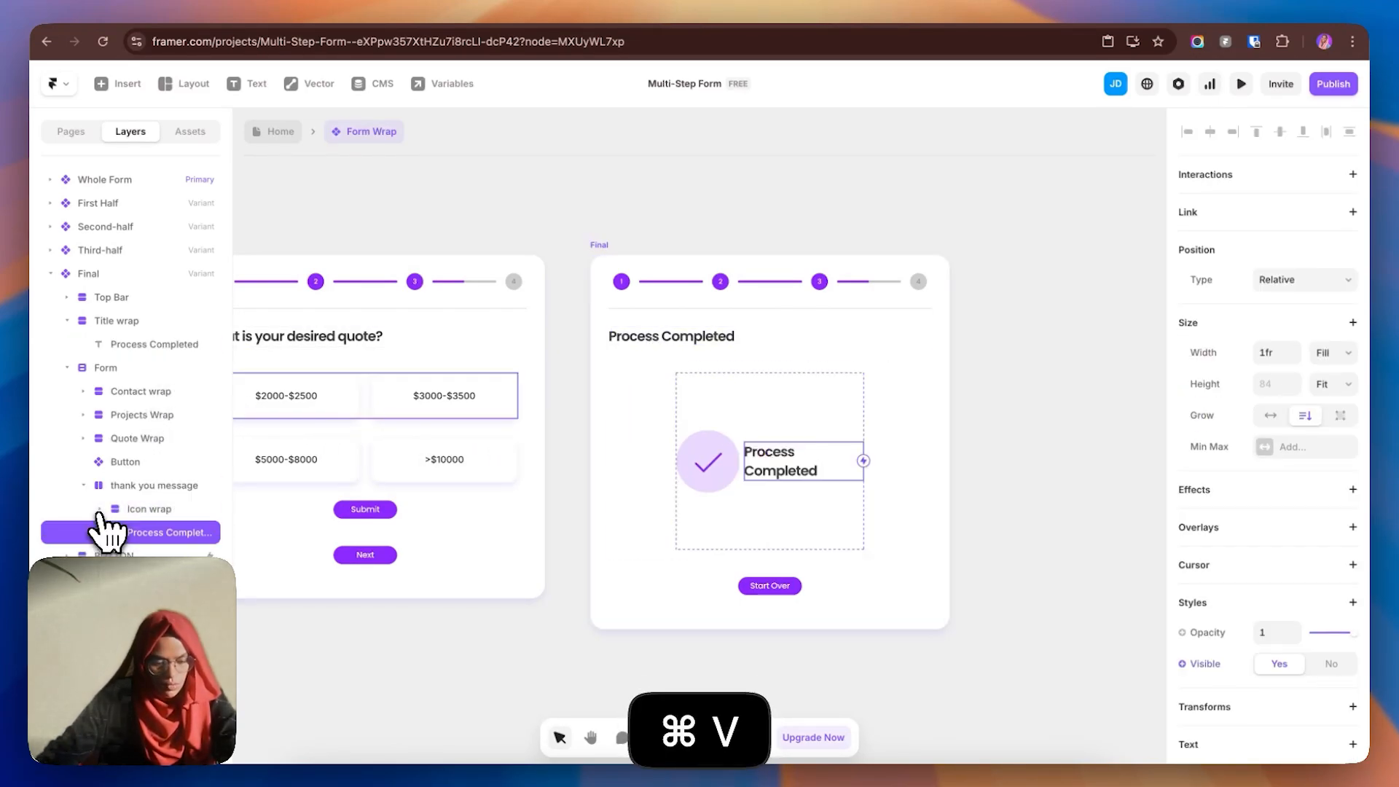
- Stack the frame vertically and centre the pasted heading, reworded to 'Thank you for submission'
click(188, 487)
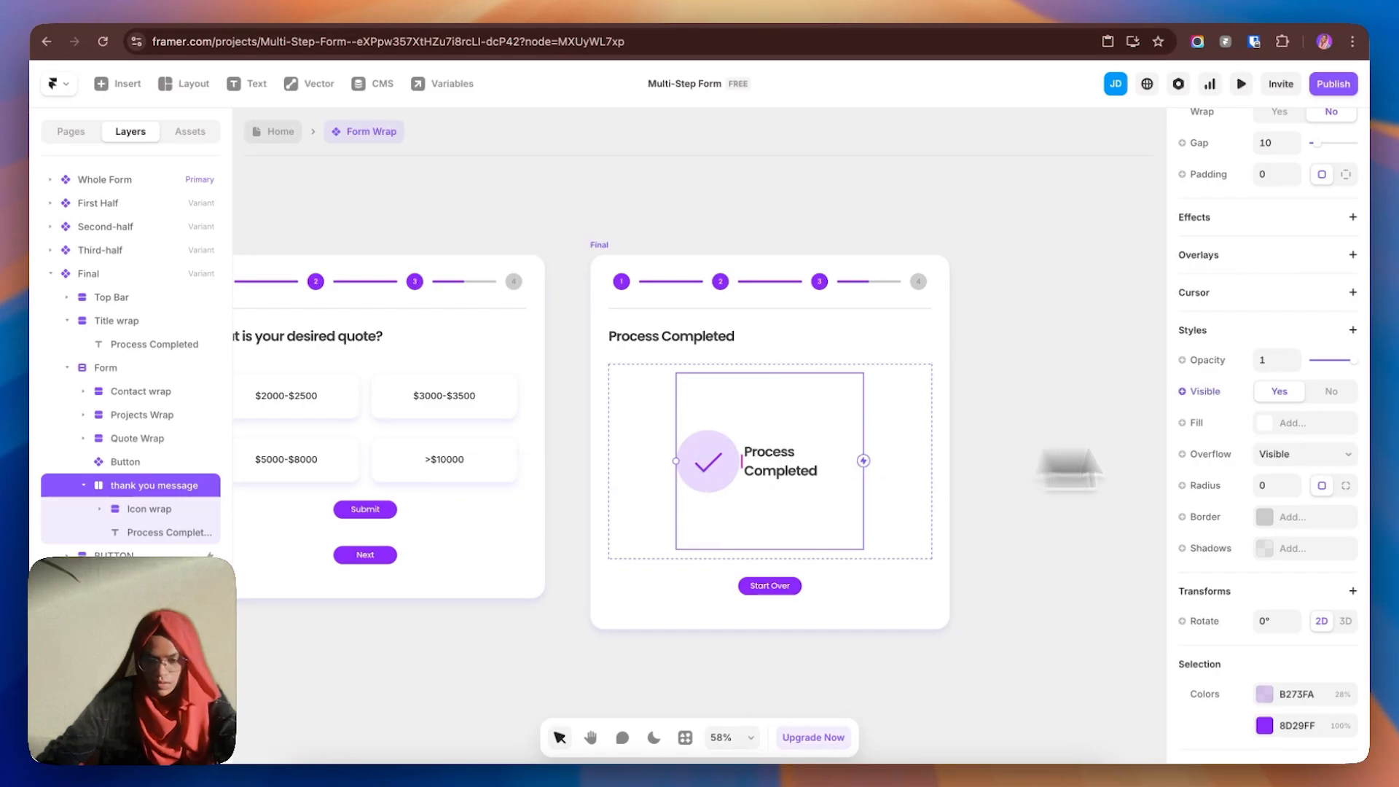
scroll(1326, 342, up, 5)
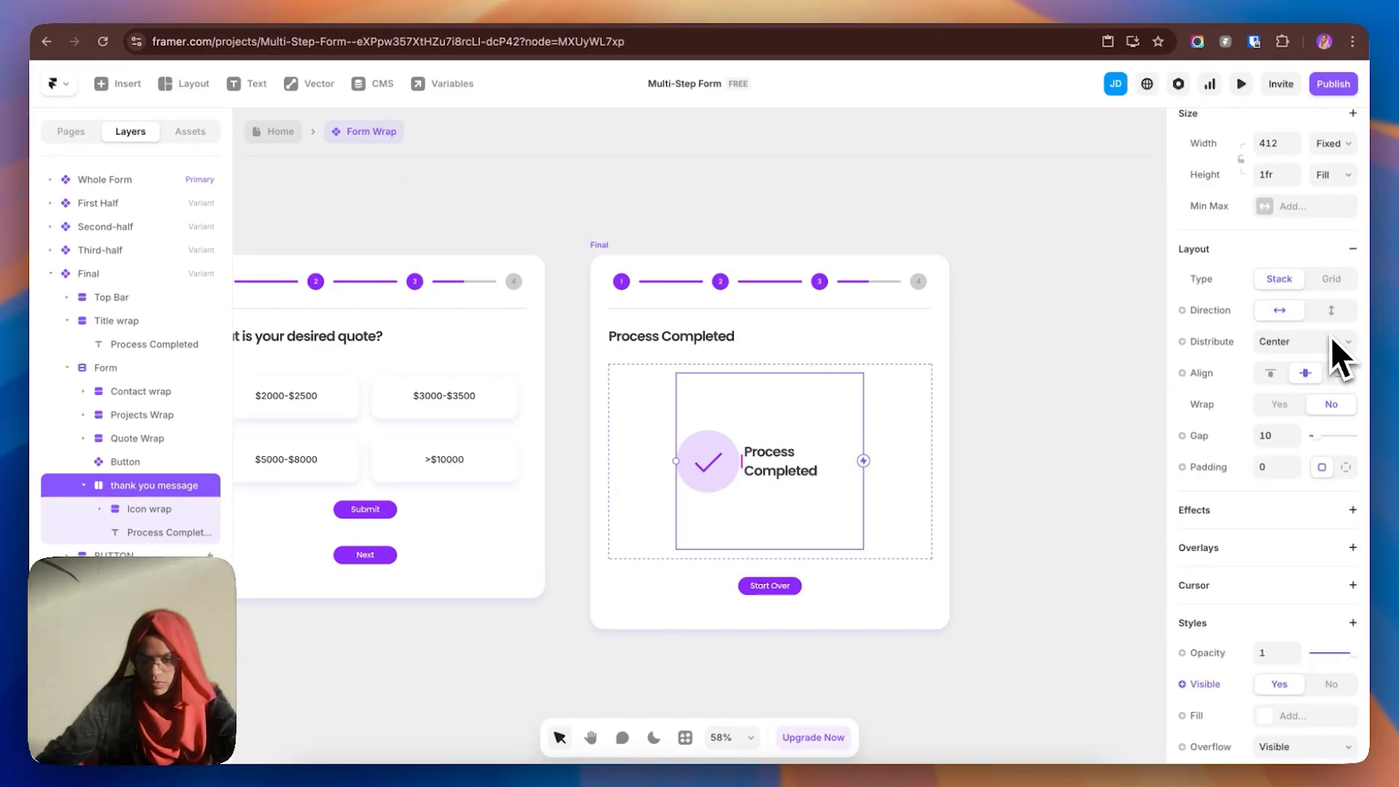
click(1332, 311)
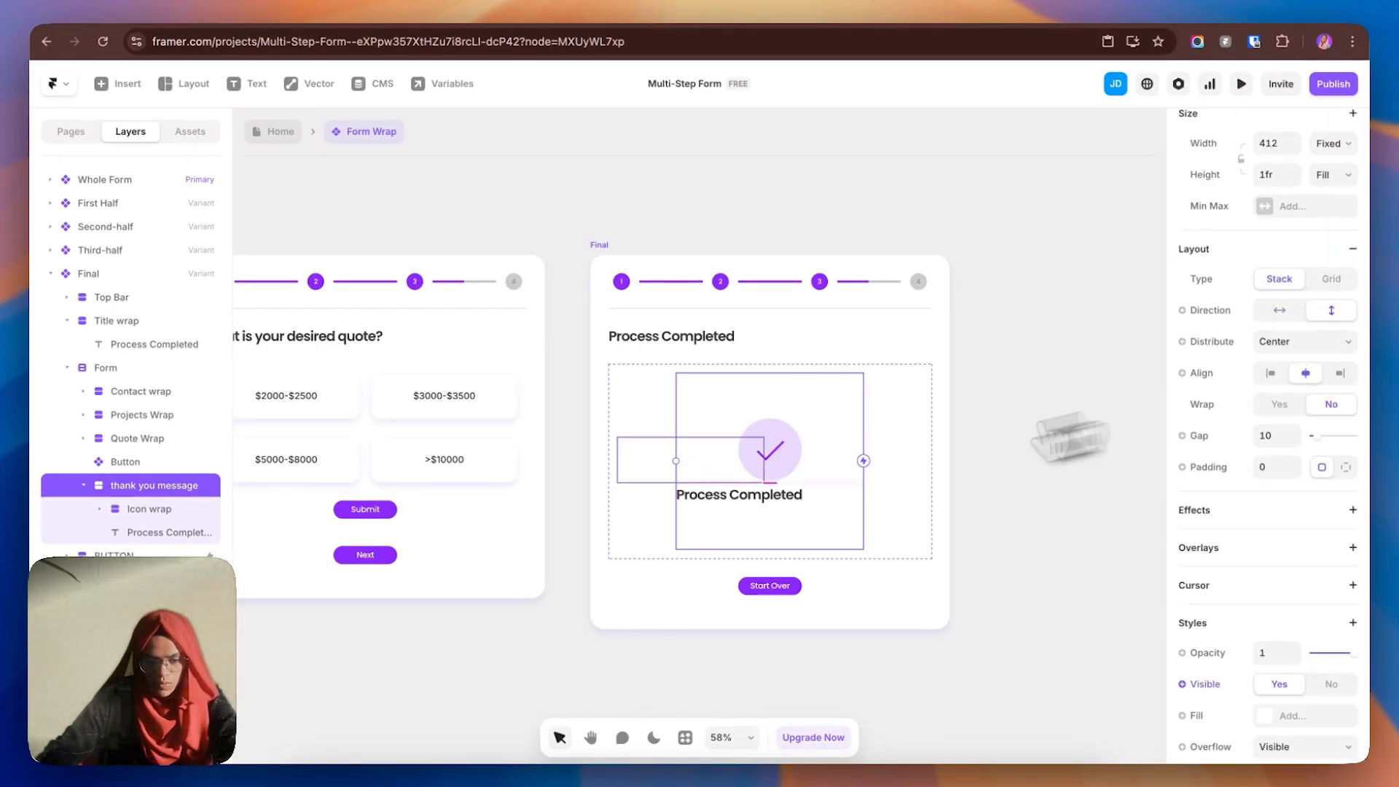
click(191, 532)
scroll(1283, 627, down, 5)
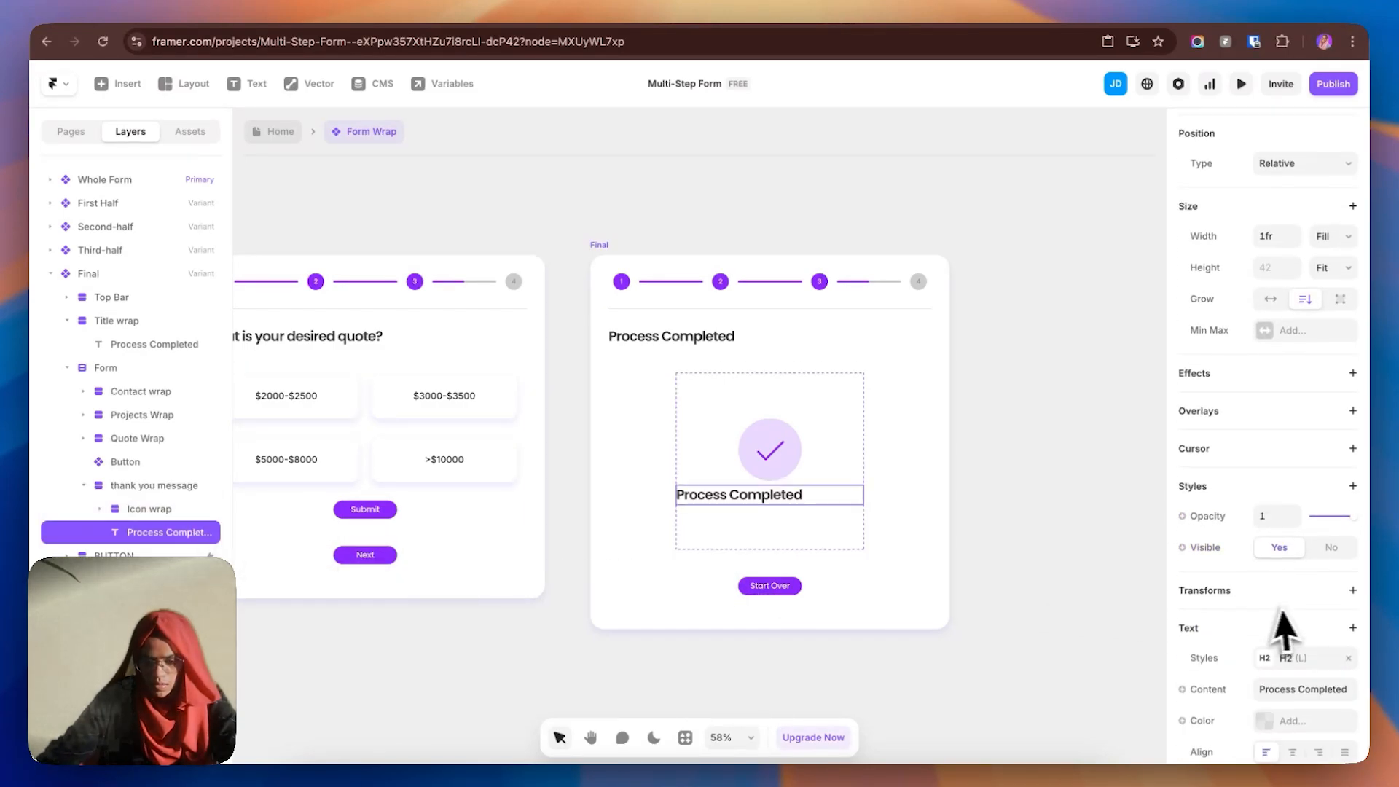
click(1293, 628)
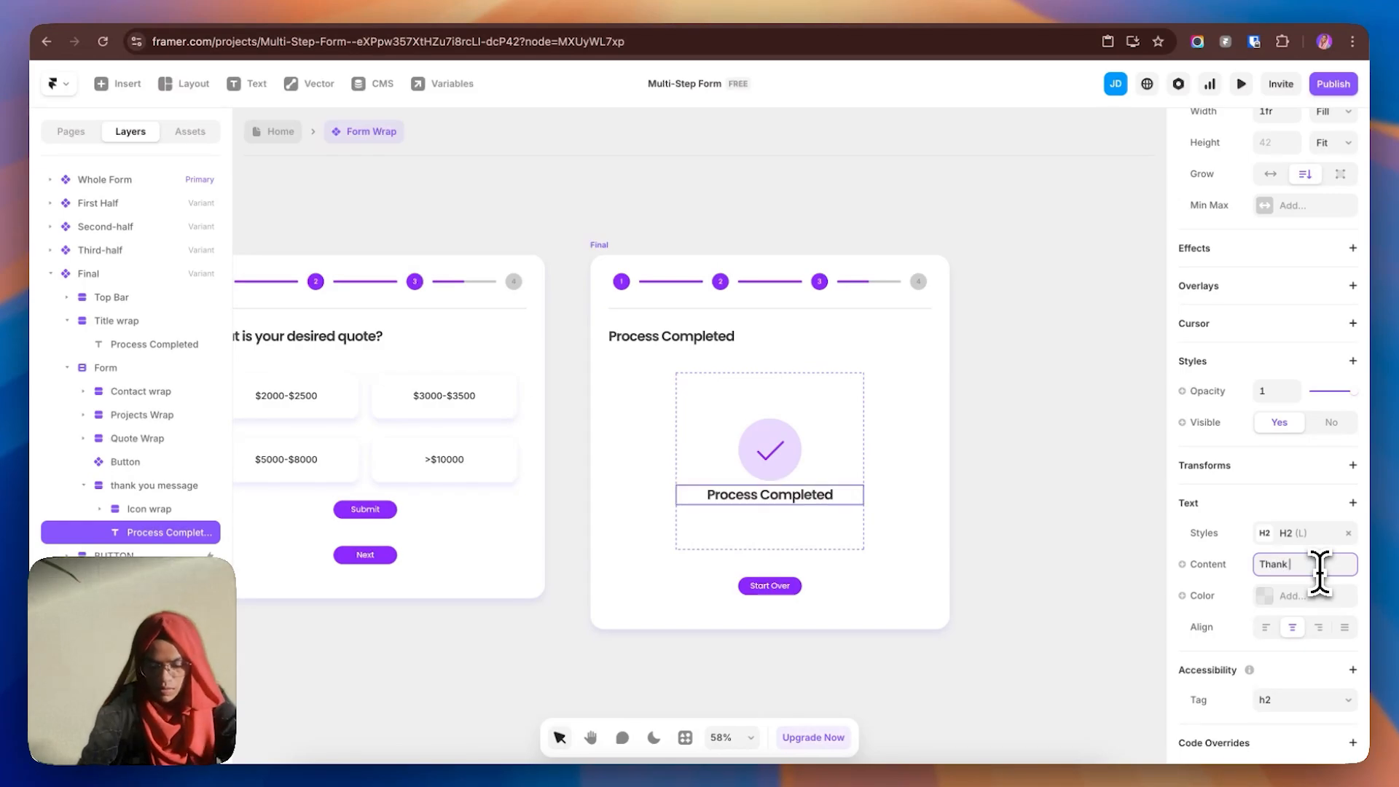
text(r submission)
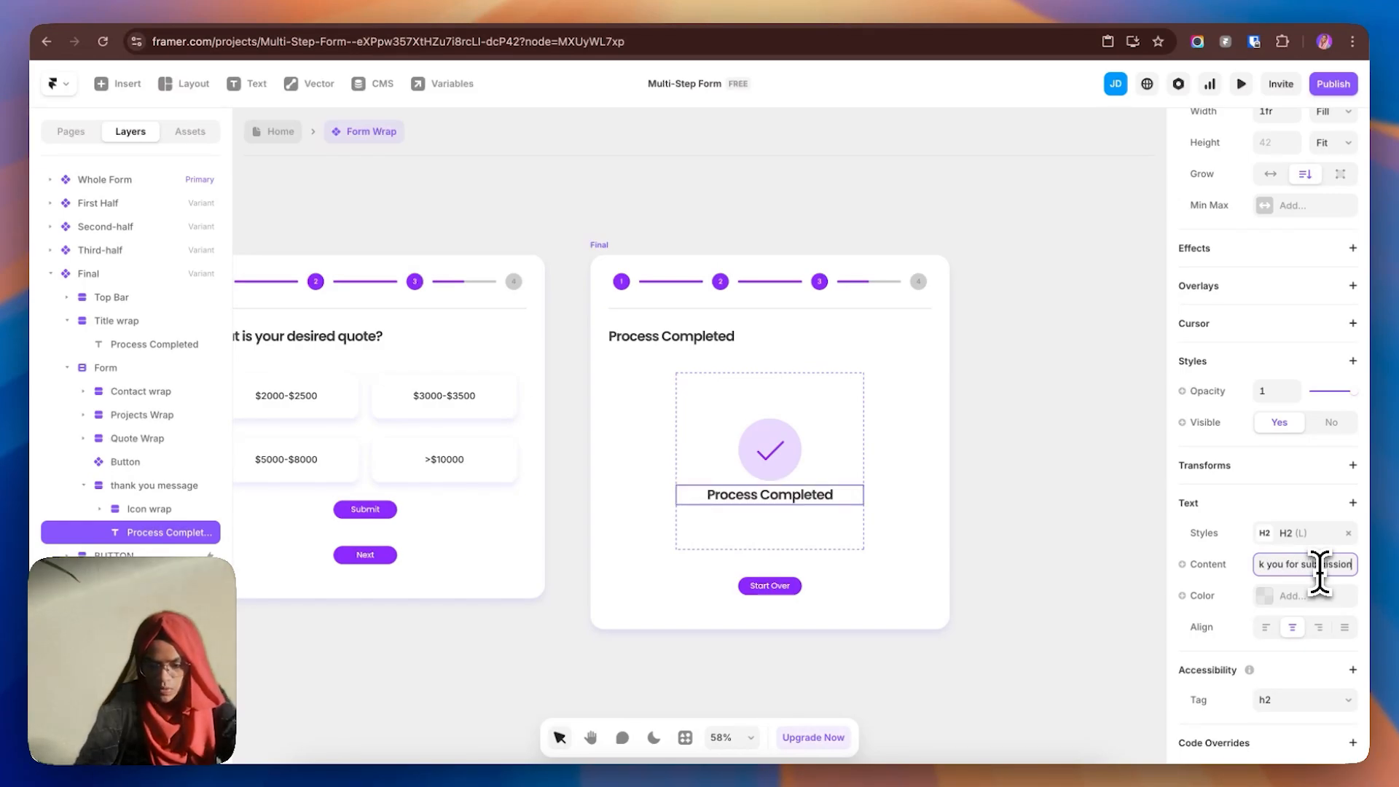
key(Return)
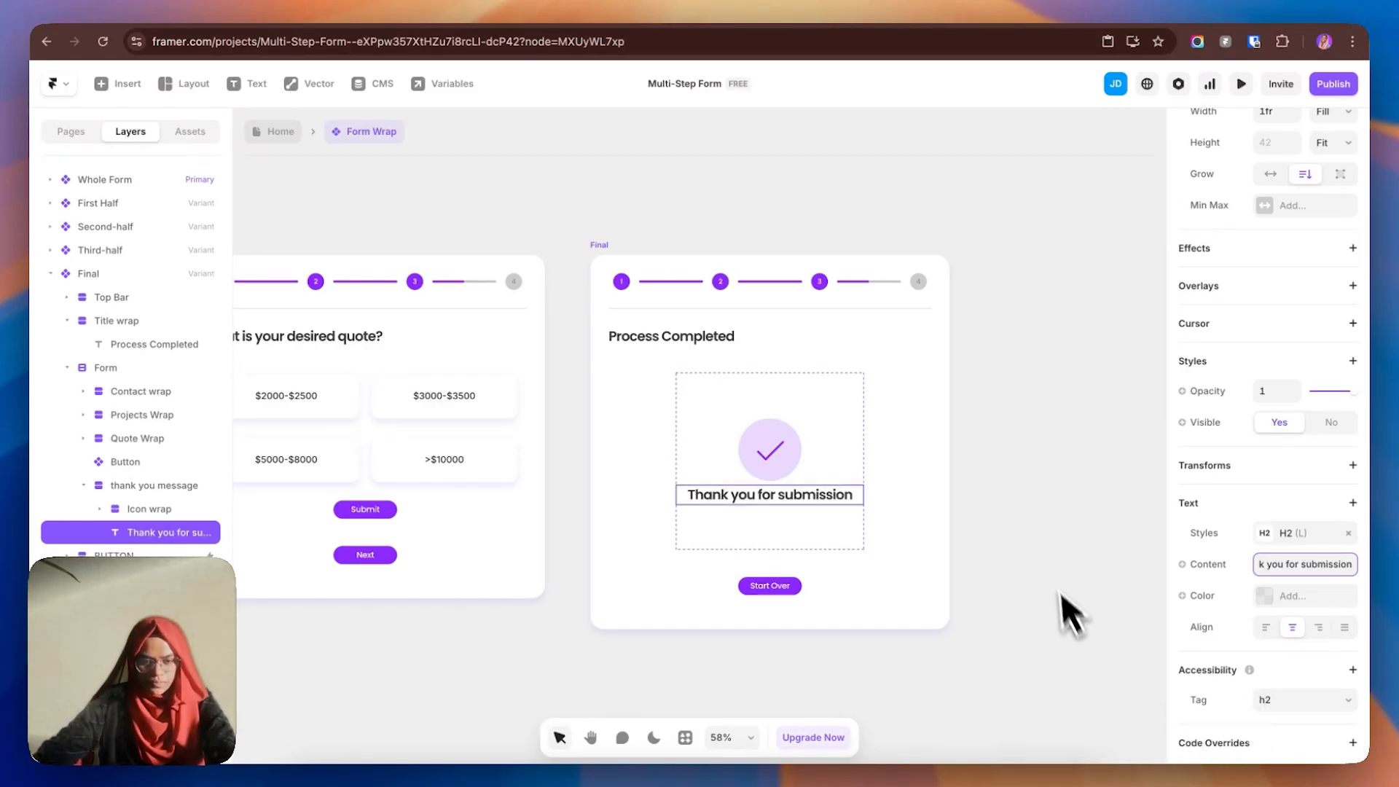
click(1047, 558)
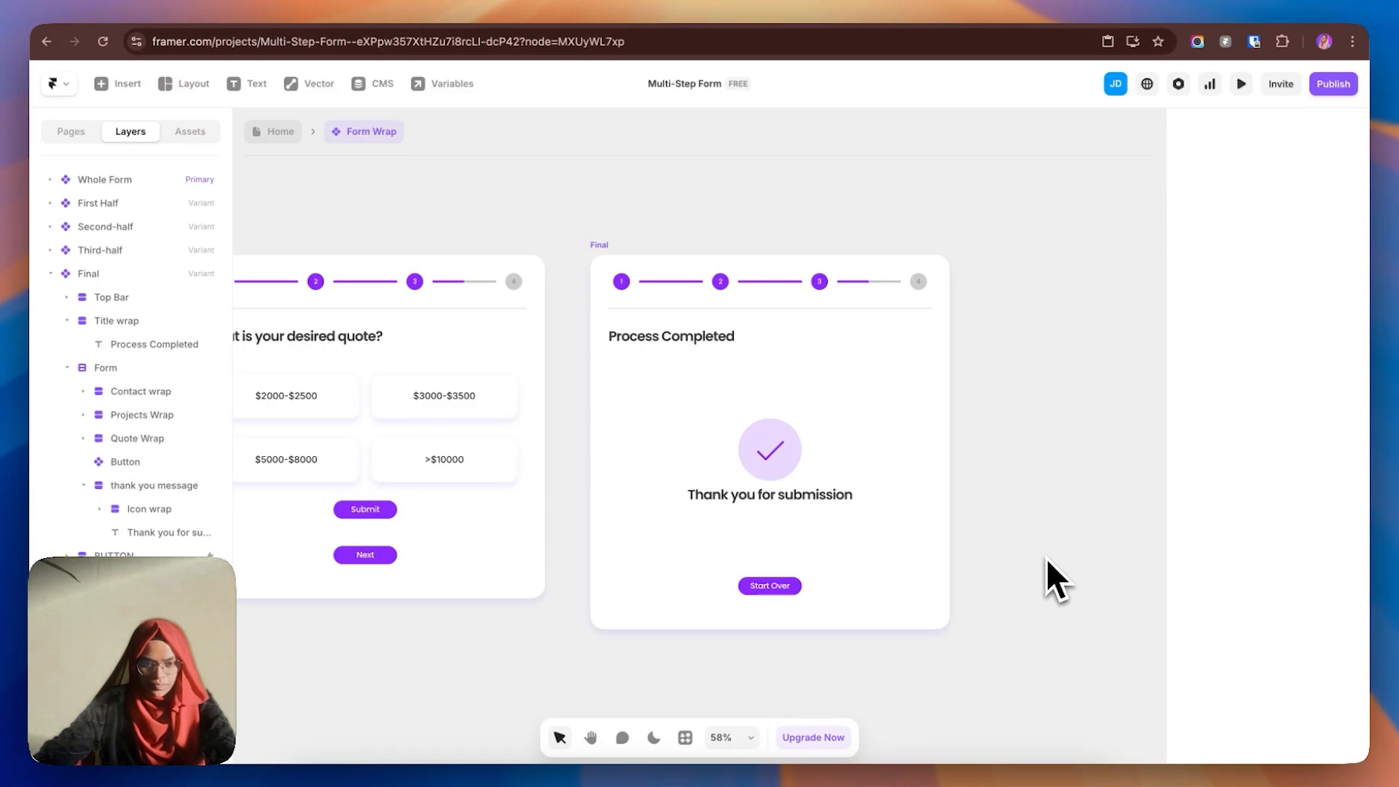
- Hide the Title wrap holding the Process Completed title on the Final step
click(663, 343)
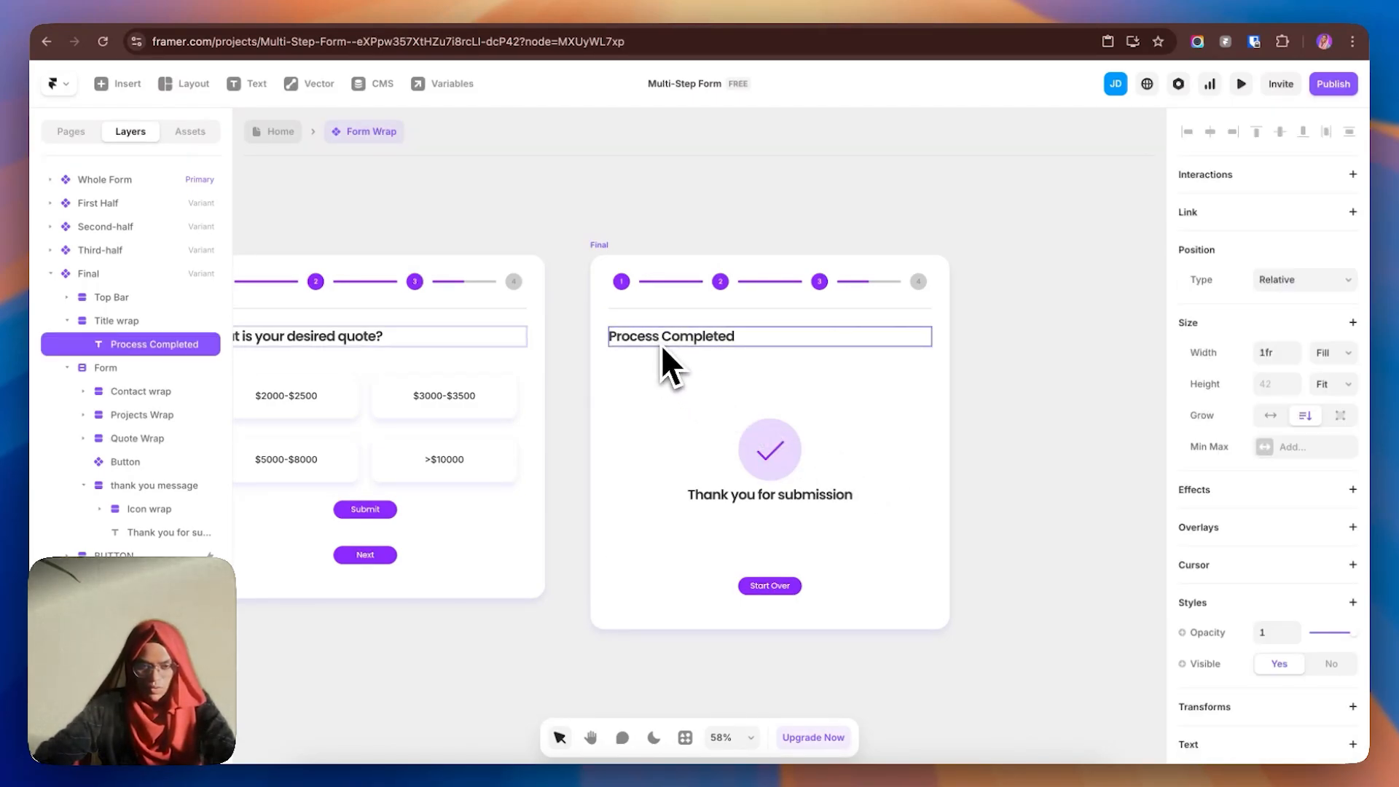
click(185, 322)
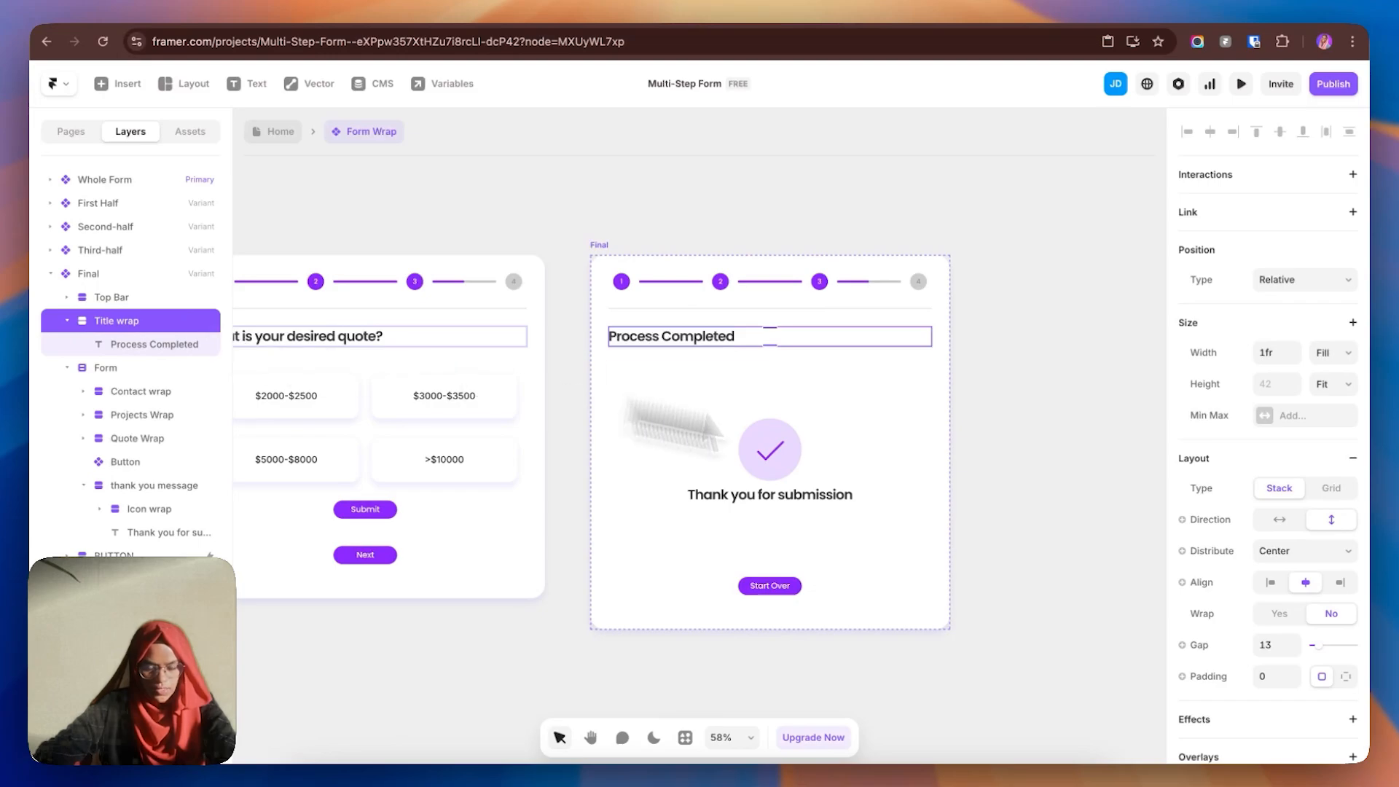
scroll(1326, 634, down, 5)
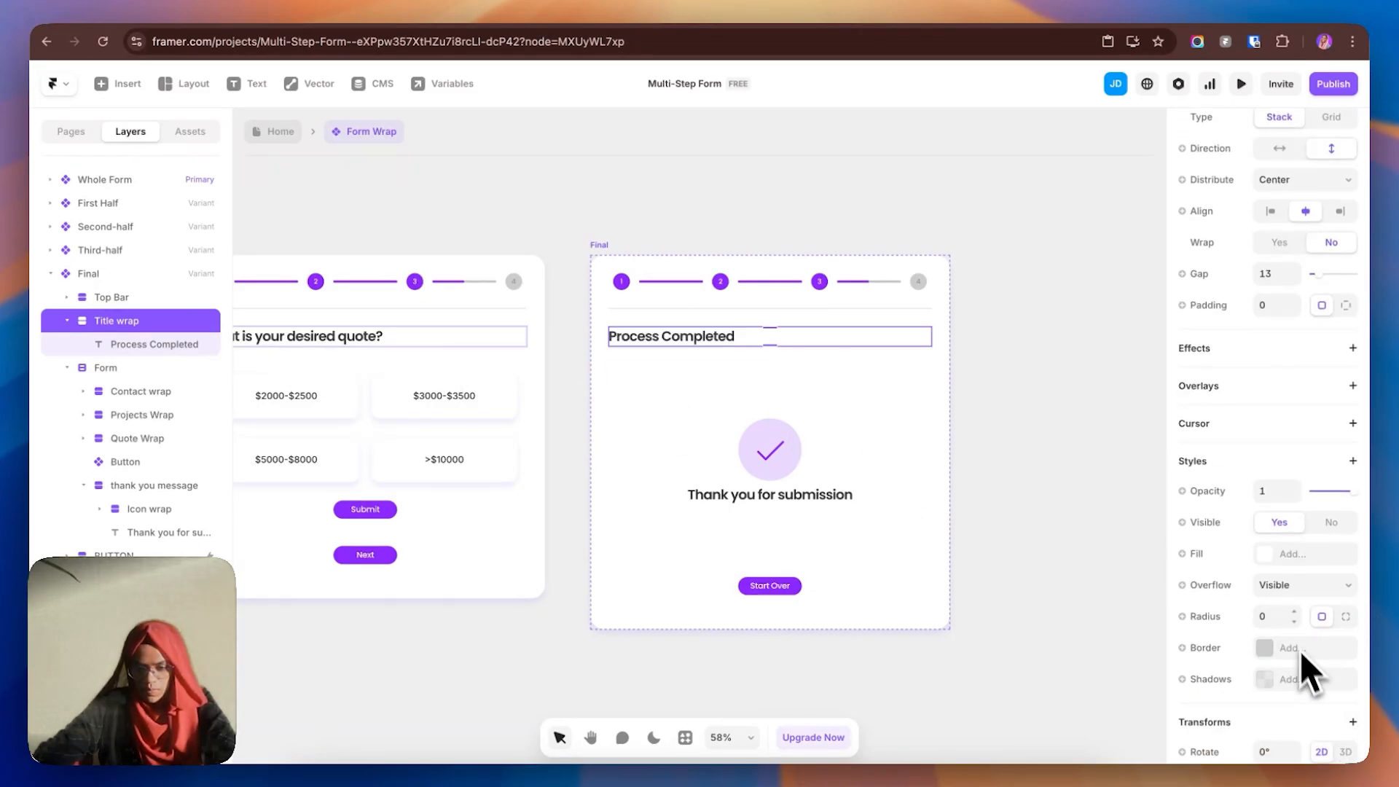
click(1319, 527)
click(1029, 555)
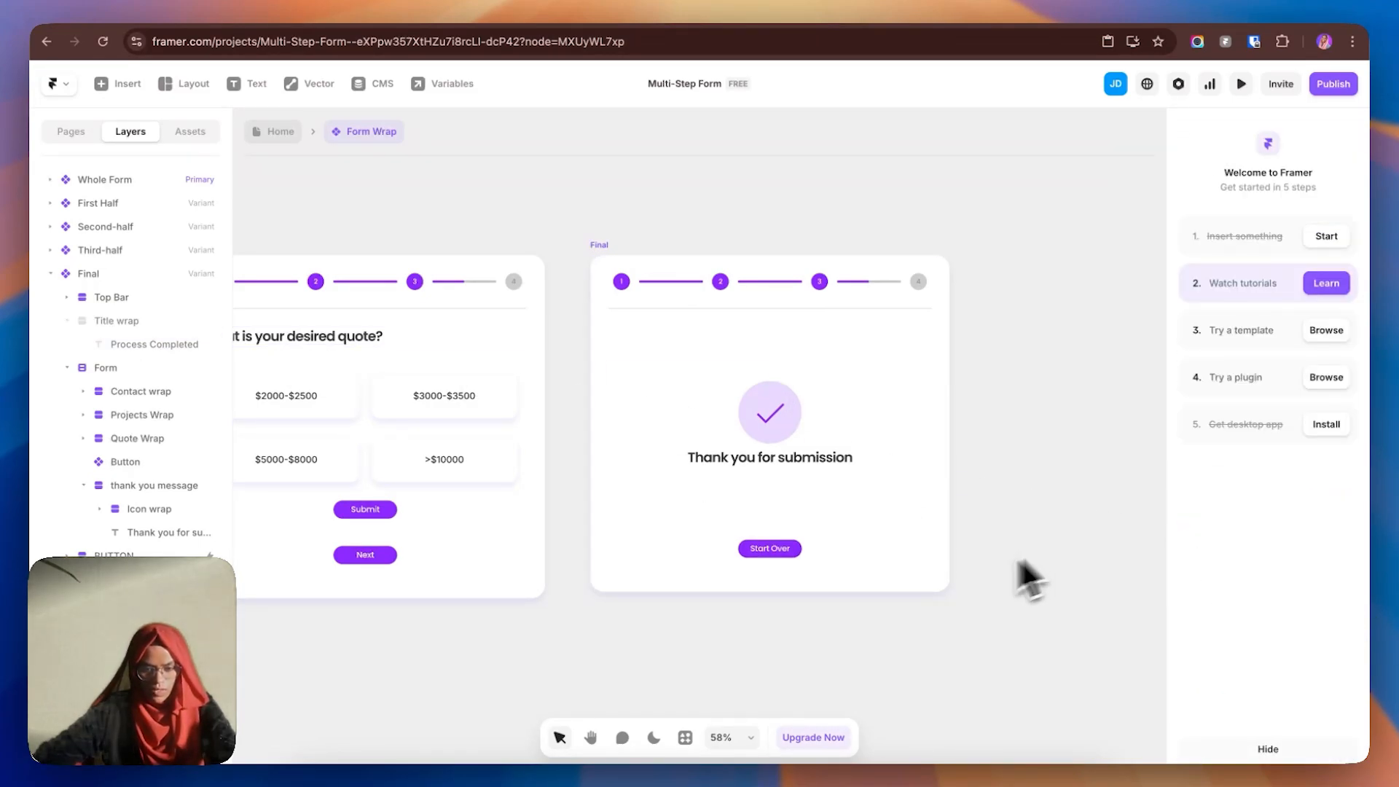
- Set the Final step's progress bar to the Full variant
drag(719, 625, 879, 615)
key(v)
click(855, 281)
scroll(1326, 703, down, 2)
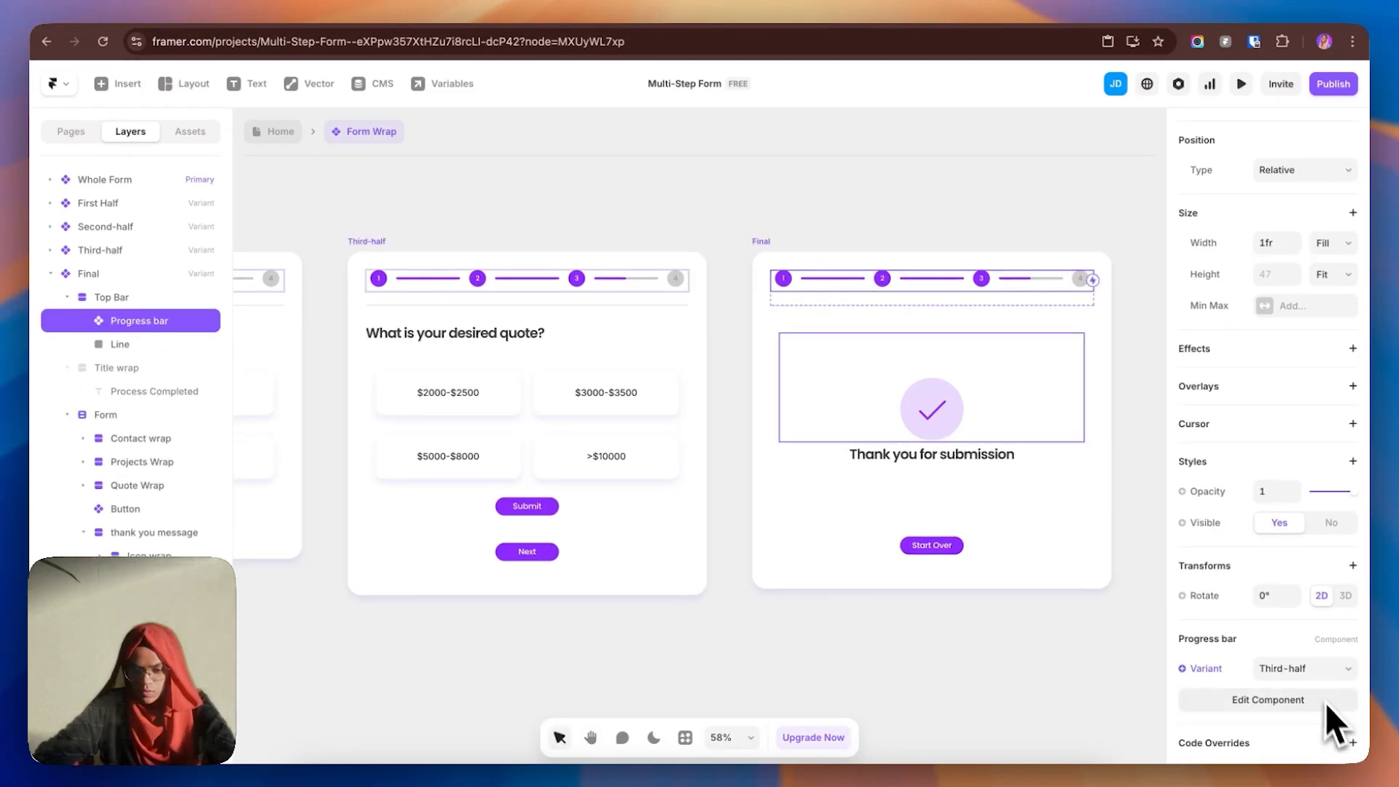
click(1307, 668)
click(1290, 619)
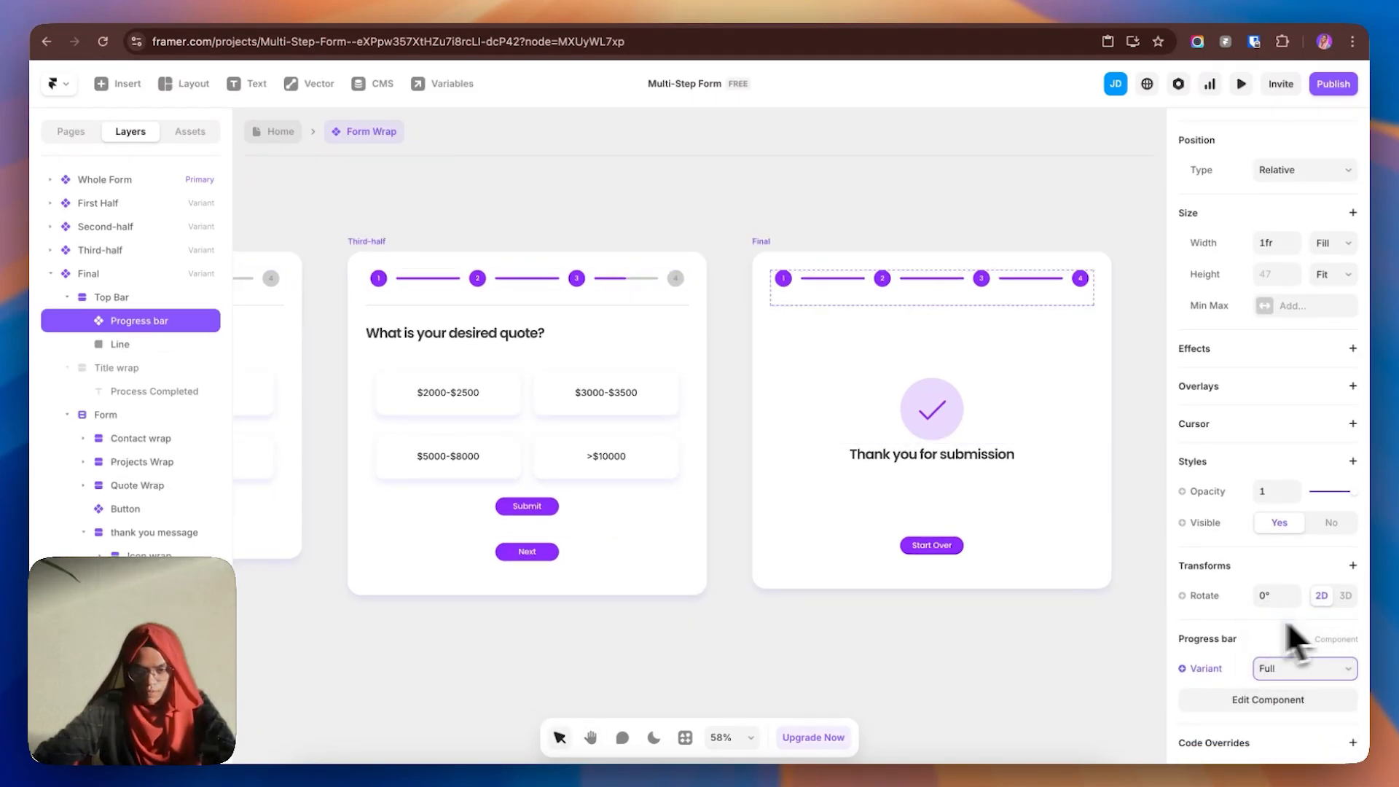
click(947, 630)
drag(947, 630, 341, 643)
drag(480, 569, 679, 538)
- Give the first step's Next button a click interaction that sets the variant to Second-half
click(611, 452)
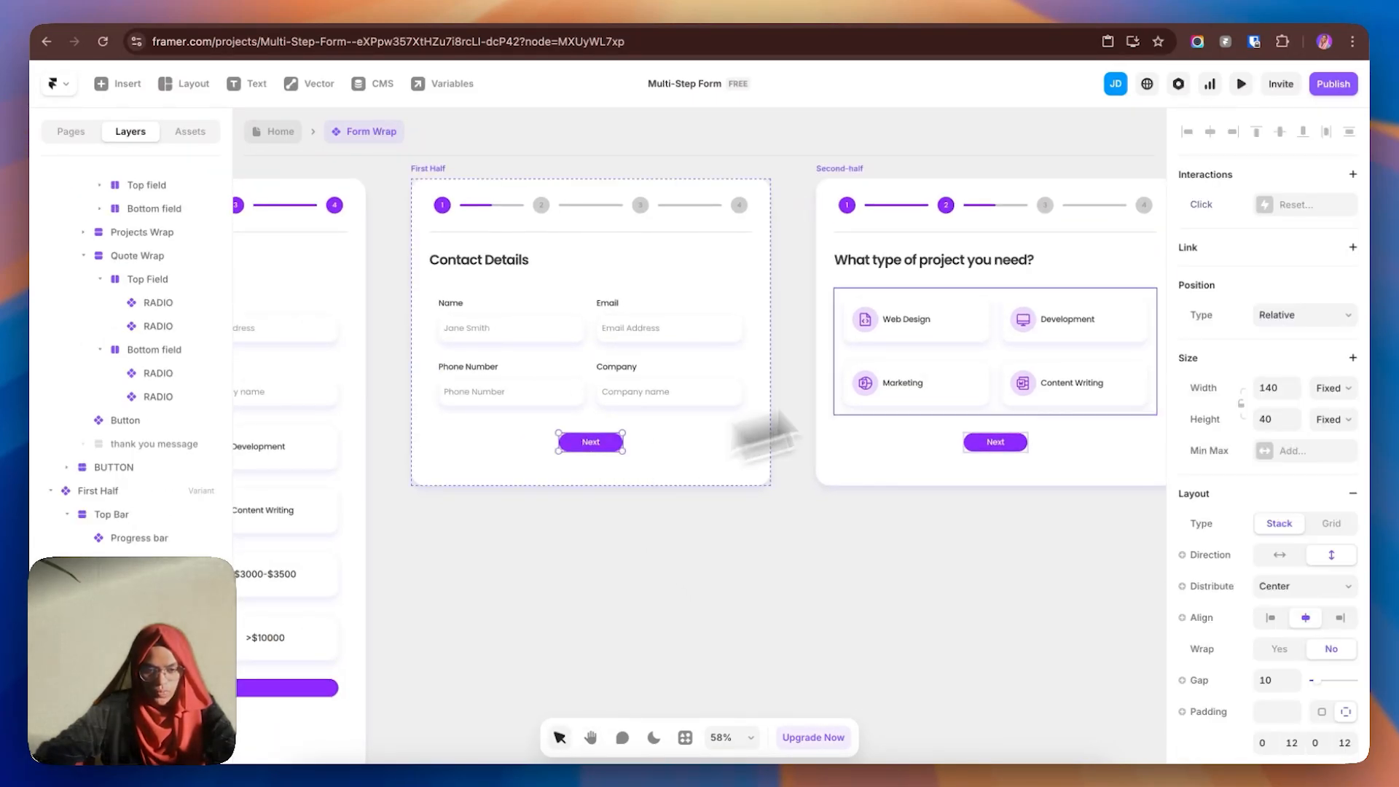
click(1288, 208)
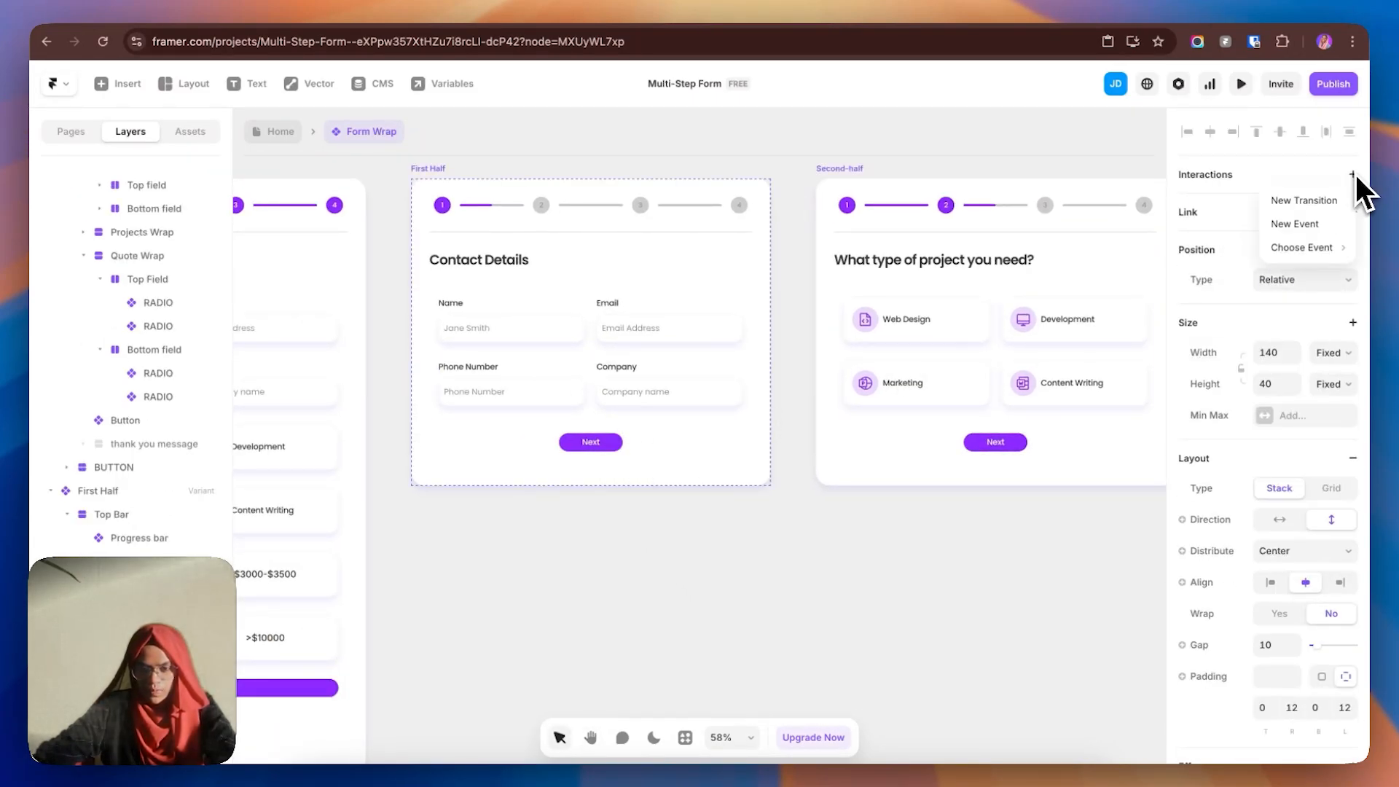
click(1296, 201)
click(1069, 343)
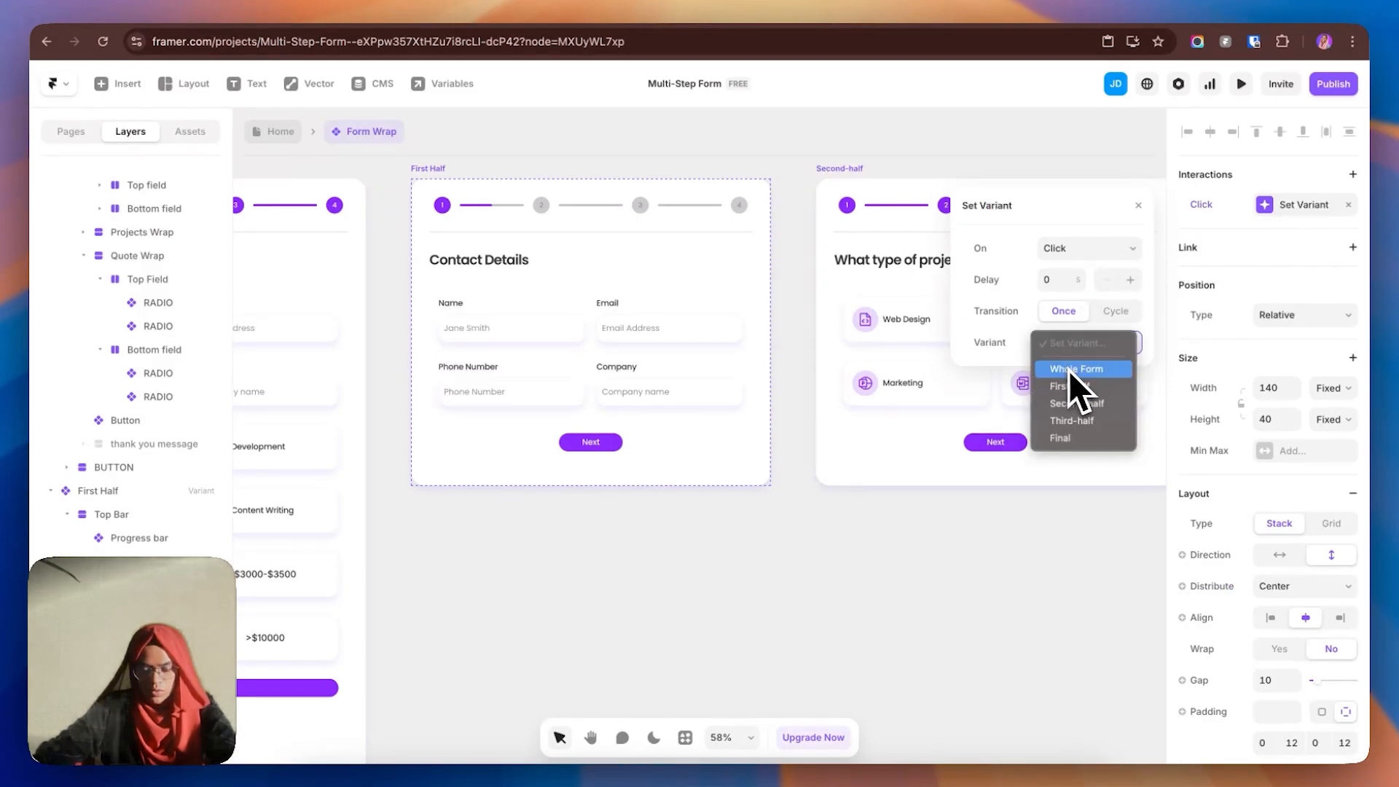
click(1072, 405)
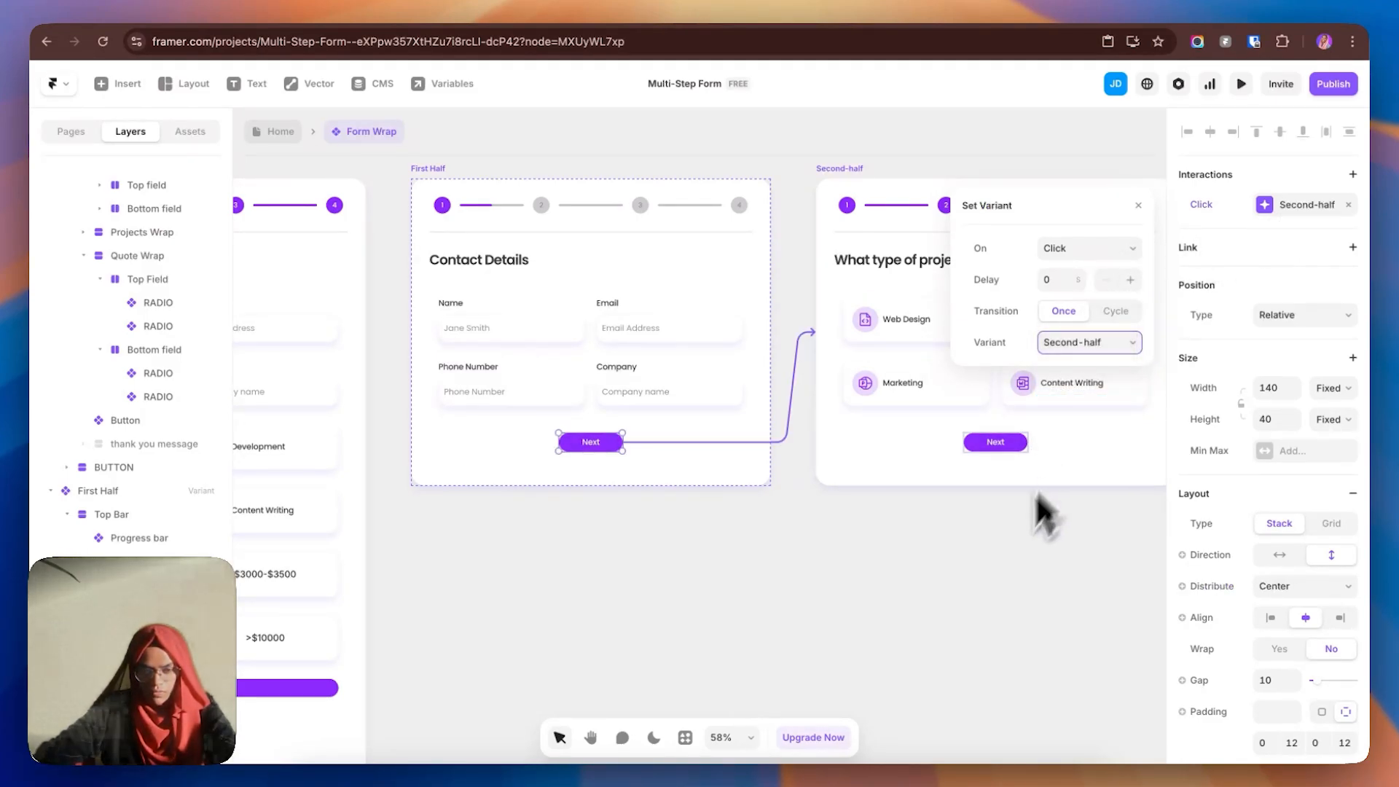
- Give the second step's Next button a click interaction that sets the variant to Third-half
click(1011, 450)
click(1353, 175)
click(1300, 219)
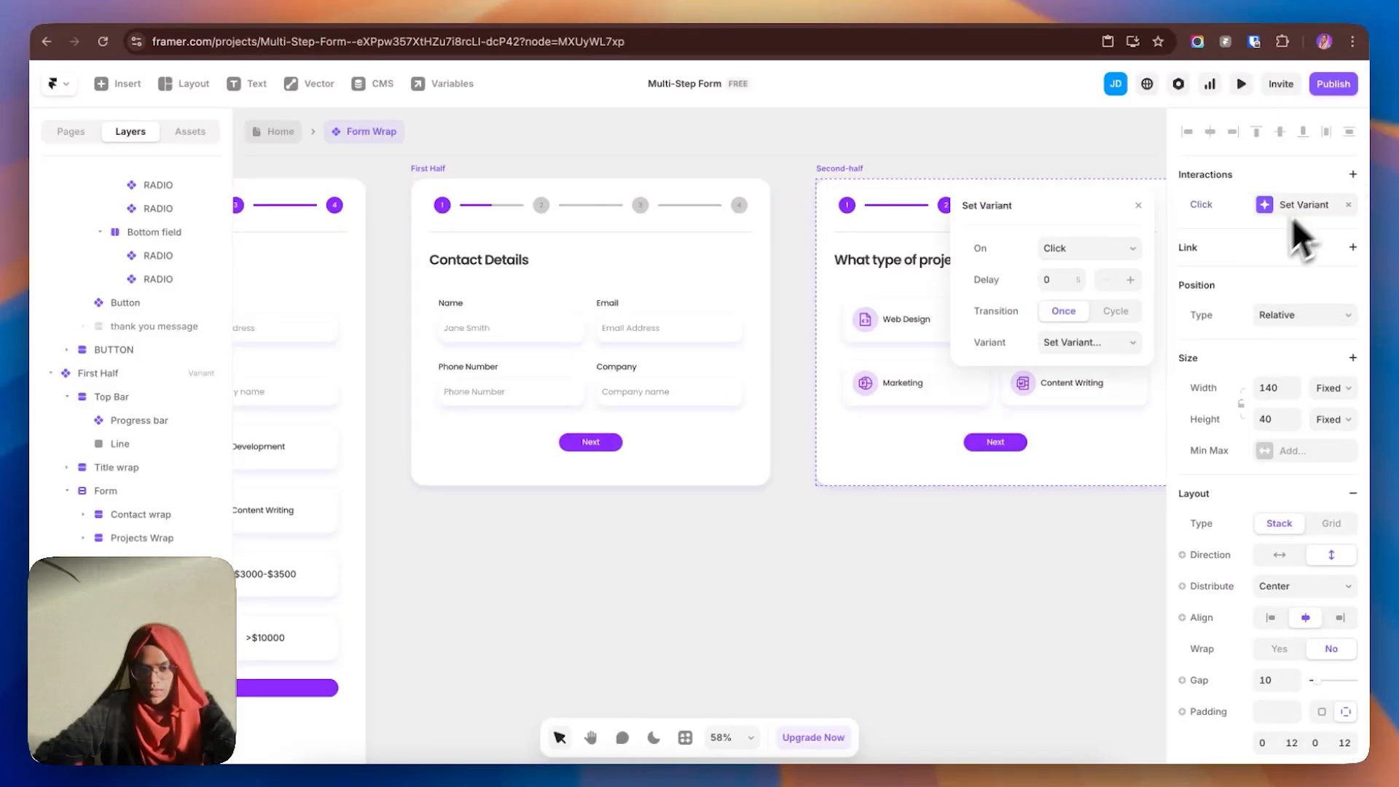
click(1105, 344)
click(1086, 423)
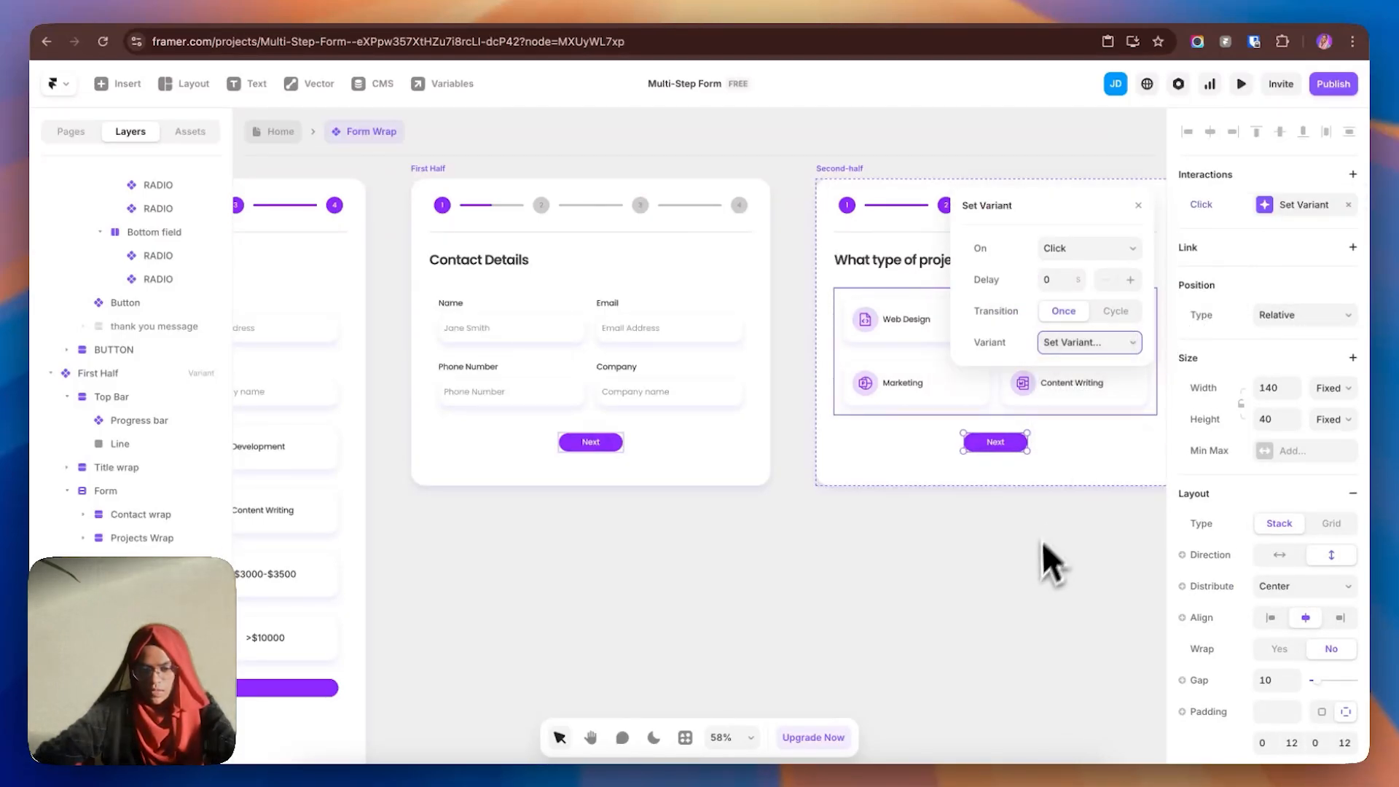
click(1045, 561)
drag(1047, 564, 592, 624)
drag(816, 653, 741, 649)
- Hide the Next button on the Third-half quote step
key(v)
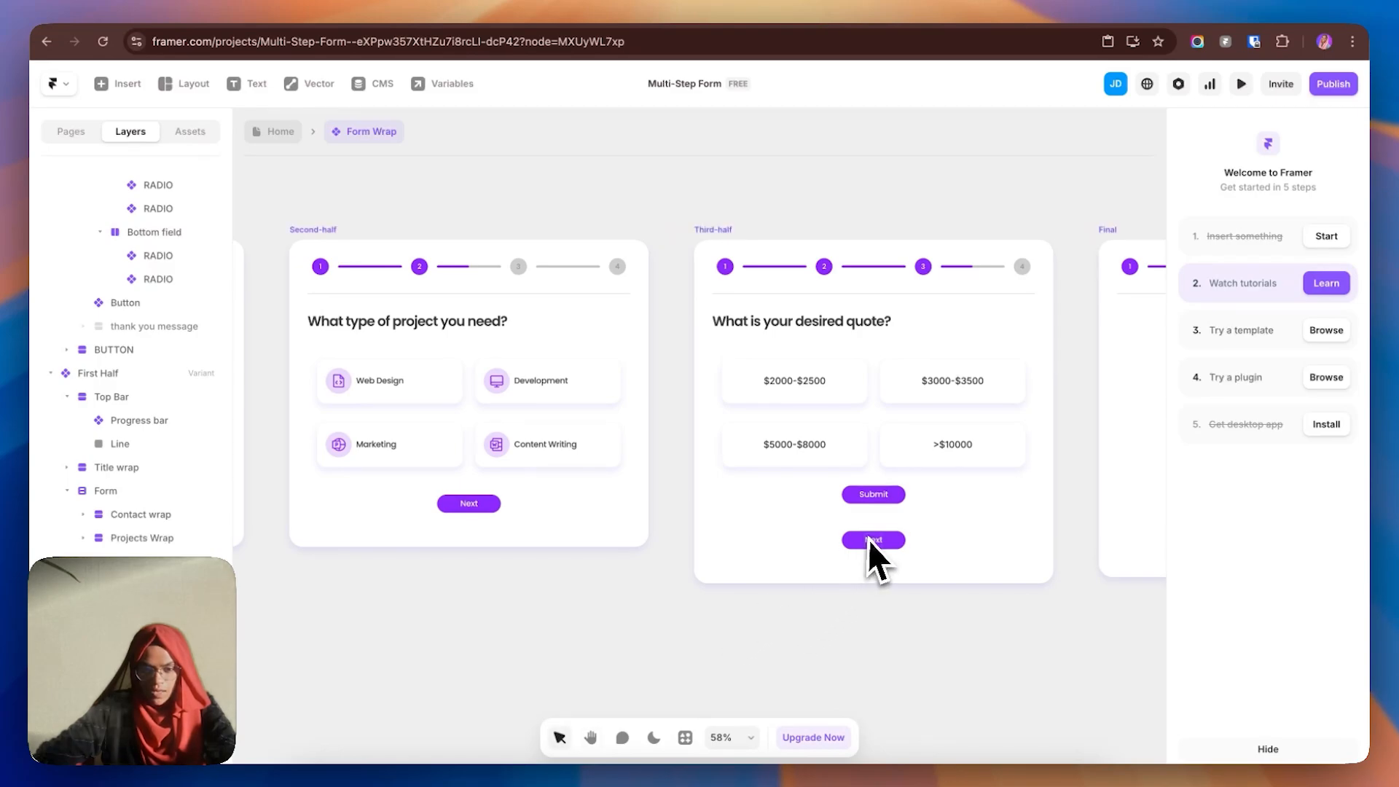
click(878, 538)
scroll(1308, 609, down, 7)
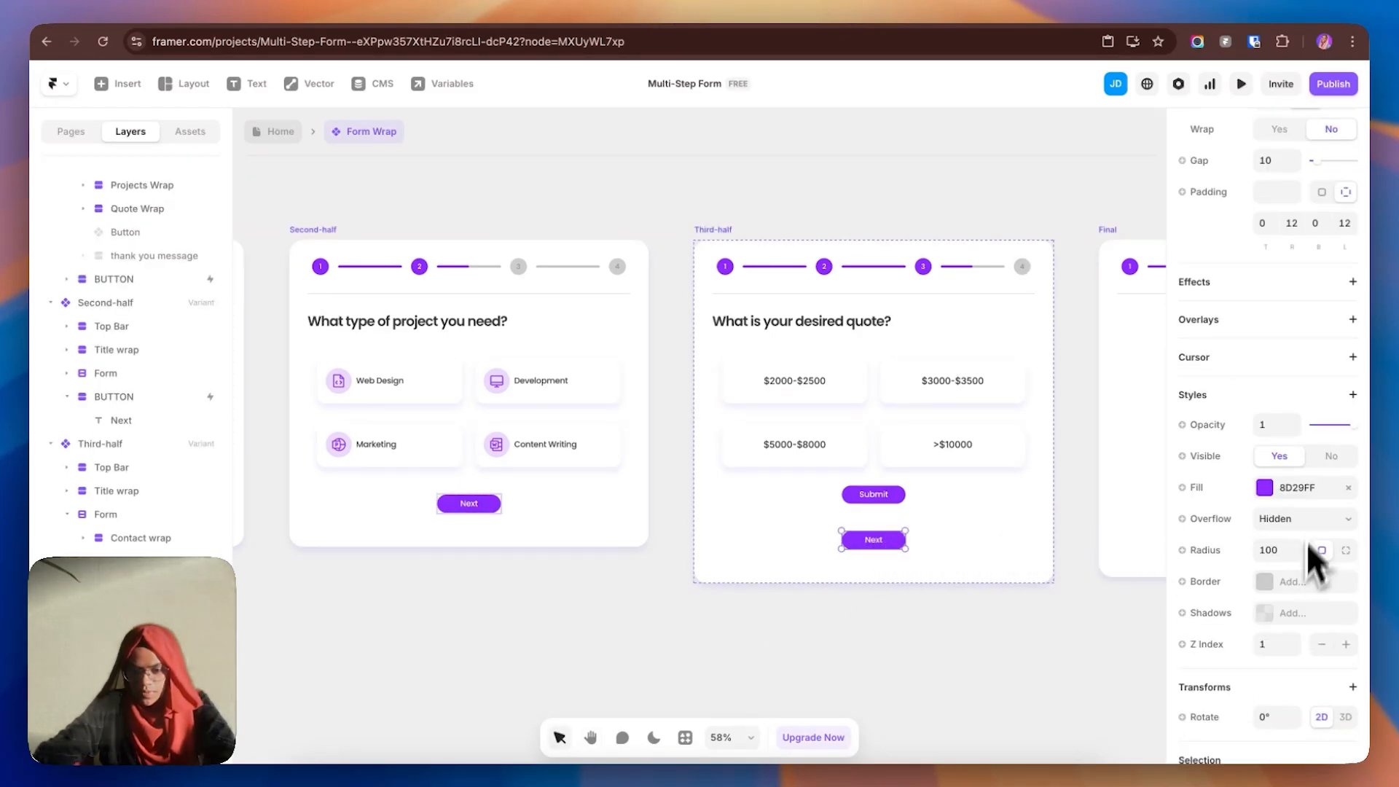
click(1332, 458)
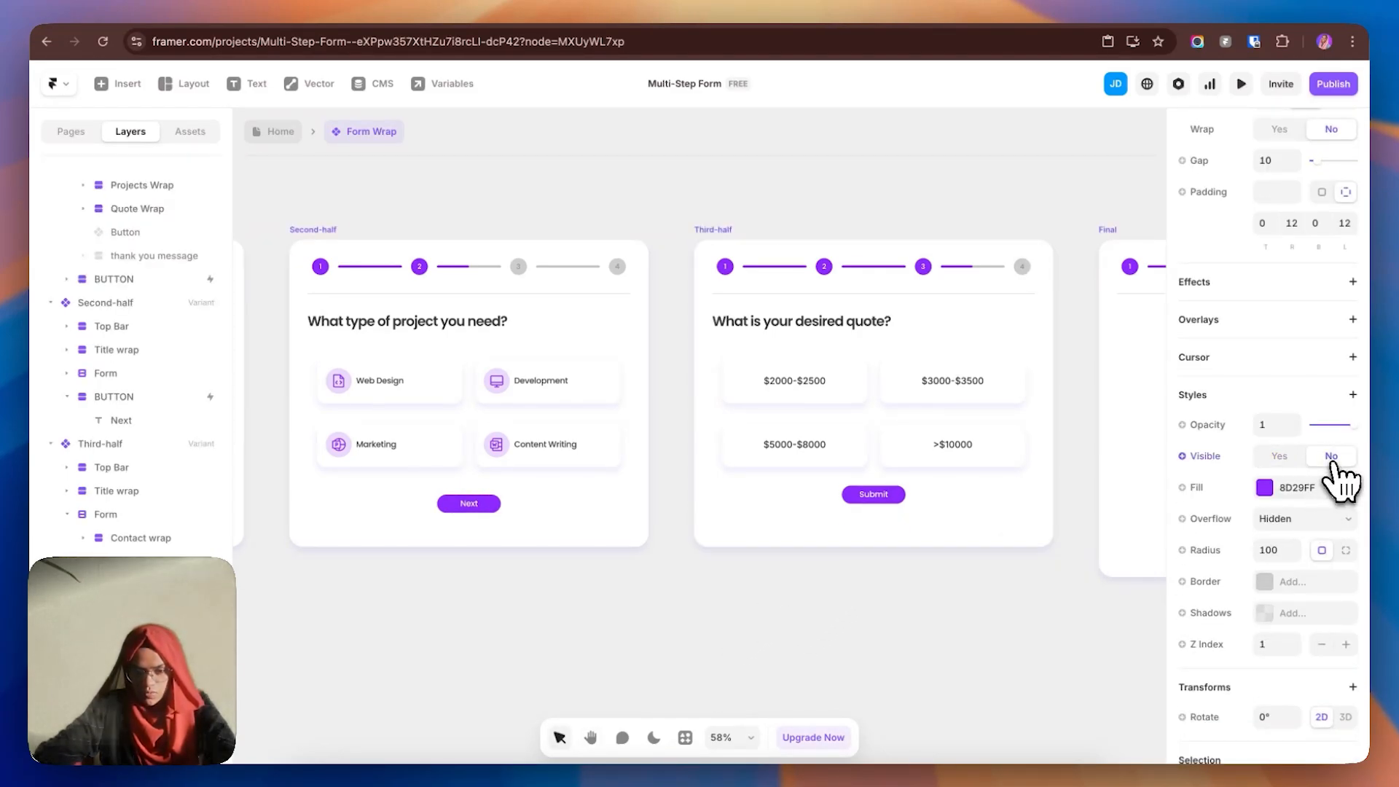
- Link the quote step's form to the Final variant with a Success trigger
click(901, 497)
scroll(777, 491, right, 2)
click(777, 491)
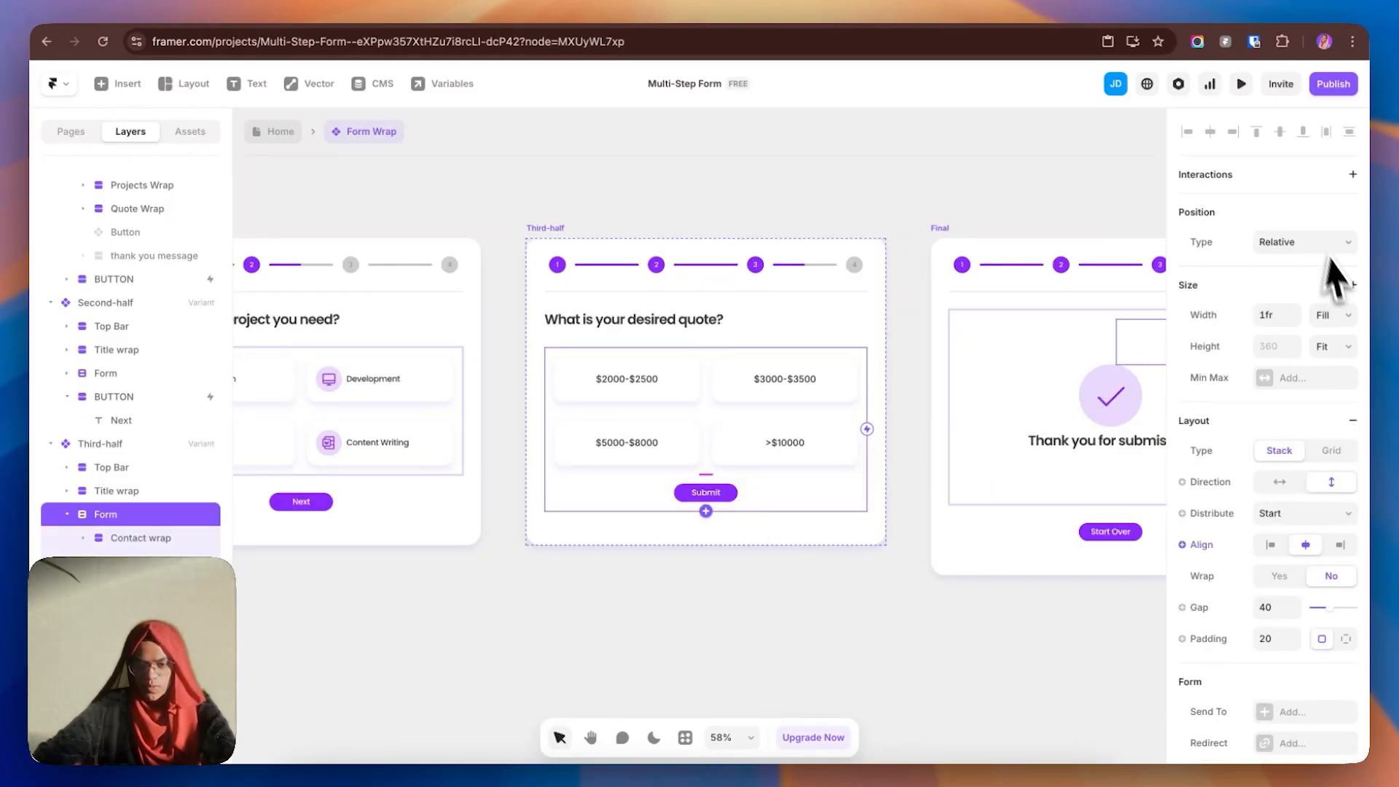
drag(867, 438, 950, 419)
click(946, 508)
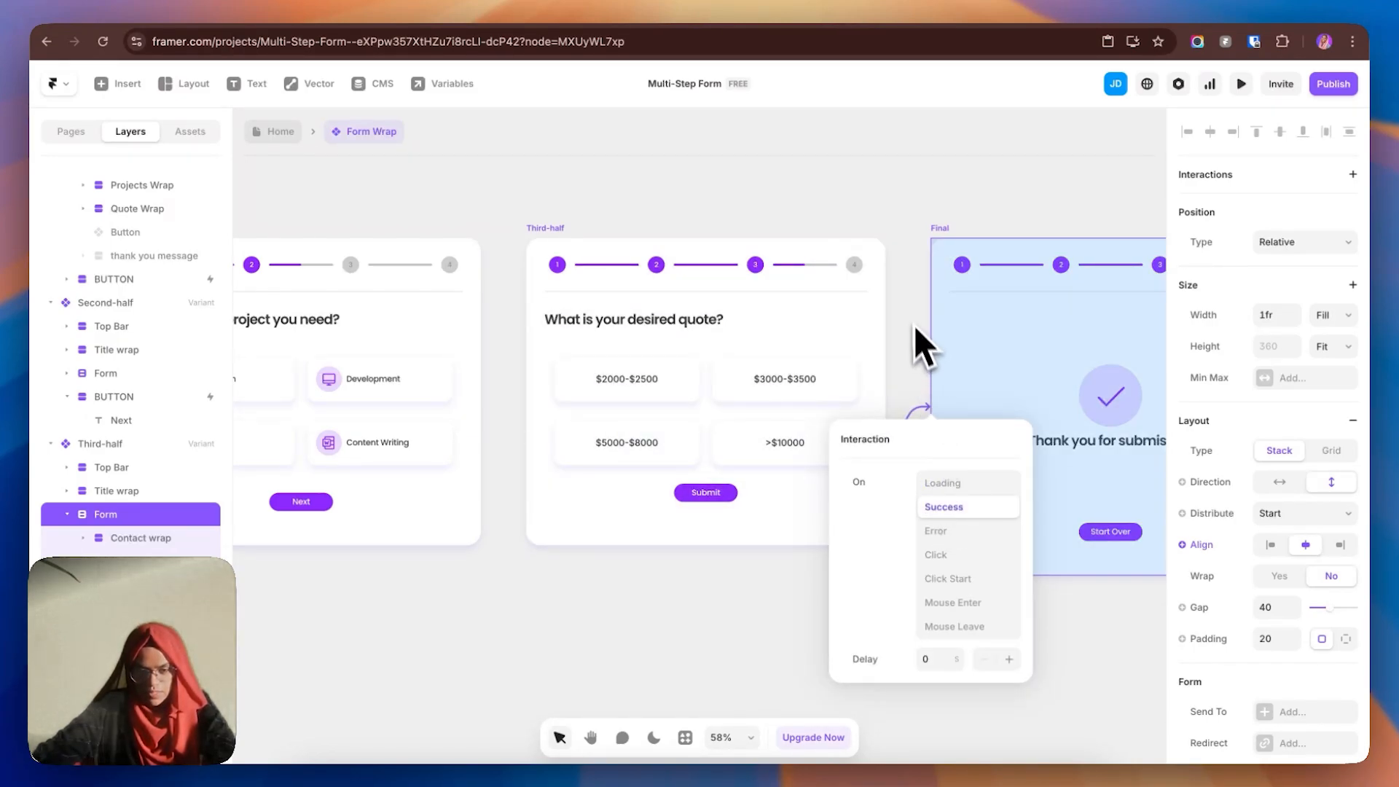
click(1288, 206)
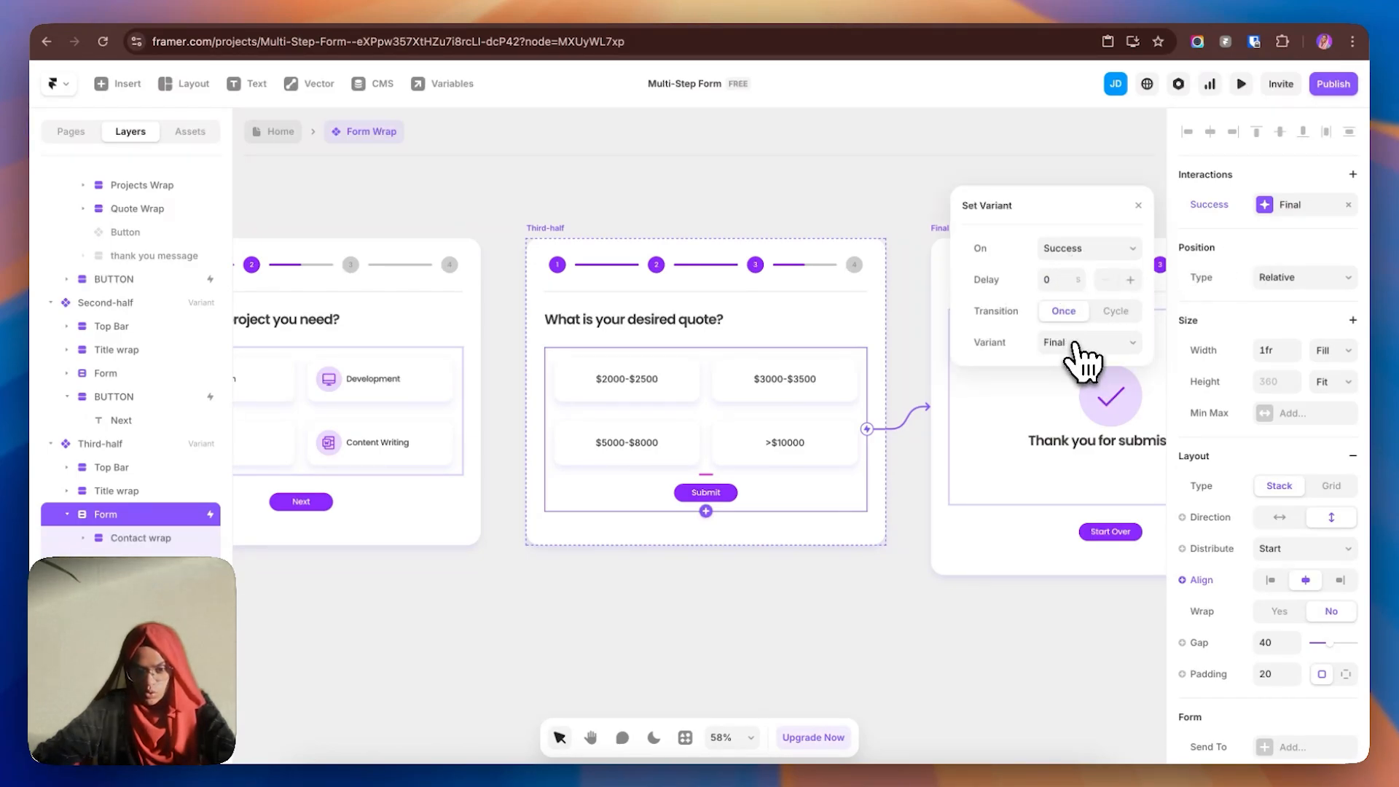
click(829, 663)
- Pan back across the steps and review the project step's Next button interaction
drag(724, 657, 995, 634)
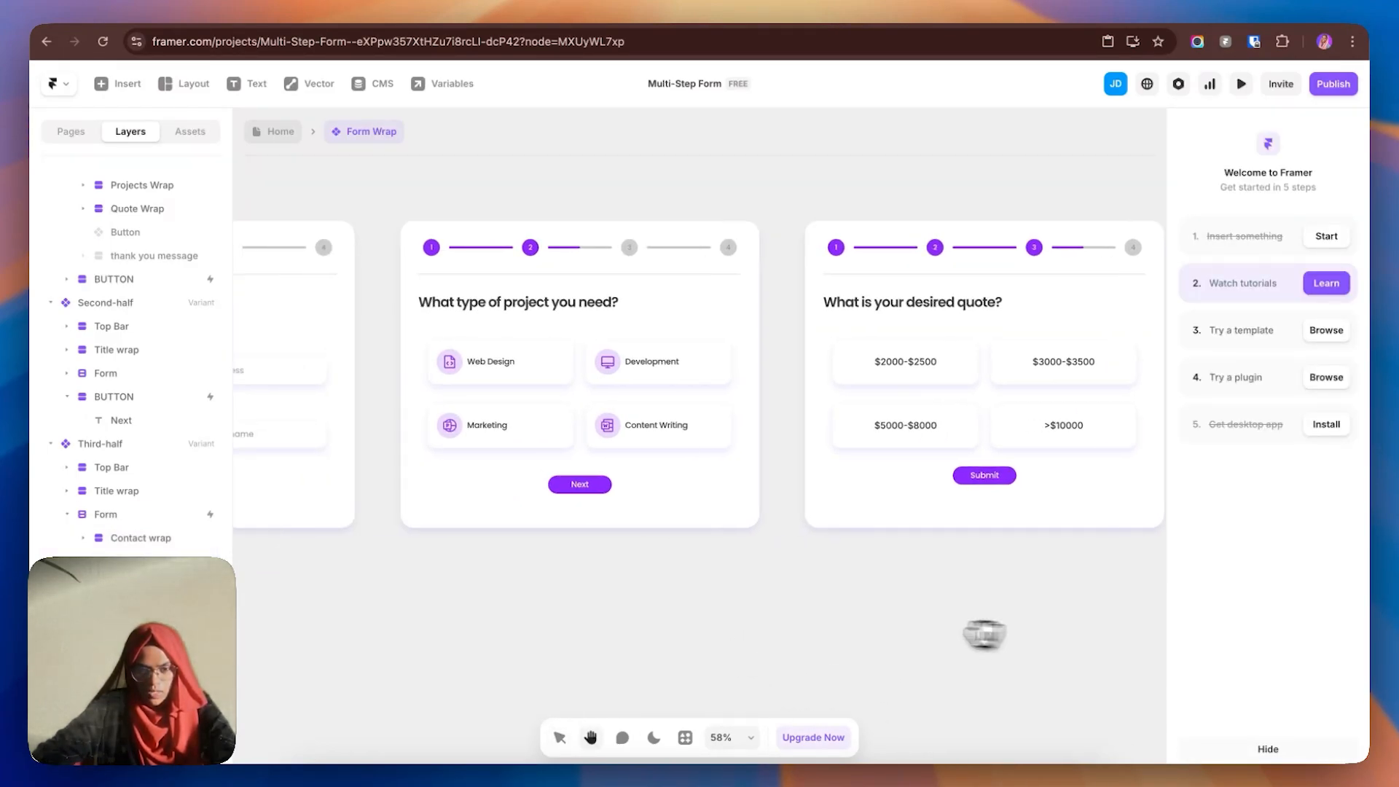
drag(752, 619, 565, 609)
drag(805, 620, 774, 593)
drag(605, 601, 806, 603)
drag(672, 608, 800, 617)
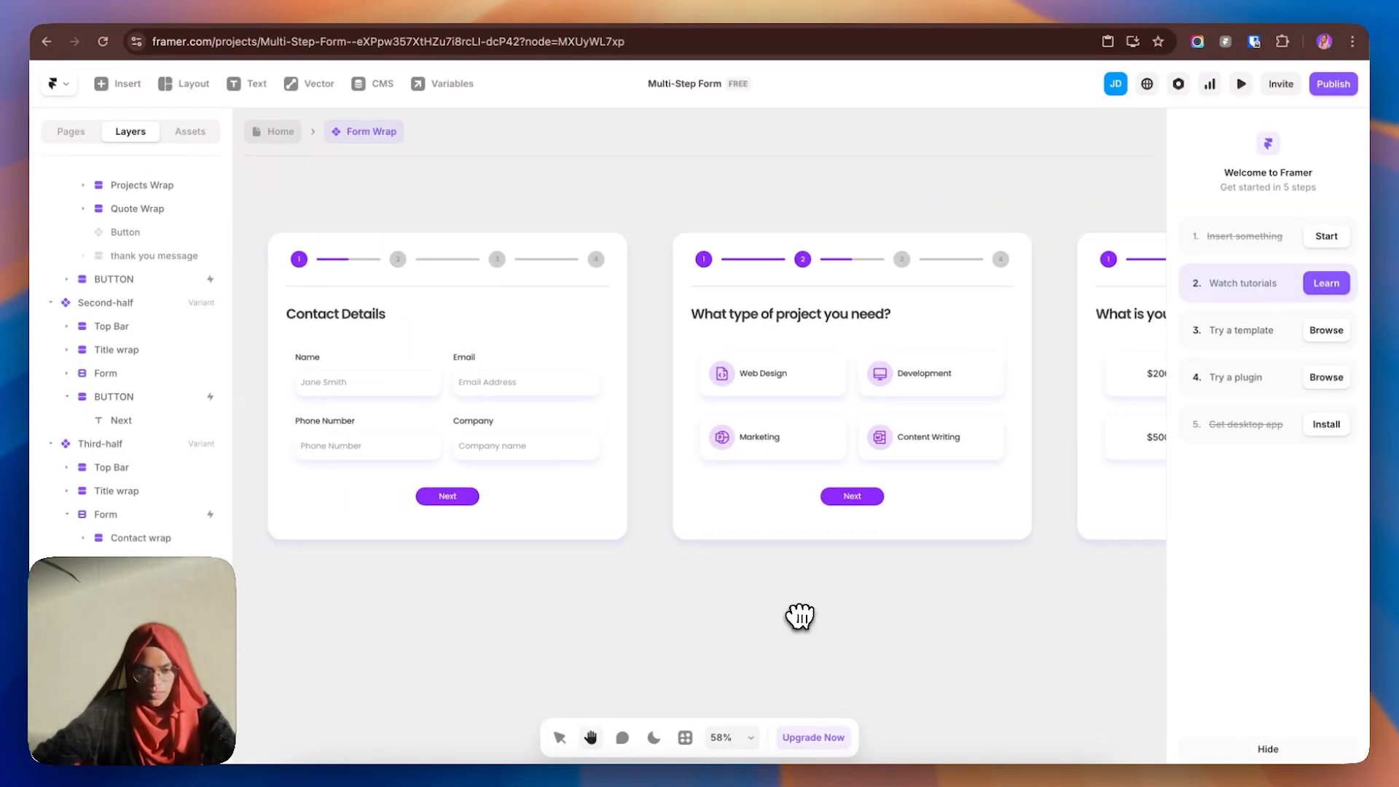
click(845, 499)
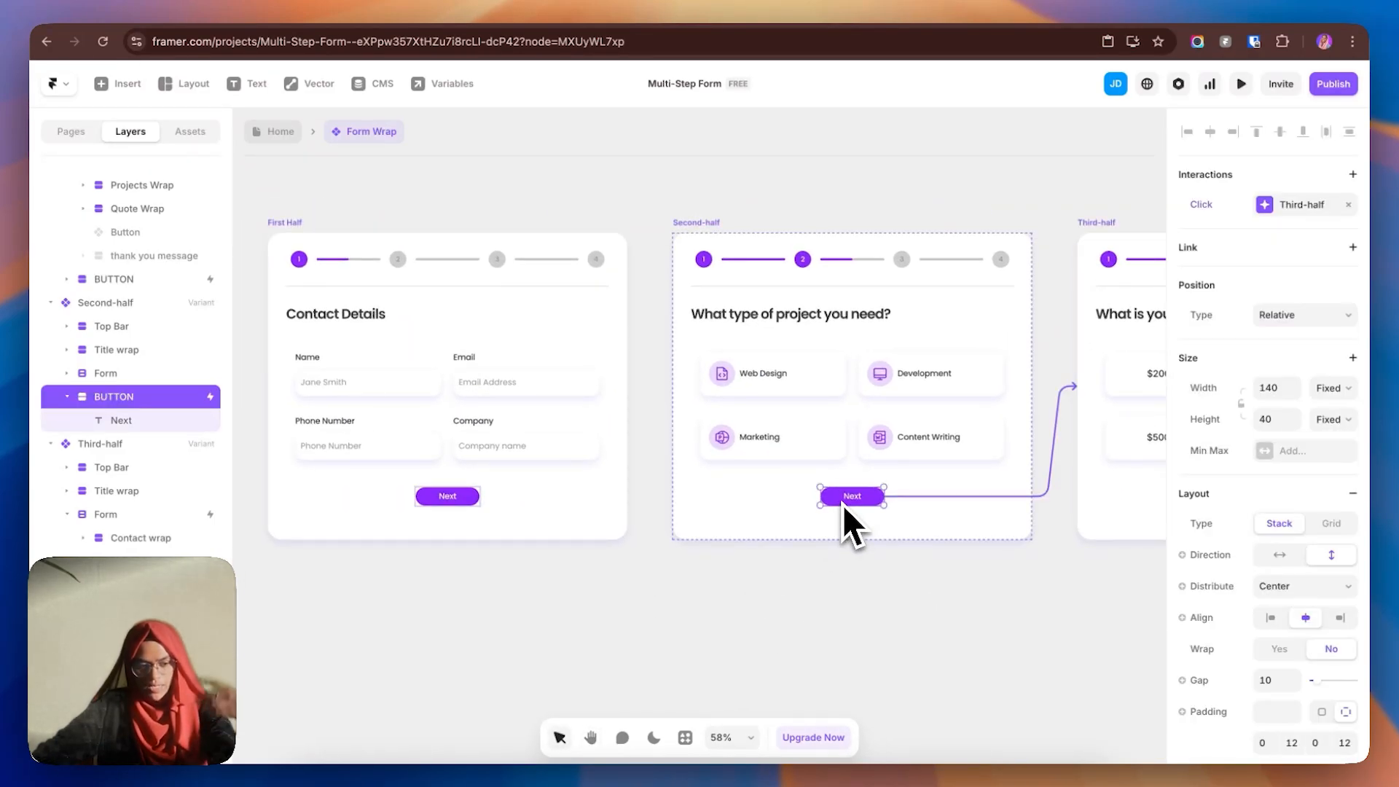
click(66, 397)
click(402, 572)
drag(430, 617, 900, 633)
drag(535, 642, 998, 599)
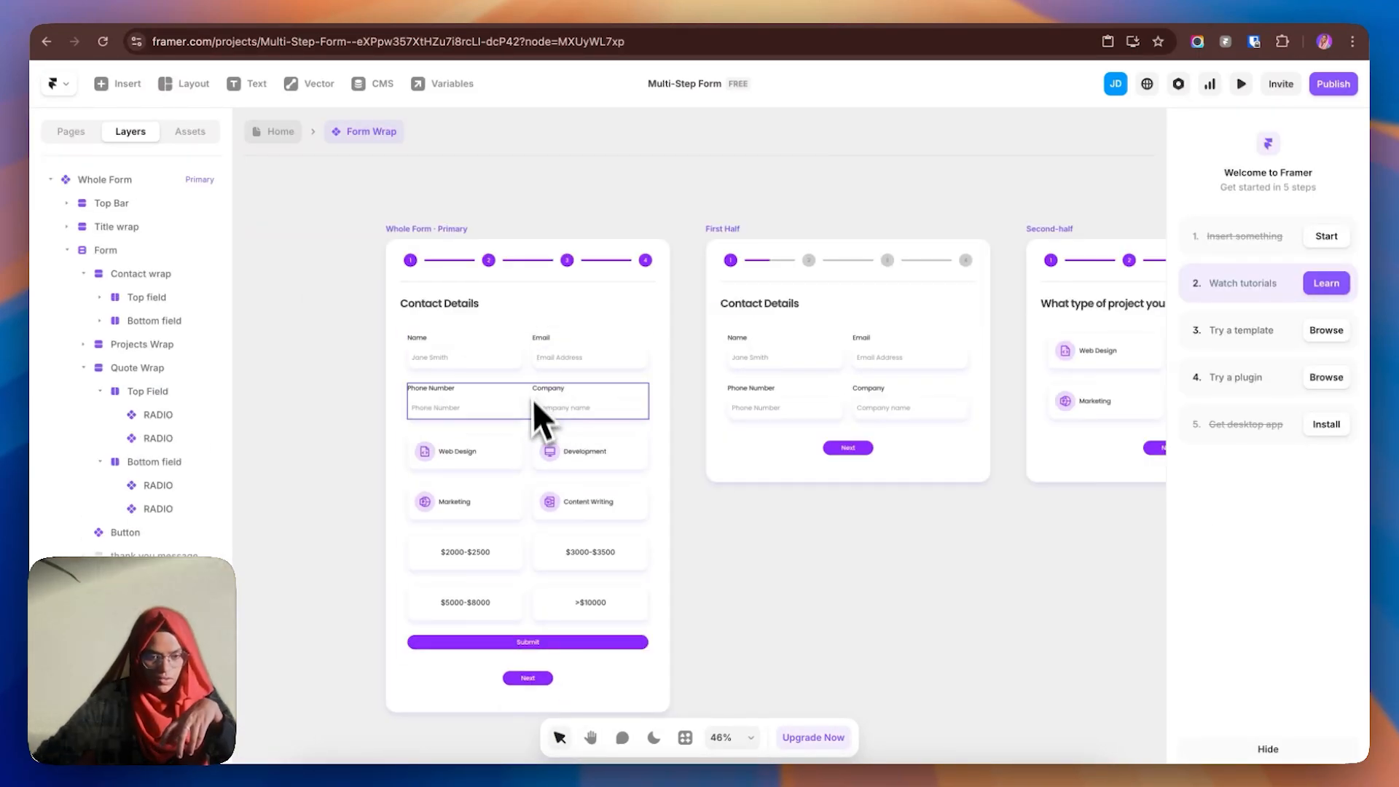
- Send the primary form's submissions to a new Google Sheet named Multi-step
click(531, 433)
click(66, 250)
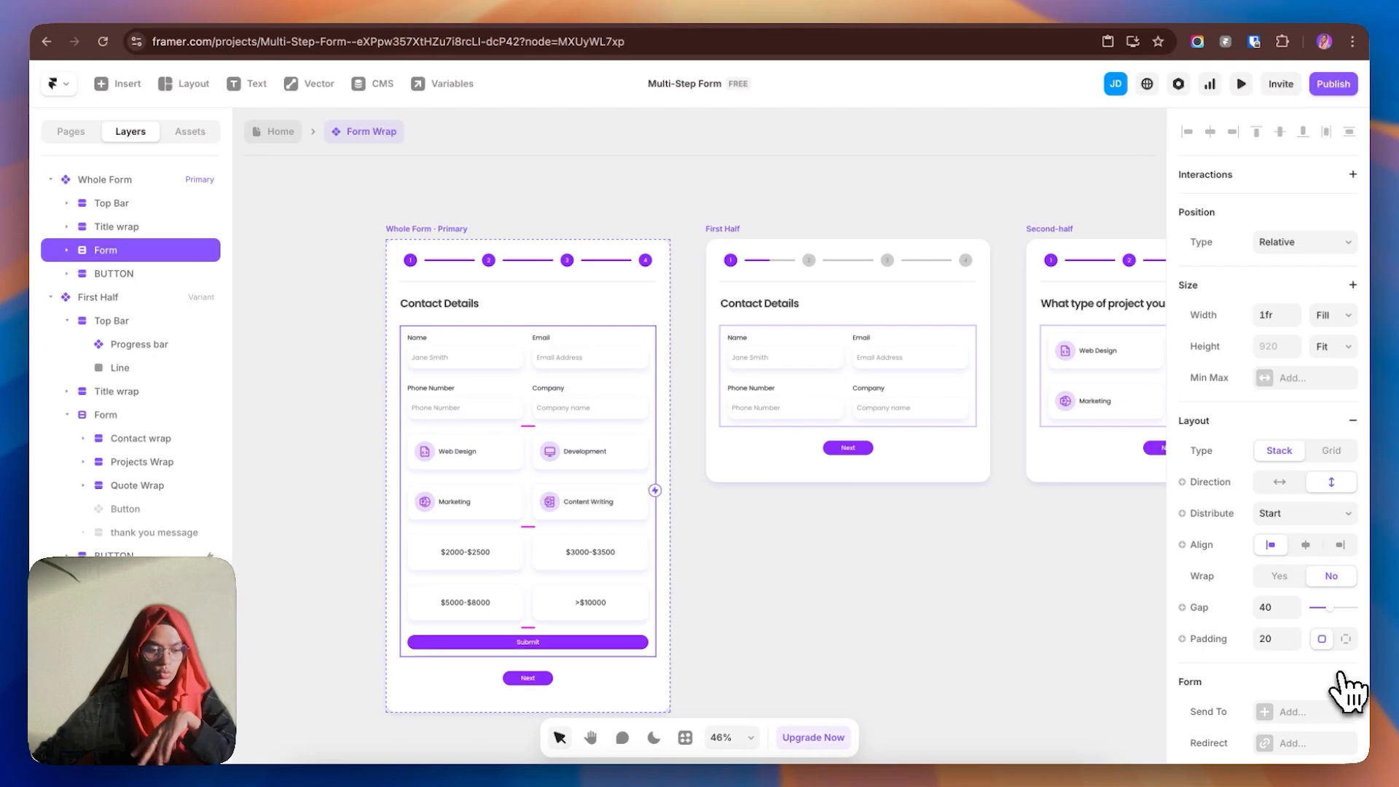
scroll(1350, 692, down, 3)
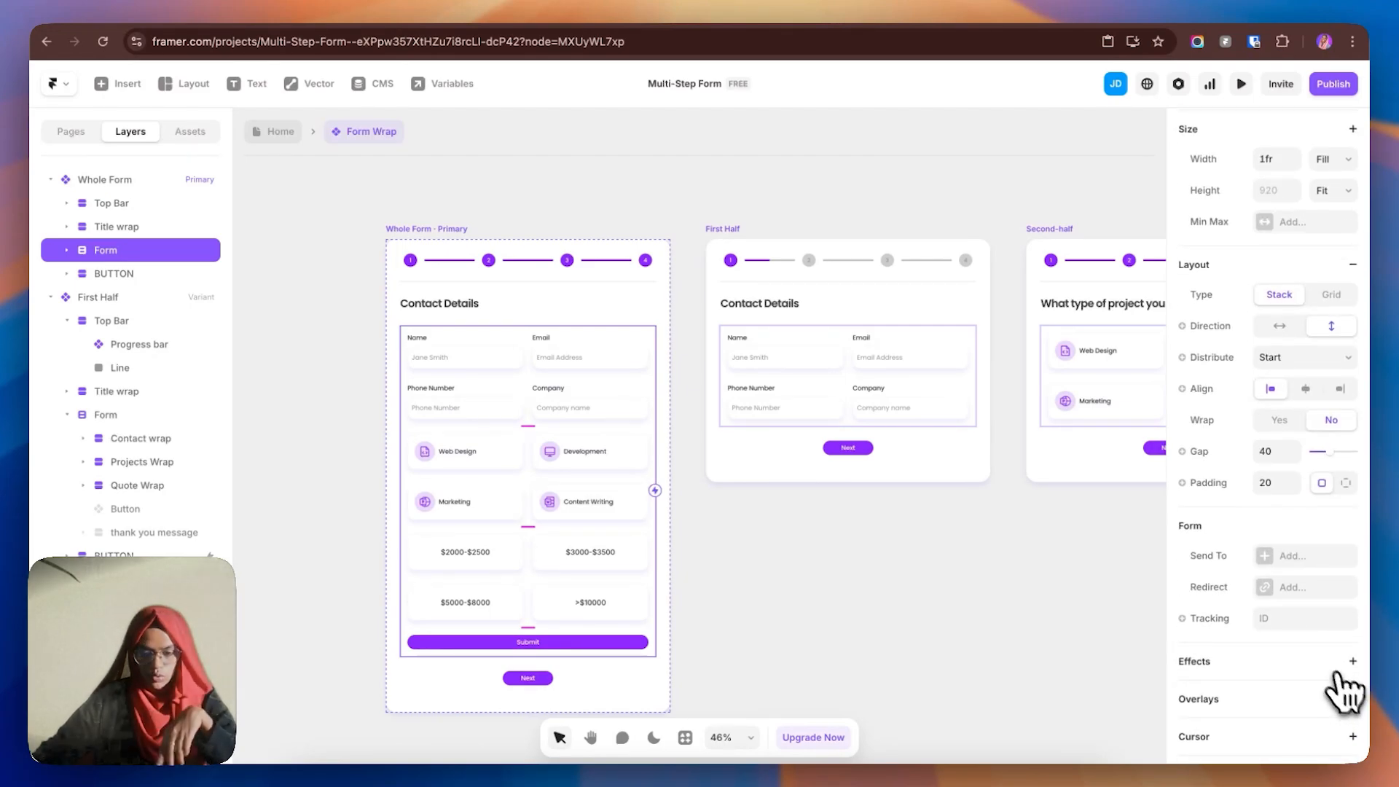
click(1271, 561)
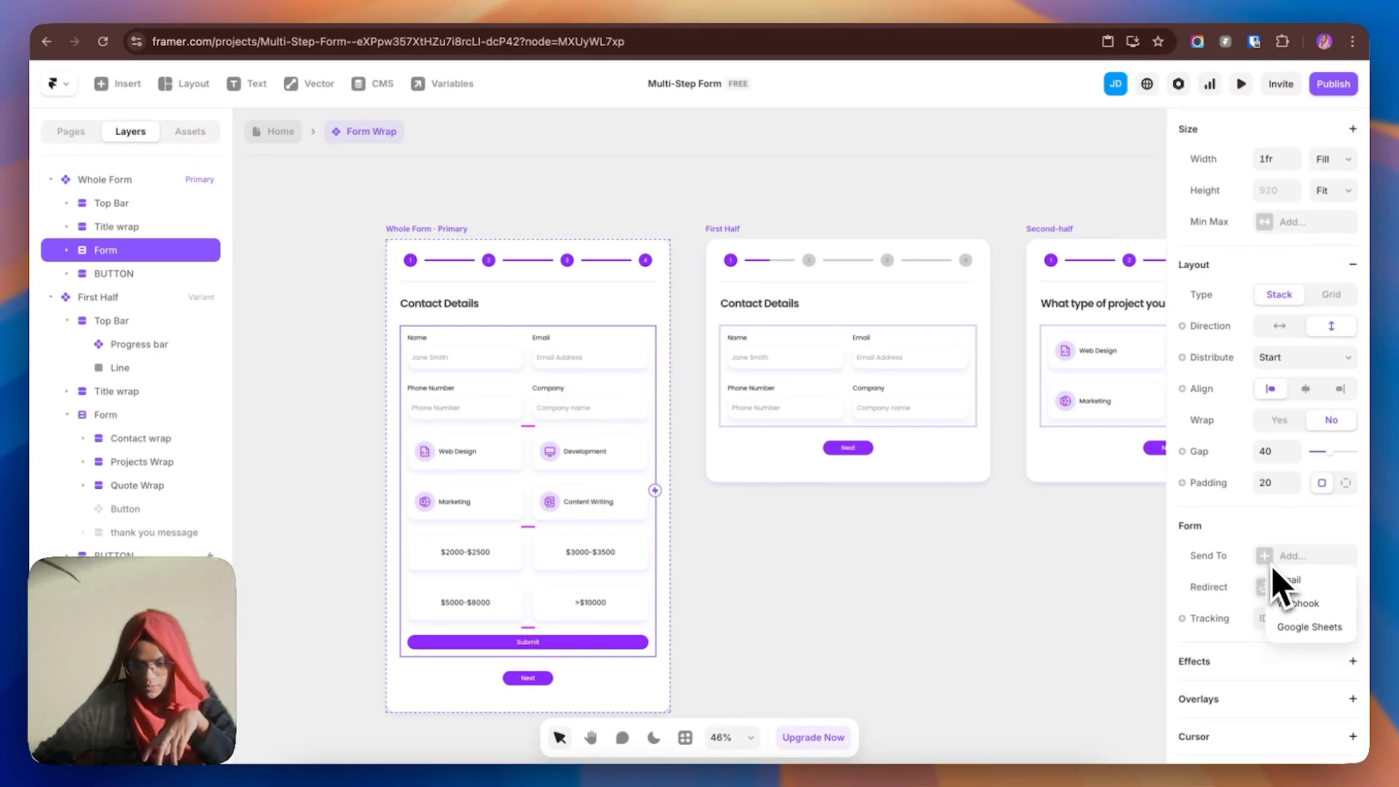
click(1309, 630)
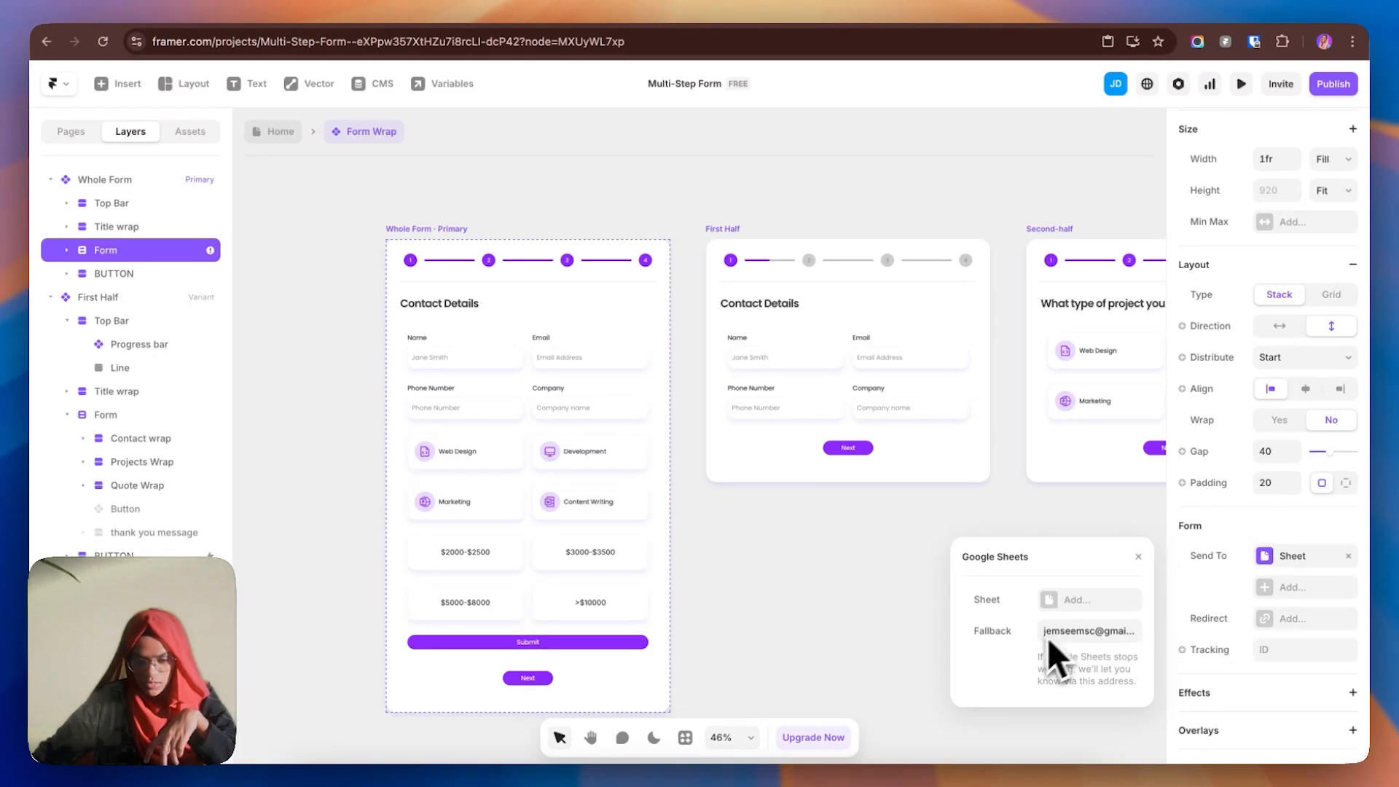
click(1084, 600)
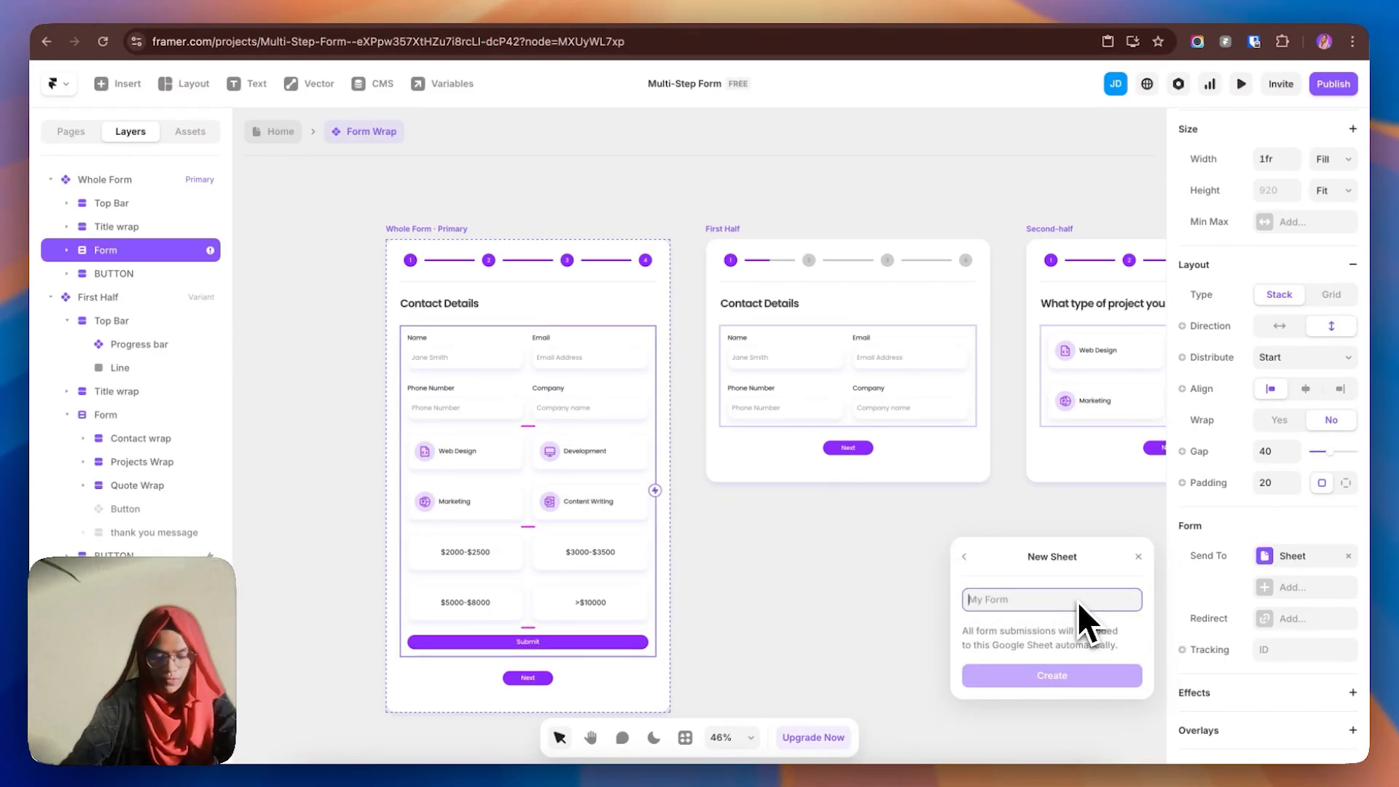
text(Mult)
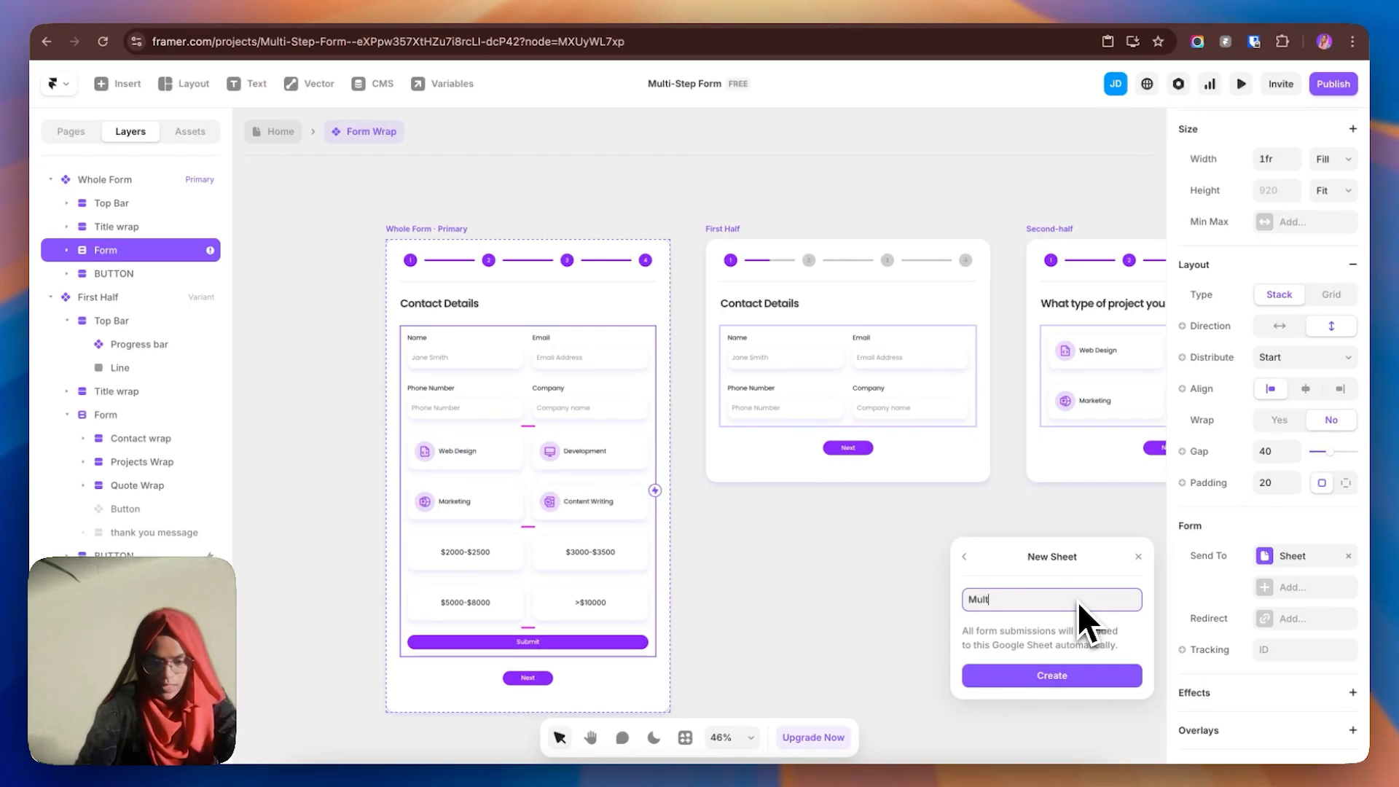
text(i-step)
click(1073, 677)
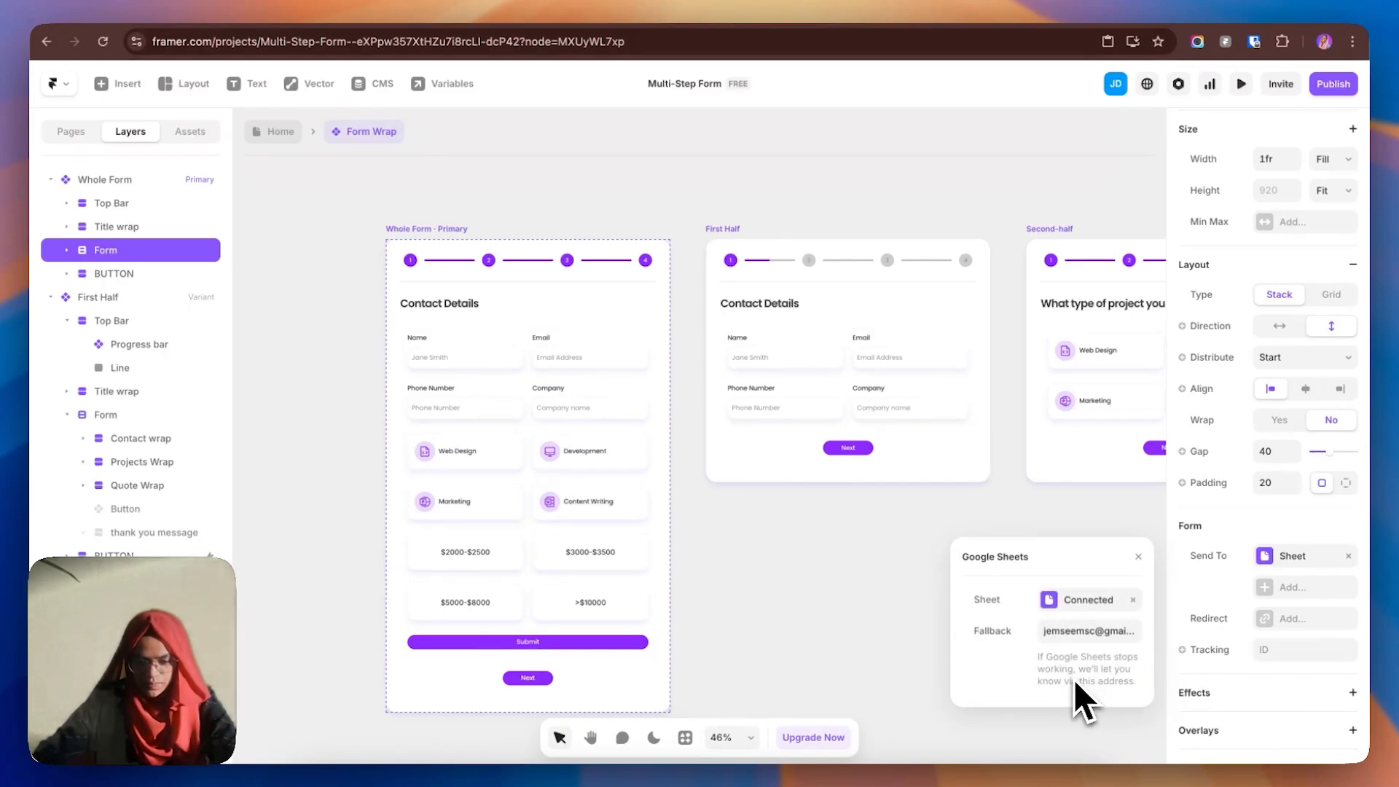
click(815, 631)
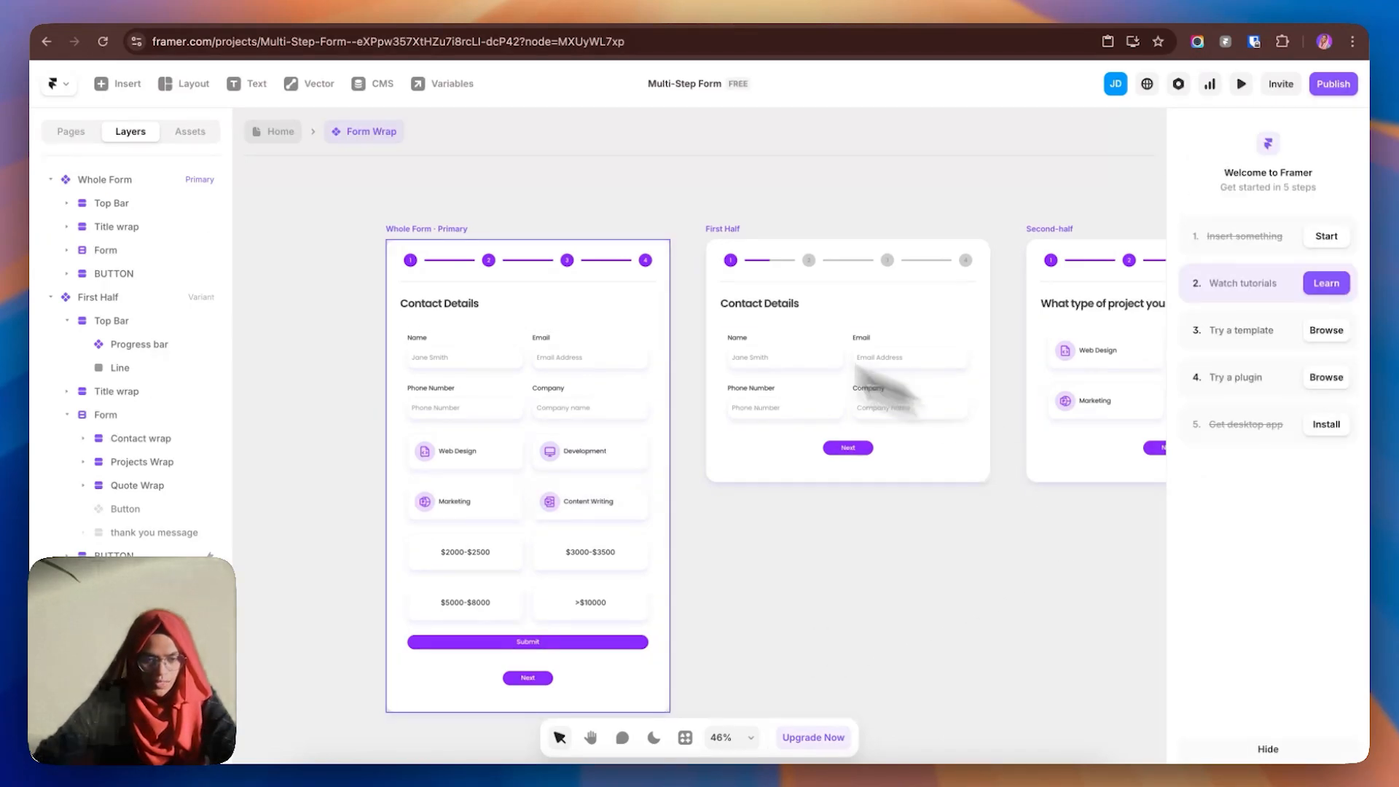
- Return to the Home page and check the form's variant choices
click(280, 133)
click(1040, 375)
click(818, 365)
click(1312, 701)
click(1011, 550)
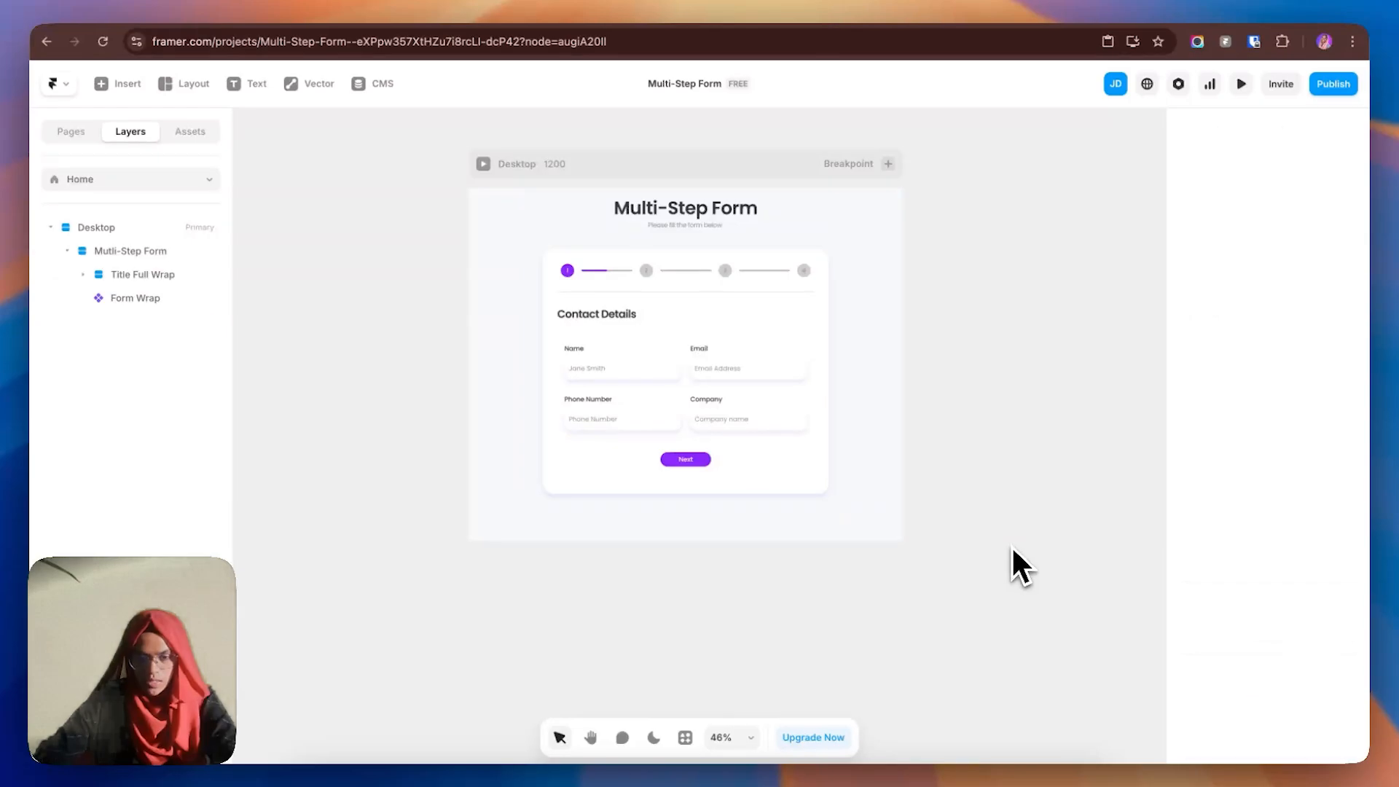
- Preview the site and fill in test contact e-mail, phone number and company name, then continue
click(1241, 84)
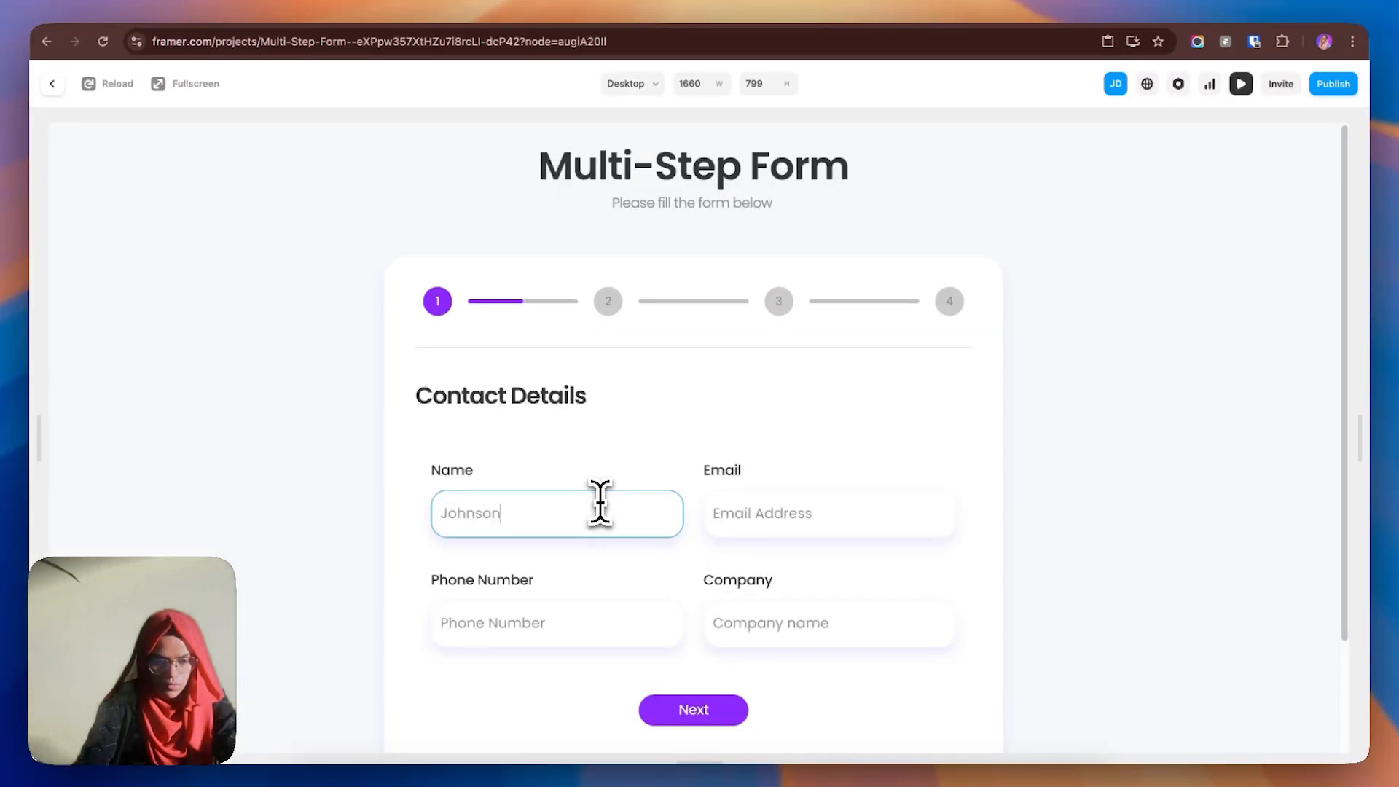
click(737, 503)
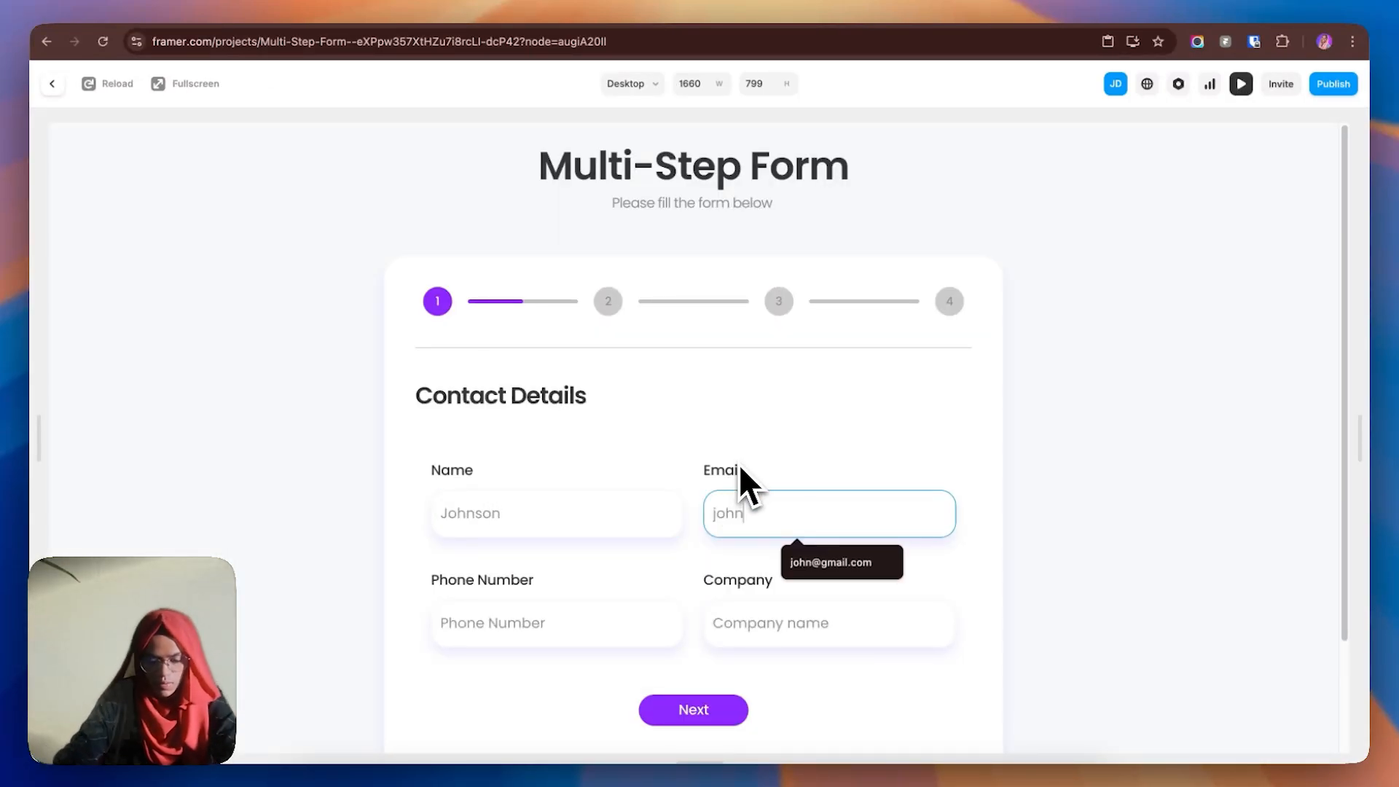
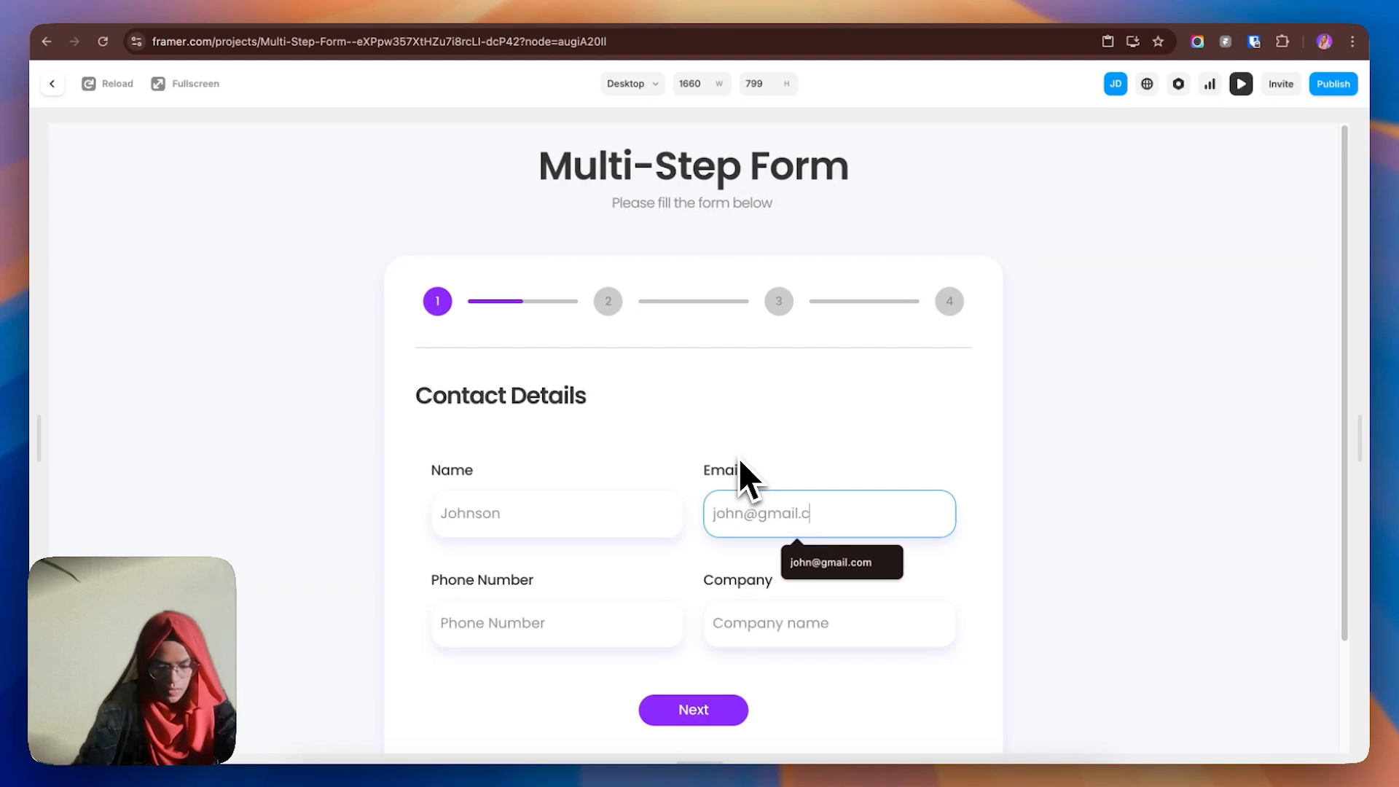
key(Tab)
text(1234567890)
click(785, 627)
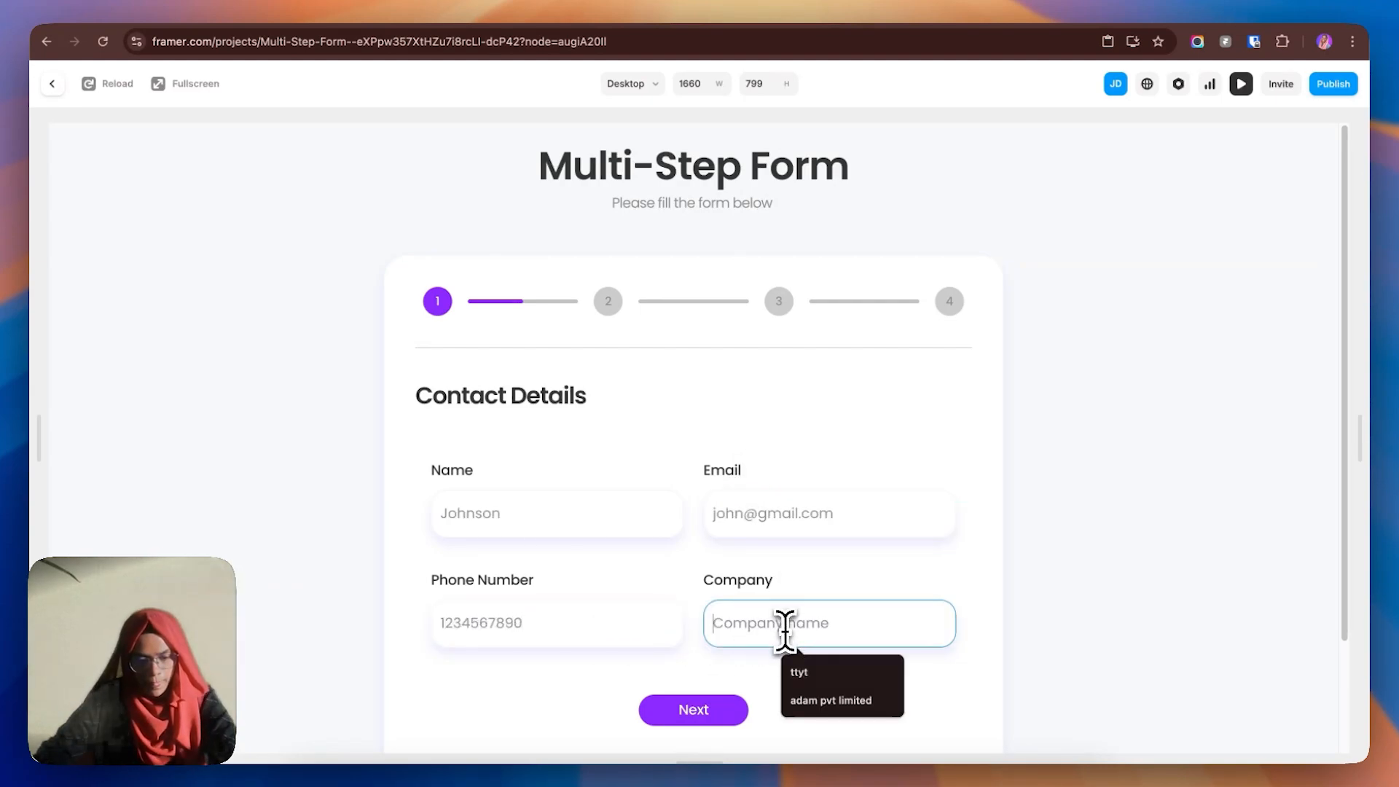
text(adam company)
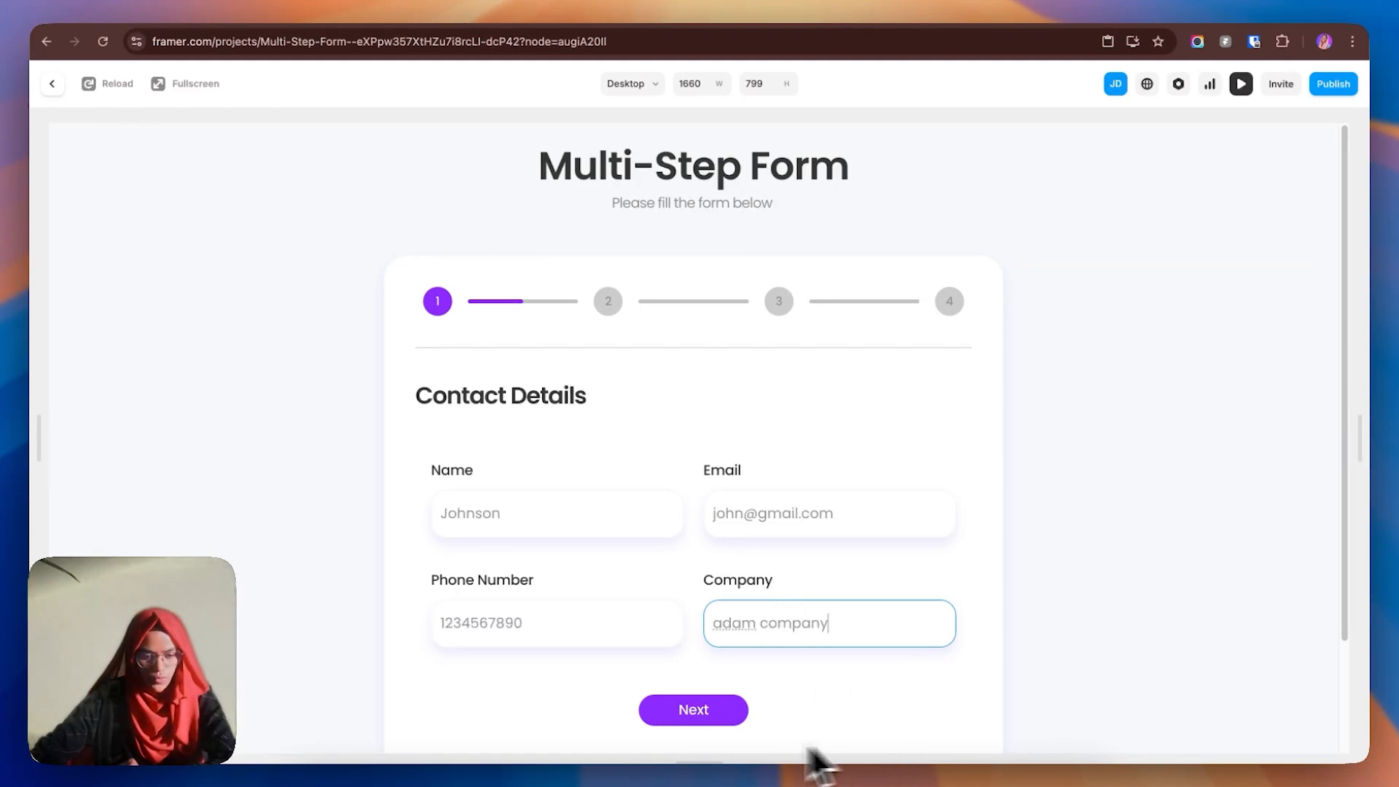
click(703, 718)
- Select Marketing and Web Design projects, choose a quote range and submit the form
click(846, 510)
click(599, 528)
click(769, 528)
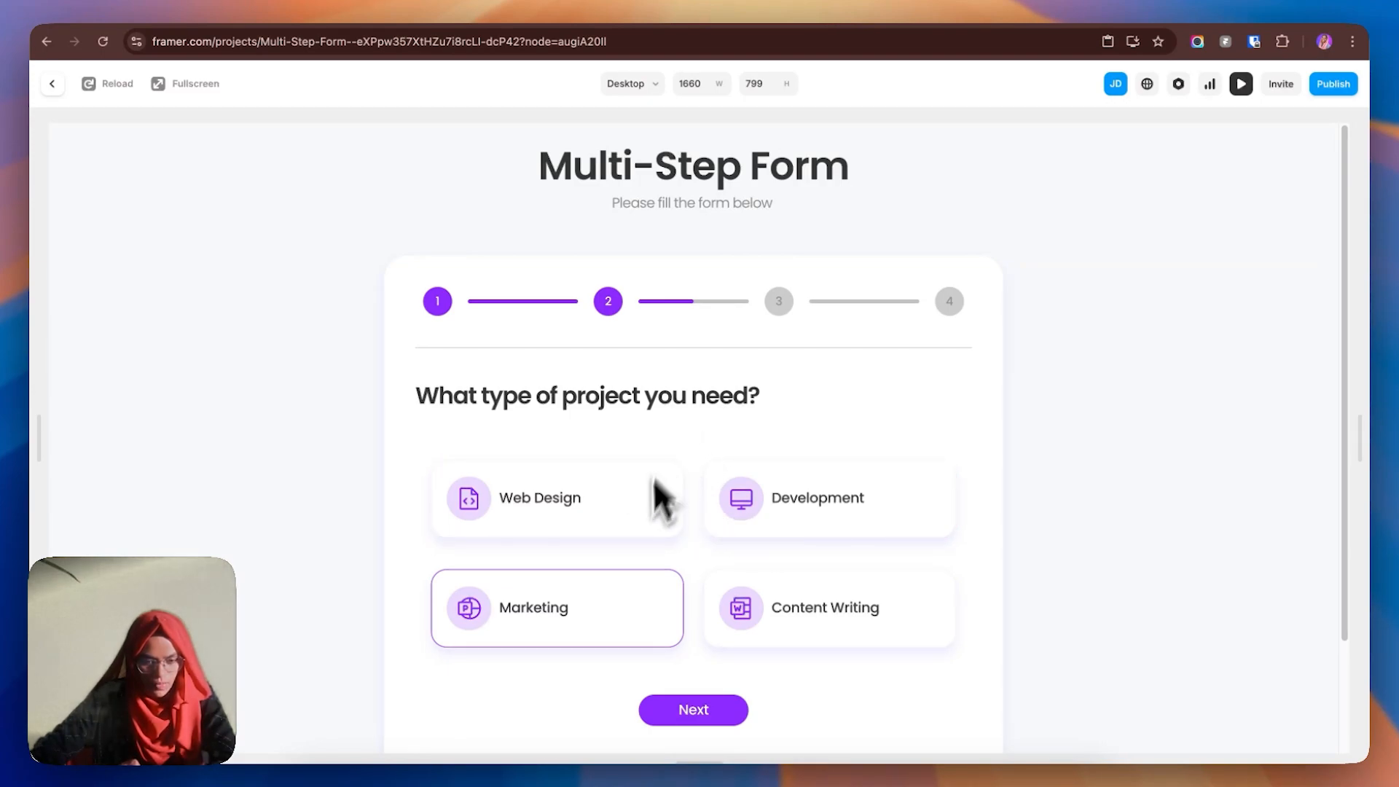
click(621, 527)
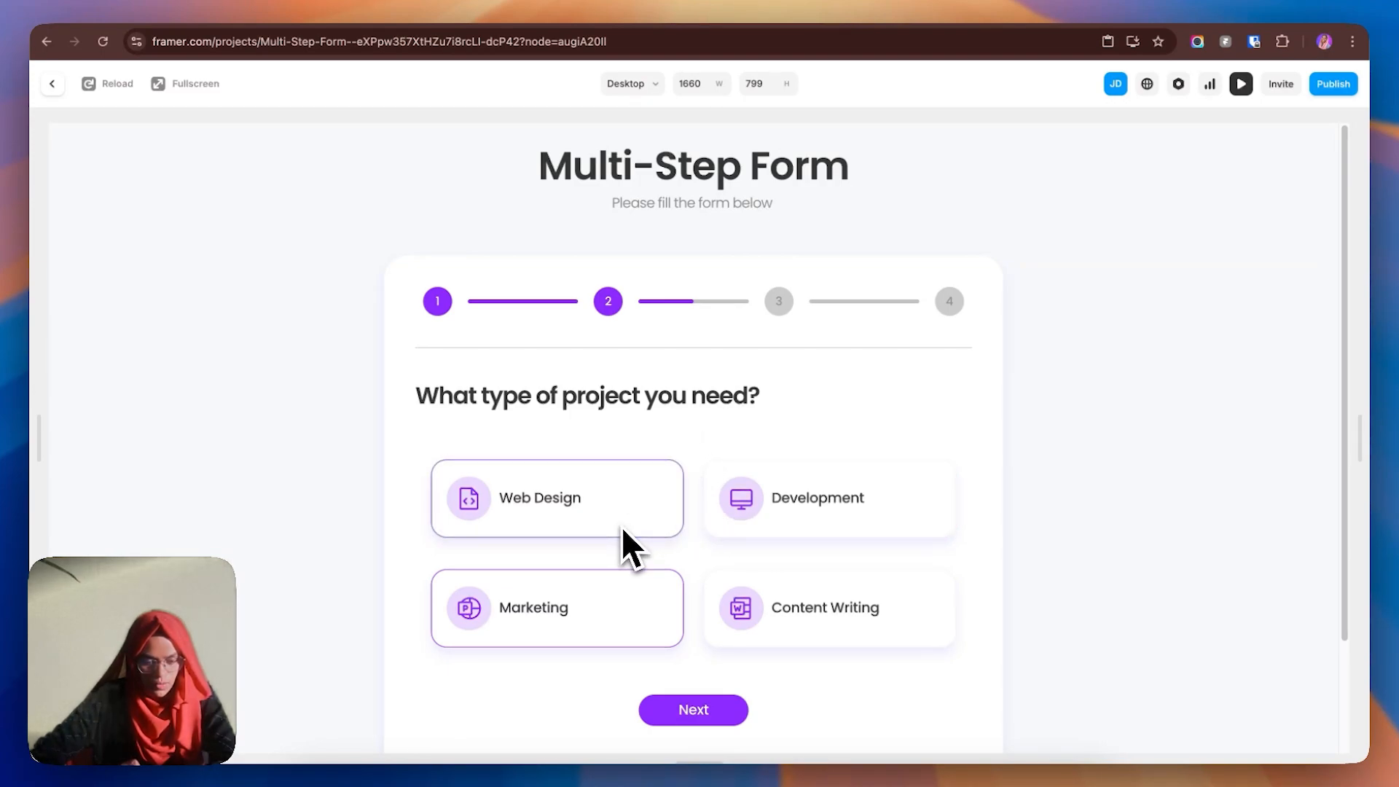
click(731, 718)
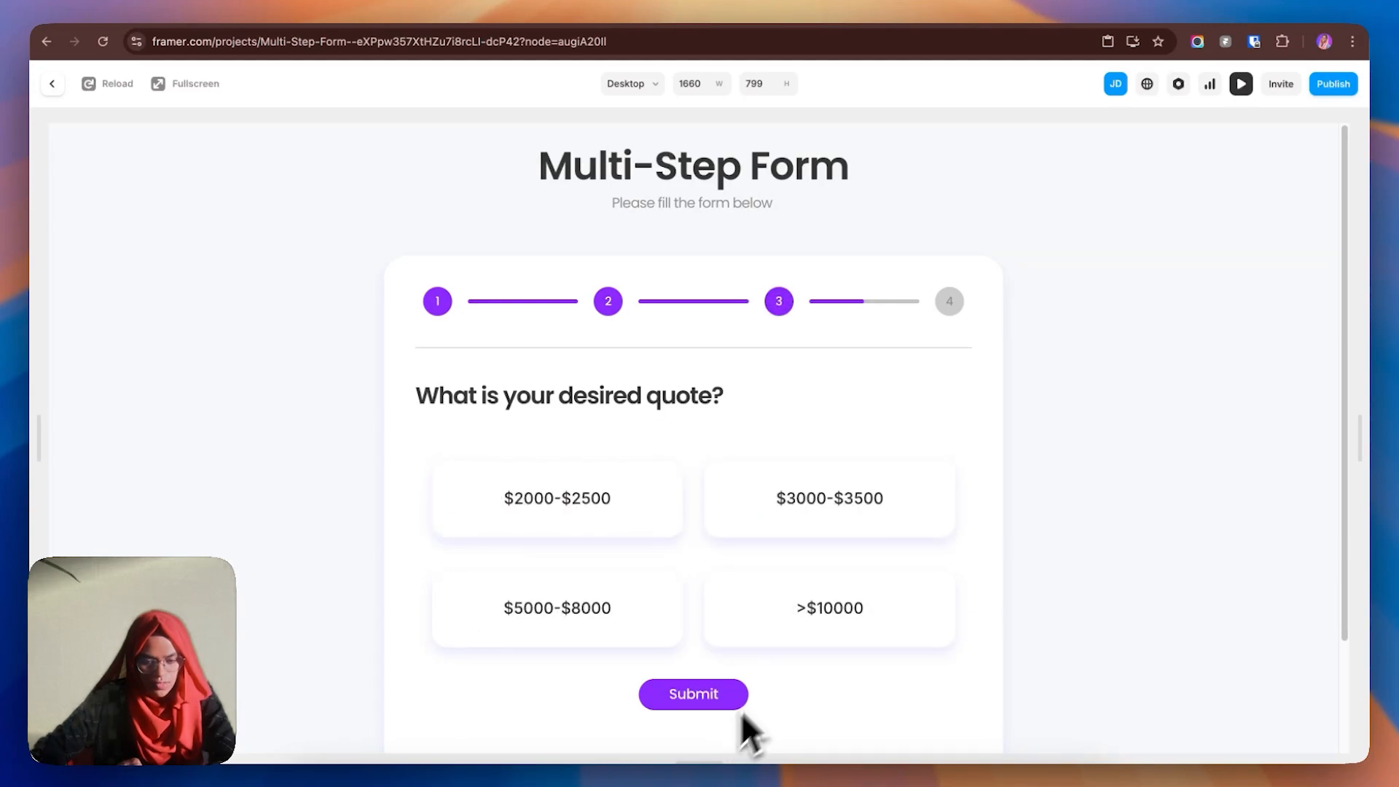
click(810, 529)
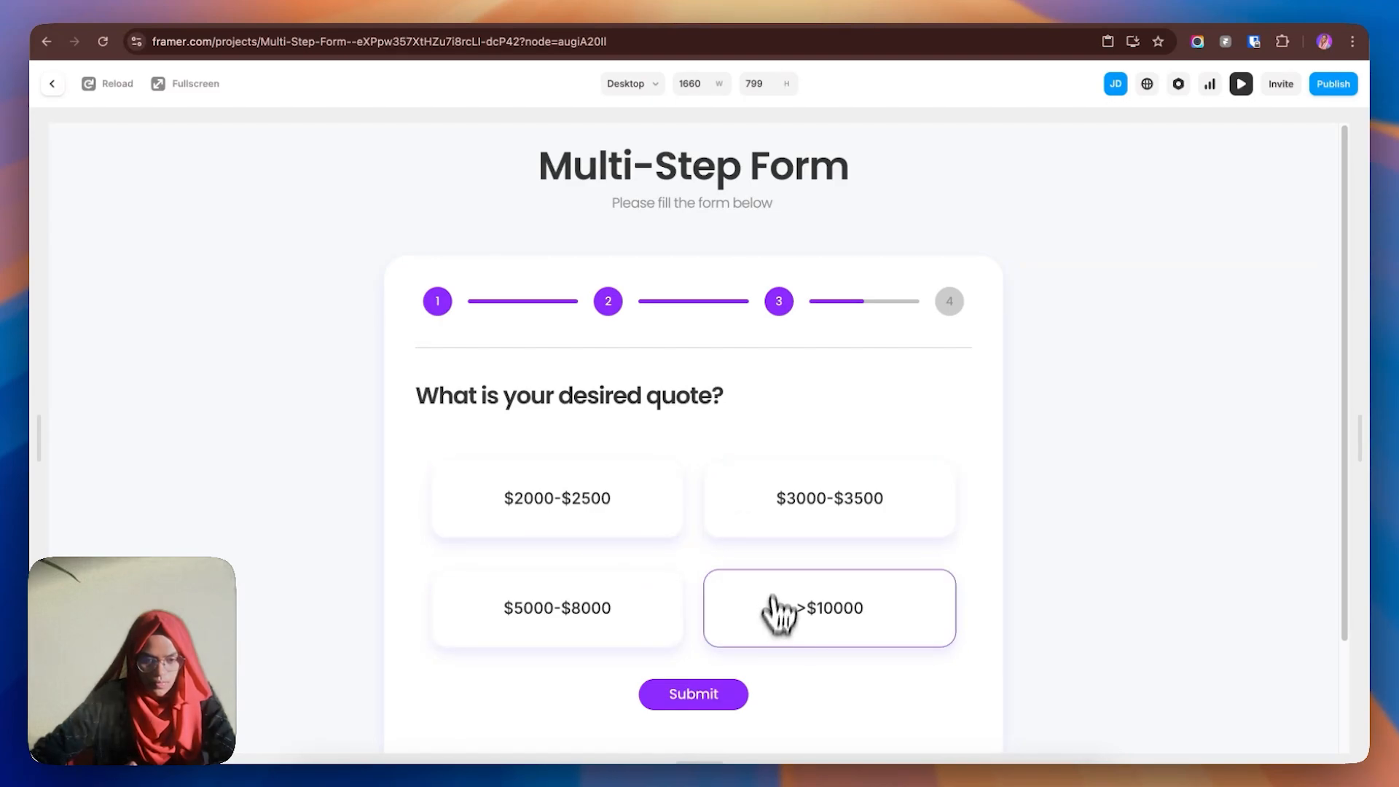
click(711, 698)
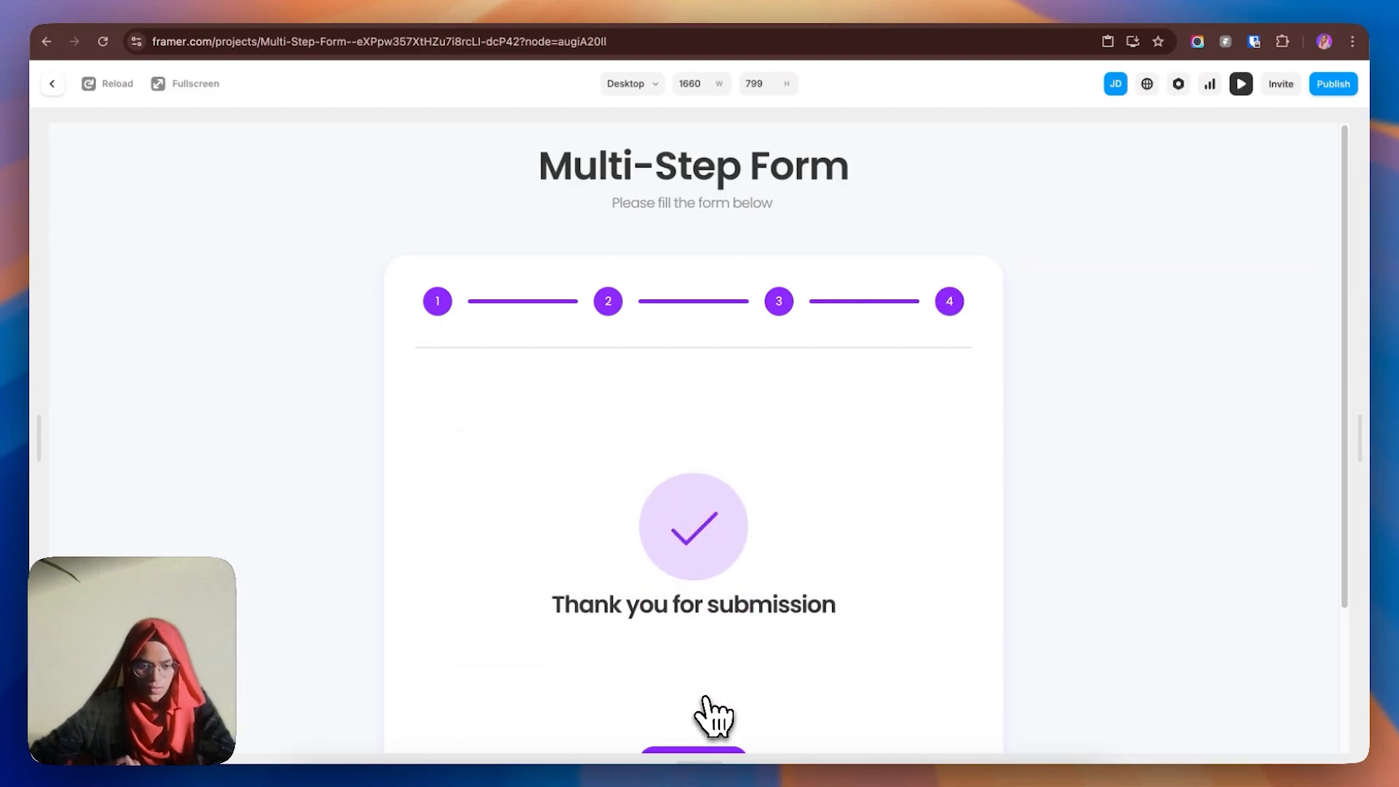
scroll(774, 609, down, 2)
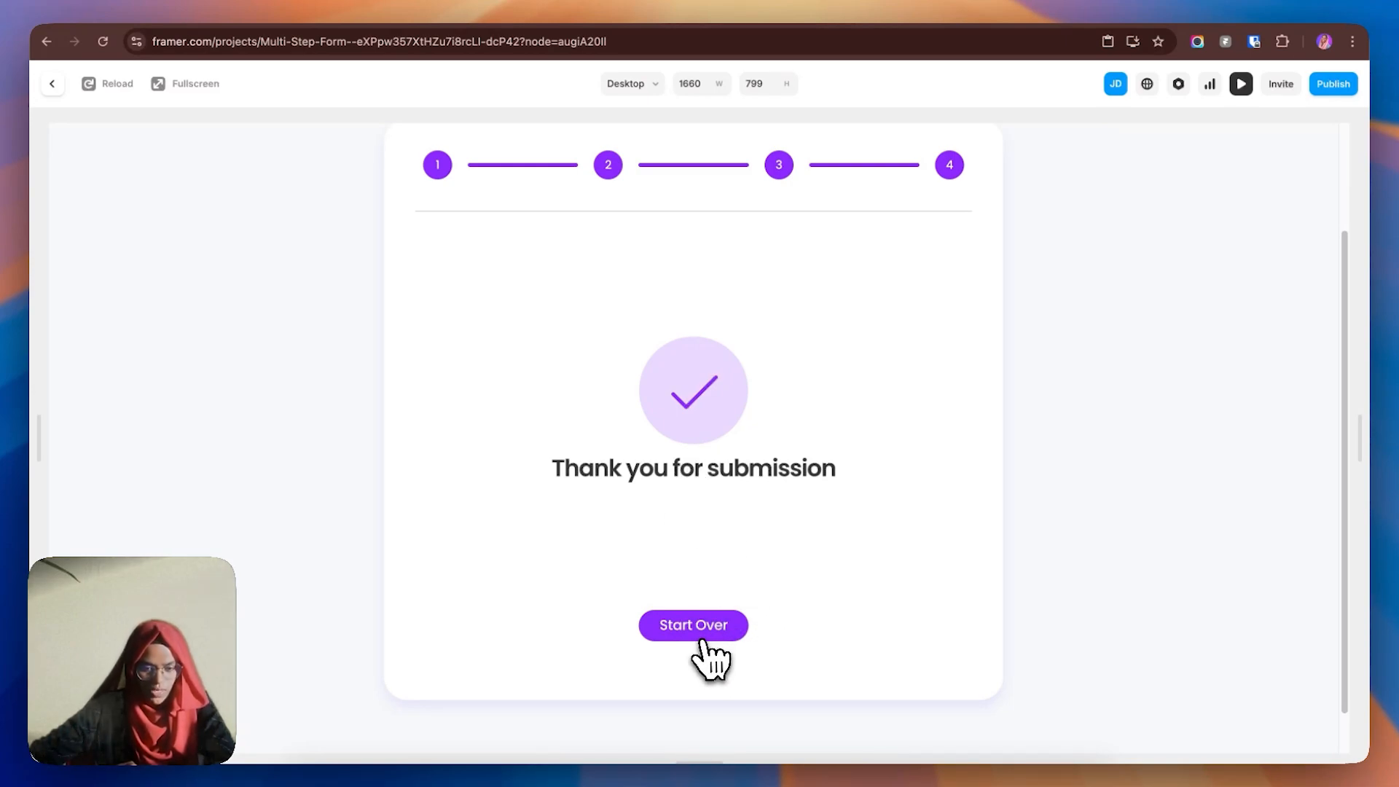
- Add a transition on the thank-you step's Start Over button that sets the variant to First Half
click(52, 83)
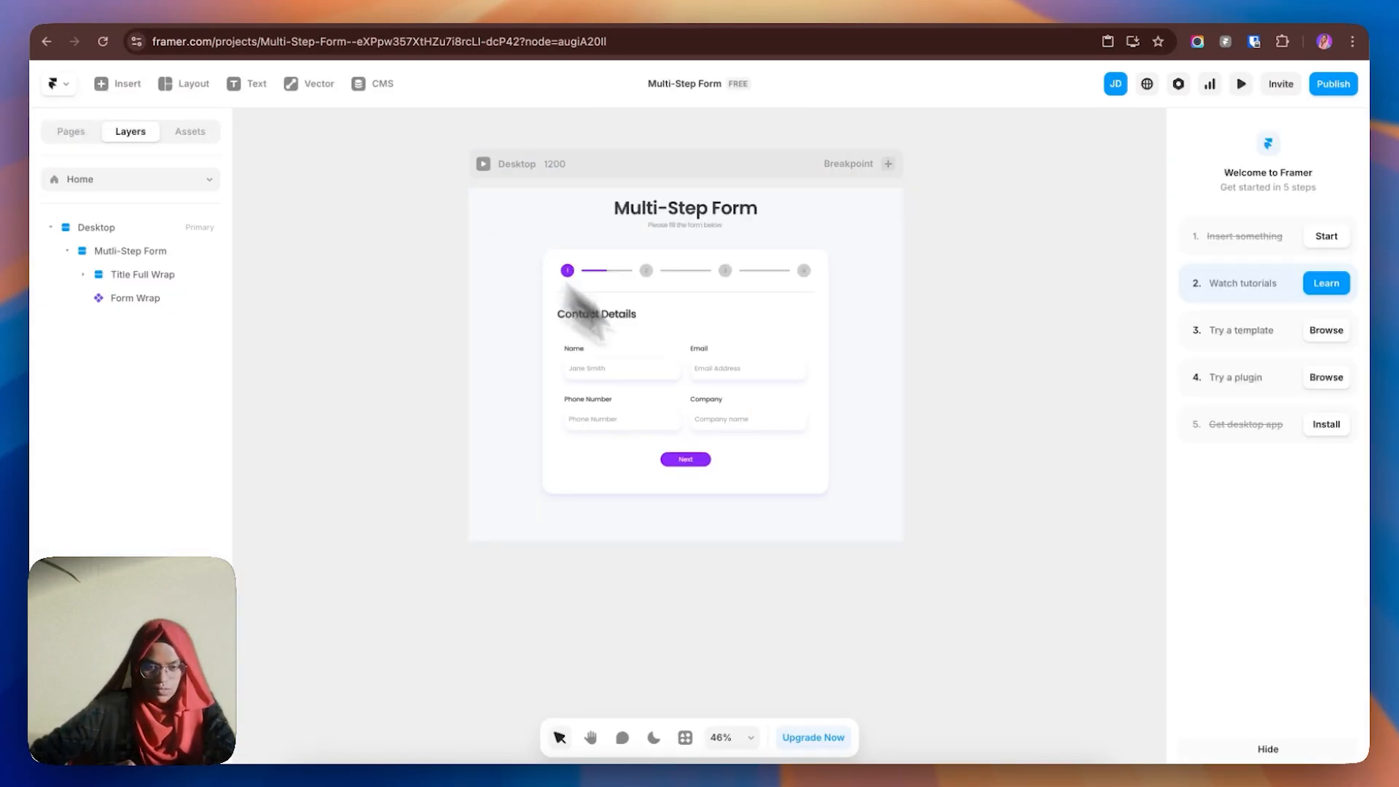
double_click(756, 435)
click(1026, 659)
key(space)
drag(976, 650, 350, 584)
scroll(774, 641, right, 12)
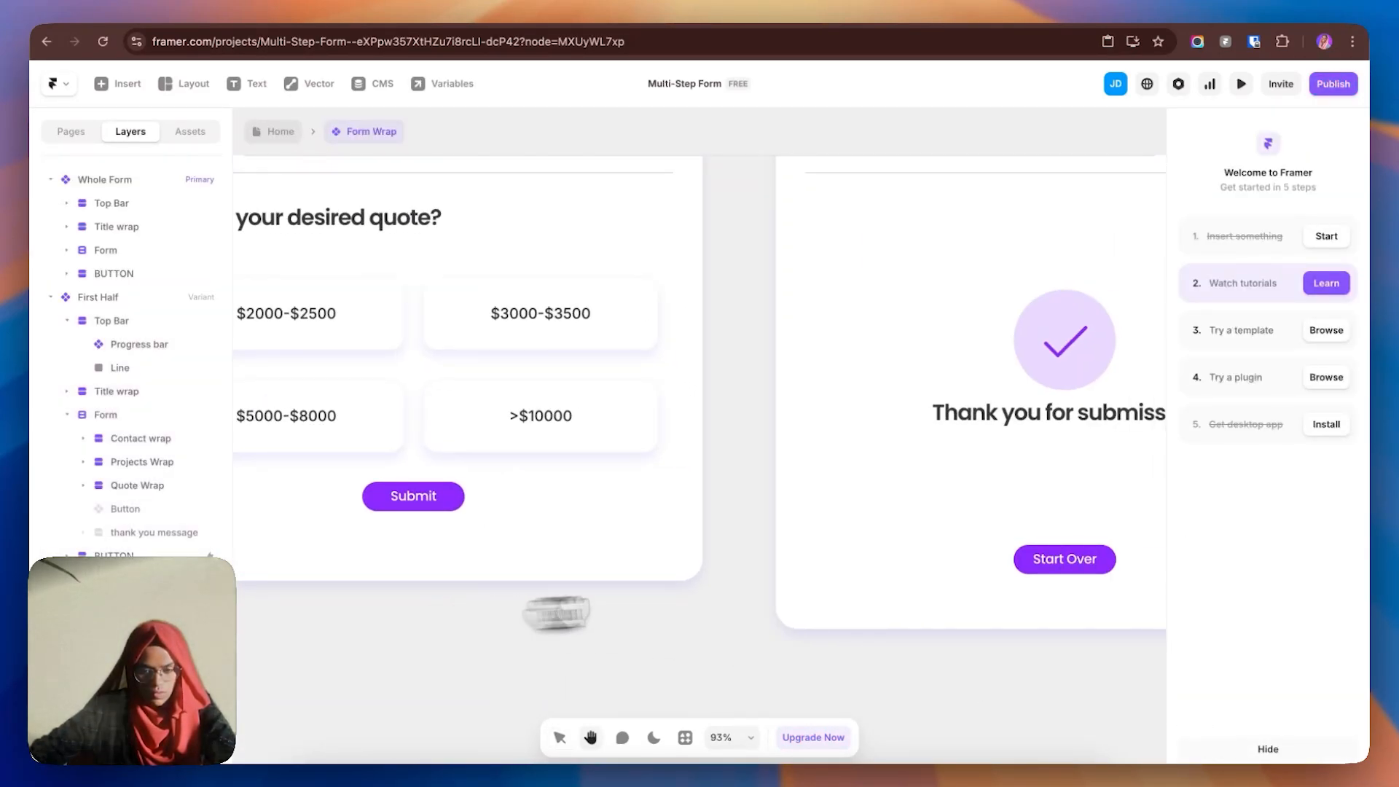
click(1094, 575)
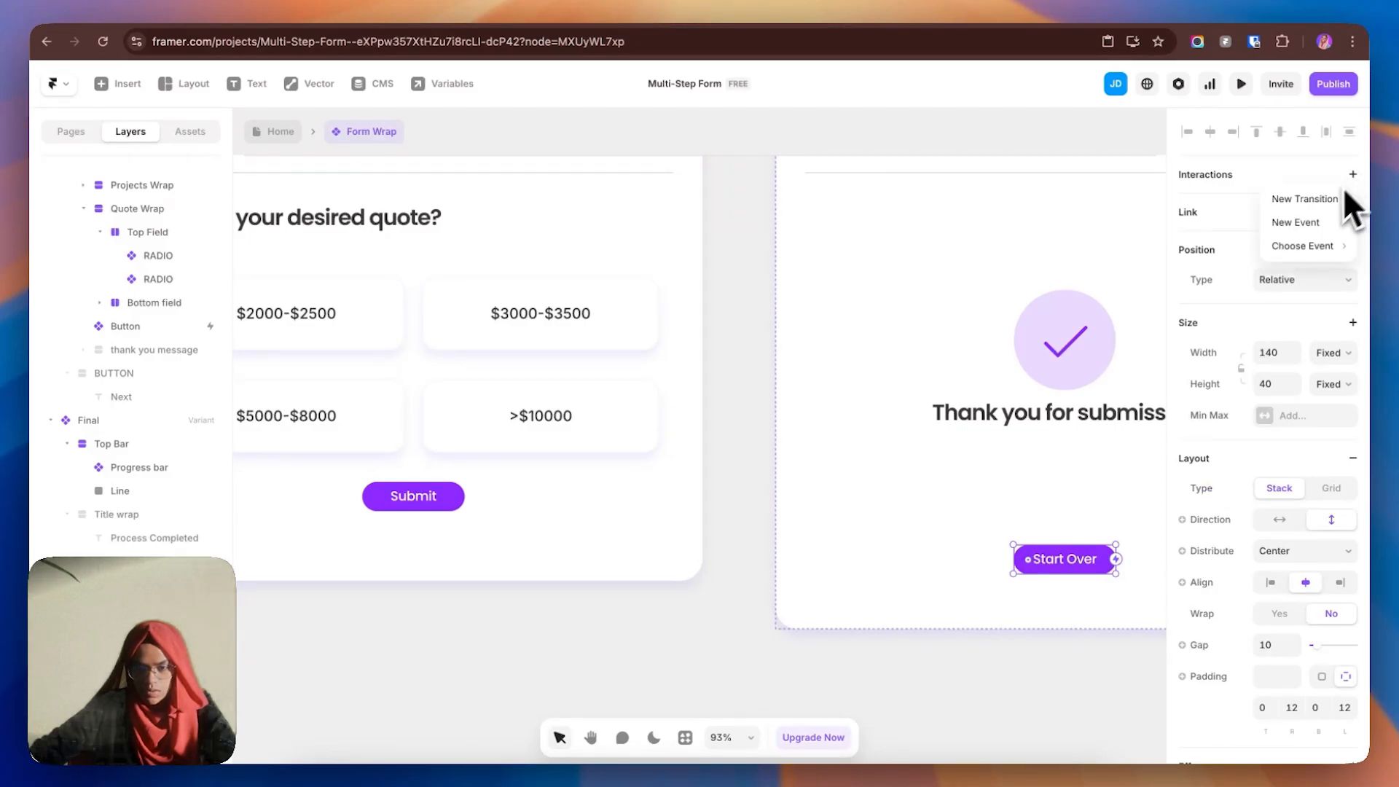
click(1327, 199)
click(1086, 342)
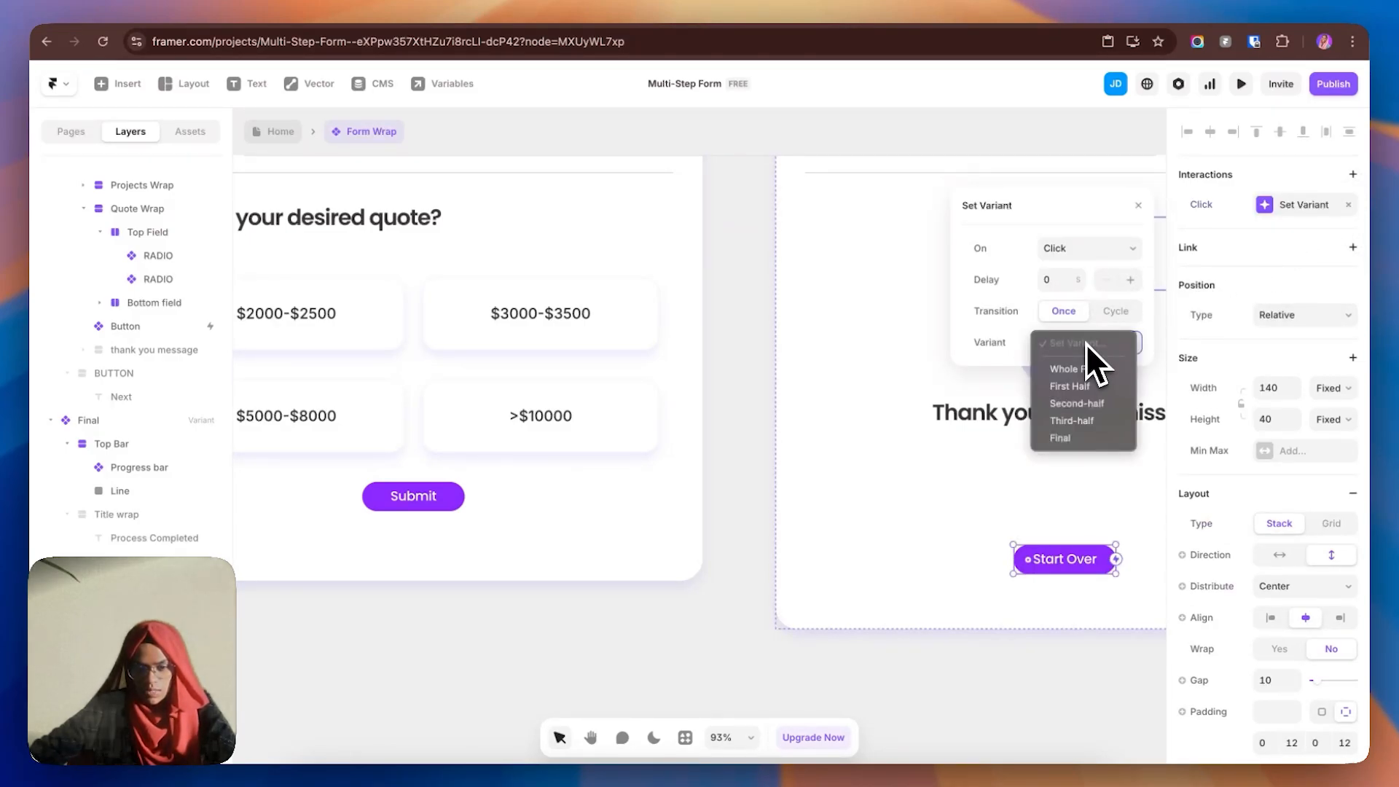
click(1083, 386)
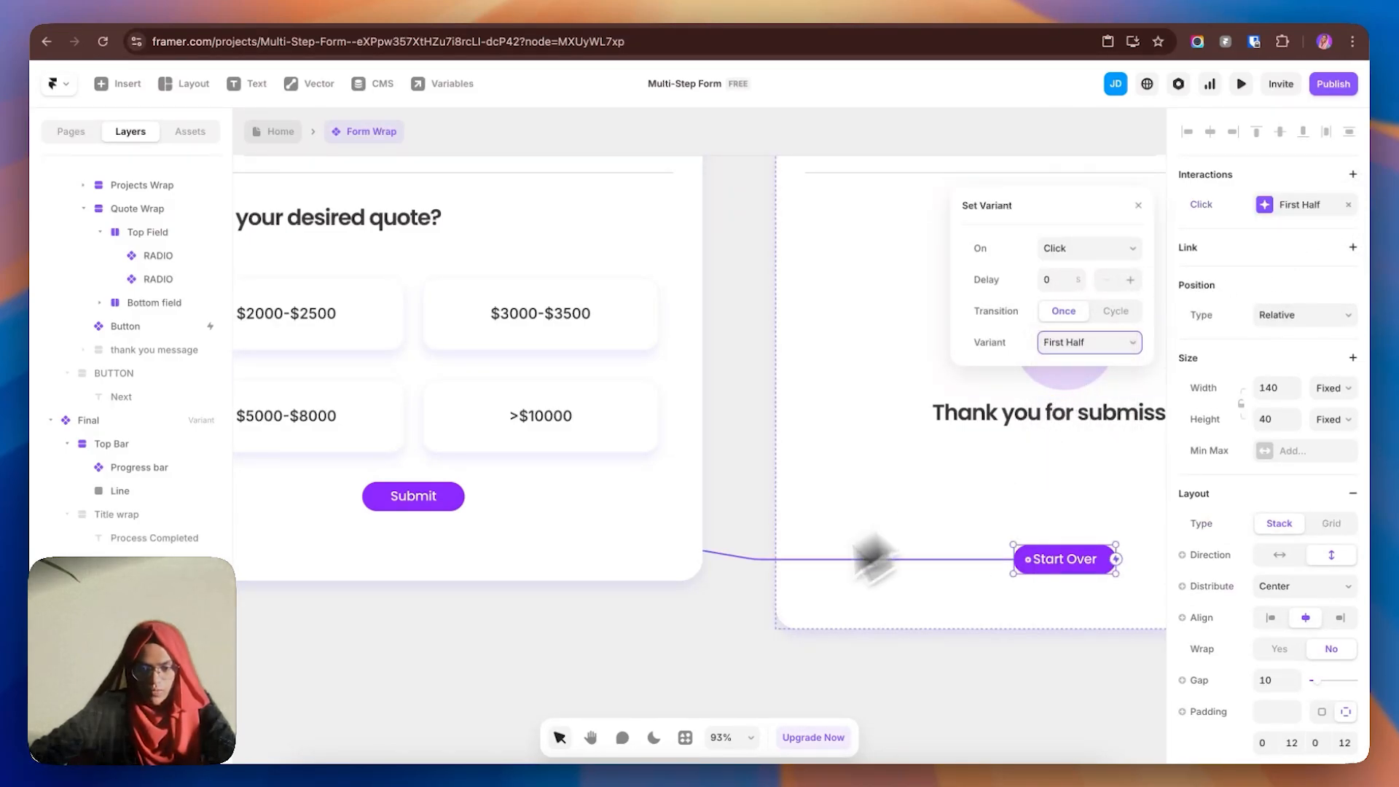
click(701, 640)
- Return to the Home page and reopen Form Wrap to view the whole form
click(280, 131)
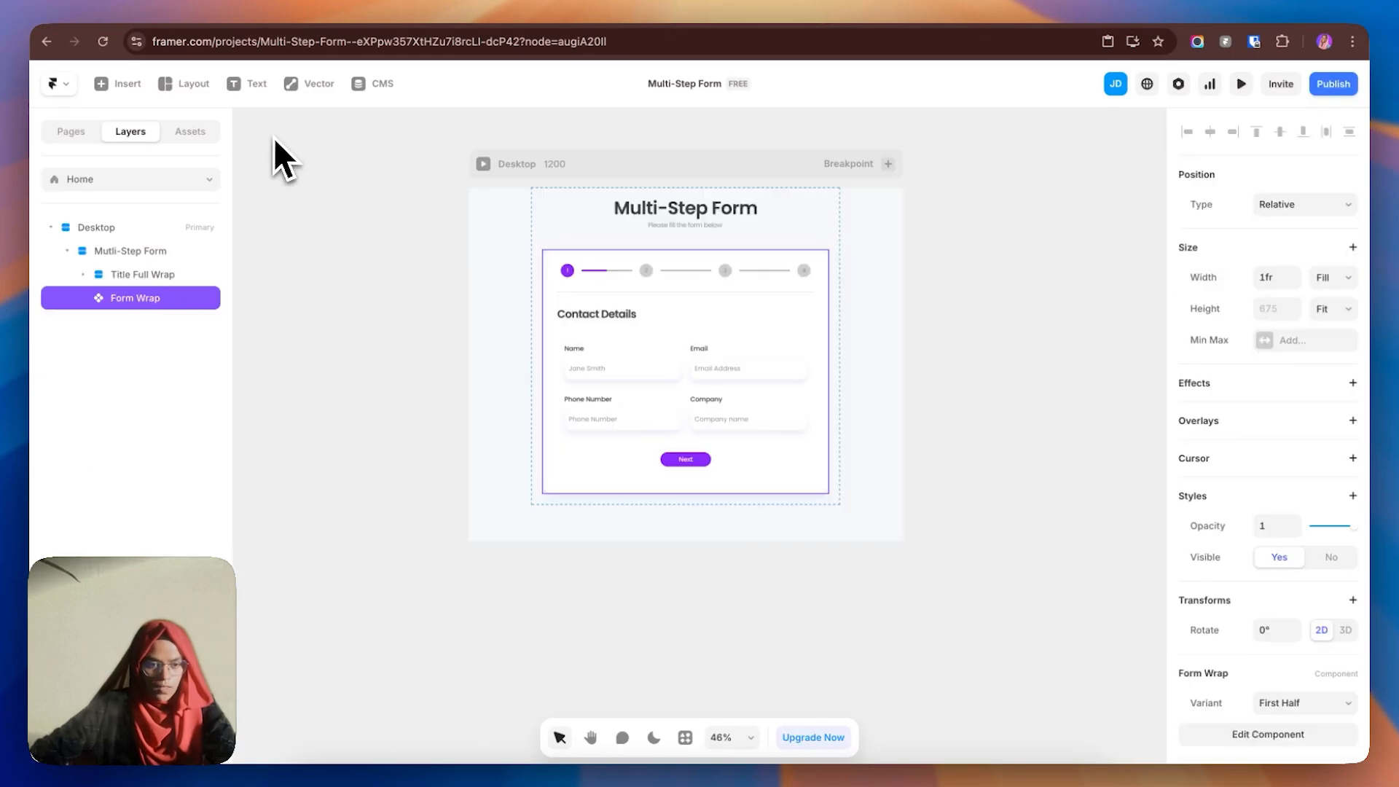
double_click(745, 318)
click(388, 458)
key(space)
drag(388, 458, 842, 474)
drag(642, 497, 402, 430)
- Open the Form's connected Multi-step Google Sheet from its Send To settings to review the submission
click(940, 384)
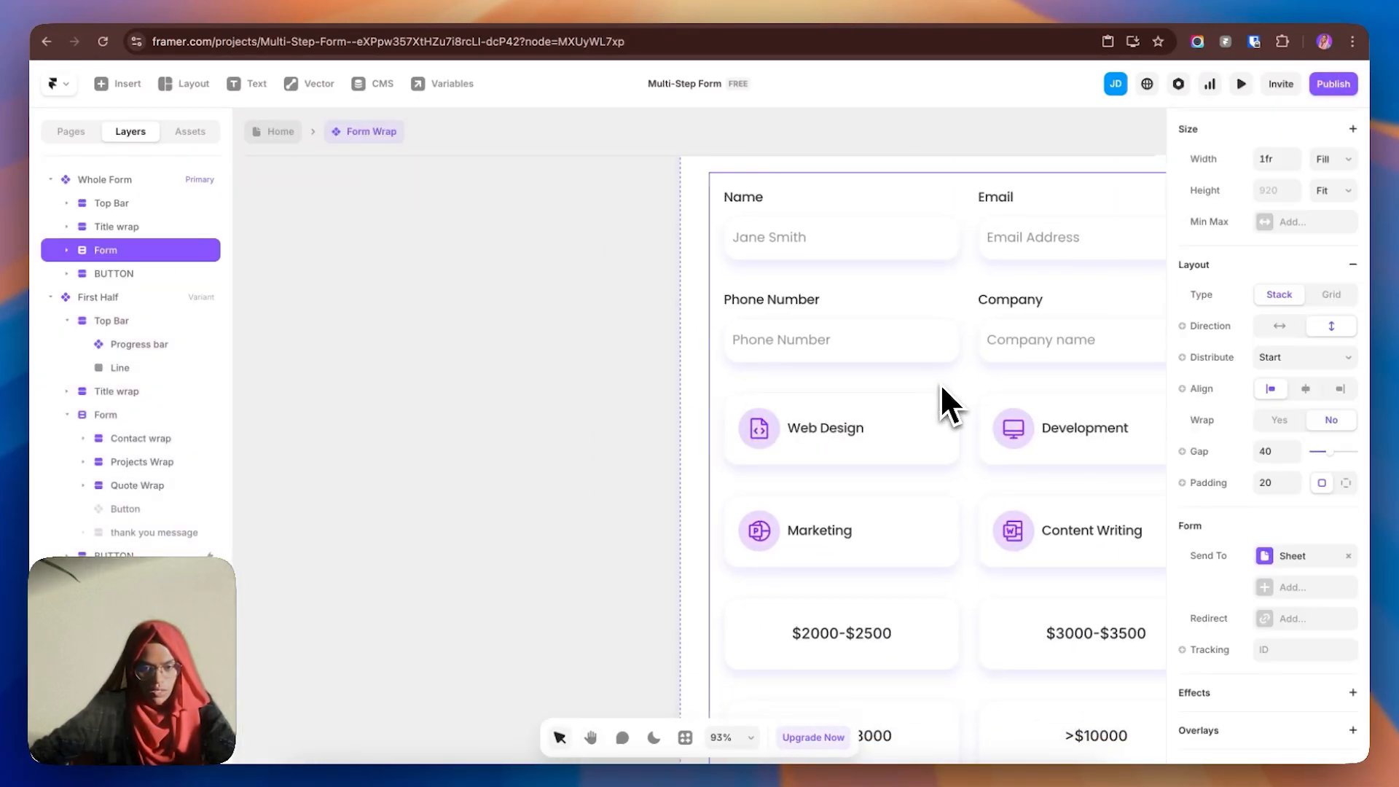
click(1305, 562)
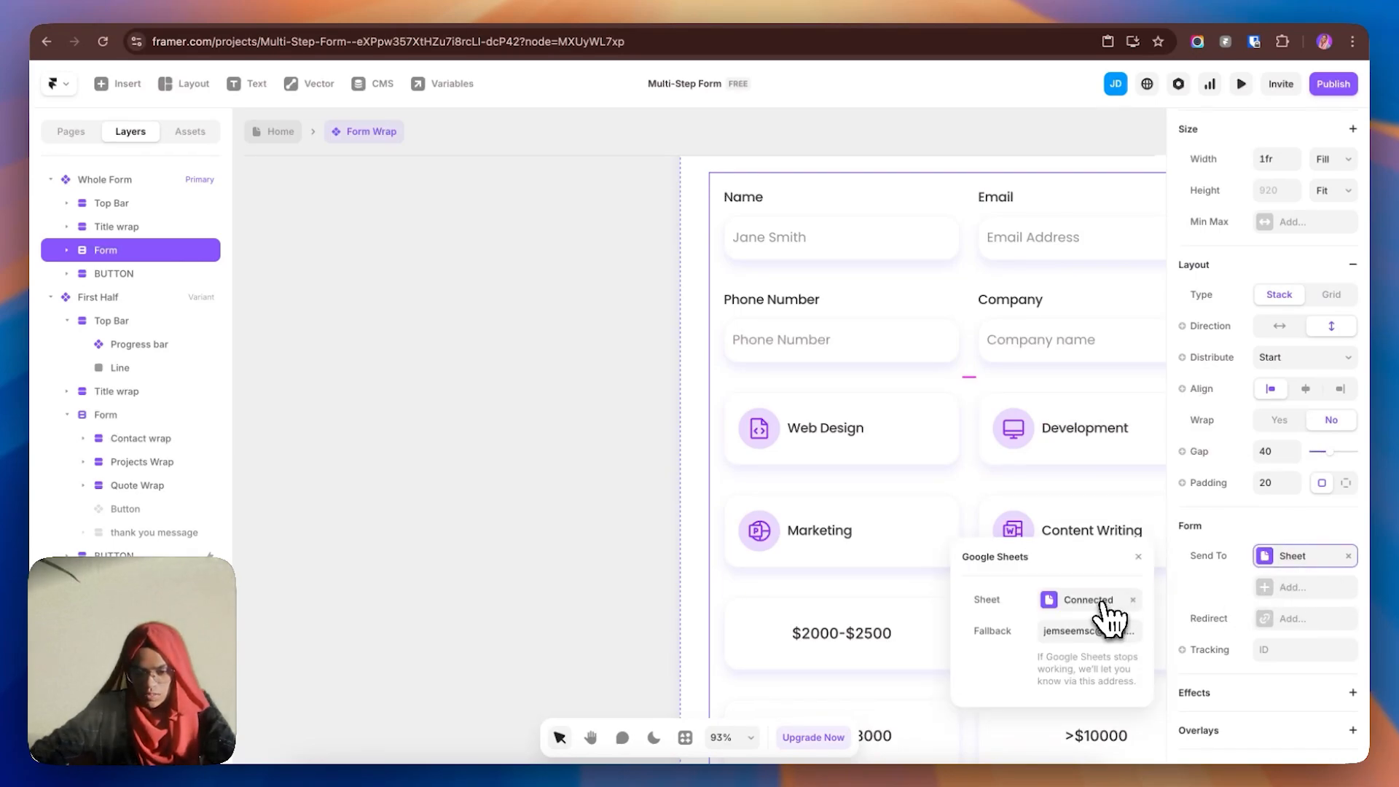
click(1104, 616)
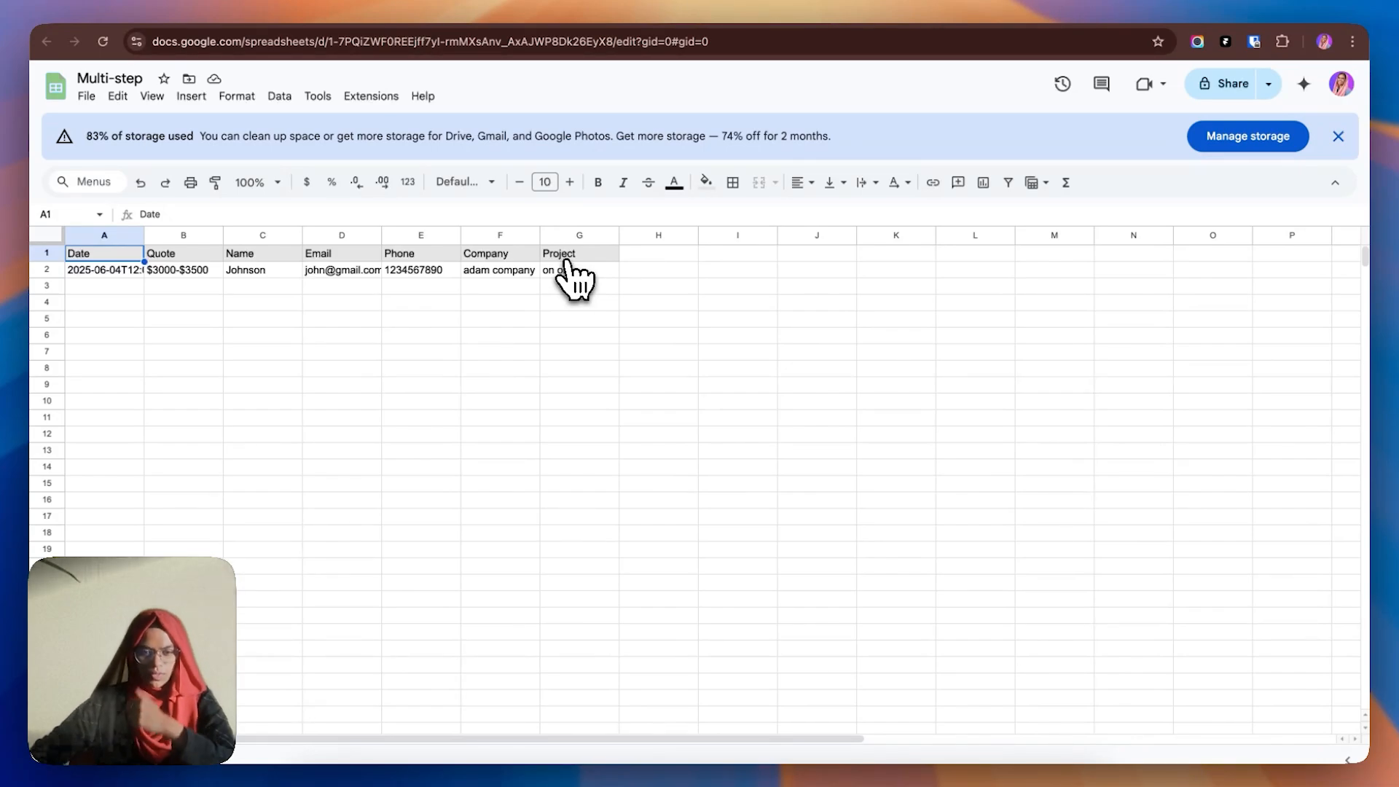
- Open the Checkbox component and name the Web Design card's checkbox input 'Web Design'
click(934, 5)
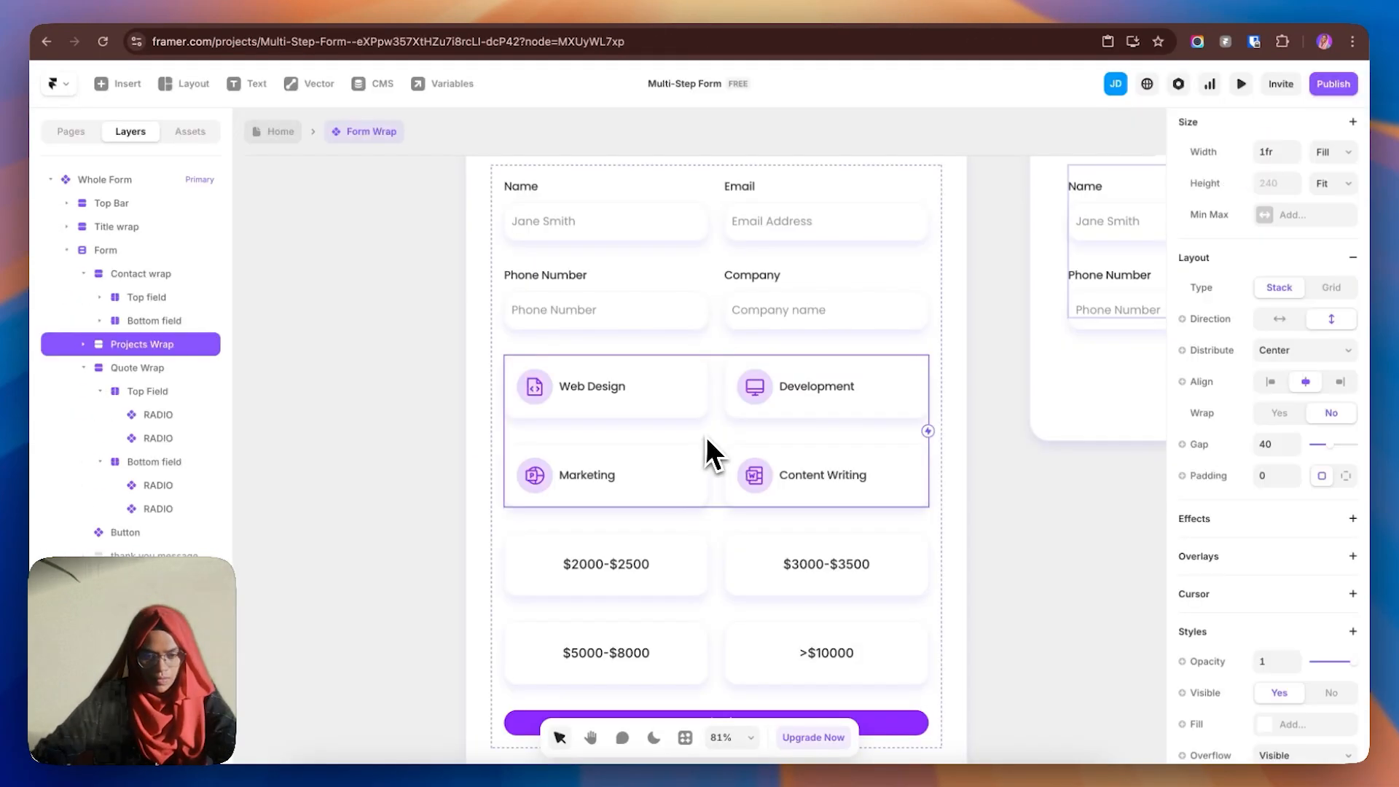
click(664, 401)
double_click(663, 401)
click(171, 305)
click(972, 420)
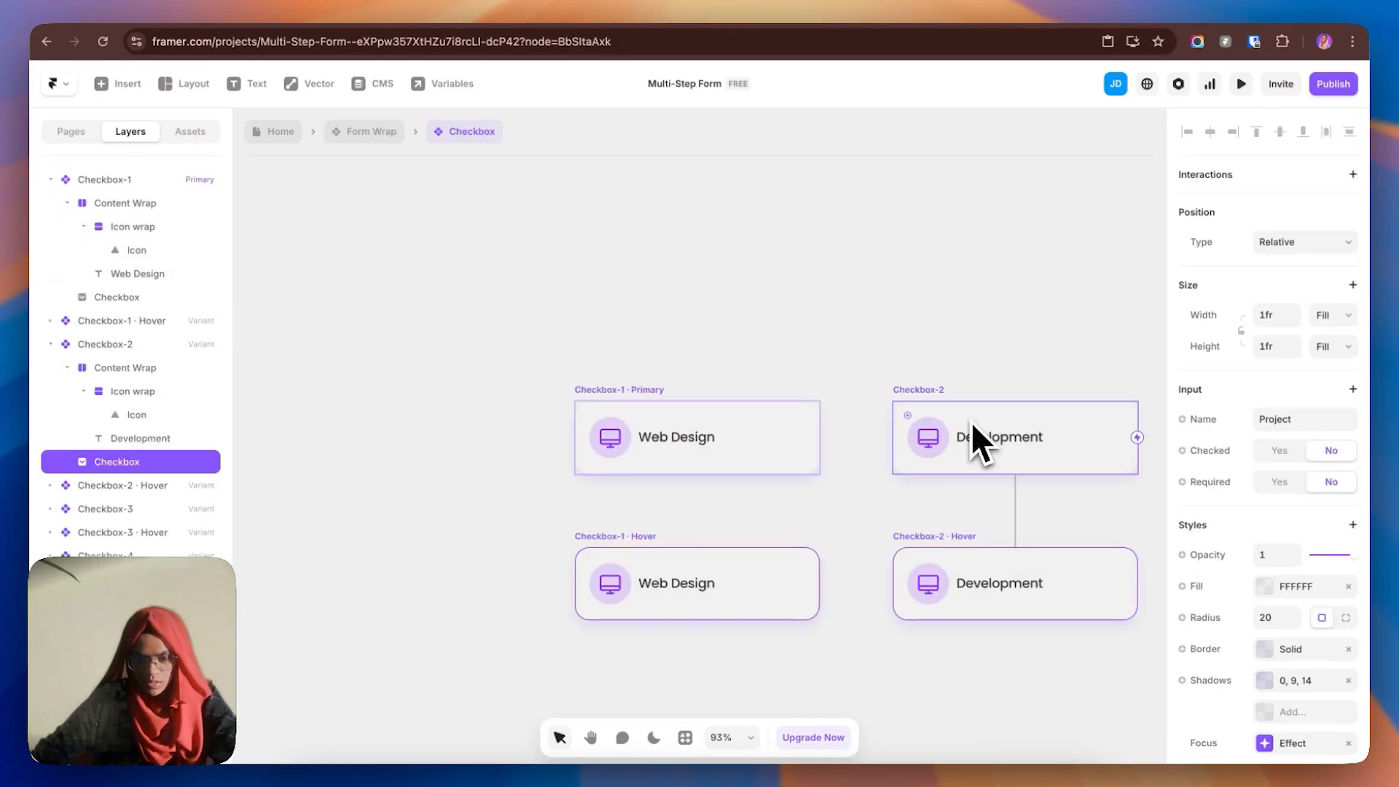
click(802, 437)
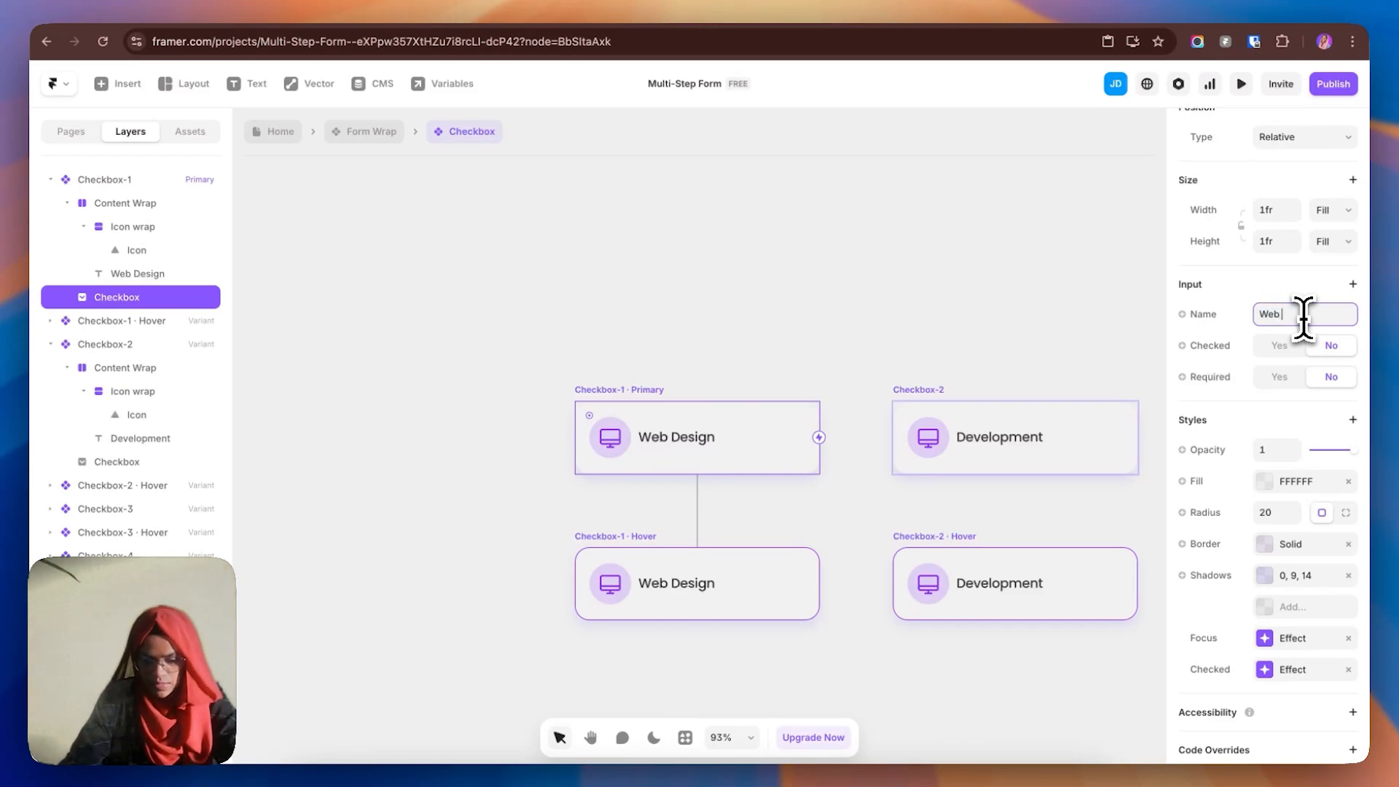
key(Return)
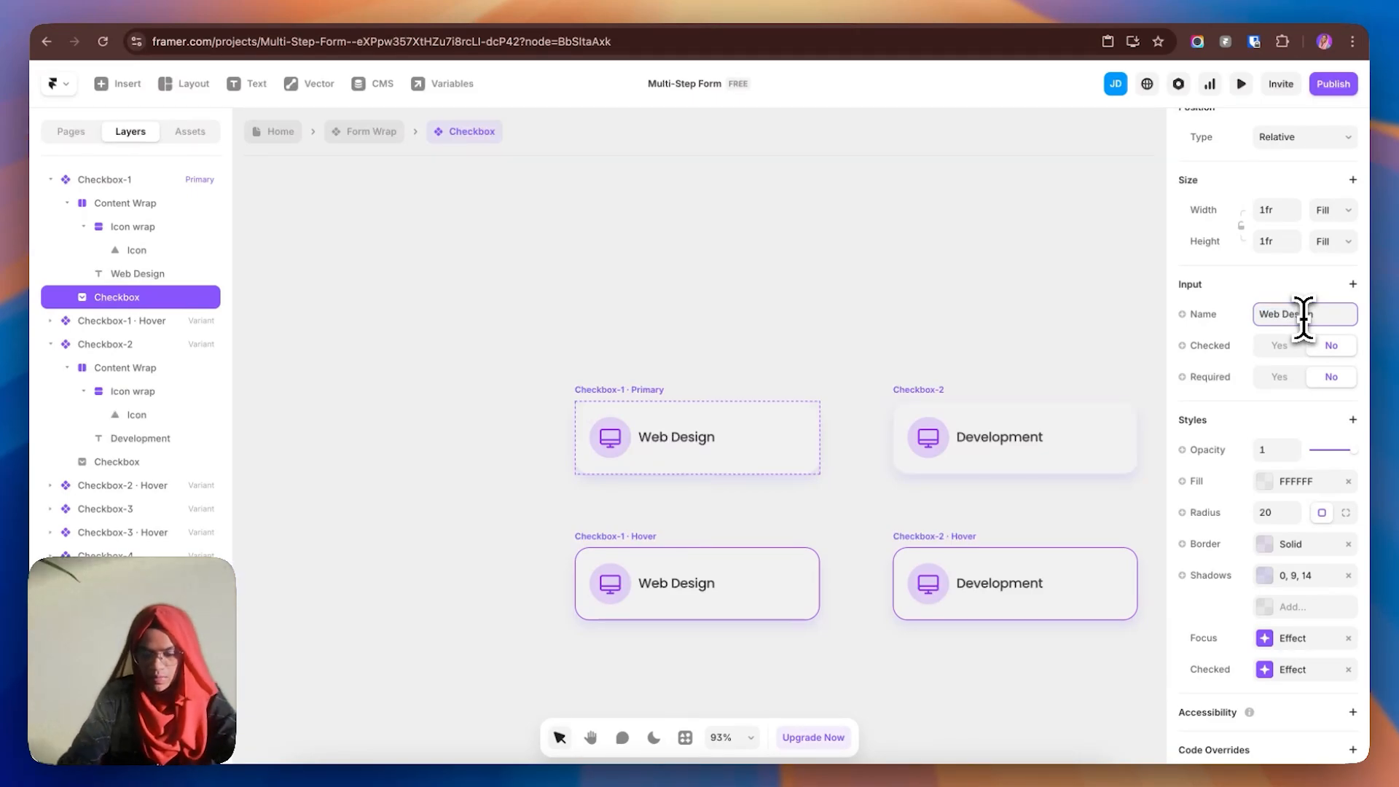
- Rename the Development card's checkbox input to 'Web Development'
click(1118, 414)
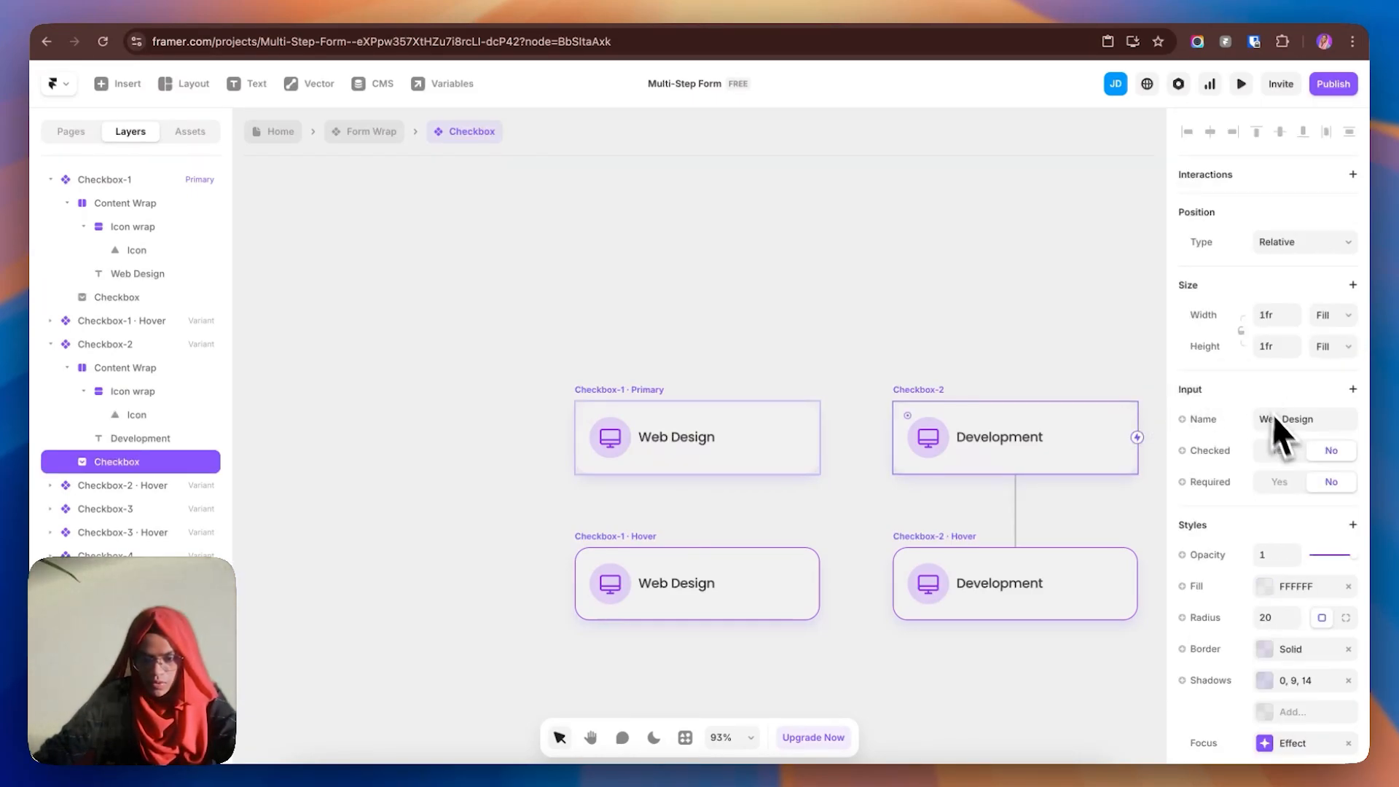
click(1330, 423)
key(BackSpace)
key(BackSpace)
key(BackSpace)
key(BackSpace)
key(BackSpace)
key(BackSpace)
text(Development)
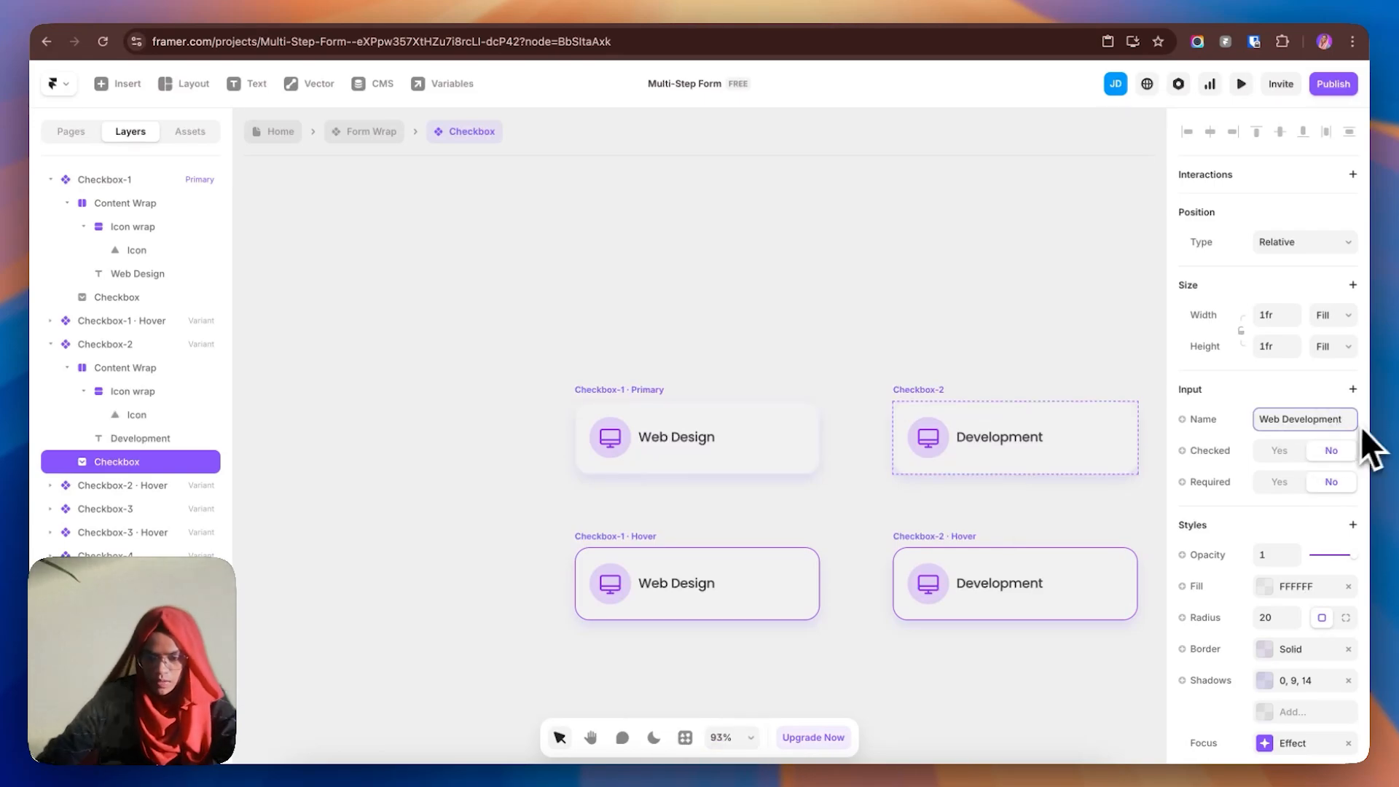
click(729, 424)
- Name the Marketing card's checkbox input 'Marketing'
click(878, 323)
key(space)
drag(972, 328, 503, 350)
click(889, 456)
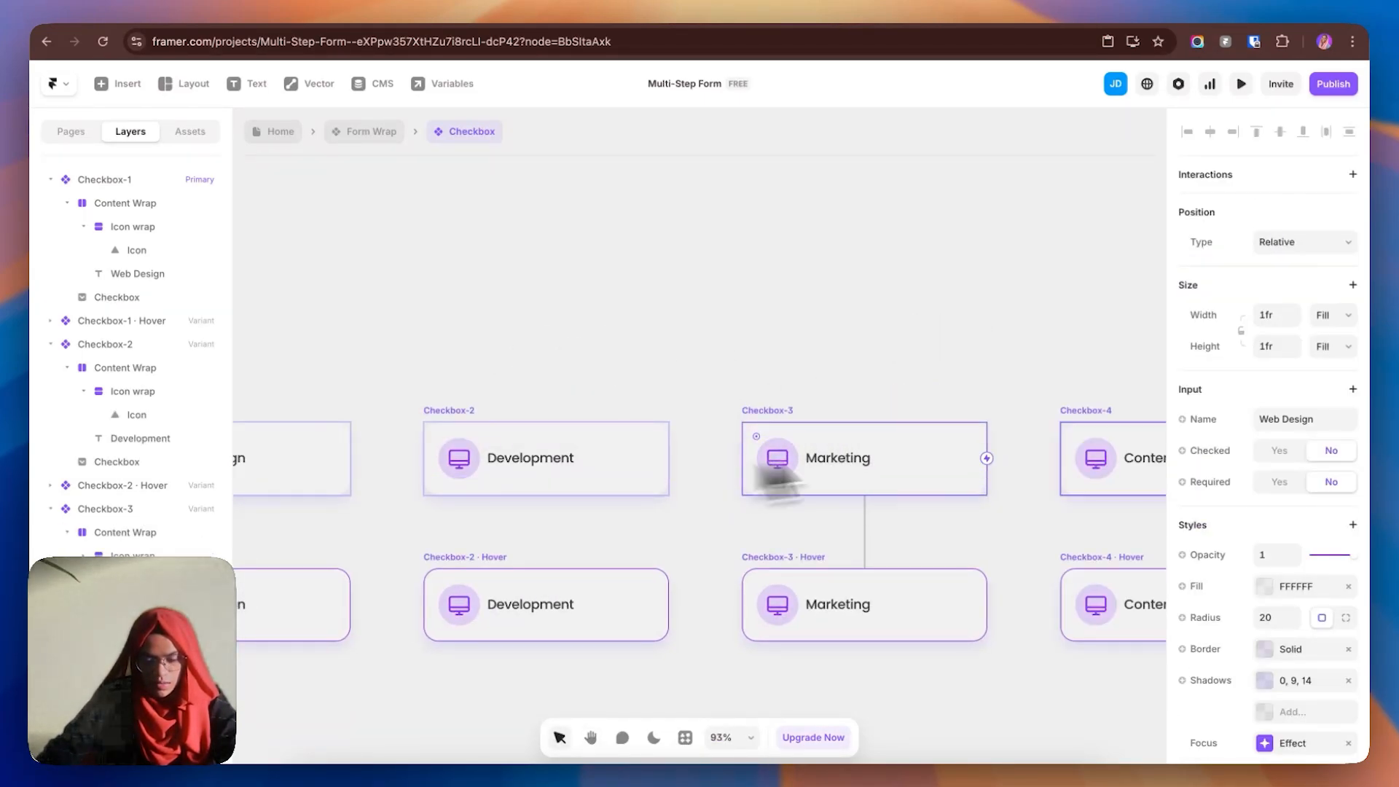
click(1317, 419)
text(Marketing)
- Name the Content Writing checkbox input 'Content writing', verify the names, and return to Home
click(1115, 453)
click(1318, 421)
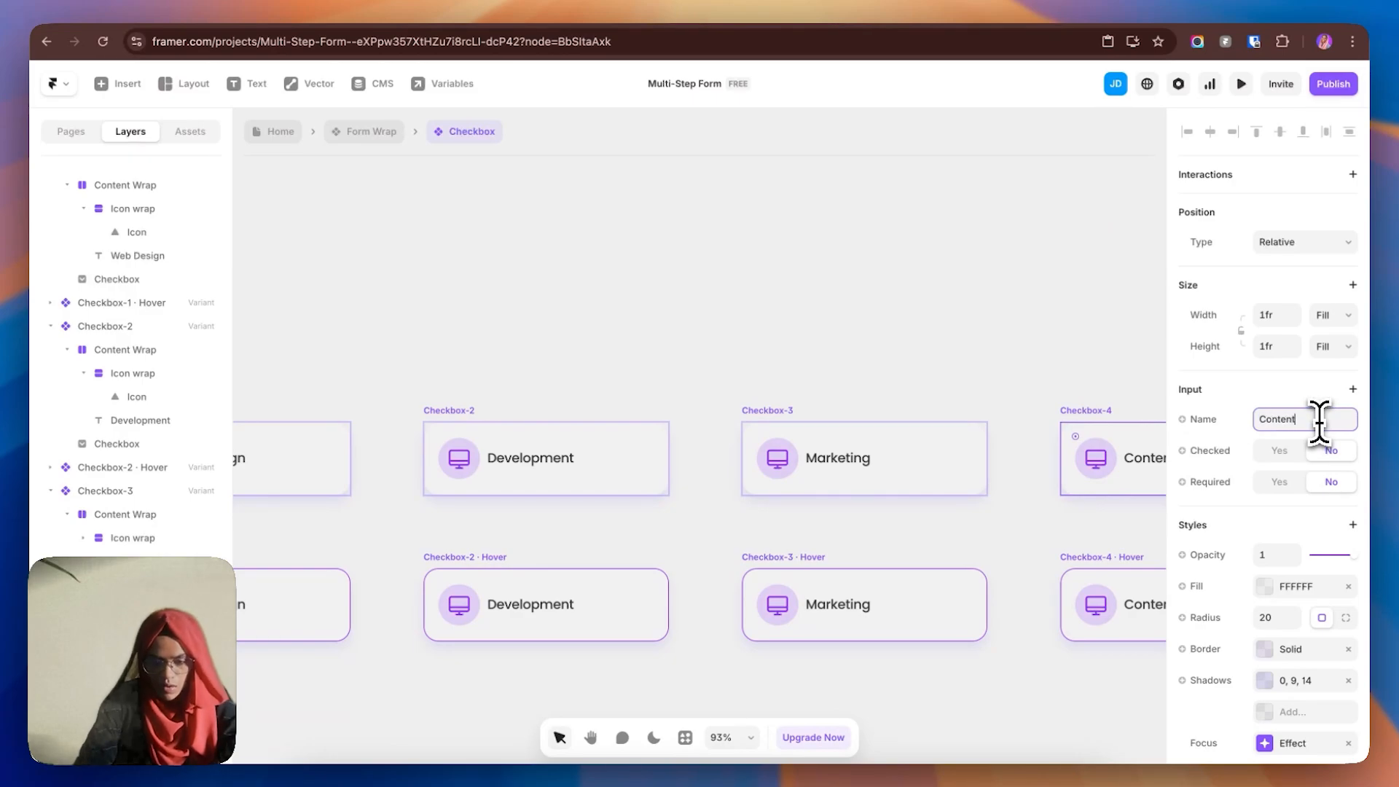
text(Content writing)
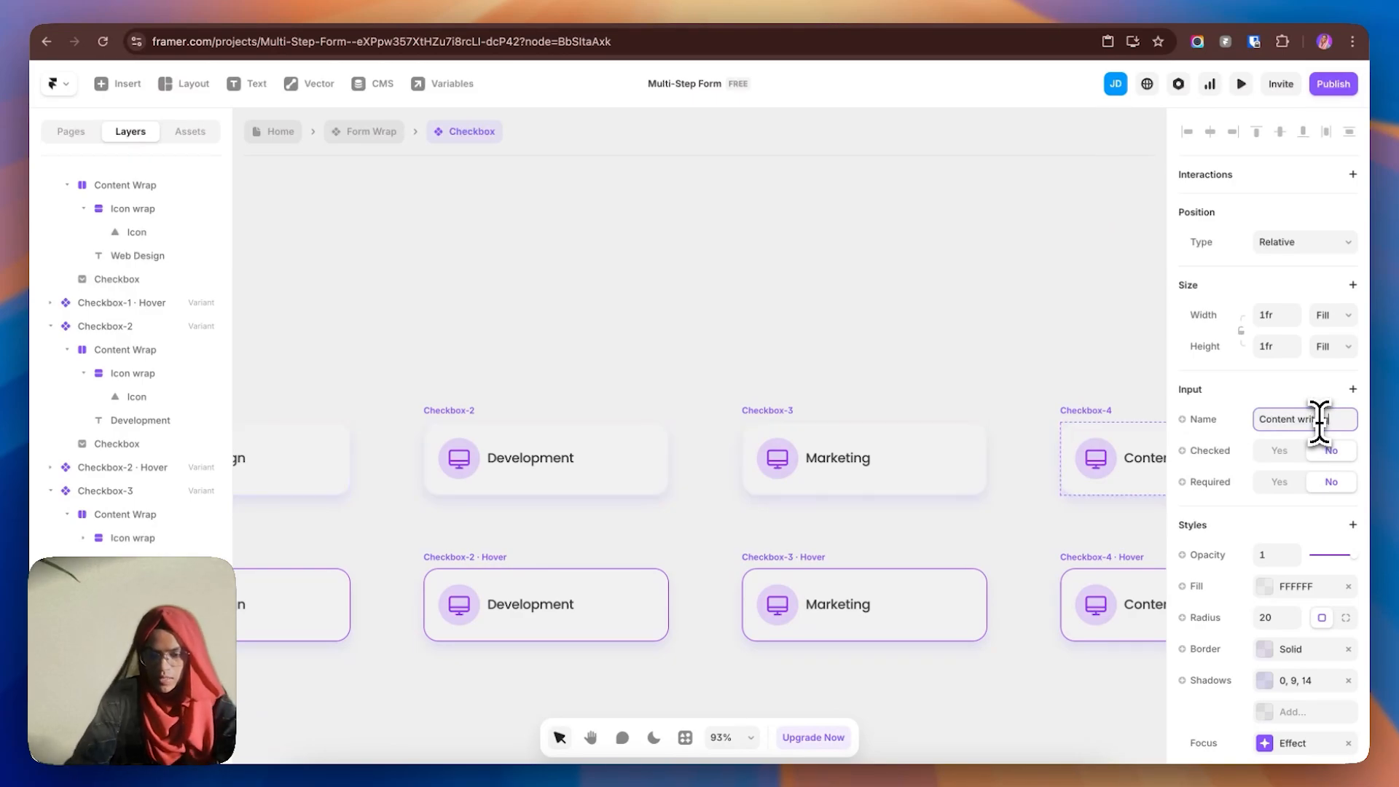
drag(503, 537, 295, 526)
click(711, 426)
click(459, 431)
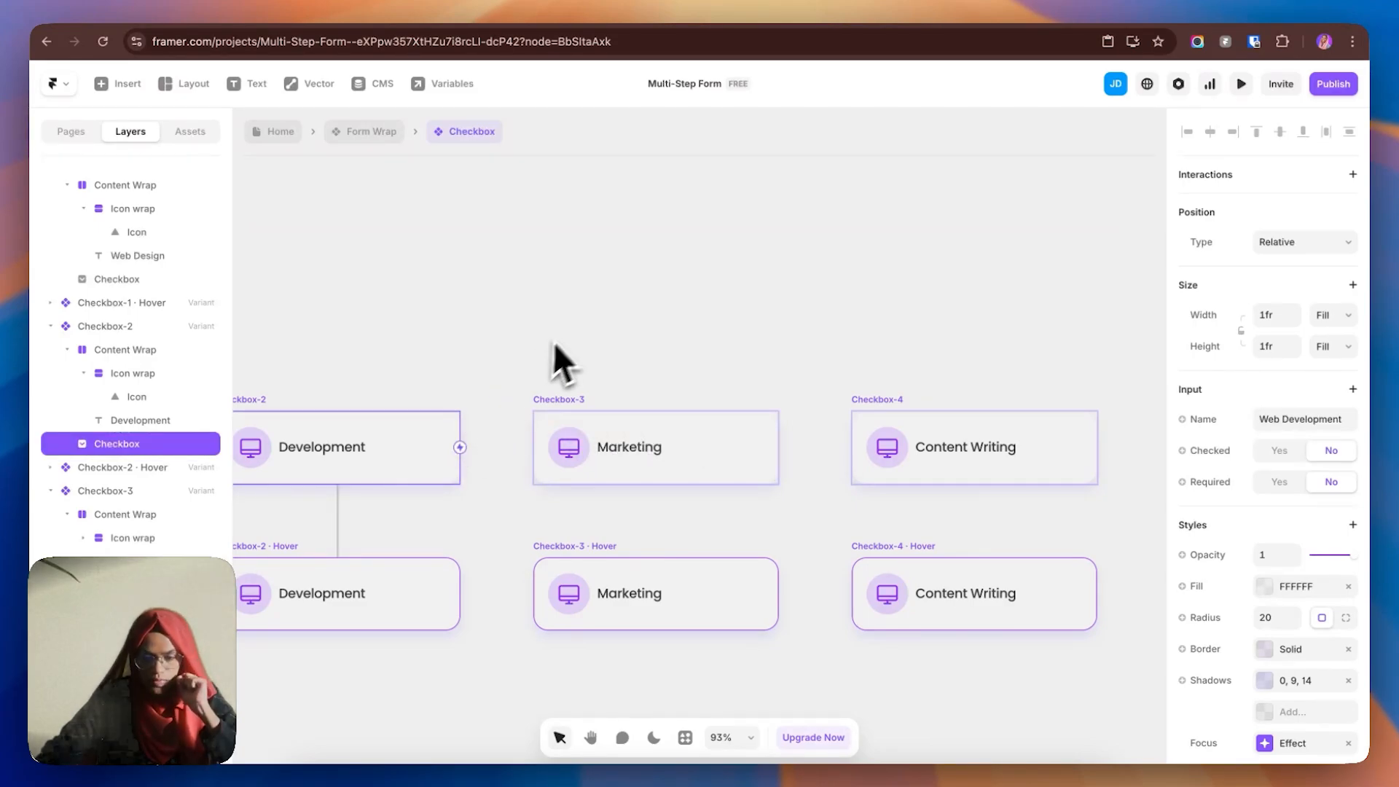
click(553, 342)
click(275, 131)
- In the preview, advance past step 1 and choose Web Design and Content Writing
click(1240, 83)
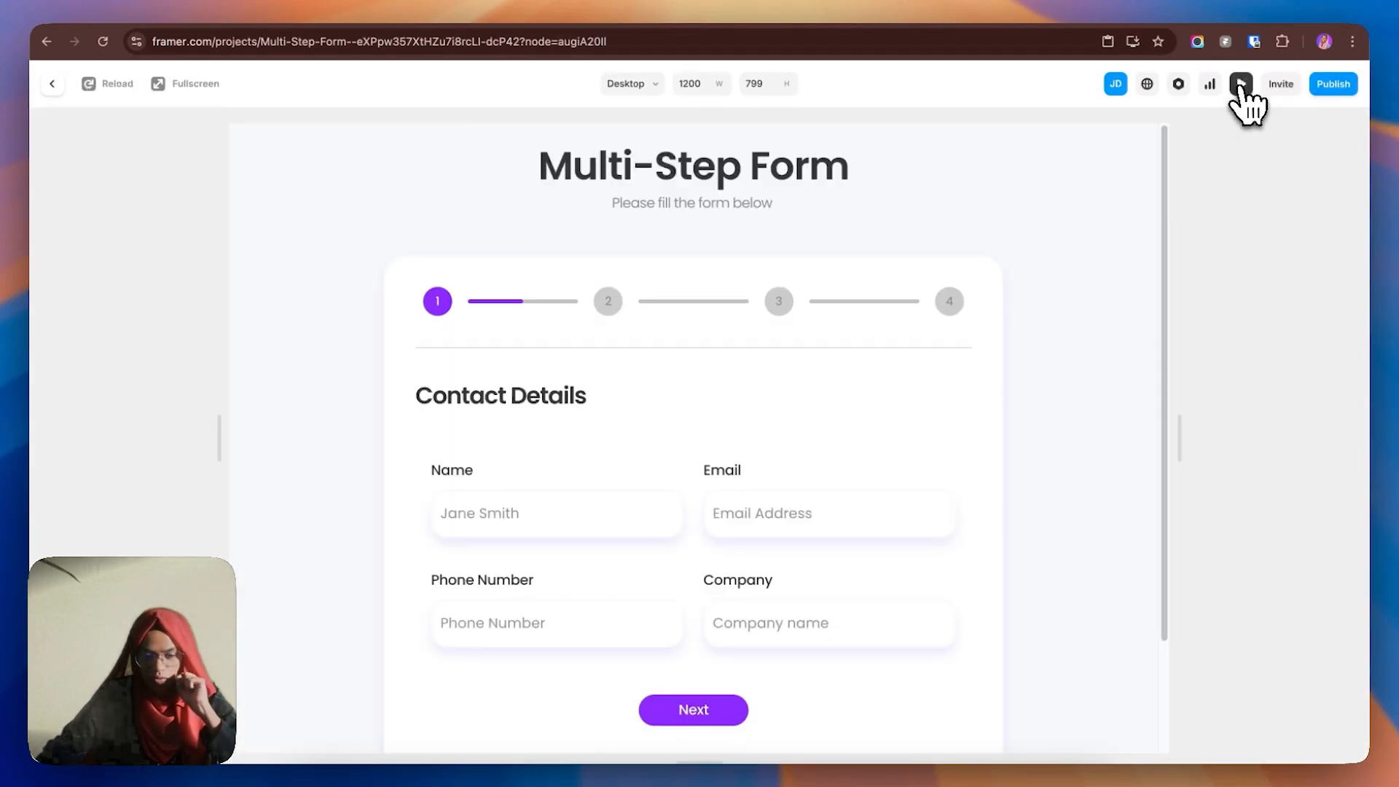
scroll(640, 459, down, 2)
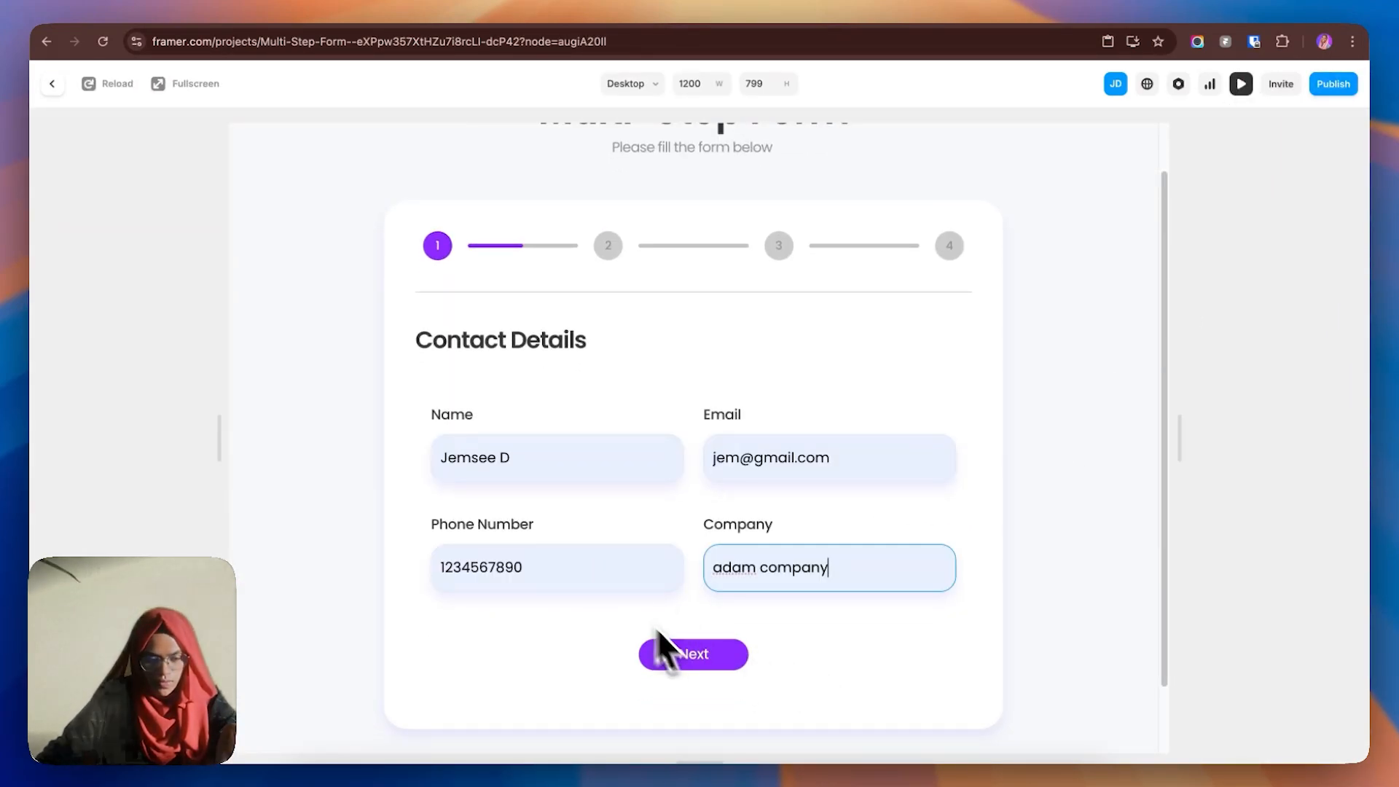
click(696, 657)
click(583, 454)
click(745, 572)
click(712, 652)
- Pick the $3000-$3500 quote, submit, then Start Over and reload the preview
click(836, 470)
click(694, 639)
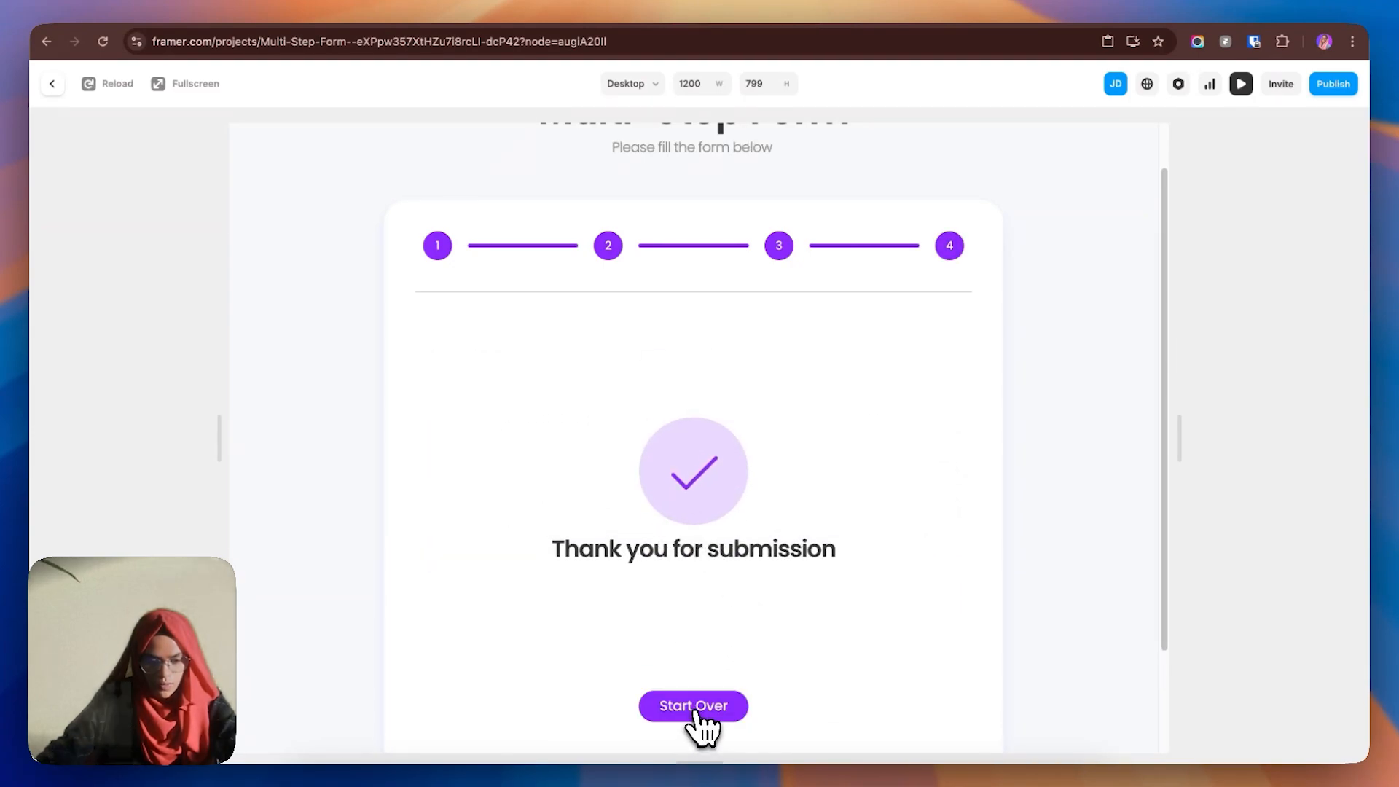
click(694, 707)
click(89, 83)
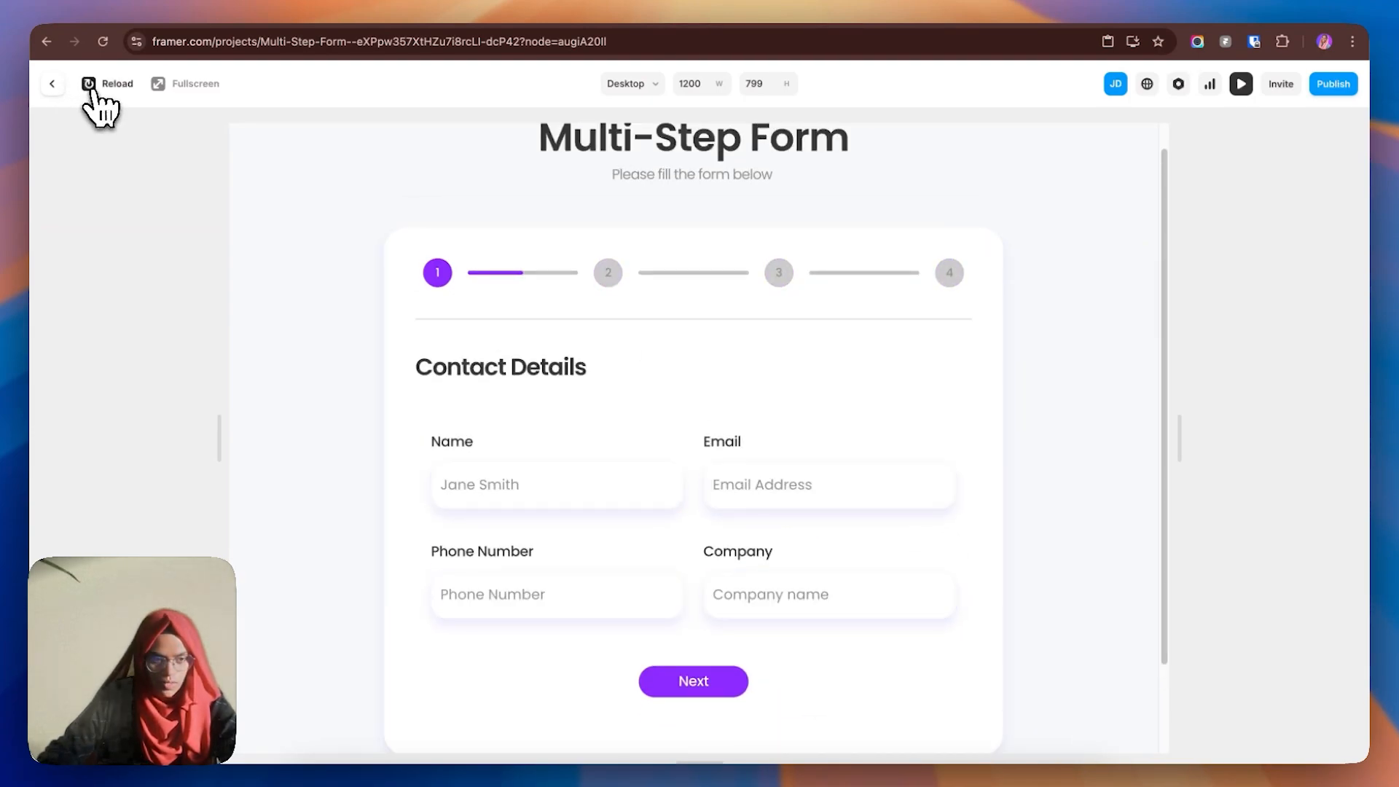
- Open the Form Wrap's Google Sheets connection and its linked spreadsheet
click(52, 83)
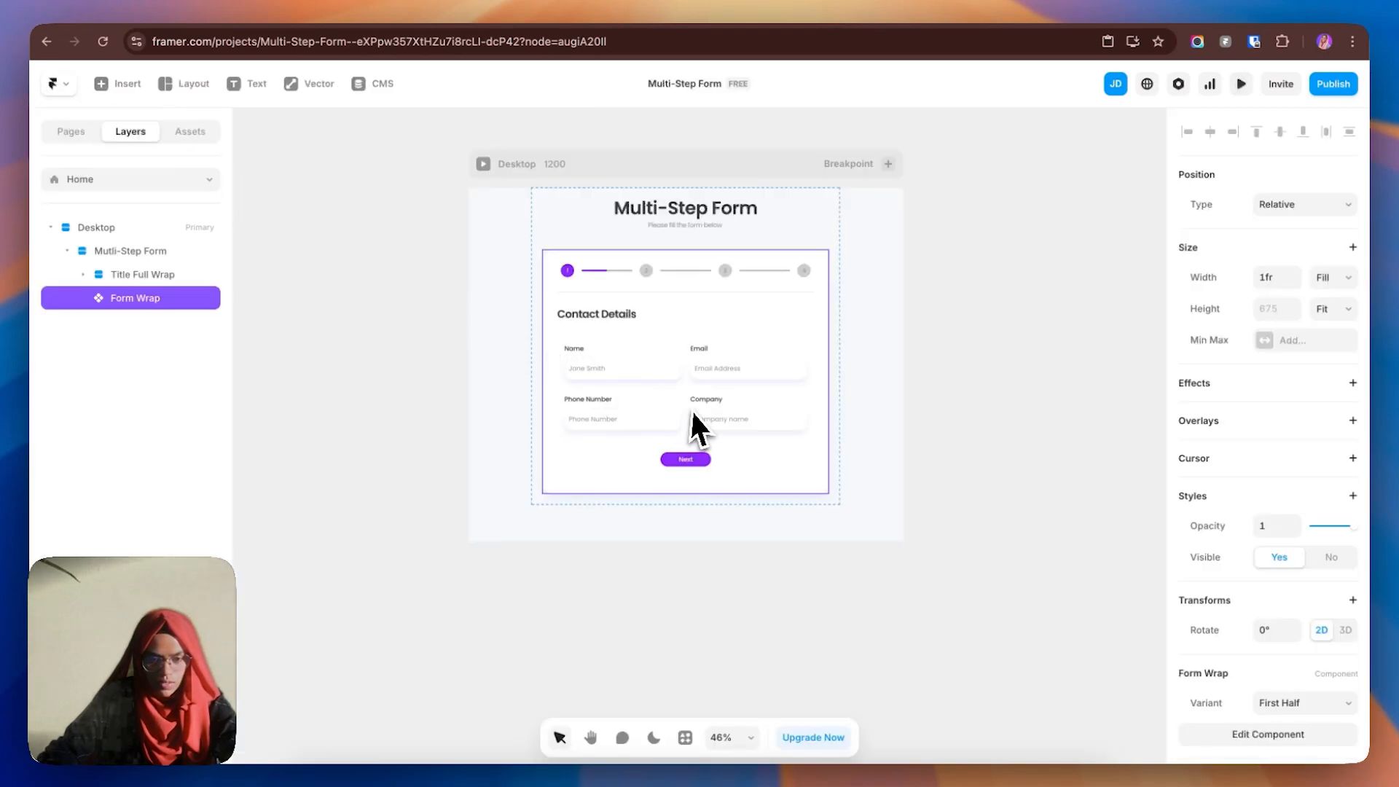
double_click(693, 411)
click(1287, 563)
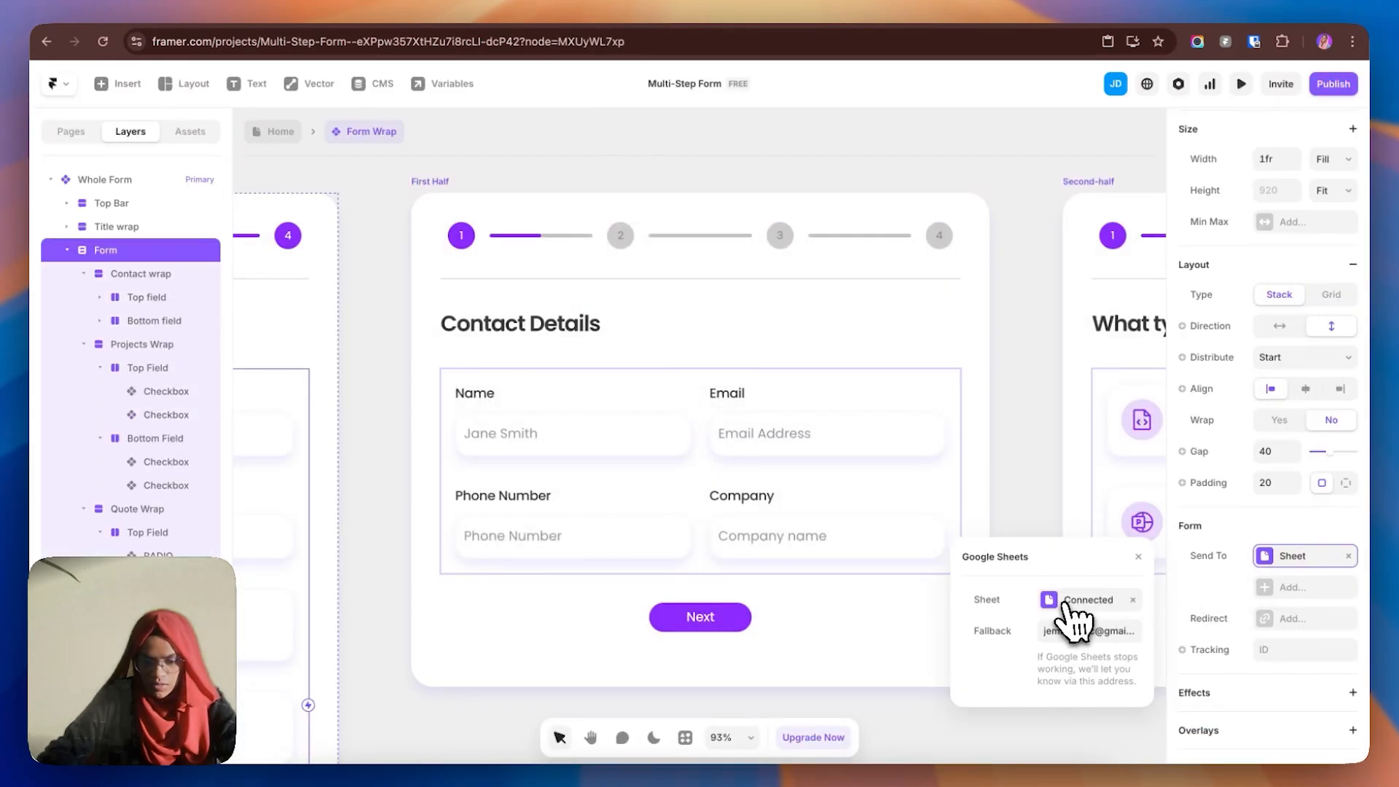
click(1067, 600)
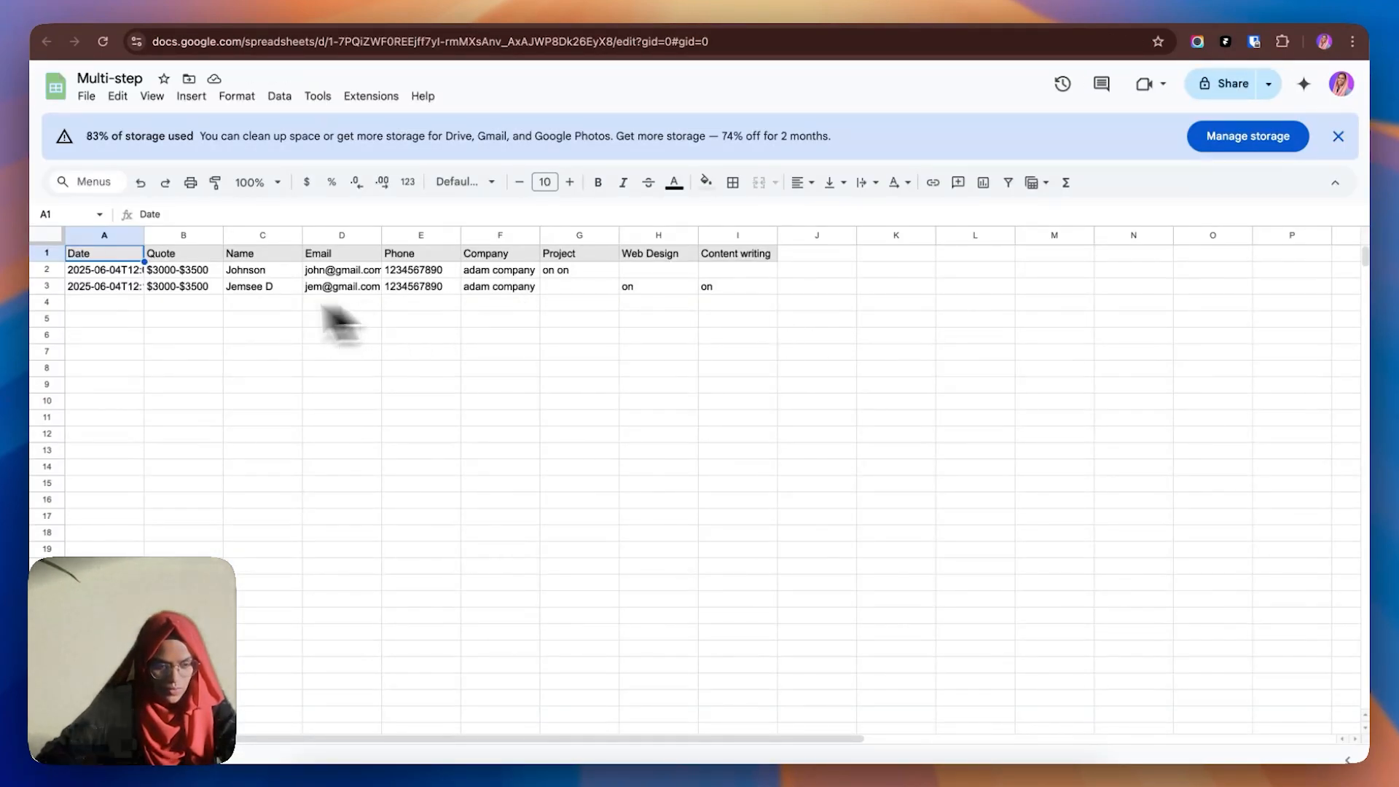